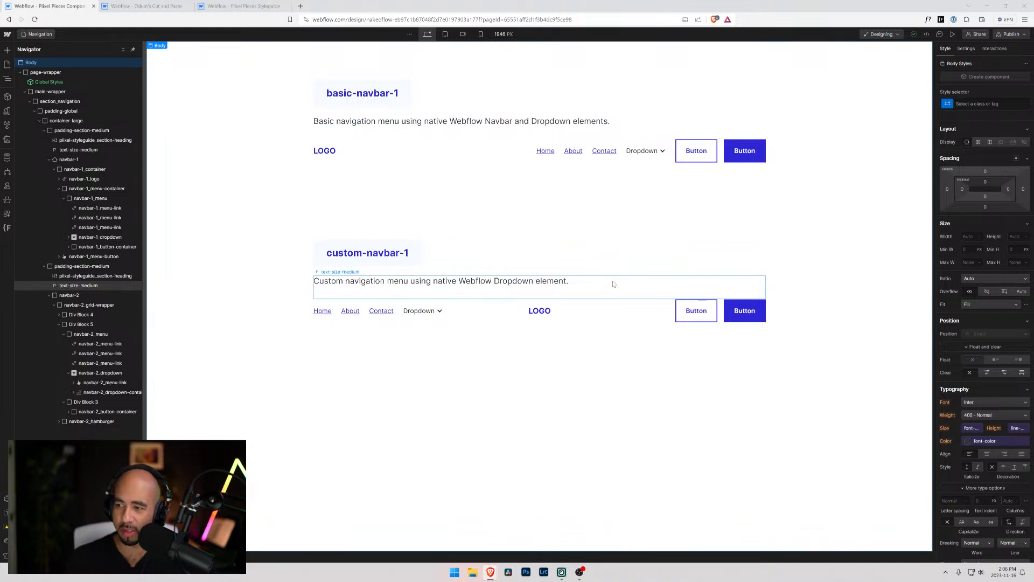
# Enlarge the whole interface and select the custom navbar's Div Block 4, collapsing Div Block 5 in the element tree
pyautogui.click(260, 266)
pyautogui.hotkey('ctrl', '=')
pyautogui.hotkey('ctrl', '=')
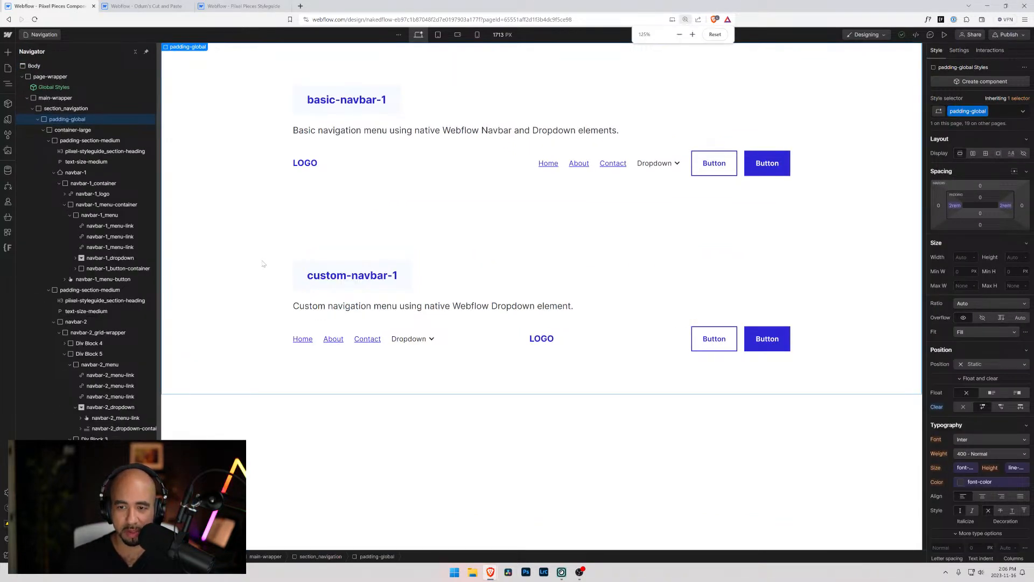
pyautogui.hotkey('ctrl', '=')
pyautogui.hotkey('ctrl', '=')
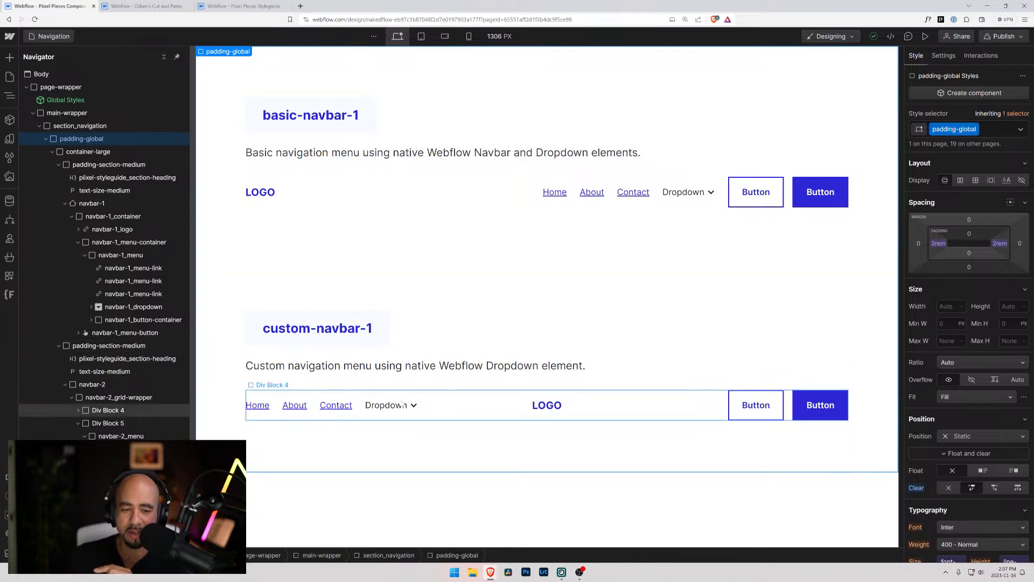
pyautogui.click(464, 404)
pyautogui.click(78, 424)
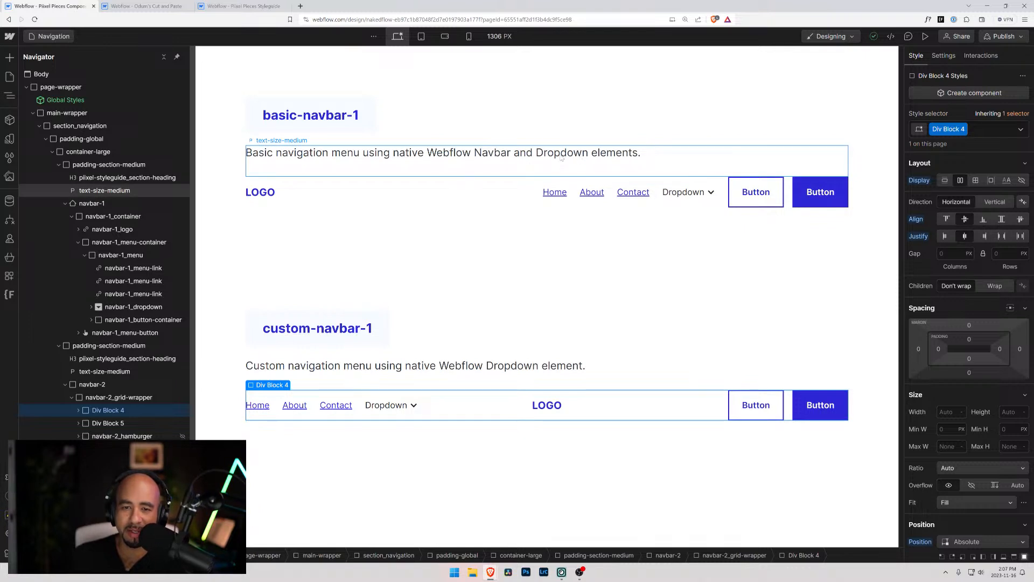
# Insert "pre-built" before "elements" in the basic-navbar-1 description text
pyautogui.click(605, 154)
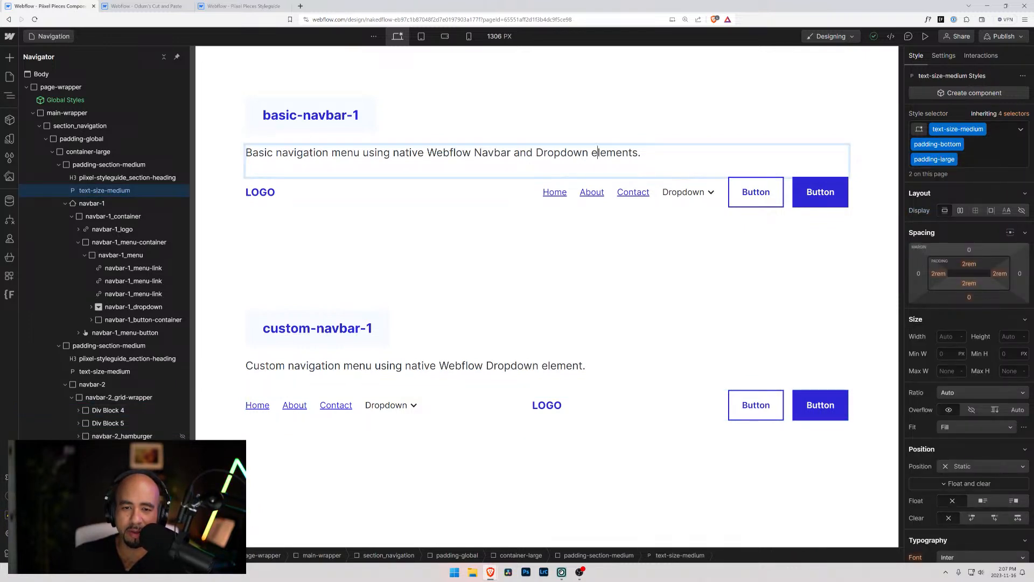
pyautogui.write('pre-build')
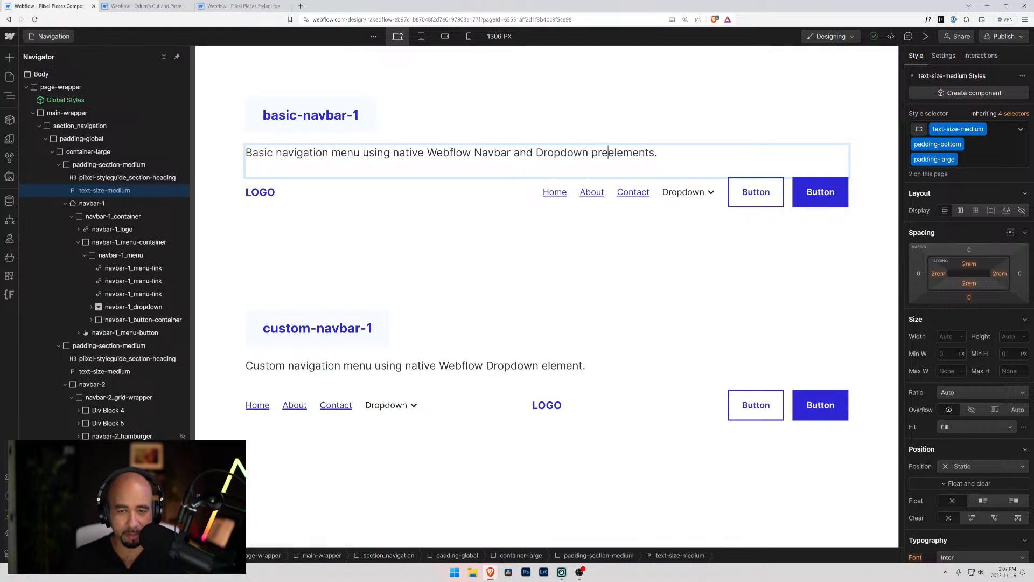
pyautogui.press('BackSpace')
pyautogui.write('t')
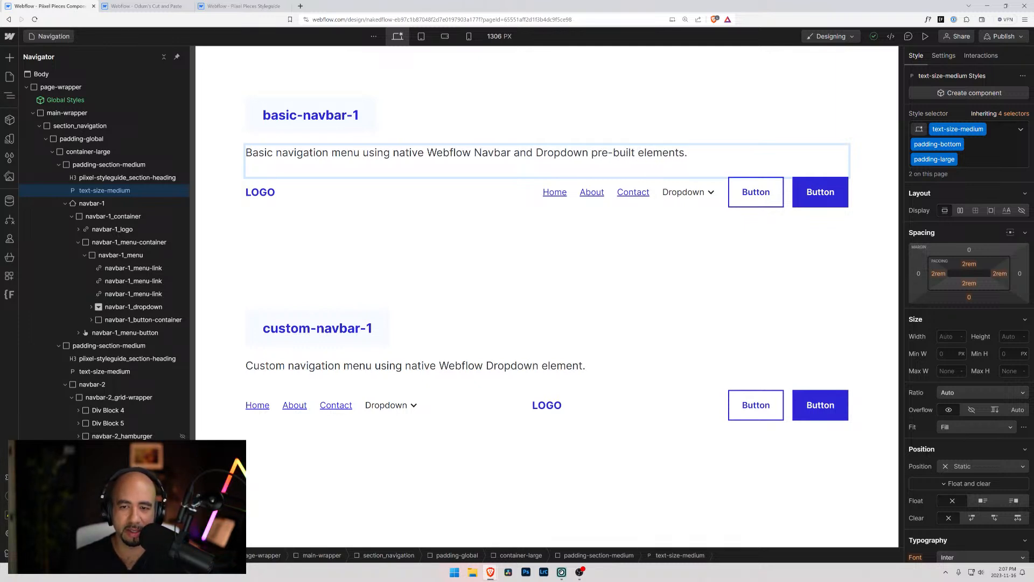
pyautogui.press('Escape')
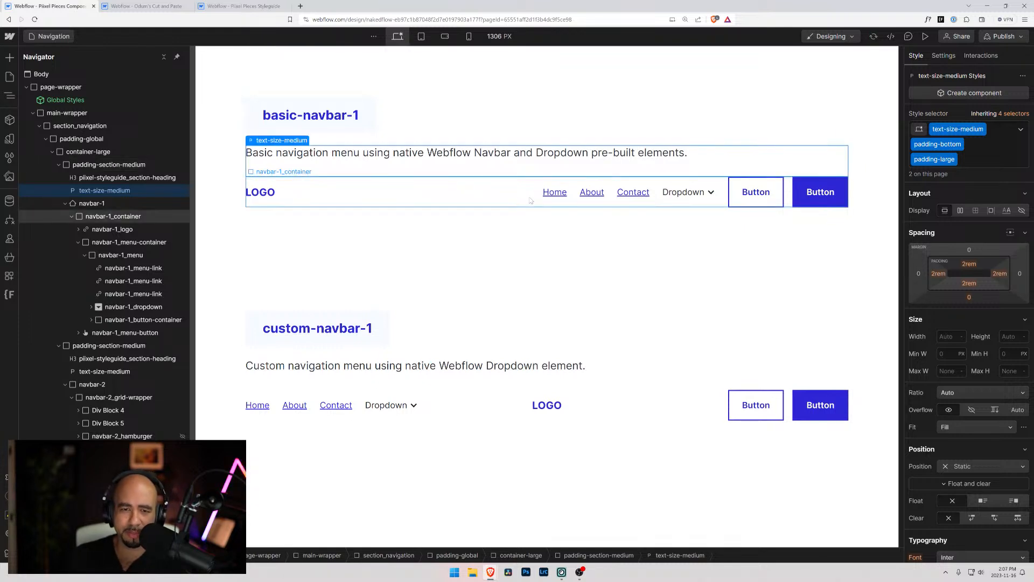
# Switch to the tablet breakpoint and set the basic navbar's menu to Show through the navbar-1_menu element's navbar settings
pyautogui.click(531, 201)
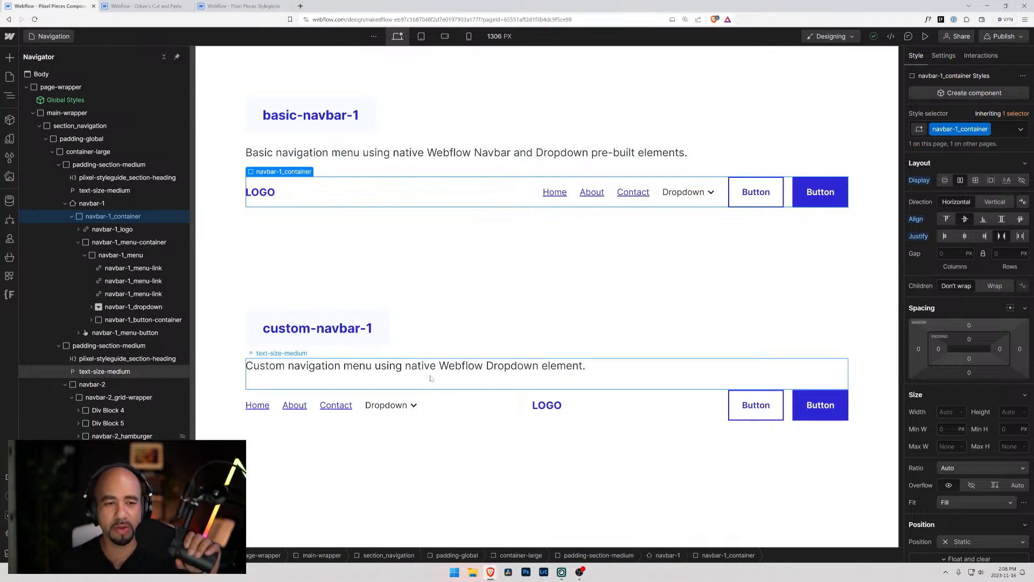
pyautogui.click(422, 36)
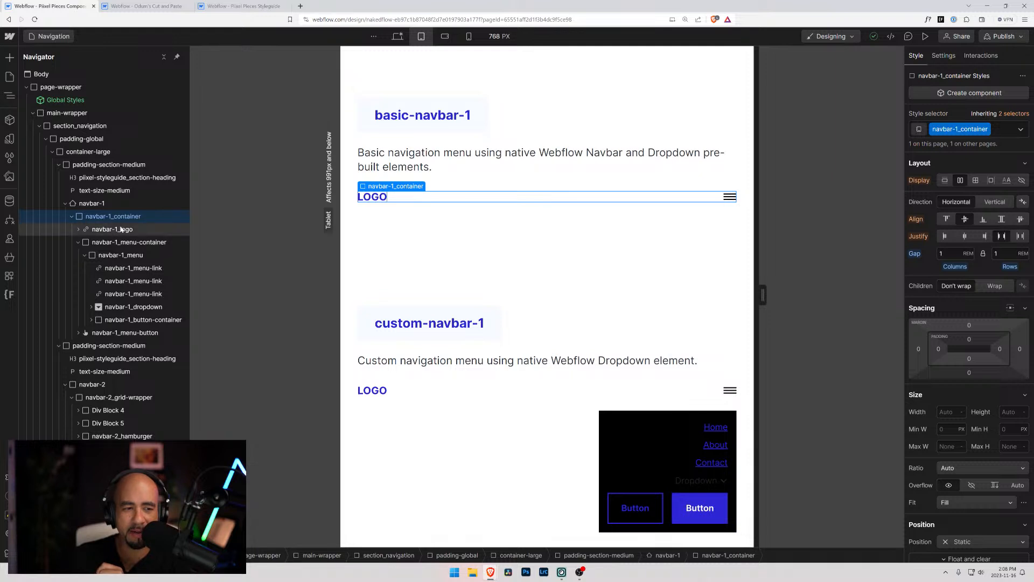
pyautogui.click(78, 242)
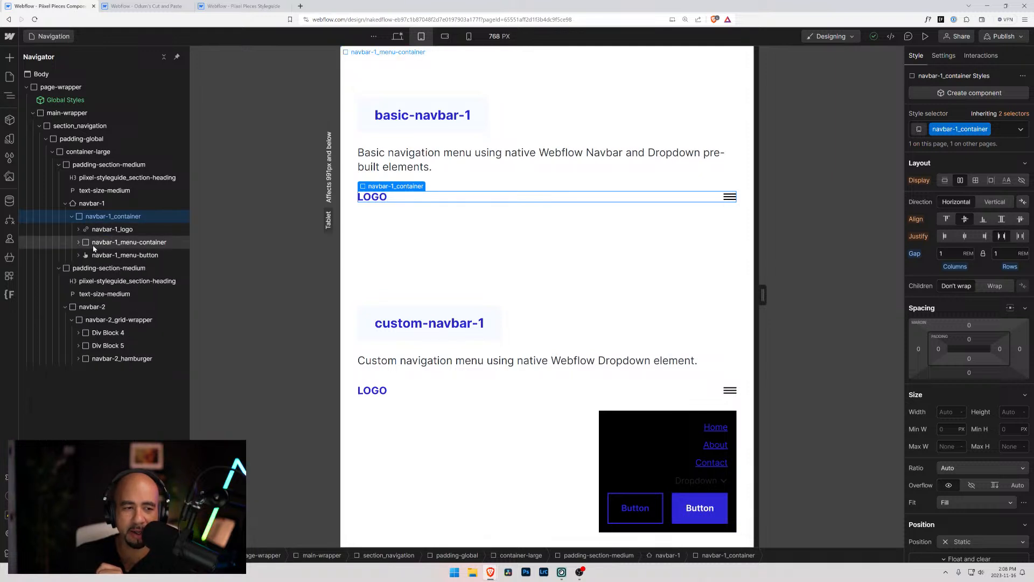
pyautogui.click(92, 245)
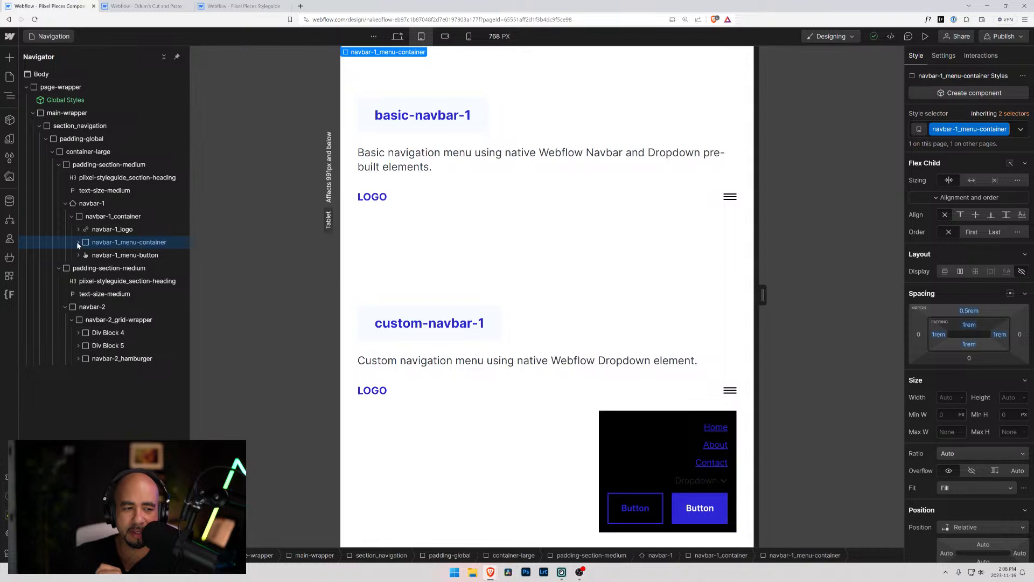
pyautogui.click(78, 243)
pyautogui.click(102, 255)
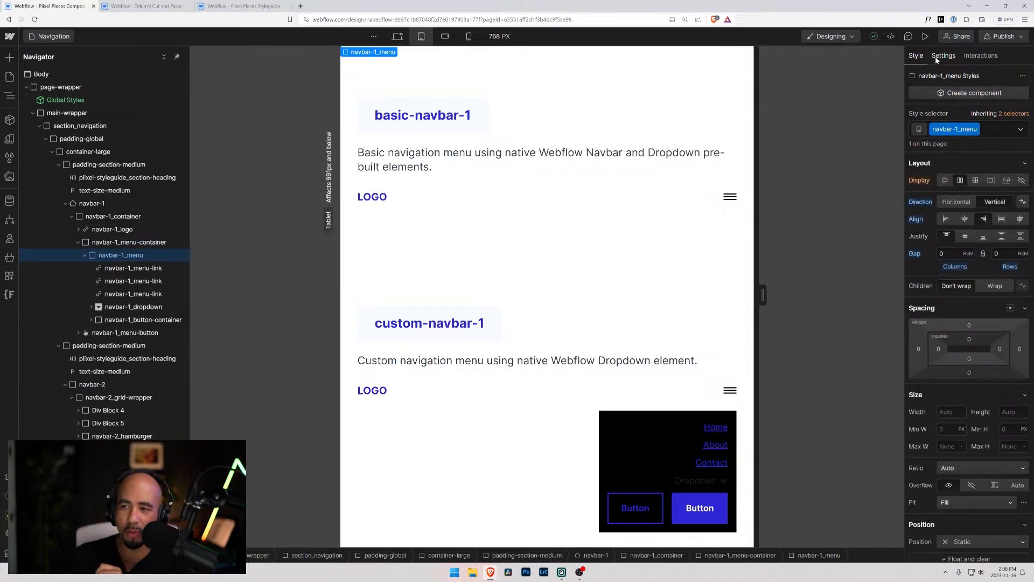
pyautogui.click(953, 57)
pyautogui.click(960, 230)
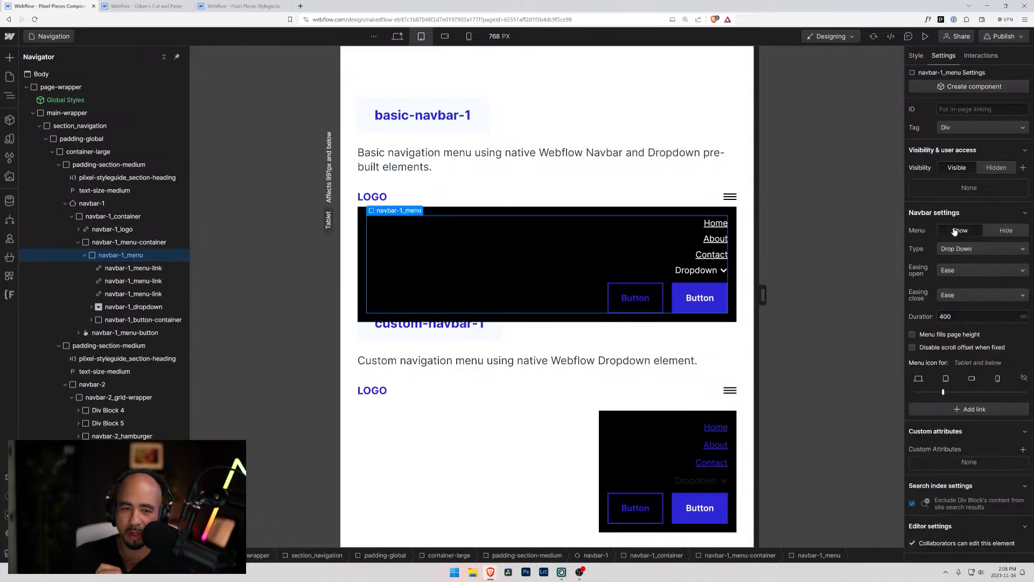
# Examine how navbar-1_menu and its links are nested inside navbar-1_menu-container
pyautogui.click(362, 212)
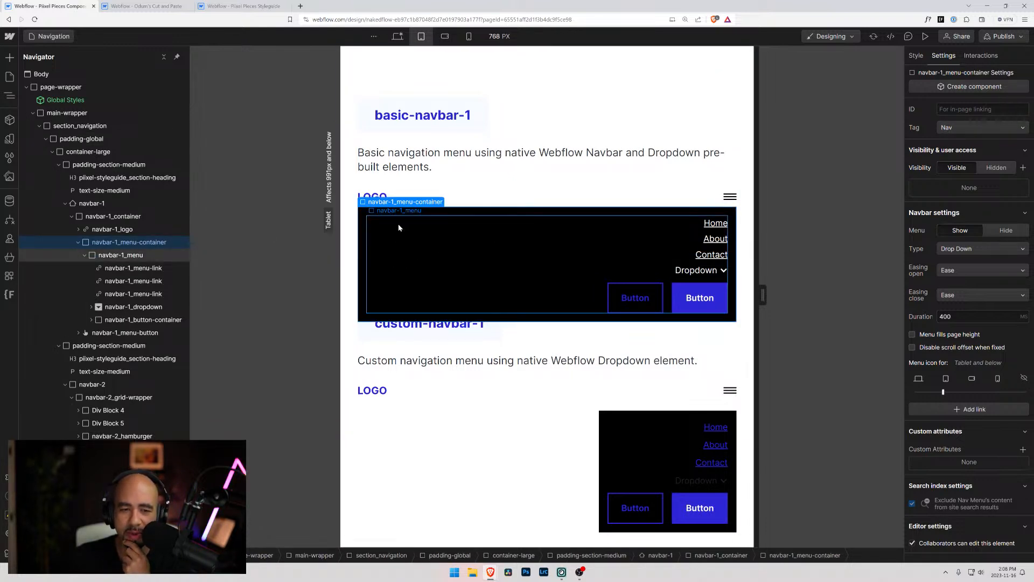
pyautogui.click(113, 257)
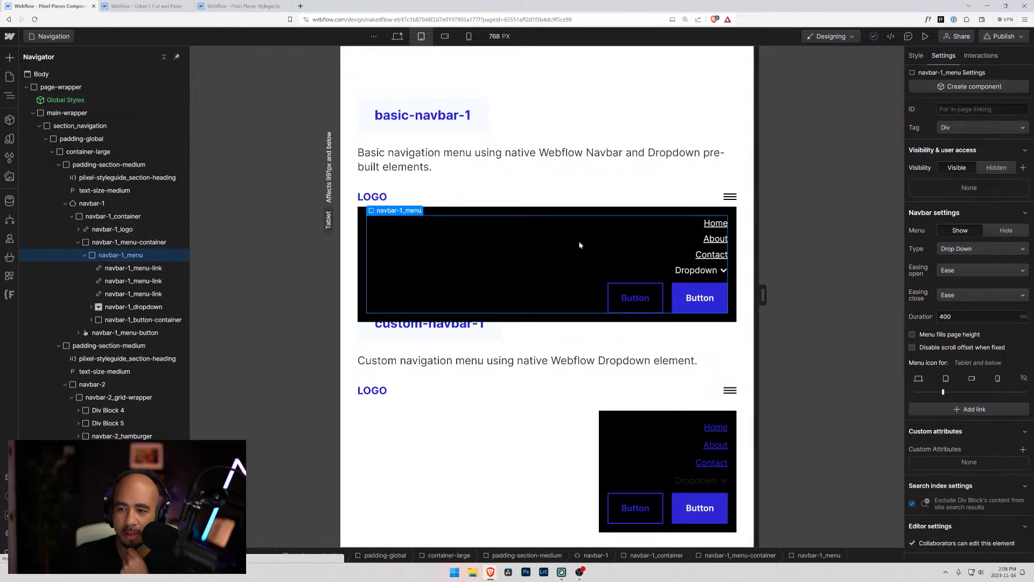
pyautogui.click(125, 243)
pyautogui.click(116, 257)
pyautogui.click(84, 255)
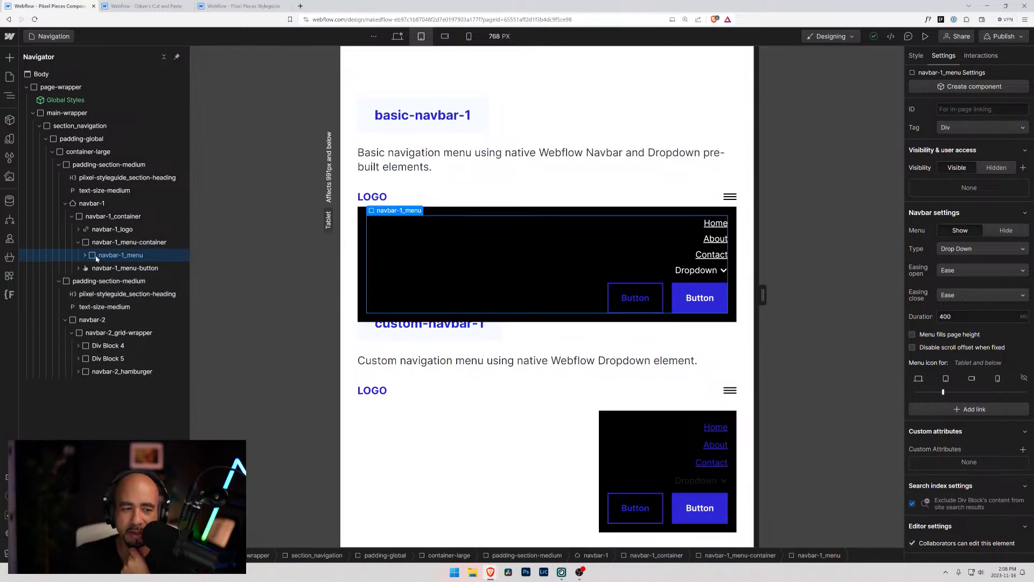
pyautogui.click(84, 255)
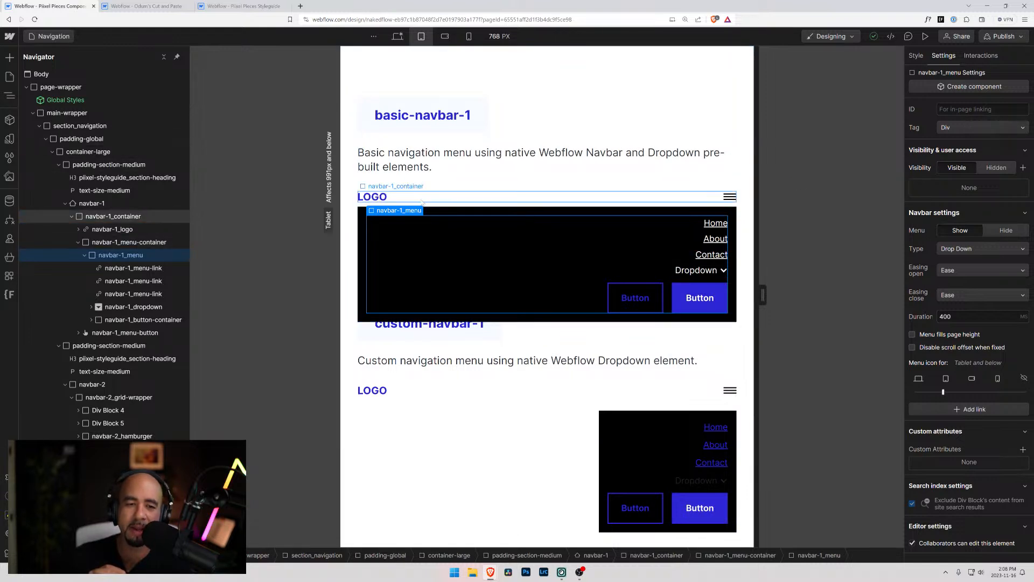
# Try left alignment for the navbar-1_menu items at the tablet breakpoint, and restore right alignment
pyautogui.click(918, 57)
pyautogui.click(947, 219)
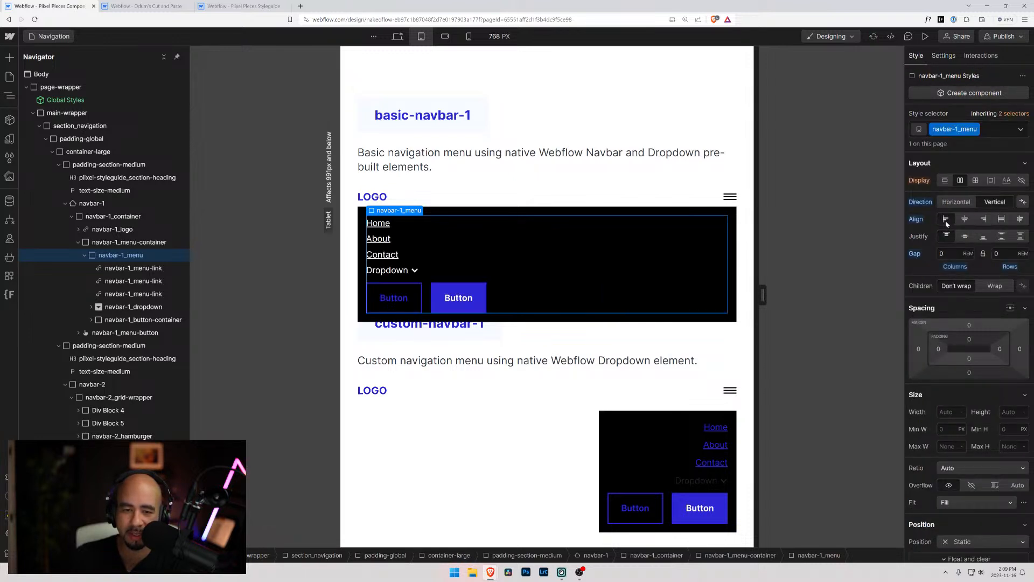
pyautogui.click(984, 220)
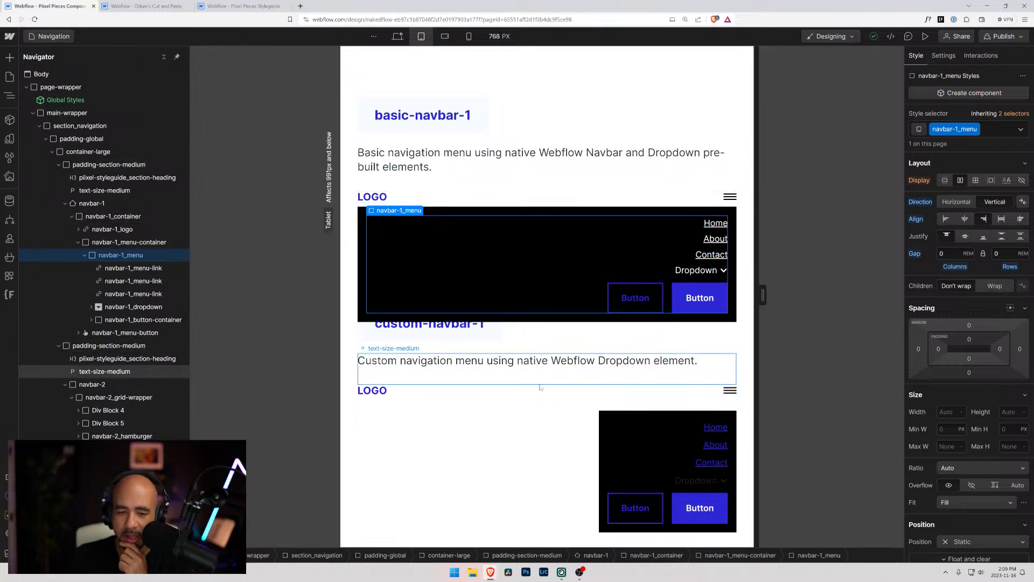
# Reset the right position offset of the custom navbar's absolutely positioned Div Block 5 to Auto
pyautogui.click(609, 413)
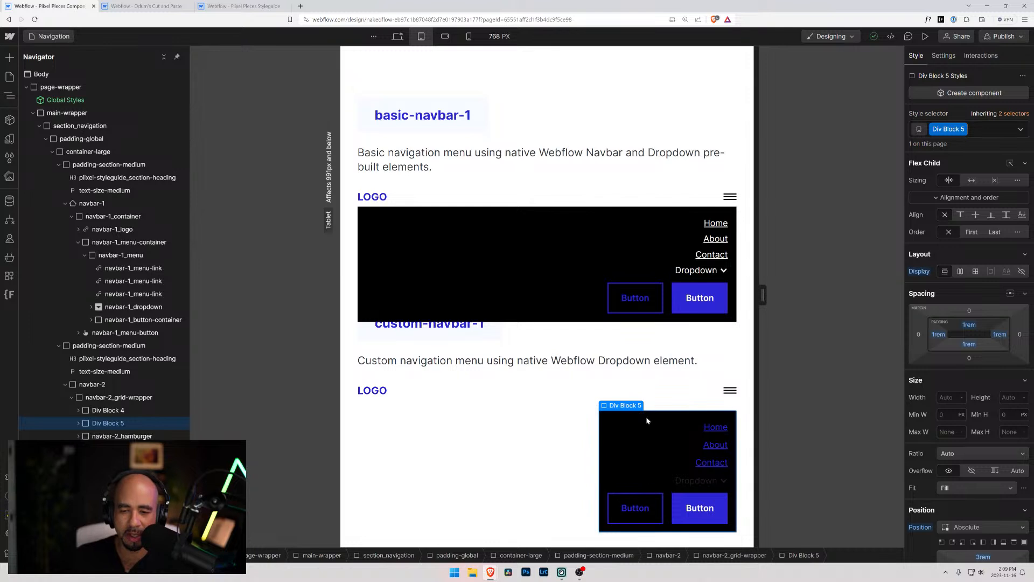
pyautogui.scroll(-3, 943, 426)
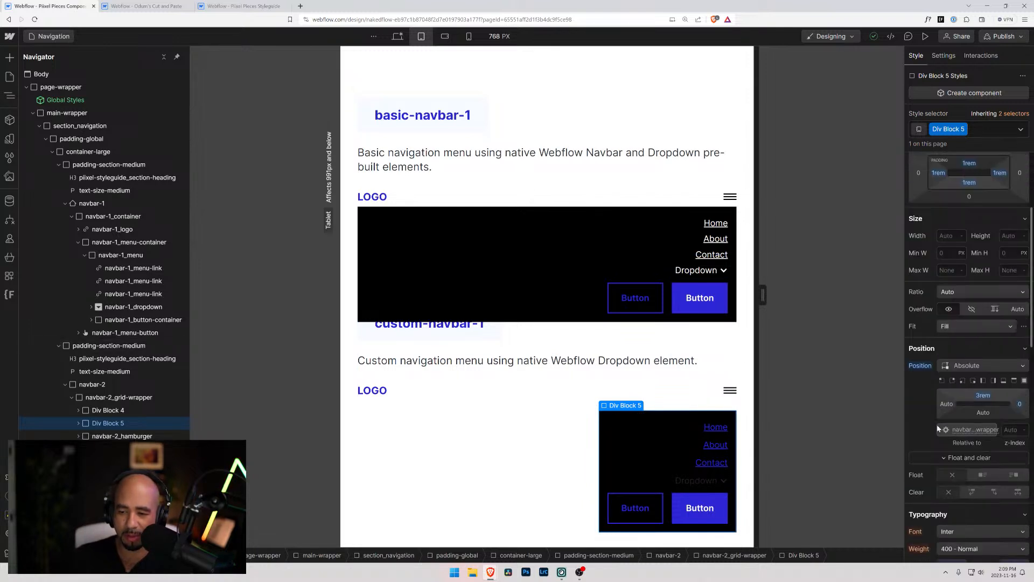
pyautogui.click(1022, 405)
pyautogui.click(1021, 407)
pyautogui.keyDown('alt'); pyautogui.click(1022, 407); pyautogui.keyUp('alt')
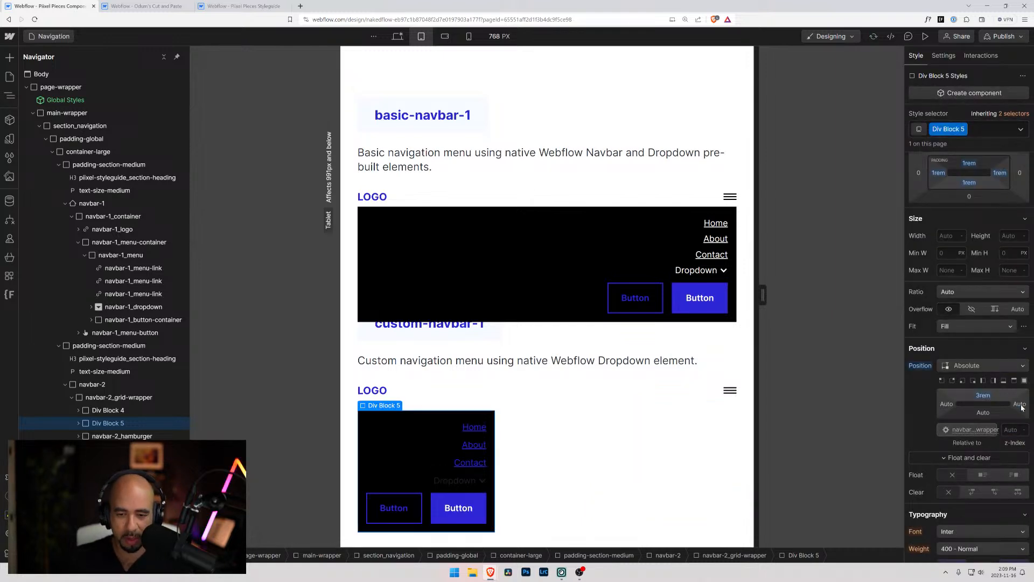
# Try stretching Div Block 5 across the navbar with left and right offsets of 0, and reset the left offset to Auto
pyautogui.click(946, 407)
pyautogui.click(948, 410)
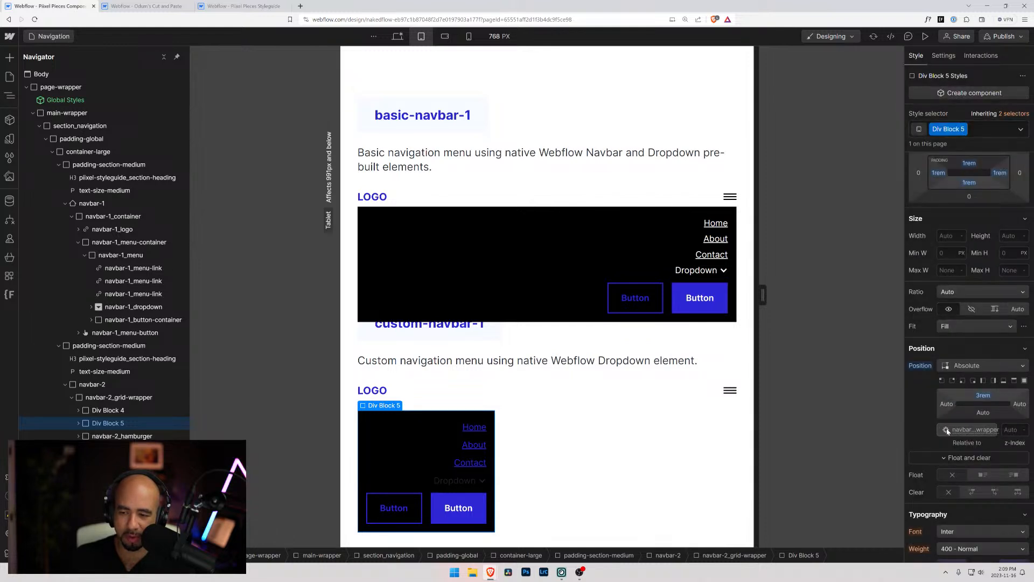
pyautogui.click(948, 405)
pyautogui.click(952, 439)
pyautogui.click(1027, 407)
pyautogui.click(1027, 409)
pyautogui.click(953, 439)
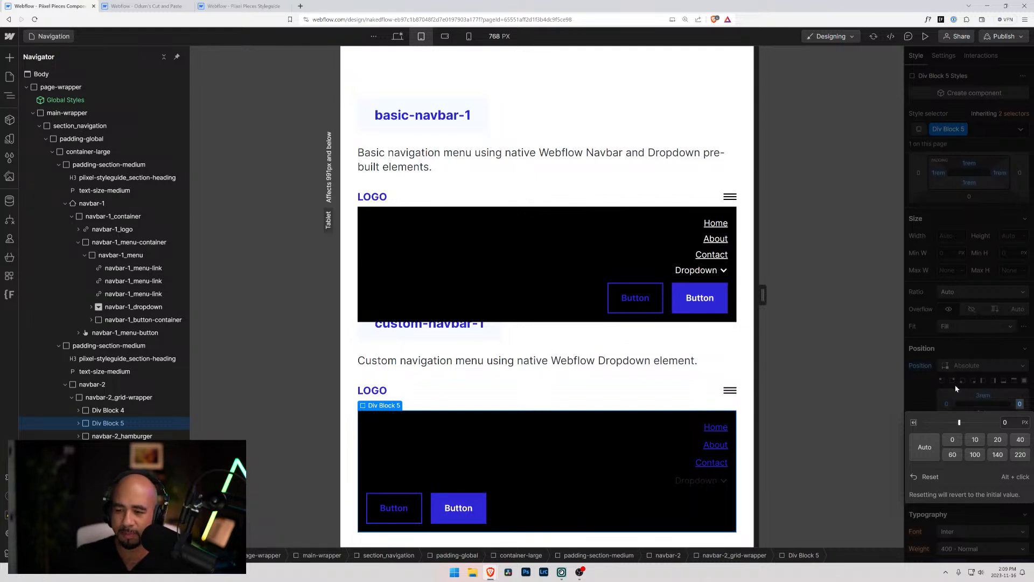
pyautogui.click(932, 395)
pyautogui.keyDown('alt'); pyautogui.click(946, 405); pyautogui.keyUp('alt')
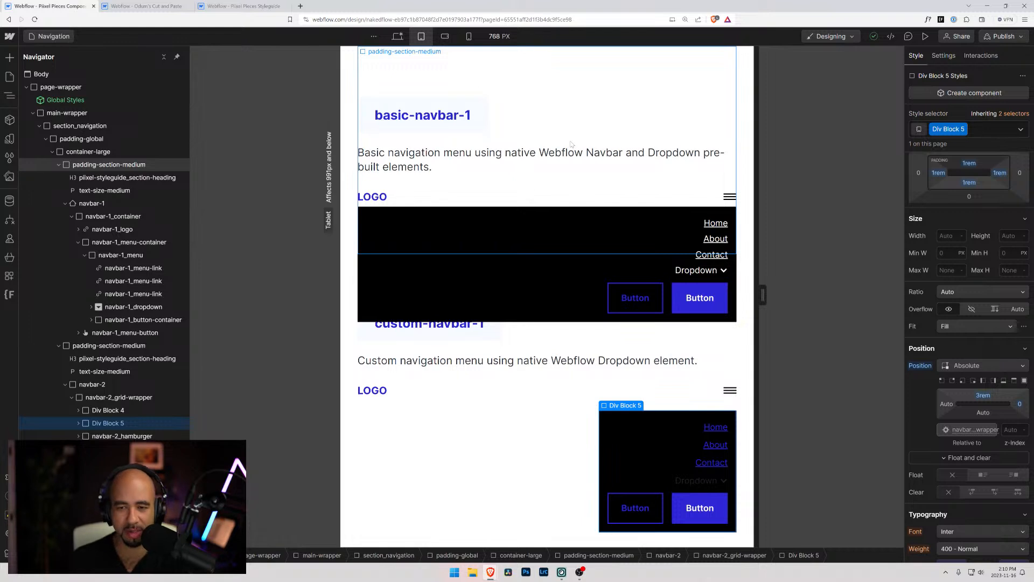
# Return to the desktop breakpoint, check the styles of navbar-1_menu in the basic navbar, and reload the page
pyautogui.click(397, 37)
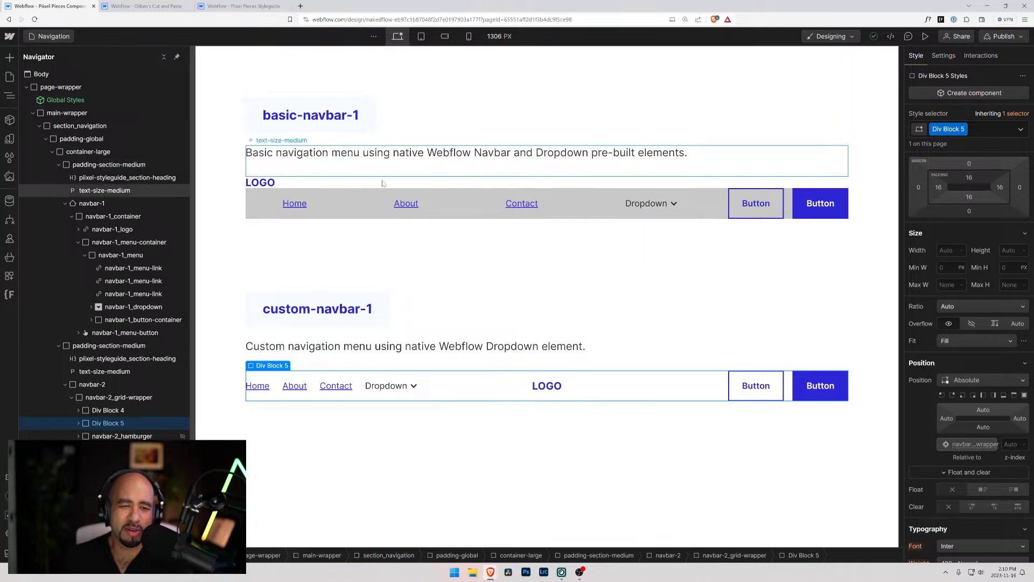
pyautogui.click(316, 162)
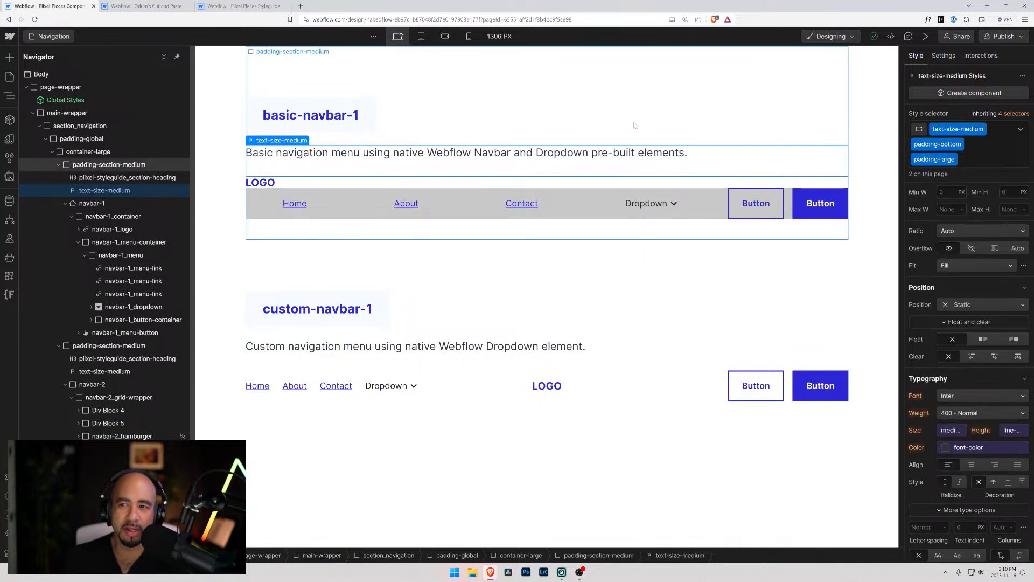
pyautogui.click(496, 190)
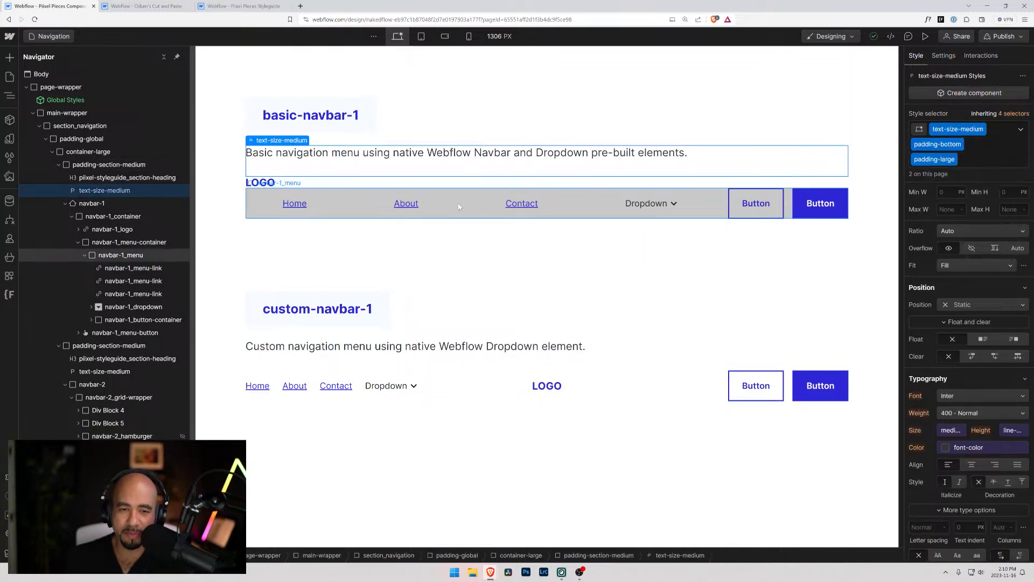
pyautogui.scroll(-7, 948, 456)
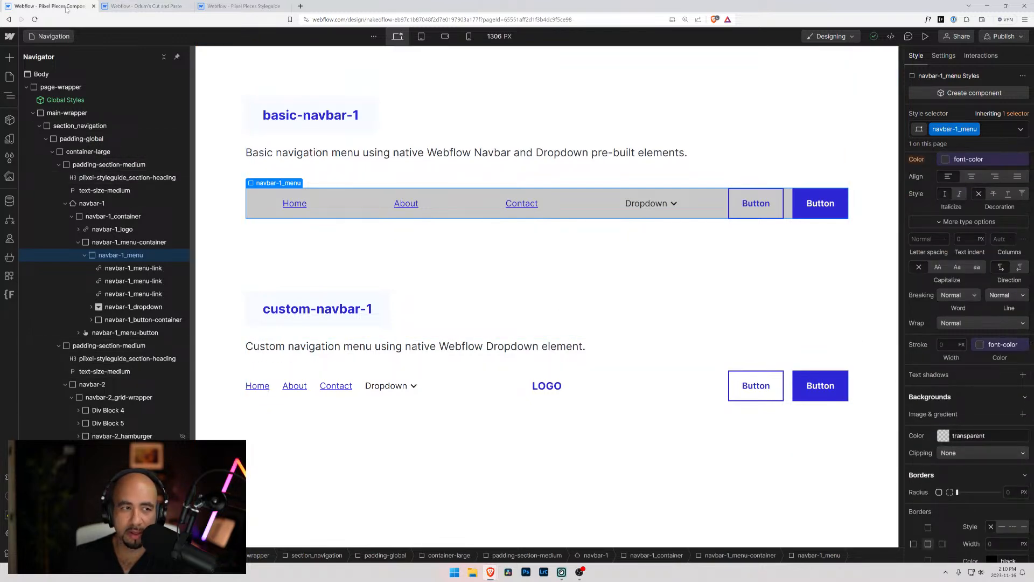
pyautogui.click(34, 19)
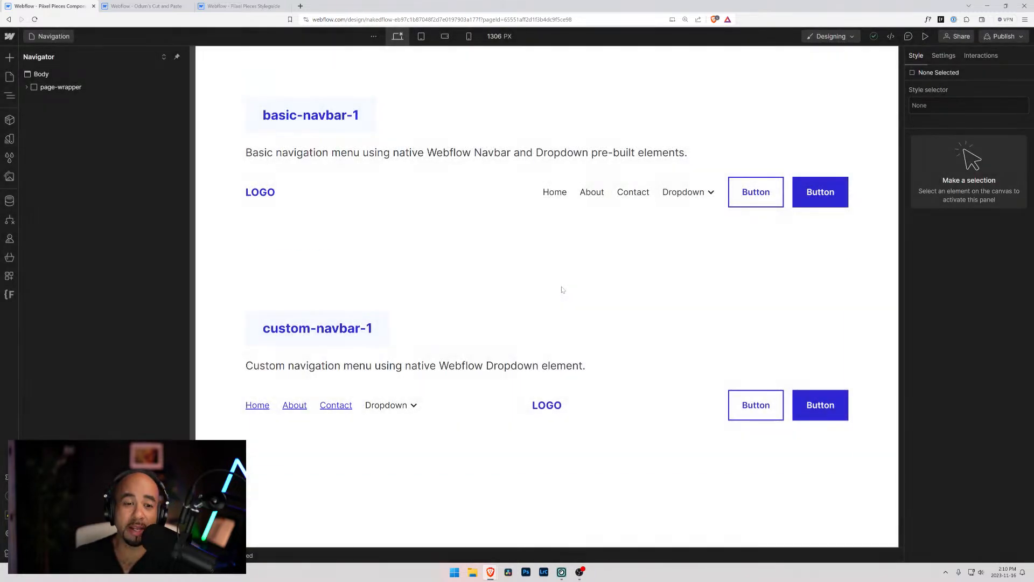
pyautogui.click(450, 193)
pyautogui.click(609, 402)
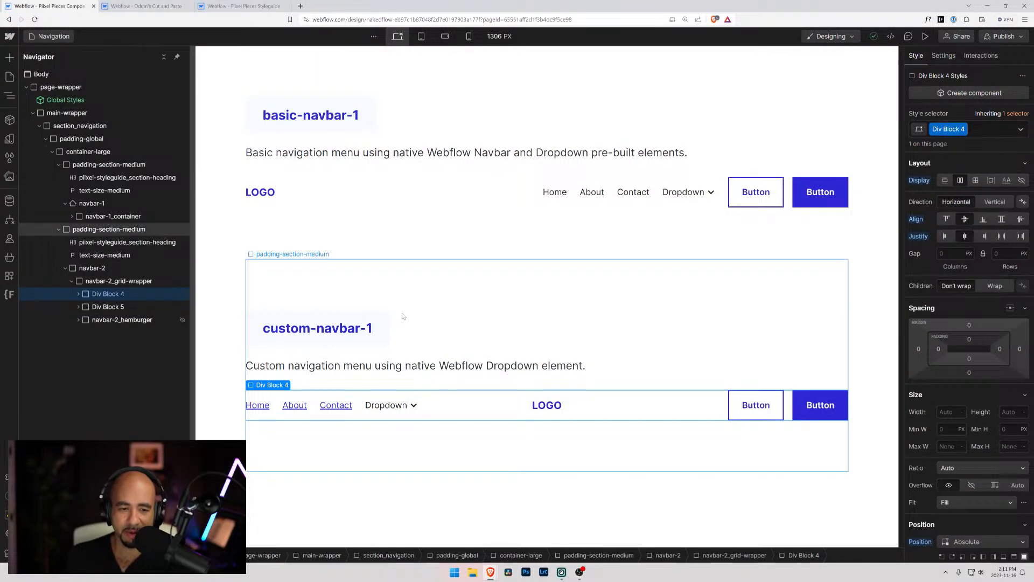
pyautogui.click(421, 363)
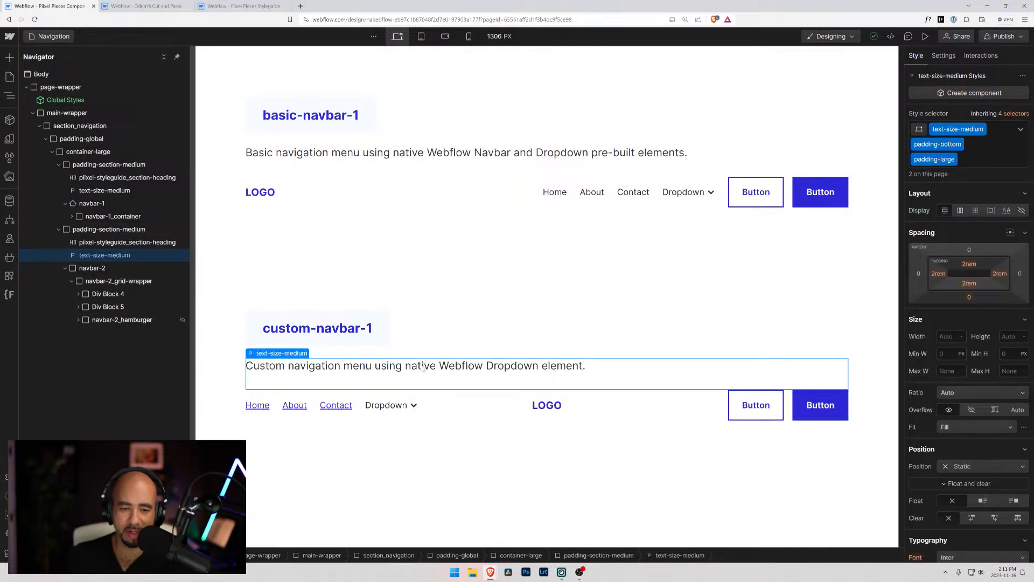
pyautogui.click(430, 409)
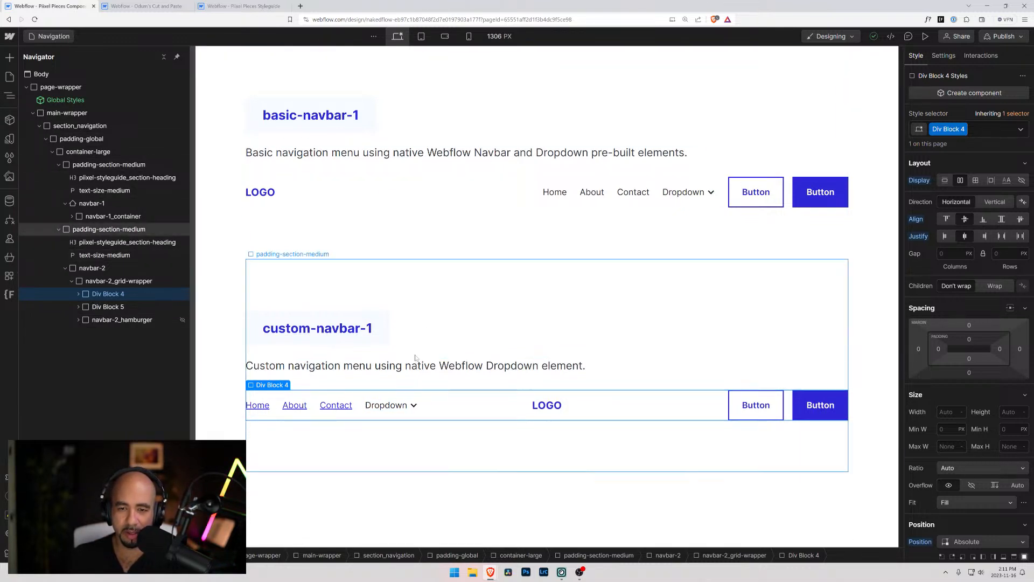
# Examine the typography and position styles of the Contact link and the Dropdown toggle in the basic navbar
pyautogui.click(597, 201)
pyautogui.click(633, 195)
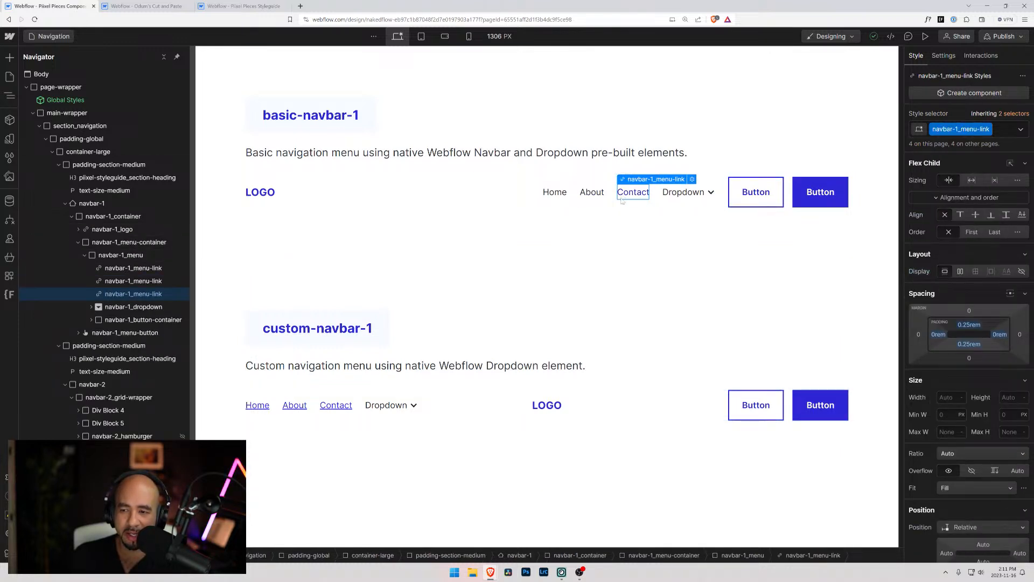
pyautogui.scroll(-6, 933, 362)
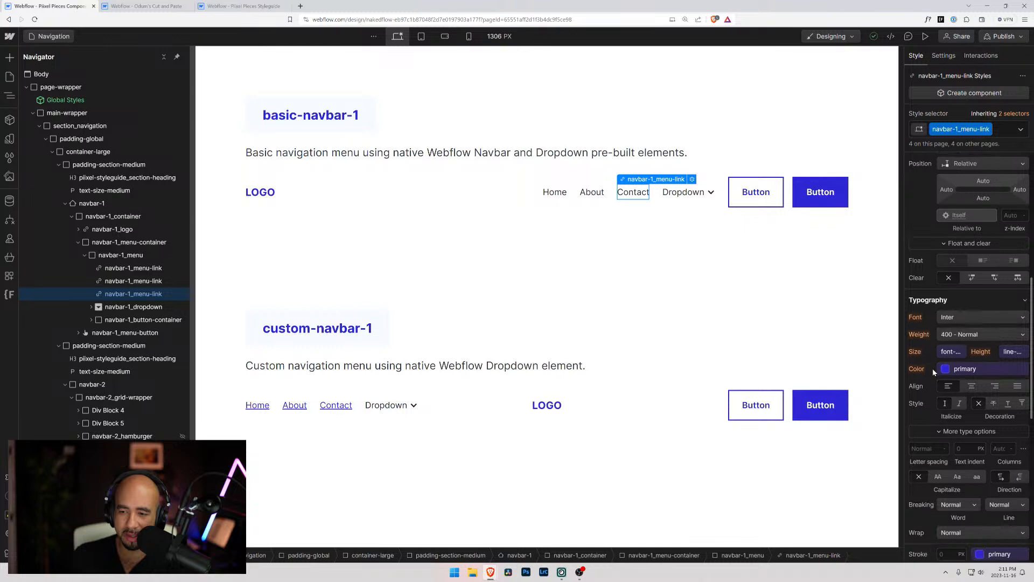
pyautogui.scroll(-3, 920, 381)
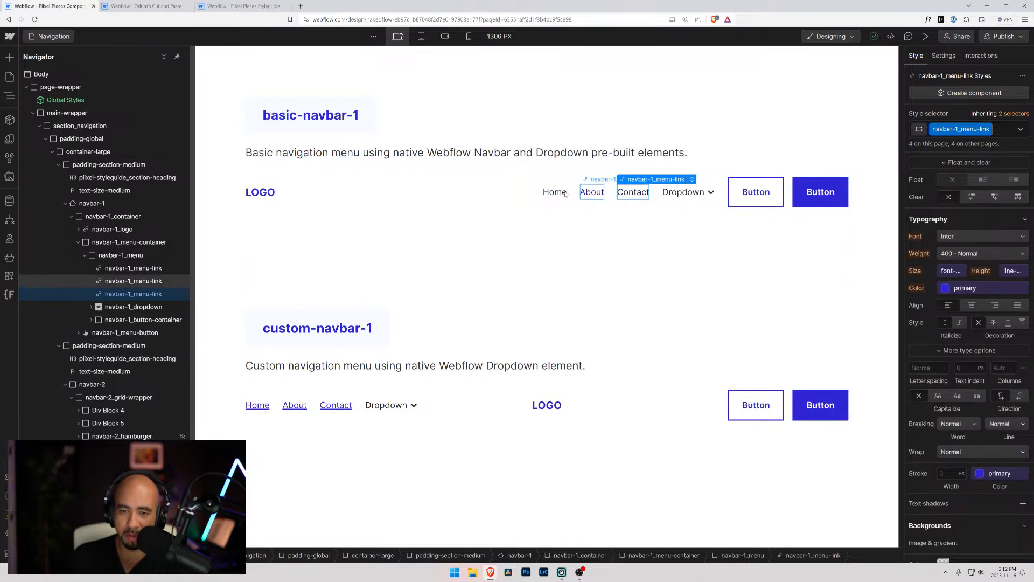
pyautogui.scroll(-2, 979, 389)
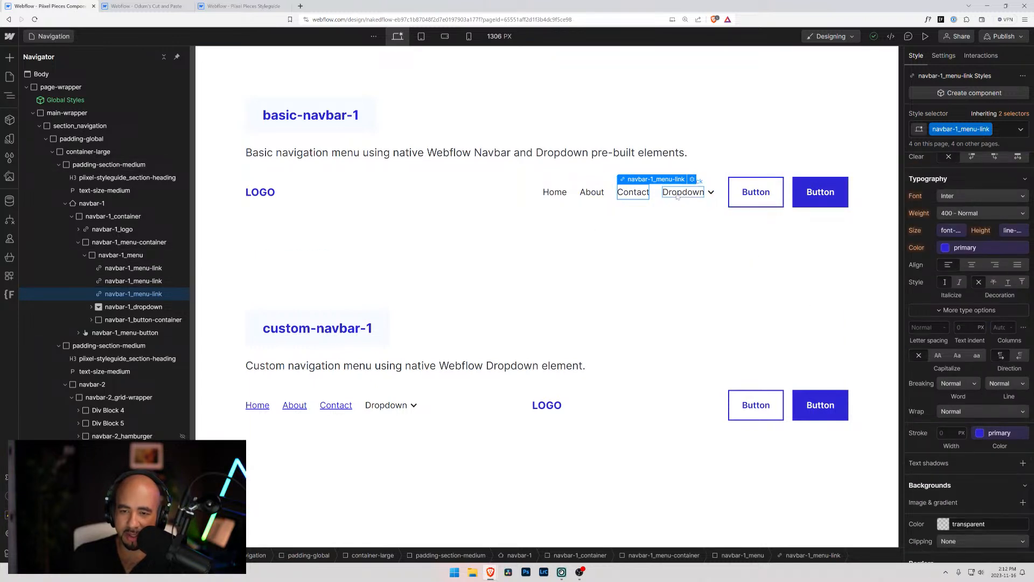
pyautogui.click(708, 198)
pyautogui.scroll(-3, 967, 388)
pyautogui.scroll(2, 967, 323)
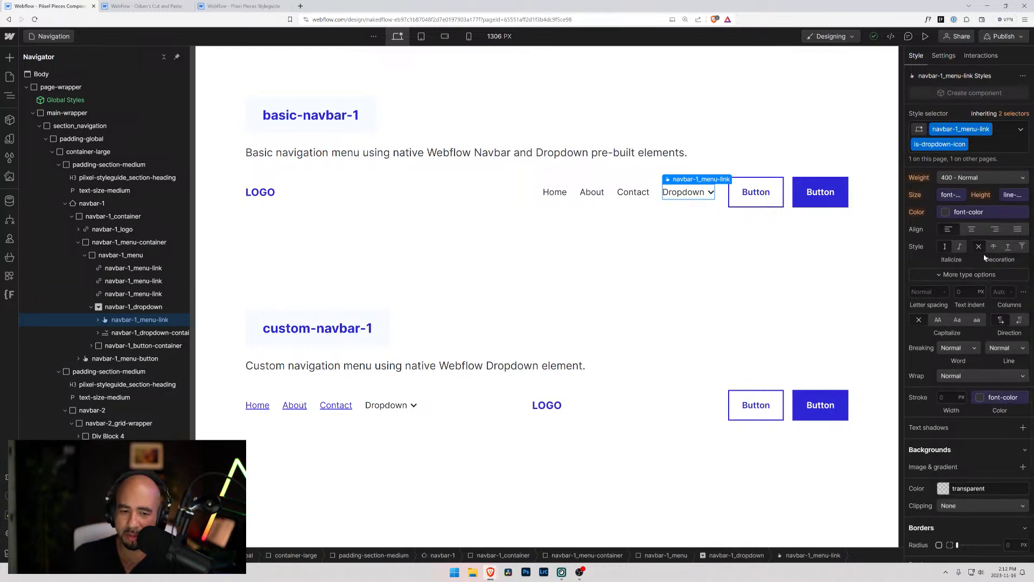
pyautogui.scroll(4, 935, 251)
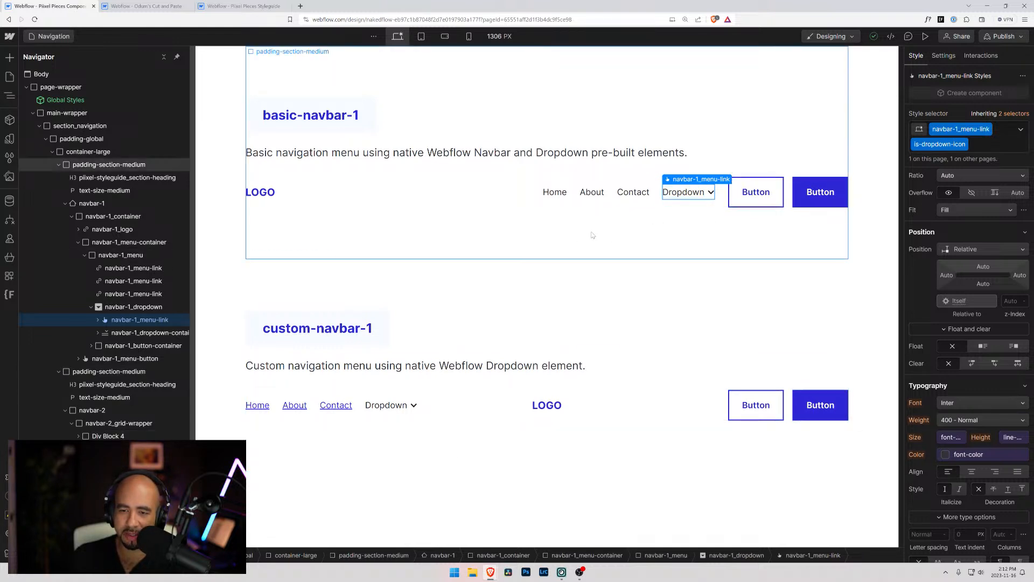
# Examine the layout, position and typography styles of the custom navbar's navbar-2_grid-wrapper, hamburger, Div Block 4 and Div Block 5
pyautogui.click(468, 412)
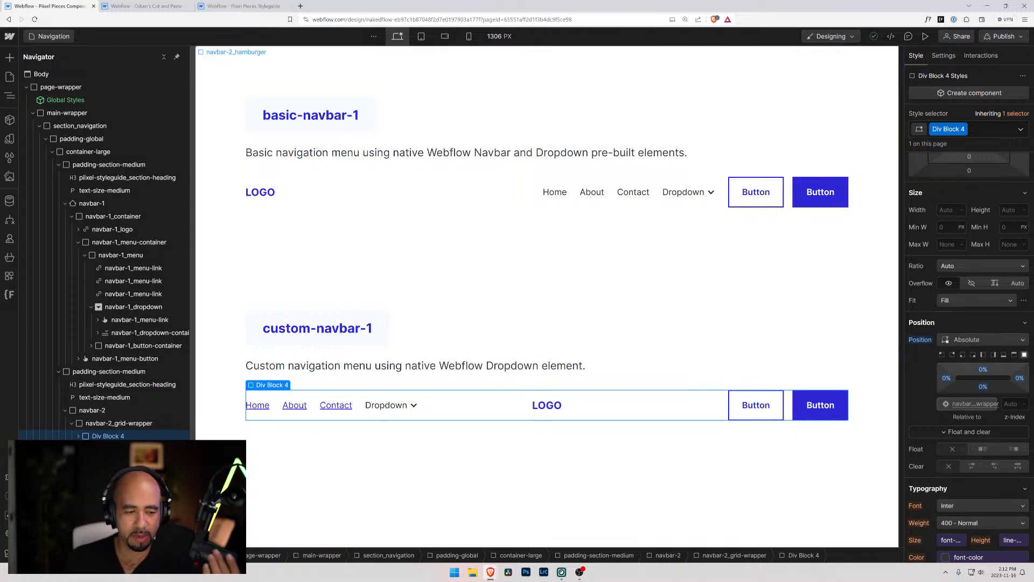
pyautogui.click(111, 461)
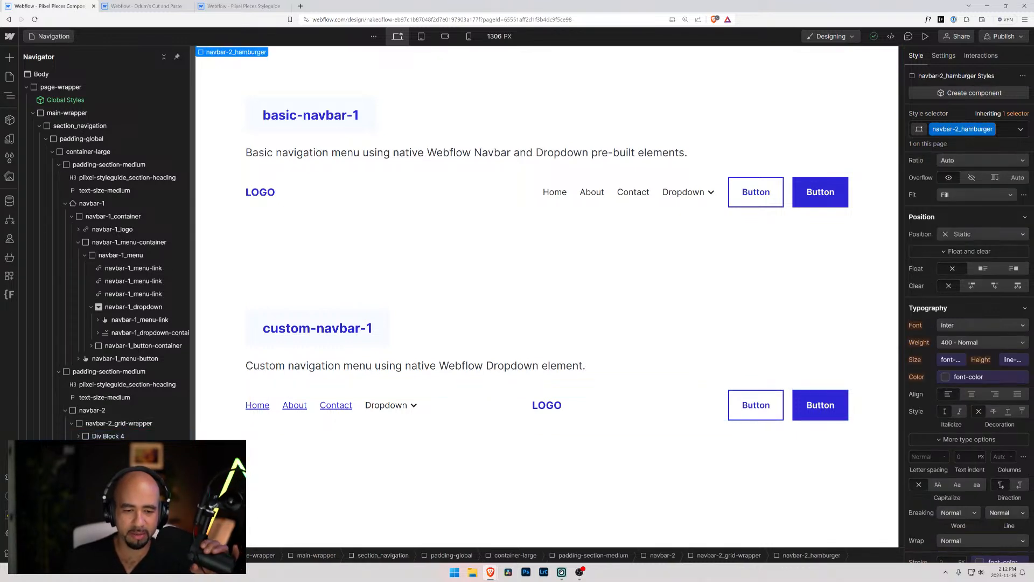
pyautogui.click(119, 424)
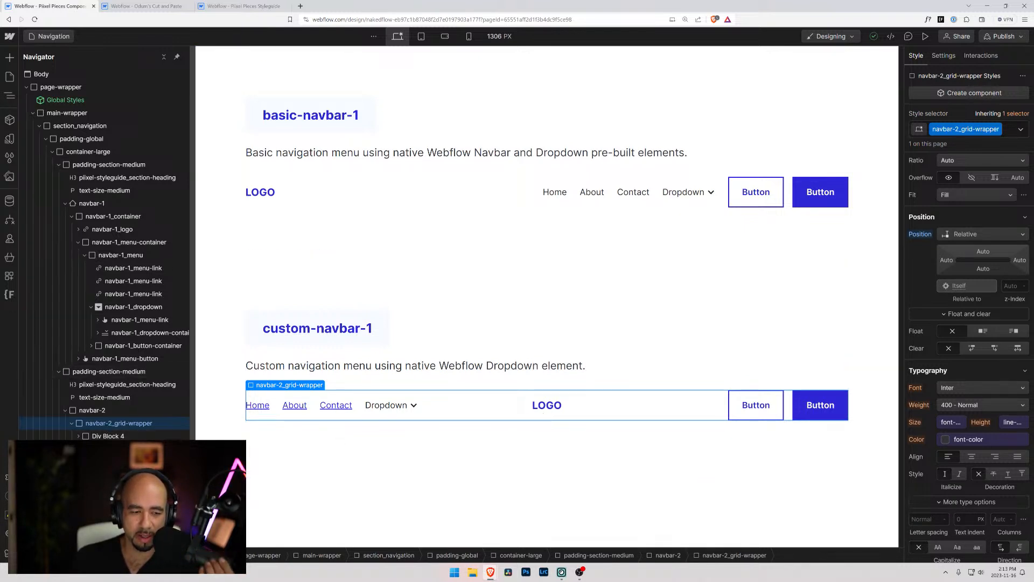
pyautogui.scroll(4, 959, 212)
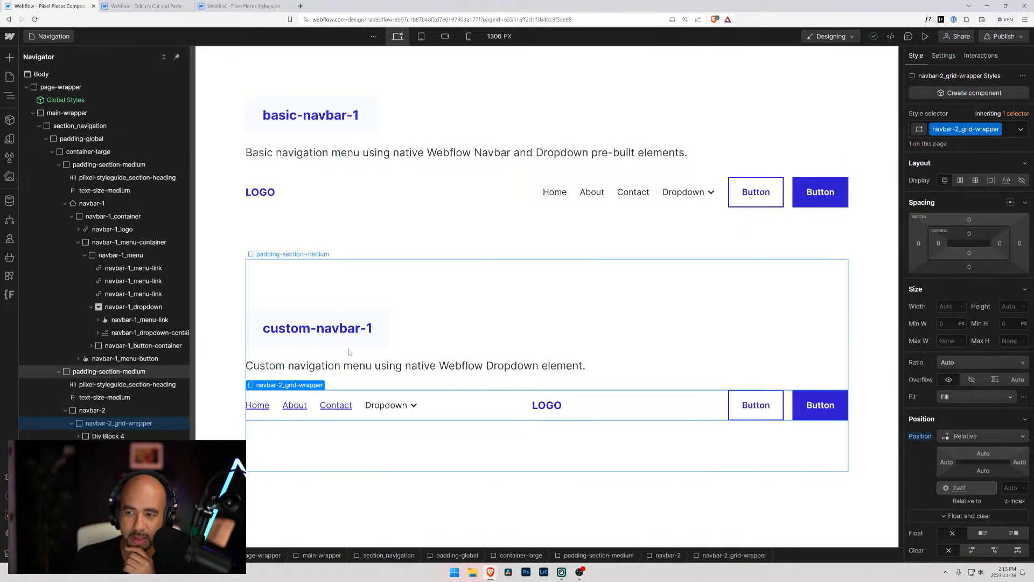
pyautogui.click(90, 411)
pyautogui.click(87, 424)
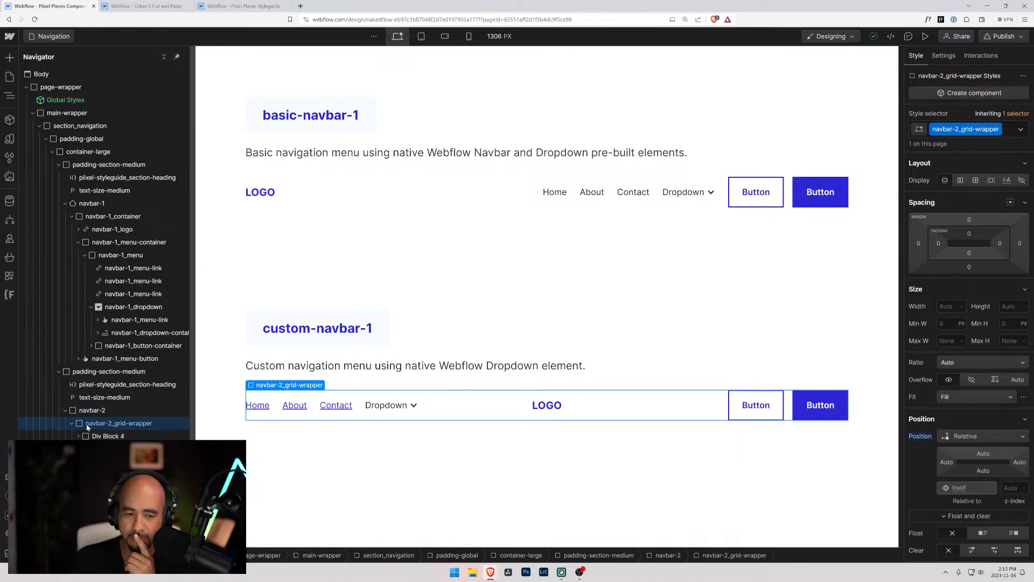
pyautogui.click(90, 436)
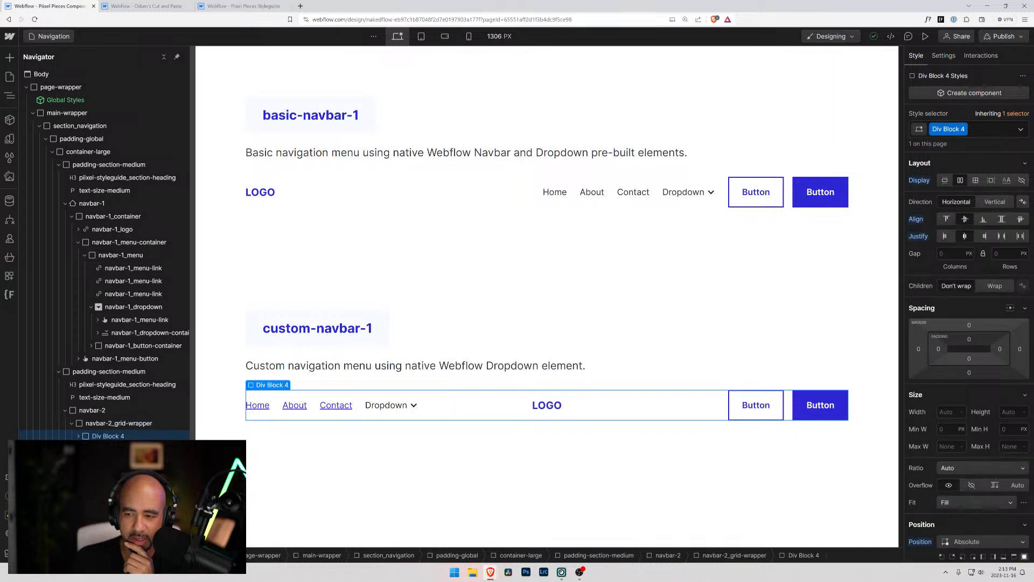
pyautogui.click(91, 449)
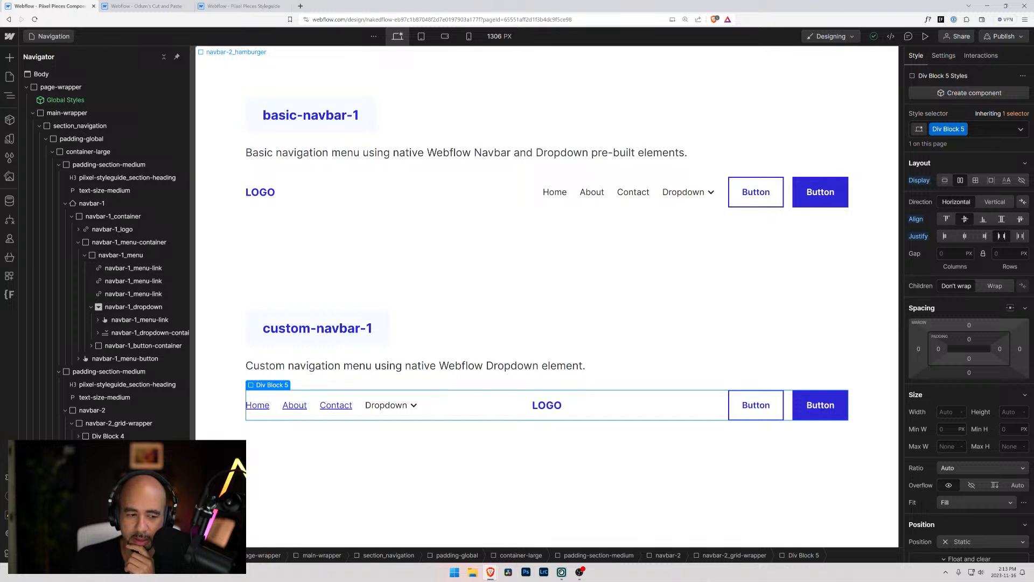
pyautogui.click(158, 422)
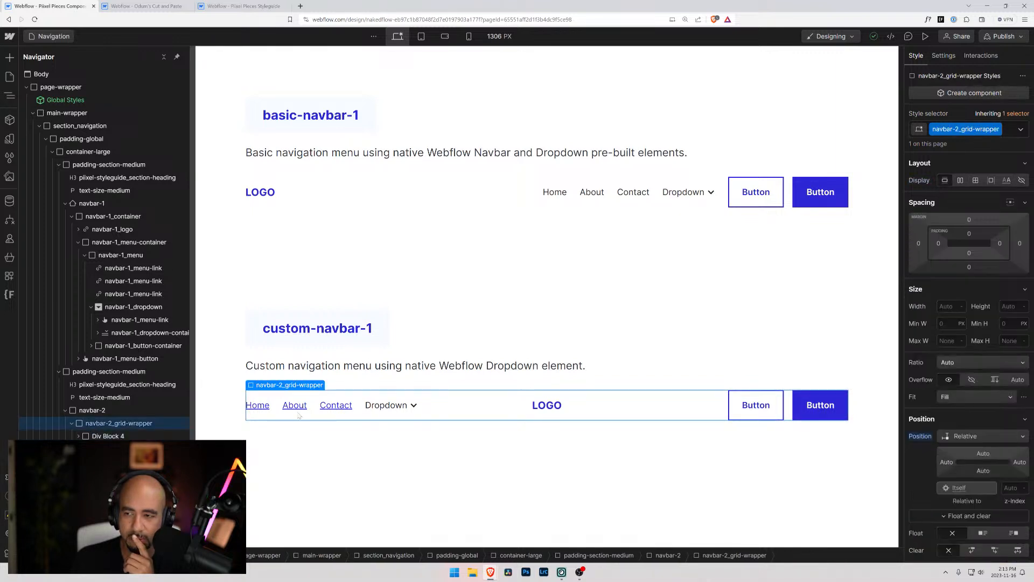
pyautogui.scroll(-3, 951, 308)
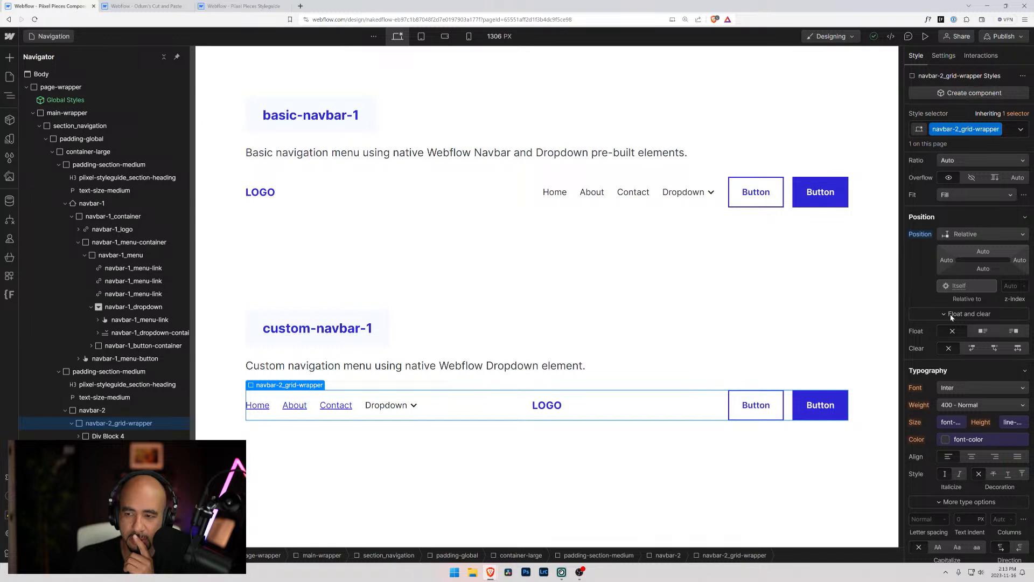
pyautogui.scroll(-6, 952, 317)
pyautogui.scroll(5, 951, 317)
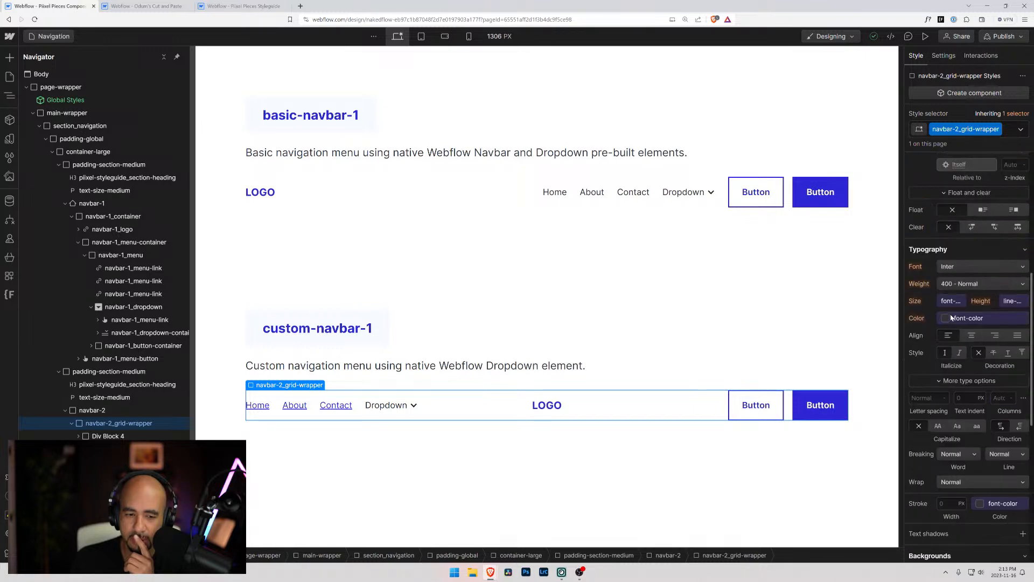
# Compare the styles of navbar-2_logo, navbar-2_menu and Div Block 3 with those of their parent blocks in the custom navbar
pyautogui.click(107, 435)
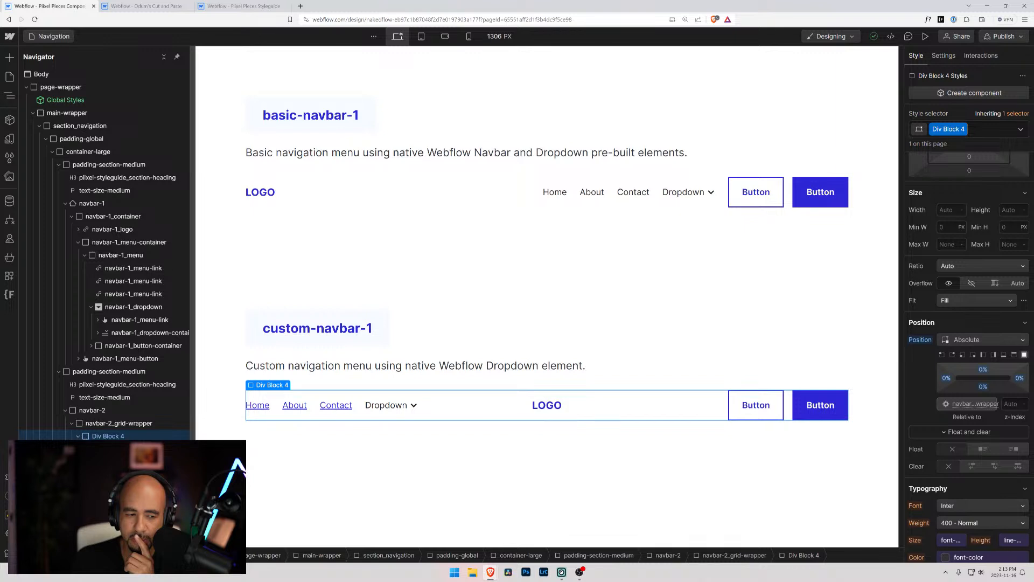
pyautogui.click(108, 462)
pyautogui.click(115, 449)
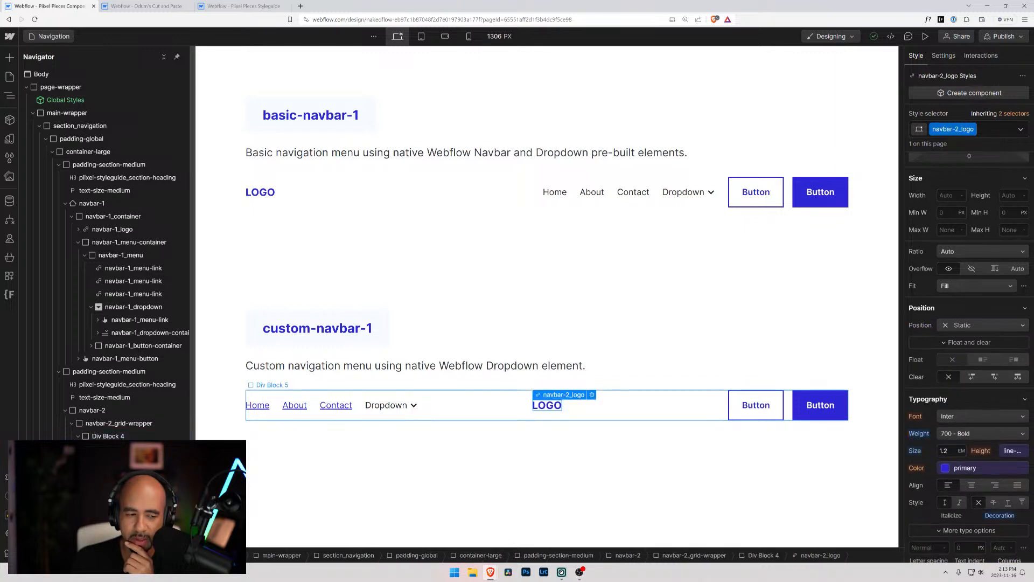
pyautogui.click(119, 474)
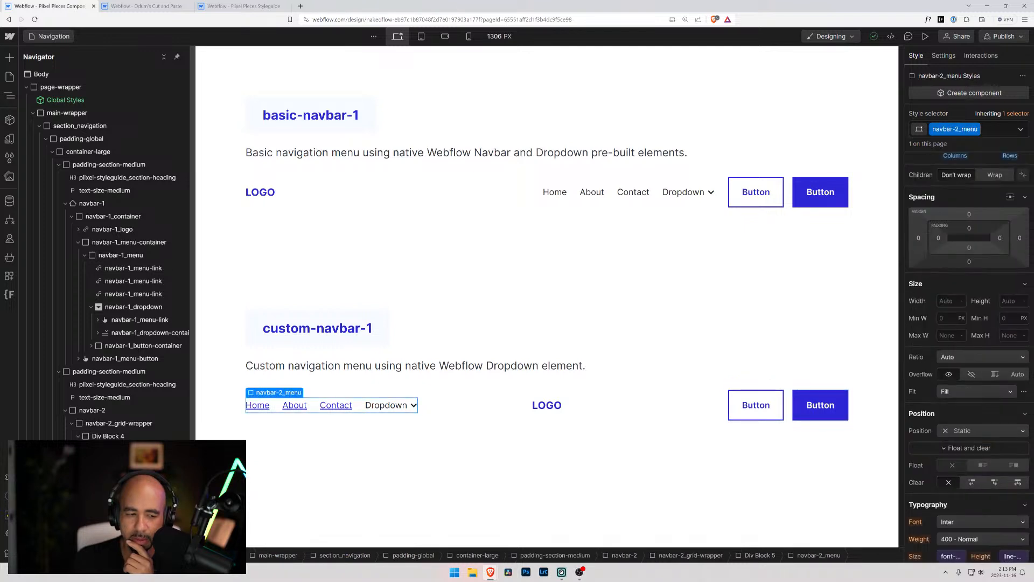
pyautogui.click(108, 436)
pyautogui.click(108, 462)
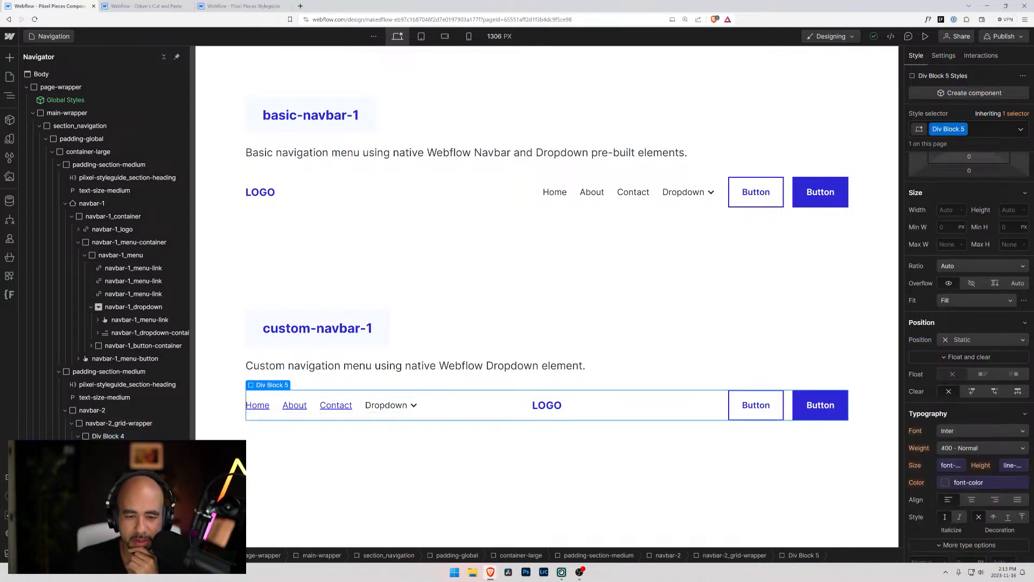
pyautogui.click(114, 474)
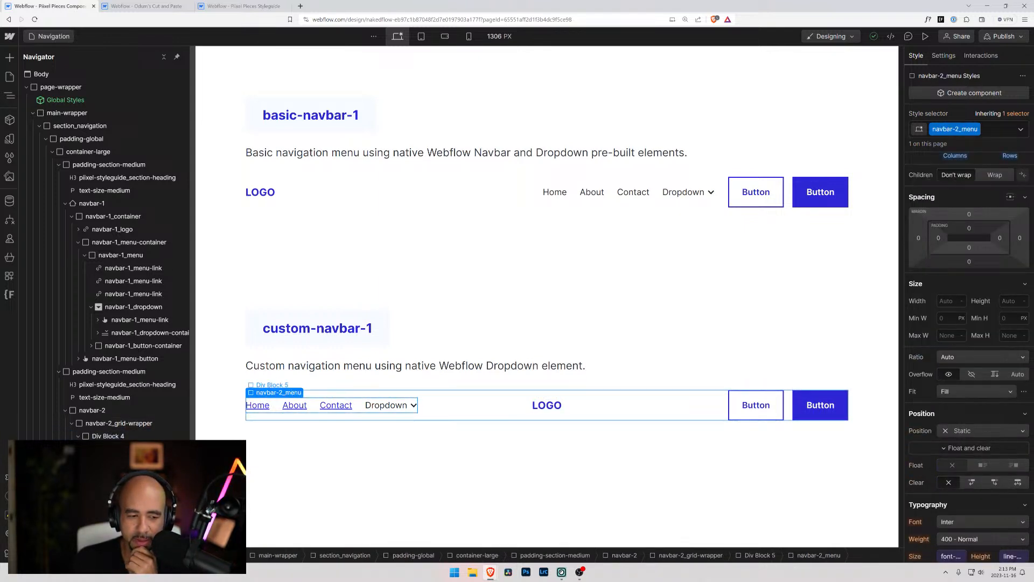
pyautogui.click(108, 462)
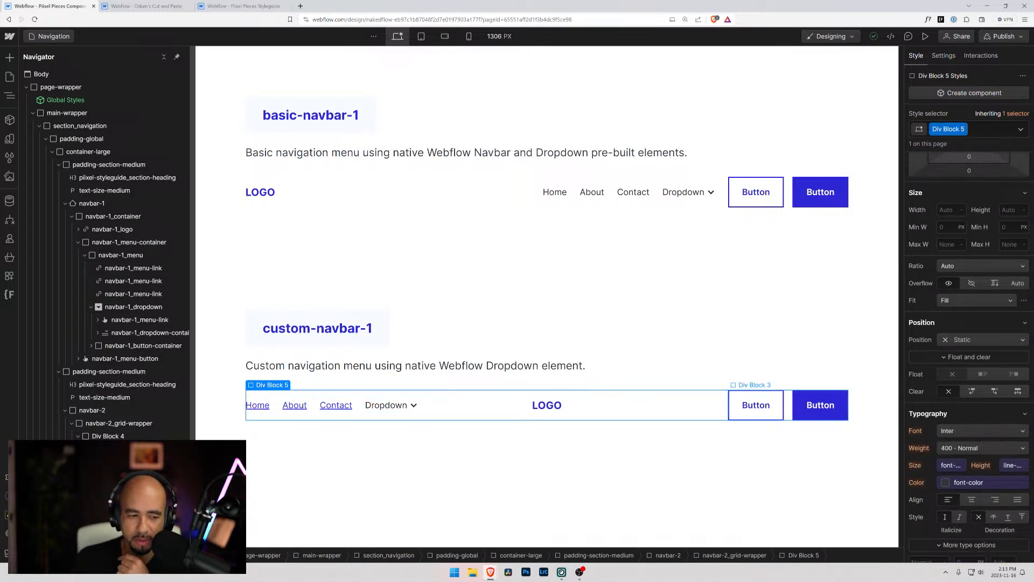
pyautogui.click(114, 475)
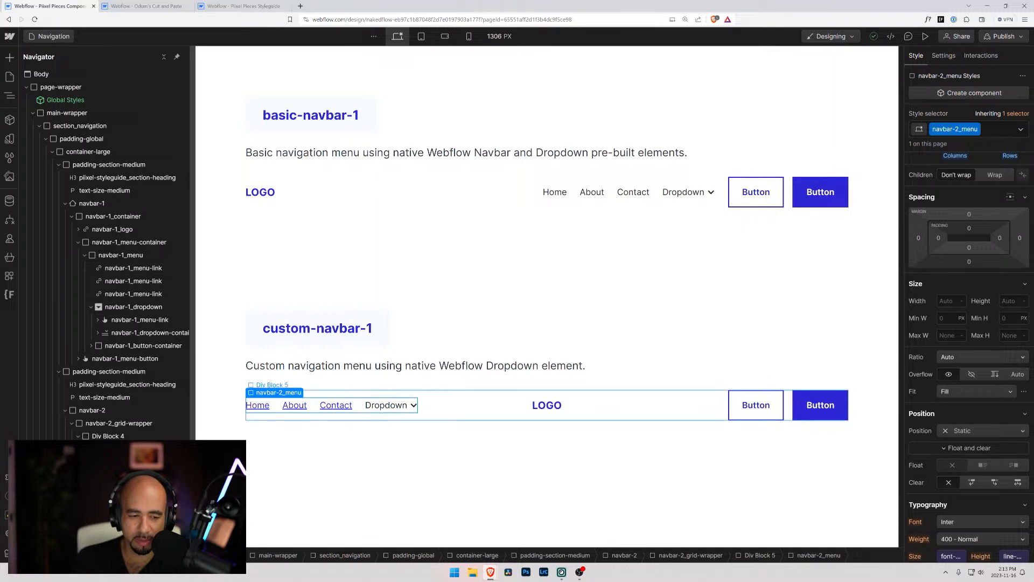
pyautogui.click(107, 488)
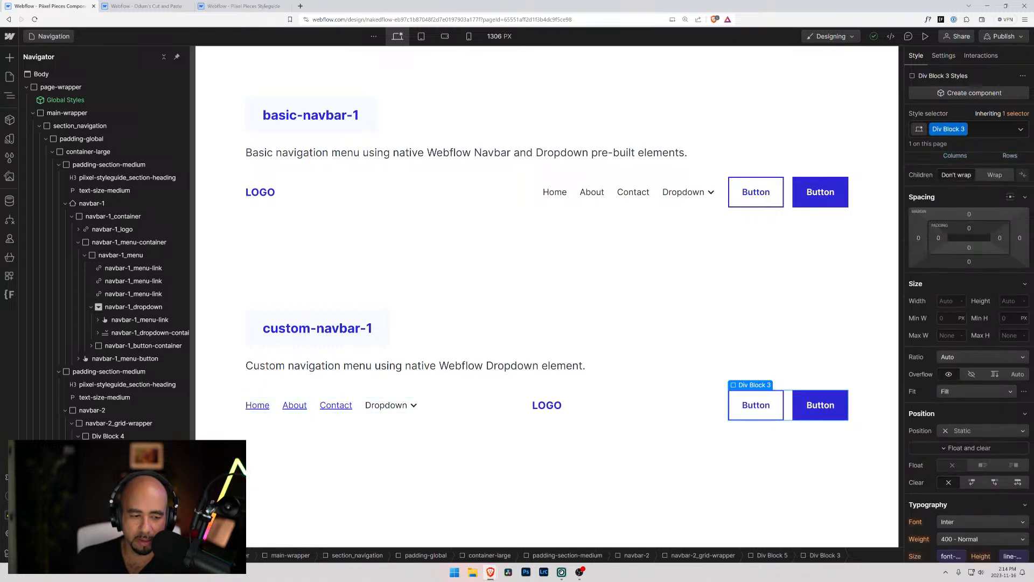
pyautogui.moveTo(964, 132)
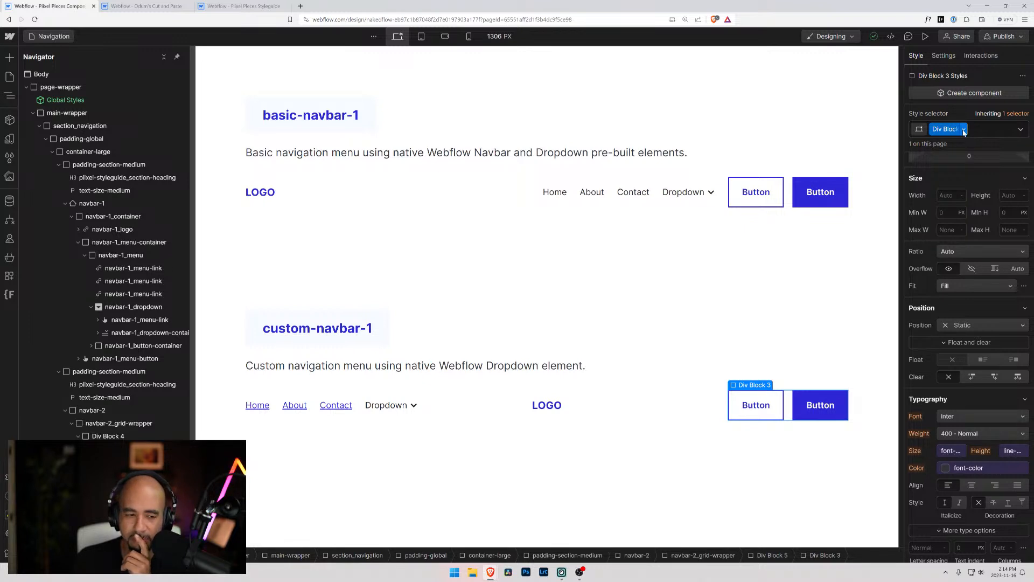
pyautogui.click(115, 436)
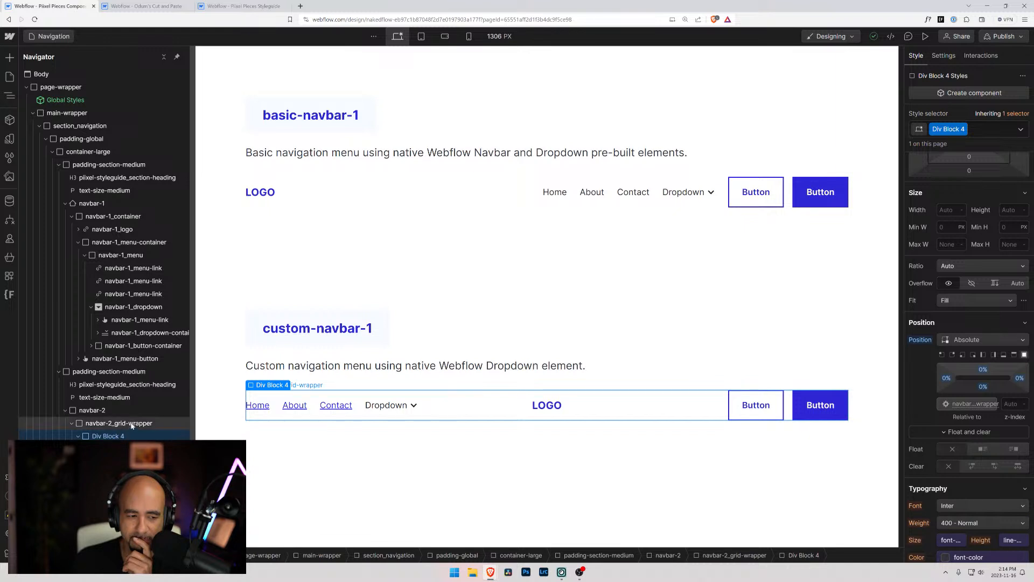
pyautogui.click(132, 424)
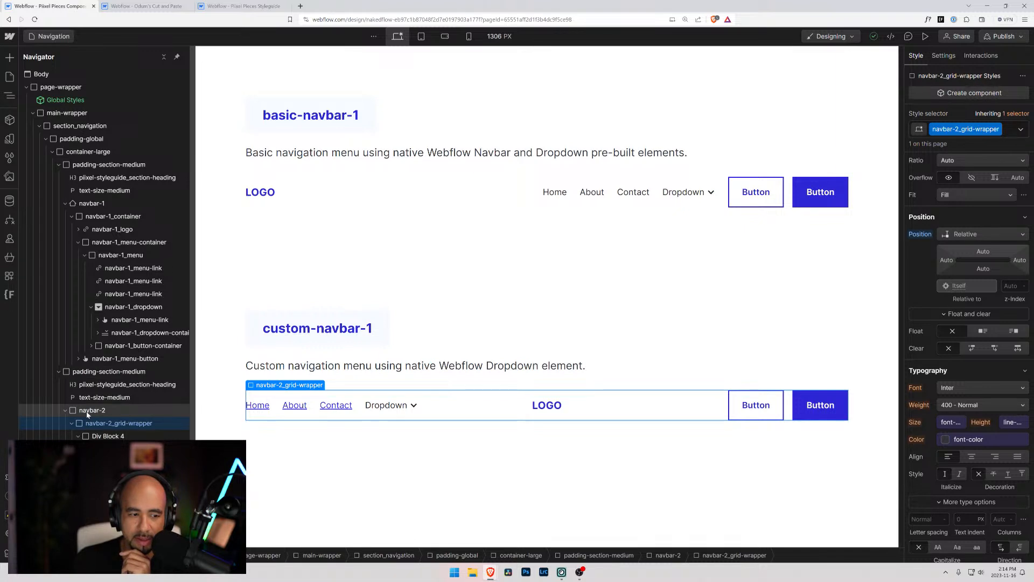
pyautogui.click(998, 129)
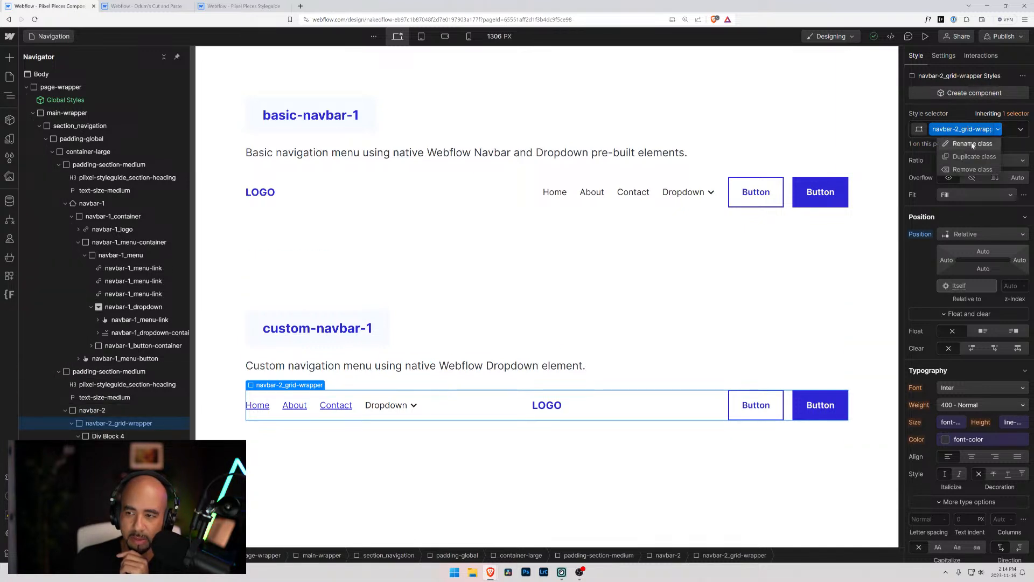
pyautogui.click(973, 143)
pyautogui.click(972, 129)
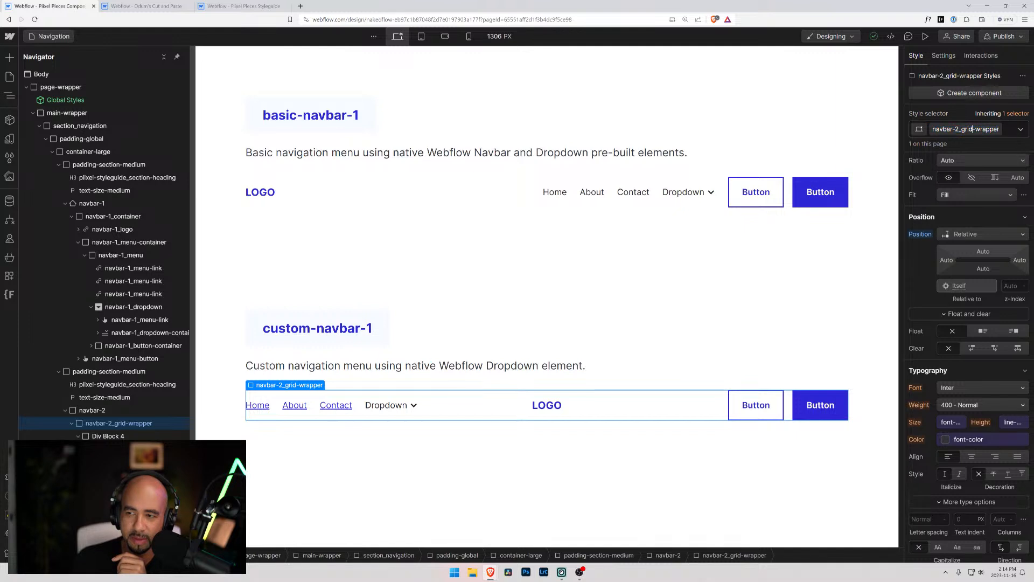
pyautogui.hotkey('shift', 'Left')
pyautogui.hotkey('shift', 'Left')
pyautogui.hotkey('shift', 'Left')
pyautogui.hotkey('shift', 'Left')
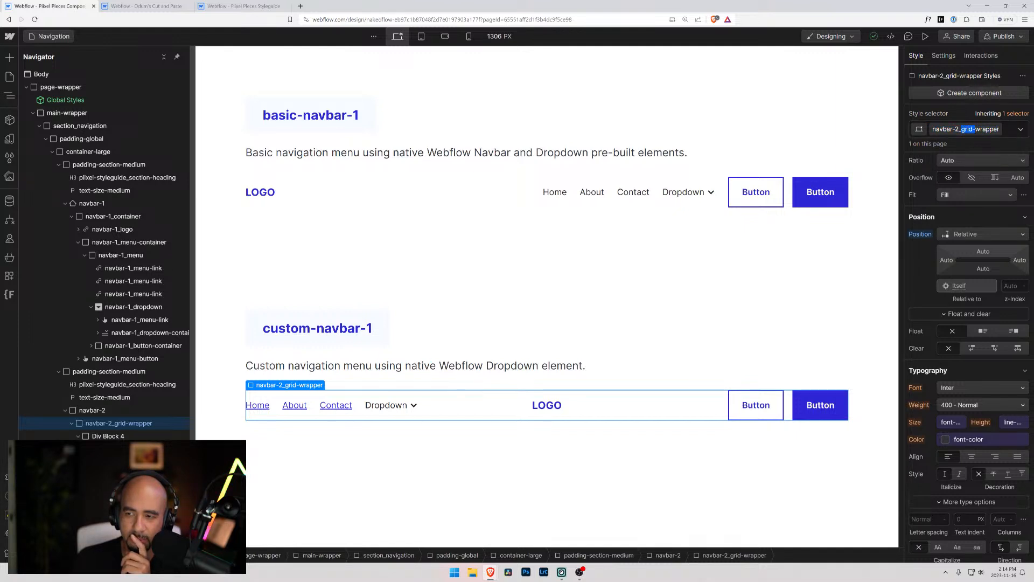
pyautogui.click(1016, 130)
pyautogui.click(1006, 122)
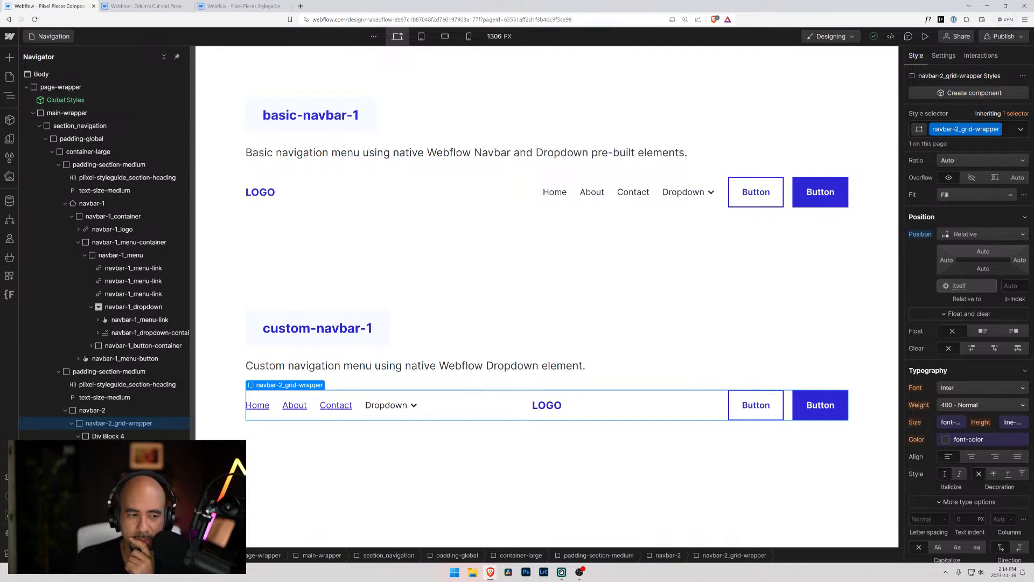
# Reset the background color set on the custom navbar's outer navbar-2 element
pyautogui.click(107, 412)
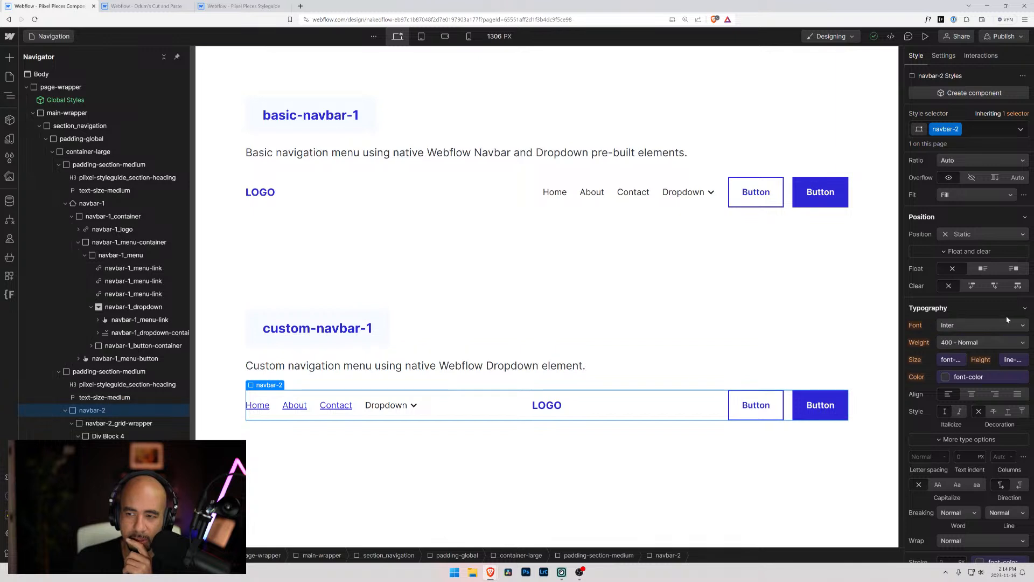
pyautogui.scroll(-7, 962, 323)
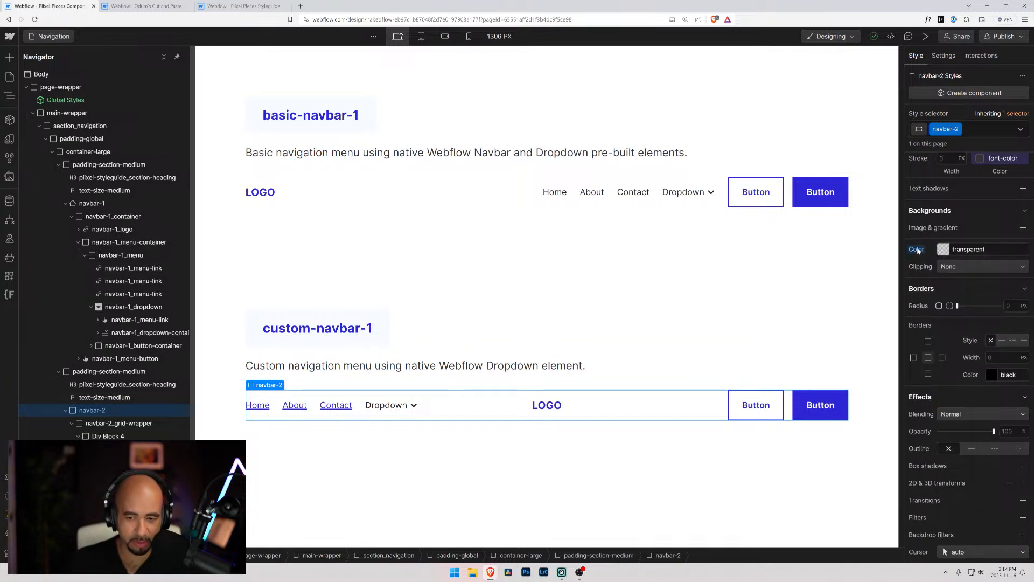
pyautogui.scroll(7, 917, 273)
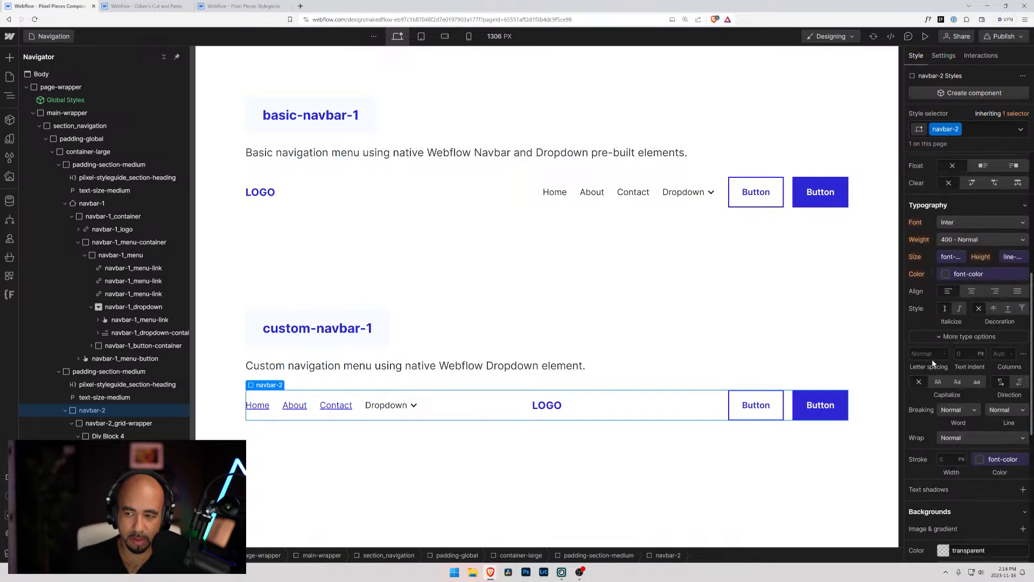
pyautogui.click(72, 424)
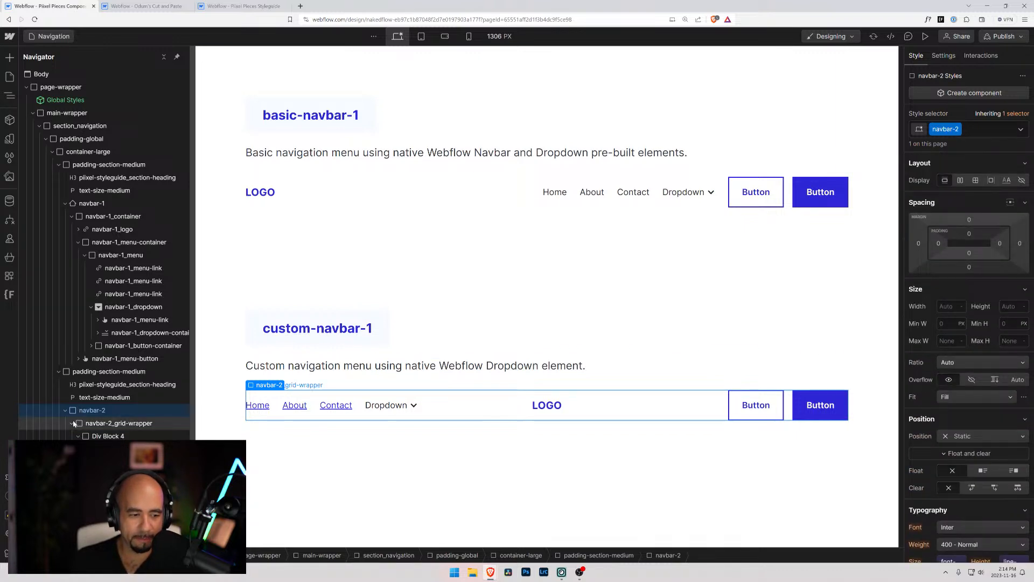
# Move navbar-2_grid-wrapper out of its parent navbar-2 block and delete the emptied navbar-2 element
pyautogui.click(86, 425)
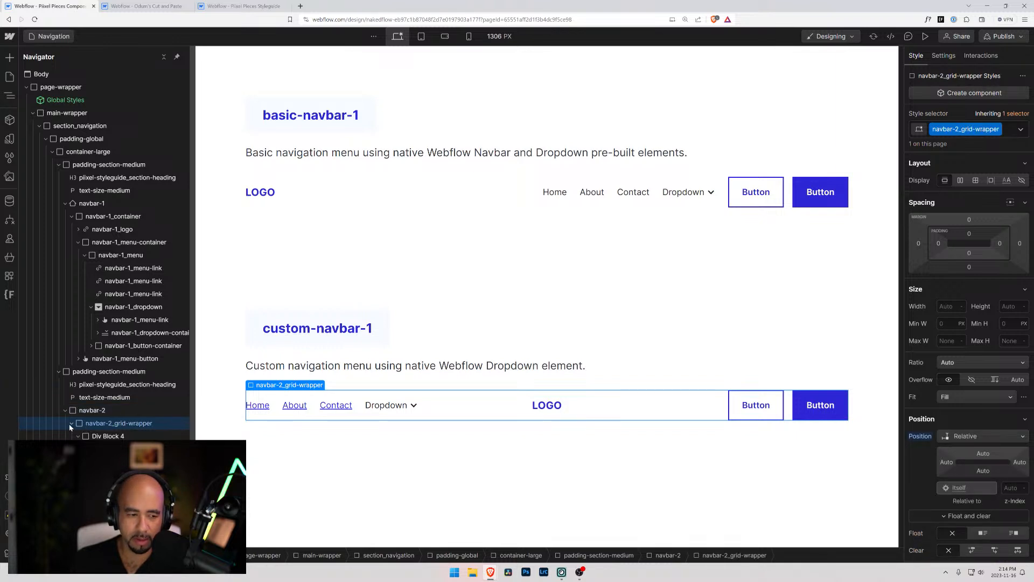
pyautogui.click(72, 424)
pyautogui.moveTo(74, 417); pyautogui.dragTo(71, 413)
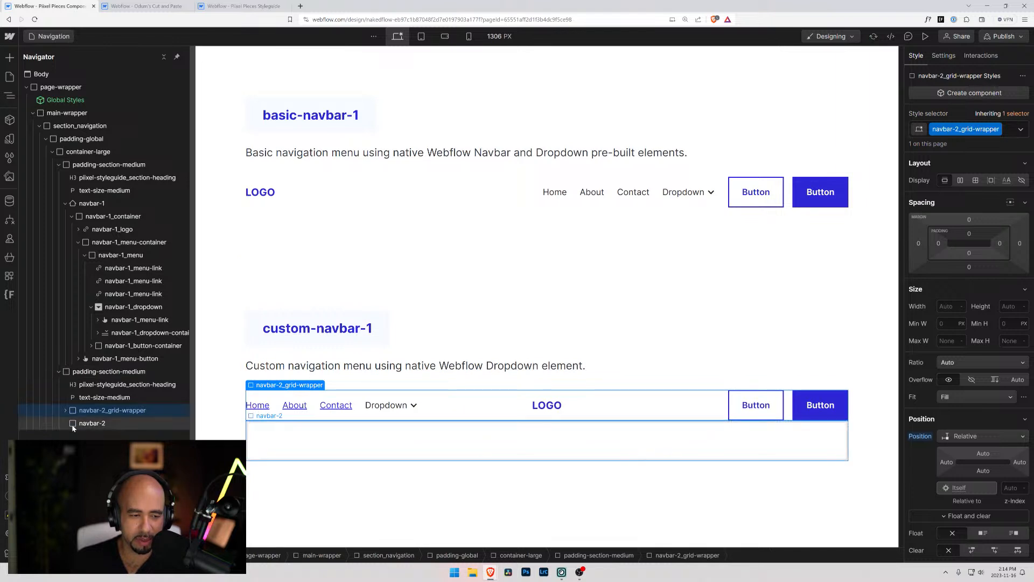
pyautogui.click(73, 426)
pyautogui.press('Delete')
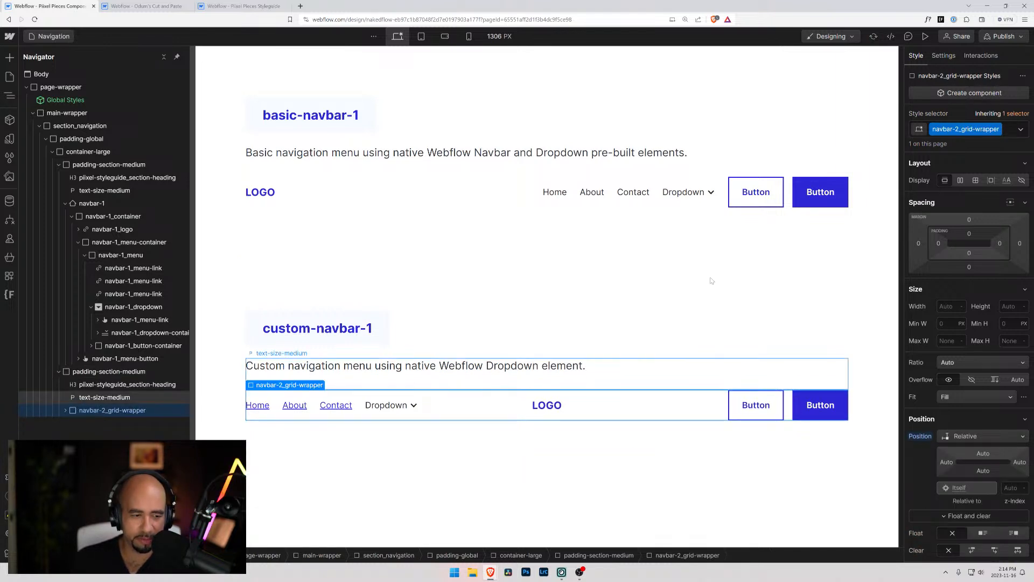
# Replace the navbar-2_grid-wrapper class on the custom navbar's outer block with the existing navbar-2 class
pyautogui.click(998, 129)
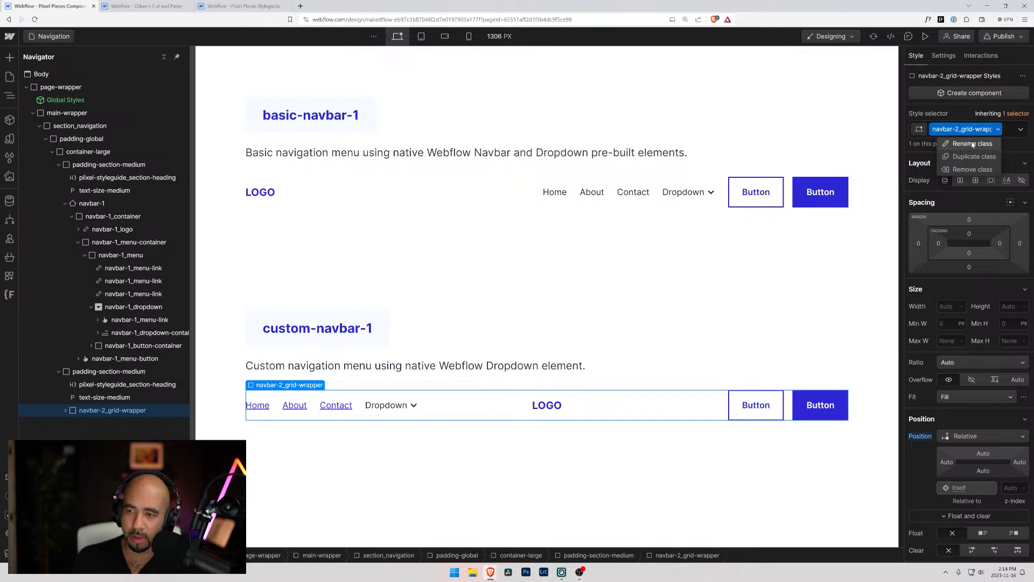
pyautogui.click(1003, 134)
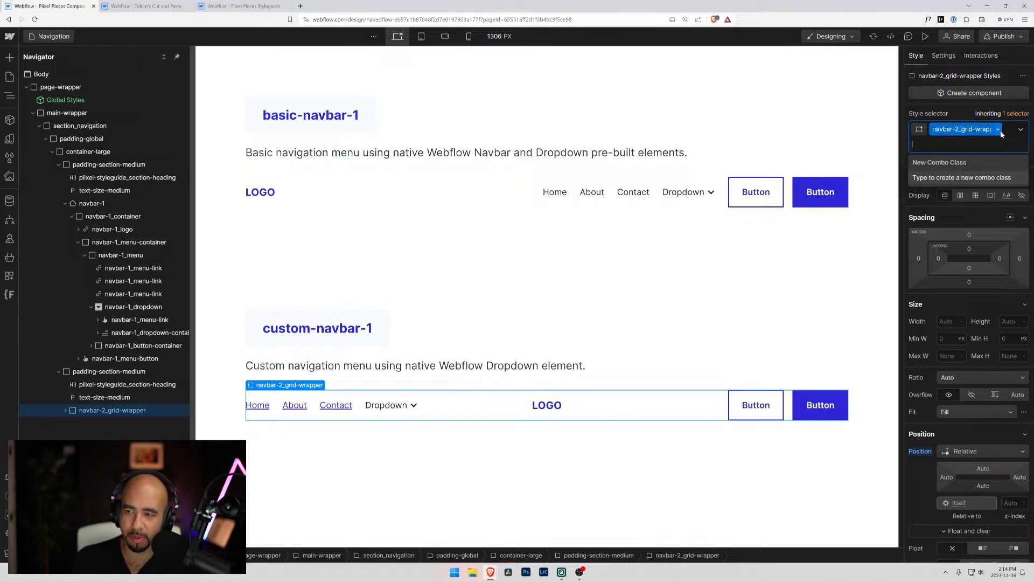
pyautogui.press('BackSpace')
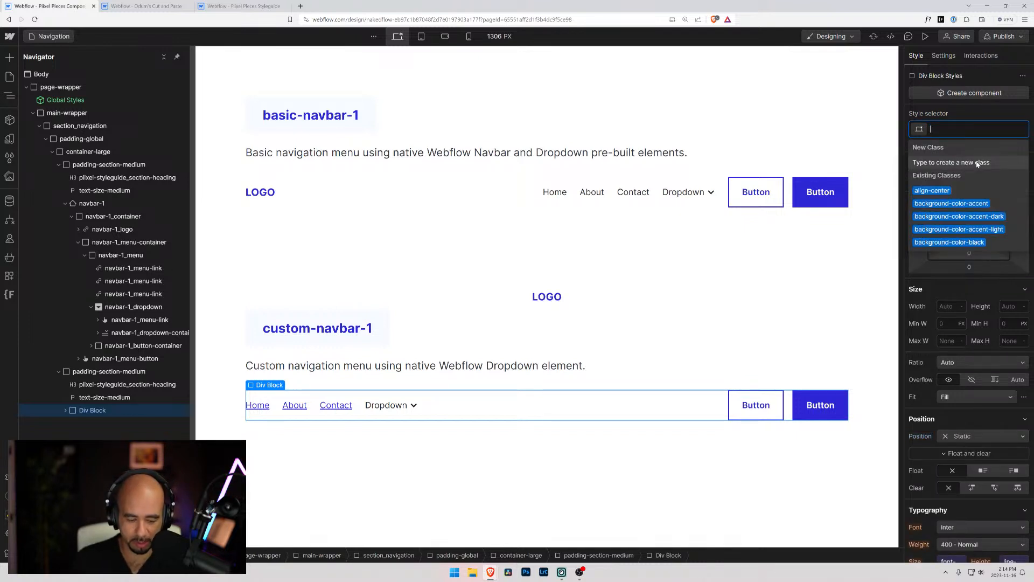
pyautogui.write('navbar-')
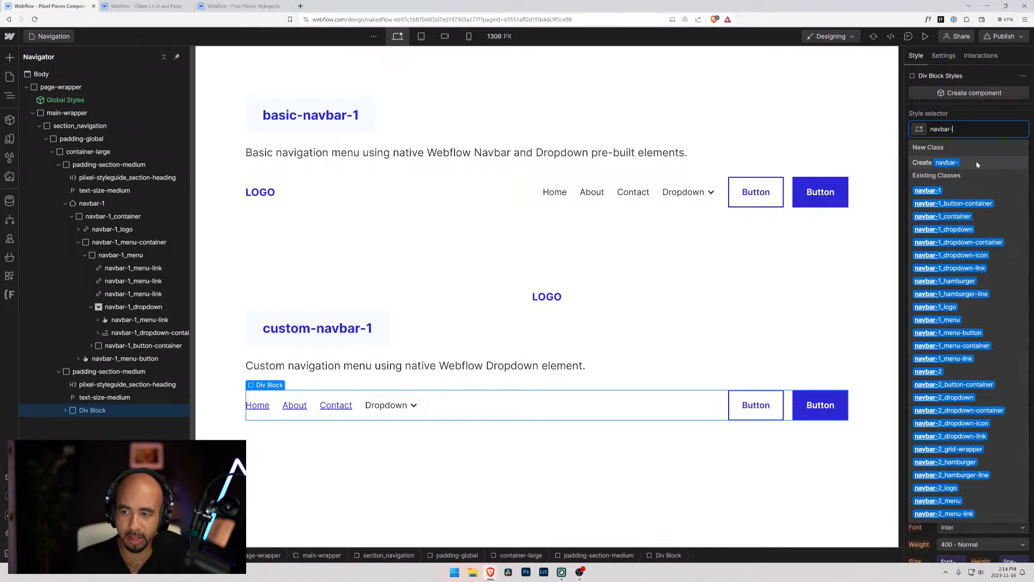
pyautogui.write('2')
pyautogui.press('Return')
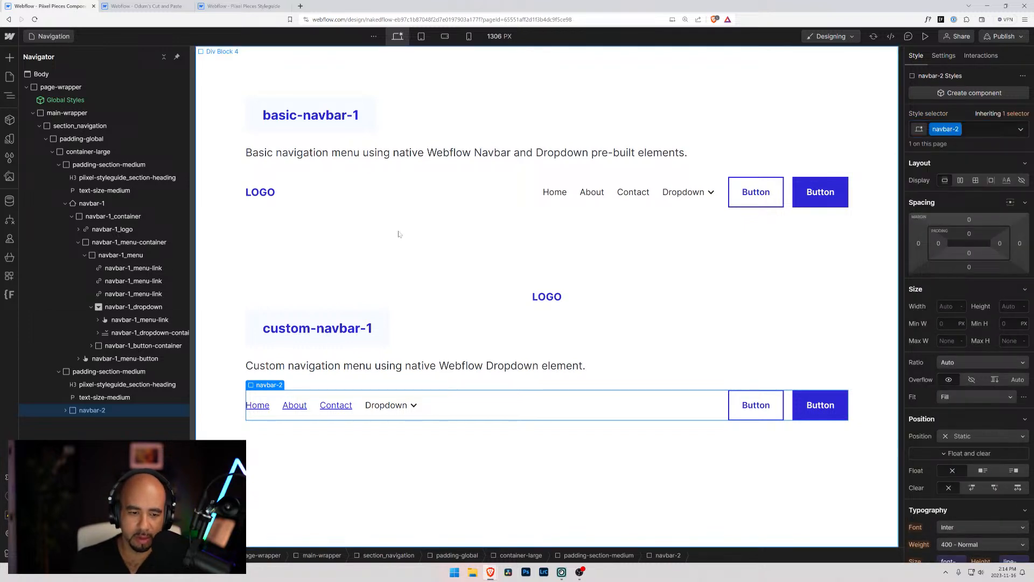
# Set the position of the custom navbar's navbar-2 block to Relative
pyautogui.scroll(-2, 965, 381)
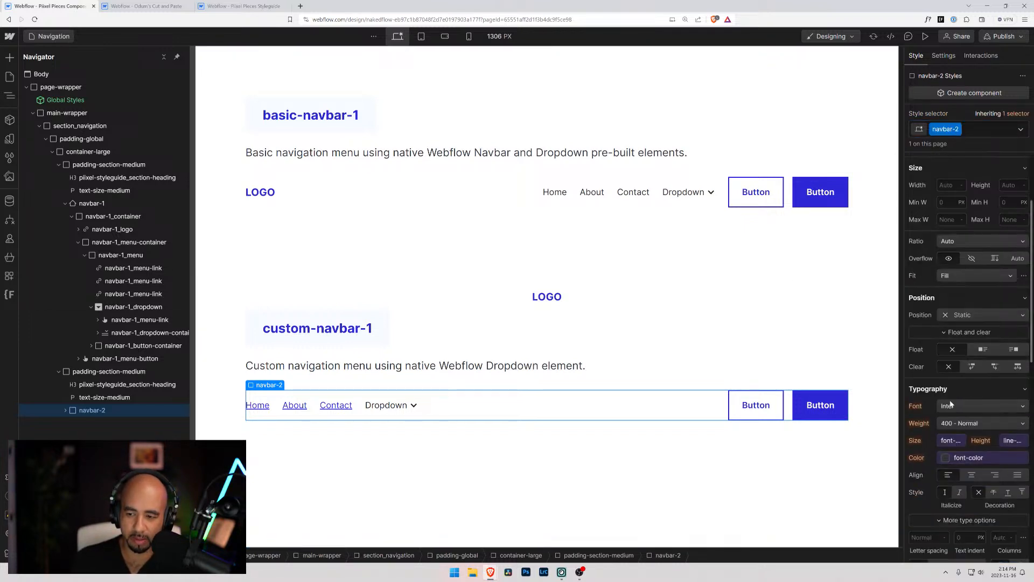
pyautogui.click(970, 314)
pyautogui.click(957, 334)
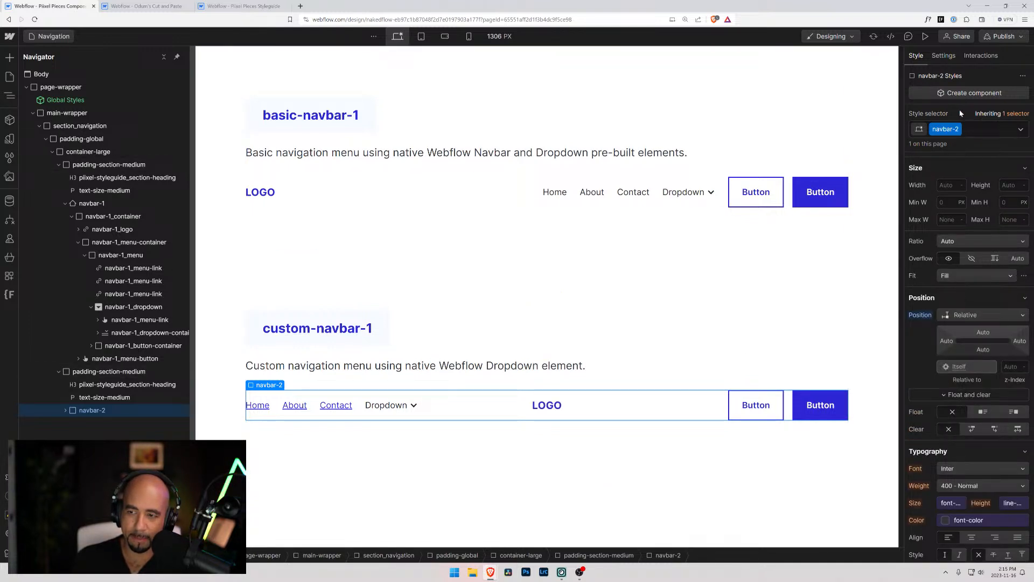
# Examine the styles of Div Block 4, Div Block 5, navbar-2_menu and Div Block 3 in the custom navbar, comparing the menu with navbar-1_menu
pyautogui.click(65, 410)
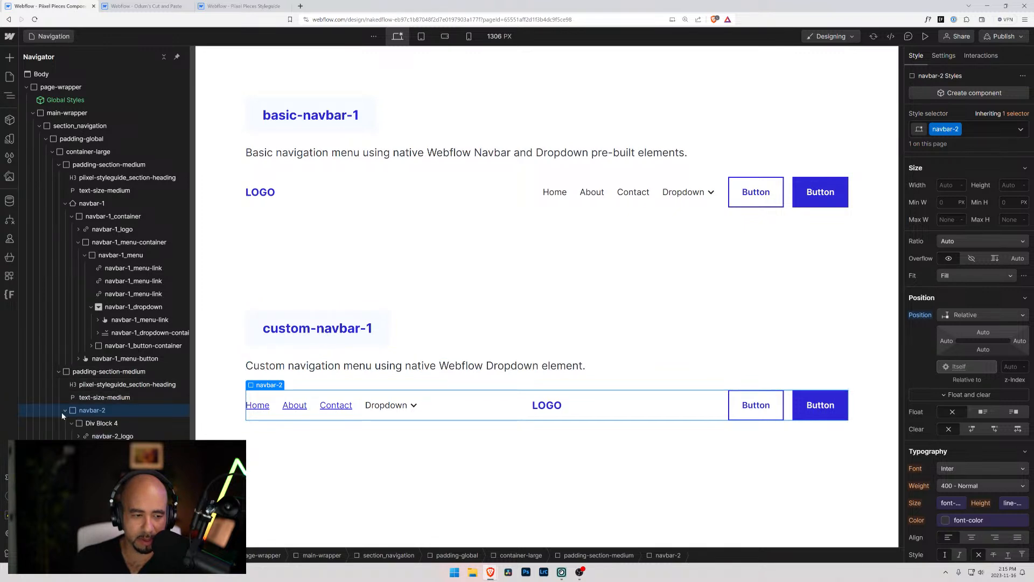
pyautogui.click(99, 423)
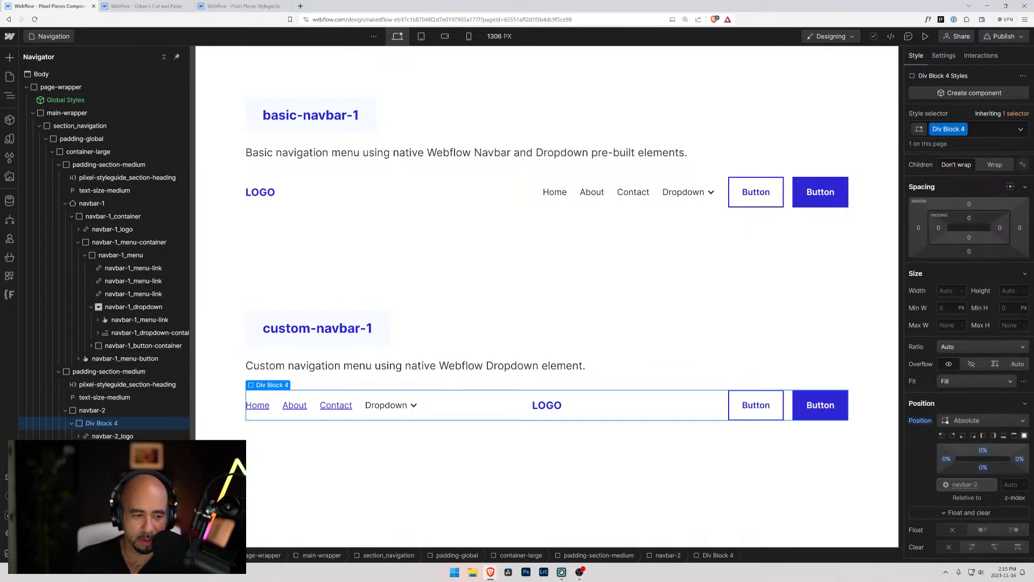
pyautogui.click(72, 423)
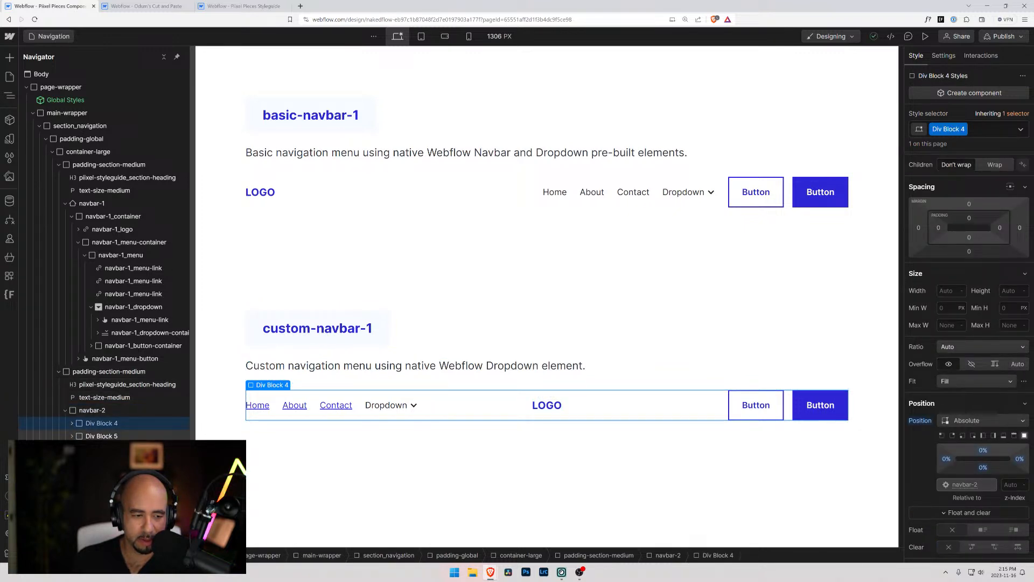
pyautogui.click(89, 437)
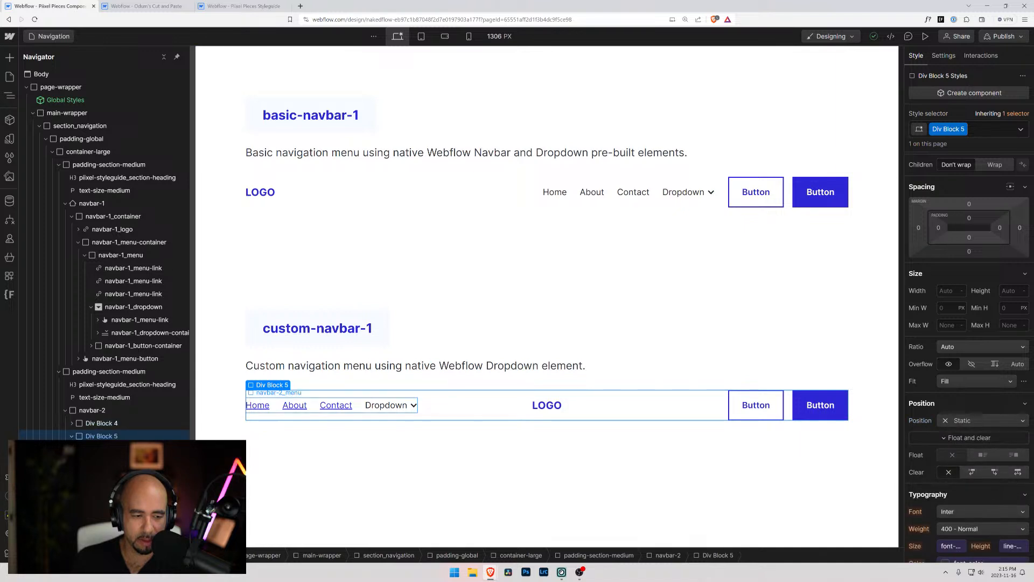
pyautogui.click(107, 448)
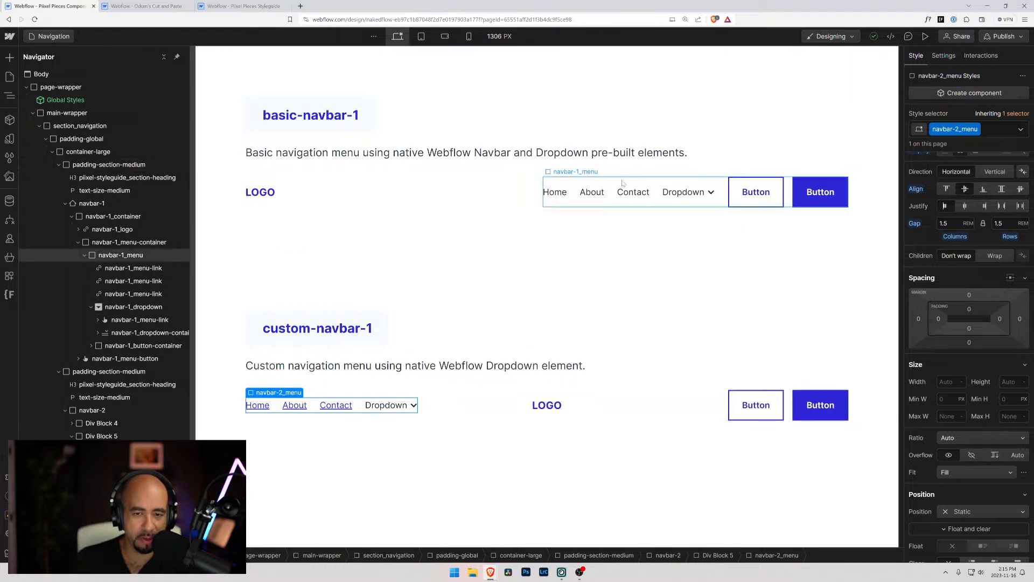
pyautogui.click(579, 195)
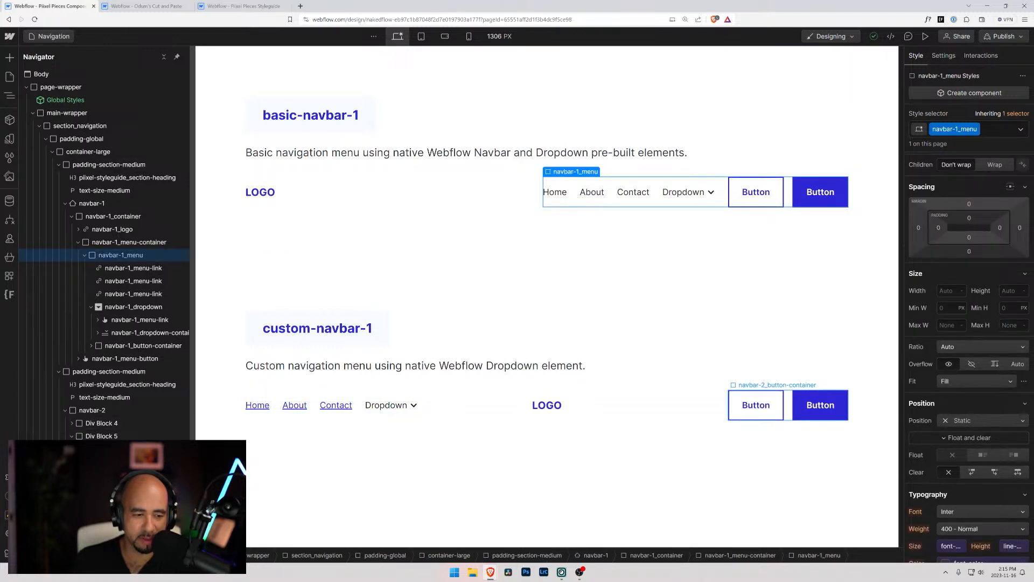
pyautogui.click(358, 406)
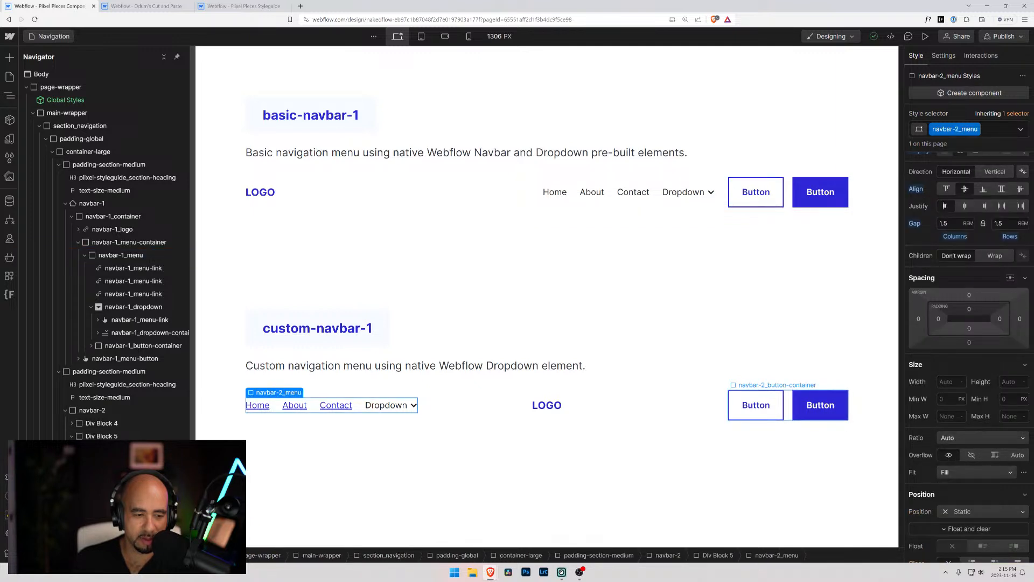
pyautogui.click(788, 405)
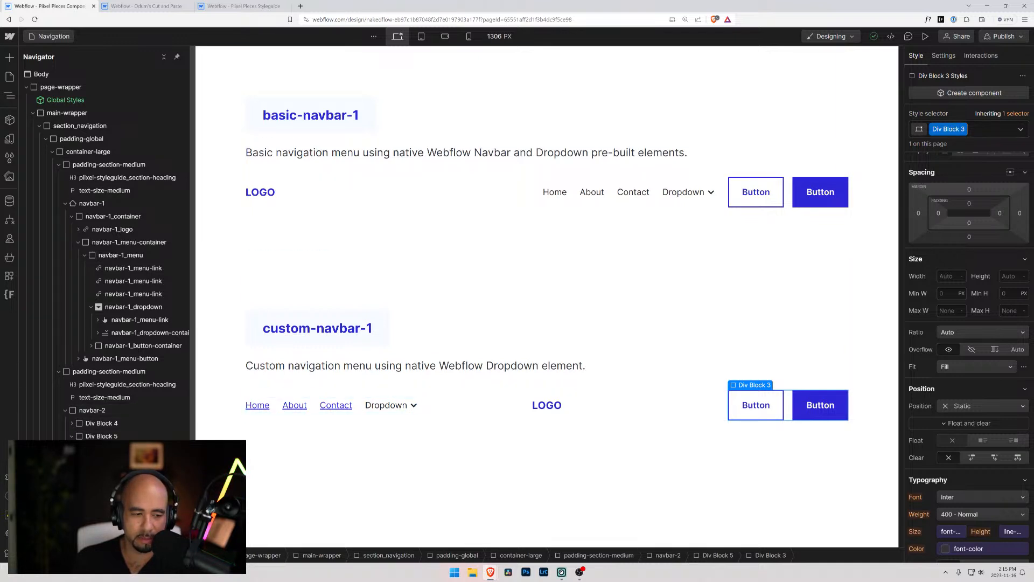
pyautogui.scroll(-6, 949, 345)
pyautogui.scroll(-5, 949, 345)
pyautogui.scroll(12, 954, 334)
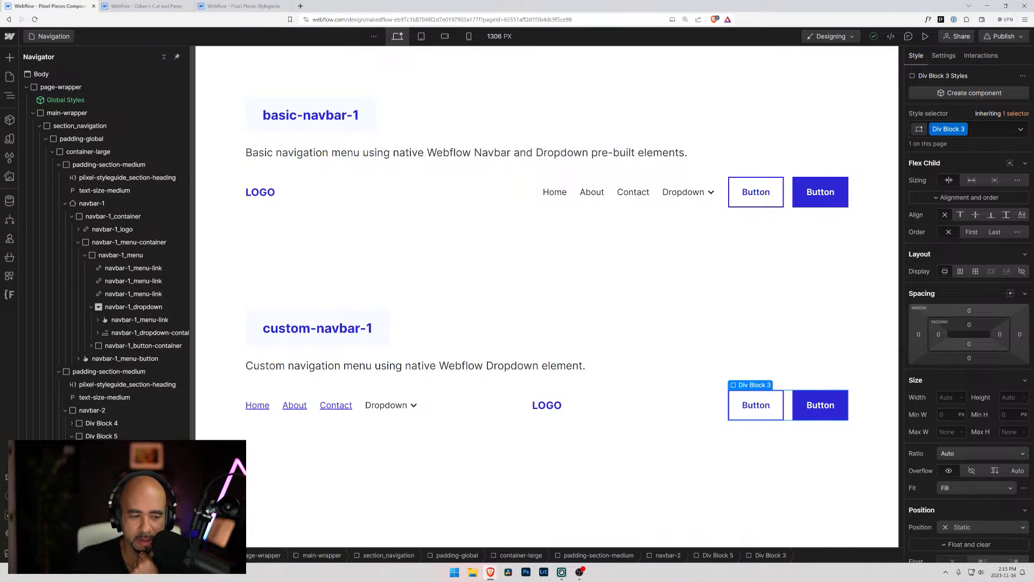
# Rename the Div Block 5 class inside navbar-2 as navbar-2_menu-layout
pyautogui.click(99, 436)
pyautogui.click(89, 425)
pyautogui.click(88, 436)
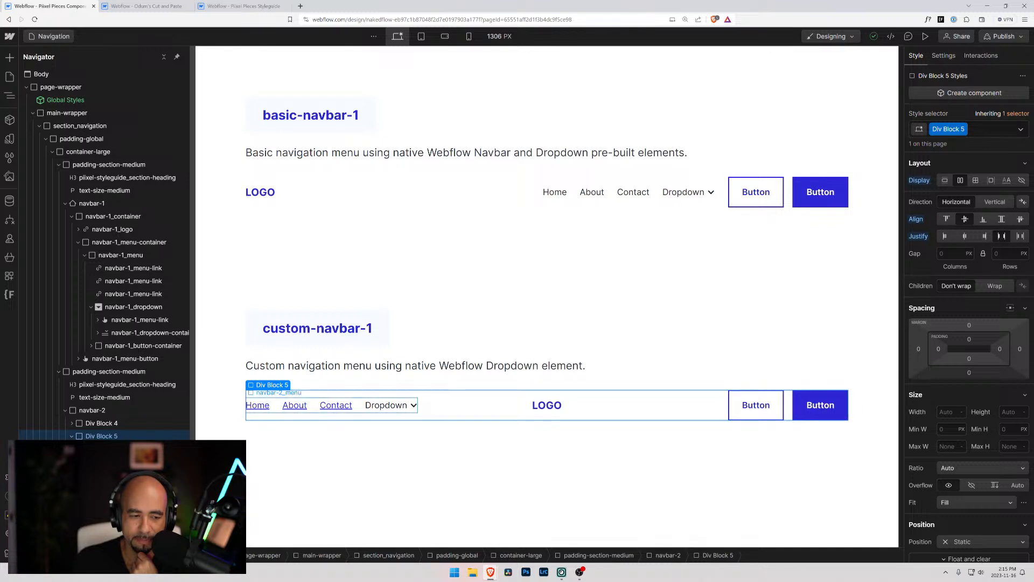
pyautogui.click(964, 130)
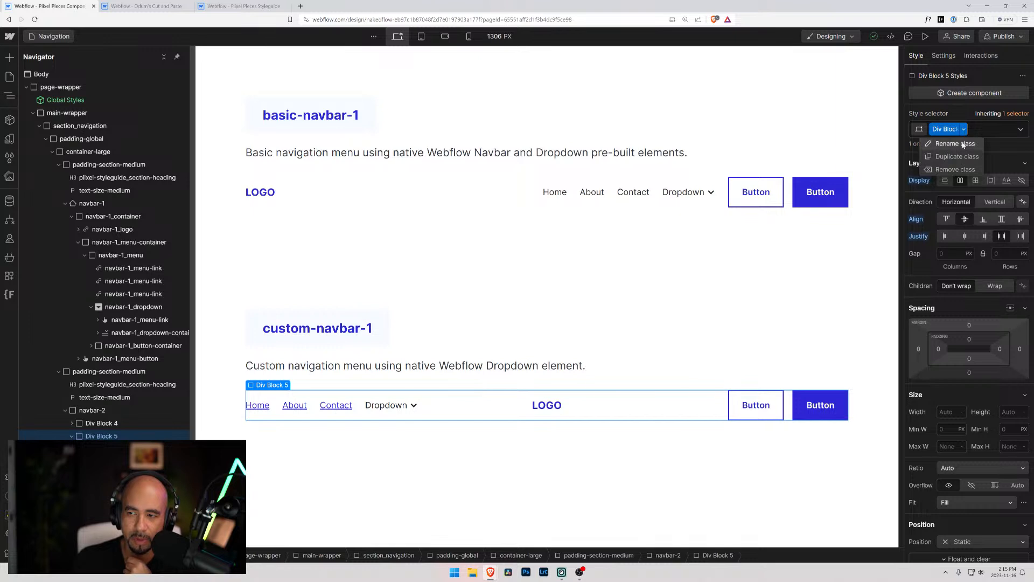
pyautogui.click(955, 143)
pyautogui.write('navbar-2_')
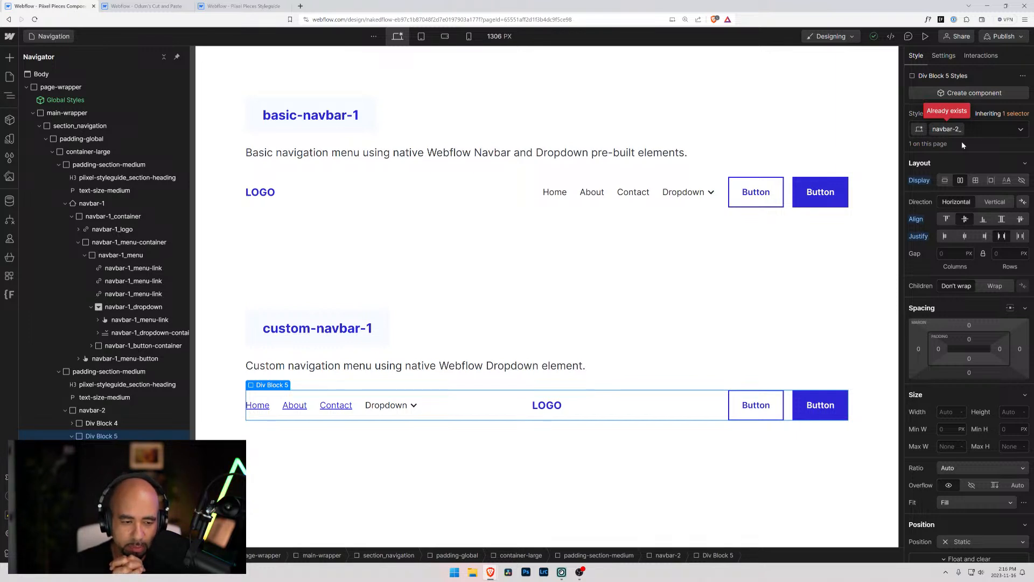
pyautogui.write('menu-la')
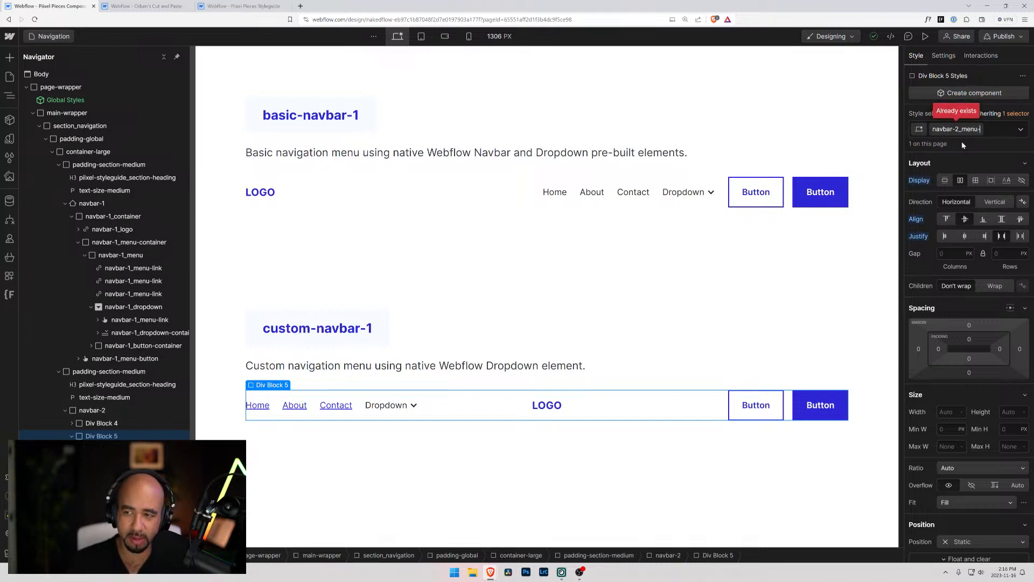
pyautogui.write('yout')
pyautogui.press('Return')
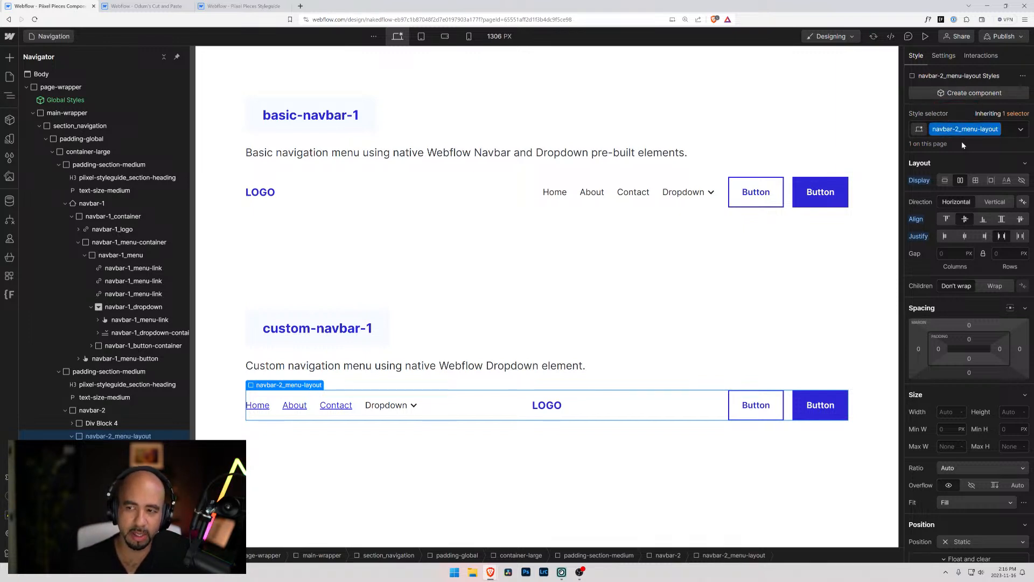
pyautogui.click(86, 425)
pyautogui.click(73, 424)
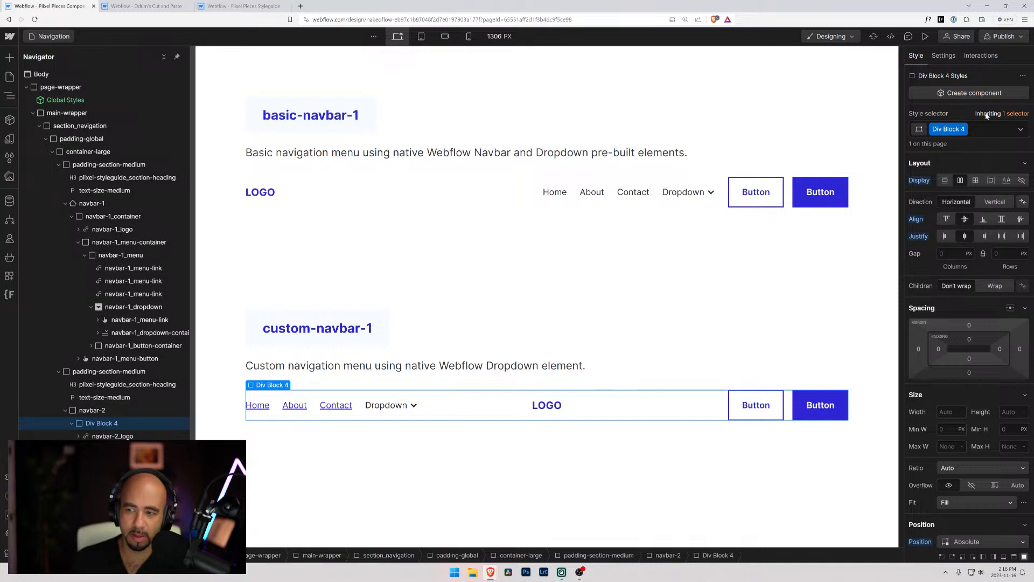
pyautogui.click(964, 129)
pyautogui.click(955, 144)
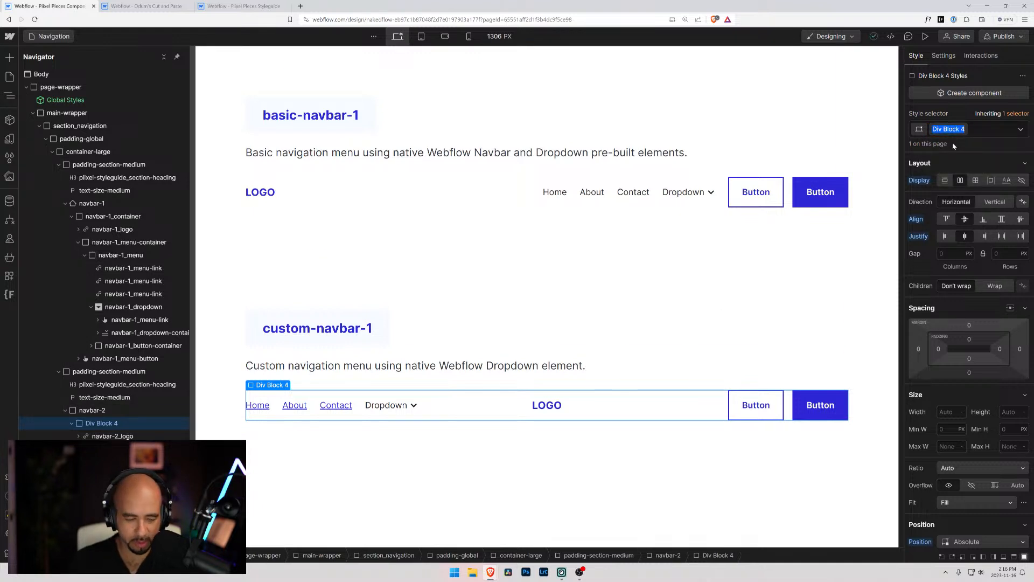
pyautogui.write('navbar')
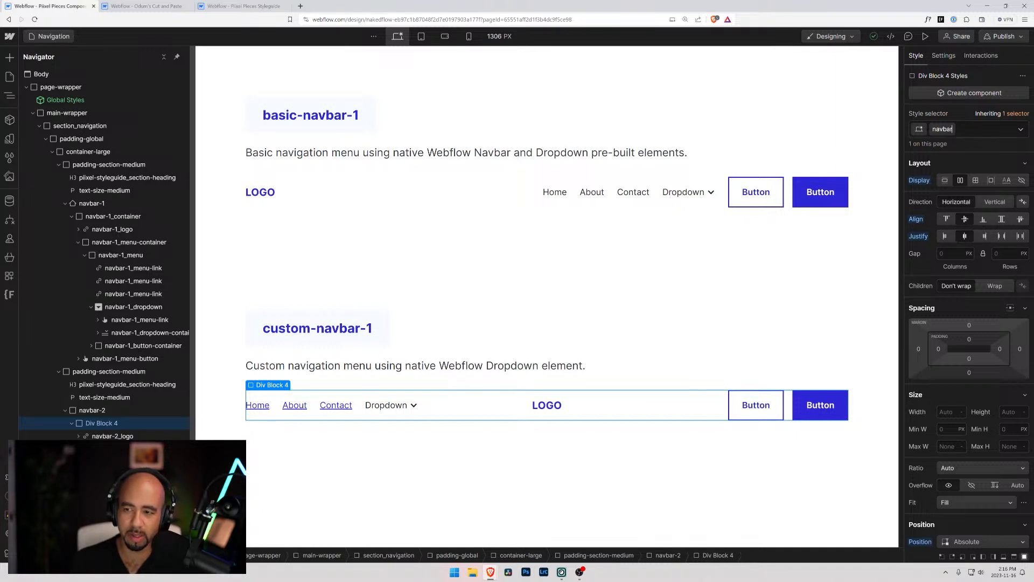
# Compare the styles of the navbar-2_logo link with those of its parent Div Block 4
pyautogui.click(100, 436)
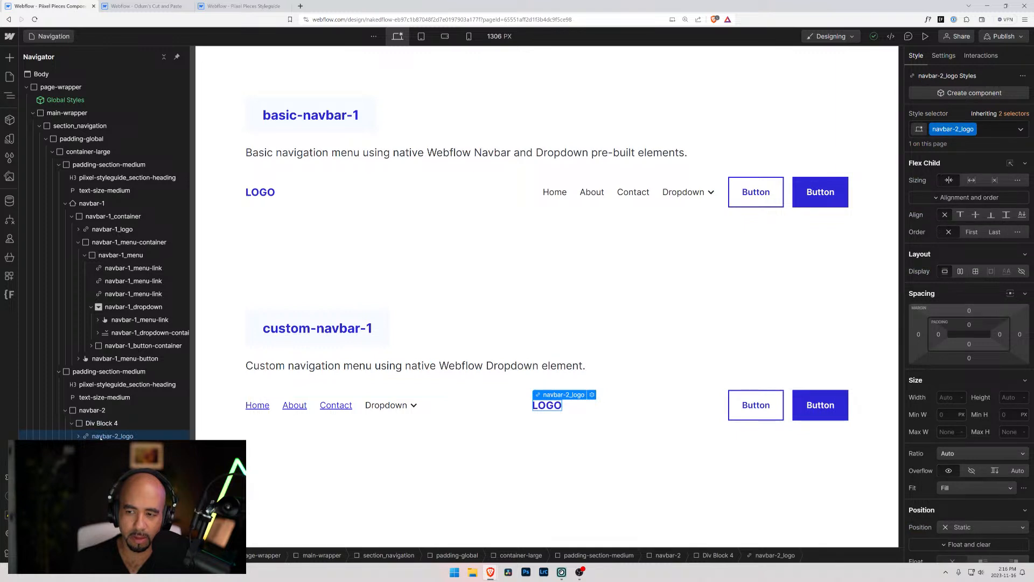
pyautogui.click(102, 424)
pyautogui.click(99, 437)
pyautogui.click(102, 424)
pyautogui.click(100, 437)
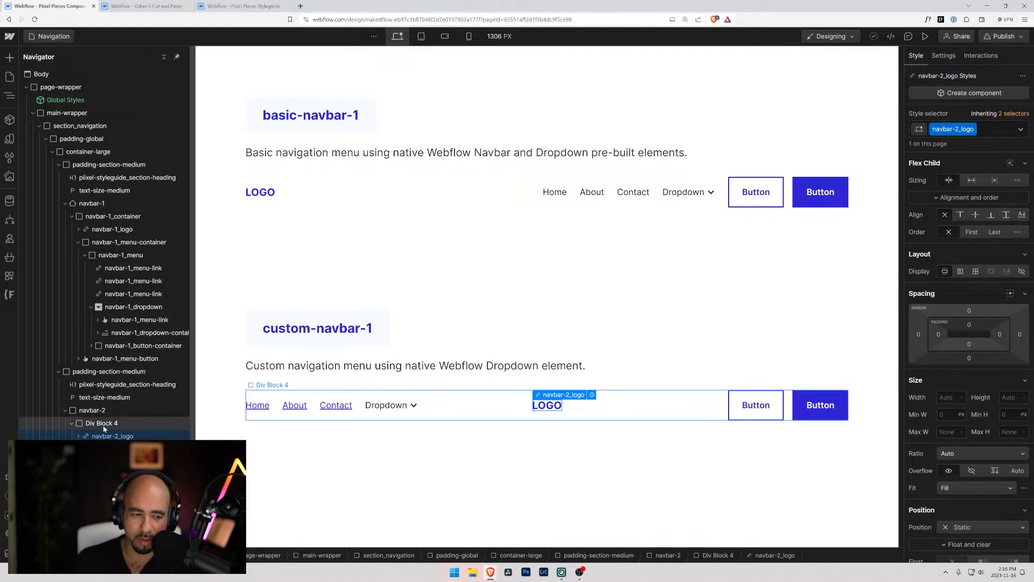
# Try renaming the Div Block 4 class around the custom navbar's logo as navbar
pyautogui.click(102, 424)
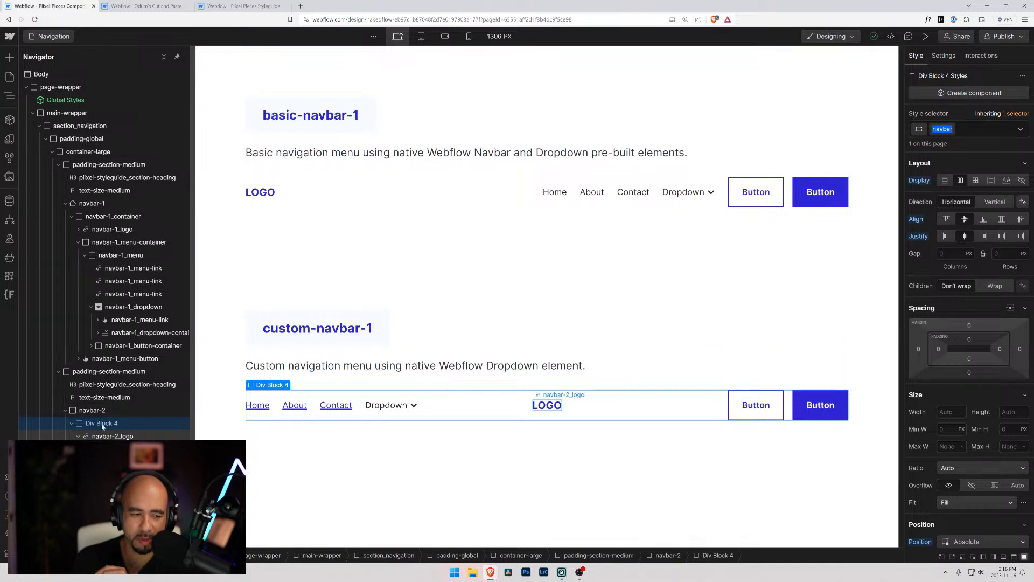
pyautogui.press('Return')
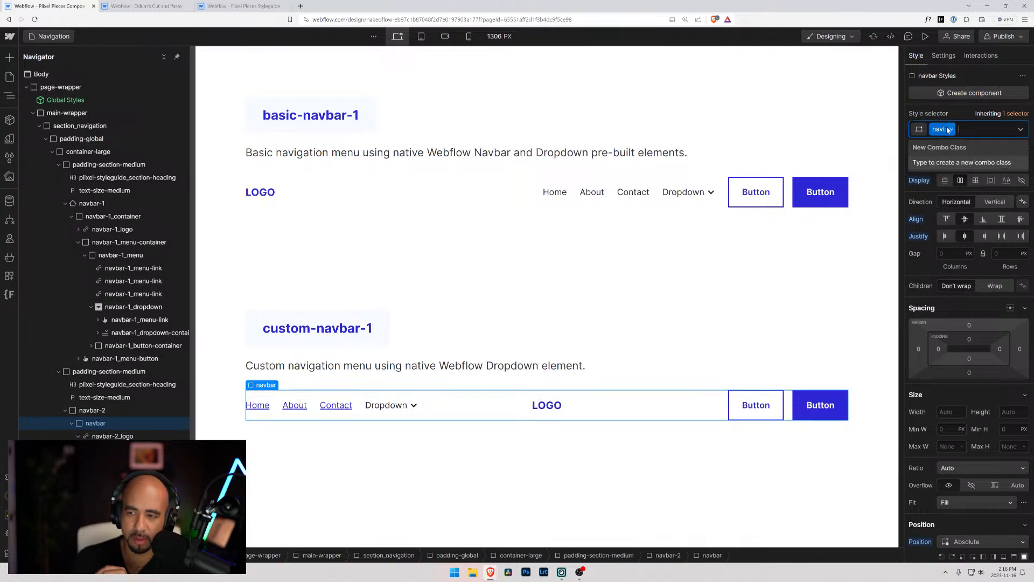
pyautogui.press('Escape')
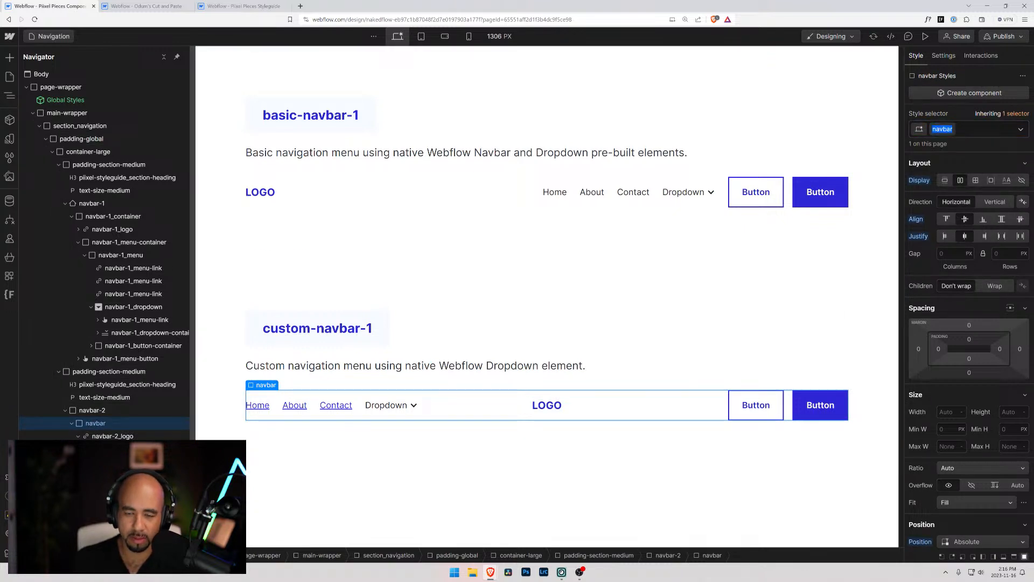
# Rename the class of the block around the custom navbar's logo as navbar-2_logo-container
pyautogui.click(970, 129)
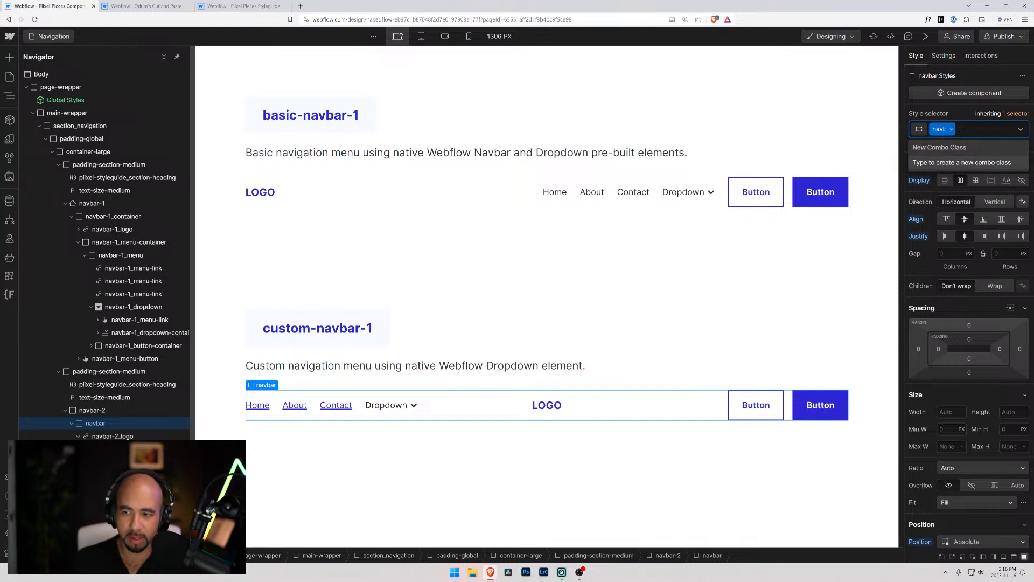
pyautogui.press('BackSpace')
pyautogui.press('BackSpace')
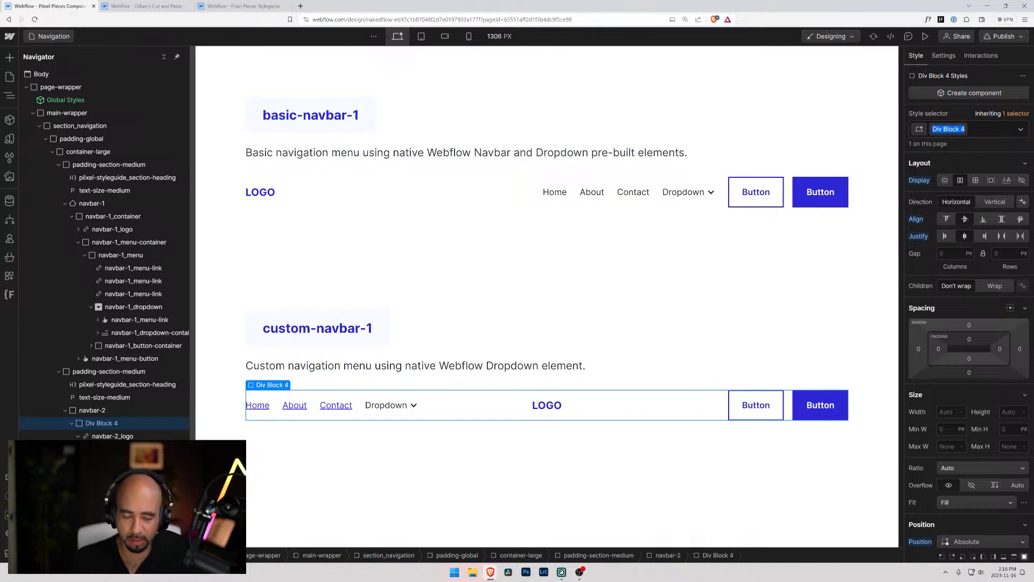
pyautogui.write('navbar-2')
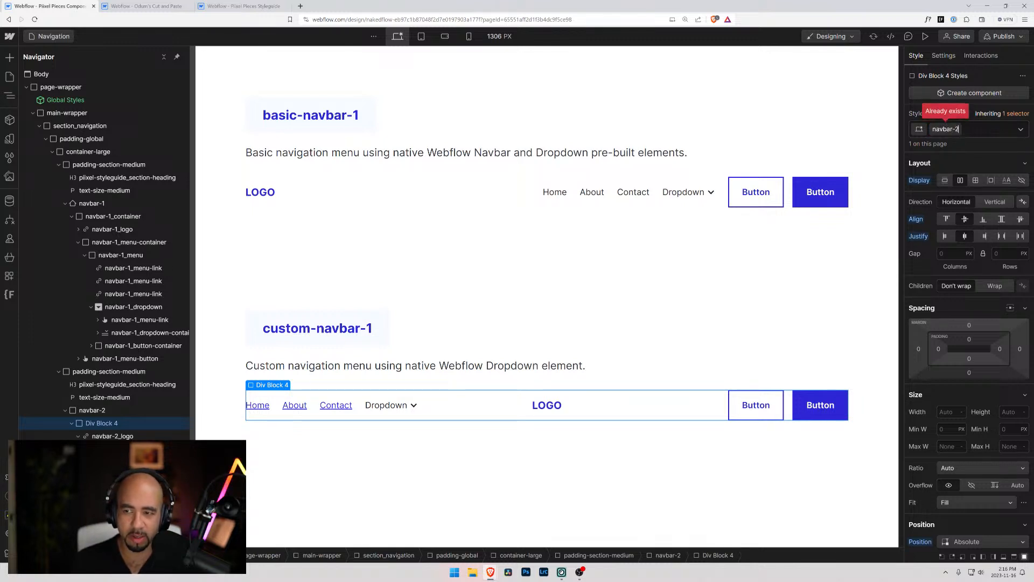
pyautogui.write('_logo-container')
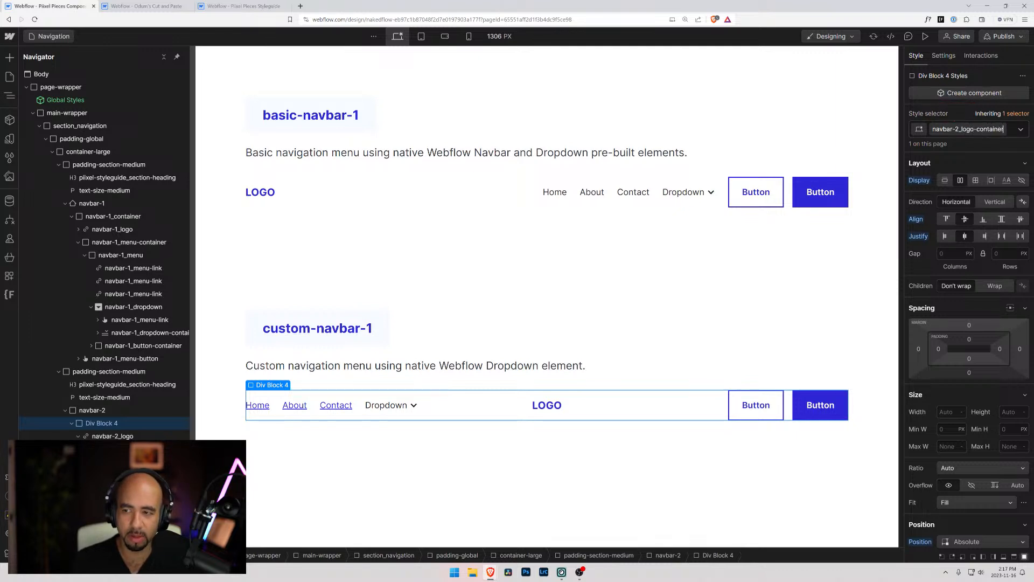
pyautogui.press('Return')
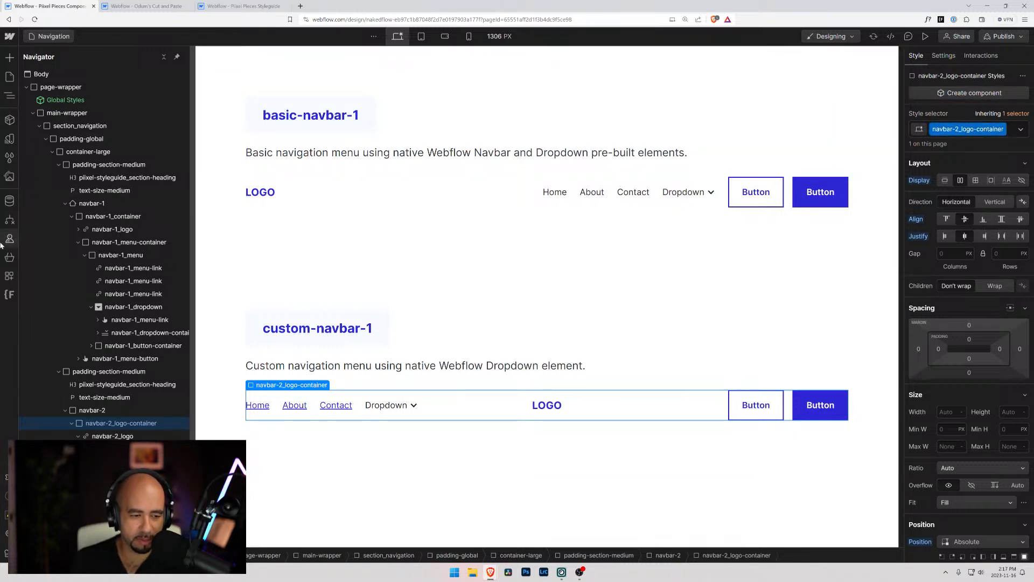
# Examine the styles of Div Block 3 on desktop and tablet, comparing it with the navbar-2_button-container nested inside it
pyautogui.click(73, 423)
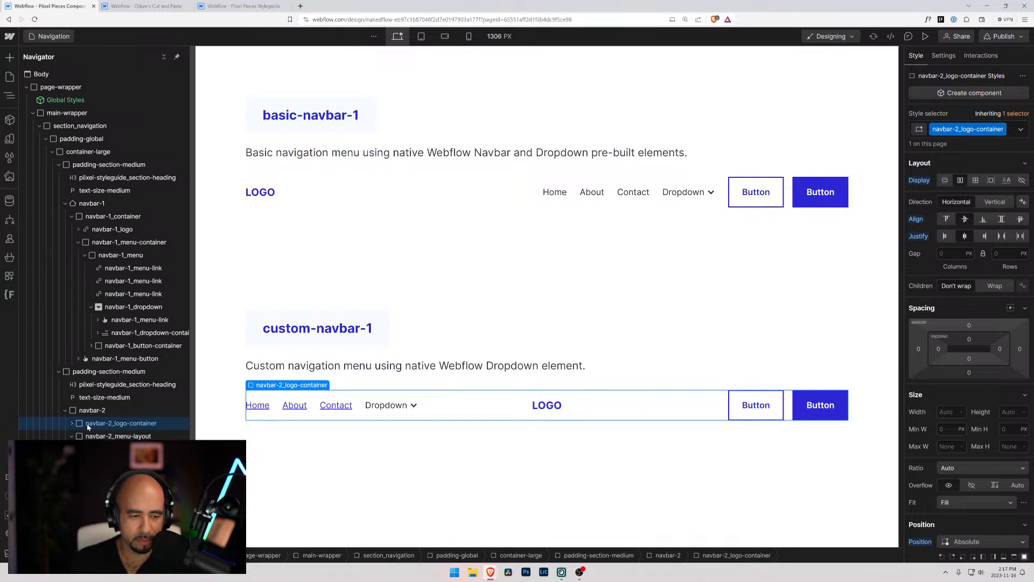
pyautogui.click(92, 461)
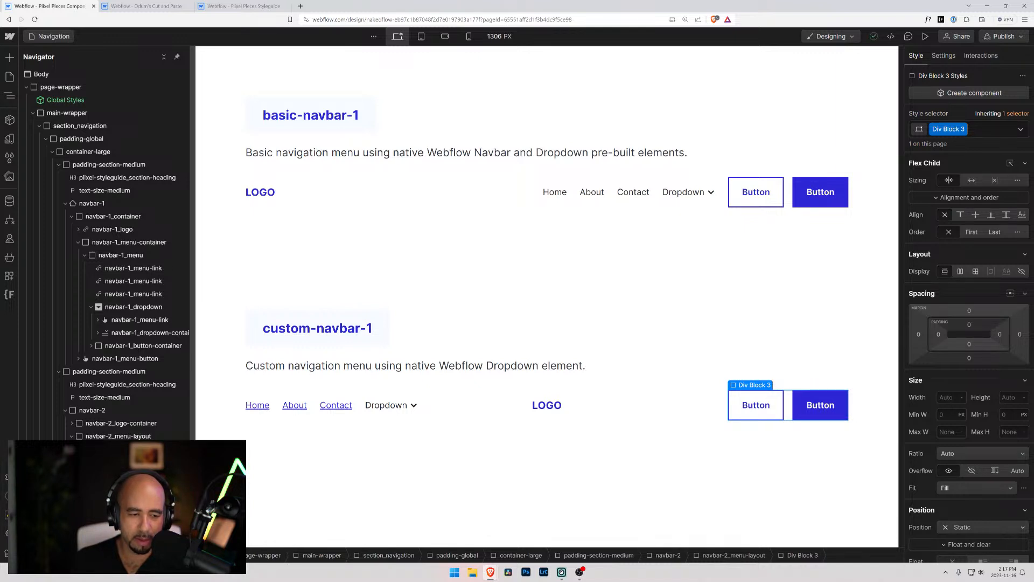
pyautogui.scroll(-10, 964, 269)
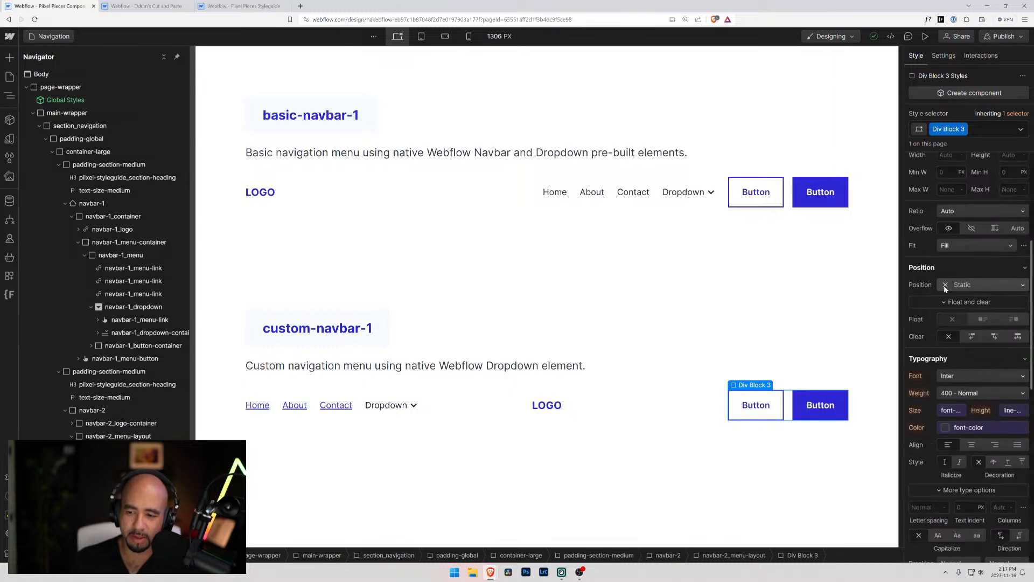
pyautogui.scroll(10, 961, 294)
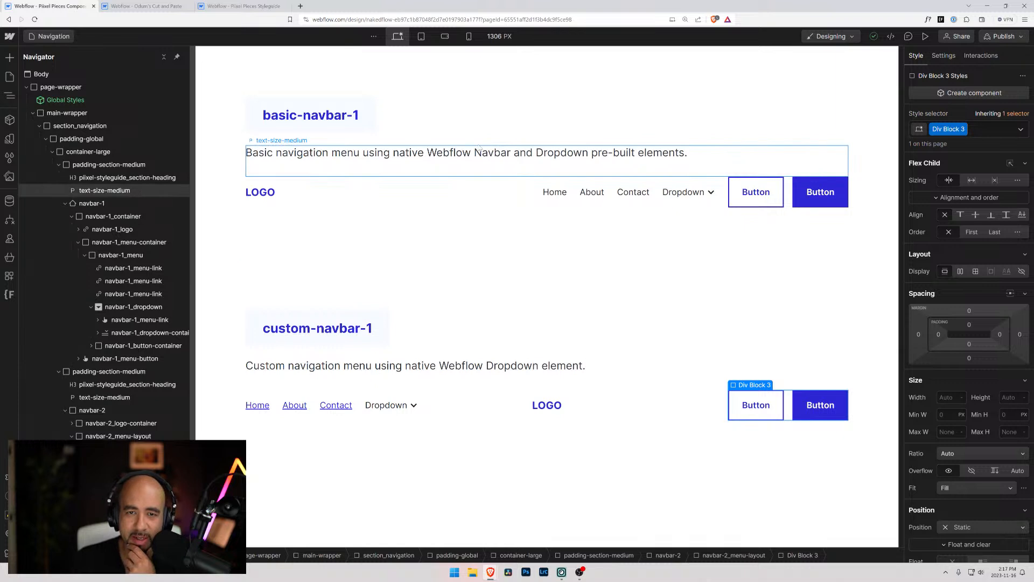
pyautogui.click(422, 38)
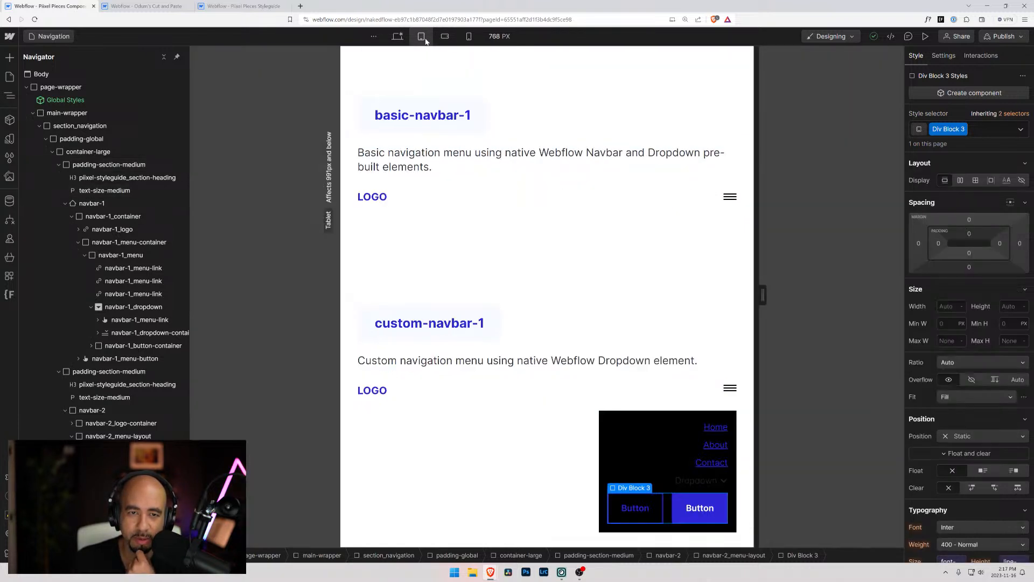
pyautogui.click(688, 491)
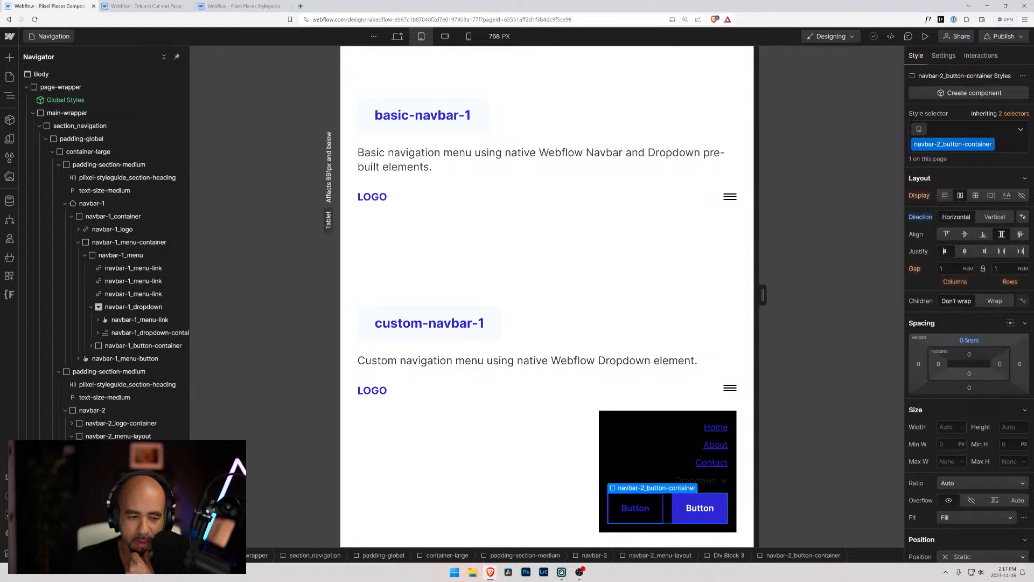
pyautogui.press('Up')
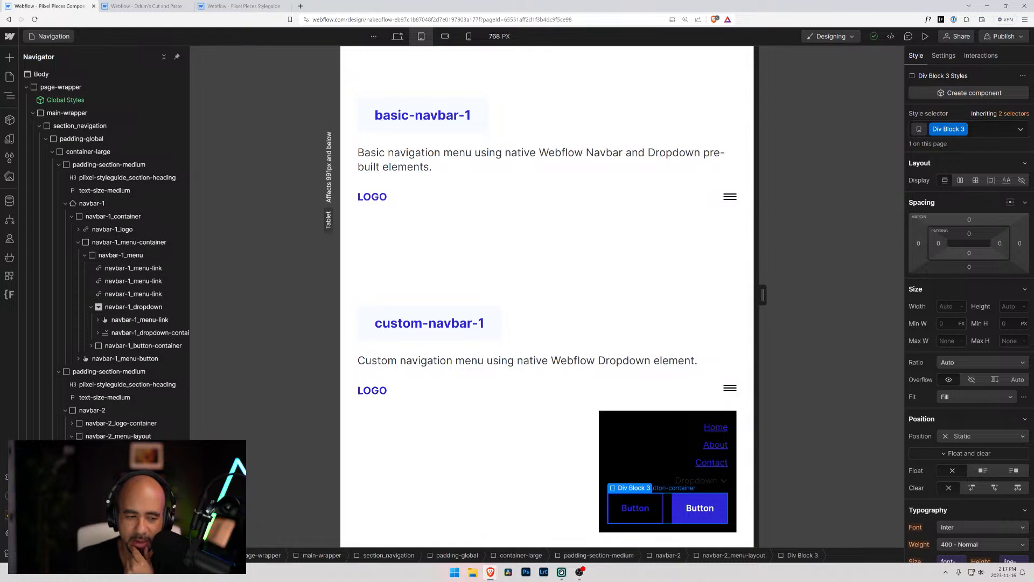
# Try moving navbar-2_button-container out of Div Block 3 into navbar-2_menu-layout
pyautogui.moveTo(124, 513); pyautogui.dragTo(118, 494)
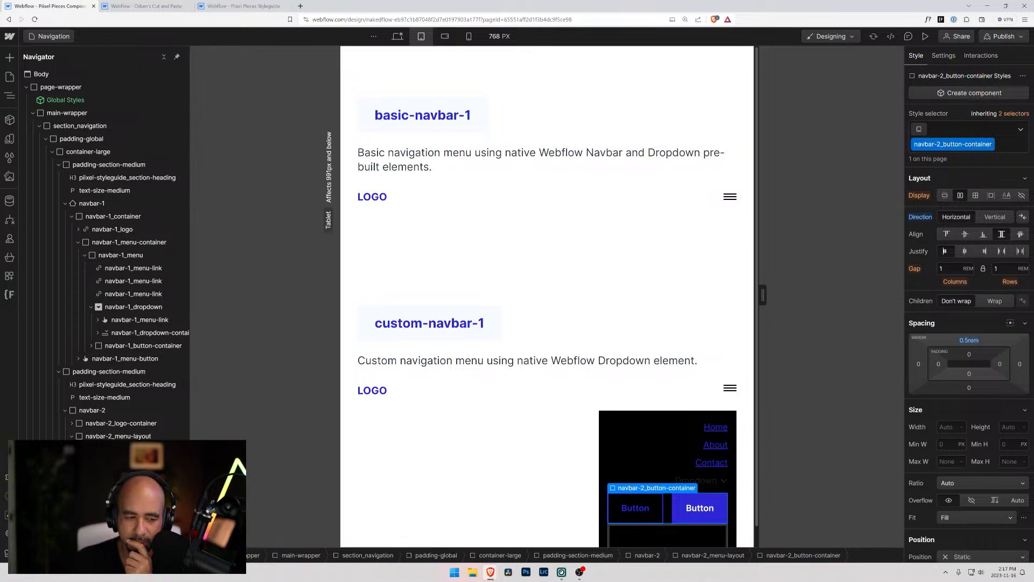
pyautogui.moveTo(119, 514); pyautogui.dragTo(119, 502)
pyautogui.click(119, 501)
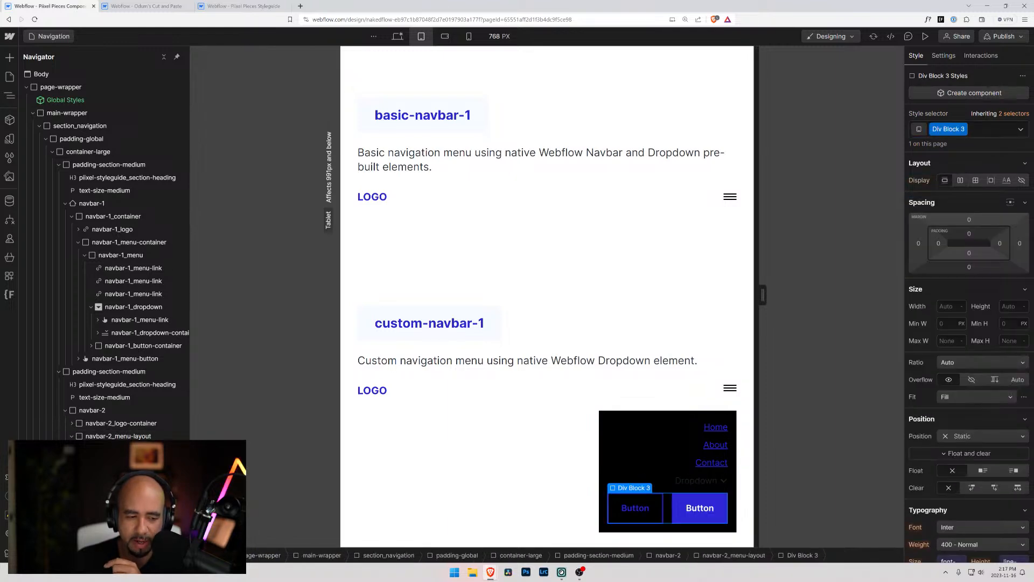
# Rename the Div Block 3 class around the custom navbar's buttons as navbar-2_button-wrapper
pyautogui.scroll(-8, 951, 377)
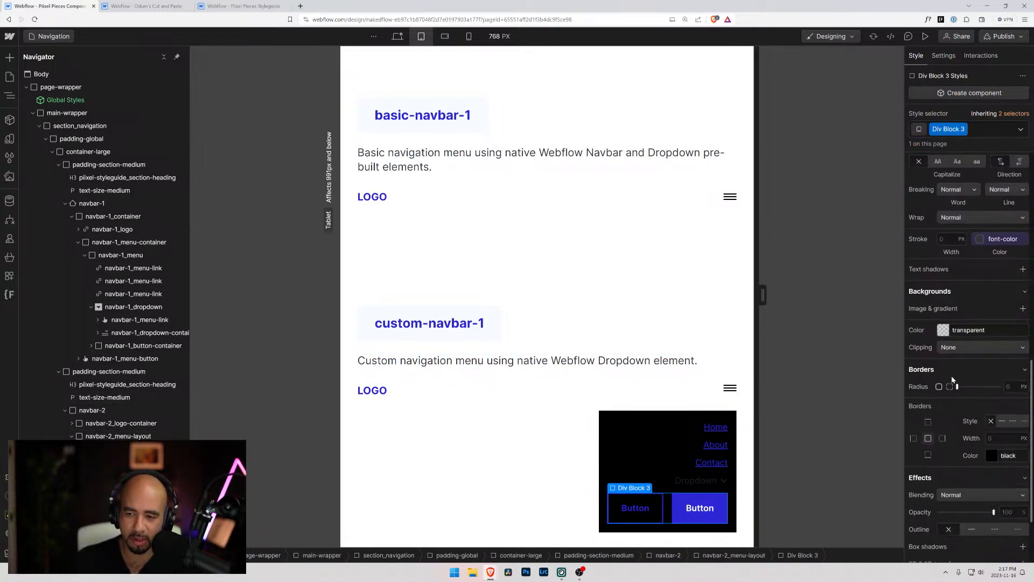
pyautogui.scroll(10, 969, 144)
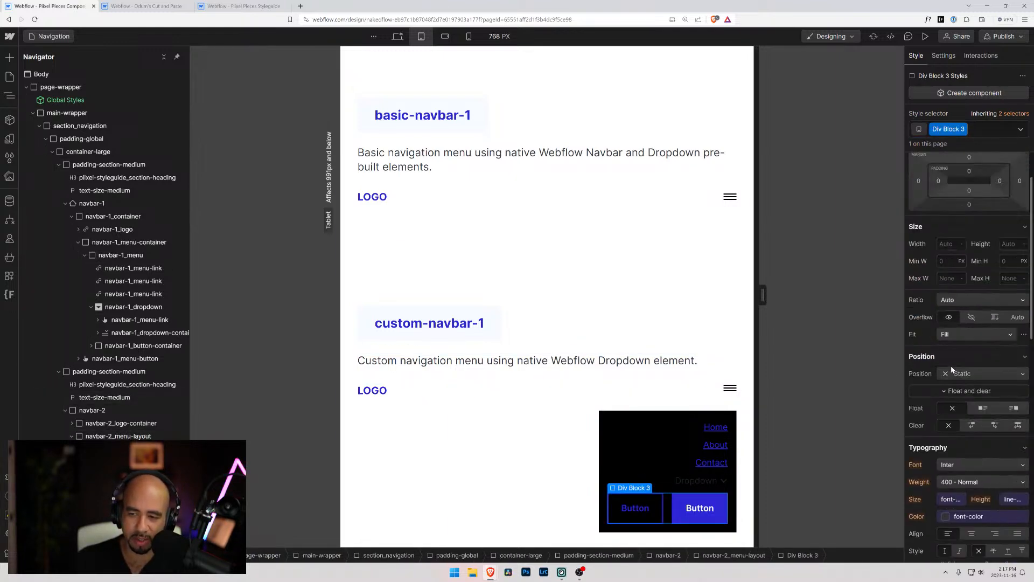
pyautogui.click(964, 130)
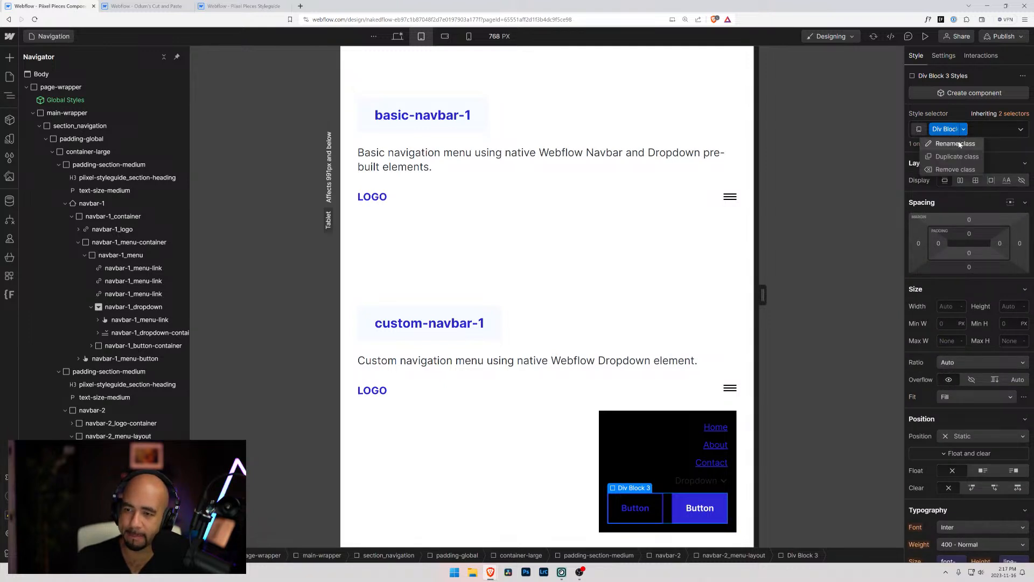
pyautogui.click(959, 144)
pyautogui.write('navbar-2_')
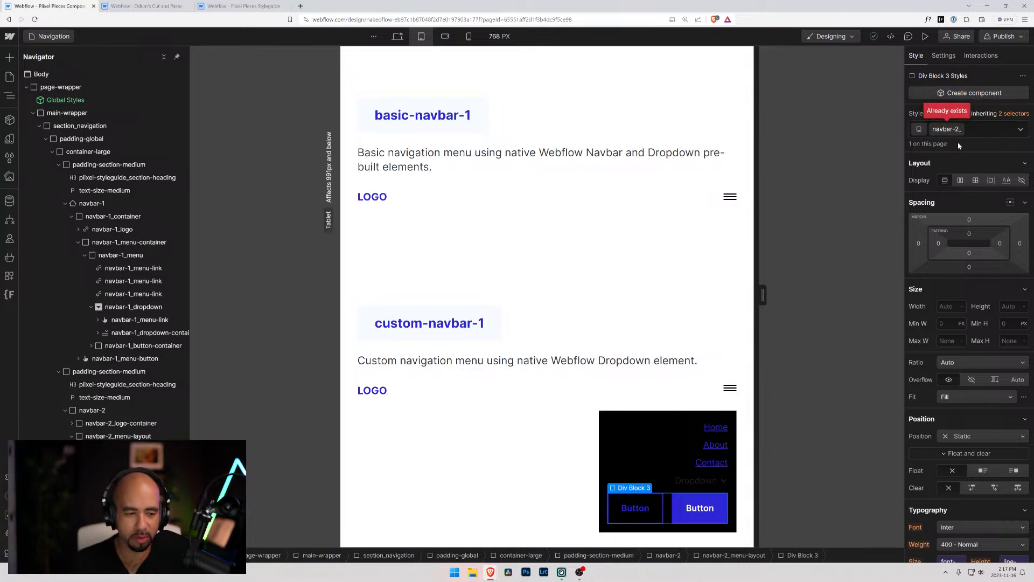
pyautogui.write('wrapper')
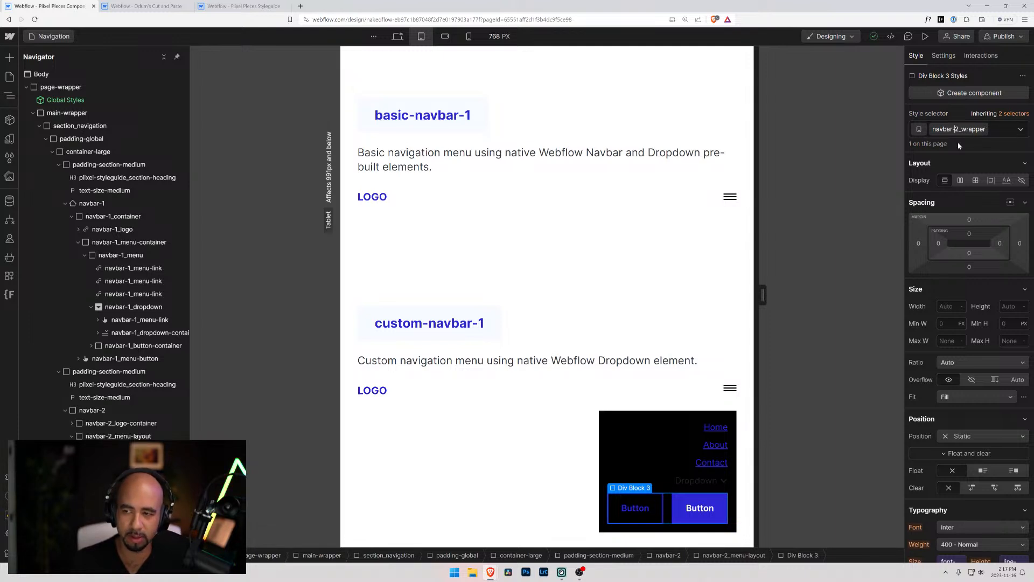
pyautogui.write('button-')
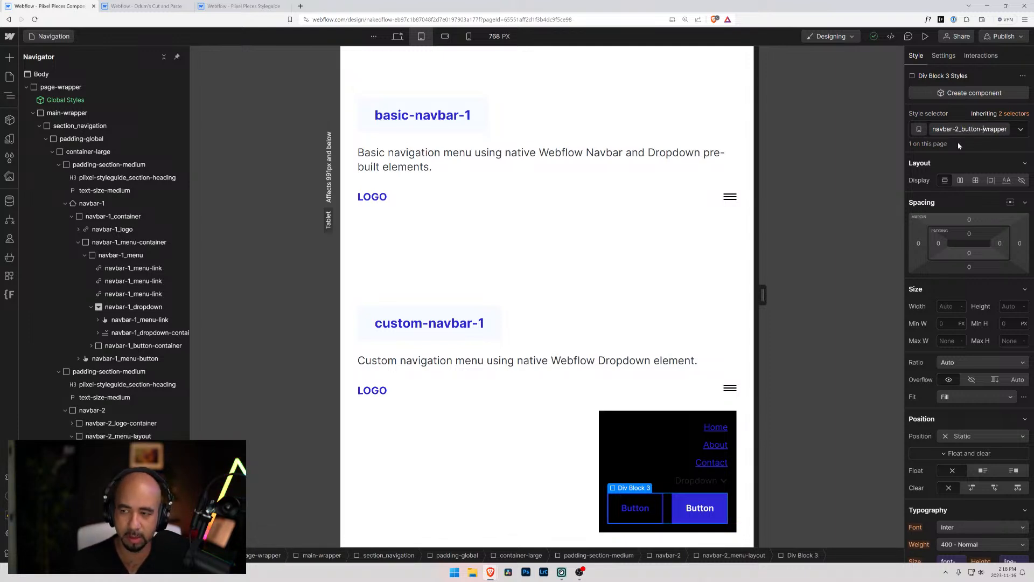
pyautogui.press('Return')
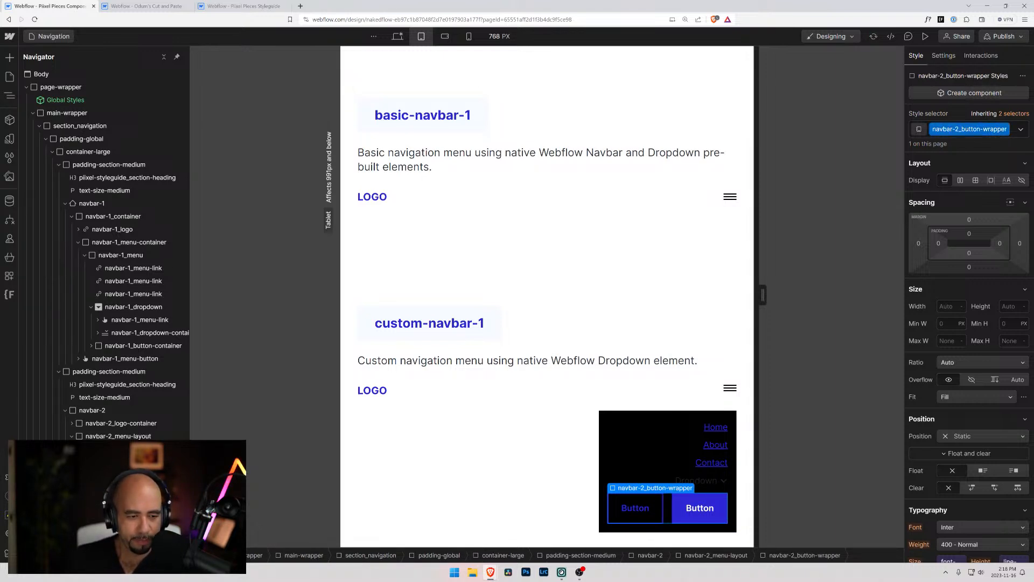
# Review the navbar-2 block and its navbar-2_logo-container at the tablet breakpoint
pyautogui.click(566, 462)
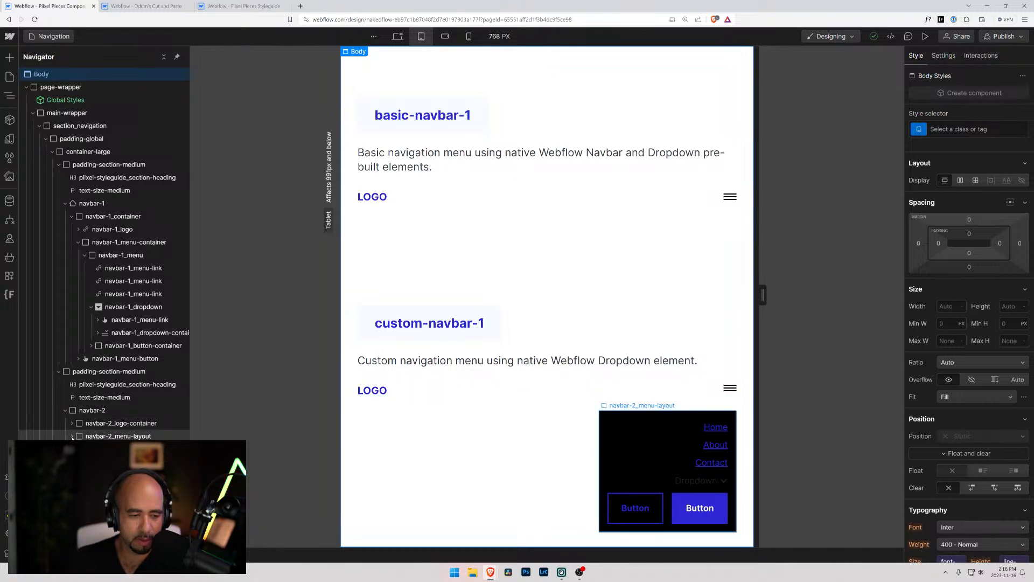
pyautogui.click(89, 410)
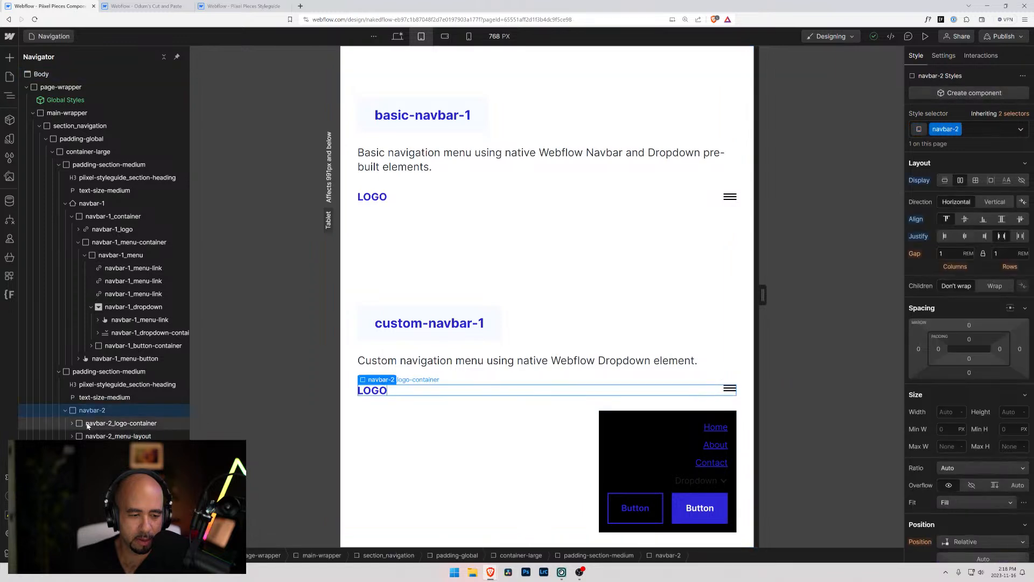
pyautogui.click(88, 424)
pyautogui.click(87, 437)
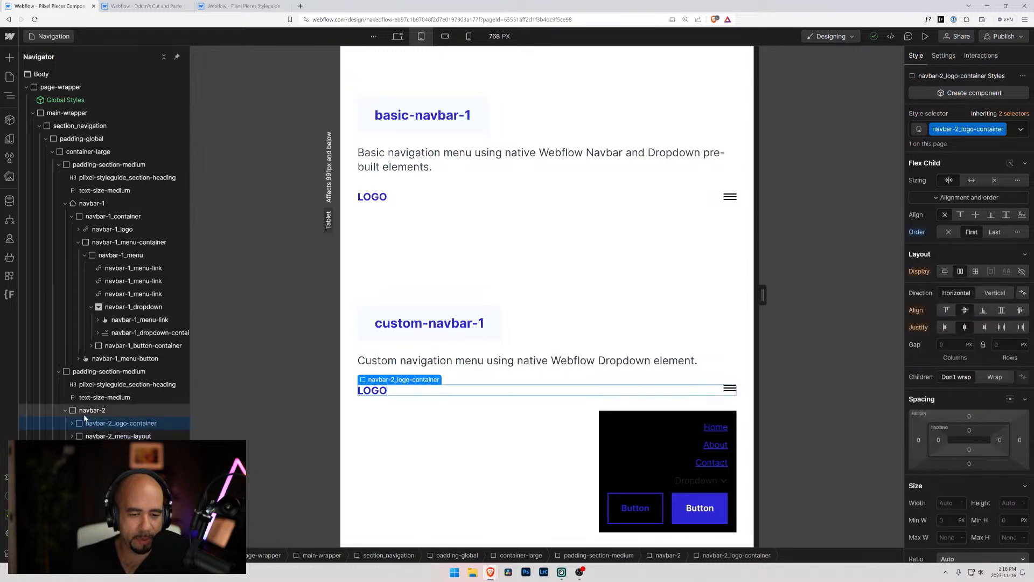
pyautogui.click(83, 423)
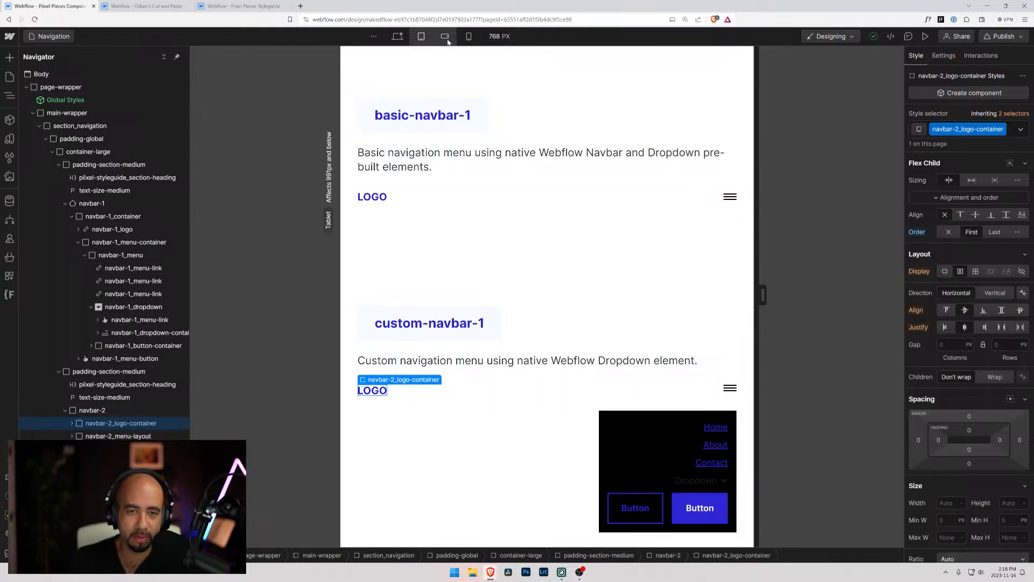
# Compare the custom navbar's logo and menu layout across the desktop, tablet, mobile portrait and mobile landscape breakpoints
pyautogui.click(401, 39)
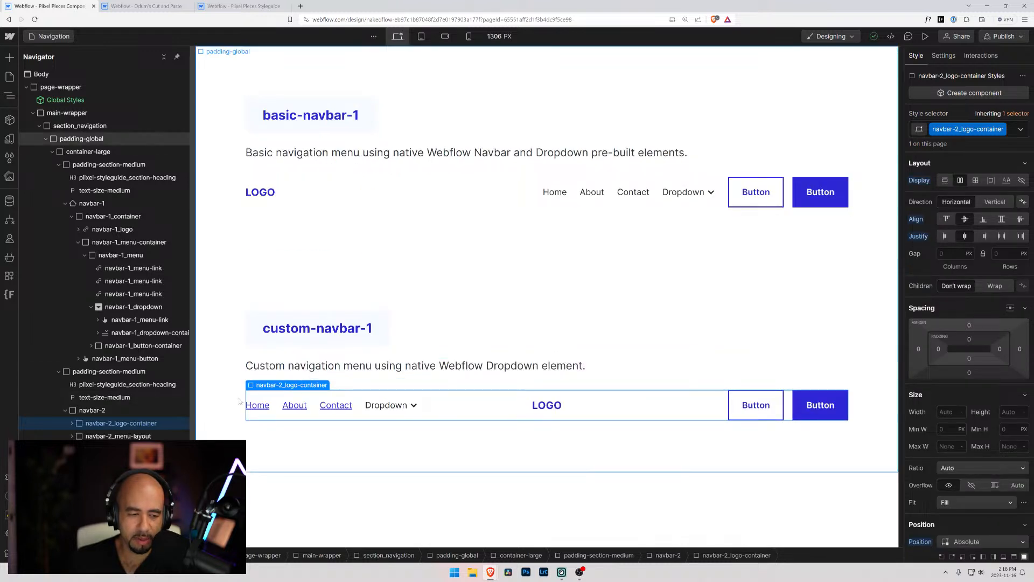
pyautogui.click(421, 36)
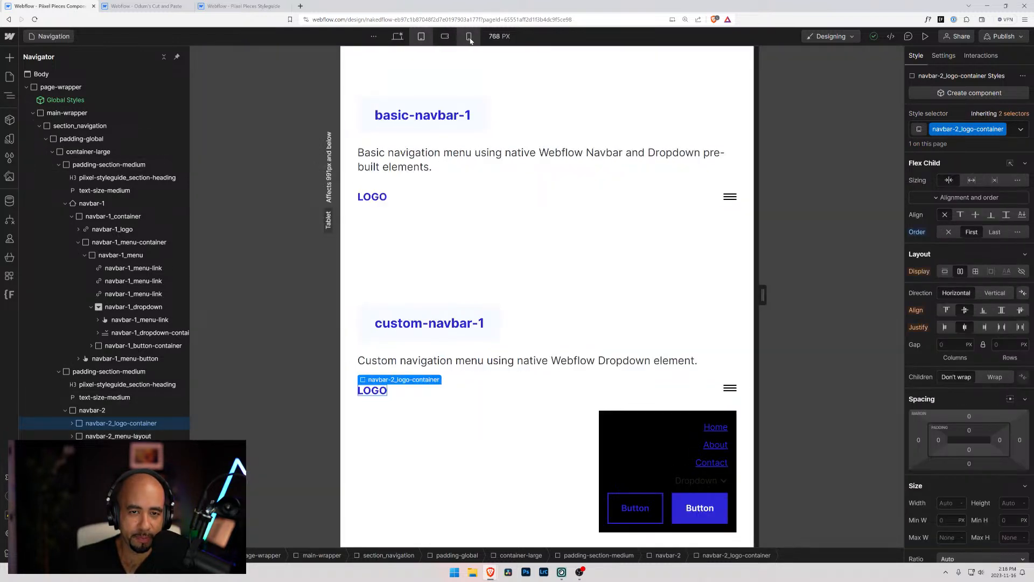
pyautogui.click(468, 36)
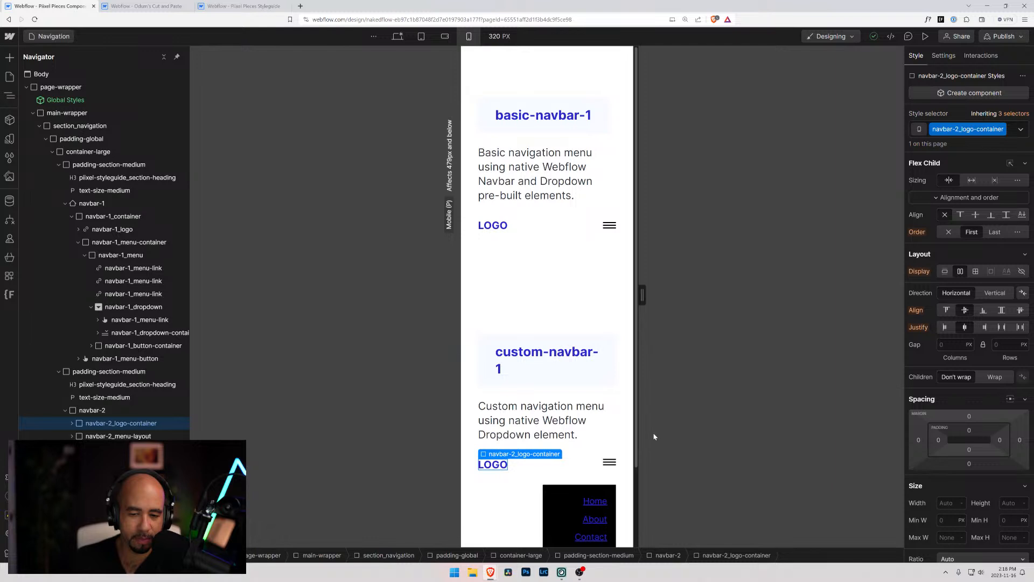
pyautogui.scroll(-2, 554, 429)
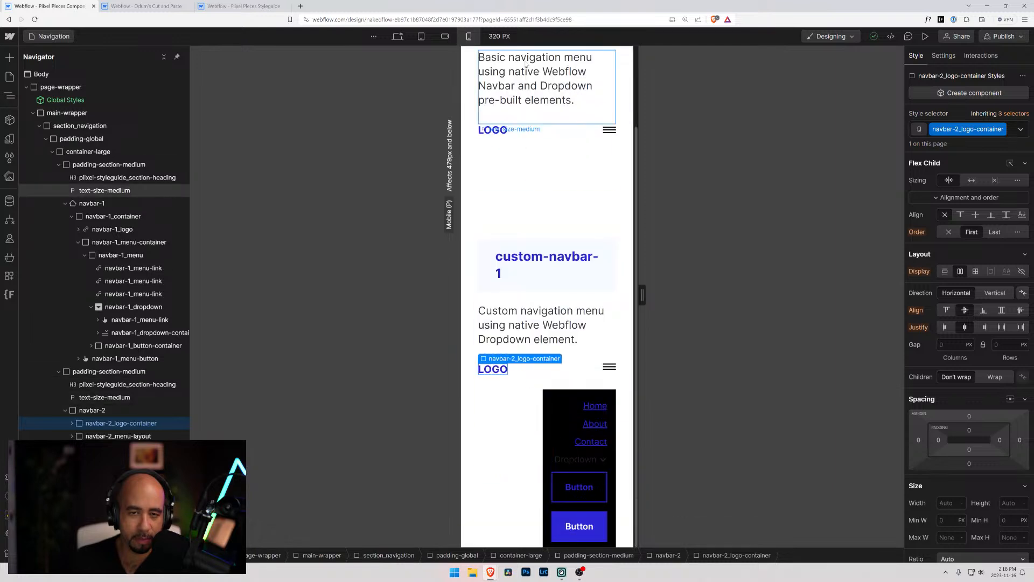
pyautogui.click(445, 36)
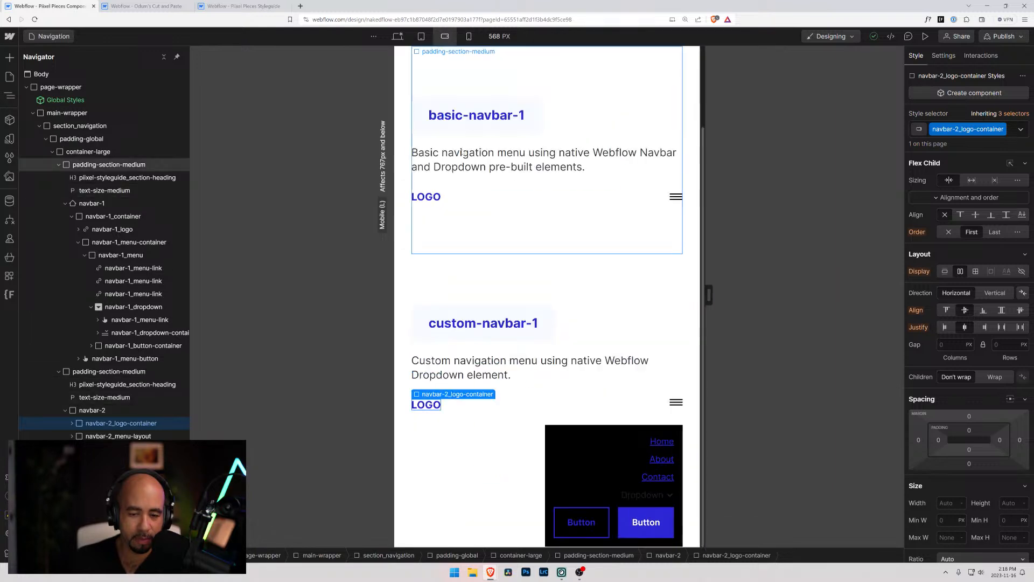
pyautogui.click(398, 36)
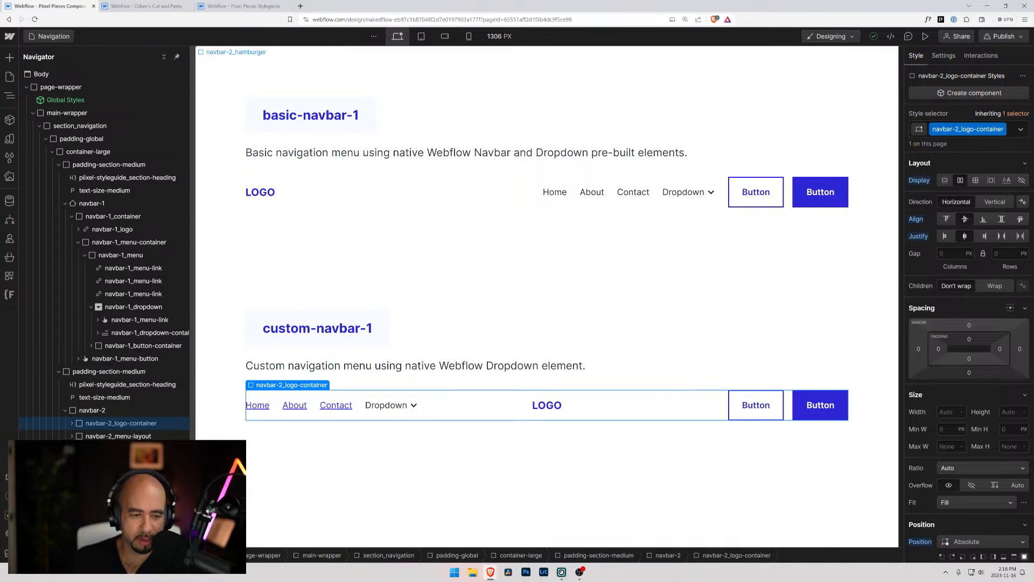
# Try hiding navbar-2_button-wrapper on desktop with display None, and reset its display setting
pyautogui.click(72, 436)
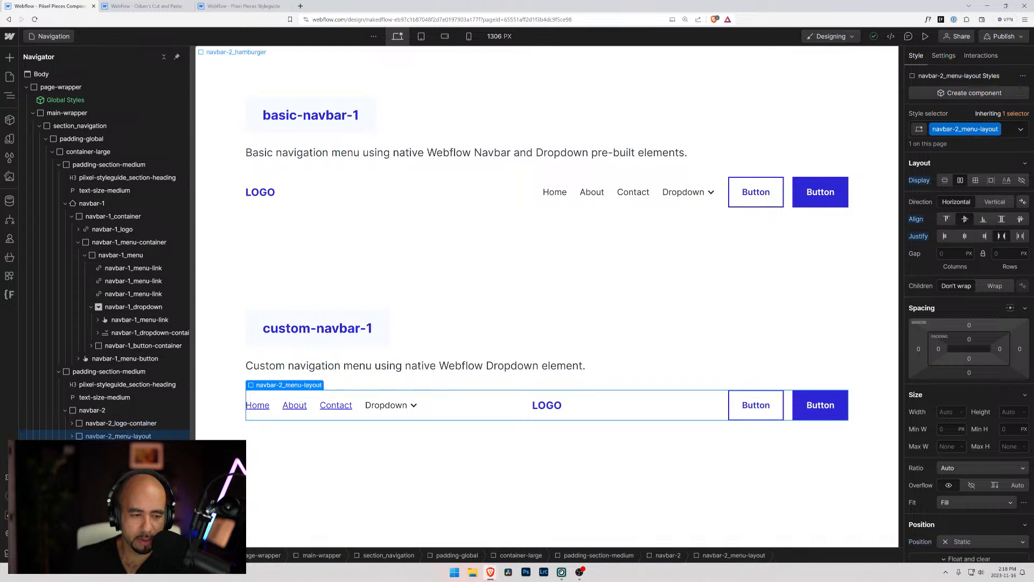
pyautogui.click(110, 462)
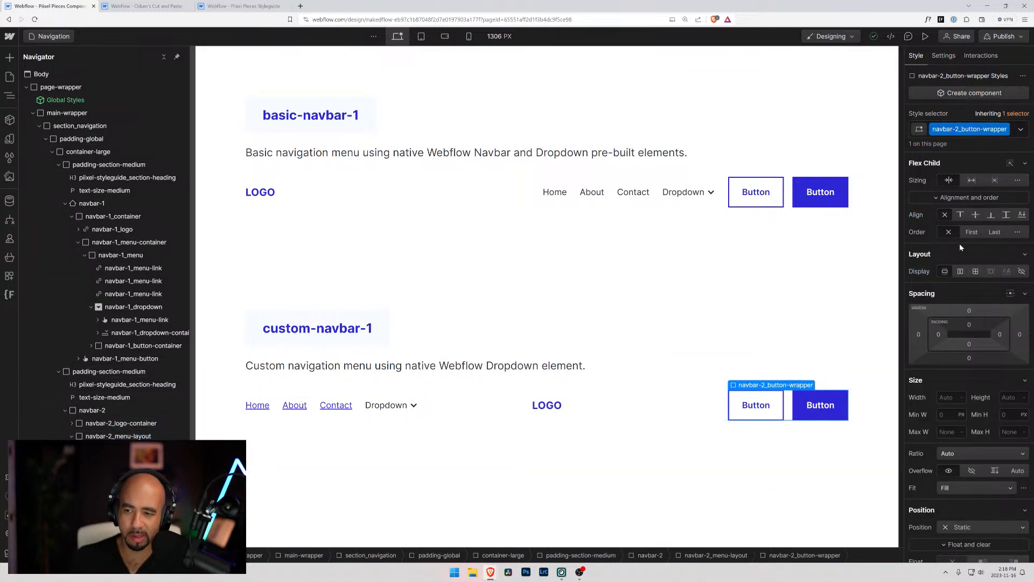
pyautogui.click(1022, 271)
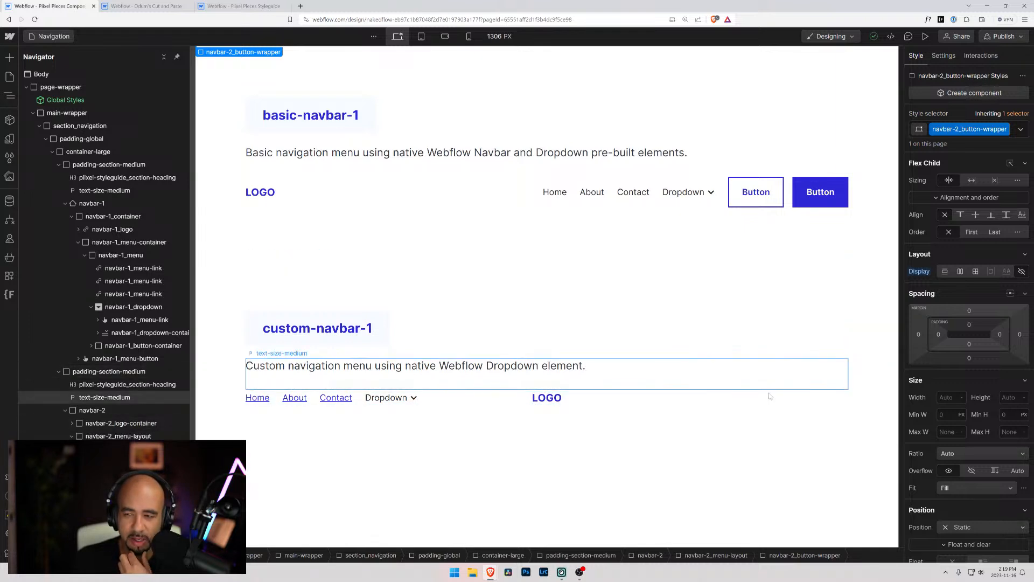
pyautogui.keyDown('alt'); pyautogui.click(919, 271); pyautogui.keyUp('alt')
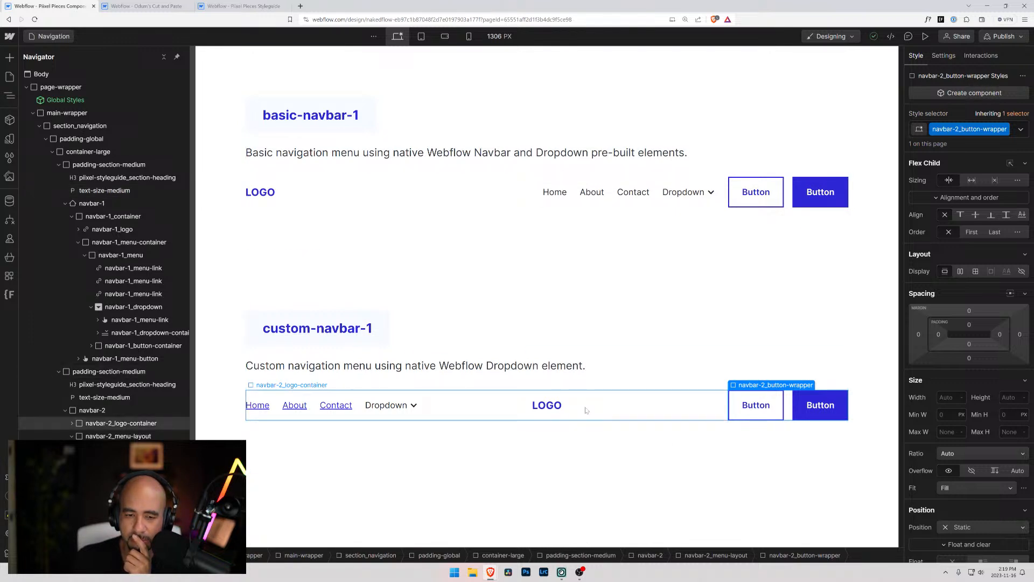
# Compare the custom navbar's menu at the tablet and desktop breakpoints, and open the desktop layout in preview
pyautogui.click(421, 36)
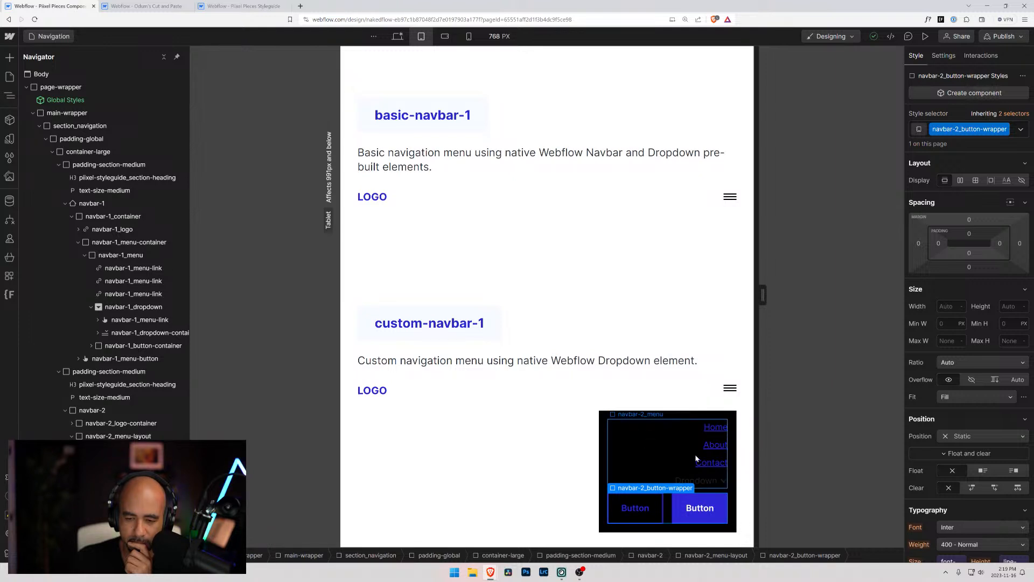
pyautogui.click(398, 38)
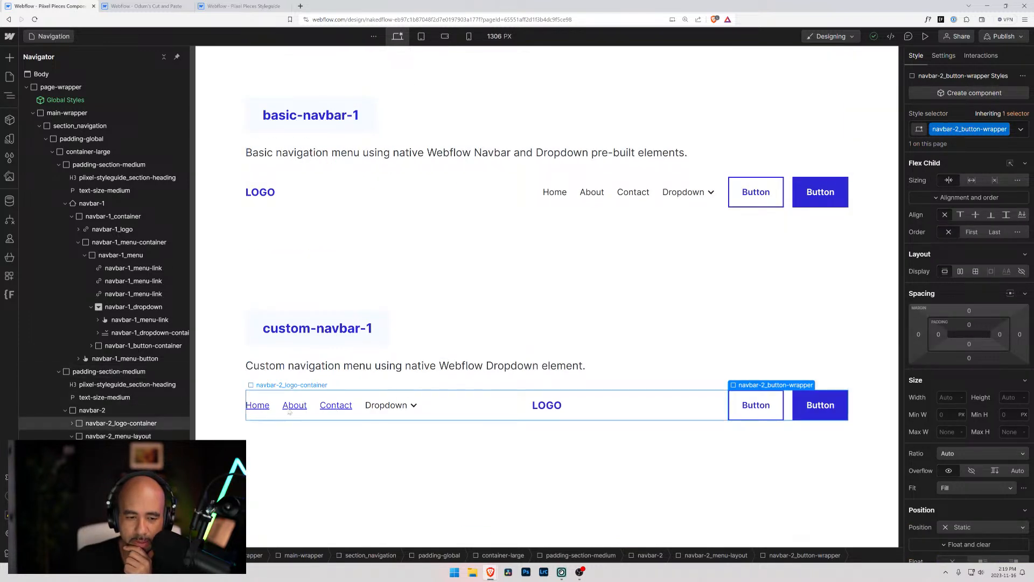
pyautogui.click(925, 36)
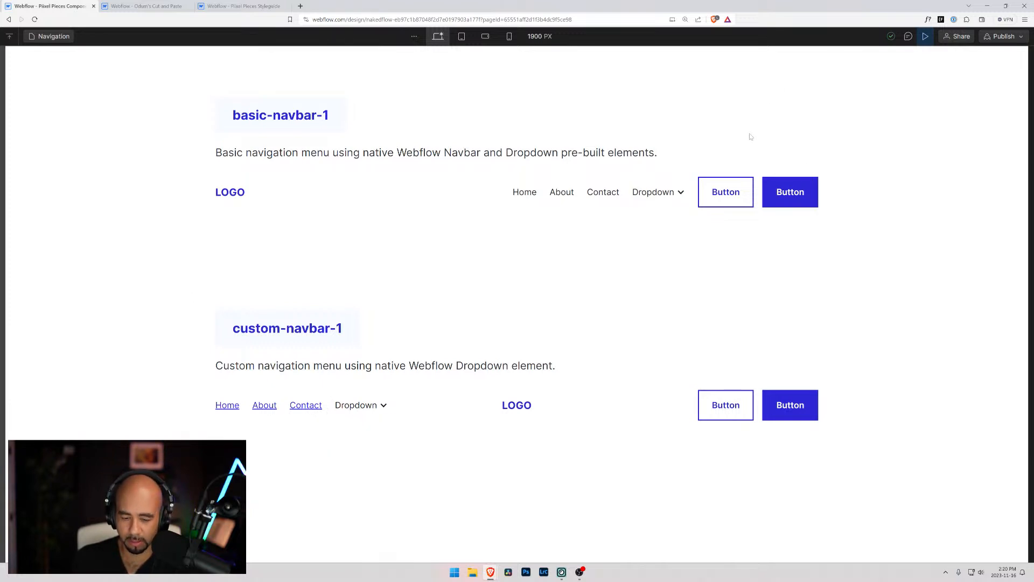
# Inspect the previewed page with the browser's developer tools, close them, and return to the design view
pyautogui.hotkey('ctrl', 'shift', 'i')
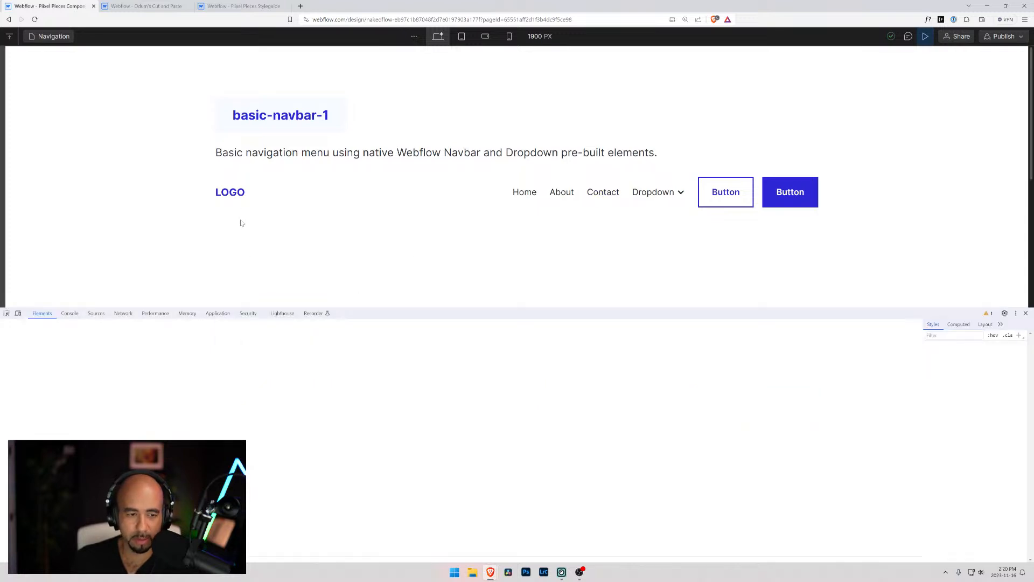
pyautogui.moveTo(425, 308); pyautogui.dragTo(454, 429)
pyautogui.click(7, 461)
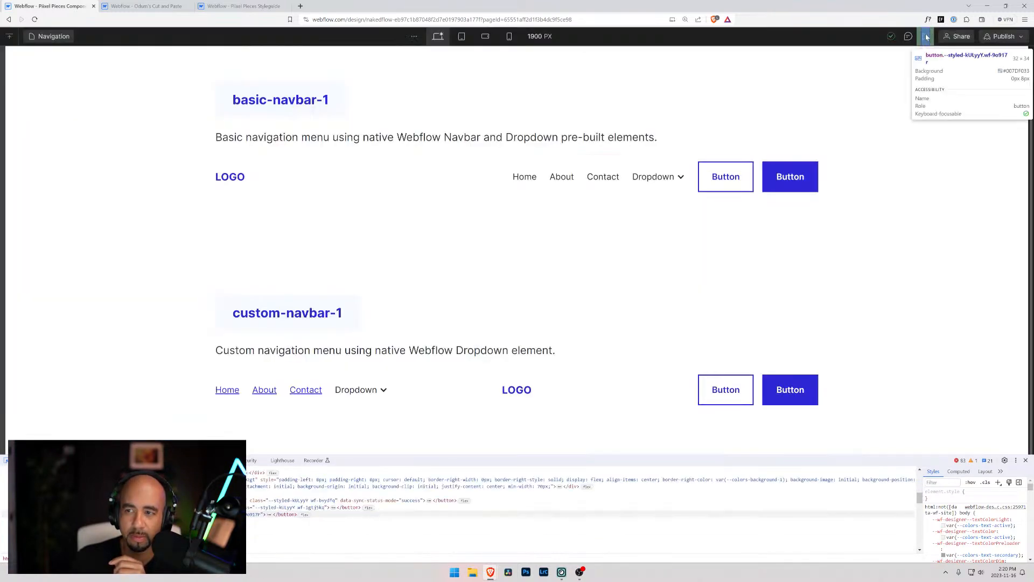
pyautogui.click(926, 36)
pyautogui.click(1026, 460)
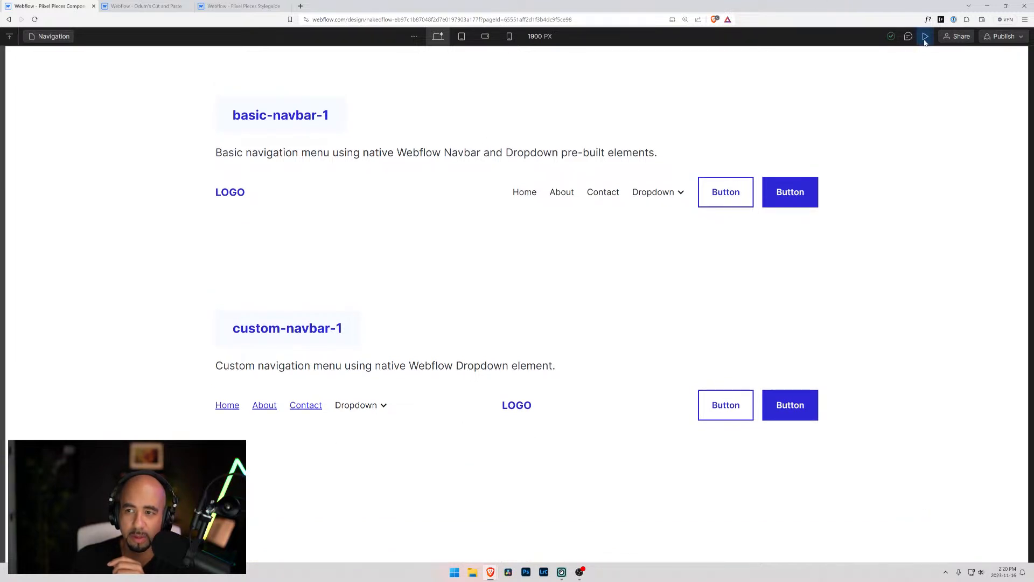
pyautogui.hotkey('shift', 'p')
# Set the z-index of navbar-2_logo-container to 0 and check the custom navbar's links in preview
pyautogui.click(545, 407)
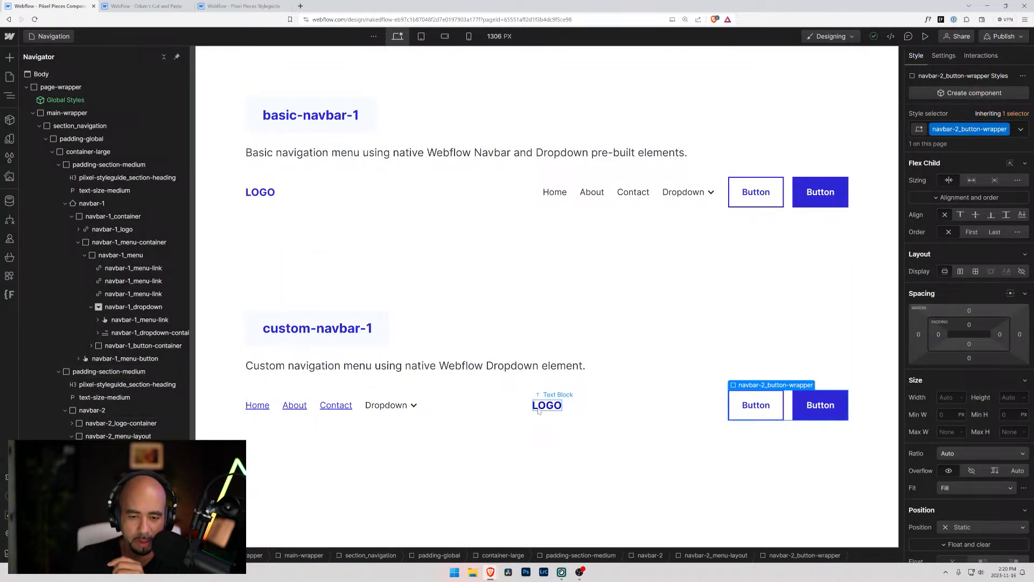
pyautogui.click(531, 416)
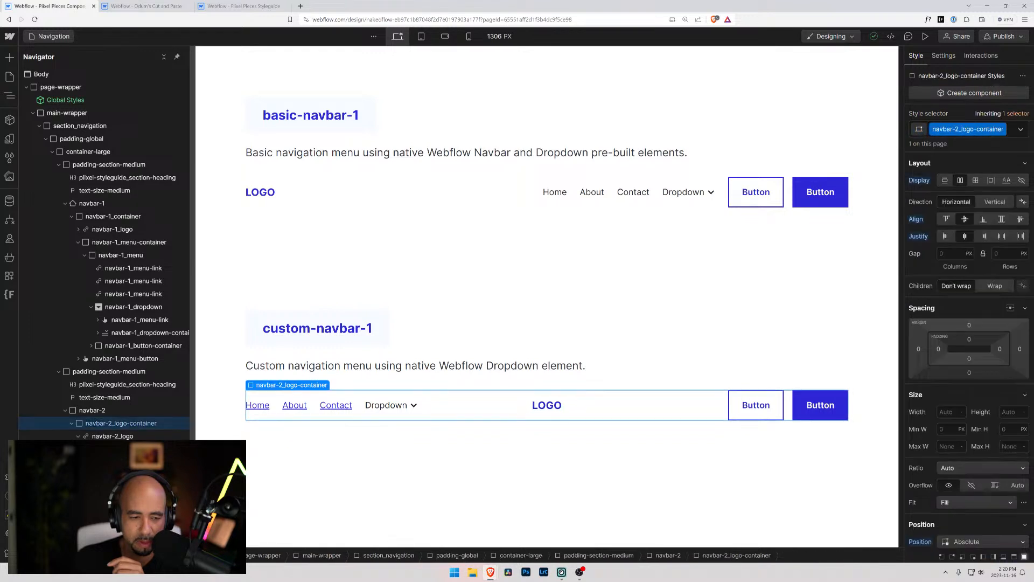
pyautogui.click(73, 425)
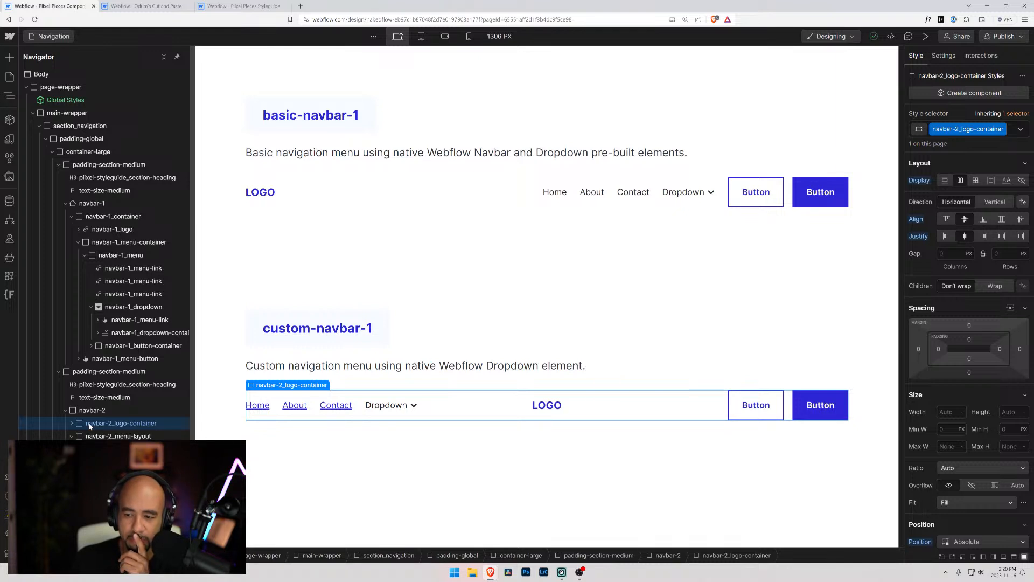
pyautogui.scroll(-3, 944, 458)
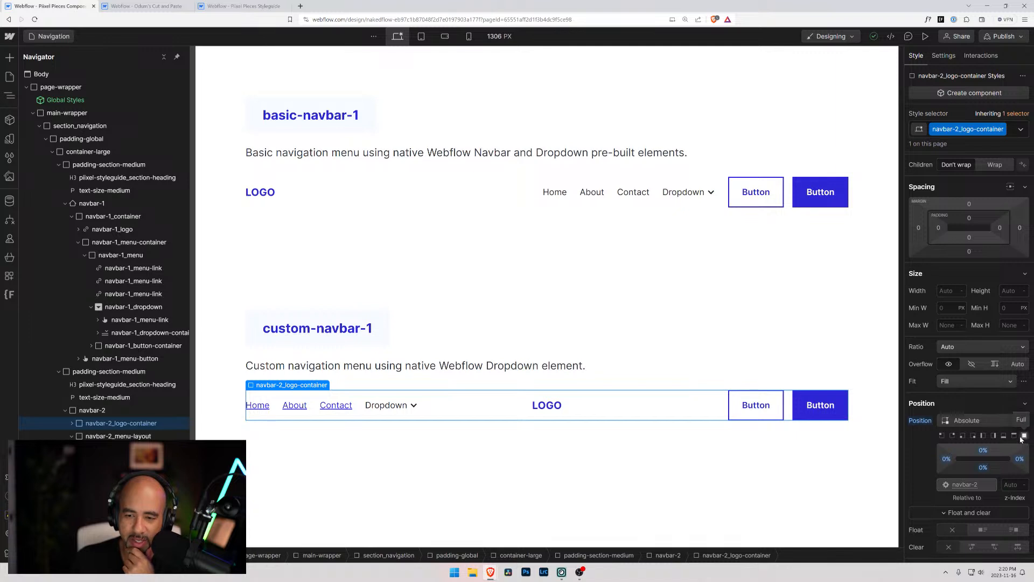
pyautogui.click(1011, 485)
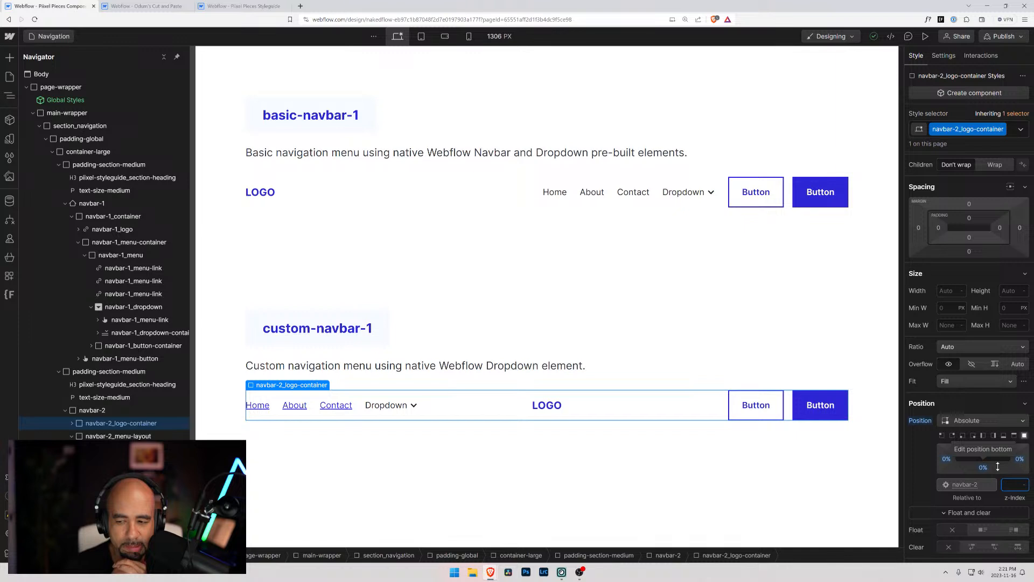
pyautogui.write('0')
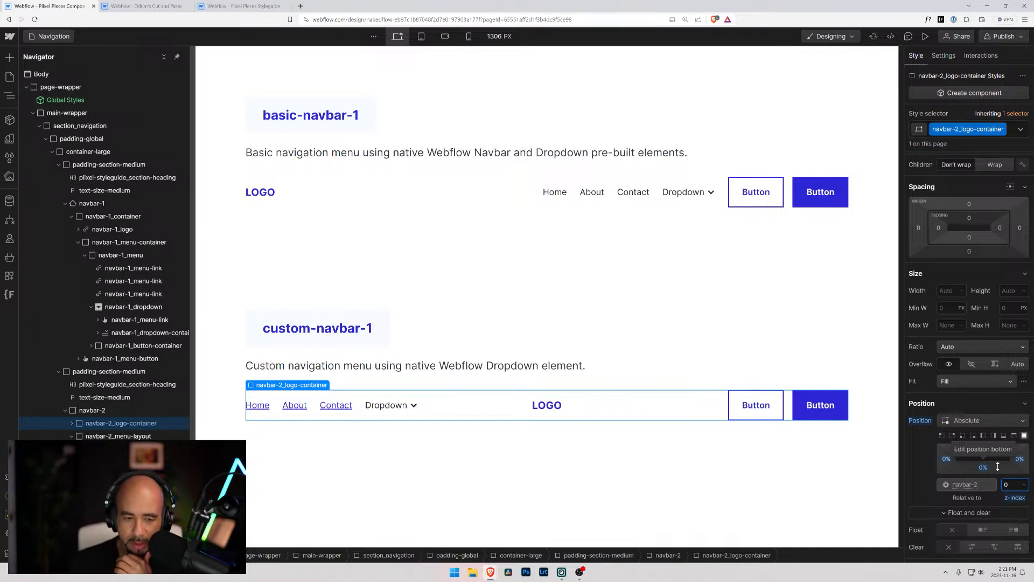
pyautogui.click(119, 437)
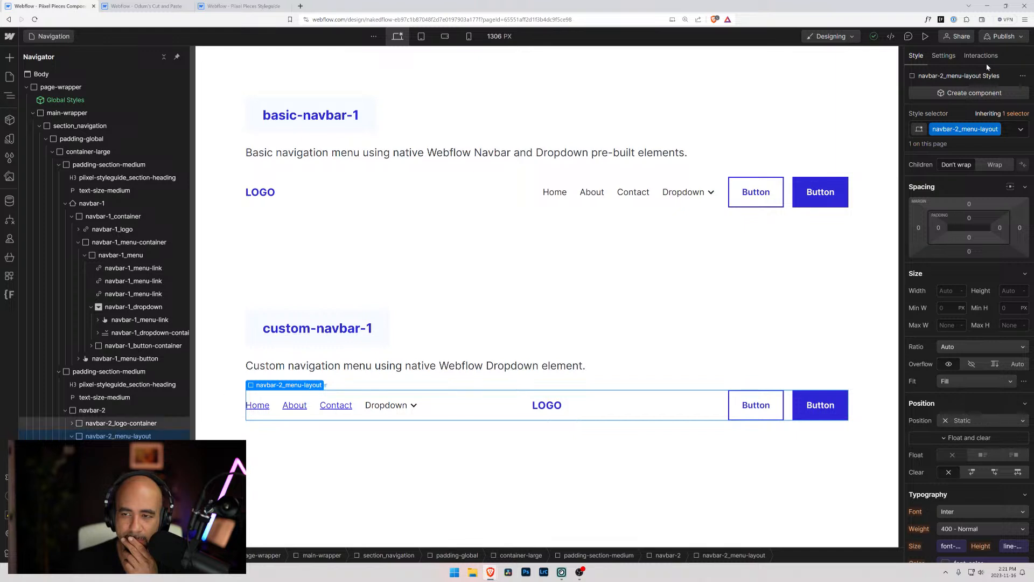
pyautogui.click(926, 36)
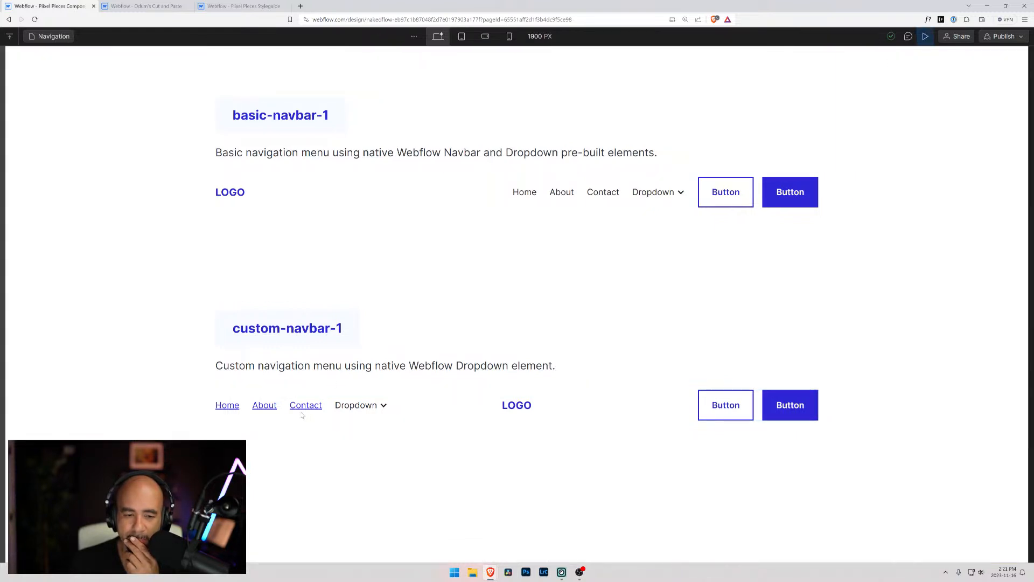
pyautogui.click(926, 36)
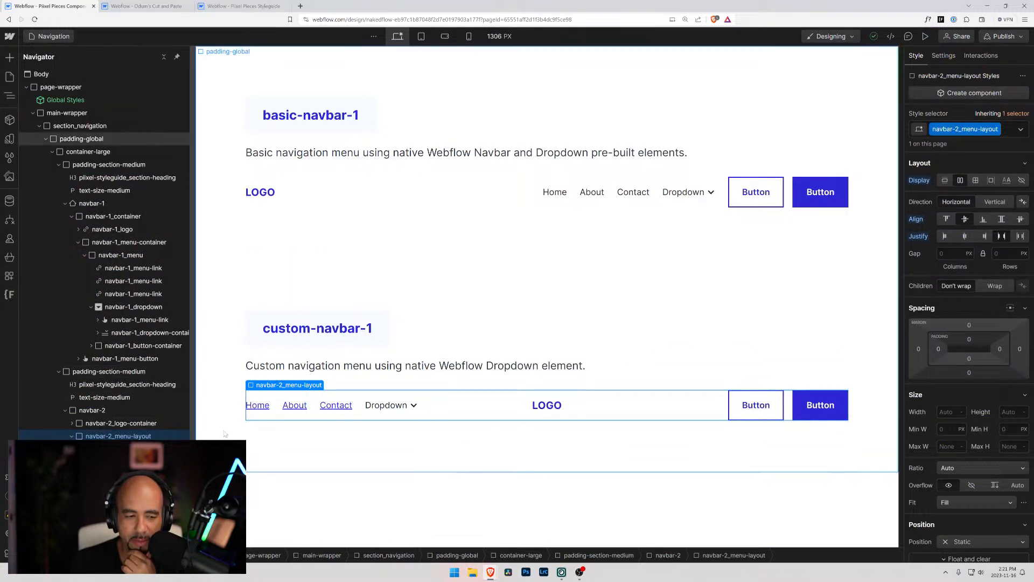
# Set the z-index of navbar-2_logo-container to -1 and test the custom navbar's links and dropdown in preview
pyautogui.click(136, 424)
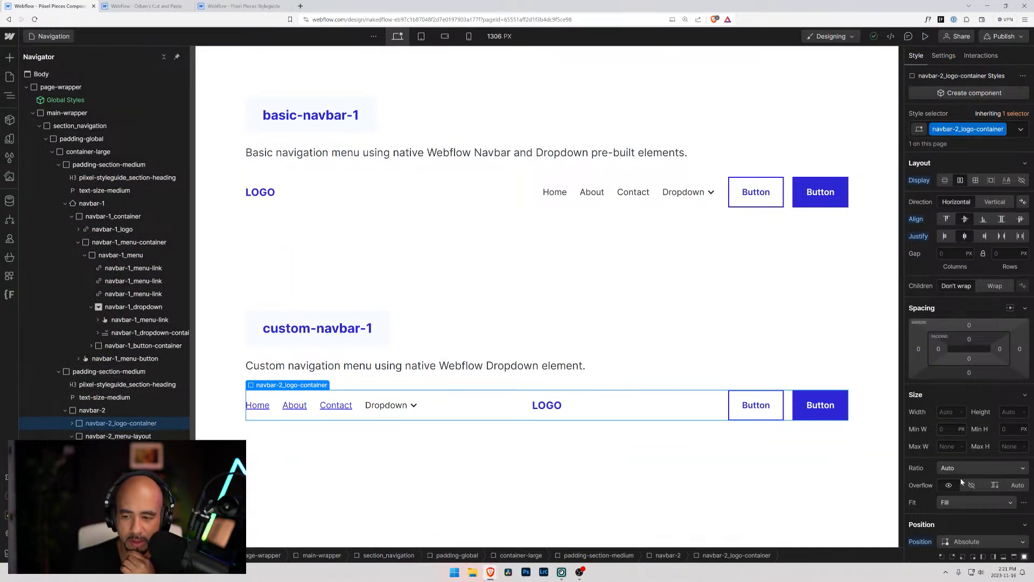
pyautogui.scroll(-2, 991, 499)
pyautogui.scroll(-2, 991, 499)
pyautogui.click(1015, 525)
pyautogui.write('-1')
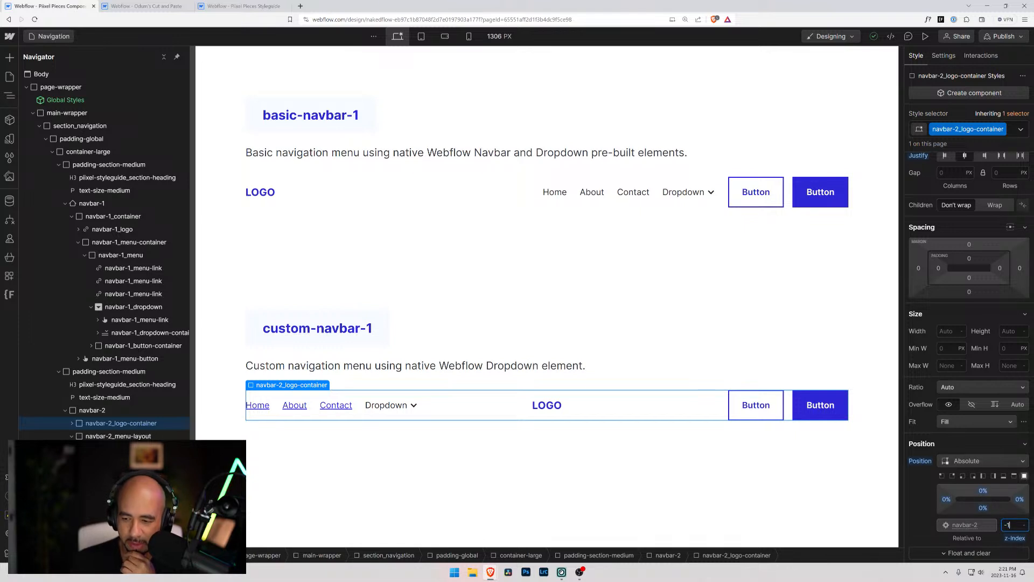
pyautogui.press('Return')
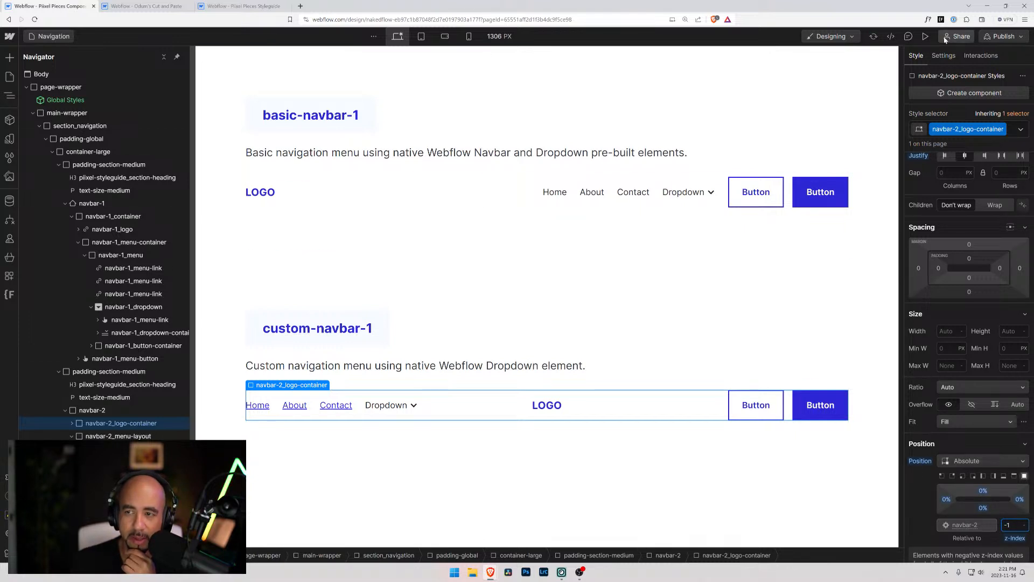
pyautogui.click(926, 36)
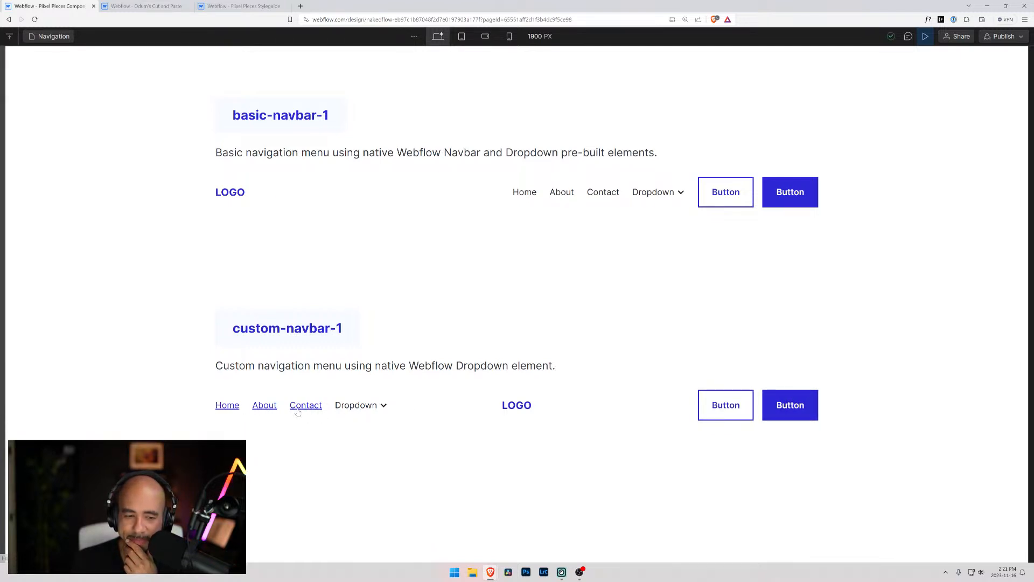
pyautogui.click(379, 407)
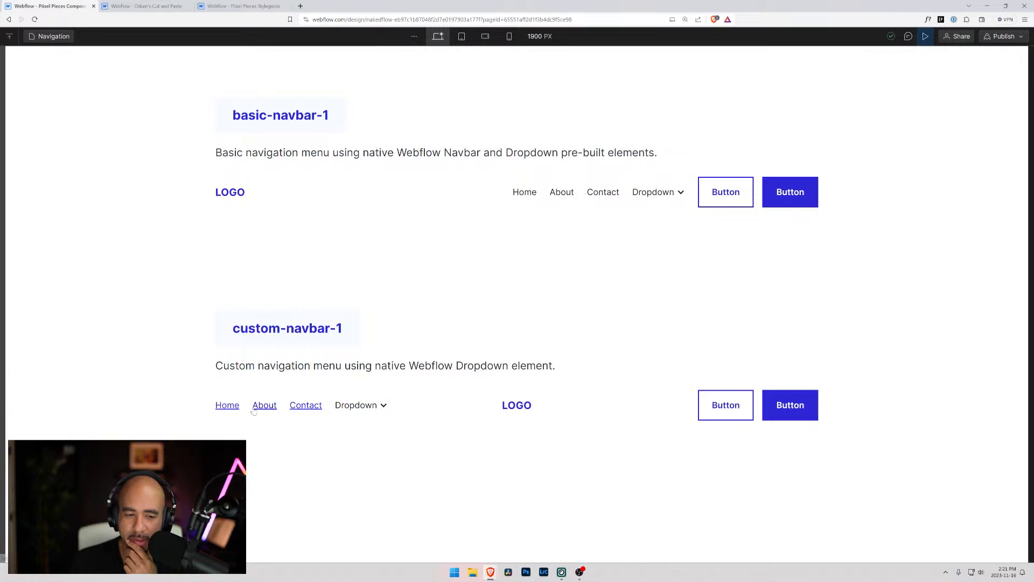
pyautogui.click(926, 36)
# Review the navbar-2_logo-container, navbar-2_menu-layout and navbar-2_hamburger blocks inside navbar-2
pyautogui.scroll(-3, 924, 481)
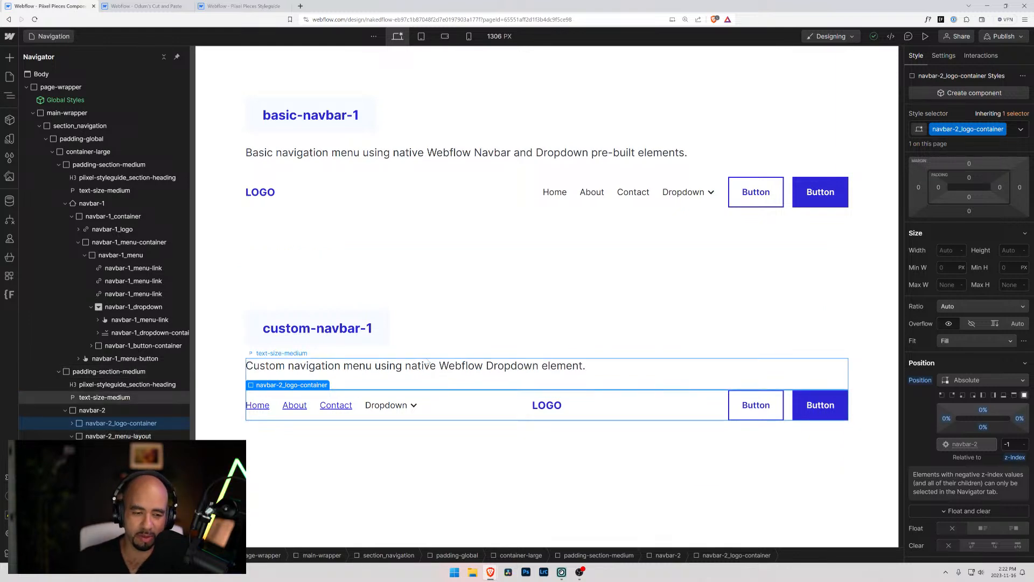
pyautogui.click(91, 435)
pyautogui.click(80, 424)
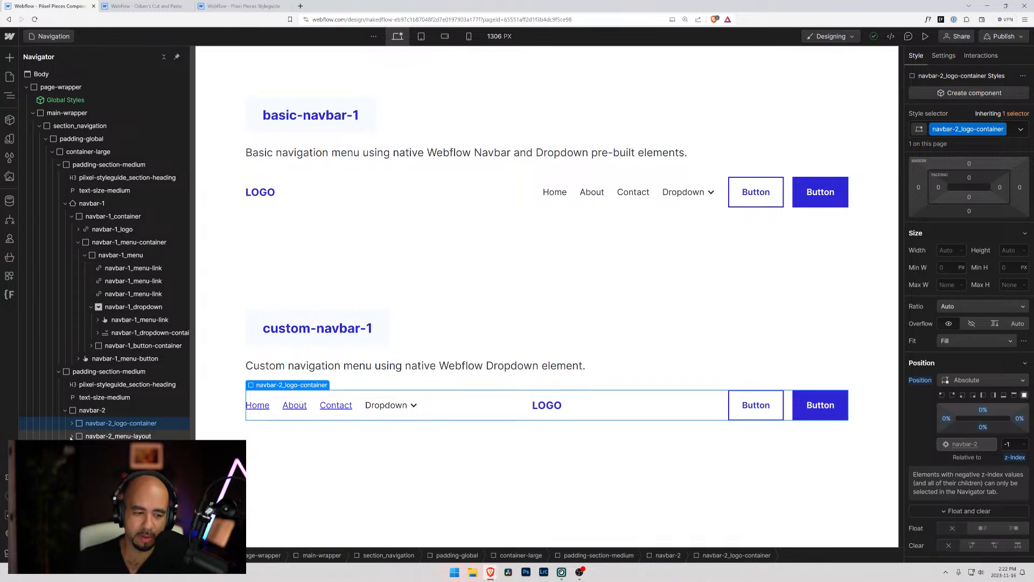
pyautogui.click(93, 436)
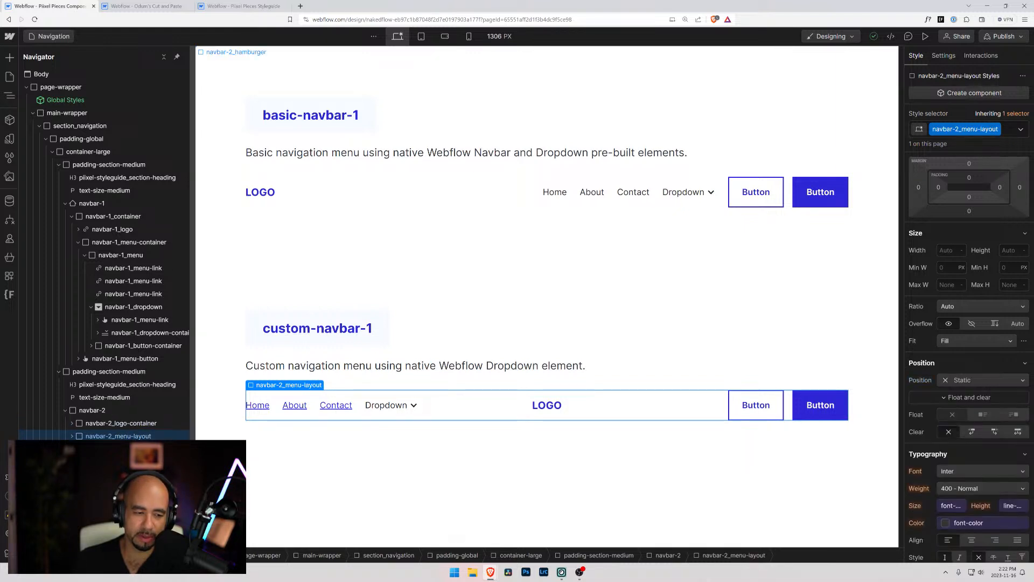
pyautogui.click(97, 449)
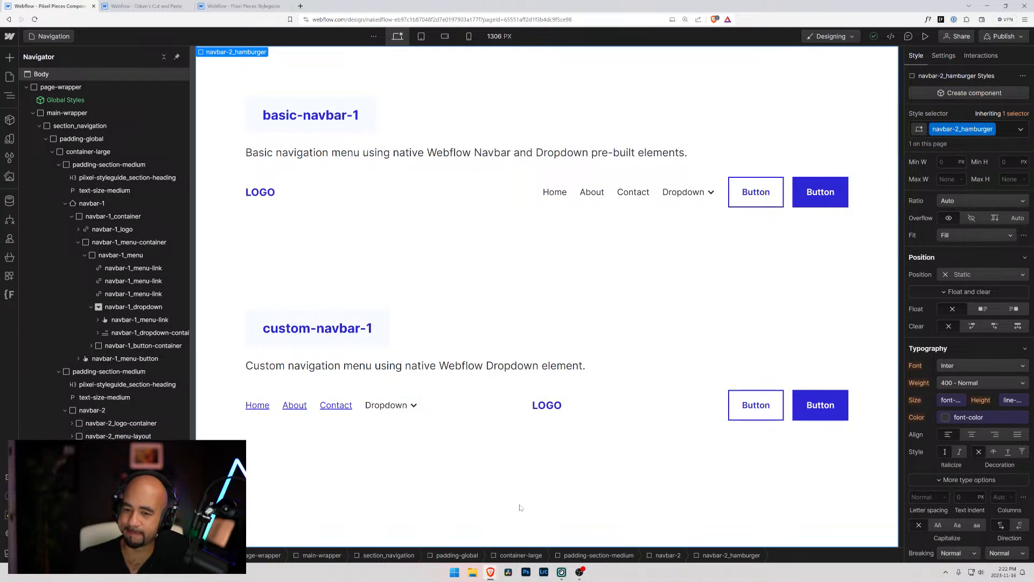
# Collapse both padding-section-medium blocks and add a new Div Block at the end of container-large
pyautogui.click(293, 322)
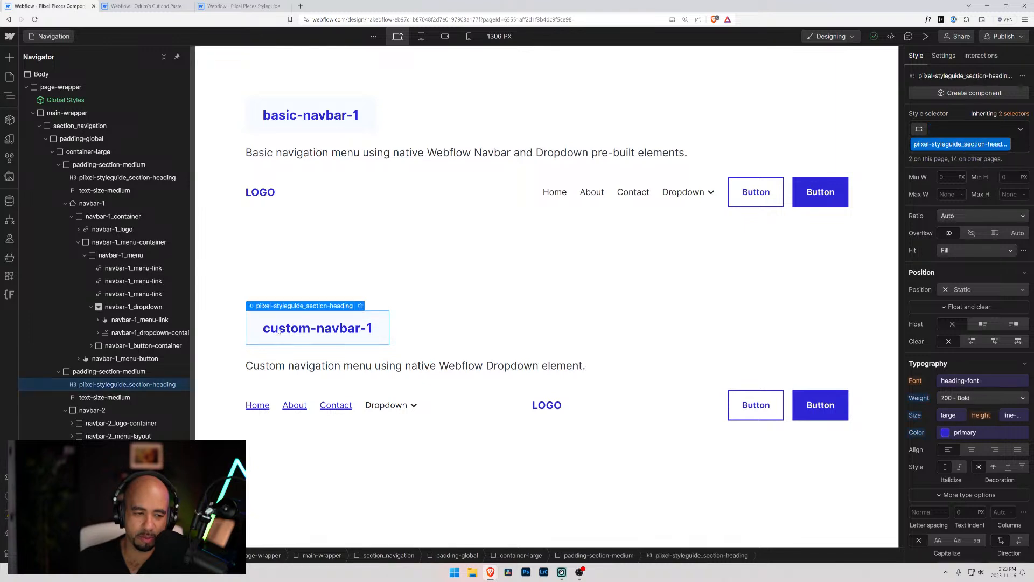
pyautogui.click(59, 165)
pyautogui.click(59, 178)
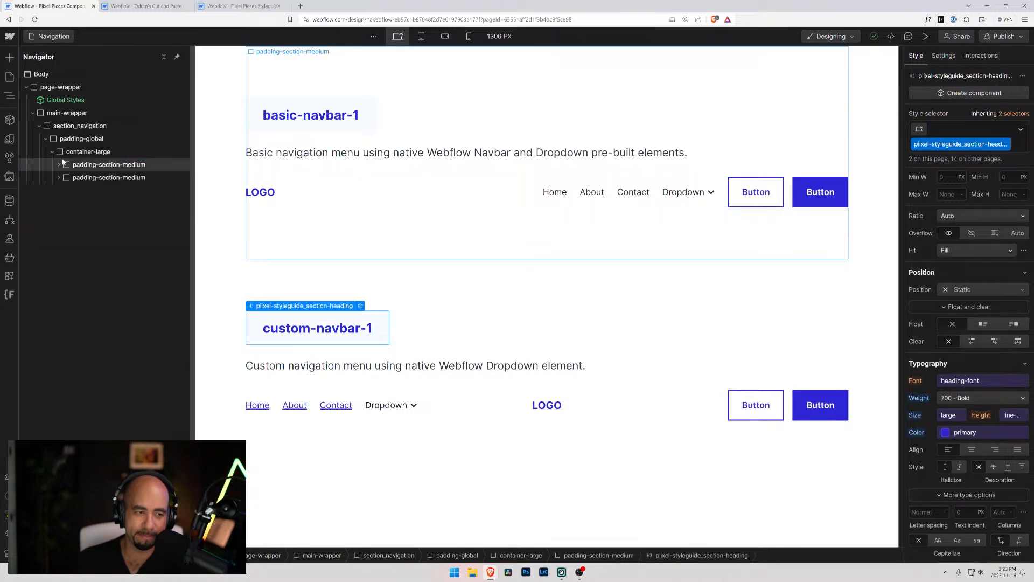
pyautogui.click(68, 165)
pyautogui.click(83, 153)
pyautogui.hotkey('ctrl', 'k')
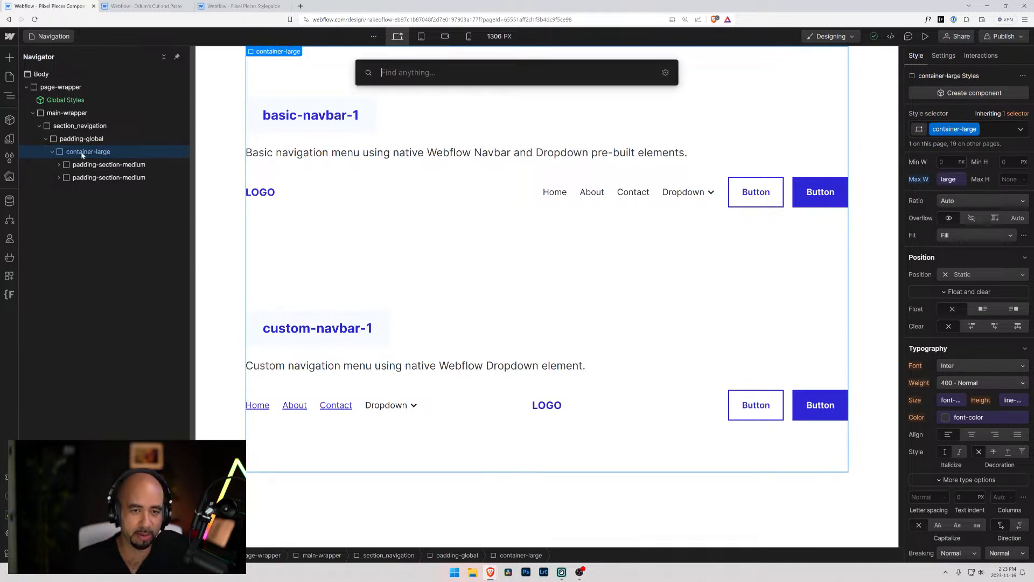
pyautogui.write('div')
pyautogui.press('Return')
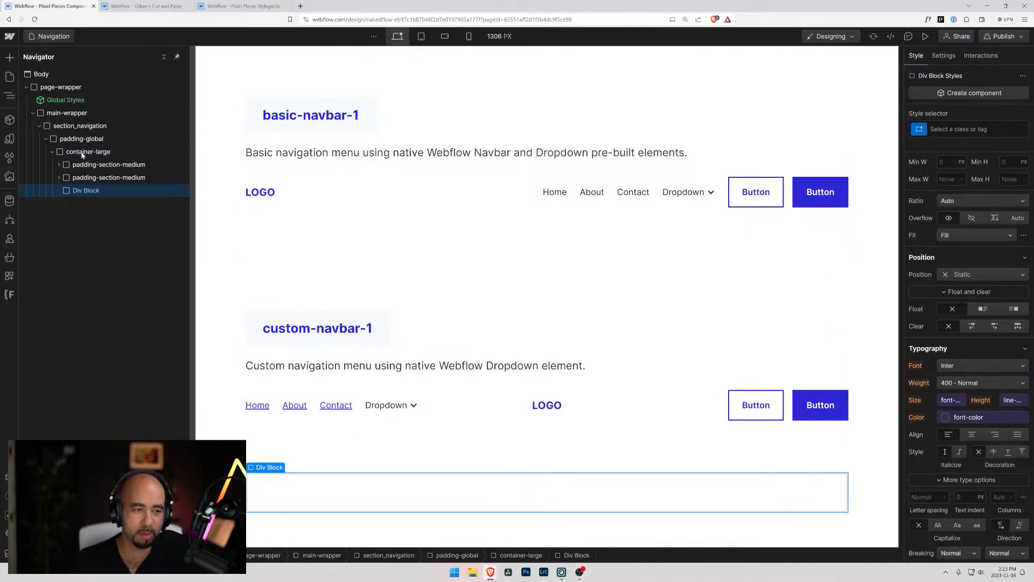
# Apply the existing padding-section-medium class to the new Div Block
pyautogui.click(983, 131)
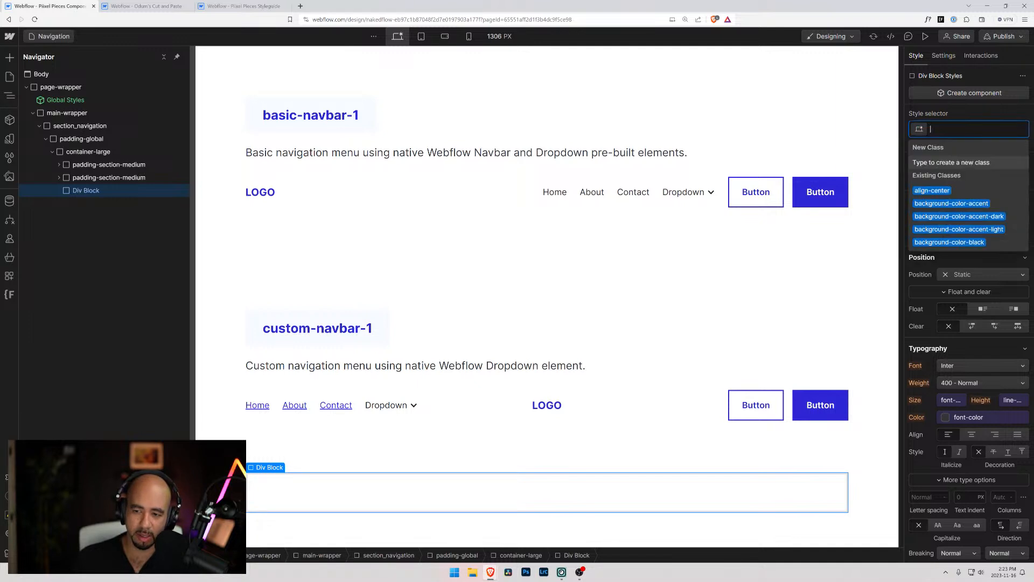
pyautogui.write('padding-')
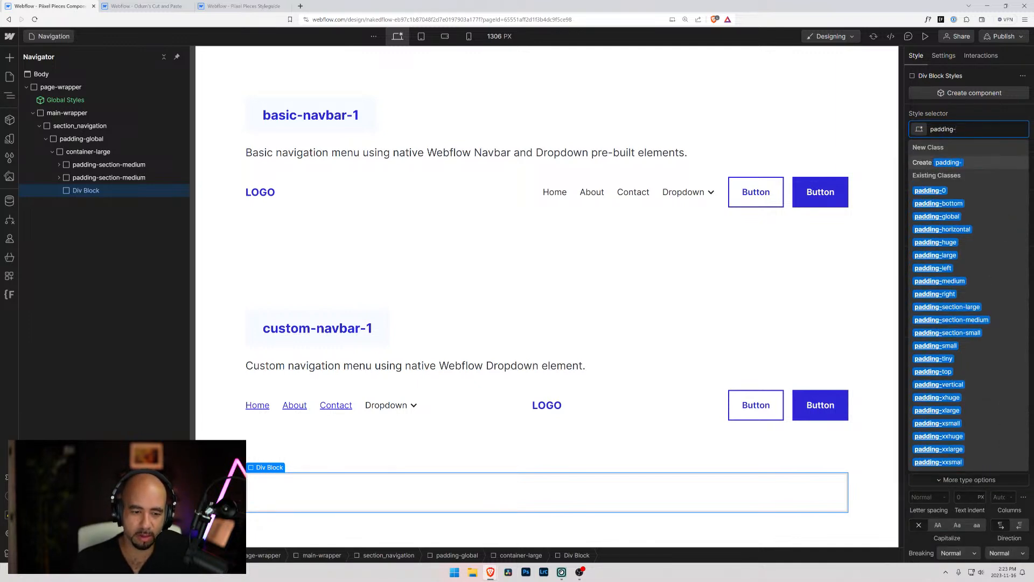
pyautogui.write('sect')
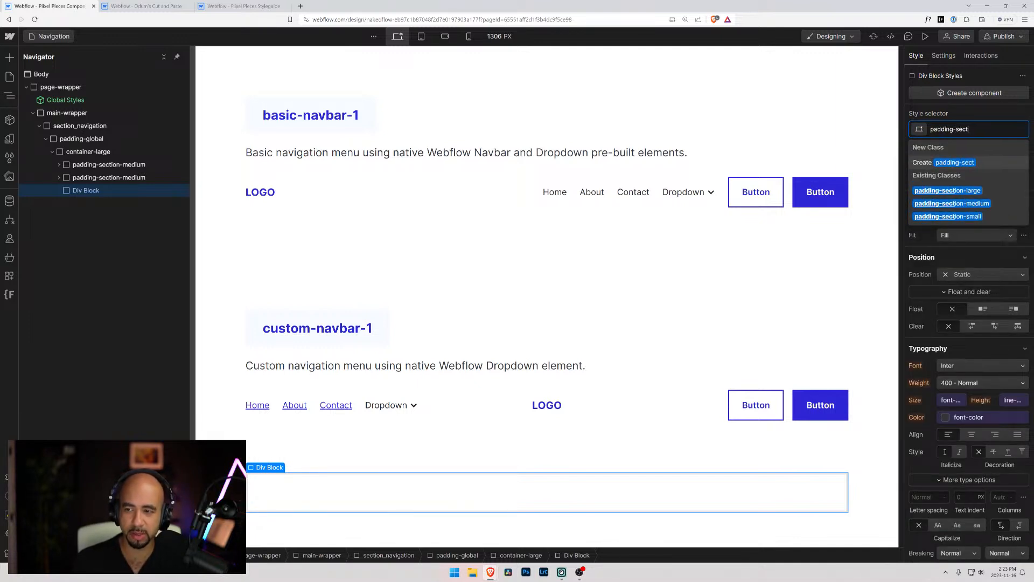
pyautogui.press('Down')
pyautogui.press('Down')
pyautogui.press('Return')
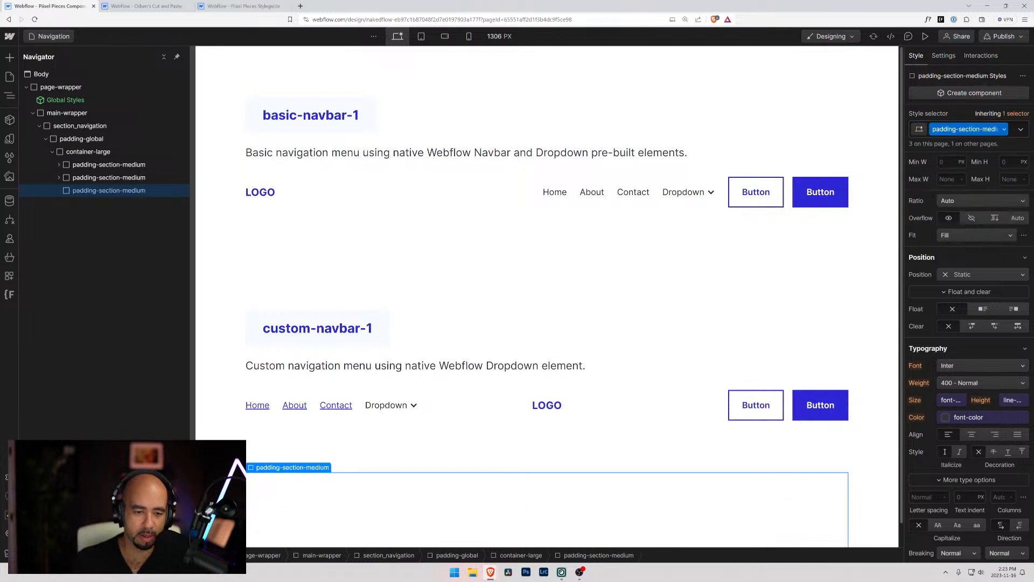
# Copy the custom-navbar-1 heading and its text-size-medium description into the new padding-section-medium block
pyautogui.click(312, 317)
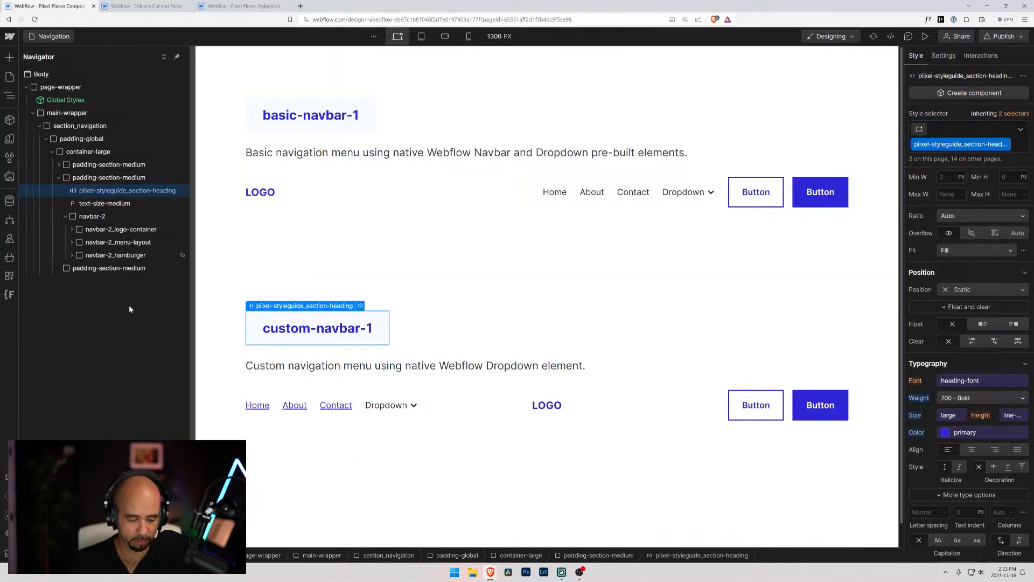
pyautogui.click(106, 269)
pyautogui.hotkey('ctrl', 'v')
pyautogui.click(123, 204)
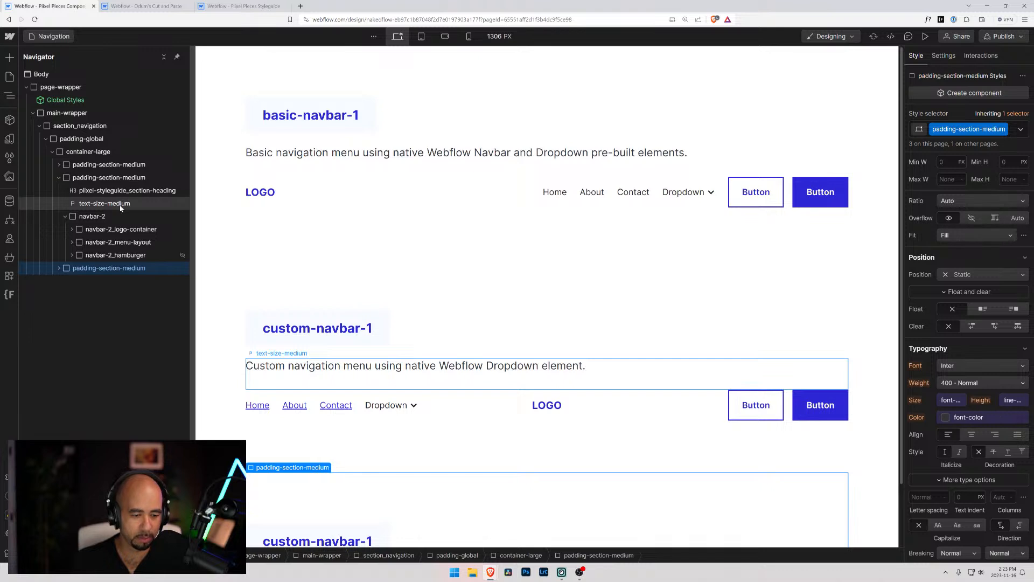
pyautogui.click(59, 269)
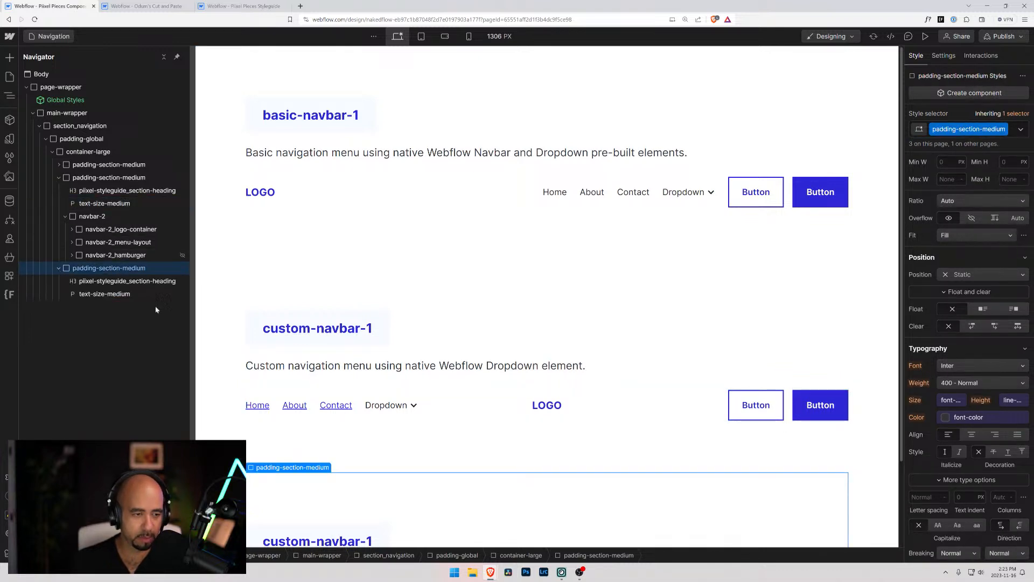
# Change the copied section's heading in the last padding-section-medium block to custom-navbar-2
pyautogui.scroll(-2, 313, 439)
pyautogui.click(312, 439)
pyautogui.doubleClick(299, 434)
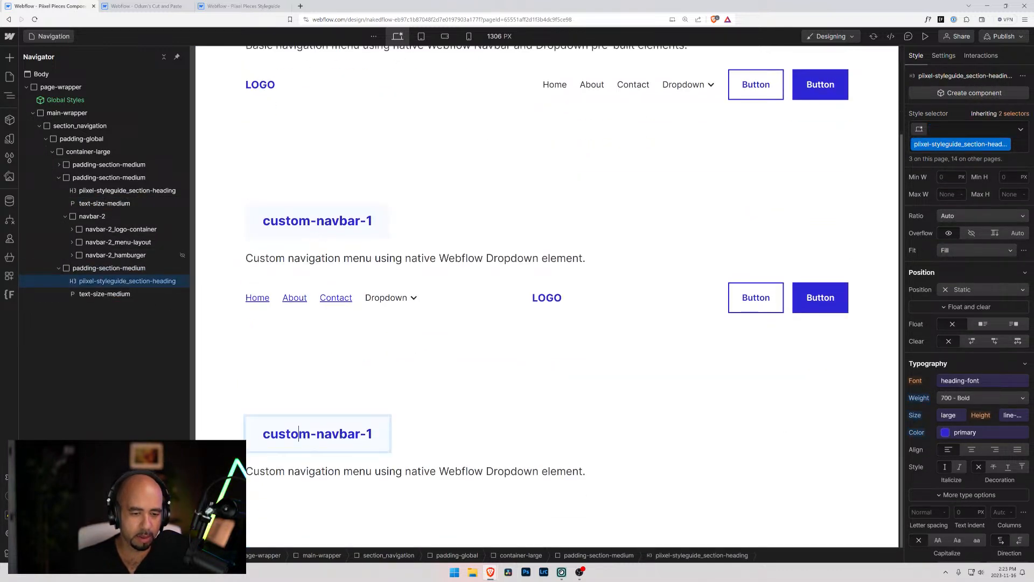
pyautogui.doubleClick(370, 434)
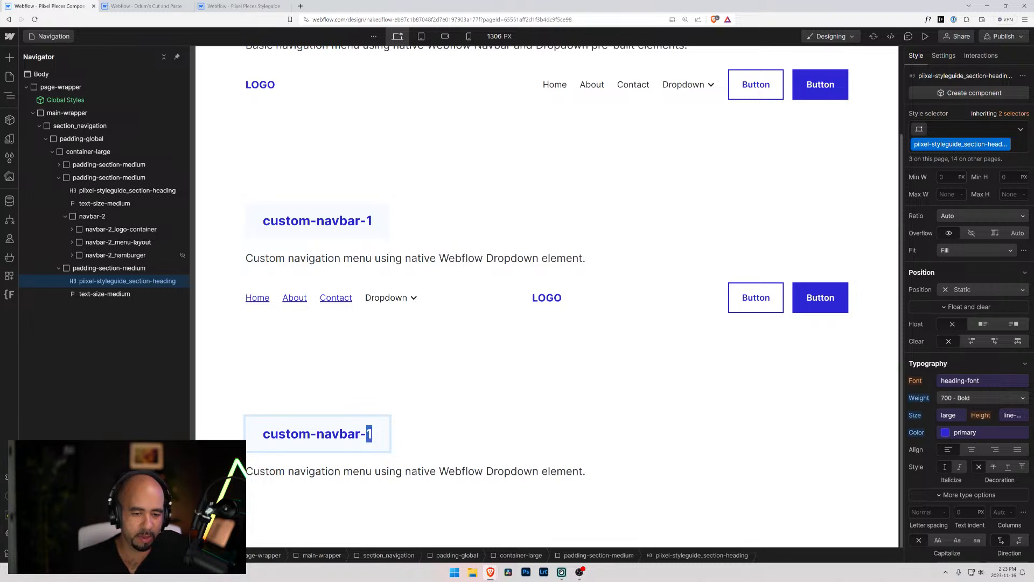
pyautogui.write('2')
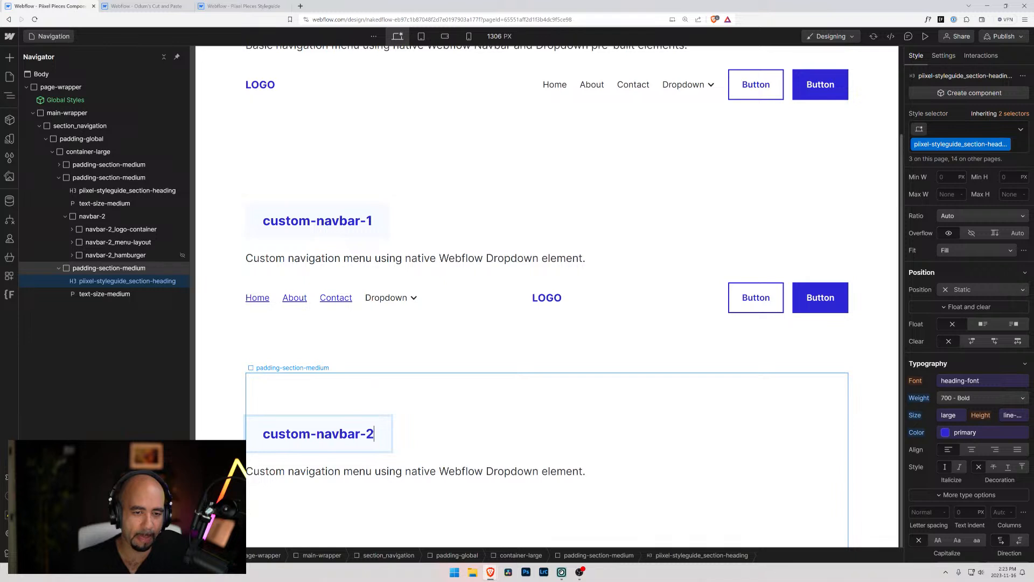
# Replace "native Webflow Dropdown element" in the custom-navbar-2 description with "no native Webflow", keeping the full stop
pyautogui.doubleClick(289, 473)
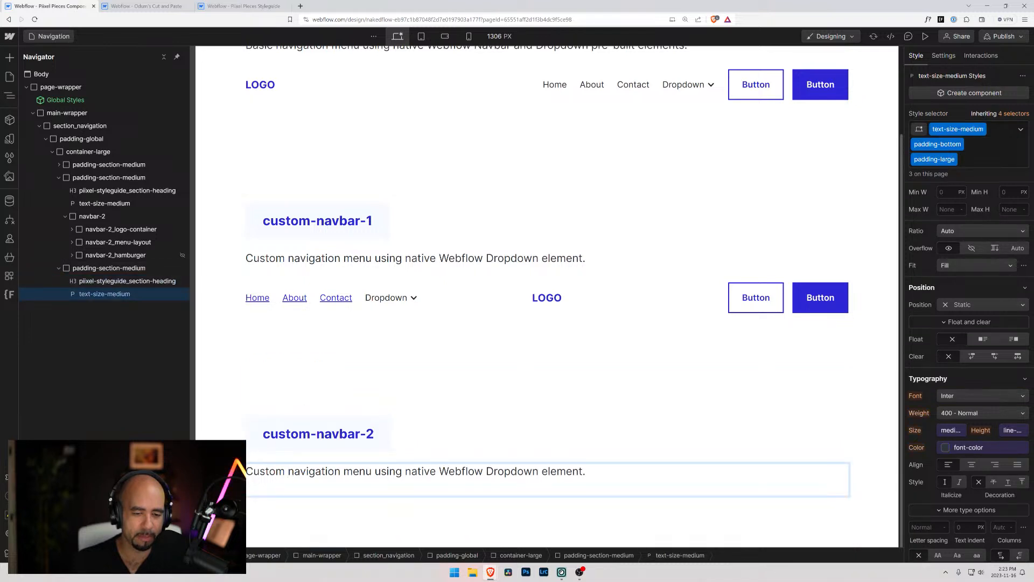
pyautogui.moveTo(406, 472); pyautogui.dragTo(586, 471)
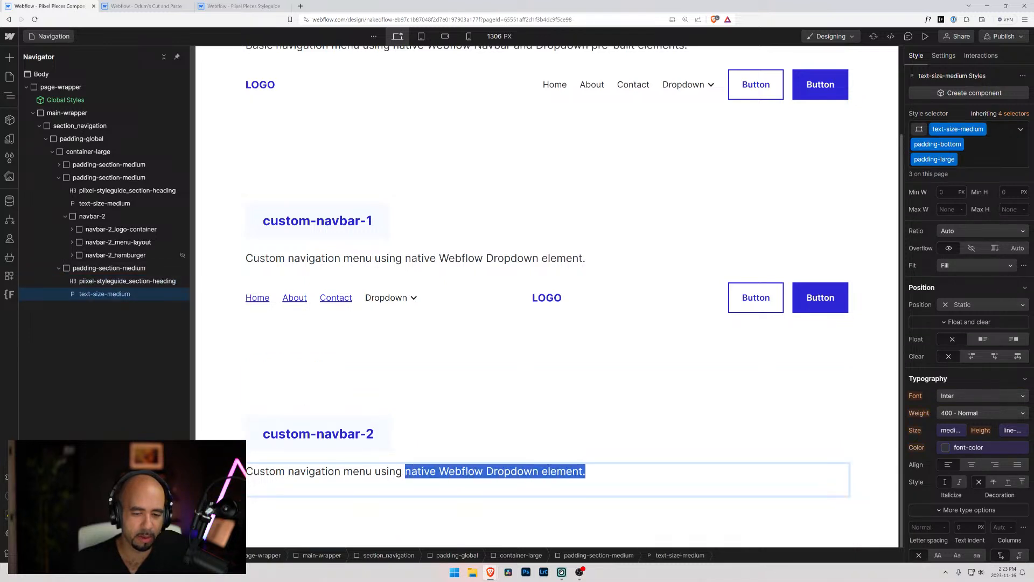
pyautogui.hotkey('shift', 'Left')
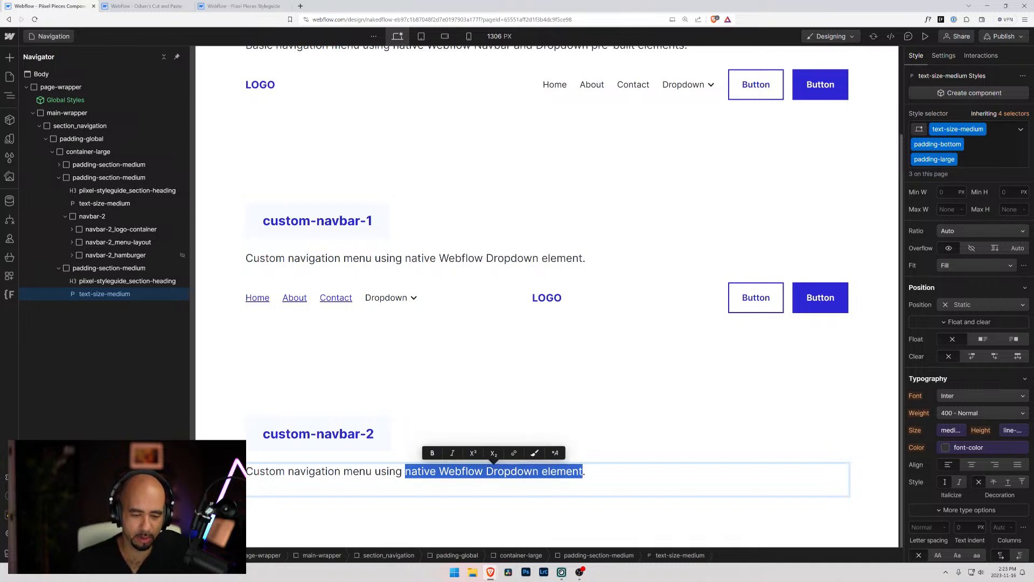
pyautogui.write('no nativ')
pyautogui.press('BackSpace')
pyautogui.press('BackSpace')
pyautogui.write('ive WEb')
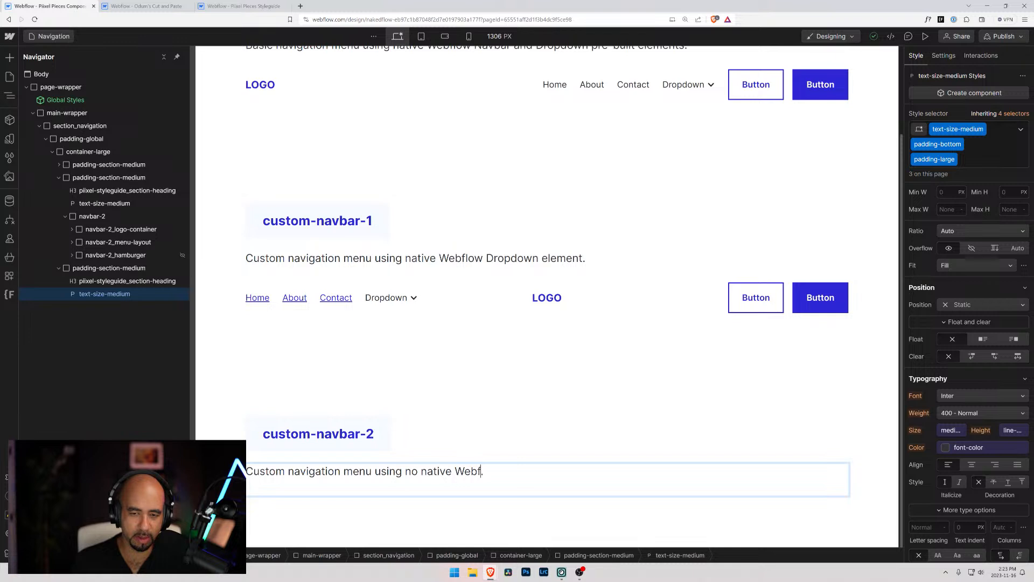
pyautogui.write('flow')
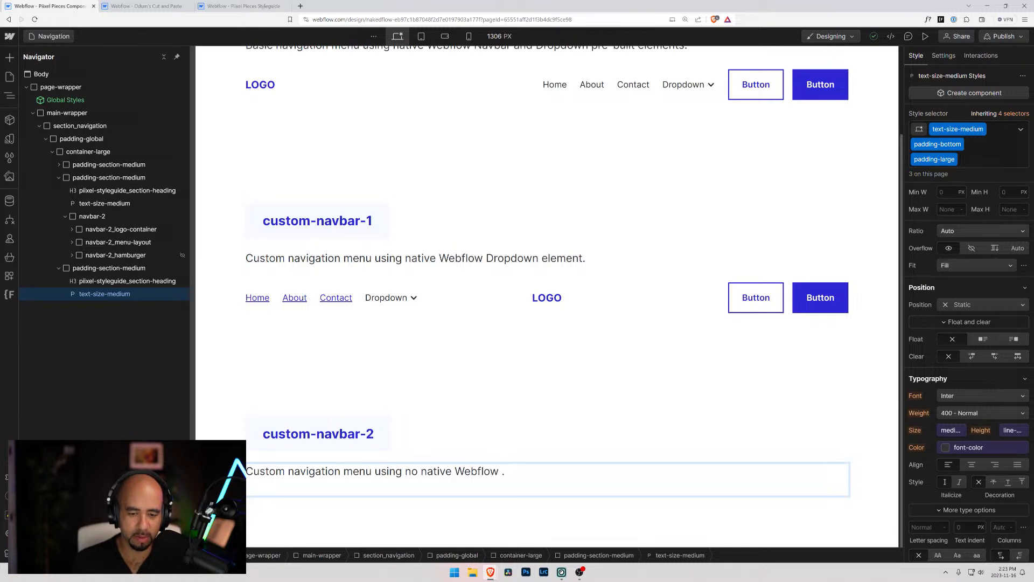
pyautogui.click(8, 95)
pyautogui.click(7, 95)
pyautogui.click(9, 58)
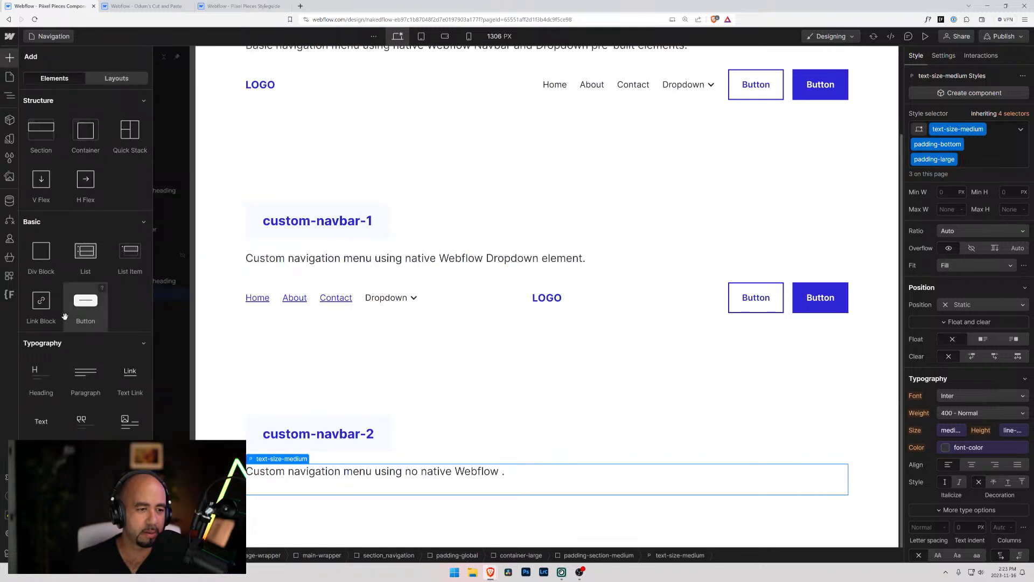
pyautogui.scroll(-10, 58, 334)
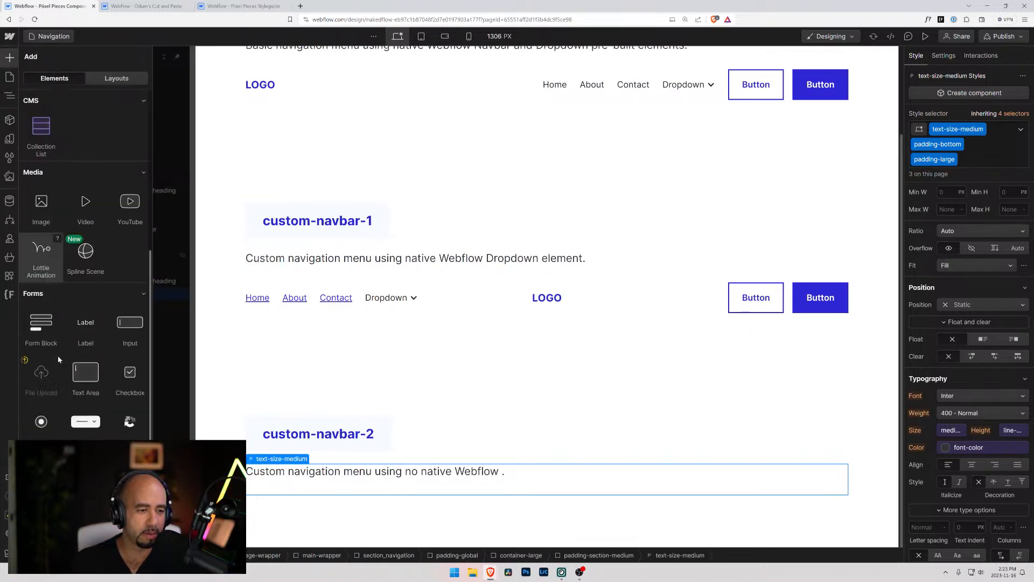
pyautogui.scroll(-5, 57, 356)
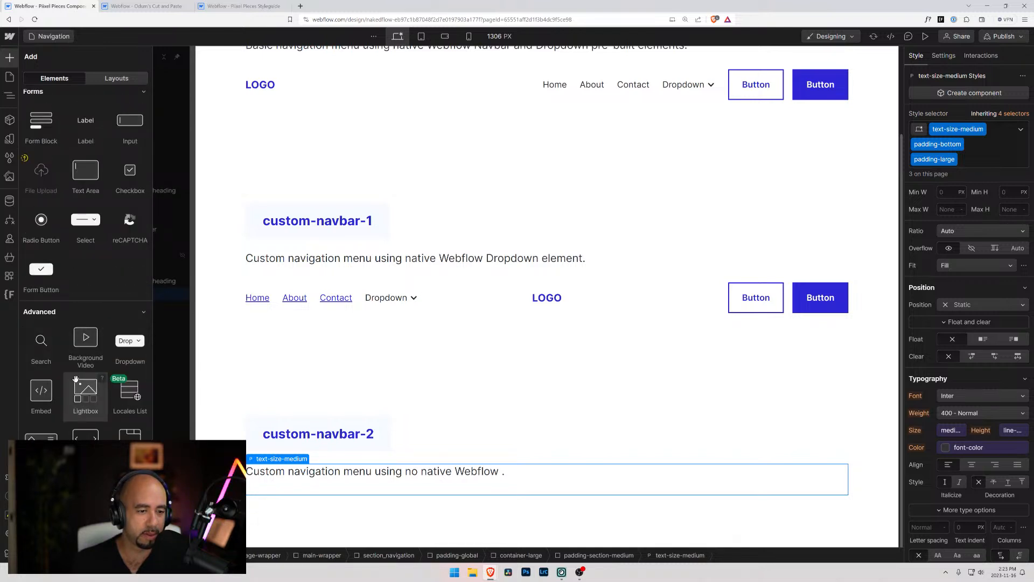
pyautogui.click(102, 381)
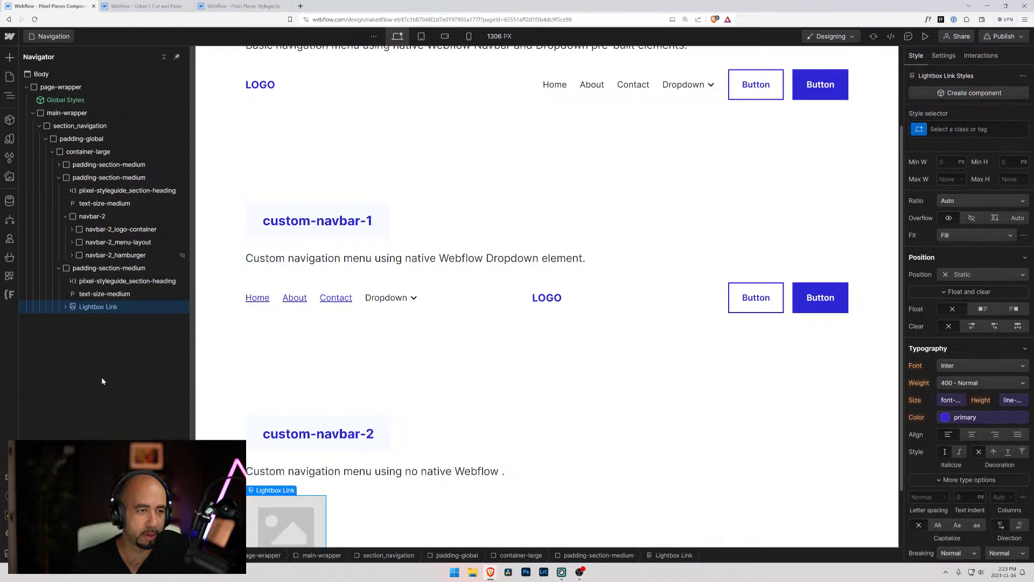
pyautogui.press('Delete')
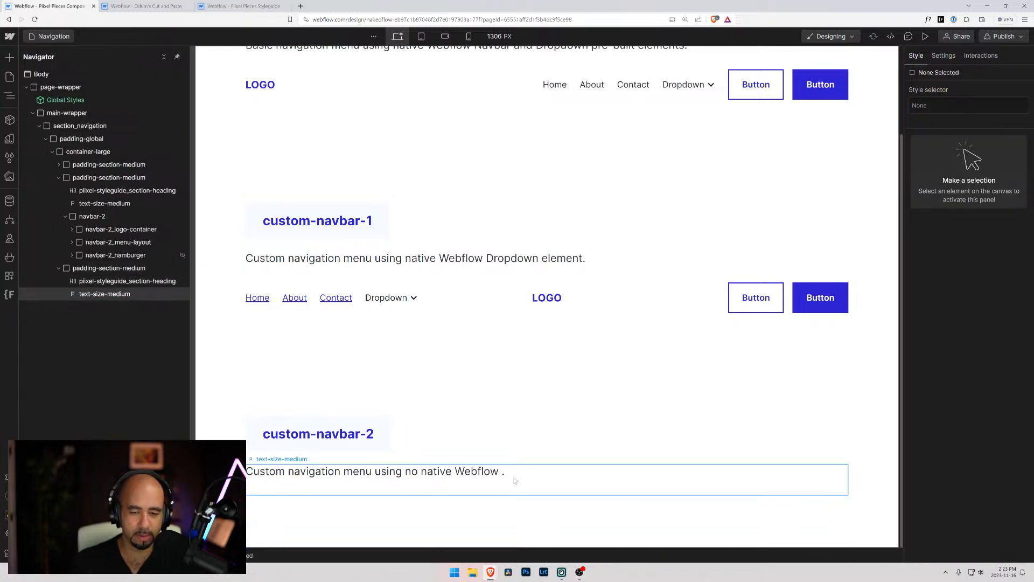
# Complete the custom-navbar-2 description so it ends with "no native Webflow pre-built elements."
pyautogui.click(504, 478)
pyautogui.doubleClick(500, 474)
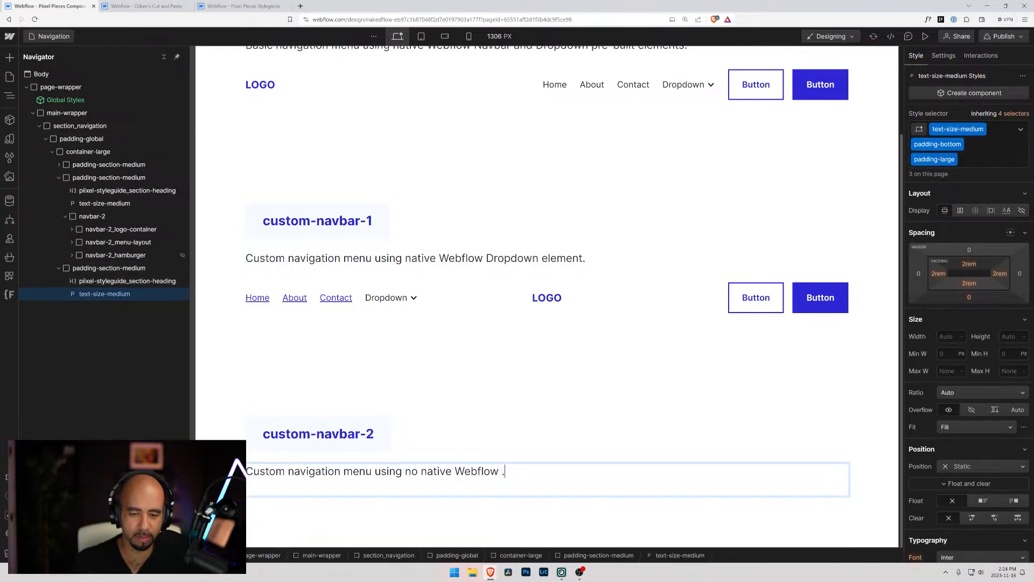
pyautogui.write('pre-bu')
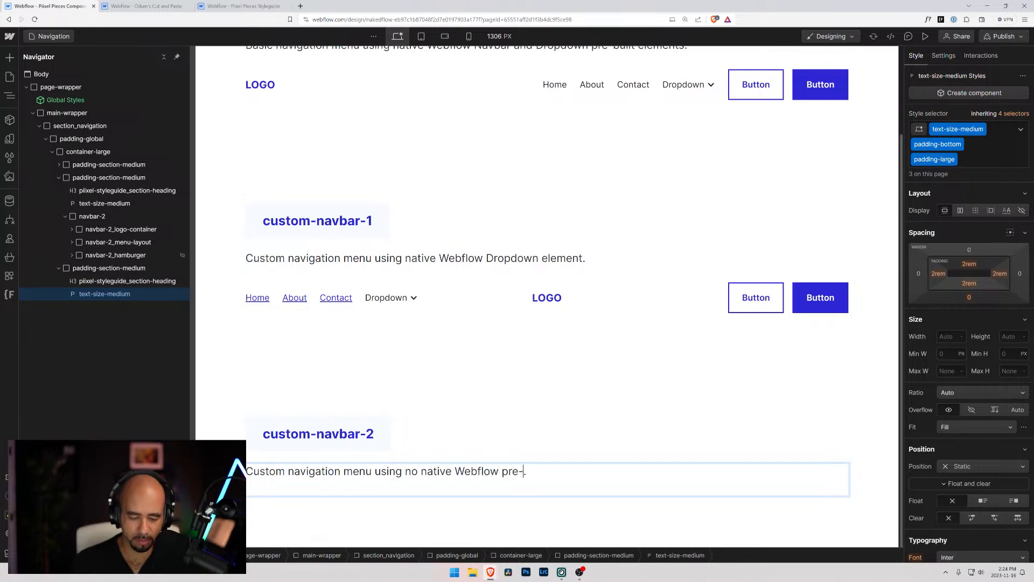
pyautogui.write('ilt e')
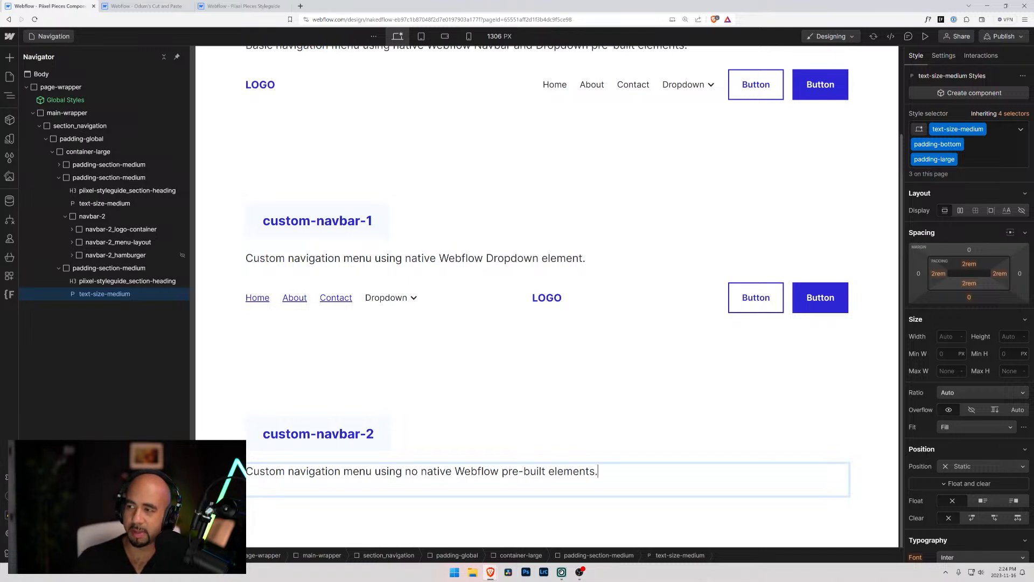
pyautogui.write('lements')
pyautogui.click(515, 451)
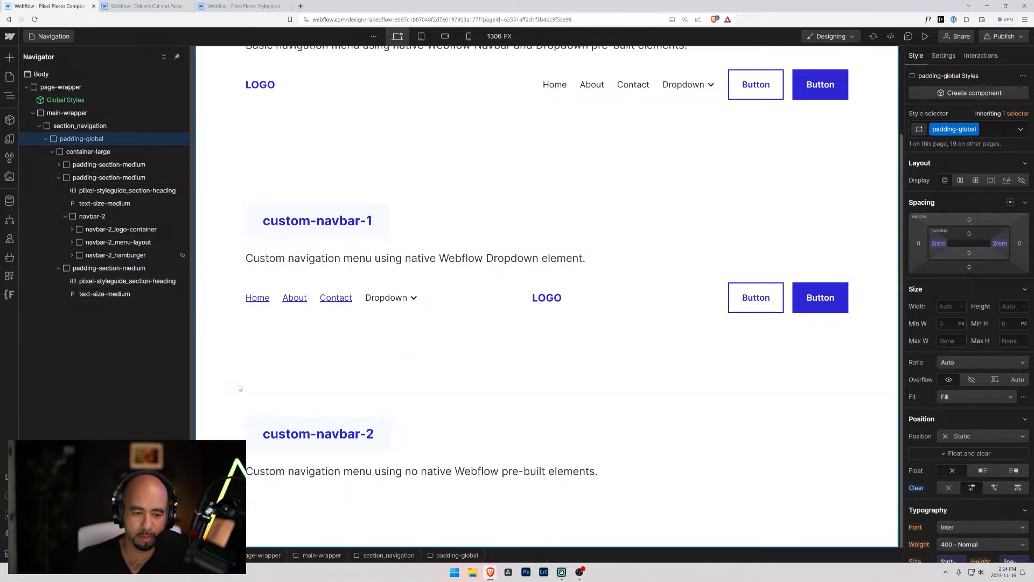
# Change "menu" to "mega-menu" in the custom-navbar-2 description
pyautogui.click(352, 471)
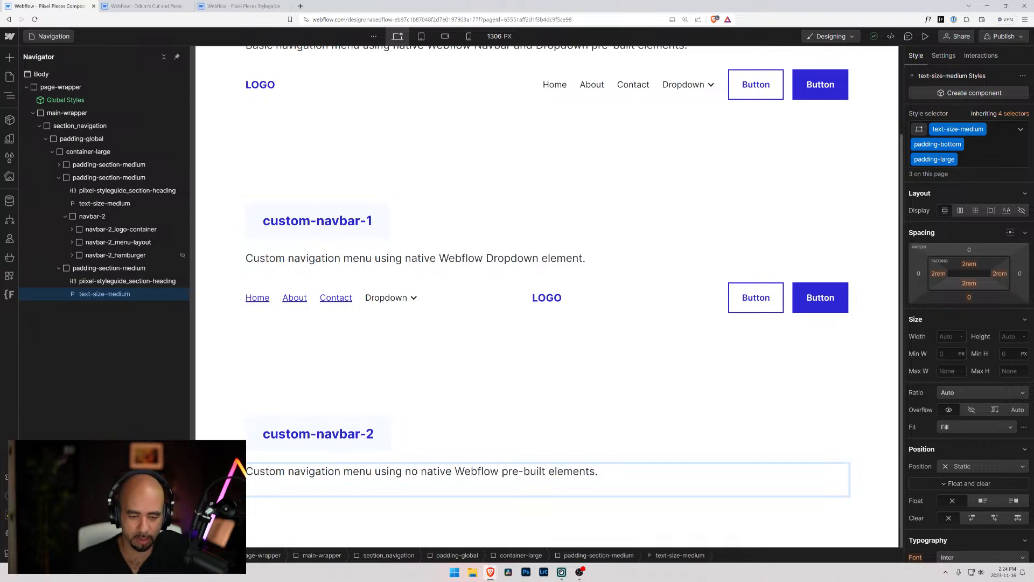
pyautogui.write('mega-')
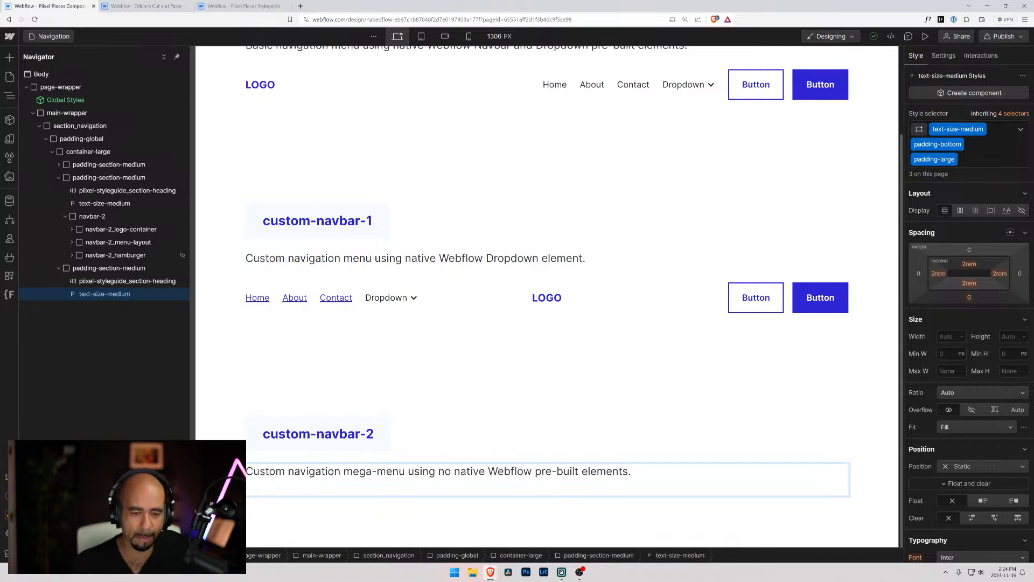
pyautogui.click(300, 378)
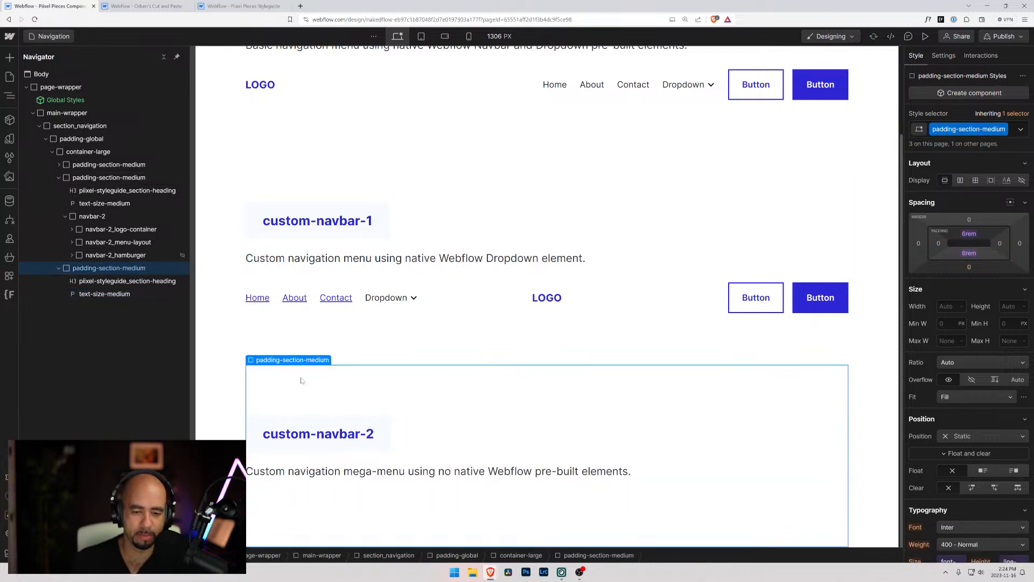
pyautogui.click(214, 364)
pyautogui.scroll(2, 260, 332)
pyautogui.scroll(-2, 261, 332)
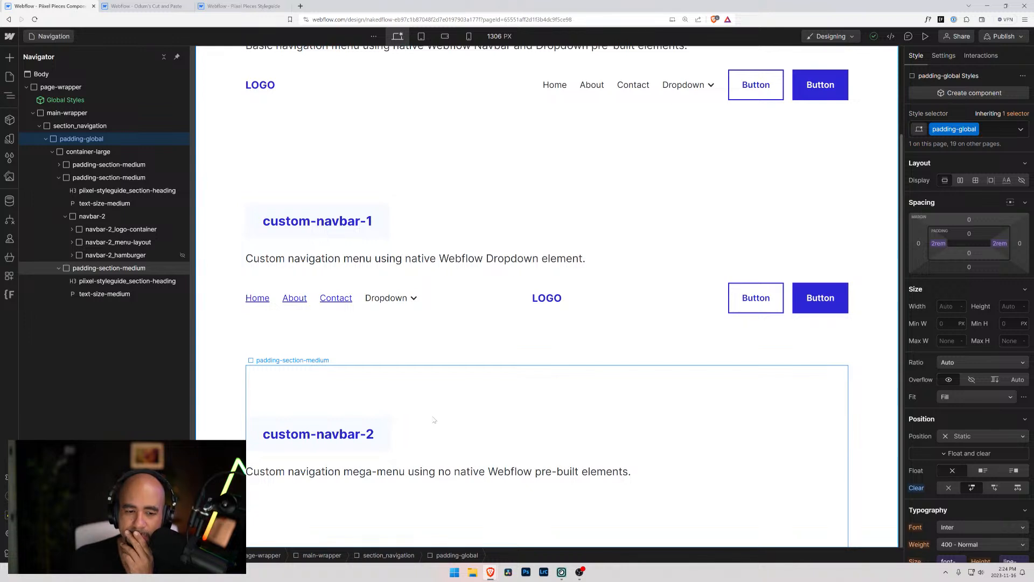
pyautogui.scroll(2, 434, 419)
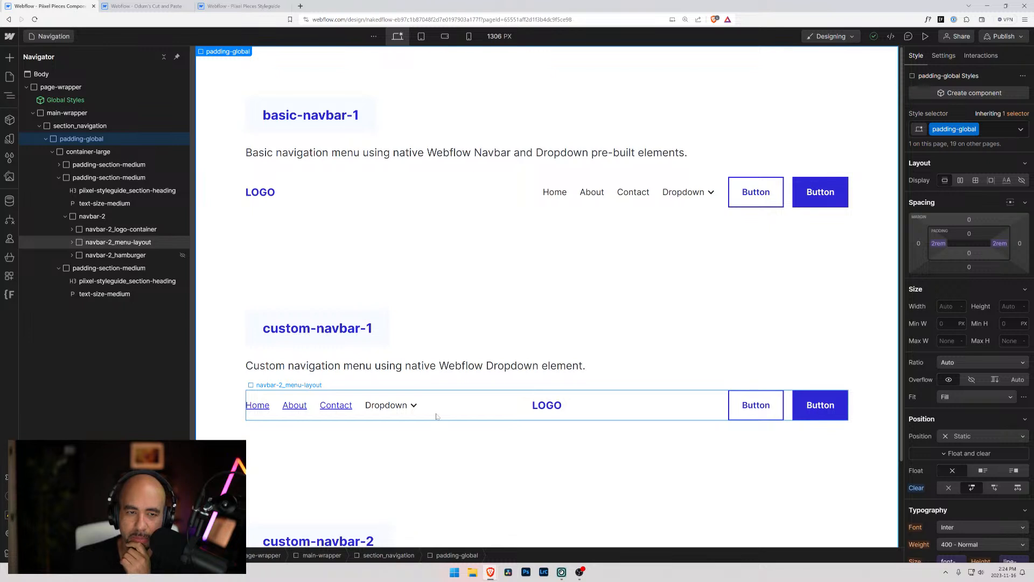
pyautogui.scroll(-2, 437, 417)
pyautogui.scroll(2, 436, 417)
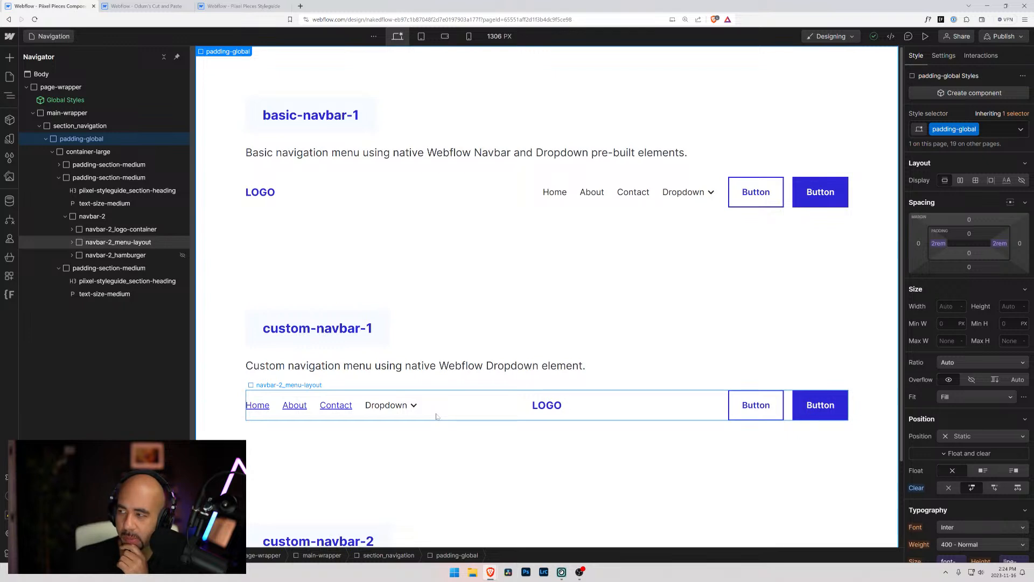
# Switch to the tablet breakpoint and toggle the navbar-1_dropdown-container menu to Show and back to Hide
pyautogui.click(424, 37)
pyautogui.scroll(-2, 495, 225)
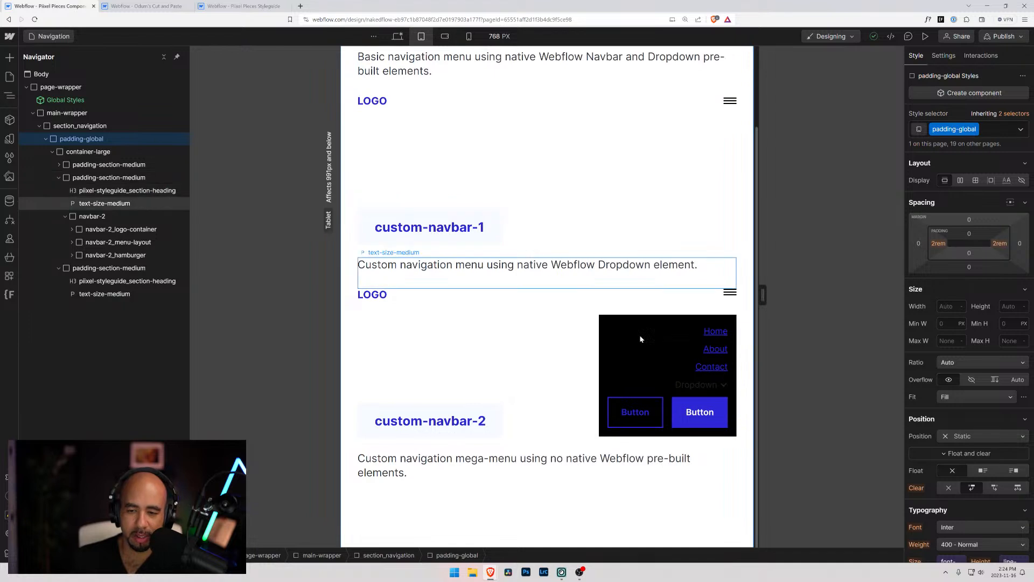
pyautogui.click(472, 101)
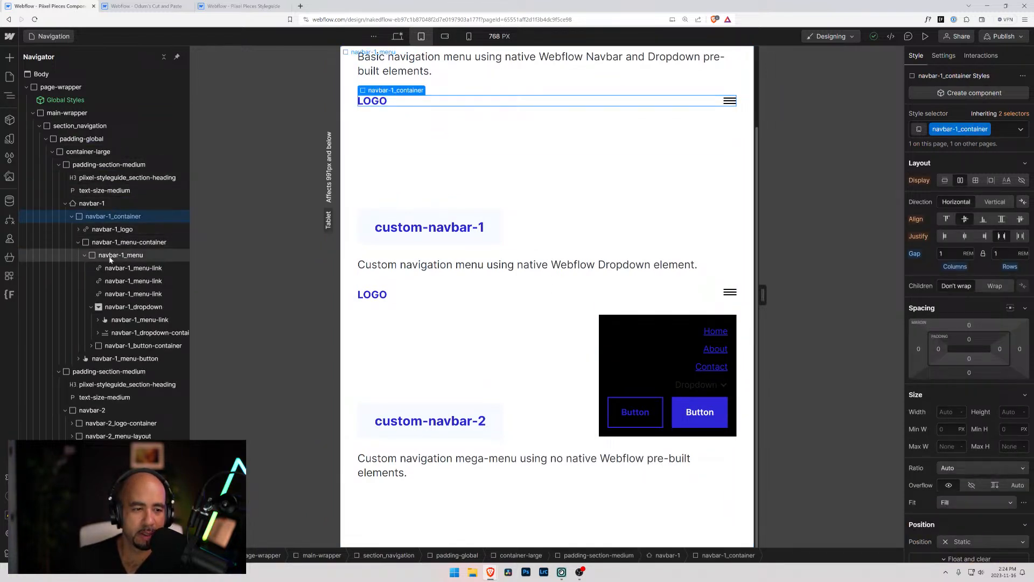
pyautogui.click(117, 334)
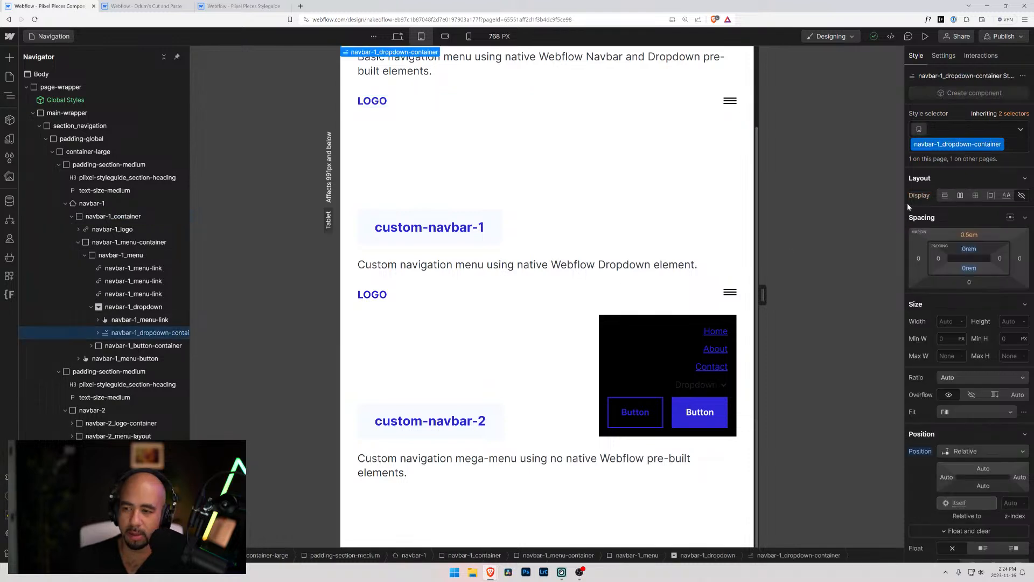
pyautogui.click(943, 56)
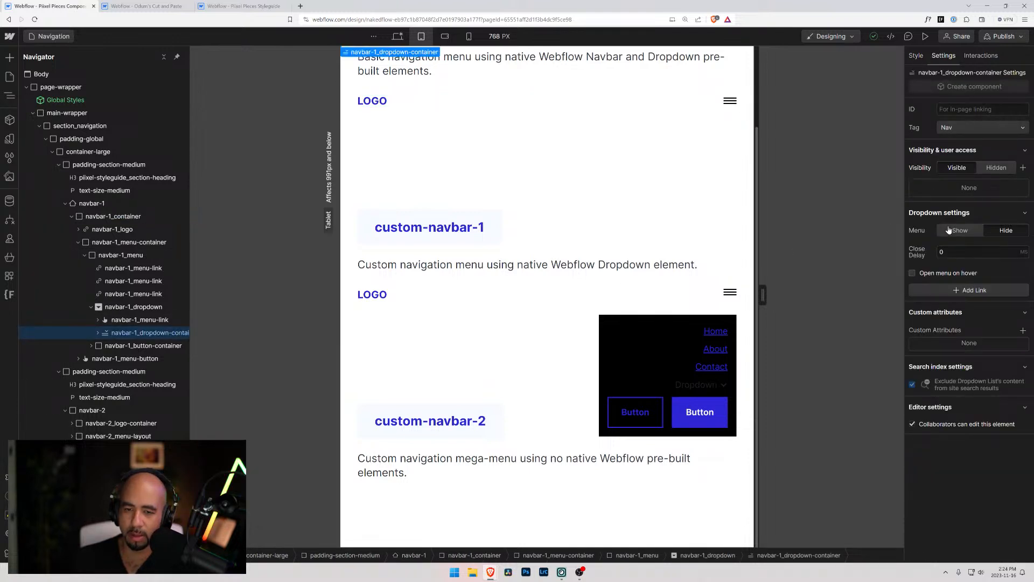
pyautogui.click(950, 230)
pyautogui.click(994, 230)
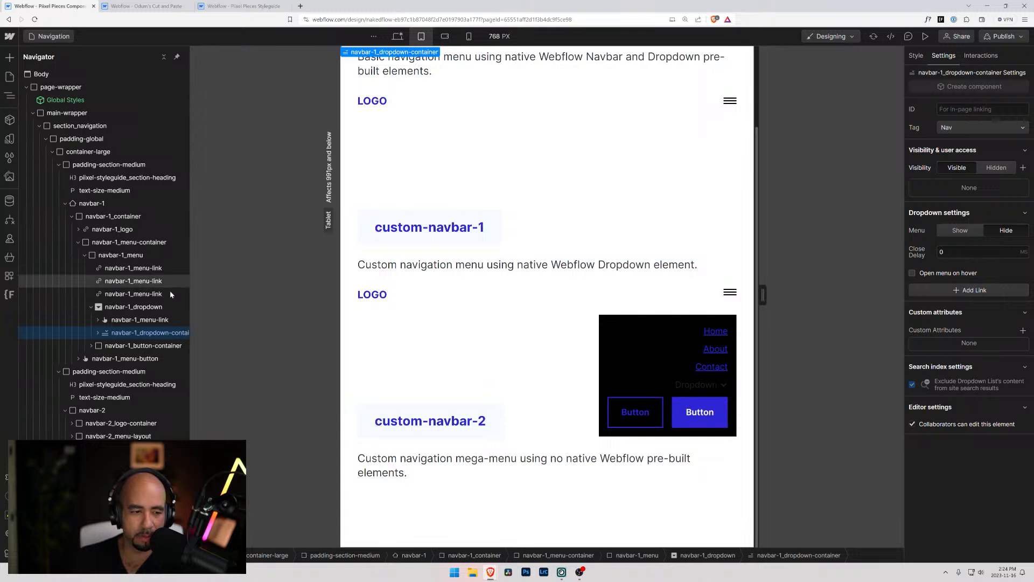
# Set the menus of navbar-1_dropdown and navbar-1_menu to Show in their element settings
pyautogui.click(126, 307)
pyautogui.click(950, 215)
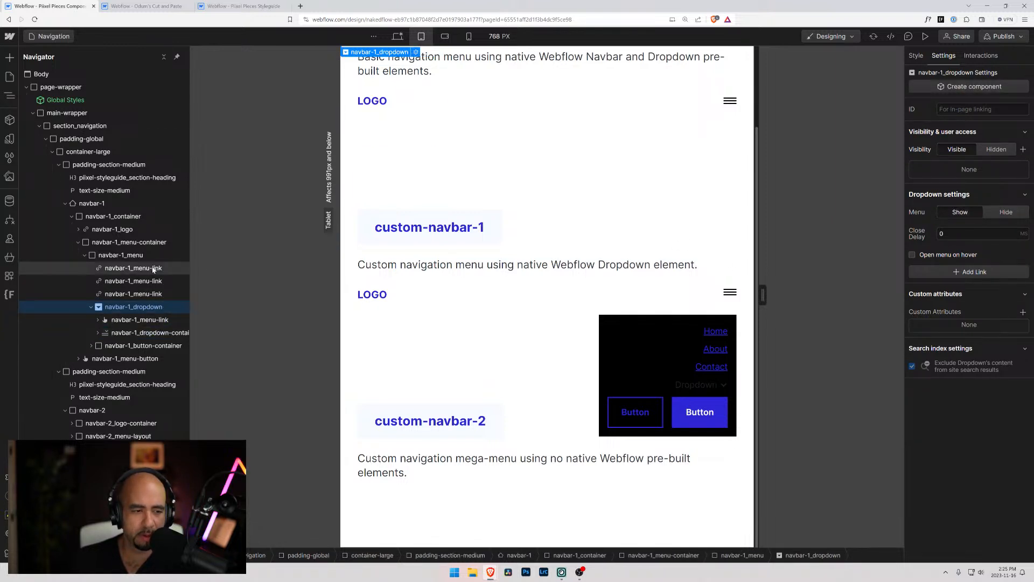
pyautogui.click(126, 256)
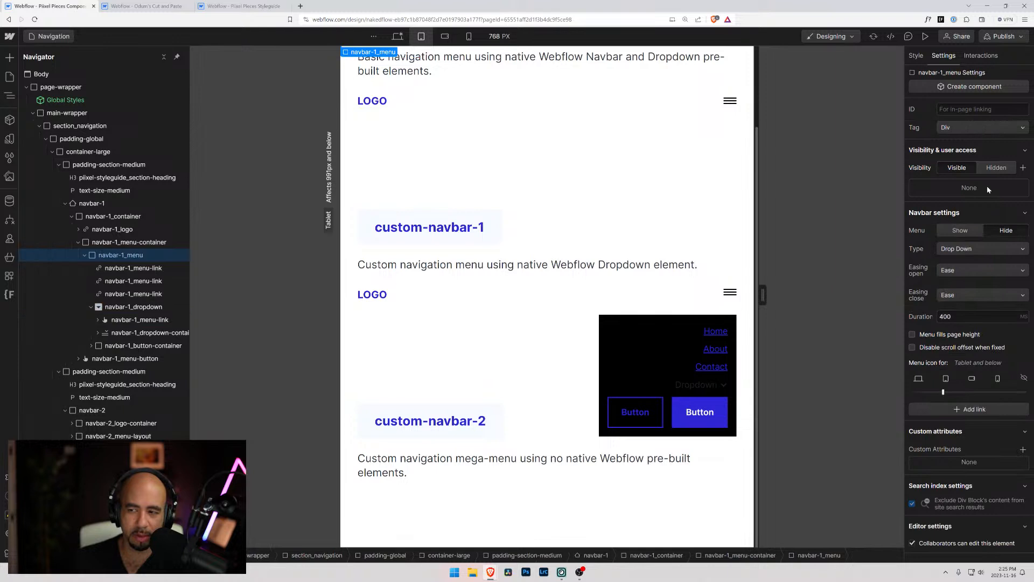
pyautogui.click(951, 235)
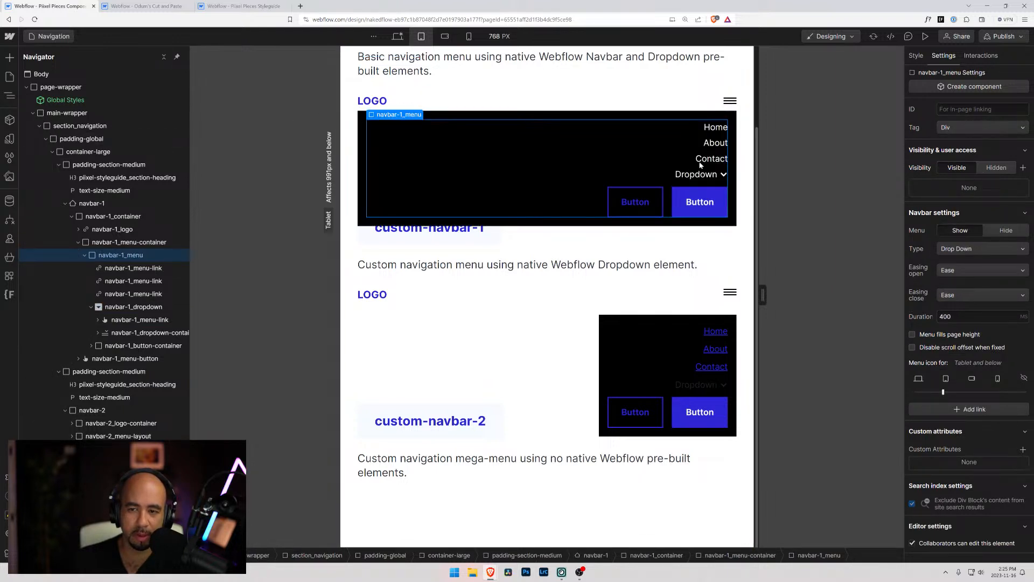
# Examine the navbar-1_menu-link styles on tablet and trace the selectors they inherit from, including the desktop base class
pyautogui.click(707, 132)
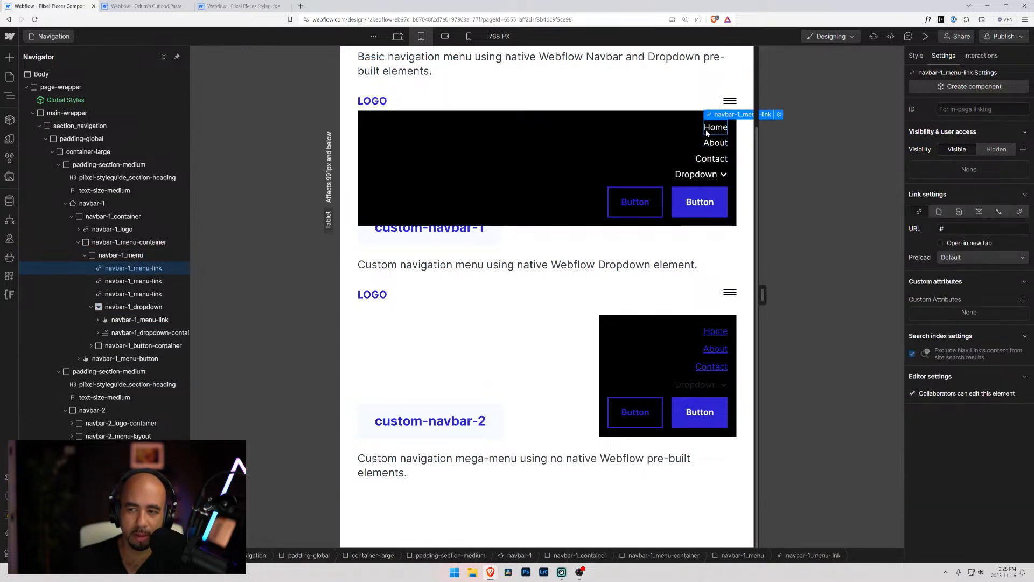
pyautogui.click(916, 56)
pyautogui.scroll(-7, 928, 371)
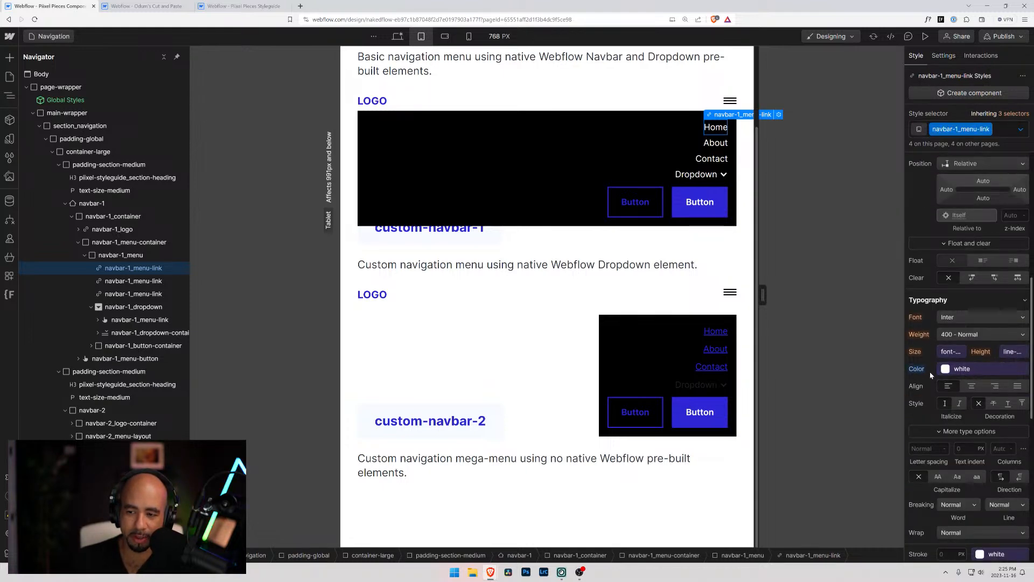
pyautogui.scroll(3, 984, 415)
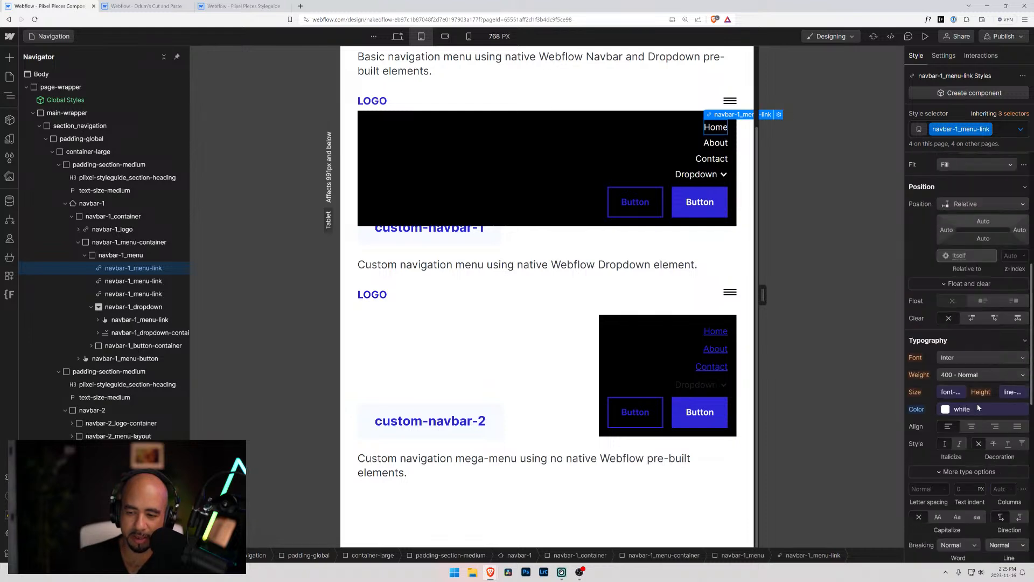
pyautogui.click(1018, 114)
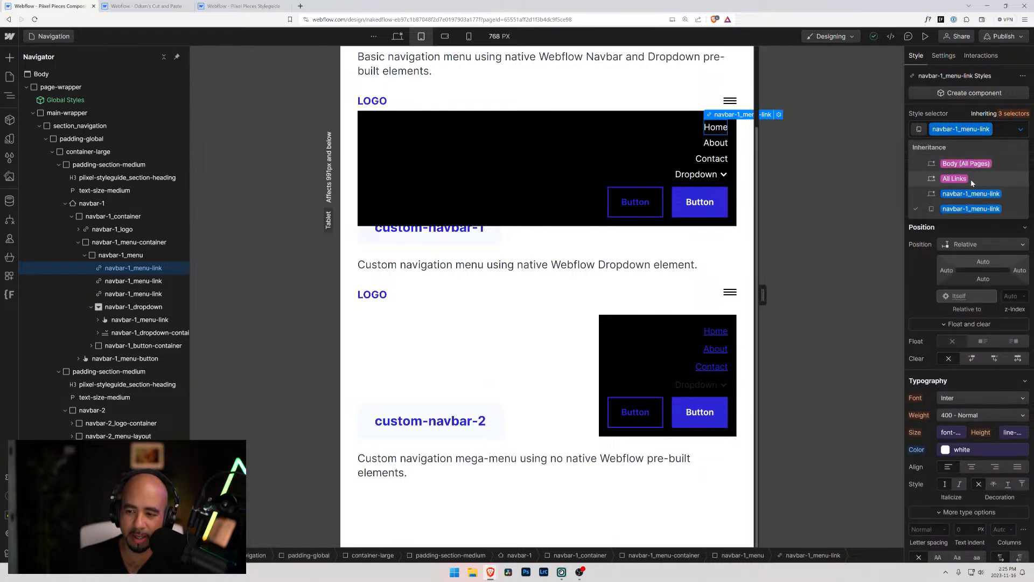
pyautogui.click(972, 193)
pyautogui.click(1014, 114)
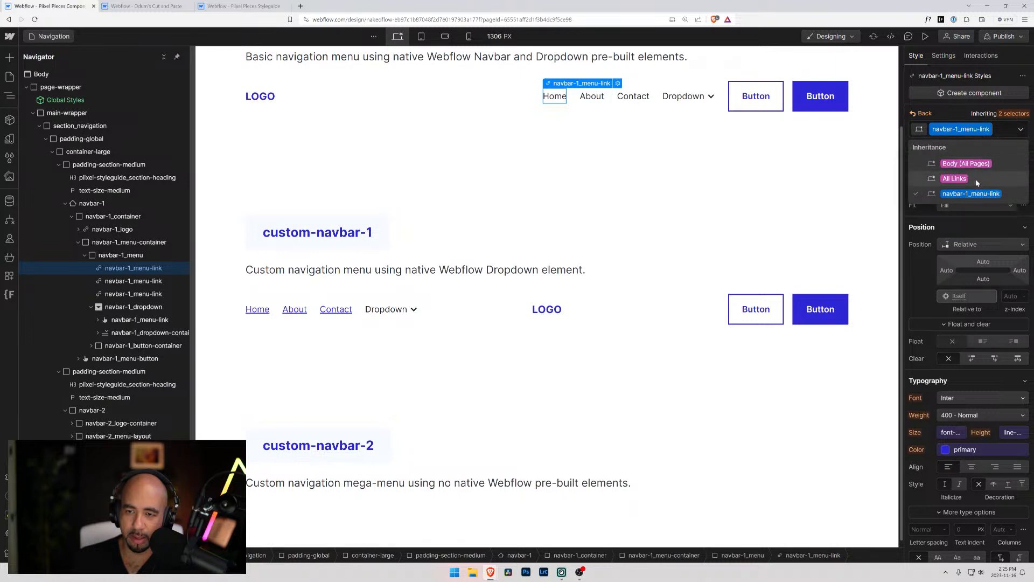
# Return to the tablet breakpoint and set the navbar-1_menu to Show in its element settings
pyautogui.click(421, 36)
pyautogui.click(658, 112)
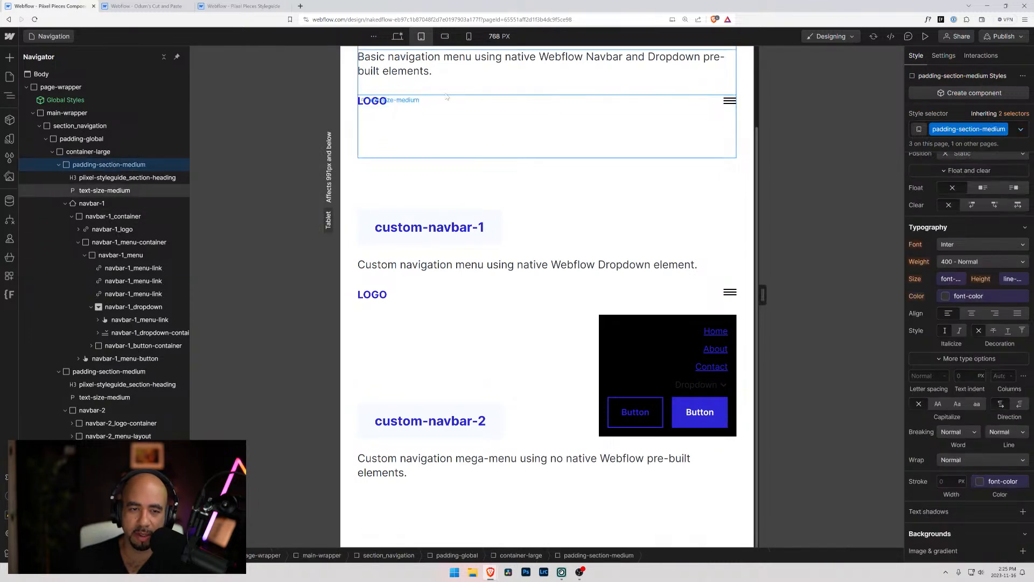
pyautogui.click(641, 81)
pyautogui.click(97, 246)
pyautogui.click(119, 255)
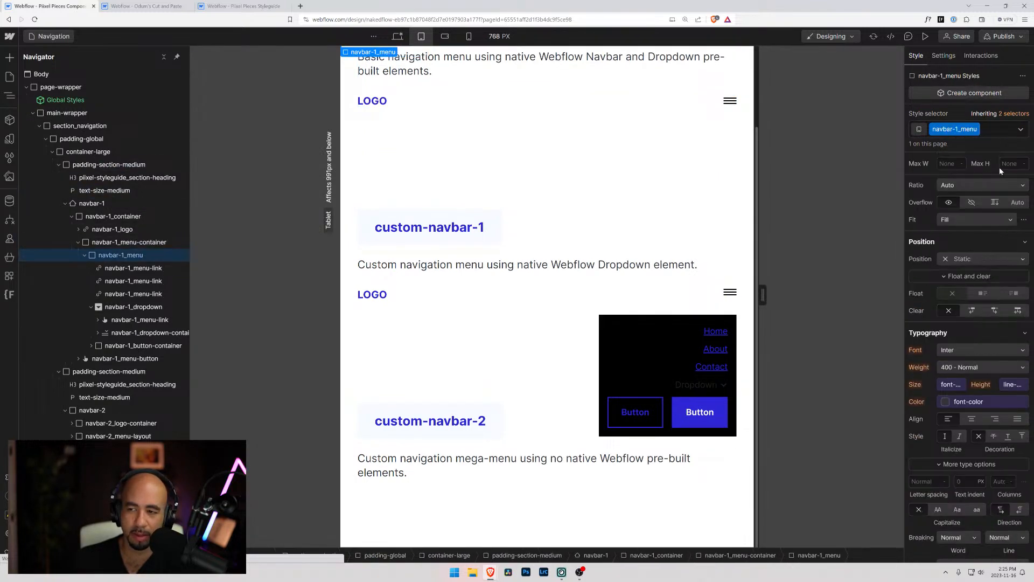
pyautogui.click(944, 58)
pyautogui.click(951, 231)
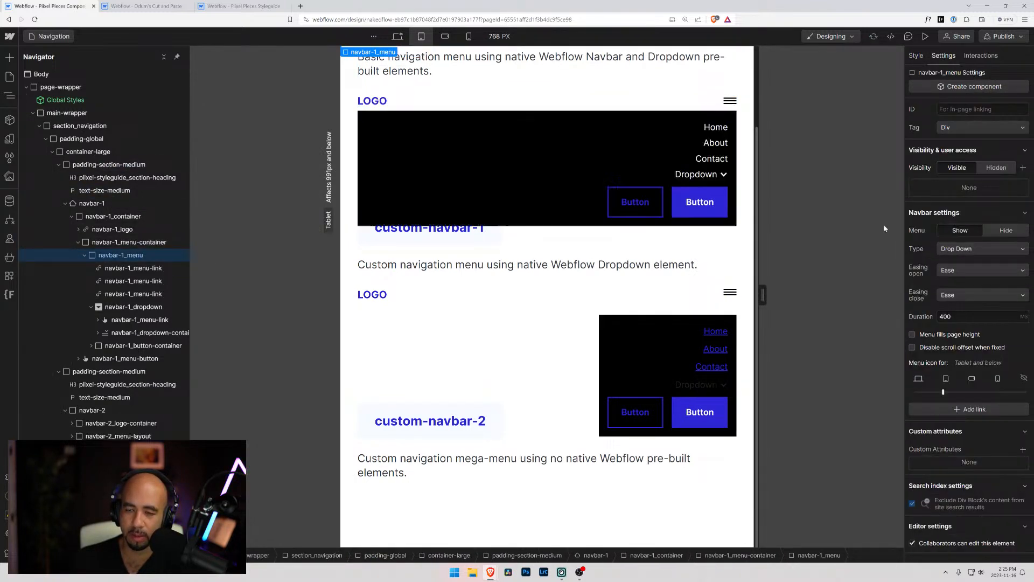
# Set the navbar-2_menu-link text color to the white variable on tablet, following the navbar-1_menu-link styling
pyautogui.click(716, 127)
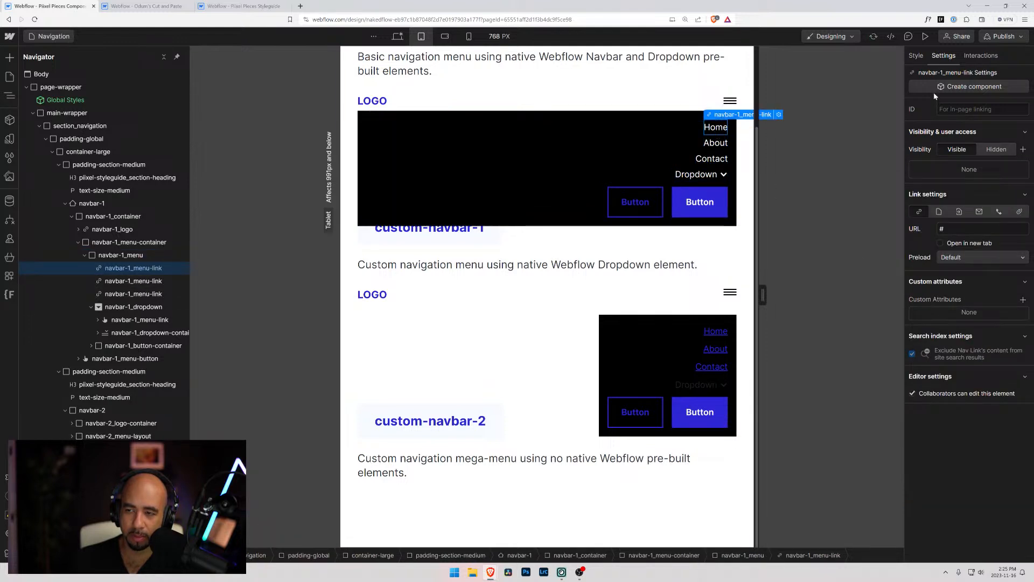
pyautogui.press('s')
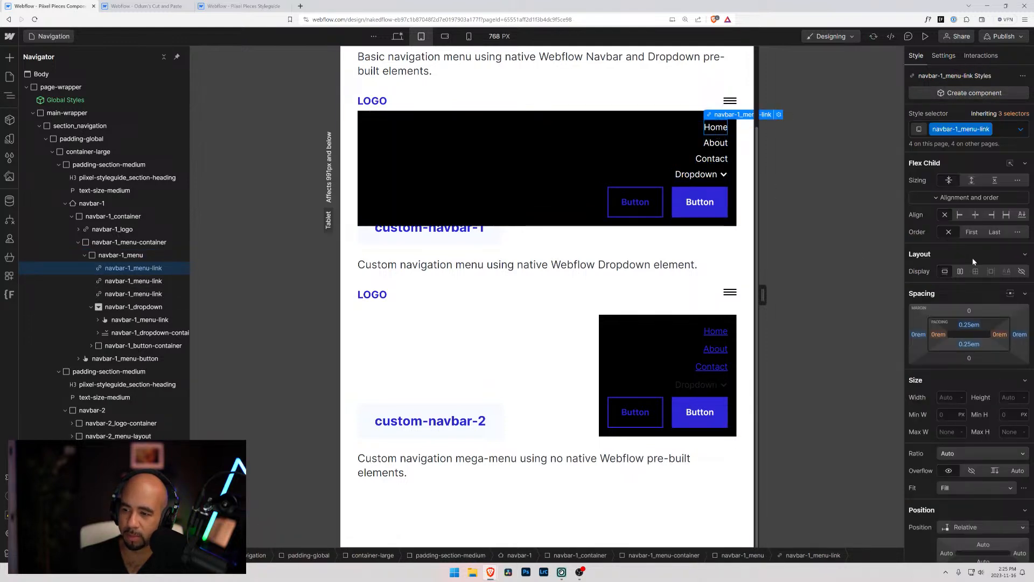
pyautogui.click(716, 337)
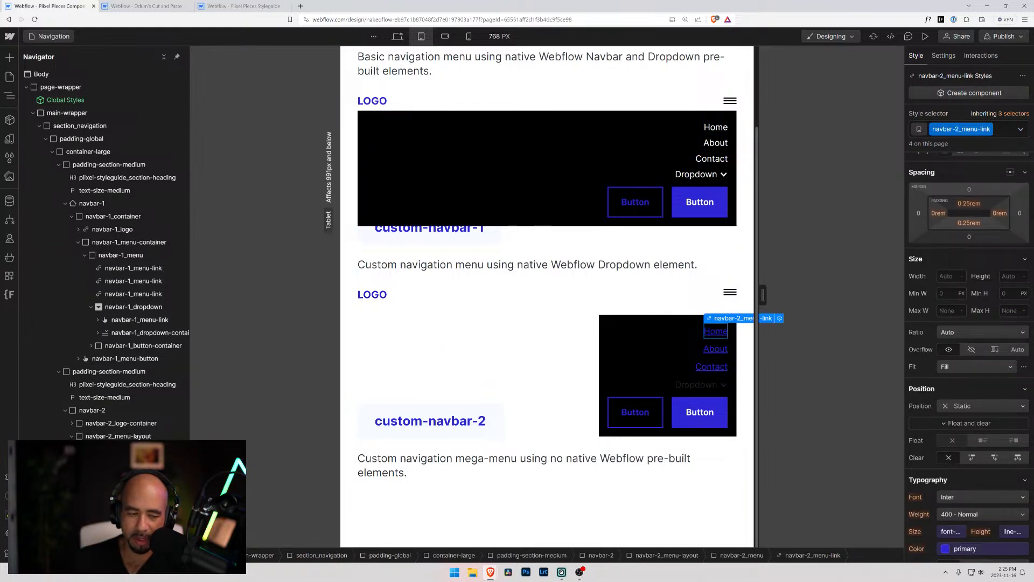
pyautogui.scroll(-2, 960, 415)
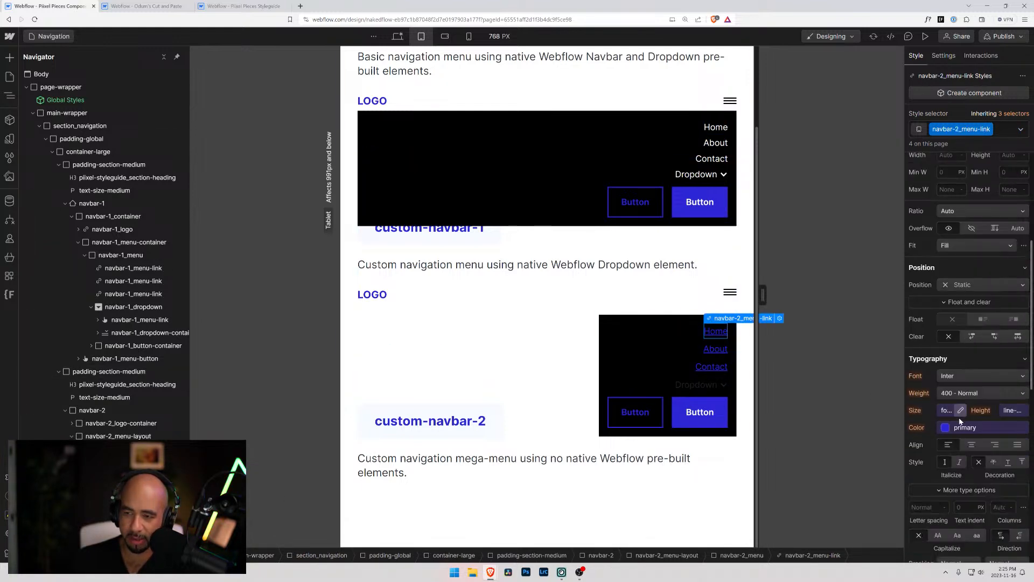
pyautogui.scroll(-1, 961, 420)
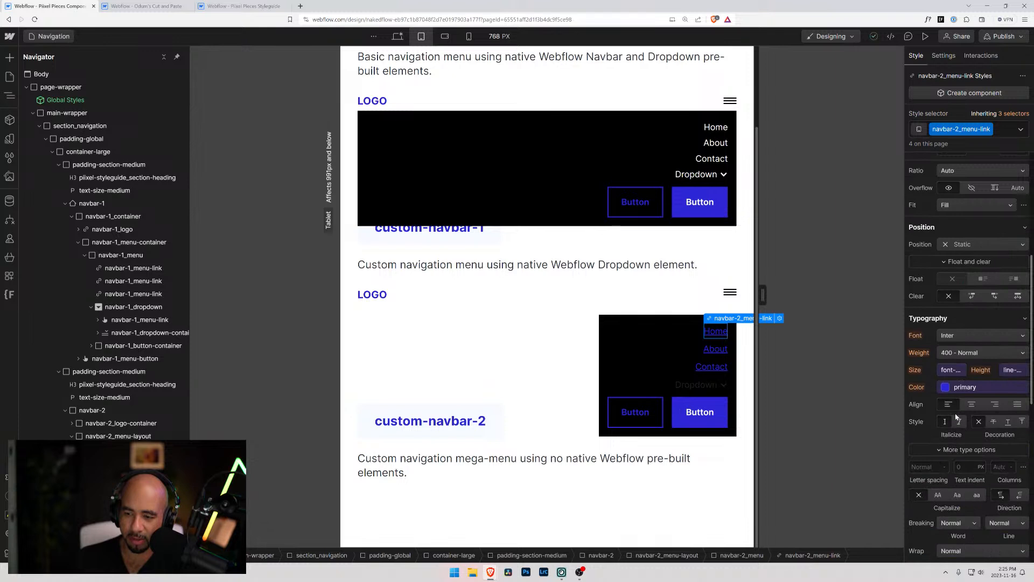
pyautogui.click(948, 388)
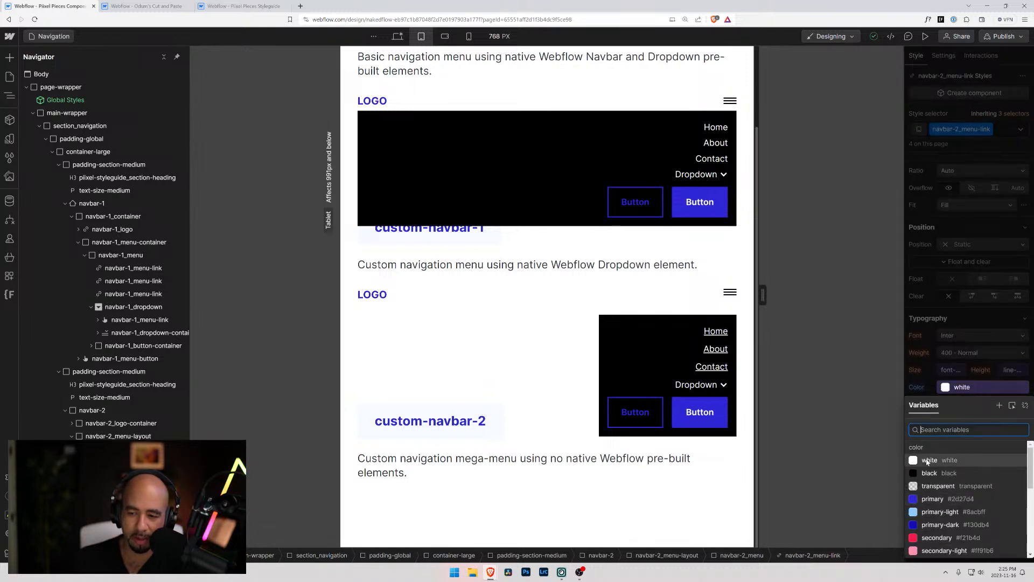
pyautogui.click(927, 461)
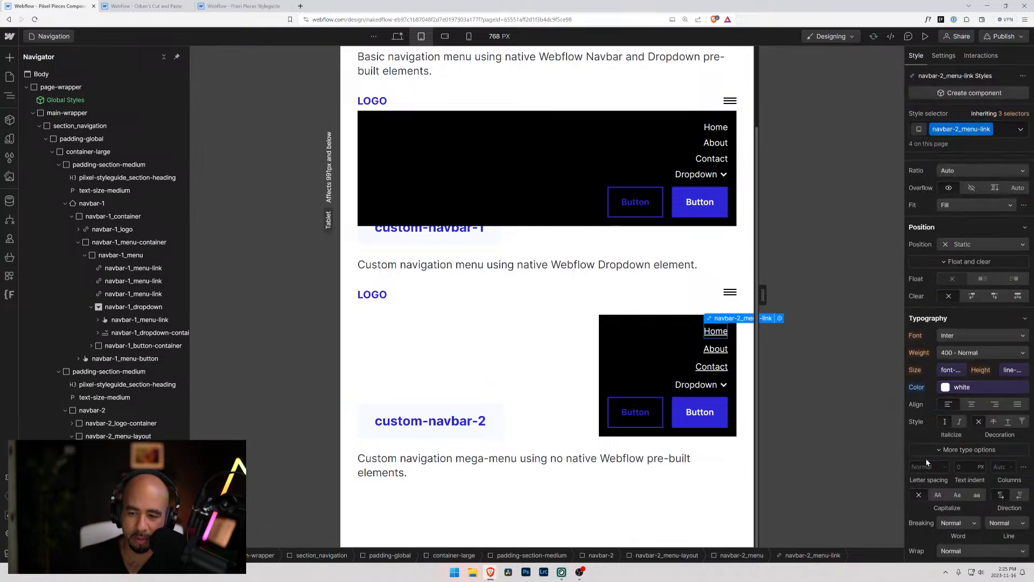
# Check the text color of navbar-1_menu-link in its Hover state and review the states offered for navbar-2_menu-link
pyautogui.click(557, 305)
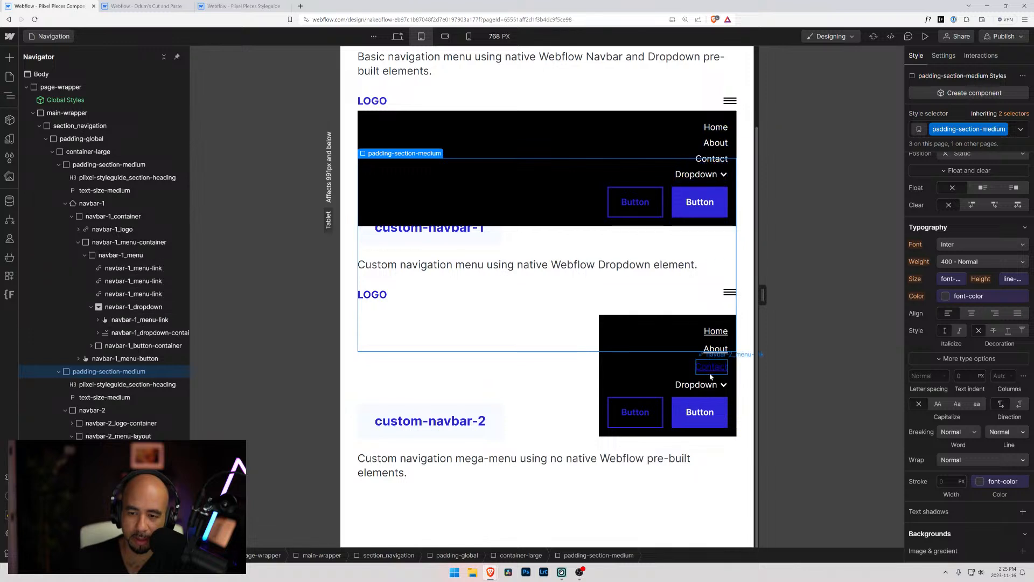
pyautogui.click(711, 128)
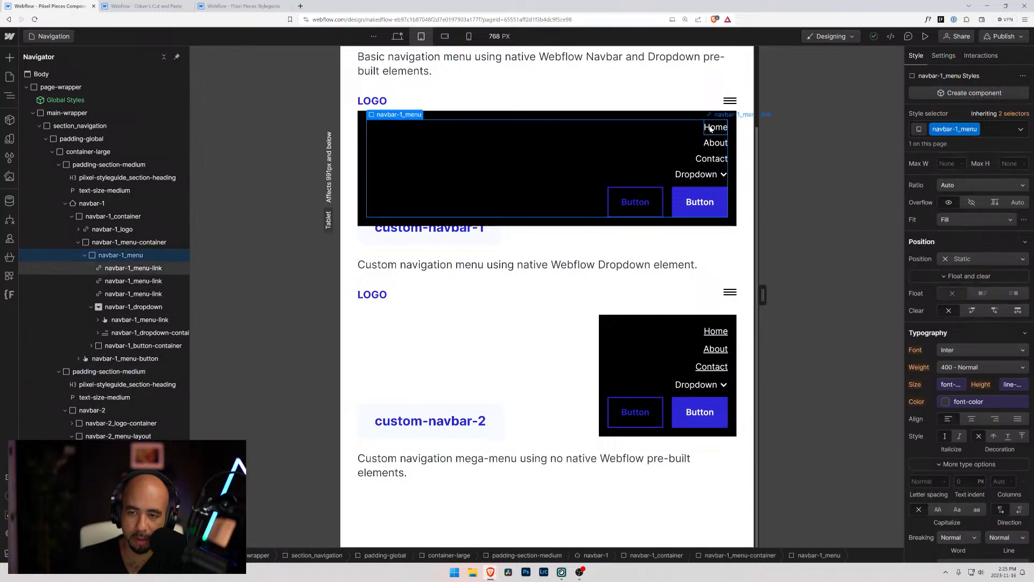
pyautogui.click(1021, 130)
pyautogui.click(932, 175)
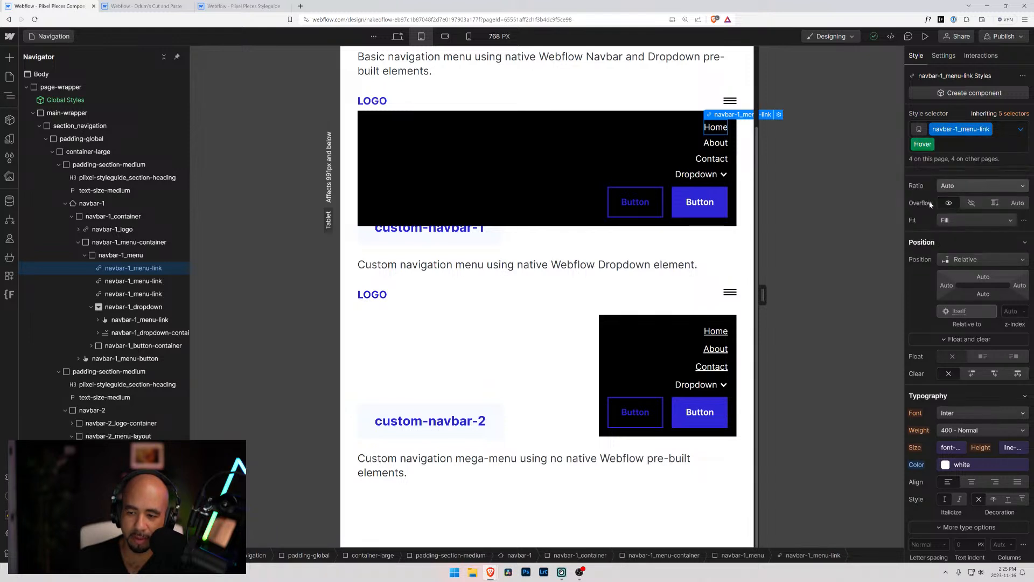
pyautogui.scroll(-3, 921, 382)
pyautogui.keyDown('alt'); pyautogui.click(921, 382); pyautogui.keyUp('alt')
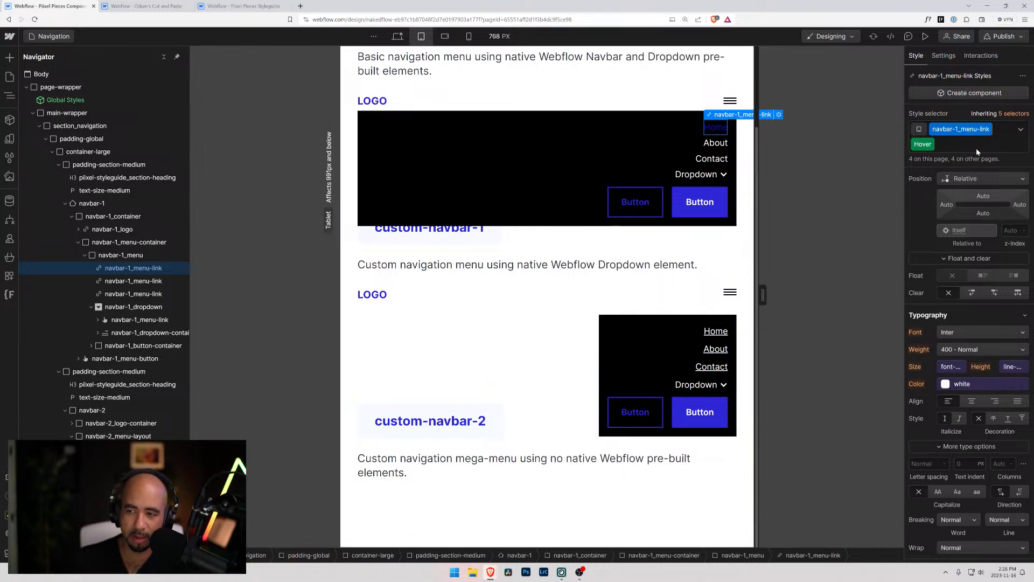
pyautogui.click(722, 332)
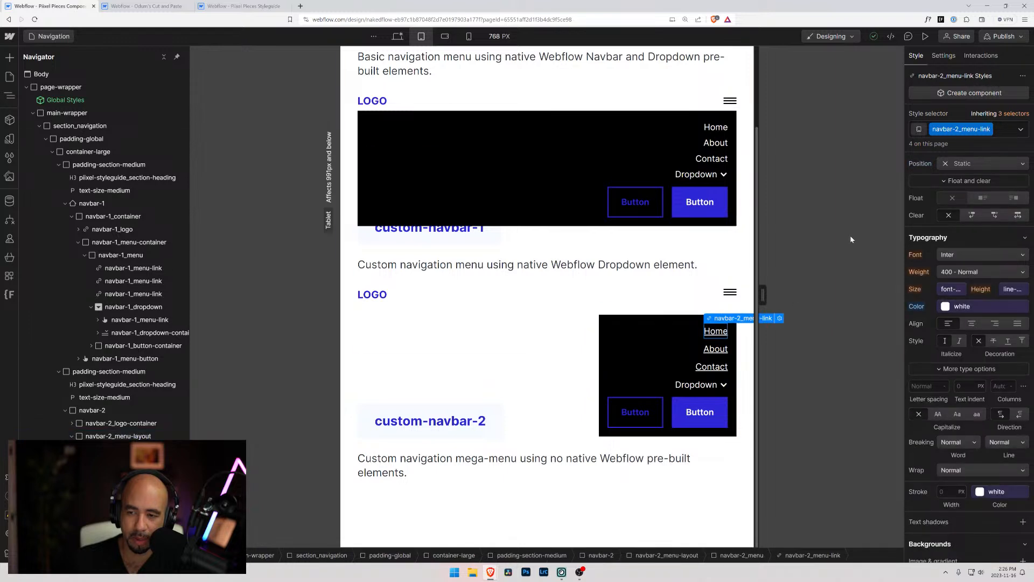
pyautogui.click(1021, 129)
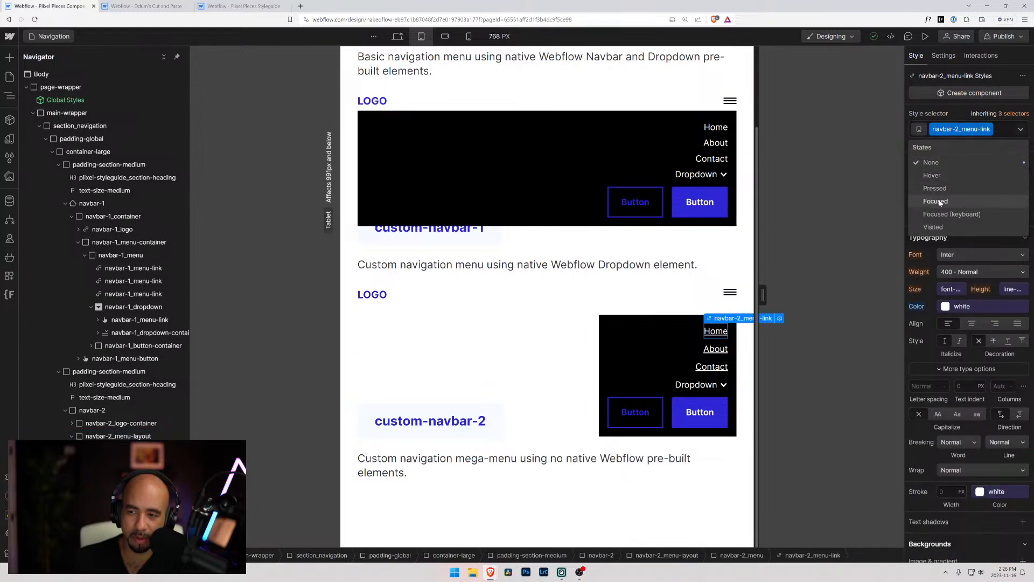
pyautogui.click(1003, 134)
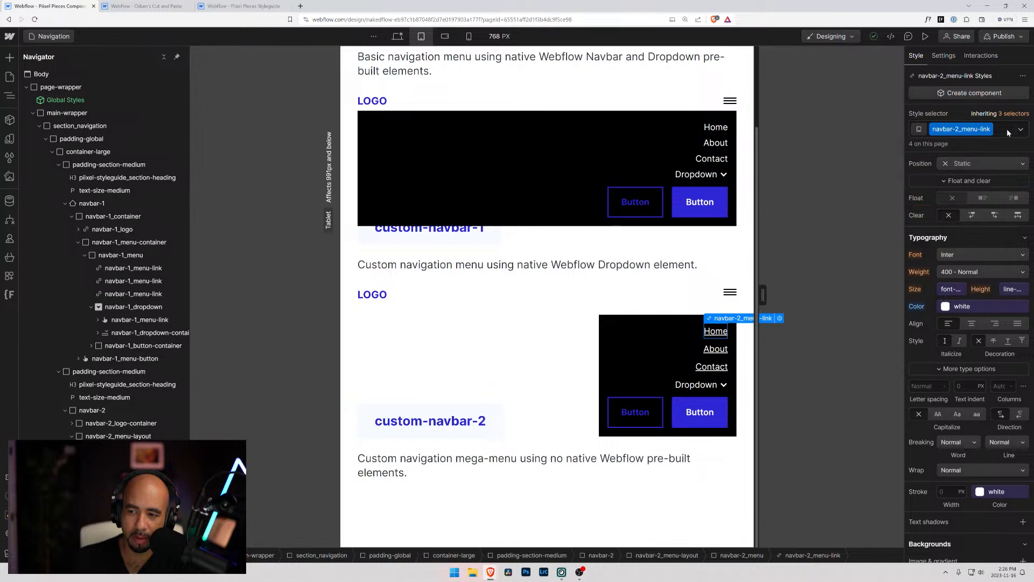
pyautogui.click(1021, 131)
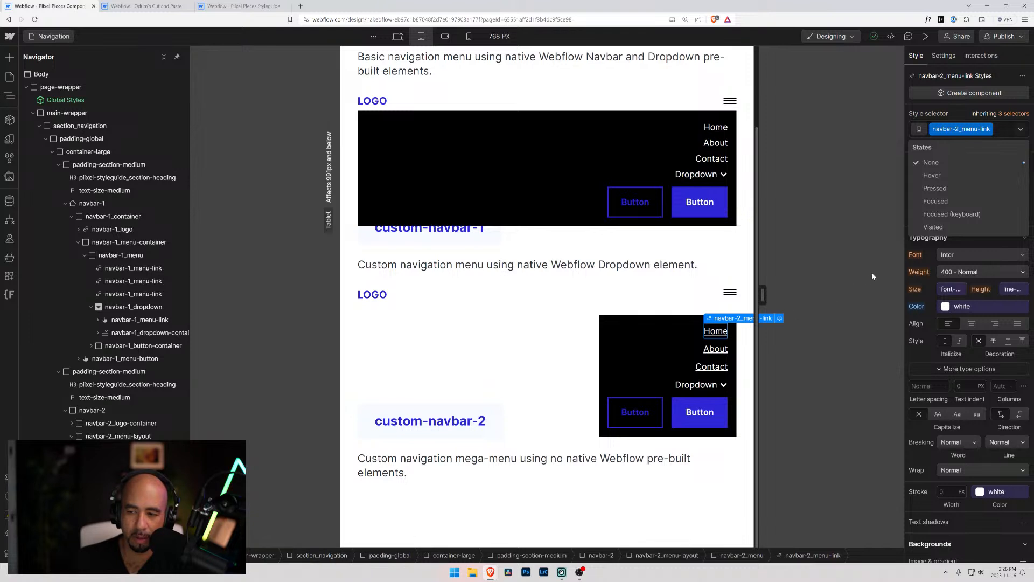
# Link the Home item of the custom-navbar-1 menu to the Navigation page and close its link settings
pyautogui.click(779, 319)
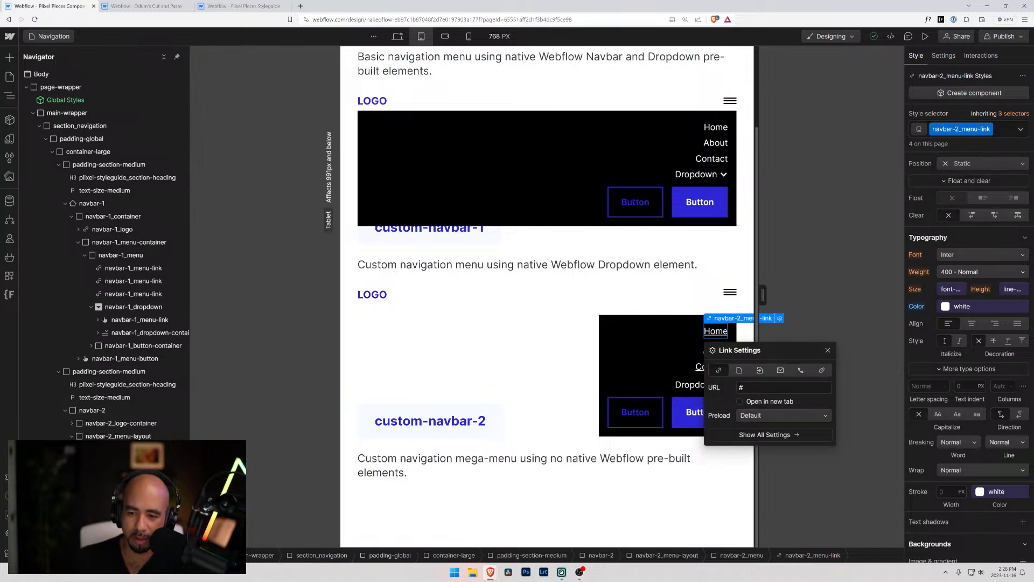
pyautogui.click(739, 370)
pyautogui.click(751, 389)
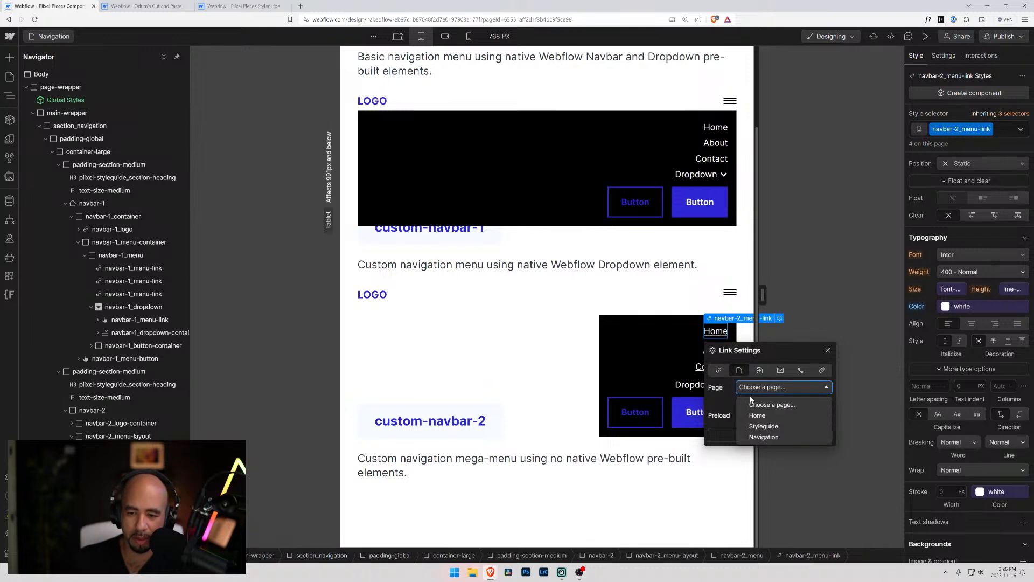
pyautogui.click(764, 437)
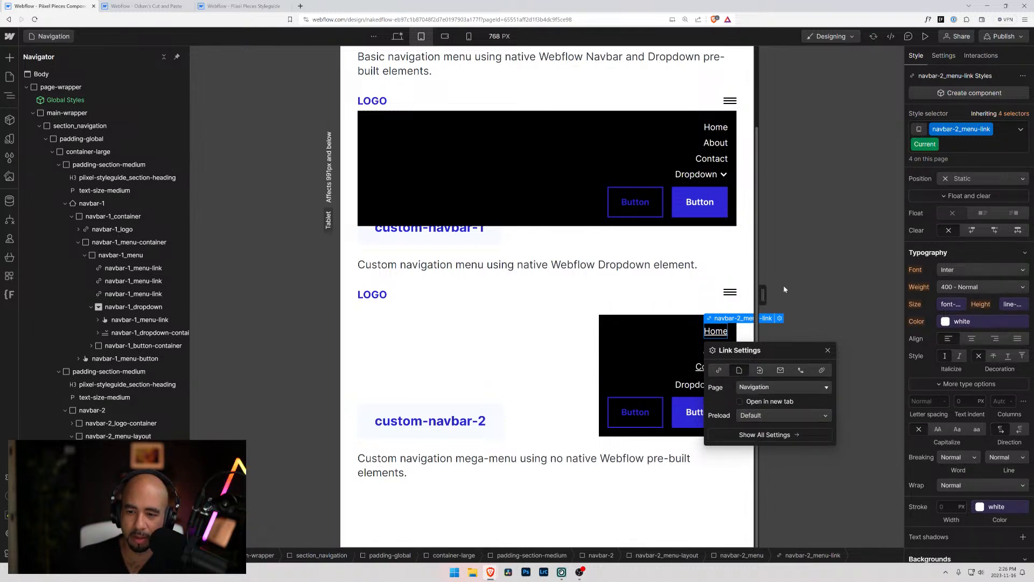
pyautogui.click(970, 144)
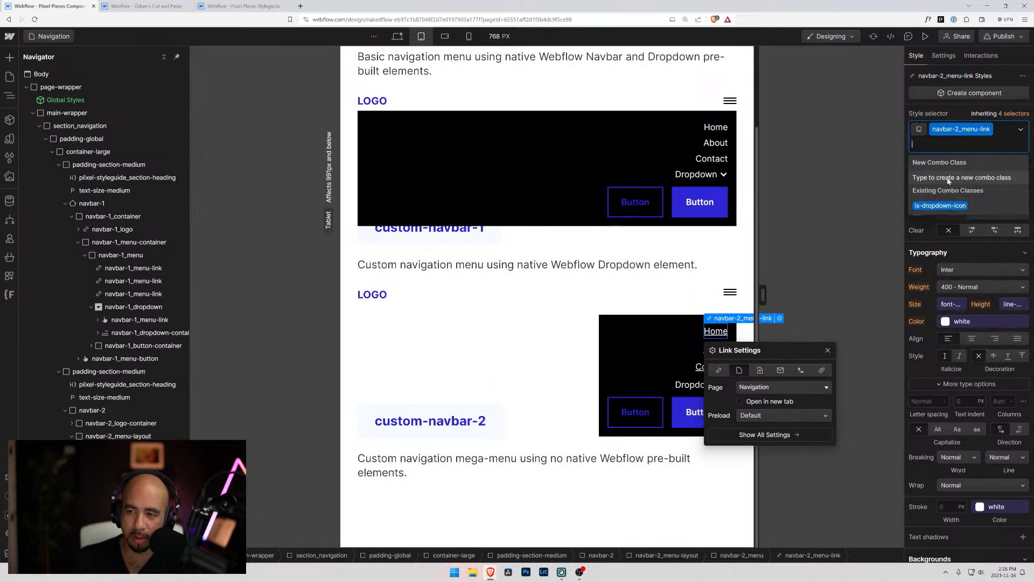
pyautogui.press('Escape')
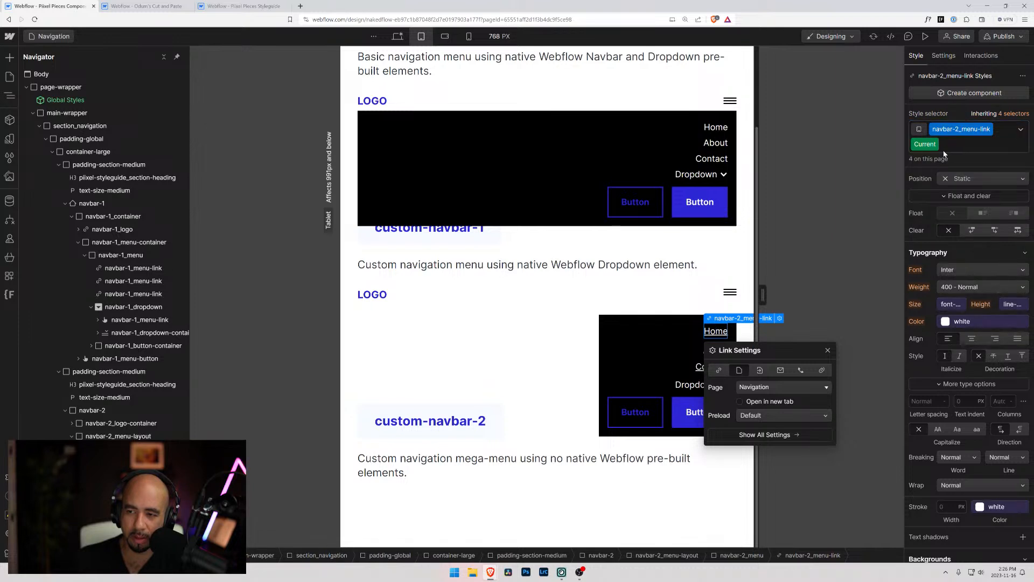
pyautogui.click(827, 351)
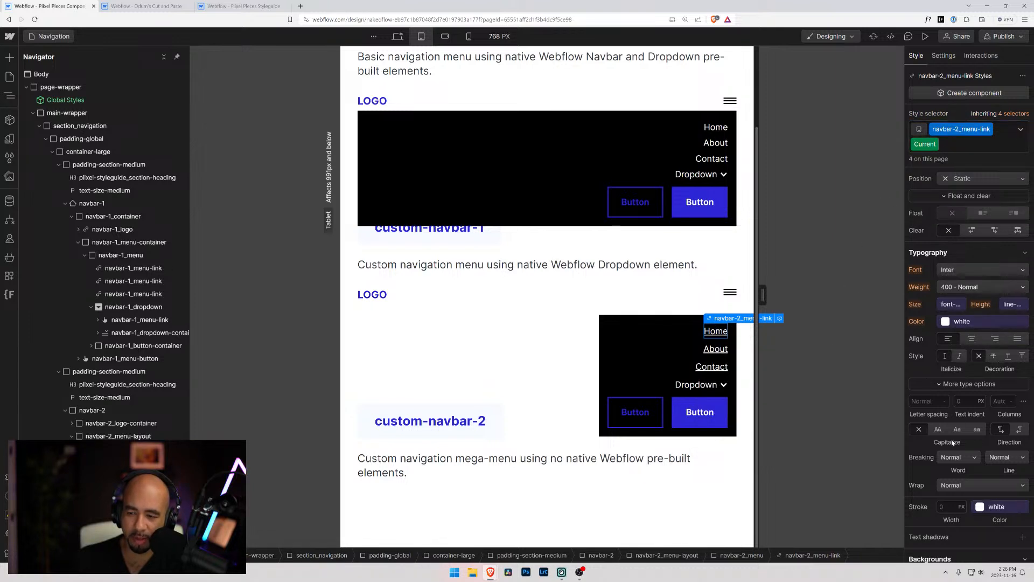
# Set the text color of navbar-2_menu-link in its Current state to the secondary variable
pyautogui.click(946, 322)
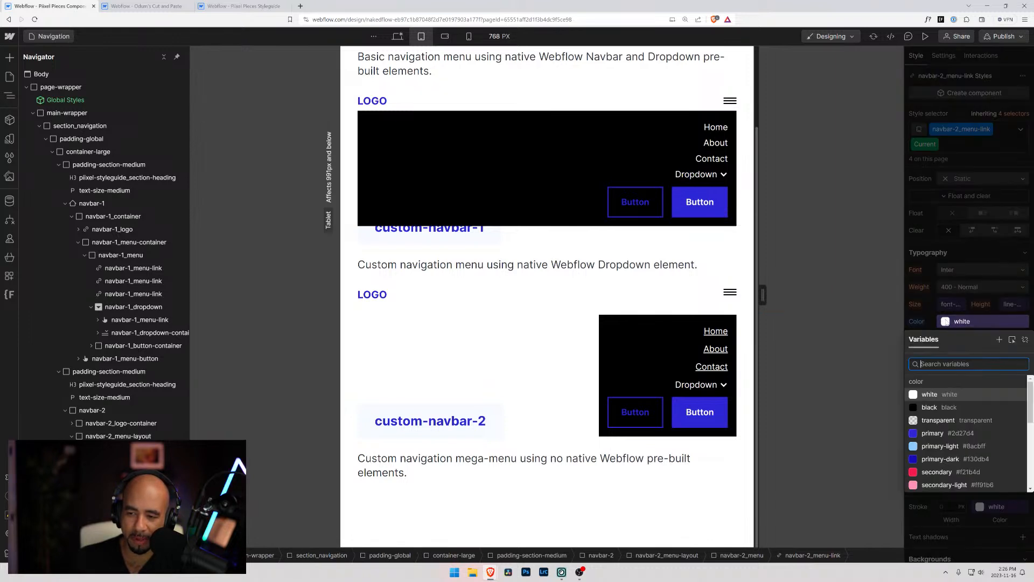
pyautogui.click(941, 459)
pyautogui.click(937, 472)
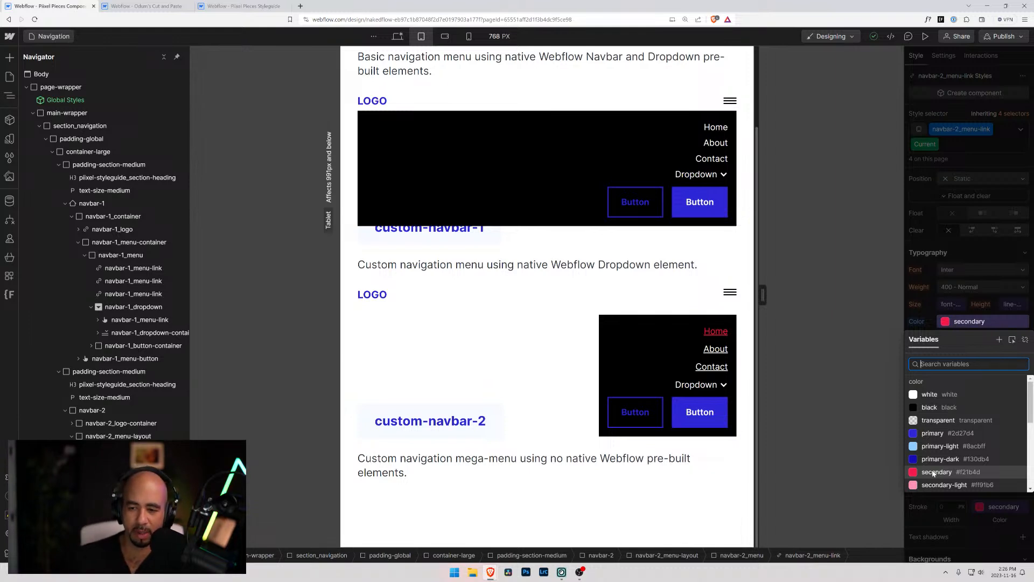
pyautogui.click(934, 473)
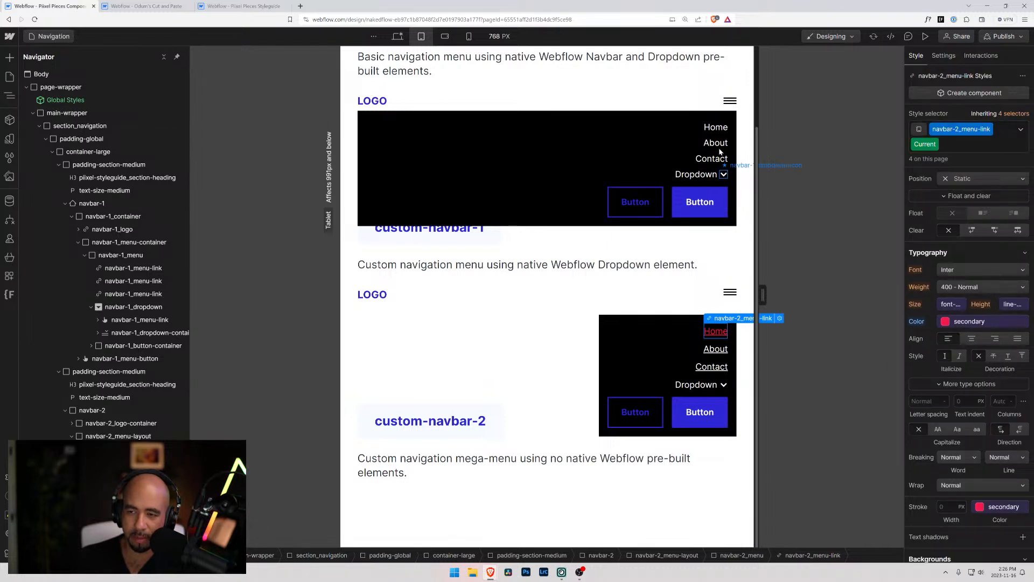
# Link the Home item of the basic navbar-1 menu to the Navigation page
pyautogui.click(714, 129)
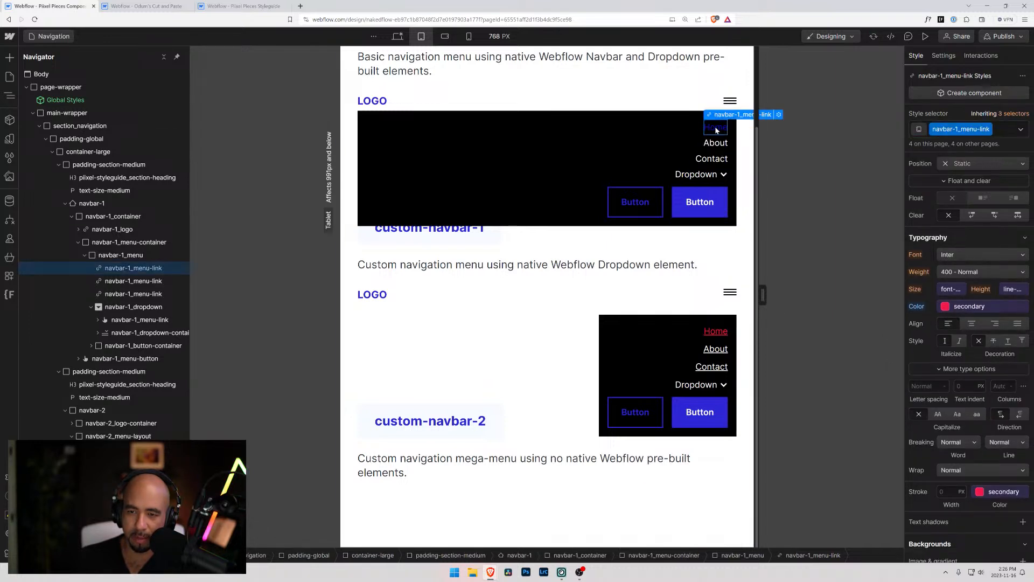
pyautogui.click(779, 114)
pyautogui.click(740, 167)
pyautogui.click(754, 183)
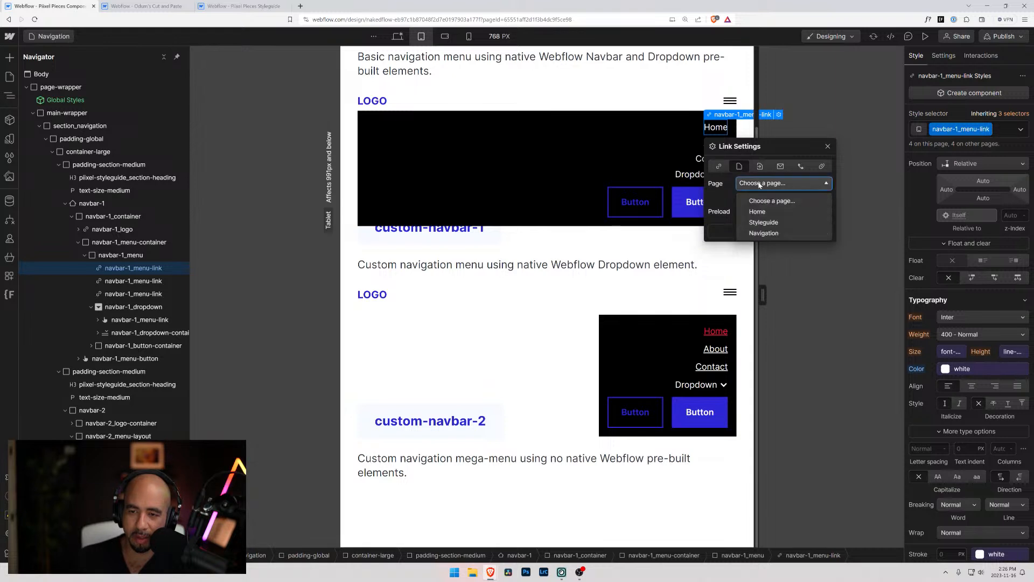
pyautogui.click(762, 233)
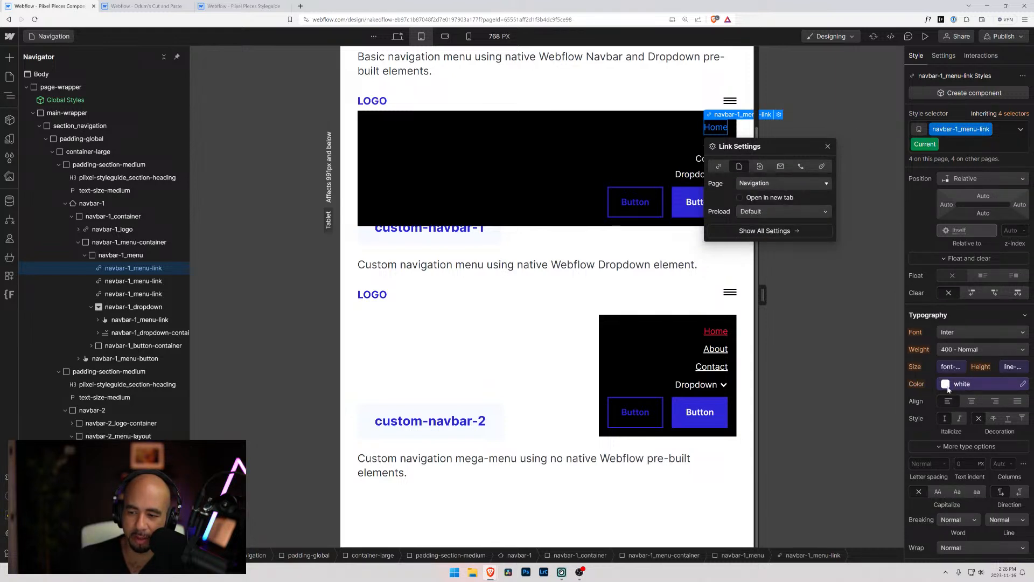
# Set the tablet text color of navbar-1_menu-link in its Current state to the secondary variable and recheck the Home link's settings
pyautogui.click(970, 384)
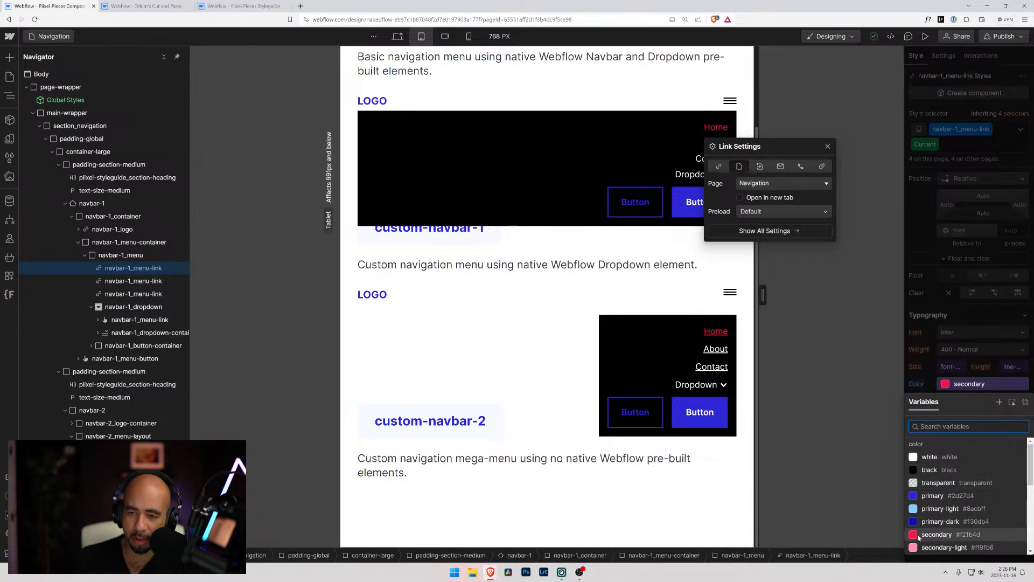
pyautogui.click(938, 534)
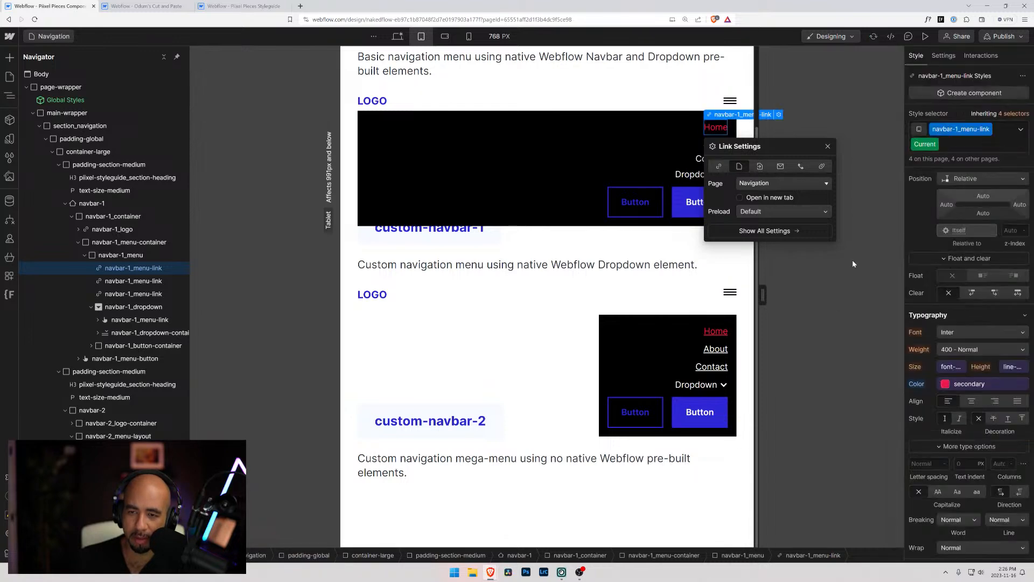
pyautogui.click(666, 247)
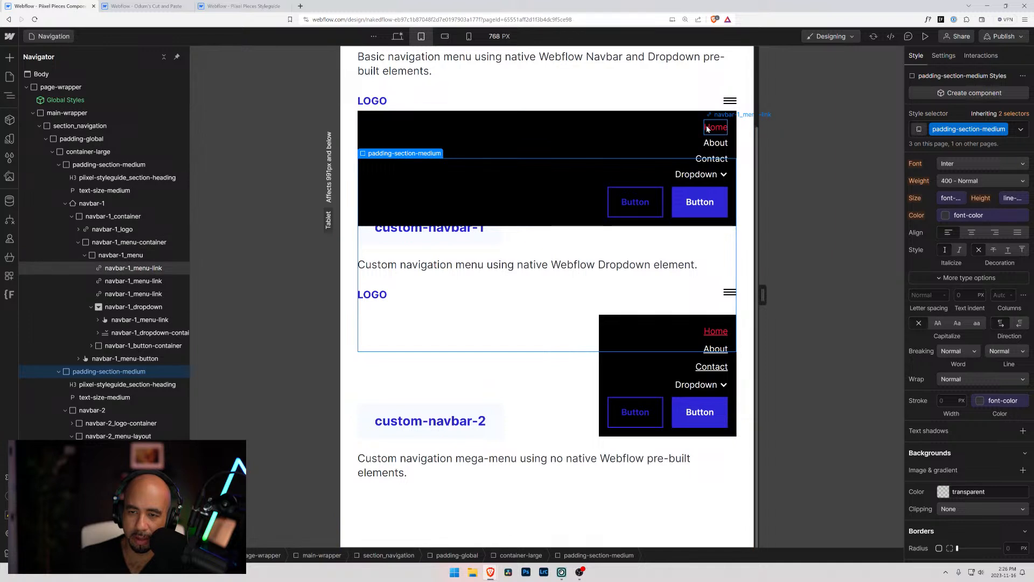
pyautogui.click(707, 128)
pyautogui.click(778, 115)
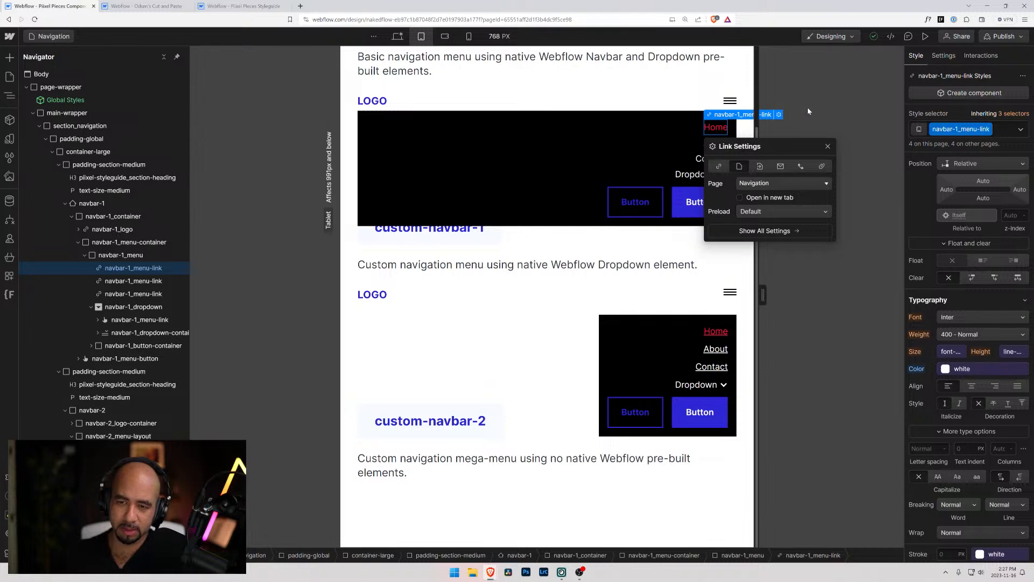
pyautogui.click(668, 82)
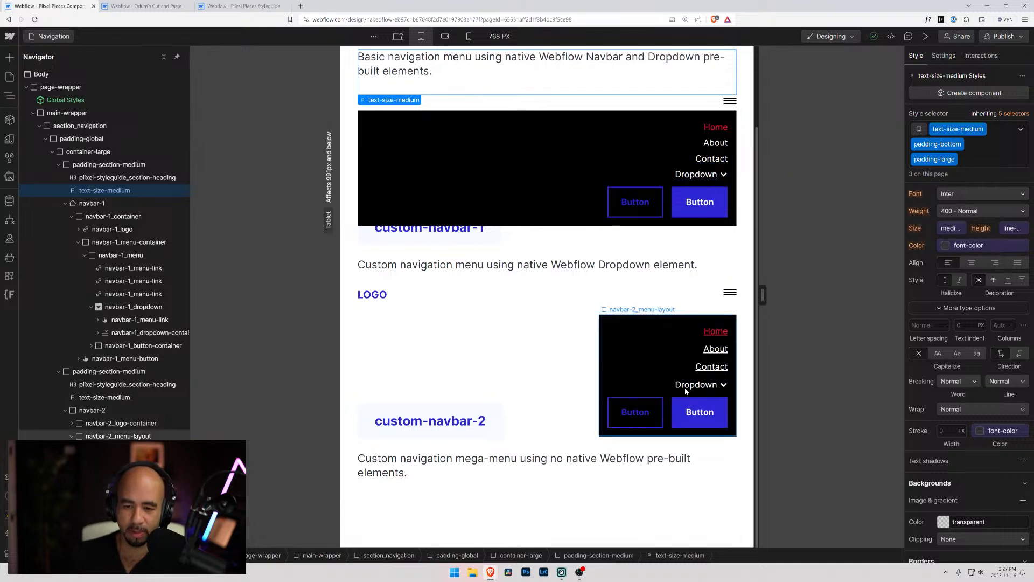
# At the desktop breakpoint, set the Hover text color of navbar-2_dropdown in custom-navbar-1 to the primary variable
pyautogui.click(397, 36)
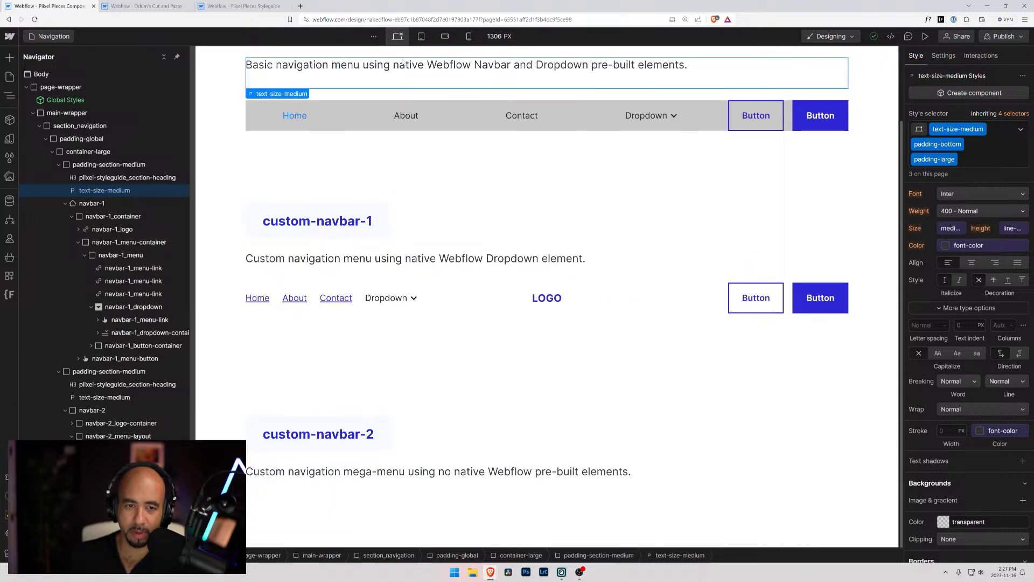
pyautogui.click(393, 299)
pyautogui.scroll(-1, 157, 409)
pyautogui.click(133, 439)
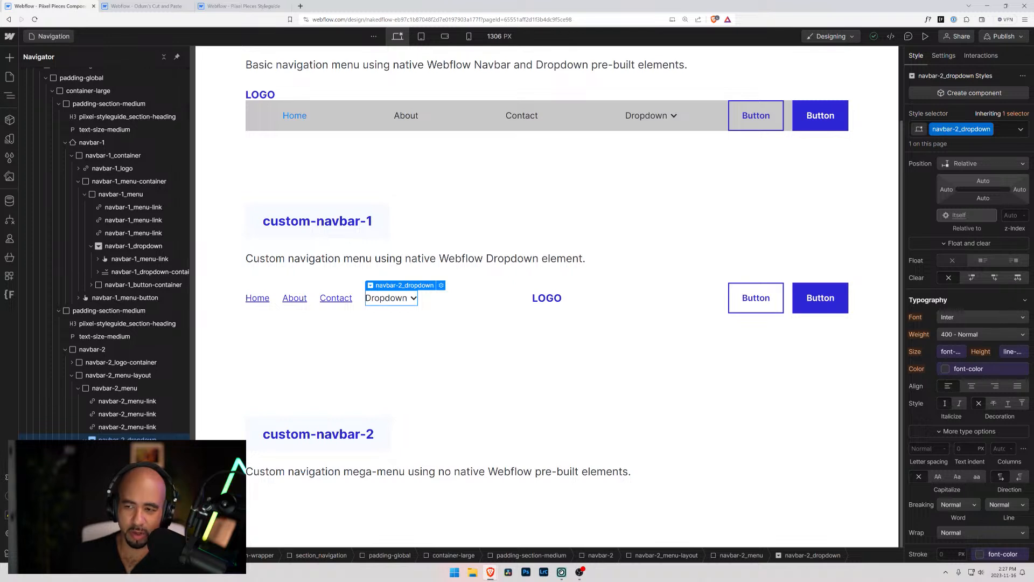
pyautogui.click(1021, 129)
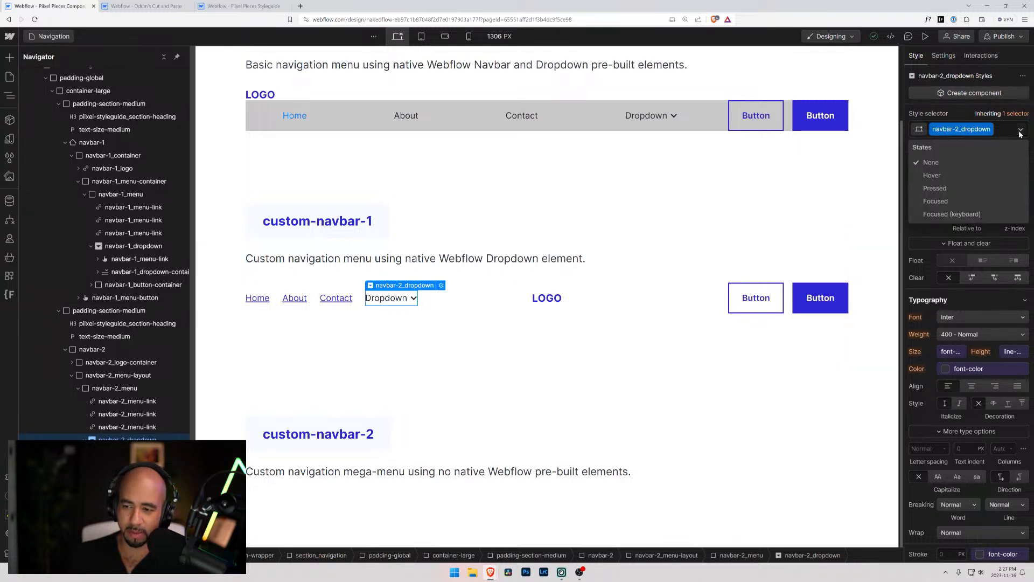
pyautogui.click(930, 176)
pyautogui.click(949, 384)
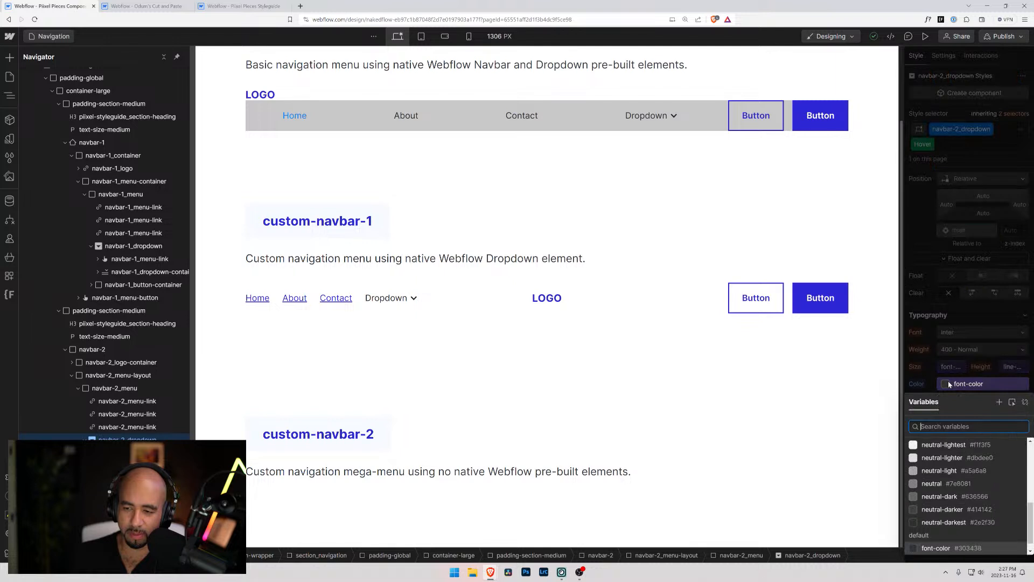
pyautogui.scroll(-1, 962, 496)
pyautogui.click(962, 496)
pyautogui.click(963, 496)
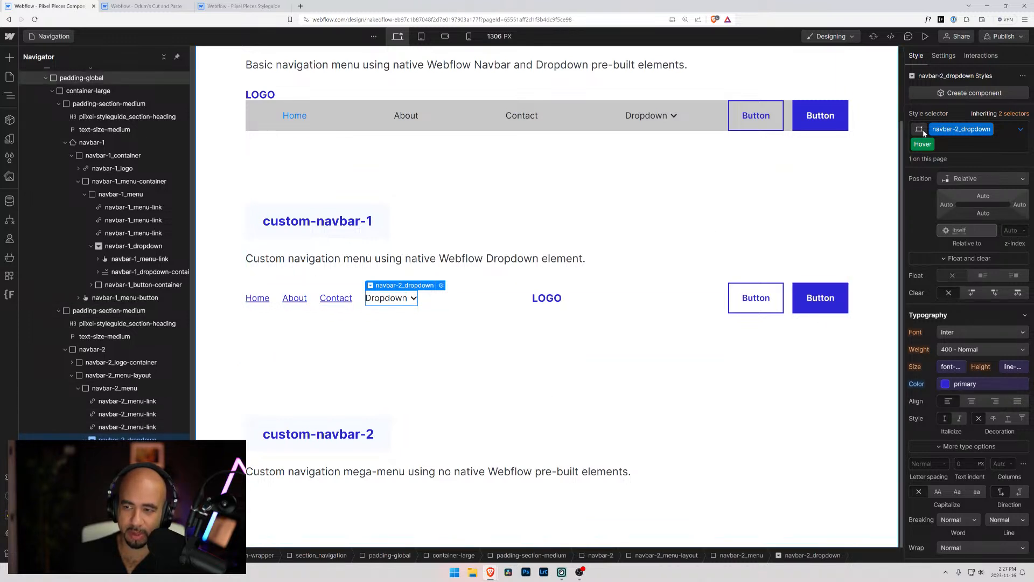
# Return navbar-2_dropdown to its None state and preview the page to check the dropdown's hover color
pyautogui.click(1021, 129)
pyautogui.click(931, 177)
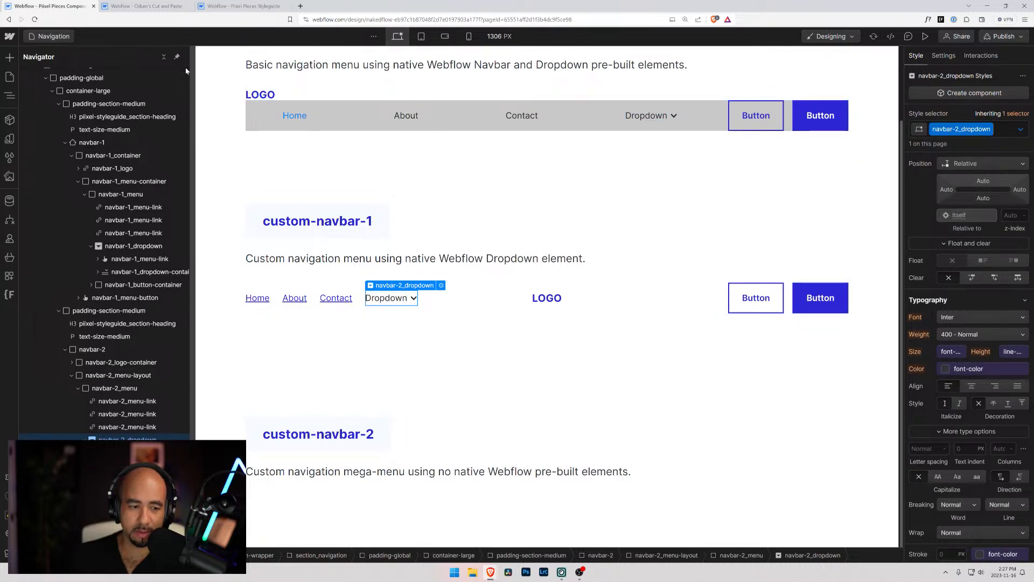
pyautogui.click(925, 36)
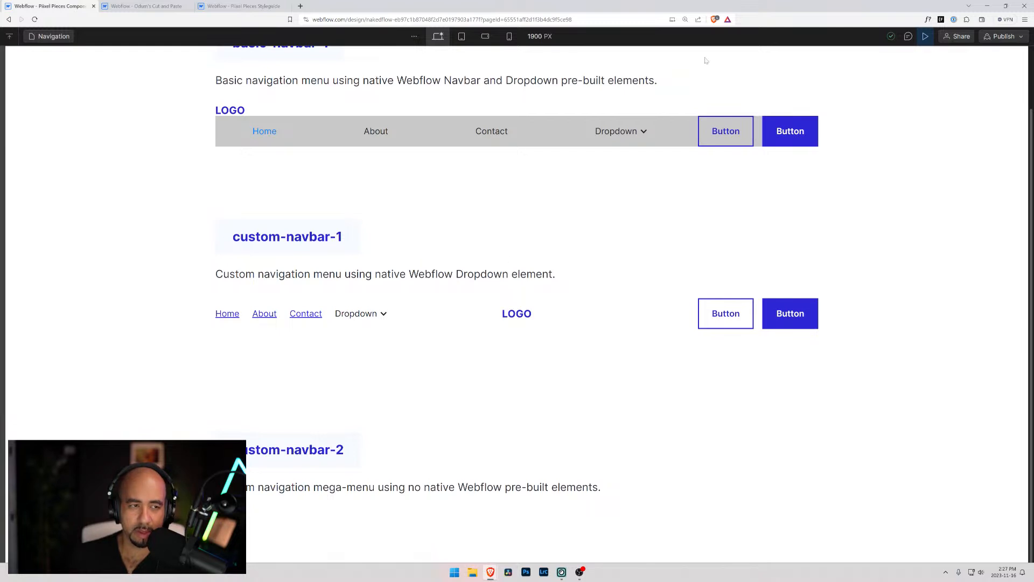
pyautogui.click(927, 36)
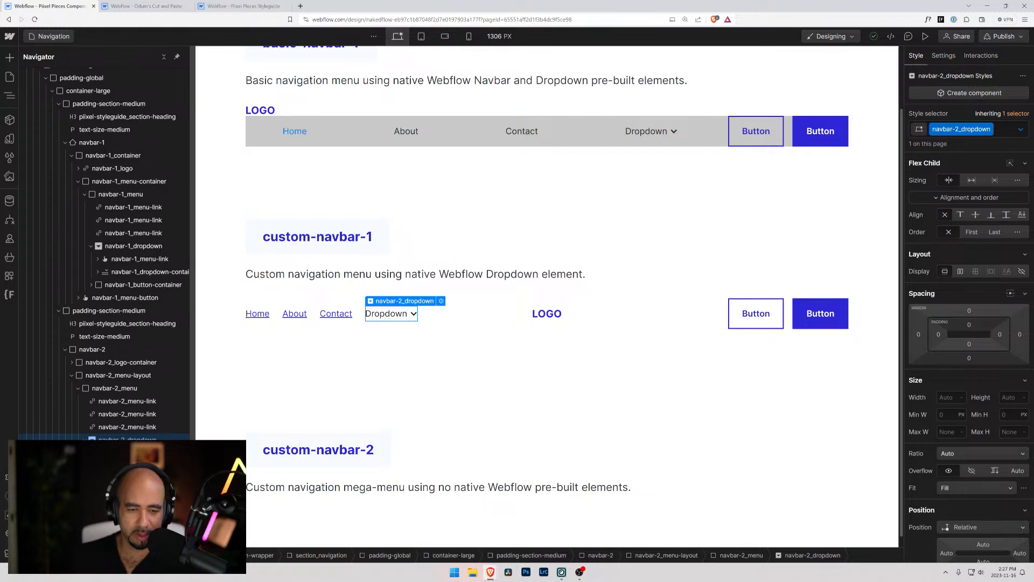
# Set the Hover text color of the custom-navbar-1 dropdown toggle, navbar-2_menu-link with is-dropdown-icon, to the primary variable
pyautogui.click(133, 452)
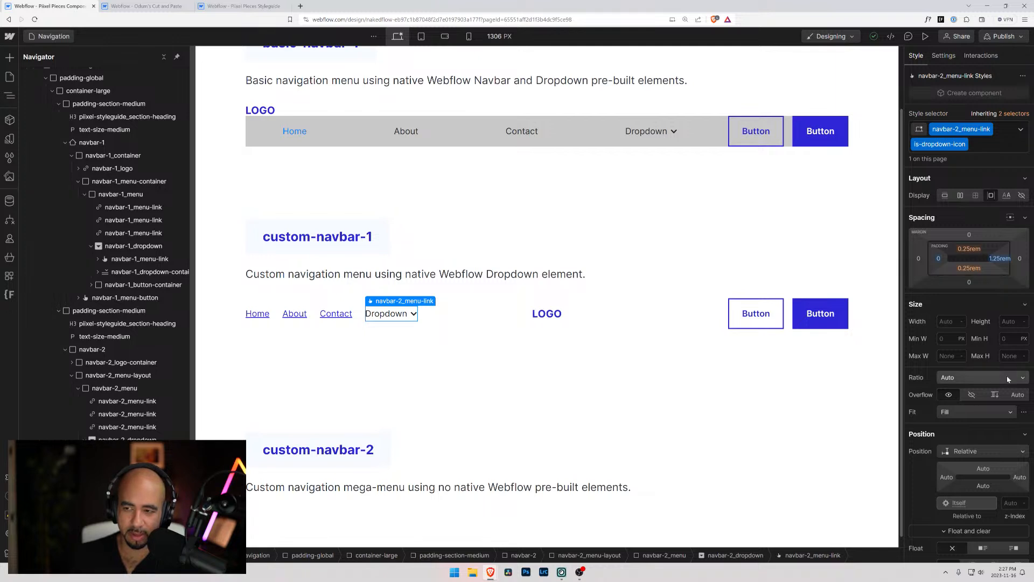
pyautogui.scroll(-4, 1022, 376)
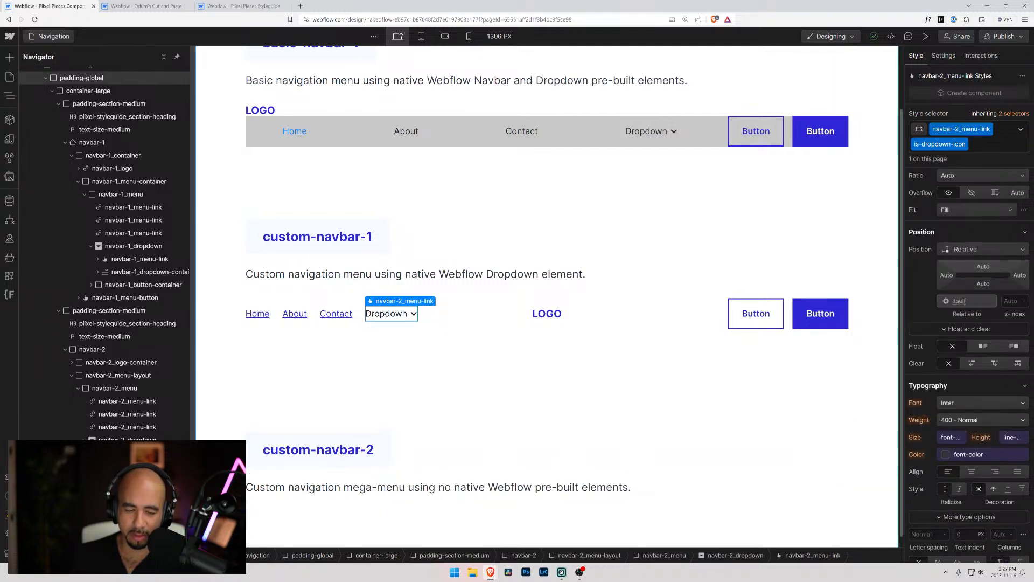
pyautogui.click(394, 314)
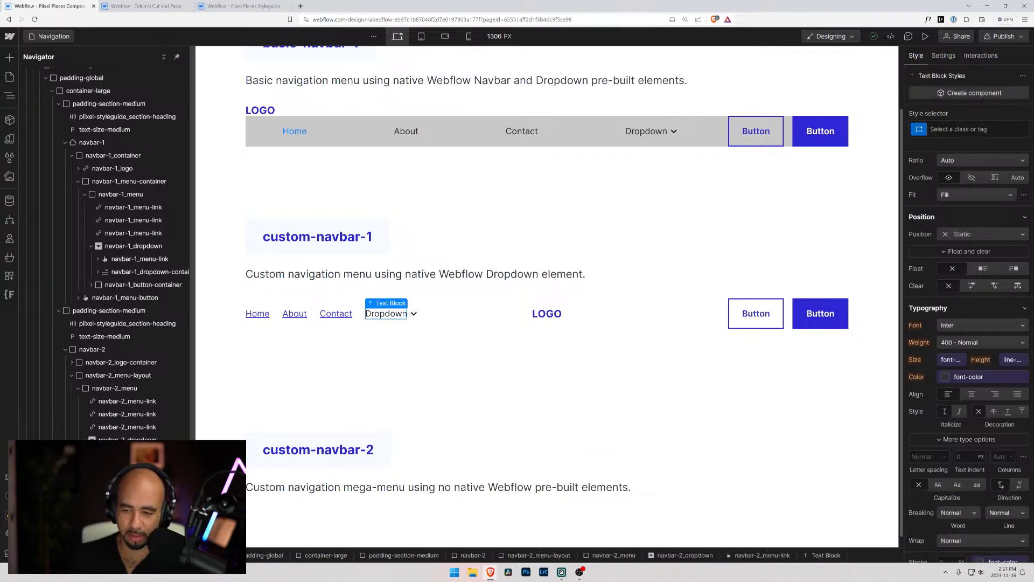
pyautogui.click(414, 314)
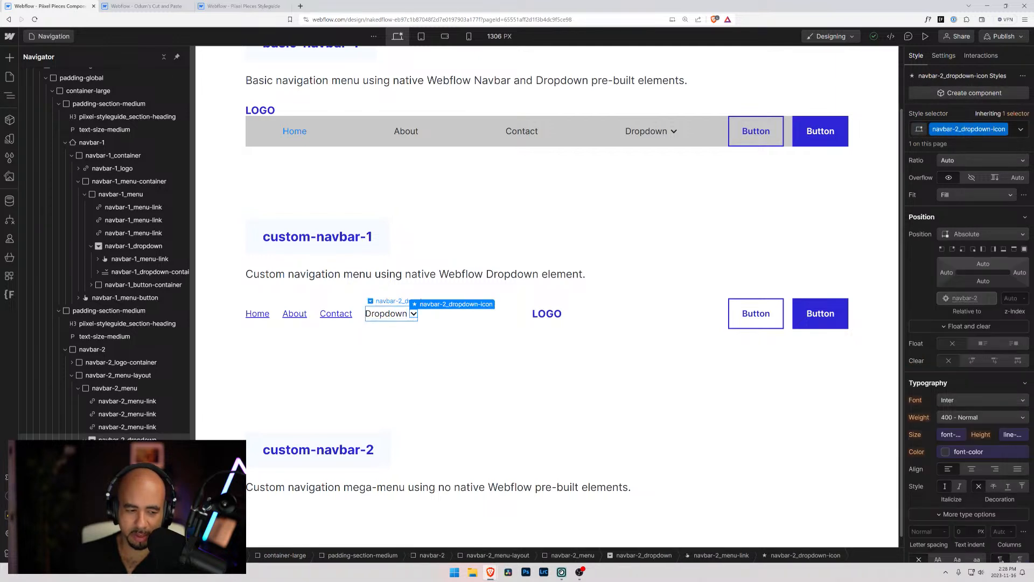
pyautogui.click(409, 315)
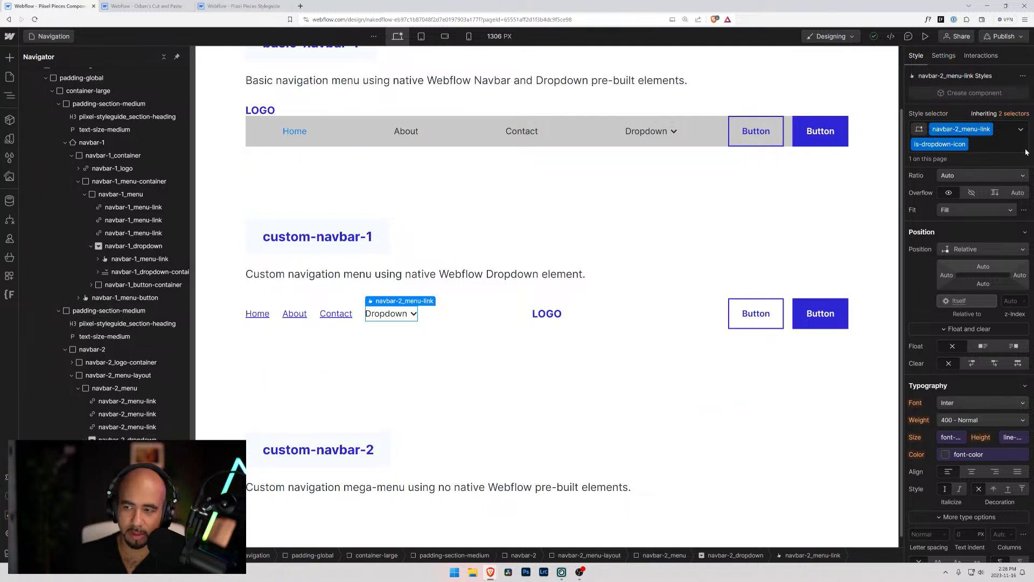
pyautogui.click(1021, 130)
pyautogui.click(933, 190)
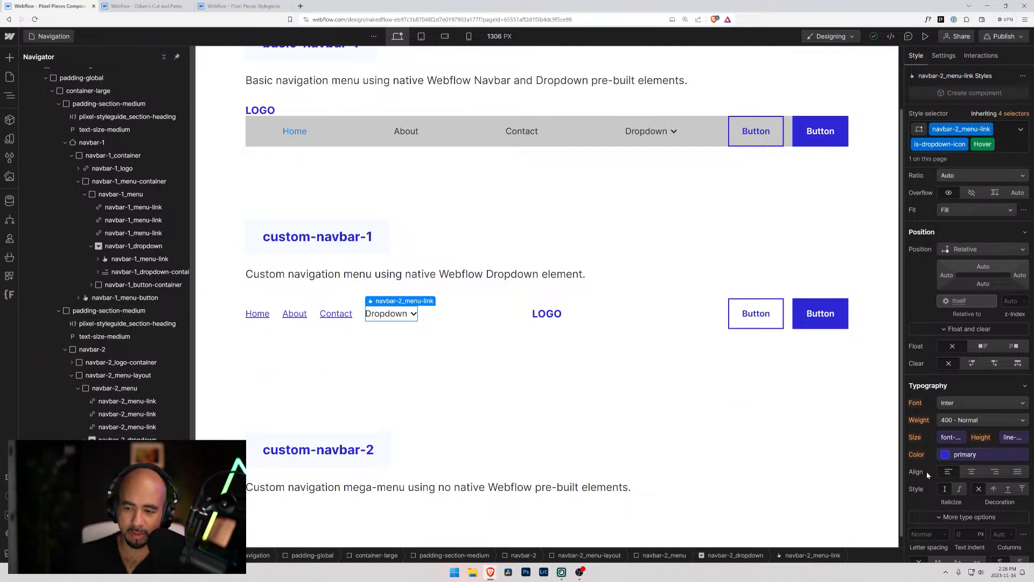
pyautogui.click(947, 455)
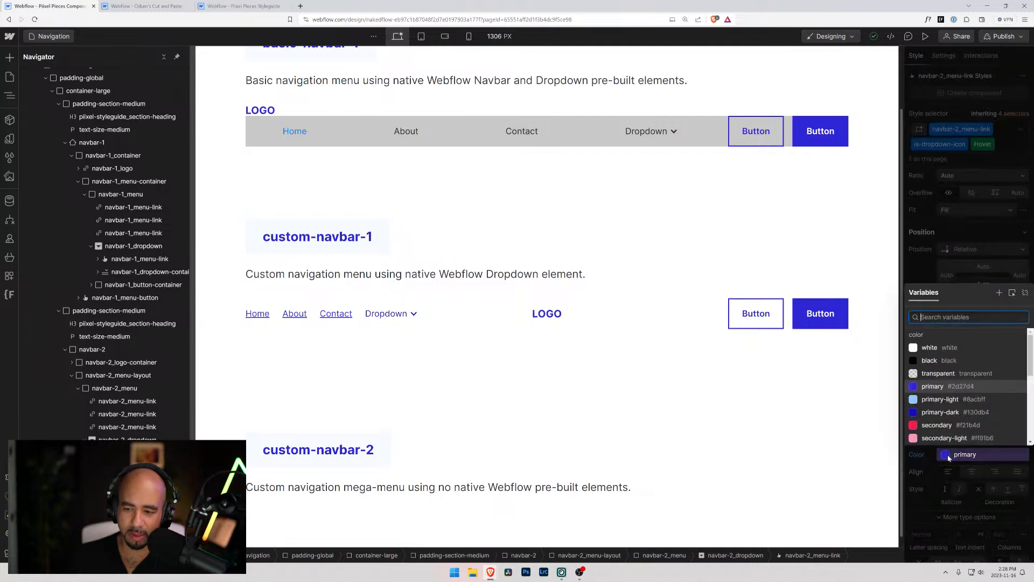
pyautogui.click(927, 389)
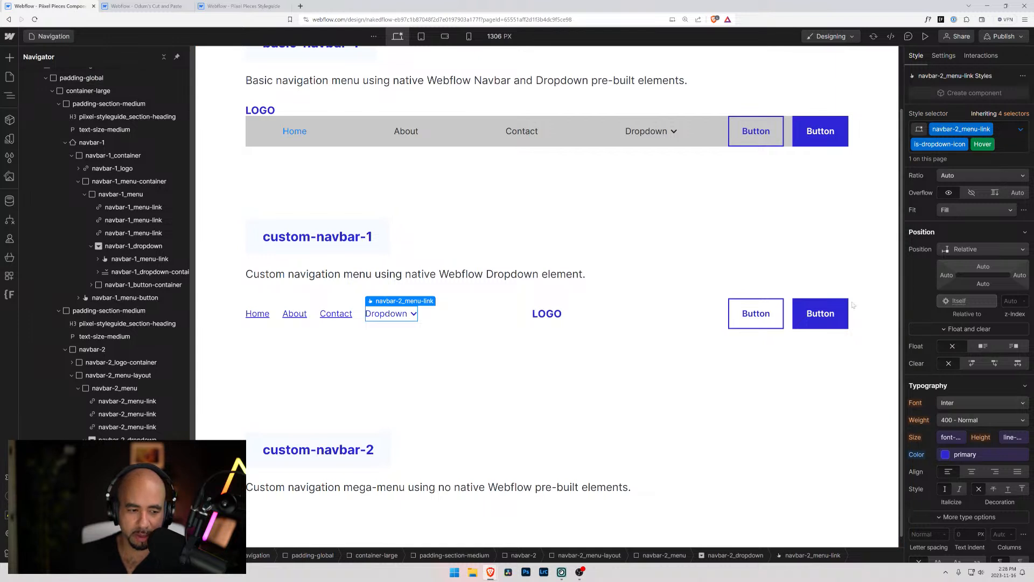
# Check the Hover state styles of navbar-2_dropdown and preview the page to test the dropdown toggle's hover color
pyautogui.click(161, 439)
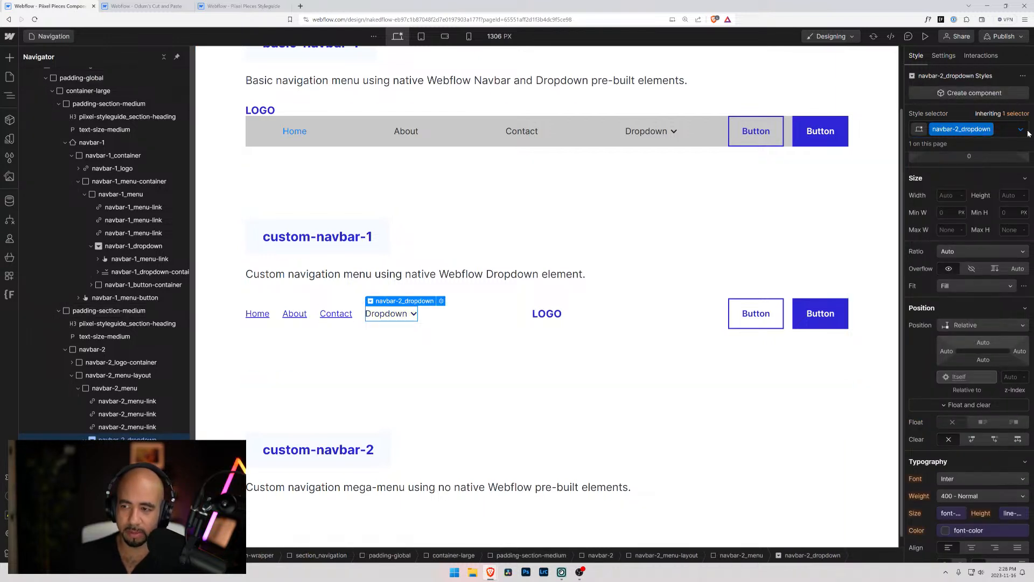
pyautogui.click(1021, 129)
pyautogui.click(916, 173)
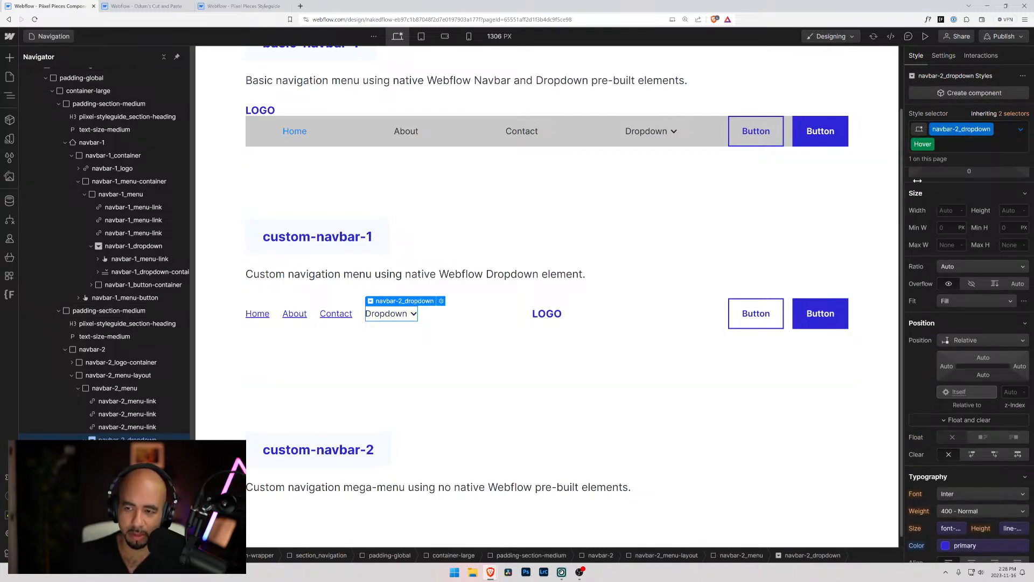
pyautogui.click(700, 478)
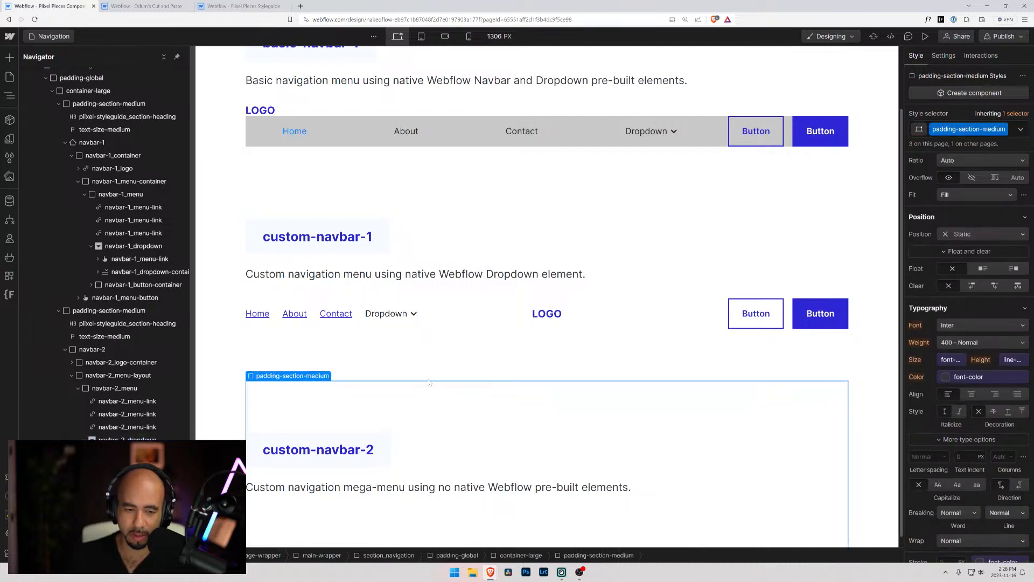
pyautogui.click(926, 36)
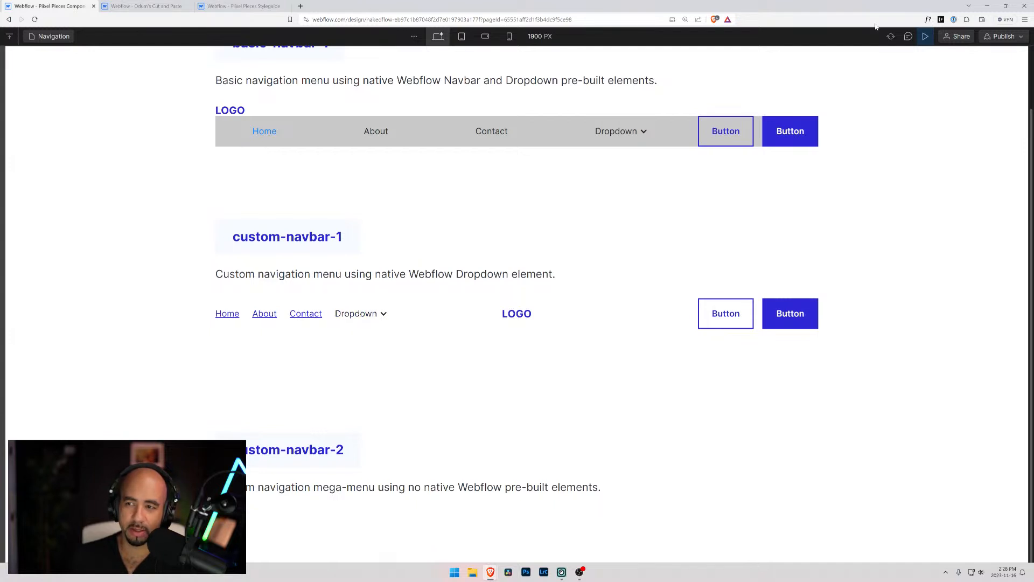
pyautogui.click(926, 36)
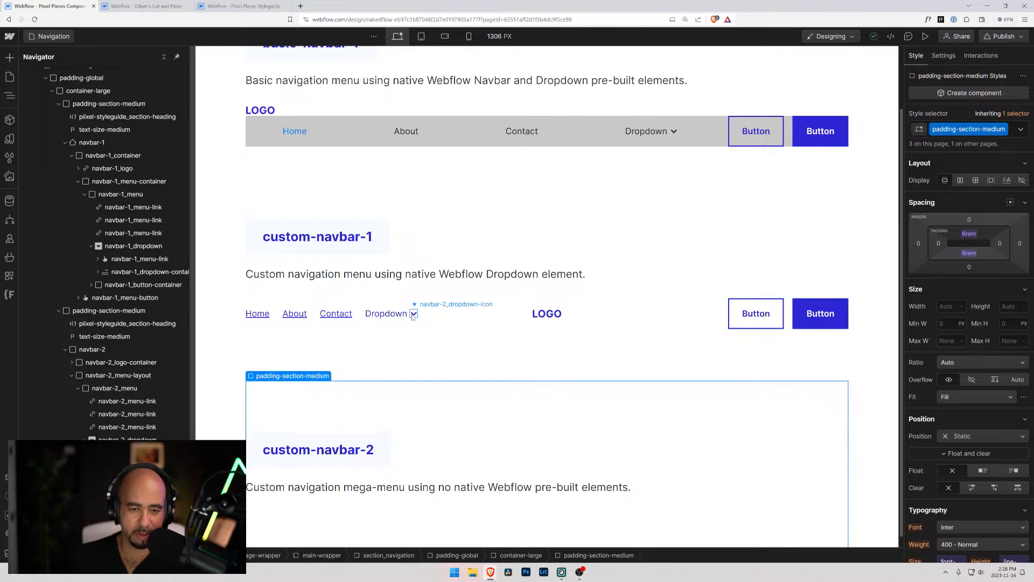
# Set the default text color of the custom-navbar-1 dropdown toggle, navbar-2_menu-link with is-dropdown-icon, to the primary variable
pyautogui.click(386, 314)
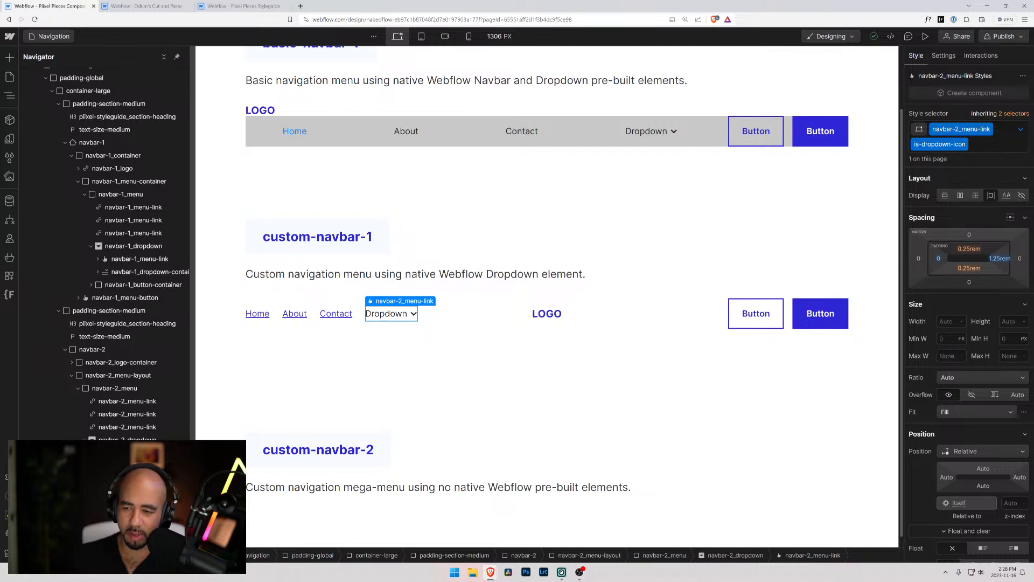
pyautogui.scroll(-5, 948, 431)
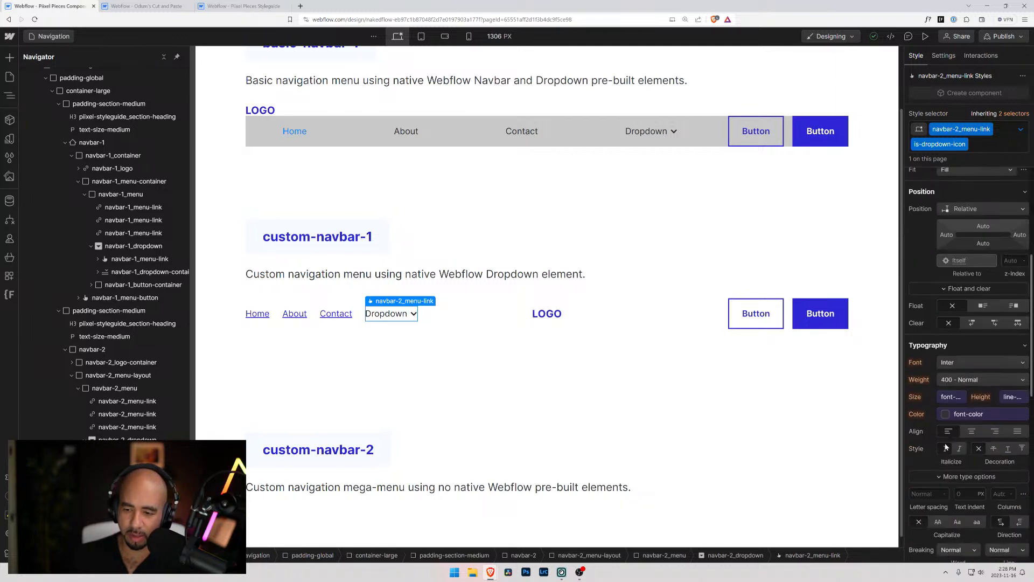
pyautogui.click(946, 416)
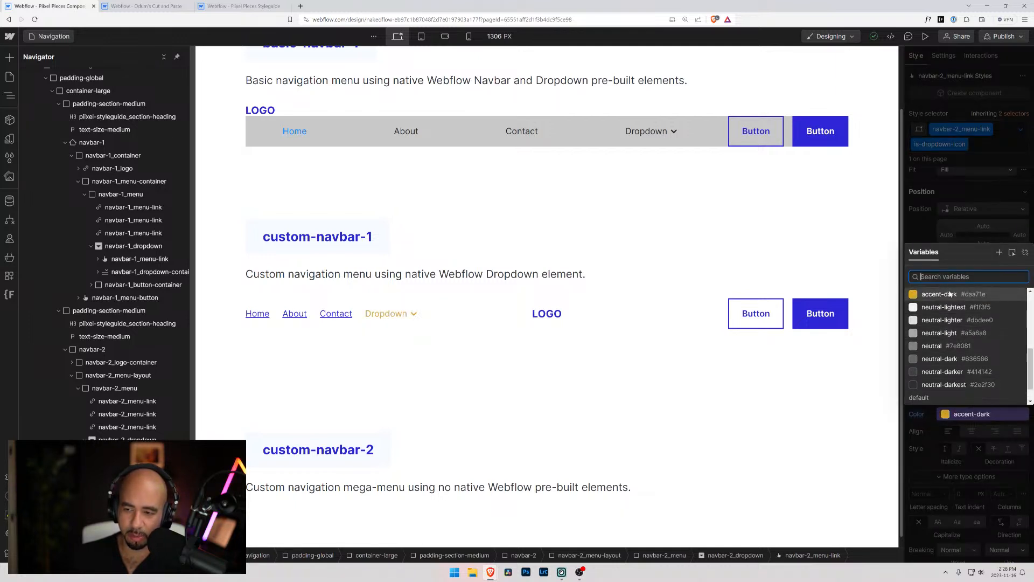
pyautogui.write('primar')
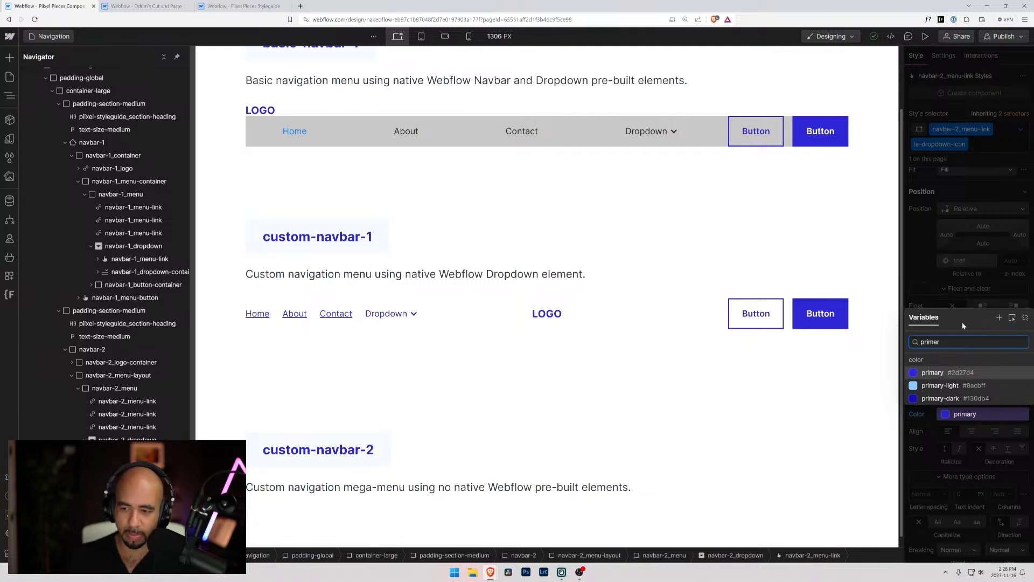
pyautogui.click(944, 373)
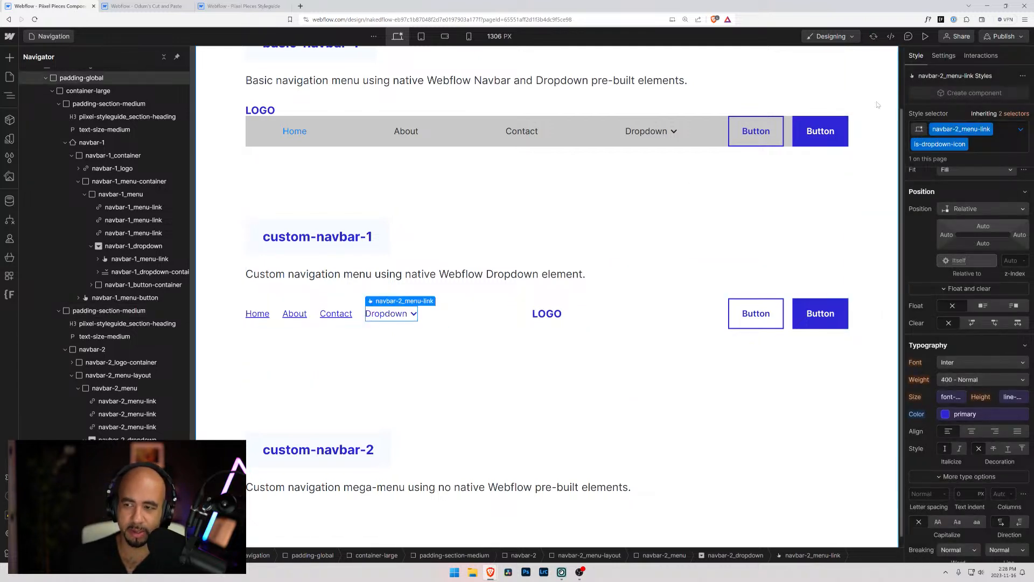
# Change the dropdown toggle's Hover text color to the primary-dark variable and deselect the toggle
pyautogui.click(1021, 130)
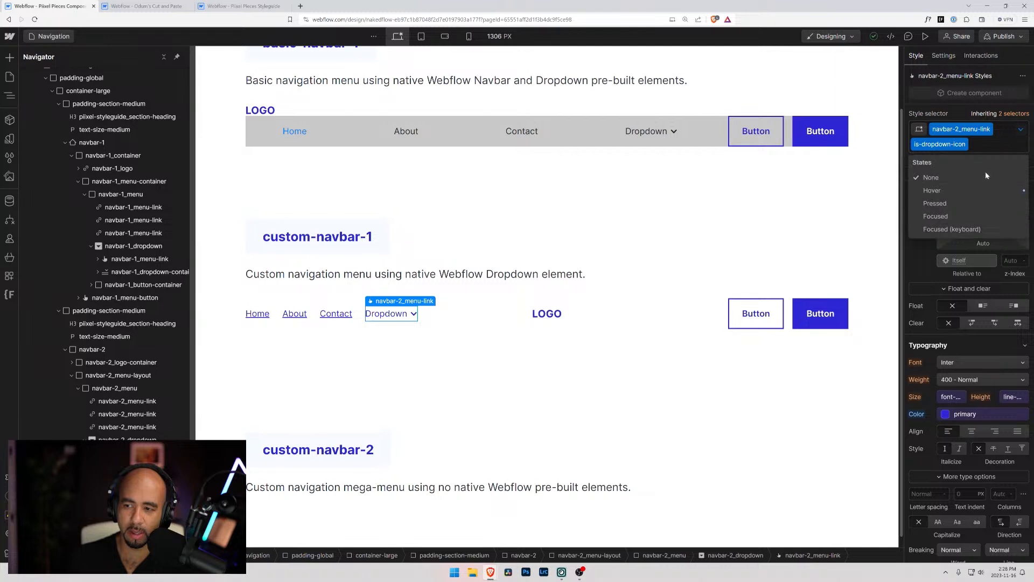
pyautogui.click(964, 193)
pyautogui.click(957, 413)
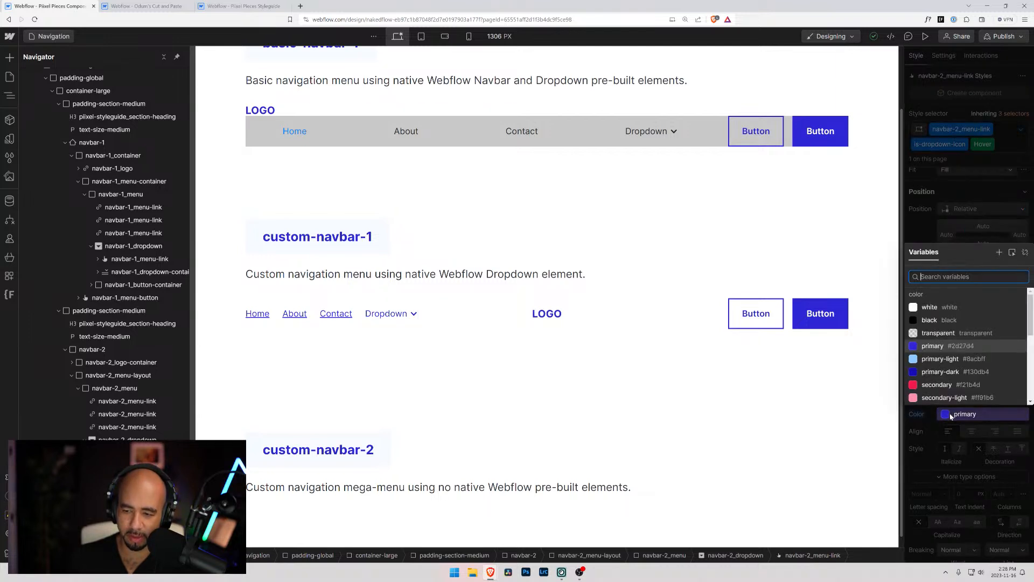
pyautogui.click(965, 372)
pyautogui.click(397, 378)
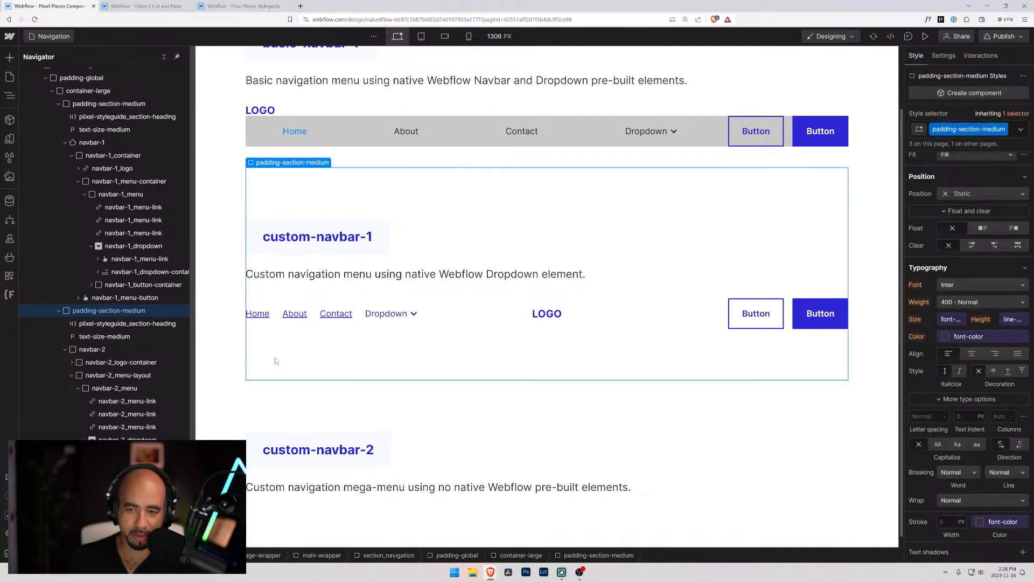
# Open the base navbar-1_menu-link class for editing from the style inheritance of the basic navbar's Dropdown toggle
pyautogui.click(674, 137)
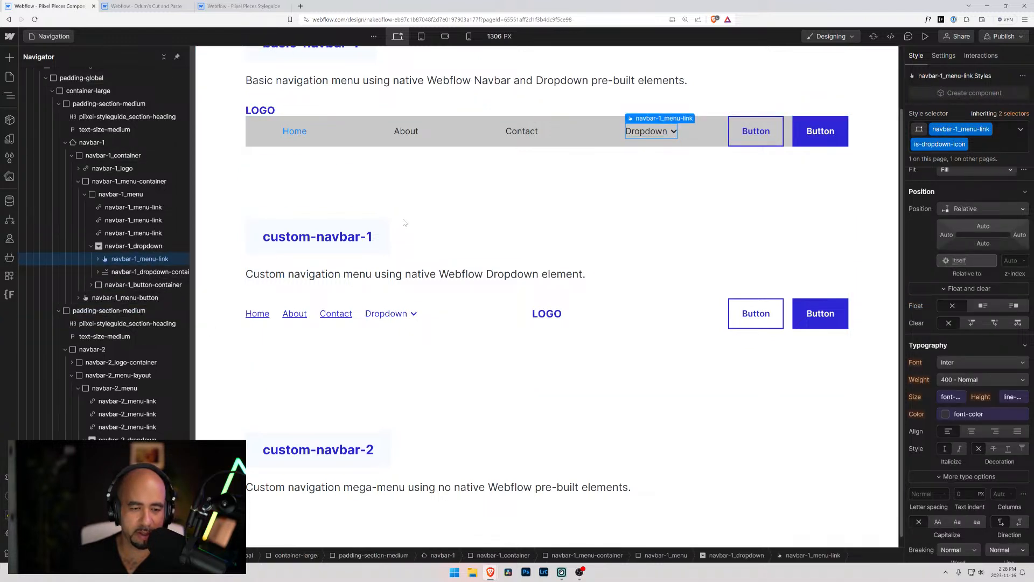
pyautogui.click(1021, 130)
pyautogui.click(1021, 130)
pyautogui.click(1021, 130)
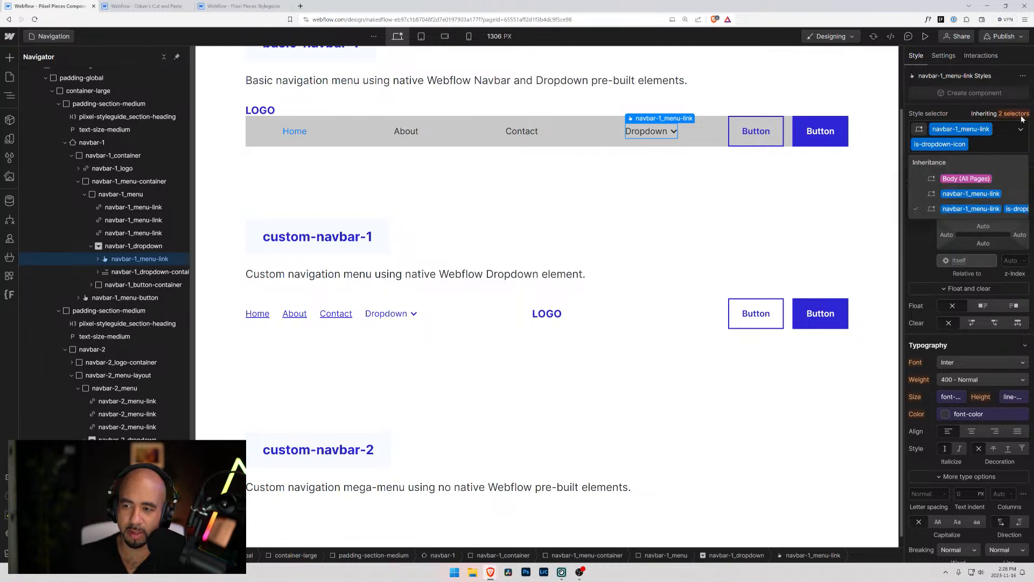
pyautogui.click(968, 193)
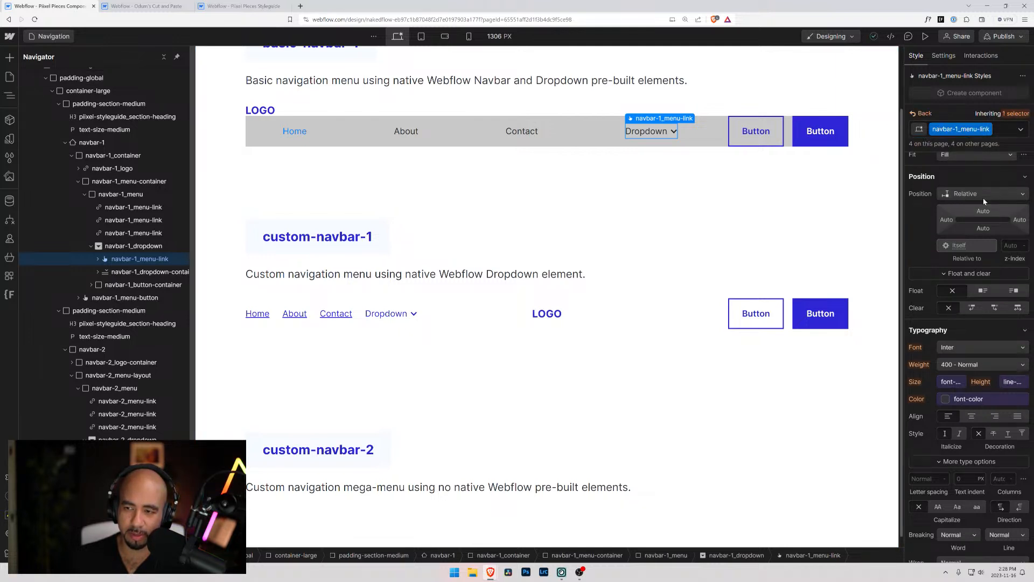
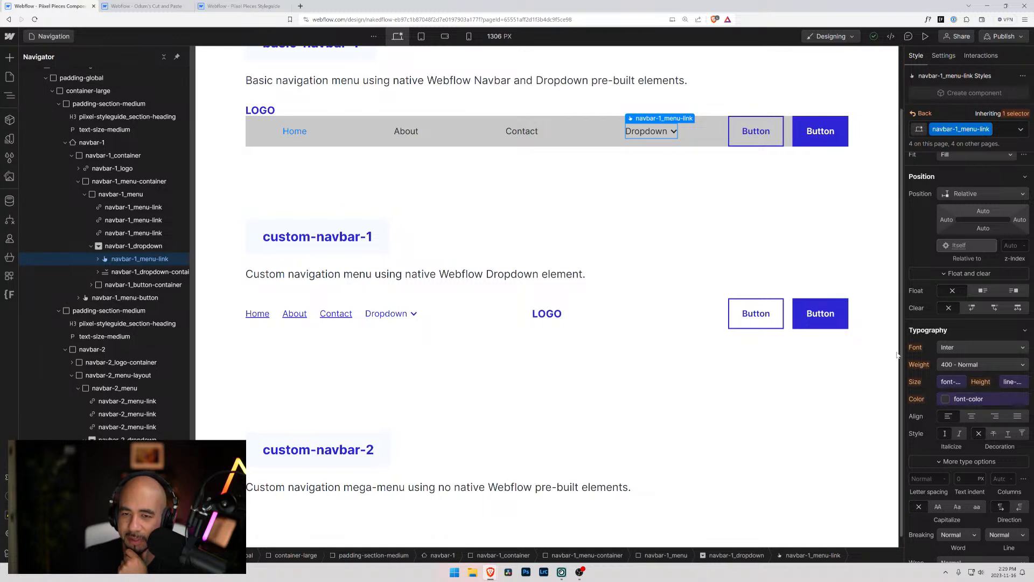
# Try setting the basic navbar's Contact link class, navbar-1_menu-link, to the primary text color variable
pyautogui.click(518, 133)
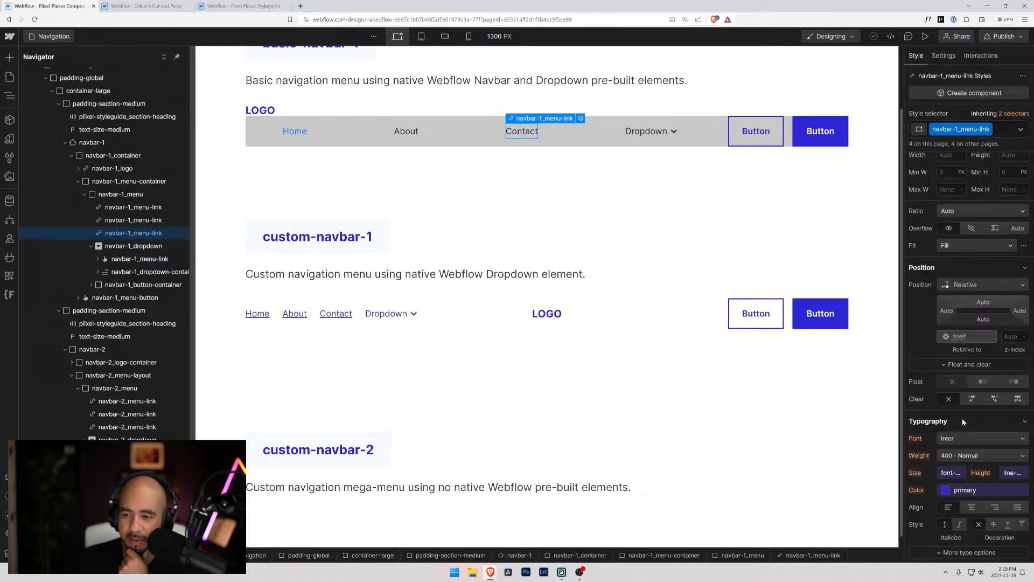
pyautogui.click(962, 490)
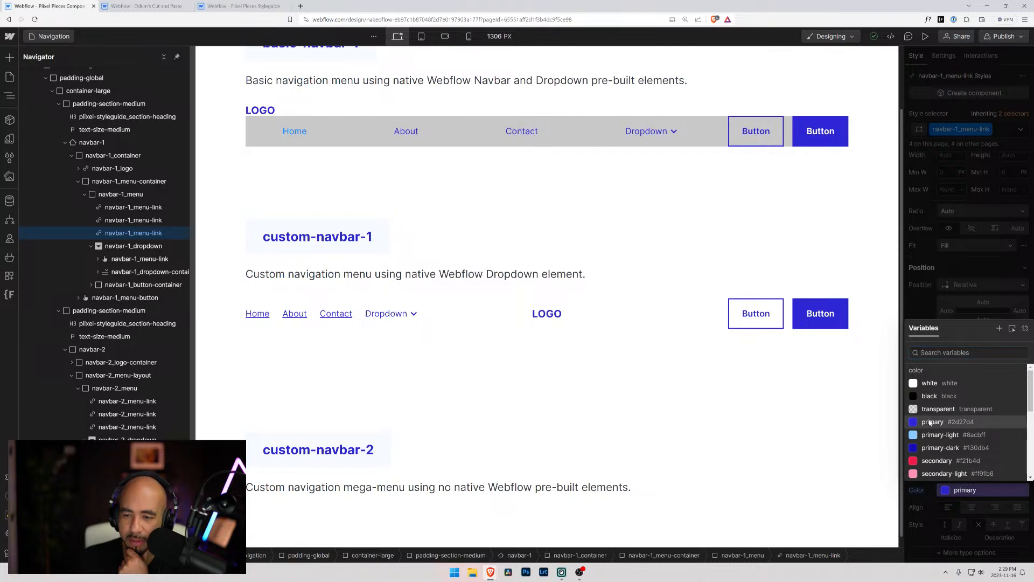
pyautogui.click(931, 423)
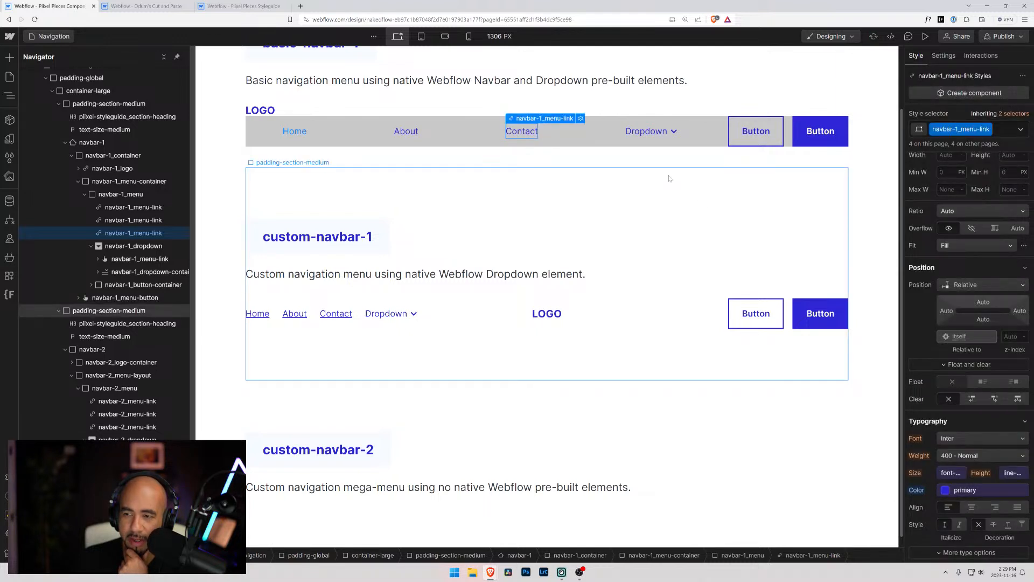
# Try setting custom-navbar-1's Contact link class, navbar-2_menu-link, to the primary text color variable
pyautogui.click(335, 317)
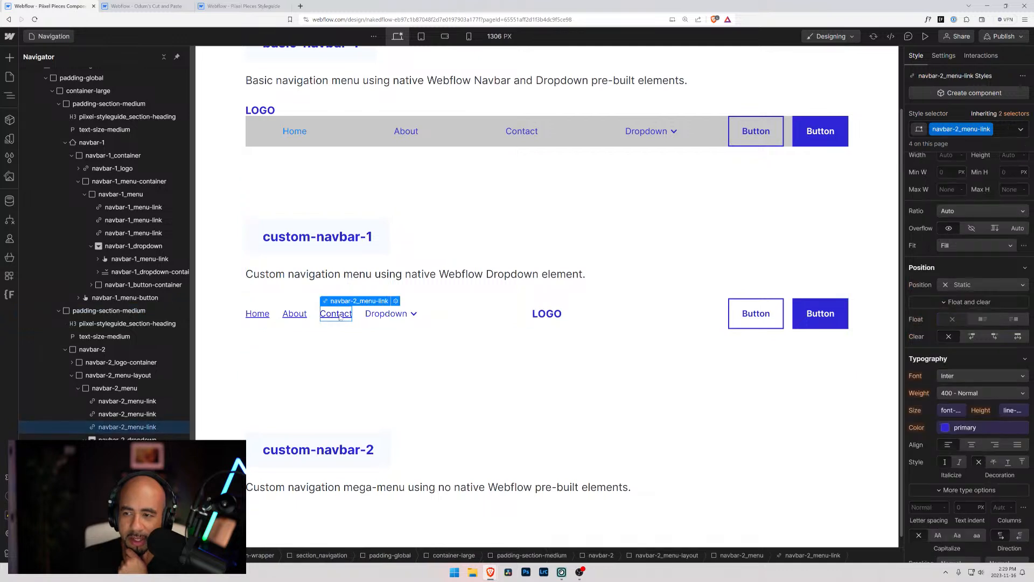
pyautogui.click(945, 429)
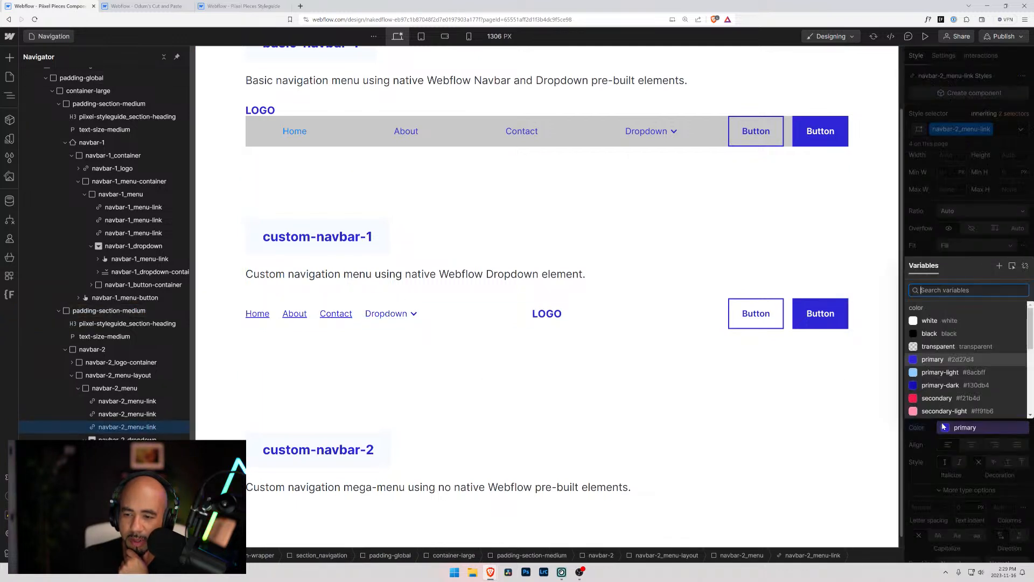
pyautogui.click(930, 360)
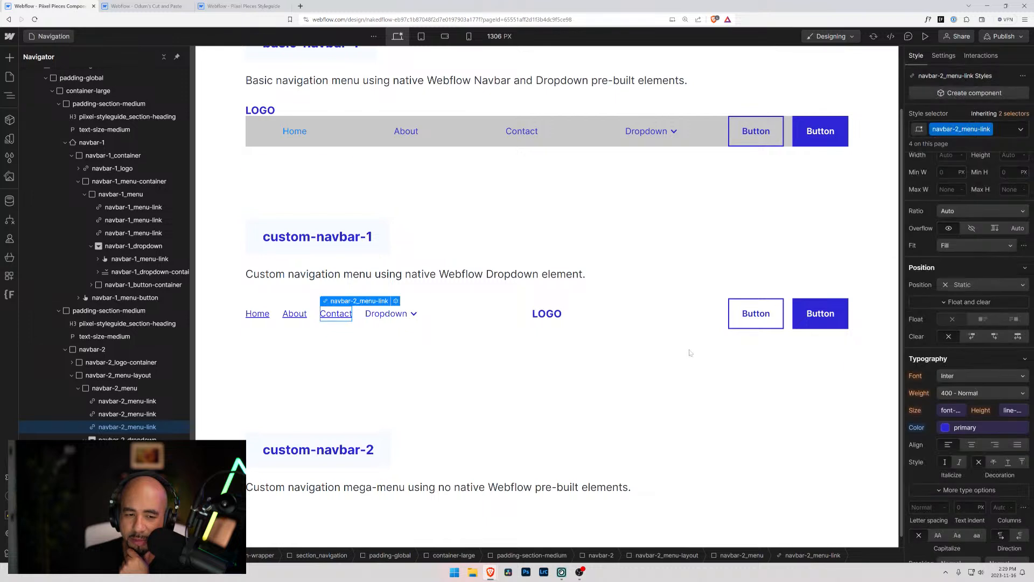
# Reassign the primary variable as text color of the All Links tag that the custom-navbar-1 Contact link inherits from
pyautogui.click(1001, 113)
pyautogui.click(954, 178)
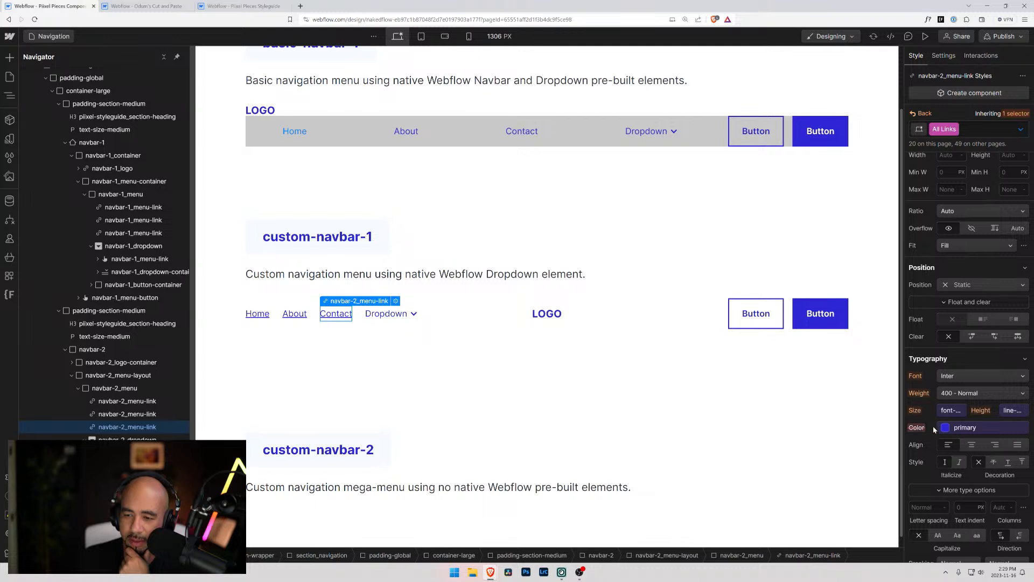
pyautogui.click(953, 429)
pyautogui.click(928, 361)
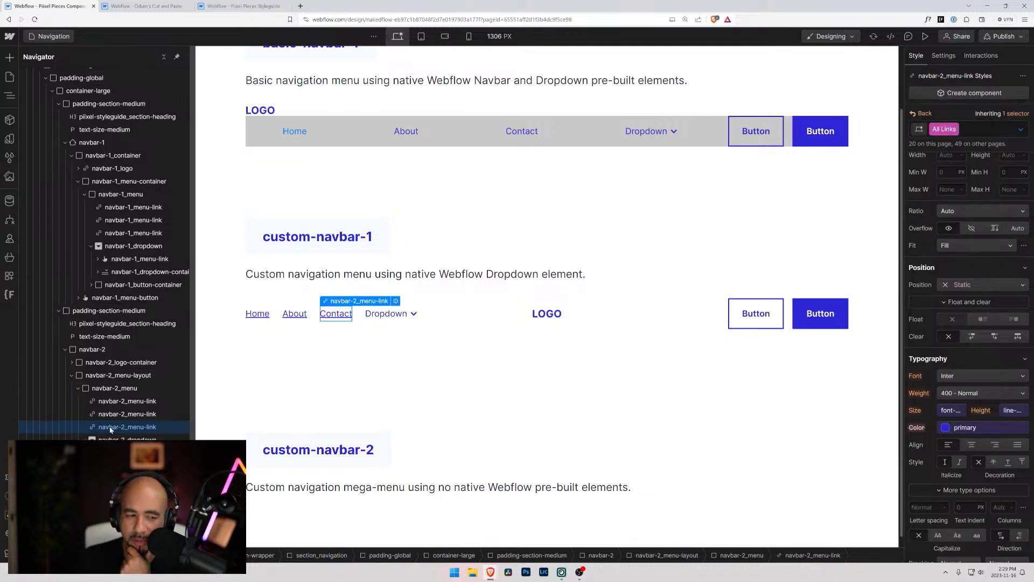
# Check the text color of the Contact links in both navbars and the basic navbar's About link, and briefly preview the page
pyautogui.click(338, 315)
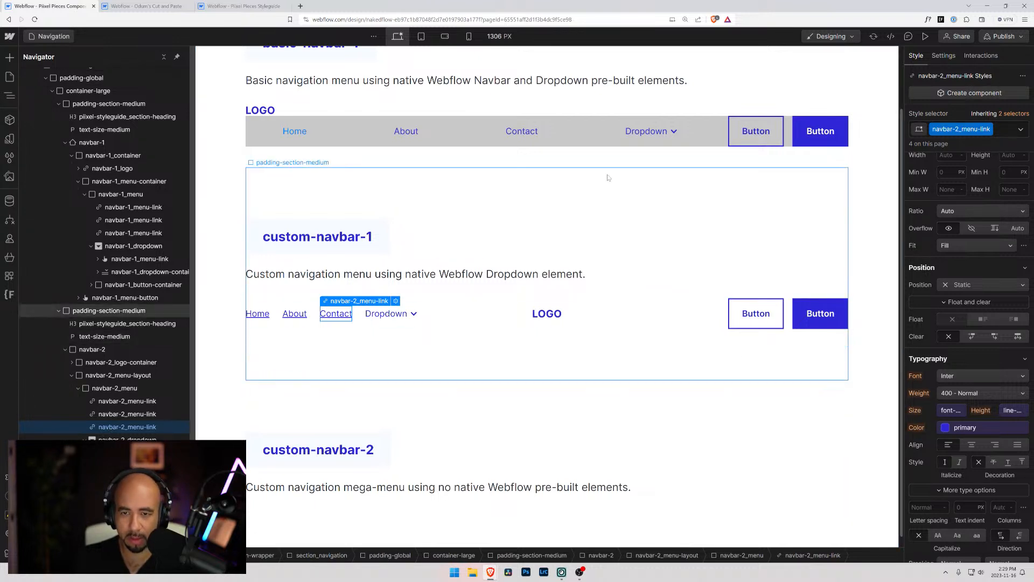
pyautogui.click(531, 133)
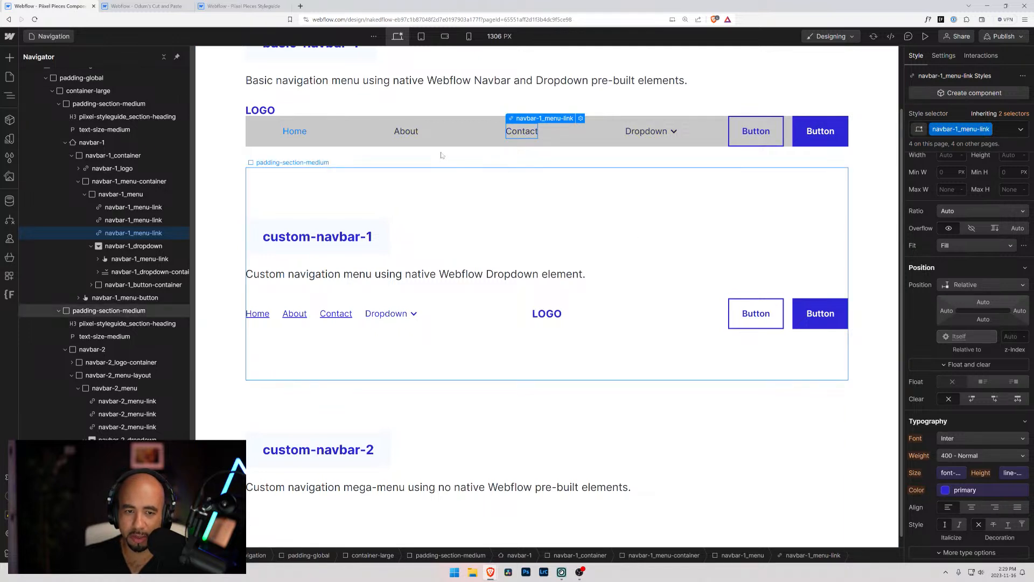
pyautogui.click(402, 134)
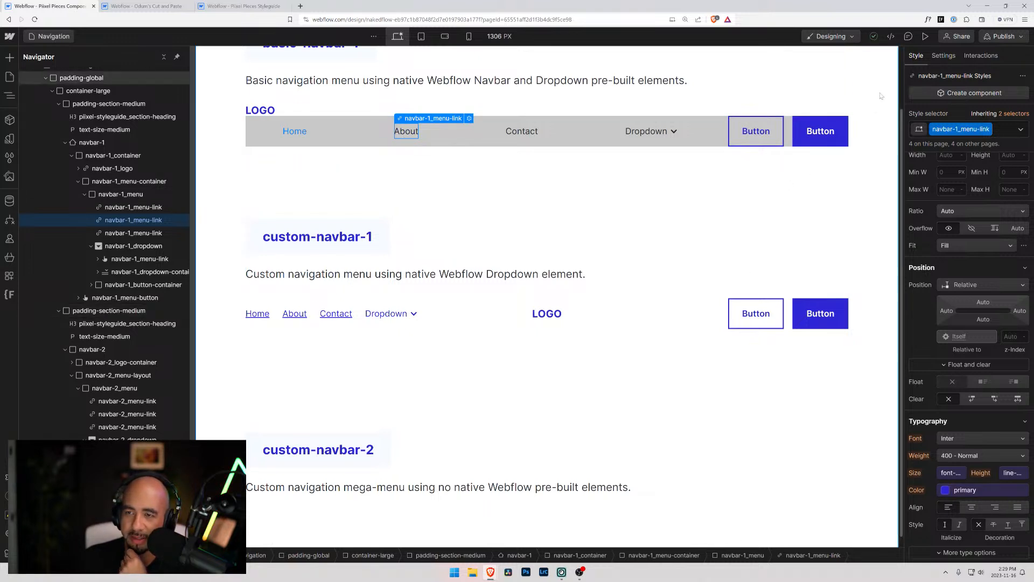
pyautogui.click(927, 36)
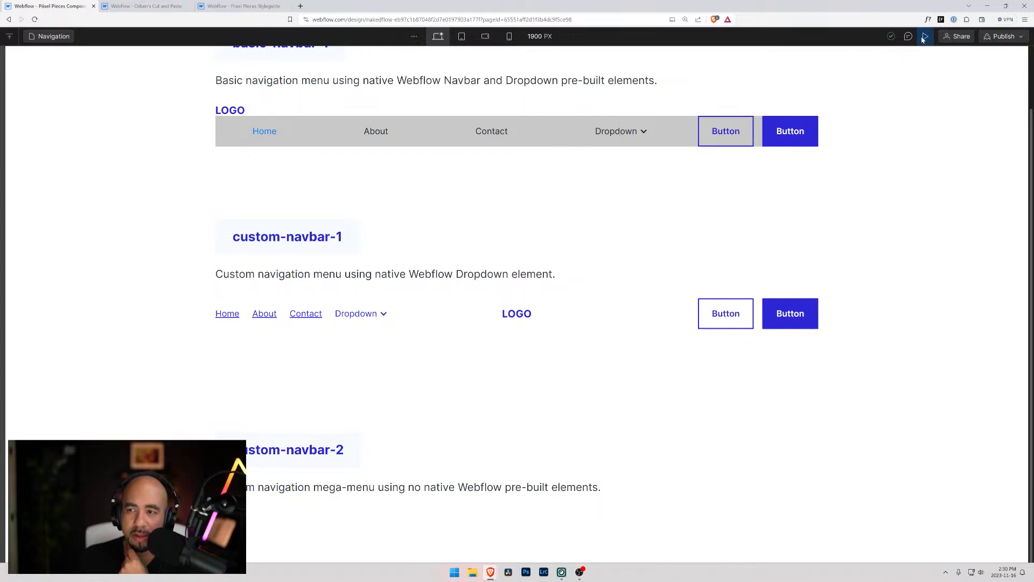
pyautogui.hotkey('ctrl', 'shift', 'p')
# Check the background of the basic navbar's navbar-1_menu and select its parent navbar-1_menu-container for background editing
pyautogui.click(476, 125)
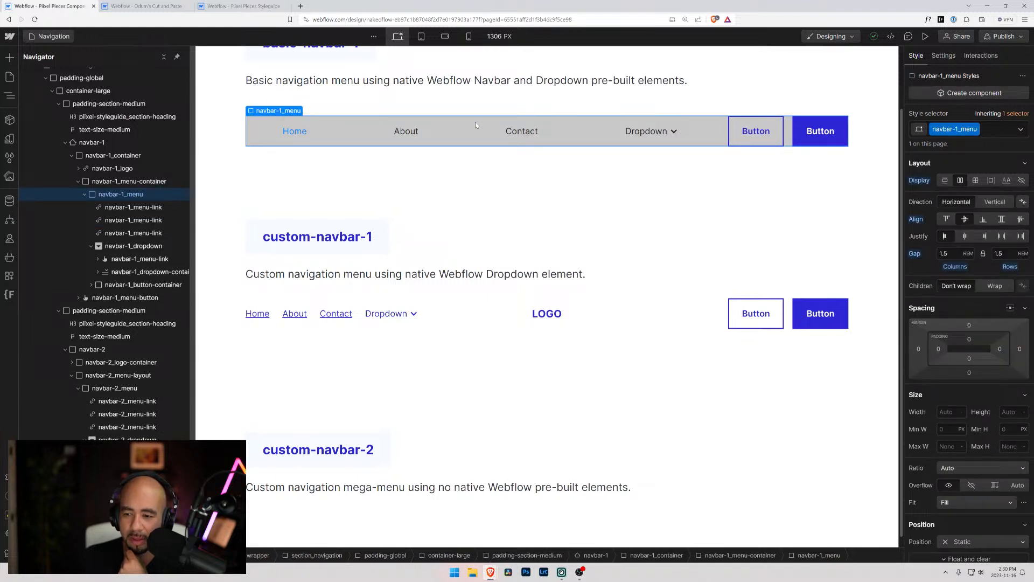
pyautogui.scroll(-6, 935, 486)
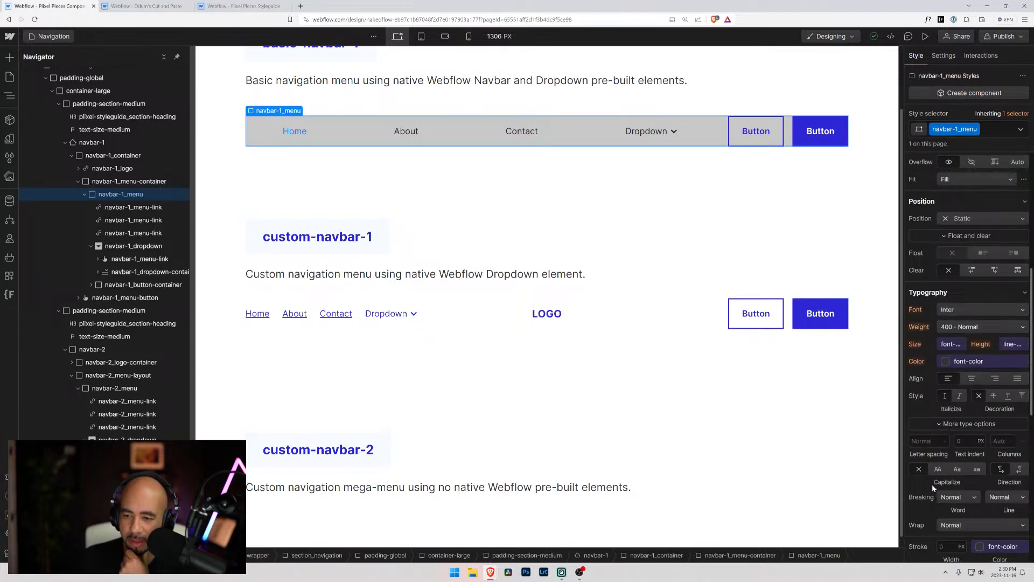
pyautogui.scroll(-3, 934, 488)
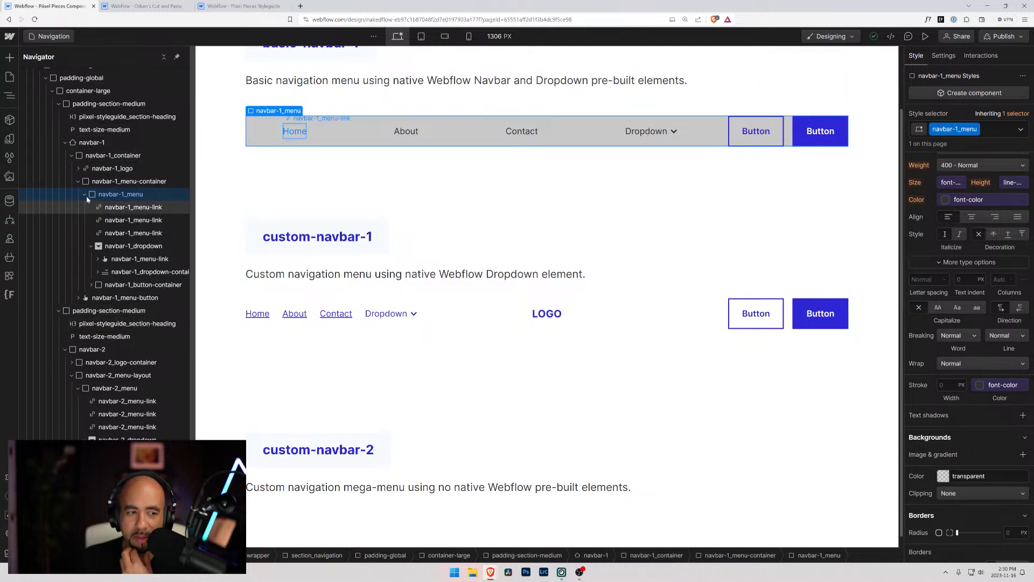
pyautogui.click(96, 184)
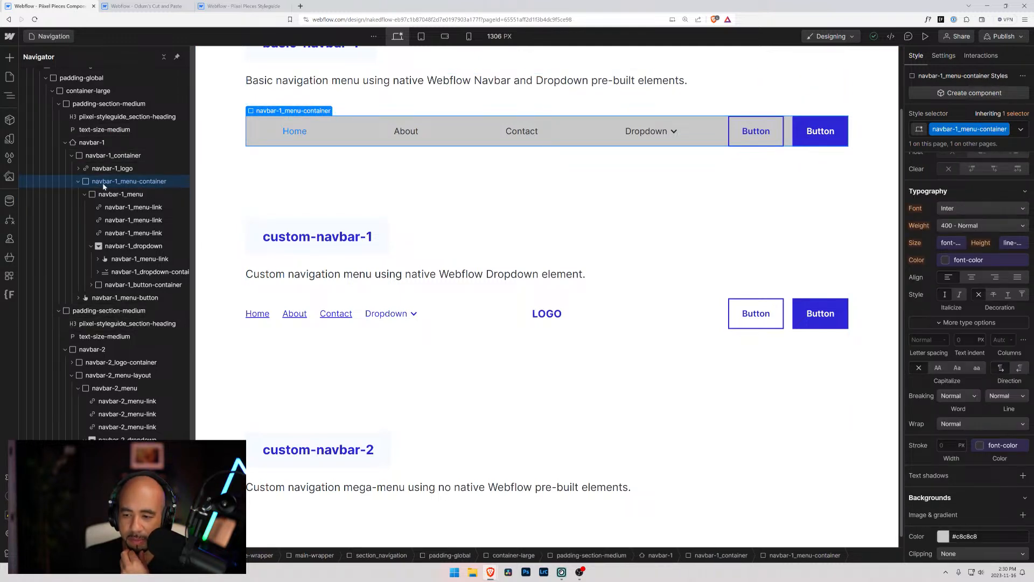
# Try a white #ffffff background with 0 alpha on navbar-1_menu-container
pyautogui.click(944, 537)
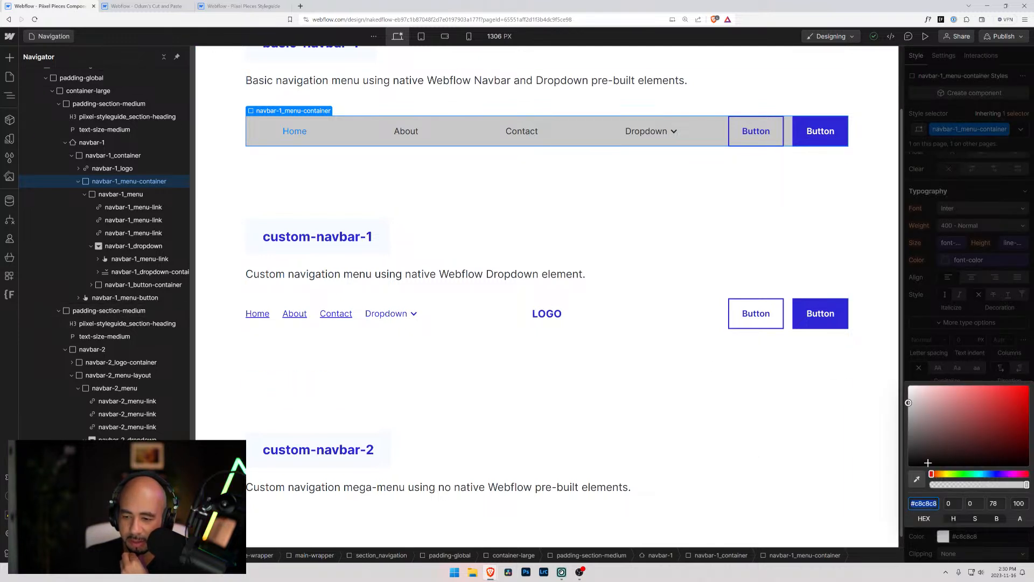
pyautogui.moveTo(914, 412); pyautogui.dragTo(909, 386)
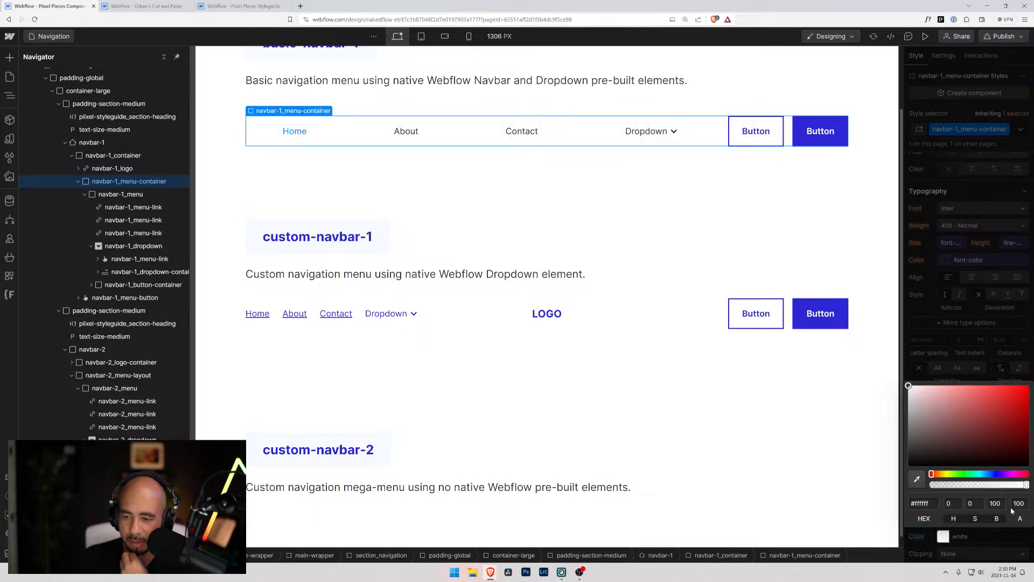
pyautogui.write('0')
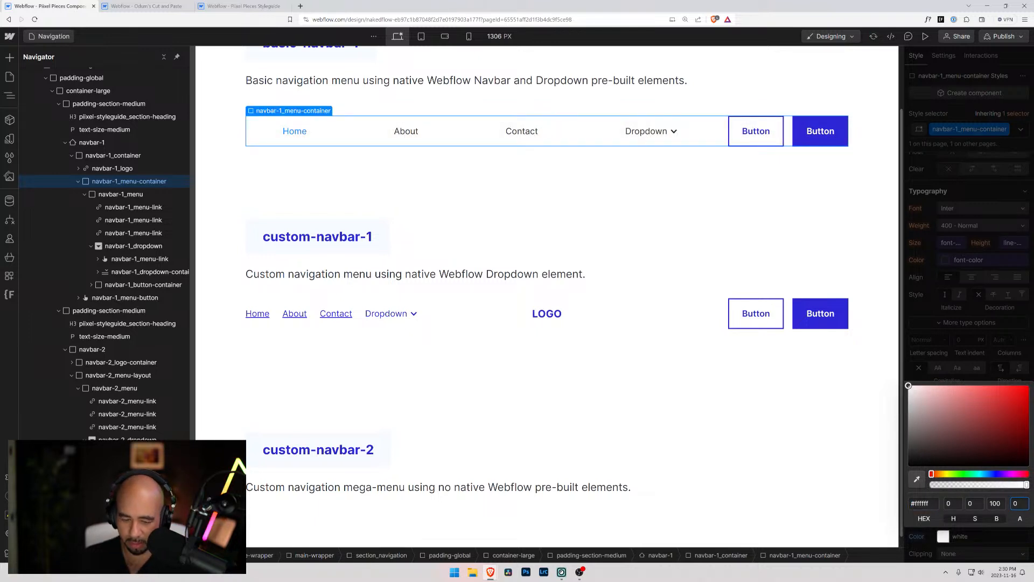
pyautogui.press('Tab')
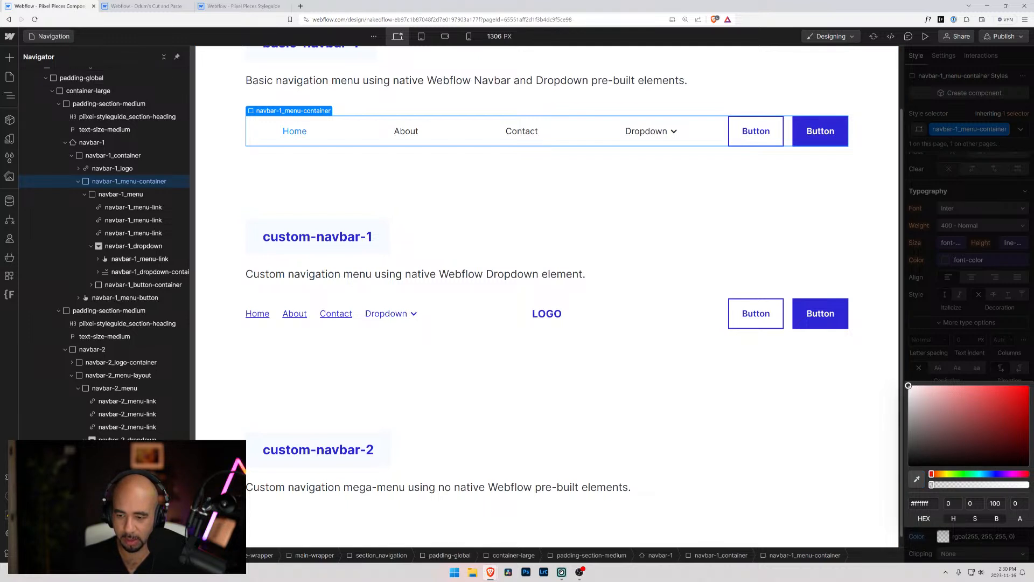
# Set the background color of navbar-1_menu-container to the transparent variable and deselect the container
pyautogui.click(944, 543)
pyautogui.click(939, 533)
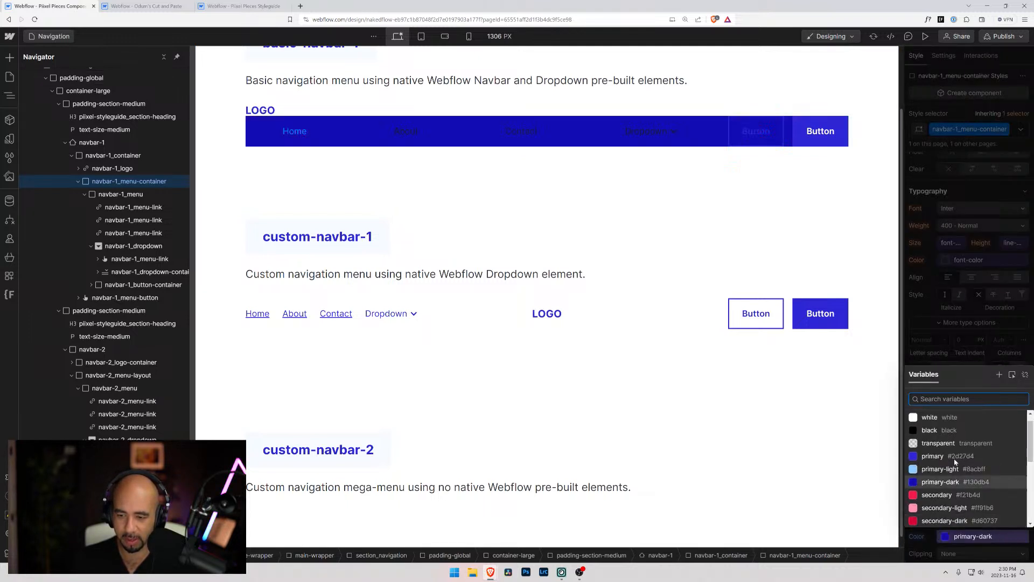
pyautogui.click(951, 443)
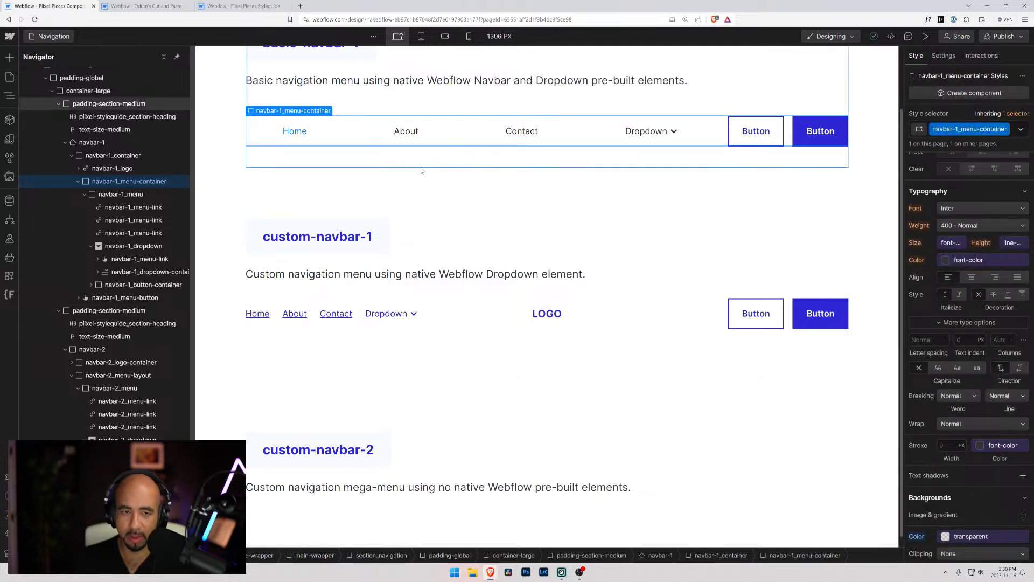
pyautogui.click(241, 177)
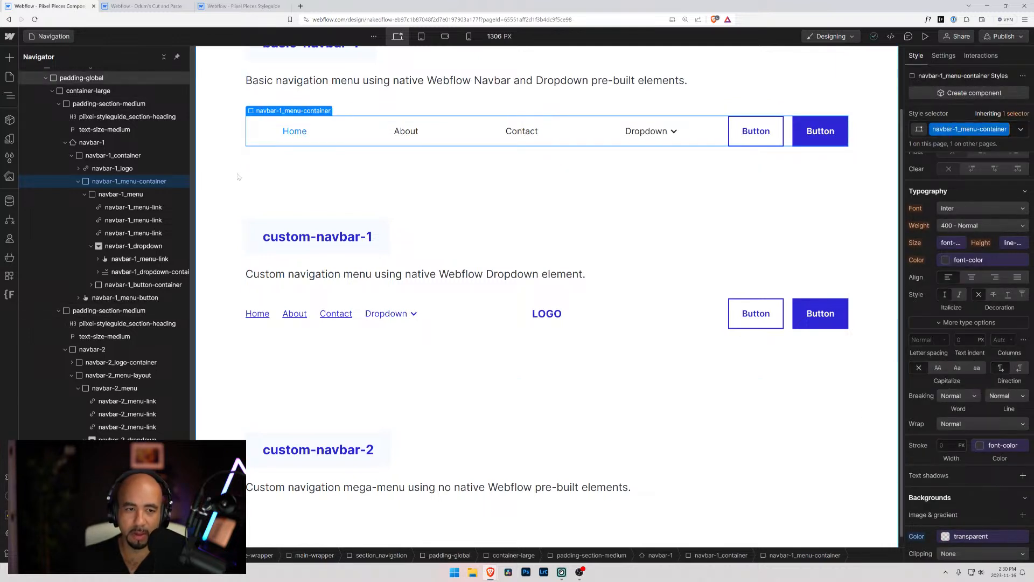
# Inspect the typography, states and existing combo classes of the basic navbar's Home link, and deselect it
pyautogui.click(303, 136)
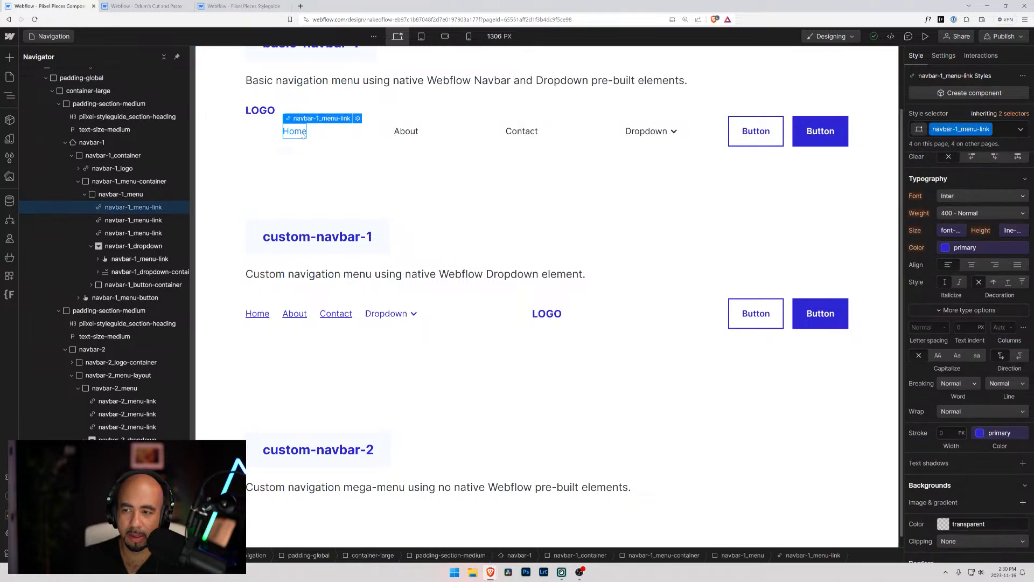
pyautogui.scroll(5, 967, 219)
pyautogui.scroll(3, 967, 216)
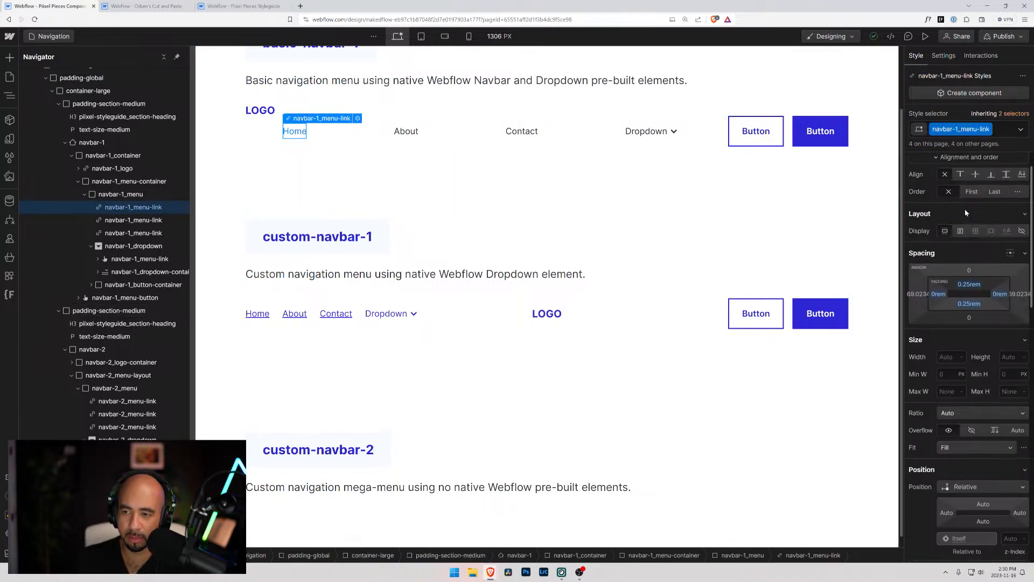
pyautogui.click(1020, 129)
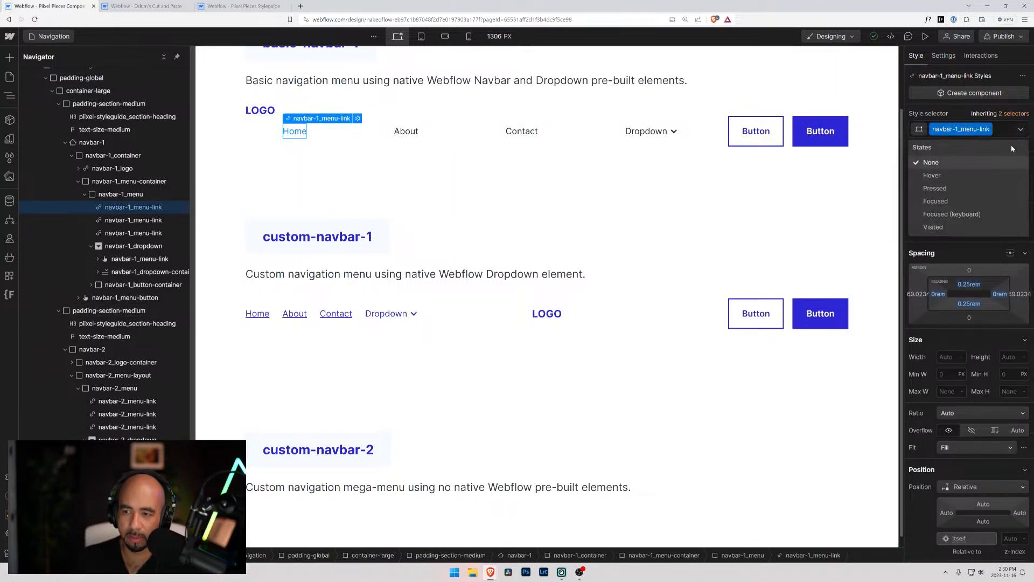
pyautogui.click(999, 130)
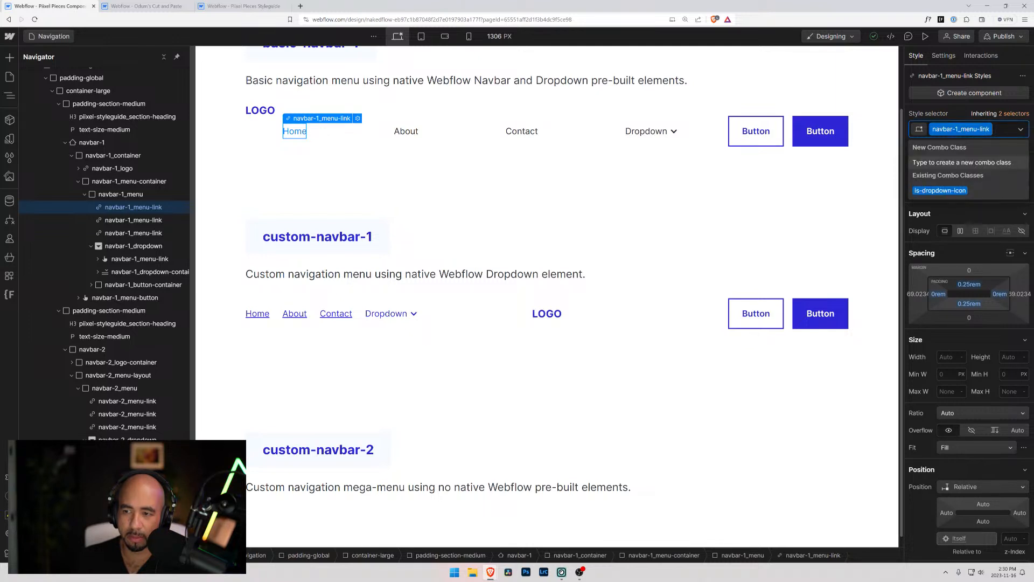
pyautogui.click(410, 186)
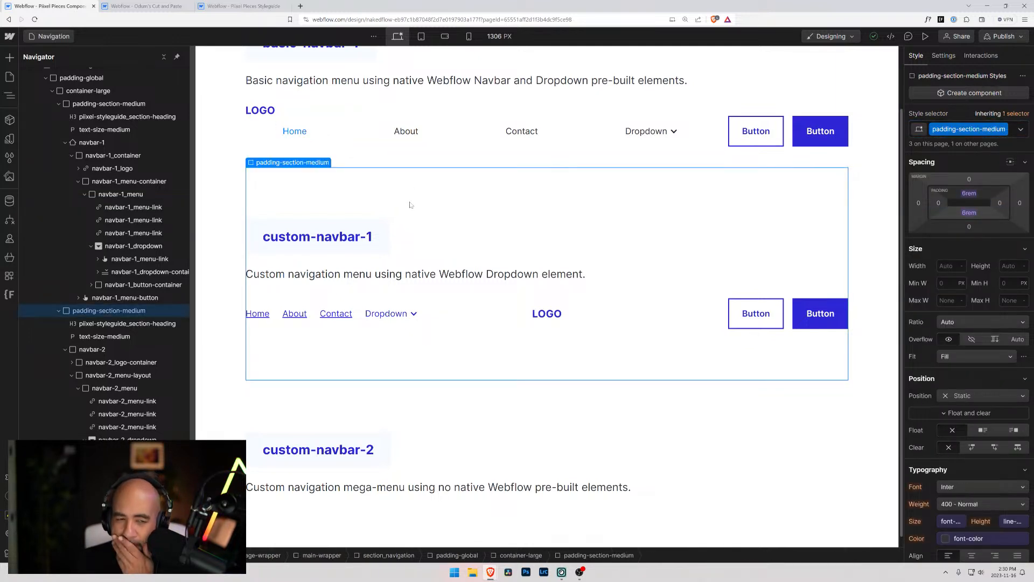
# Examine the Home link again and the layout styles of its parent navbar-1_menu
pyautogui.click(294, 130)
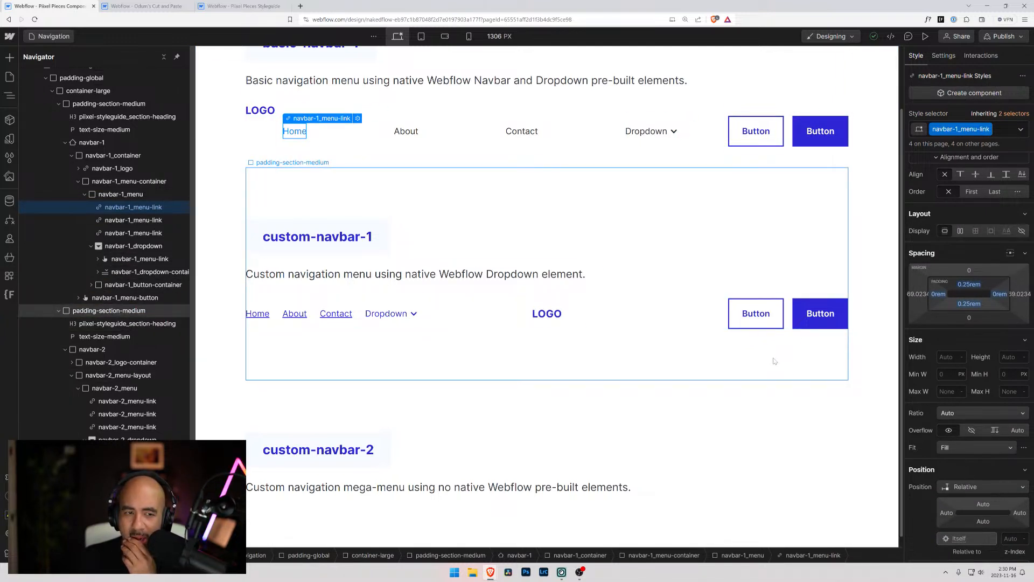
pyautogui.scroll(1, 775, 360)
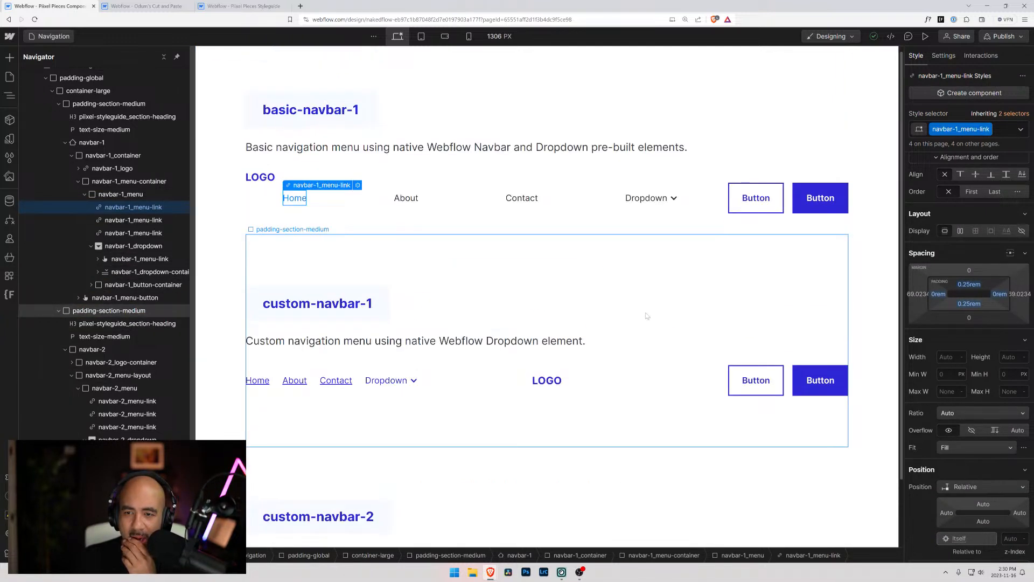
pyautogui.click(437, 202)
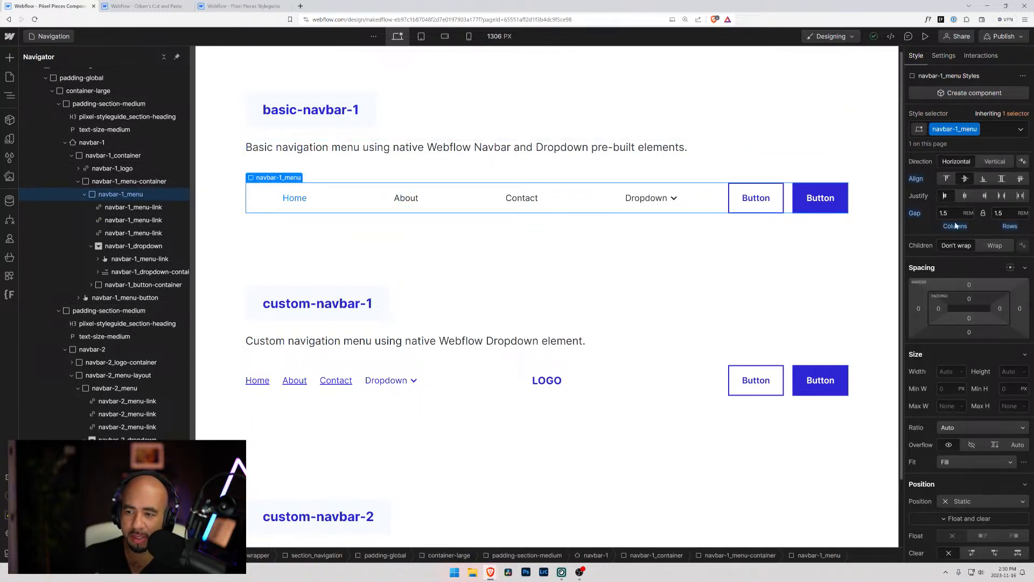
pyautogui.scroll(1, 935, 279)
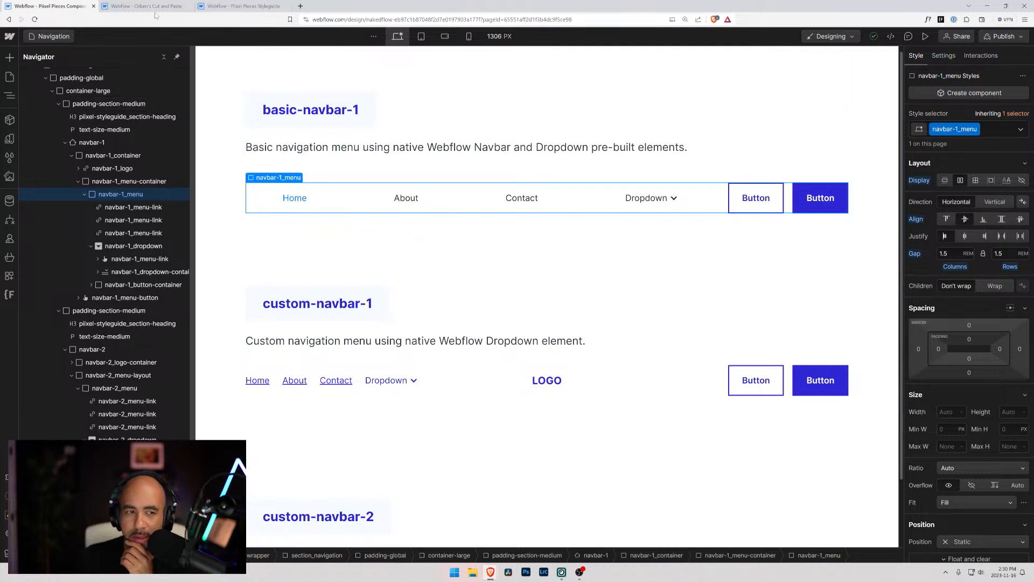
# Hide the open menu of the basic navbar in the navbar-1_menu-container settings at the tablet breakpoint, and return to desktop
pyautogui.click(117, 208)
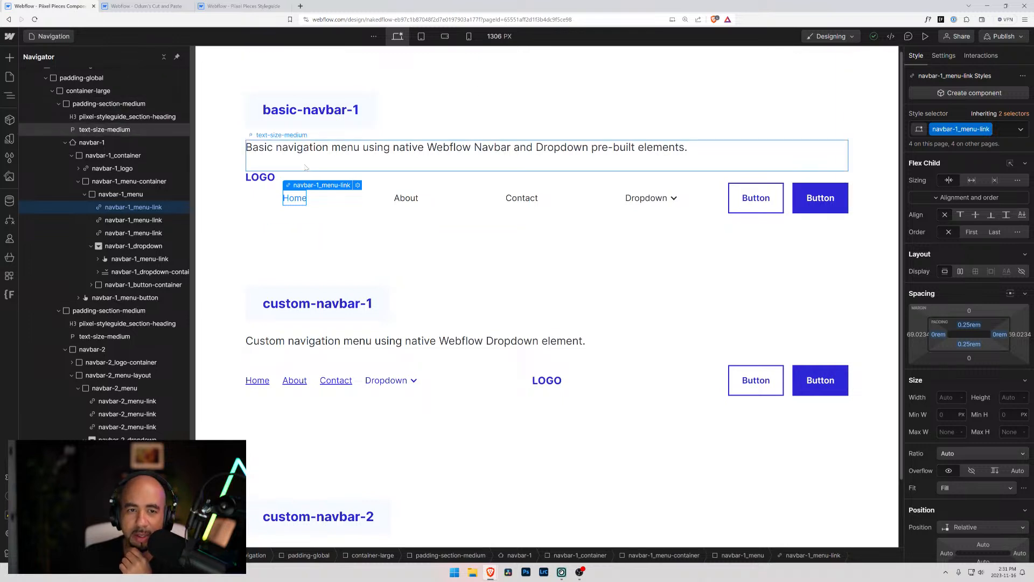
pyautogui.click(422, 36)
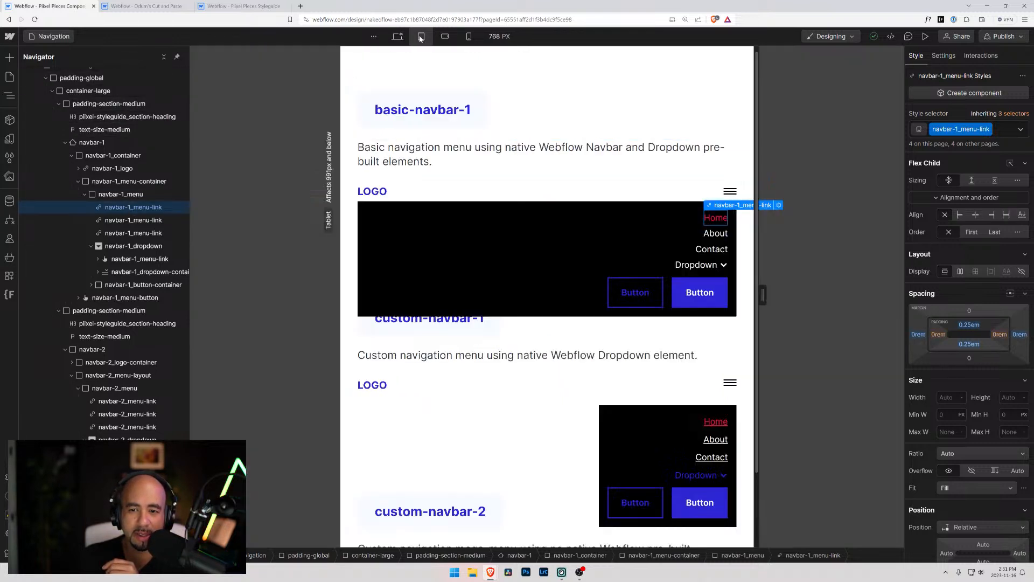
pyautogui.click(492, 206)
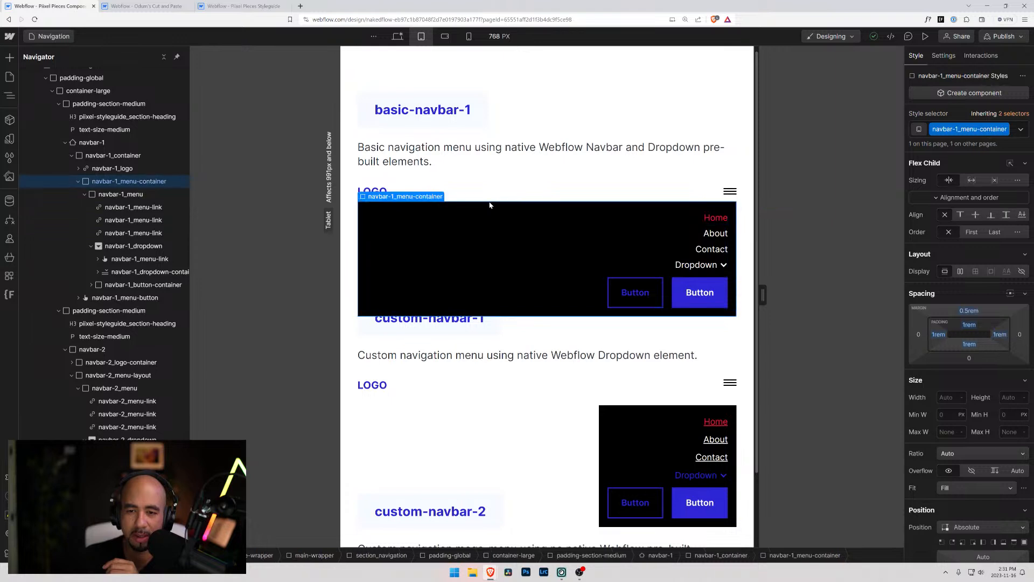
pyautogui.click(942, 57)
pyautogui.click(1006, 231)
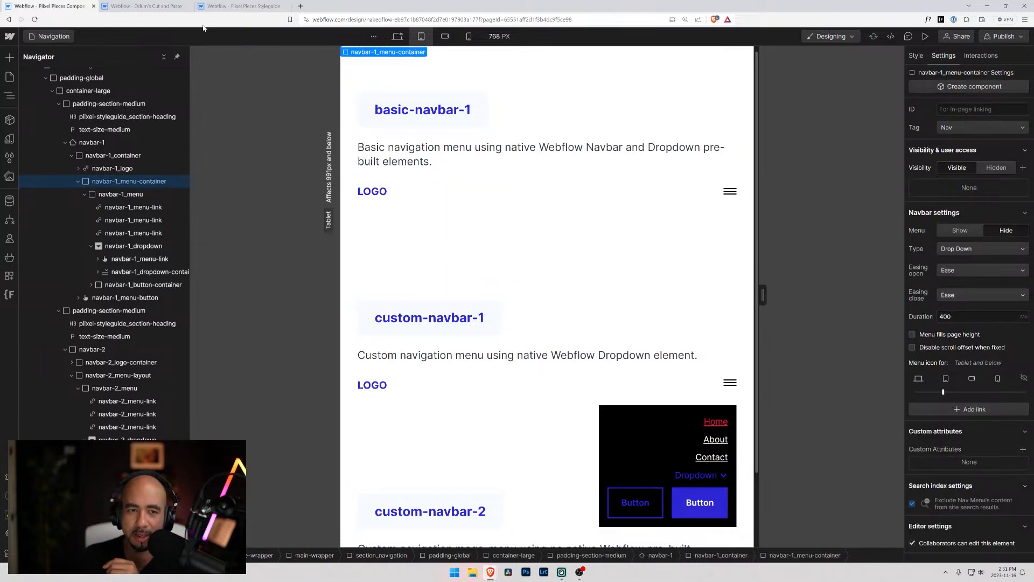
pyautogui.click(397, 36)
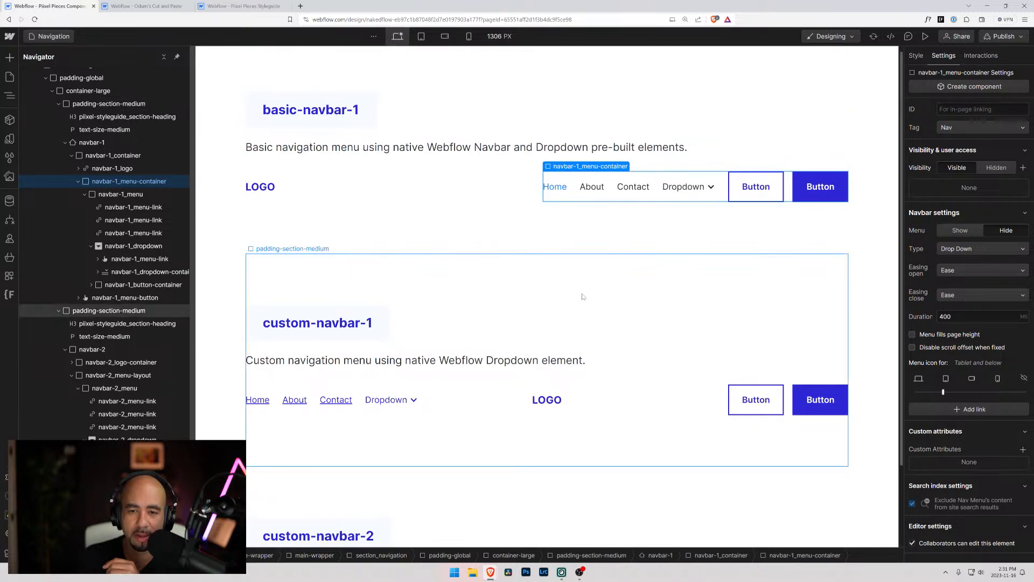
# Examine the Home link's typography and inherited All Links style in the basic navbar, plus the typography of its parent navbar-1_menu
pyautogui.click(555, 186)
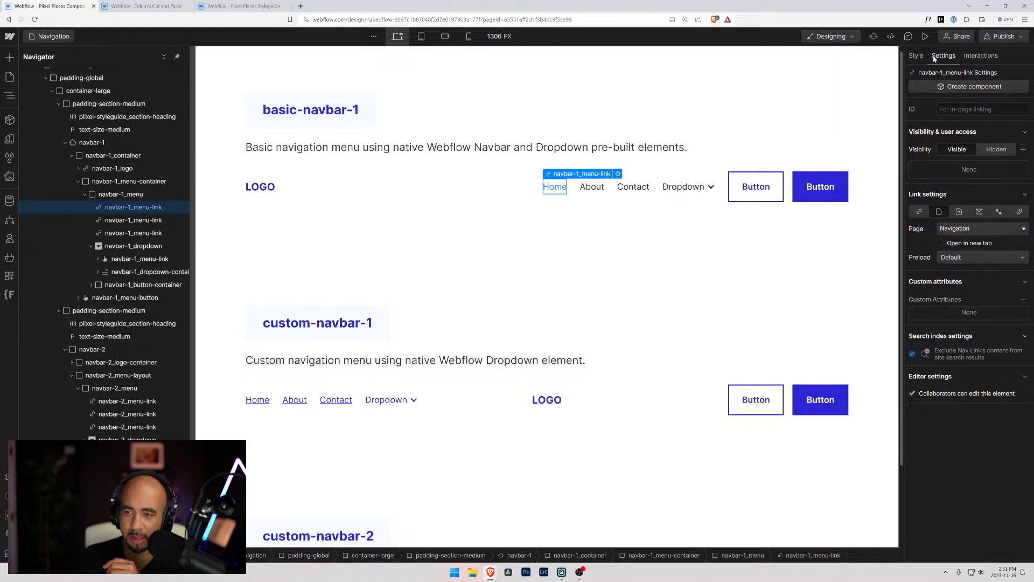
pyautogui.click(916, 56)
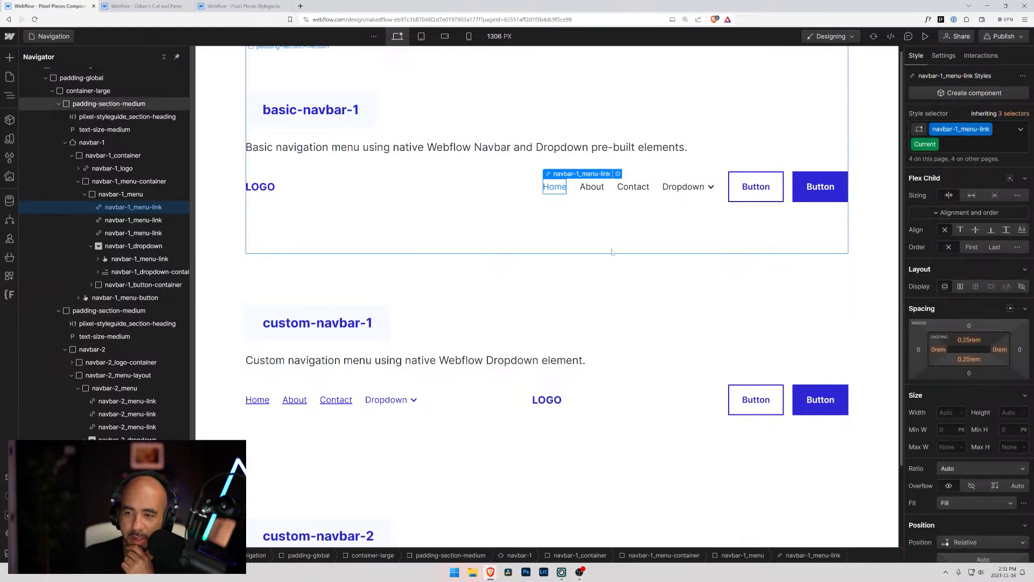
pyautogui.scroll(-6, 962, 301)
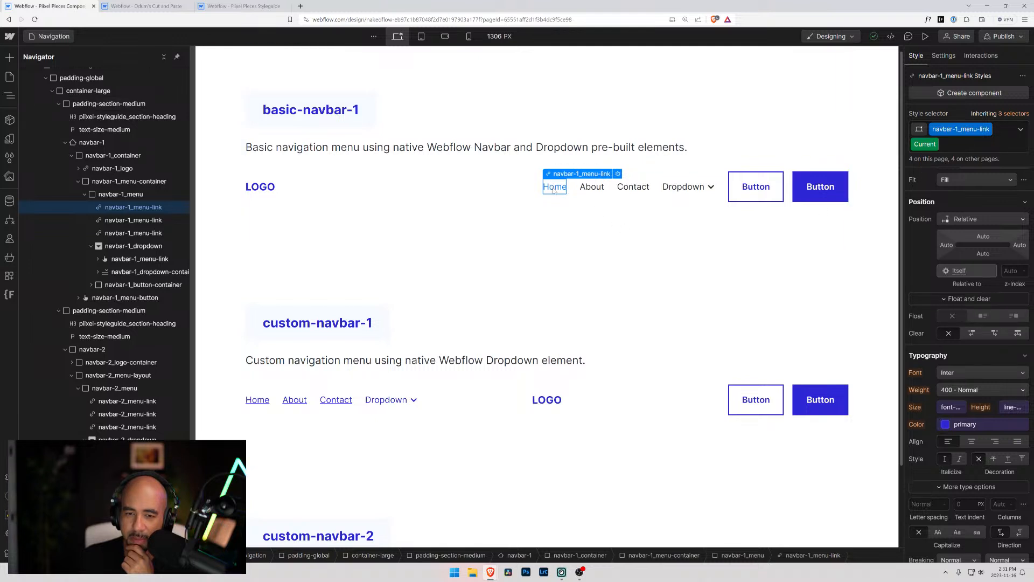
pyautogui.moveTo(1012, 116)
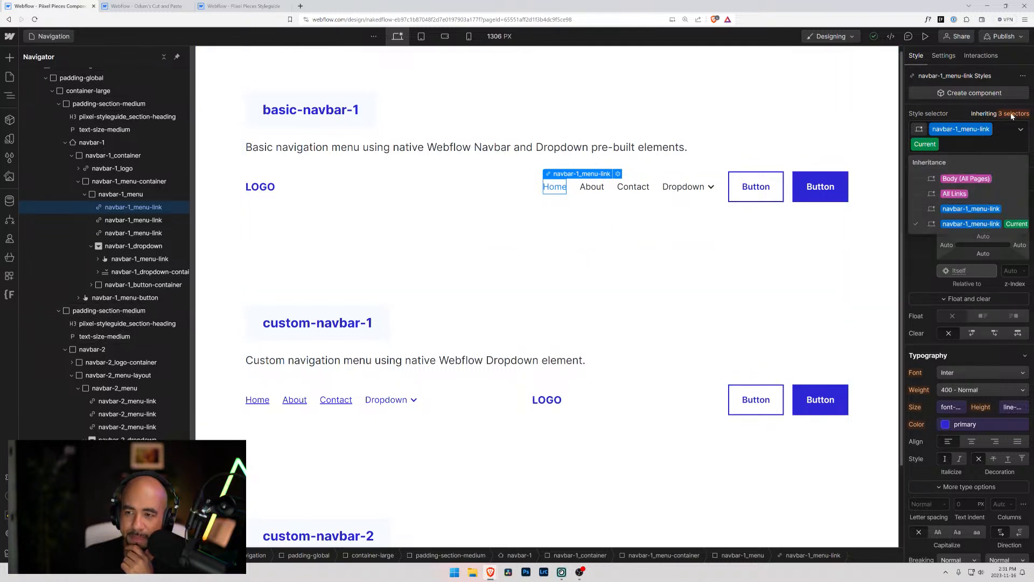
pyautogui.click(954, 194)
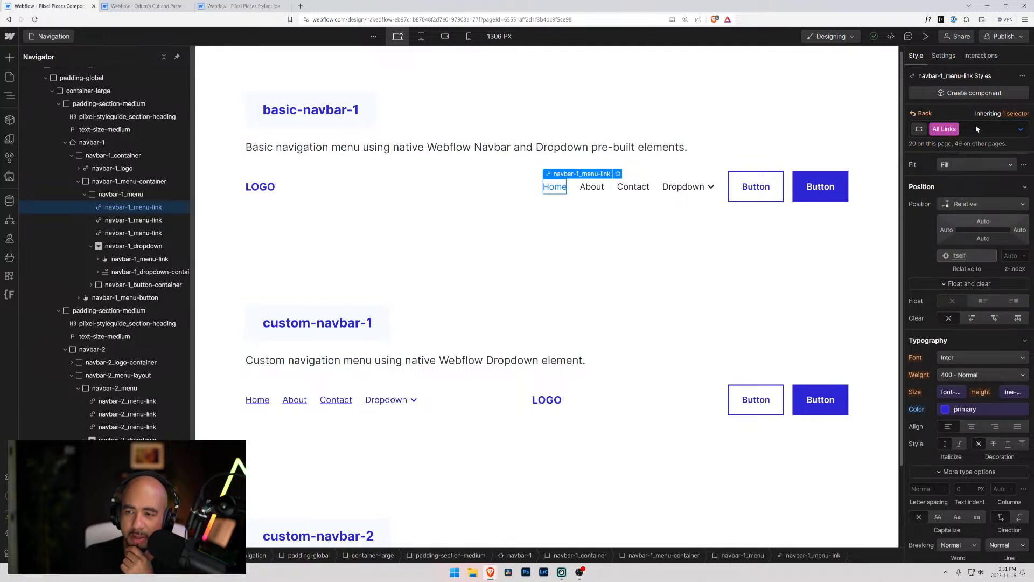
pyautogui.click(1020, 131)
pyautogui.click(989, 133)
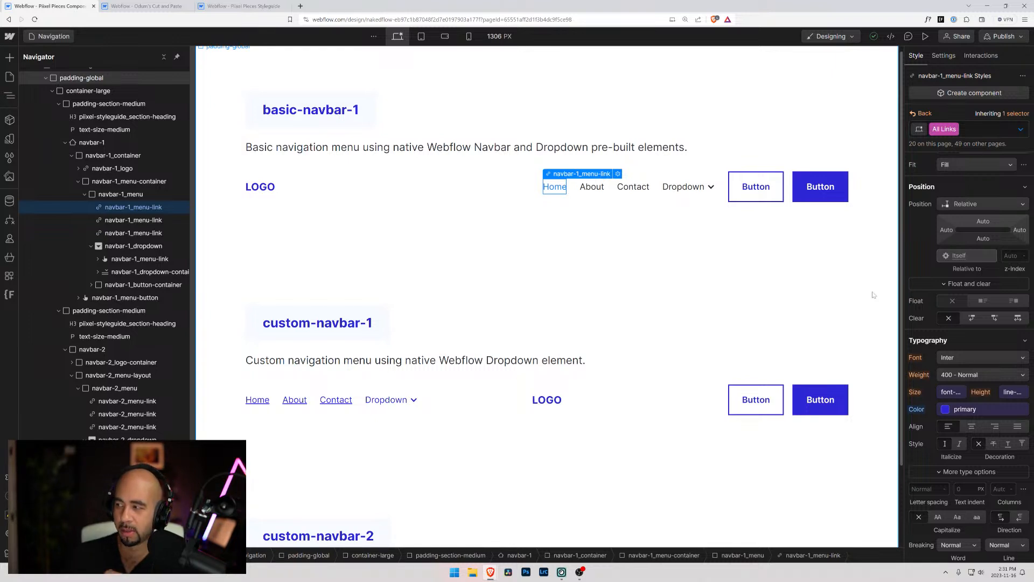
pyautogui.click(652, 195)
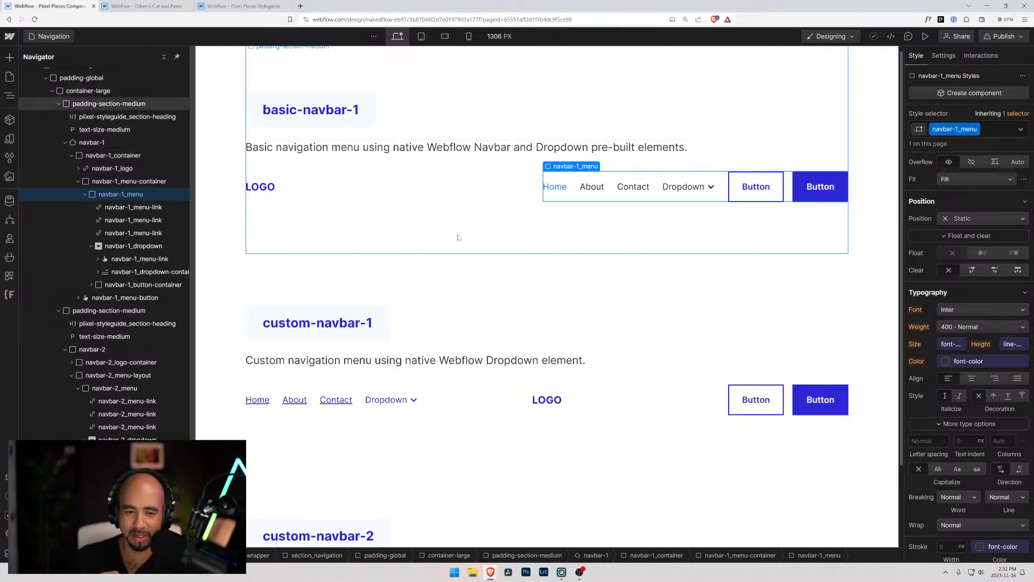
pyautogui.scroll(-2, 516, 299)
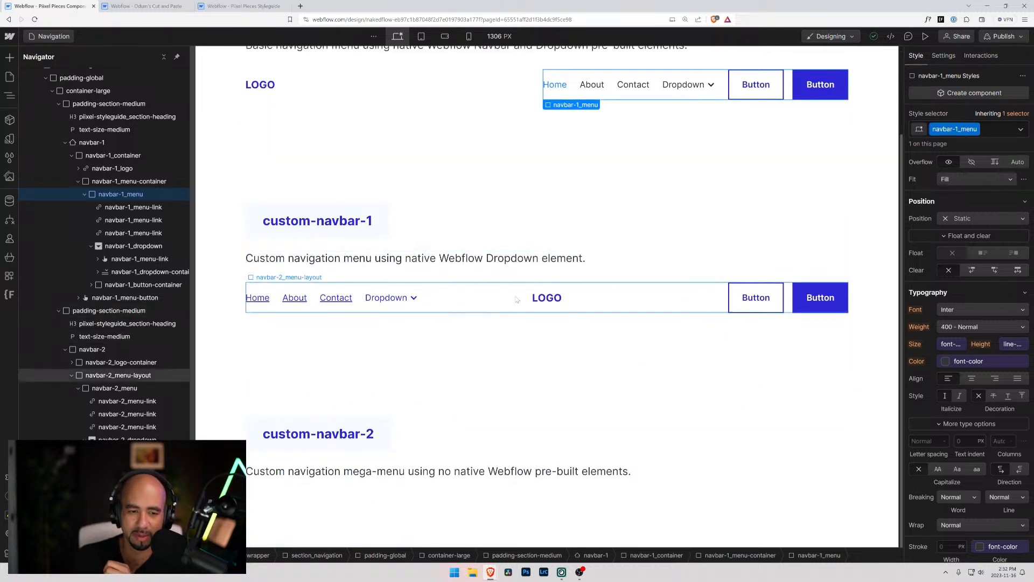
# Inspect custom-navbar-1's menu layout at the tablet breakpoint and the selectors its Dropdown toggle inherits from
pyautogui.click(516, 303)
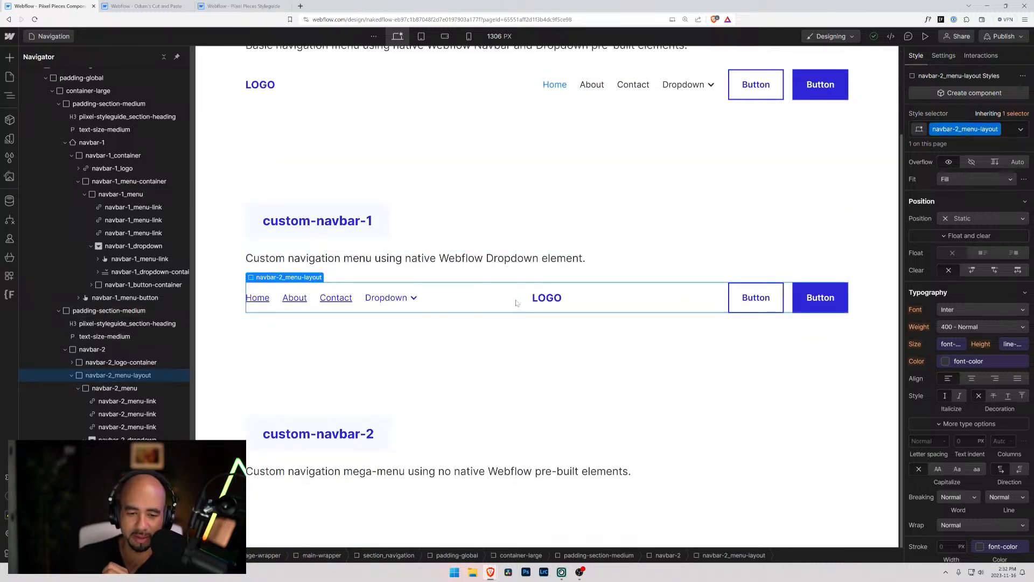
pyautogui.click(422, 36)
pyautogui.scroll(2, 570, 270)
pyautogui.scroll(-2, 566, 272)
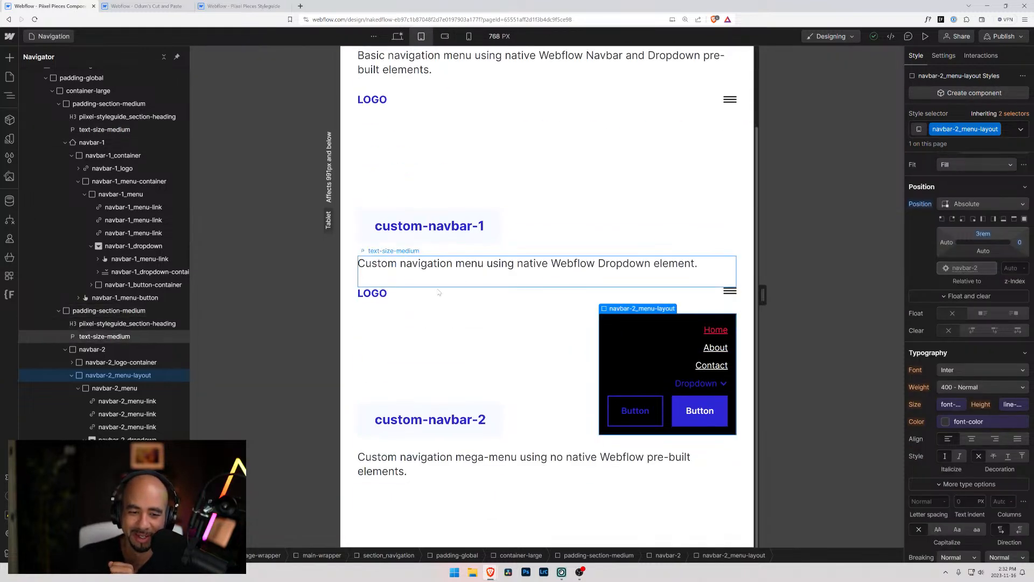
pyautogui.click(720, 388)
pyautogui.moveTo(996, 116)
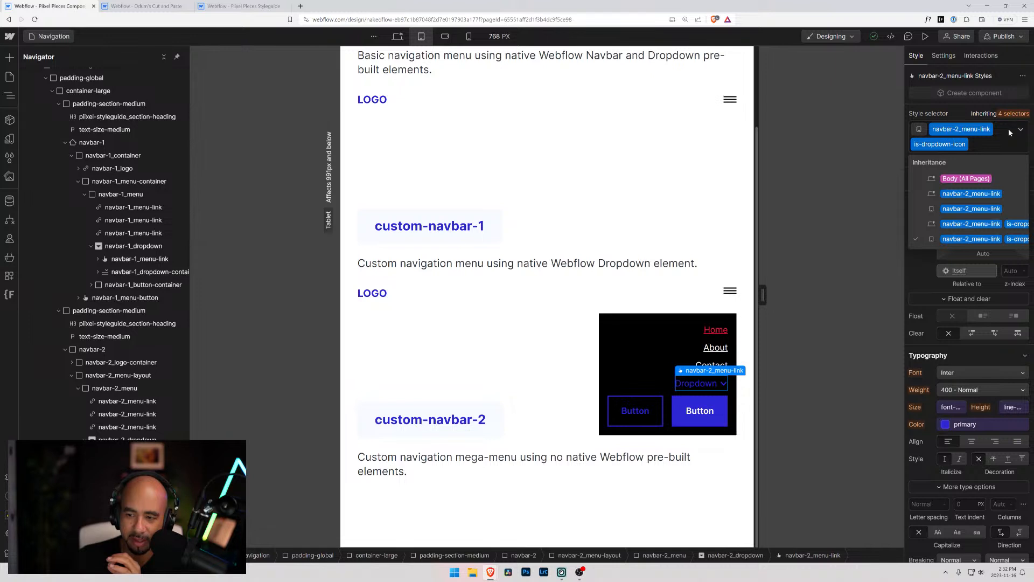
# Compare the desktop typography colors of navbar-2_dropdown, its Dropdown toggle and the About link in custom-navbar-1
pyautogui.click(398, 36)
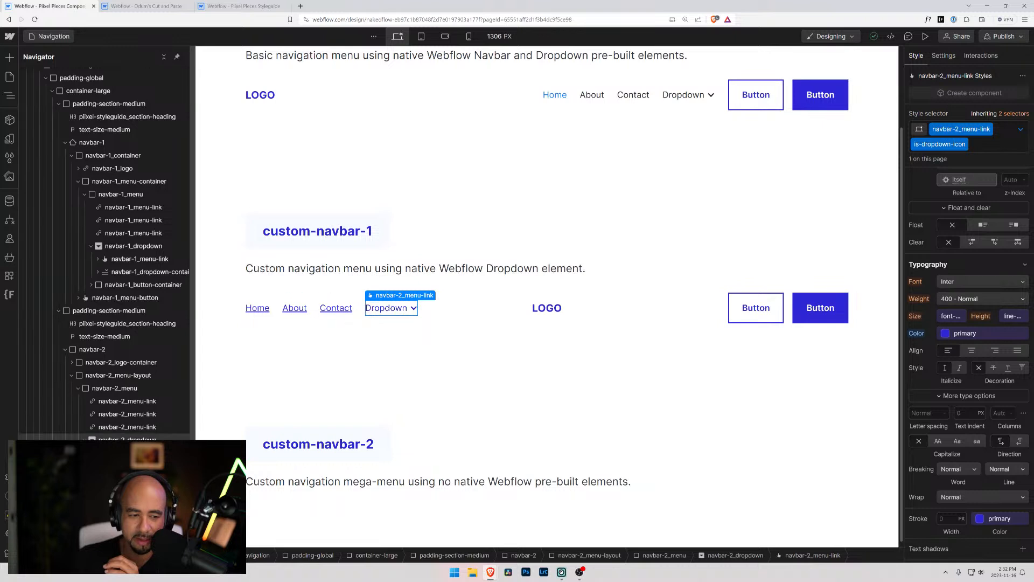
pyautogui.click(127, 441)
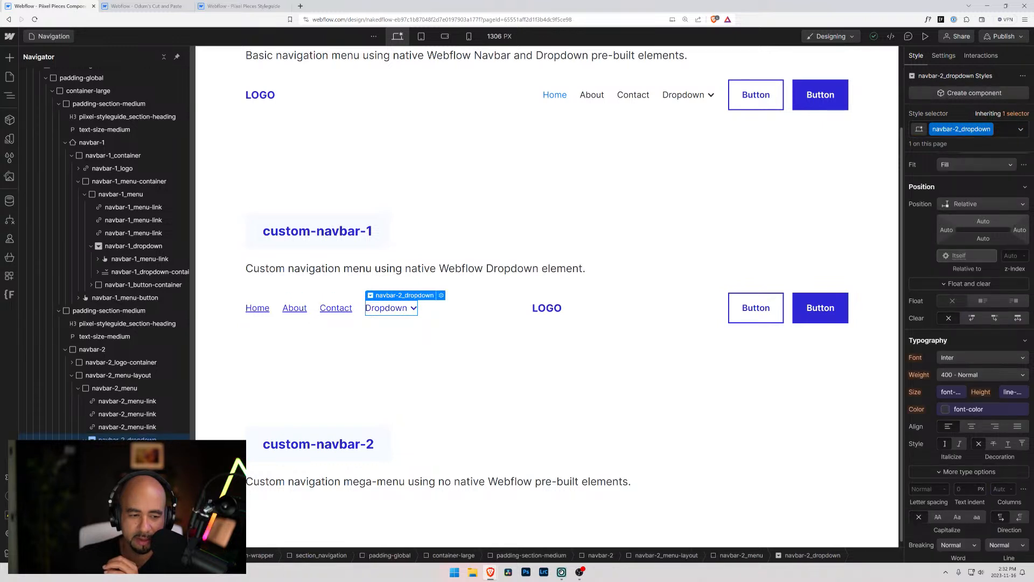
pyautogui.click(130, 452)
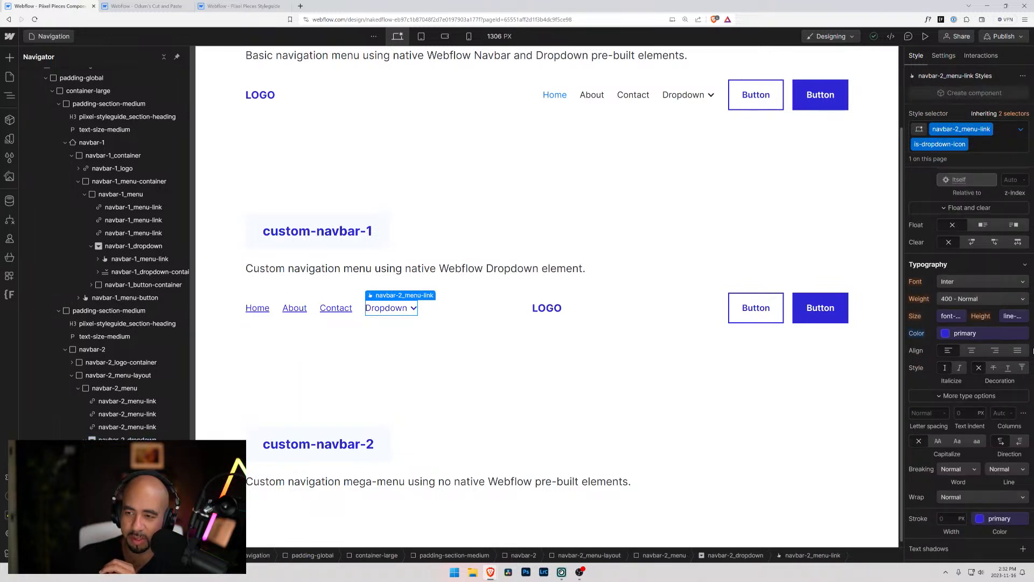
pyautogui.click(135, 416)
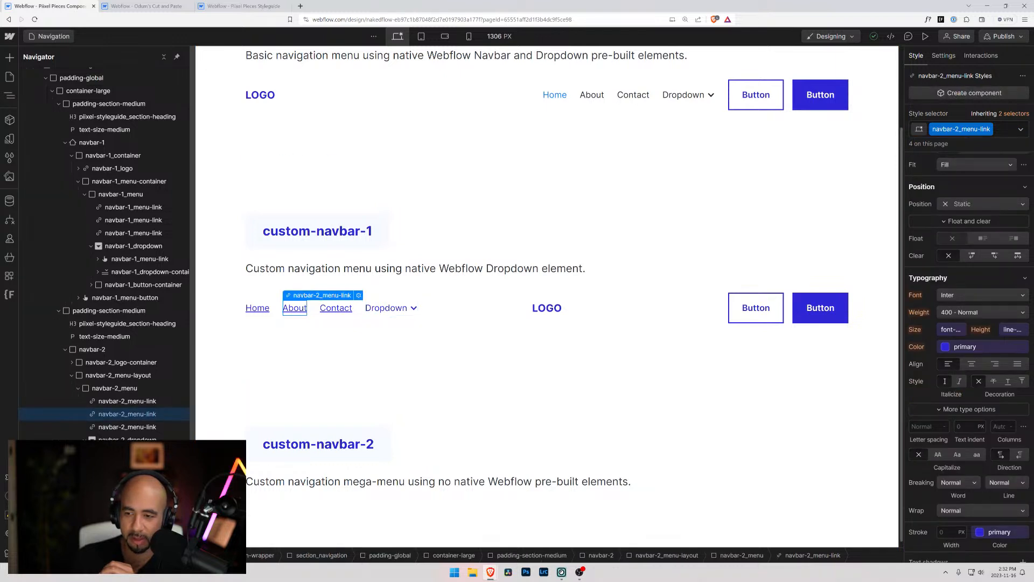
pyautogui.scroll(1, 960, 356)
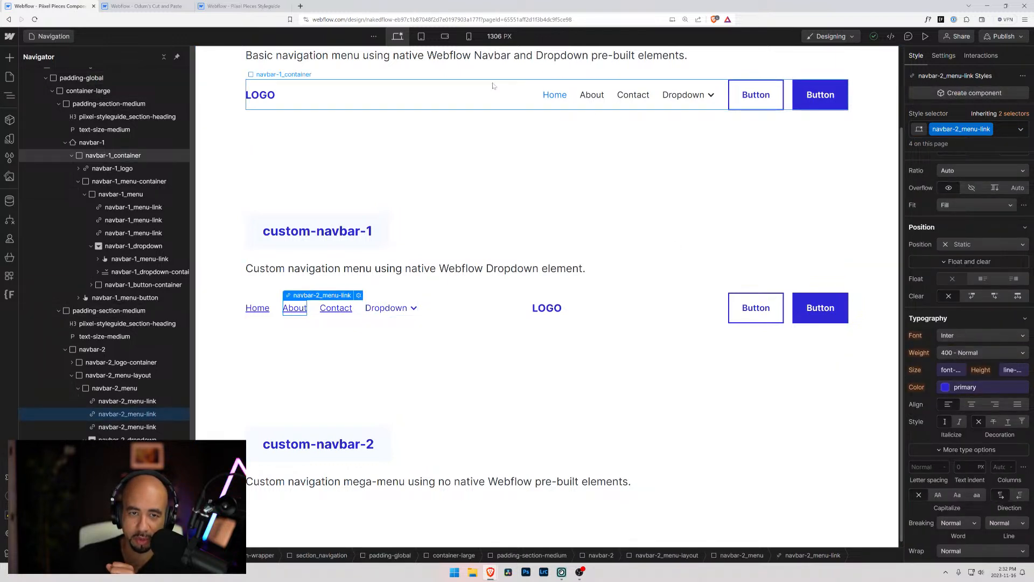
# Check the About and Dropdown links at tablet, and reset the desktop text color of custom-navbar-1's is-dropdown-icon toggle
pyautogui.click(422, 38)
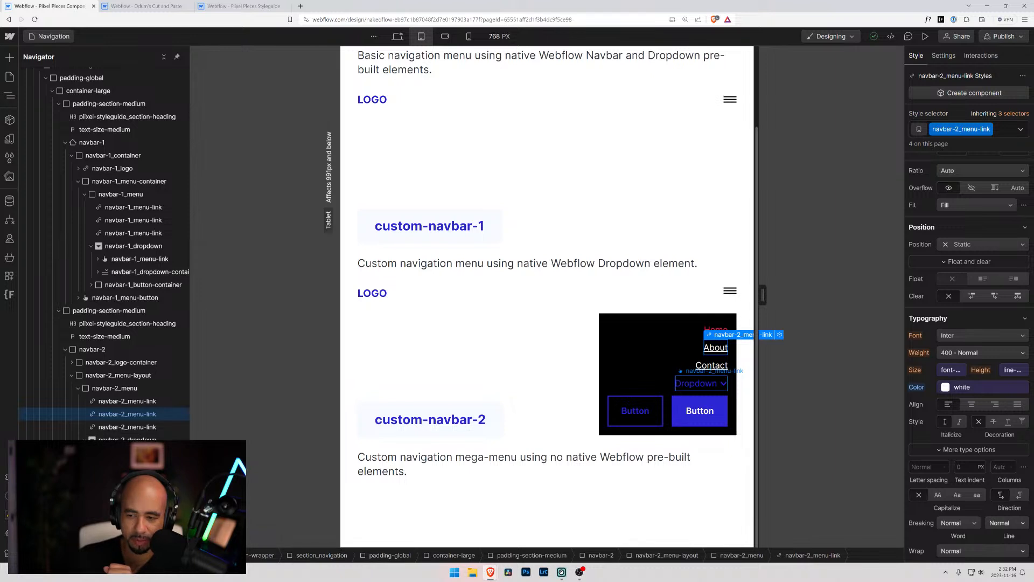
pyautogui.click(698, 383)
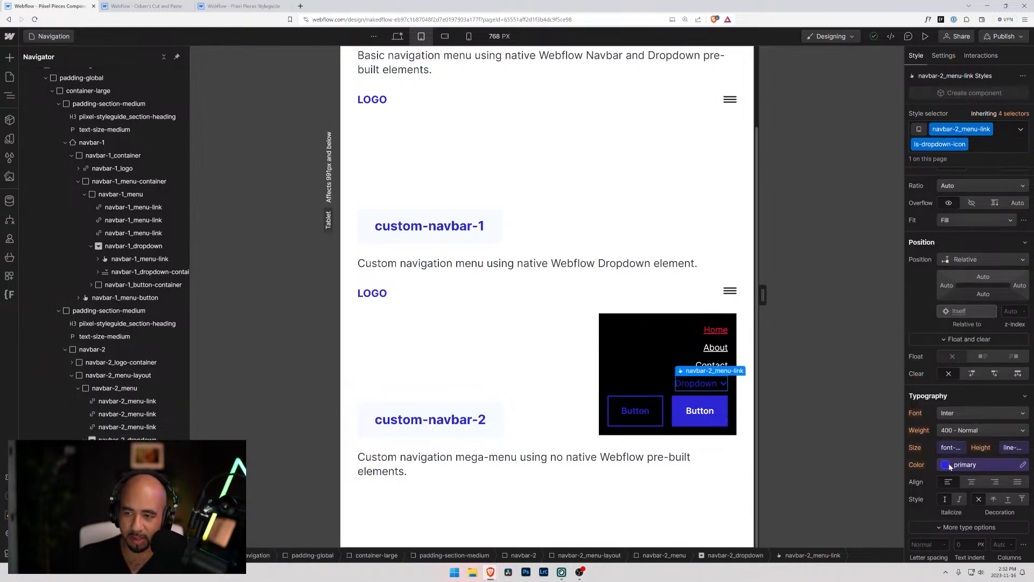
pyautogui.click(398, 36)
pyautogui.keyDown('alt'); pyautogui.click(916, 374); pyautogui.keyUp('alt')
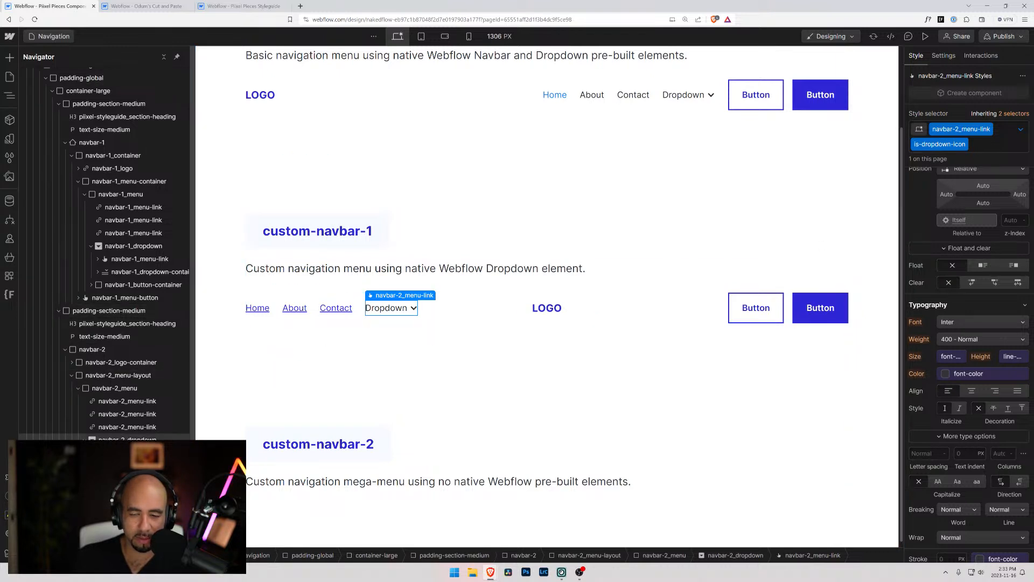
# Examine the Dropdown toggle's states and inherited navbar-2_menu-link styles in custom-navbar-1, and compare them with the Contact link
pyautogui.click(1021, 129)
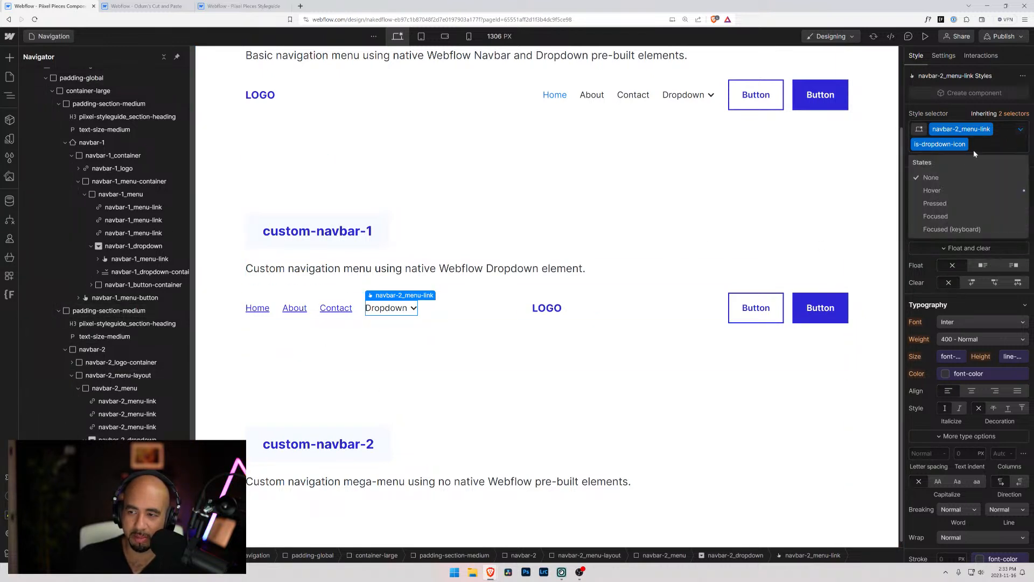
pyautogui.click(996, 114)
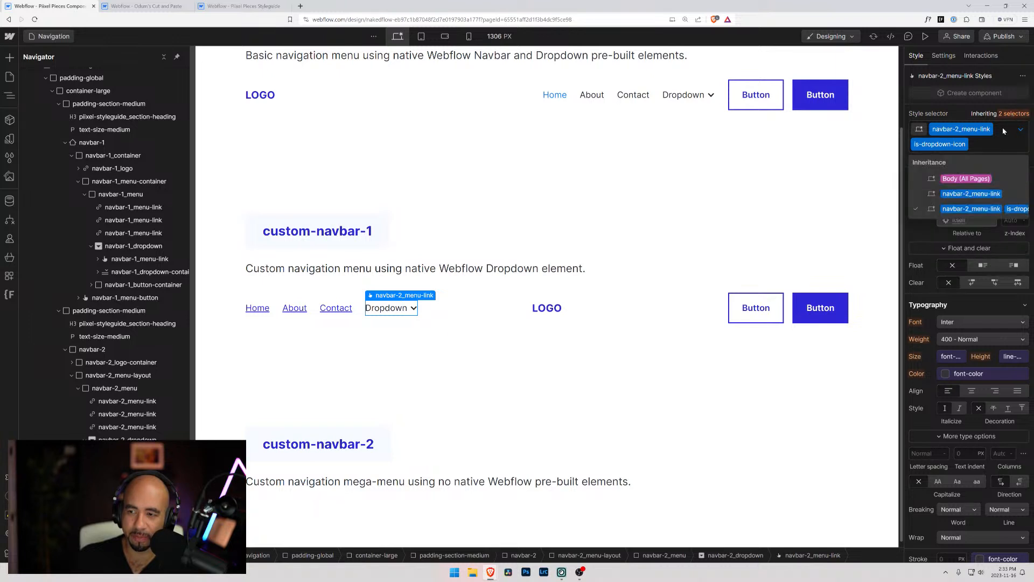
pyautogui.click(959, 194)
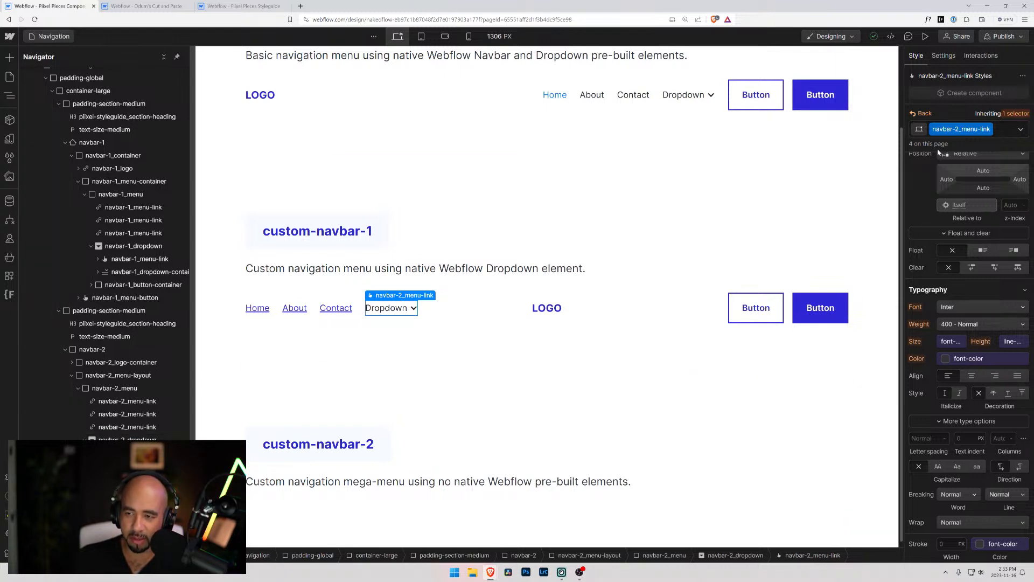
pyautogui.click(108, 430)
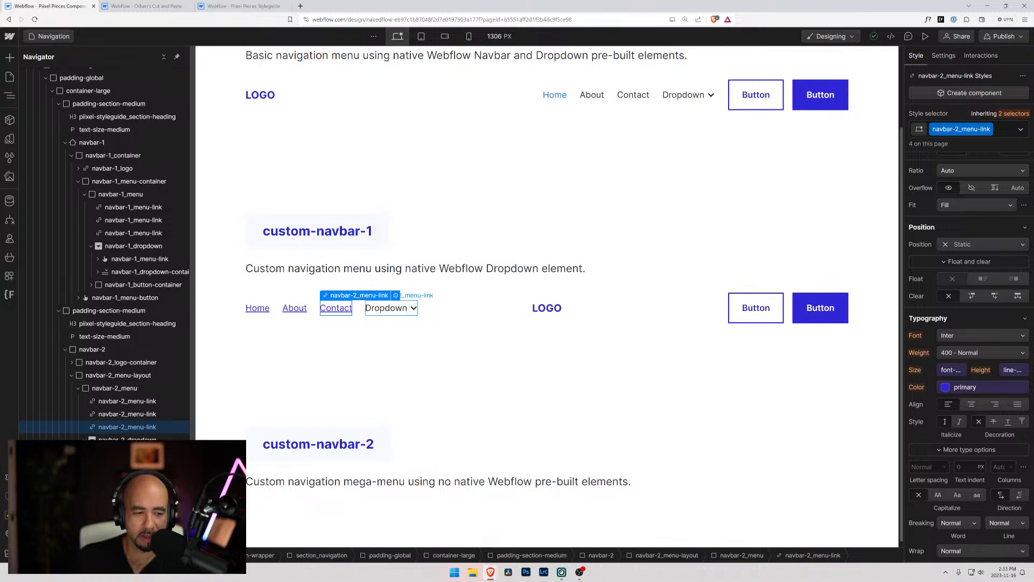
pyautogui.click(401, 309)
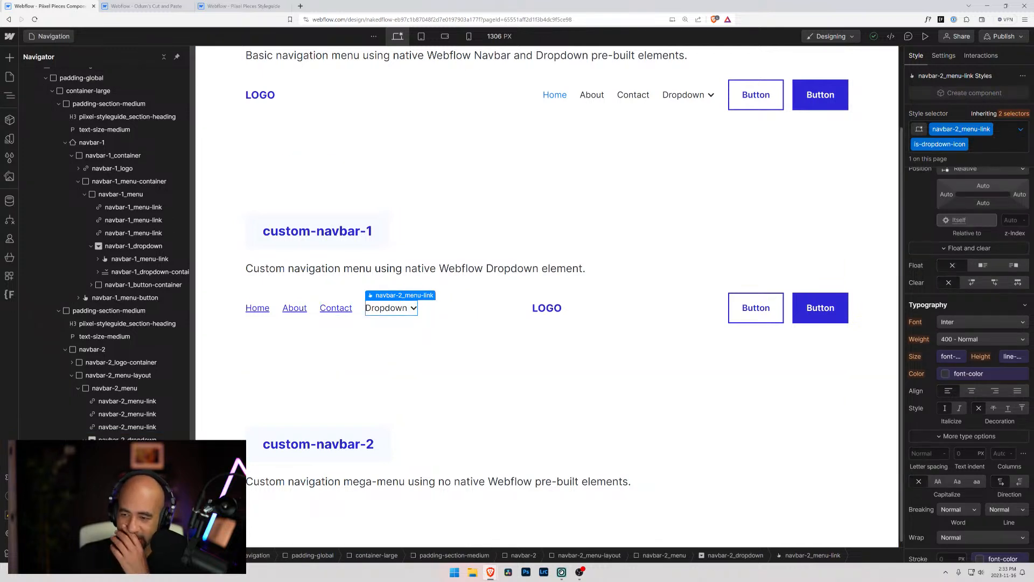
pyautogui.click(1022, 130)
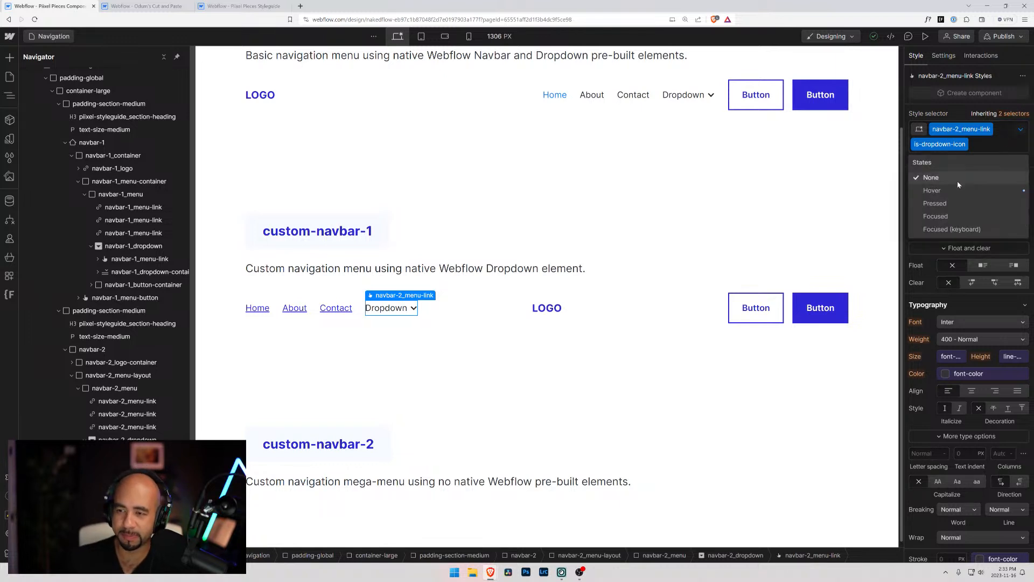
pyautogui.click(990, 143)
pyautogui.click(1023, 113)
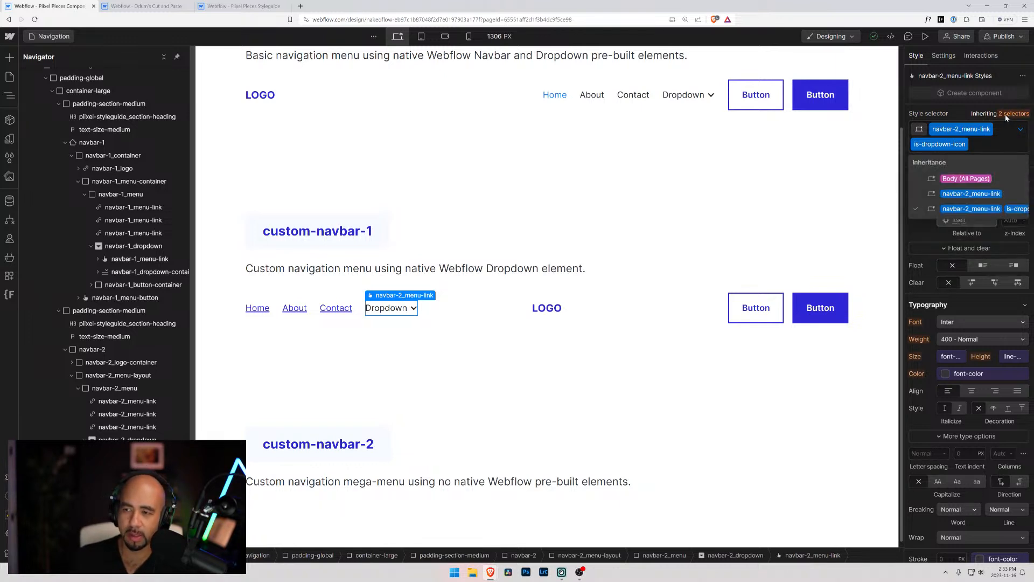
pyautogui.click(955, 195)
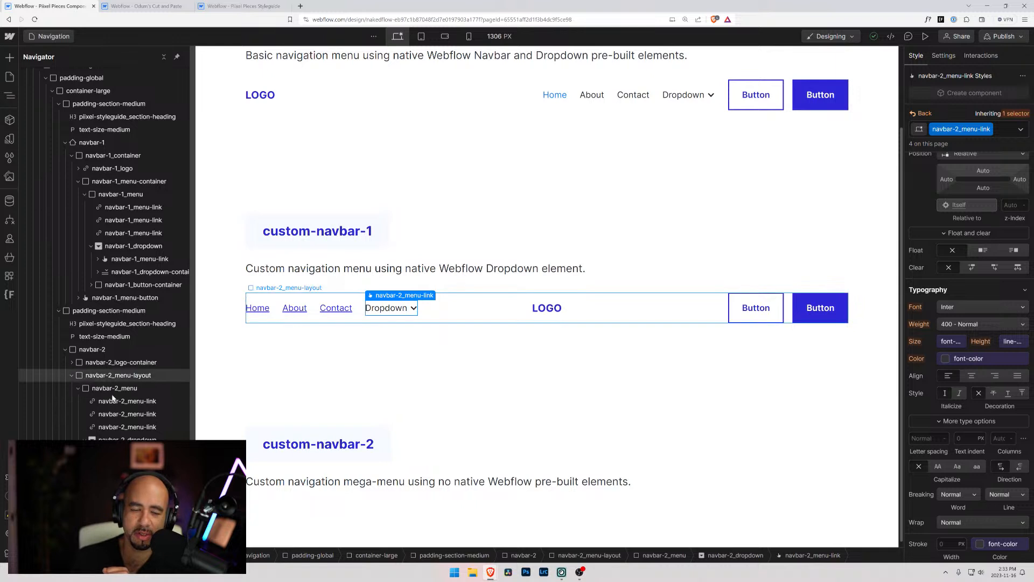
# Set the text color of navbar-2_menu-link to the primary variable on the About link at desktop
pyautogui.click(143, 413)
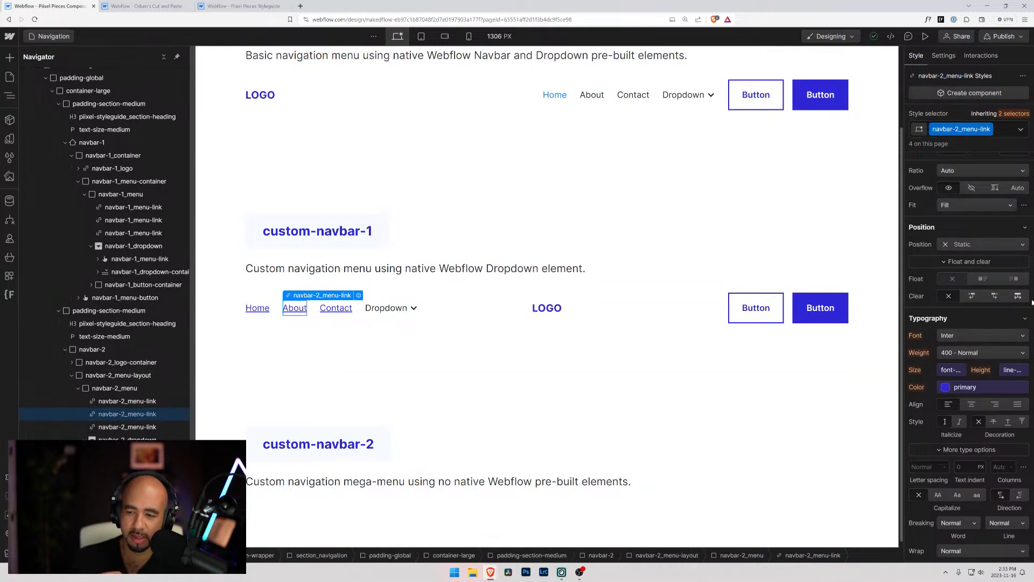
pyautogui.click(950, 388)
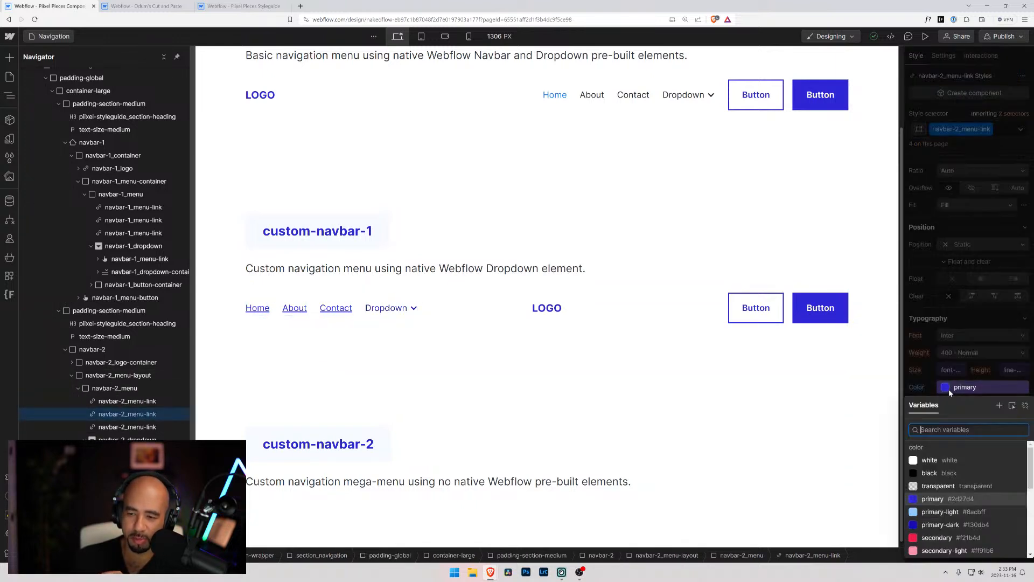
pyautogui.click(942, 497)
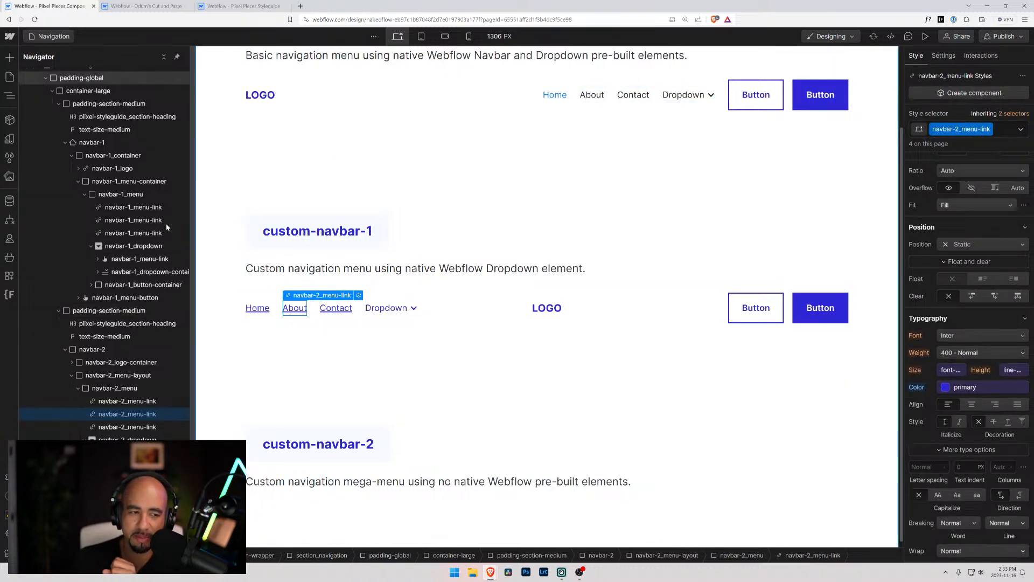
# Set the text color of navbar-1_menu-link to the primary variable on the basic navbar's About link at desktop
pyautogui.click(142, 207)
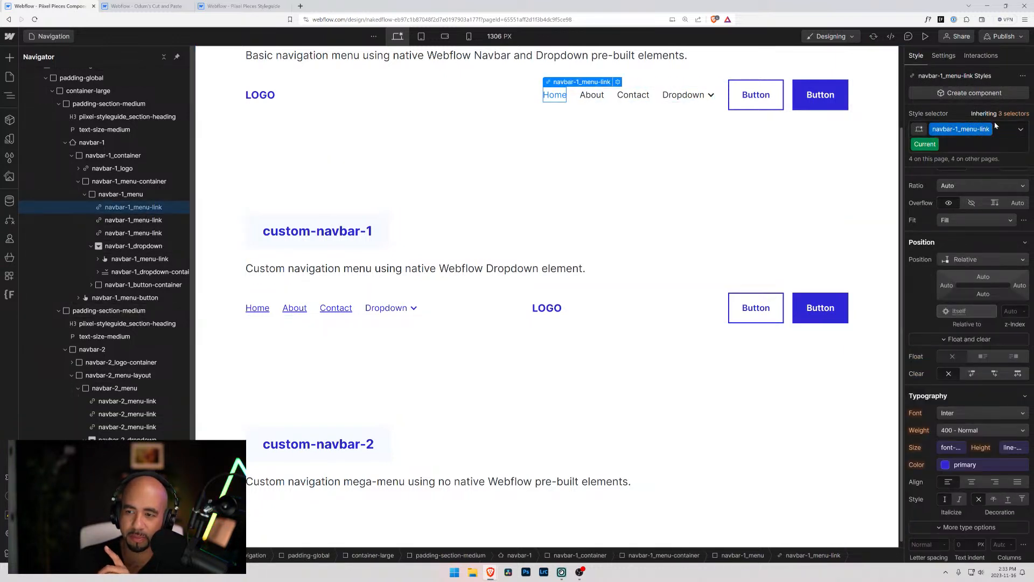
pyautogui.click(146, 222)
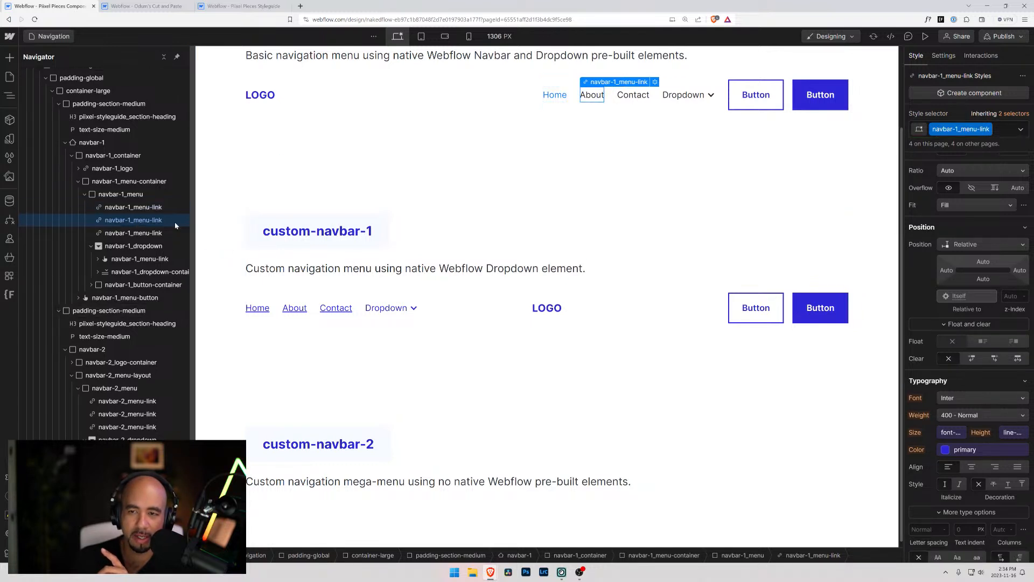
pyautogui.click(949, 451)
pyautogui.click(930, 383)
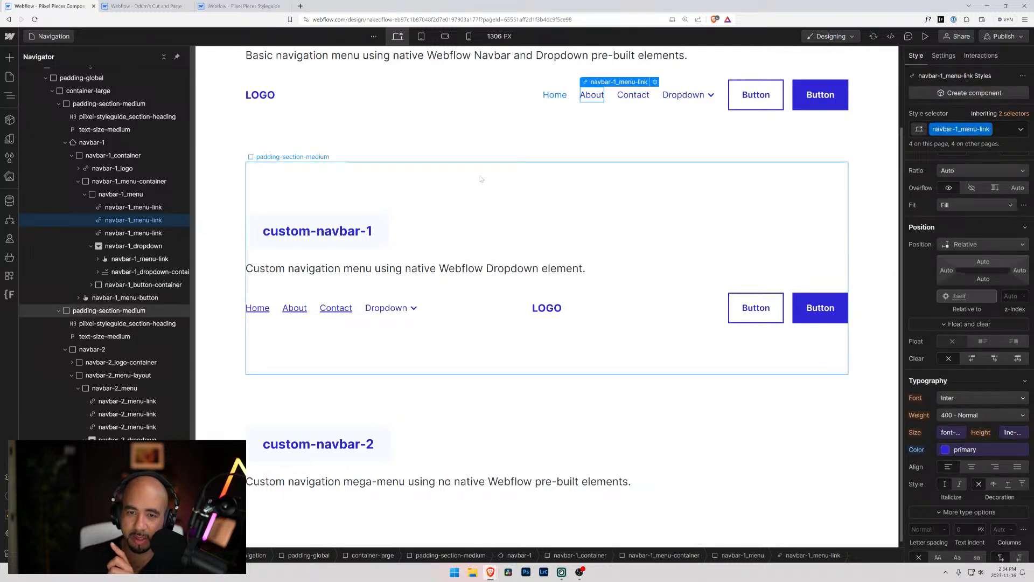
# Preview the page at tablet and check the basic navbar's mobile menu opening and closing, with its link colors
pyautogui.click(421, 36)
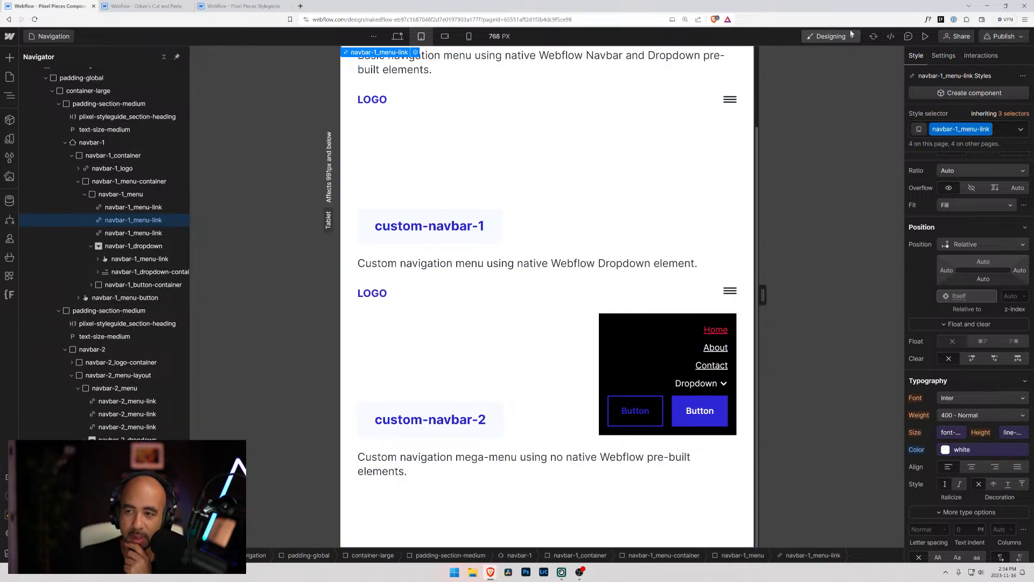
pyautogui.click(926, 37)
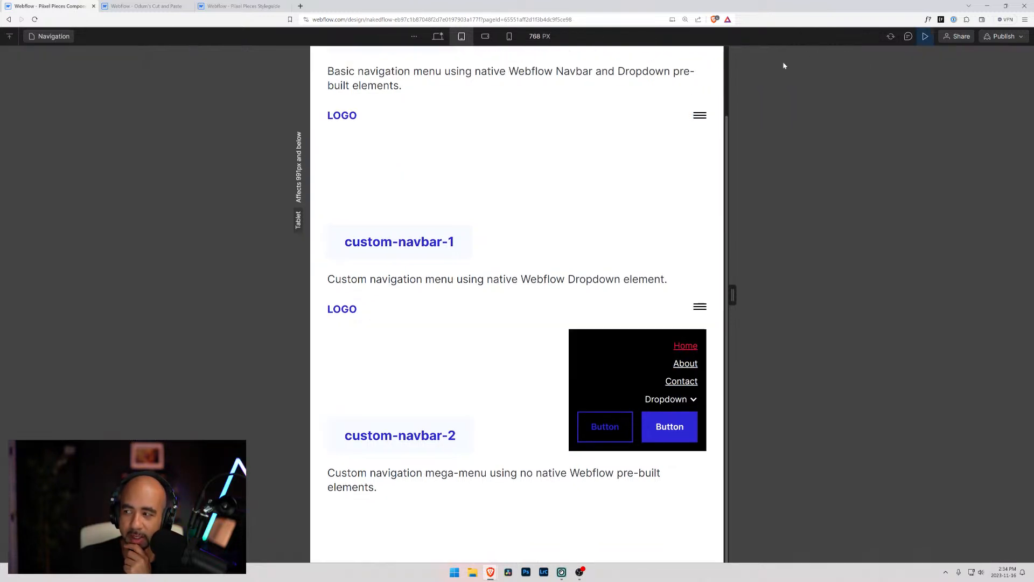
pyautogui.click(699, 116)
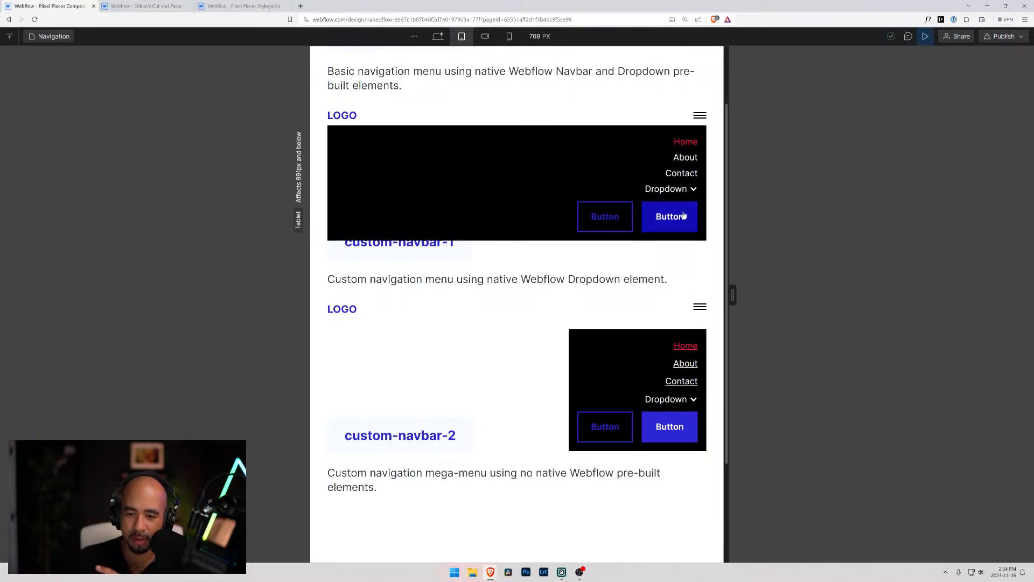
pyautogui.click(700, 115)
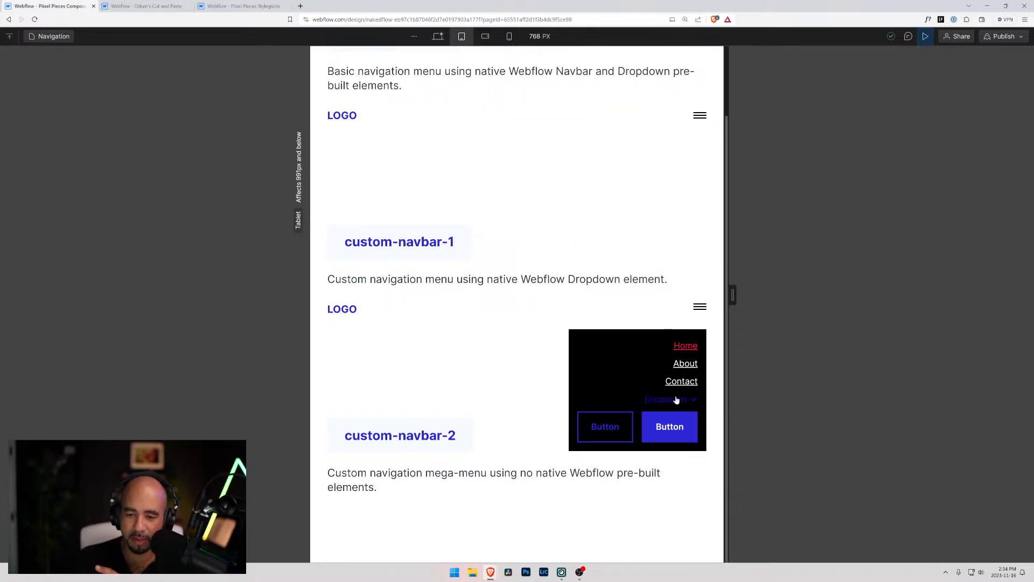
pyautogui.click(701, 116)
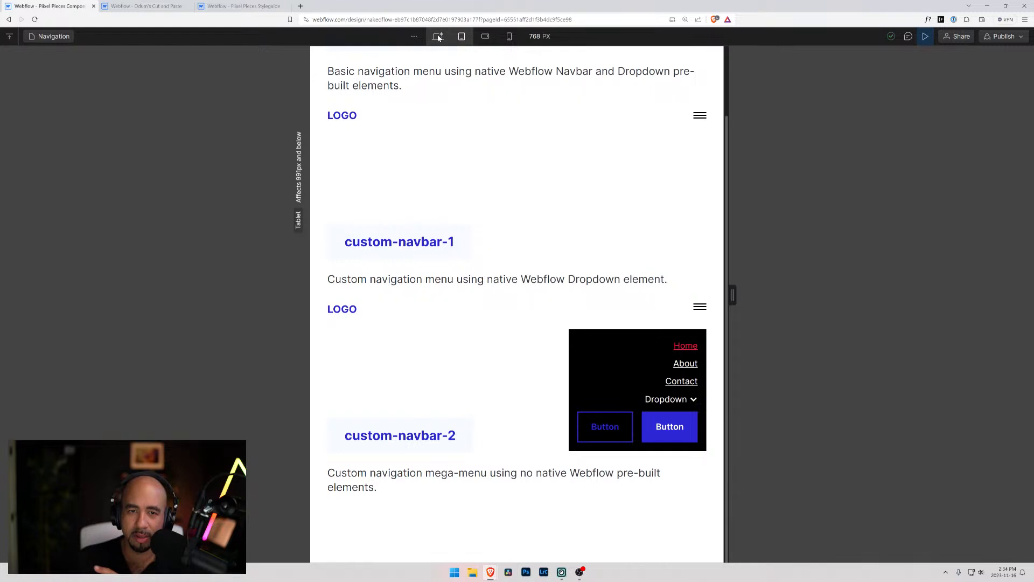
pyautogui.click(926, 36)
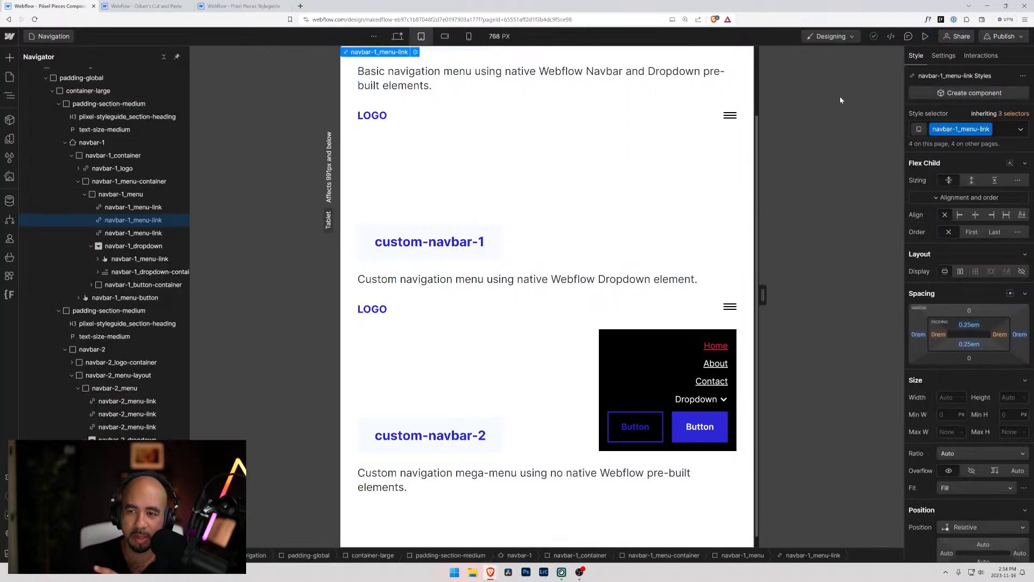
# Show the basic navbar's menu expanded on the tablet canvas through the navbar-1_menu settings
pyautogui.click(713, 122)
pyautogui.click(121, 195)
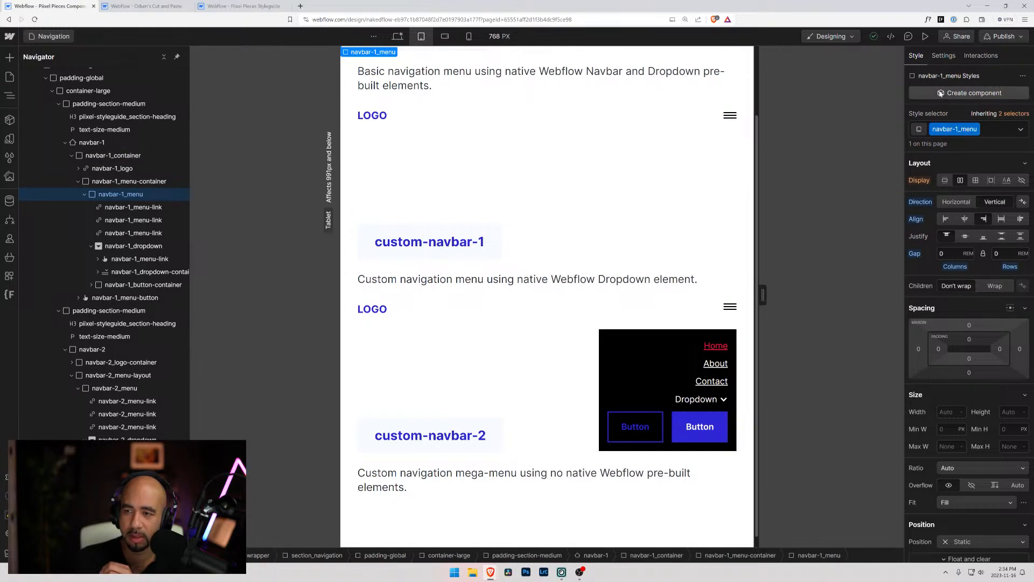
pyautogui.click(943, 56)
pyautogui.click(961, 230)
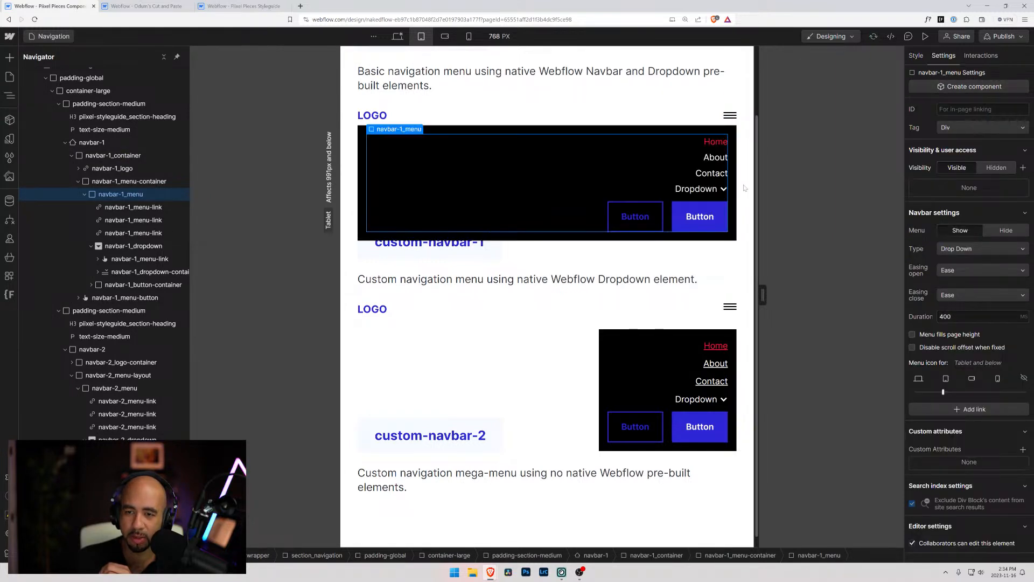
# Examine the Hover state styles of the basic navbar's is-dropdown-icon Dropdown toggle at tablet
pyautogui.click(722, 190)
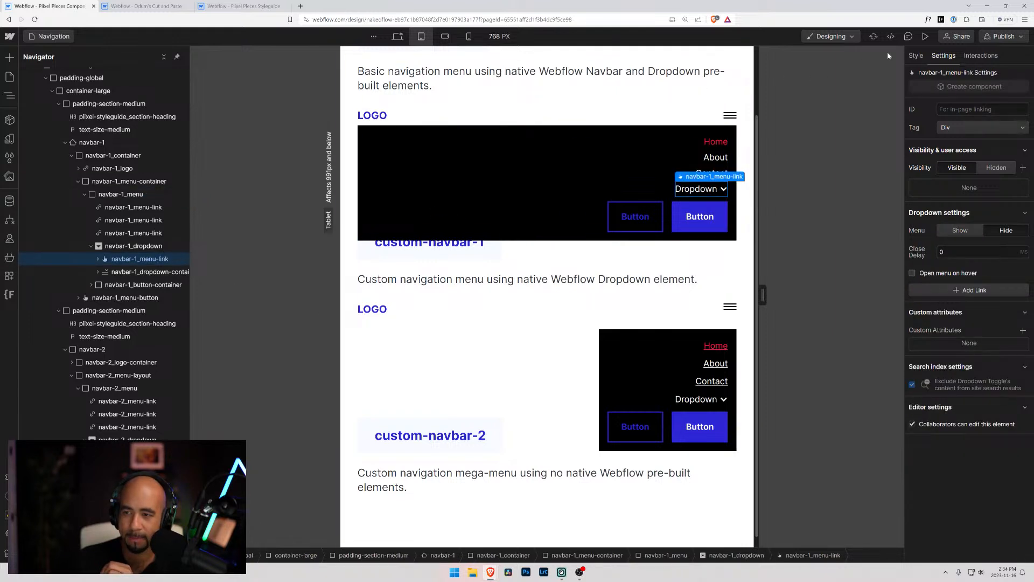
pyautogui.click(916, 56)
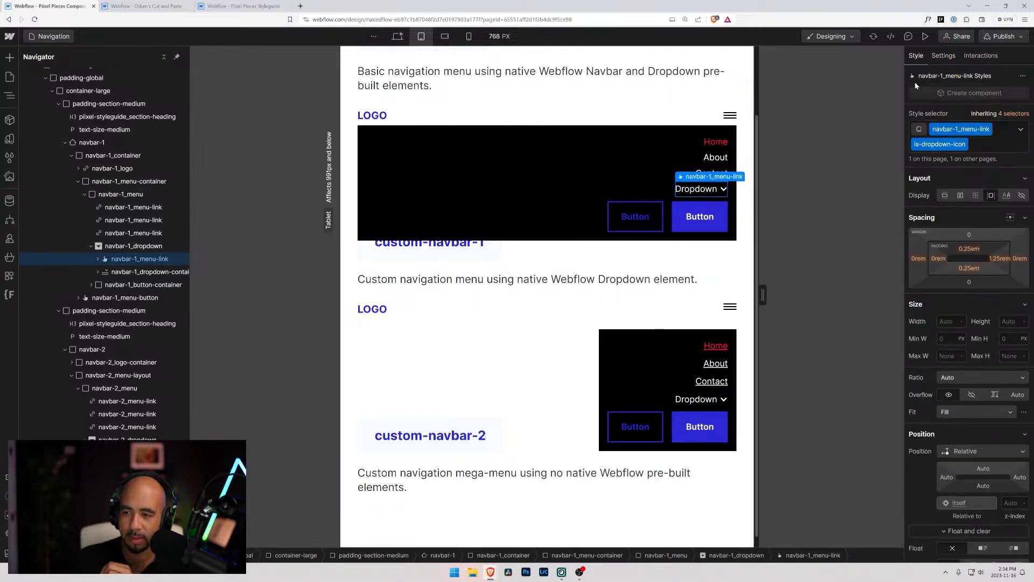
pyautogui.click(1027, 131)
pyautogui.click(938, 190)
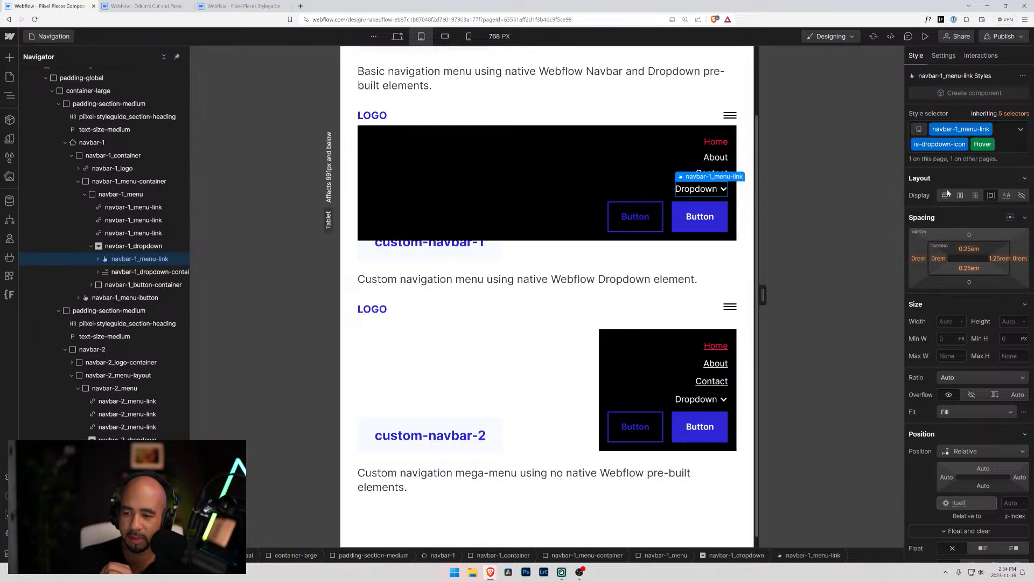
pyautogui.scroll(-1, 920, 244)
pyautogui.scroll(1, 920, 244)
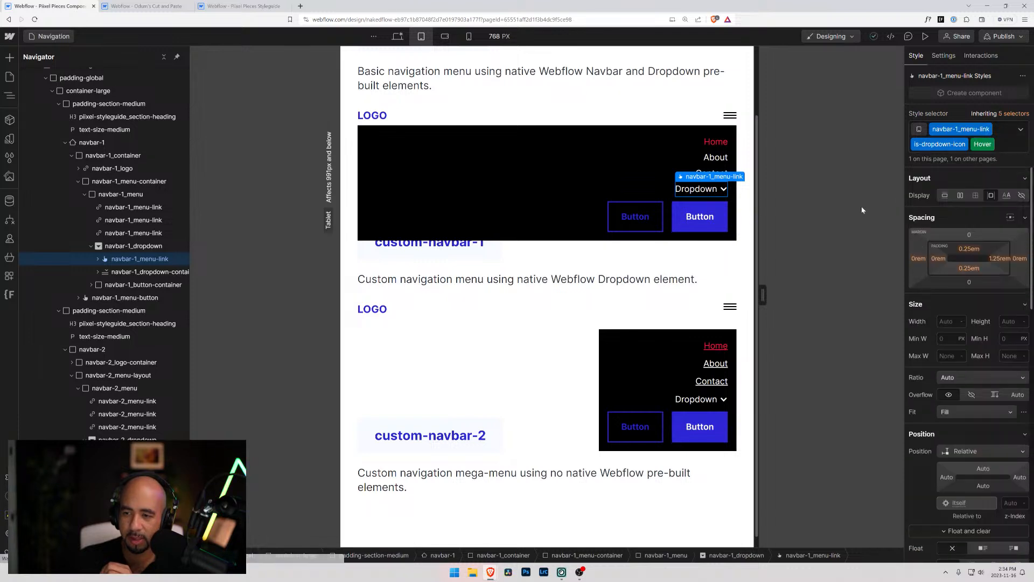
pyautogui.click(1010, 146)
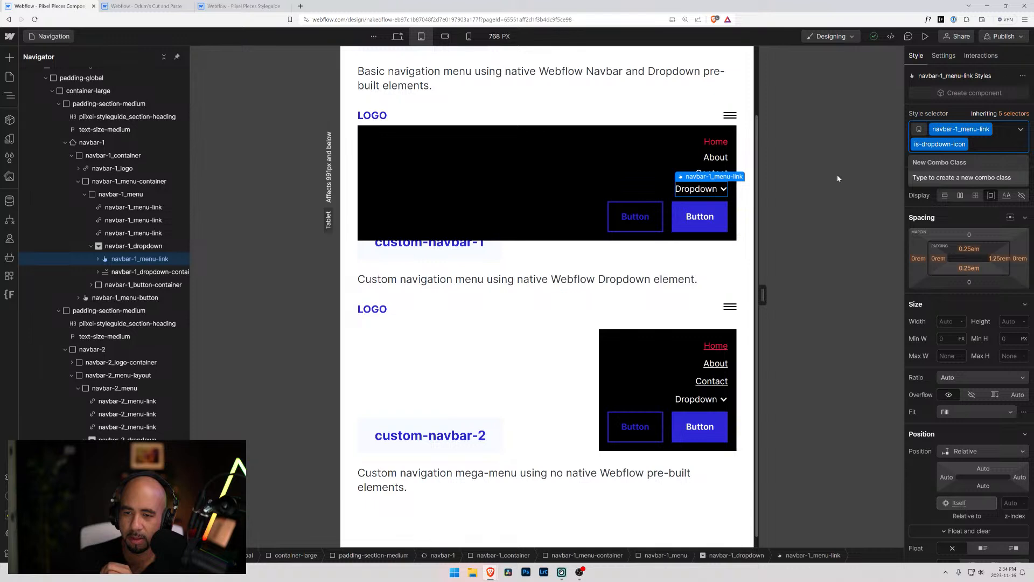
# Compare the available states and nested elements of navbar-1_dropdown with the Dropdown toggle in custom-navbar-1 at tablet
pyautogui.click(98, 260)
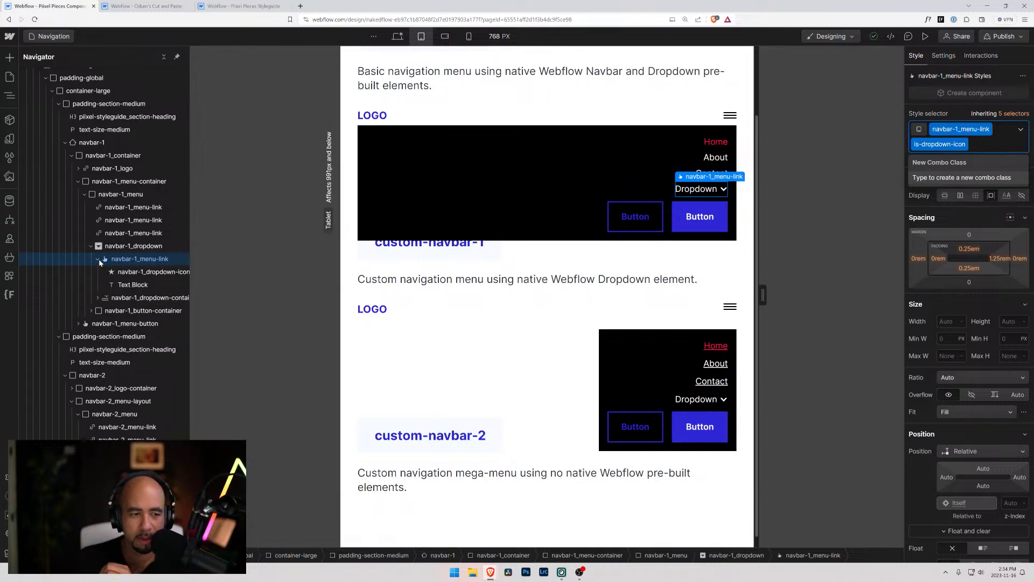
pyautogui.click(135, 247)
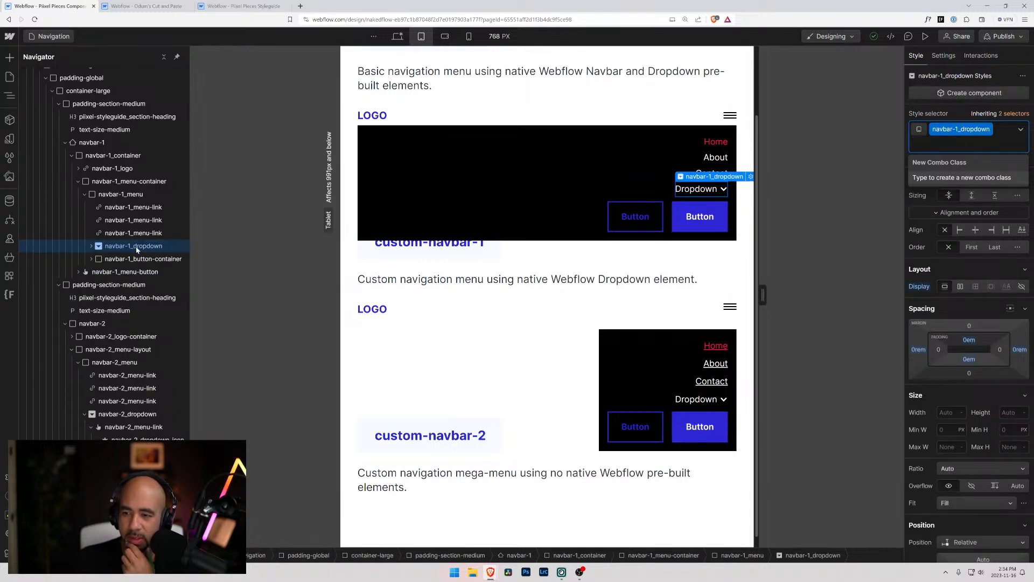
pyautogui.click(1024, 132)
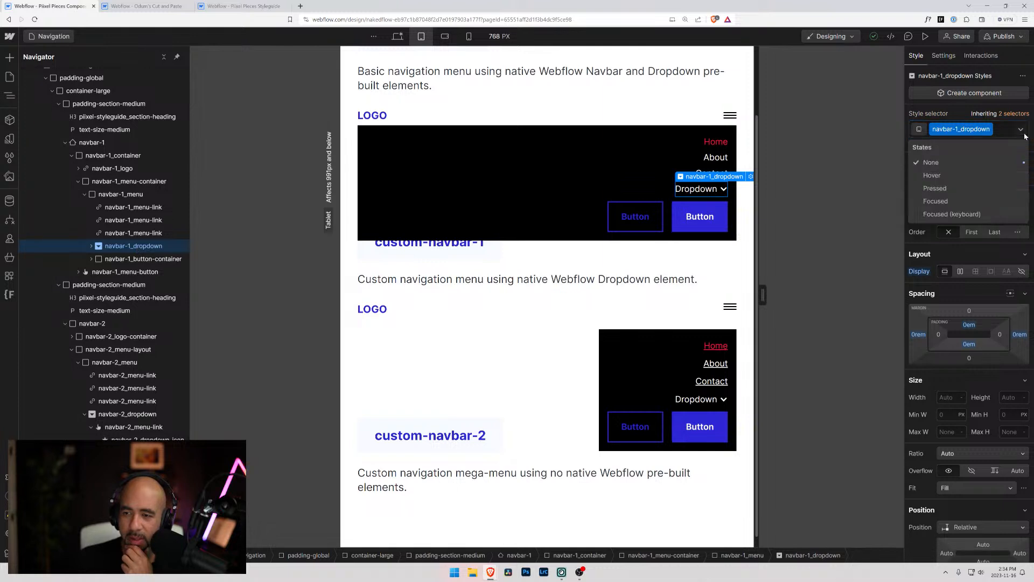
pyautogui.click(911, 114)
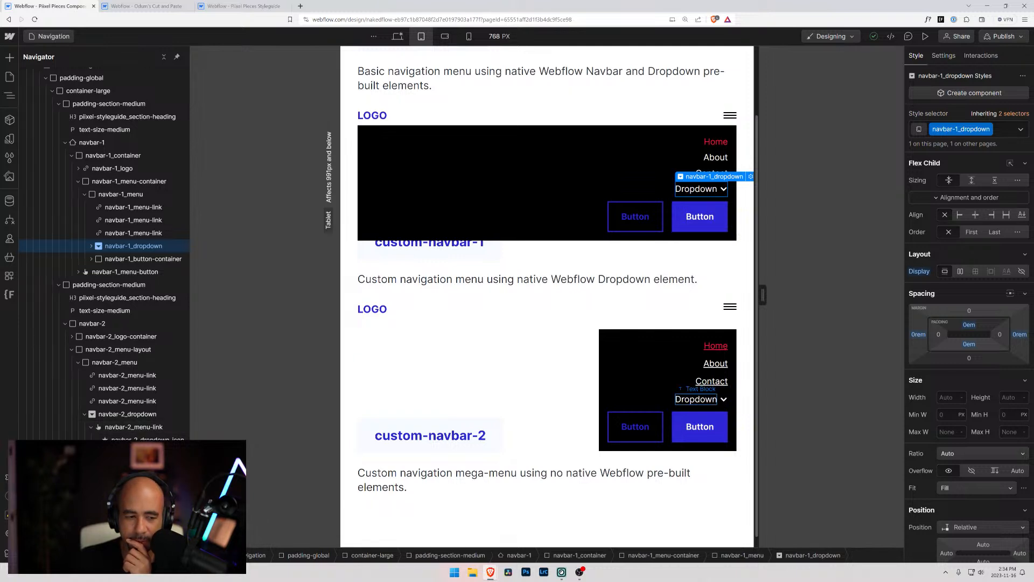
pyautogui.click(153, 438)
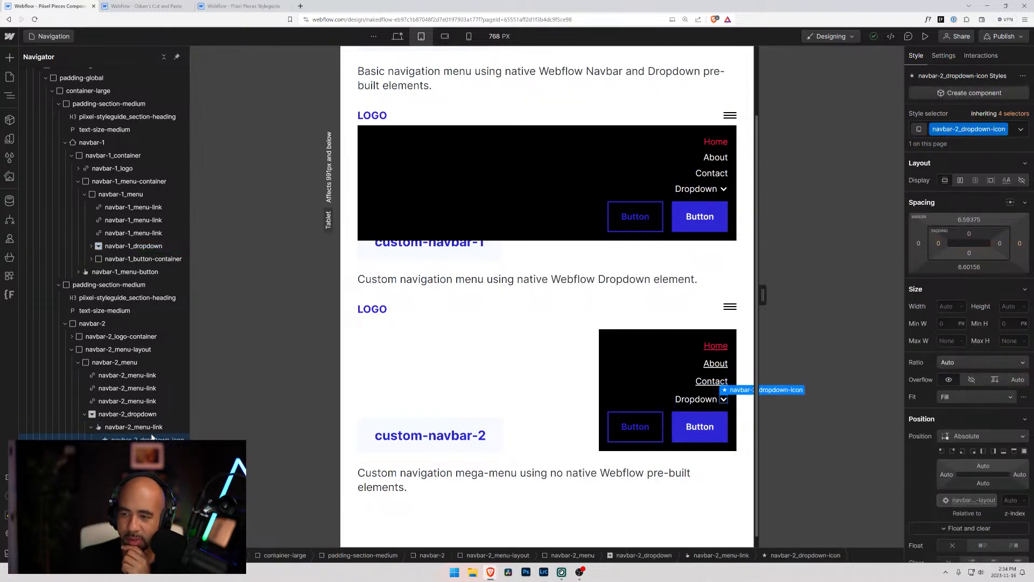
pyautogui.click(148, 428)
pyautogui.click(1023, 130)
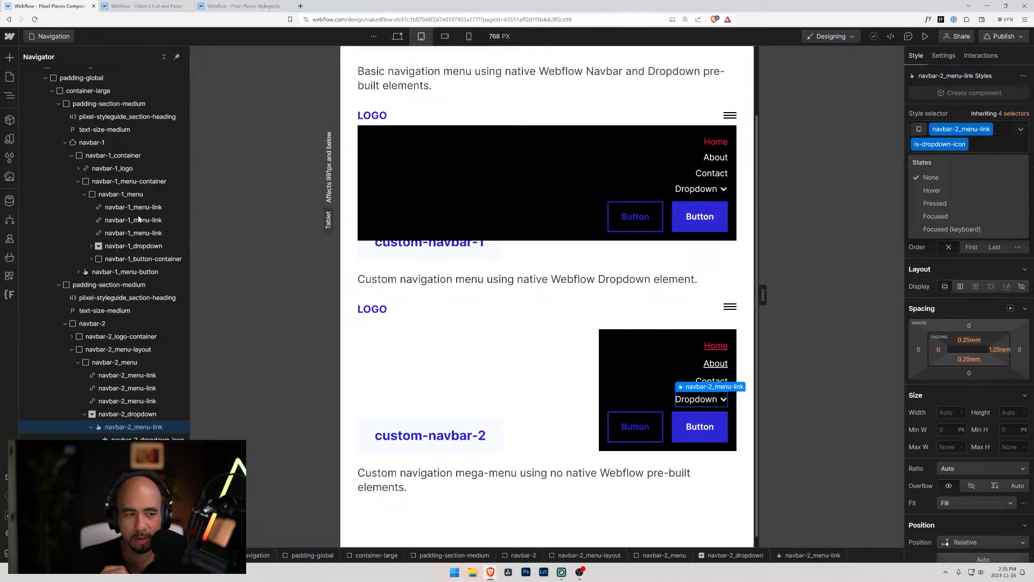
pyautogui.click(110, 247)
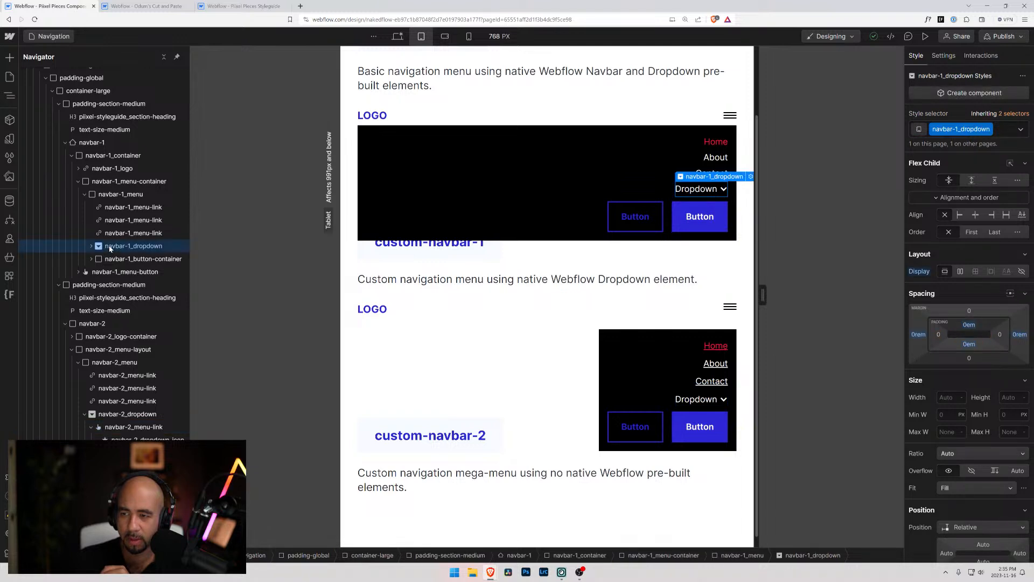
pyautogui.click(92, 246)
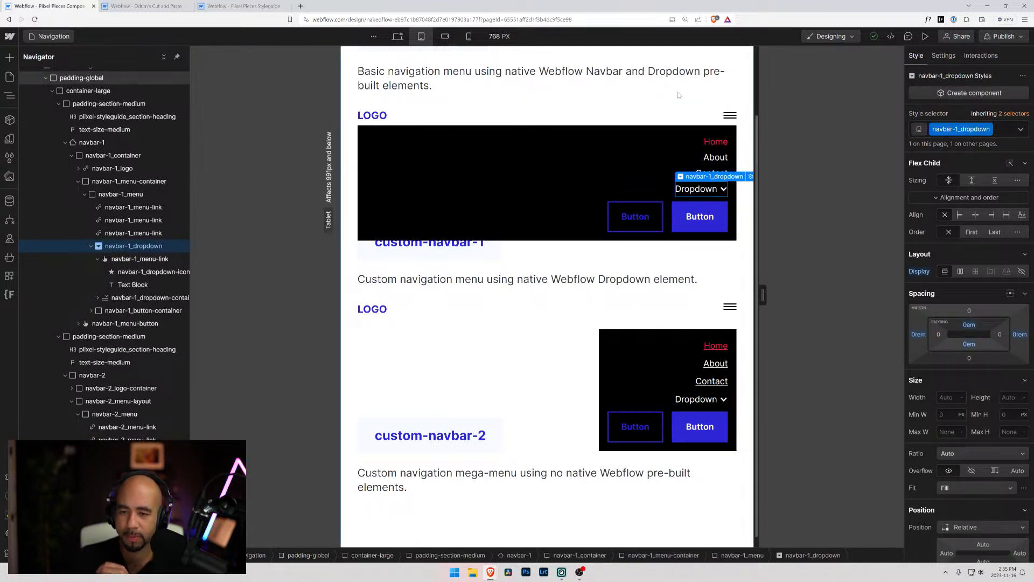
# Add the combo class is-dropdown-icon to navbar-1_dropdown at desktop
pyautogui.click(397, 36)
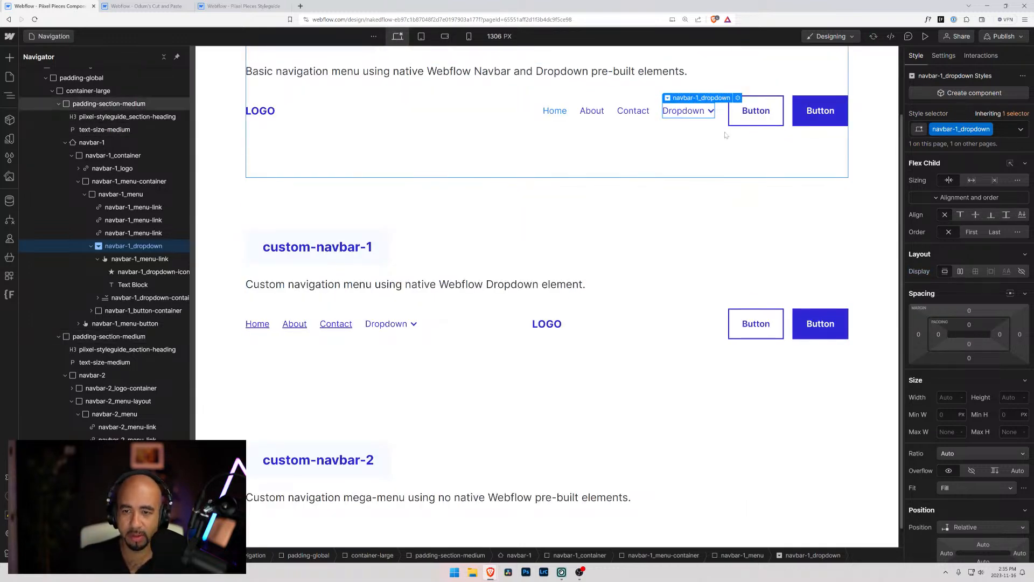
pyautogui.click(1000, 129)
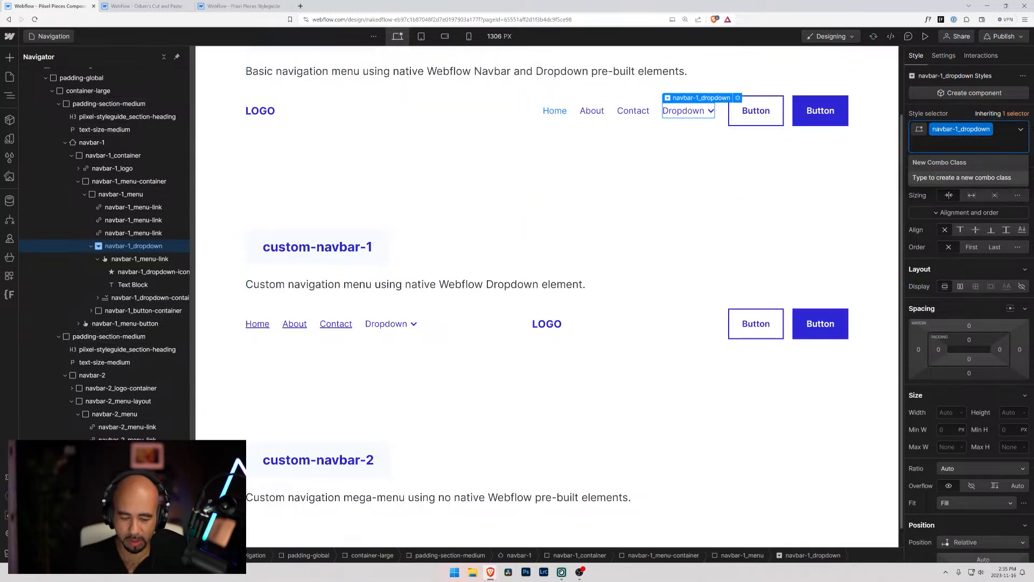
pyautogui.write('is-d')
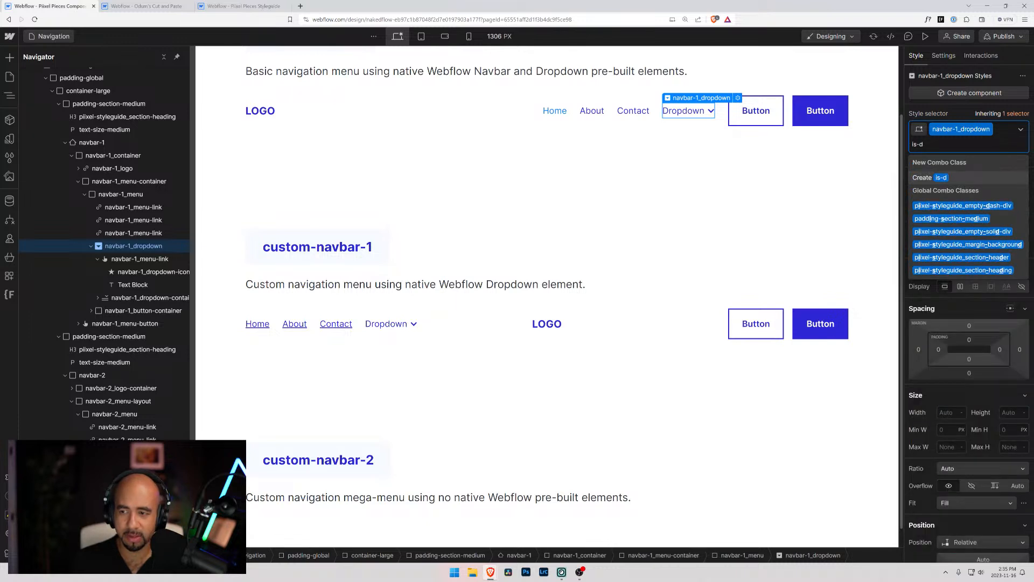
pyautogui.write('ropdown-o')
pyautogui.press('BackSpace')
pyautogui.write('icon')
pyautogui.press('Return')
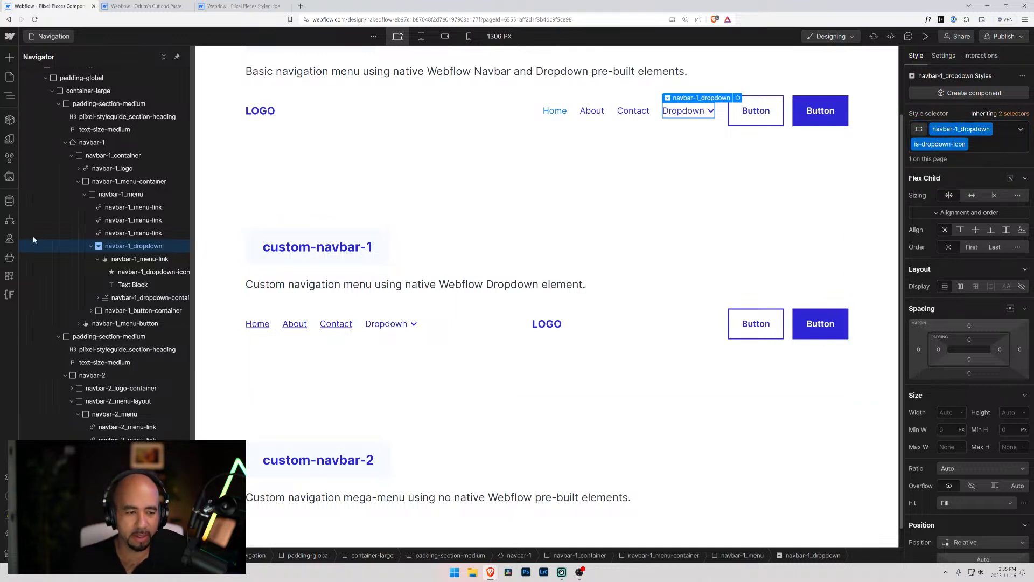
# Compare the classes on navbar-2_dropdown with the is-dropdown-icon combo class on navbar-1_dropdown
pyautogui.click(392, 324)
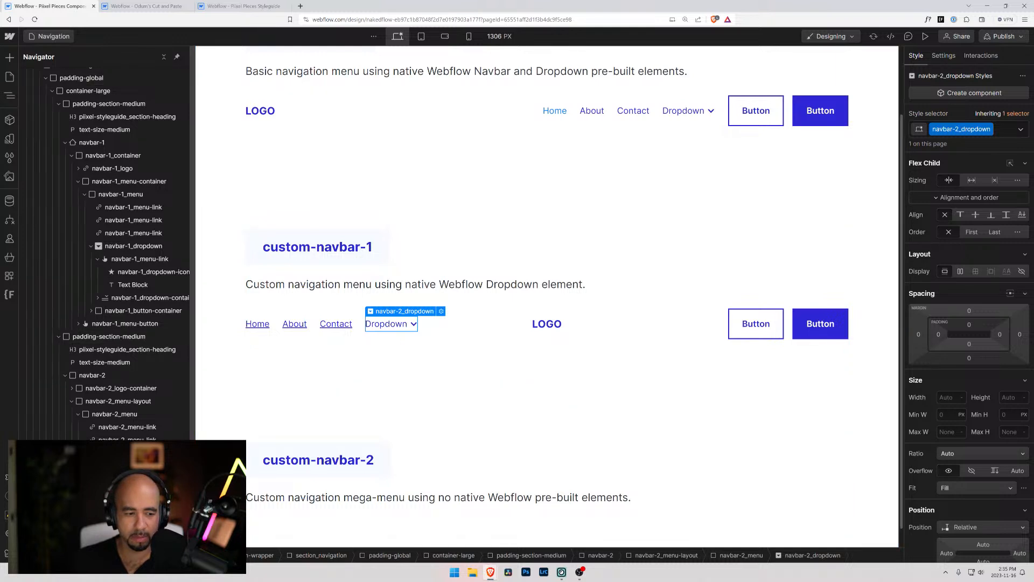
pyautogui.click(135, 246)
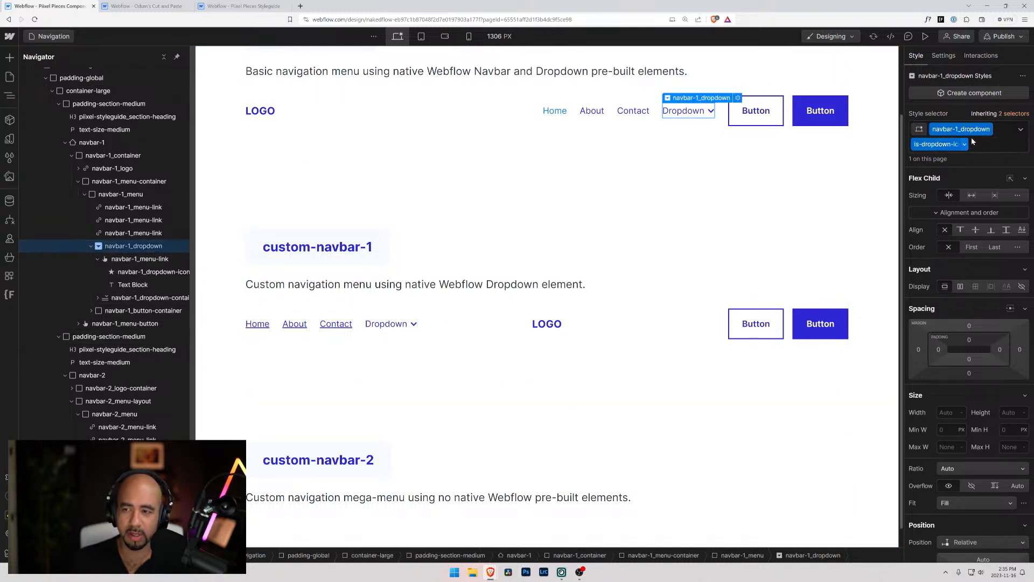
pyautogui.click(964, 142)
# Compare the classes and padding of the Dropdown toggles in both navbars, and check where navbar-1_menu-link's left padding comes from
pyautogui.click(126, 259)
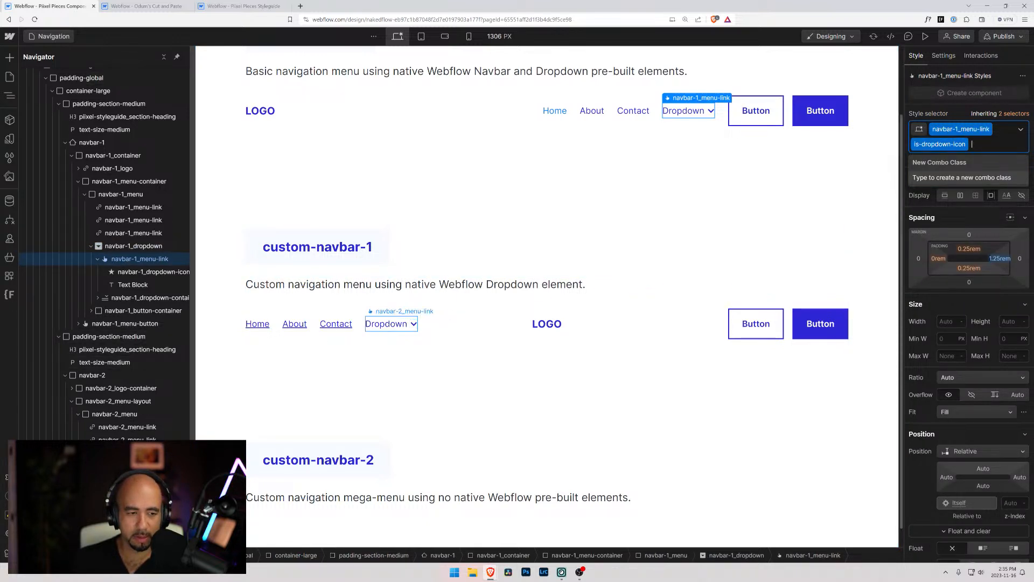
pyautogui.click(408, 325)
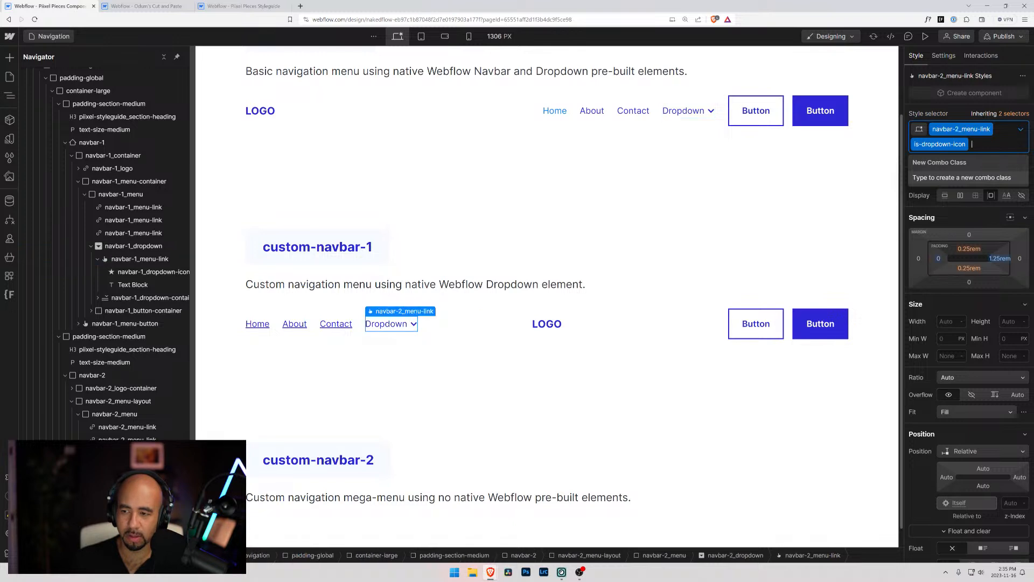
pyautogui.click(132, 247)
pyautogui.click(134, 259)
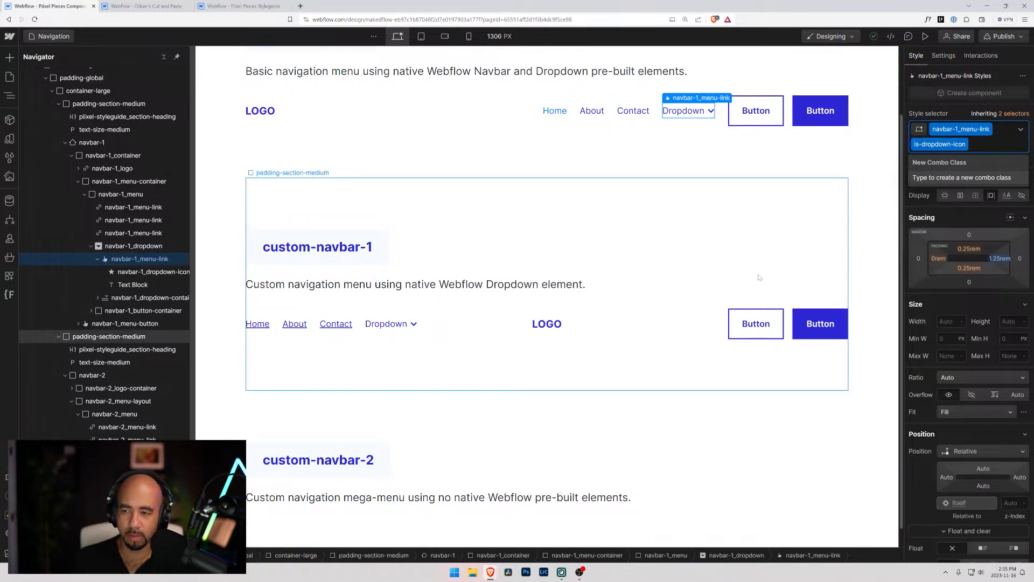
pyautogui.click(938, 259)
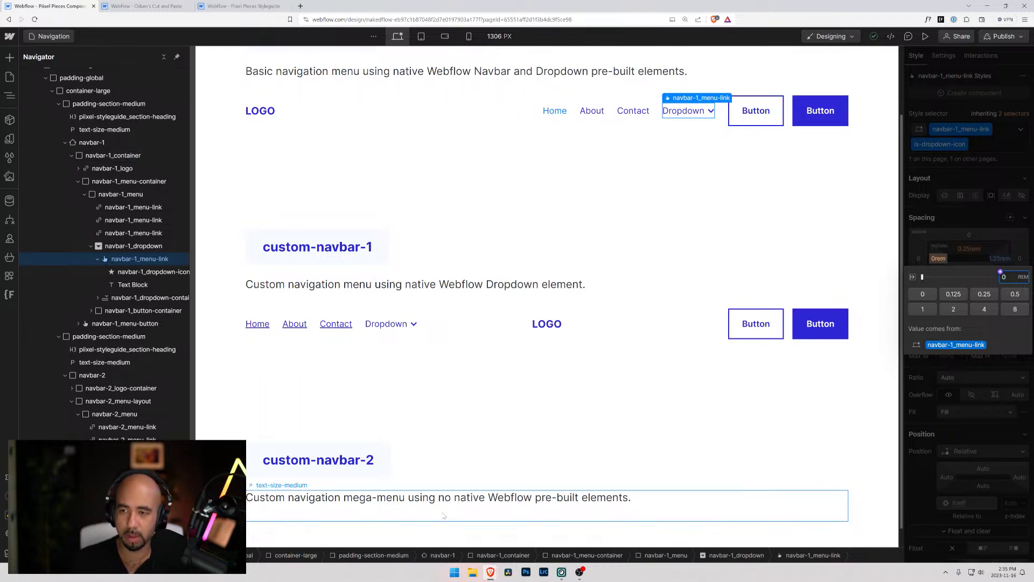
pyautogui.press('Escape')
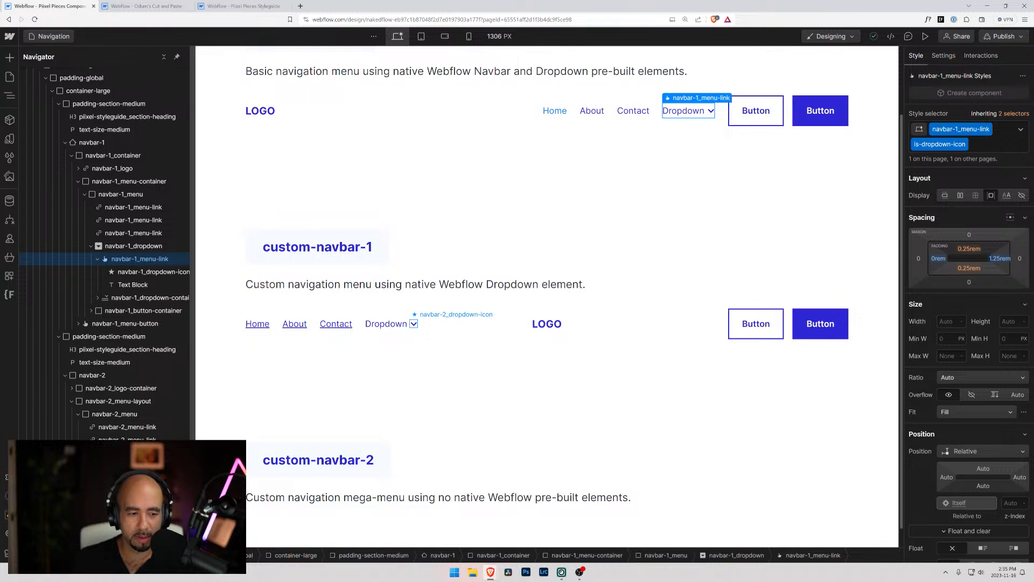
# Set the left padding of custom-navbar-1's Dropdown toggle (navbar-2_menu-link with is-dropdown-icon) to 0rem at desktop
pyautogui.click(388, 324)
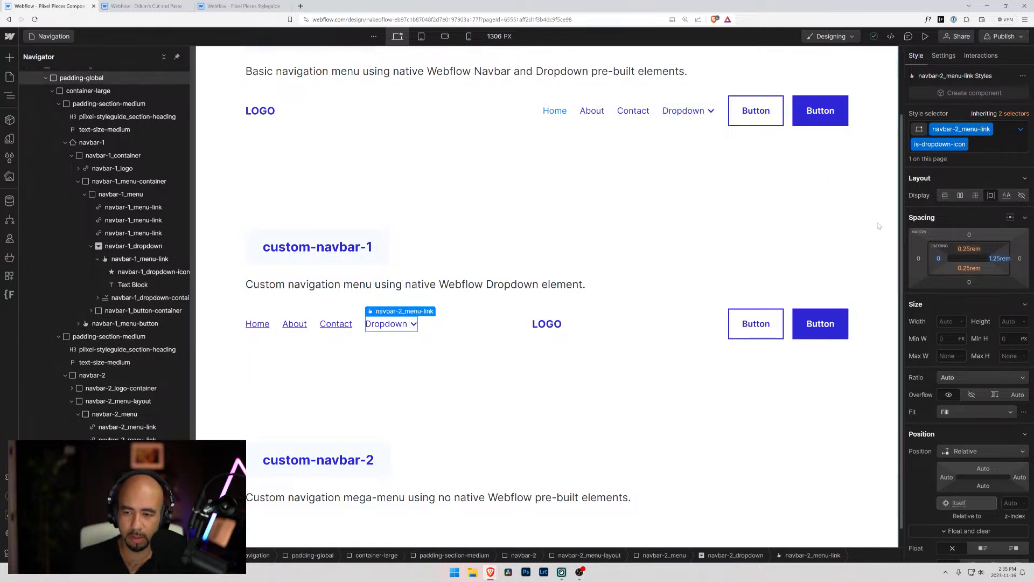
pyautogui.click(939, 258)
pyautogui.click(1023, 277)
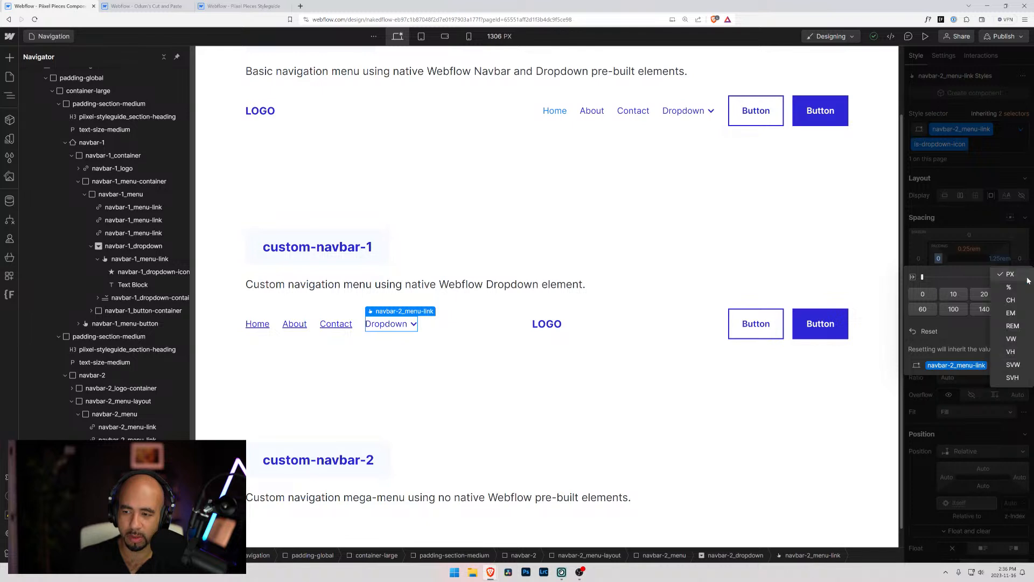
pyautogui.click(997, 307)
pyautogui.click(938, 228)
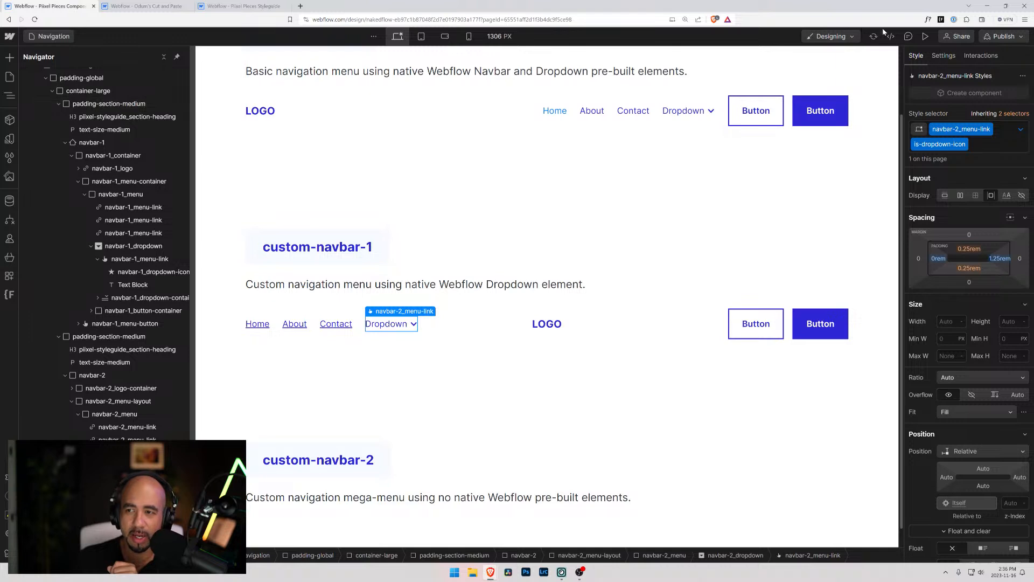
# Preview the page at tablet and check the basic navbar's menu opening, closing and link hover color
pyautogui.click(926, 36)
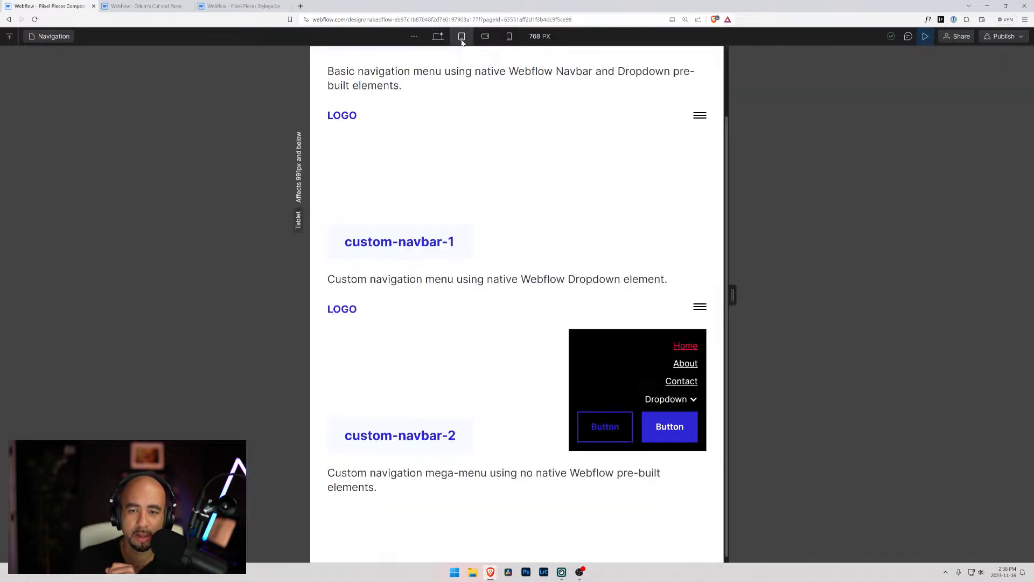
pyautogui.click(461, 36)
pyautogui.click(702, 116)
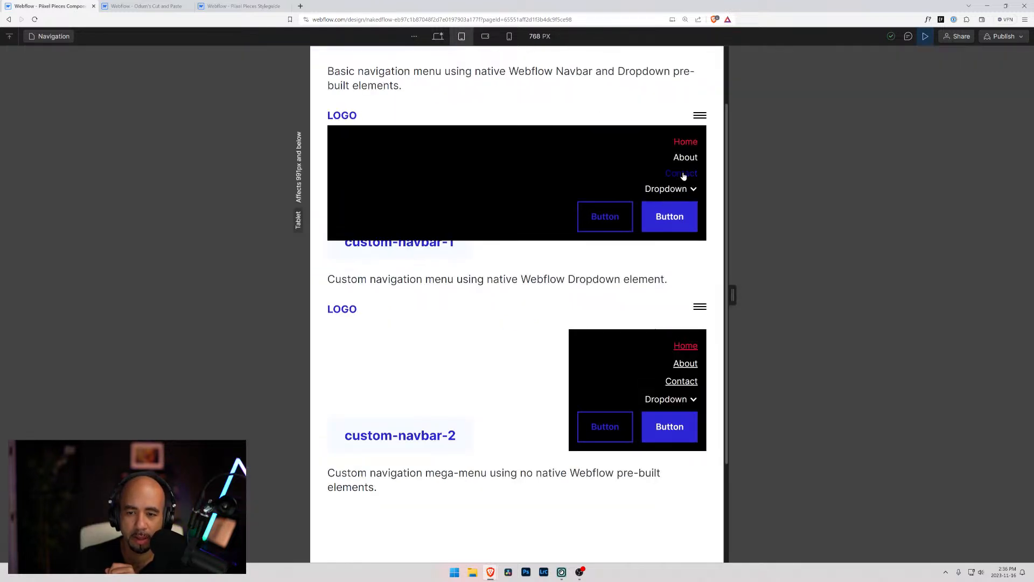
pyautogui.click(699, 117)
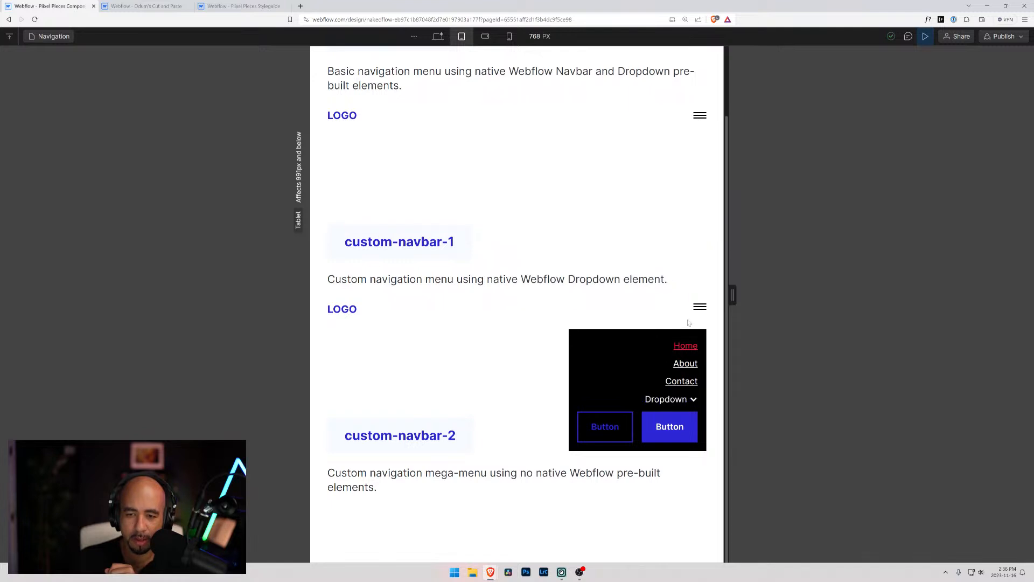
pyautogui.click(700, 116)
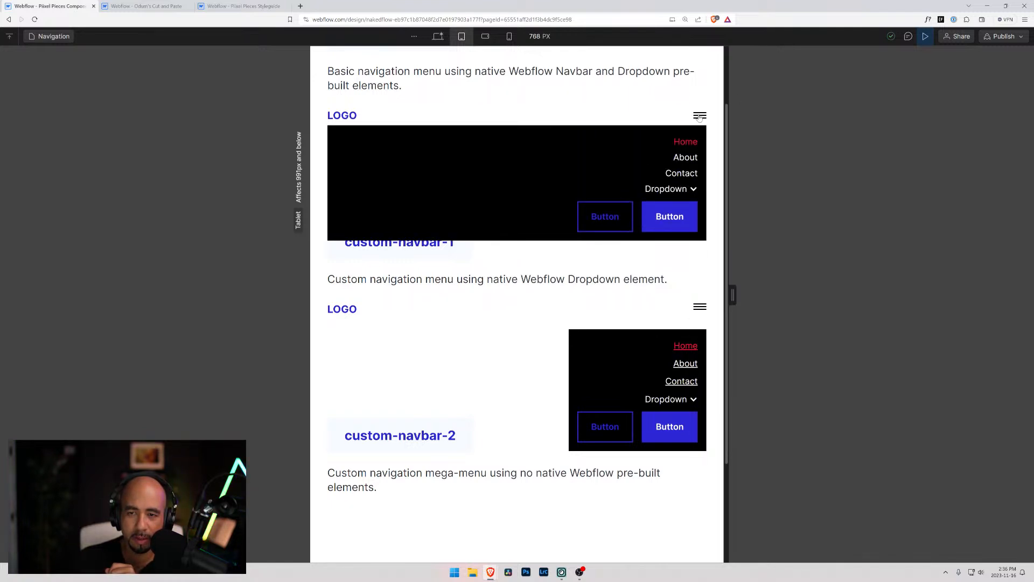
pyautogui.click(699, 116)
pyautogui.click(926, 36)
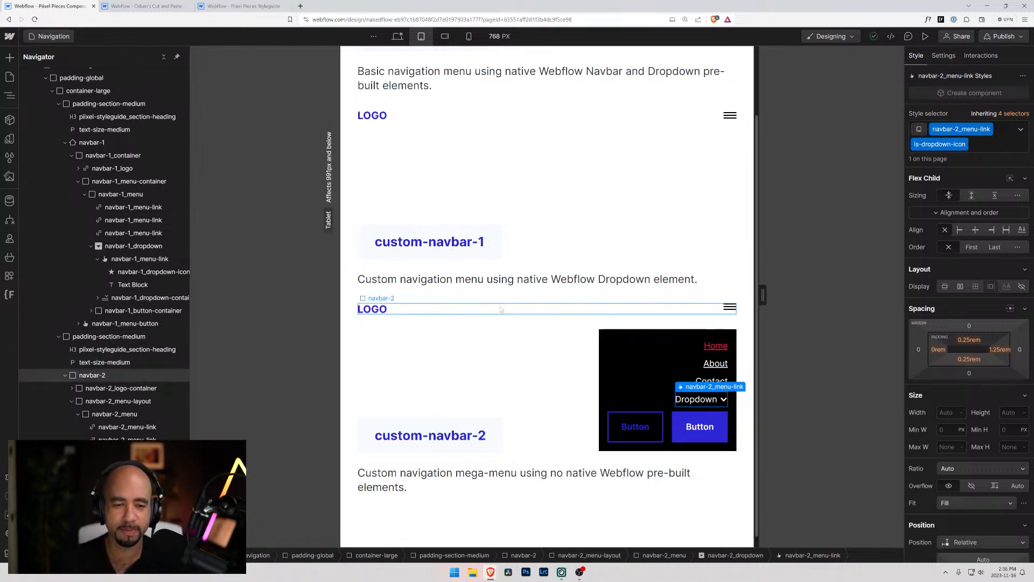
# Set the navbar-1_menu's Navbar setting to Show so the basic navbar's menu stays open at tablet
pyautogui.click(612, 333)
pyautogui.click(635, 310)
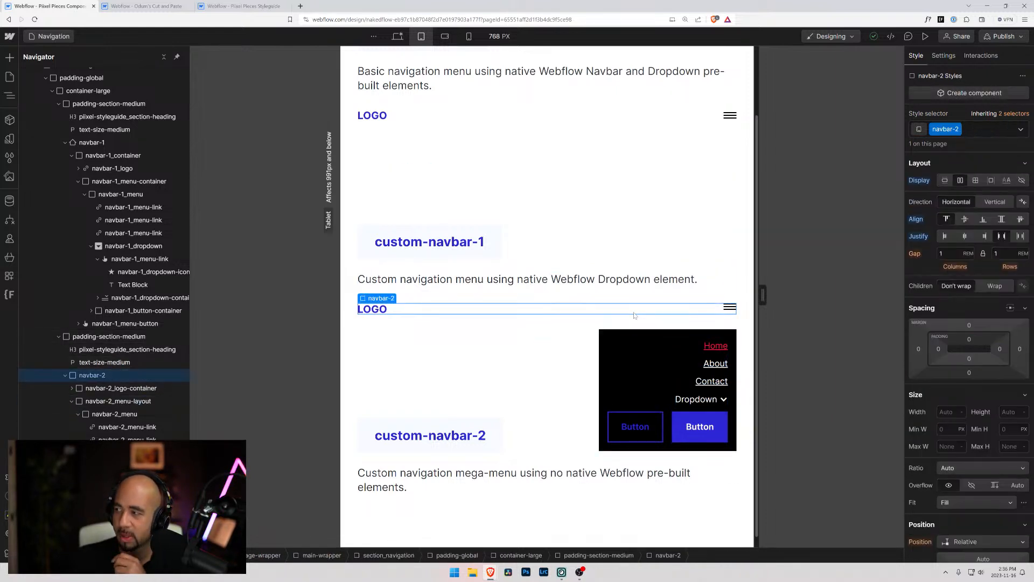
pyautogui.click(619, 116)
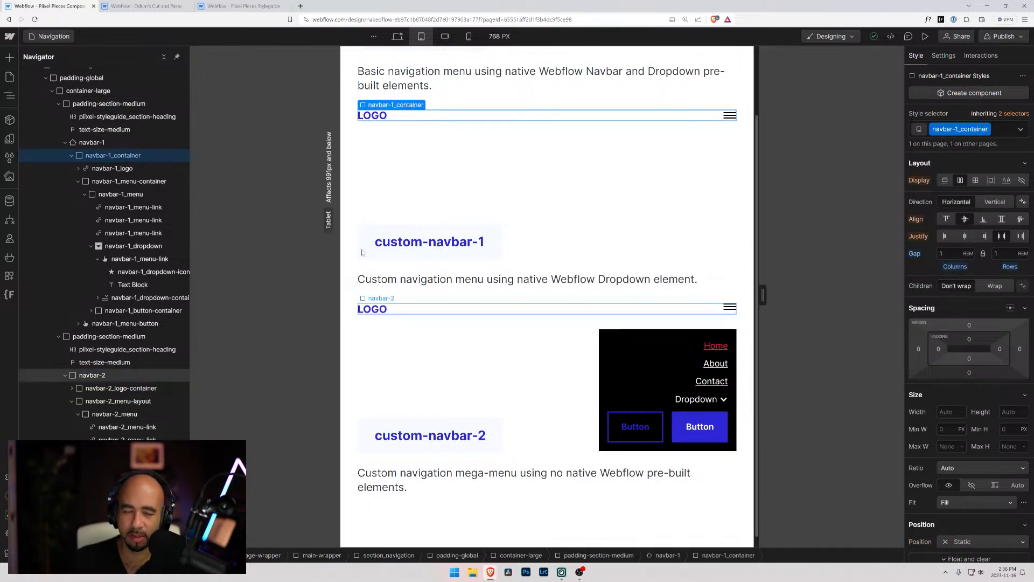
pyautogui.click(127, 168)
pyautogui.click(134, 193)
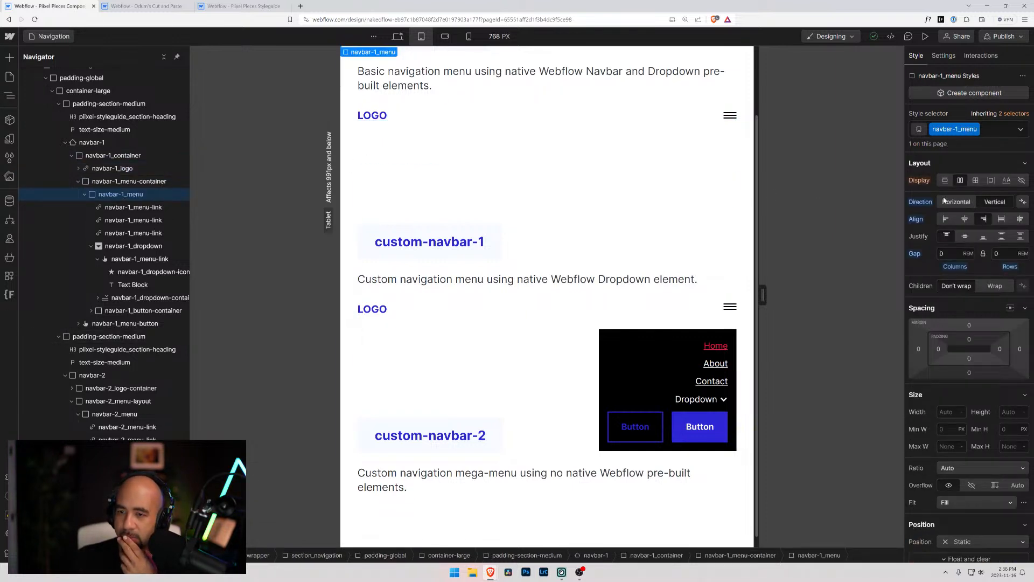
pyautogui.click(943, 55)
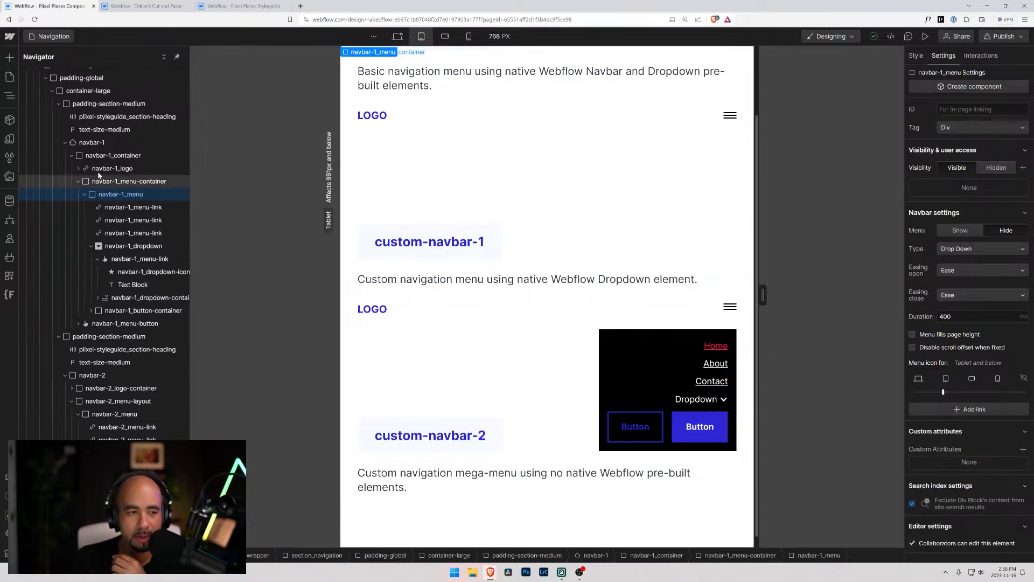
pyautogui.click(959, 232)
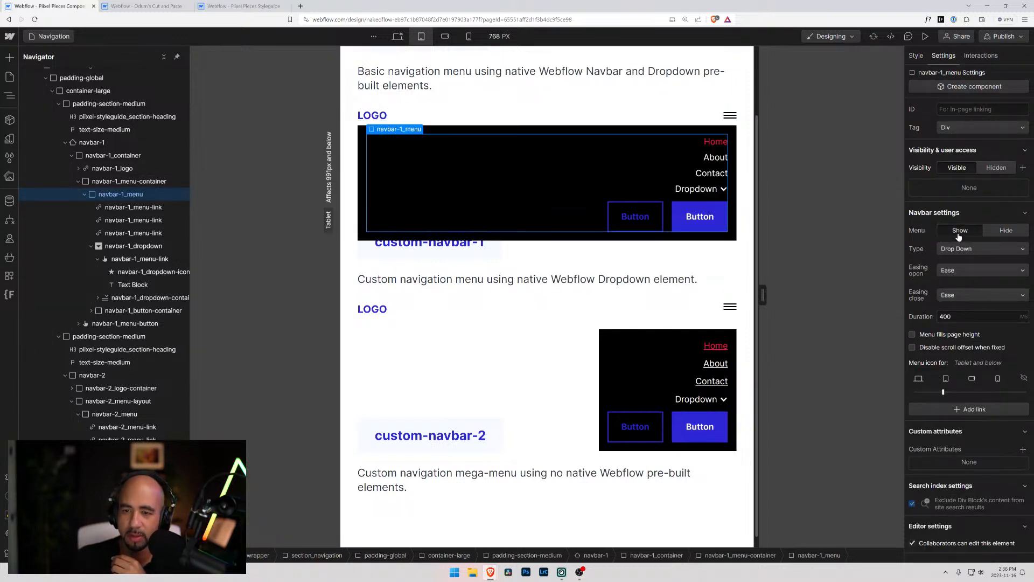
# Check the basic navbar's Dropdown toggle and its nested icon, including the classes and states available on the toggle at tablet
pyautogui.click(718, 194)
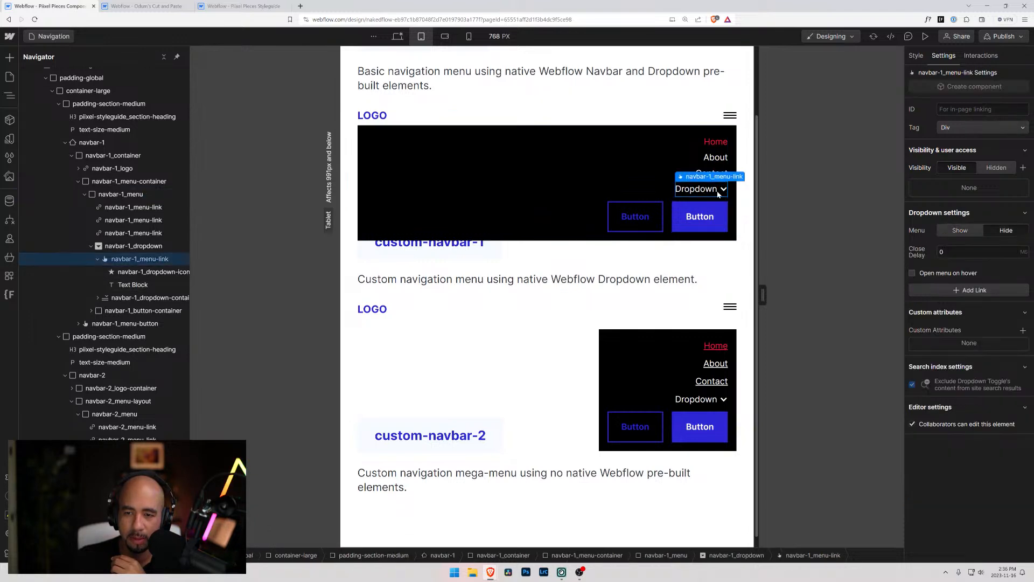
pyautogui.click(162, 273)
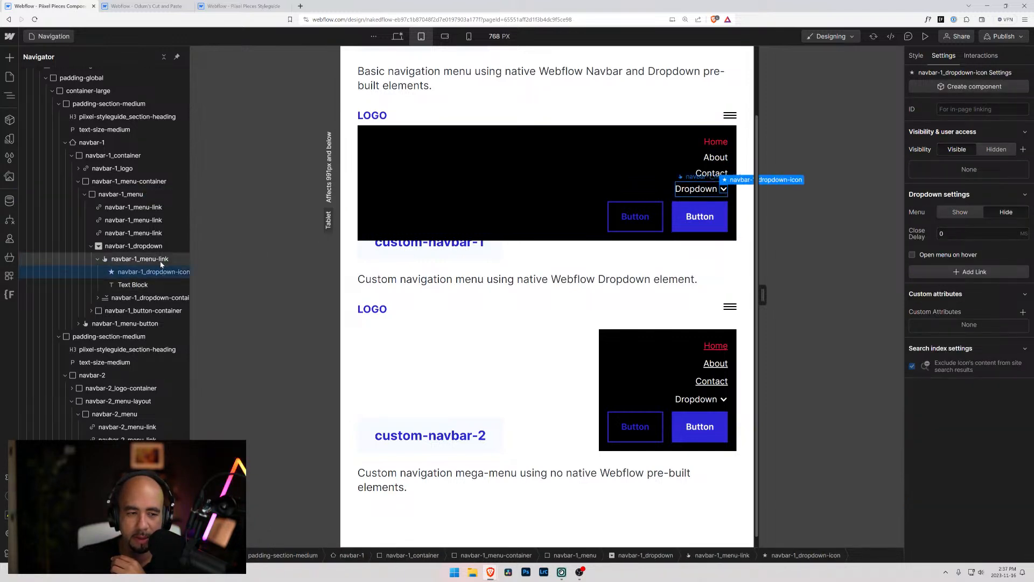
pyautogui.click(161, 261)
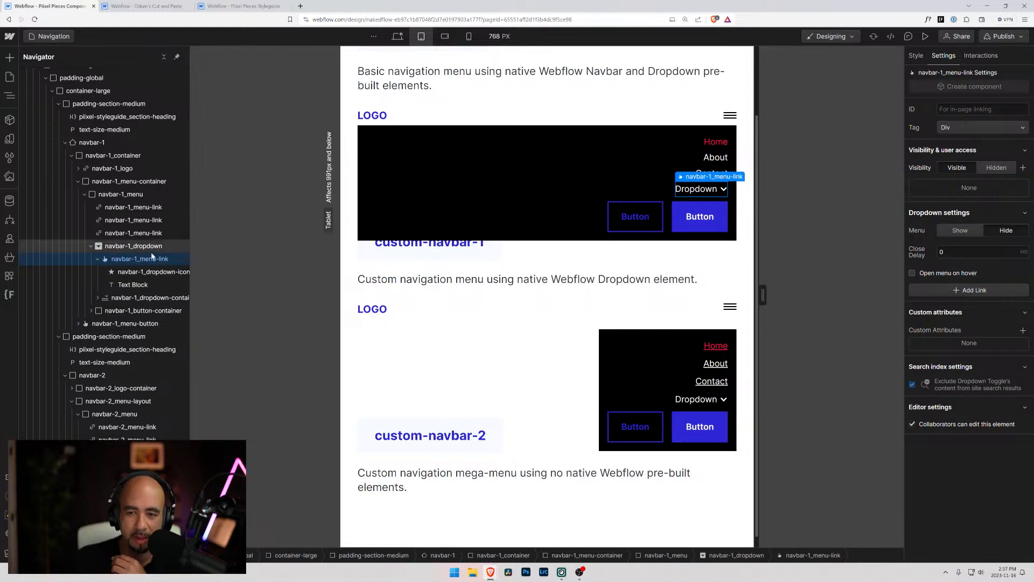
pyautogui.click(916, 55)
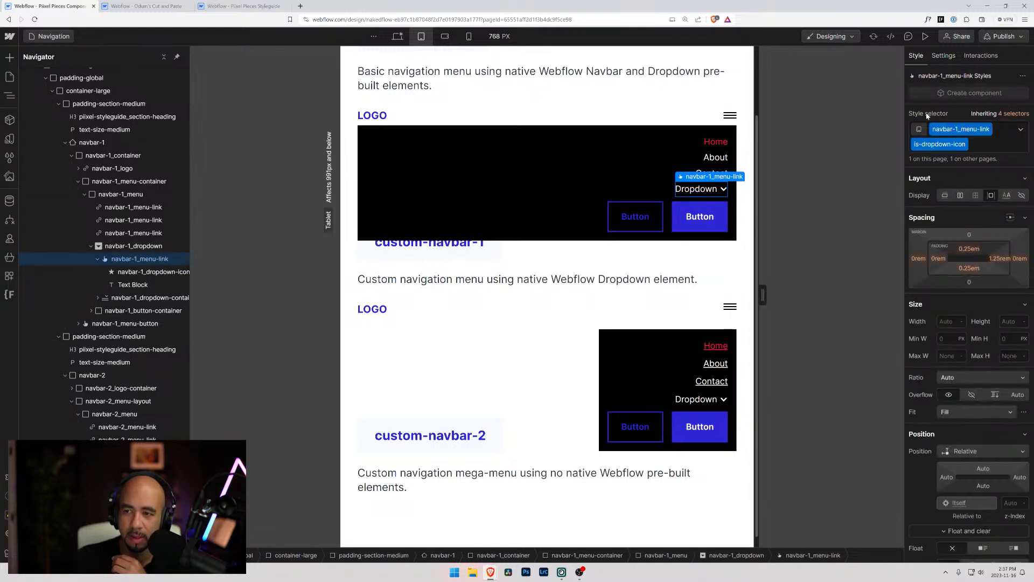
pyautogui.click(1022, 129)
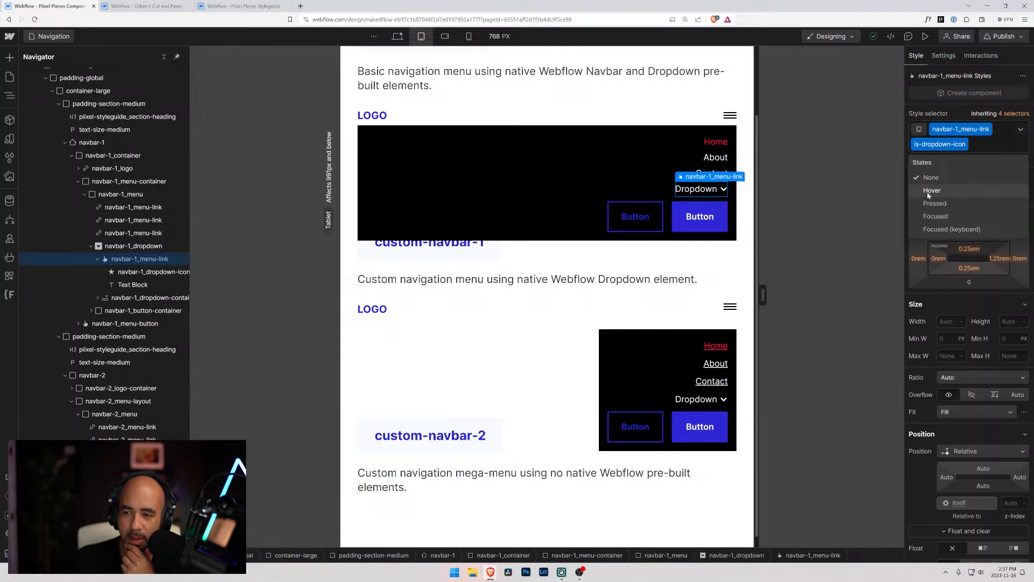
# Set the Hover text color of navbar-1_menu-link to primary-dark at tablet and check its inherited selectors
pyautogui.click(157, 232)
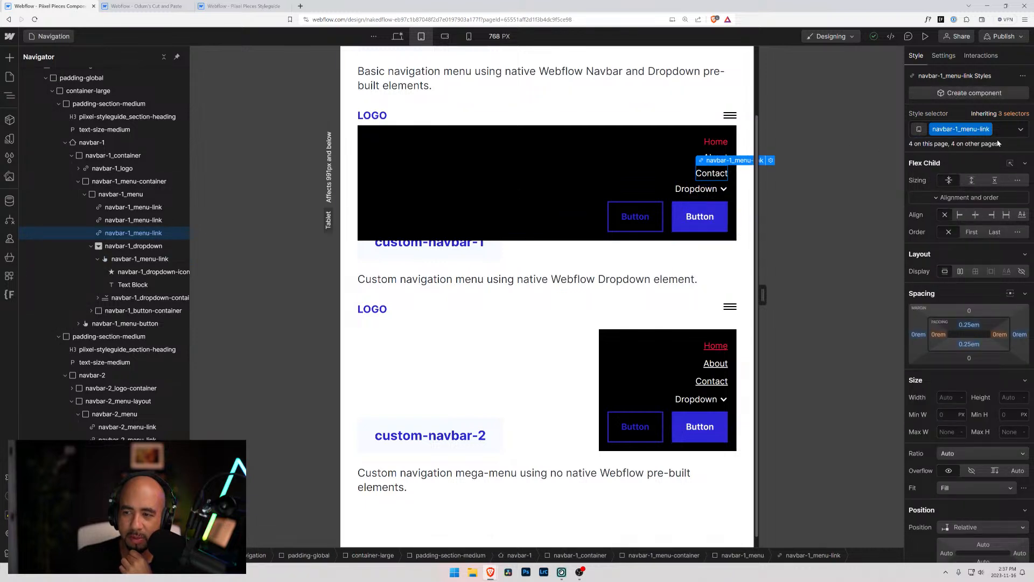
pyautogui.click(1022, 129)
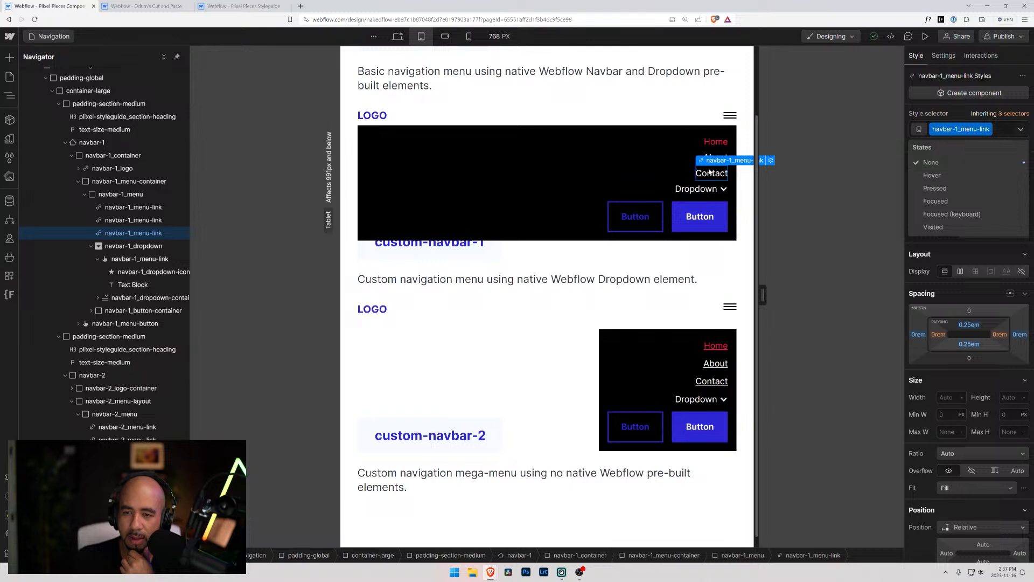
pyautogui.click(934, 177)
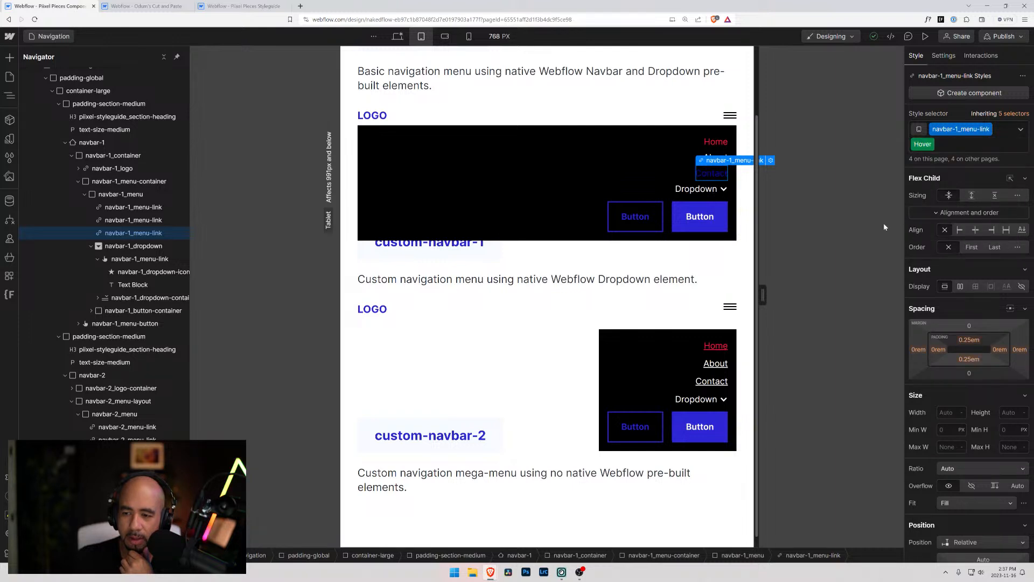
pyautogui.scroll(-3, 940, 420)
pyautogui.scroll(-2, 940, 420)
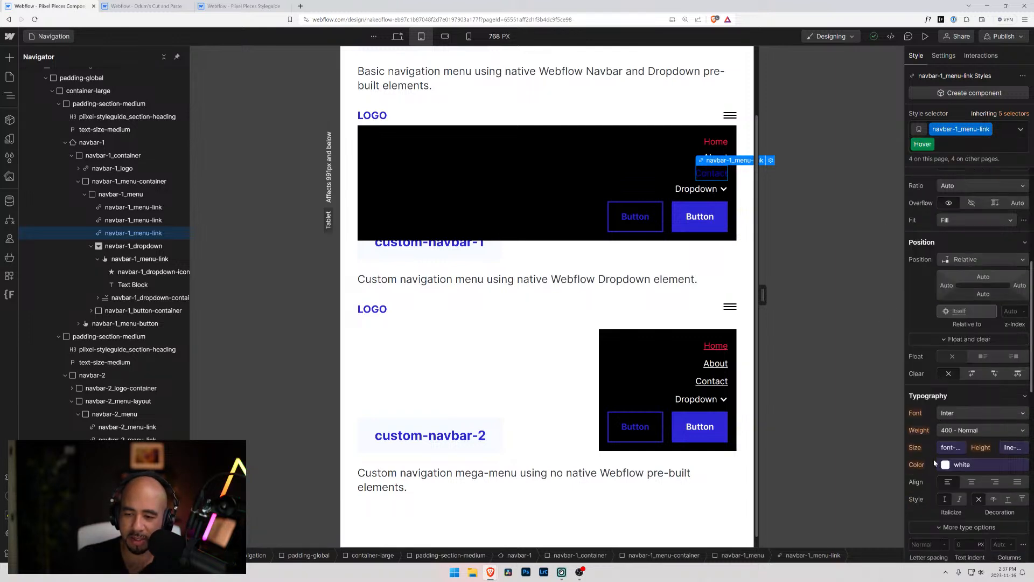
pyautogui.click(975, 464)
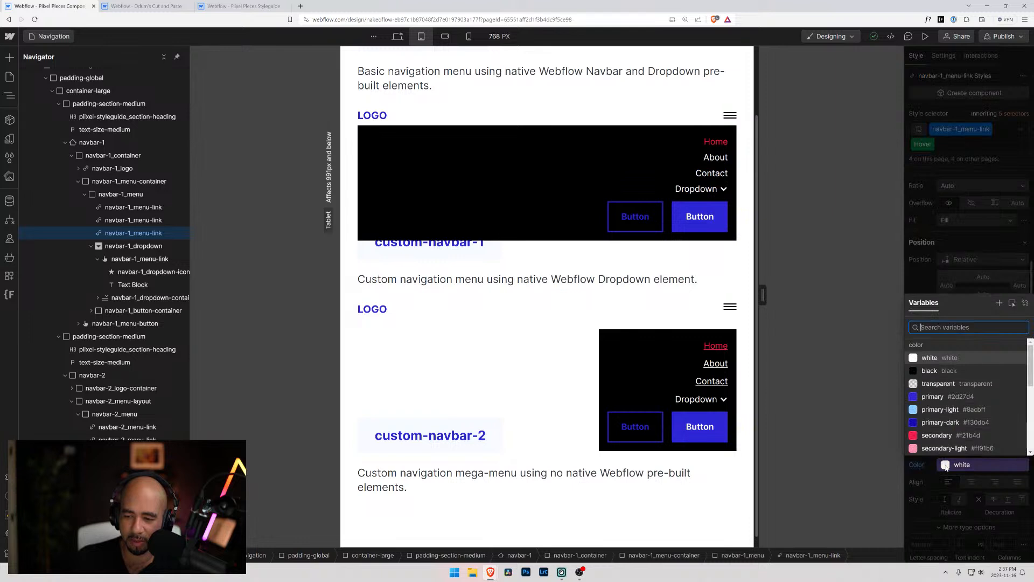
pyautogui.click(939, 424)
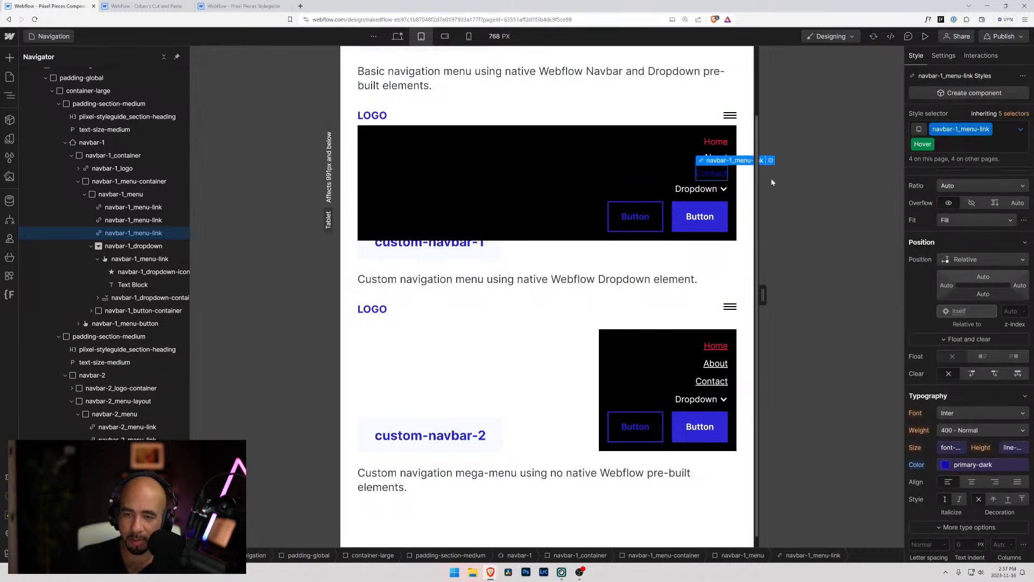
pyautogui.click(1014, 117)
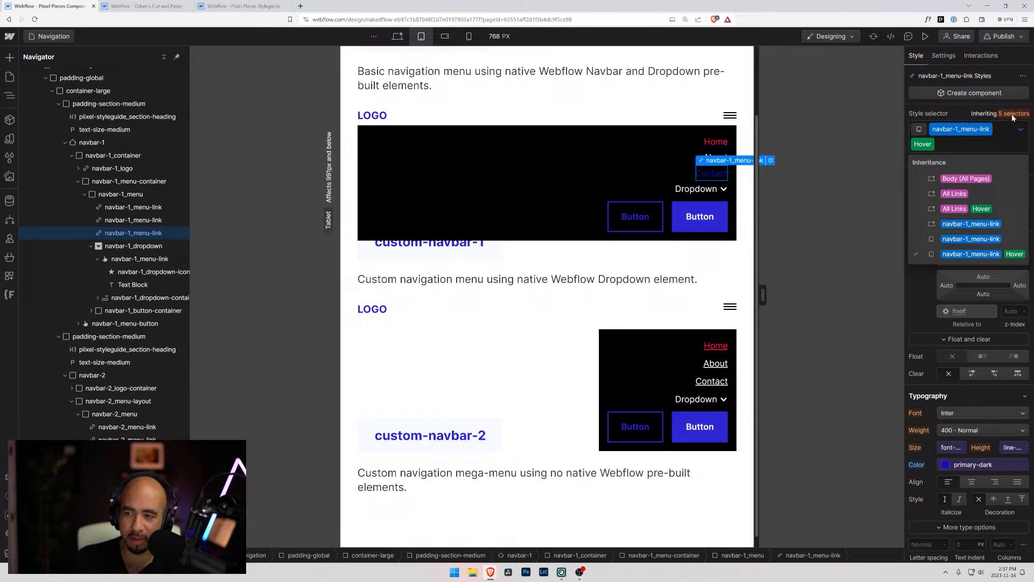
# Set the Hover text color of navbar-2_menu-link to primary-dark at tablet
pyautogui.click(699, 384)
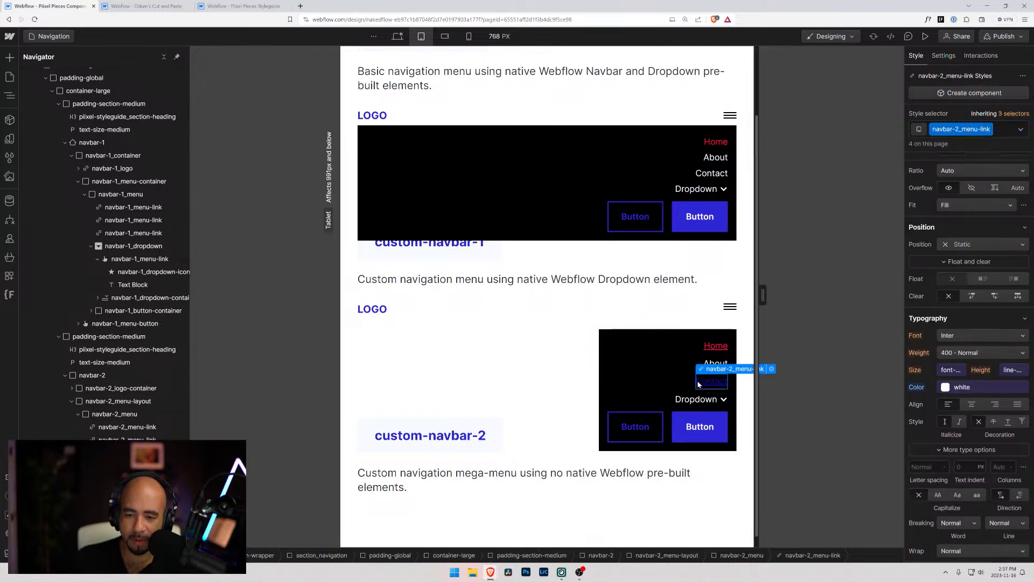
pyautogui.click(1021, 129)
pyautogui.click(949, 176)
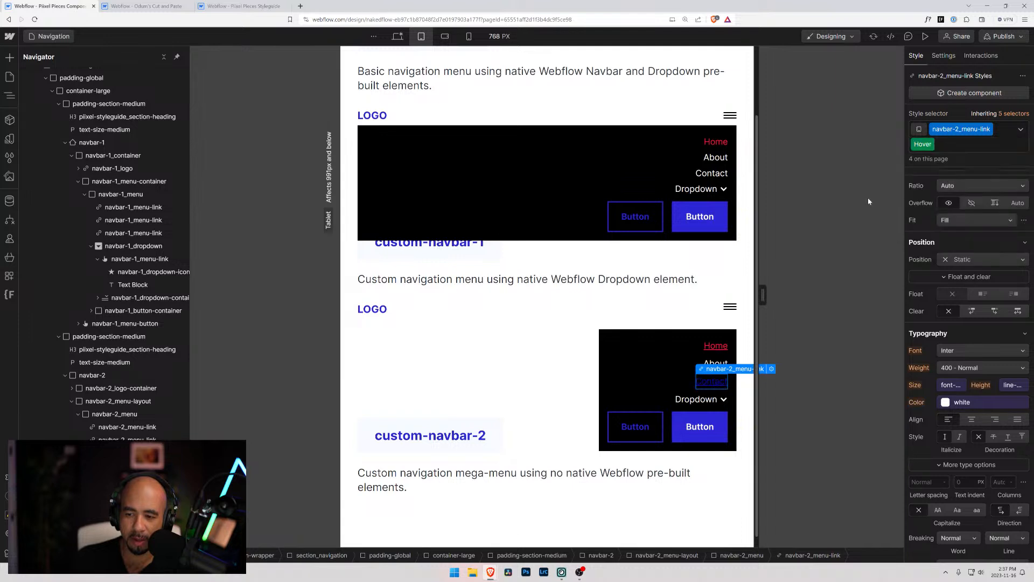
pyautogui.click(945, 403)
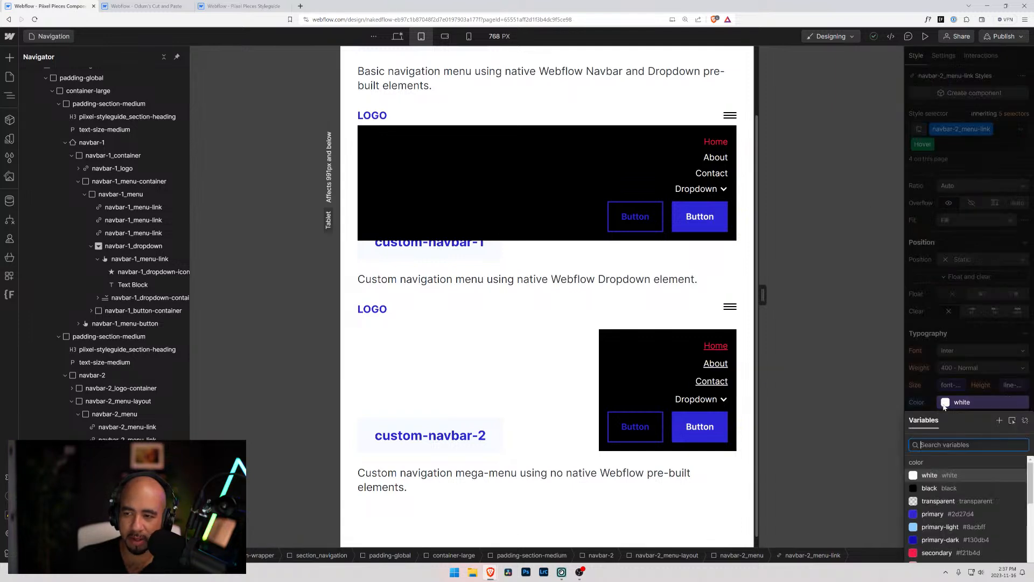
pyautogui.click(940, 540)
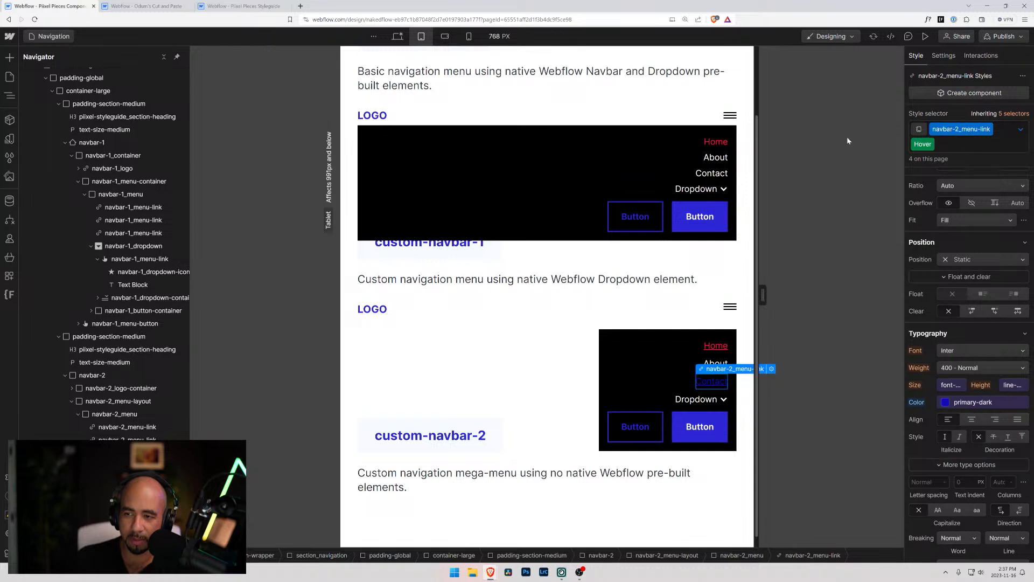
# Preview the link hover colors in the basic navbar's menu at tablet, comparing the desktop and tablet breakpoints
pyautogui.click(926, 36)
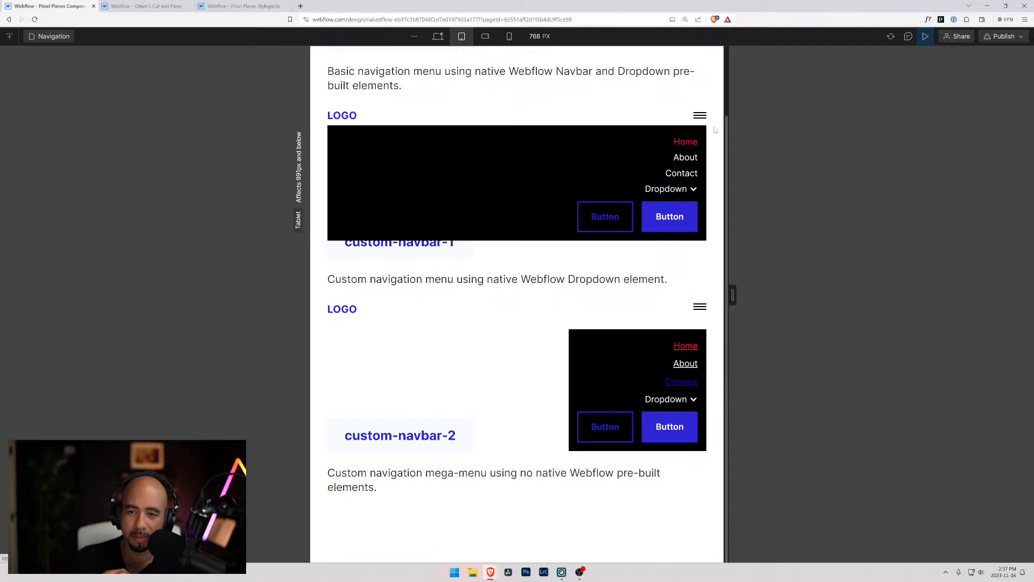
pyautogui.click(701, 115)
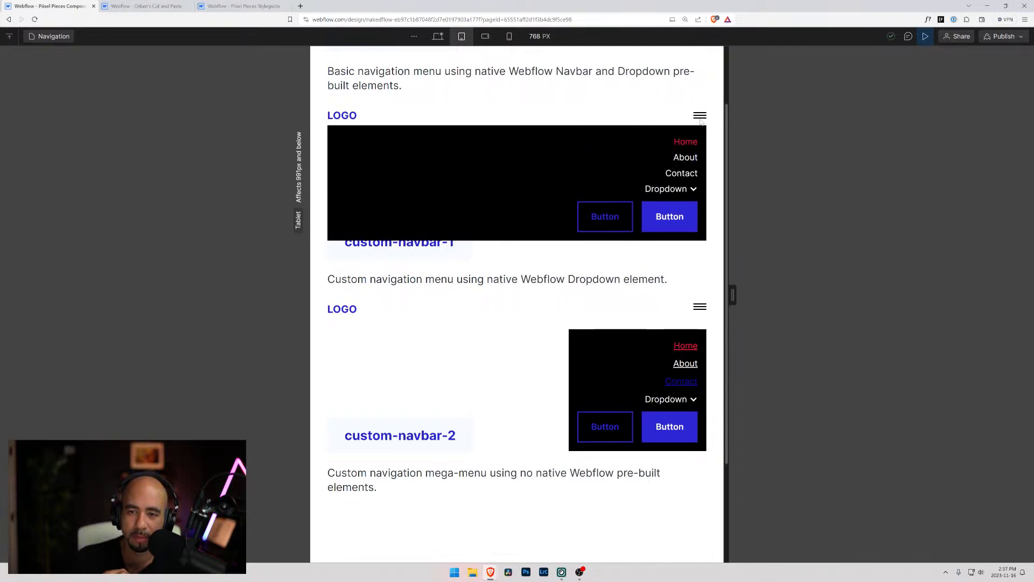
pyautogui.click(701, 120)
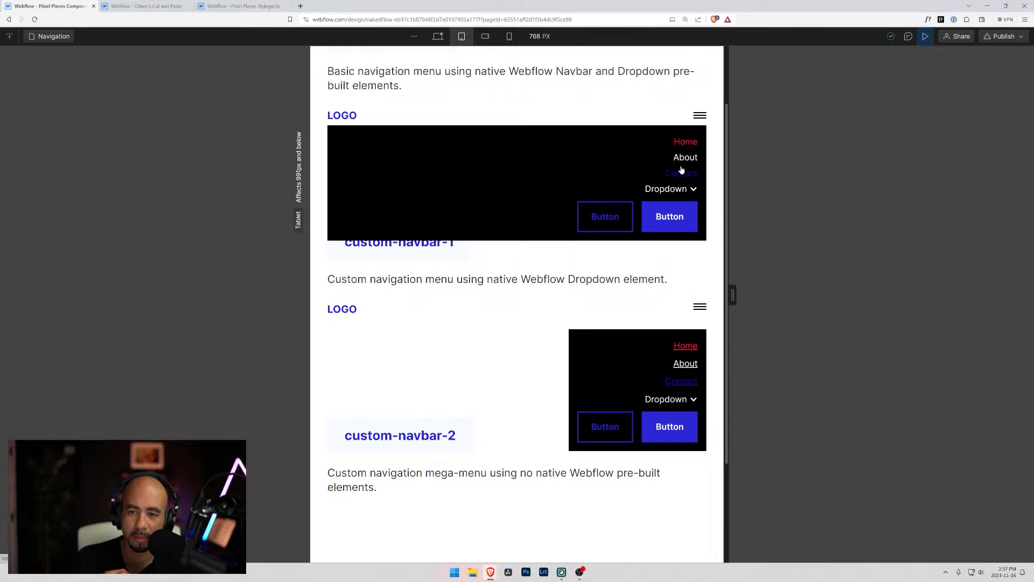
pyautogui.click(681, 160)
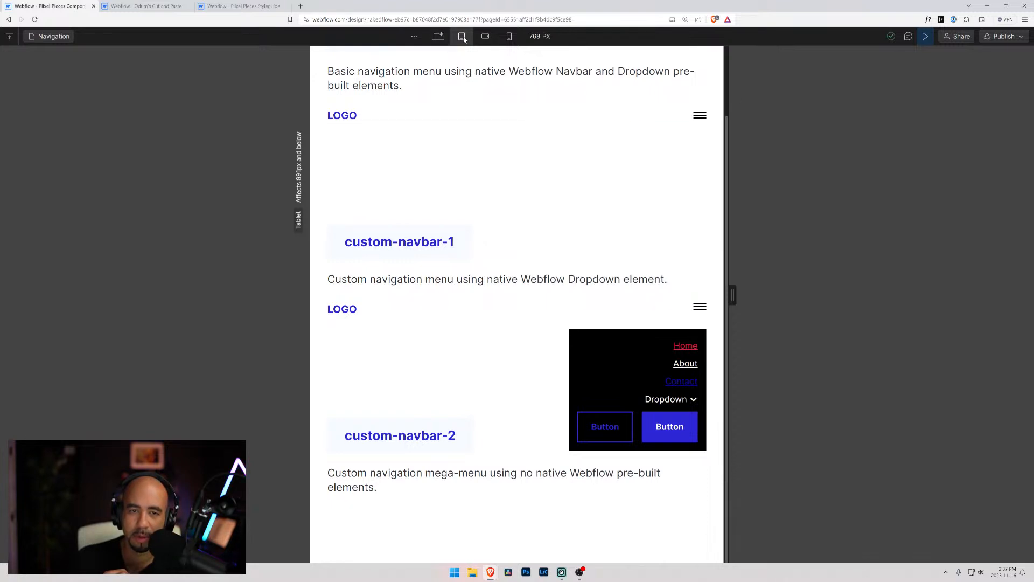
pyautogui.click(437, 37)
pyautogui.click(460, 37)
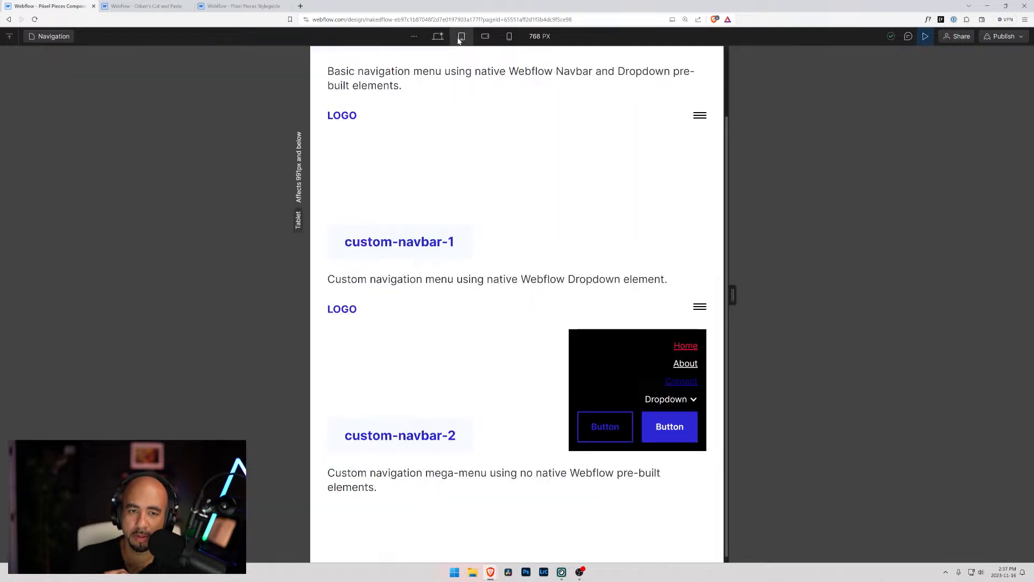
pyautogui.click(925, 36)
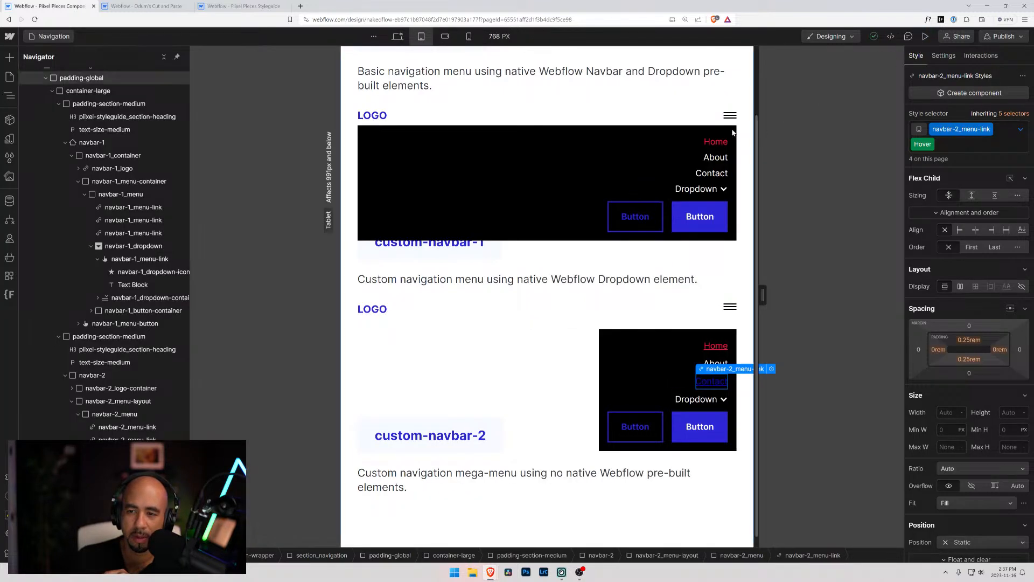
# Hide the basic navbar's open menu on the tablet breakpoint through the navbar settings of navbar-1_menu
pyautogui.click(93, 198)
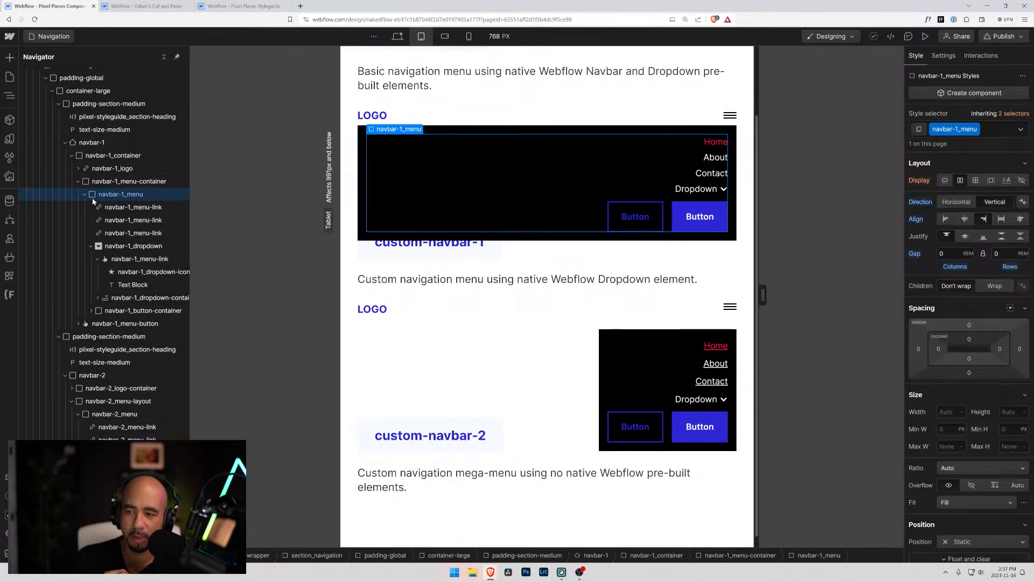
pyautogui.click(944, 56)
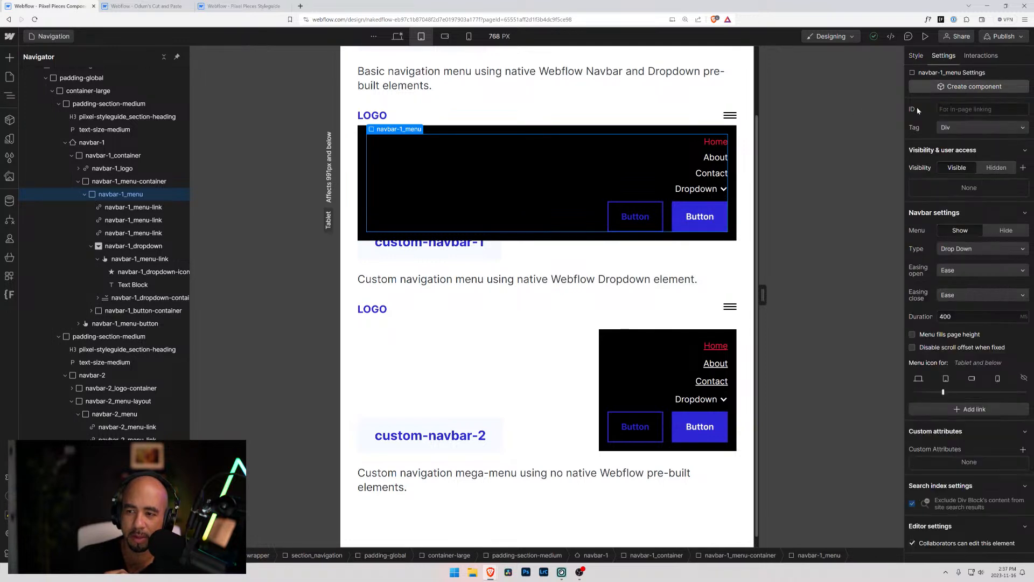
pyautogui.click(1001, 232)
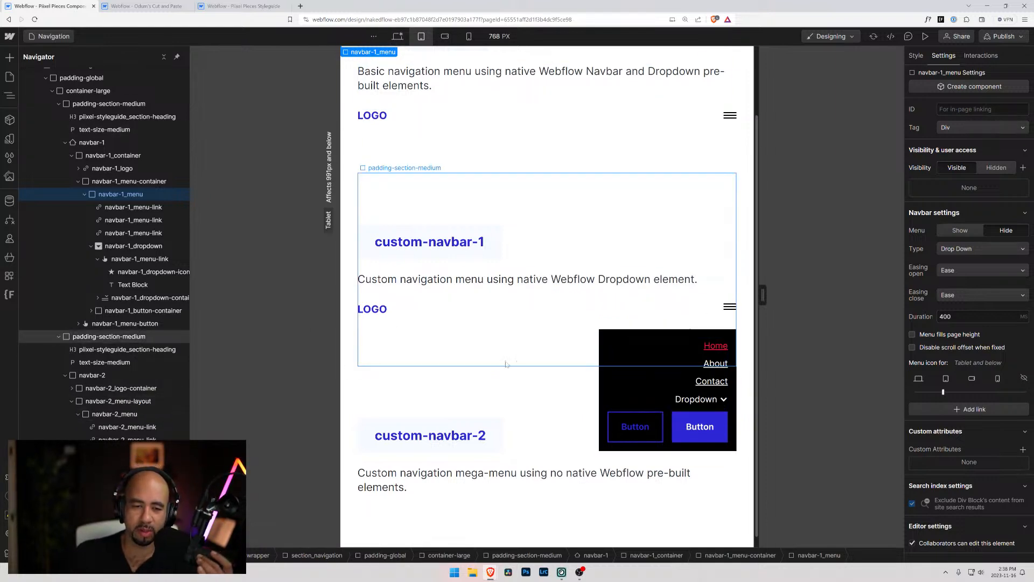
pyautogui.click(669, 334)
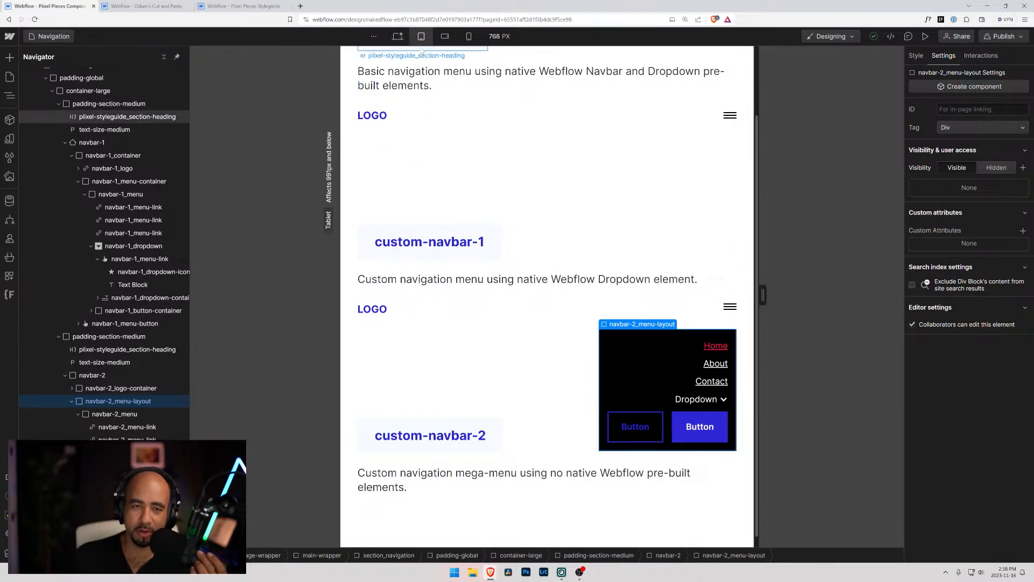
# At the desktop breakpoint, set the Current-state text color of navbar-1_menu-link to the secondary variable
pyautogui.click(398, 36)
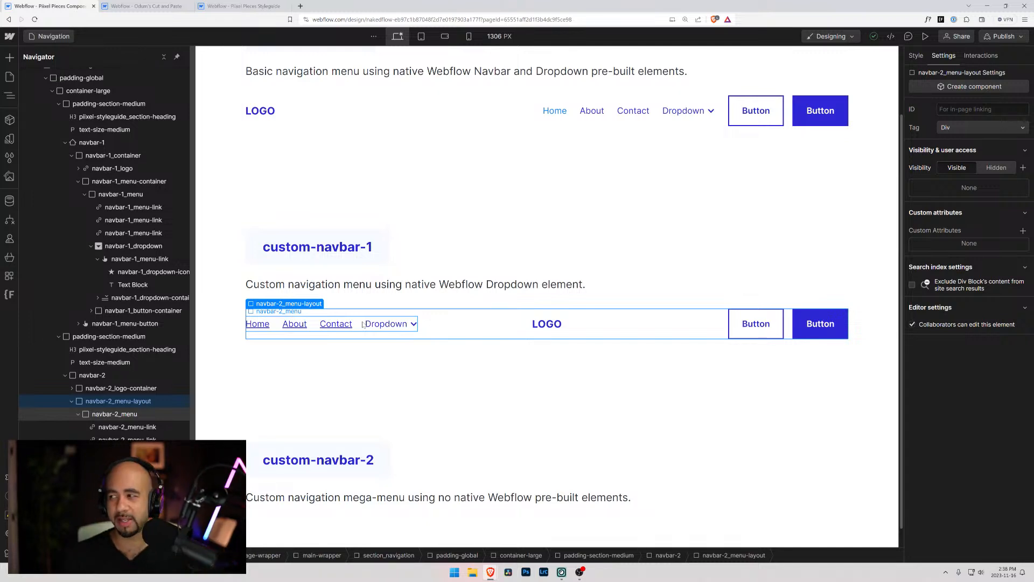
pyautogui.scroll(-1, 481, 299)
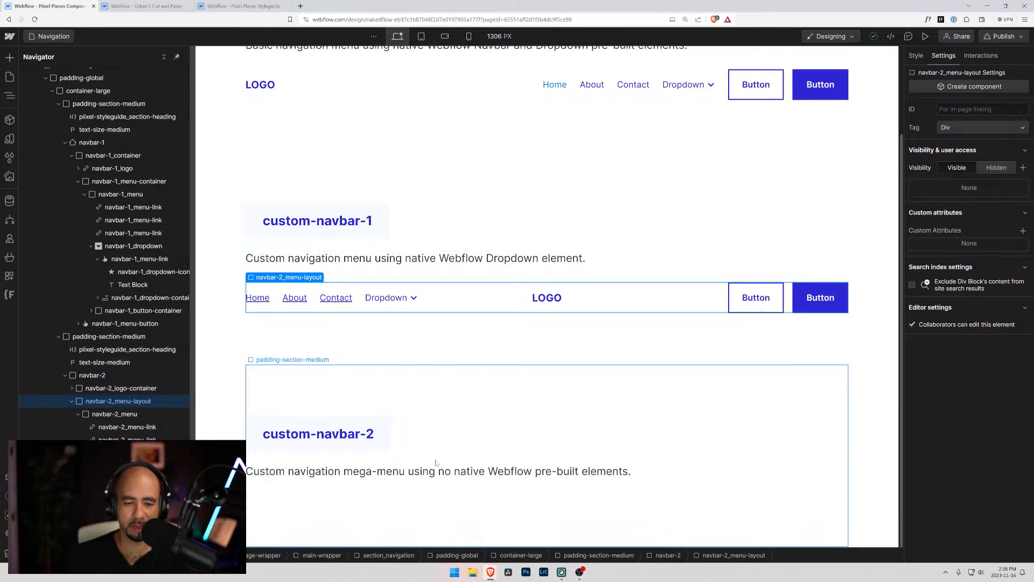
pyautogui.scroll(2, 471, 406)
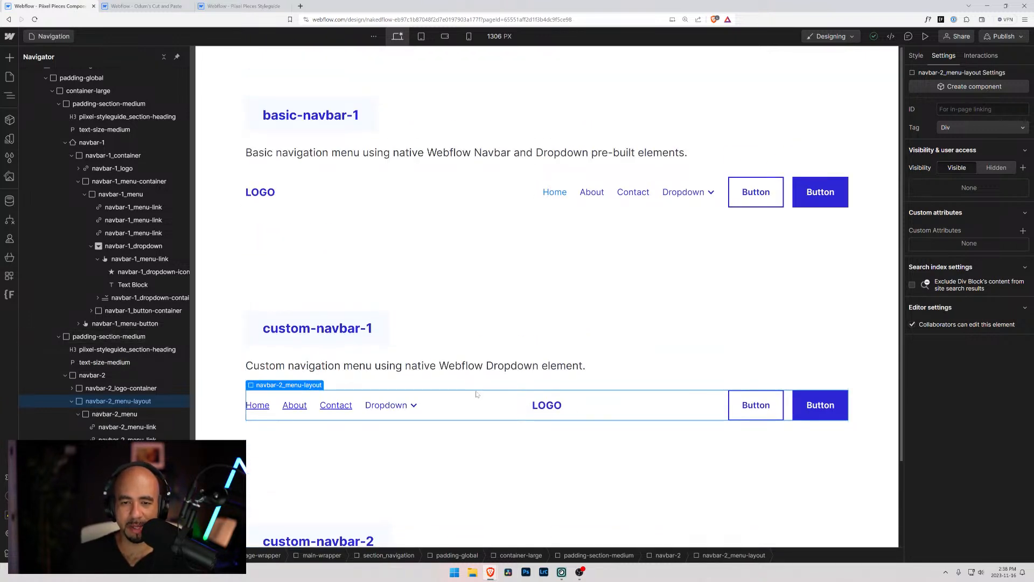
pyautogui.click(462, 207)
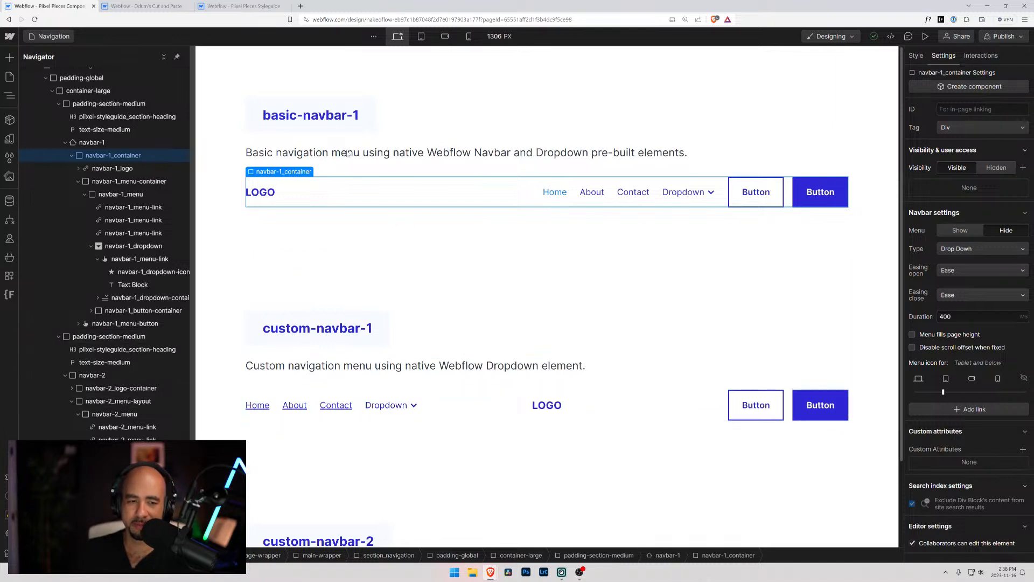
pyautogui.click(371, 155)
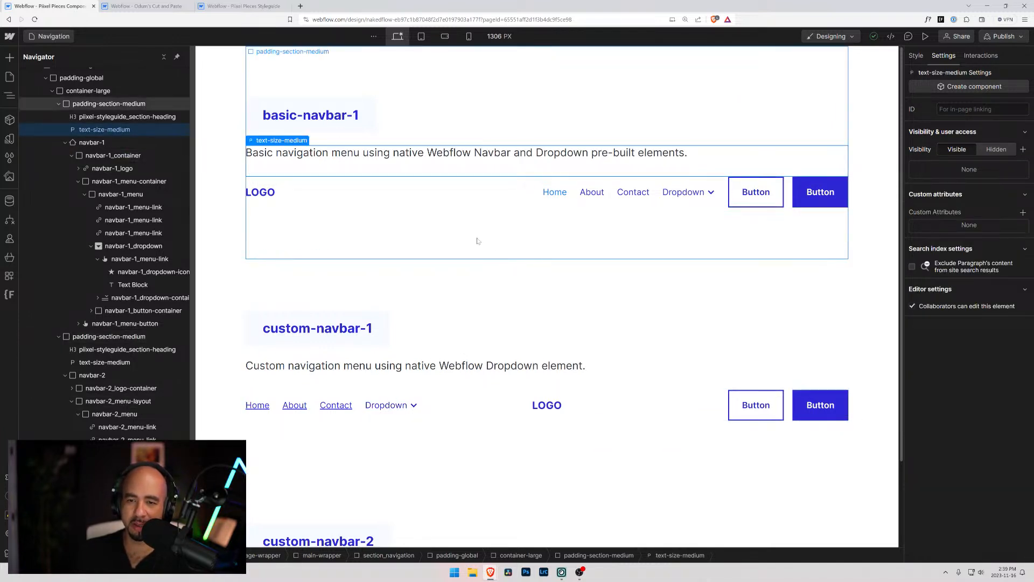
pyautogui.click(564, 200)
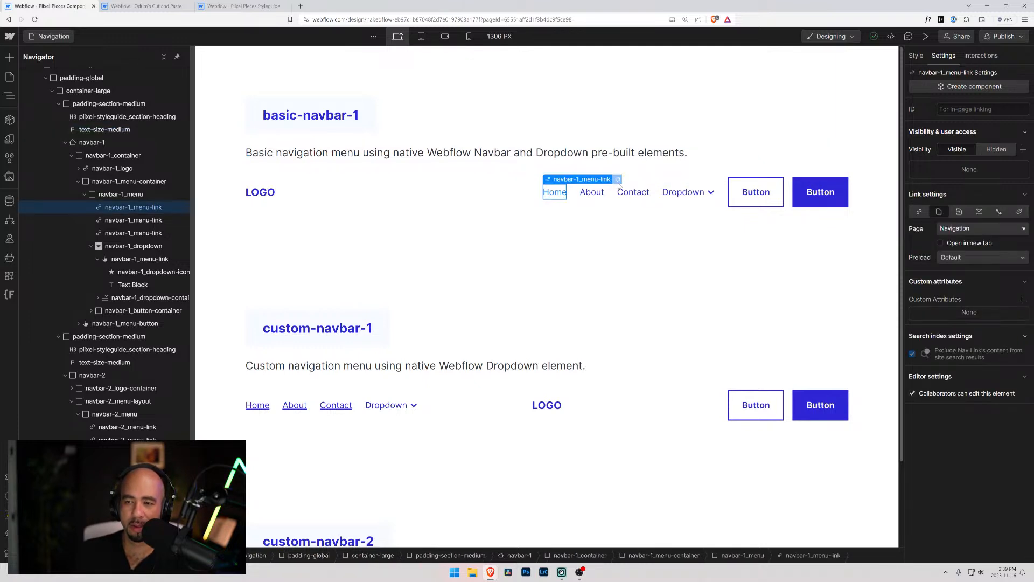
pyautogui.click(917, 57)
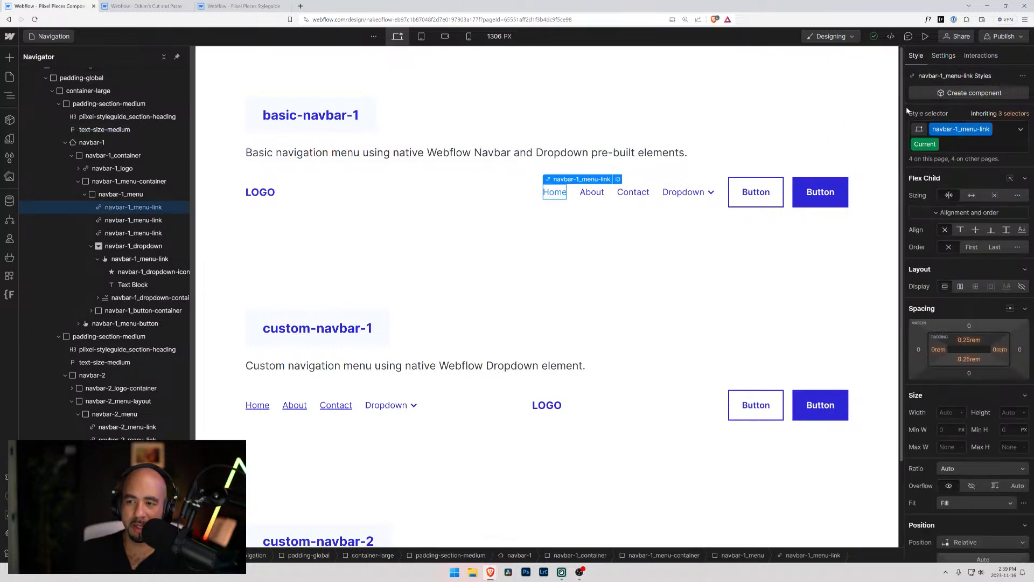
pyautogui.scroll(-6, 908, 456)
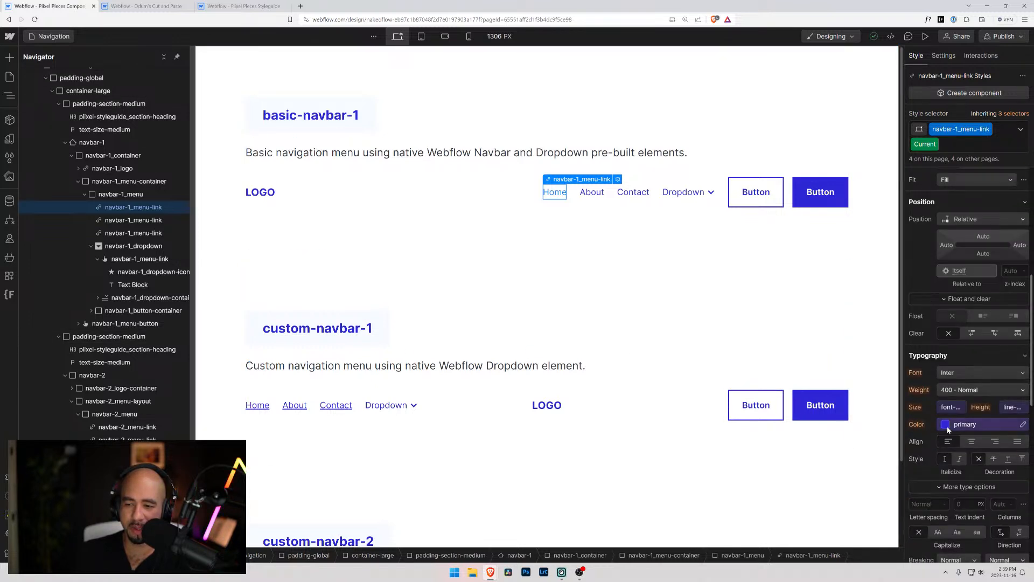
pyautogui.click(947, 426)
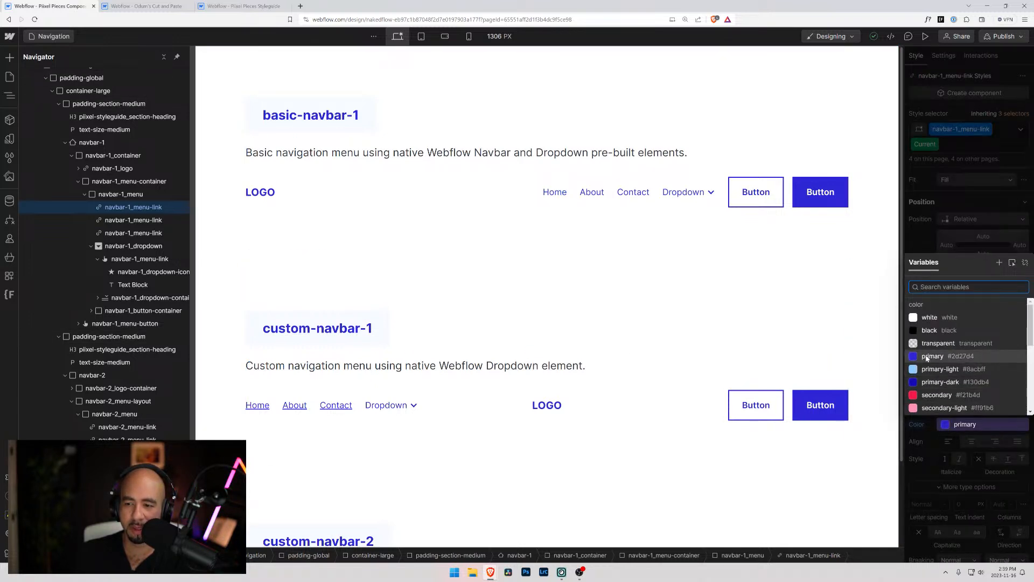
pyautogui.click(934, 396)
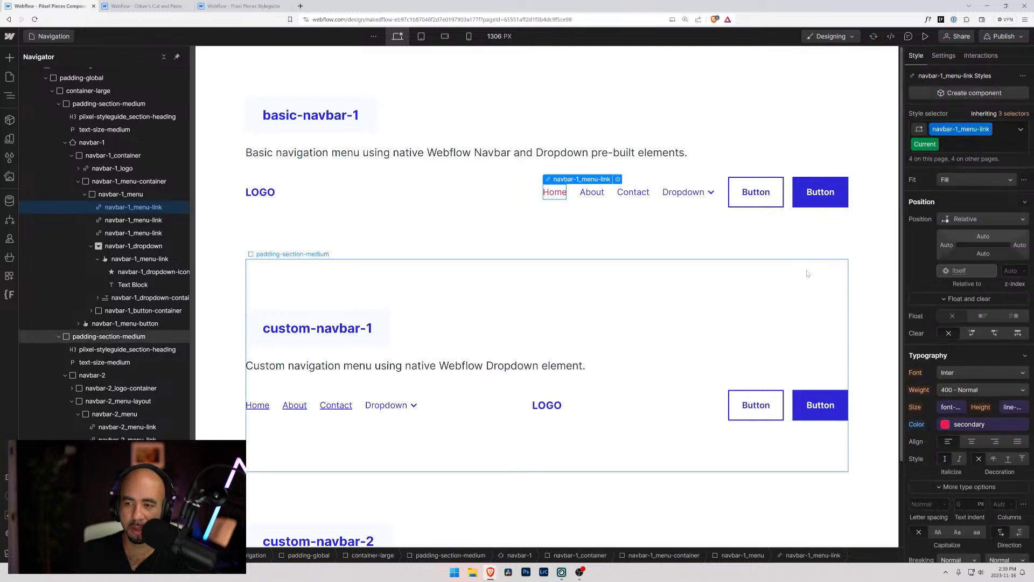
pyautogui.click(809, 275)
# Set the Current-state text color of navbar-2_menu-link to secondary and recheck the custom navbar's Home link
pyautogui.click(254, 408)
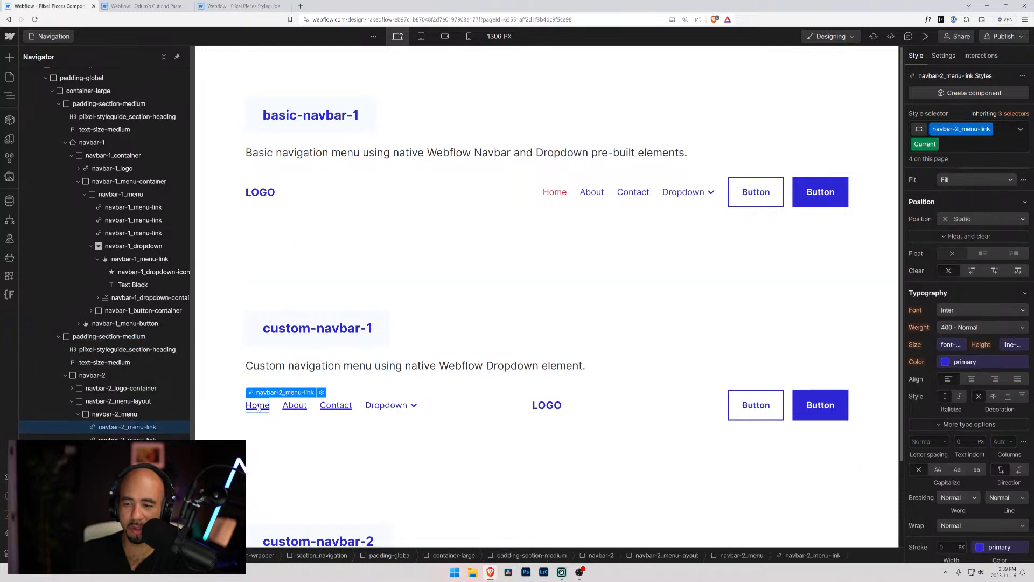
pyautogui.click(947, 366)
pyautogui.click(921, 512)
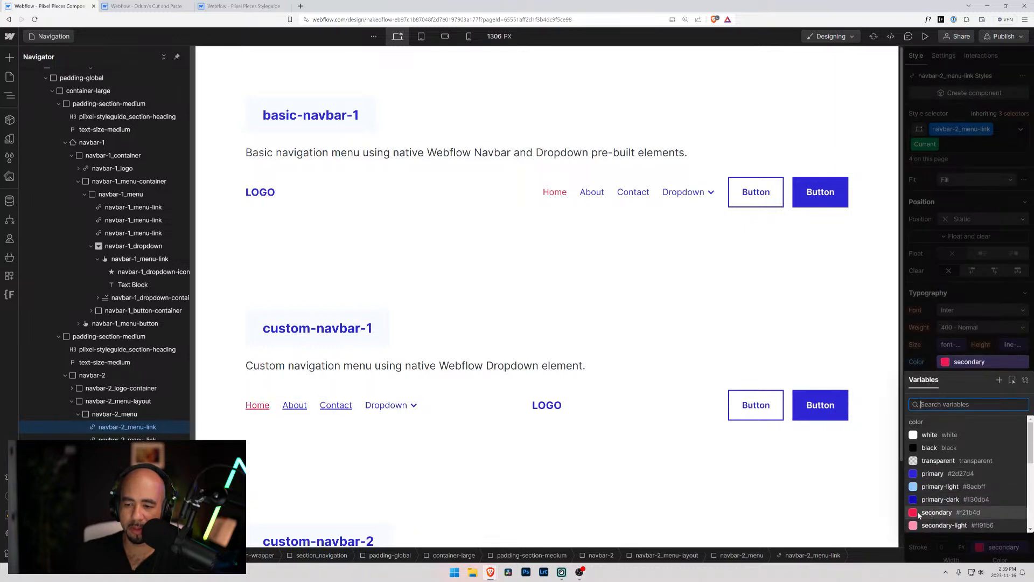
pyautogui.click(432, 243)
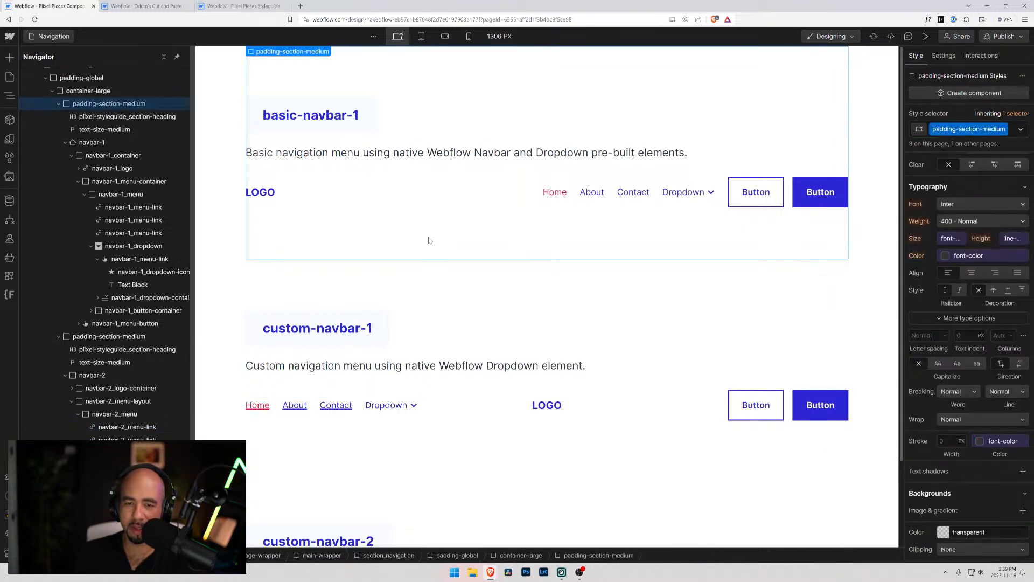
pyautogui.click(238, 266)
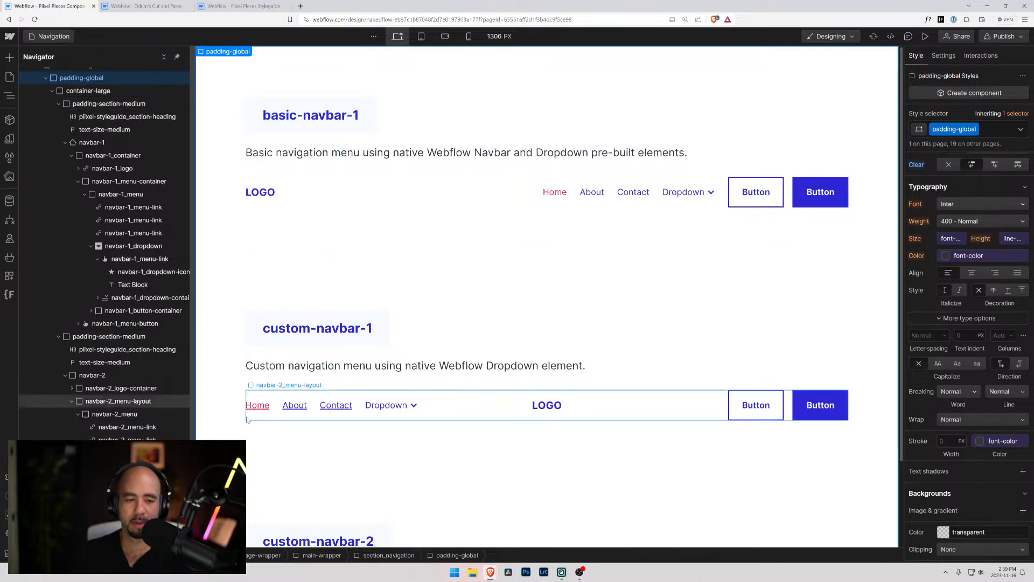
pyautogui.click(266, 408)
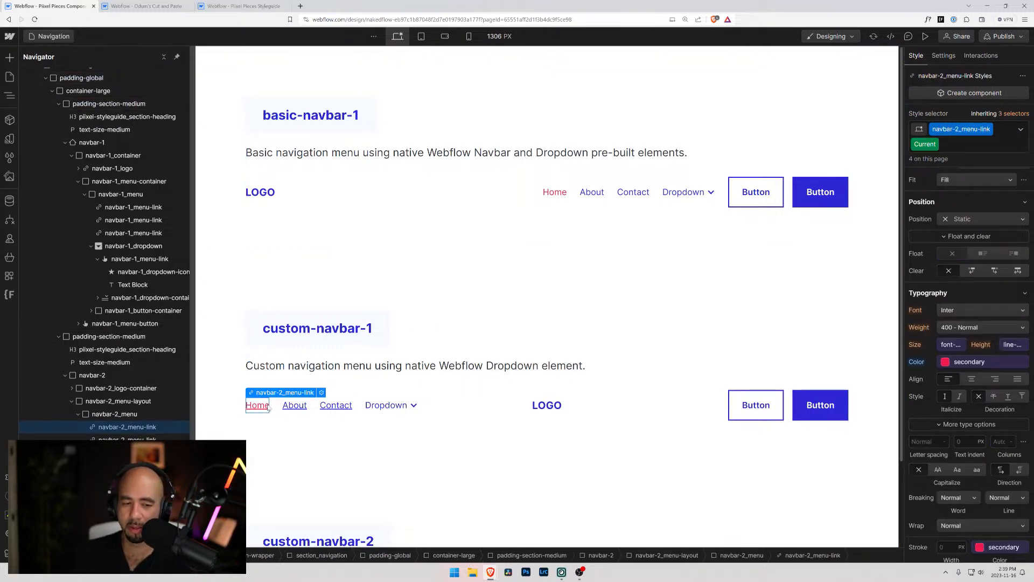
pyautogui.click(402, 264)
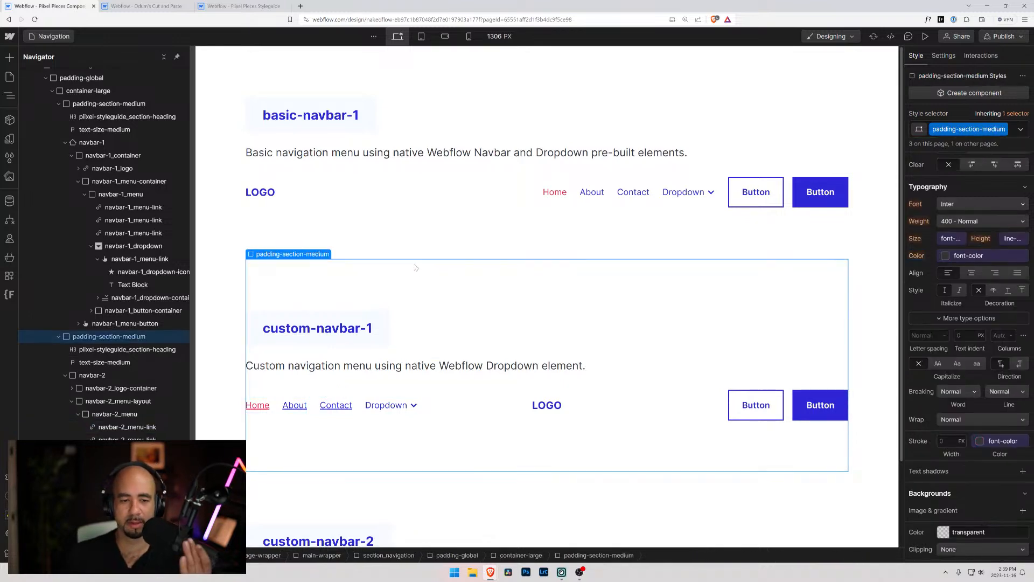
# Preview the page at desktop width and open the Dropdown in both the basic and the custom navbar
pyautogui.scroll(-2, 410, 270)
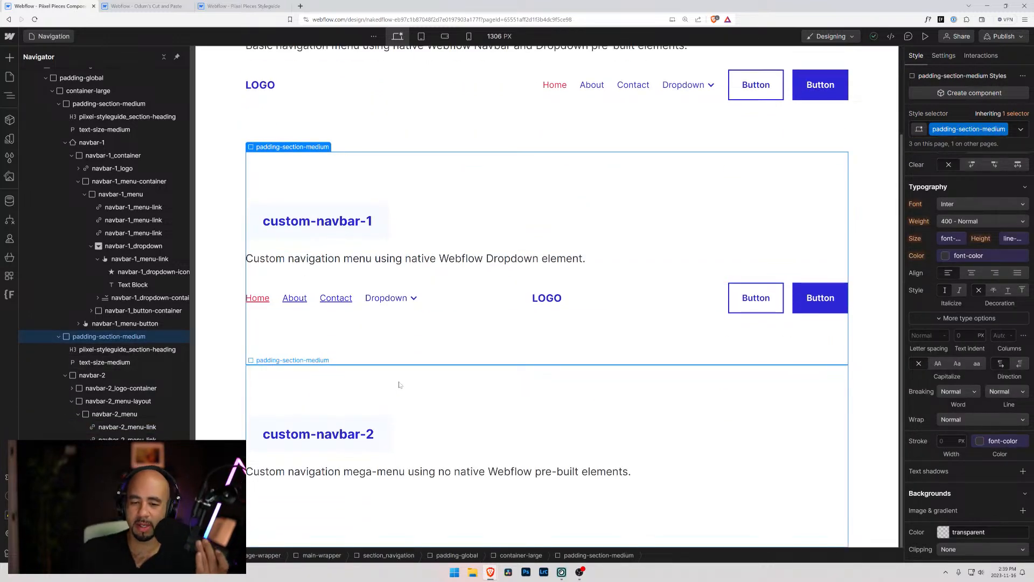
pyautogui.click(612, 472)
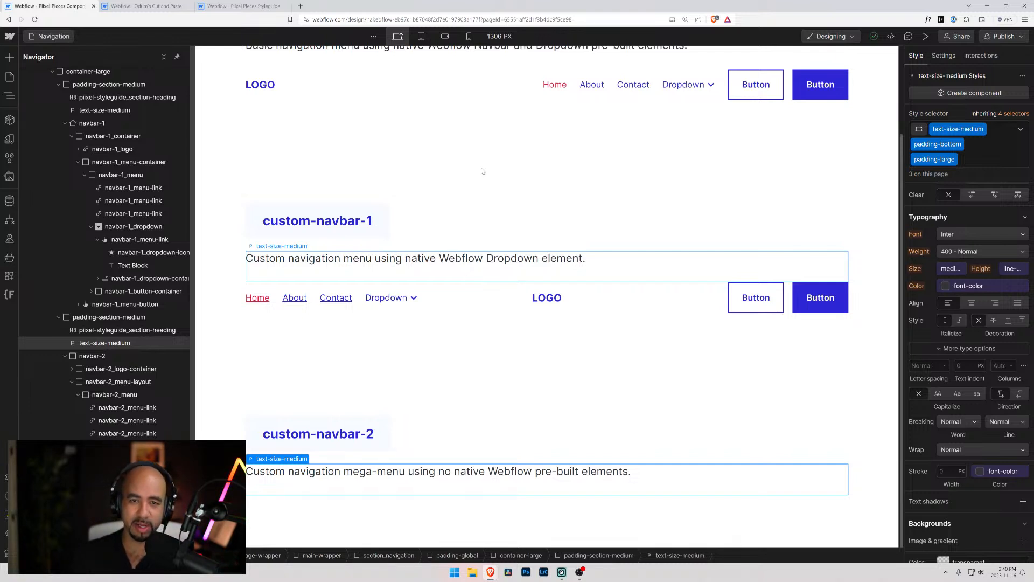
pyautogui.hotkey('ctrl', 'shift', 'p')
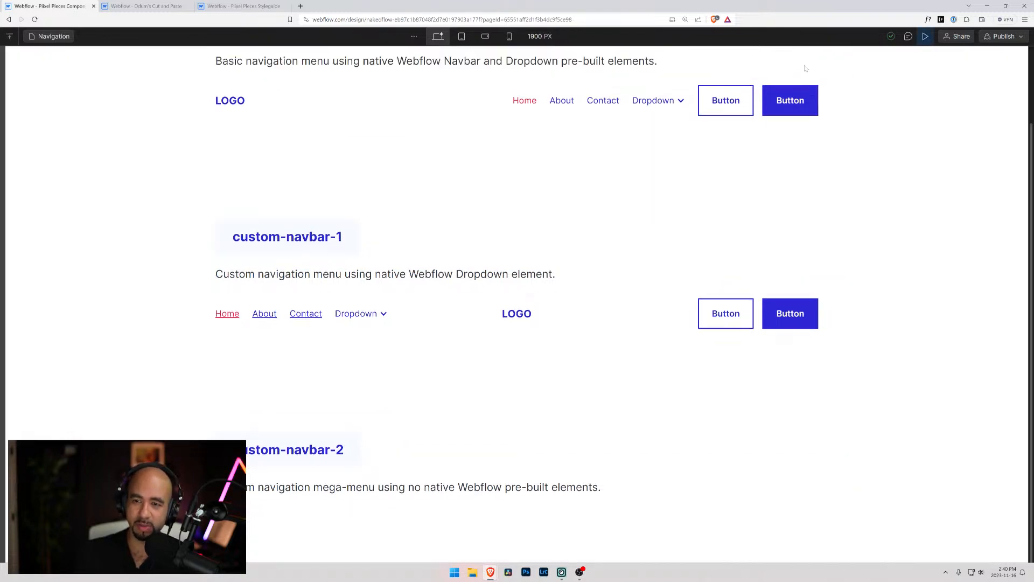
pyautogui.click(659, 101)
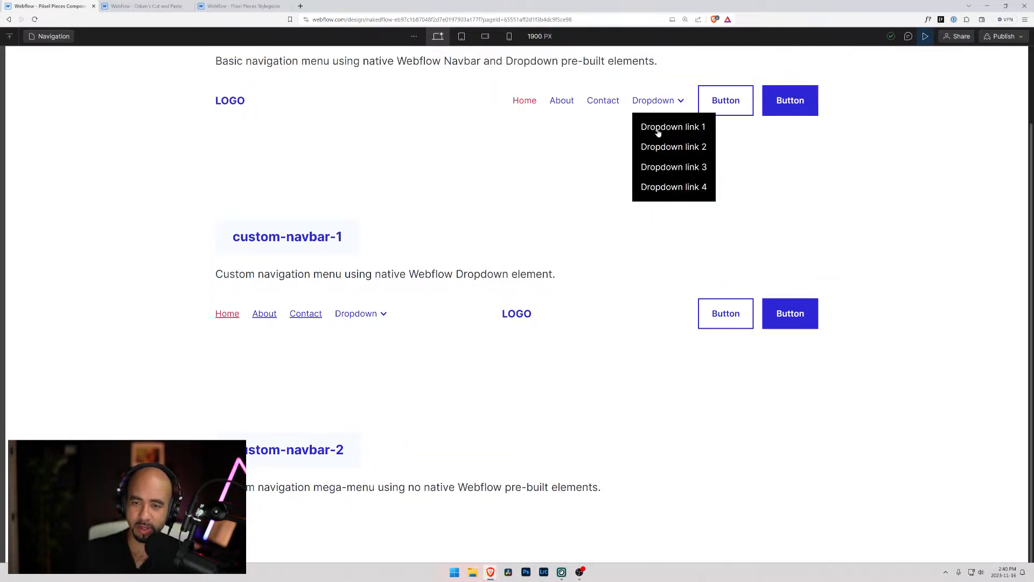
pyautogui.click(345, 318)
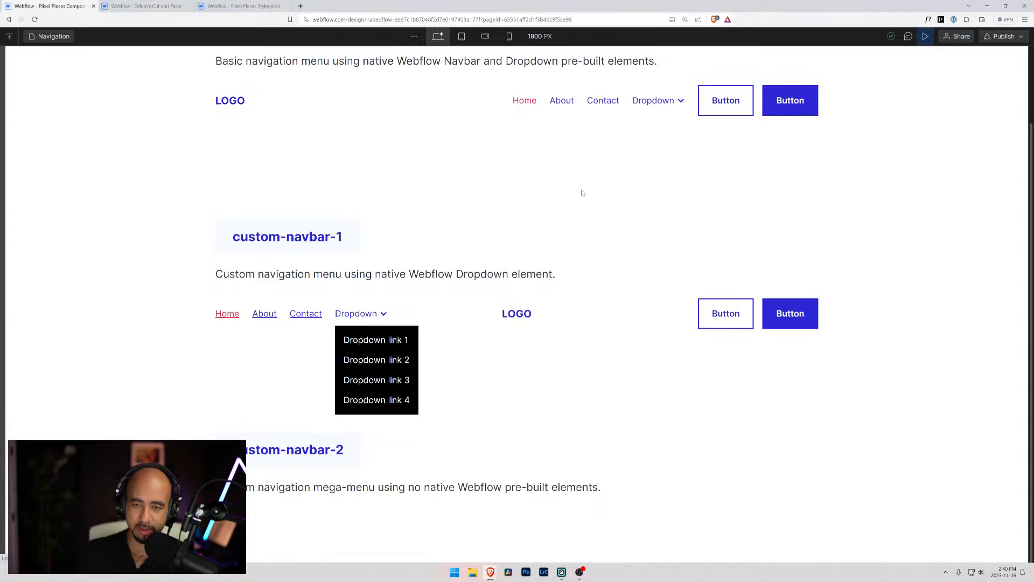
# Preview the tablet breakpoint and toggle the Dropdown inside the custom navbar's menu
pyautogui.click(461, 36)
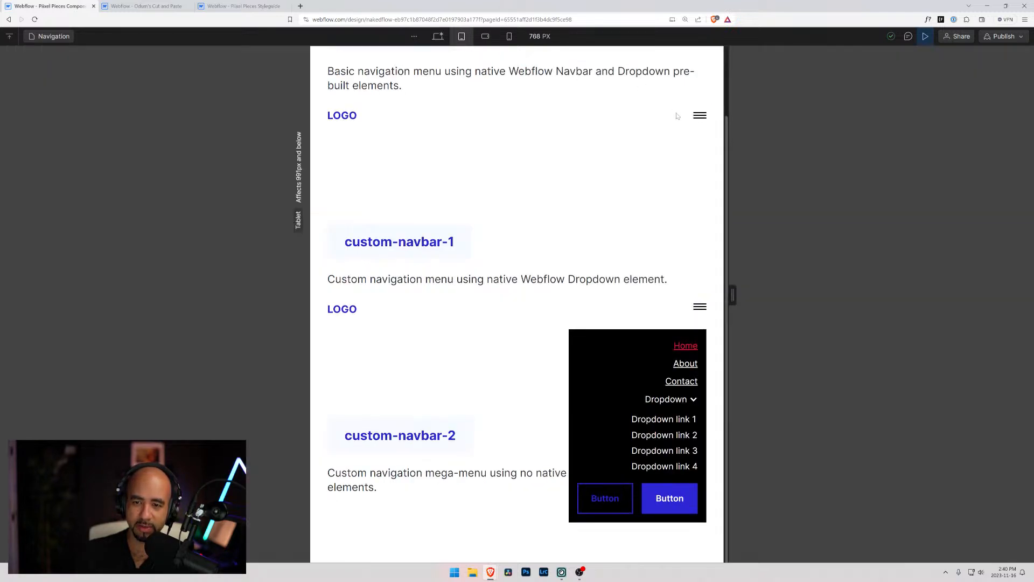
pyautogui.click(668, 410)
pyautogui.click(669, 408)
pyautogui.click(669, 406)
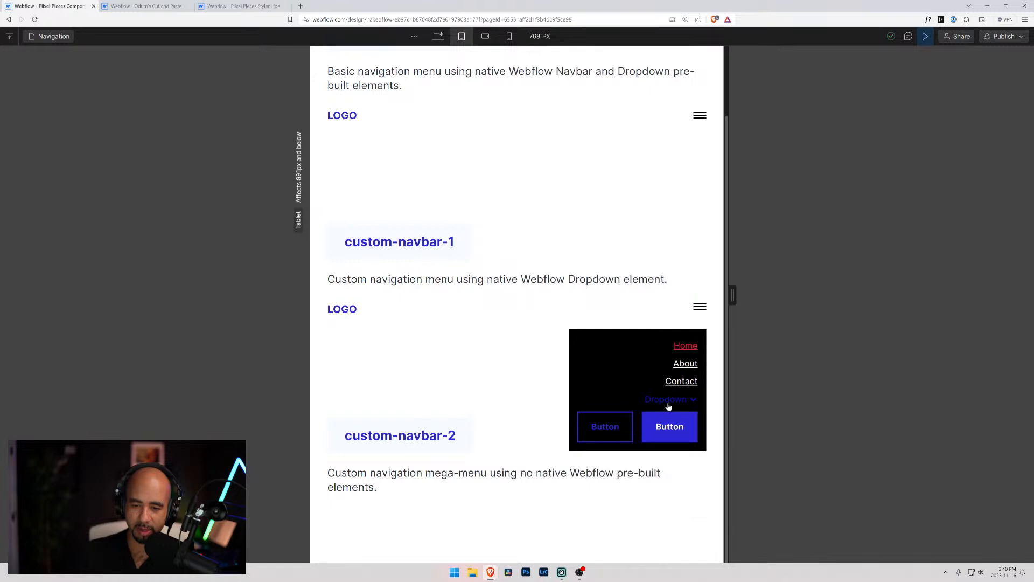
# Test the basic navbar's hamburger menu and Dropdown hover colors at tablet, close the menu and leave the preview
pyautogui.click(699, 116)
pyautogui.click(678, 191)
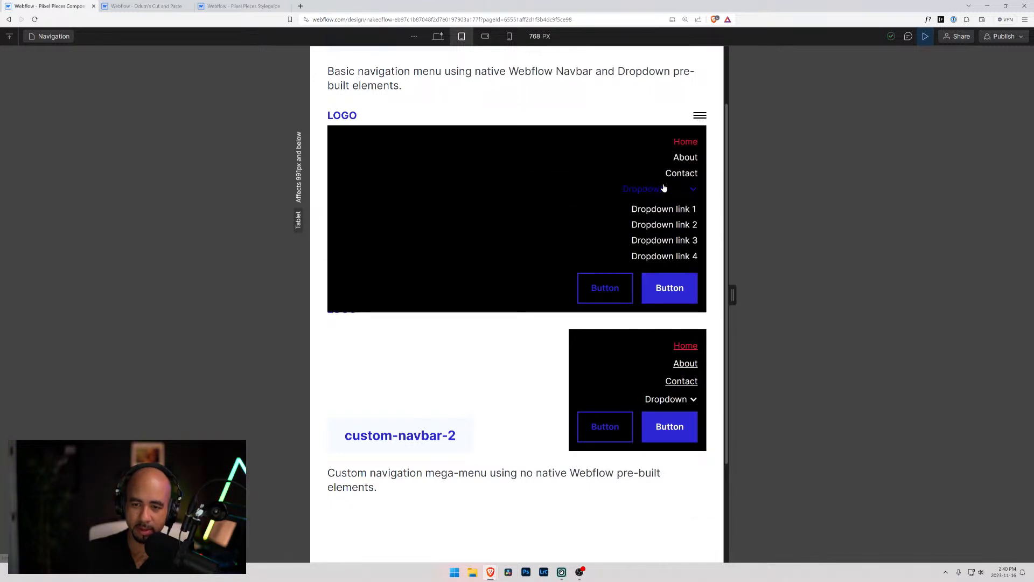
pyautogui.click(655, 192)
pyautogui.click(655, 192)
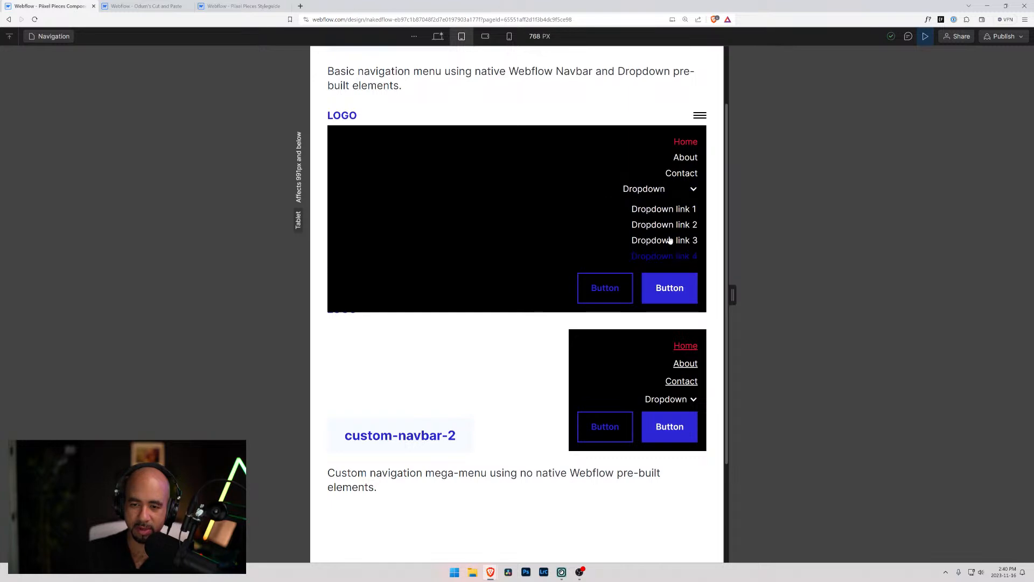
pyautogui.click(653, 192)
pyautogui.click(700, 117)
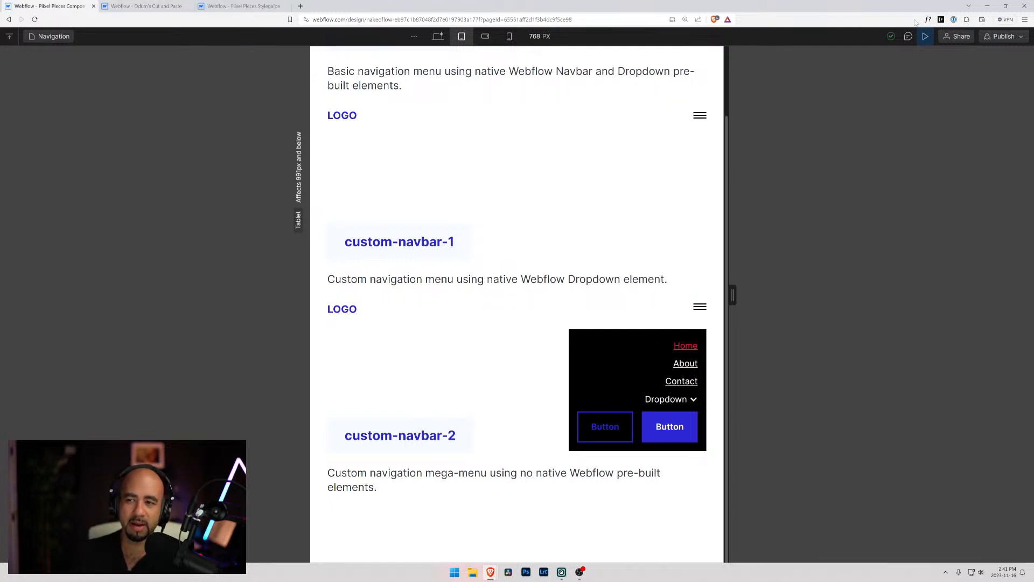
pyautogui.click(928, 39)
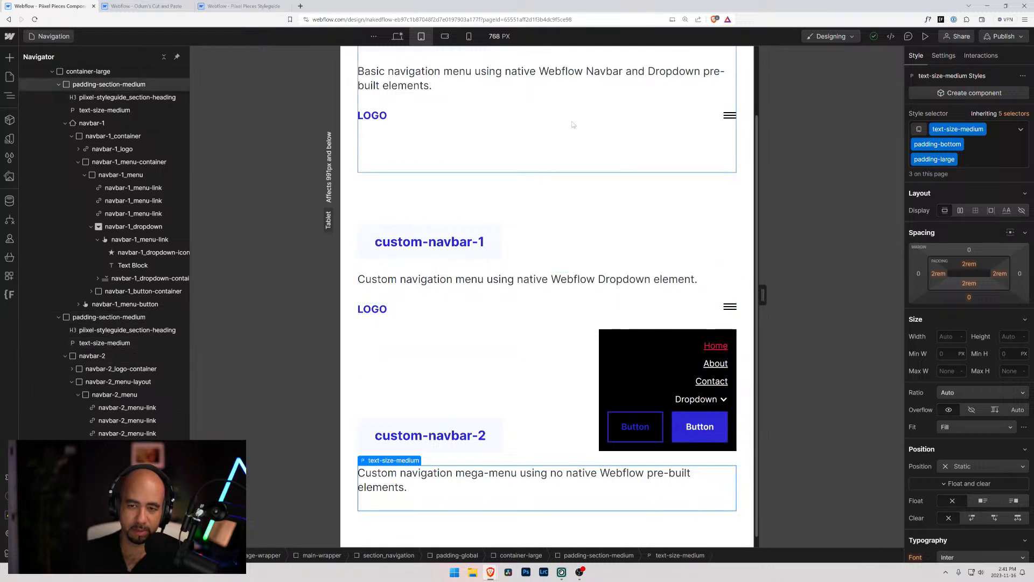
# Show the basic navbar's navbar-1_menu and its navbar-1_dropdown-container open on the tablet canvas
pyautogui.click(712, 118)
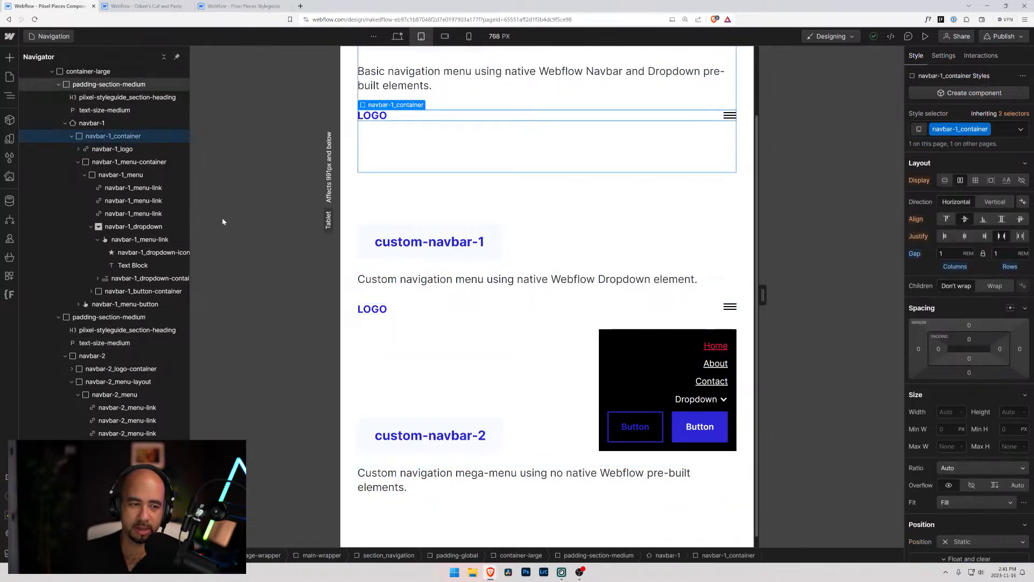
pyautogui.click(119, 175)
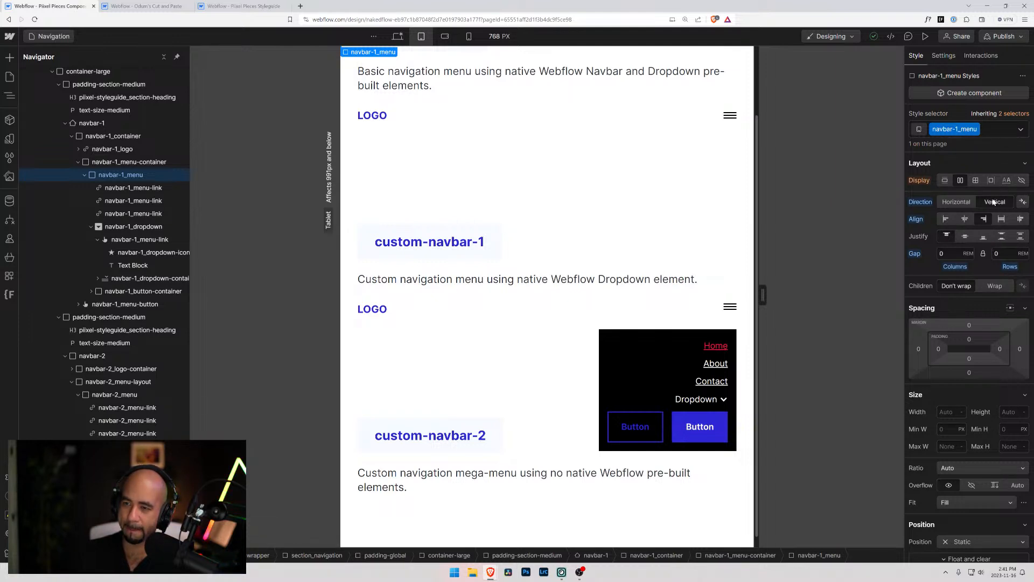
pyautogui.click(946, 59)
pyautogui.click(960, 230)
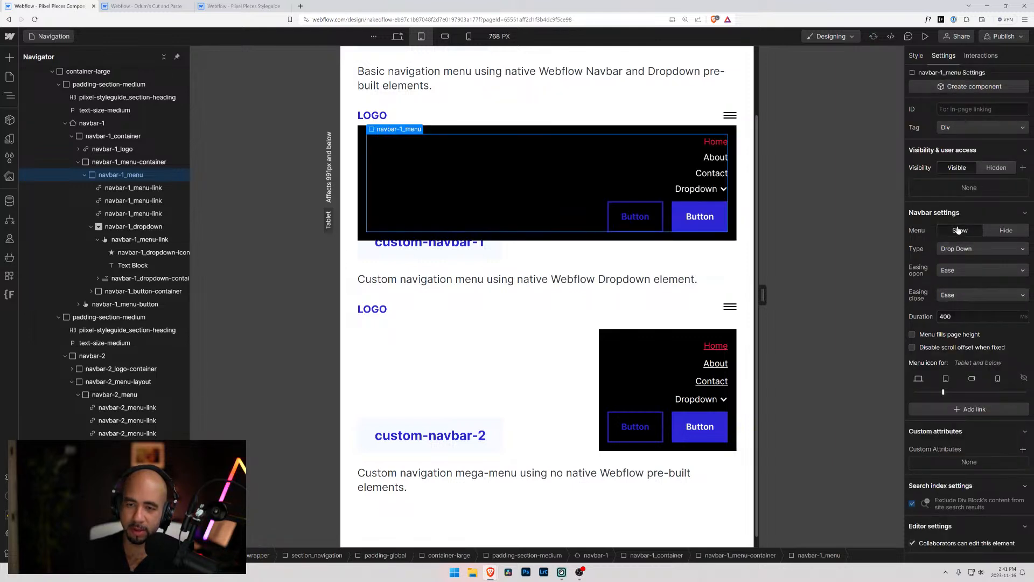
pyautogui.click(713, 188)
pyautogui.click(156, 278)
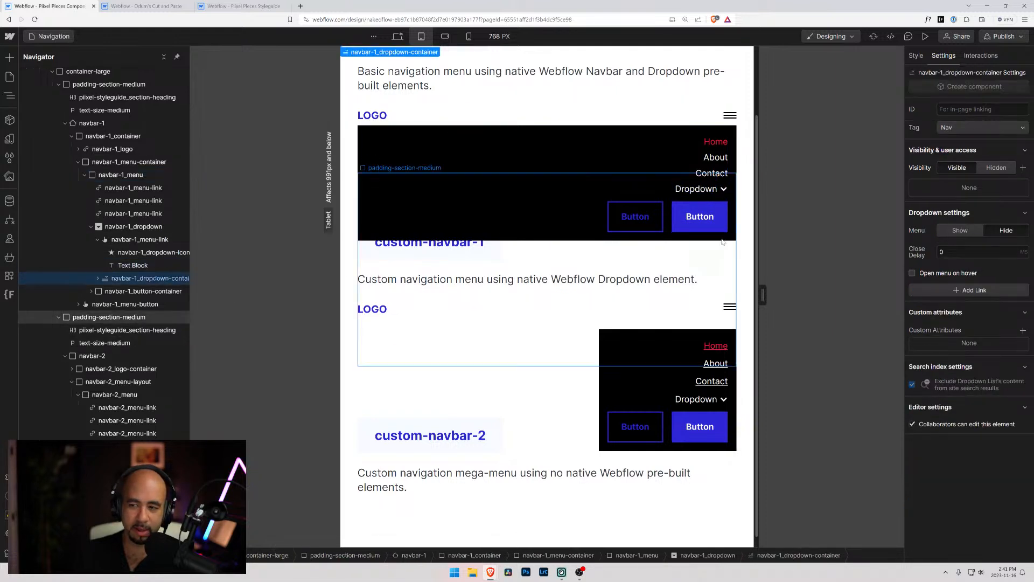
pyautogui.click(960, 230)
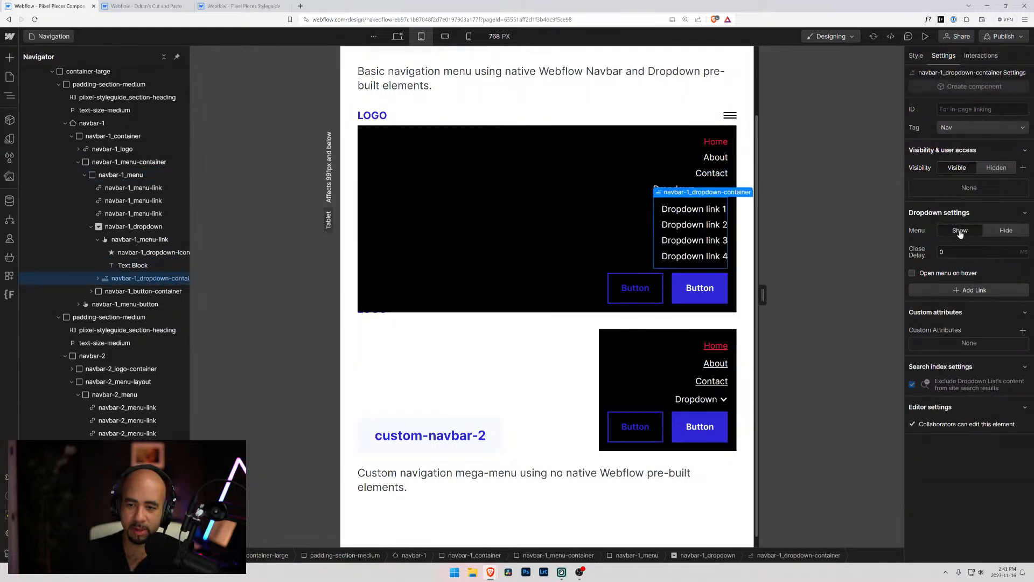
# Try a vertical flex layout justified to the end on navbar-1_dropdown at the tablet breakpoint
pyautogui.click(676, 190)
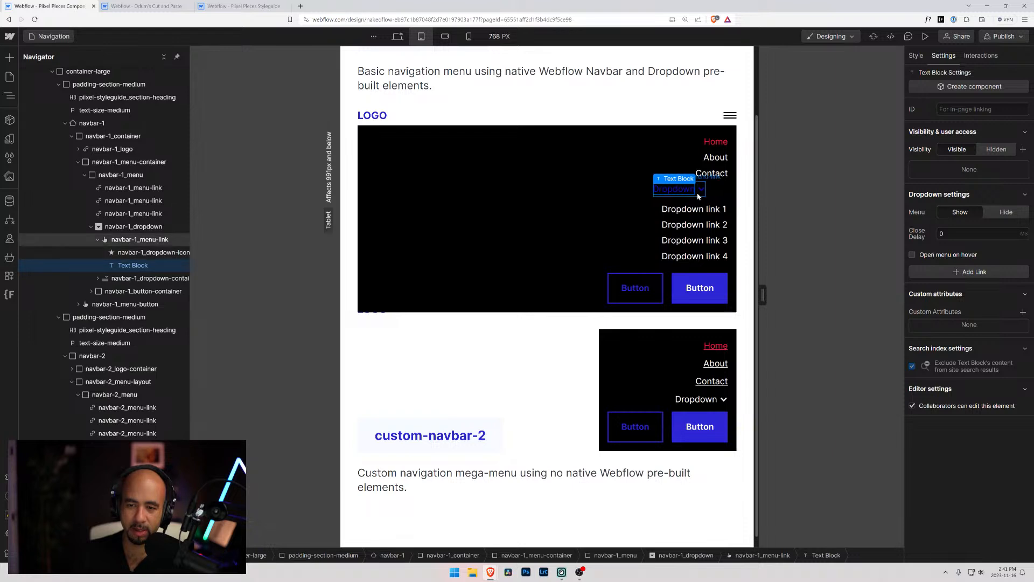
pyautogui.click(698, 196)
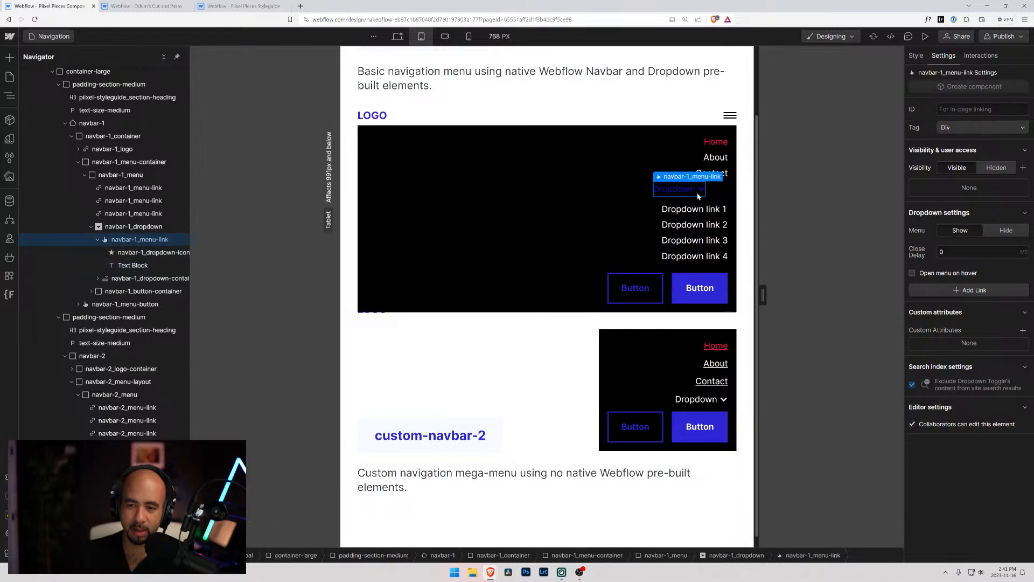
pyautogui.click(916, 57)
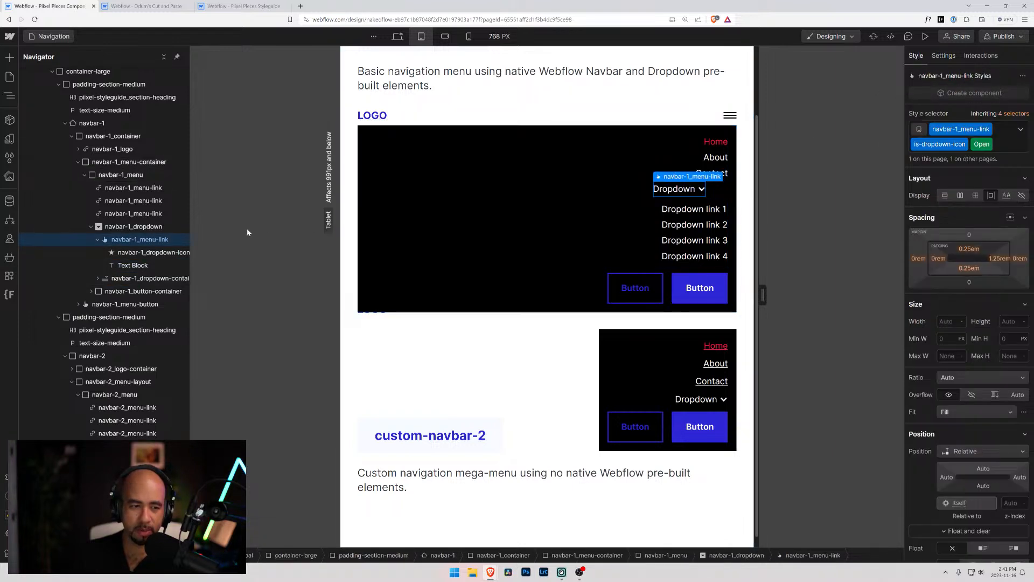
pyautogui.click(148, 227)
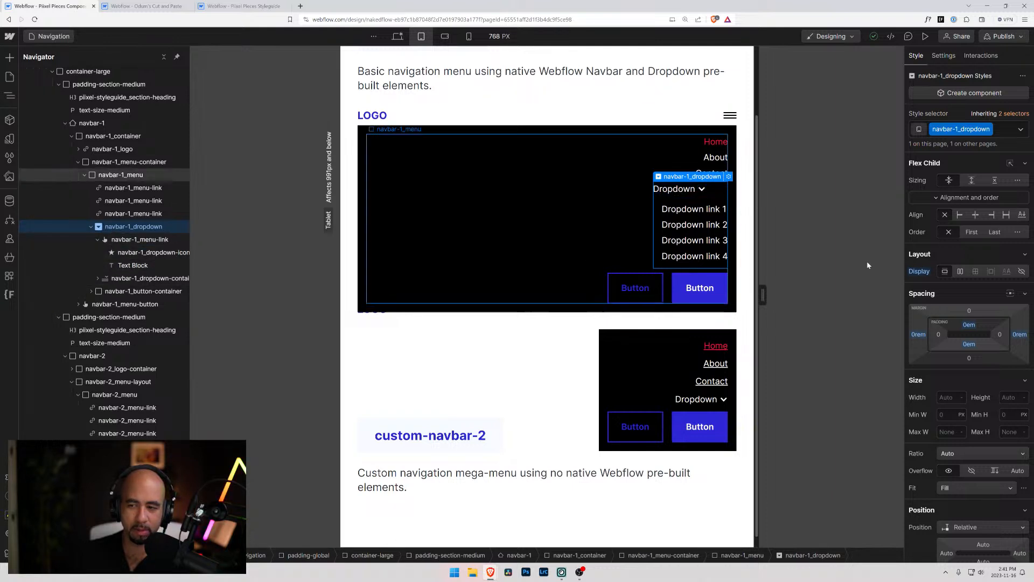
pyautogui.click(960, 272)
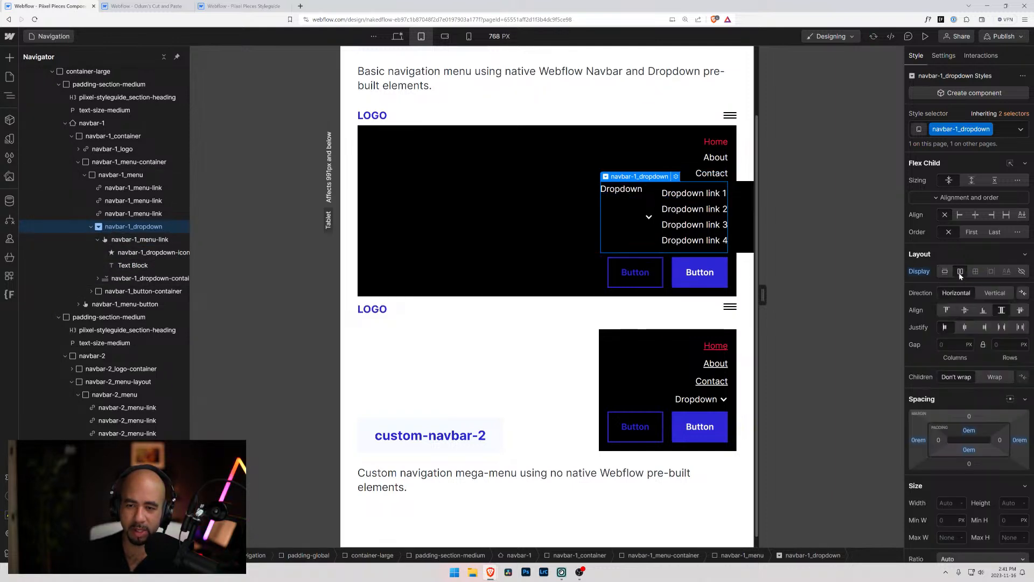
pyautogui.click(986, 328)
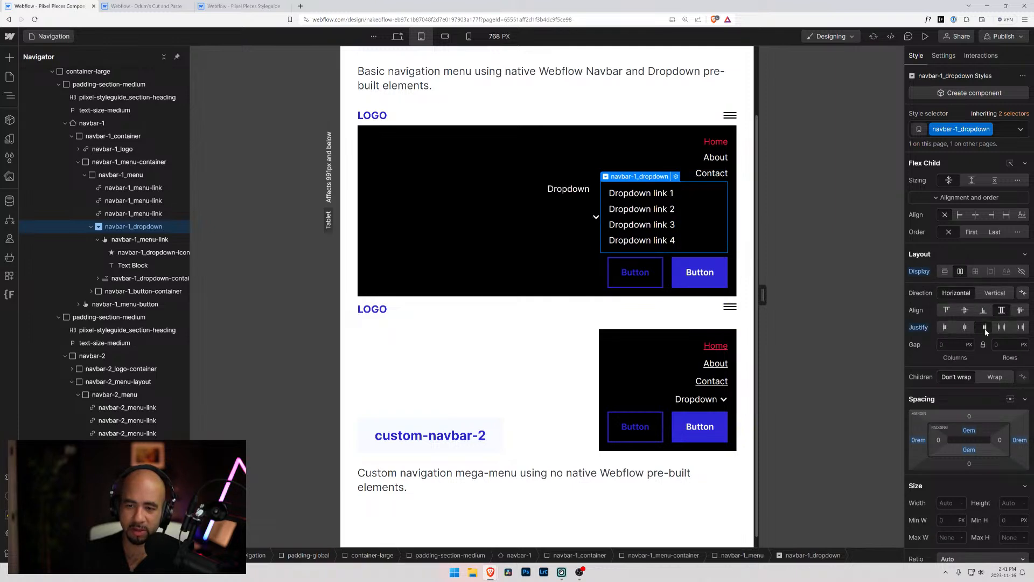
pyautogui.click(992, 296)
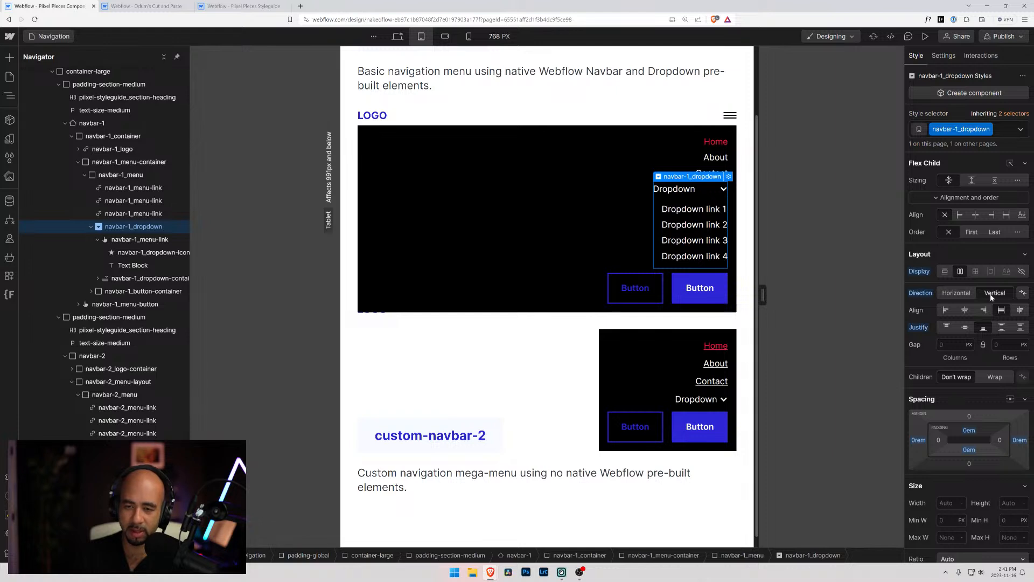
# Align the open-state navbar-1_menu-link of the Dropdown toggle to the end within navbar-1_dropdown
pyautogui.click(694, 190)
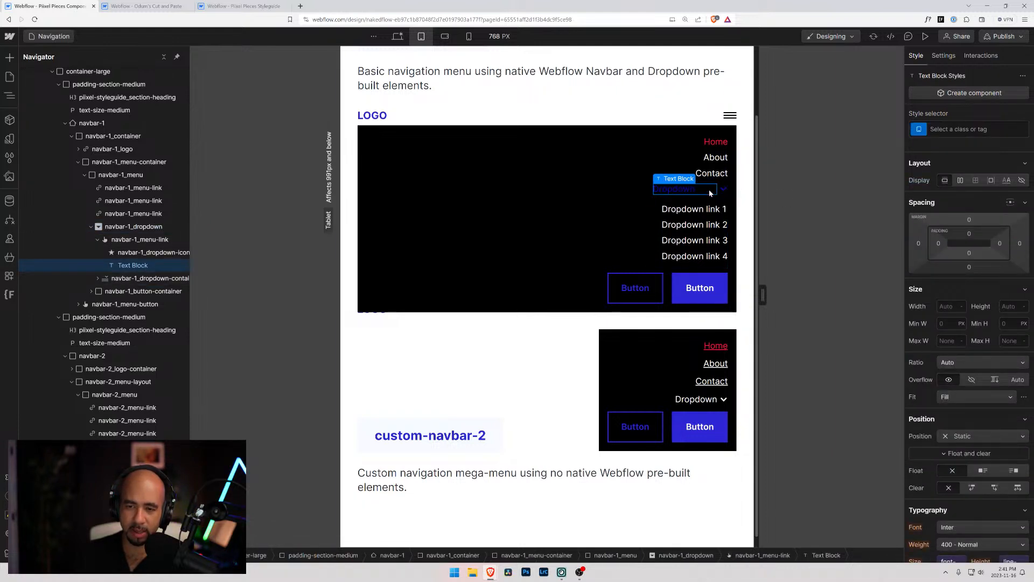
pyautogui.click(120, 238)
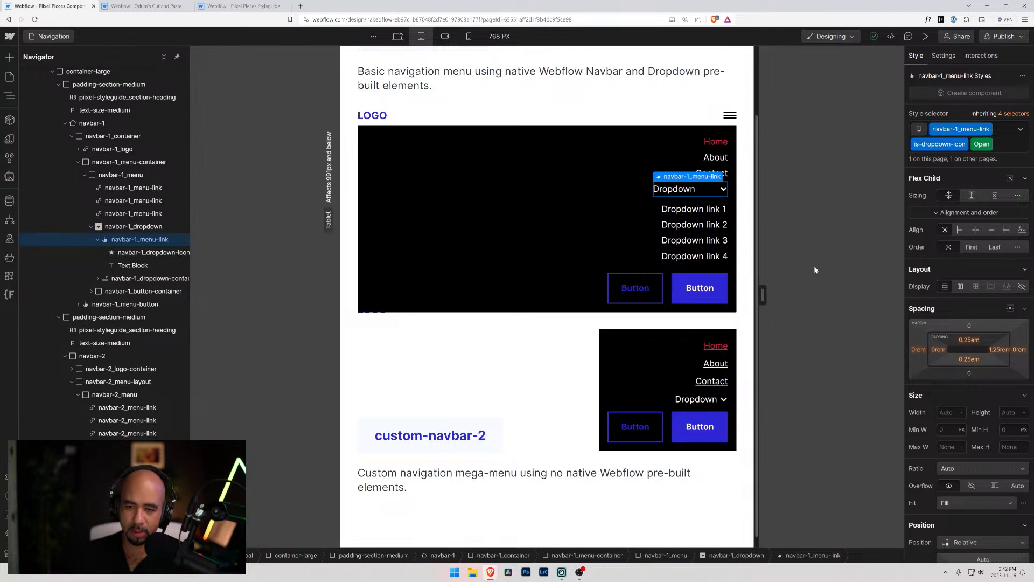
pyautogui.click(690, 195)
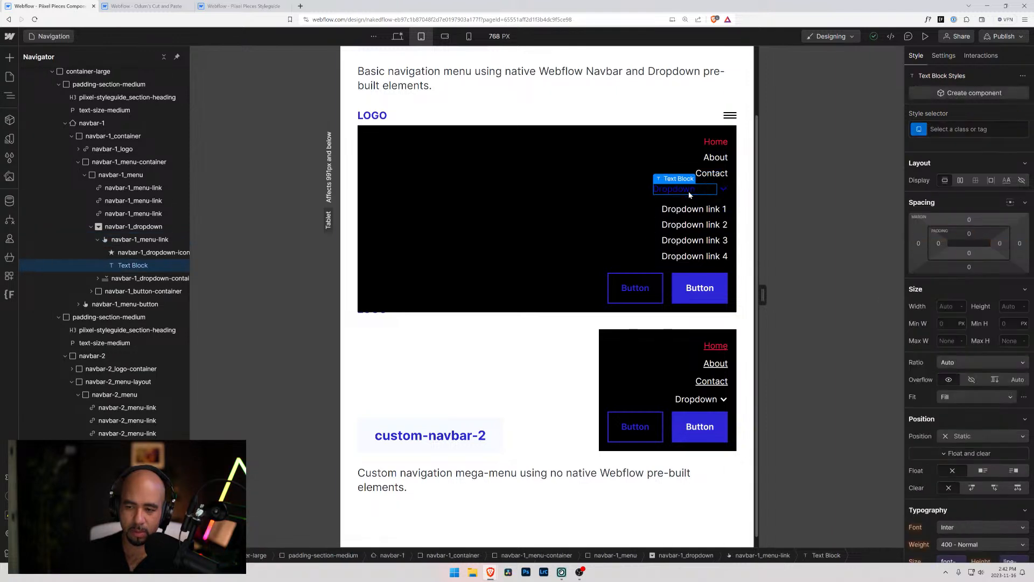
pyautogui.click(175, 252)
pyautogui.click(147, 241)
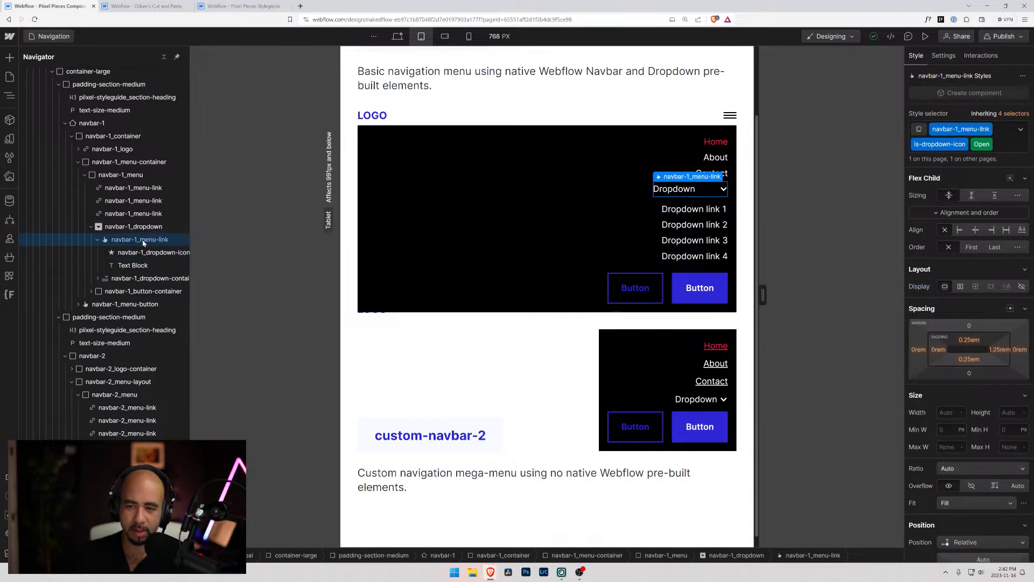
pyautogui.click(994, 231)
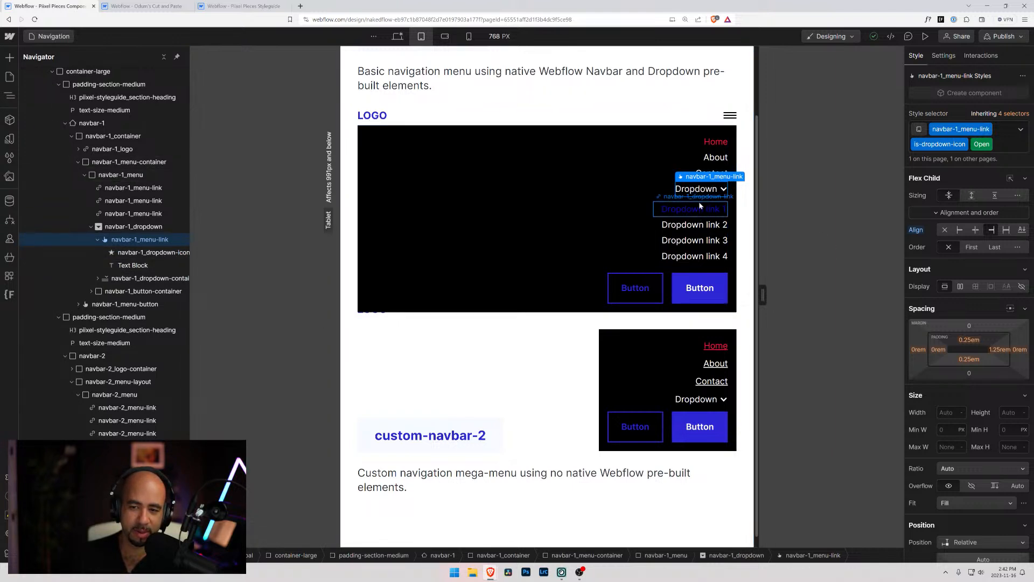
# Reset the tried flex display, direction and alignment settings of navbar-1_dropdown and review its style sections
pyautogui.click(132, 227)
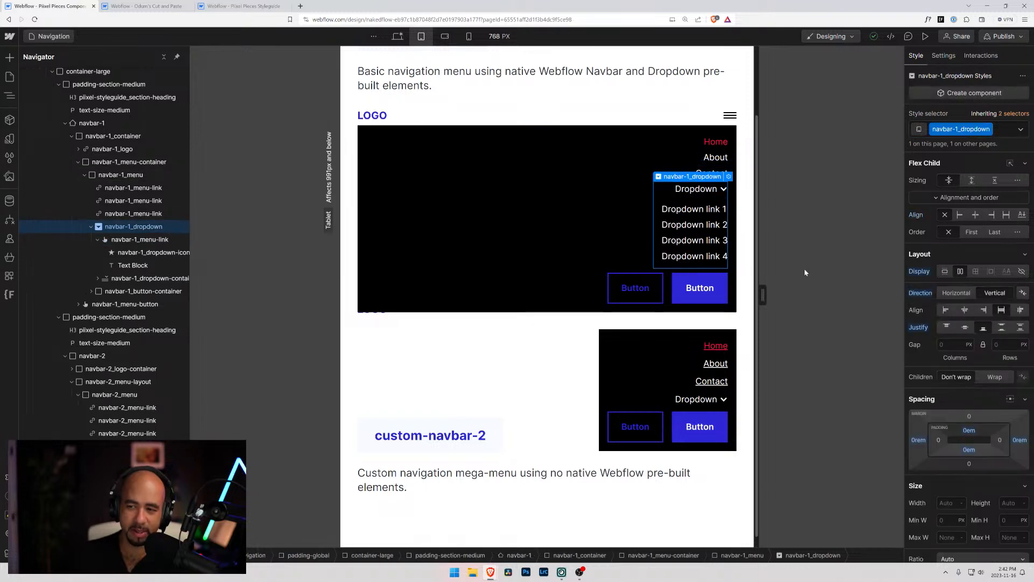
pyautogui.keyDown('alt'); pyautogui.click(918, 272); pyautogui.keyUp('alt')
pyautogui.keyDown('alt'); pyautogui.click(922, 294); pyautogui.keyUp('alt')
pyautogui.click(917, 215)
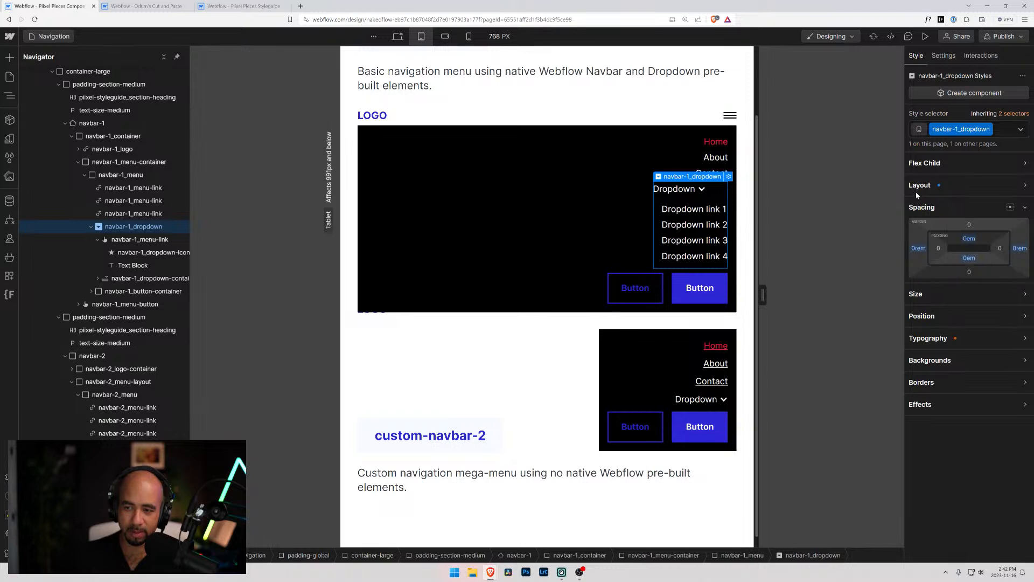
pyautogui.click(916, 193)
pyautogui.click(922, 168)
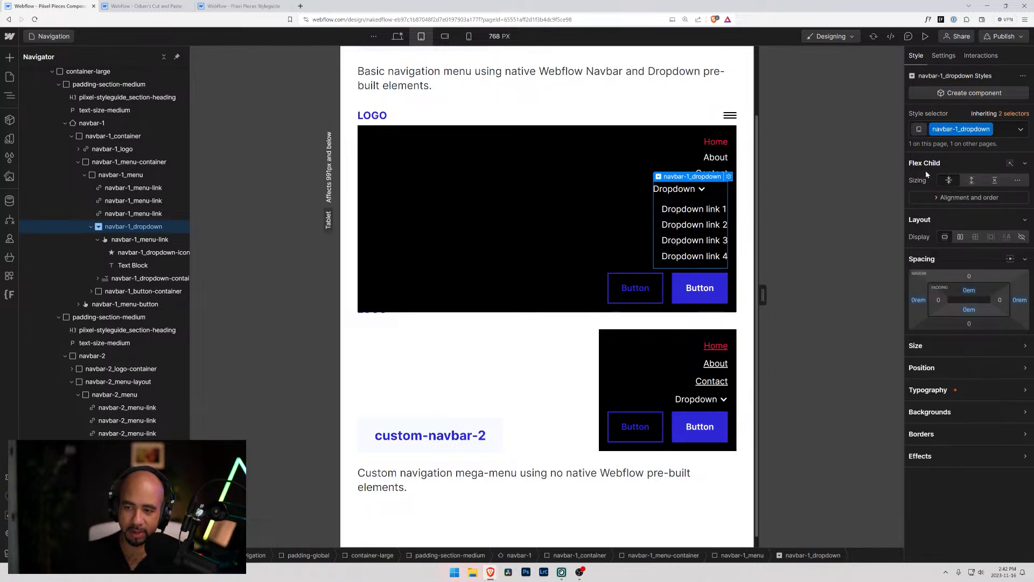
pyautogui.keyDown('alt'); pyautogui.click(924, 163); pyautogui.keyUp('alt')
pyautogui.keyDown('alt'); pyautogui.click(925, 163); pyautogui.keyUp('alt')
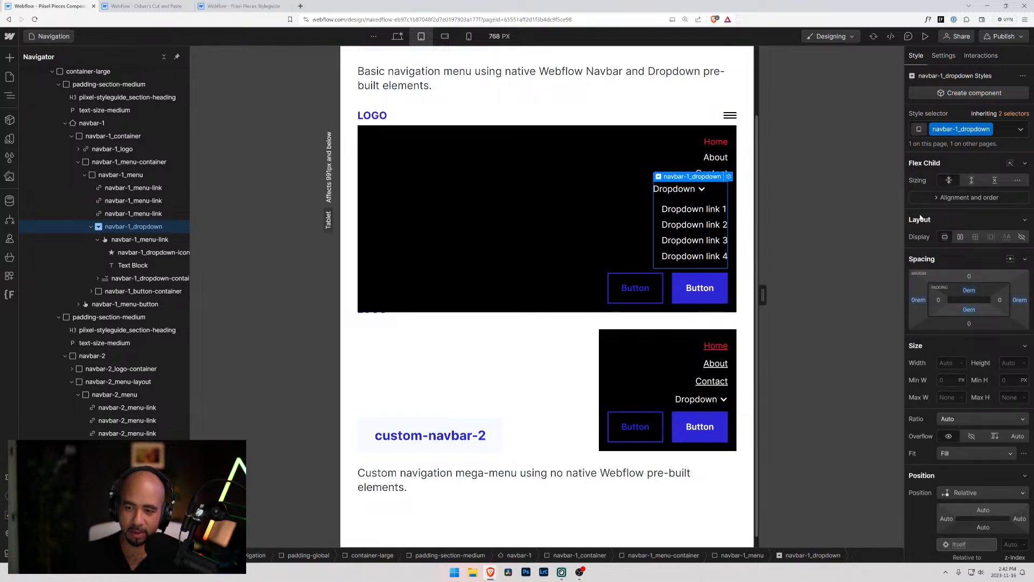
pyautogui.keyDown('alt'); pyautogui.click(922, 164); pyautogui.keyUp('alt')
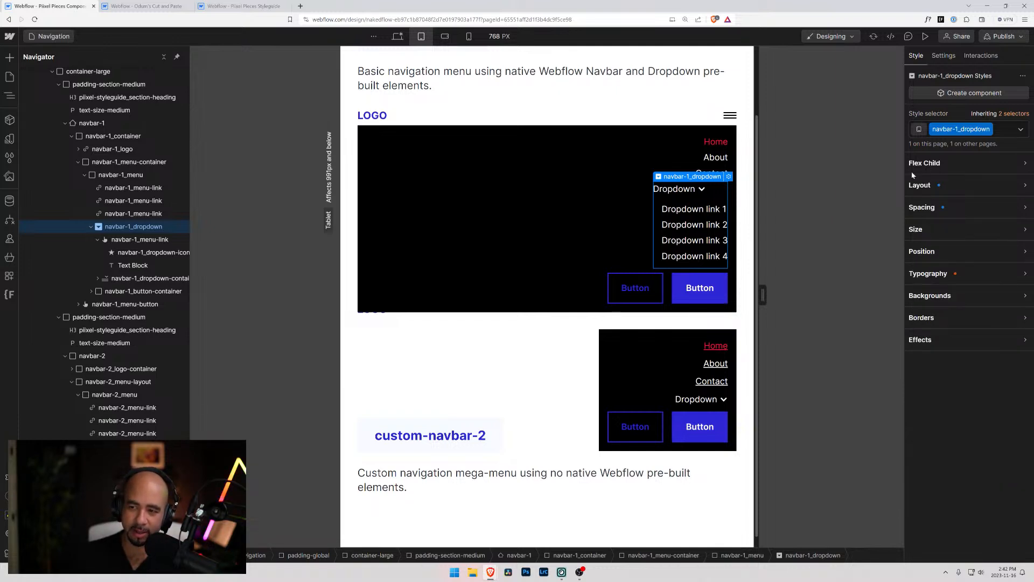
pyautogui.keyDown('alt'); pyautogui.click(921, 164); pyautogui.keyUp('alt')
pyautogui.scroll(-1, 928, 296)
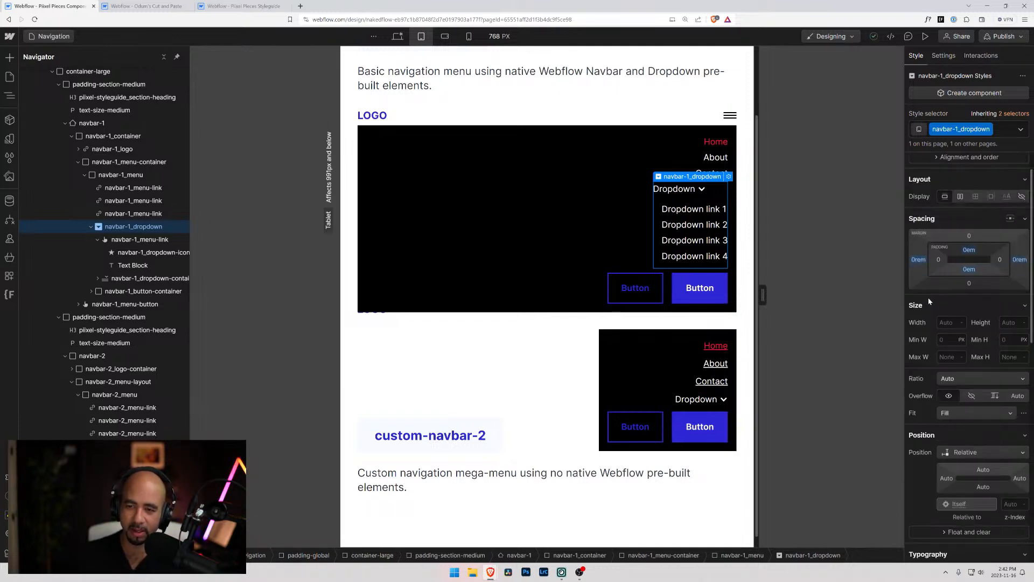
pyautogui.scroll(2, 926, 269)
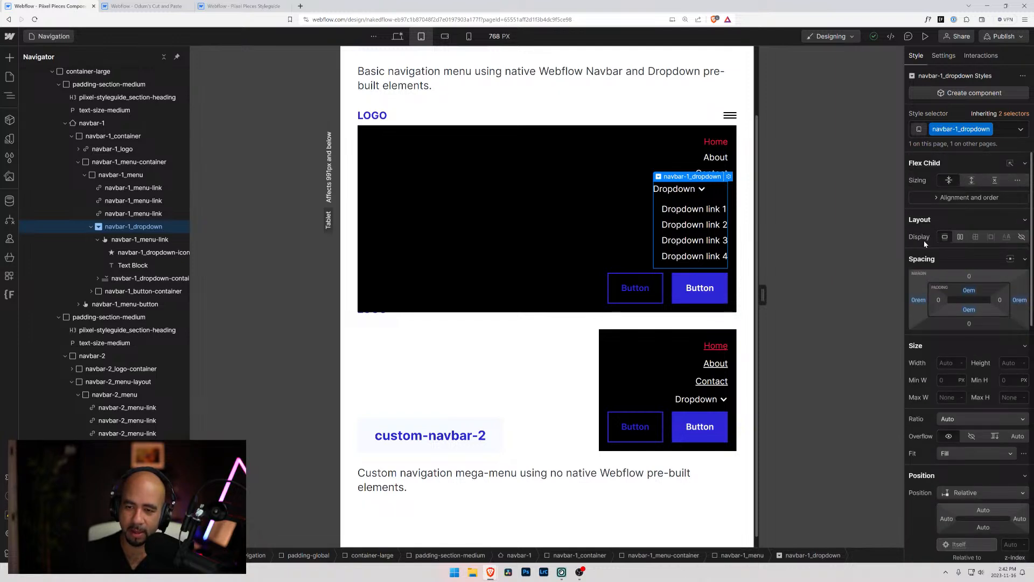
# Inspect the styles of the Dropdown toggle's navbar-1_menu-link, its icon and text block, and the navbar-1_dropdown-container
pyautogui.click(144, 241)
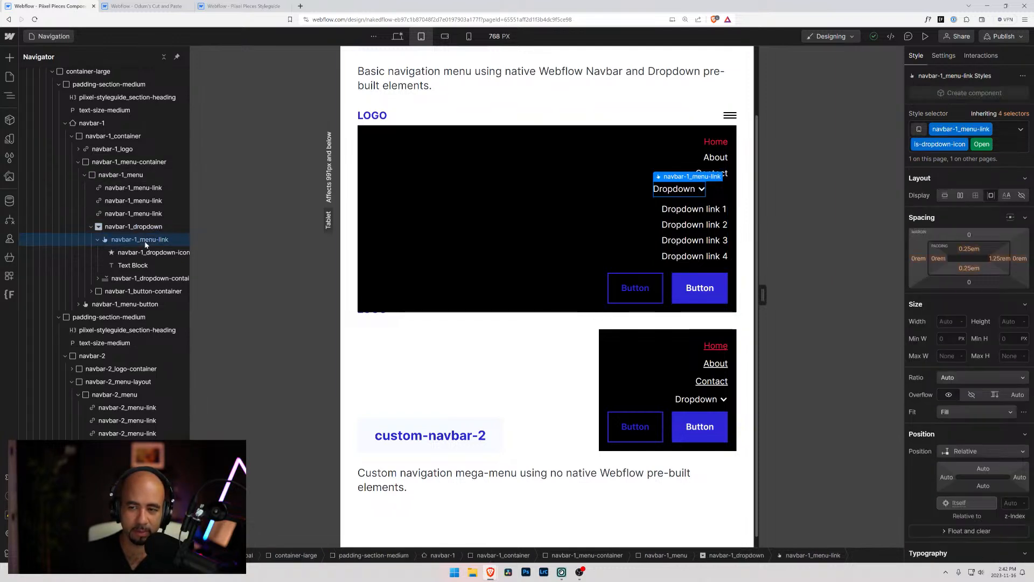
pyautogui.click(147, 254)
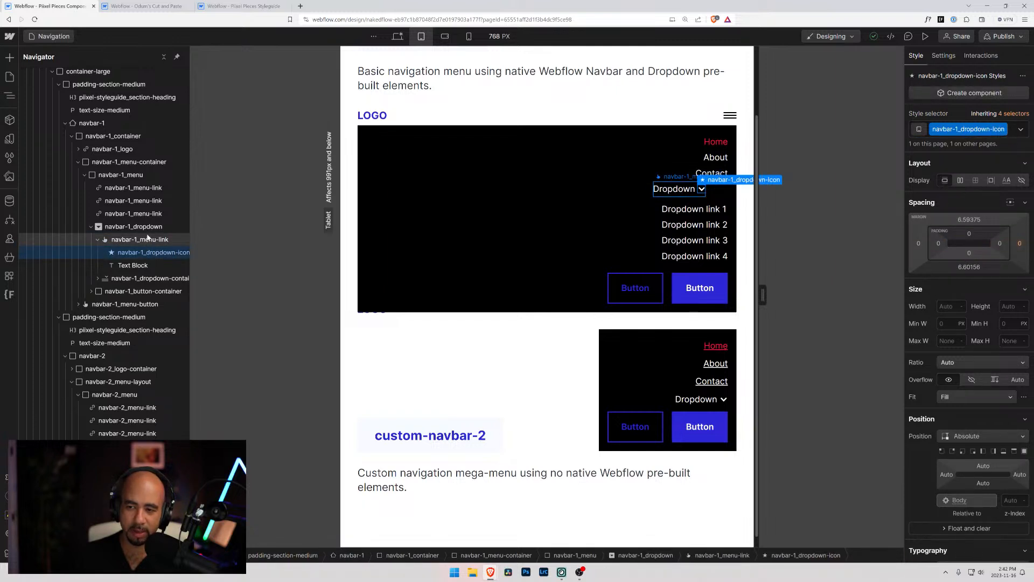
pyautogui.click(147, 240)
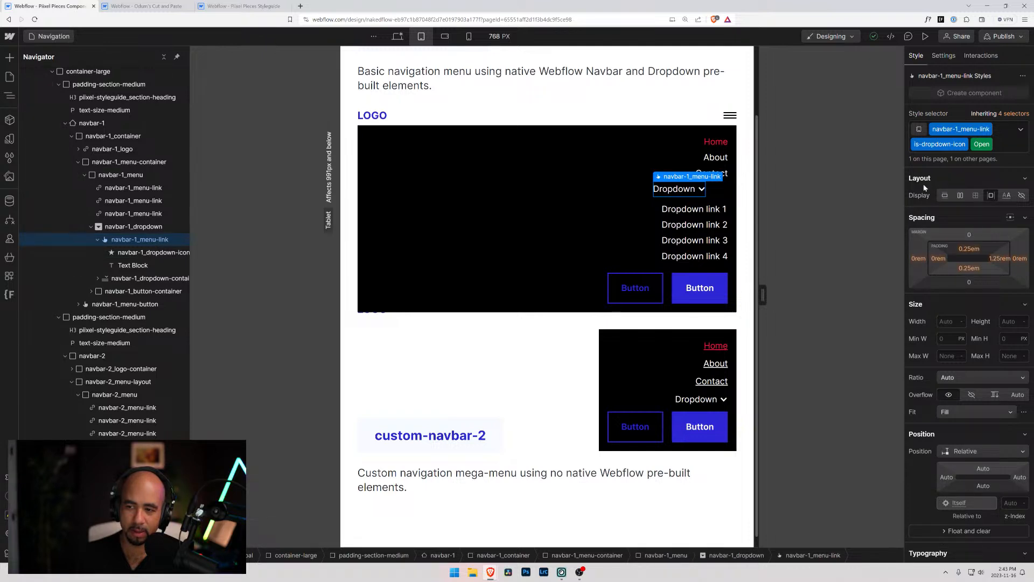
pyautogui.click(139, 252)
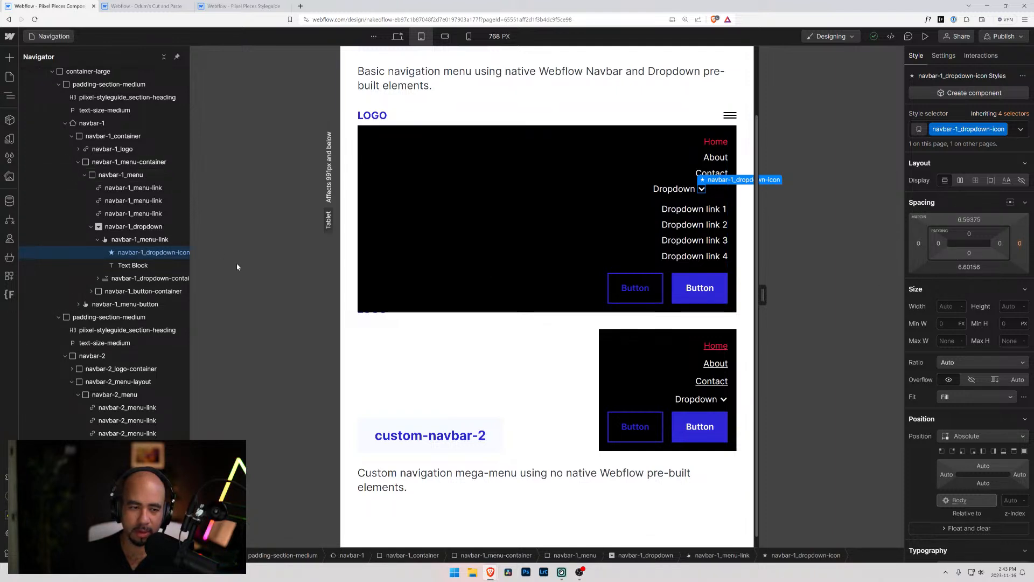
pyautogui.click(134, 266)
pyautogui.click(131, 280)
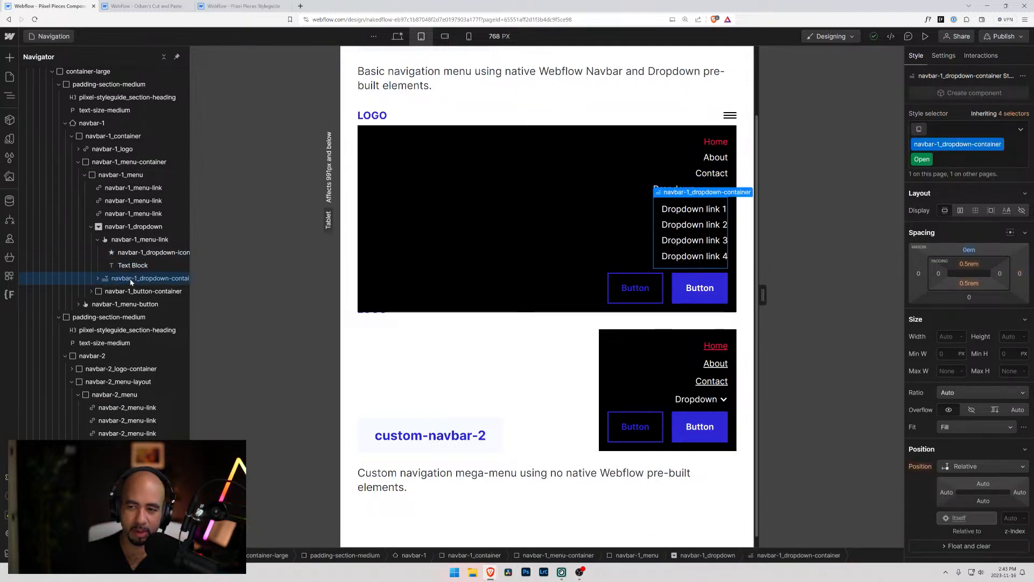
# Set the text alignment of the Dropdown toggle's open-state navbar-1_menu-link to right
pyautogui.click(121, 241)
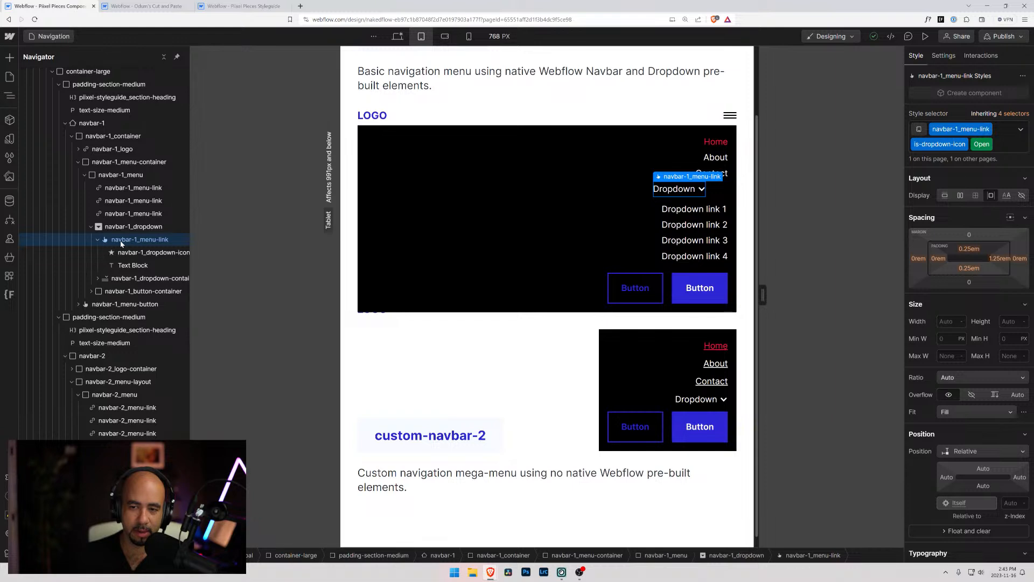
pyautogui.scroll(-2, 952, 437)
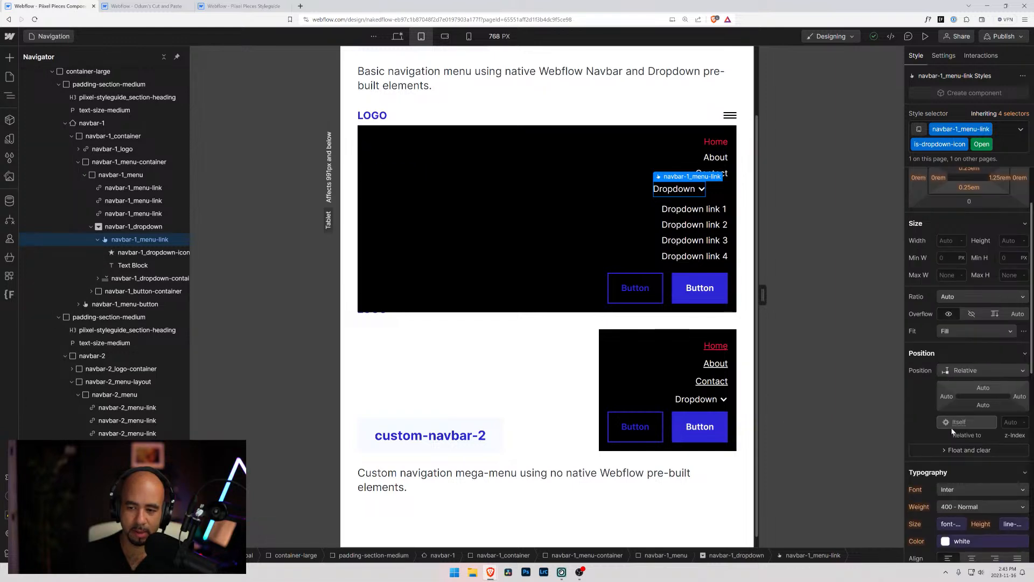
pyautogui.scroll(-1, 953, 458)
pyautogui.click(992, 519)
# Review the layout of navbar-1_menu and show the dropdown menu of navbar-1_dropdown-container
pyautogui.click(394, 173)
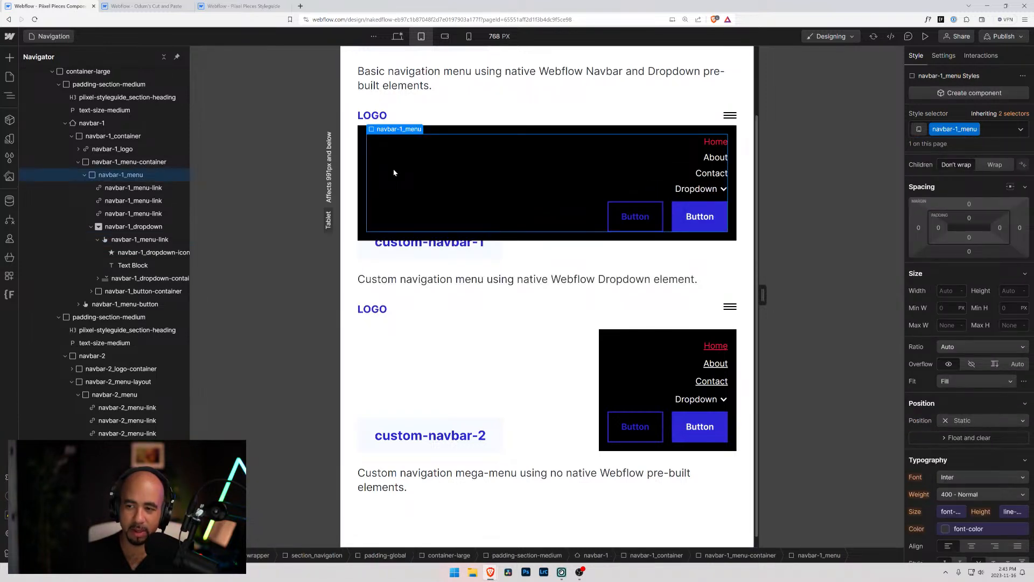
pyautogui.scroll(3, 931, 287)
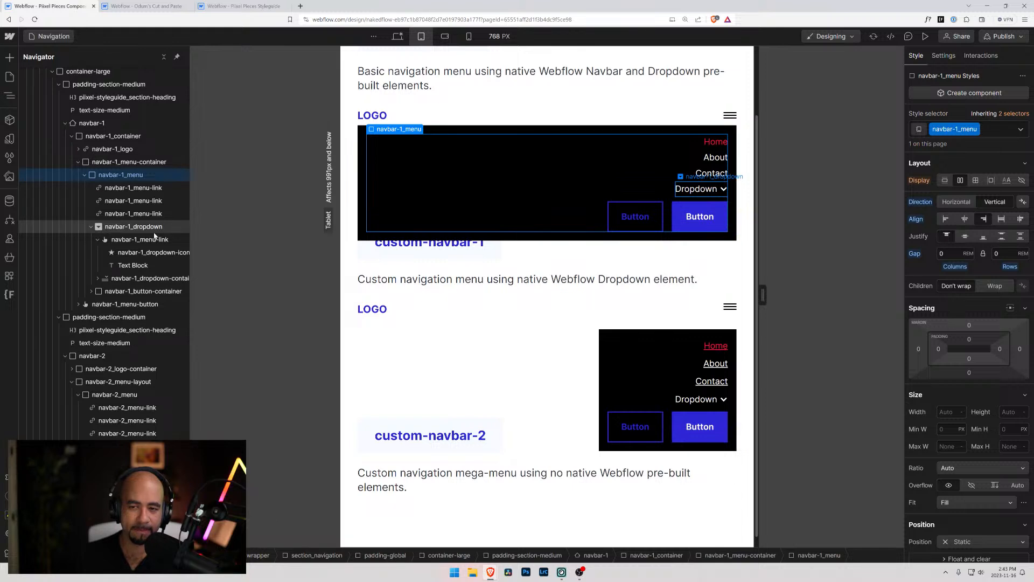
pyautogui.click(145, 278)
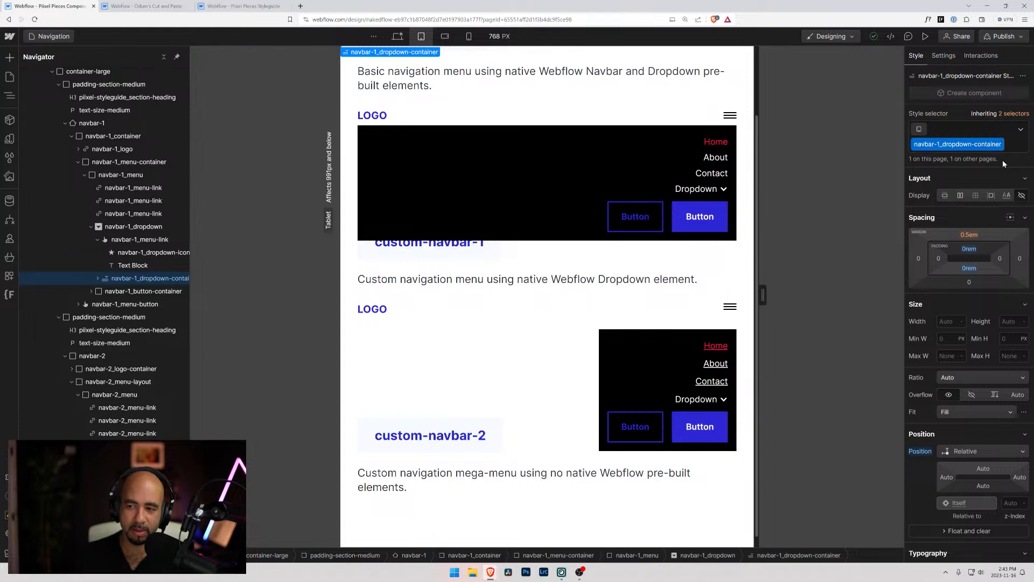
pyautogui.click(944, 56)
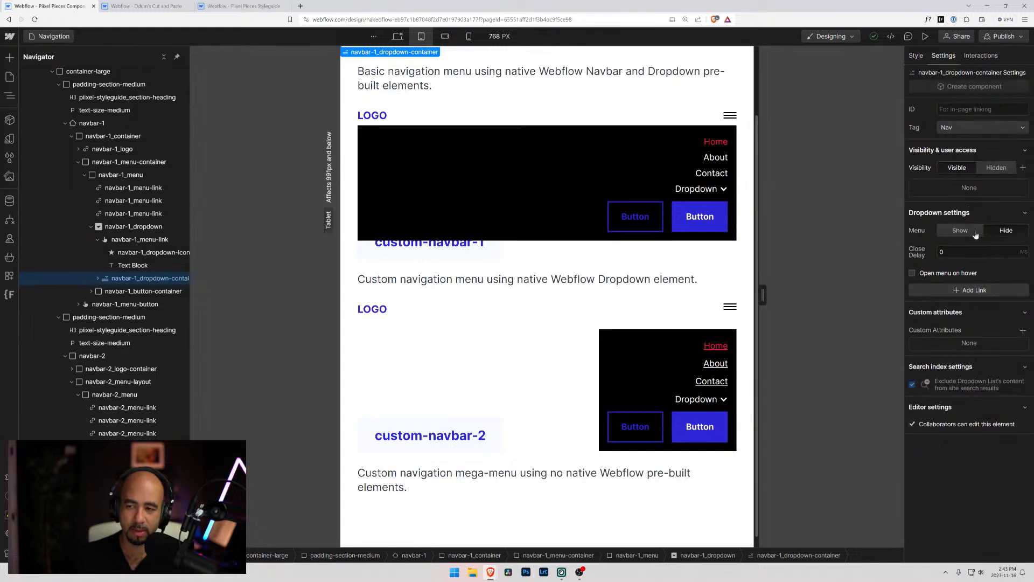
pyautogui.click(952, 230)
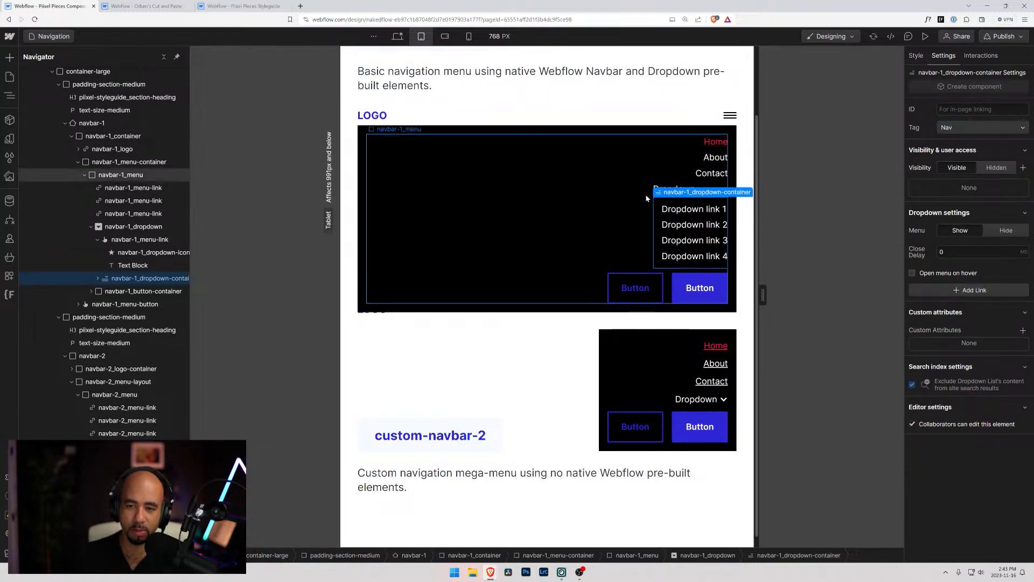
pyautogui.click(668, 210)
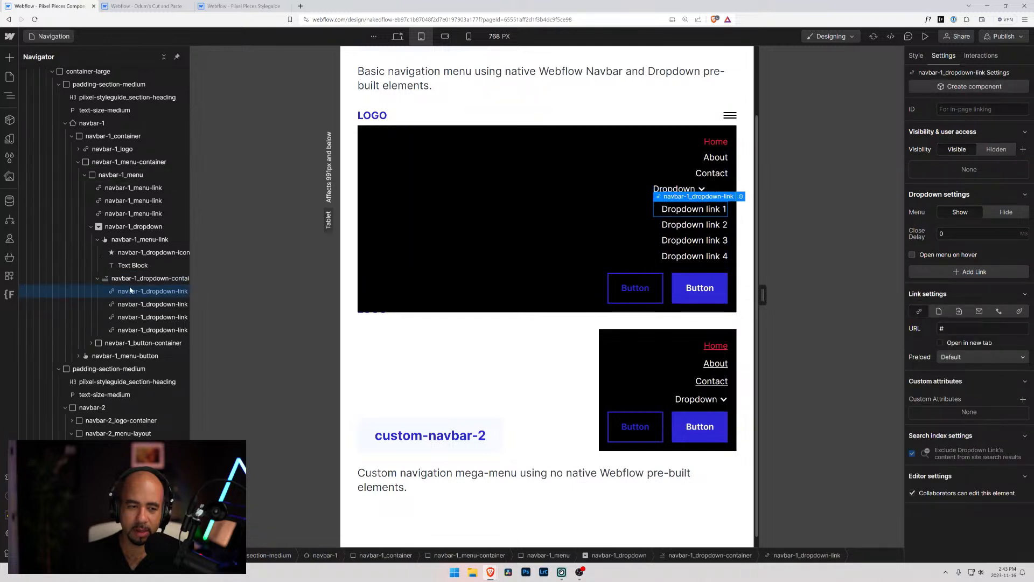
# Set navbar-1_dropdown to a vertical flex display and reset its justify setting
pyautogui.click(117, 240)
pyautogui.click(116, 227)
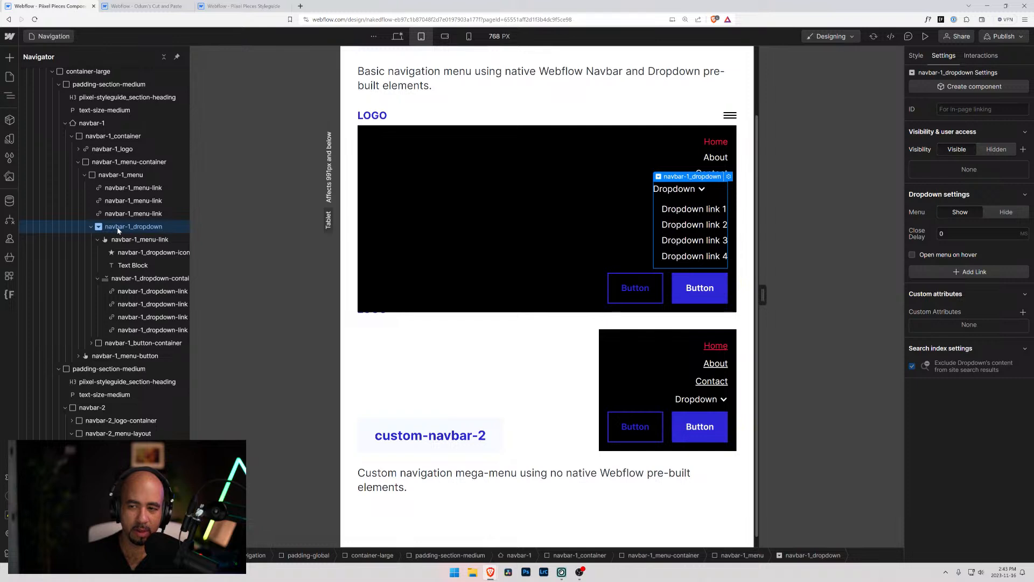
pyautogui.click(920, 58)
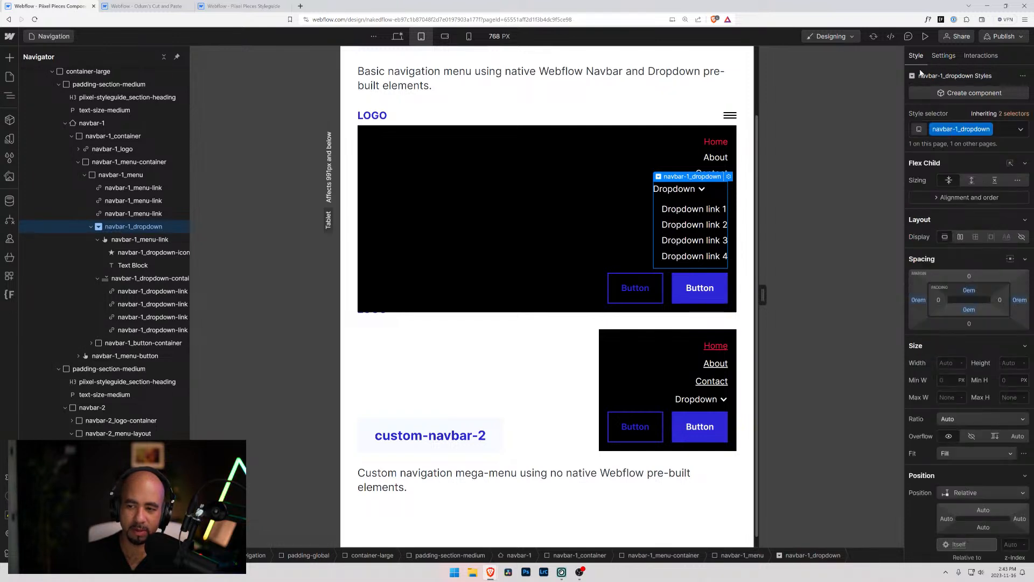
pyautogui.click(961, 239)
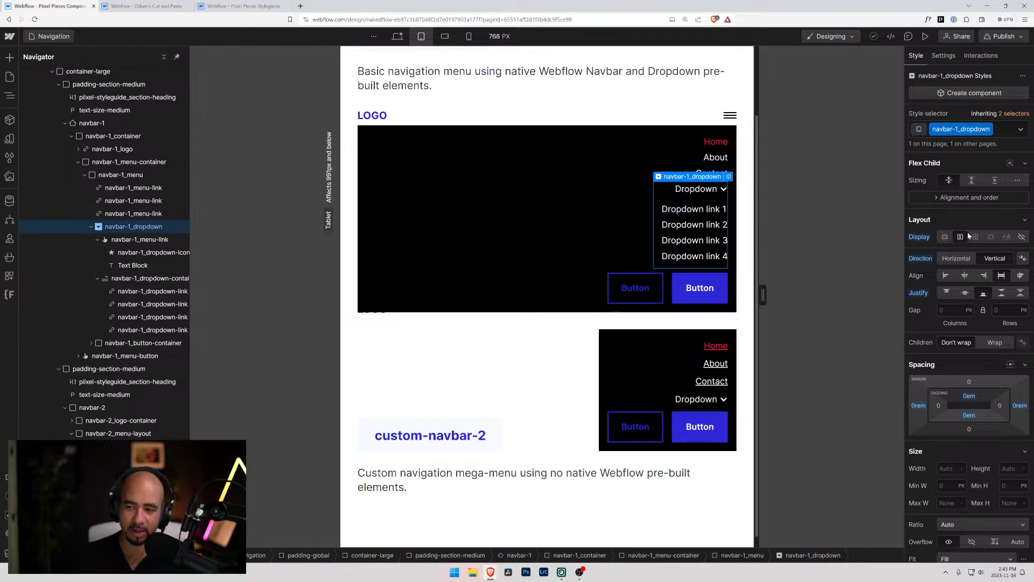
pyautogui.keyDown('alt'); pyautogui.click(925, 295); pyautogui.keyUp('alt')
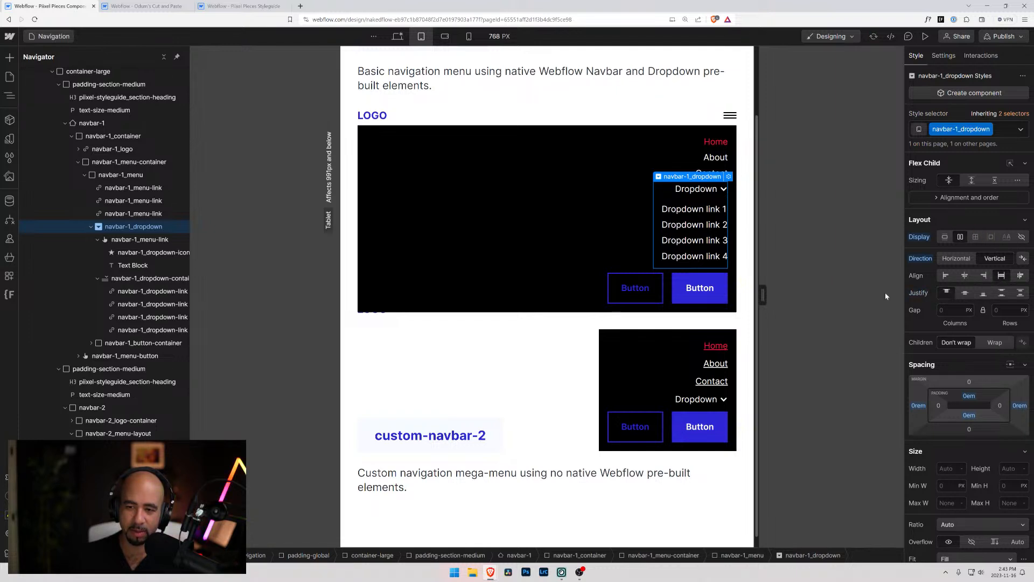
# Inspect the styles of the dropdown icon and the alignment and order settings of the Dropdown toggle's navbar-1_menu-link
pyautogui.click(123, 241)
pyautogui.click(127, 252)
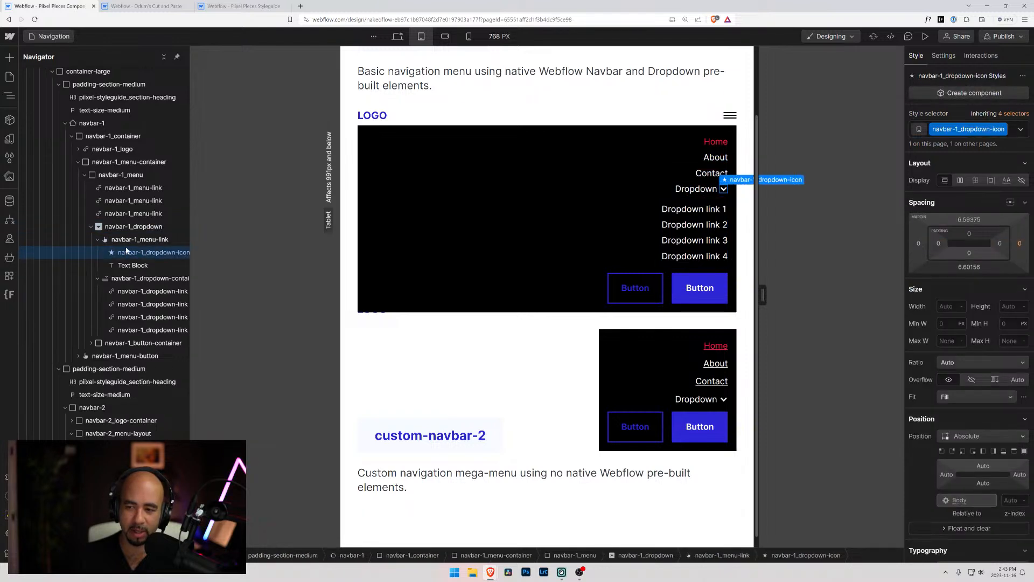
pyautogui.click(127, 241)
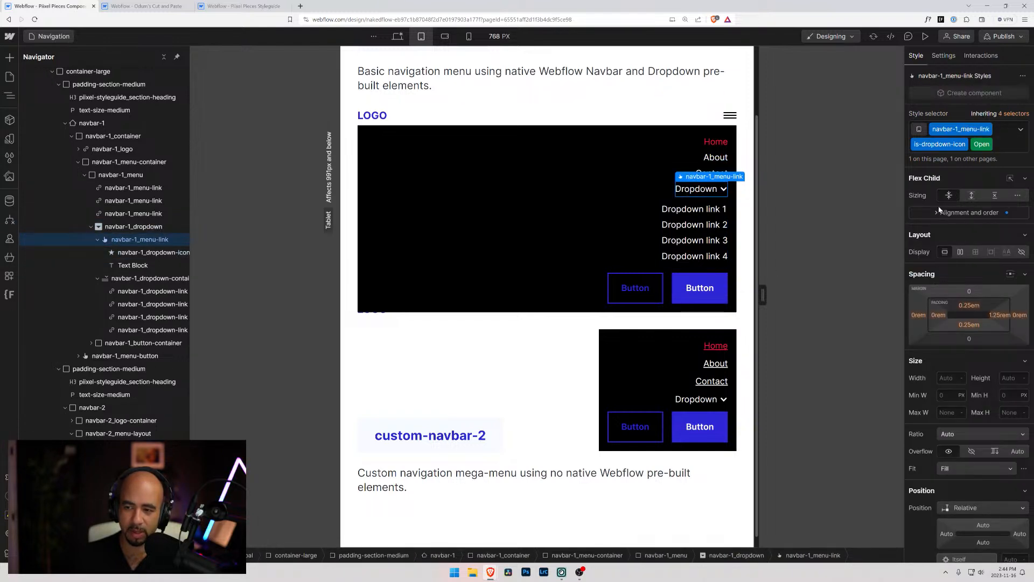
pyautogui.click(970, 212)
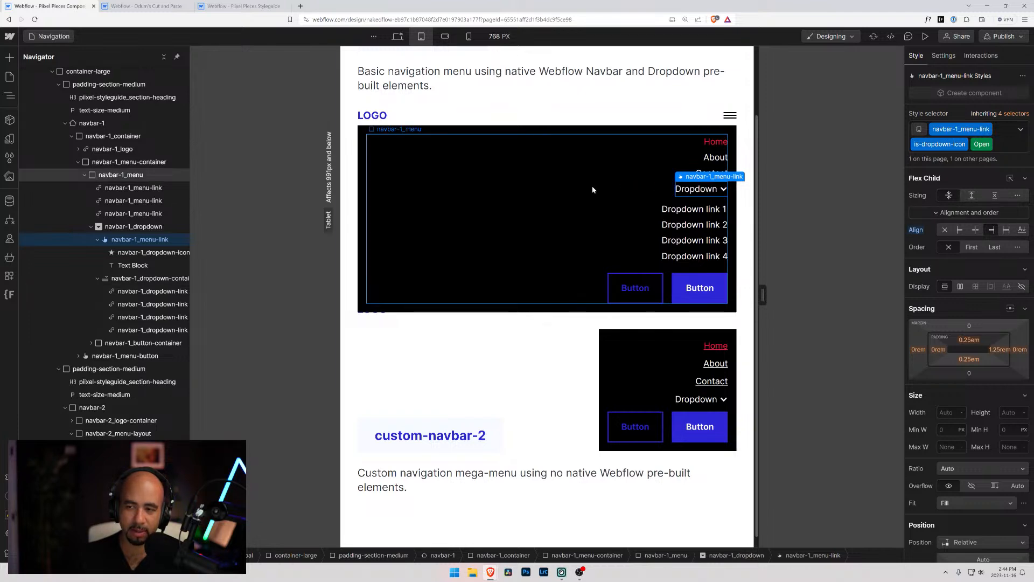
pyautogui.scroll(2, 595, 189)
pyautogui.scroll(-2, 593, 189)
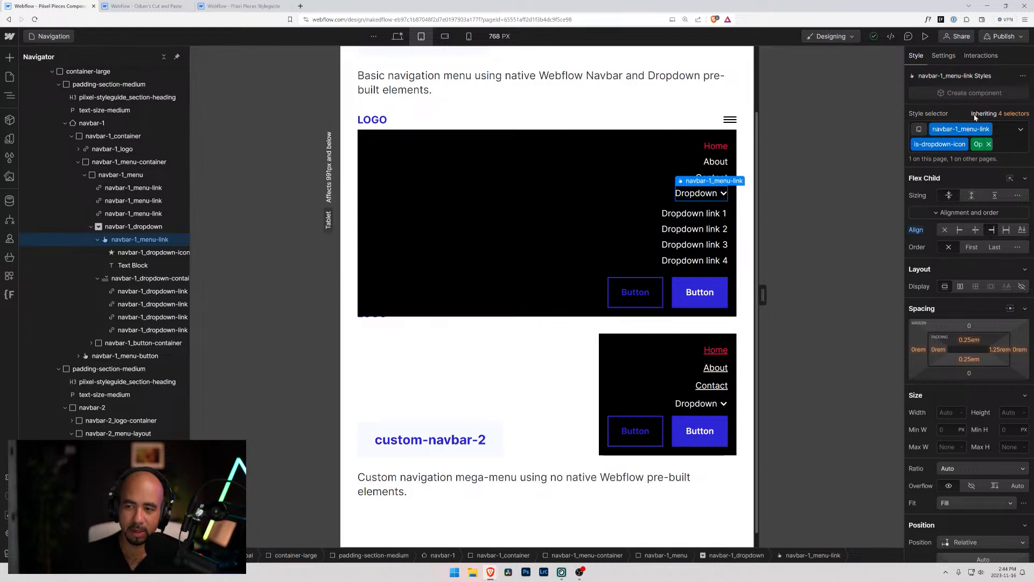
# Hide the open dropdown menu and the navbar-1_menu-container menu
pyautogui.click(944, 55)
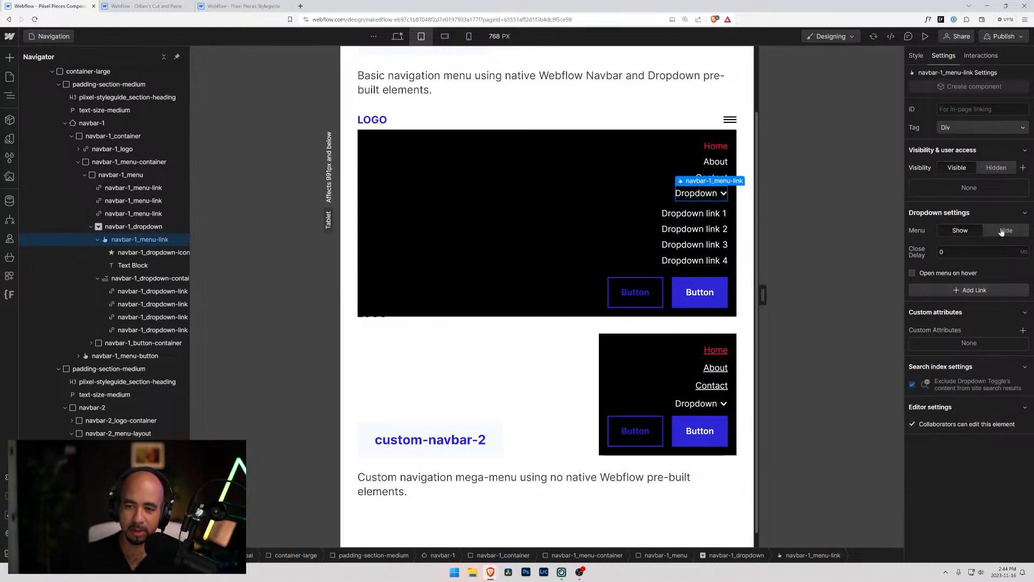
pyautogui.click(1005, 230)
pyautogui.click(376, 133)
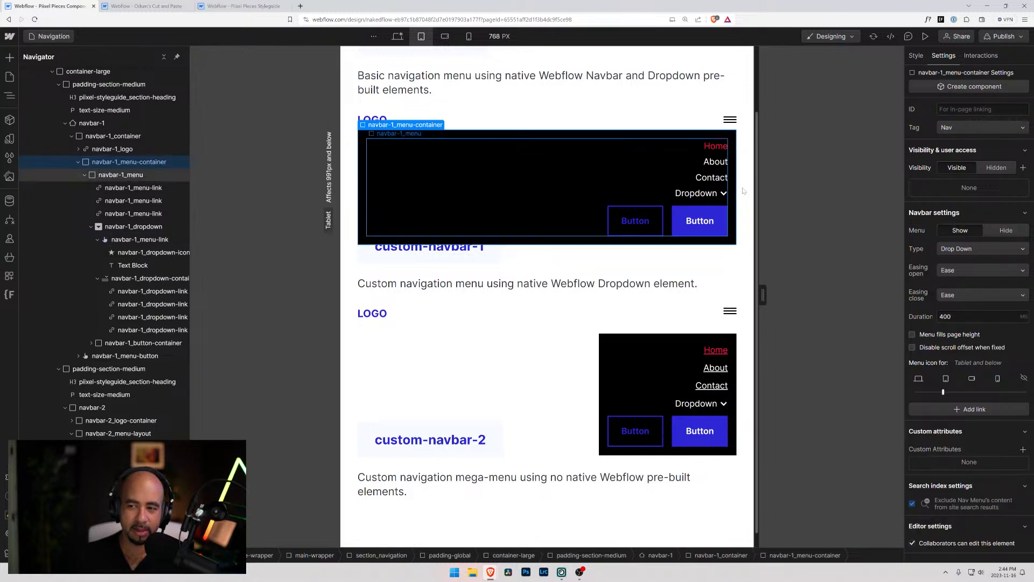
pyautogui.click(1006, 230)
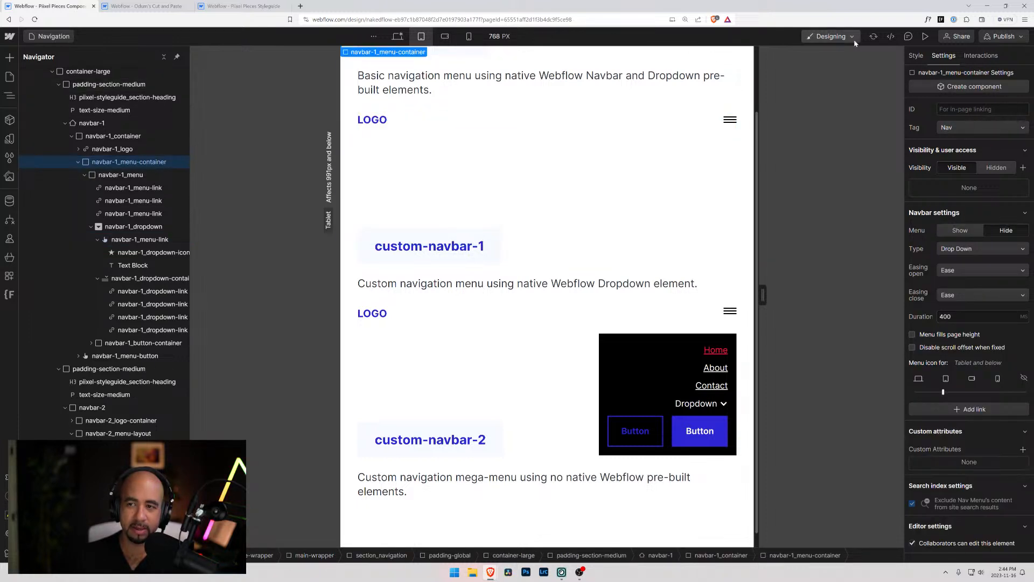
# Preview the page at tablet width and test opening and closing the basic-navbar-1 menu and its Dropdown
pyautogui.click(925, 36)
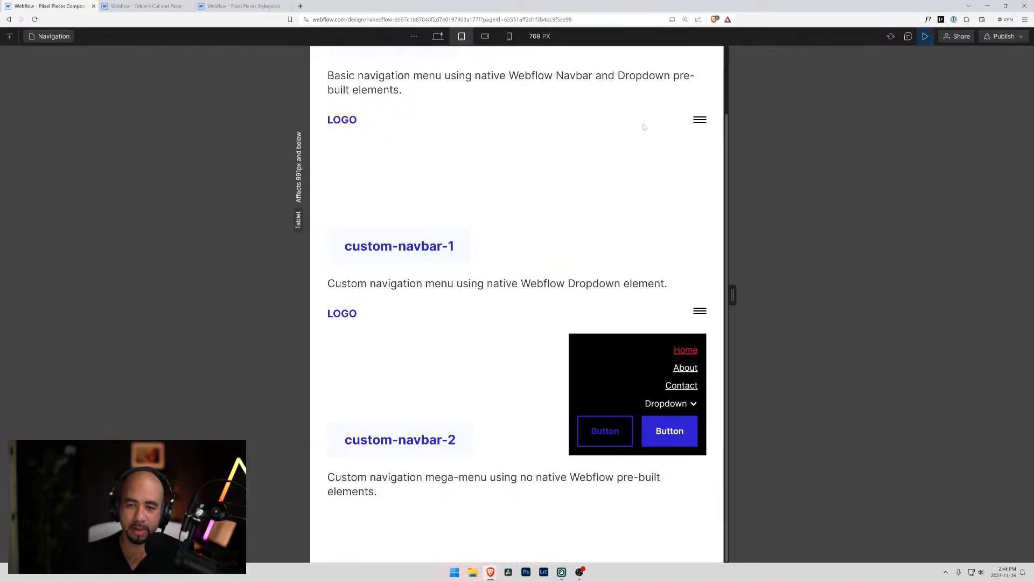
pyautogui.click(699, 120)
pyautogui.click(676, 196)
pyautogui.click(676, 196)
pyautogui.click(676, 196)
pyautogui.click(676, 197)
pyautogui.click(673, 195)
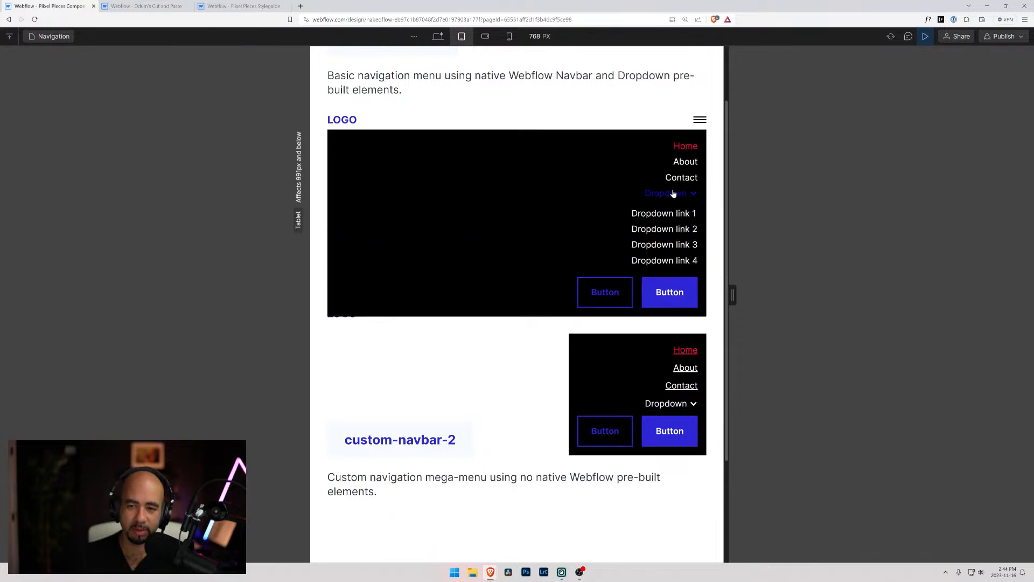
pyautogui.click(674, 194)
pyautogui.click(699, 120)
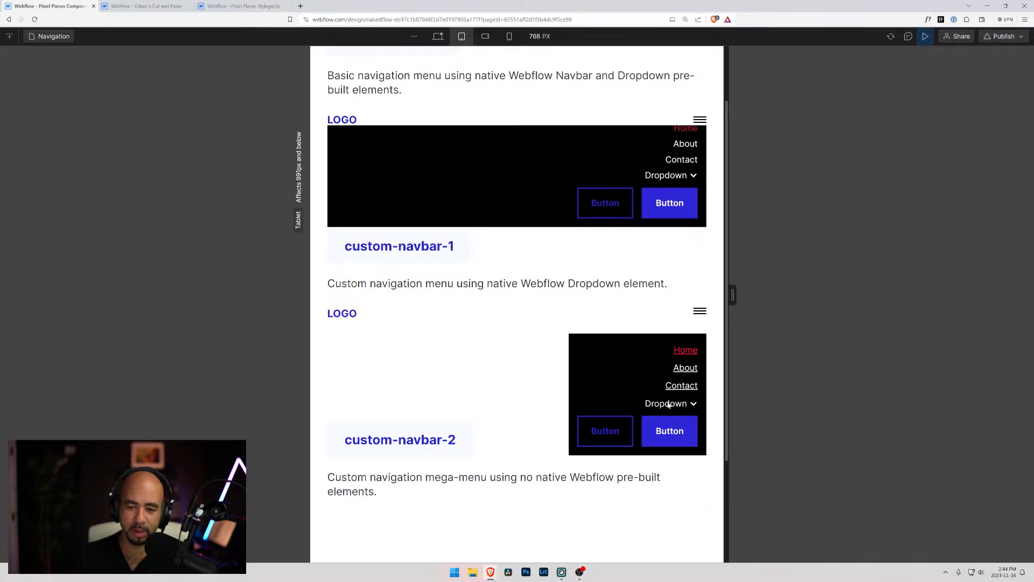
# Test opening and closing the Dropdown in the custom-navbar-1 menu at tablet width
pyautogui.click(667, 407)
pyautogui.click(668, 409)
pyautogui.click(668, 411)
pyautogui.click(668, 410)
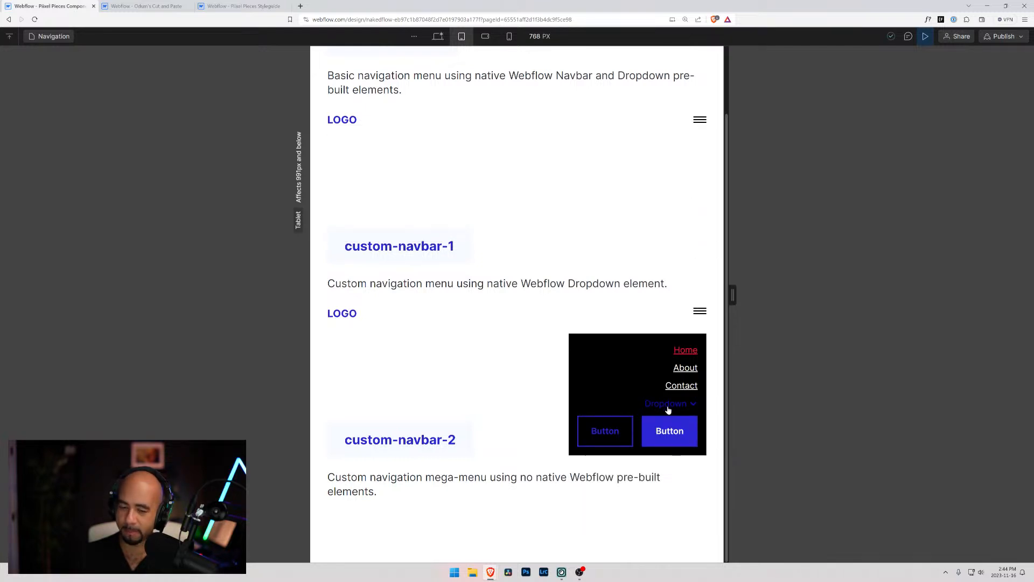
pyautogui.click(668, 411)
pyautogui.click(669, 407)
pyautogui.click(668, 406)
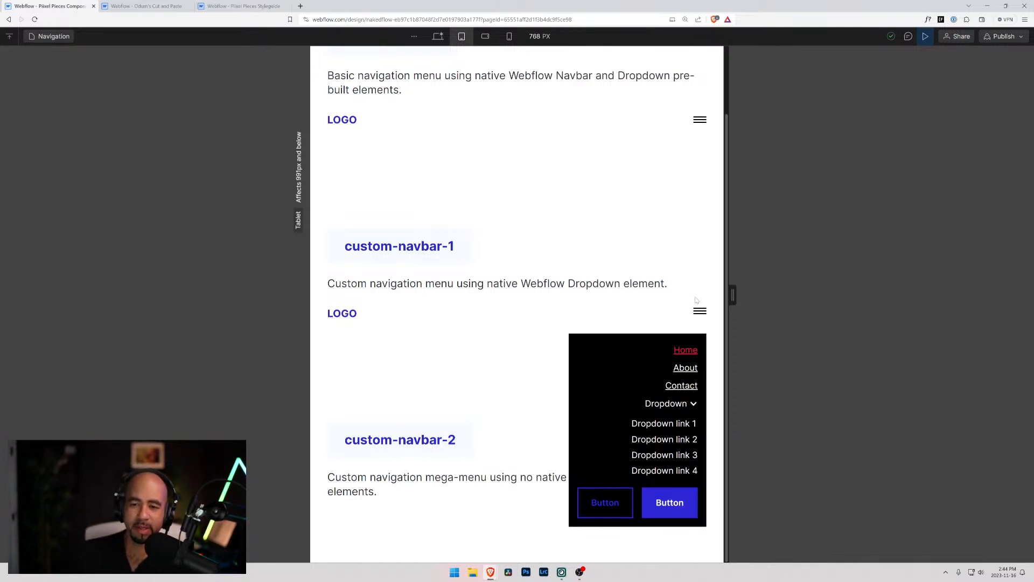
# Review the navbars in the preview at desktop width, and return to the design view
pyautogui.click(439, 37)
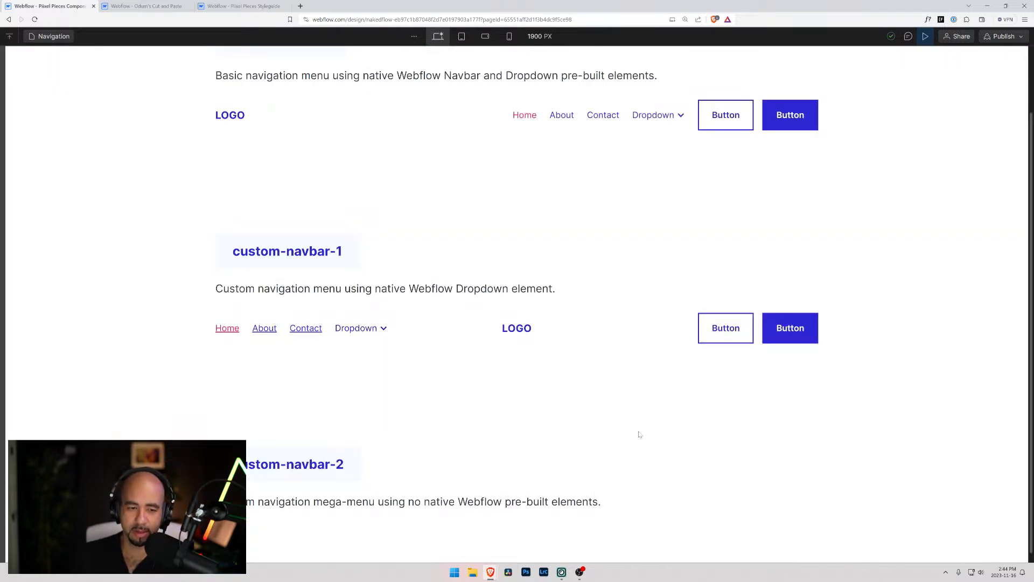
pyautogui.scroll(-1, 473, 419)
pyautogui.scroll(2, 544, 391)
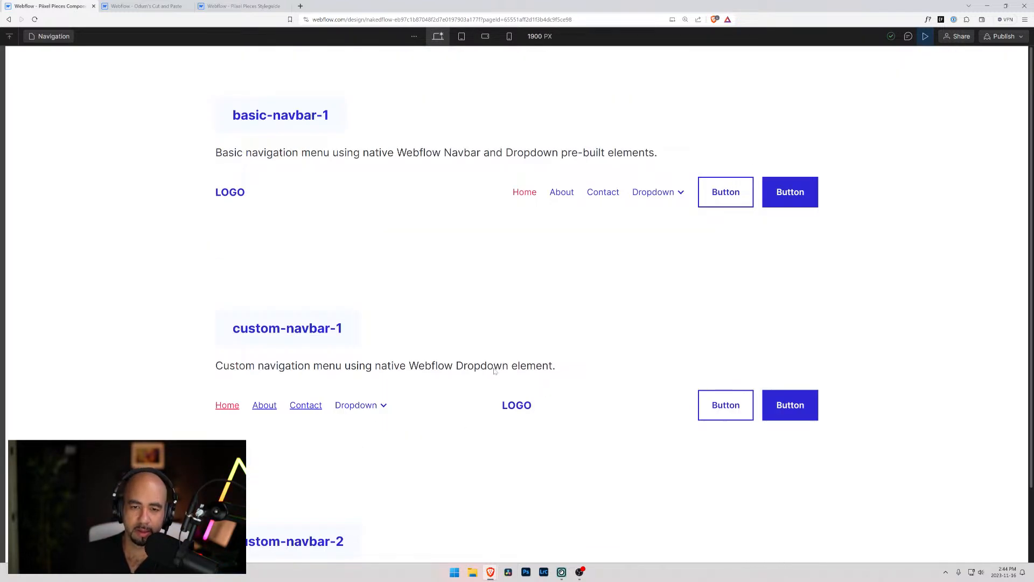
pyautogui.hotkey('ctrl', 'shift', 'p')
# Add an underline text decoration to the navbar-1_menu-link class on the basic navbar's About link
pyautogui.click(599, 194)
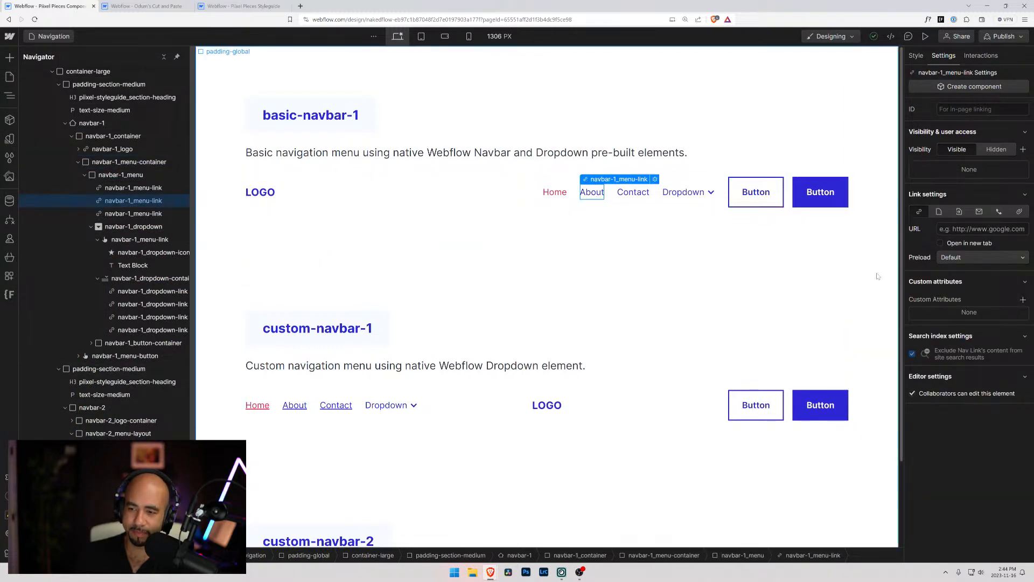
pyautogui.click(915, 58)
pyautogui.scroll(-7, 973, 323)
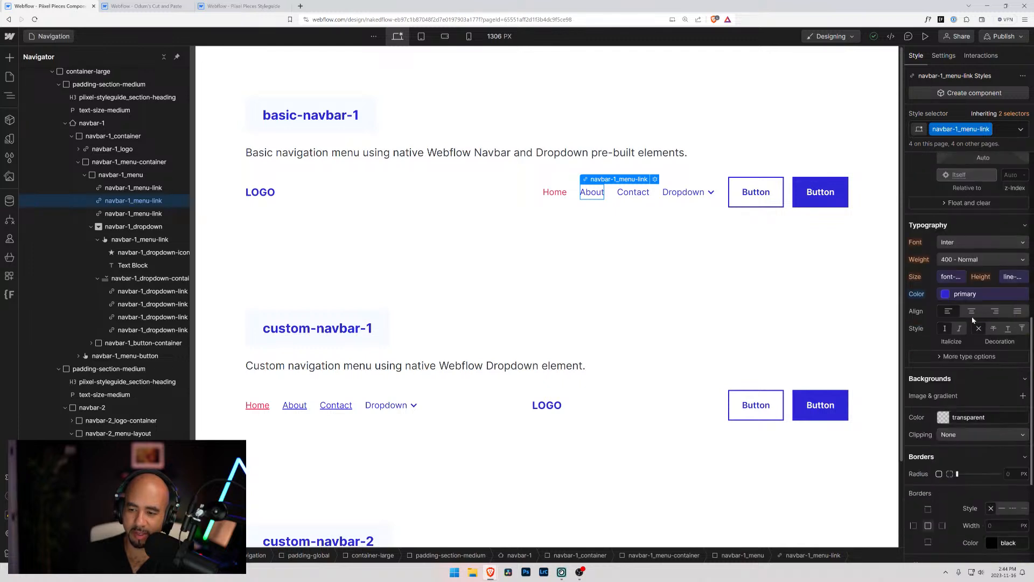
pyautogui.click(1010, 330)
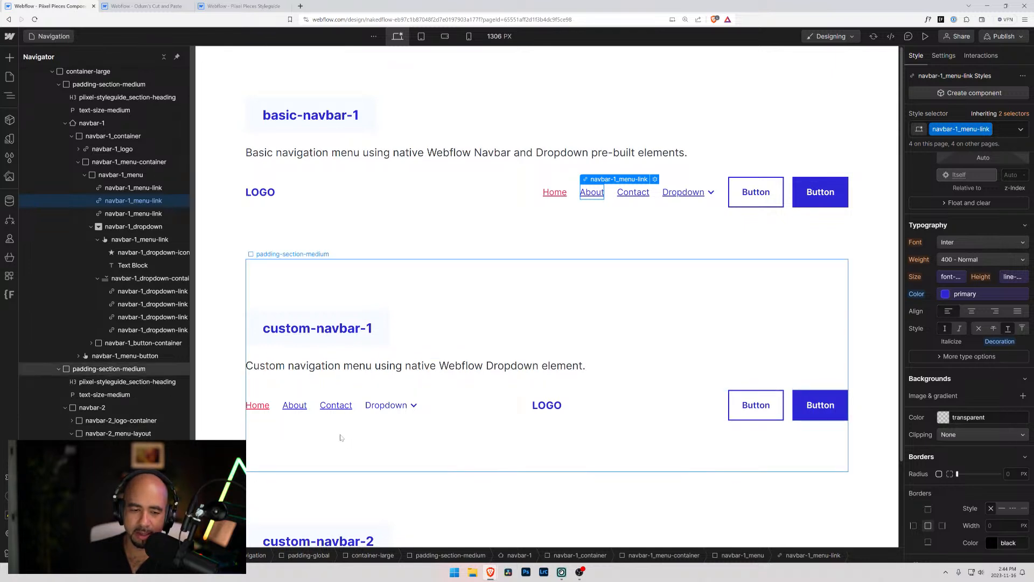
# Compare no decoration with underline on the custom navbar's navbar-2_menu-link class, and keep the underline
pyautogui.click(328, 409)
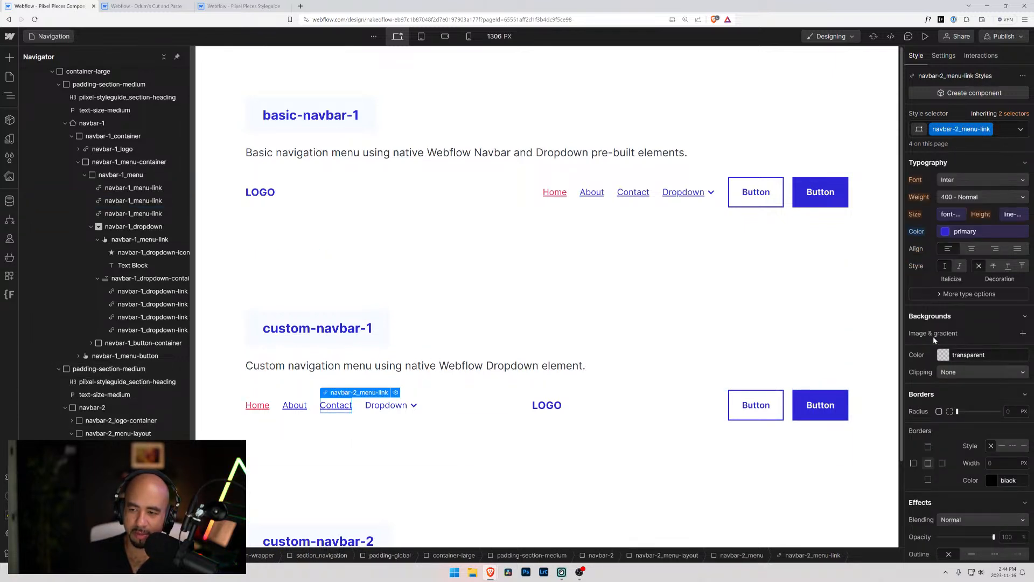
pyautogui.click(1009, 268)
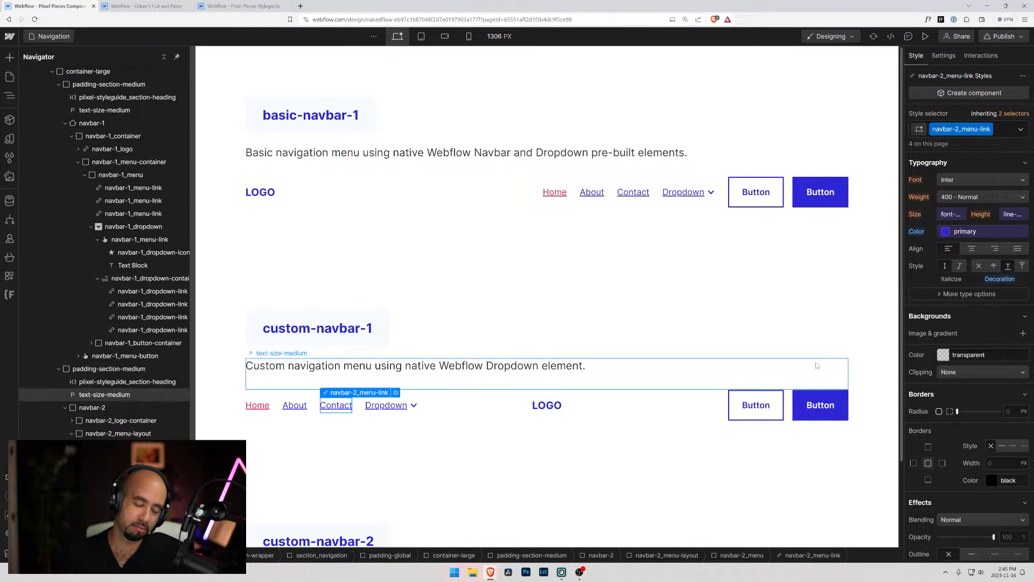
pyautogui.click(979, 266)
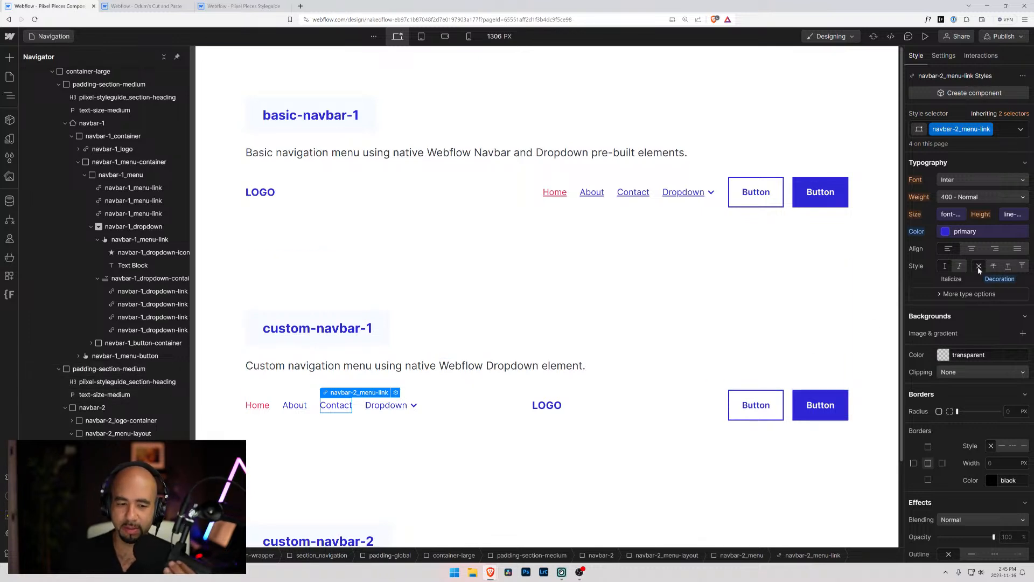
pyautogui.click(1010, 269)
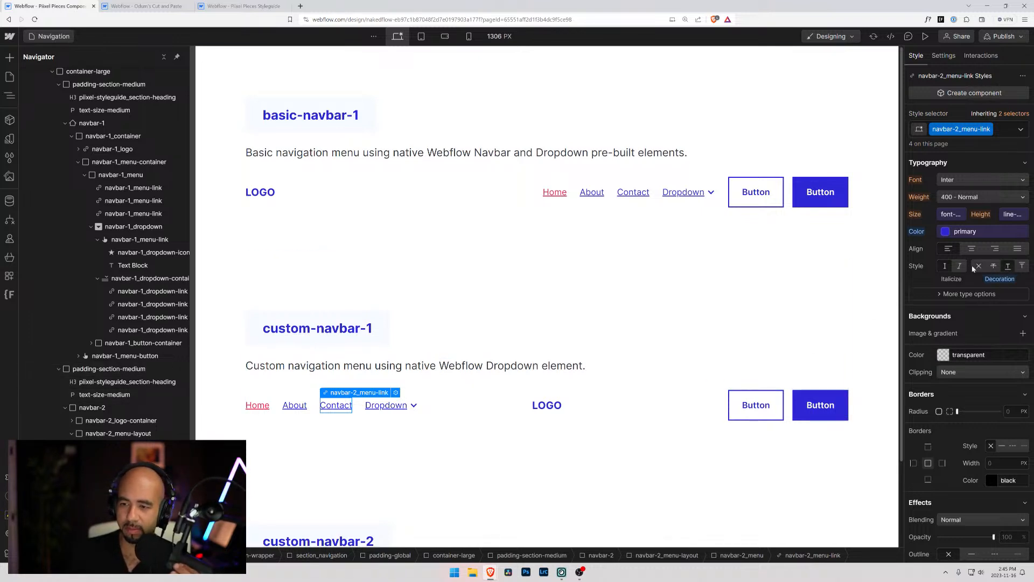
pyautogui.click(251, 257)
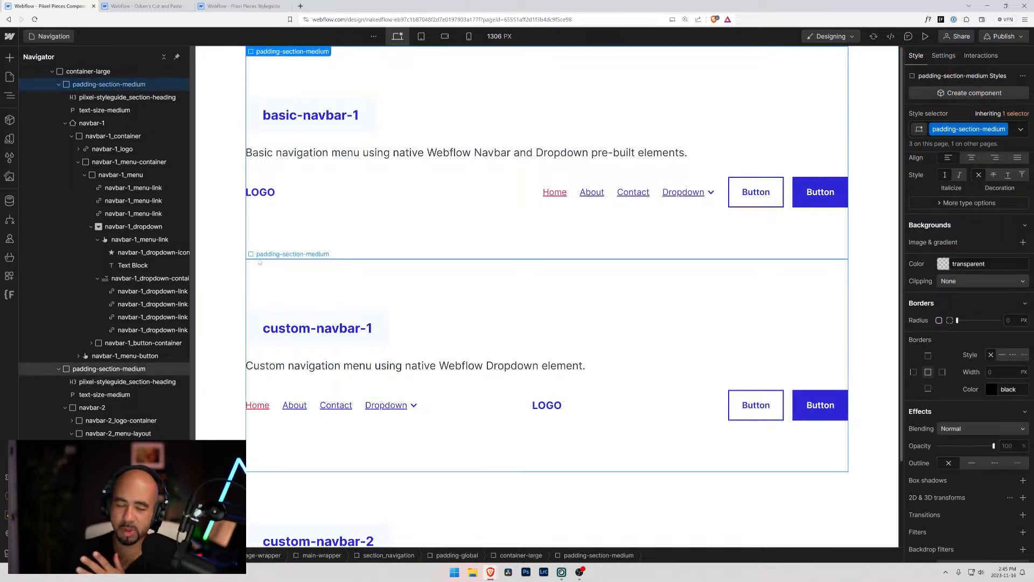
pyautogui.scroll(-2, 417, 265)
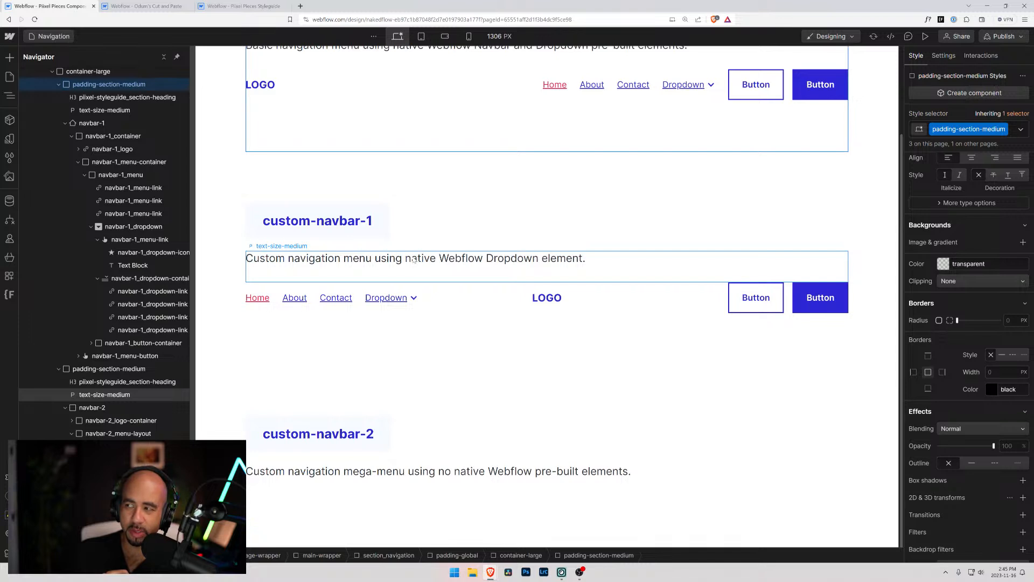
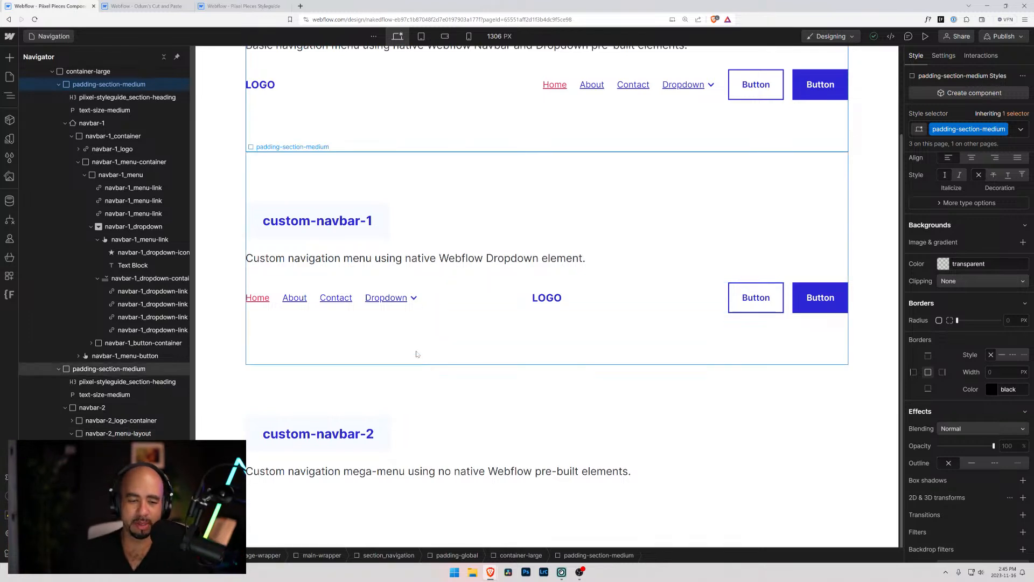
# Insert a Div Block below the description paragraph in the custom-navbar-2 section
pyautogui.click(388, 477)
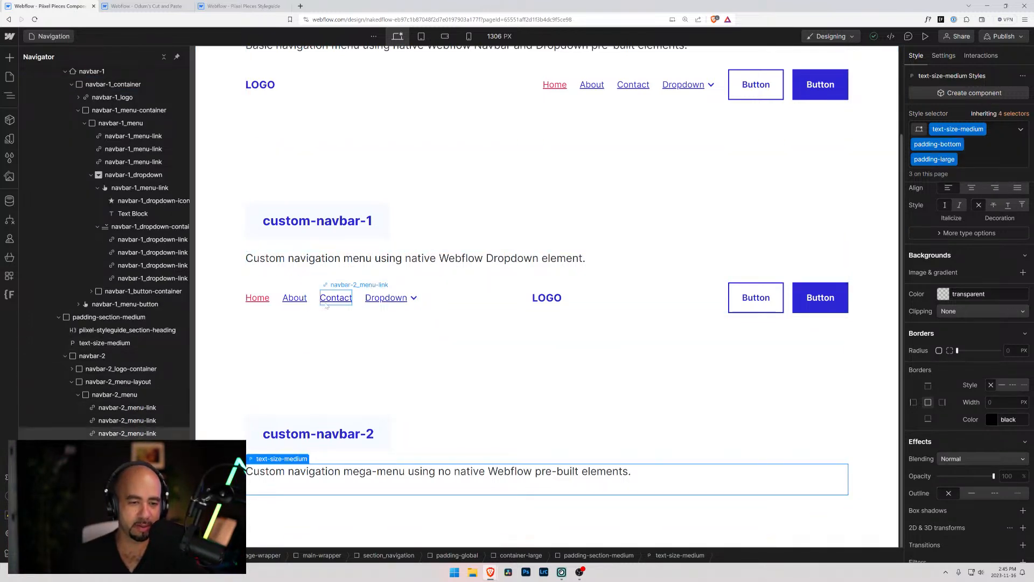
pyautogui.click(448, 312)
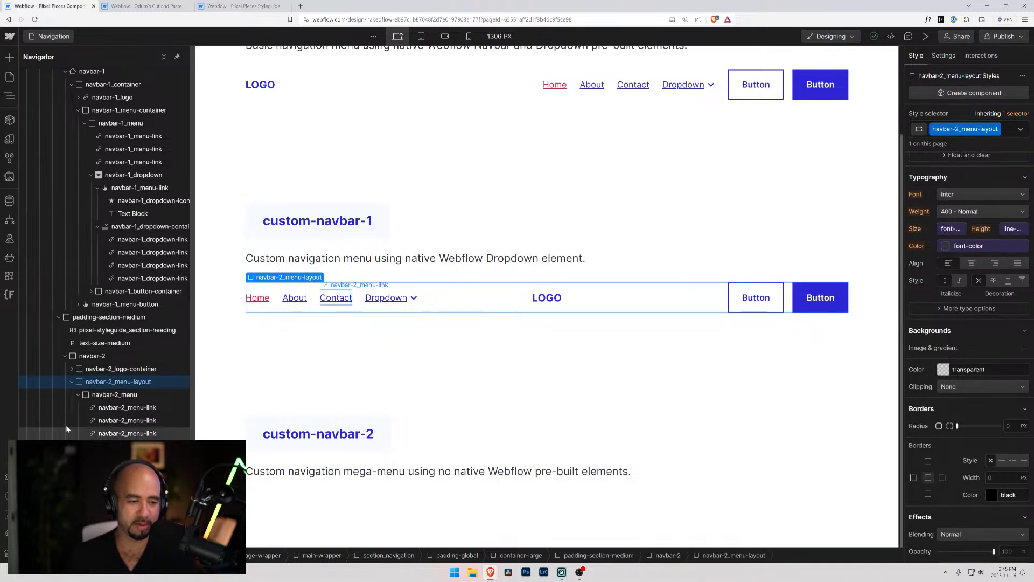
pyautogui.click(65, 350)
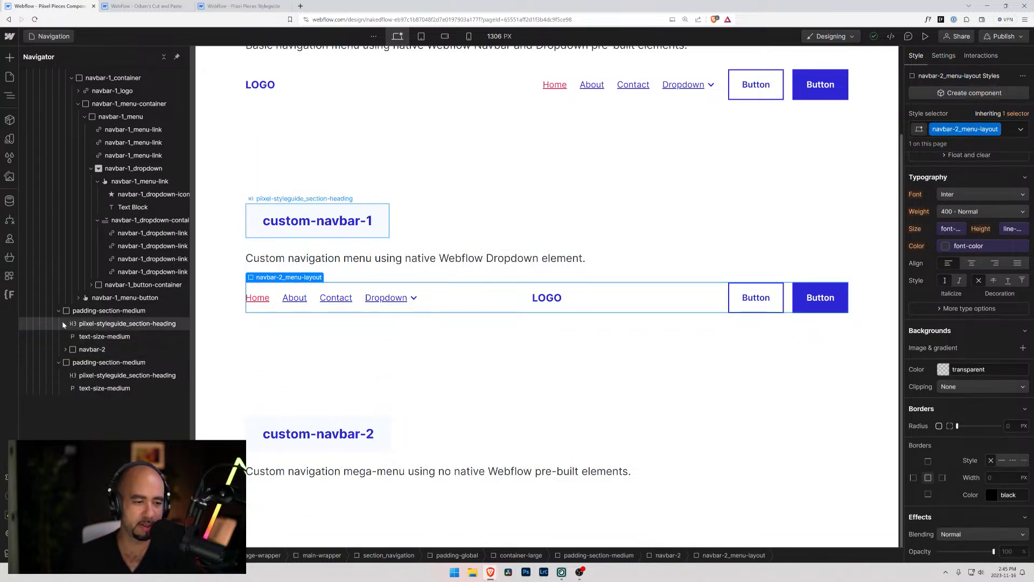
pyautogui.click(99, 389)
pyautogui.hotkey('ctrl', 'e')
pyautogui.write('div')
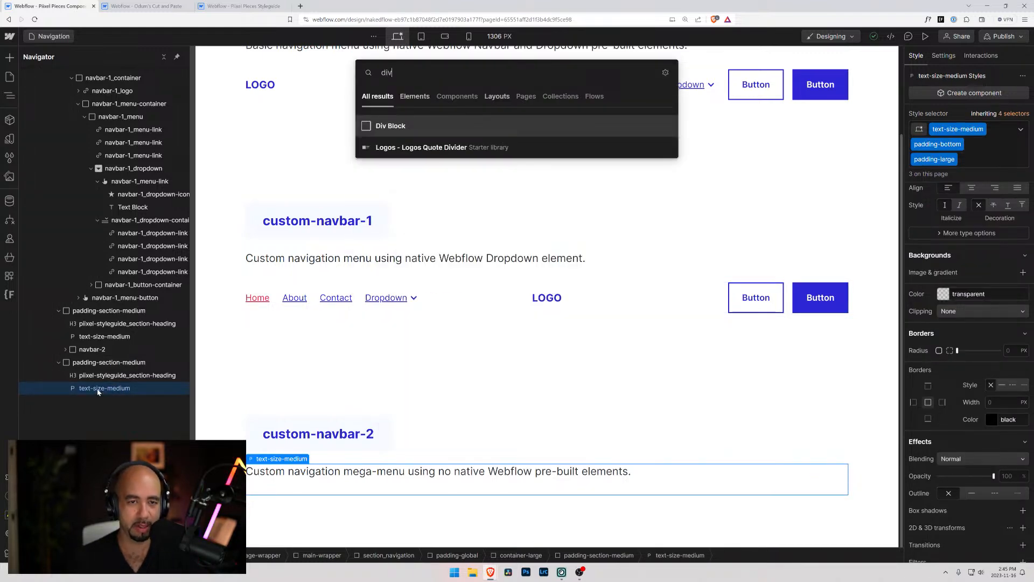
pyautogui.press('Return')
# Try to name the new div block's class navbar-3
pyautogui.hotkey('ctrl', 'Return')
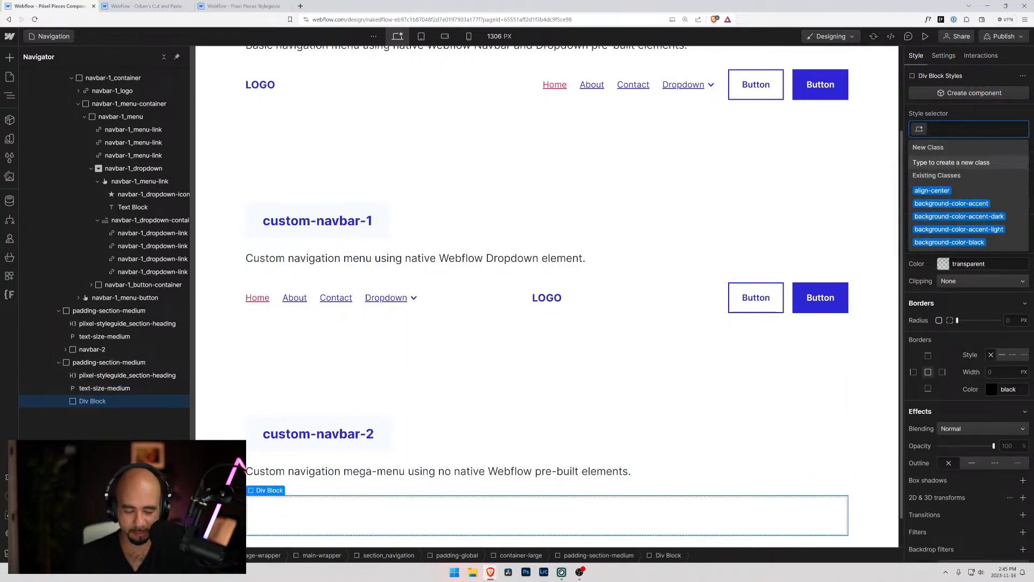
pyautogui.write('navbar')
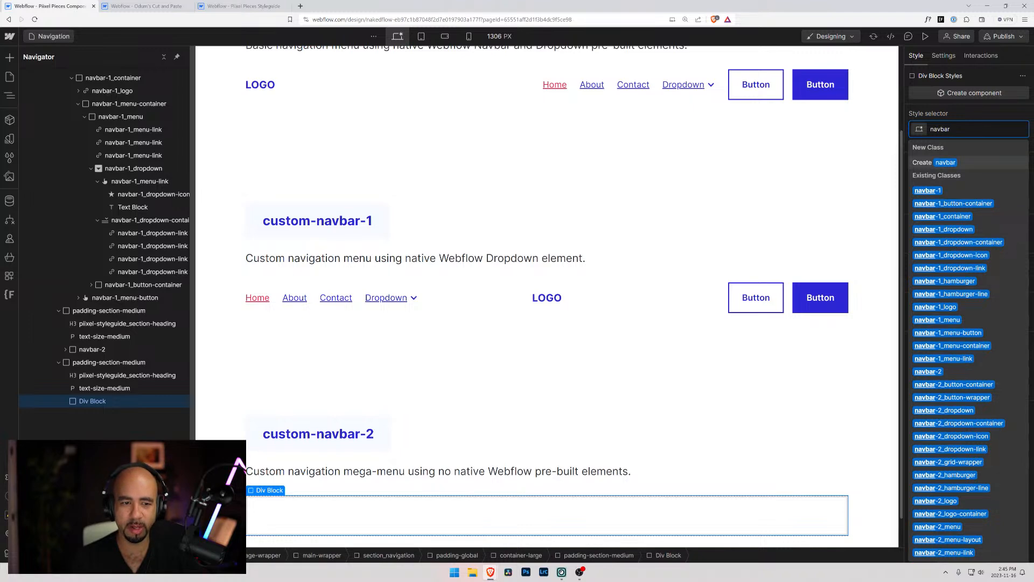
pyautogui.press('BackSpace')
pyautogui.press('BackSpace')
pyautogui.press('BackSpace')
pyautogui.press('BackSpace')
pyautogui.press('BackSpace')
pyautogui.write('ba')
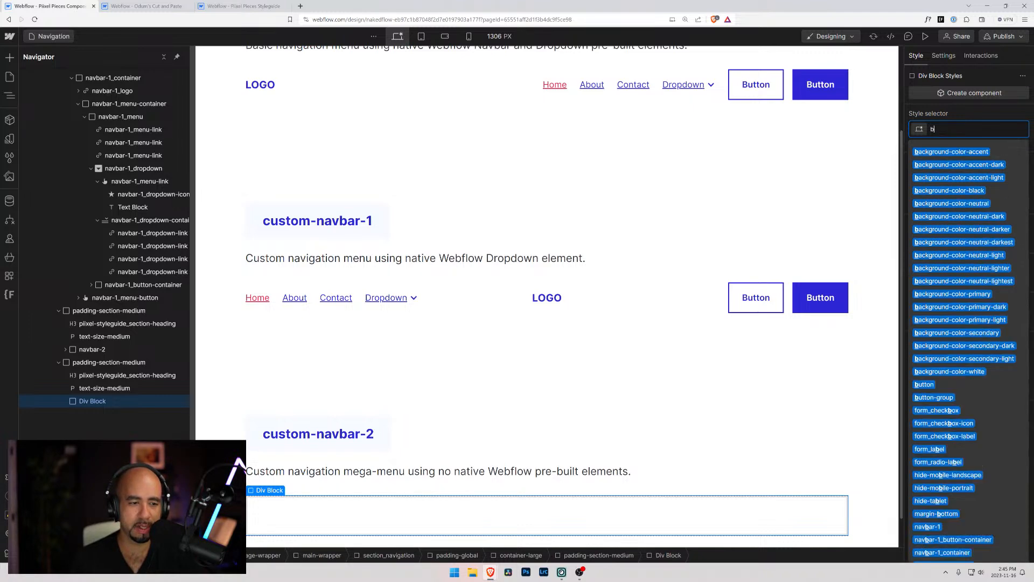
pyautogui.press('BackSpace')
pyautogui.press('BackSpace')
pyautogui.write('custom')
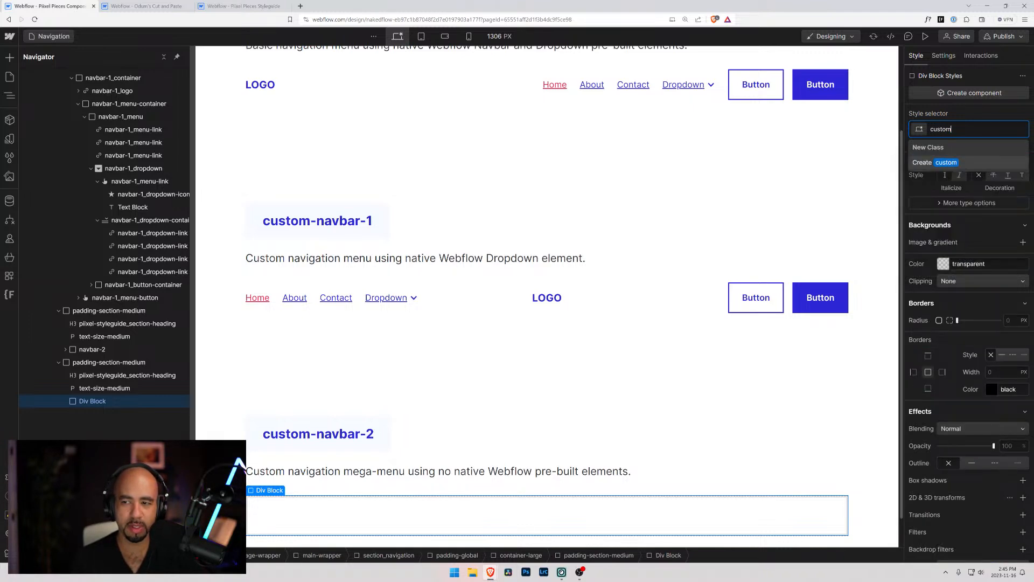
pyautogui.press('BackSpace')
pyautogui.press('BackSpace')
pyautogui.press('BackSpace')
pyautogui.press('BackSpace')
pyautogui.press('BackSpace')
pyautogui.press('BackSpace')
pyautogui.write('navbar-')
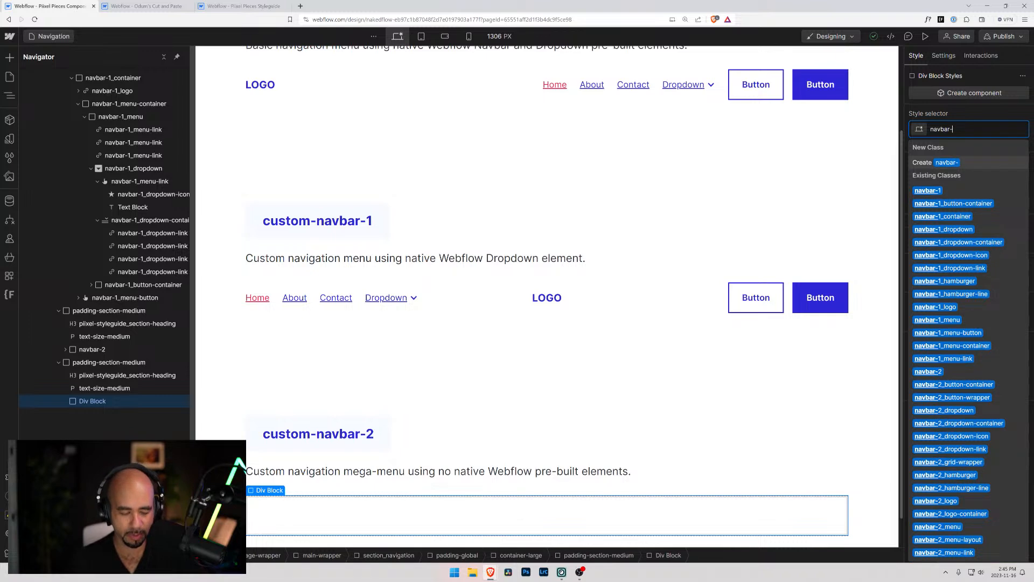
pyautogui.write('3')
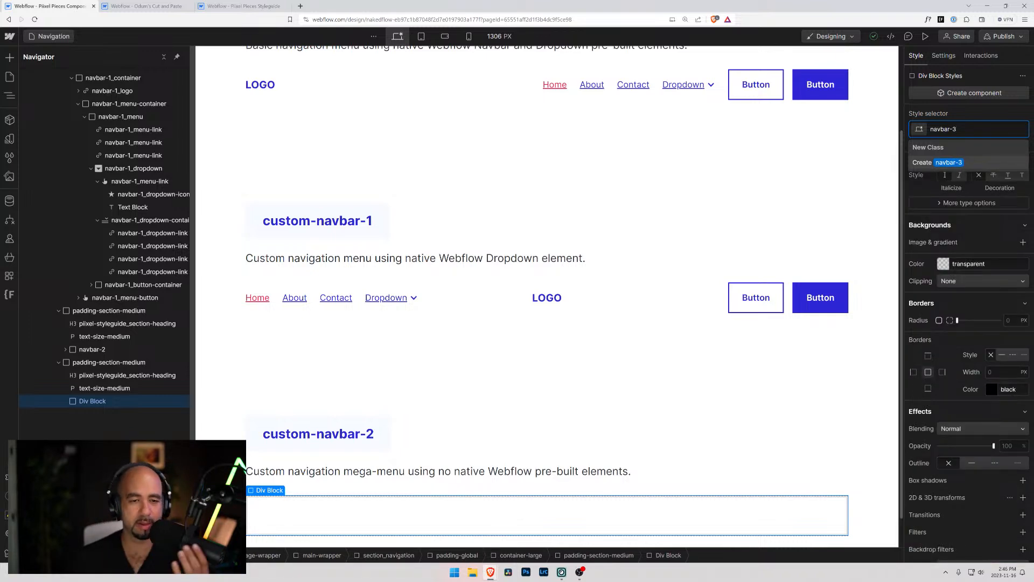
# Change the basic-navbar-1 section heading to "Basic Navigation"
pyautogui.scroll(2, 323, 224)
pyautogui.scroll(-3, 344, 248)
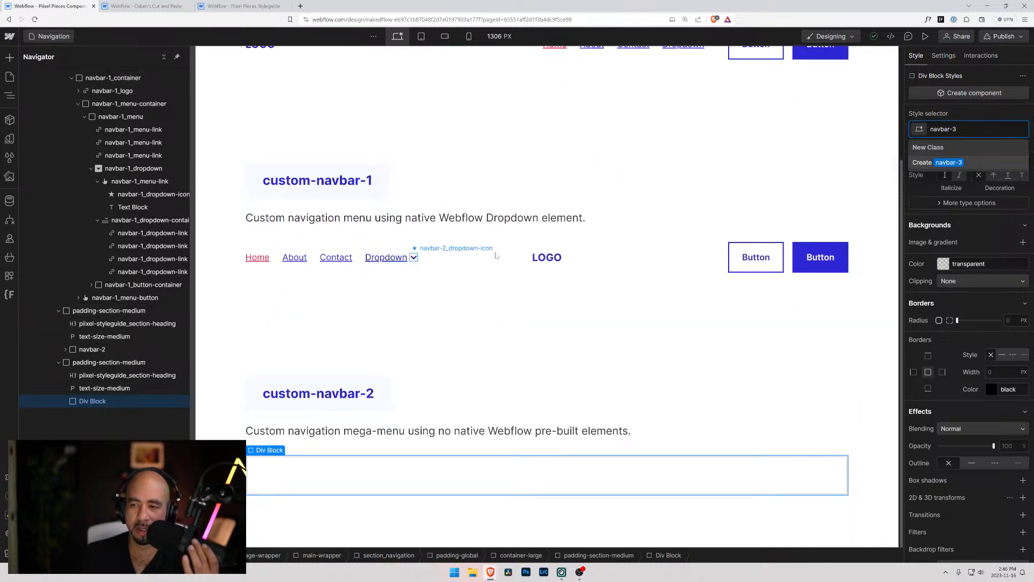
pyautogui.scroll(3, 360, 138)
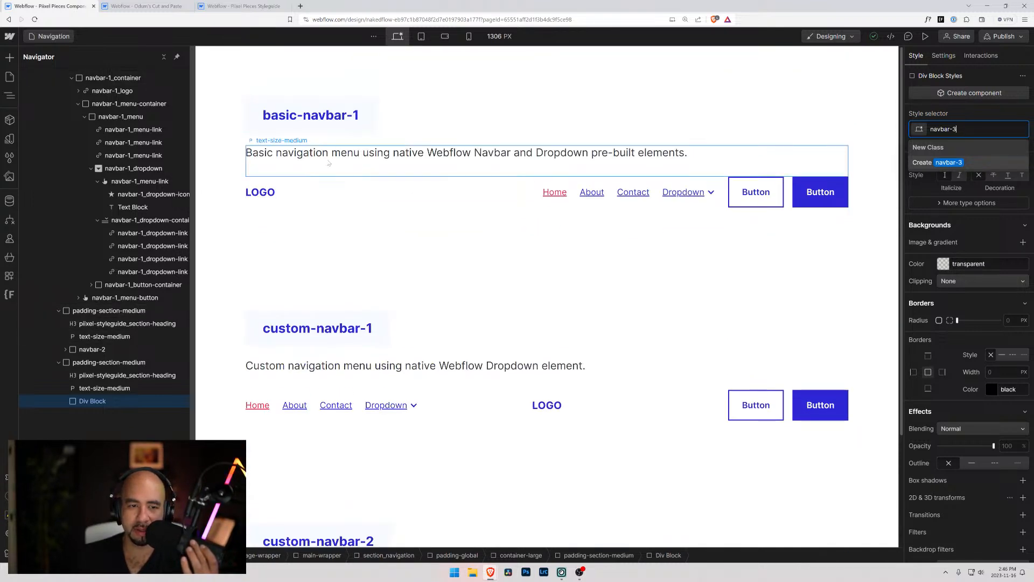
pyautogui.scroll(-3, 334, 269)
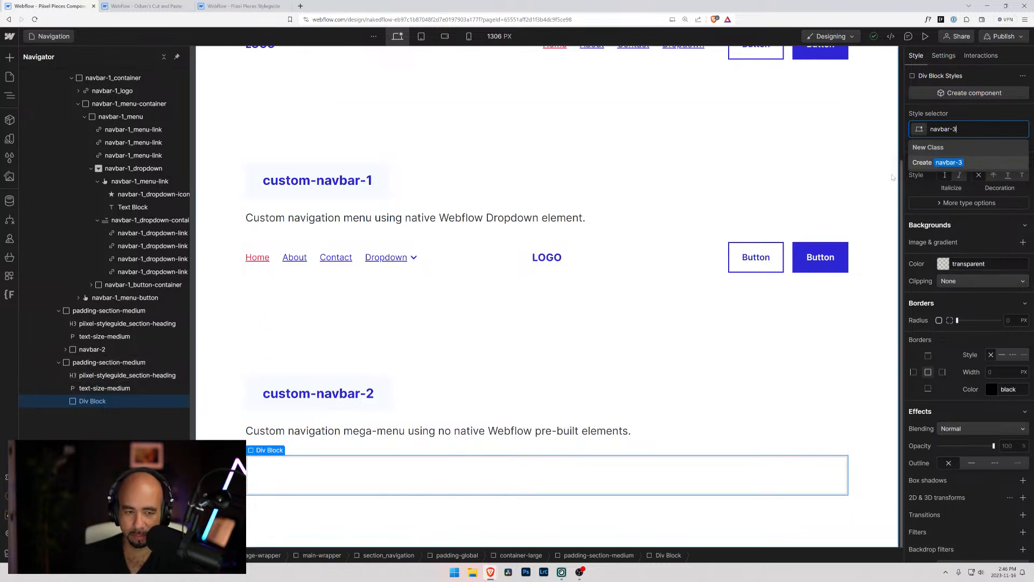
pyautogui.scroll(3, 334, 242)
pyautogui.click(318, 115)
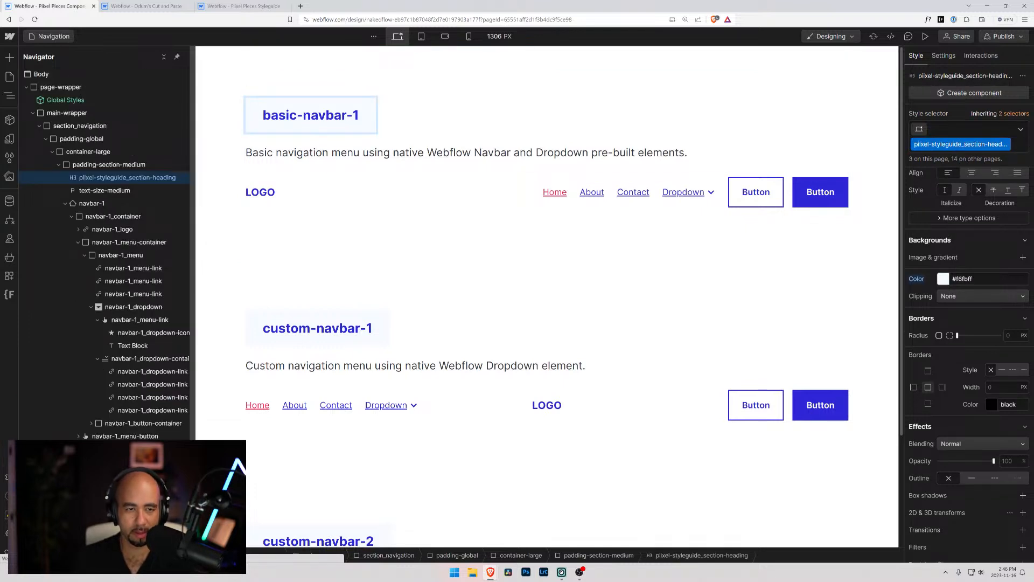
pyautogui.hotkey('ctrl', 'a')
pyautogui.write('Basic Nav')
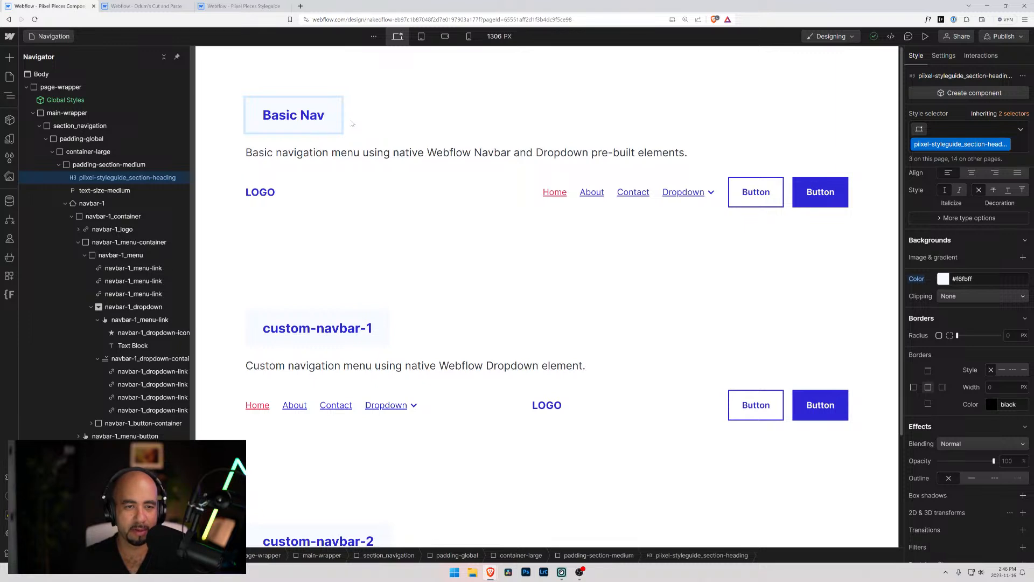
pyautogui.write('igation')
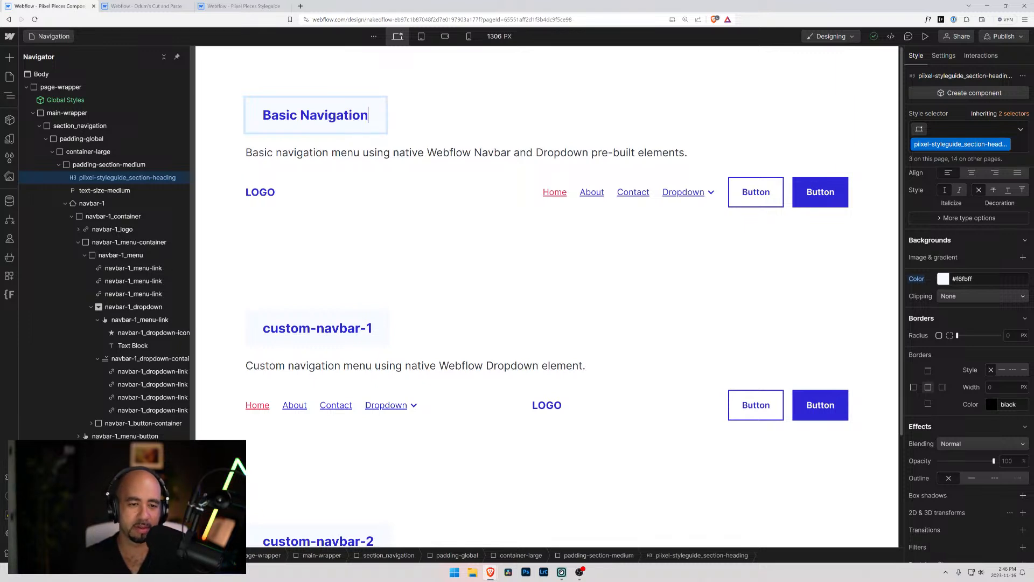
# Change the custom-navbar-1 section heading to "Custom Navigation"
pyautogui.click(327, 329)
pyautogui.doubleClick(327, 330)
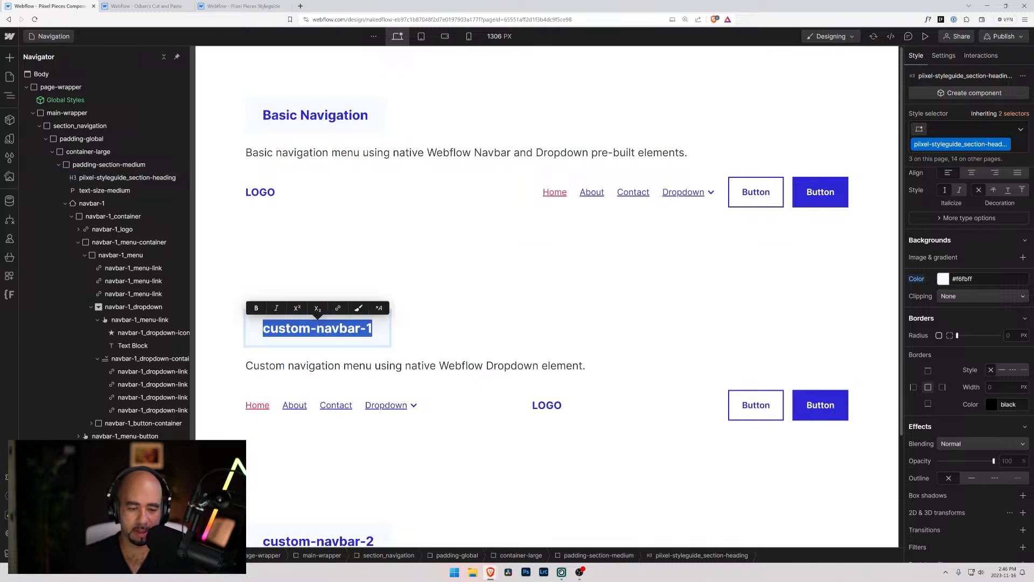
pyautogui.write('Custom Navib')
pyautogui.press('BackSpace')
pyautogui.write('gation')
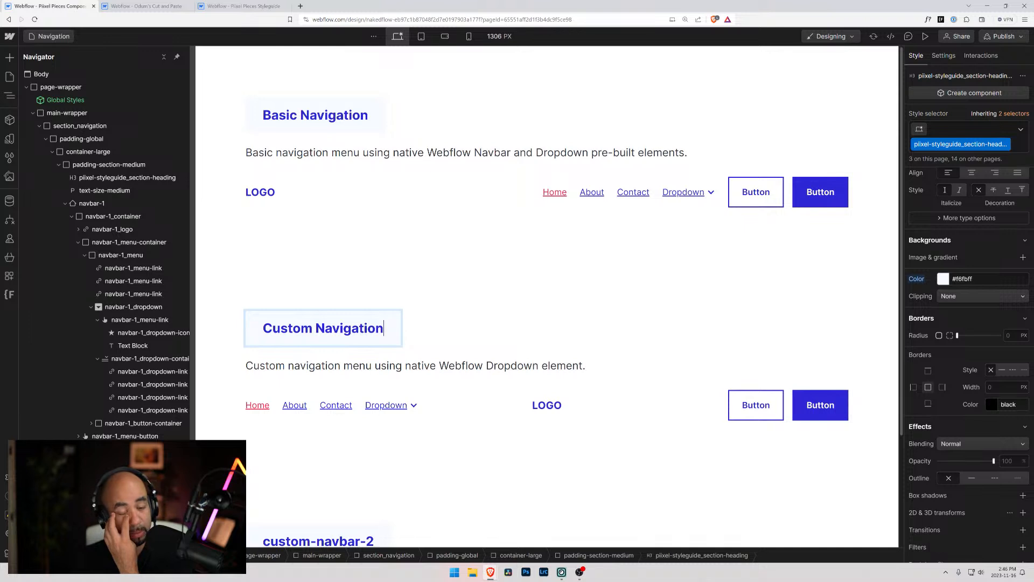
# Change the custom-navbar-2 section heading to "Custom Navigation with Mega Menu"
pyautogui.scroll(-3, 330, 374)
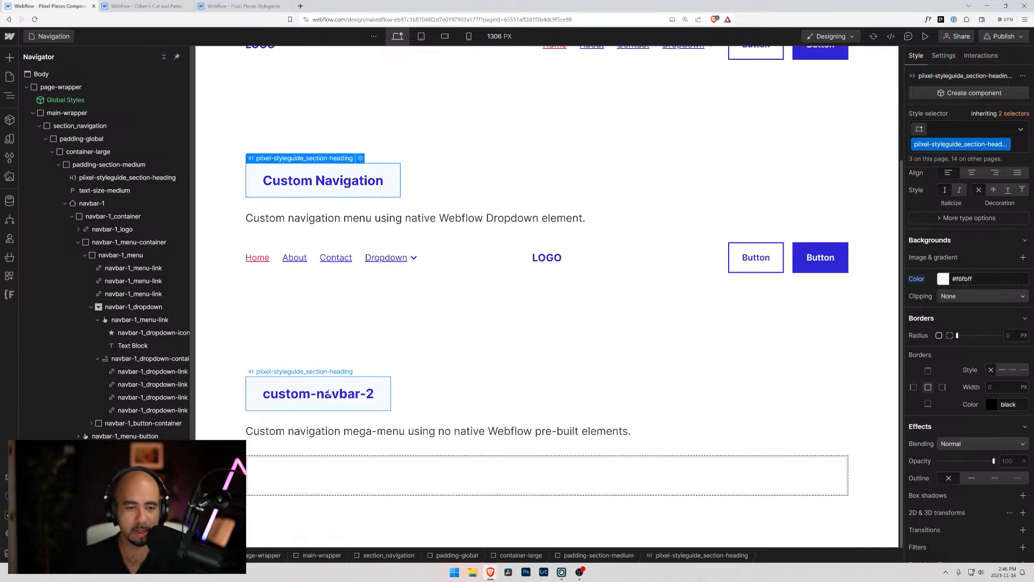
pyautogui.doubleClick(318, 393)
pyautogui.write('C')
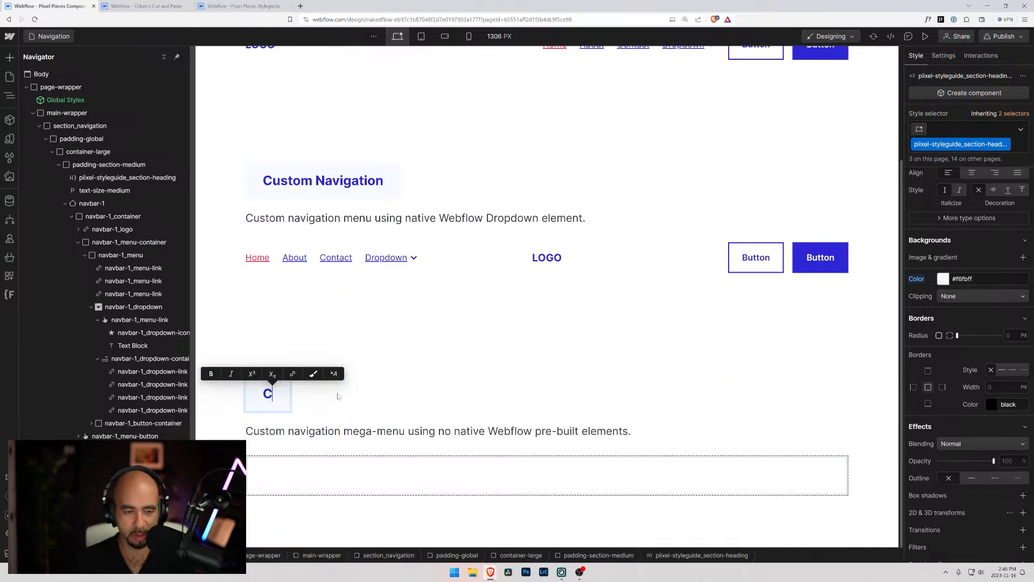
pyautogui.write('ustom Mega Menu M')
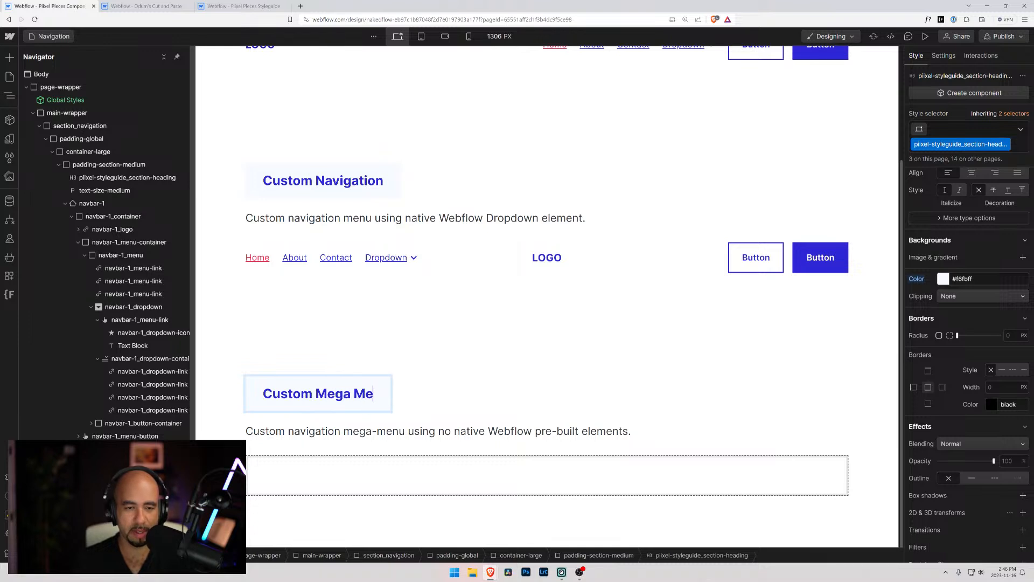
pyautogui.press('BackSpace')
pyautogui.press('BackSpace')
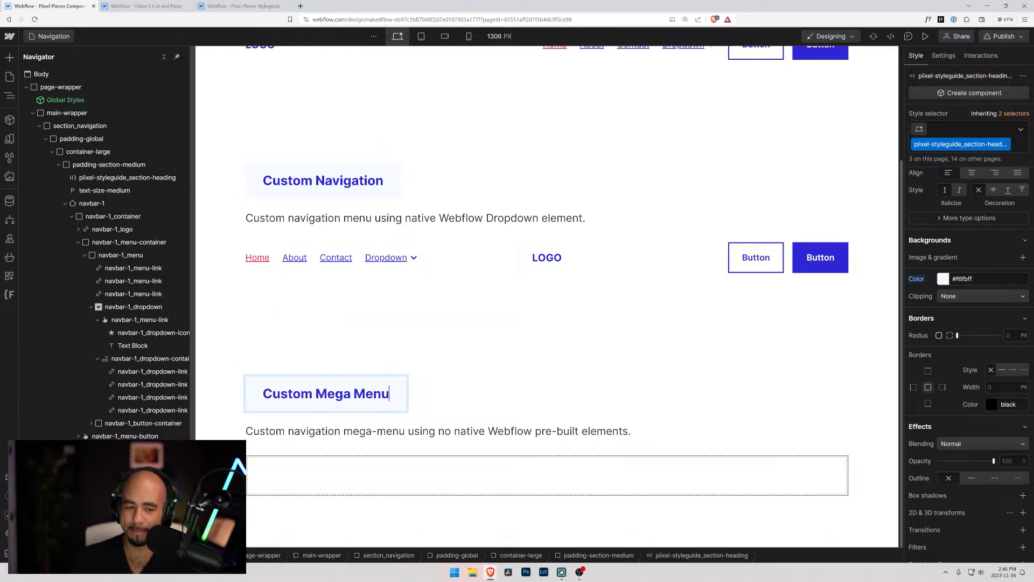
pyautogui.write('Nagivag')
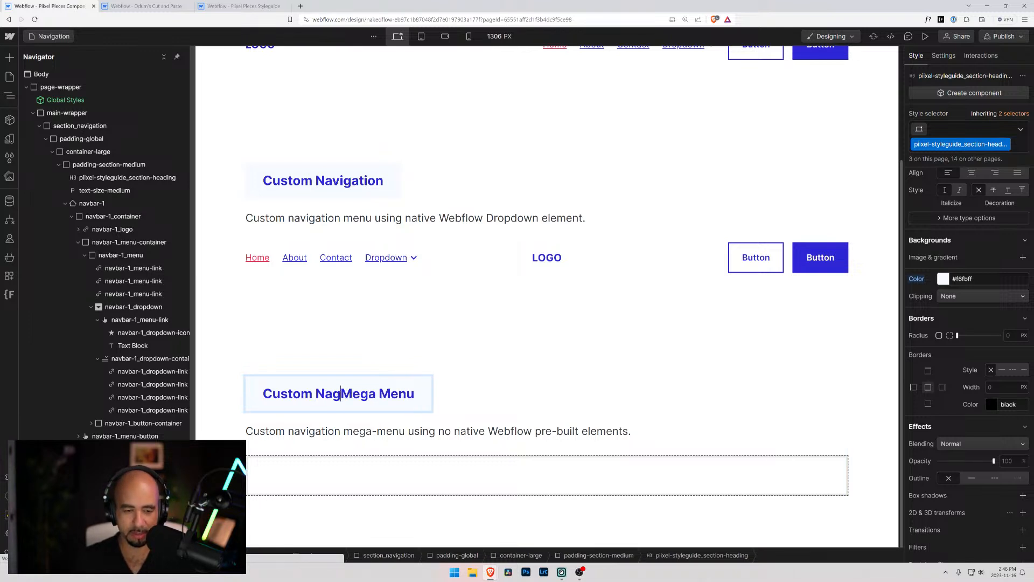
pyautogui.press('BackSpace')
pyautogui.press('BackSpace')
pyautogui.press('BackSpace')
pyautogui.write('igation ')
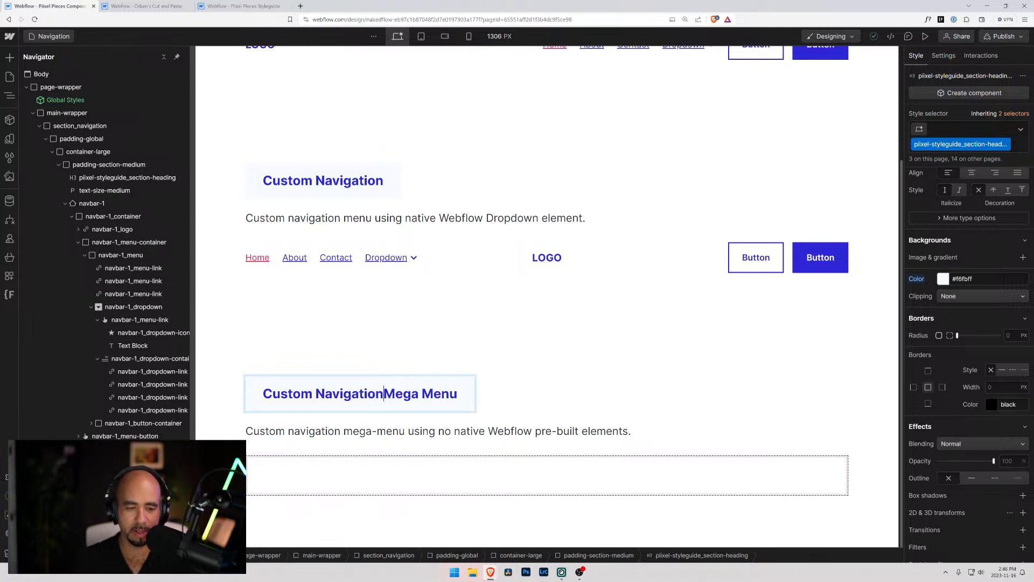
pyautogui.write('with')
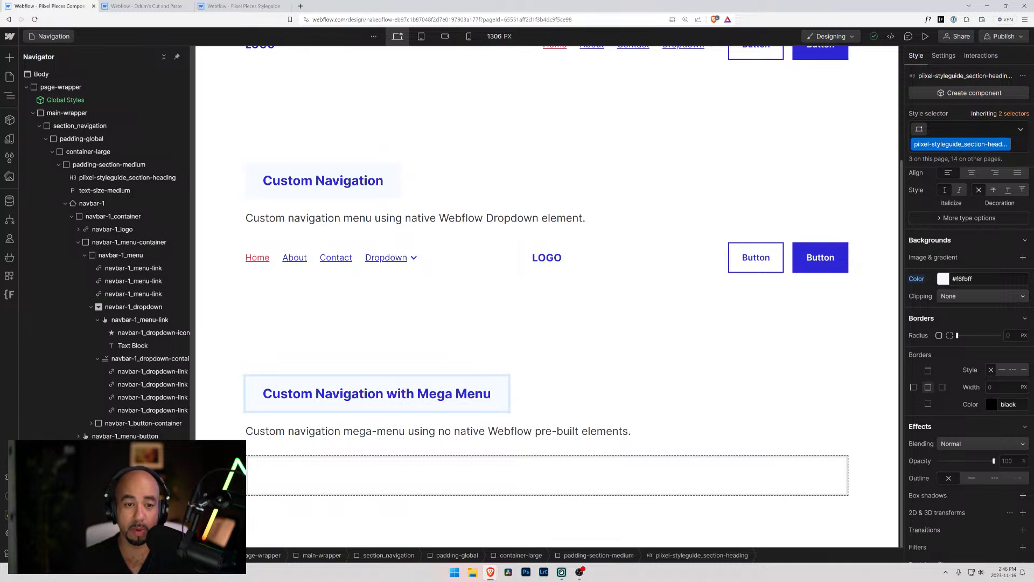
# Copy the padding-top class label from the Styleguide project and paste it below the Basic Navigation heading on the Navigation page
pyautogui.scroll(3, 358, 315)
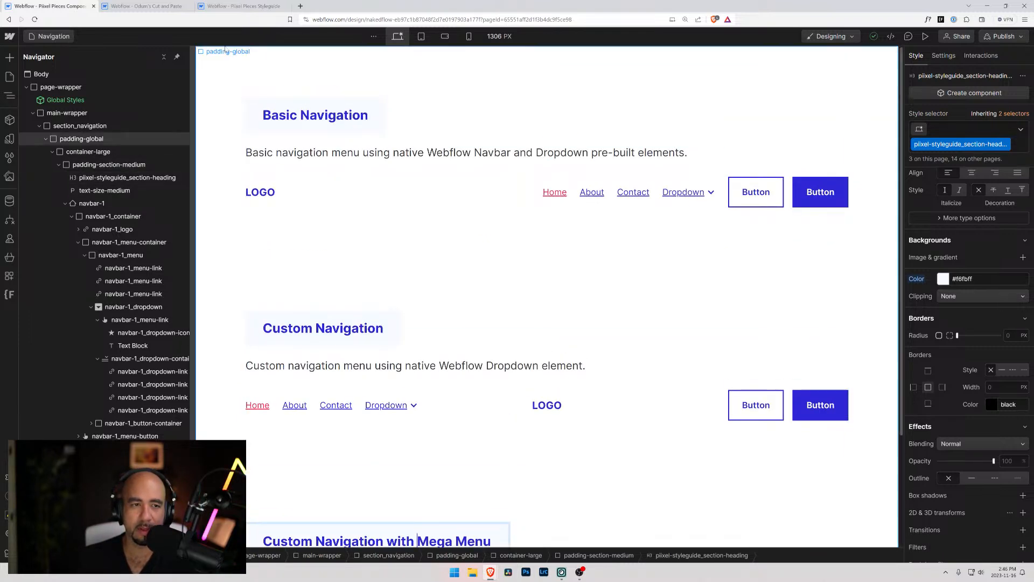
pyautogui.click(242, 7)
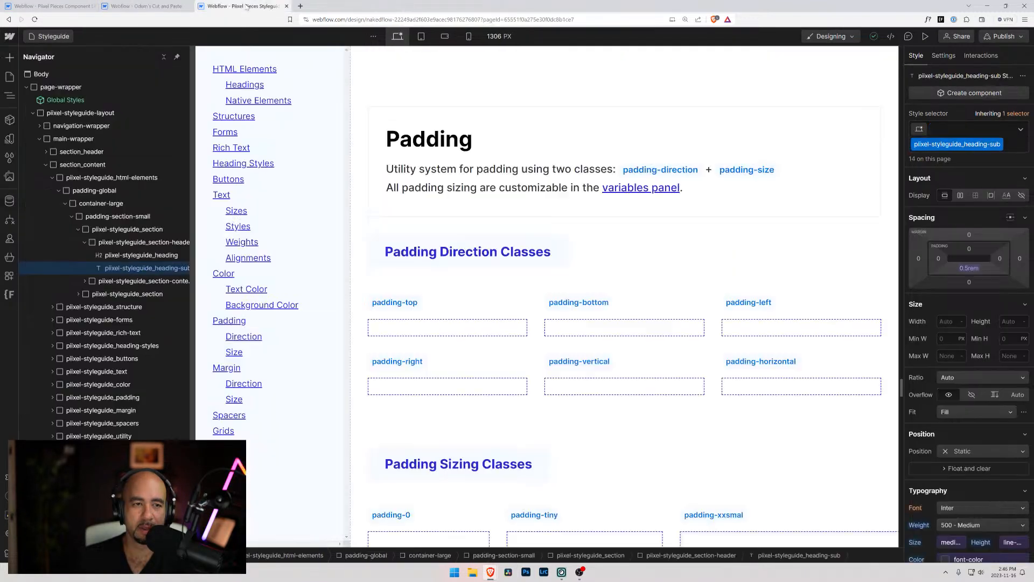
pyautogui.click(408, 303)
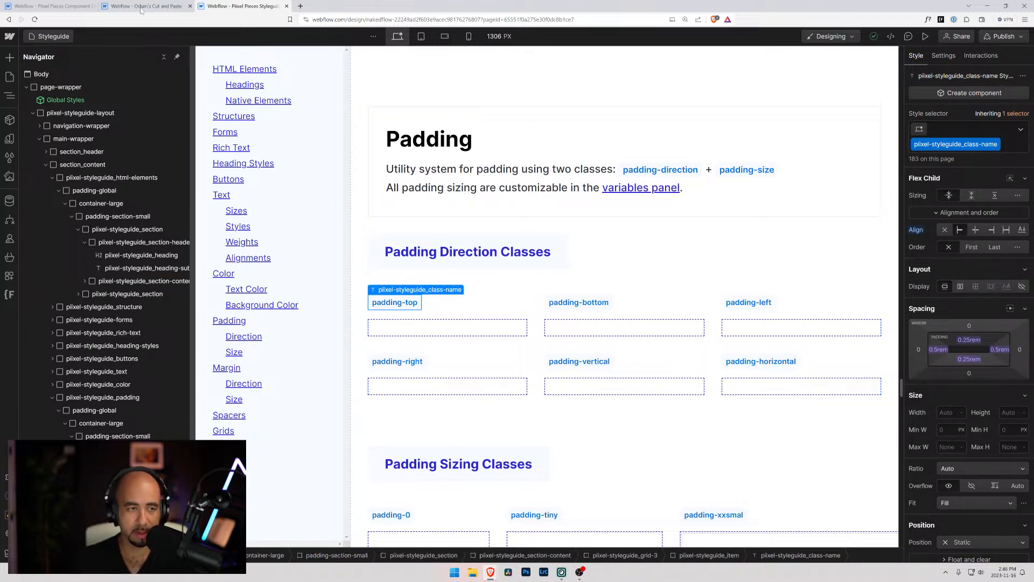
pyautogui.click(57, 5)
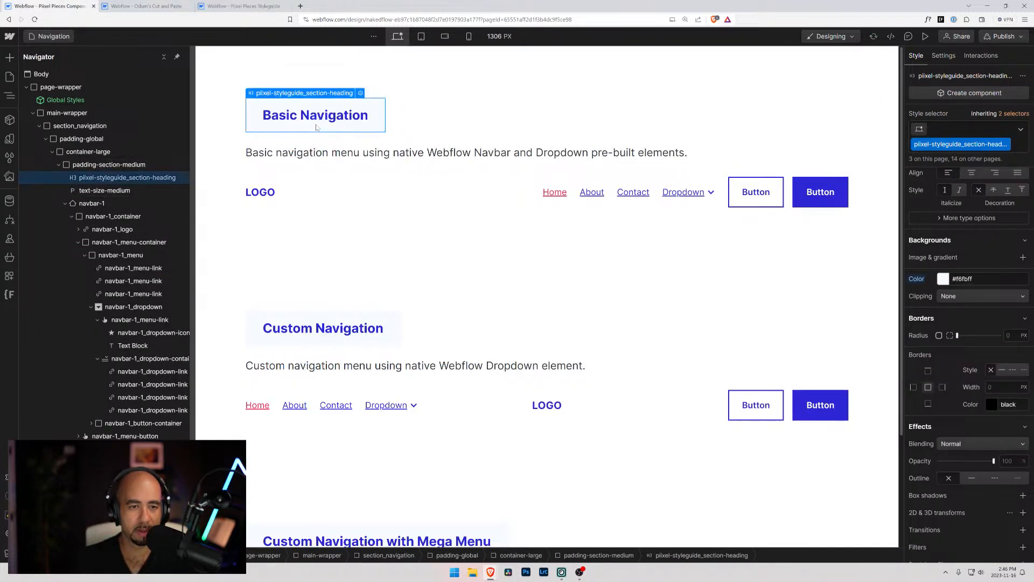
pyautogui.hotkey('ctrl', 'v')
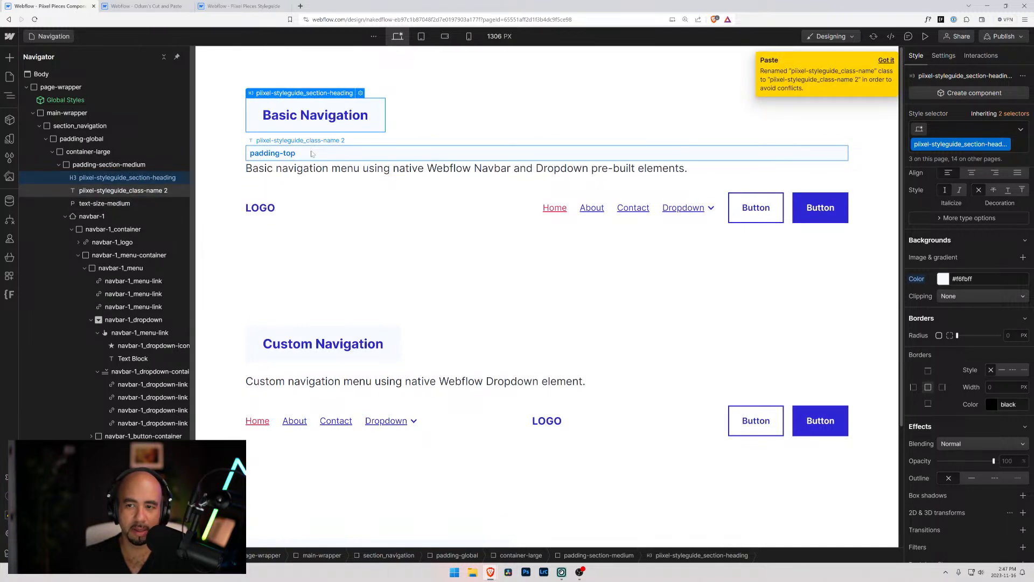
# Replace the duplicate class on the padding-top label below Basic Navigation with the existing piixel-styleguide_class-name class
pyautogui.click(311, 153)
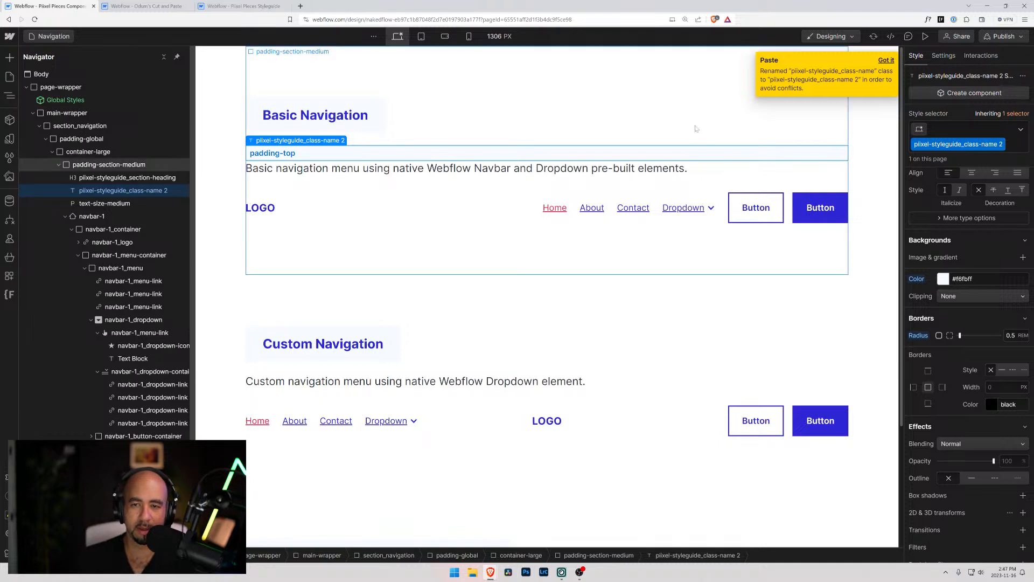
pyautogui.click(1003, 144)
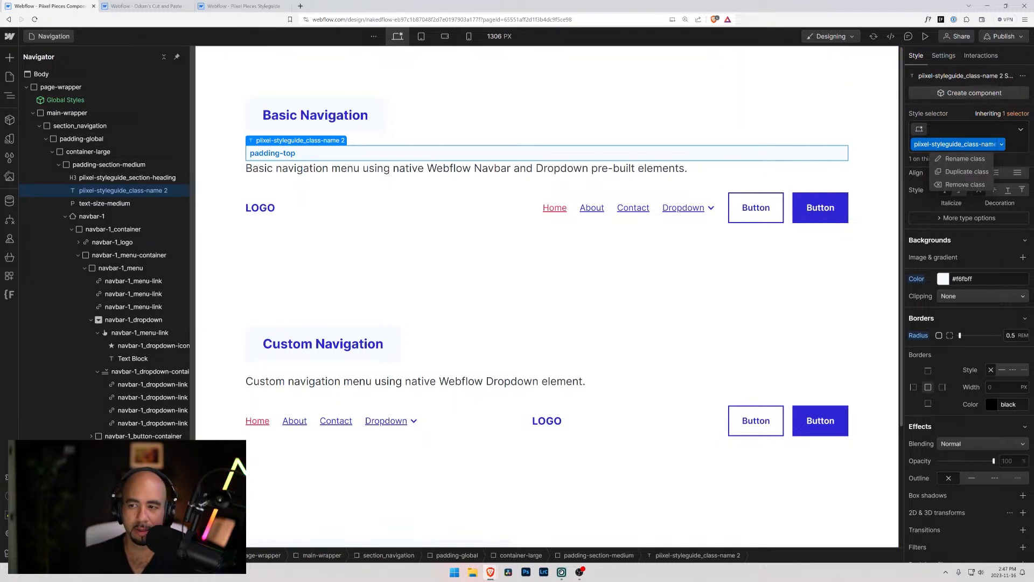
pyautogui.click(965, 159)
pyautogui.click(1013, 146)
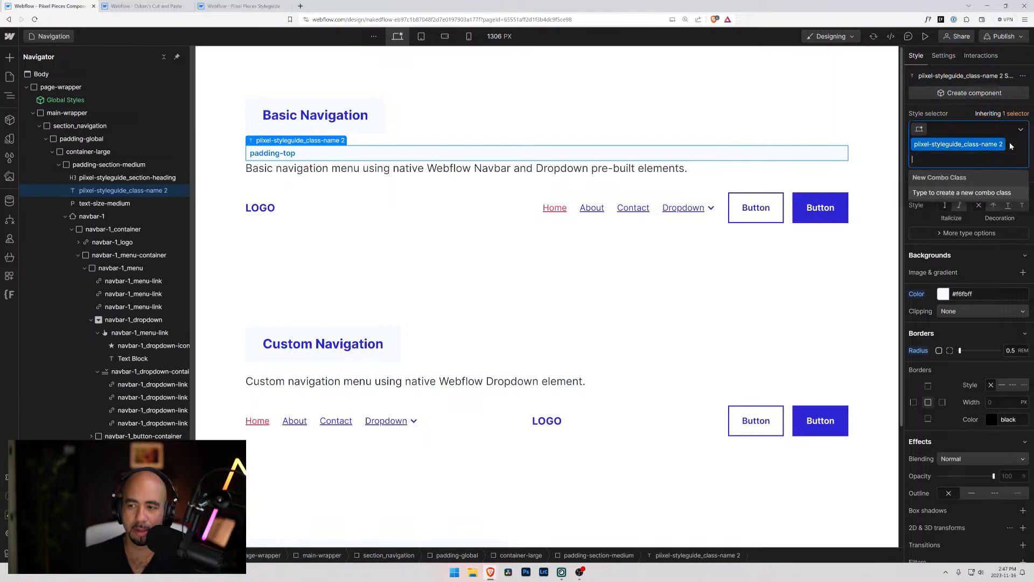
pyautogui.press('BackSpace')
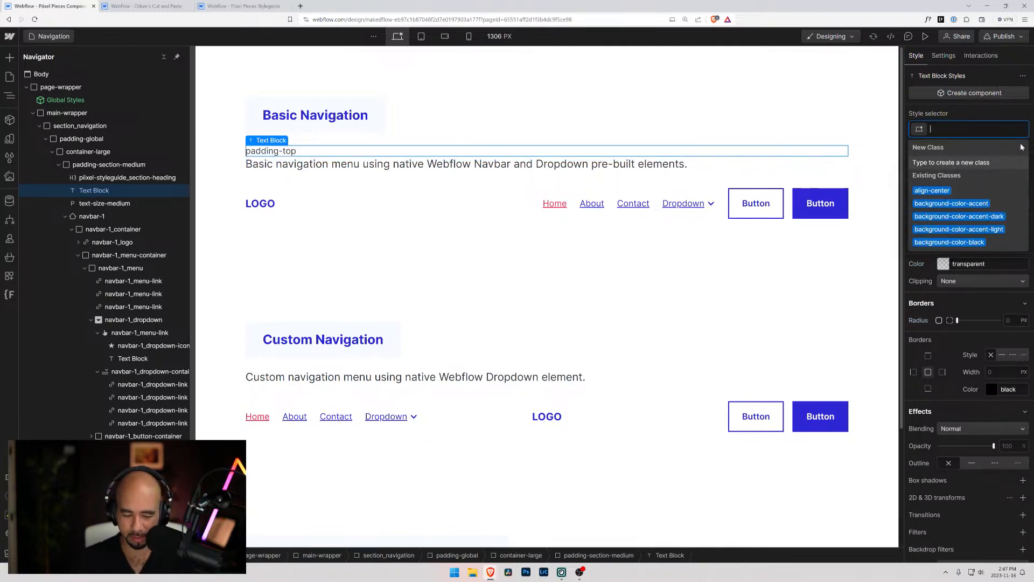
pyautogui.write('piixel')
pyautogui.press('Down')
pyautogui.press('Down')
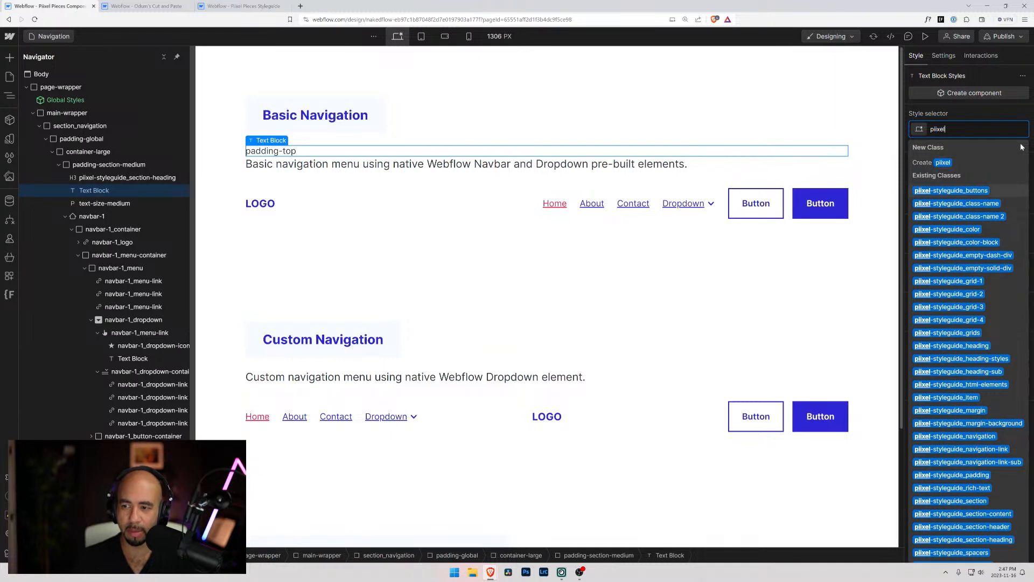
pyautogui.press('Return')
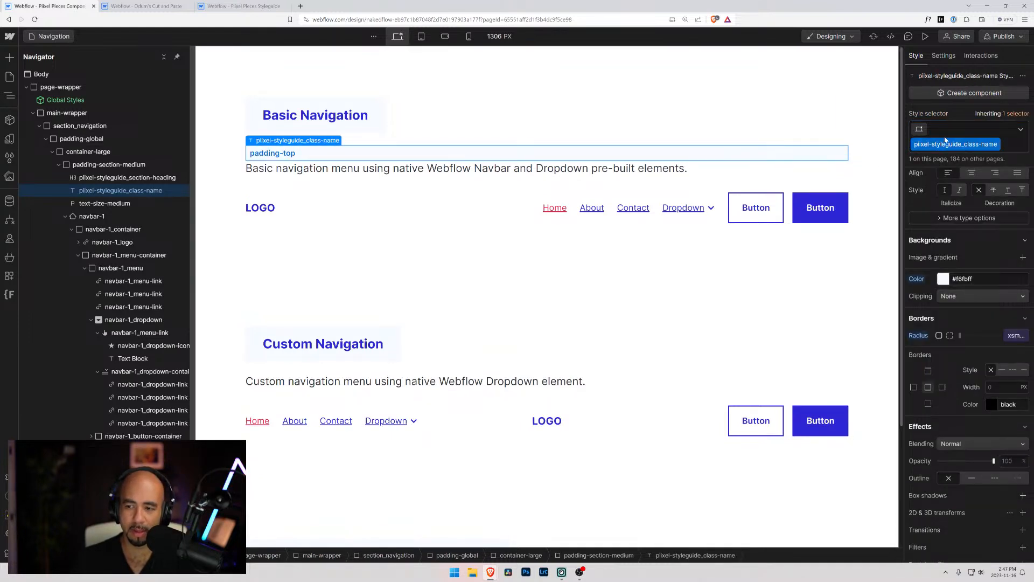
# Try adding the display-inlineflex combo class to the padding-top label
pyautogui.click(1012, 146)
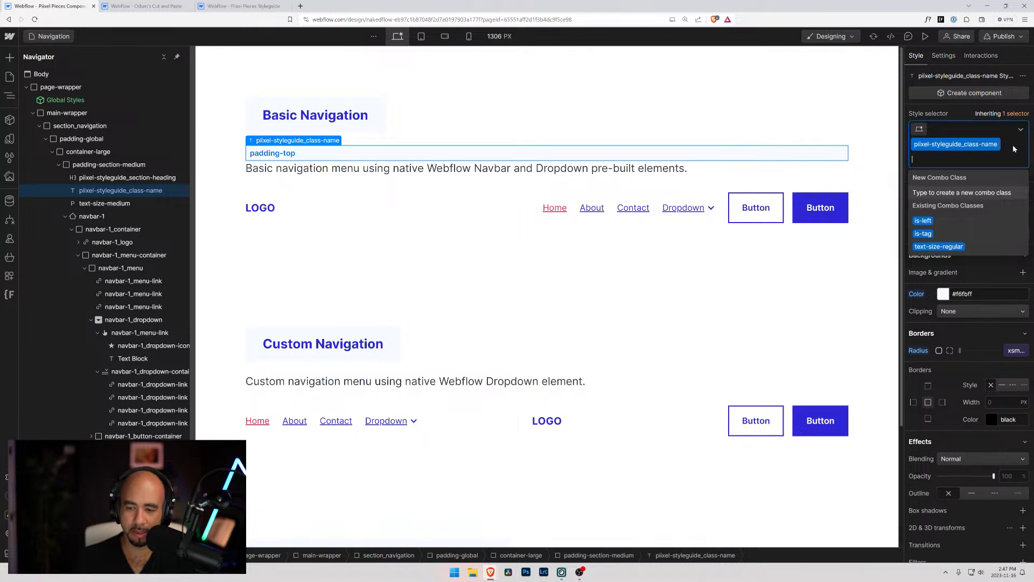
pyautogui.write('is-')
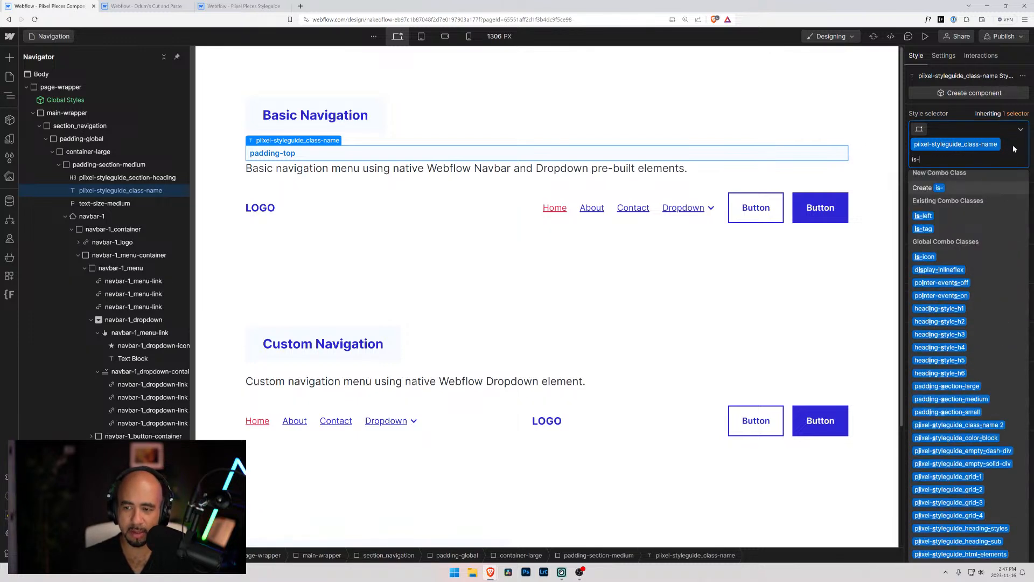
pyautogui.write('inline')
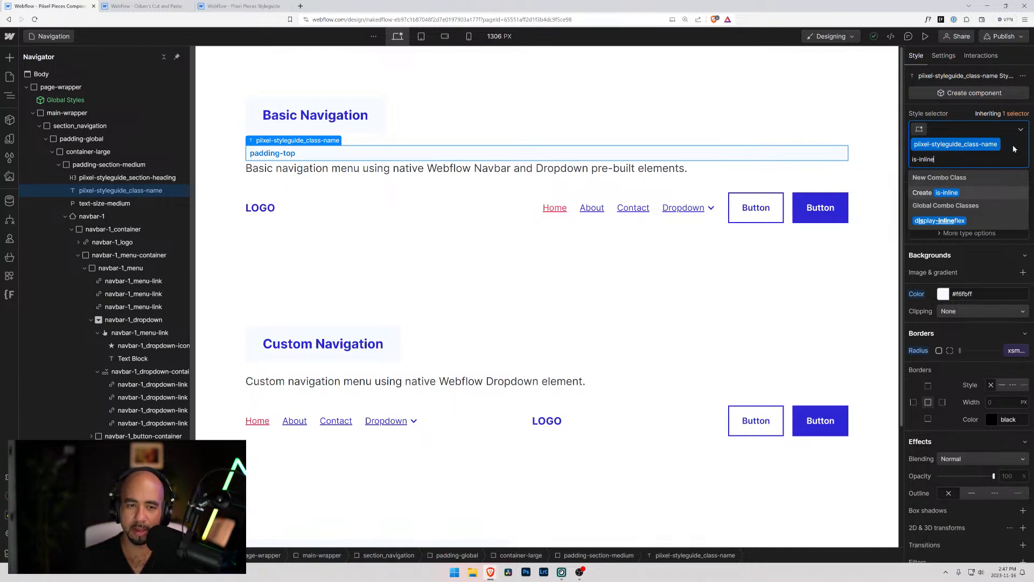
pyautogui.press('Down')
pyautogui.press('Return')
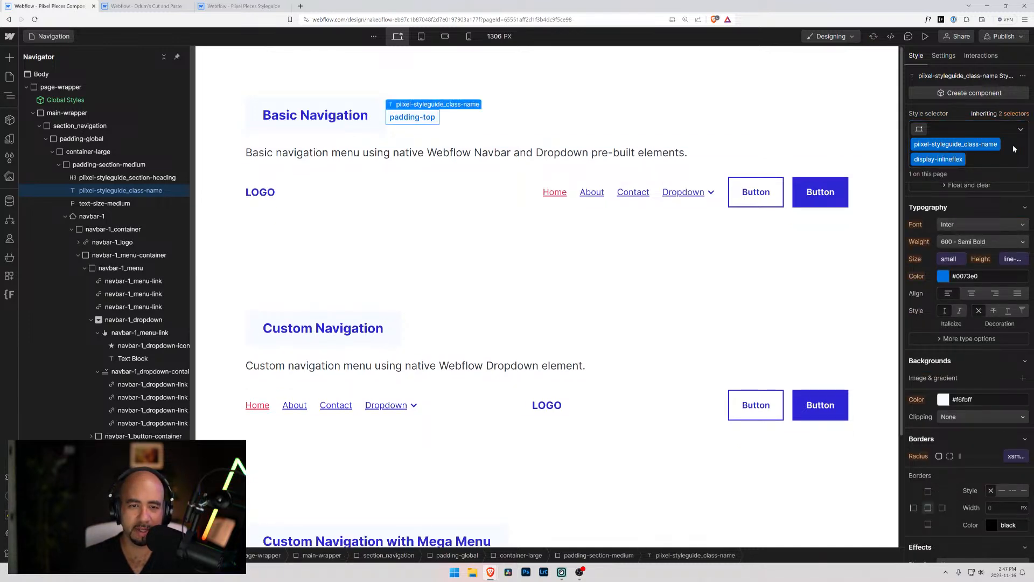
# Swap the display-inlineflex class on the padding-top label for a new combo class named is-inline
pyautogui.press('BackSpace')
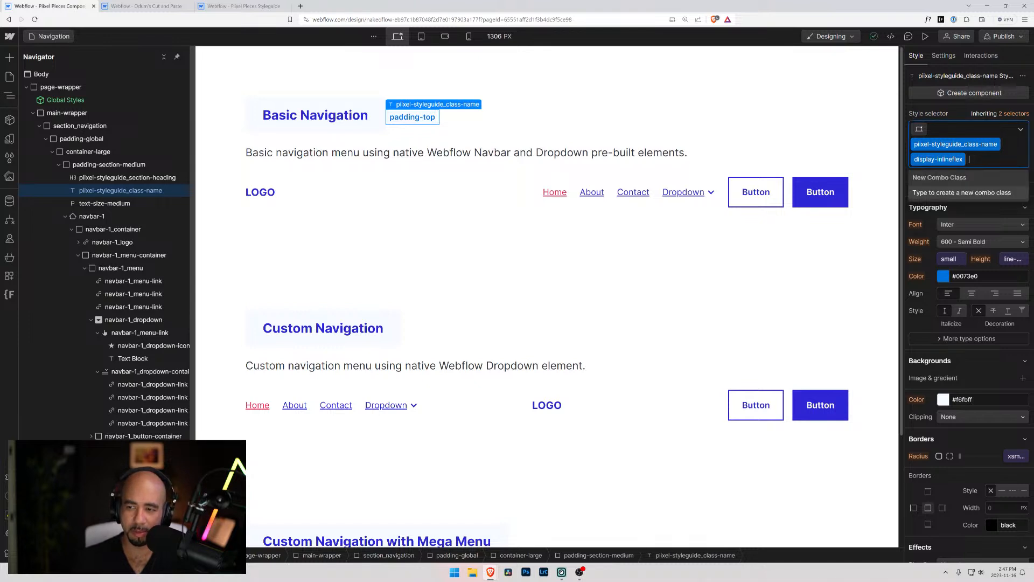
pyautogui.write('is-inline')
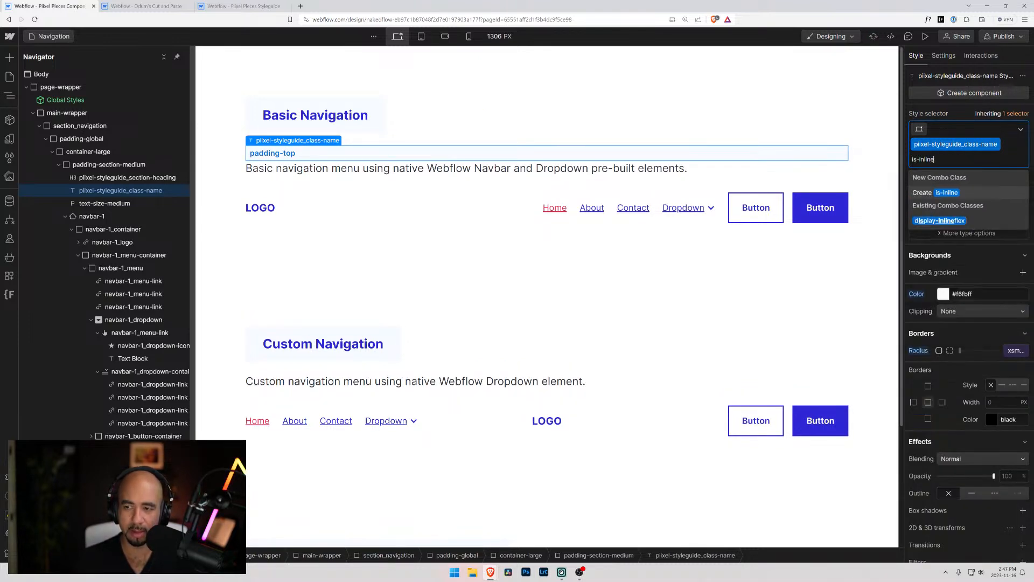
pyautogui.press('Return')
# Try inline-block and inline display on the is-inline label, and expand its float and clear options
pyautogui.scroll(4, 992, 163)
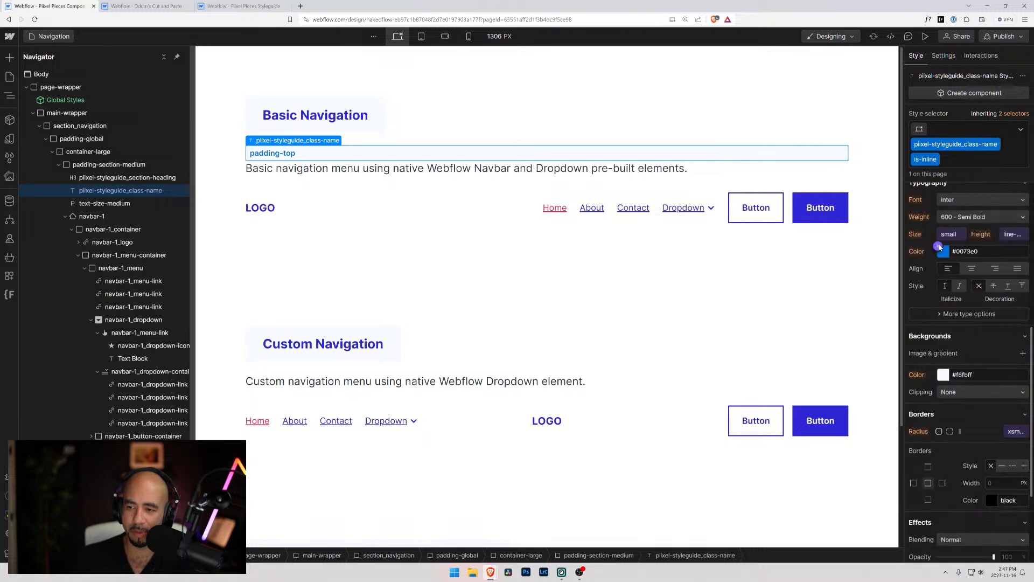
pyautogui.scroll(4, 914, 211)
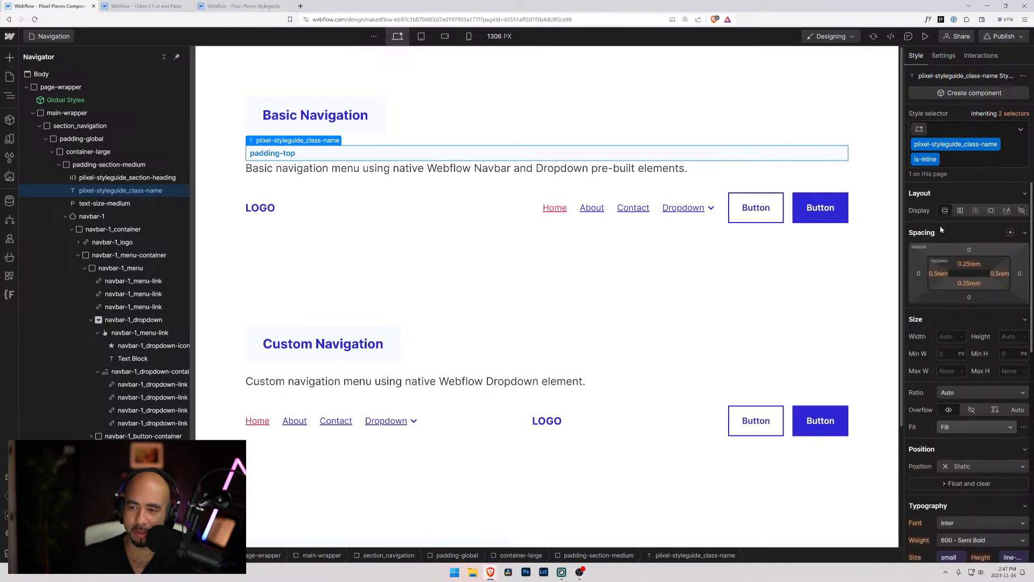
pyautogui.click(991, 210)
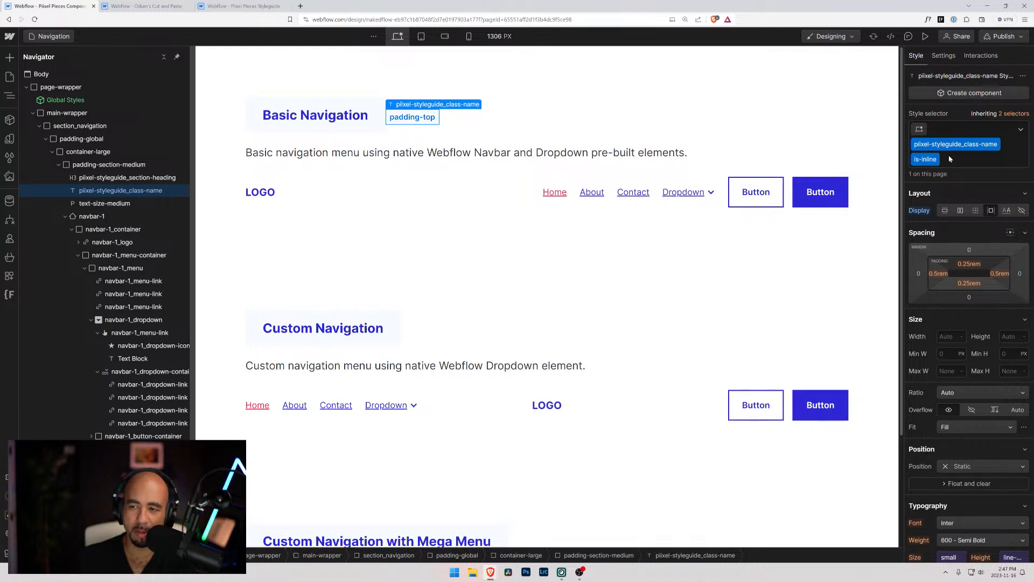
pyautogui.click(1008, 210)
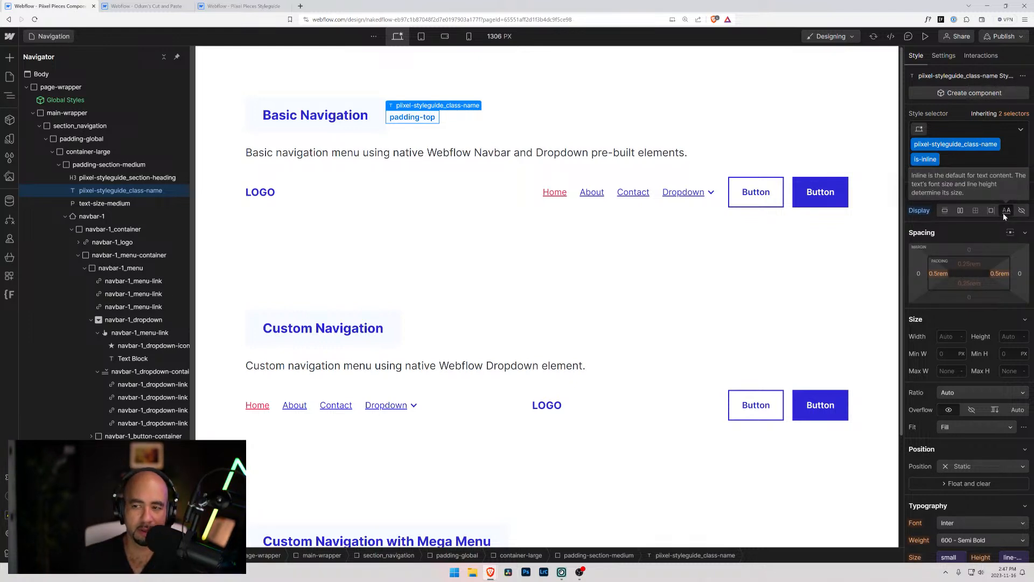
pyautogui.scroll(-3, 970, 324)
pyautogui.click(944, 364)
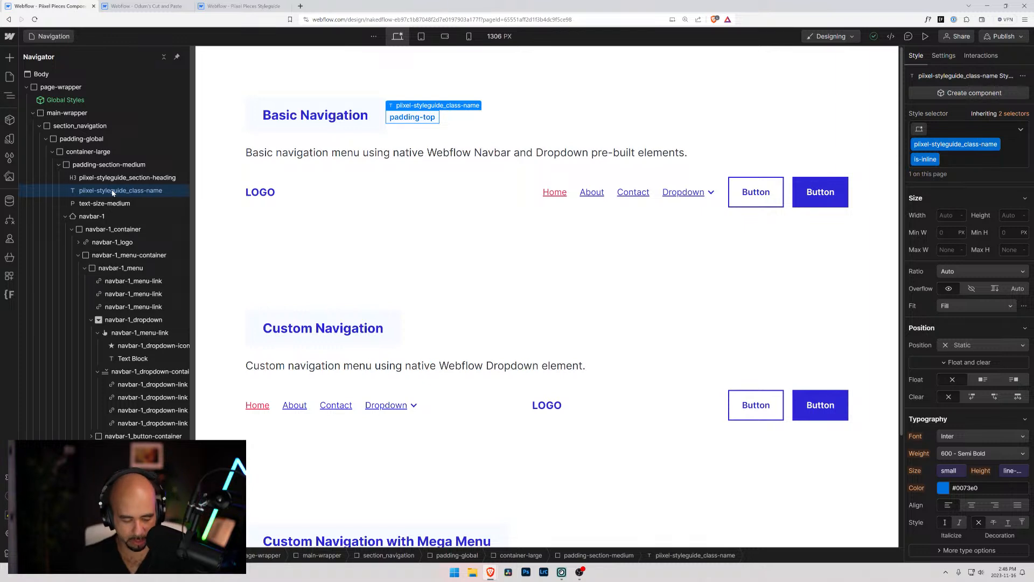
# Wrap the padding-top label in a Div Block
pyautogui.press('super+e')
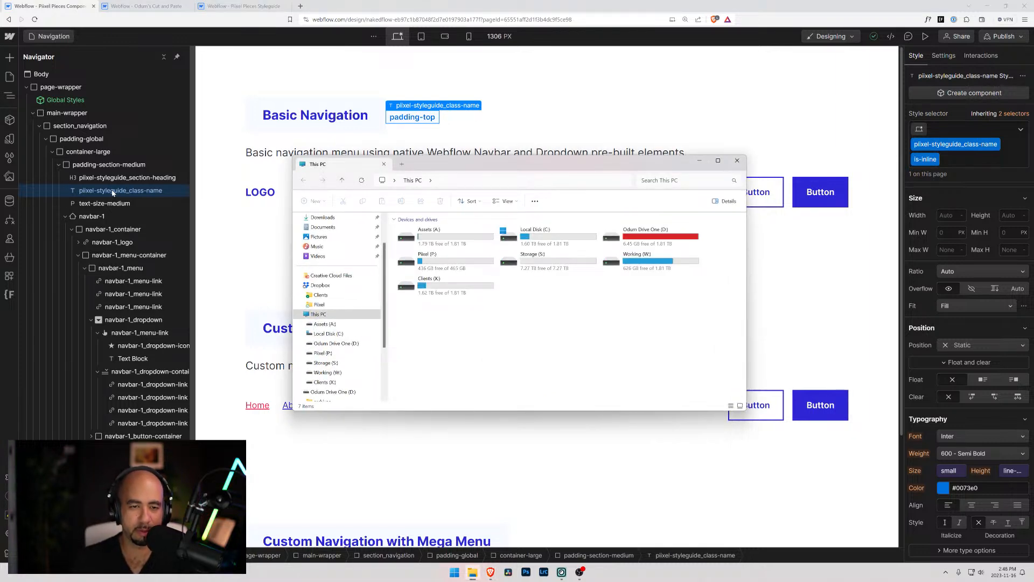
pyautogui.hotkey('alt', 'F4')
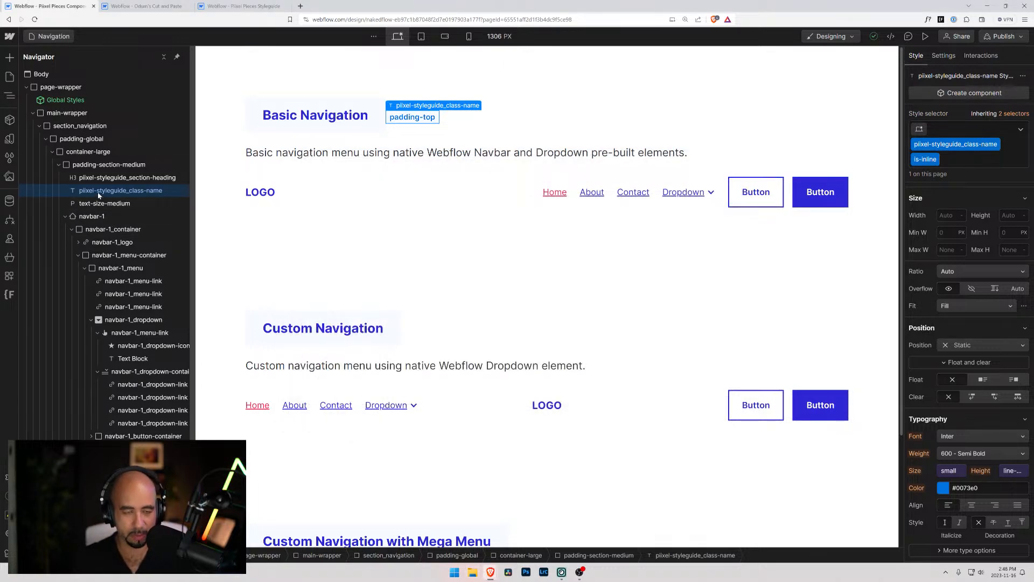
pyautogui.hotkey('ctrl', 'alt', 'g')
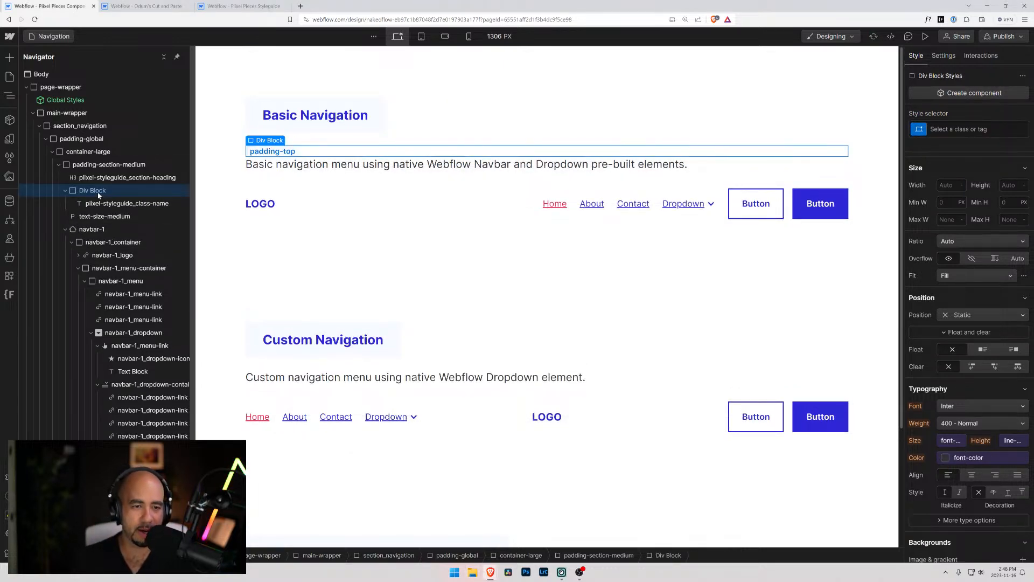
# Replace the is-inline combo class on the wrapped padding-top label with display-inlineflex
pyautogui.click(129, 205)
pyautogui.click(985, 162)
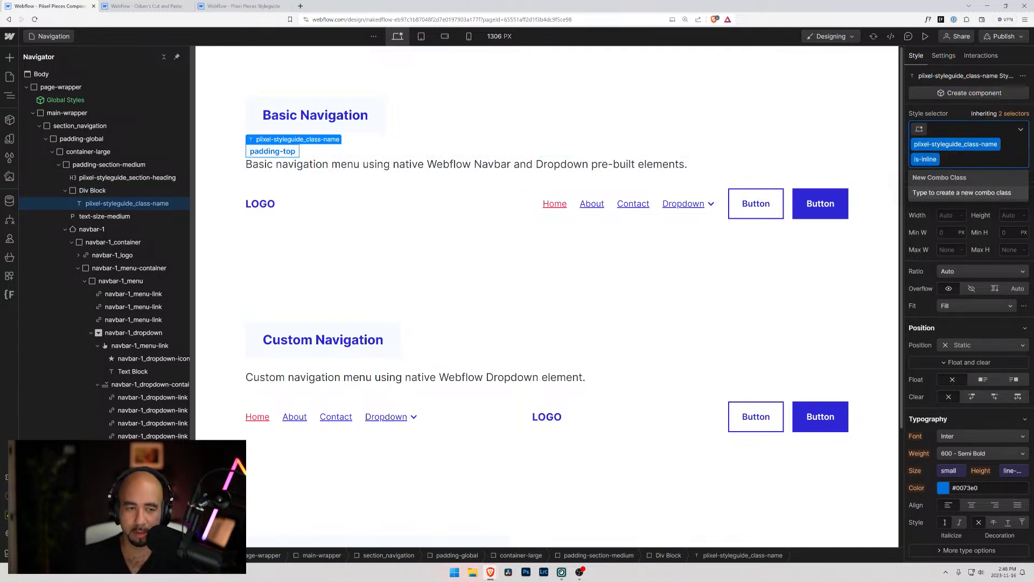
pyautogui.press('BackSpace')
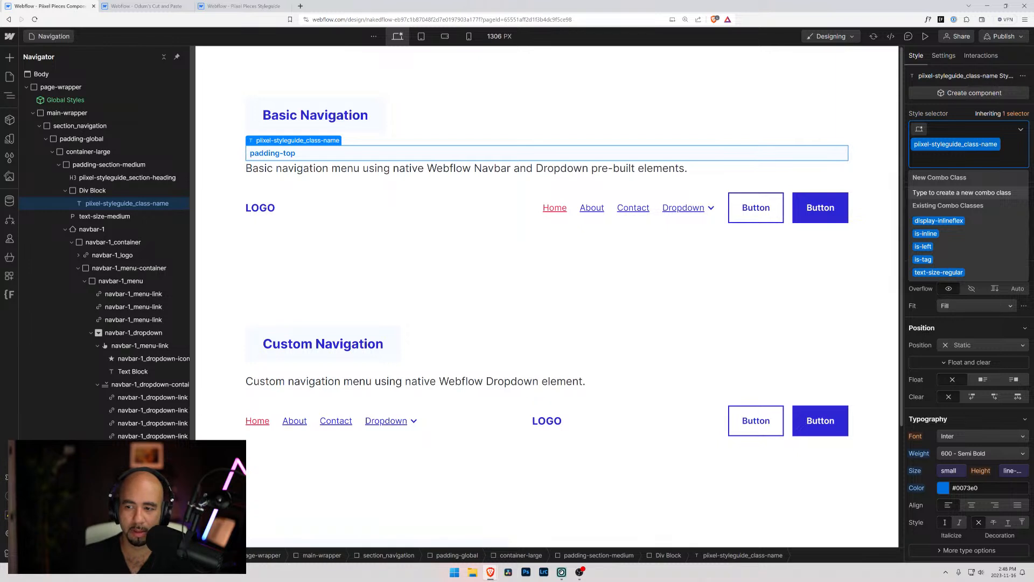
pyautogui.click(950, 219)
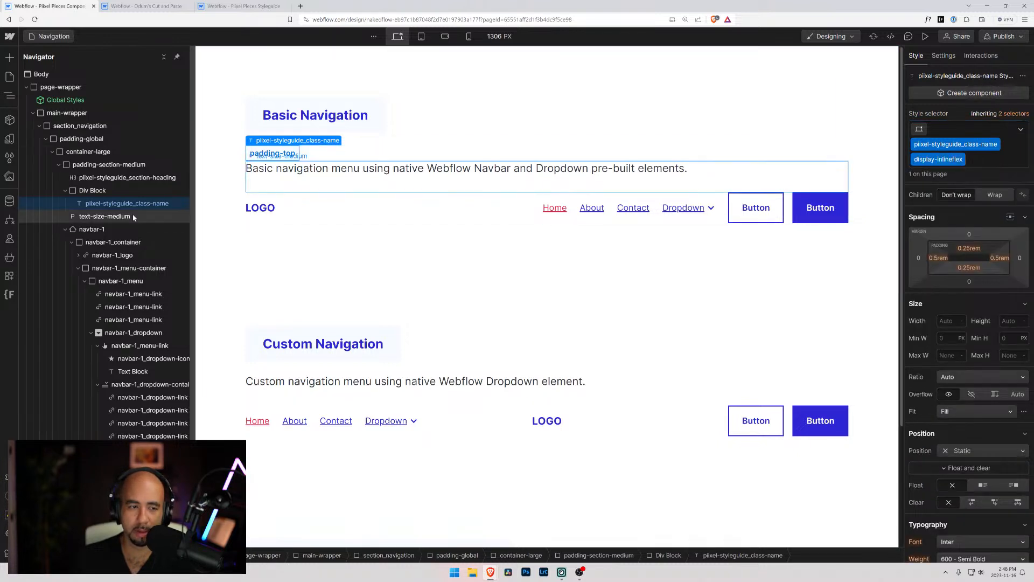
pyautogui.click(64, 190)
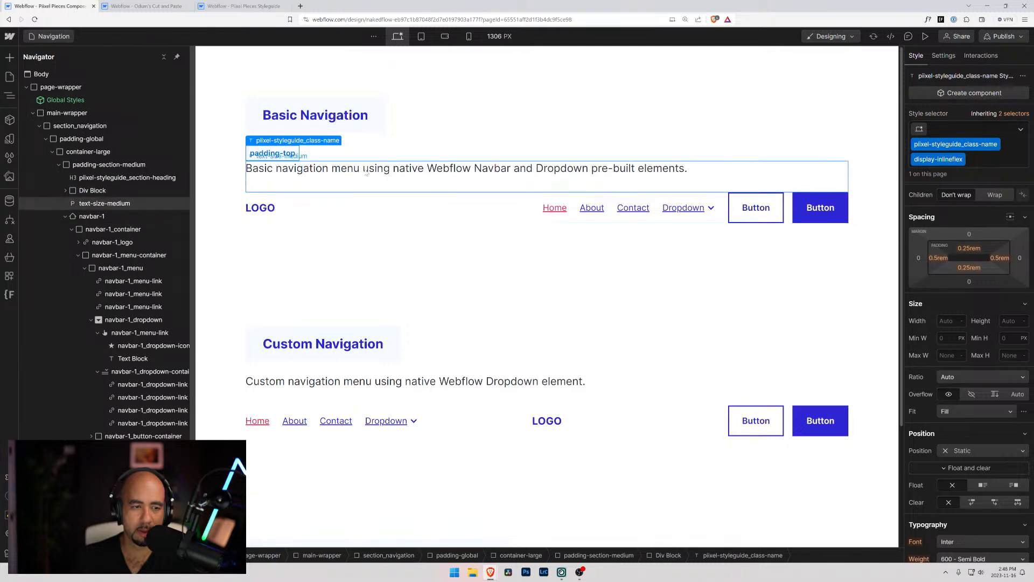
pyautogui.click(65, 190)
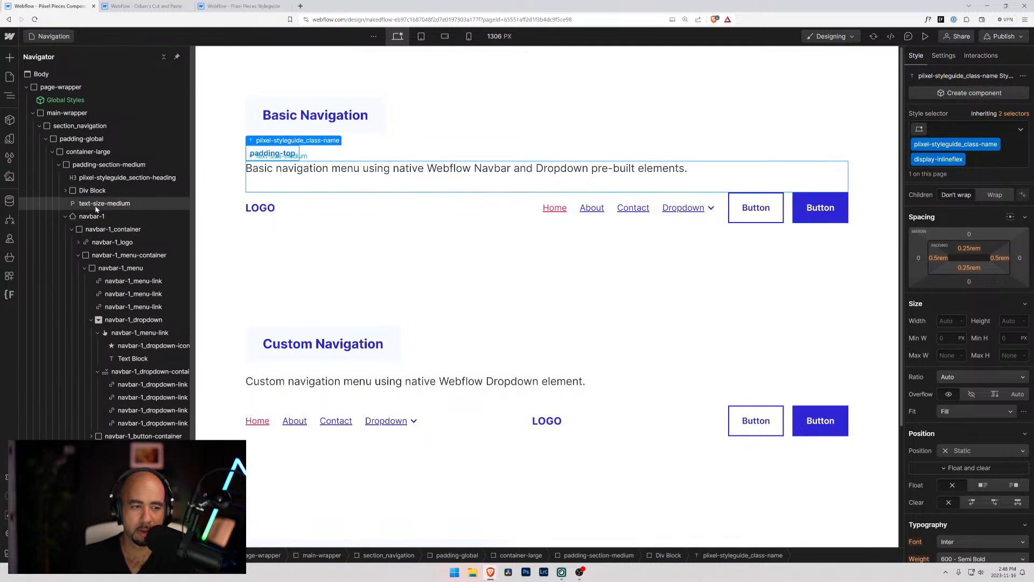
pyautogui.click(65, 190)
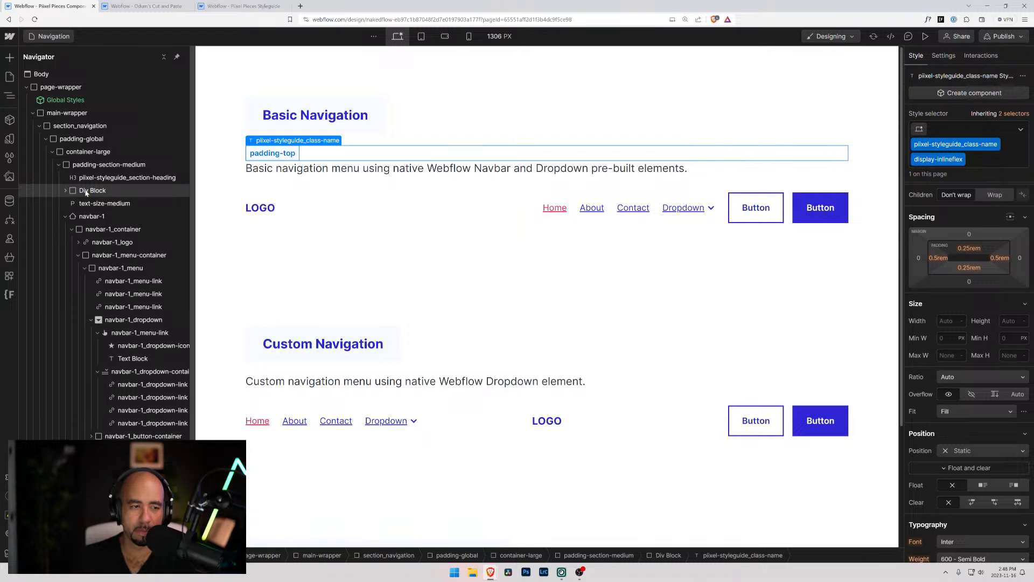
pyautogui.click(86, 191)
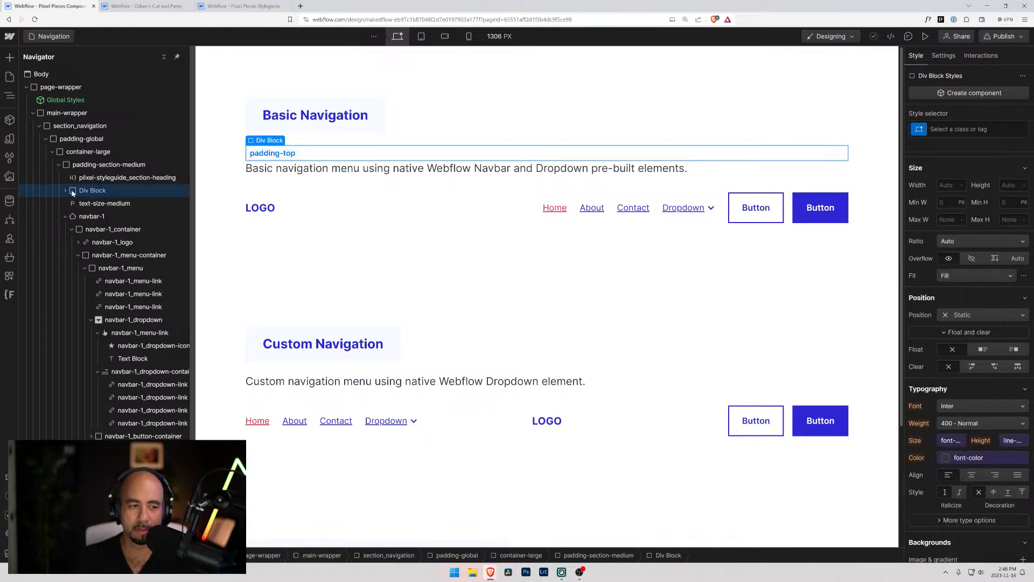
pyautogui.moveTo(86, 203); pyautogui.dragTo(260, 181)
pyautogui.click(259, 181)
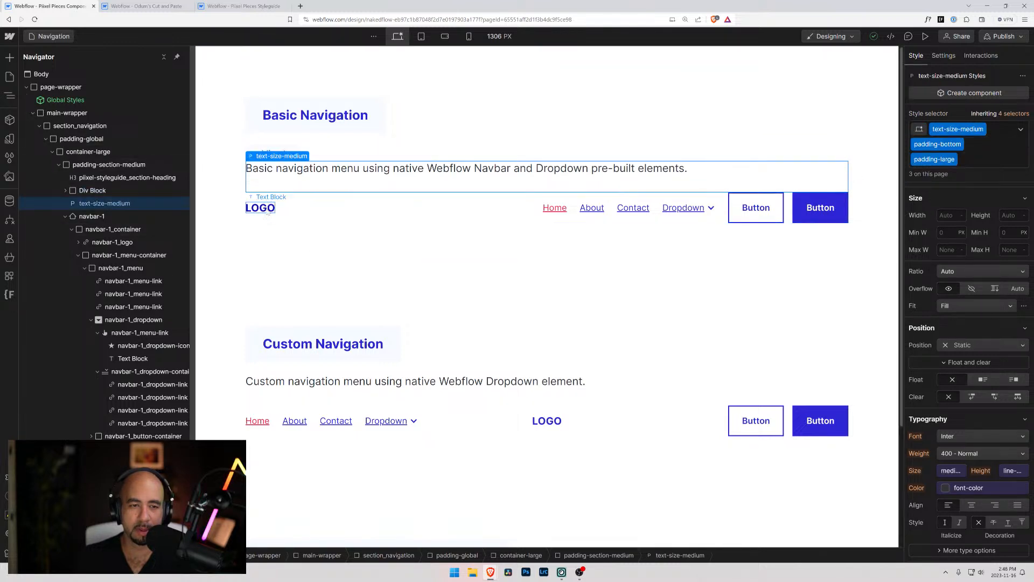
pyautogui.click(262, 208)
# Change the text of the class label below the Basic Navigation heading to "navbar-1"
pyautogui.doubleClick(275, 153)
pyautogui.hotkey('ctrl', 'a')
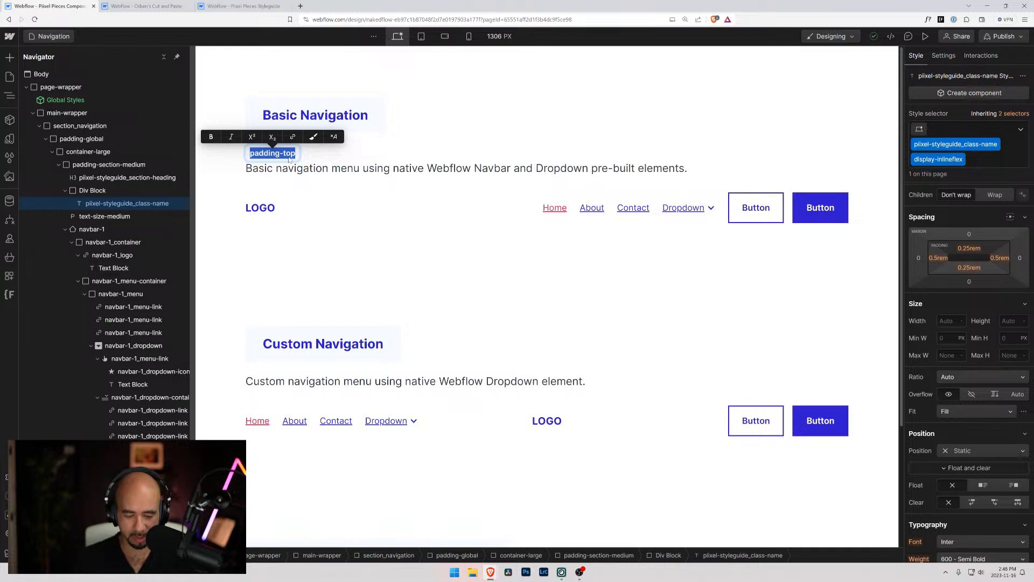
pyautogui.write('navigation')
pyautogui.press('BackSpace')
pyautogui.press('BackSpace')
pyautogui.press('BackSpace')
pyautogui.press('BackSpace')
pyautogui.press('BackSpace')
pyautogui.press('BackSpace')
pyautogui.press('BackSpace')
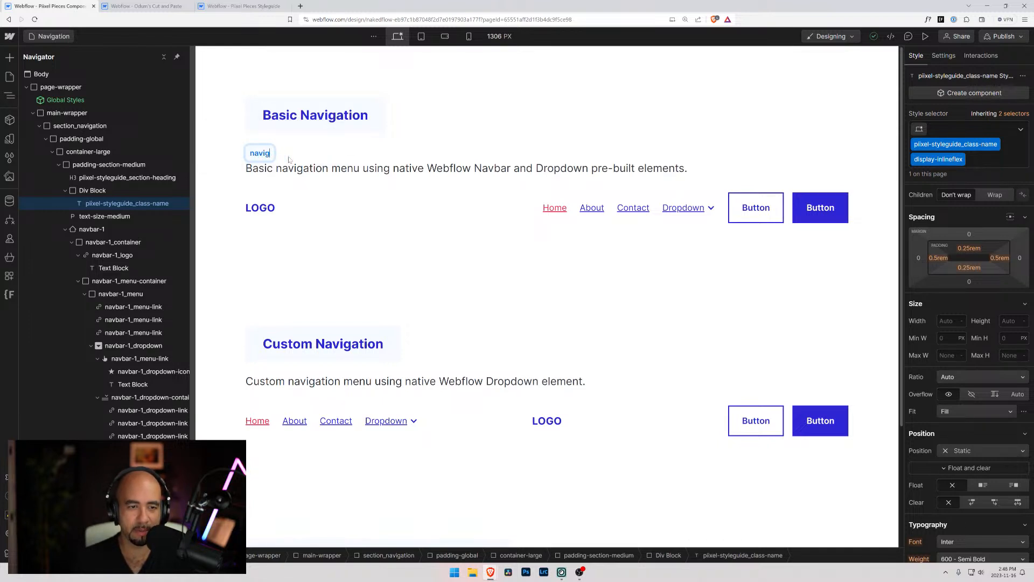
pyautogui.write('bar-1')
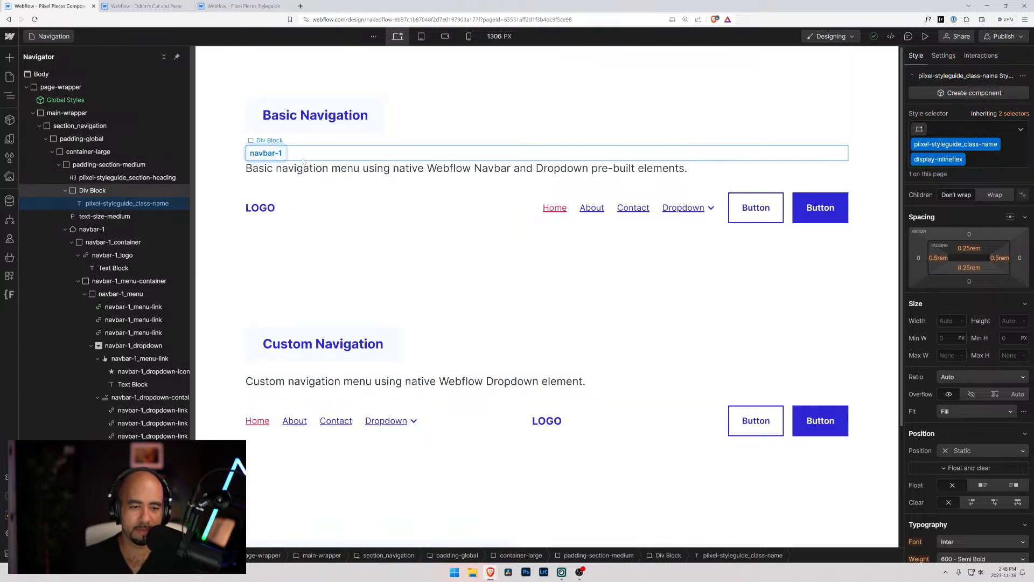
# Move the Basic Navigation description into the navbar-1 label's Div Block and give that block the class piixel-component_description
pyautogui.click(304, 159)
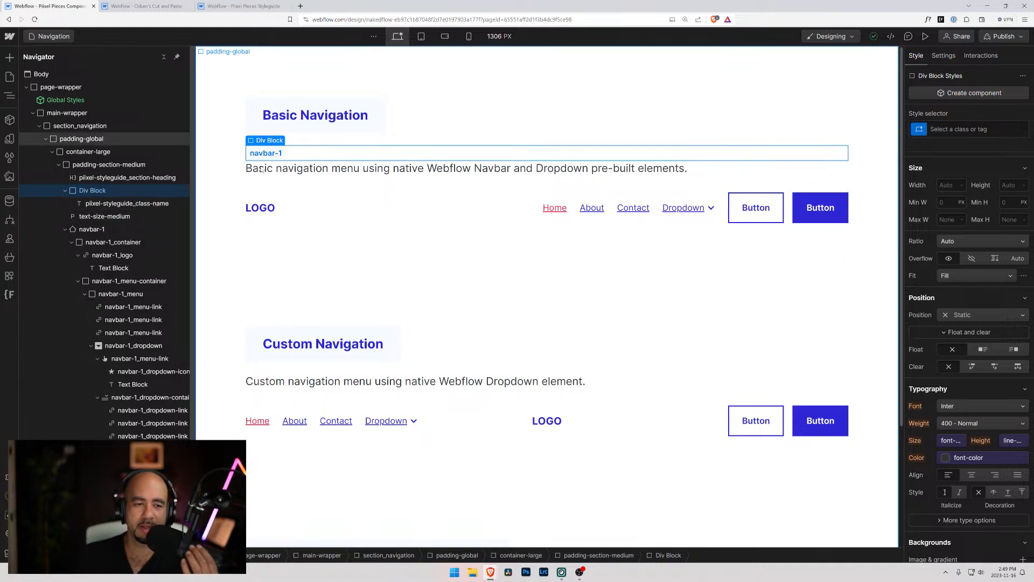
pyautogui.moveTo(90, 217); pyautogui.dragTo(93, 194)
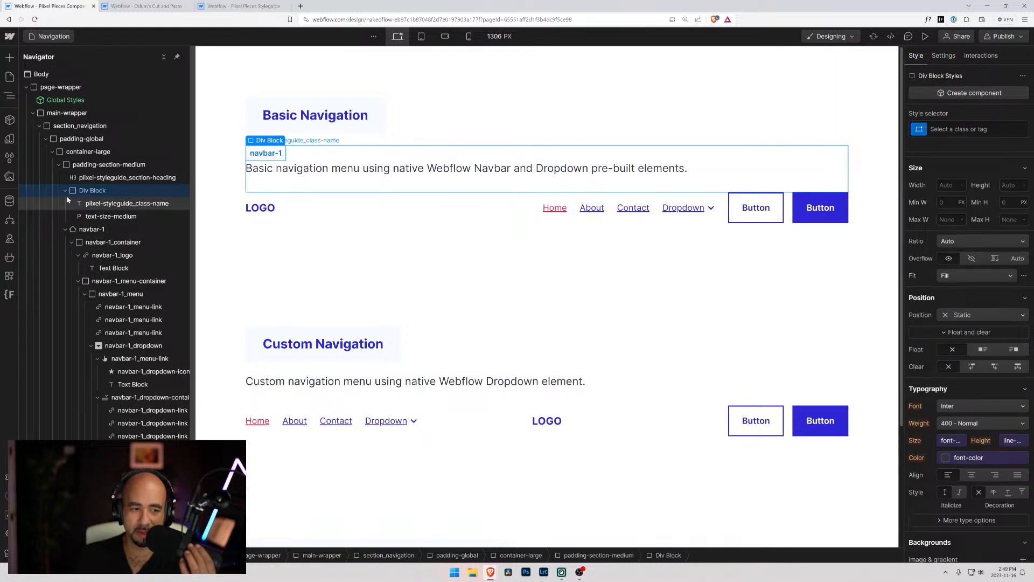
pyautogui.click(92, 191)
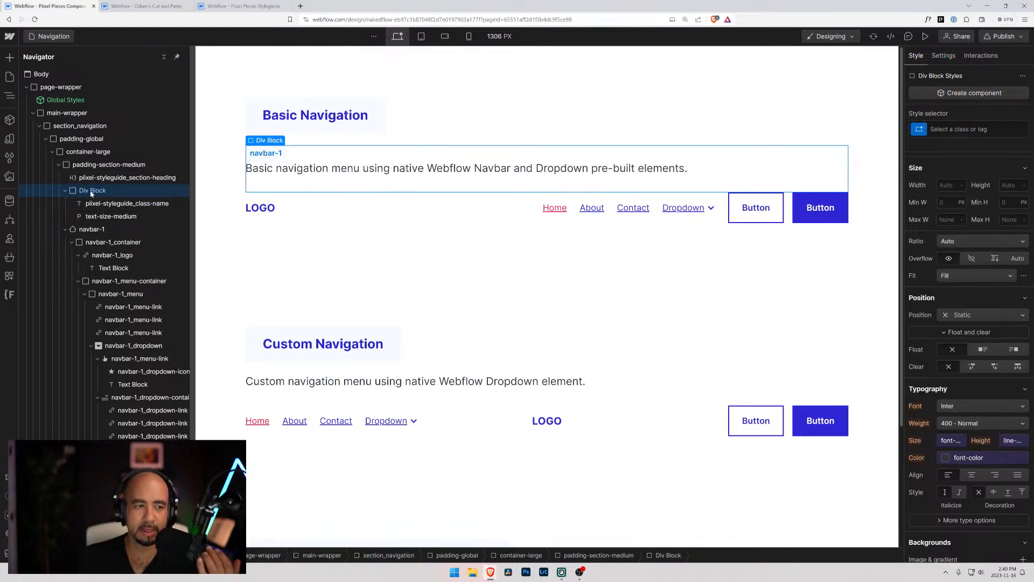
pyautogui.hotkey('ctrl', 'Return')
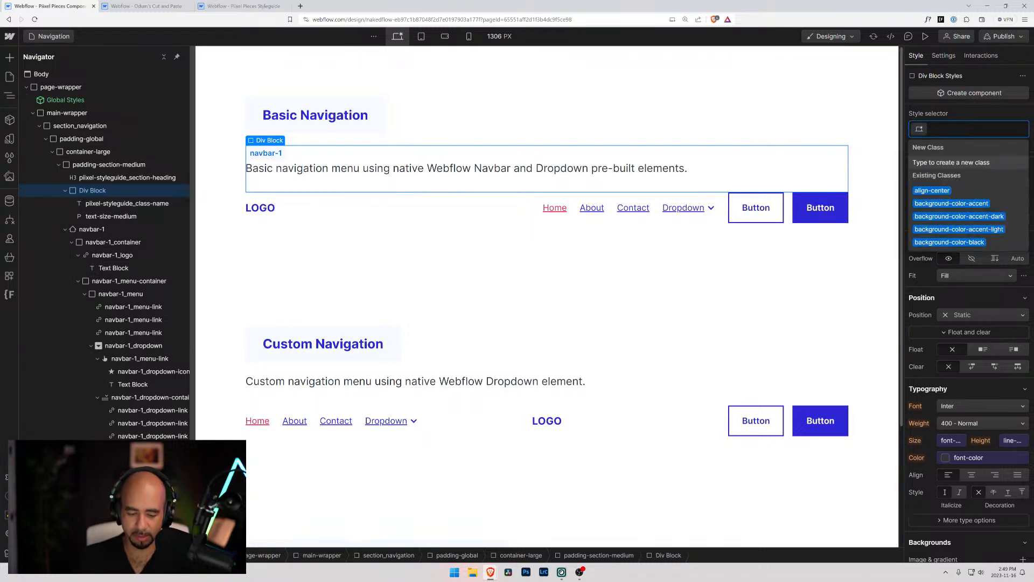
pyautogui.write('piixel')
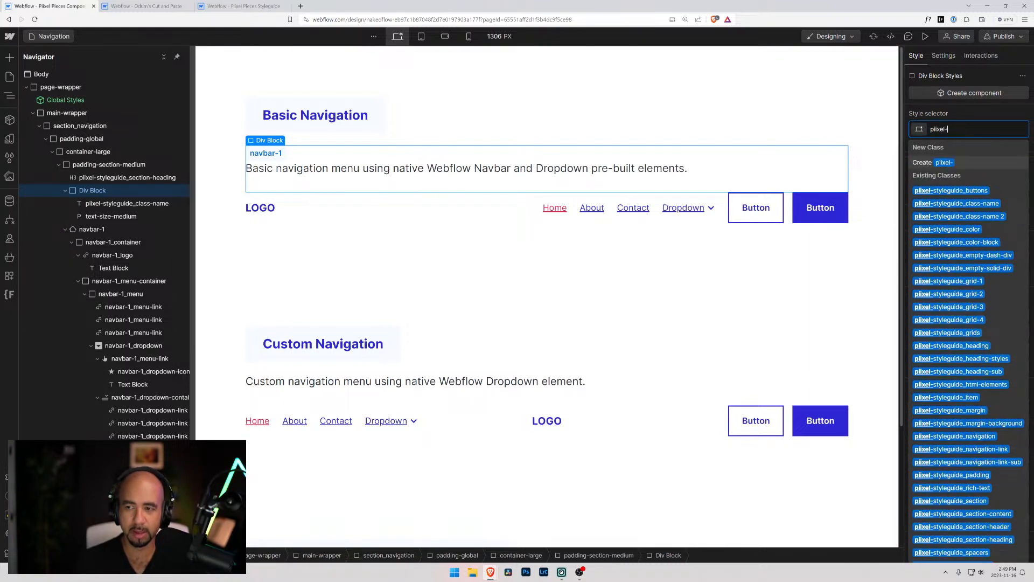
pyautogui.write('-component')
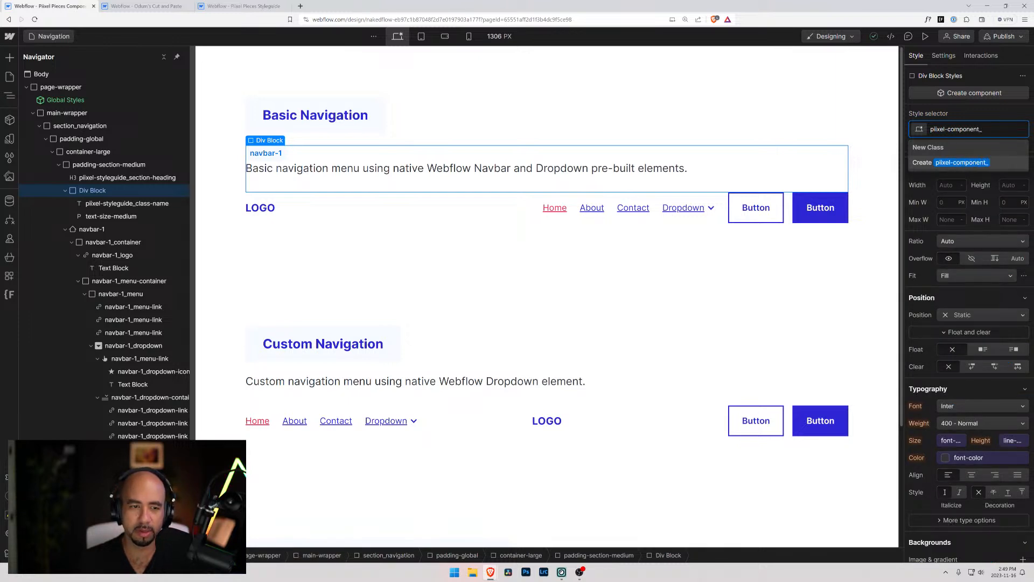
pyautogui.write('_description')
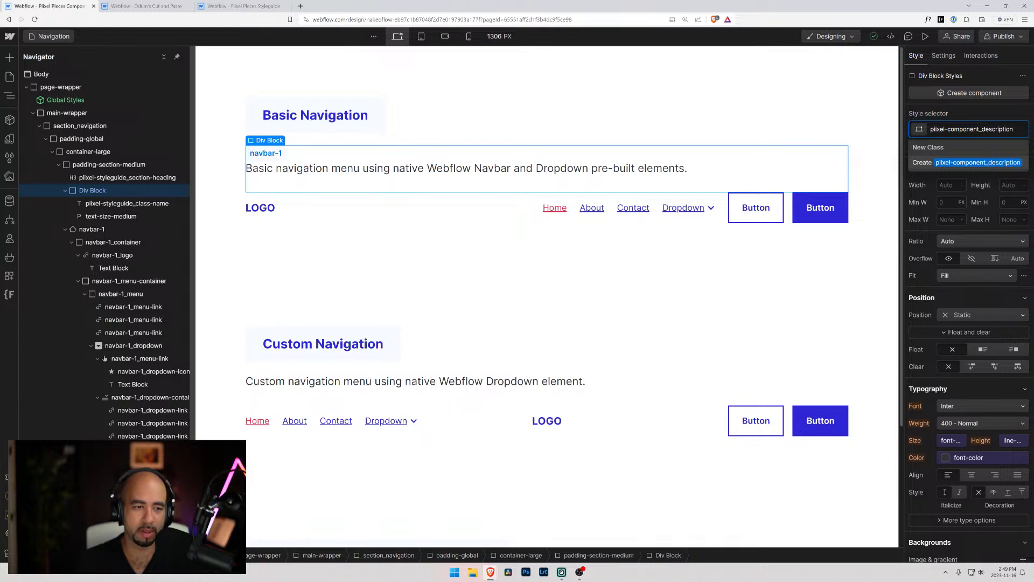
pyautogui.press('Return')
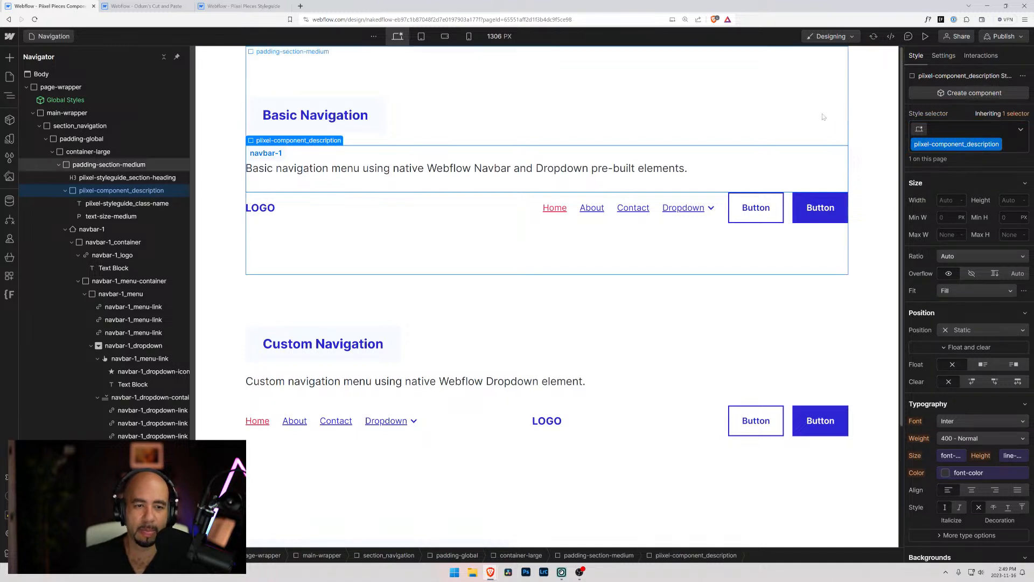
# Remove the padding-large and padding-bottom combo classes from the Basic Navigation description text
pyautogui.click(105, 216)
pyautogui.click(973, 159)
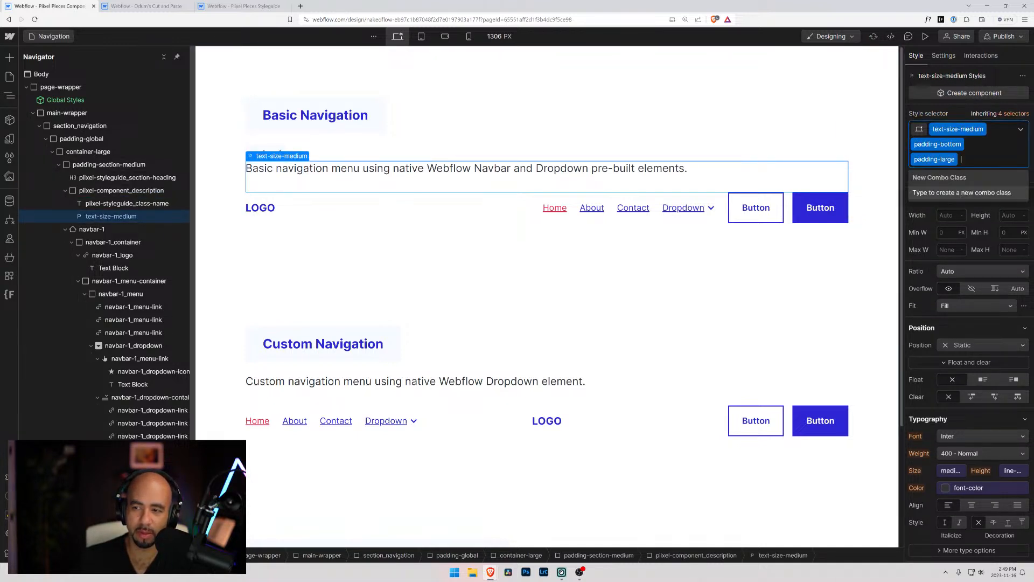
pyautogui.press('BackSpace')
pyautogui.press('BackSpace')
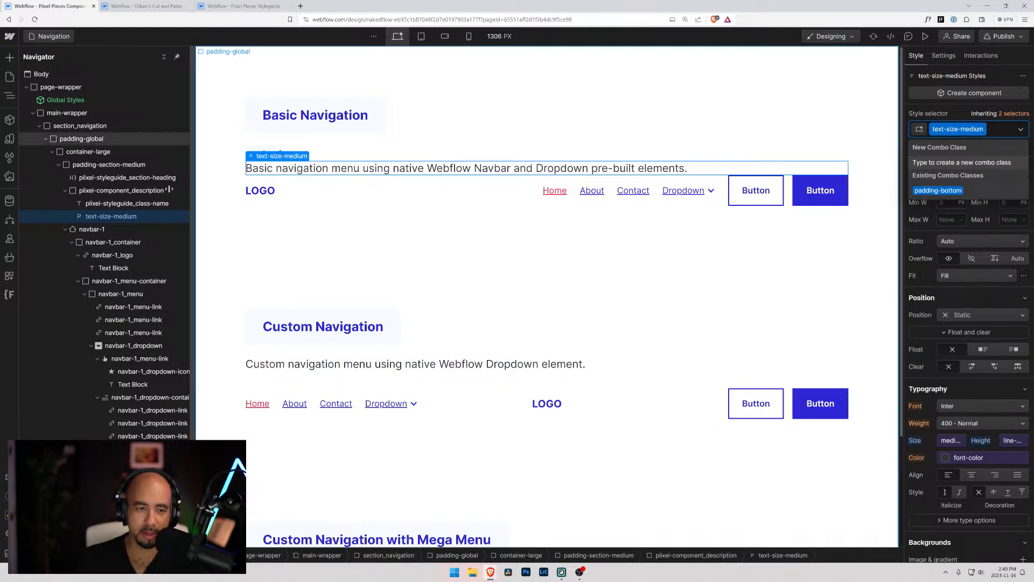
# Set the piixel-component_description block to a flex layout with vertical direction
pyautogui.click(105, 164)
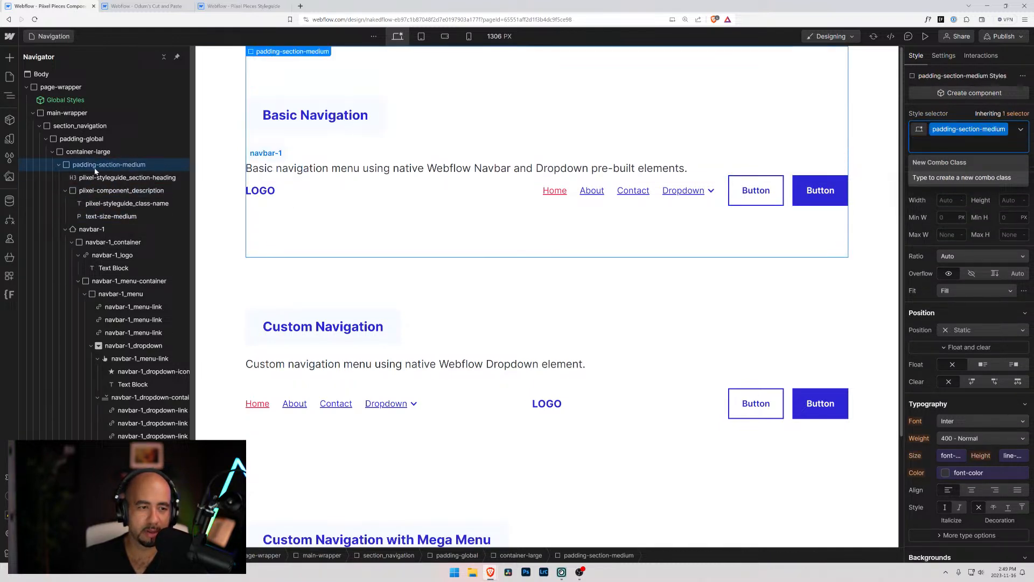
pyautogui.click(104, 191)
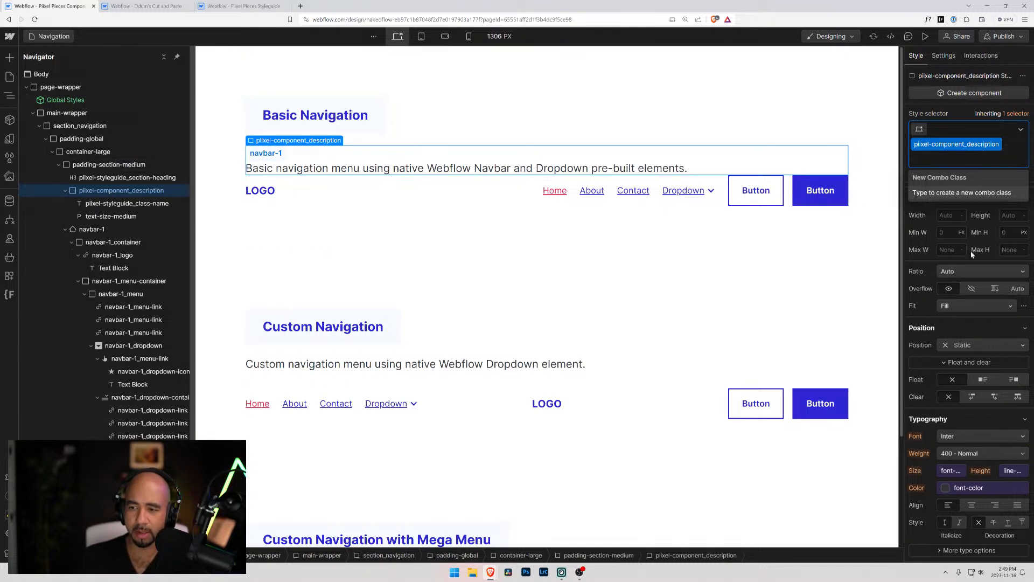
pyautogui.click(910, 177)
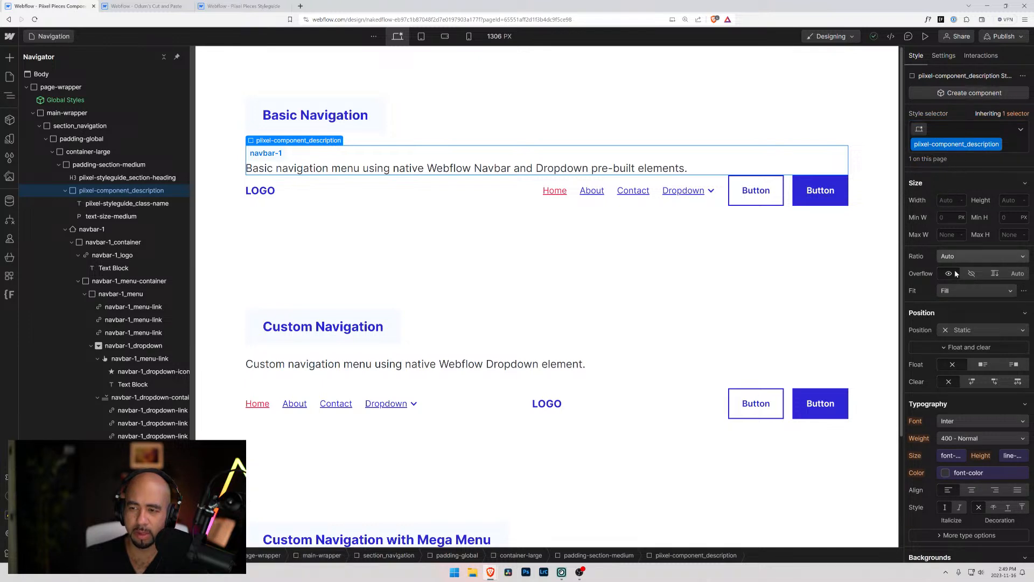
pyautogui.scroll(3, 957, 295)
pyautogui.click(961, 195)
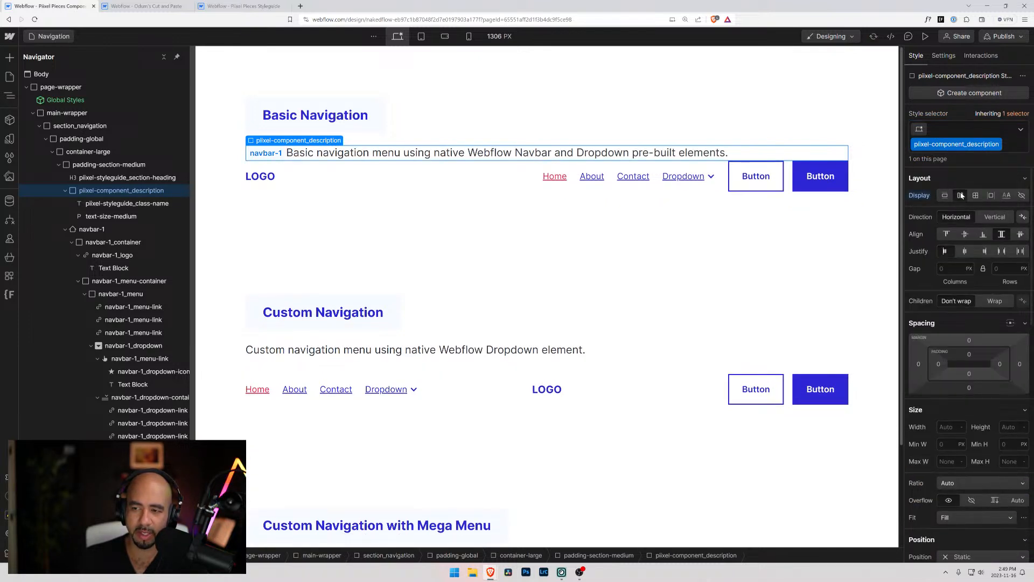
pyautogui.click(990, 218)
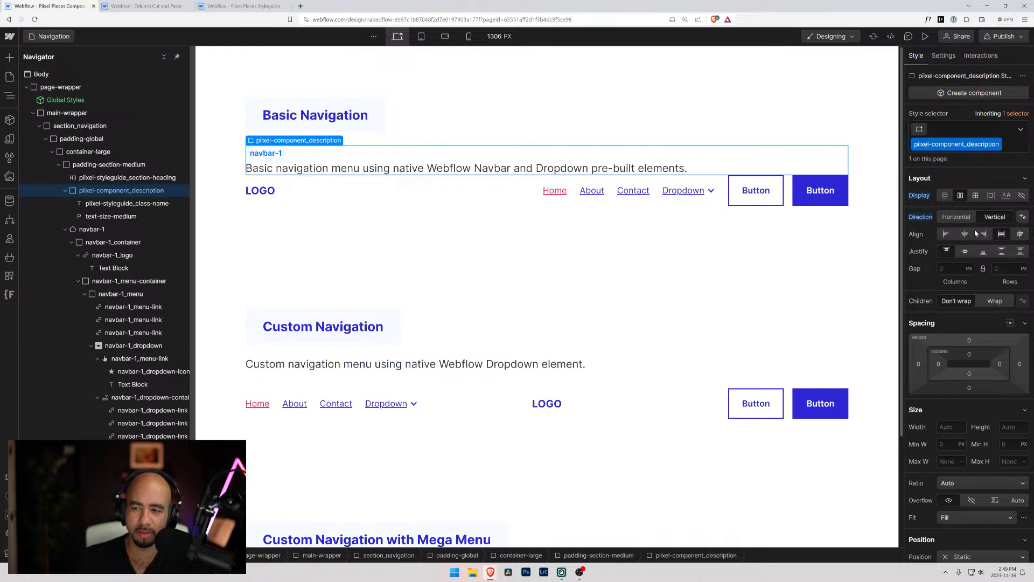
# Set the gap of the piixel-component_description block to the xsmall 0.5rem sizing variable
pyautogui.click(940, 268)
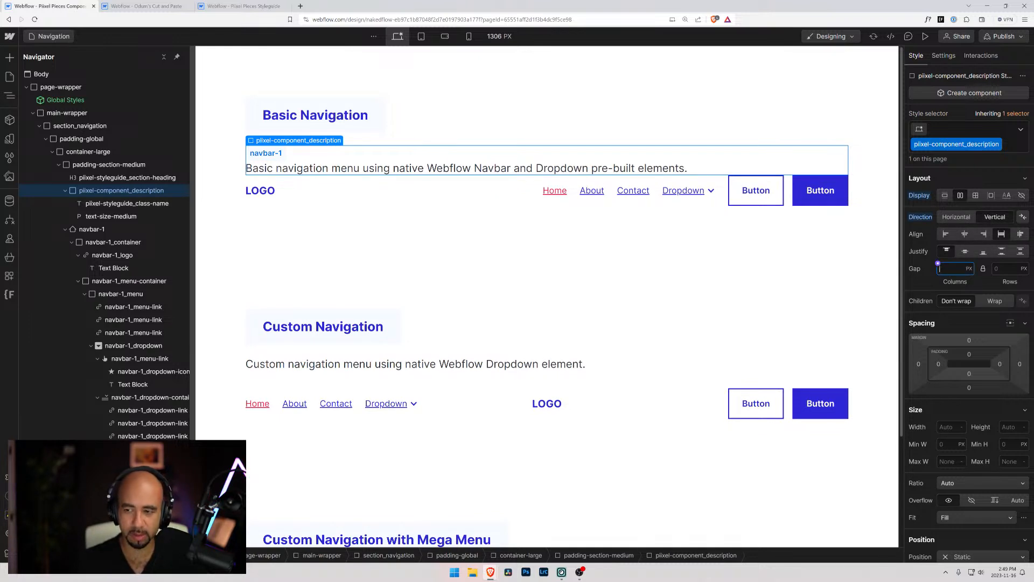
pyautogui.click(939, 264)
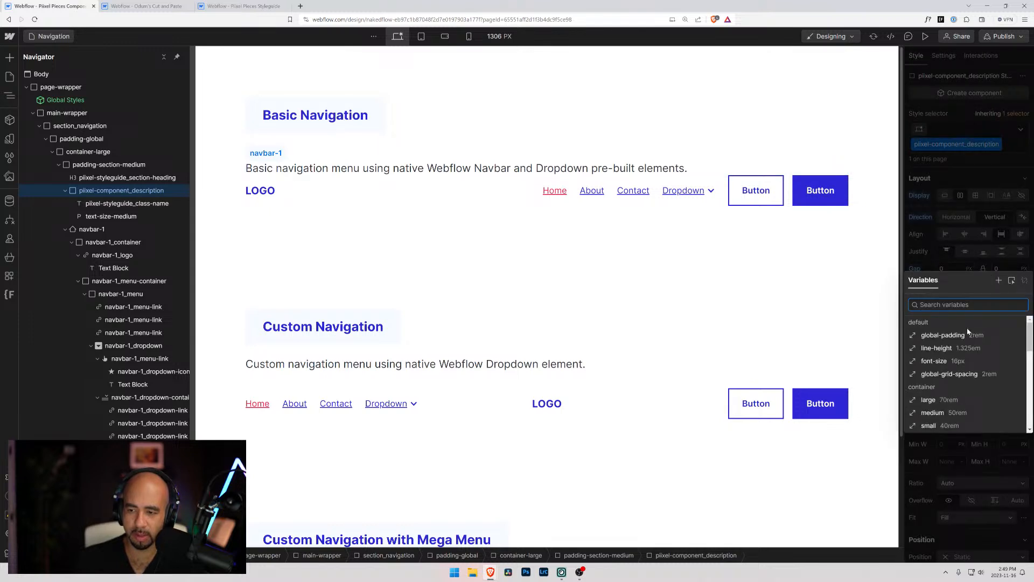
pyautogui.click(954, 374)
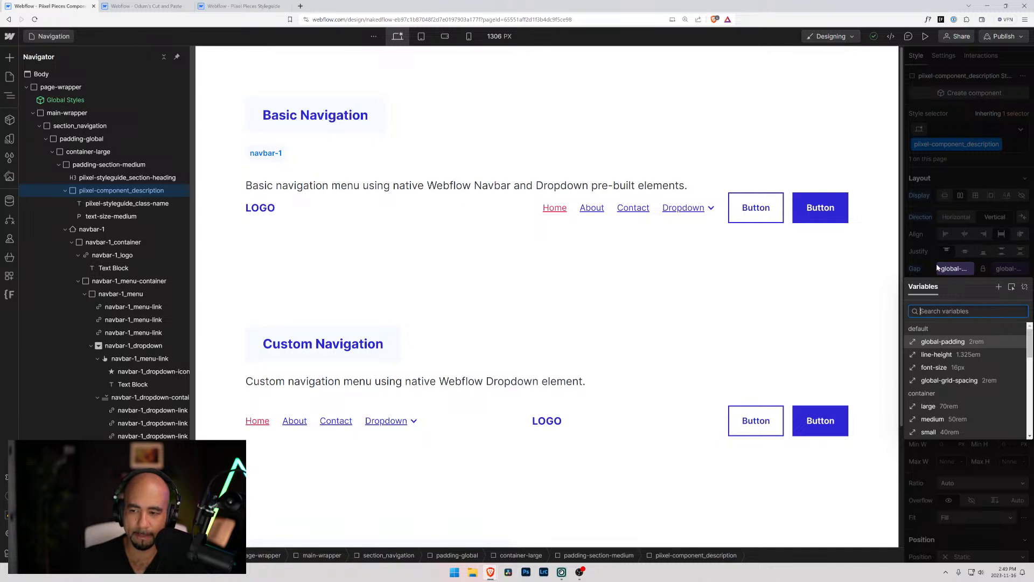
pyautogui.scroll(-3, 964, 377)
pyautogui.click(942, 401)
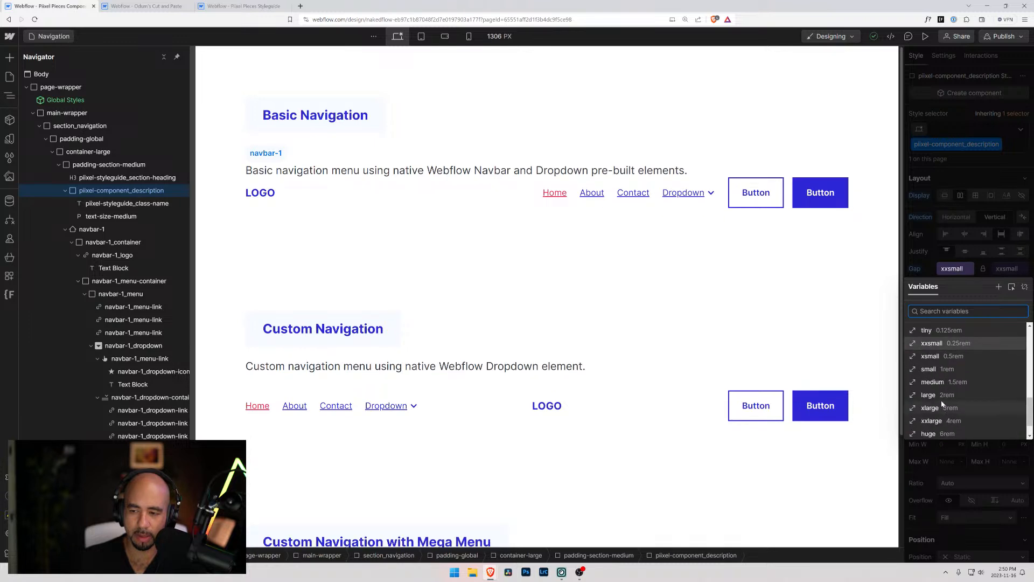
pyautogui.click(942, 400)
pyautogui.scroll(-2, 942, 401)
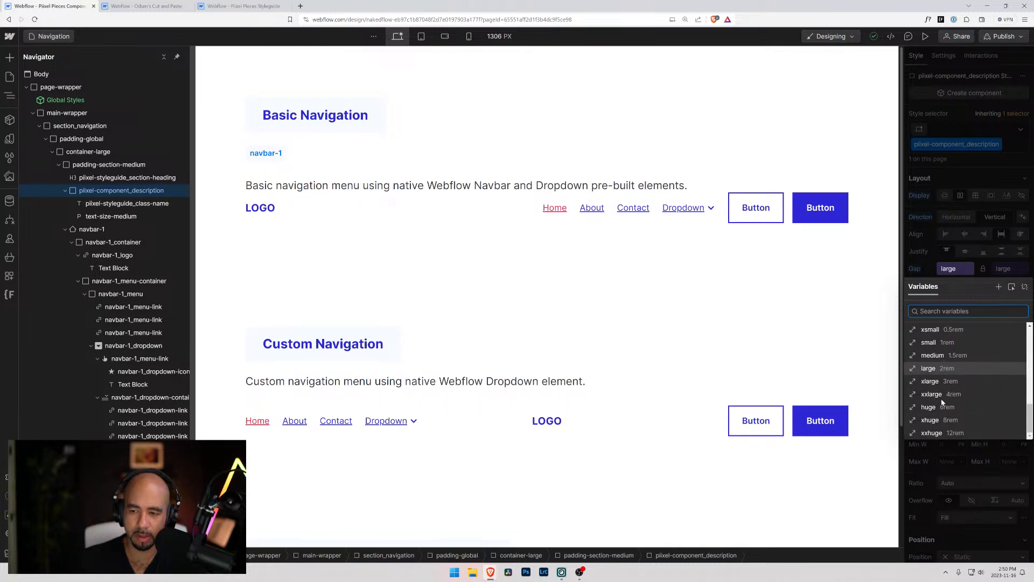
pyautogui.click(948, 343)
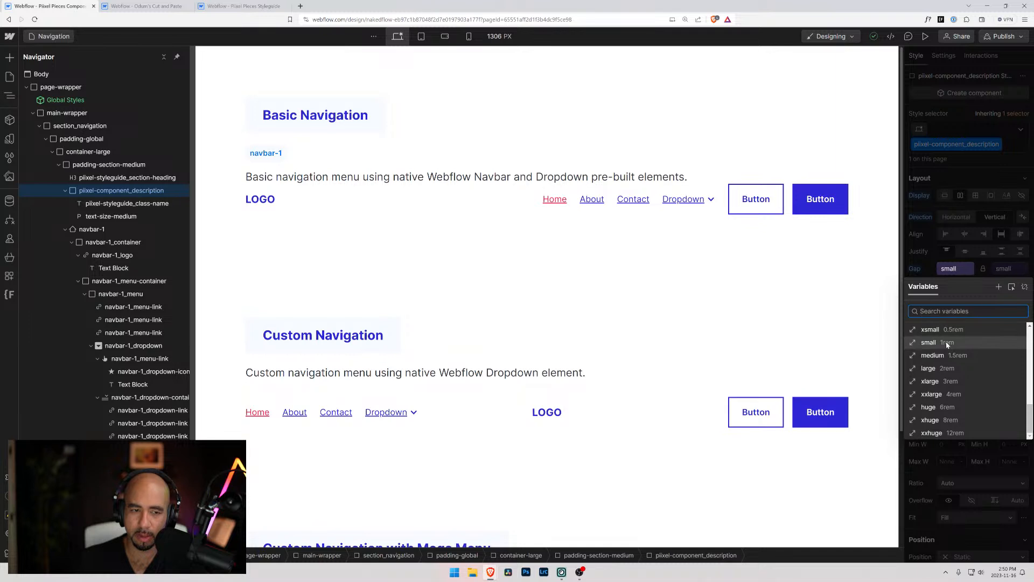
pyautogui.click(946, 330)
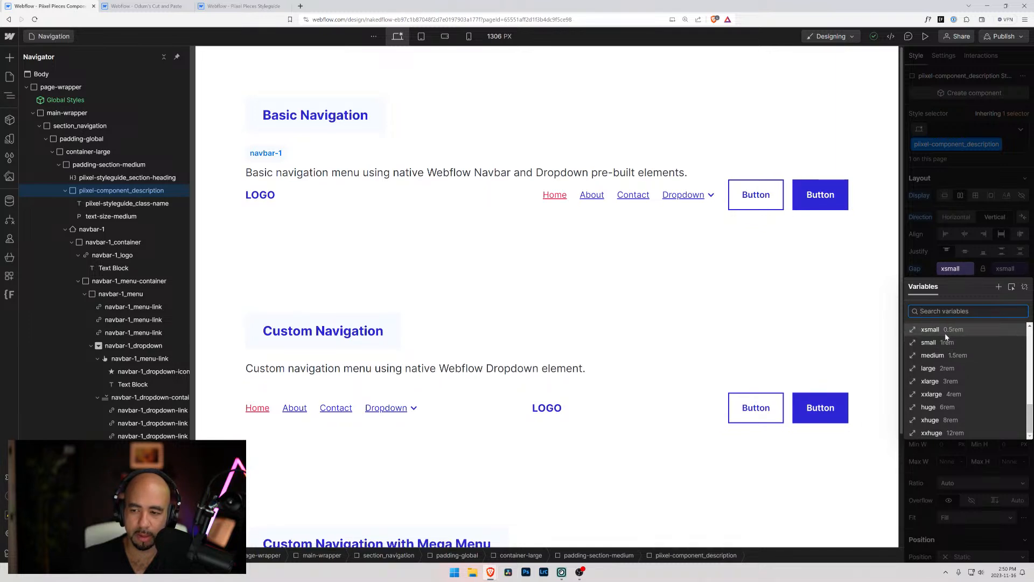
pyautogui.press('Escape')
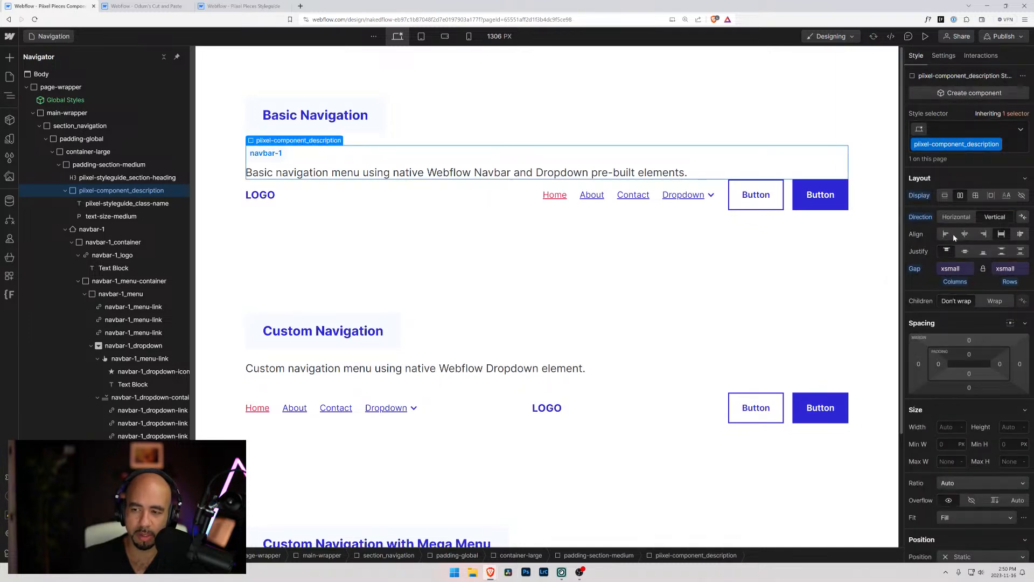
# Set the bottom margin of the piixel-component_description block to the large 2rem sizing variable
pyautogui.click(970, 388)
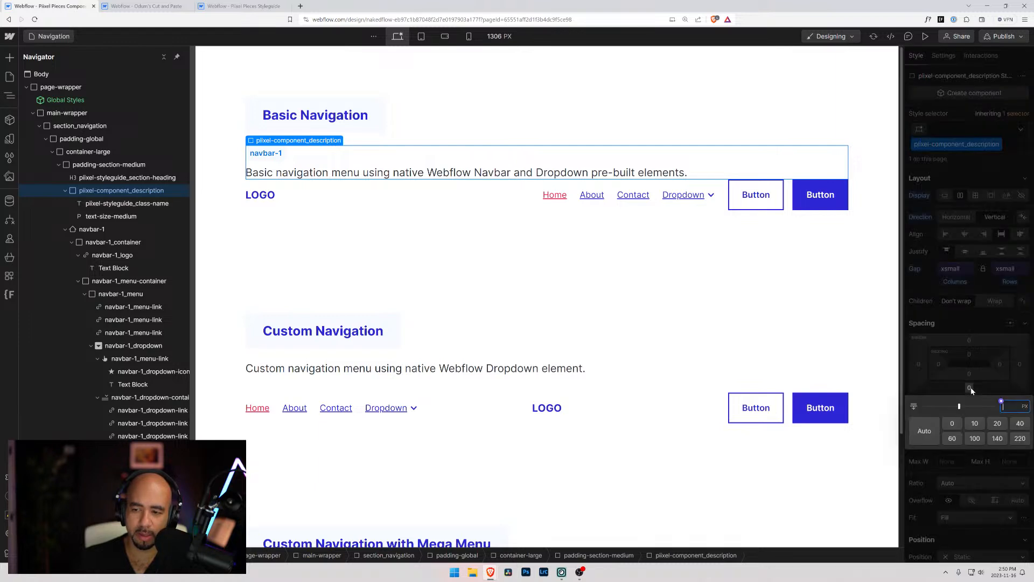
pyautogui.click(1001, 403)
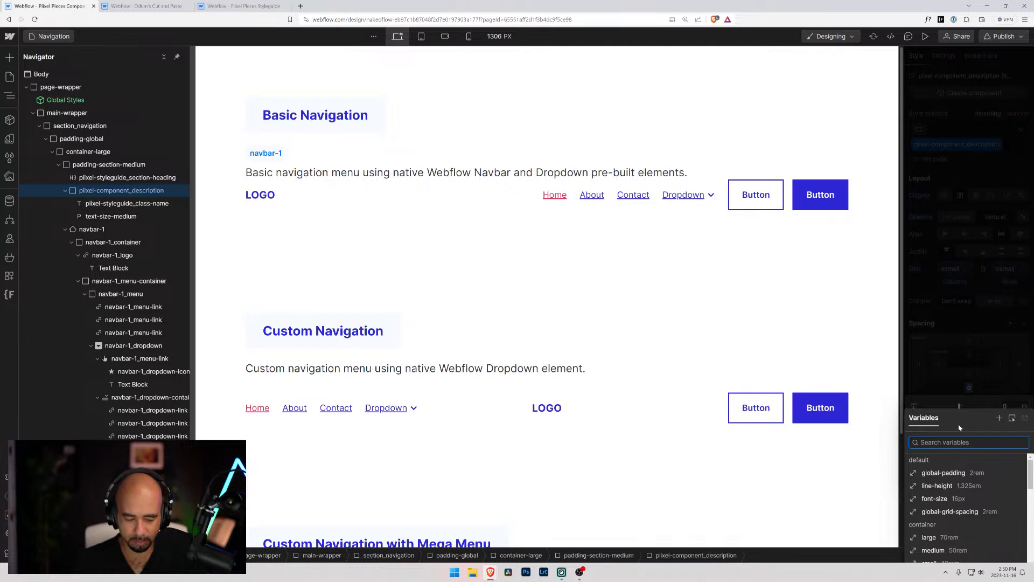
pyautogui.write('lar')
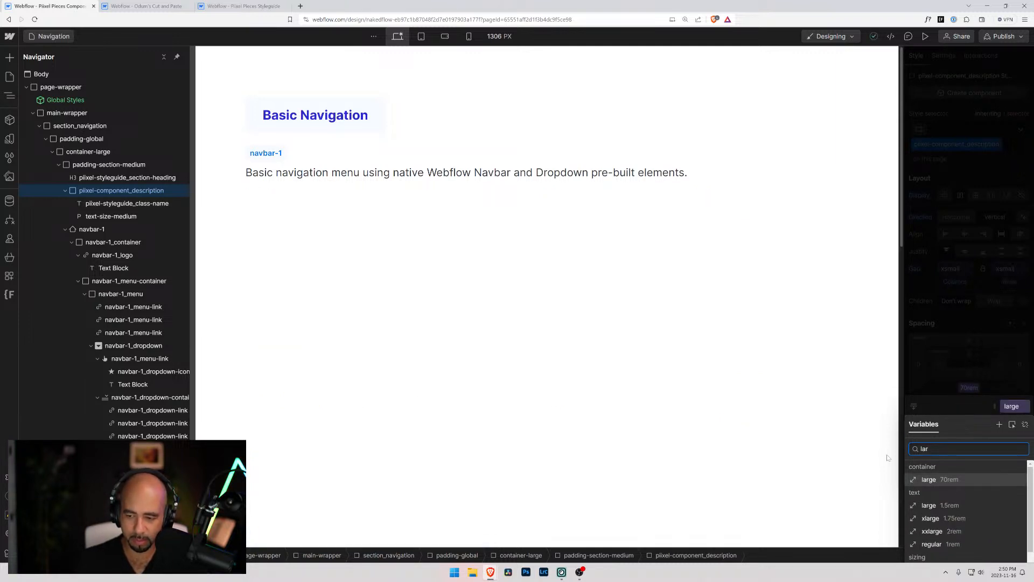
pyautogui.scroll(-2, 947, 544)
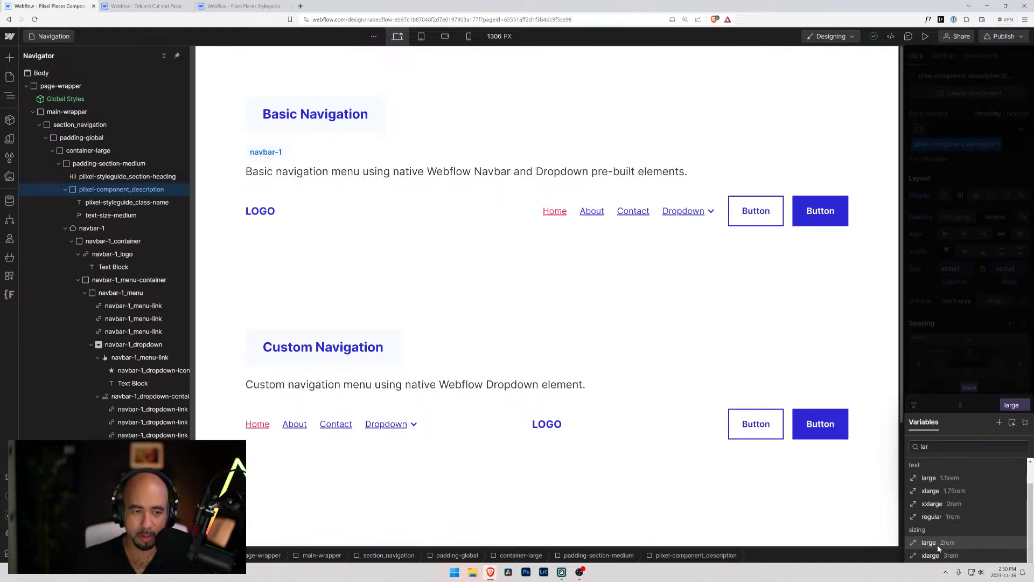
pyautogui.click(937, 543)
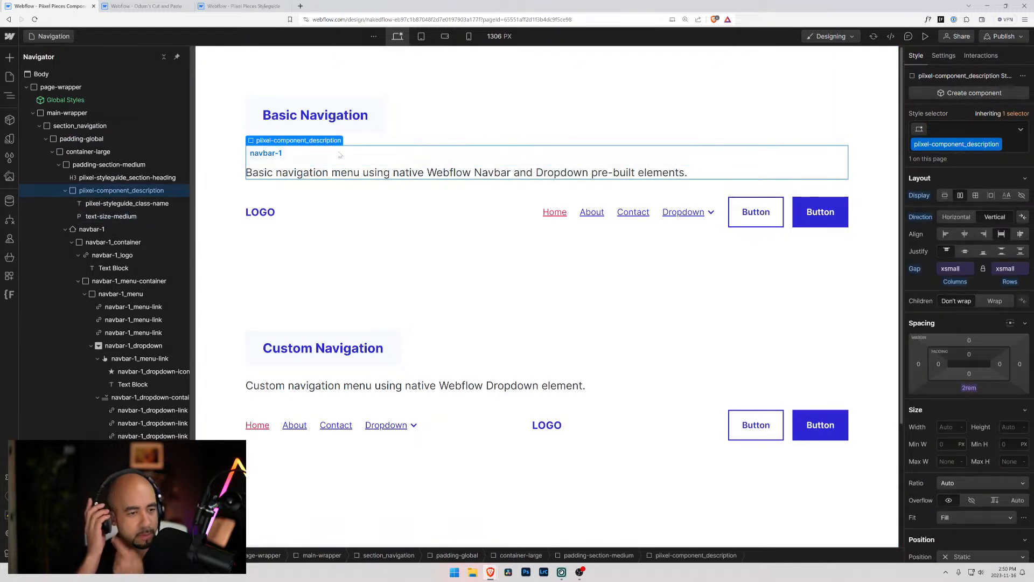
# Copy the Basic Navigation description block and paste it below the Custom Navigation heading
pyautogui.click(236, 168)
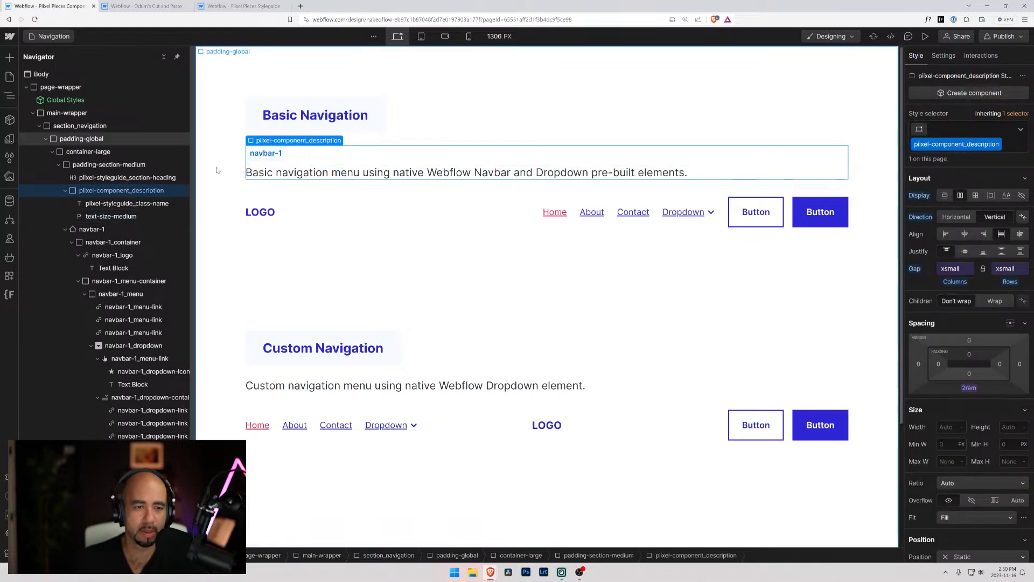
pyautogui.click(288, 168)
pyautogui.click(65, 190)
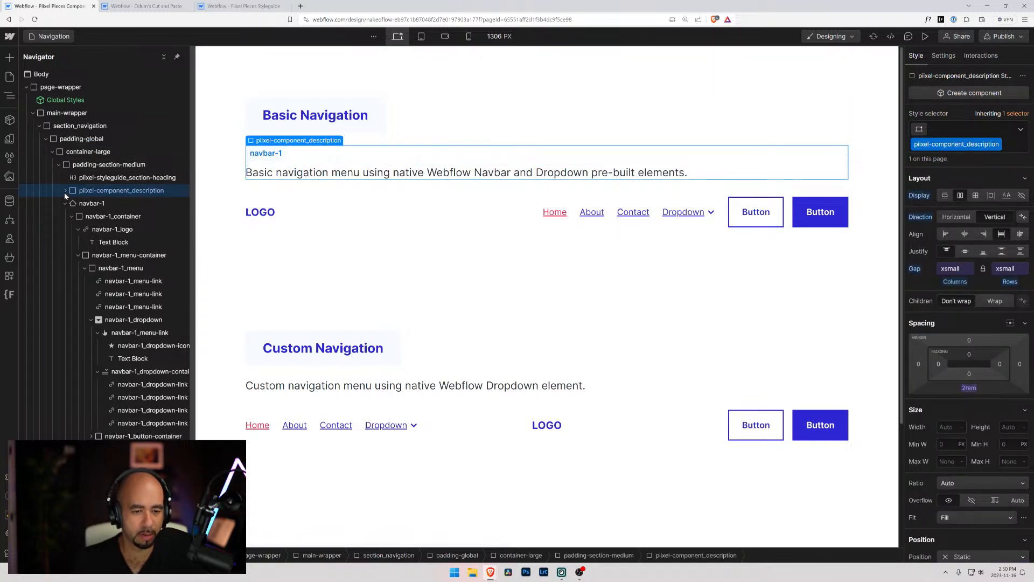
pyautogui.click(255, 345)
pyautogui.hotkey('ctrl', 'v')
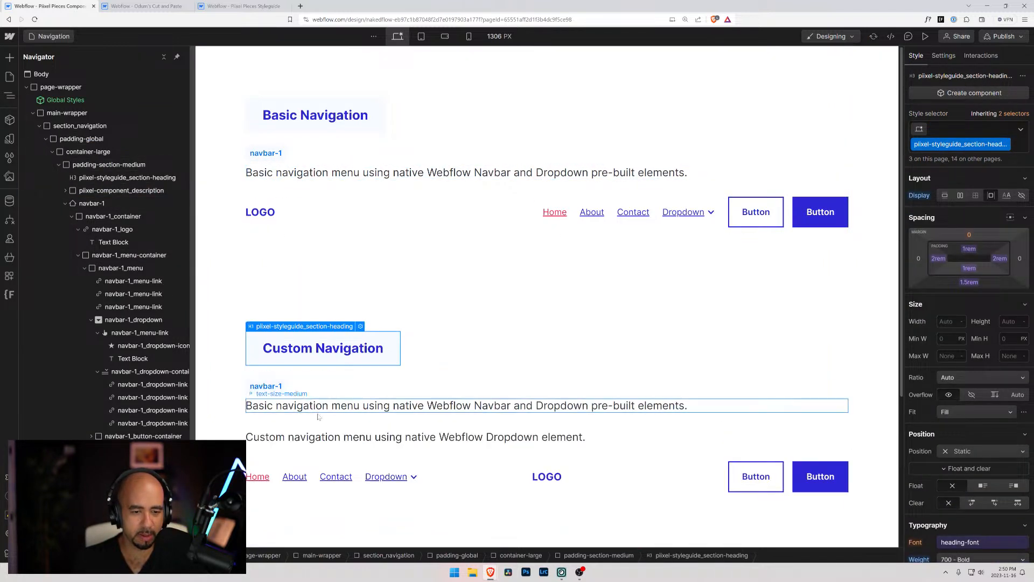
# Replace the pasted block's description with "Custom navigation menu using native Webflow Dropdown element." from the old paragraph and delete the emptied paragraph
pyautogui.doubleClick(317, 437)
pyautogui.hotkey('ctrl', 'a')
pyautogui.hotkey('ctrl', 'x')
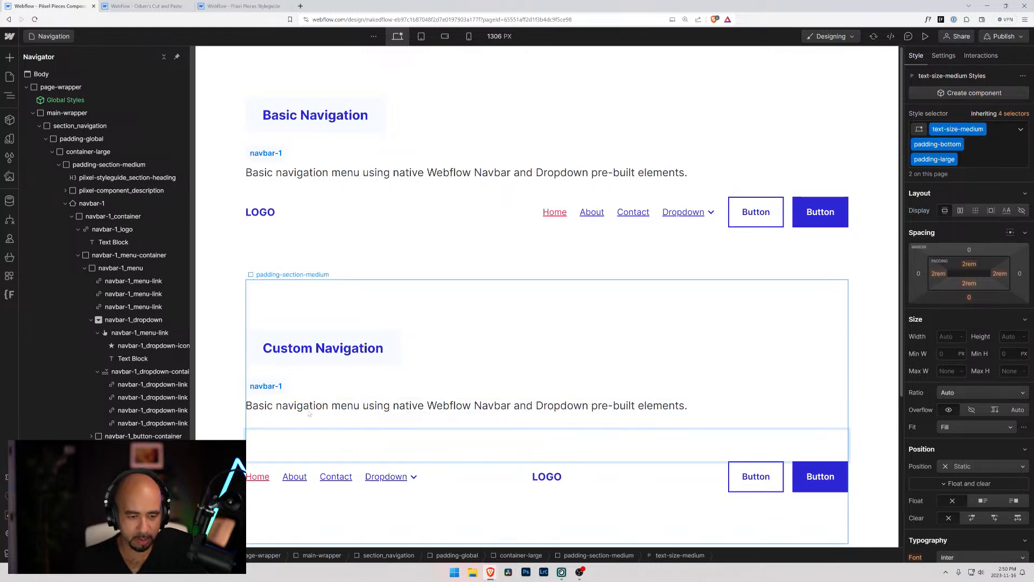
pyautogui.click(311, 410)
pyautogui.doubleClick(312, 409)
pyautogui.hotkey('ctrl', 'a')
pyautogui.hotkey('ctrl', 'v')
pyautogui.click(310, 441)
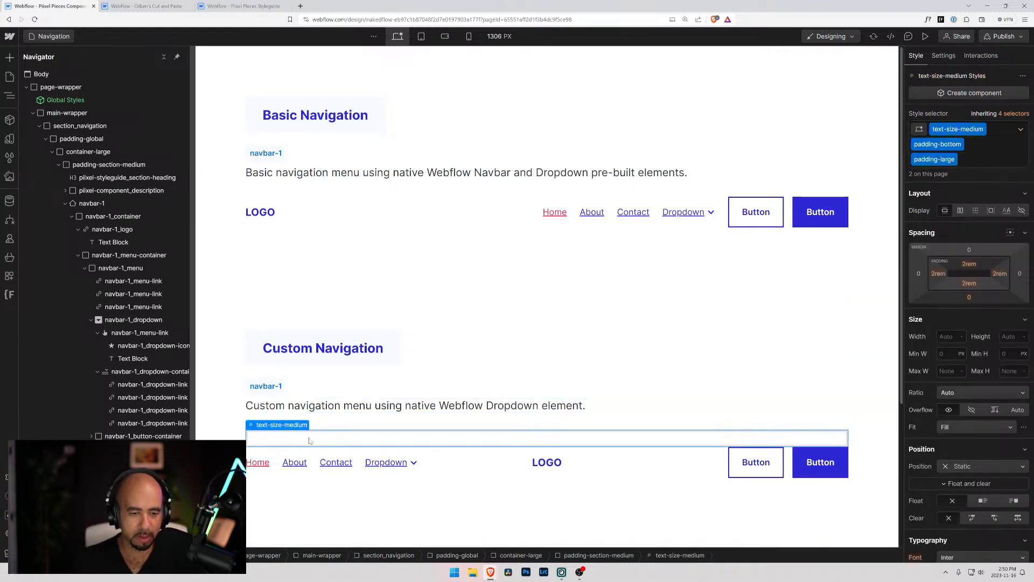
pyautogui.press('Delete')
# Copy the Custom Navigation description block and paste it below the Custom Navigation with Mega Menu heading
pyautogui.scroll(-3, 309, 435)
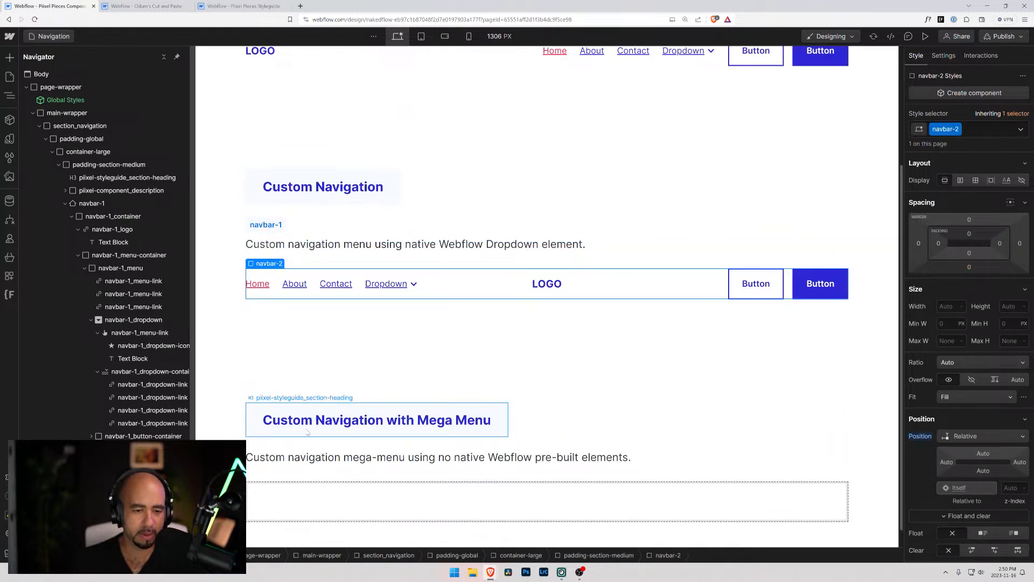
pyautogui.click(300, 430)
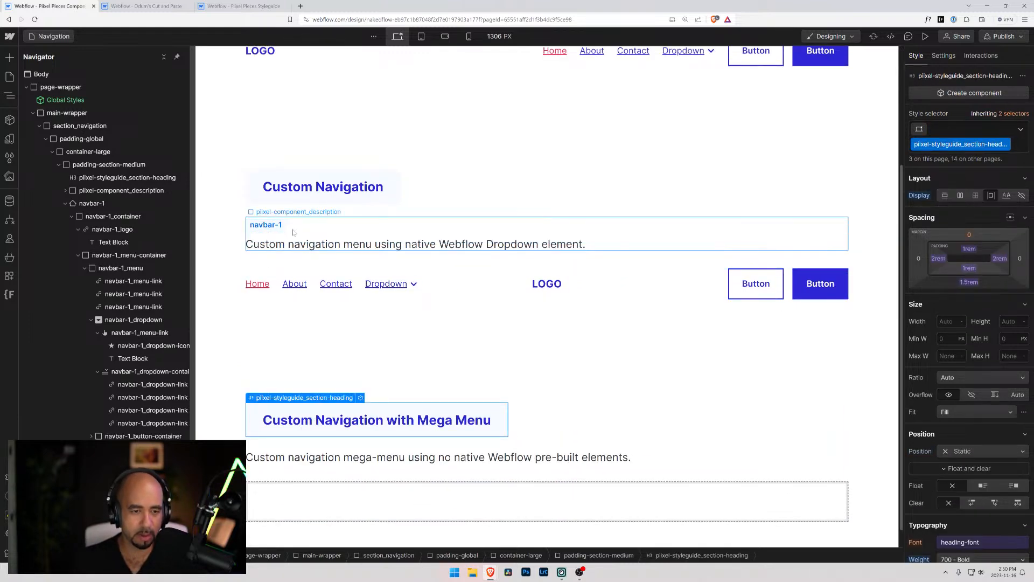
pyautogui.click(293, 232)
pyautogui.hotkey('ctrl', 'c')
pyautogui.click(318, 422)
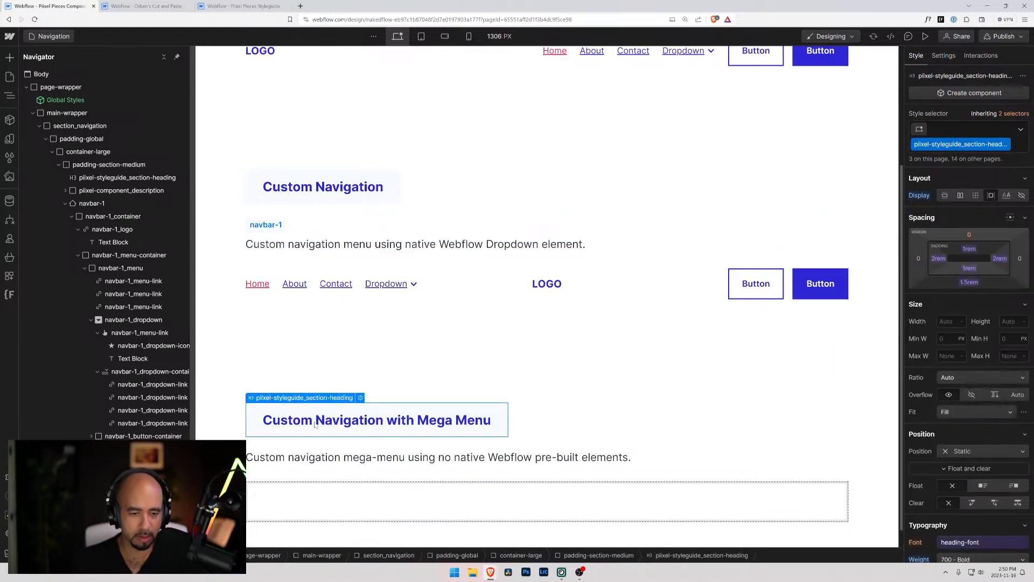
pyautogui.hotkey('ctrl', 'v')
# Replace the pasted block's description with "Custom navigation mega-menu using no native Webflow pre-built elements." from the old paragraph and delete the emptied paragraph
pyautogui.click(319, 508)
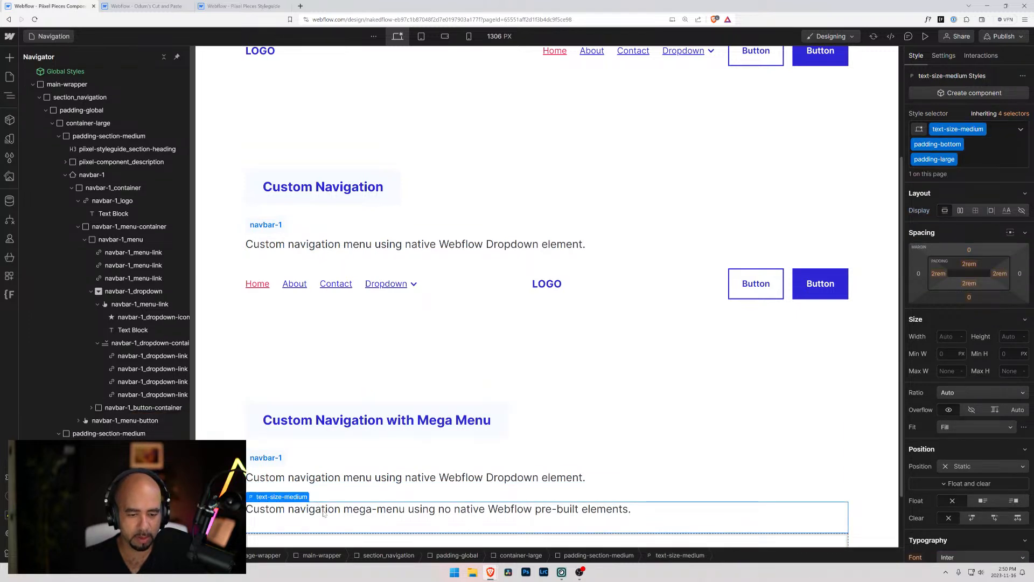
pyautogui.doubleClick(323, 513)
pyautogui.hotkey('ctrl', 'x')
pyautogui.click(302, 478)
pyautogui.doubleClick(301, 477)
pyautogui.hotkey('ctrl', 'v')
pyautogui.press('Escape')
pyautogui.click(302, 507)
pyautogui.press('Delete')
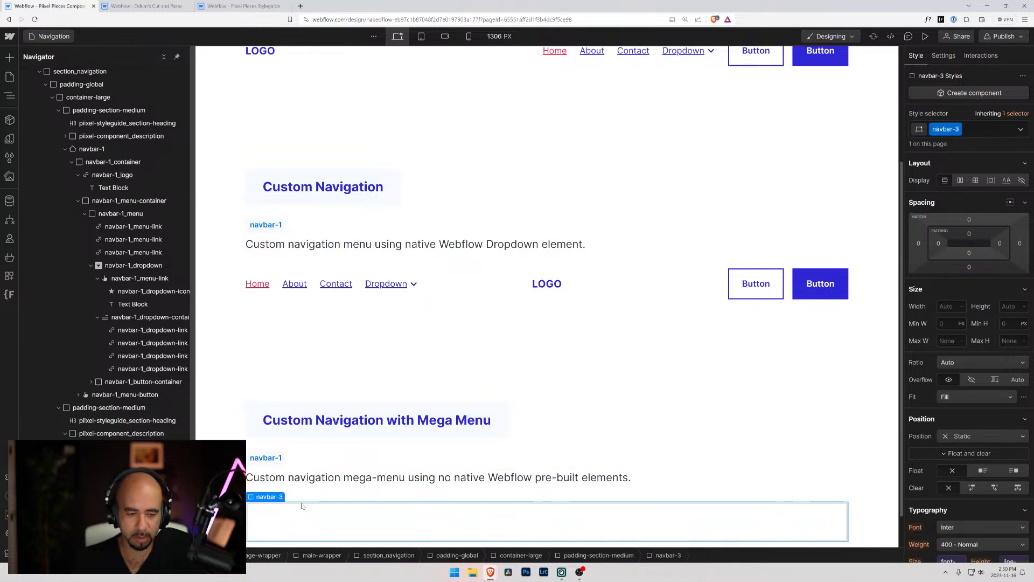
# Change the class-name labels to navbar-3 in the mega-menu section and navbar-2 in the Custom Navigation section
pyautogui.click(276, 457)
pyautogui.write('3')
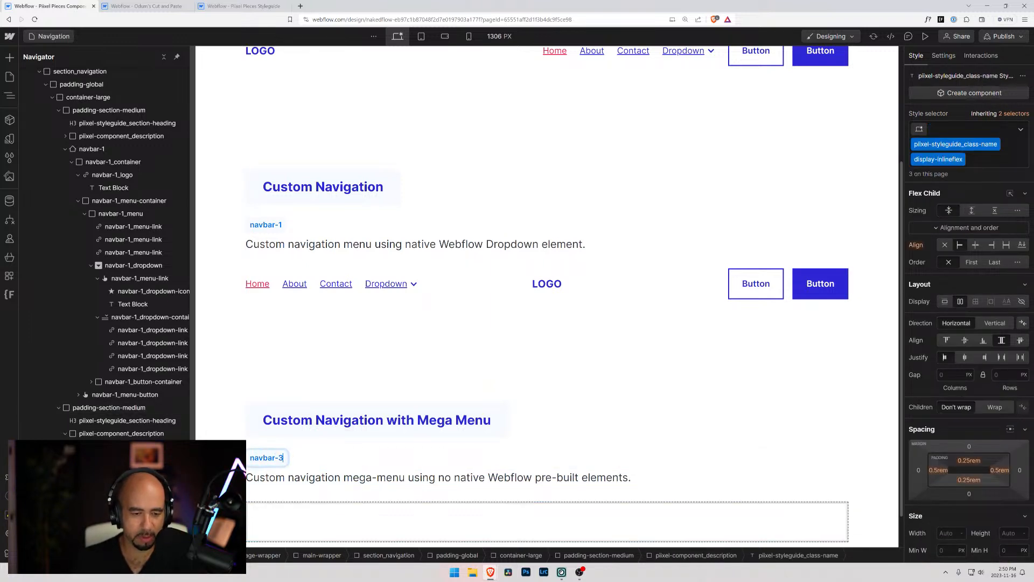
pyautogui.doubleClick(273, 225)
pyautogui.write('2')
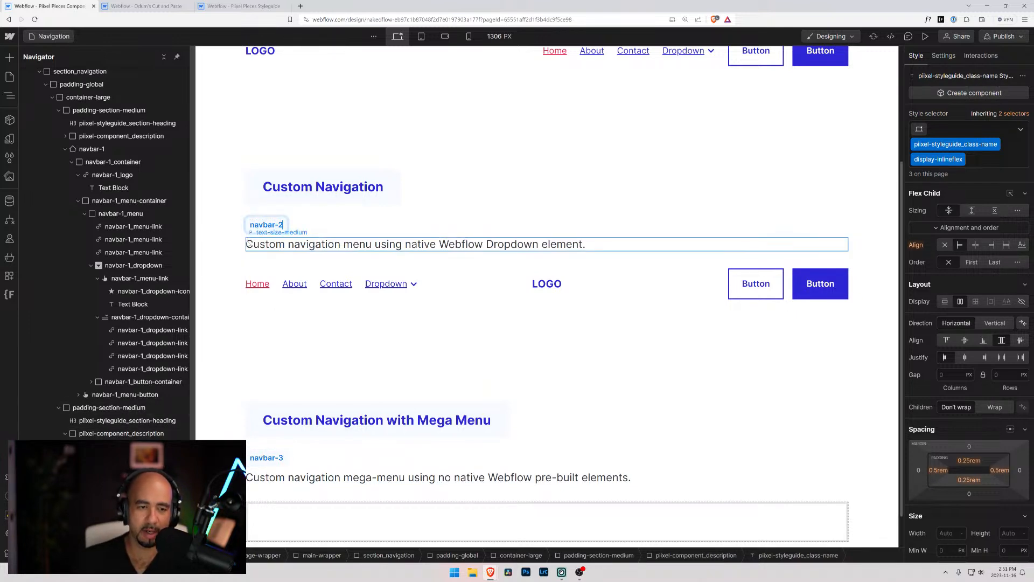
pyautogui.click(210, 229)
pyautogui.scroll(-1, 237, 231)
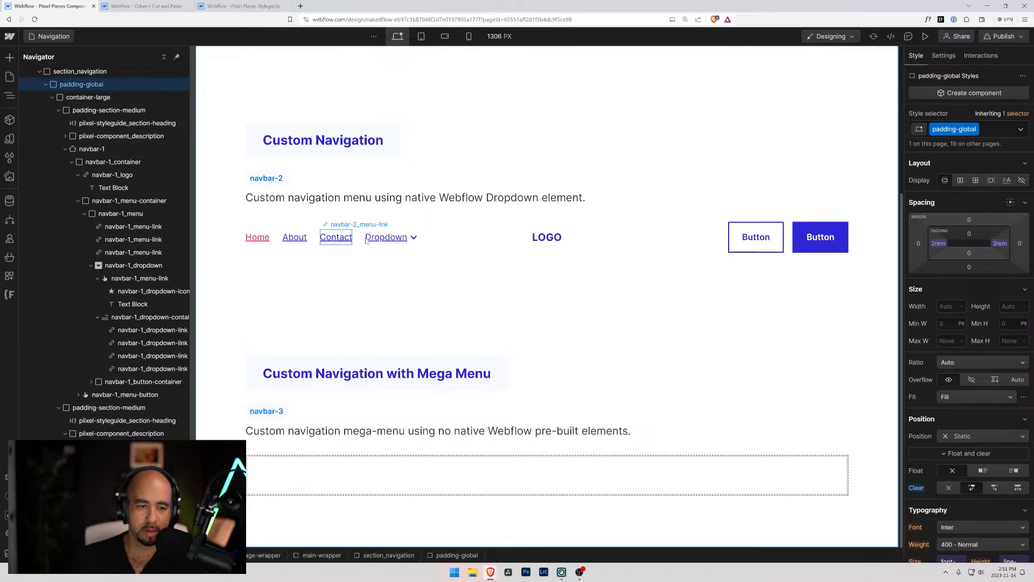
pyautogui.scroll(4, 370, 238)
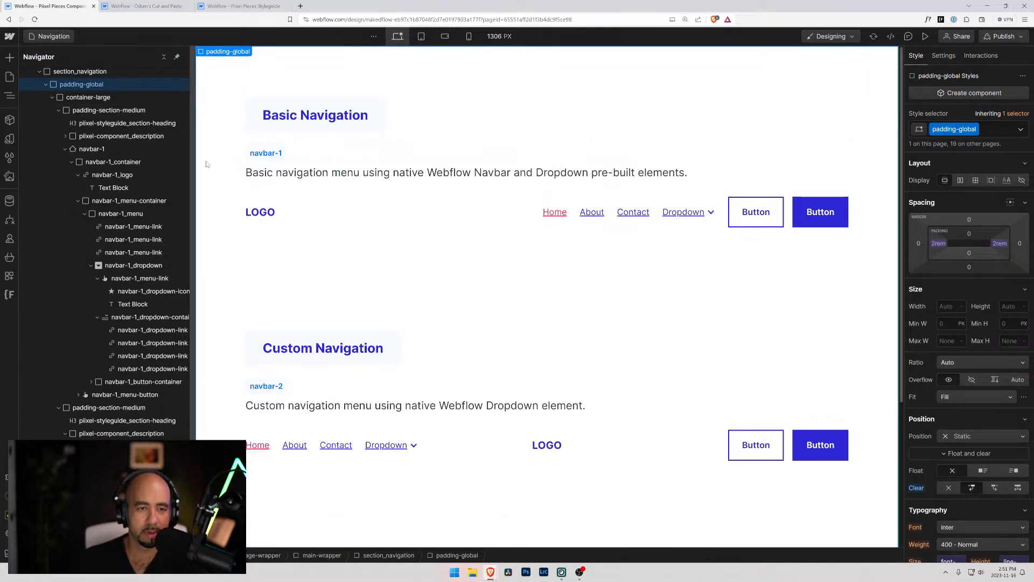
pyautogui.scroll(-2, 297, 279)
pyautogui.scroll(2, 296, 279)
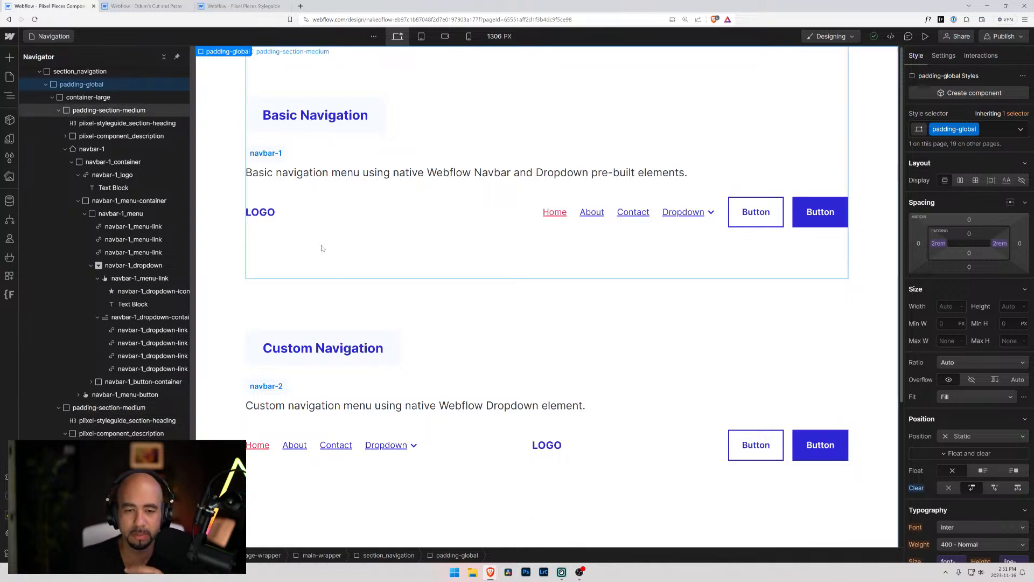
pyautogui.scroll(-5, 302, 246)
pyautogui.scroll(5, 291, 241)
pyautogui.scroll(-5, 289, 240)
# Insert two div blocks inside the empty navbar-3 block in the mega-menu section
pyautogui.click(357, 478)
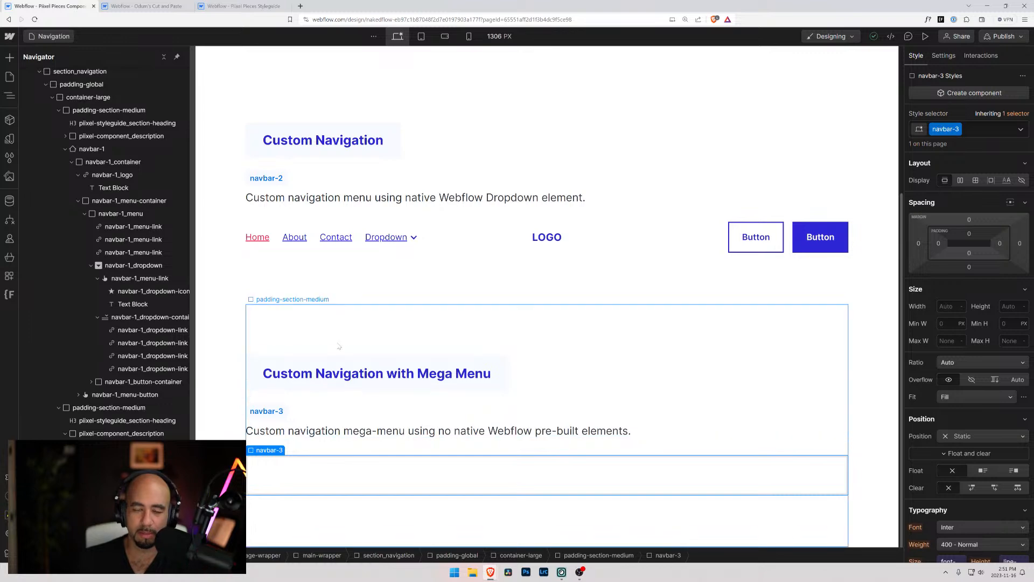
pyautogui.scroll(4, 431, 294)
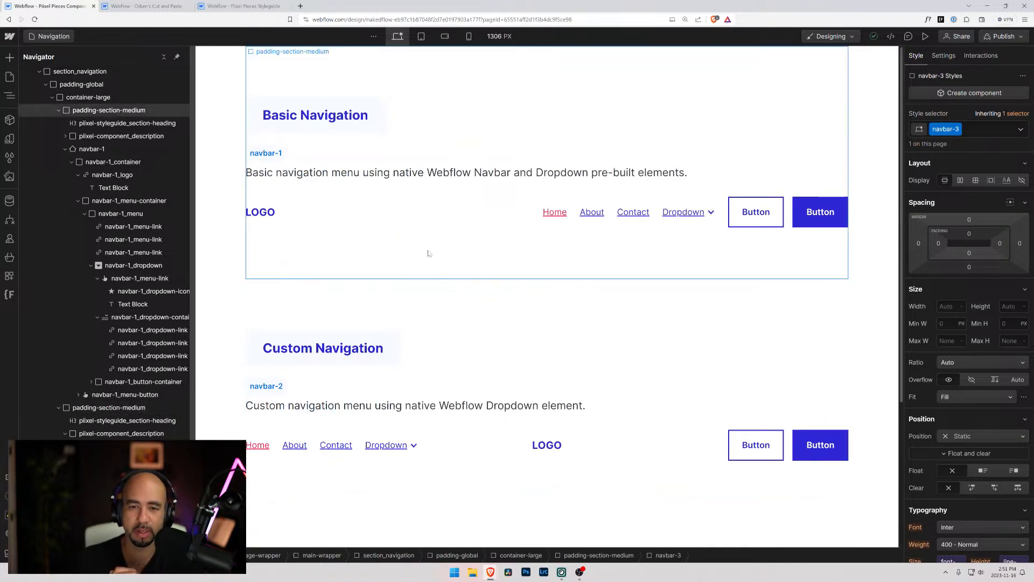
pyautogui.scroll(-4, 401, 236)
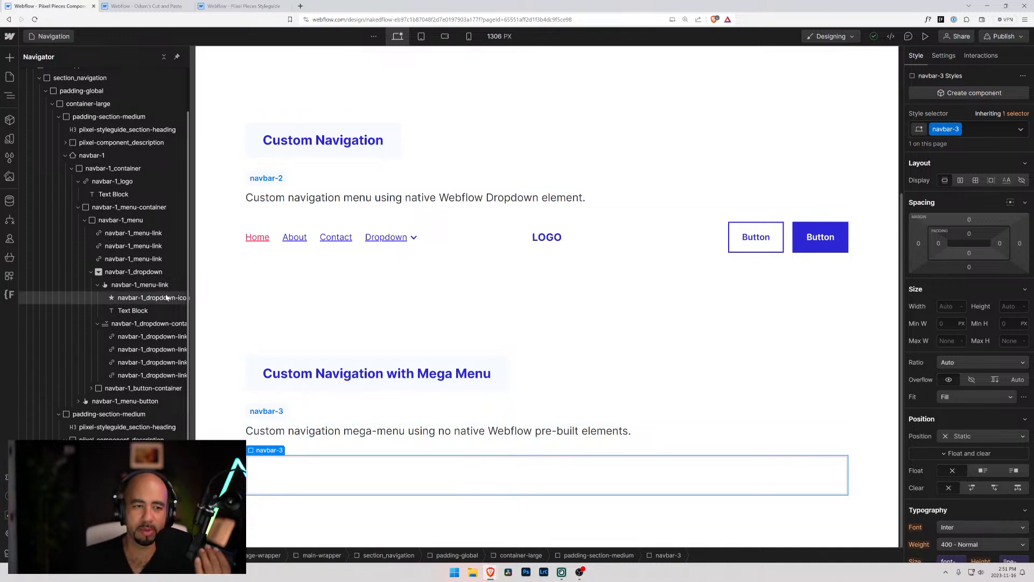
pyautogui.hotkey('ctrl', 'k')
pyautogui.write('div')
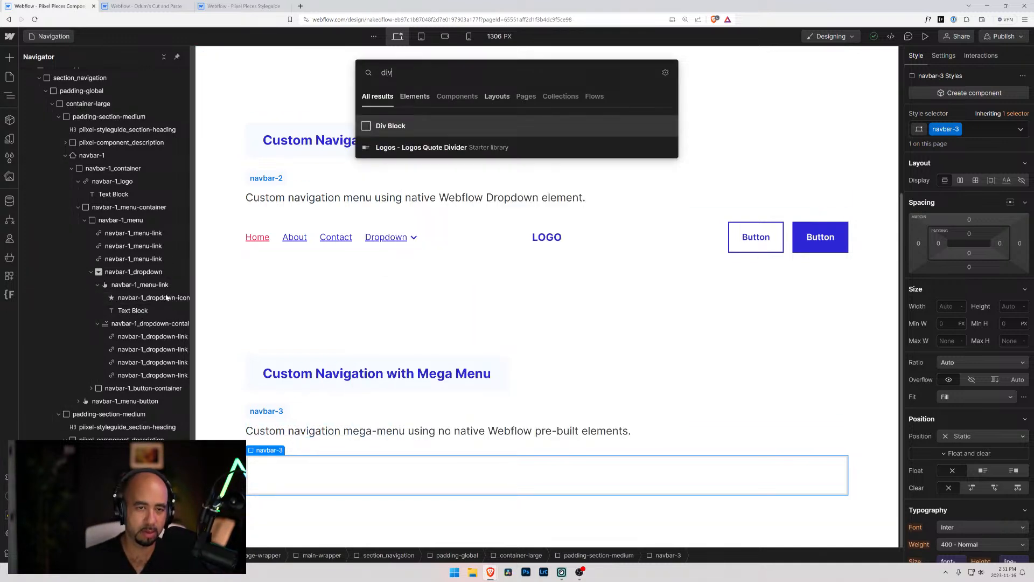
pyautogui.press('Return')
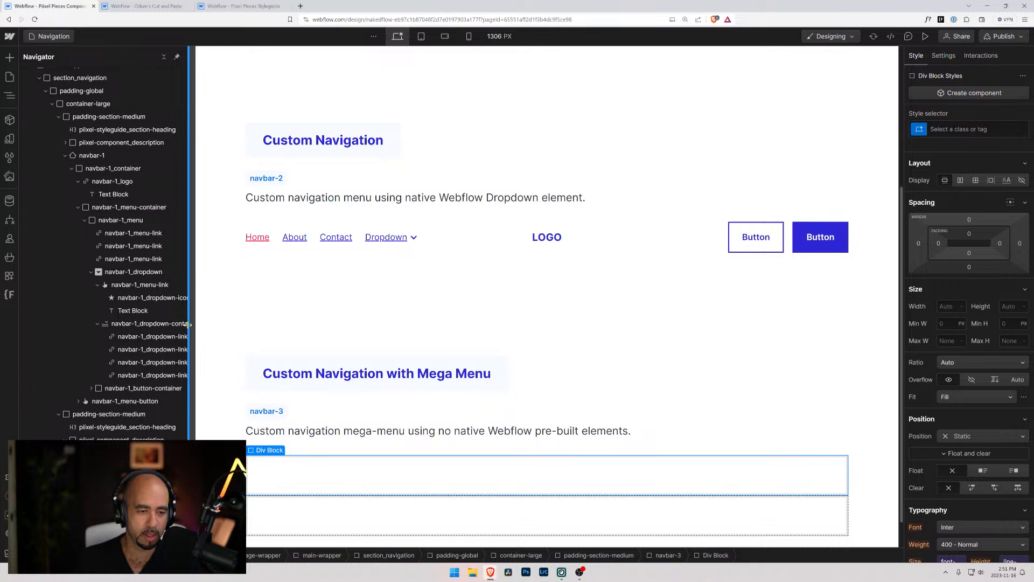
# Widen the element tree and collapse the first two padding-section-medium sections and the mega-menu section's description block
pyautogui.moveTo(188, 328); pyautogui.dragTo(217, 328)
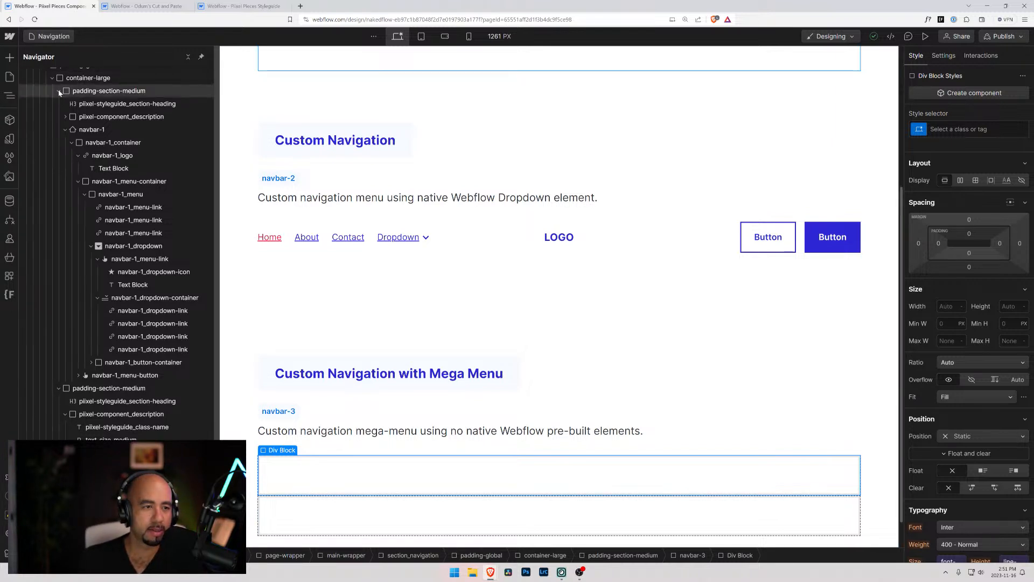
pyautogui.scroll(2, 48, 119)
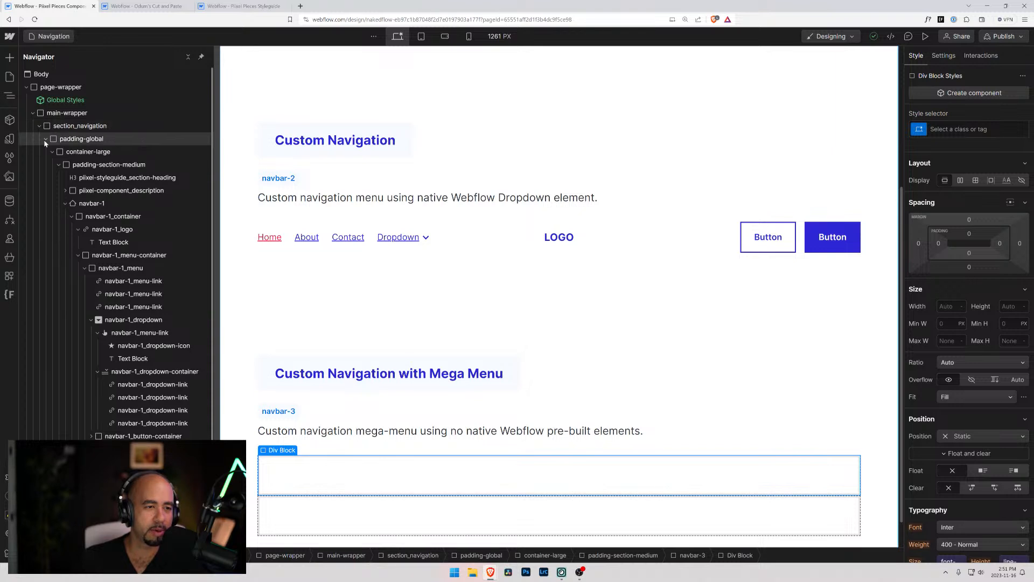
pyautogui.click(44, 140)
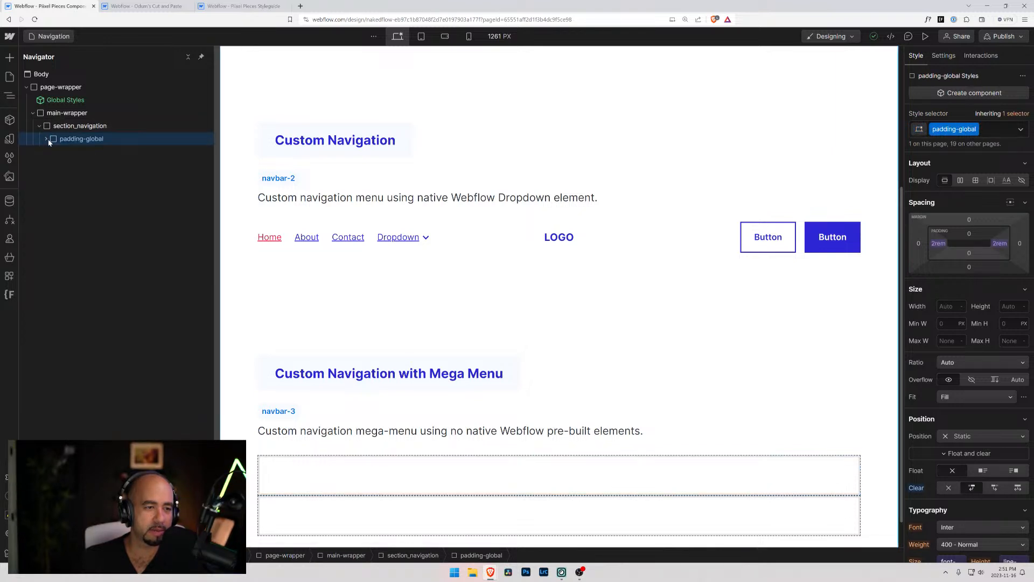
pyautogui.click(46, 139)
pyautogui.click(58, 164)
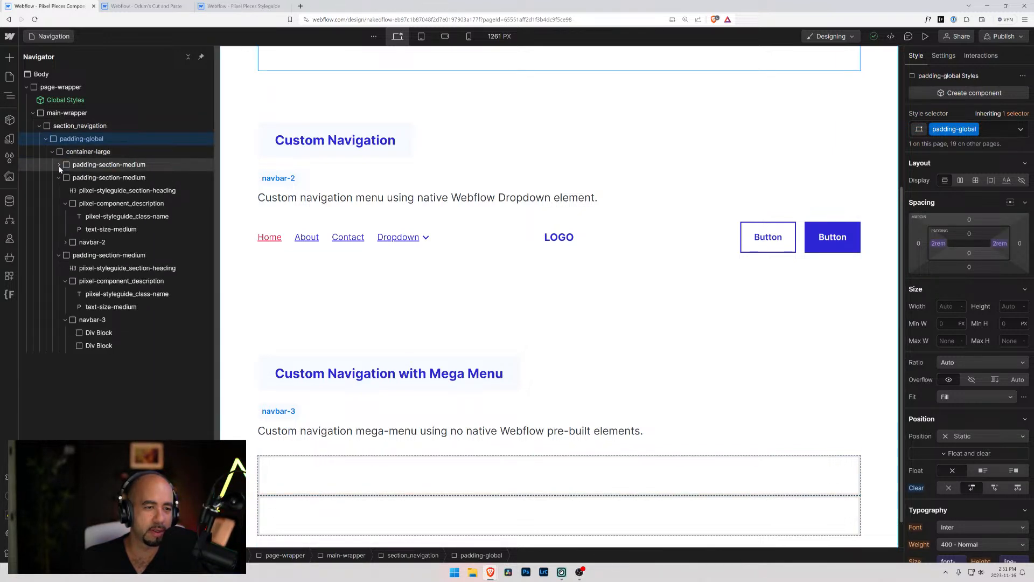
pyautogui.click(58, 178)
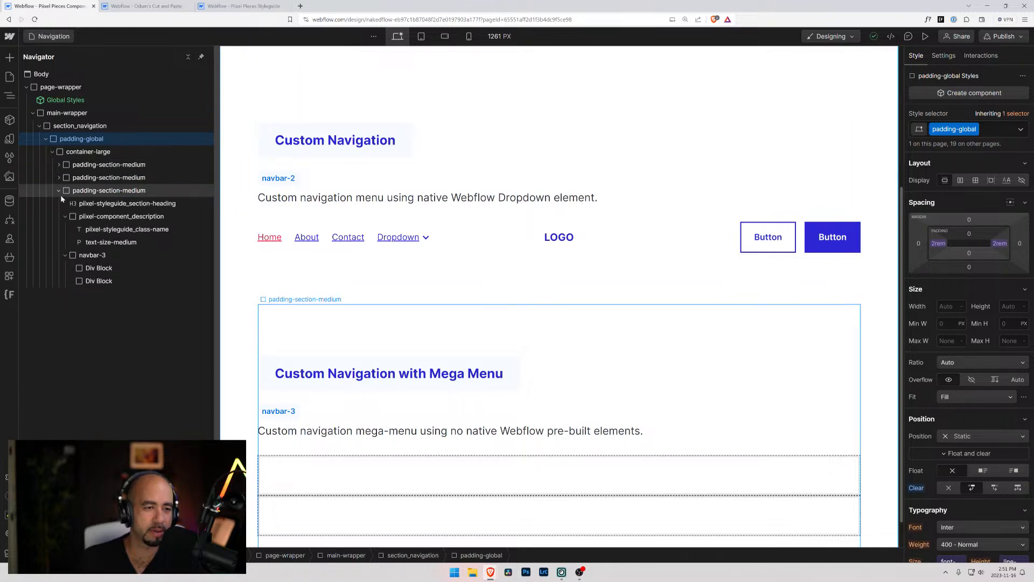
pyautogui.click(64, 216)
# Create the class navbar-3_menu on the first div block inside navbar-3
pyautogui.click(92, 230)
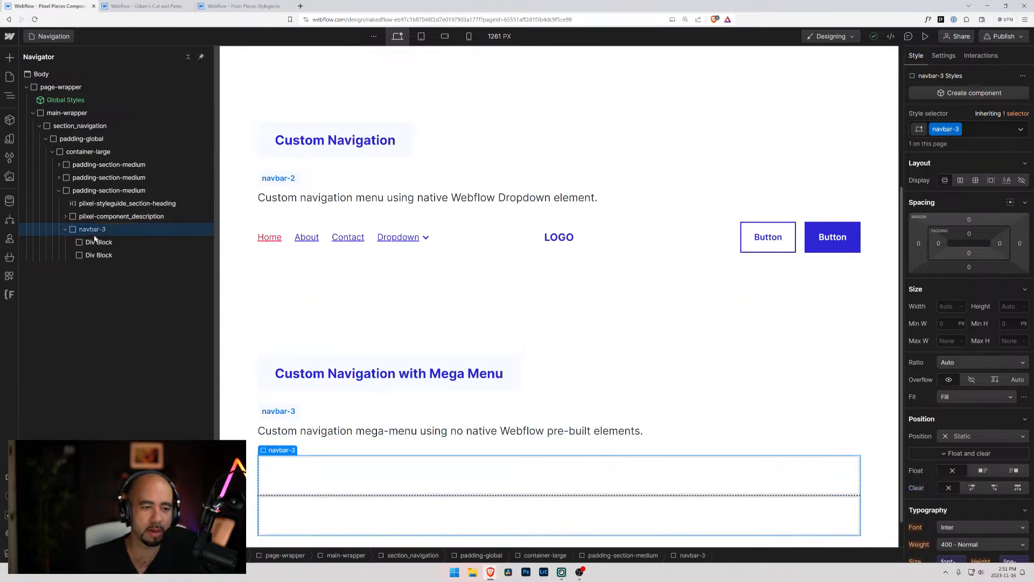
pyautogui.click(102, 243)
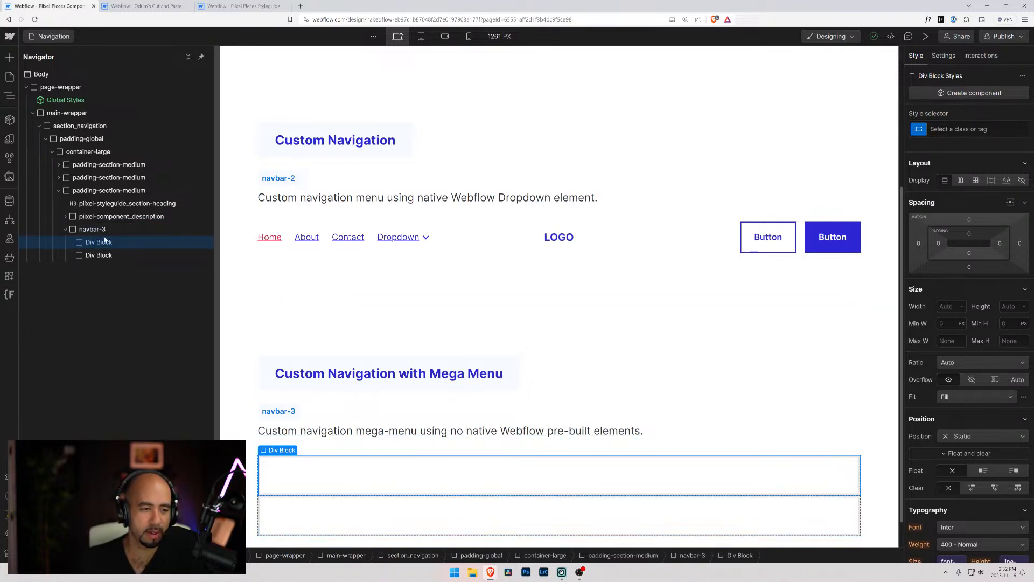
pyautogui.click(89, 230)
pyautogui.click(89, 244)
pyautogui.hotkey('ctrl', 'Return')
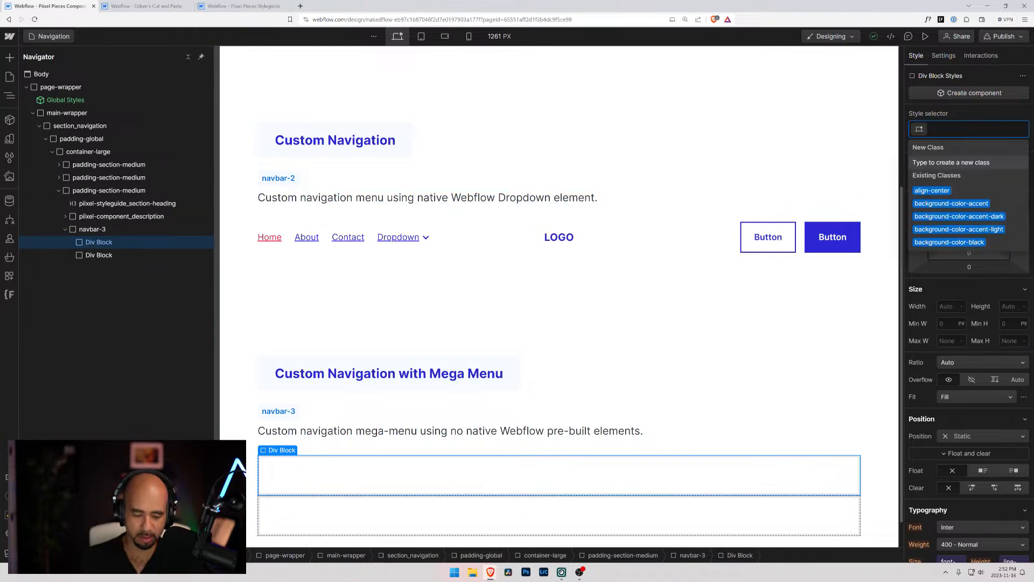
pyautogui.write('navbar')
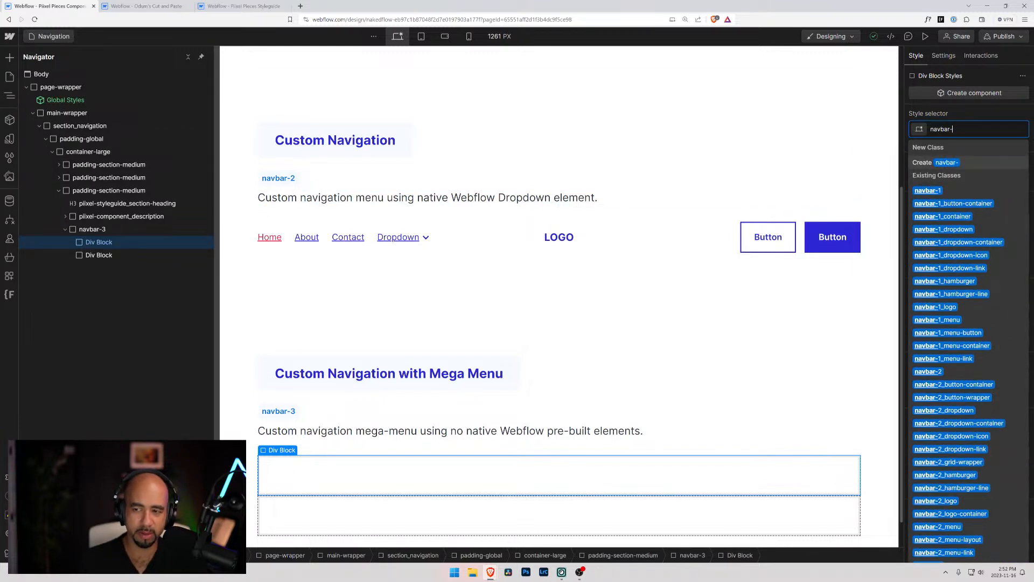
pyautogui.write('-3')
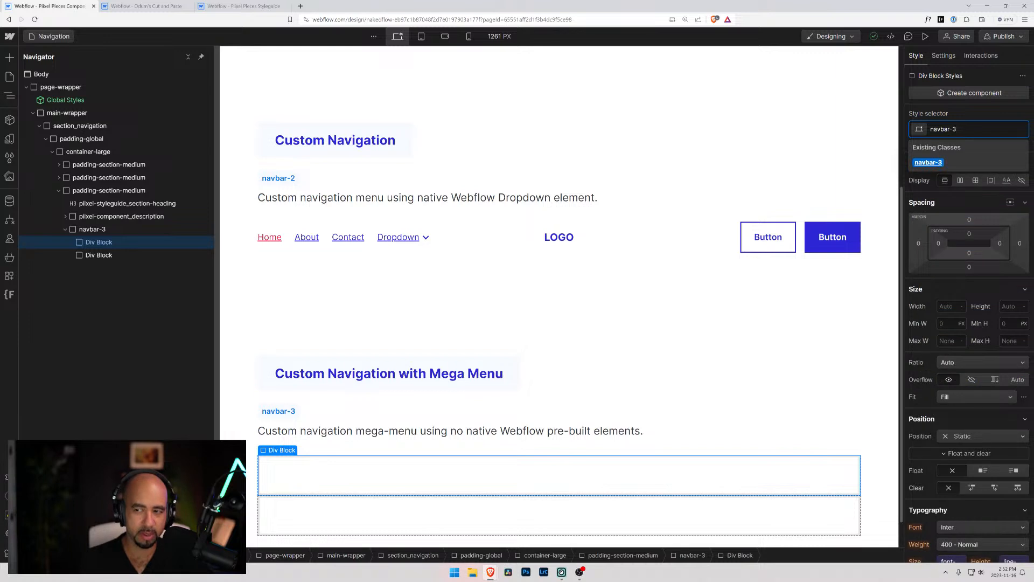
pyautogui.write('_menu')
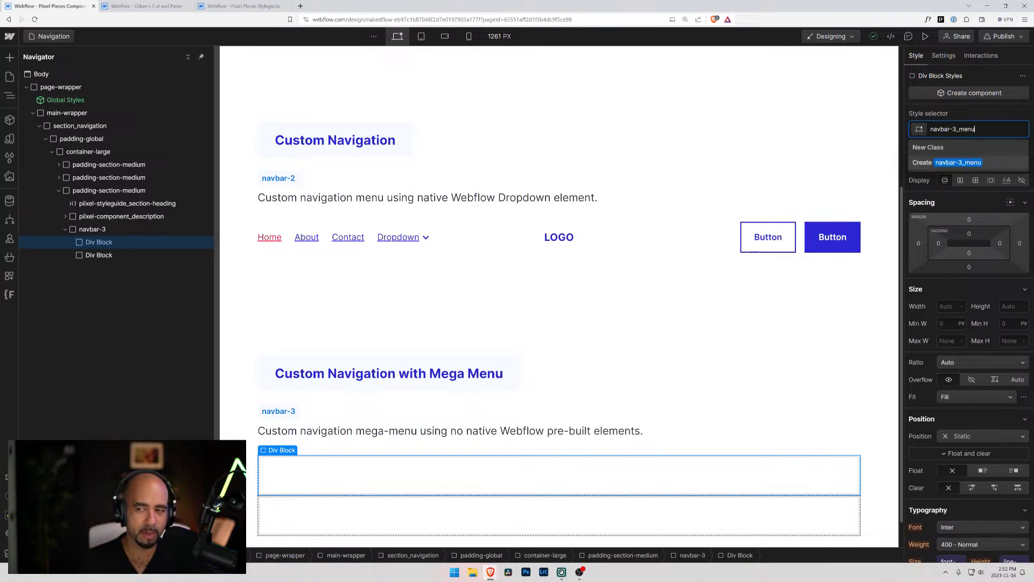
pyautogui.press('Return')
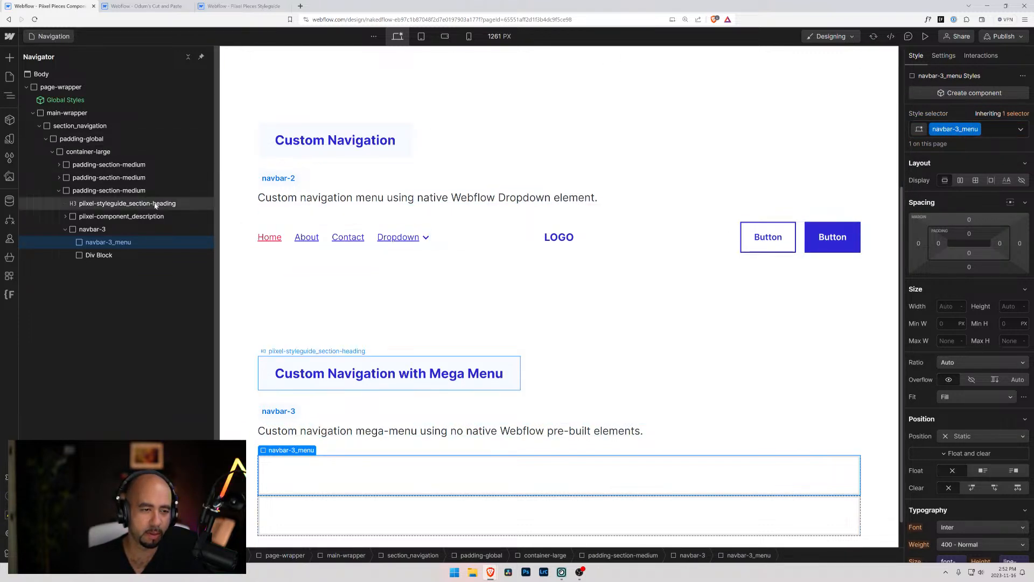
# Examine the nested element structure and class names of navbar-2 and navbar-1 in the element tree
pyautogui.click(59, 178)
pyautogui.click(65, 203)
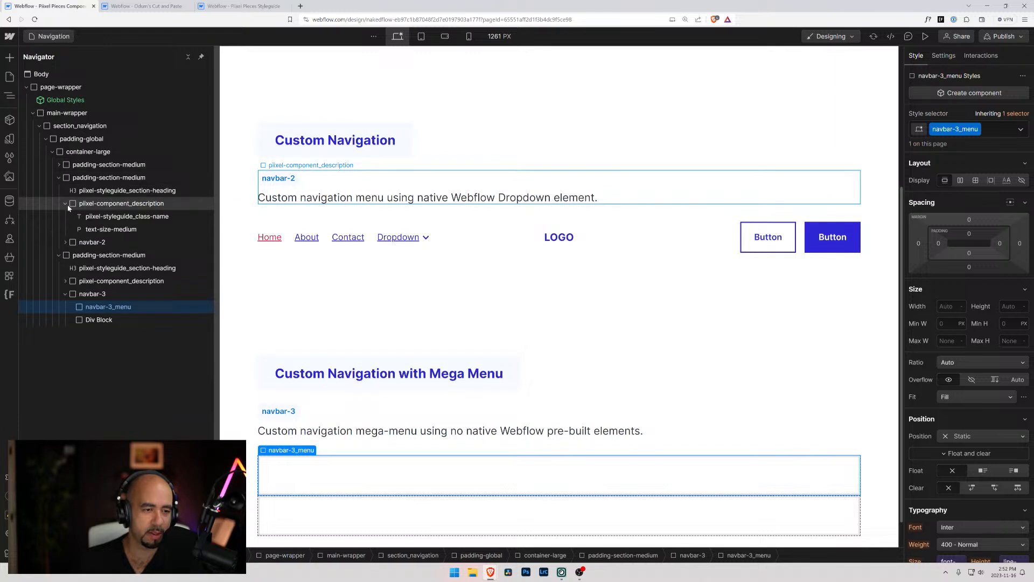
pyautogui.click(65, 205)
pyautogui.click(66, 216)
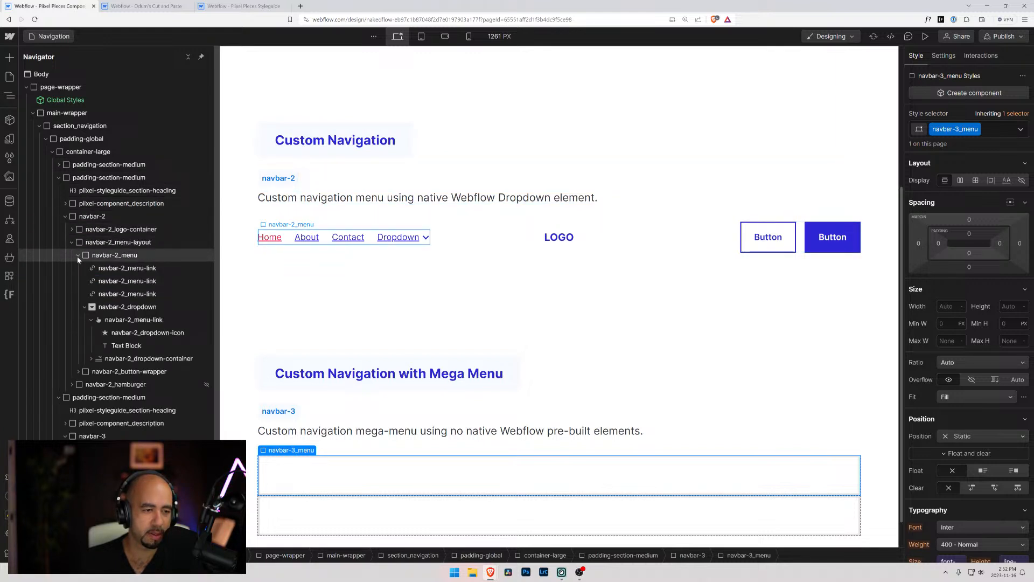
pyautogui.click(85, 308)
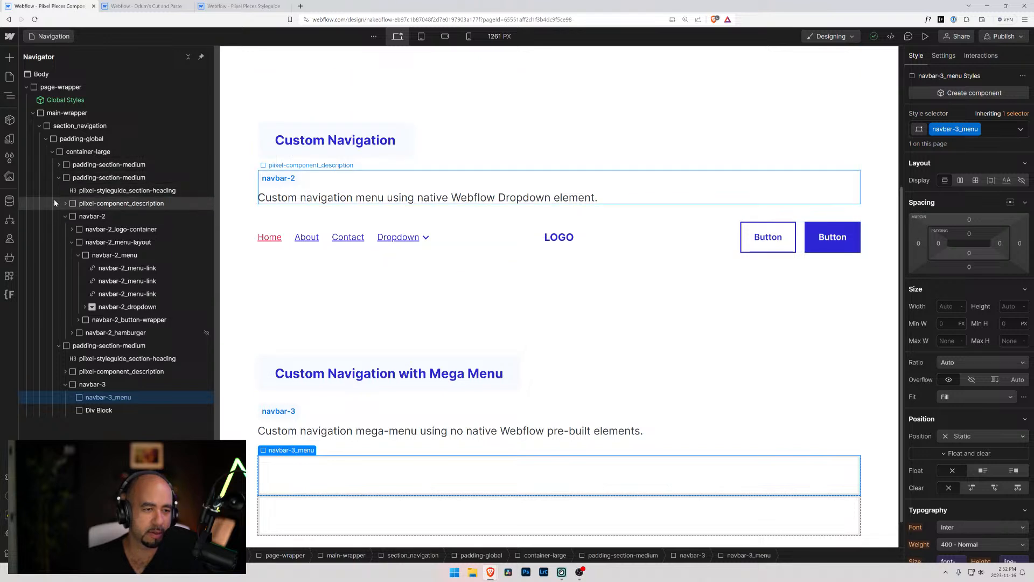
pyautogui.click(59, 178)
pyautogui.click(59, 165)
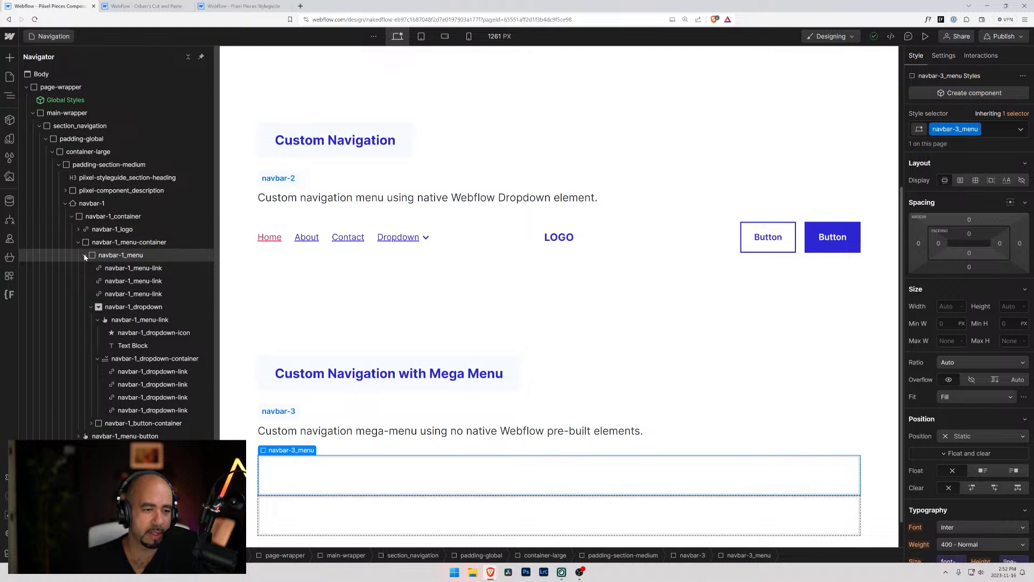
pyautogui.click(85, 256)
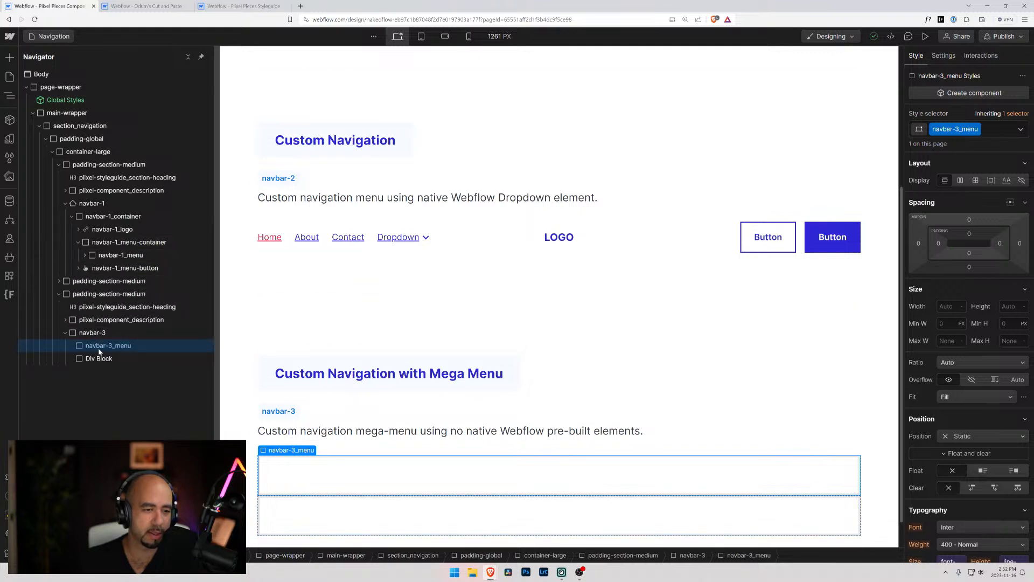
# Move the unclassed div block above navbar-3_menu inside navbar-3 and create the class navbar-3_logo on it
pyautogui.moveTo(99, 358)
pyautogui.mouseDown()
pyautogui.moveTo(66, 342)
pyautogui.moveTo(93, 347)
pyautogui.mouseUp()
pyautogui.click(964, 129)
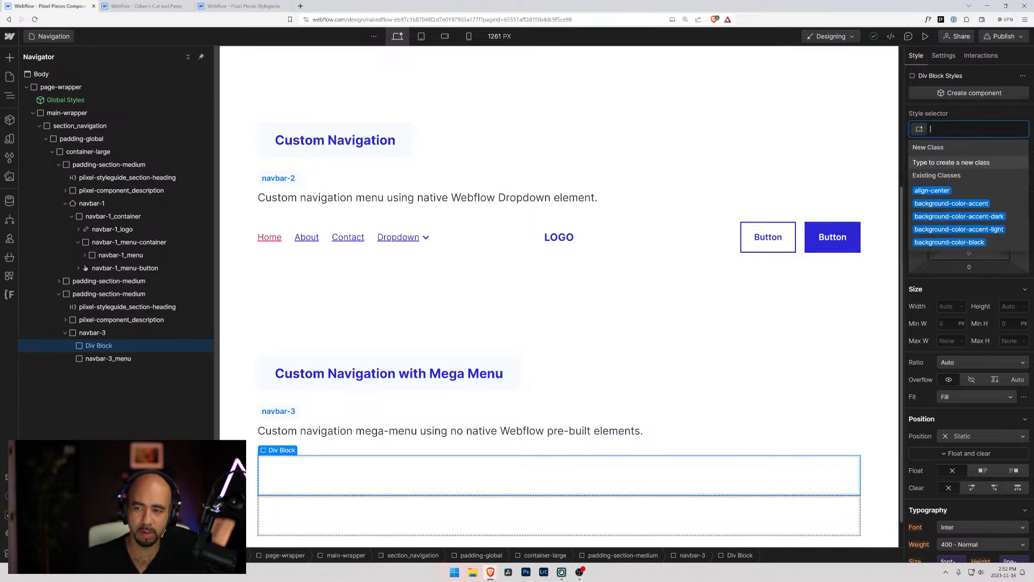
pyautogui.write('navbar-3_')
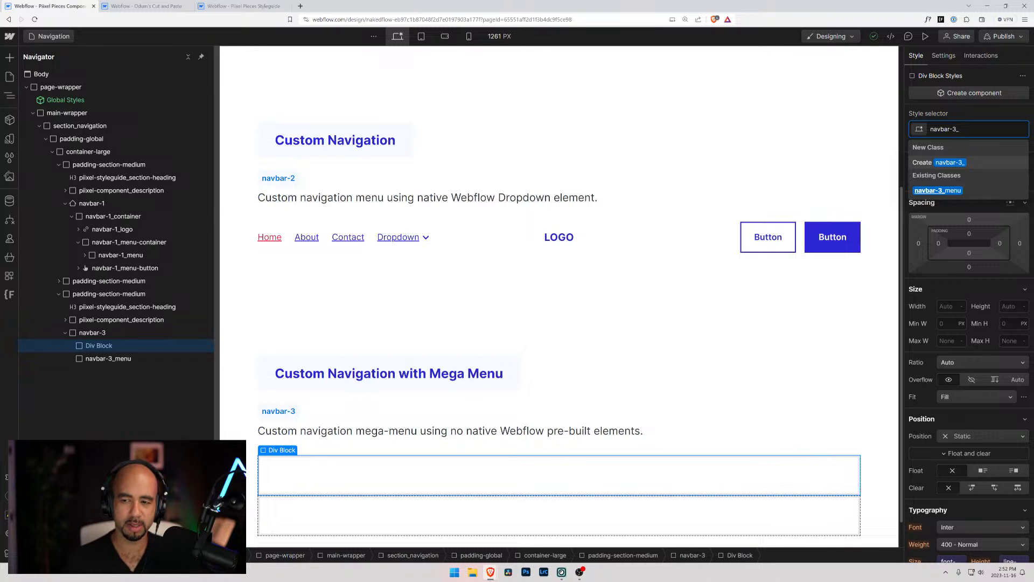
pyautogui.write('logo')
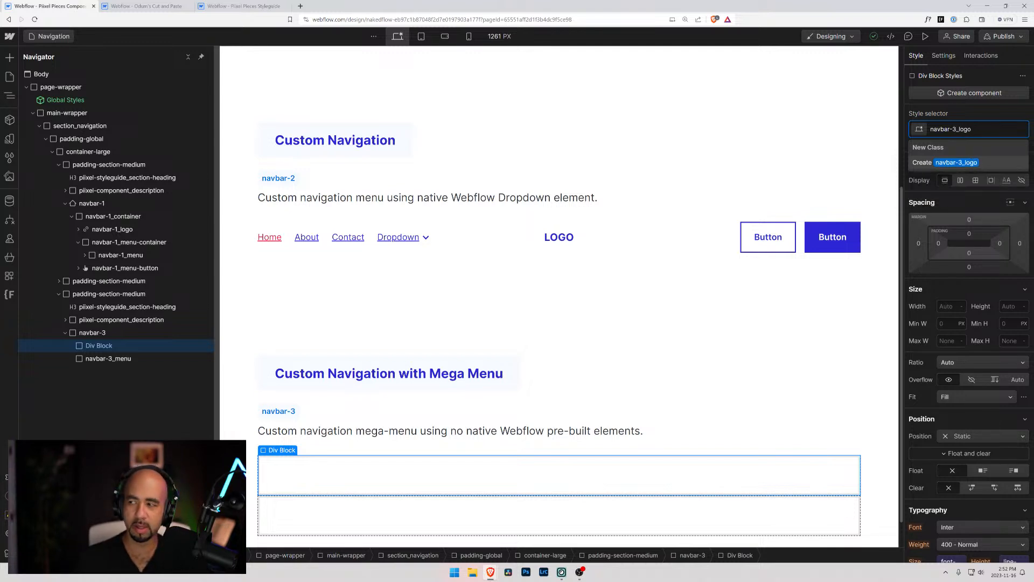
pyautogui.press('Return')
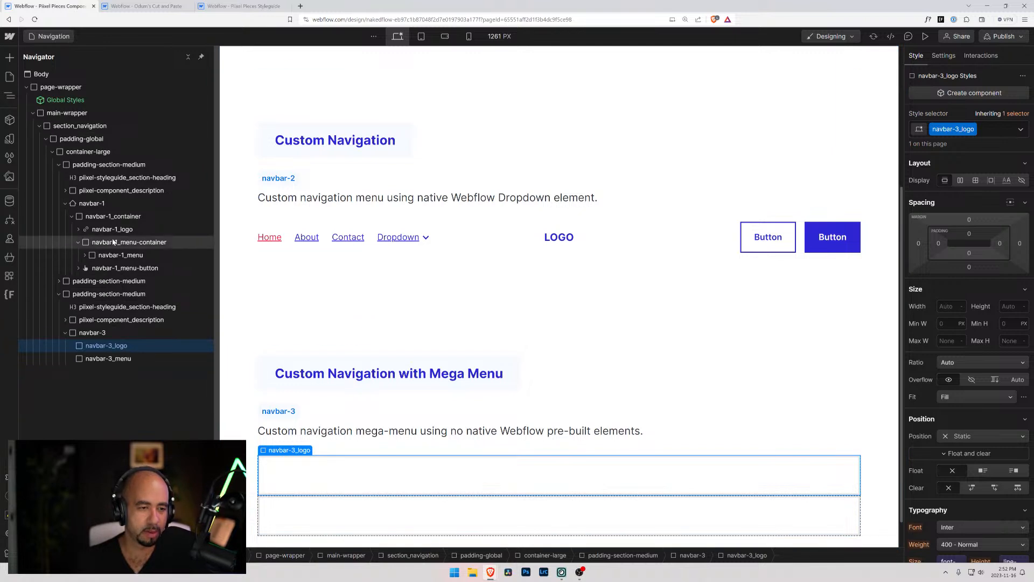
# Review the styles and contents of the navbar-1_logo link block in the Basic Navigation section and copy the block
pyautogui.click(111, 229)
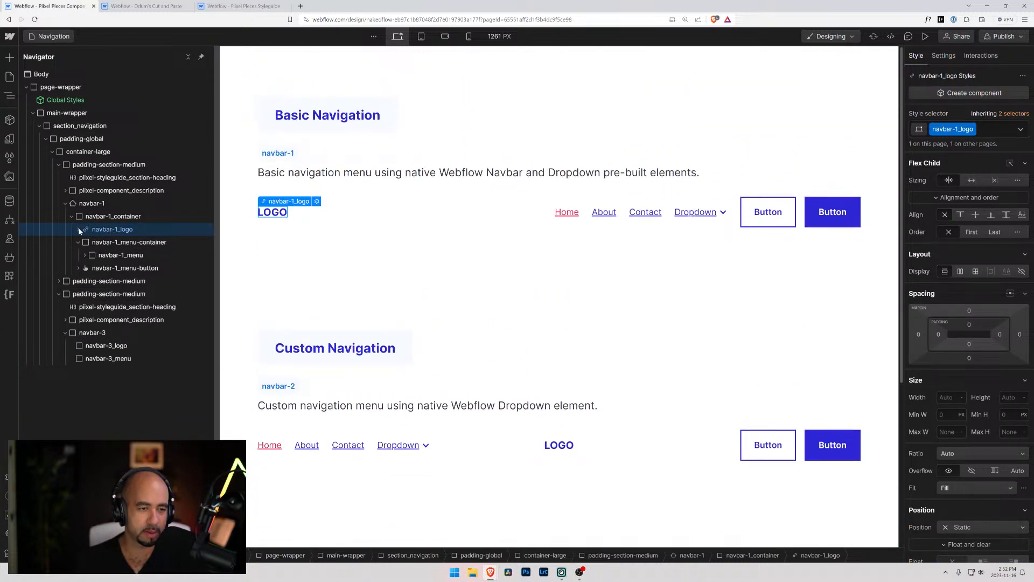
pyautogui.scroll(-6, 964, 366)
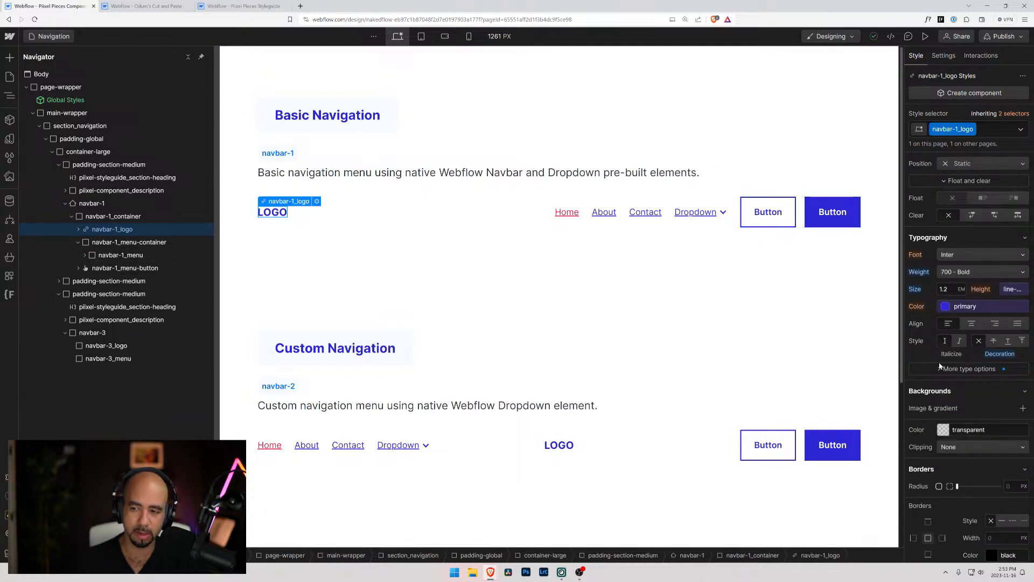
pyautogui.scroll(6, 936, 366)
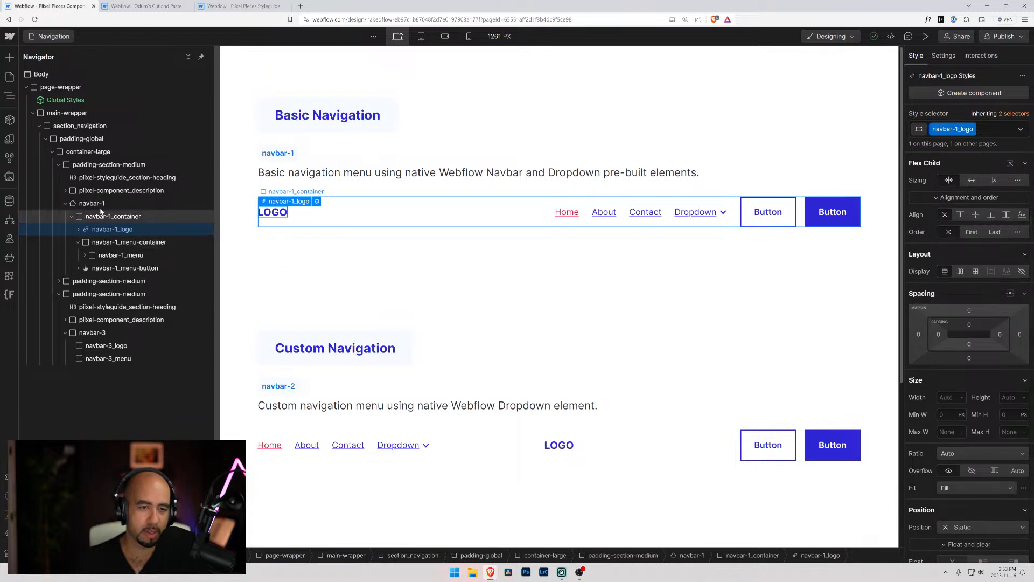
pyautogui.click(78, 229)
pyautogui.click(77, 230)
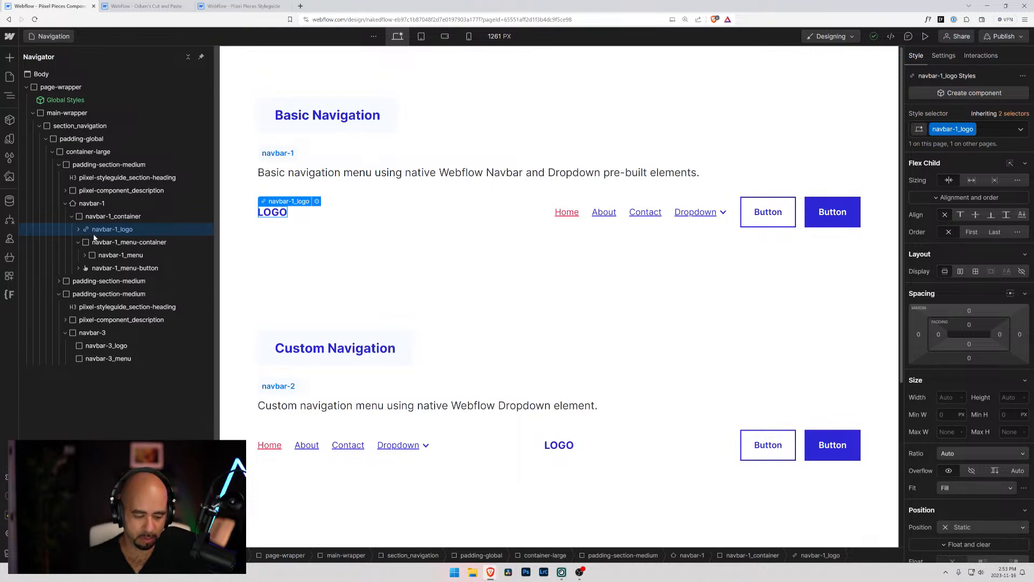
# Switch to the Odum's Cut and Paste project and delete the entire navbar-2 element from its page
pyautogui.click(281, 7)
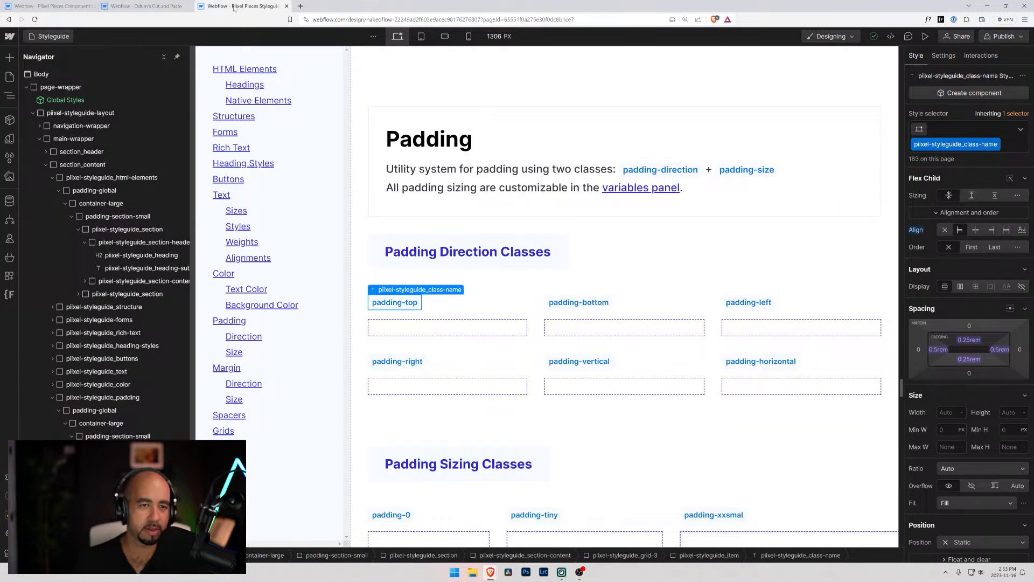
pyautogui.click(157, 8)
pyautogui.click(239, 57)
pyautogui.click(280, 59)
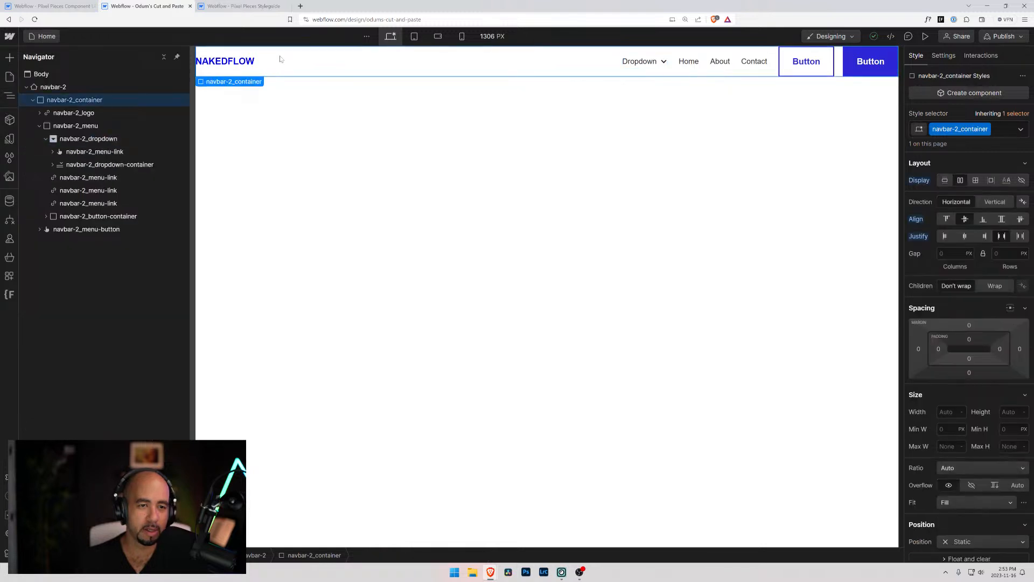
pyautogui.hotkey('ctrl', 'x')
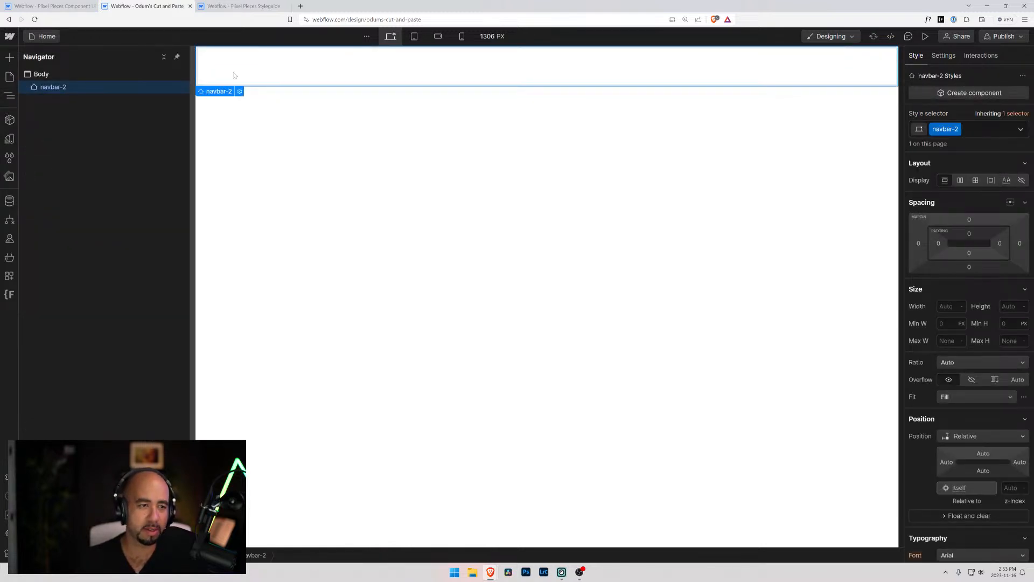
pyautogui.press('Delete')
# Remove all unused style selectors, such as navbar-2_dropdown and navbar-2_container, from the Cut and Paste project
pyautogui.click(37, 75)
pyautogui.click(10, 157)
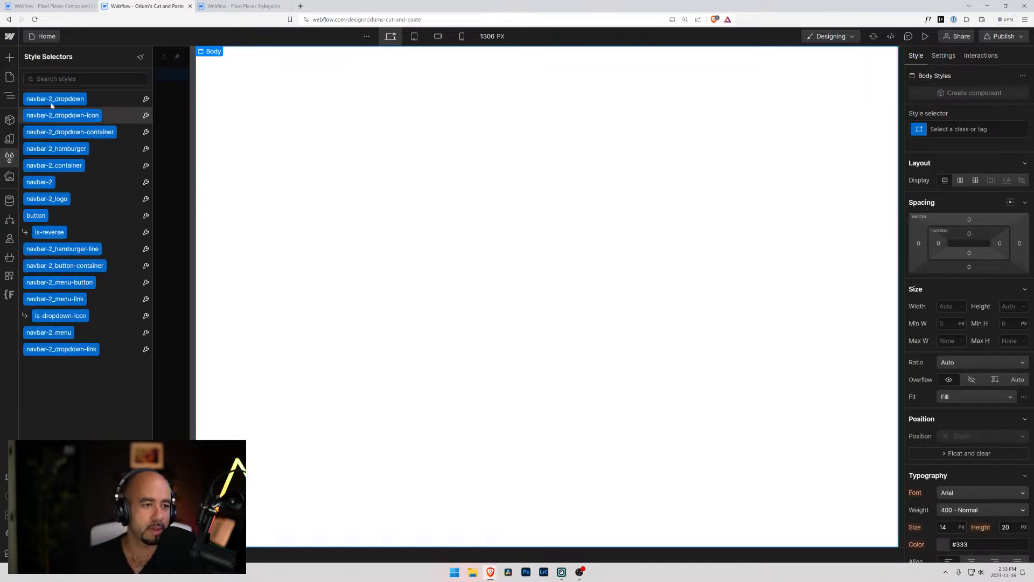
pyautogui.click(139, 59)
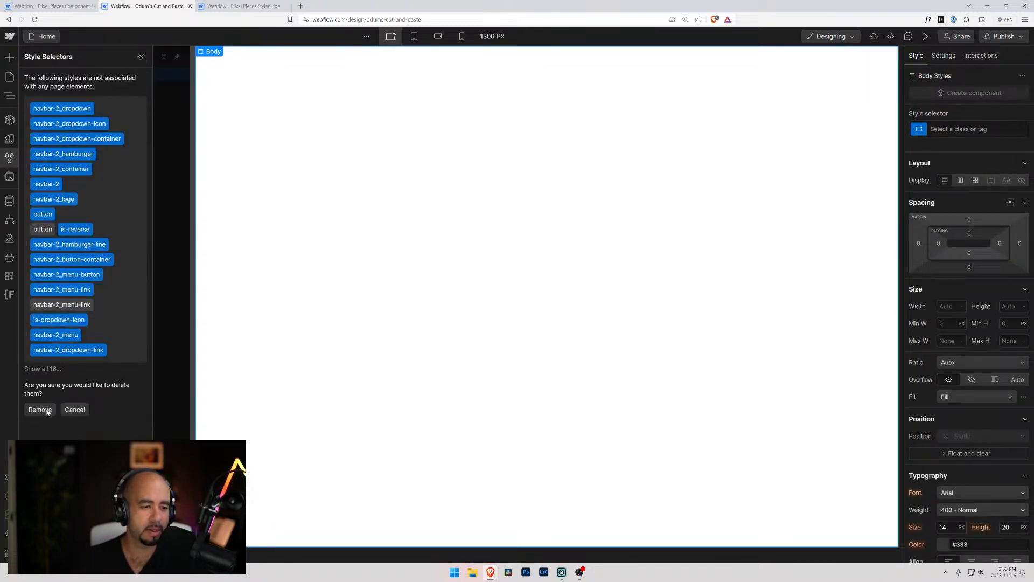
pyautogui.click(40, 409)
# Paste the copied navbar-1_logo link block into the empty page body and expand it in the element tree
pyautogui.click(264, 121)
pyautogui.hotkey('ctrl', 'v')
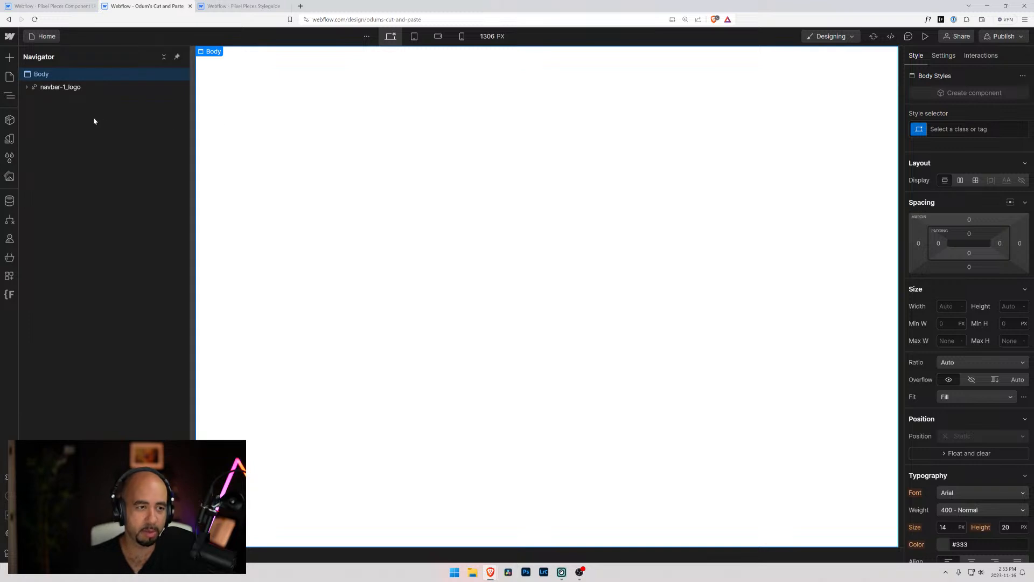
pyautogui.click(29, 89)
pyautogui.click(26, 87)
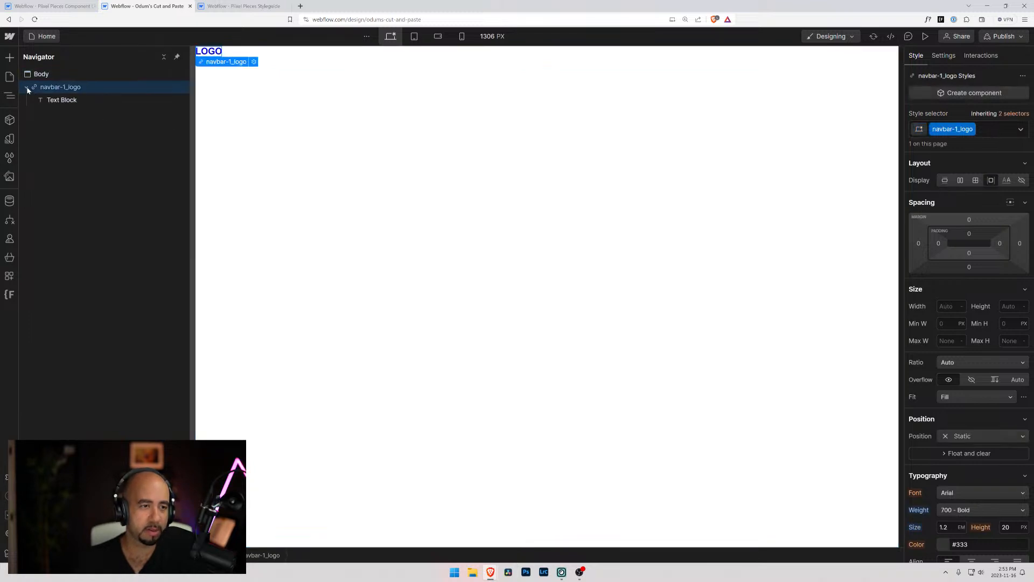
# Rename the pasted logo's class to navbar-3_logo, copy the link block, and return to the Pixel Pieces Components project
pyautogui.rightClick(74, 87)
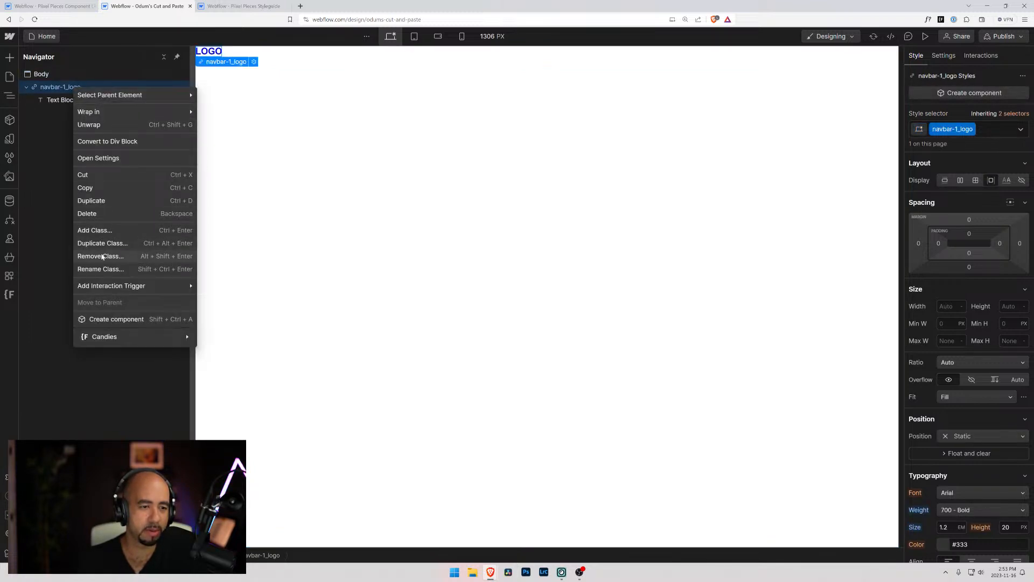
pyautogui.click(111, 269)
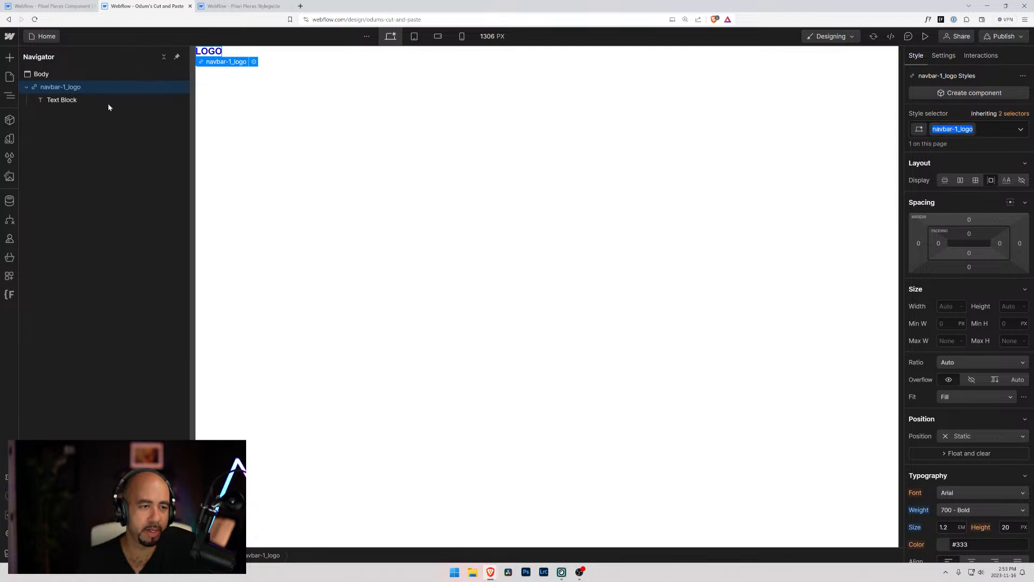
pyautogui.press('End')
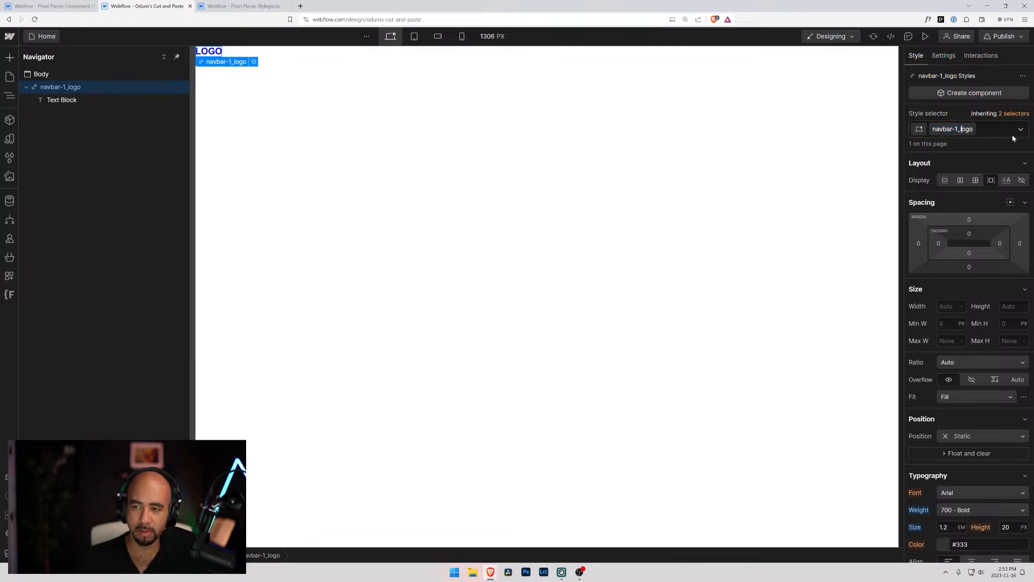
pyautogui.write('3')
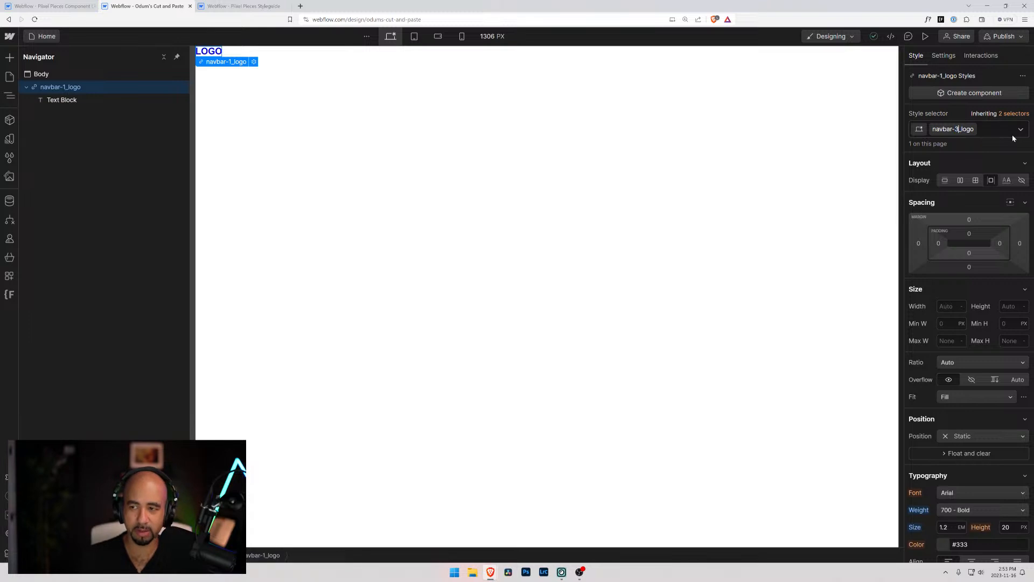
pyautogui.press('Return')
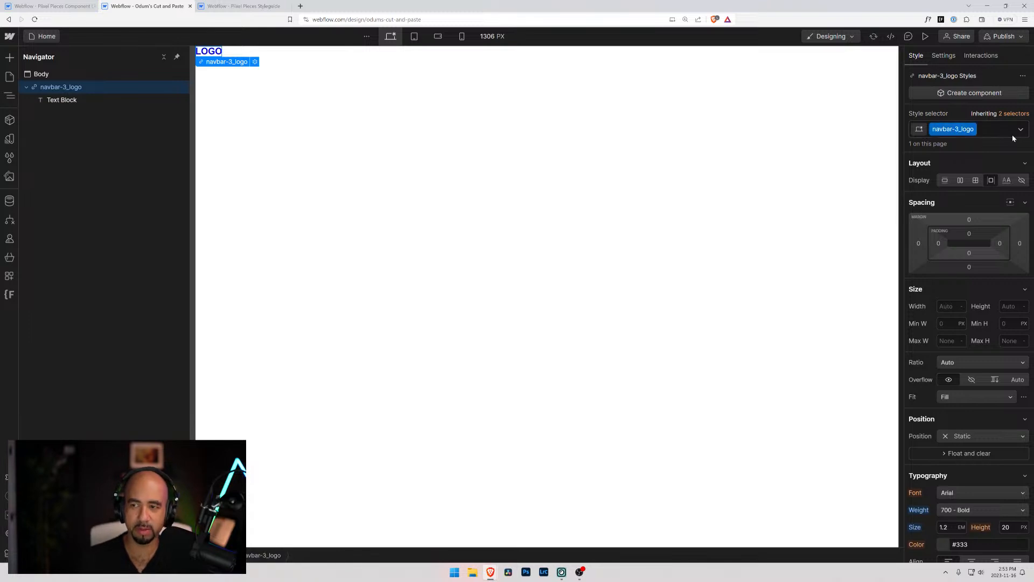
pyautogui.click(10, 95)
pyautogui.click(10, 95)
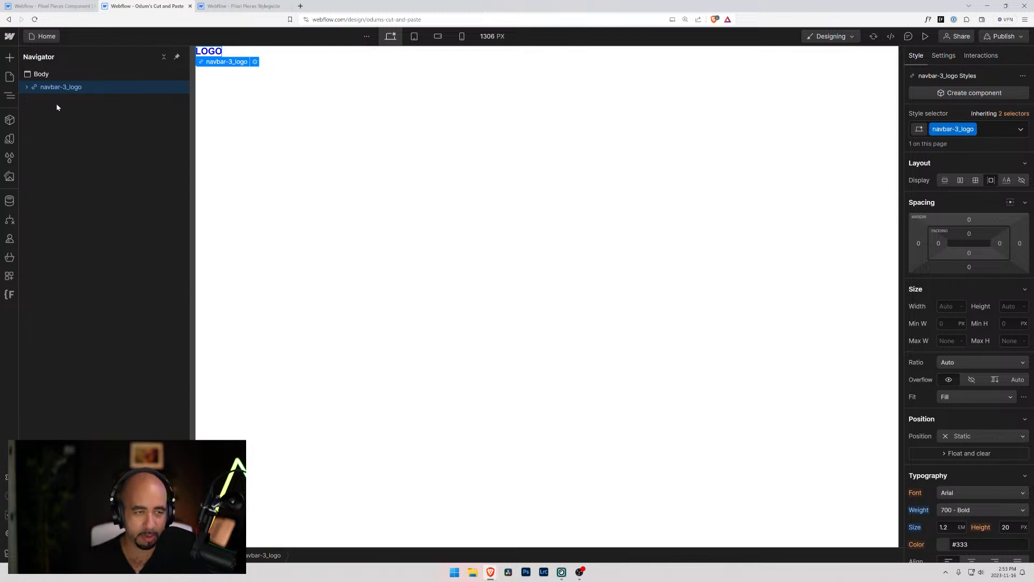
pyautogui.click(51, 7)
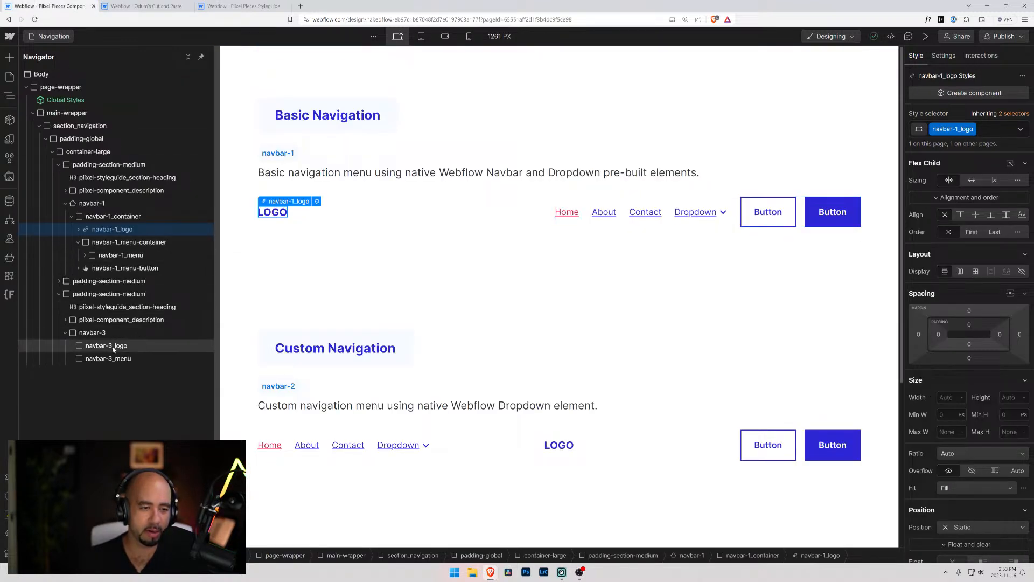
# Try to paste the copied logo link block into the navbar-3_logo div block, then undo the paste
pyautogui.click(83, 346)
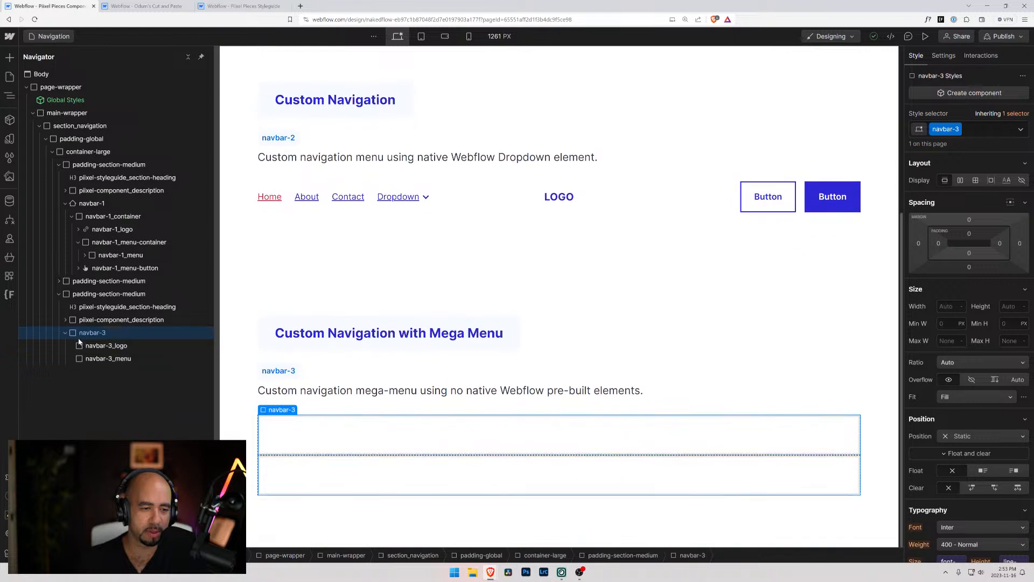
pyautogui.hotkey('ctrl', 'v')
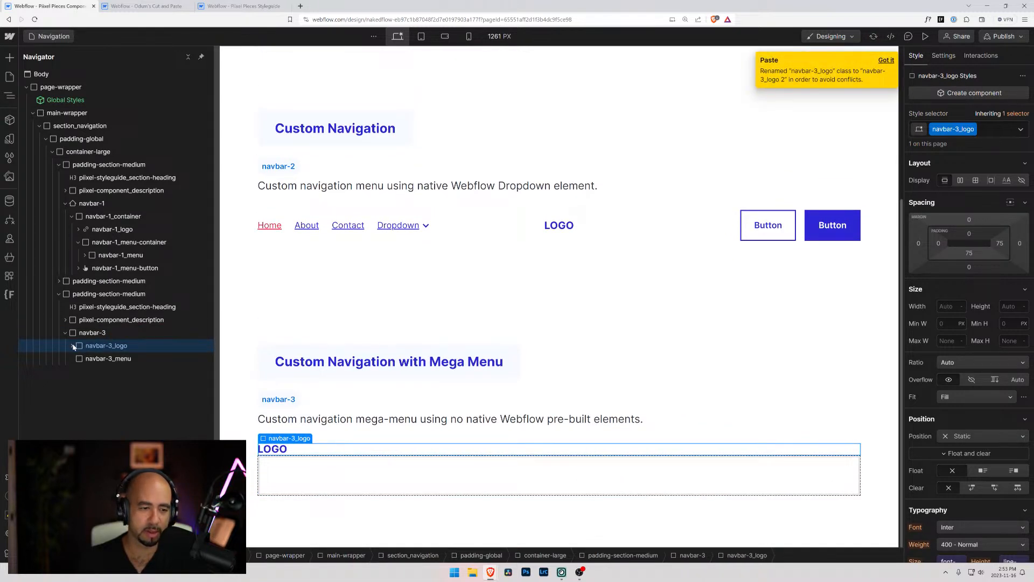
pyautogui.hotkey('ctrl', 'z')
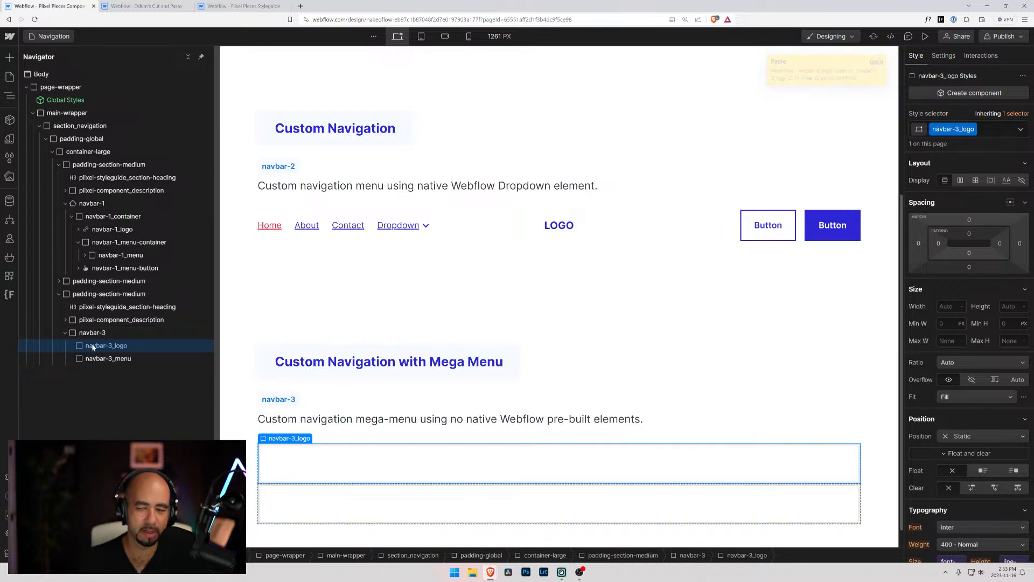
# Remove the navbar-3_logo class from the div block in navbar-3 and delete all unused styles from the project
pyautogui.click(985, 130)
pyautogui.press('BackSpace')
pyautogui.press('BackSpace')
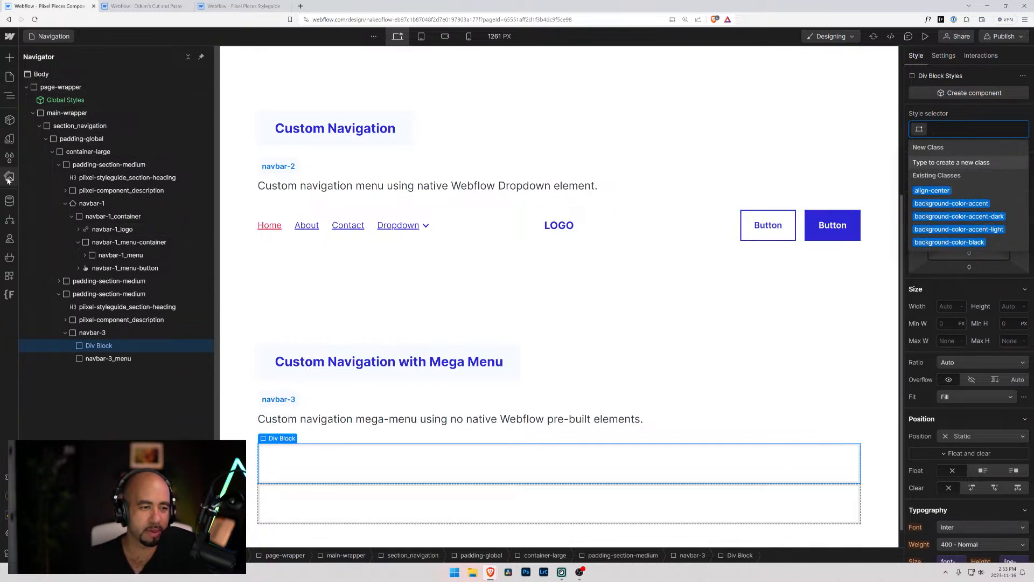
pyautogui.click(9, 157)
pyautogui.click(140, 58)
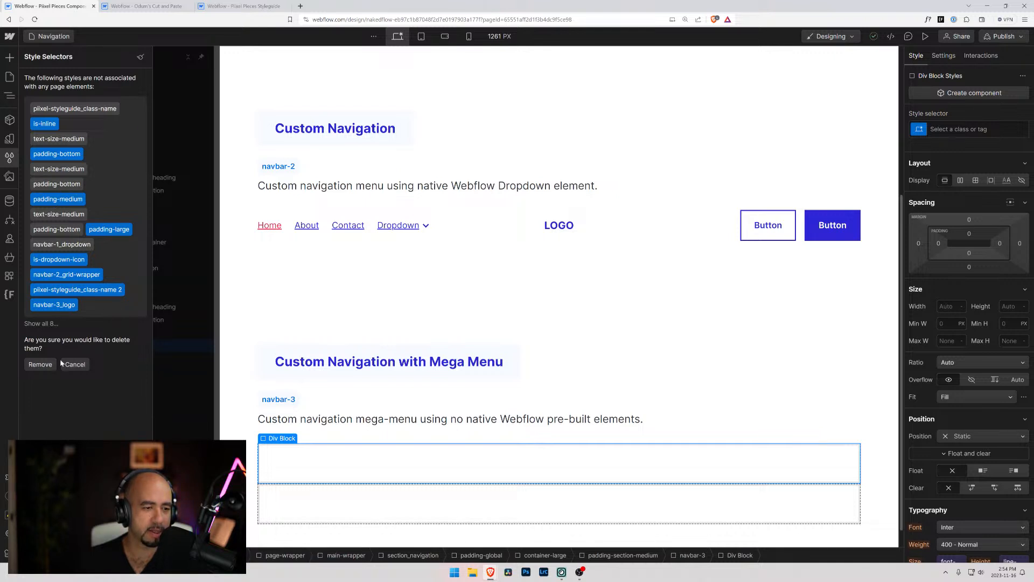
pyautogui.click(39, 364)
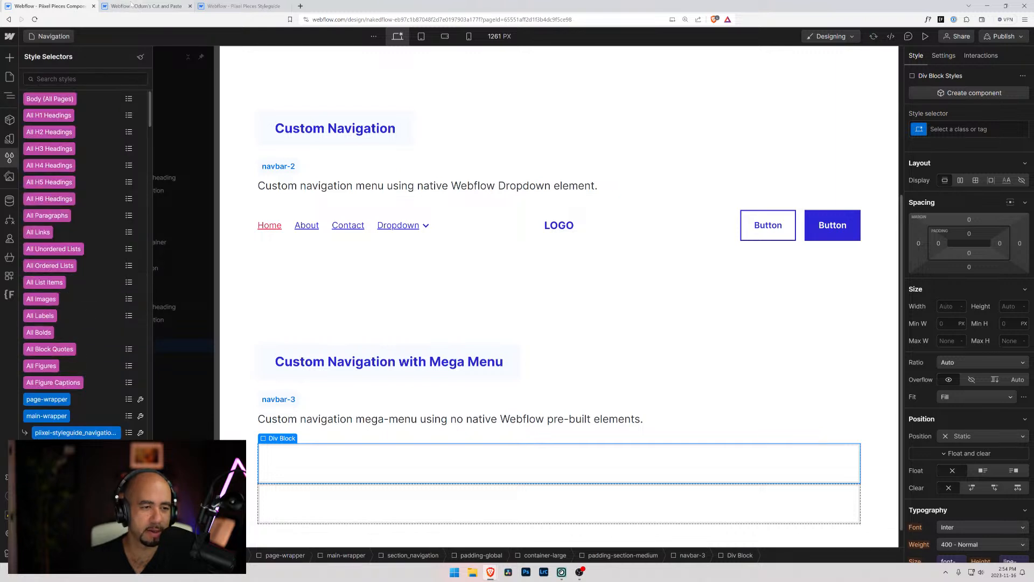
# Paste the navbar-3_logo link block into navbar-3 and move it above the other child elements
pyautogui.click(339, 419)
pyautogui.click(314, 458)
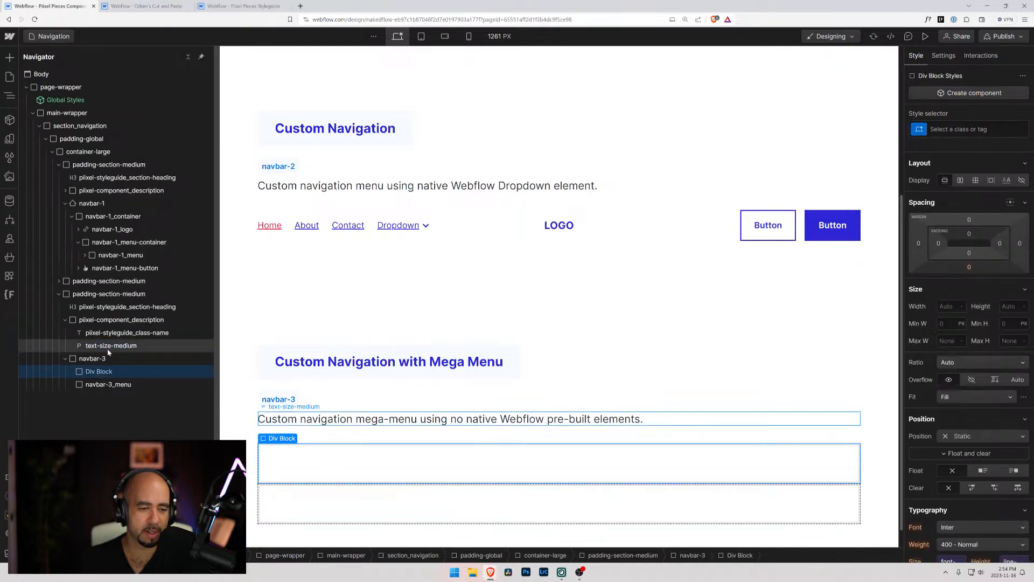
pyautogui.click(92, 359)
pyautogui.hotkey('ctrl', 'v')
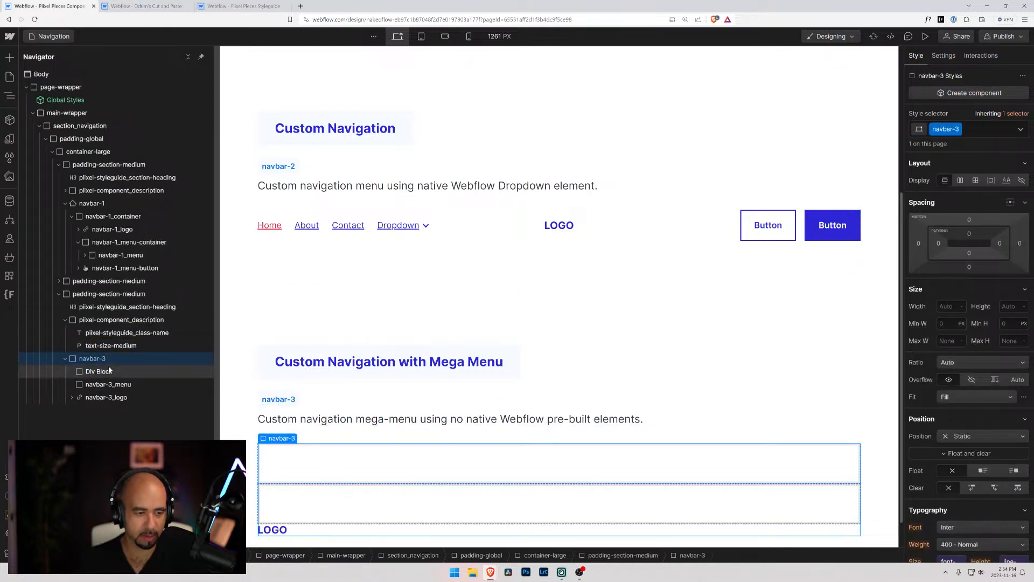
pyautogui.moveTo(105, 397); pyautogui.dragTo(92, 372)
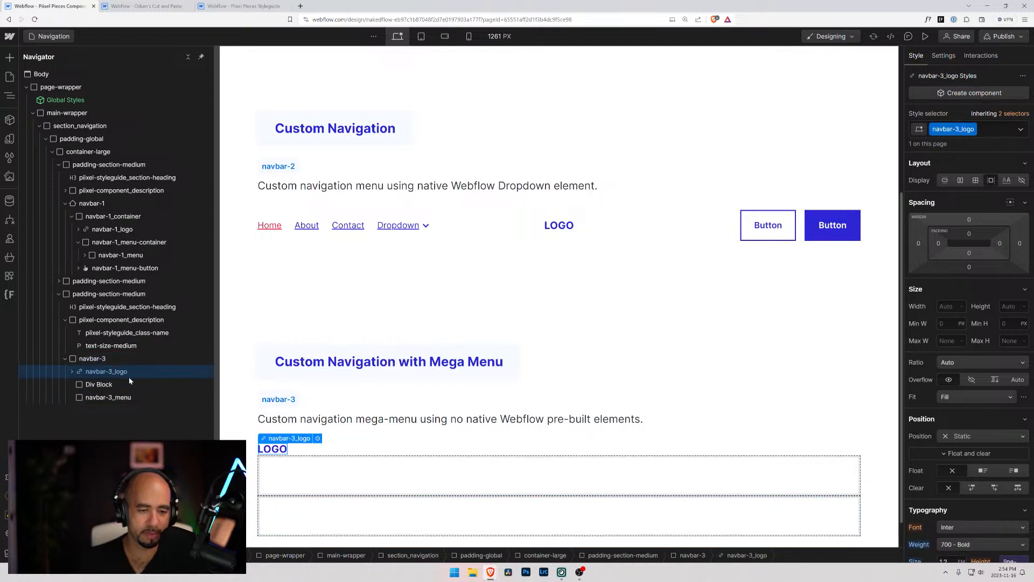
# Delete the unclassed div block from navbar-3 and check the child elements of navbar-1_menu
pyautogui.click(91, 385)
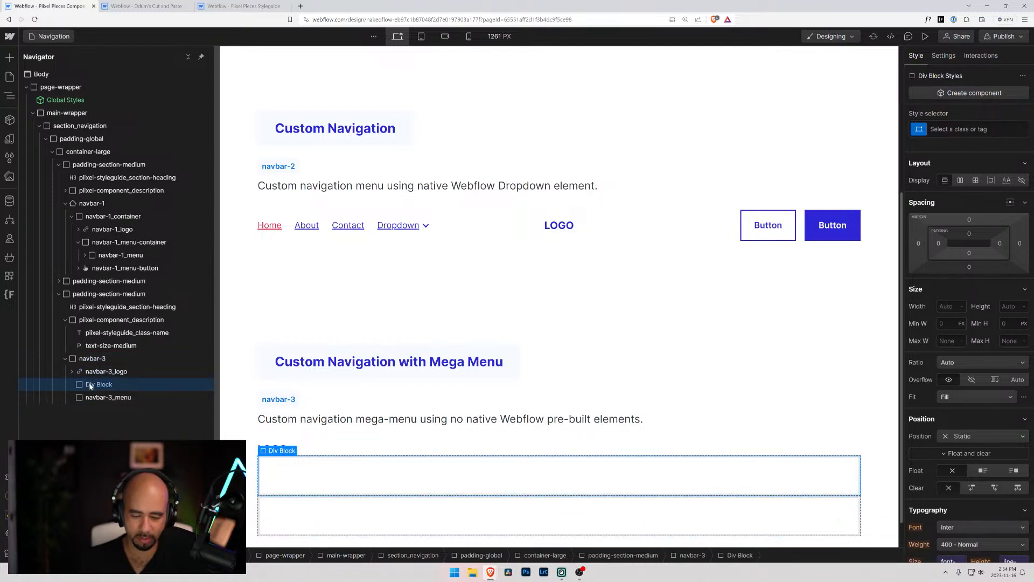
pyautogui.press('Delete')
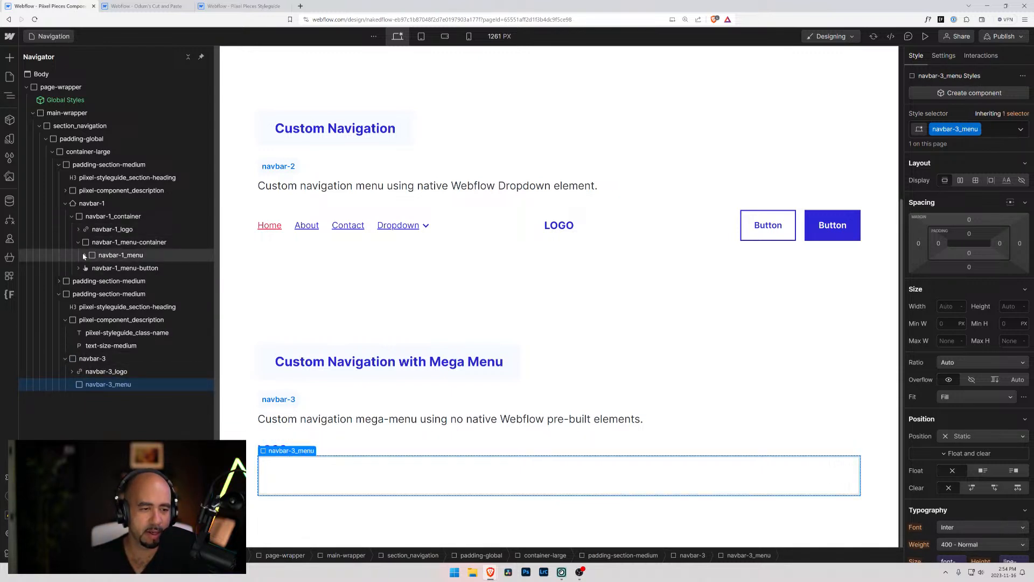
pyautogui.click(84, 256)
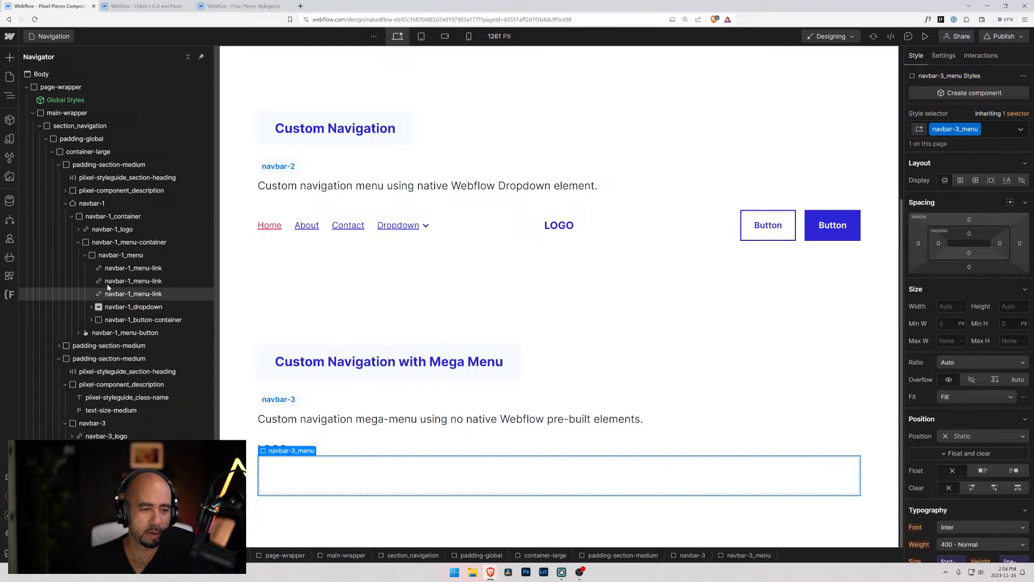
pyautogui.click(86, 256)
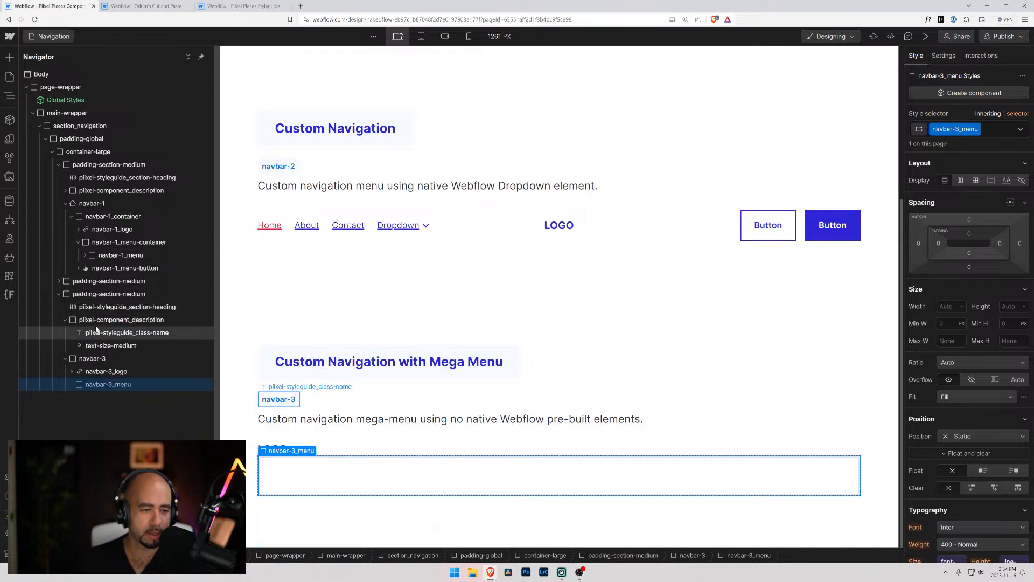
# Copy the navbar-2_menu block from the navbar-2 menu layout in the Custom Navigation section
pyautogui.click(51, 152)
pyautogui.click(51, 153)
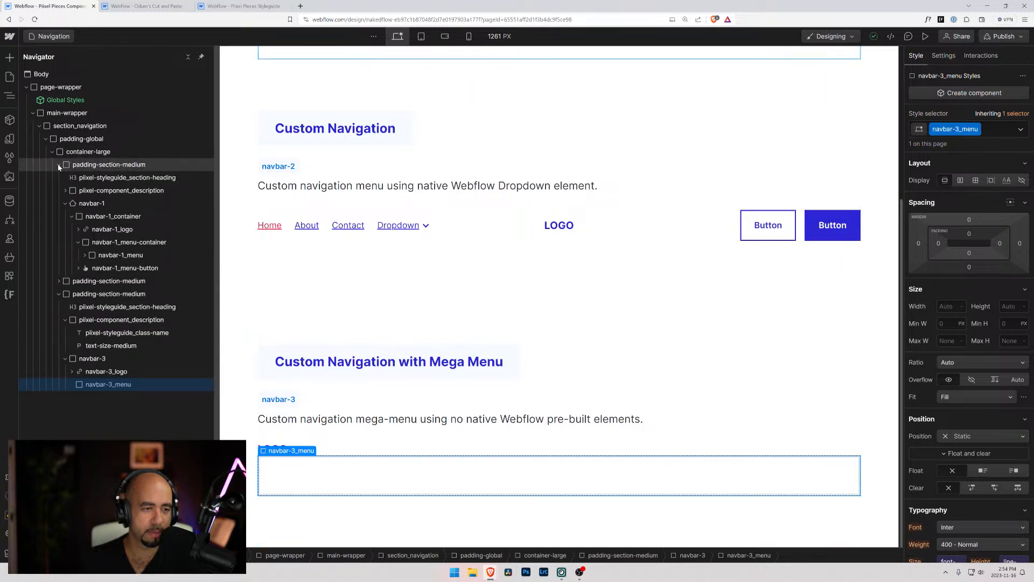
pyautogui.click(59, 164)
pyautogui.click(59, 177)
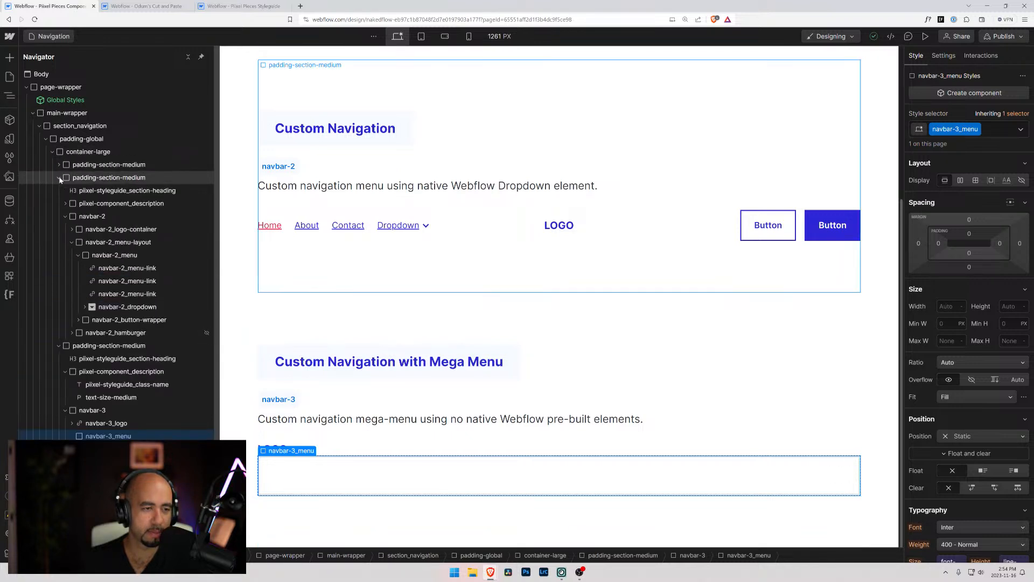
pyautogui.click(79, 255)
pyautogui.click(113, 255)
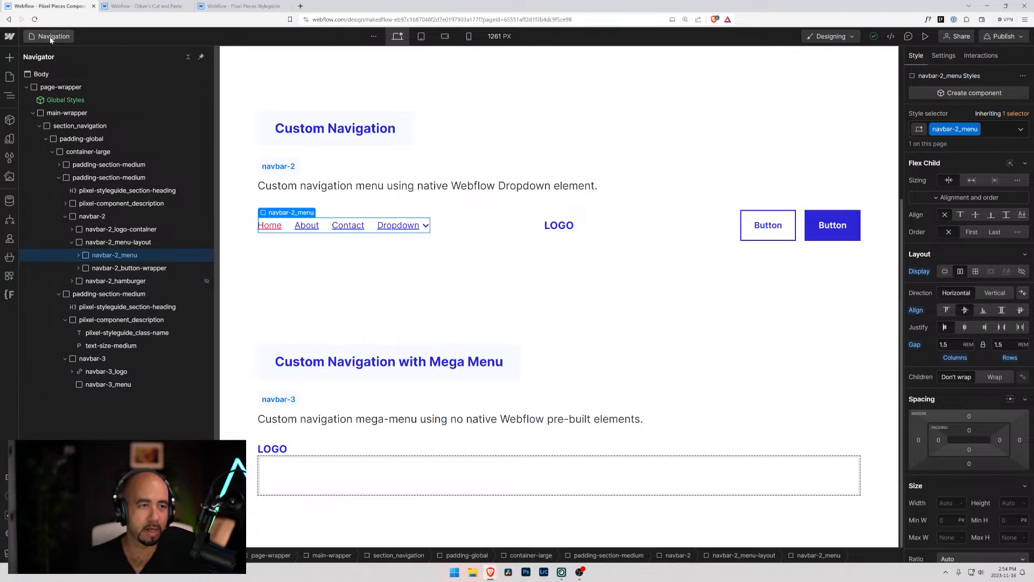
# Switch to the Cut and Paste project, delete its navbar-3_logo link block, and paste the copied navbar-2_menu block
pyautogui.click(143, 6)
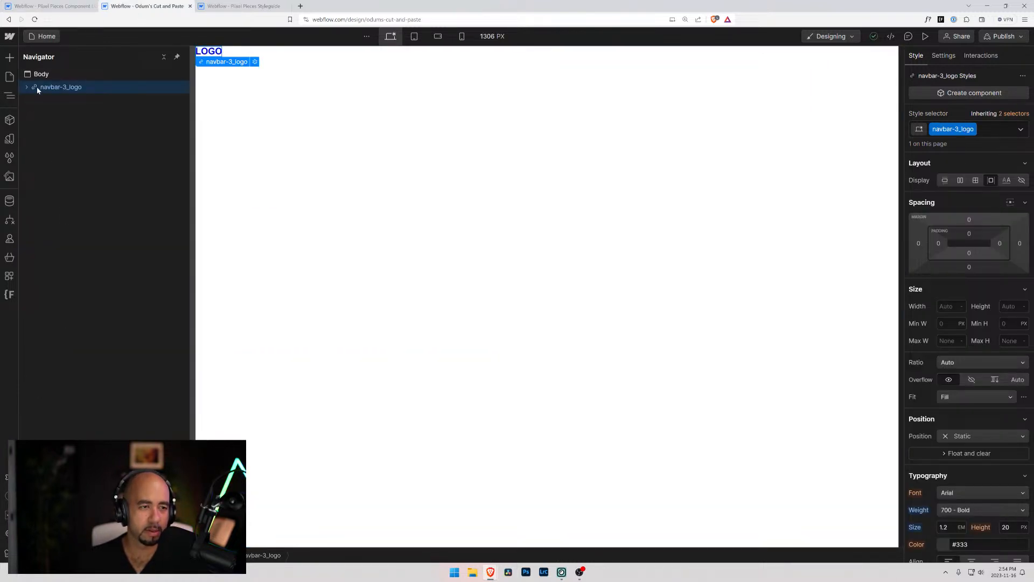
pyautogui.press('Delete')
pyautogui.hotkey('ctrl', 'v')
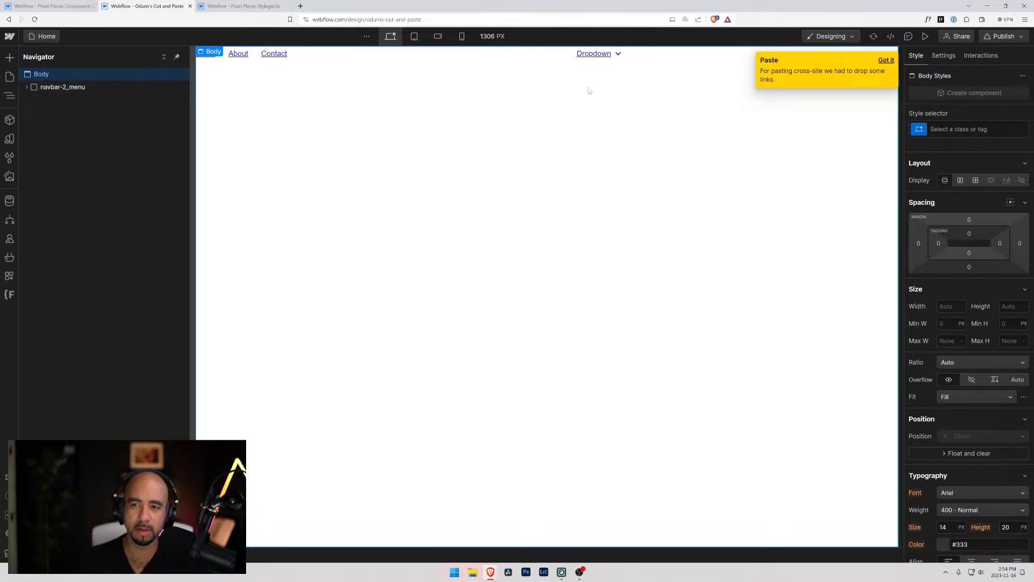
# Delete the navbar-2_dropdown from the pasted navbar-2_menu, keeping its three menu links
pyautogui.click(26, 86)
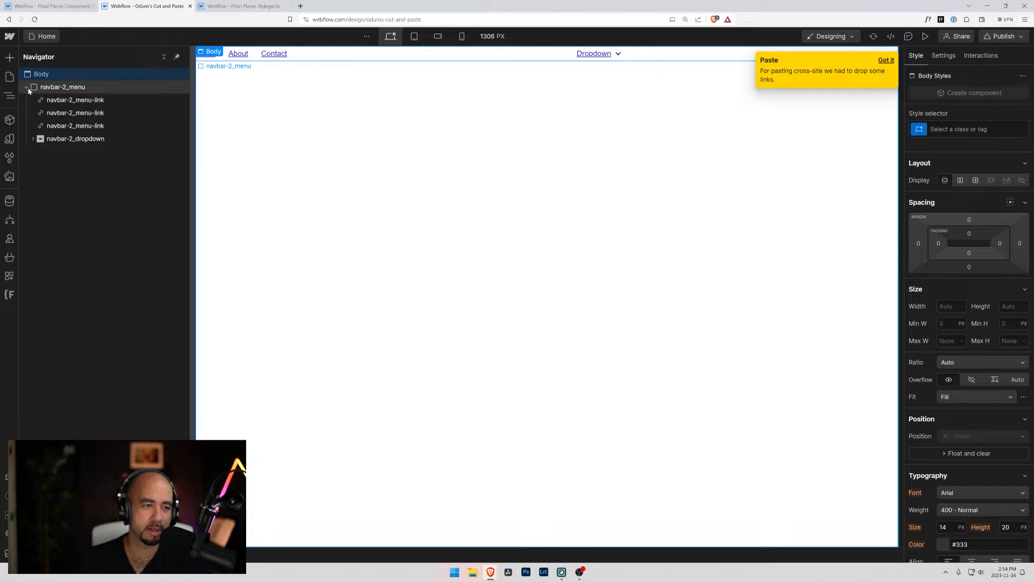
pyautogui.click(38, 139)
pyautogui.press('Delete')
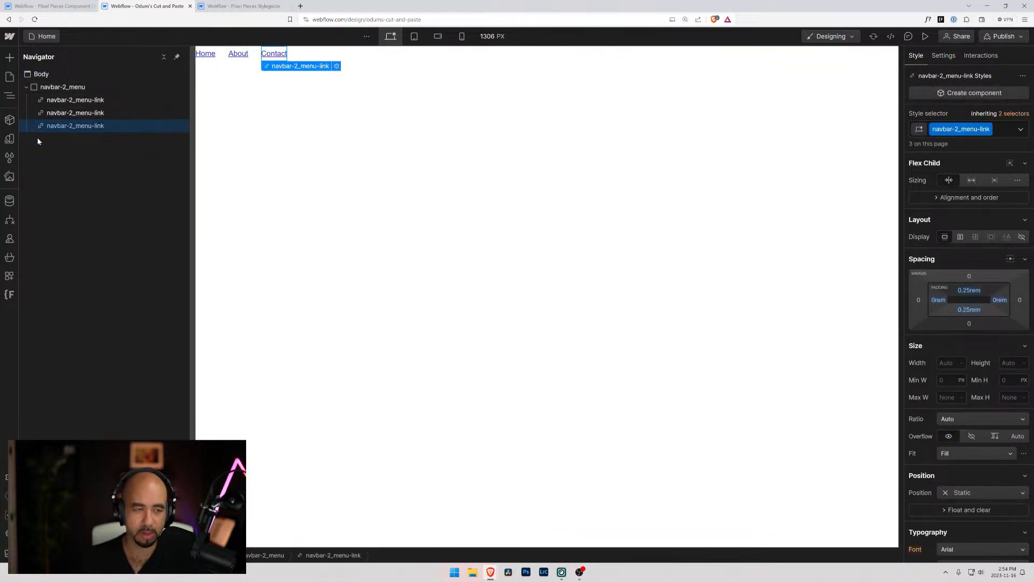
pyautogui.click(65, 100)
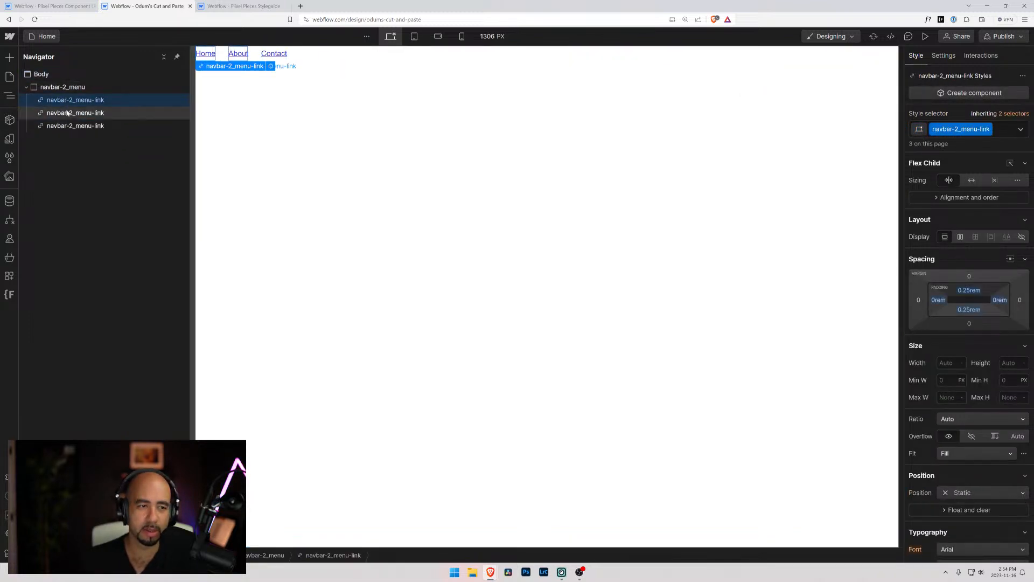
pyautogui.click(60, 87)
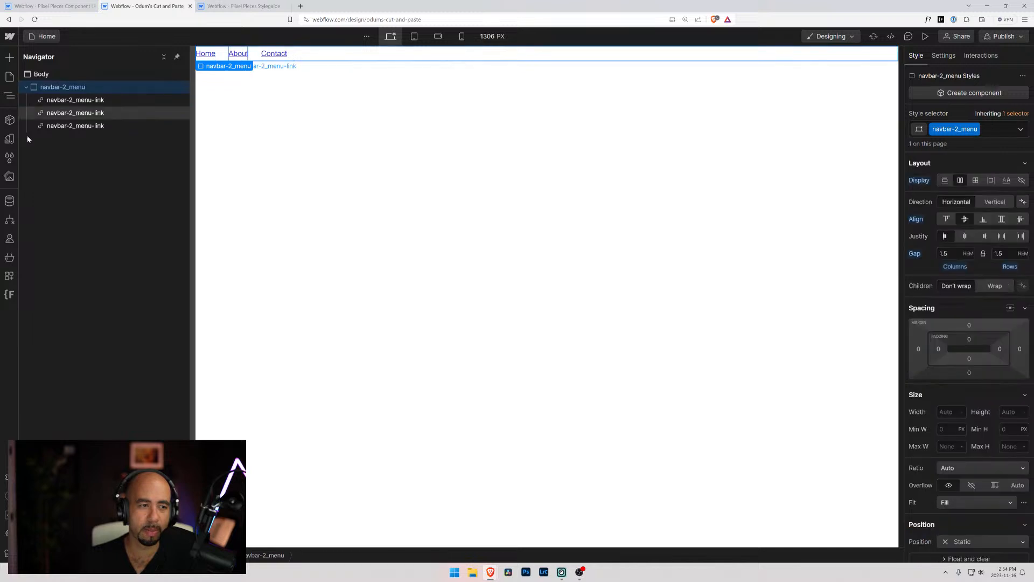
pyautogui.click(9, 294)
pyautogui.click(60, 107)
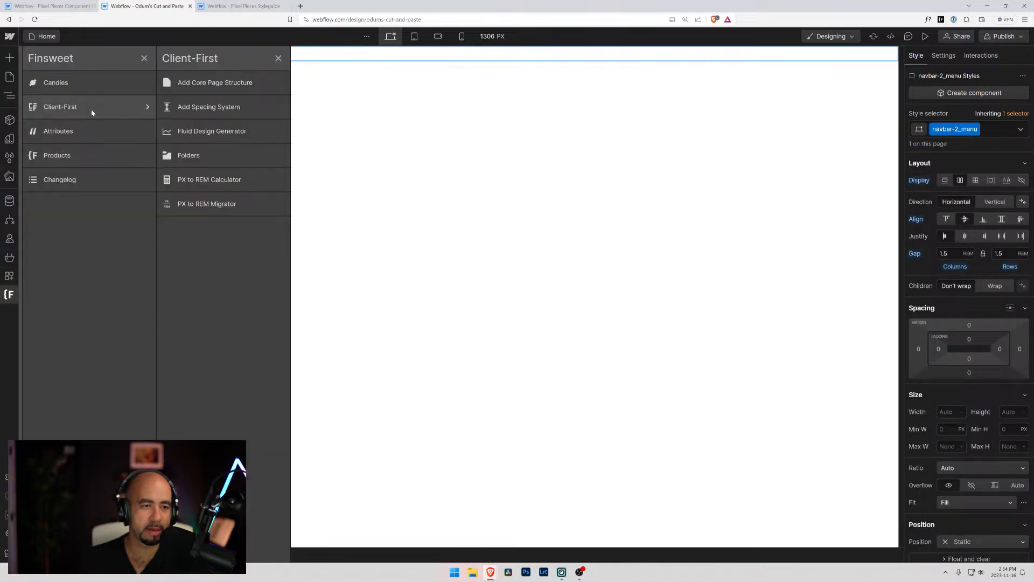
pyautogui.click(183, 146)
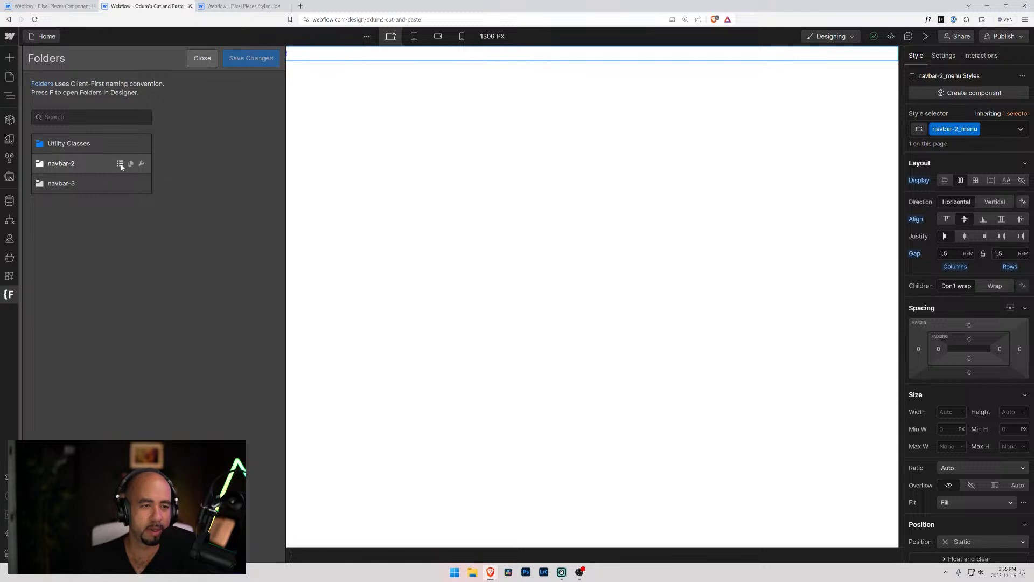
pyautogui.click(122, 164)
pyautogui.click(121, 166)
pyautogui.click(143, 164)
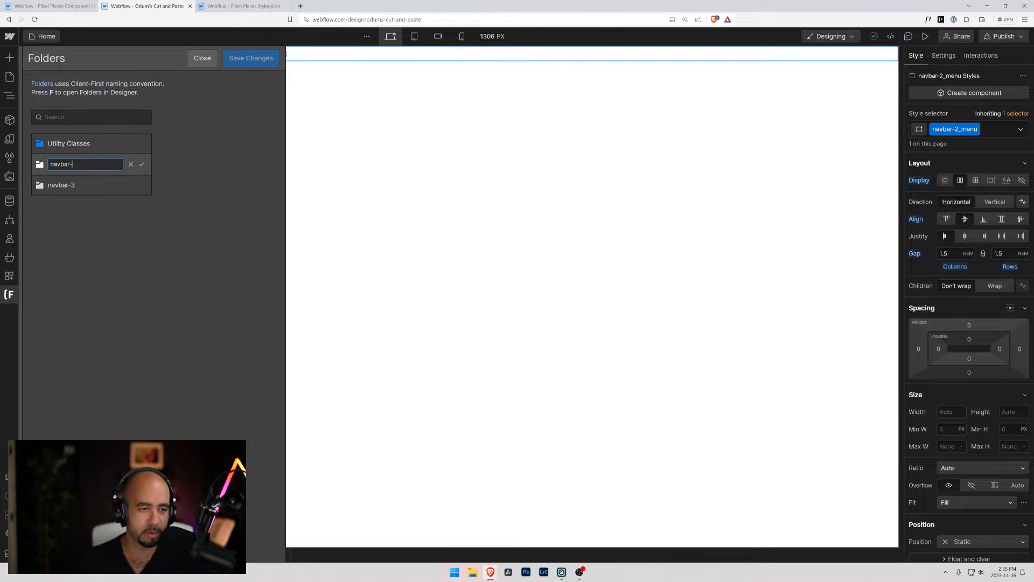
pyautogui.click(169, 156)
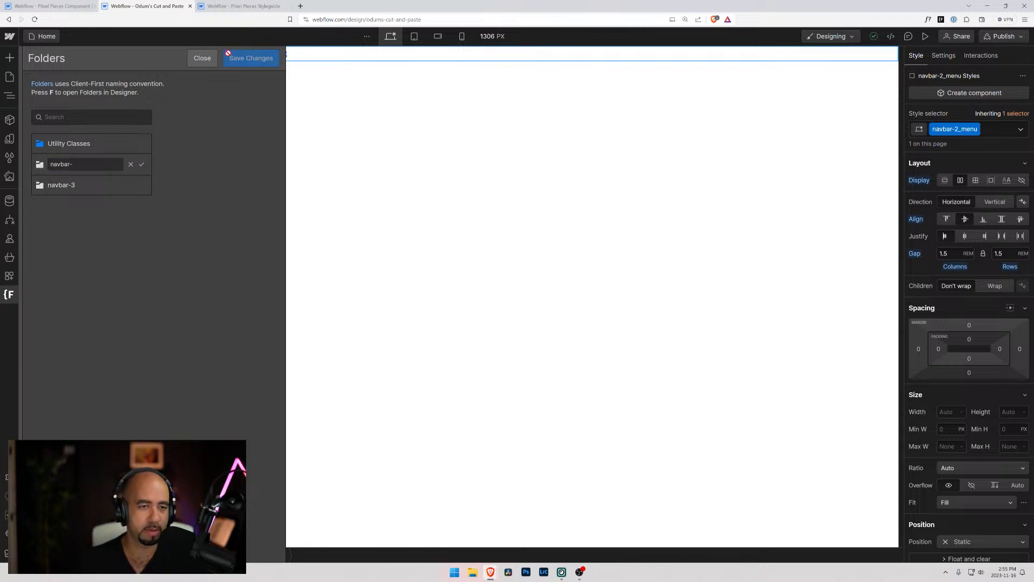
pyautogui.click(202, 58)
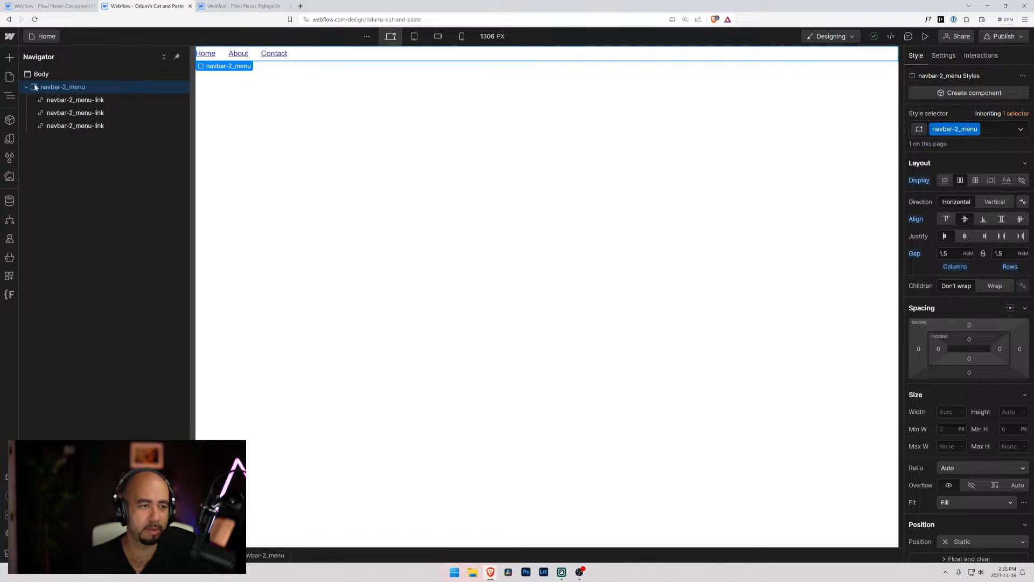
# Delete all unused styles from the Cut and Paste project
pyautogui.click(9, 157)
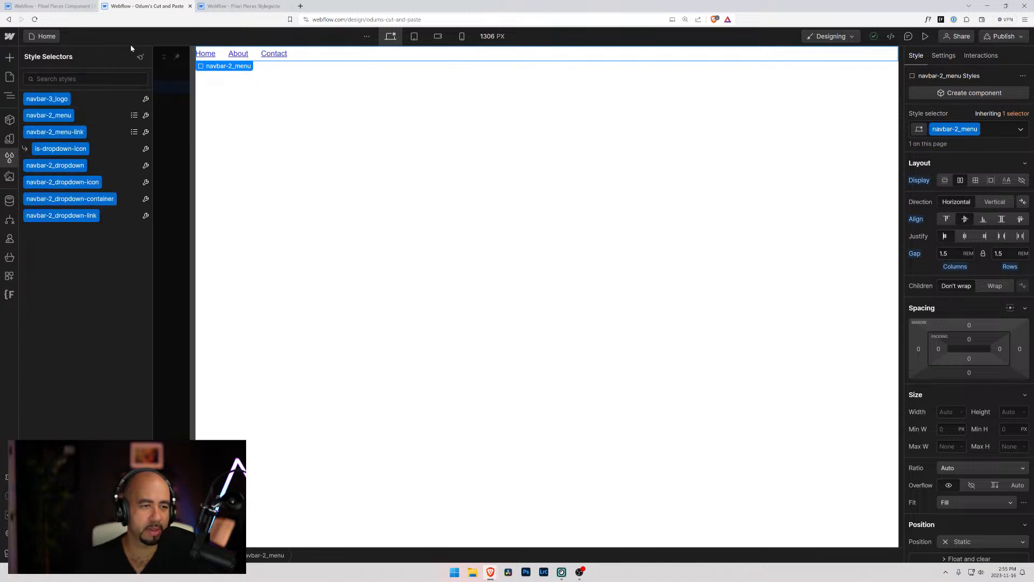
pyautogui.click(141, 56)
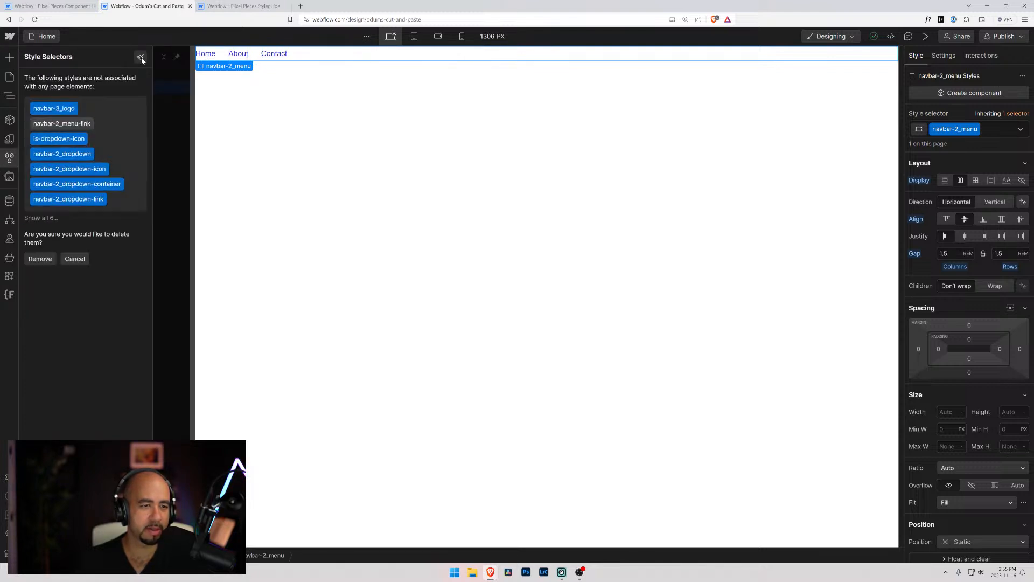
pyautogui.click(40, 258)
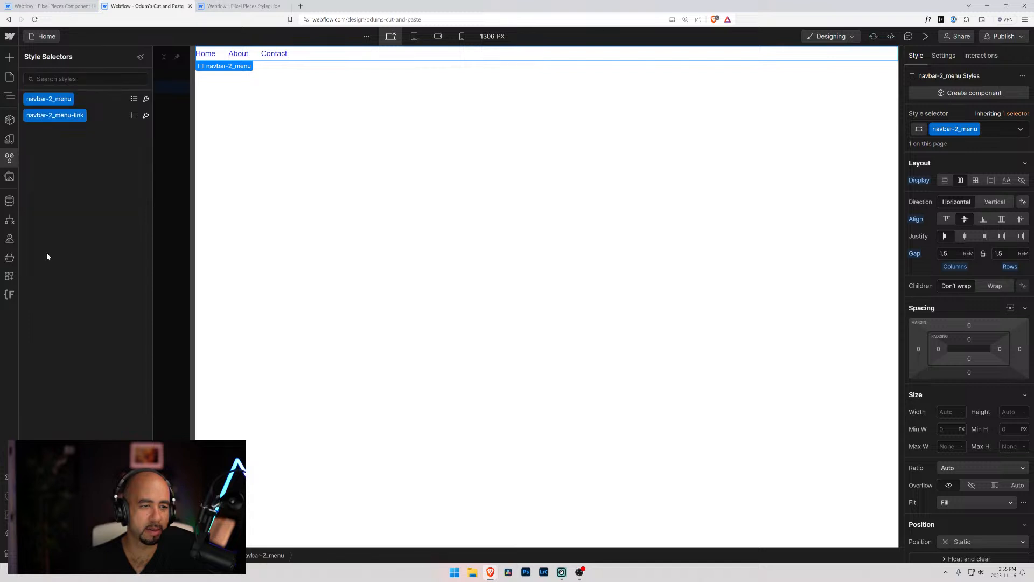
# Rename the navbar-2 class folder to navbar-3 with Finsweet Client-First Folders and save the changes
pyautogui.click(9, 76)
pyautogui.click(9, 294)
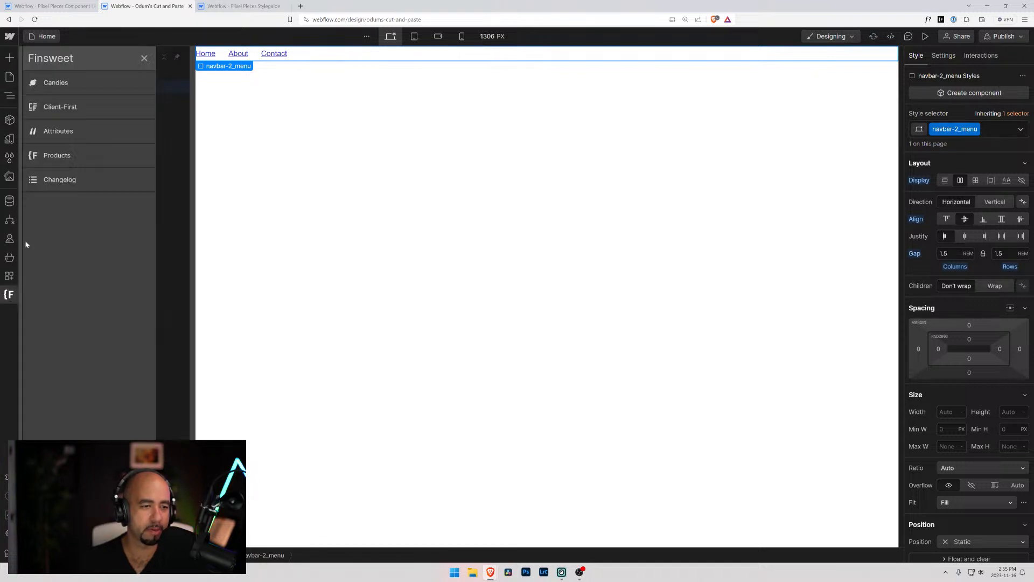
pyautogui.click(82, 108)
pyautogui.click(182, 177)
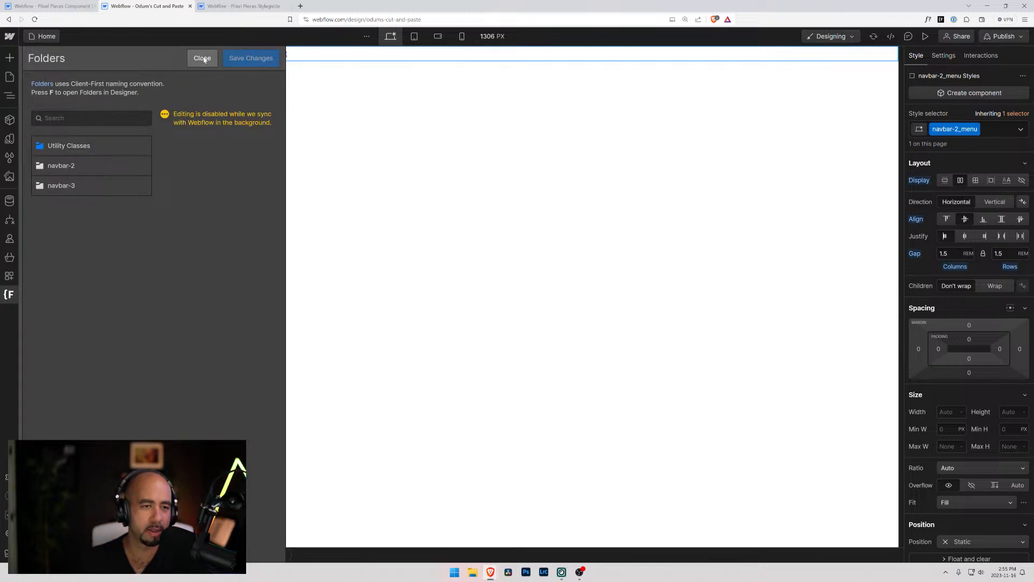
pyautogui.click(142, 164)
pyautogui.press('BackSpace')
pyautogui.write('3')
pyautogui.click(143, 164)
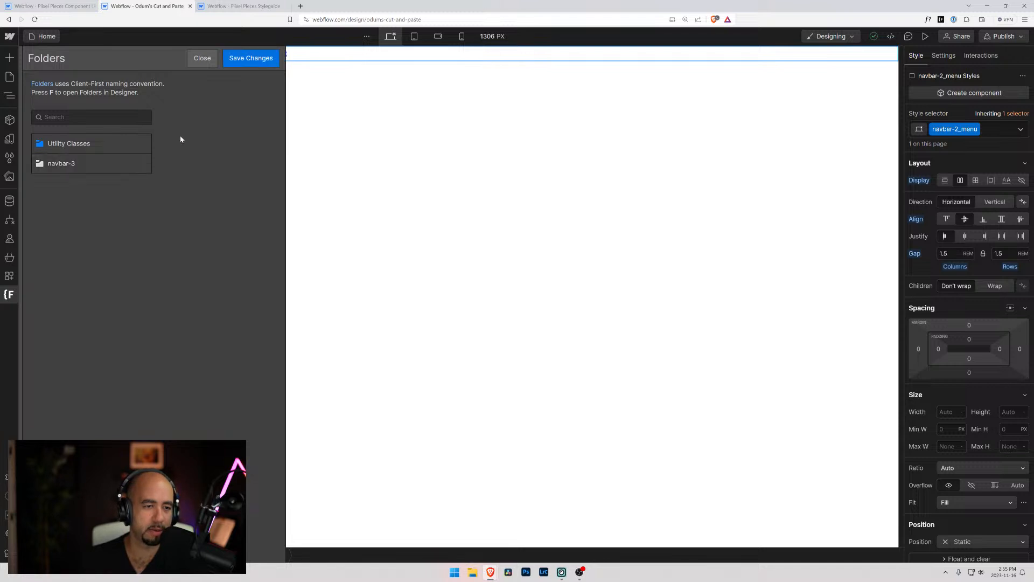
pyautogui.click(251, 58)
pyautogui.click(620, 329)
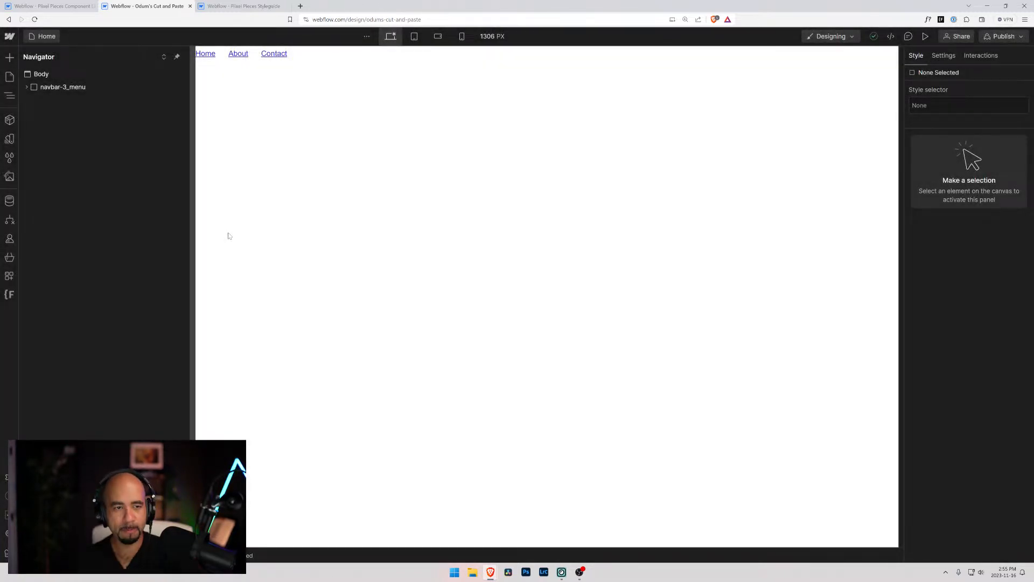
# Copy the navbar-3_menu block and switch back to the Pixel Pieces Components project
pyautogui.click(38, 91)
pyautogui.click(43, 6)
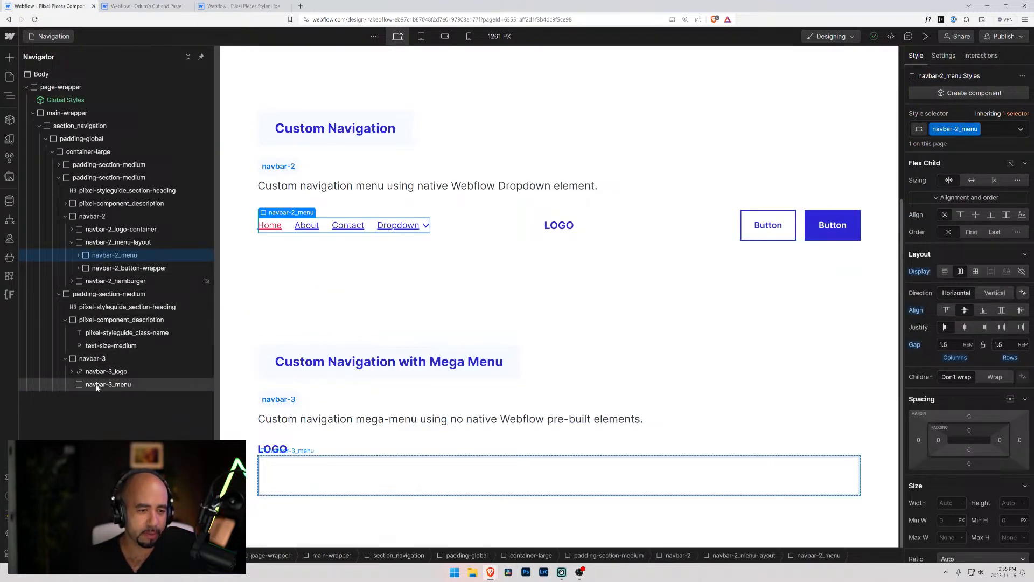
pyautogui.click(139, 6)
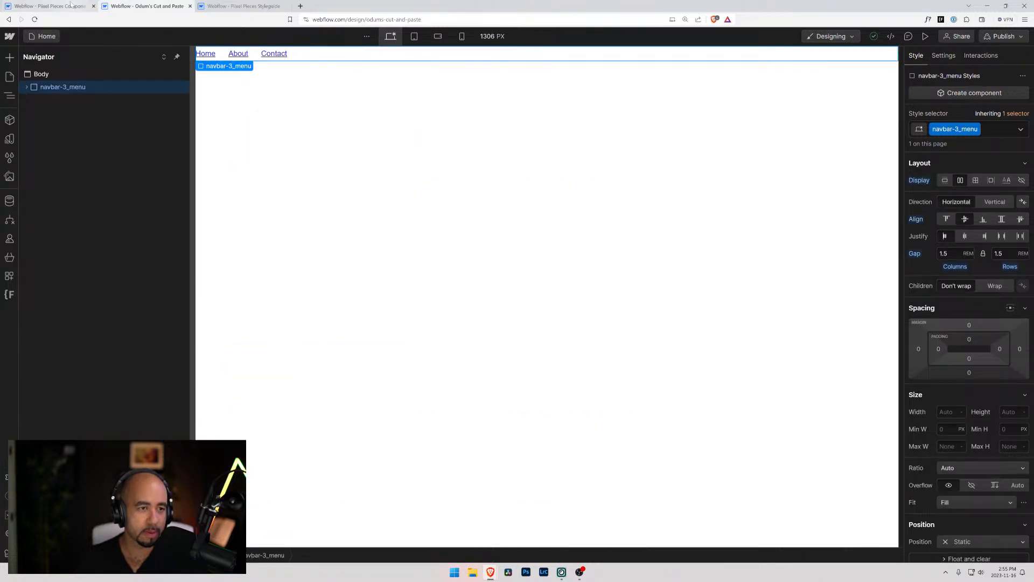
pyautogui.click(71, 4)
# Remove the navbar-3_menu class from the empty div block in navbar-3 and delete that block
pyautogui.click(102, 384)
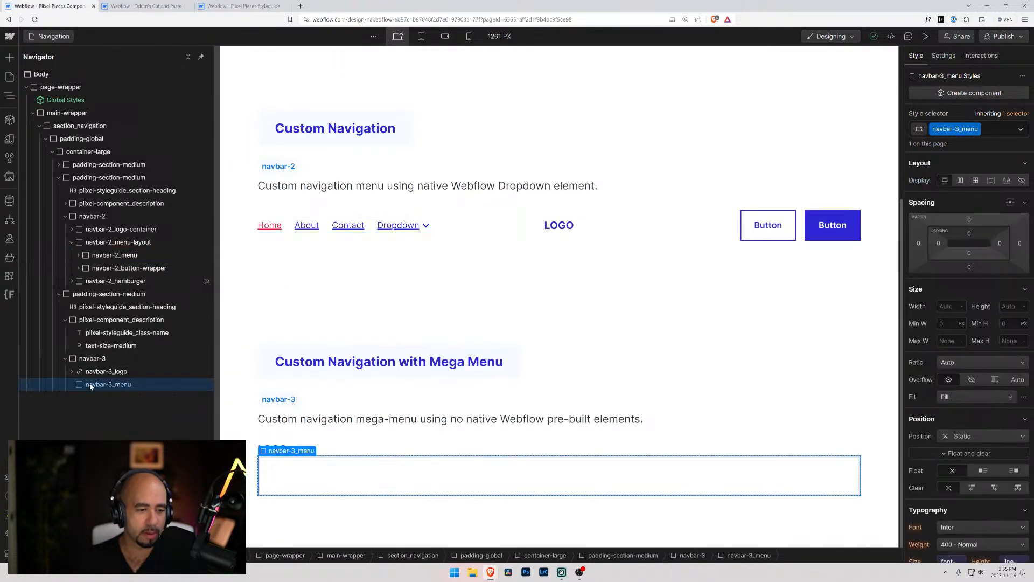
pyautogui.click(1001, 129)
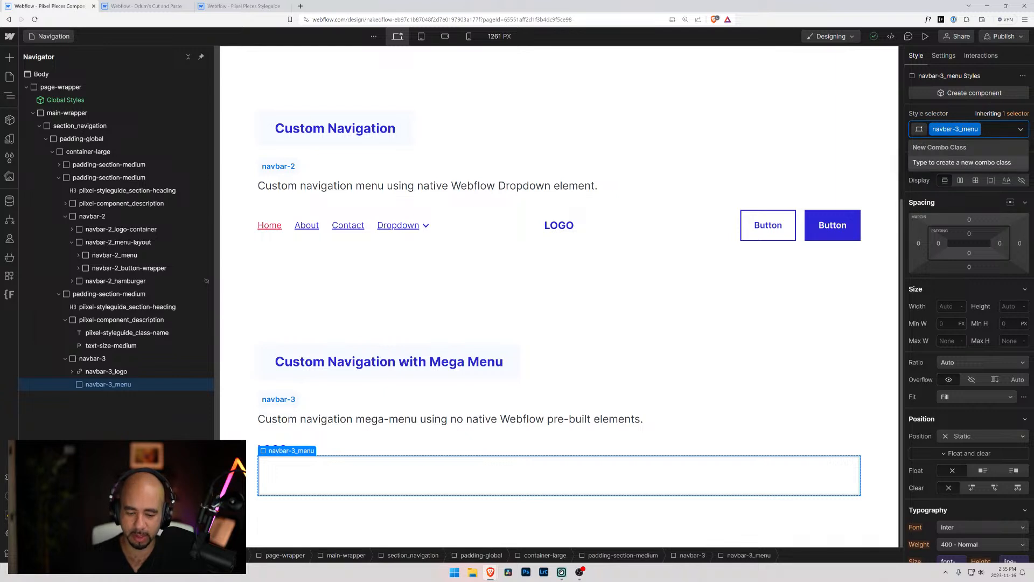
pyautogui.press('BackSpace')
pyautogui.click(97, 374)
pyautogui.click(95, 385)
pyautogui.click(93, 372)
pyautogui.click(92, 385)
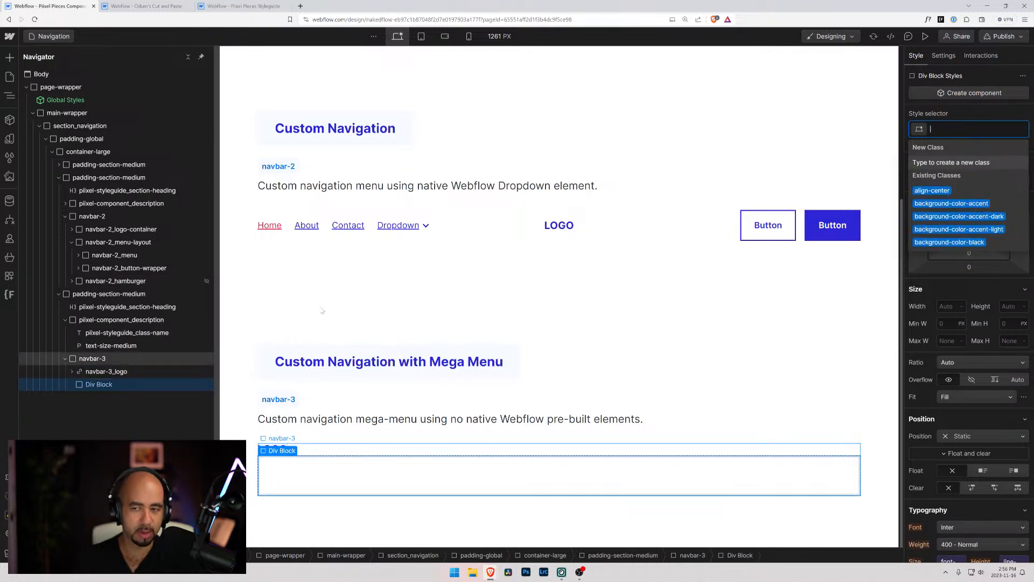
pyautogui.click(666, 263)
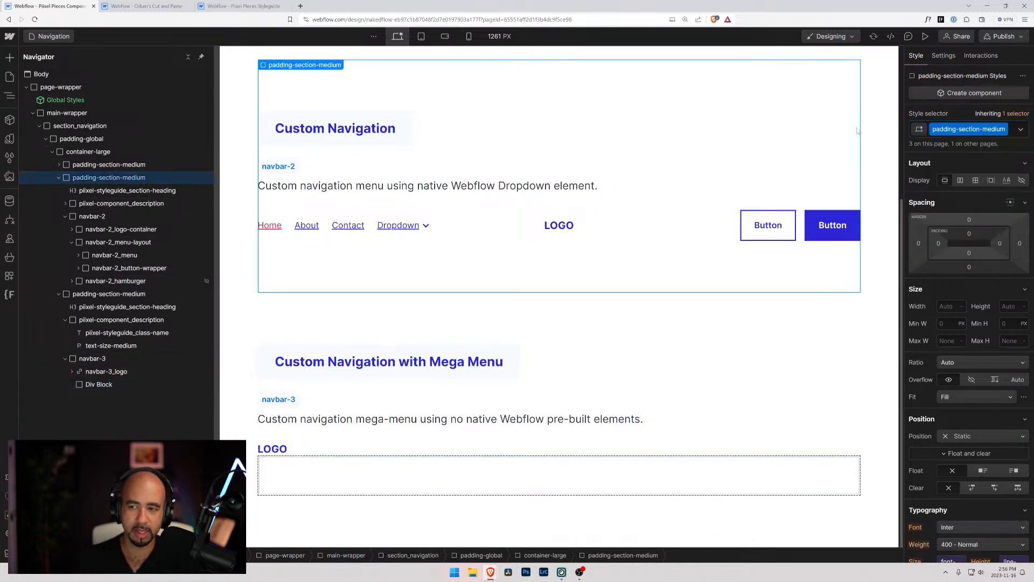
pyautogui.click(81, 385)
pyautogui.press('Delete')
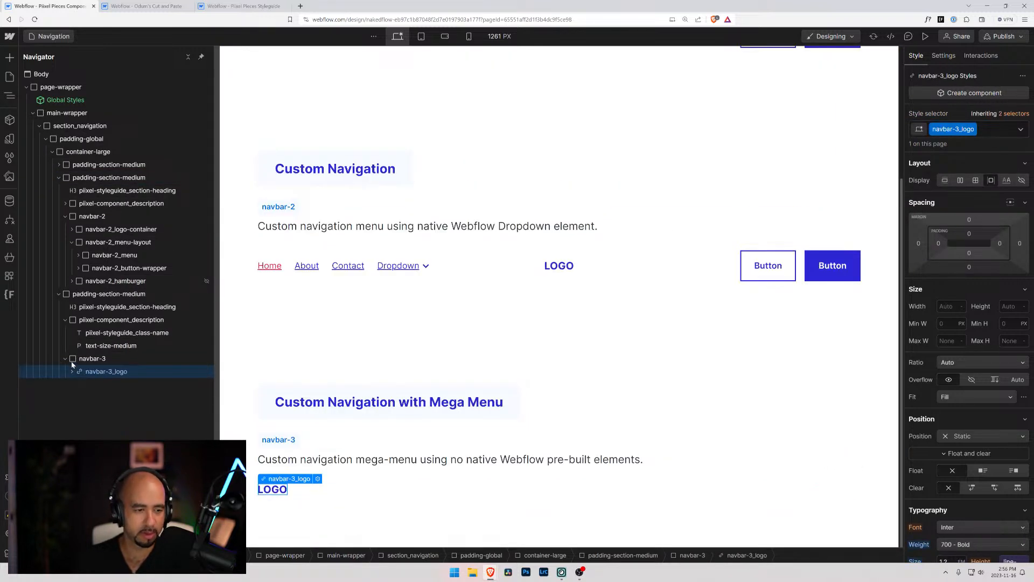
# Delete the unused navbar-3_menu style from the project and paste the copied navbar-3_menu block into navbar-3
pyautogui.click(9, 157)
pyautogui.click(141, 57)
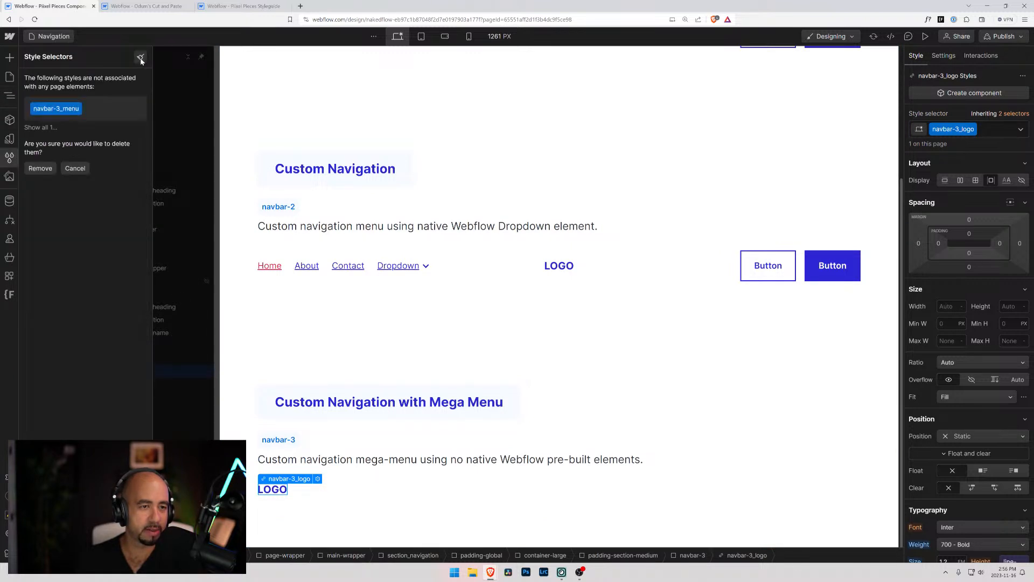
pyautogui.click(39, 168)
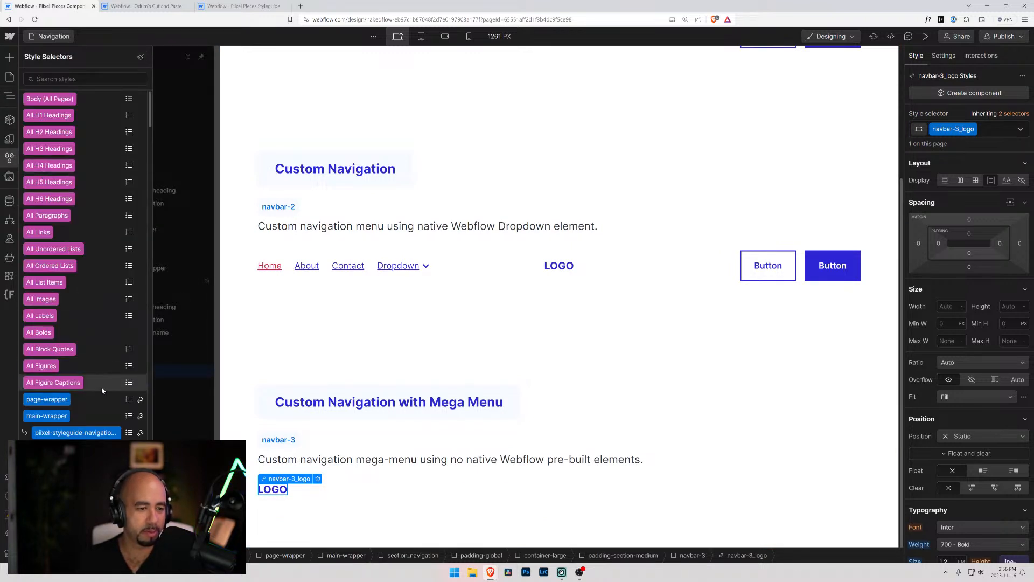
pyautogui.click(161, 343)
pyautogui.click(82, 359)
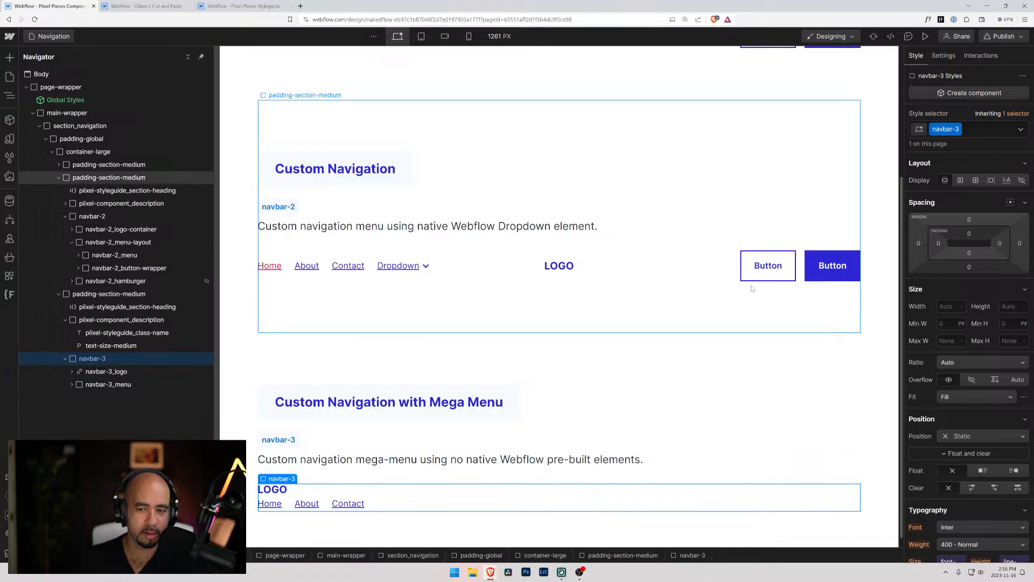
# Copy the navbar-2_button-container block, paste it into the Body of the Cut and Paste project, and expand it
pyautogui.click(802, 267)
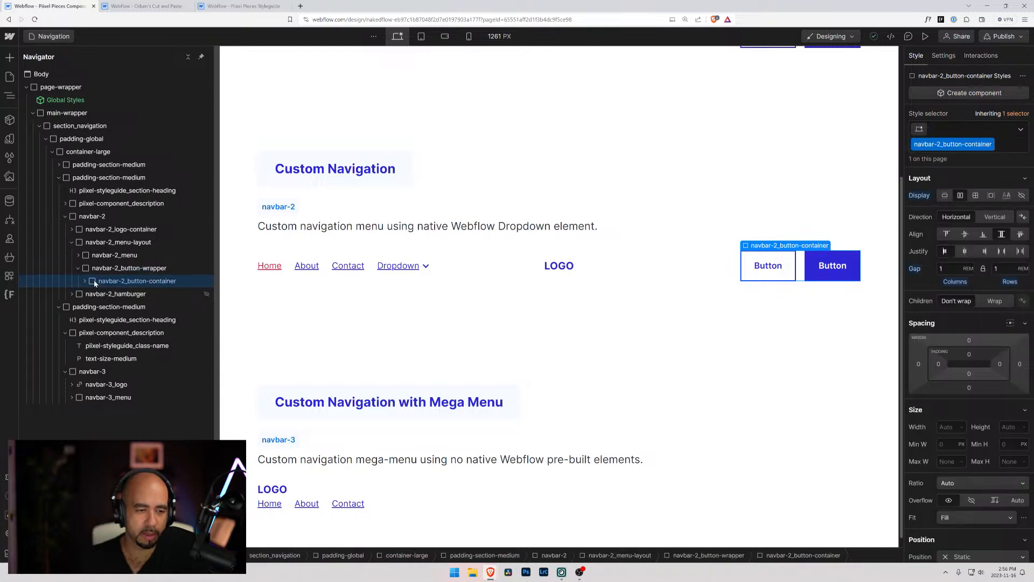
pyautogui.click(140, 7)
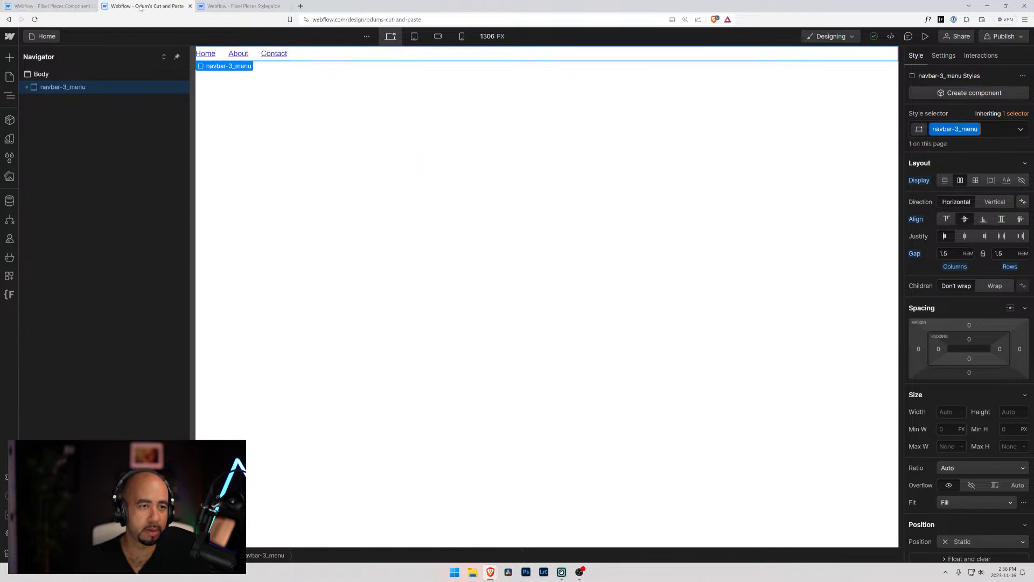
pyautogui.click(28, 79)
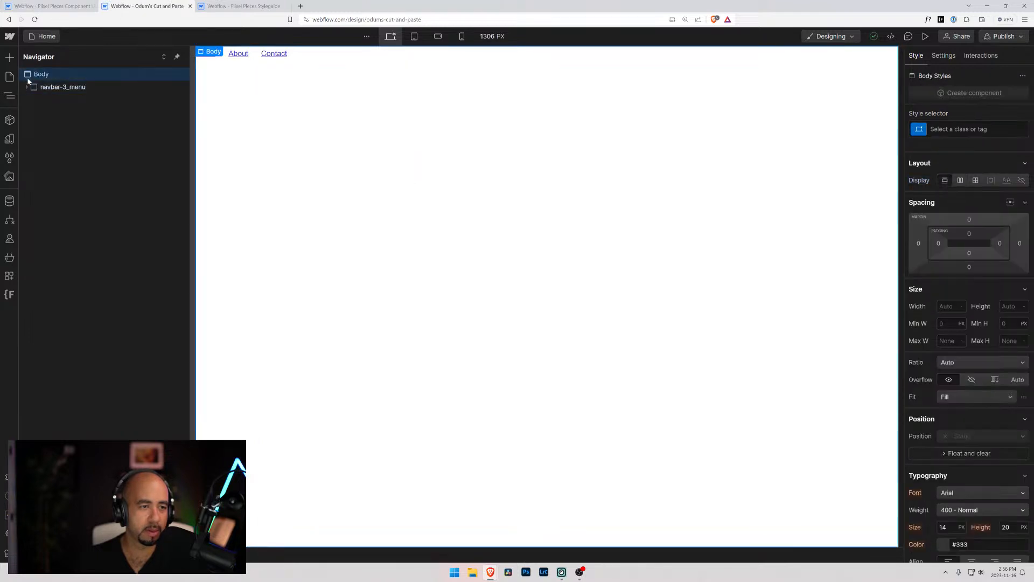
pyautogui.hotkey('ctrl', 'v')
pyautogui.click(27, 100)
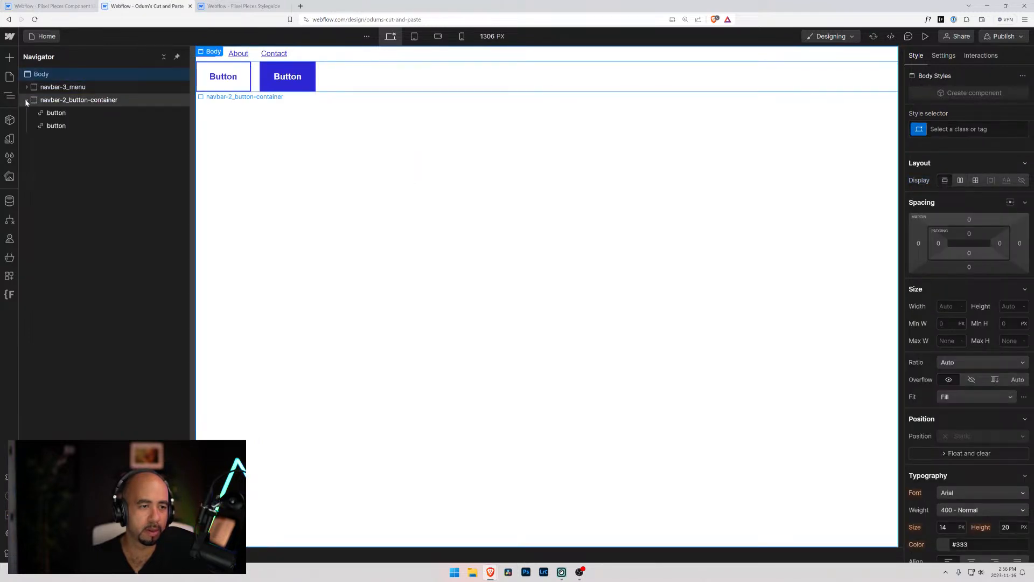
# Rename the navbar-2_button-container class to navbar-3_button-container
pyautogui.click(57, 100)
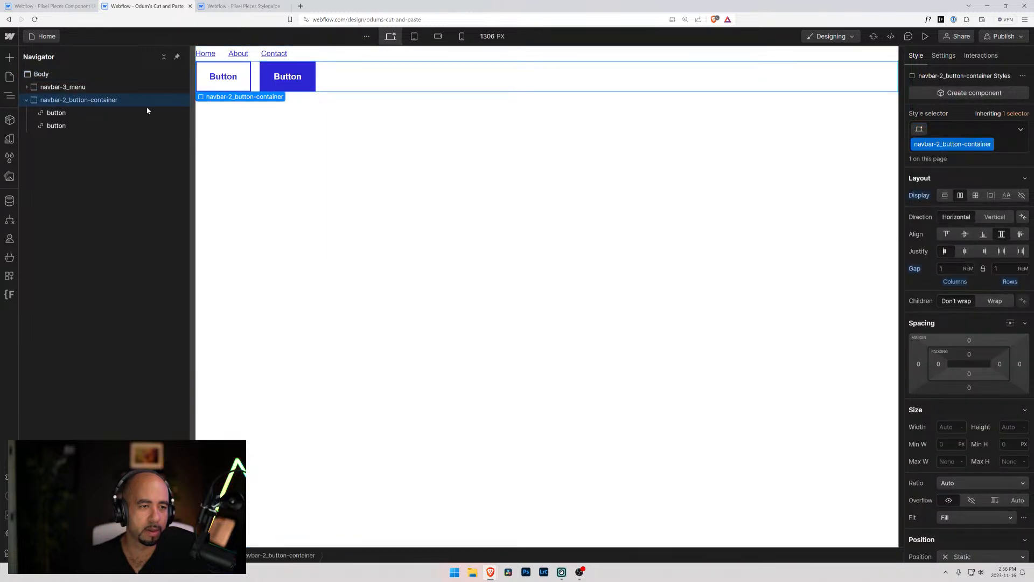
pyautogui.doubleClick(942, 144)
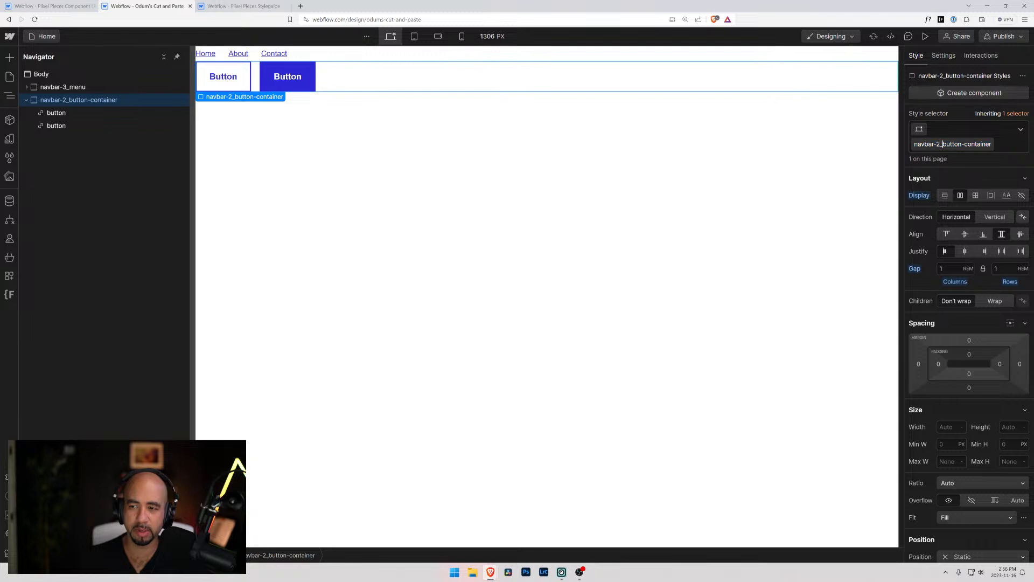
pyautogui.press('BackSpace')
pyautogui.write('3')
pyautogui.press('Return')
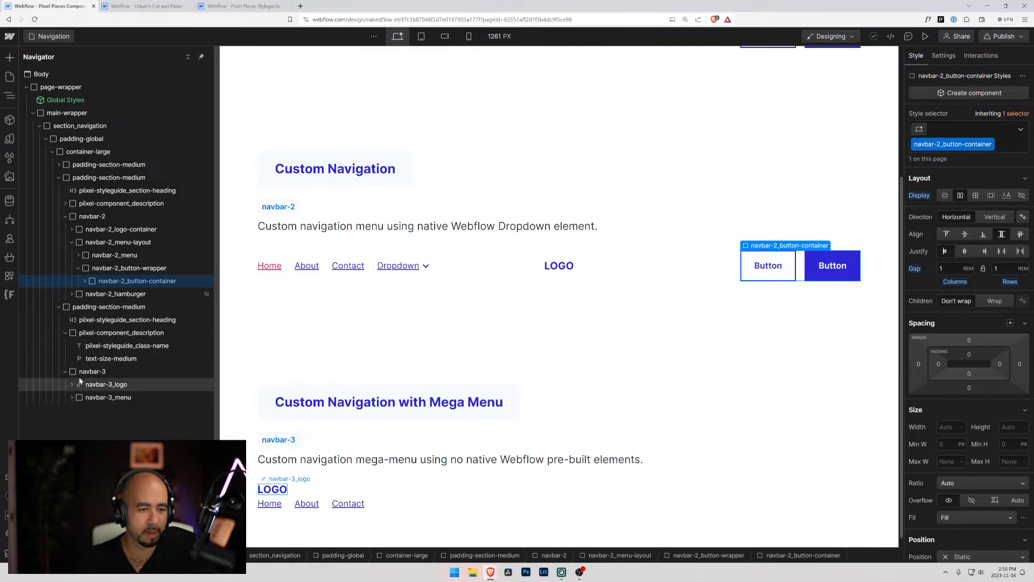
# Paste the copied navbar-3_button-container block into navbar-3_menu in the Pixel Pieces Components project and expand it
pyautogui.click(73, 398)
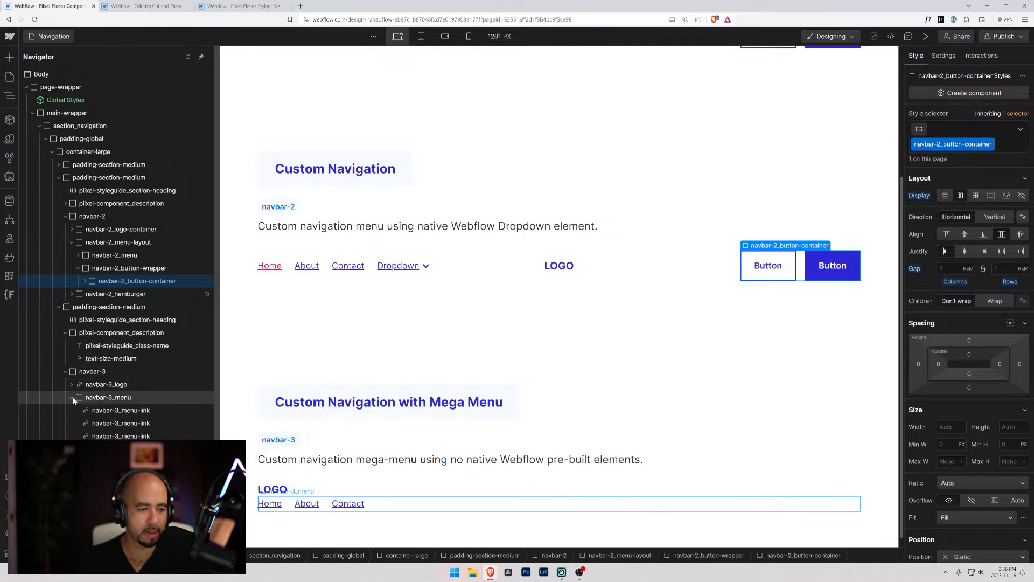
pyautogui.click(79, 399)
pyautogui.hotkey('ctrl', 'v')
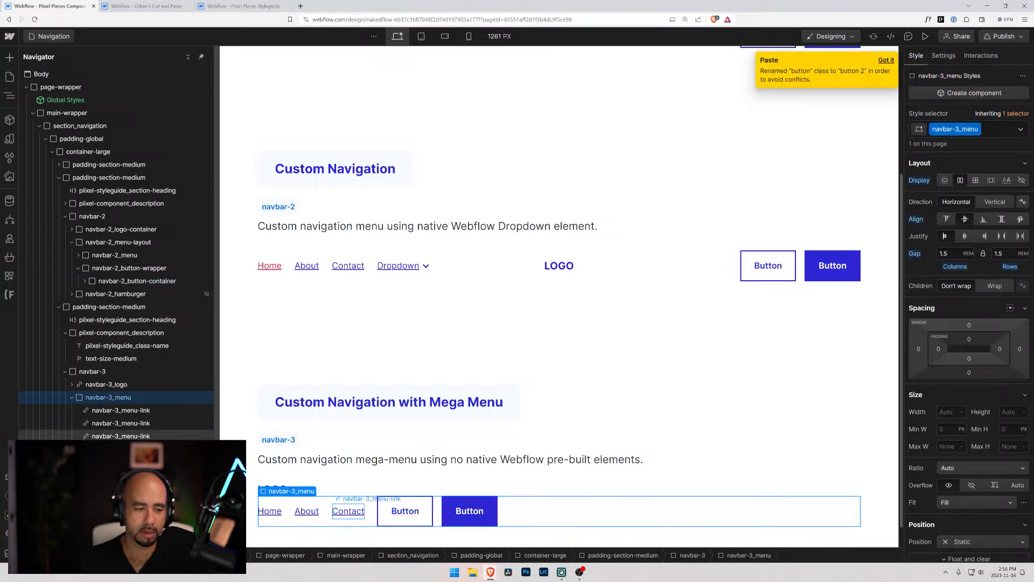
pyautogui.click(89, 449)
# Replace the classes on the outlined button in navbar-3 with the existing button class and its is-reverse combo class
pyautogui.click(401, 508)
pyautogui.click(1009, 134)
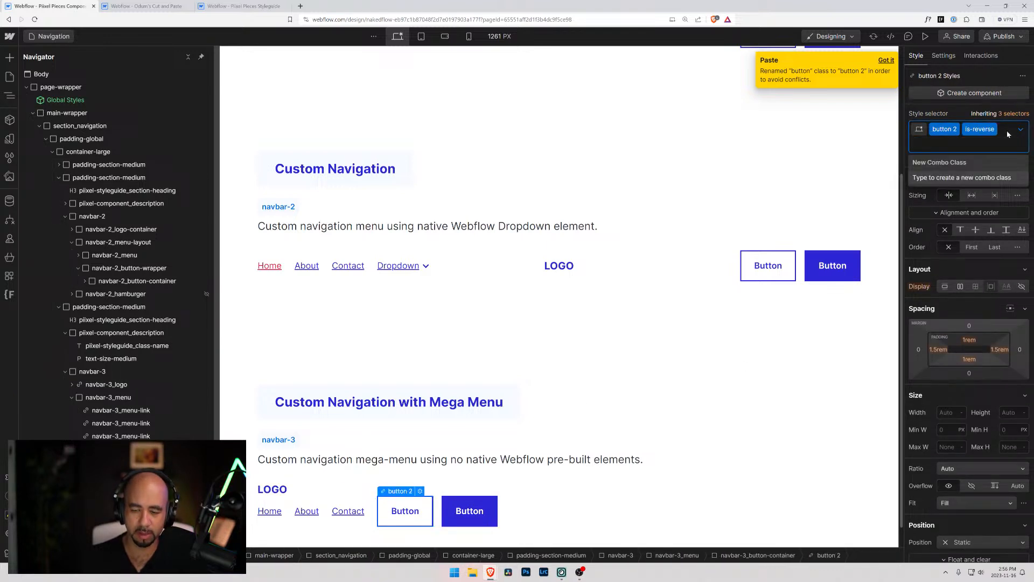
pyautogui.press('BackSpace')
pyautogui.press('BackSpace')
pyautogui.write('button')
pyautogui.press('Return')
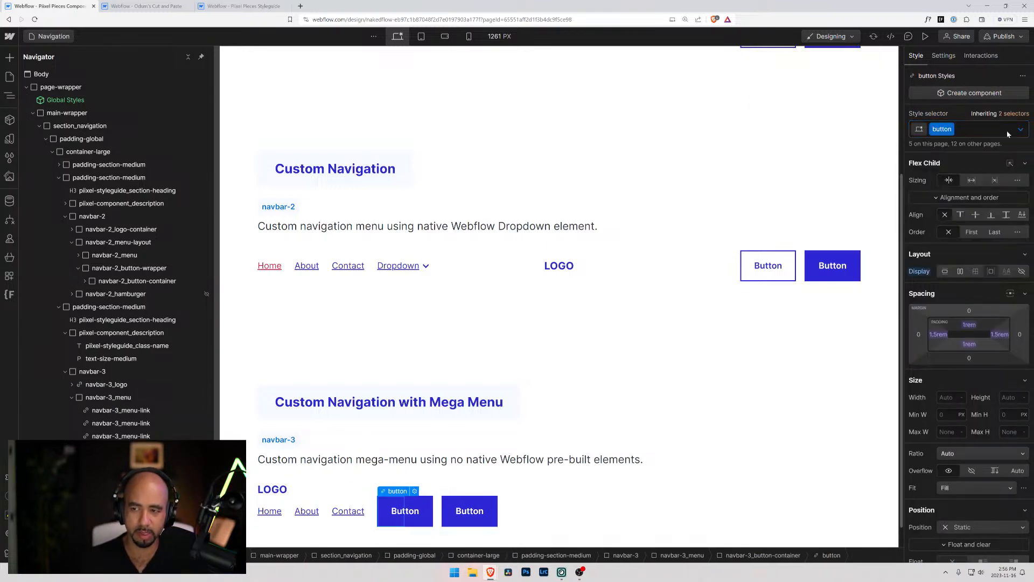
pyautogui.click(980, 124)
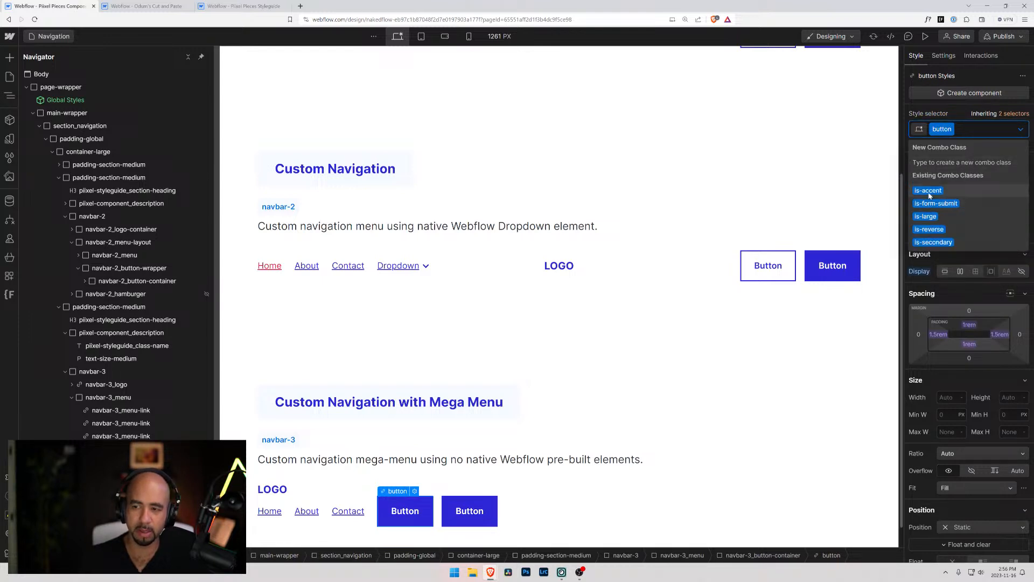
pyautogui.click(929, 234)
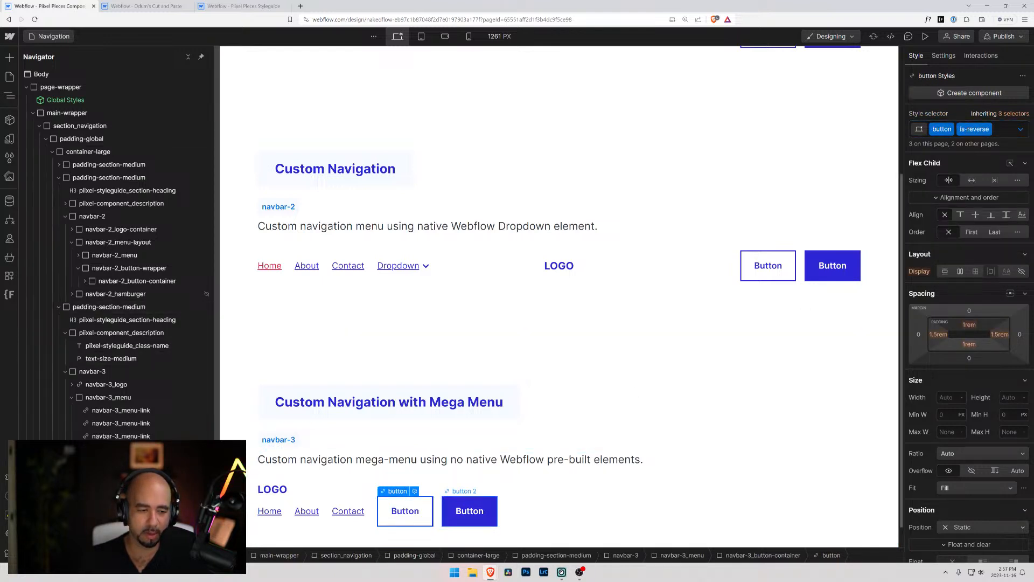
# Replace the button 2 class on the filled button in navbar-3 with the existing button class
pyautogui.click(468, 511)
pyautogui.click(978, 128)
pyautogui.press('BackSpace')
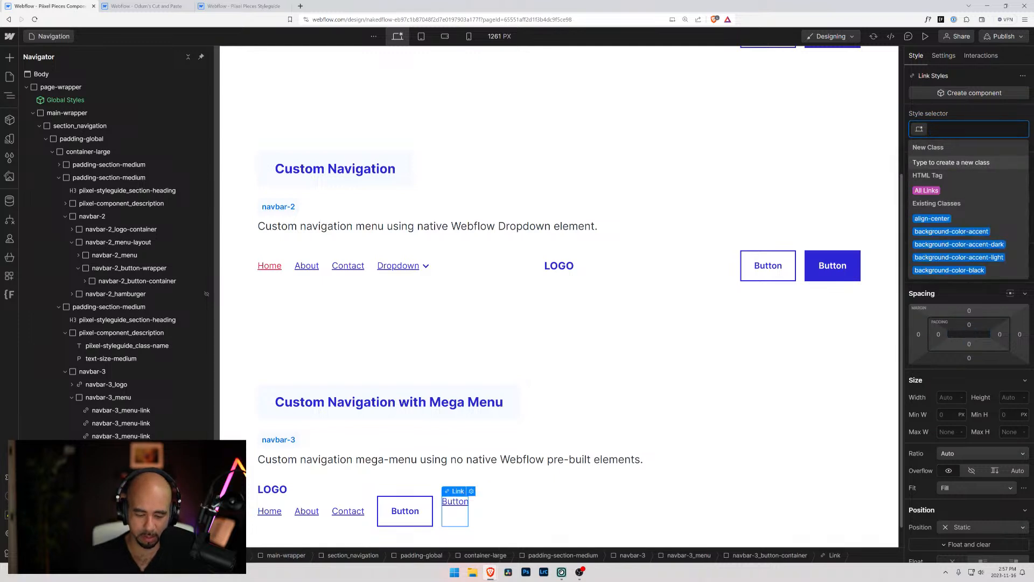
pyautogui.write('button')
pyautogui.press('Return')
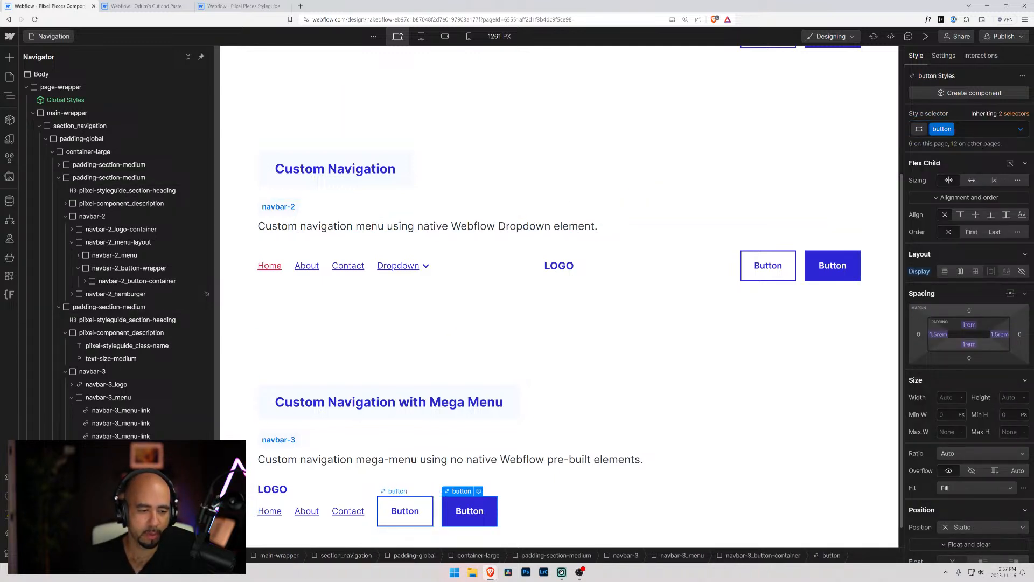
# Make navbar-3 a horizontal flex layout with space-between justification and centered alignment
pyautogui.click(84, 401)
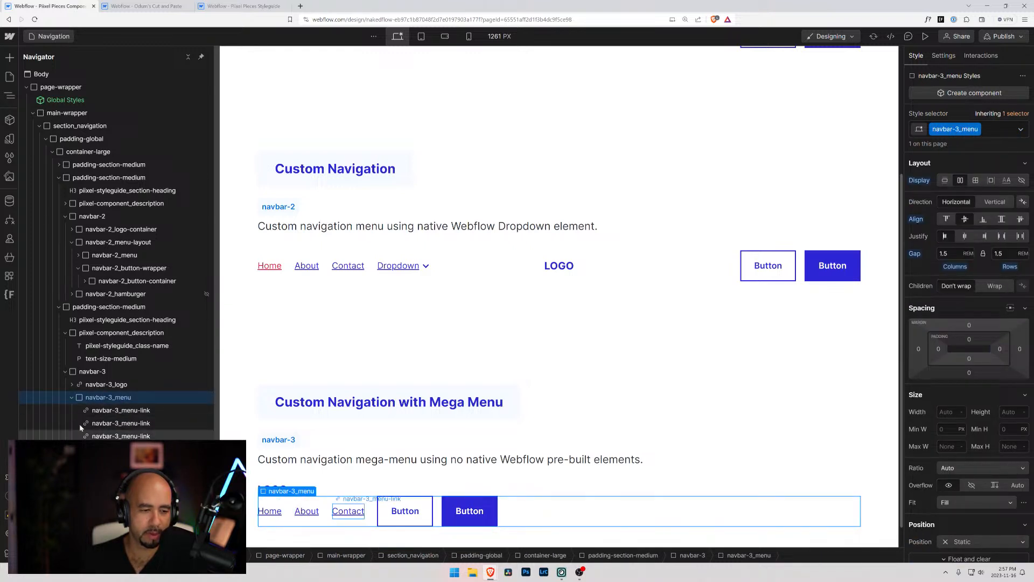
pyautogui.click(71, 398)
pyautogui.click(99, 373)
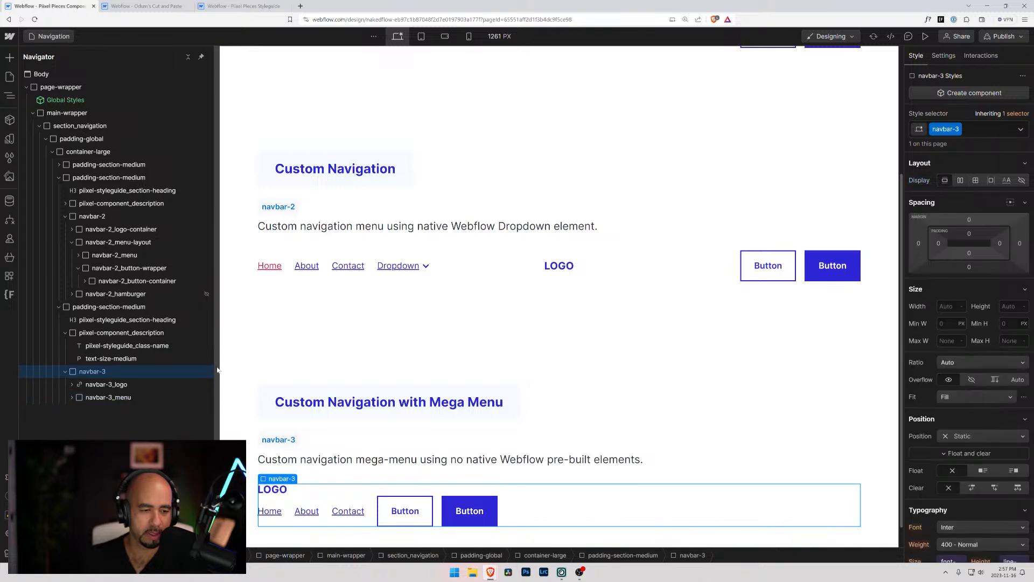
pyautogui.click(961, 180)
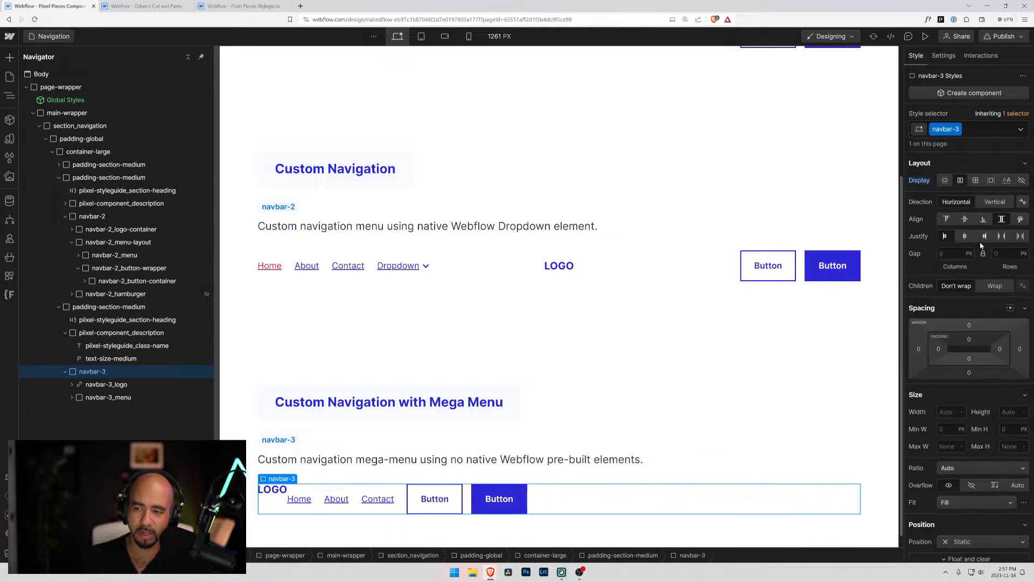
pyautogui.click(1002, 236)
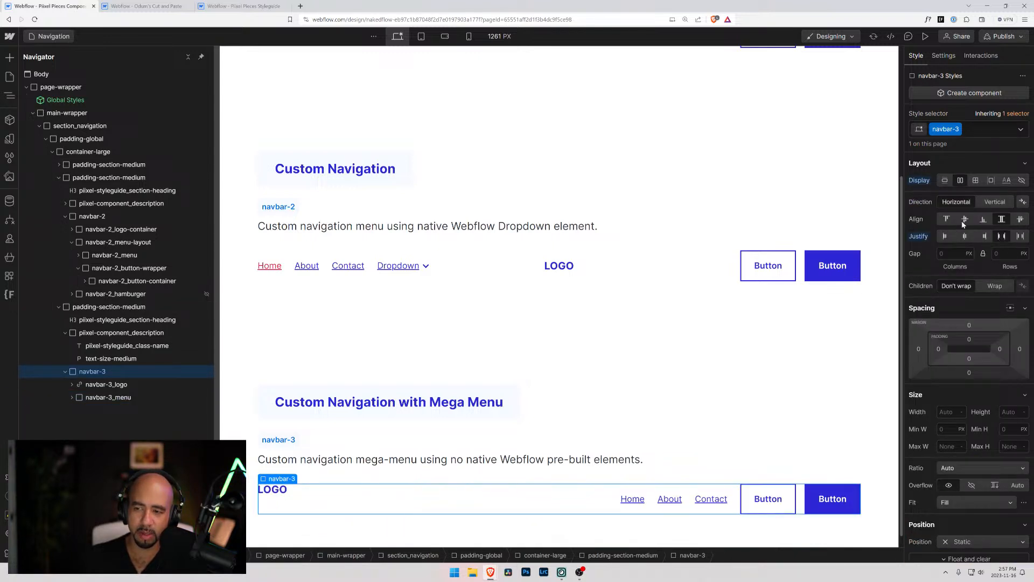
pyautogui.click(965, 219)
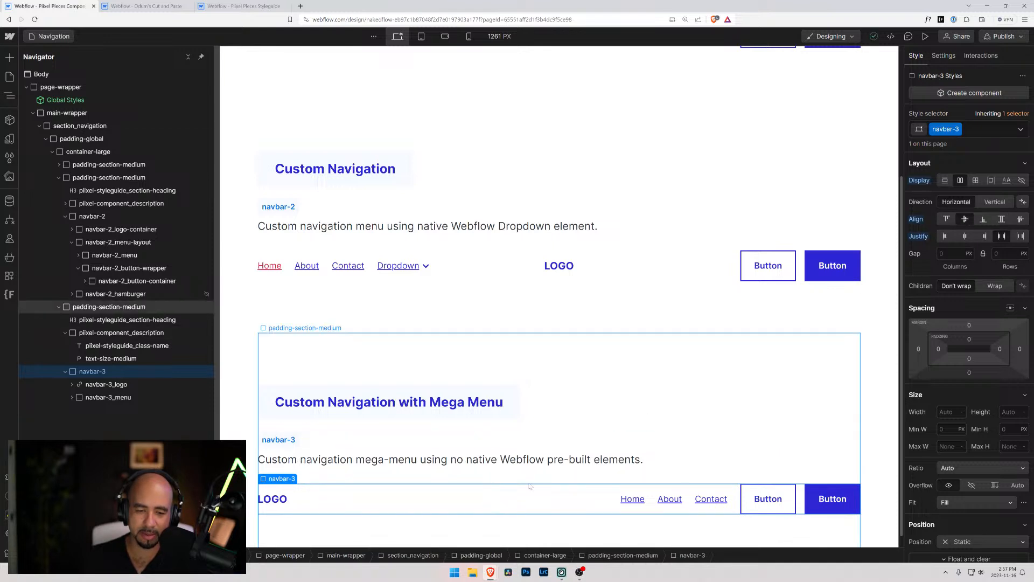
# Duplicate the Contact link inside navbar-3_menu
pyautogui.click(540, 459)
pyautogui.scroll(-1, 539, 407)
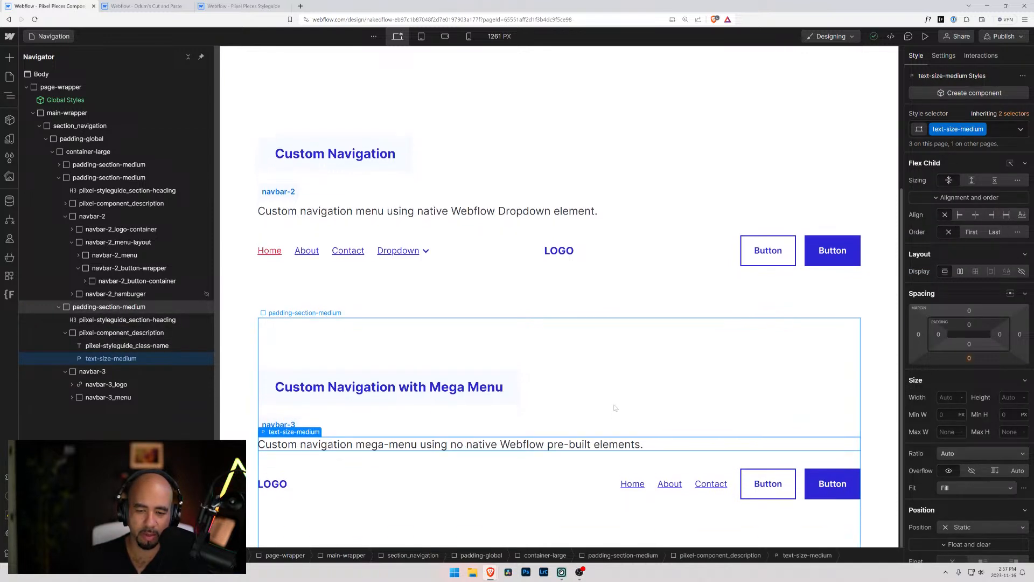
pyautogui.click(72, 385)
pyautogui.click(84, 397)
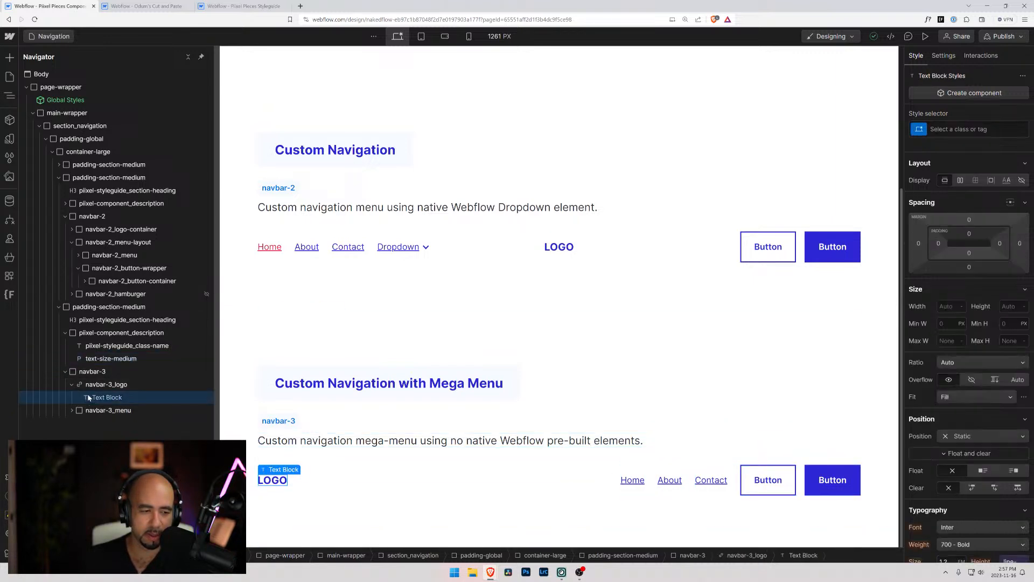
pyautogui.click(80, 386)
pyautogui.click(72, 410)
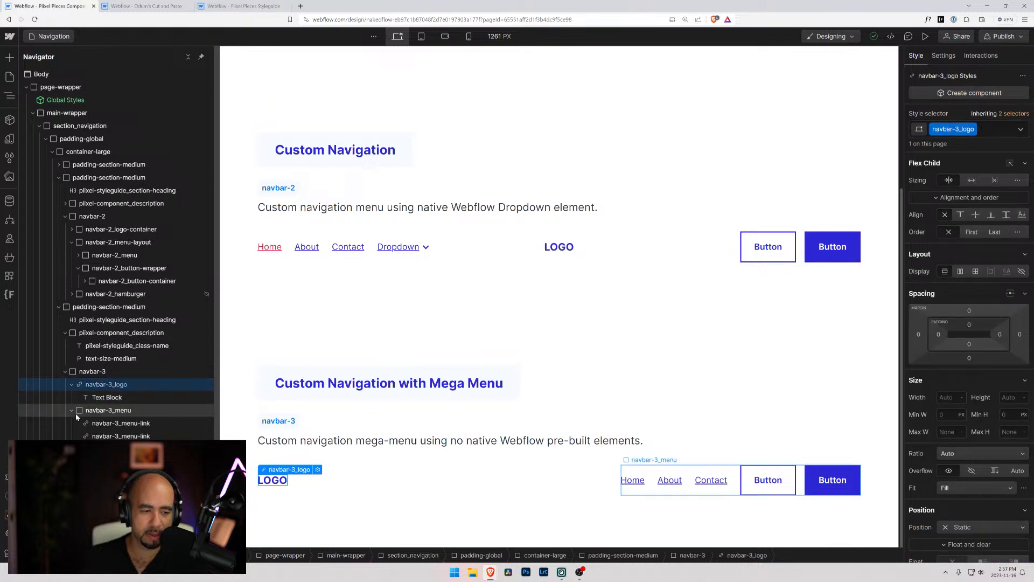
pyautogui.click(89, 448)
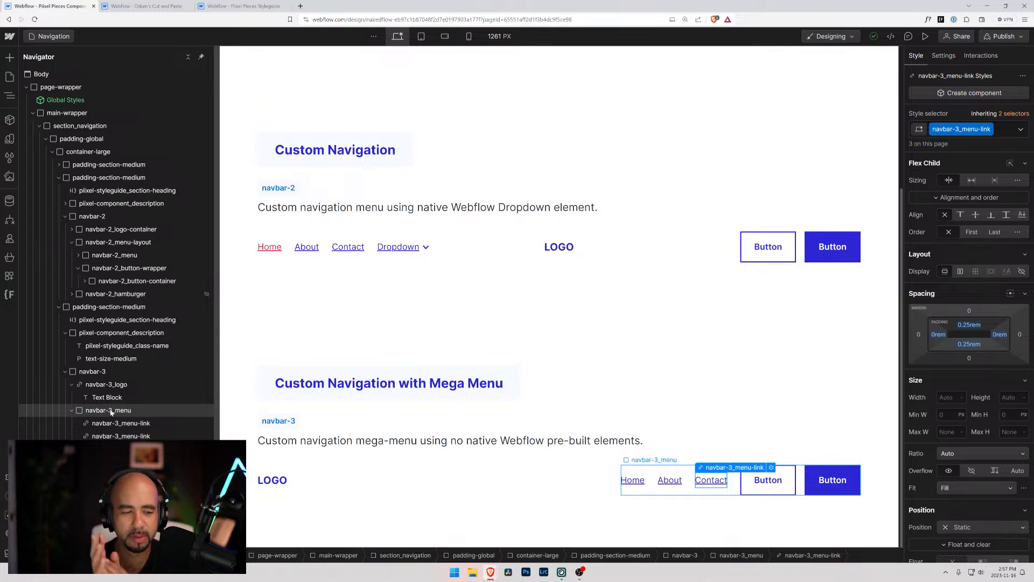
pyautogui.hotkey('ctrl', 'e')
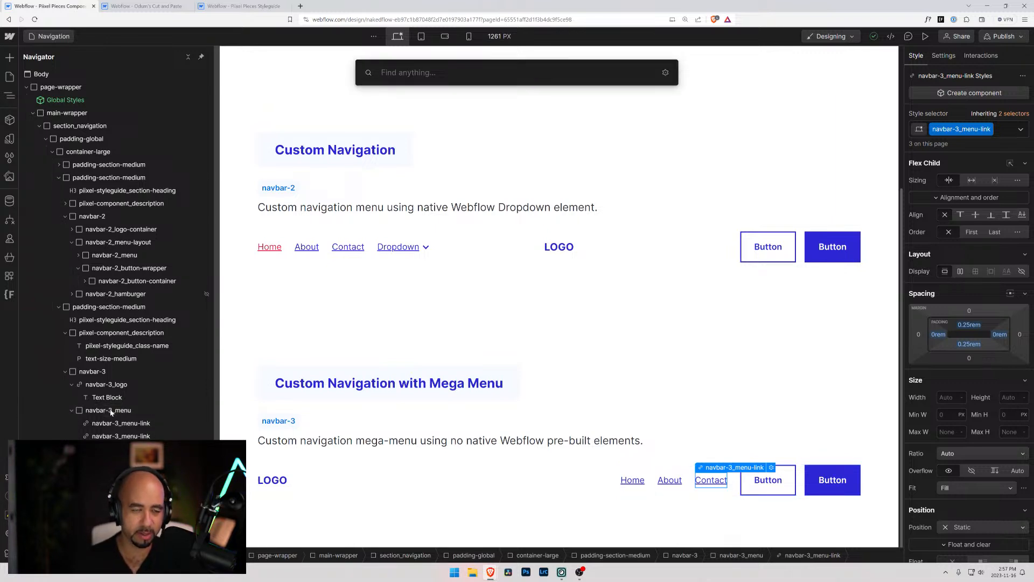
pyautogui.press('Escape')
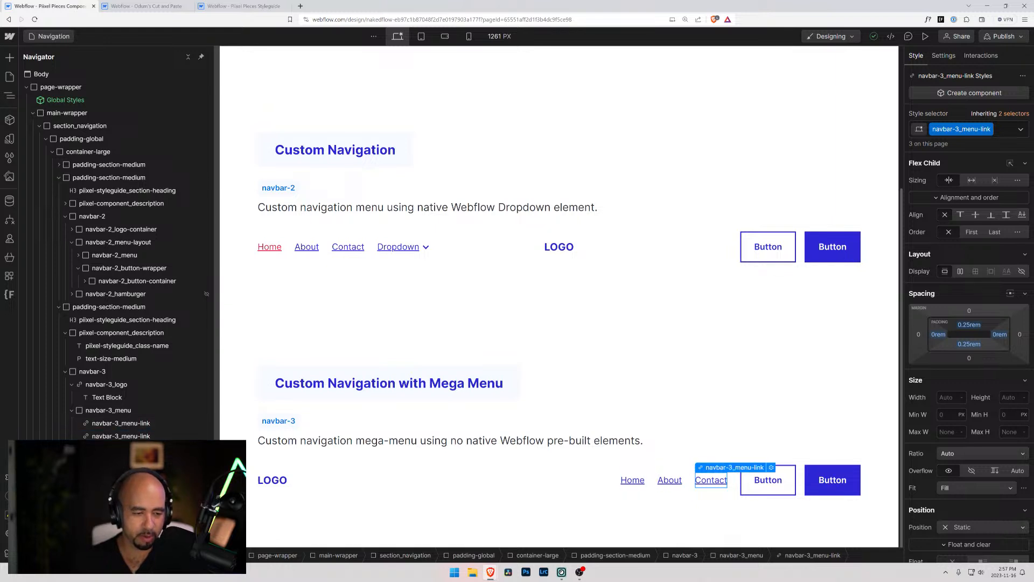
pyautogui.hotkey('ctrl', 'c')
pyautogui.hotkey('ctrl', 'v')
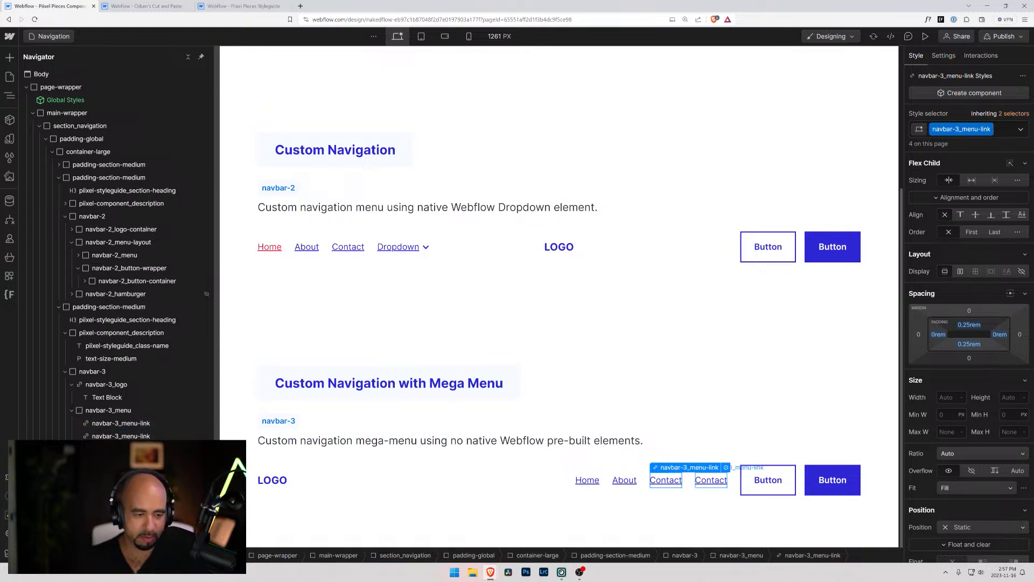
# Change the text of the duplicated Contact link in navbar-3_menu to "Dropdown"
pyautogui.doubleClick(711, 480)
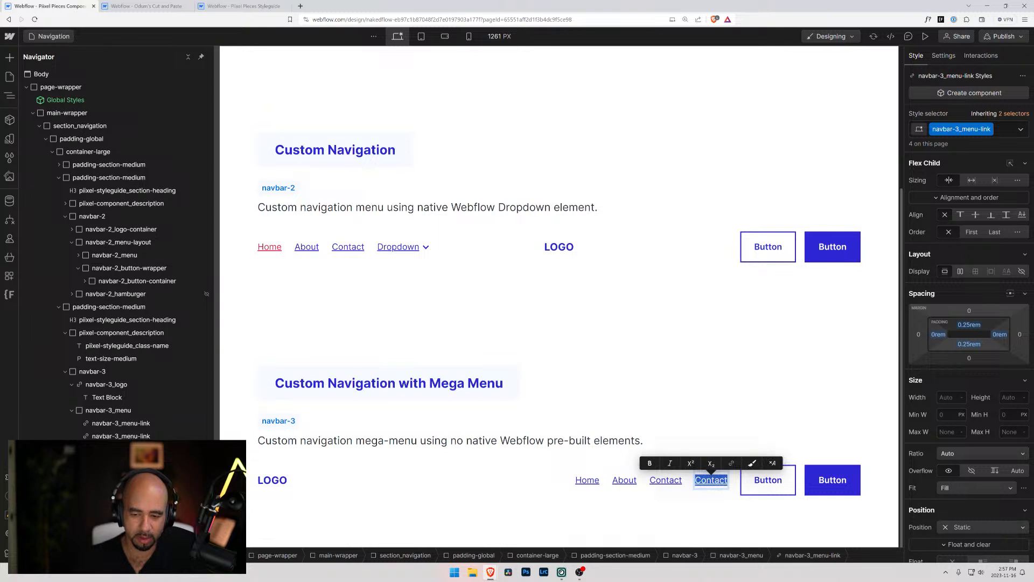
pyautogui.write('Dropdown')
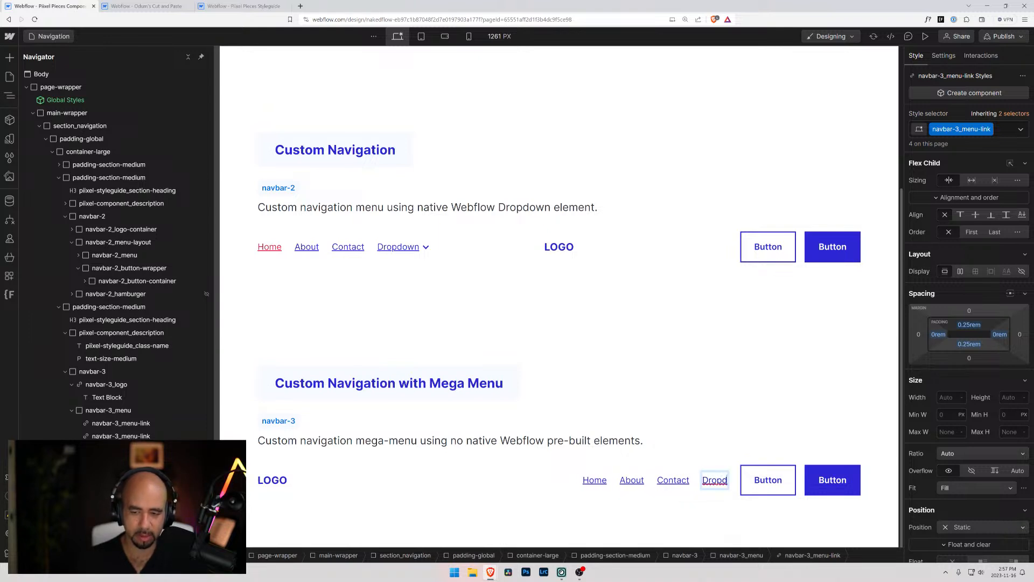
pyautogui.click(644, 439)
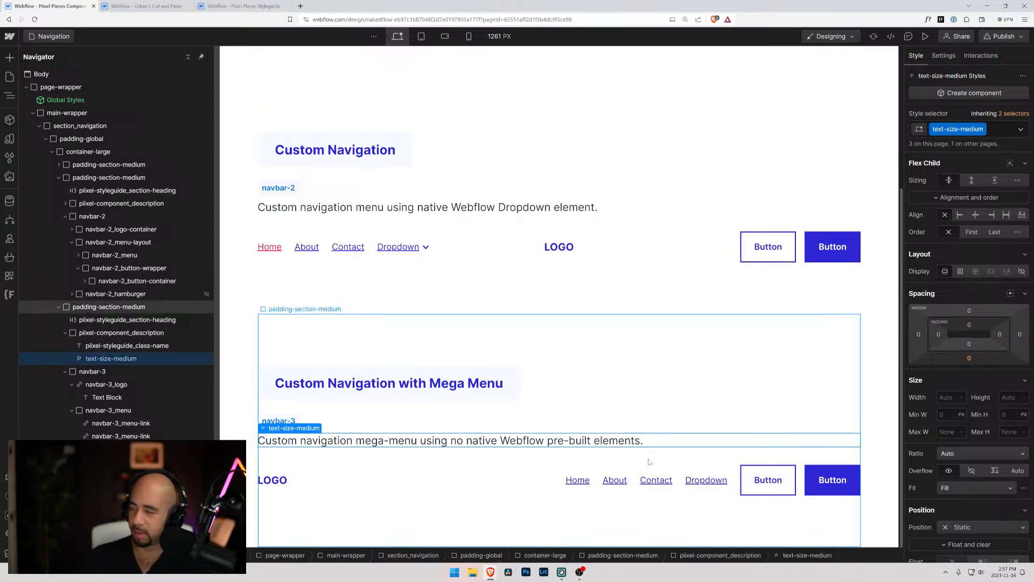
pyautogui.click(649, 461)
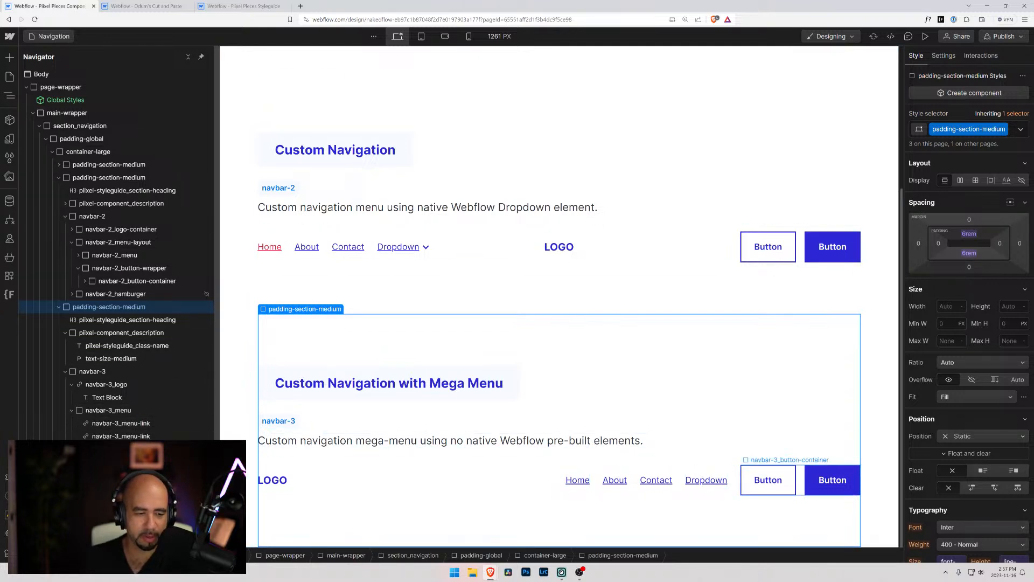
pyautogui.click(72, 411)
pyautogui.click(72, 411)
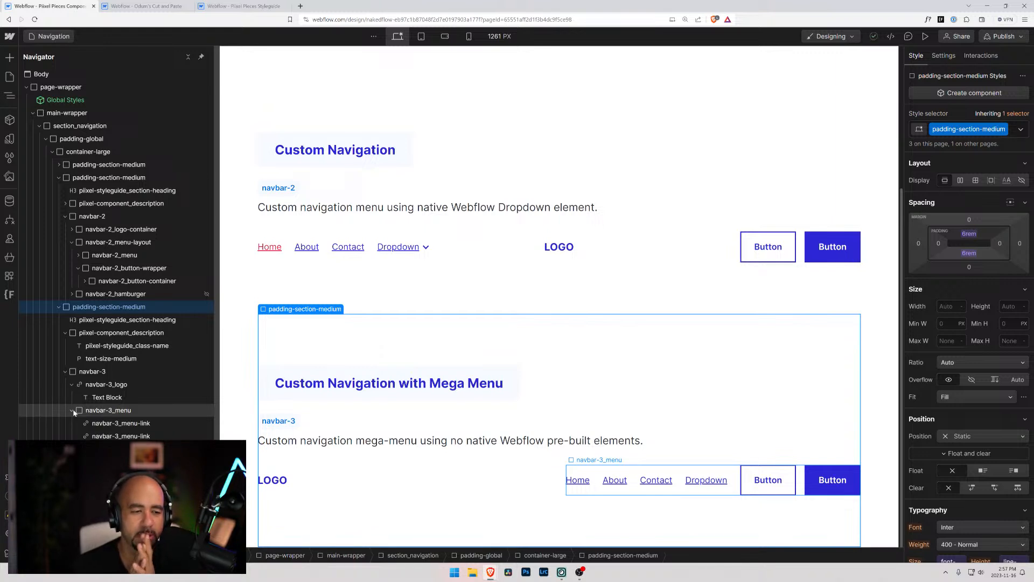
# Copy the navbar-2_hamburger block, paste it into the Body of the Cut and Paste project, and expand it
pyautogui.click(109, 294)
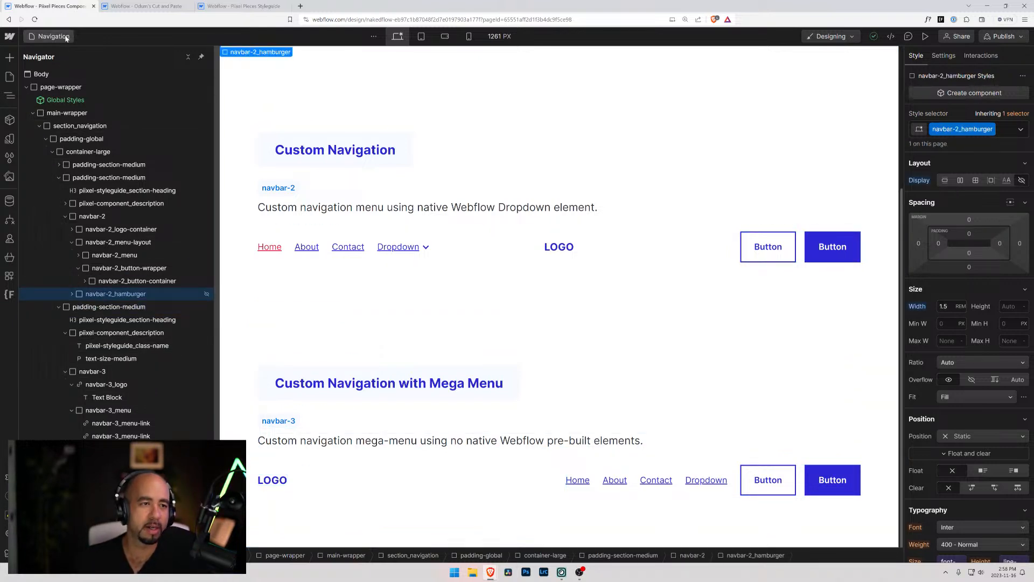
pyautogui.click(46, 36)
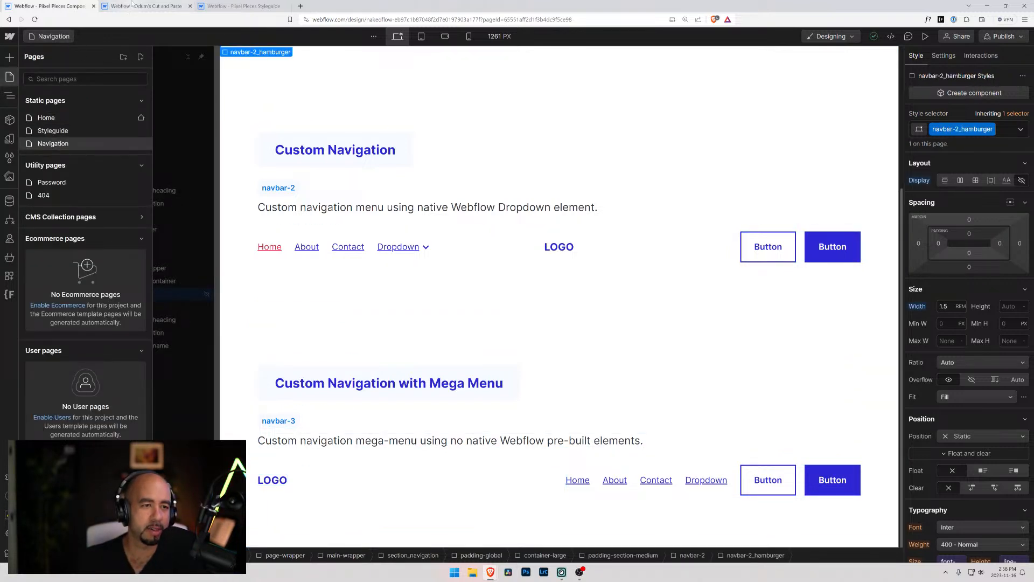
pyautogui.click(117, 6)
pyautogui.click(24, 102)
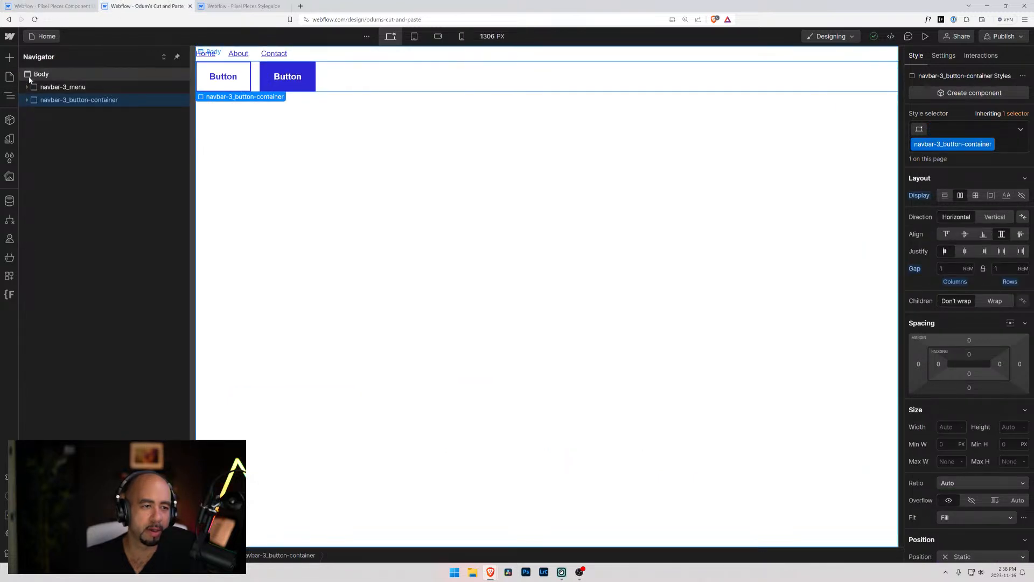
pyautogui.click(41, 74)
pyautogui.hotkey('ctrl', 'v')
pyautogui.click(27, 113)
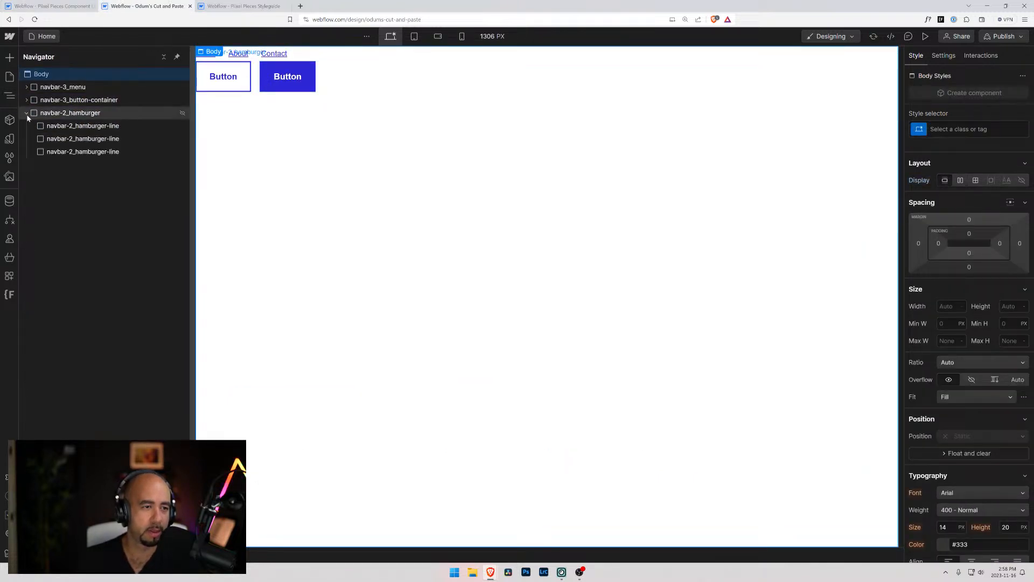
# Examine the styles of the pasted navbar-2_hamburger block and its three hamburger lines
pyautogui.click(70, 114)
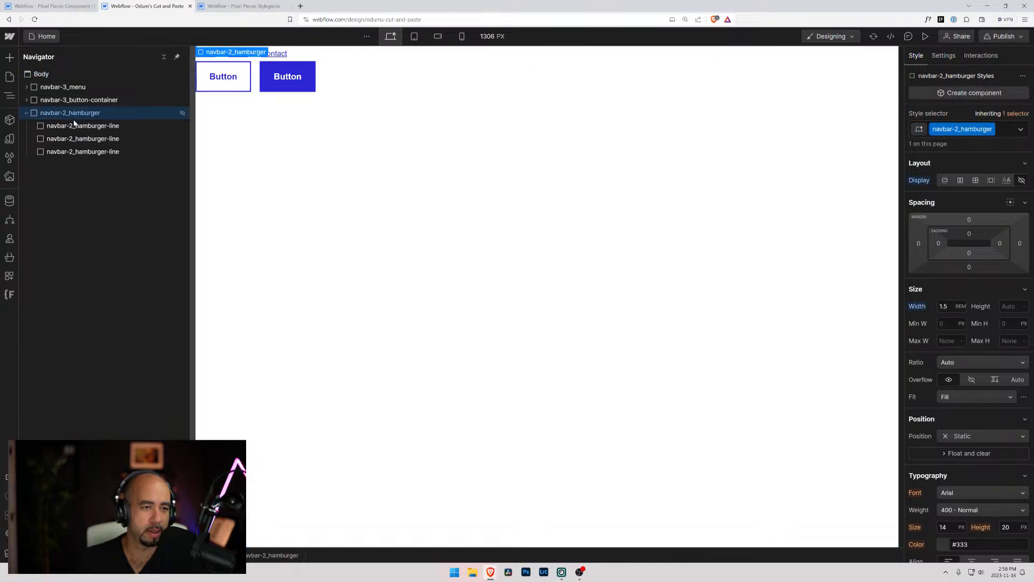
pyautogui.click(75, 127)
pyautogui.click(76, 140)
pyautogui.click(76, 153)
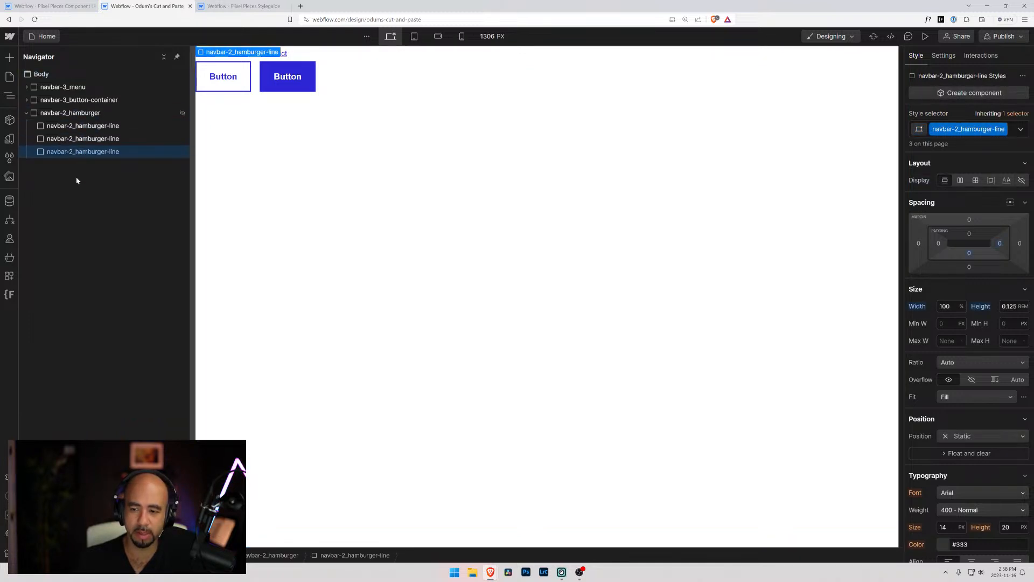
pyautogui.scroll(-7, 952, 380)
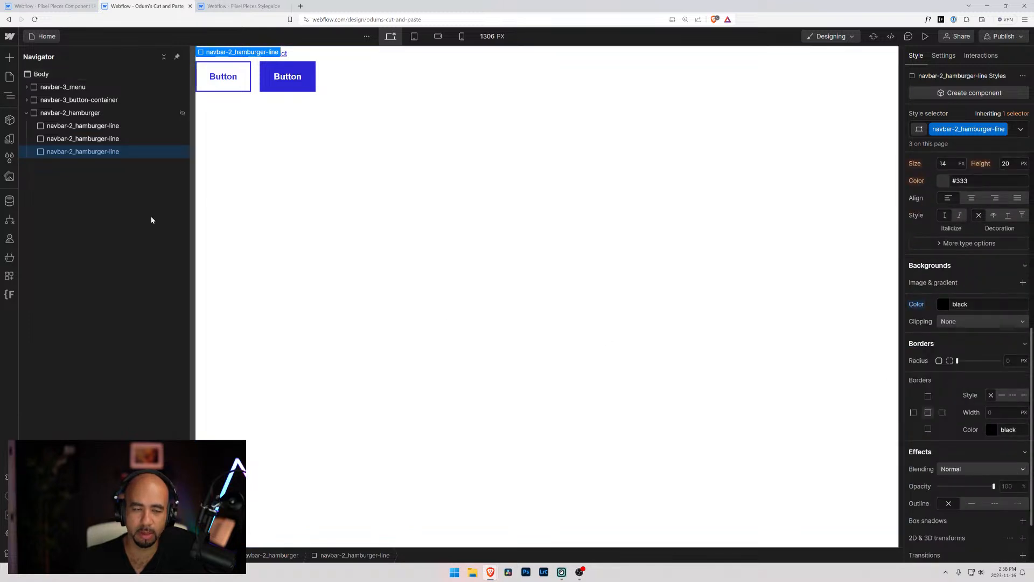
# Rename the class of the pasted navbar-2_hamburger block to navbar-3_hamburger
pyautogui.click(81, 127)
pyautogui.click(81, 113)
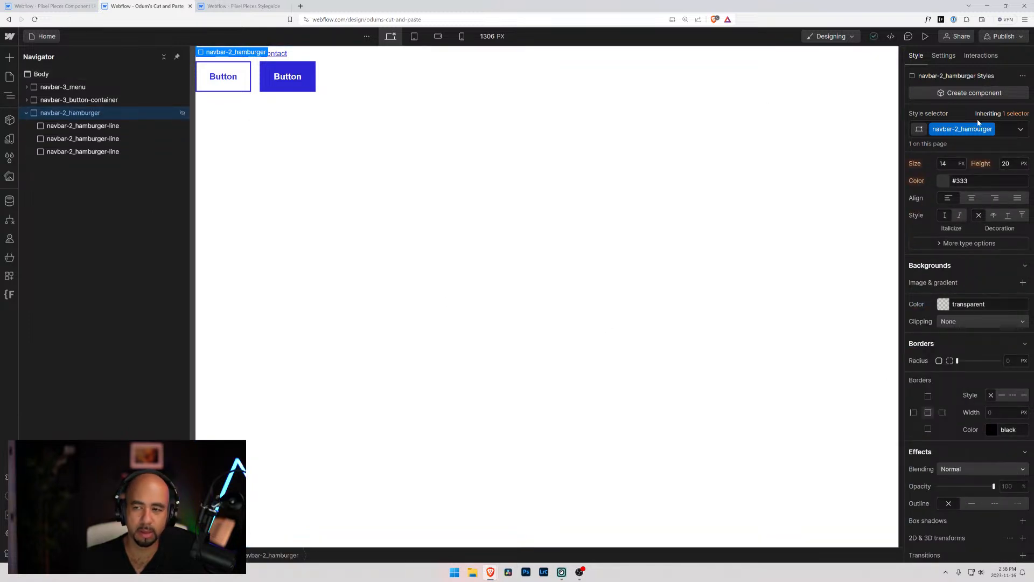
pyautogui.doubleClick(959, 129)
pyautogui.press('Left')
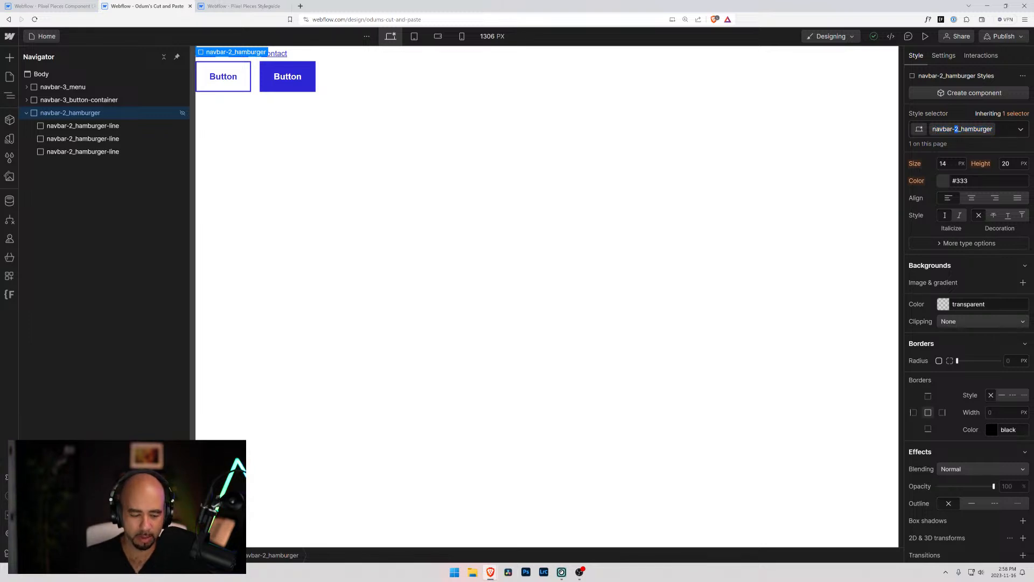
pyautogui.write('3')
pyautogui.press('Return')
# Rename the class shared by the three hamburger lines to navbar-3_hamburger-line
pyautogui.click(81, 125)
pyautogui.doubleClick(964, 129)
pyautogui.click(959, 130)
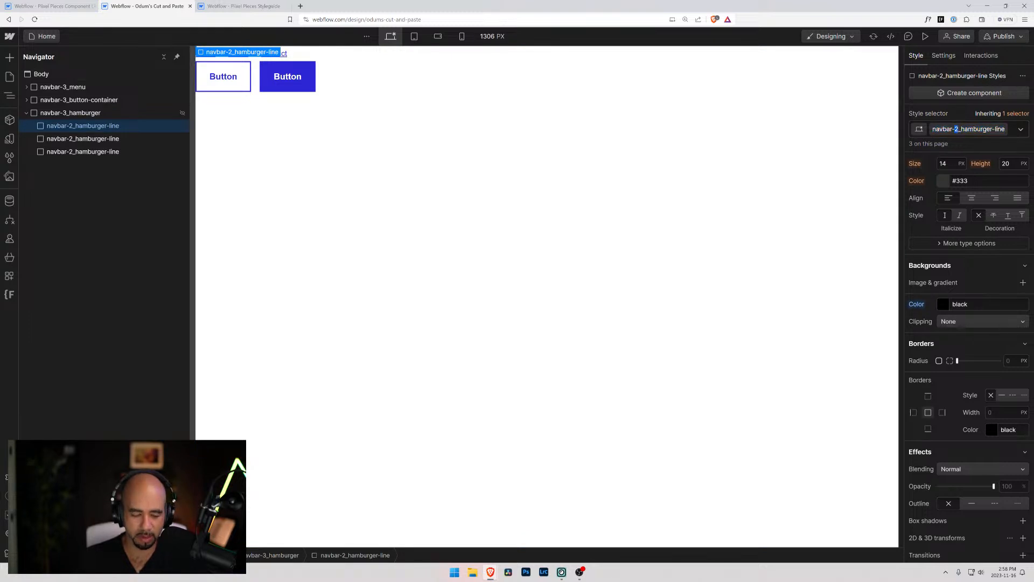
pyautogui.write('3')
pyautogui.press('Return')
# Copy the navbar-3_hamburger block into navbar-3 on the Navigation page of the components project, and collapse navbar-3's logo and menu
pyautogui.click(49, 114)
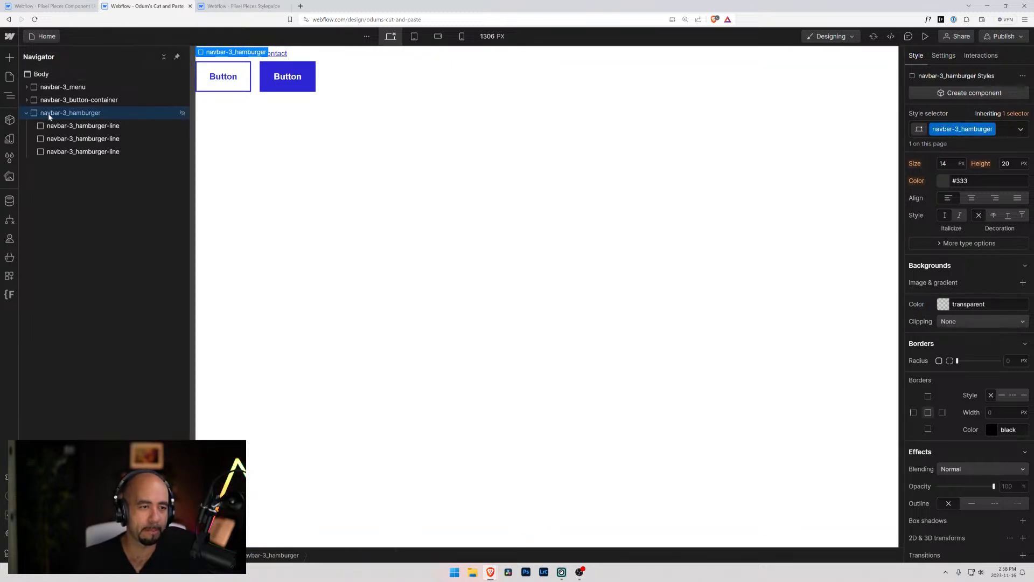
pyautogui.click(38, 36)
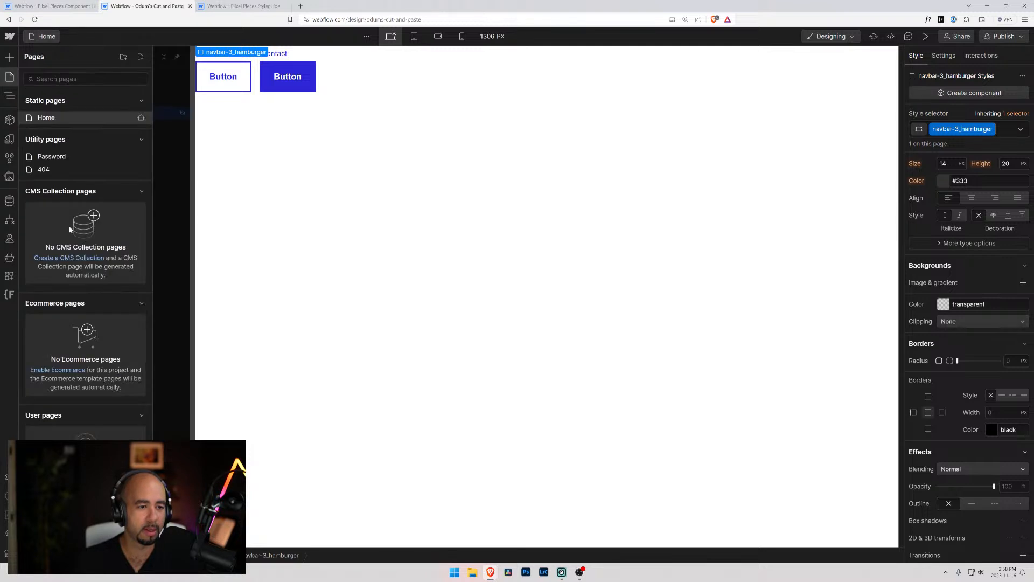
pyautogui.click(39, 9)
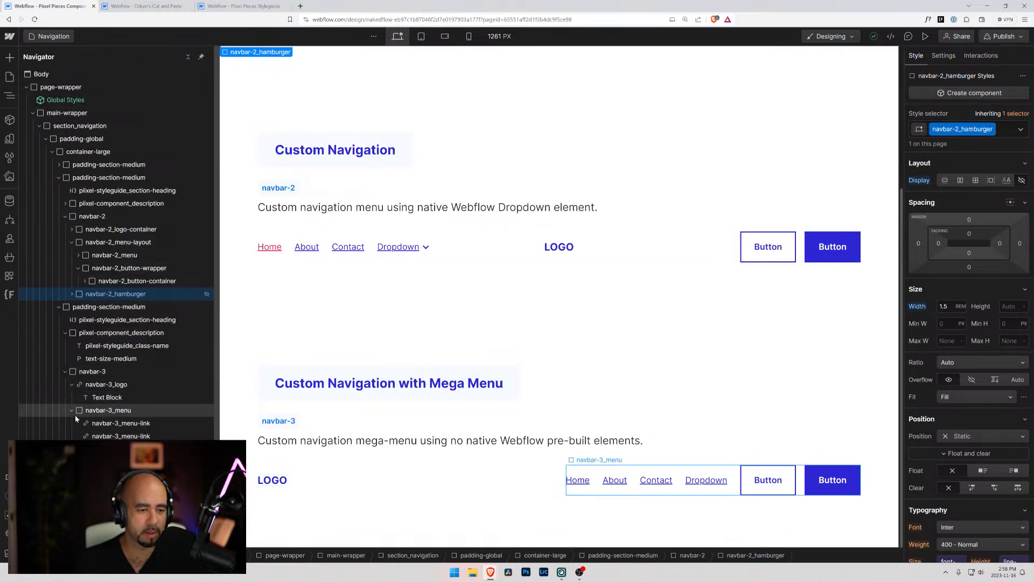
pyautogui.click(71, 414)
pyautogui.click(72, 384)
pyautogui.click(80, 372)
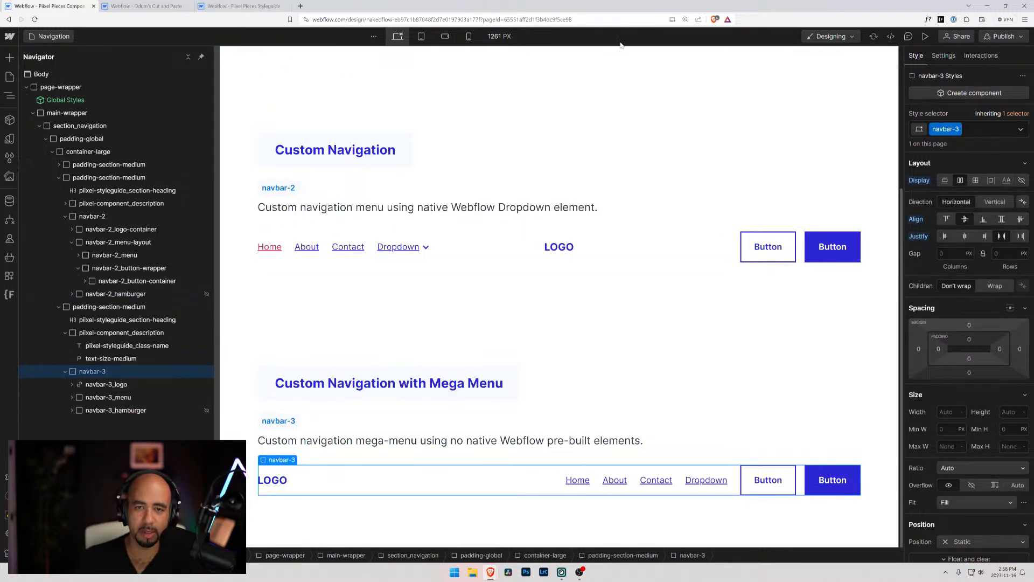
# Examine the layout and styles of navbar-3, its menu and a menu link at the tablet and desktop breakpoints
pyautogui.click(421, 36)
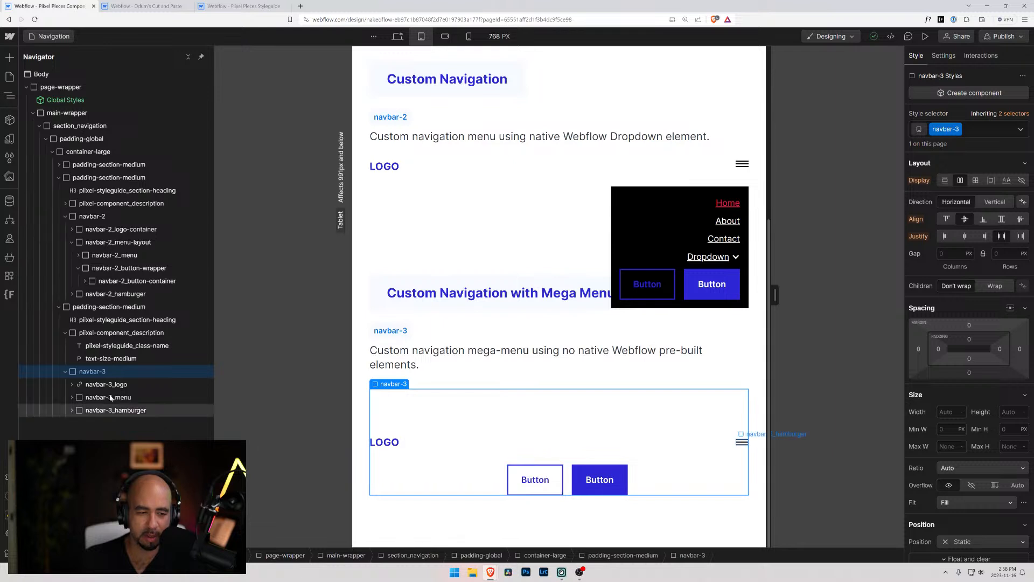
pyautogui.click(76, 399)
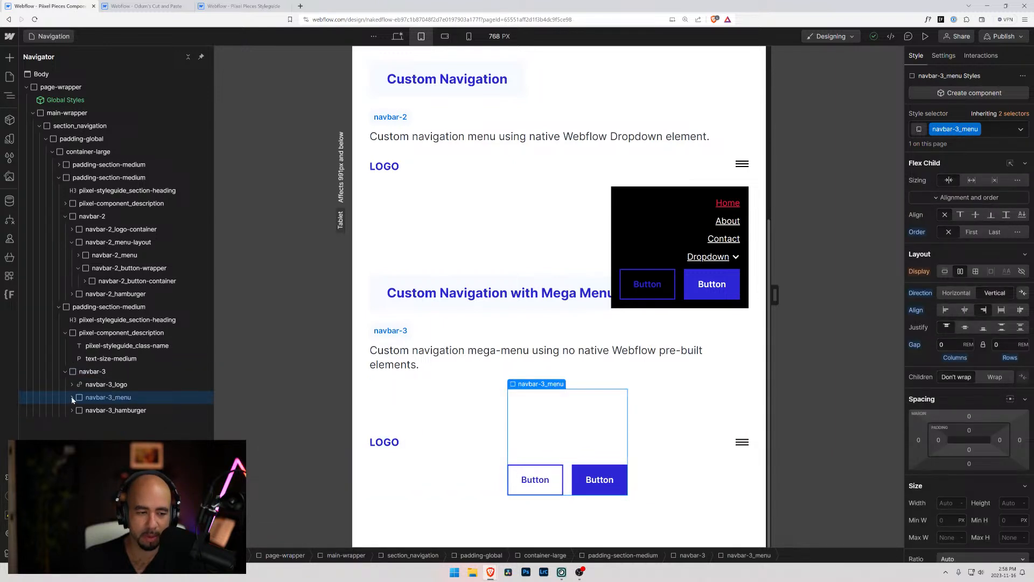
pyautogui.click(72, 399)
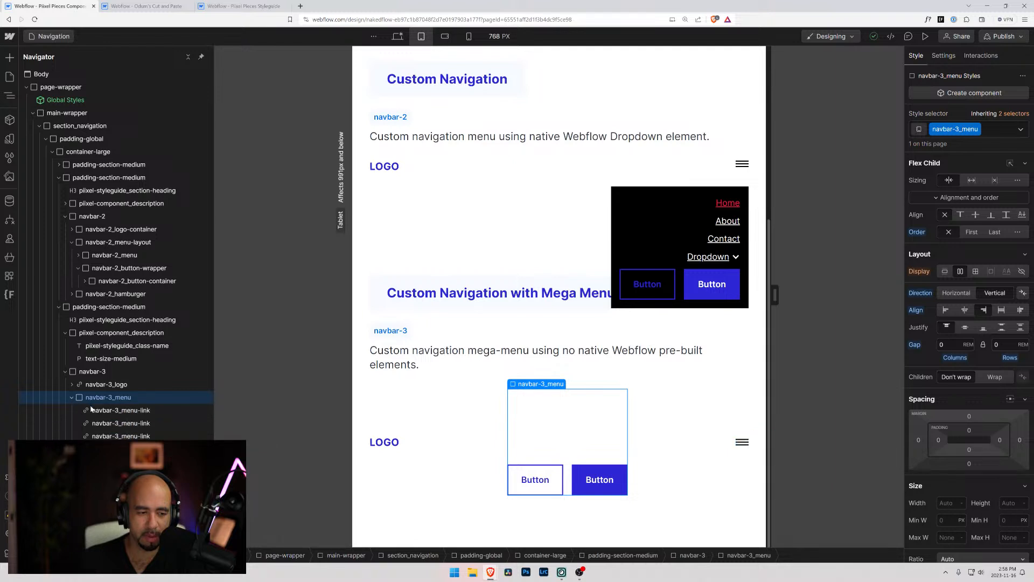
pyautogui.click(89, 411)
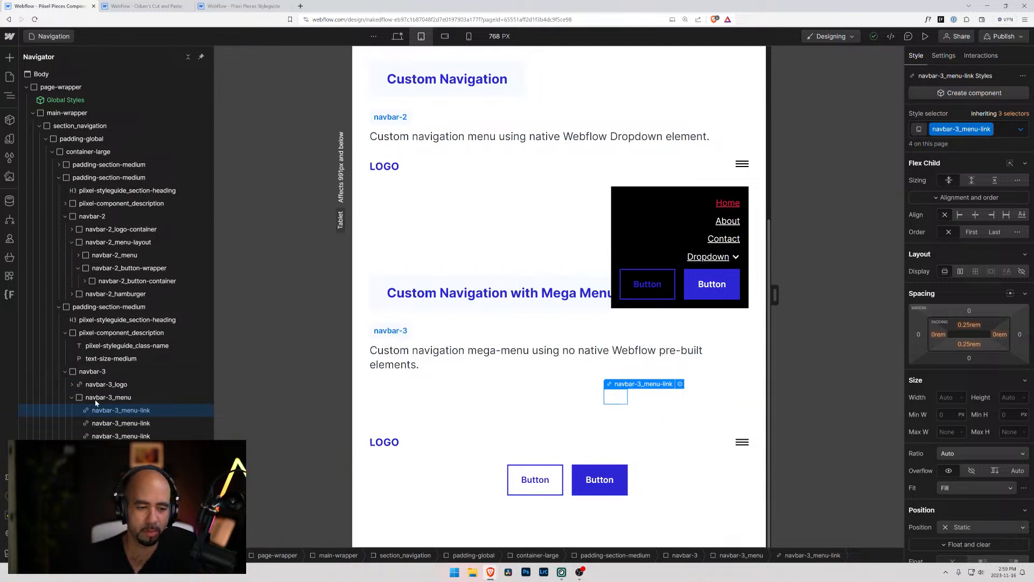
pyautogui.click(98, 399)
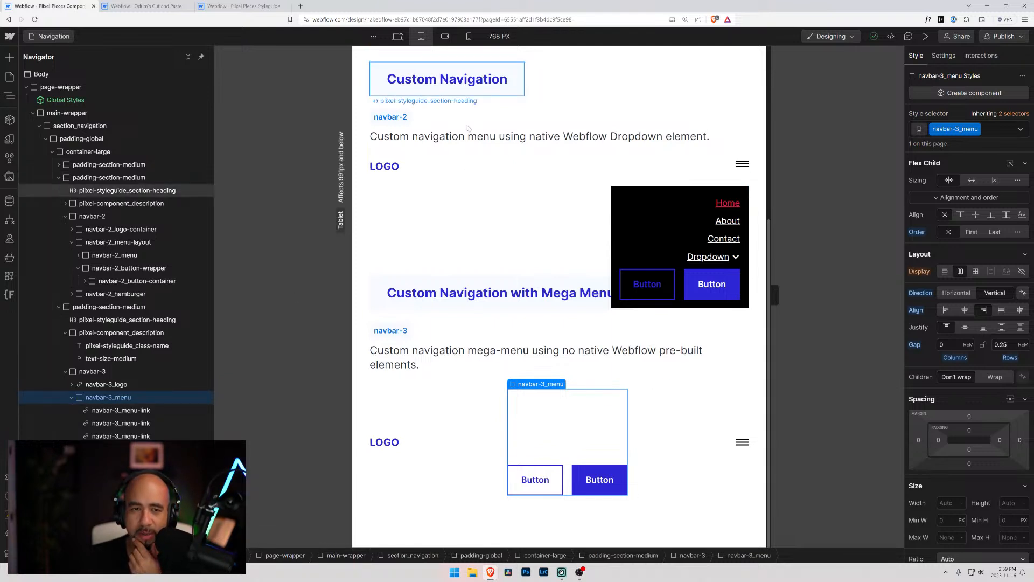
pyautogui.click(398, 37)
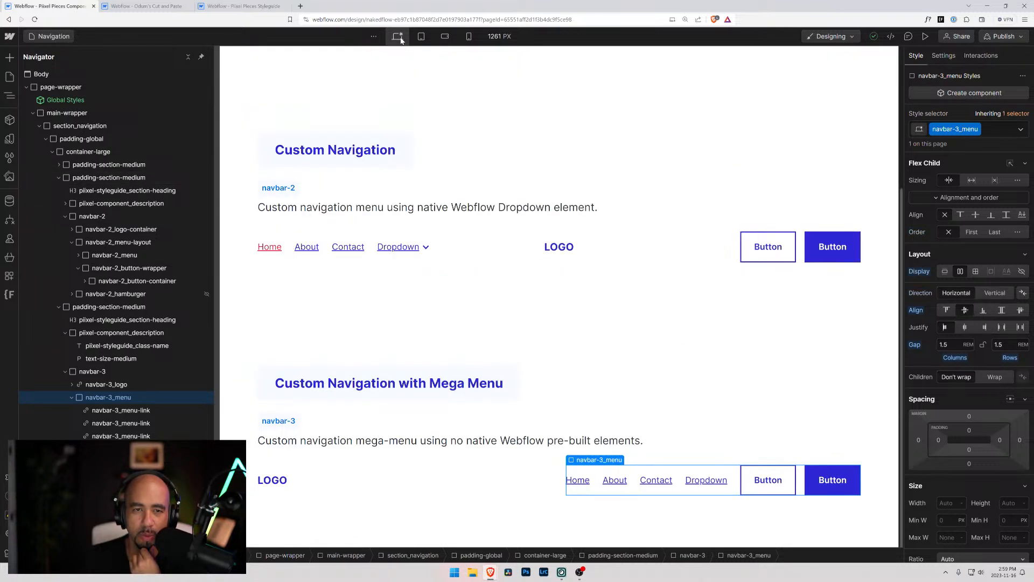
pyautogui.click(527, 476)
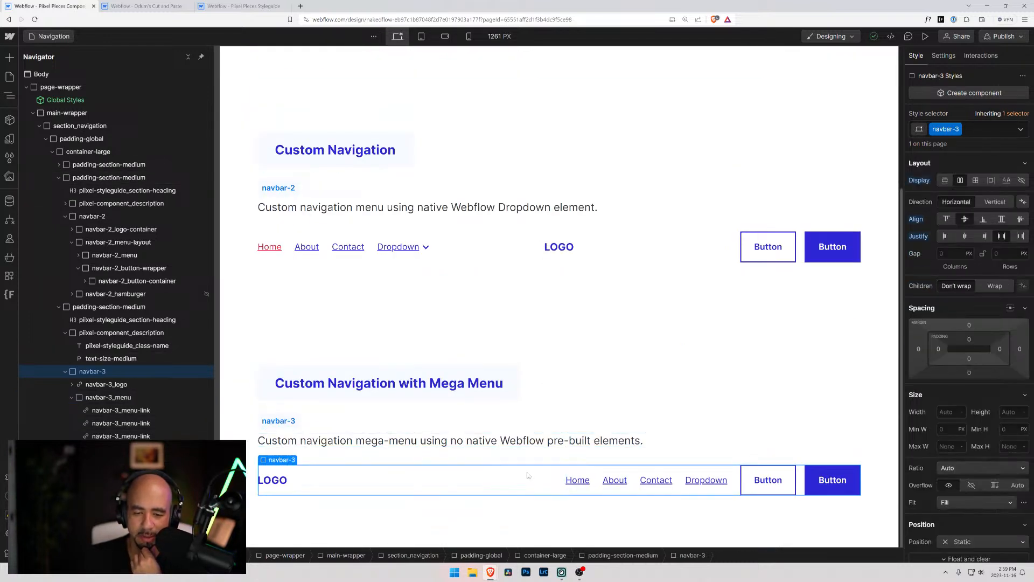
pyautogui.click(578, 493)
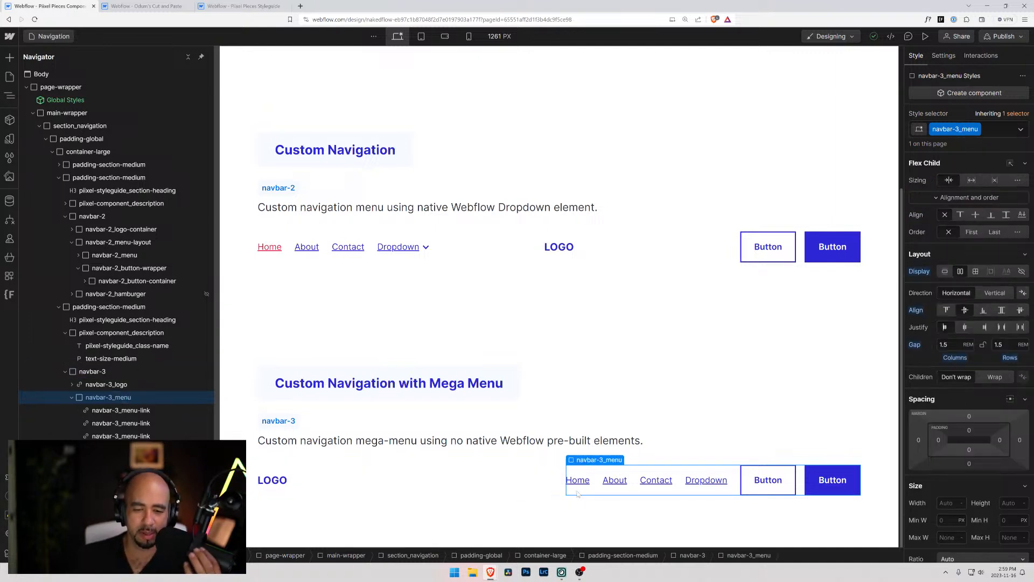
pyautogui.click(72, 398)
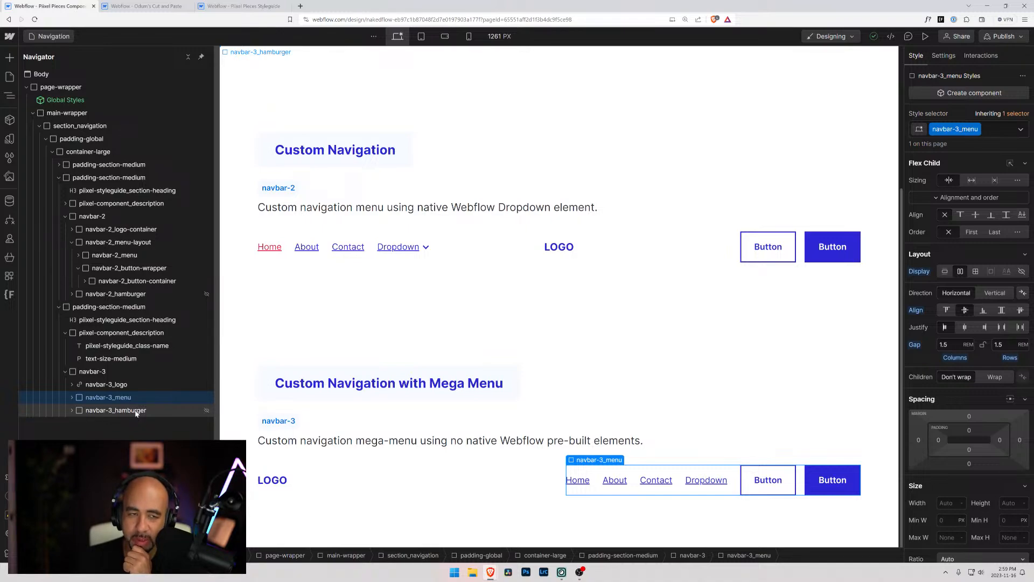
# Open the Stripe website in a new browser tab and examine the mega-menu dropdowns of its desktop navigation
pyautogui.click(300, 6)
pyautogui.write('stripe.com')
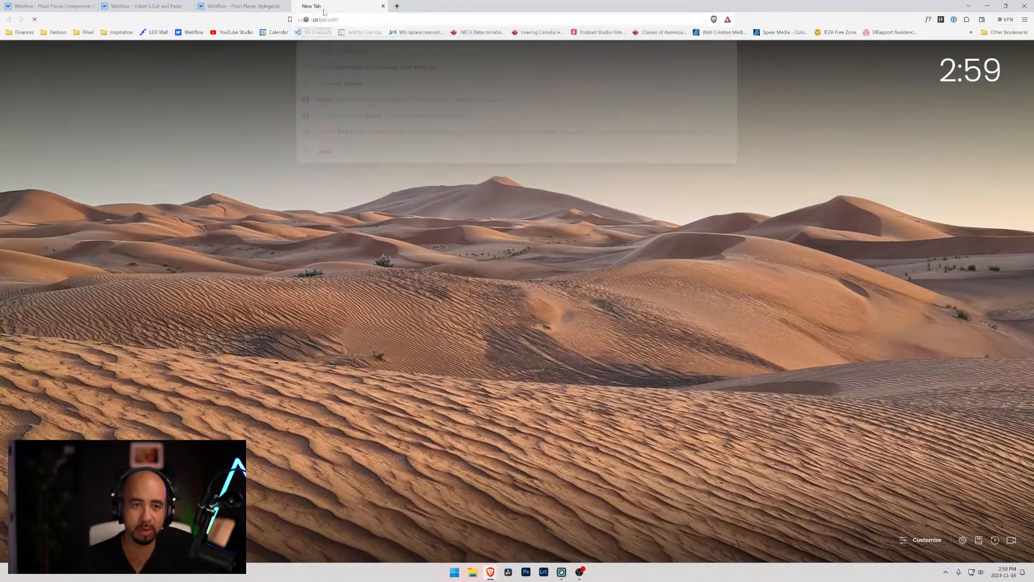
pyautogui.press('Return')
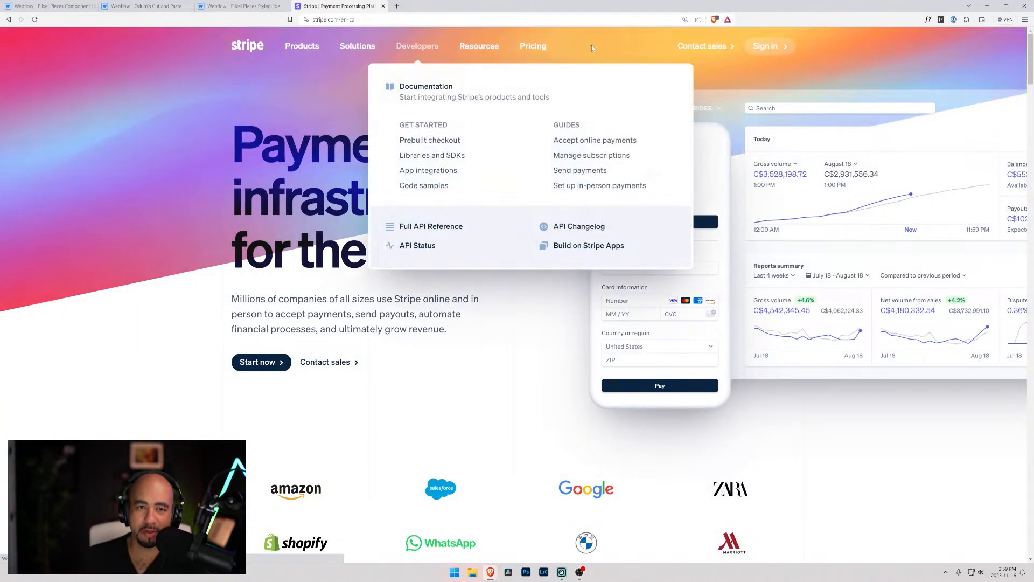
pyautogui.moveTo(445, 46)
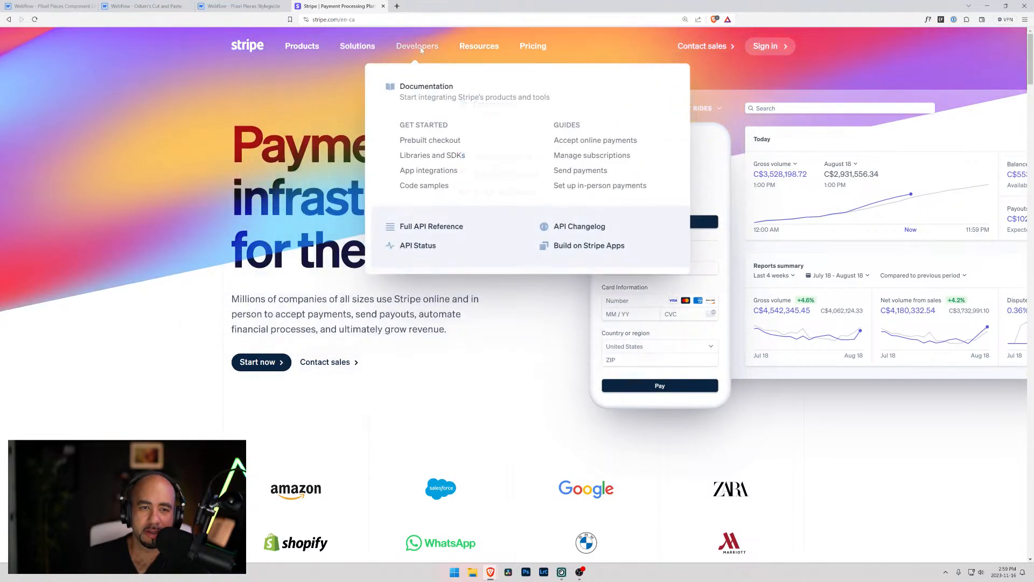
pyautogui.moveTo(482, 48)
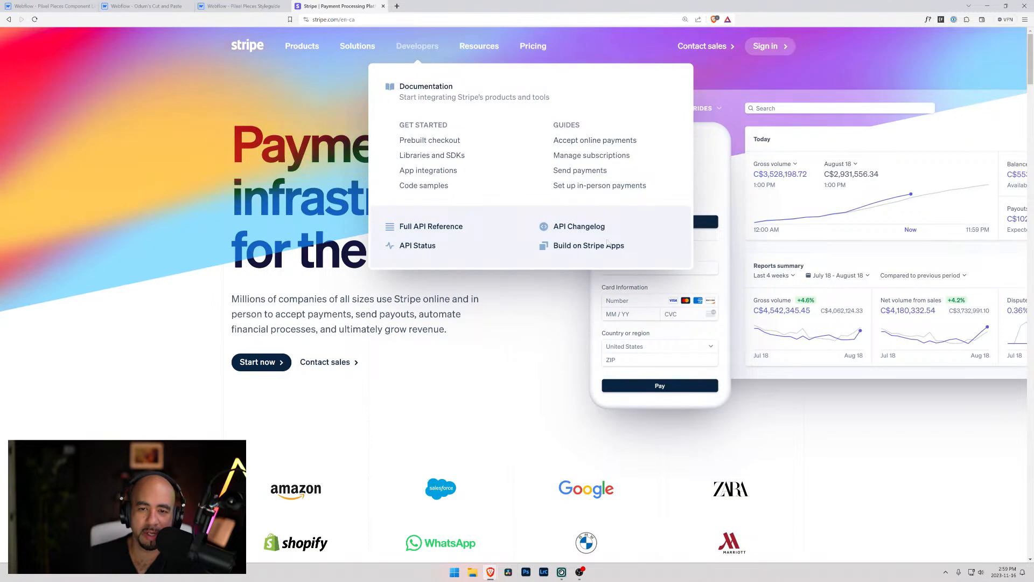
pyautogui.moveTo(364, 40)
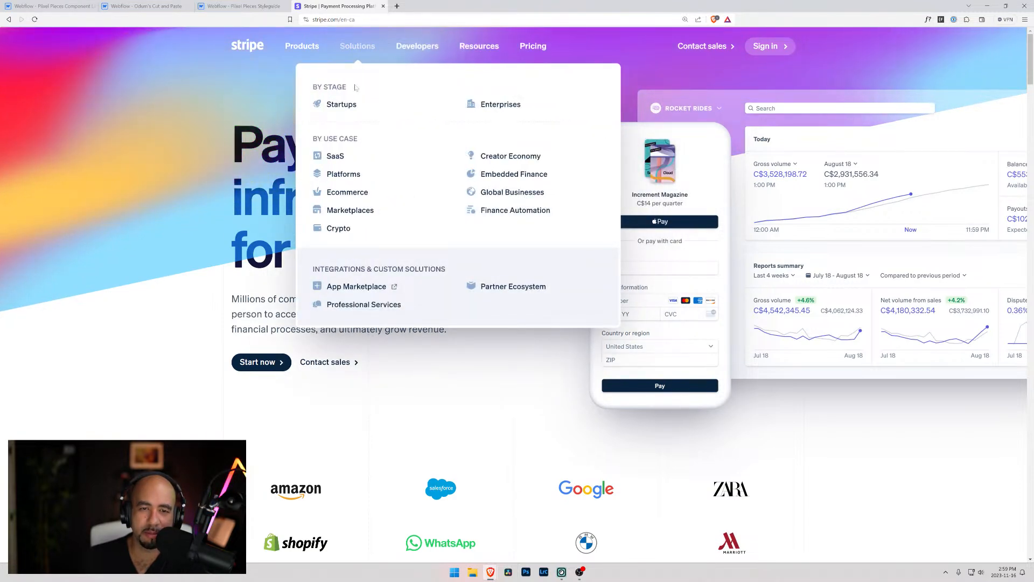
pyautogui.moveTo(299, 46)
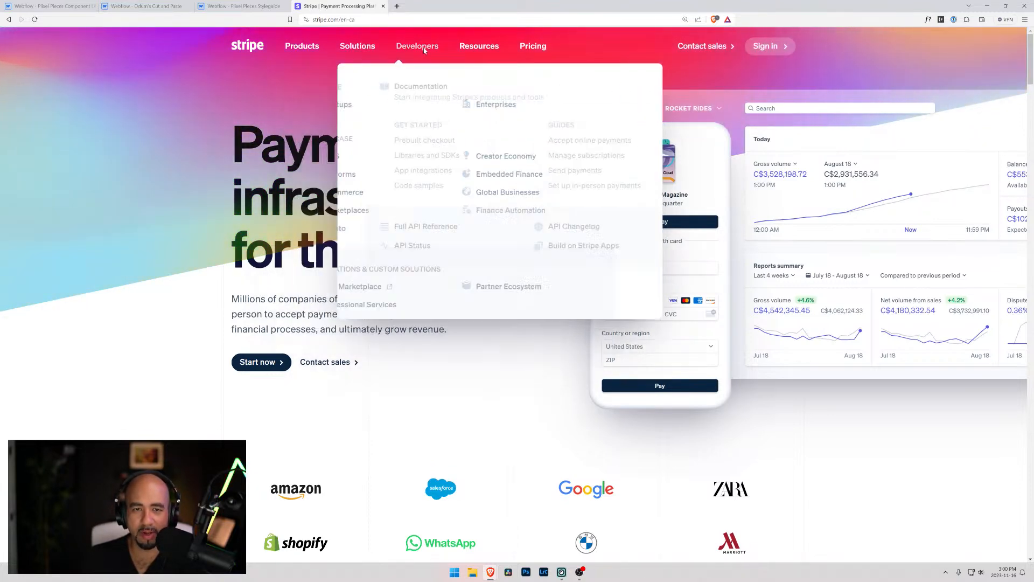
# Narrow the browser window to examine the submenus of Stripe's mobile navigation, and restore it to full size for the desktop dropdowns
pyautogui.click(1006, 6)
pyautogui.moveTo(921, 214); pyautogui.dragTo(421, 214)
pyautogui.click(383, 116)
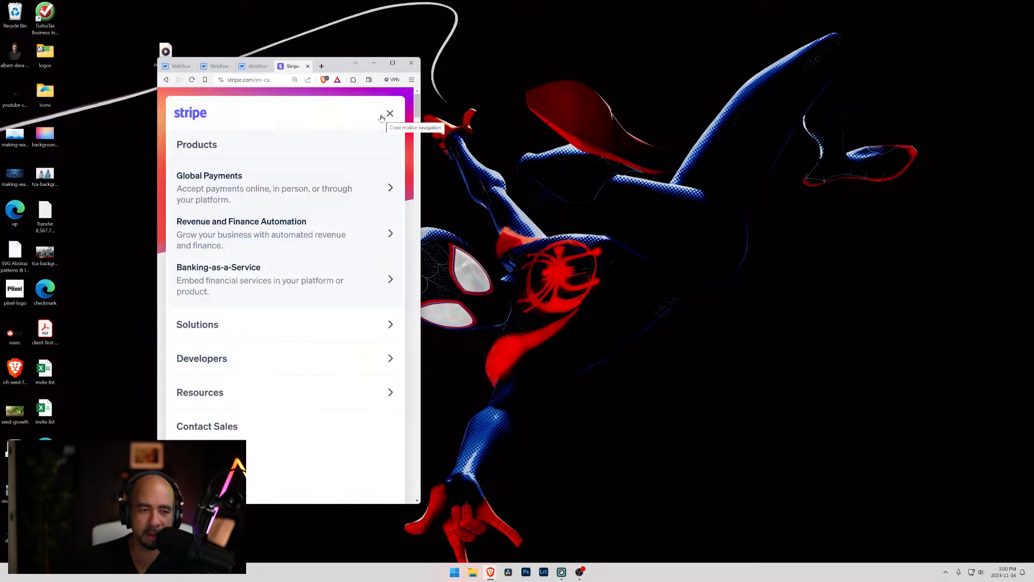
pyautogui.click(256, 281)
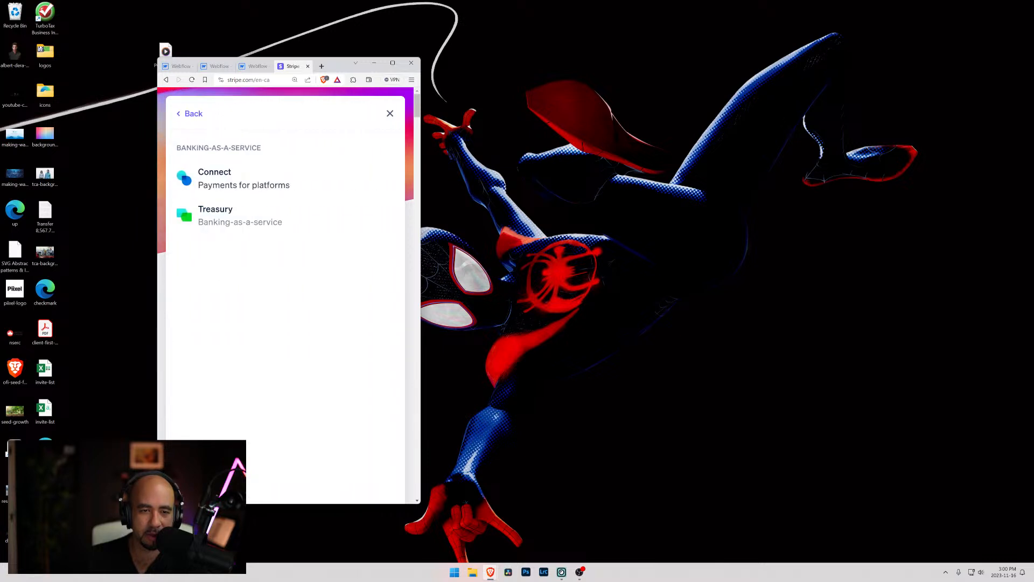
pyautogui.click(183, 119)
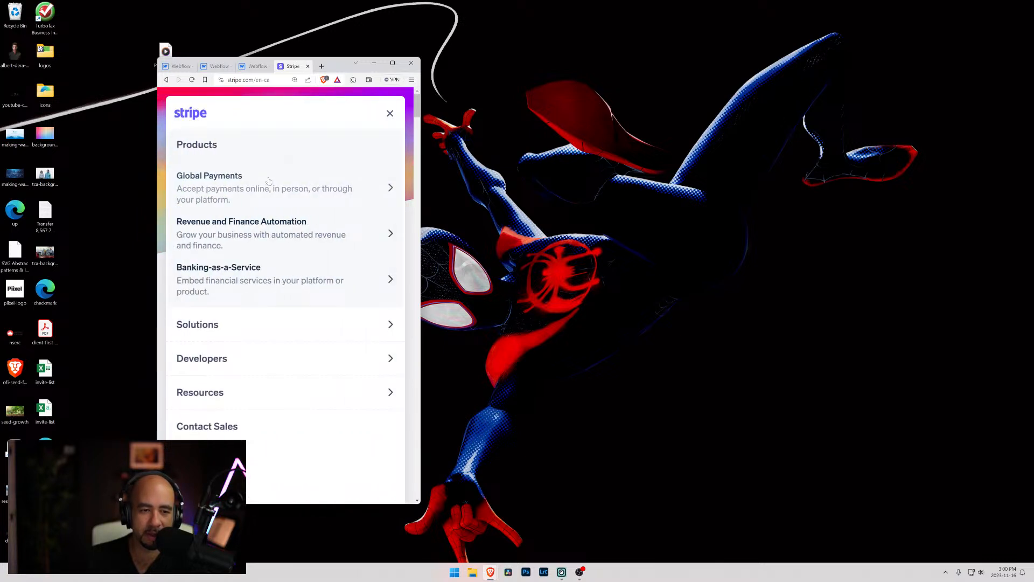
pyautogui.scroll(-2, 253, 307)
pyautogui.click(228, 249)
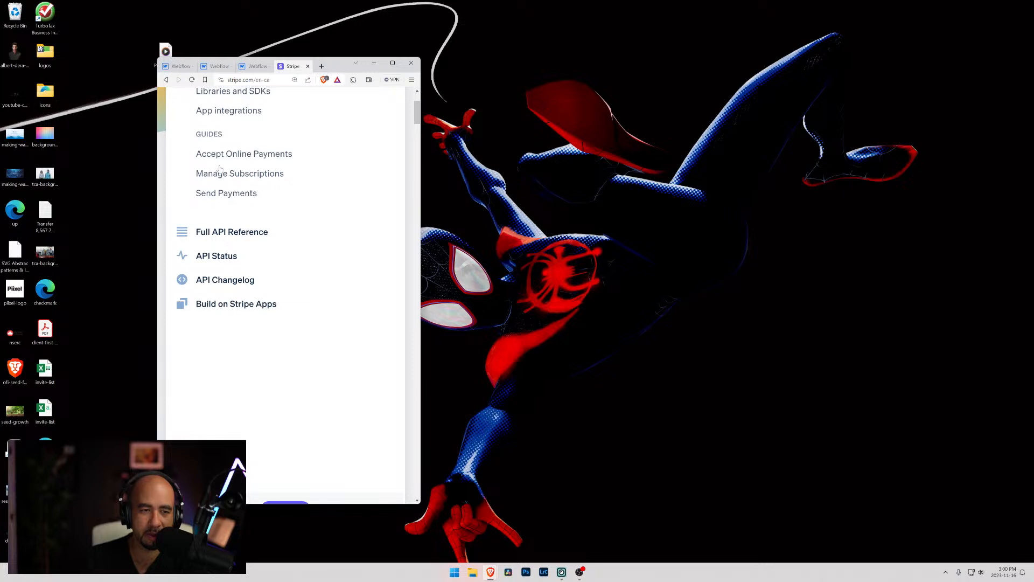
pyautogui.scroll(3, 220, 168)
pyautogui.click(190, 115)
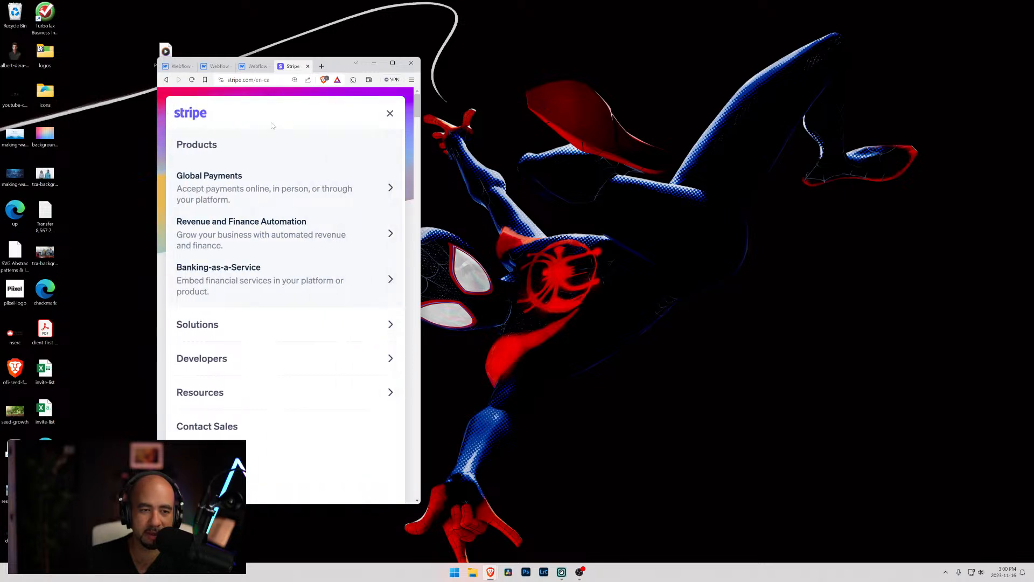
pyautogui.click(305, 198)
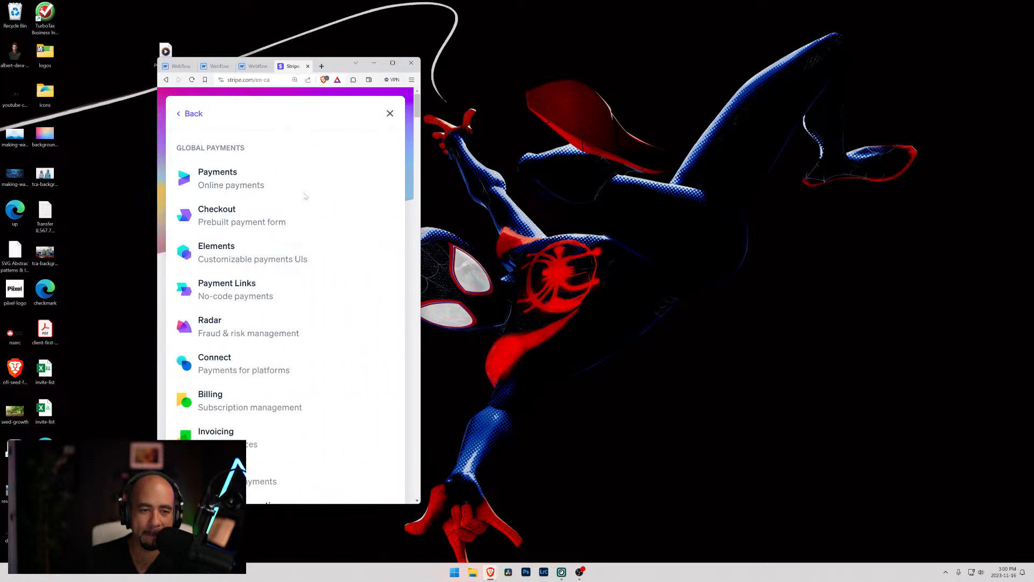
pyautogui.click(188, 114)
pyautogui.click(388, 116)
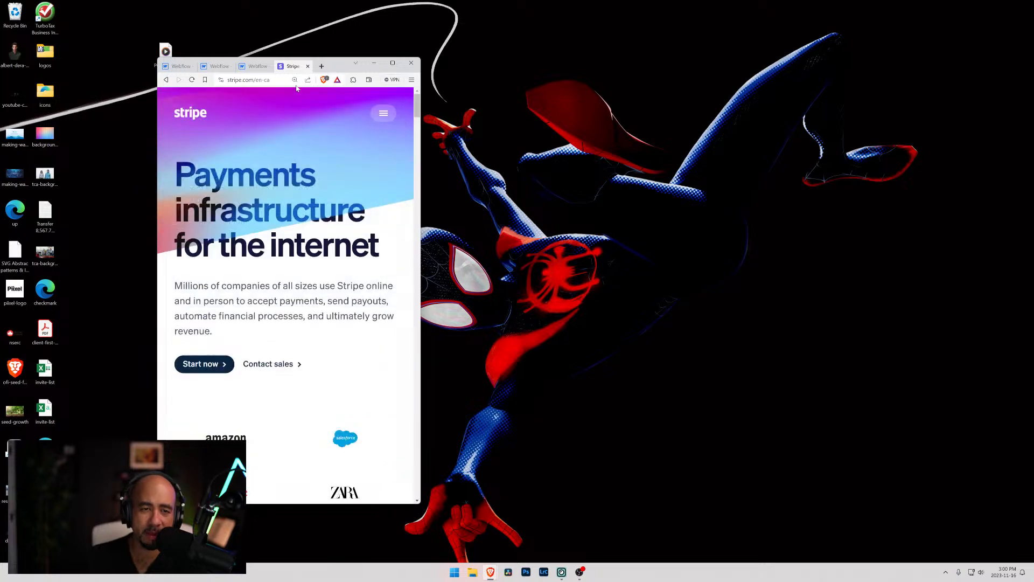
pyautogui.click(400, 63)
pyautogui.moveTo(490, 44)
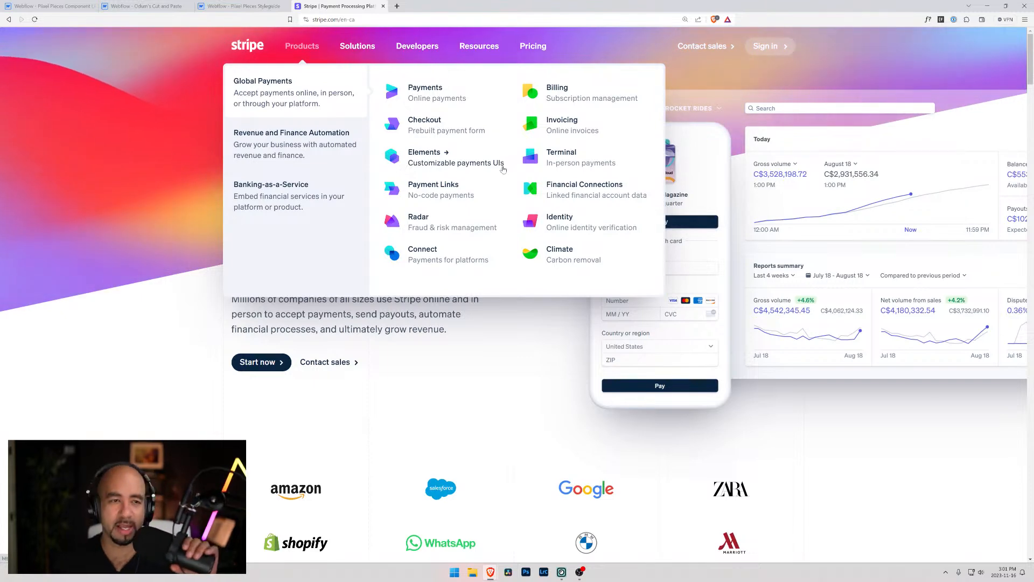
# Return to the Navigation page in Webflow and inspect the Home, About and Contact links inside navbar-3_menu
pyautogui.click(207, 6)
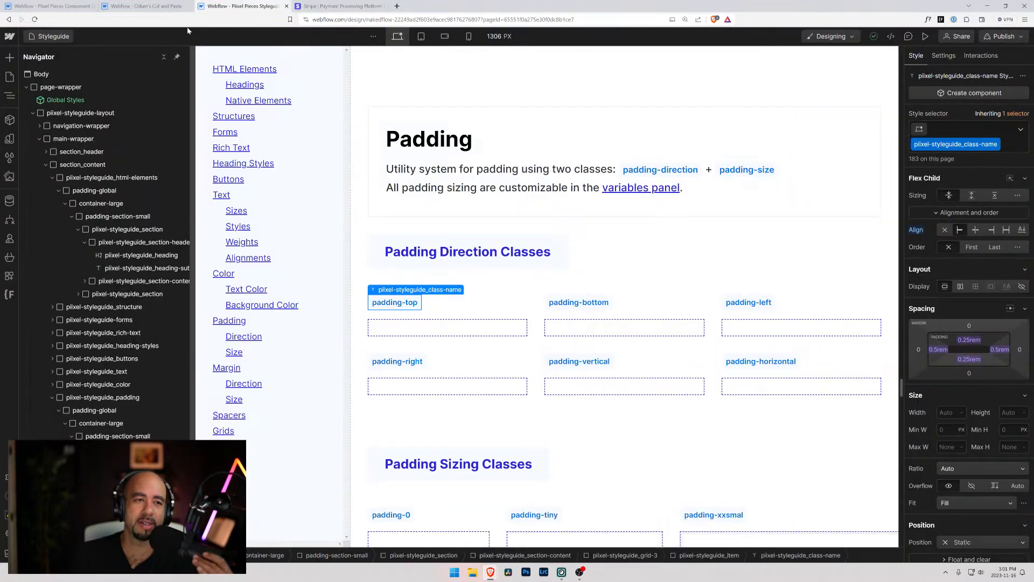
pyautogui.click(144, 6)
pyautogui.click(85, 5)
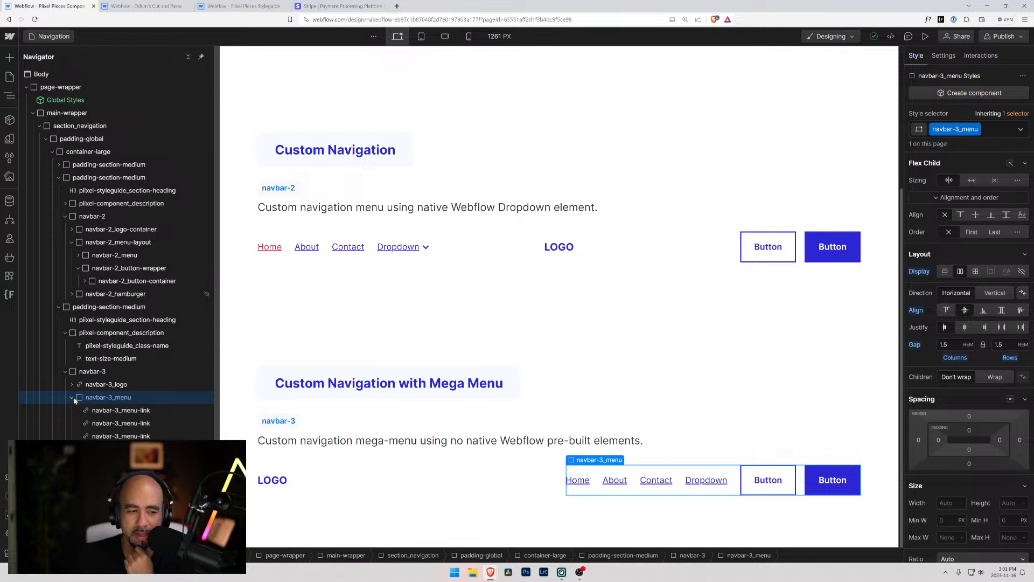
pyautogui.click(89, 410)
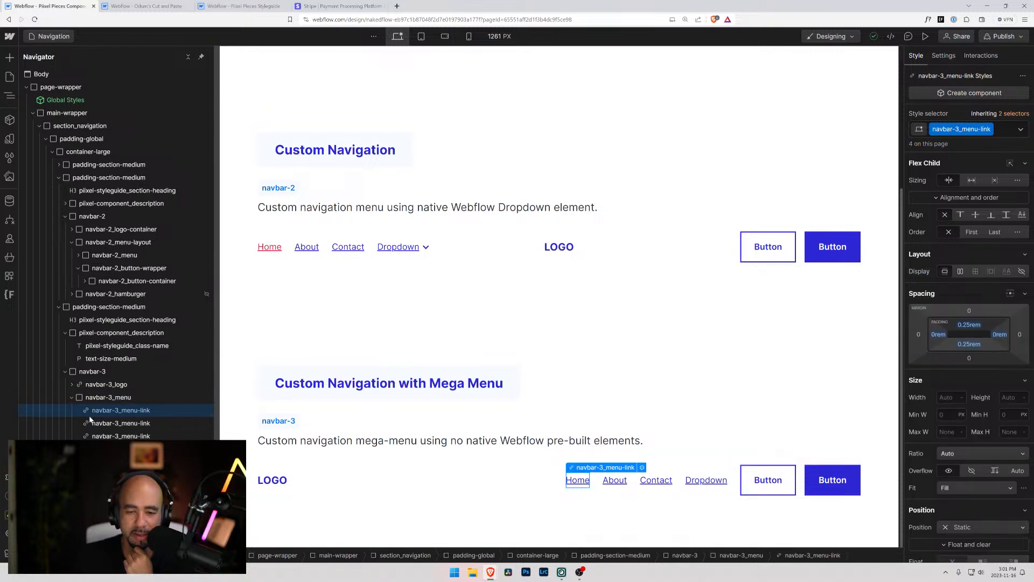
pyautogui.click(96, 426)
pyautogui.click(102, 436)
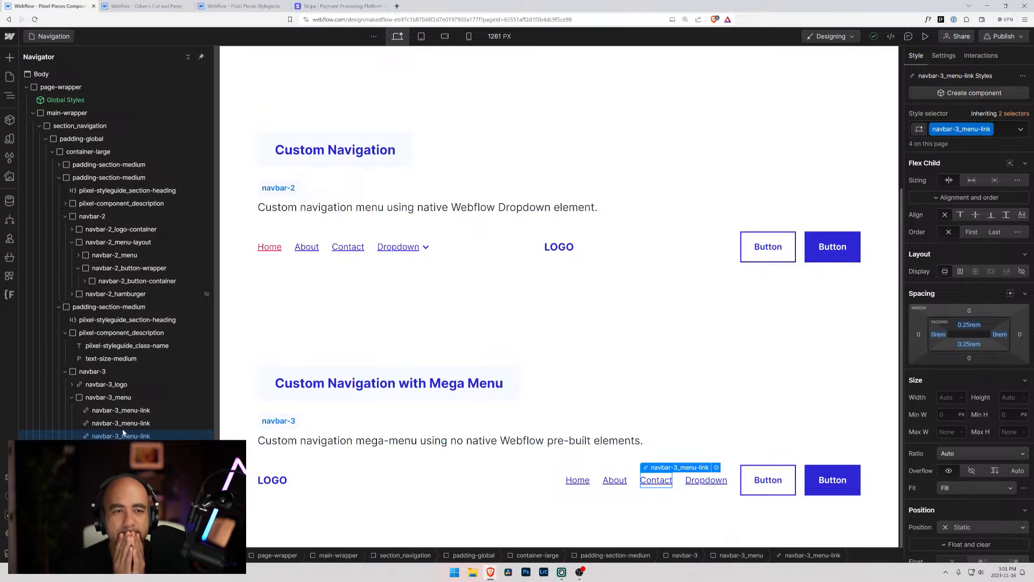
# Switch to the Stripe website and inspect its header navigation and the Resources dropdown's Support Center link in the browser's developer tools
pyautogui.click(339, 6)
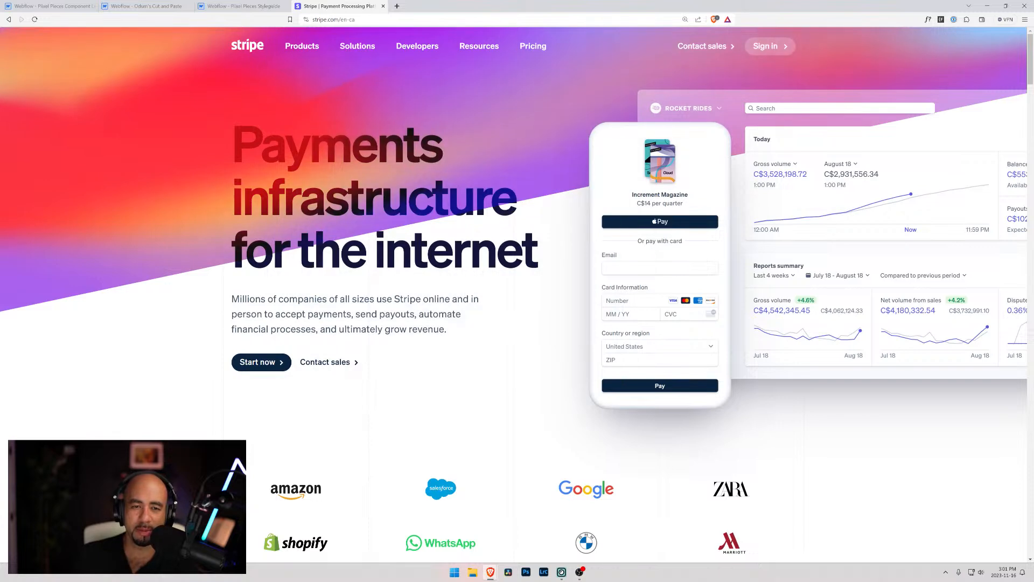
pyautogui.moveTo(413, 56)
pyautogui.hotkey('ctrl', 'shift', 'i')
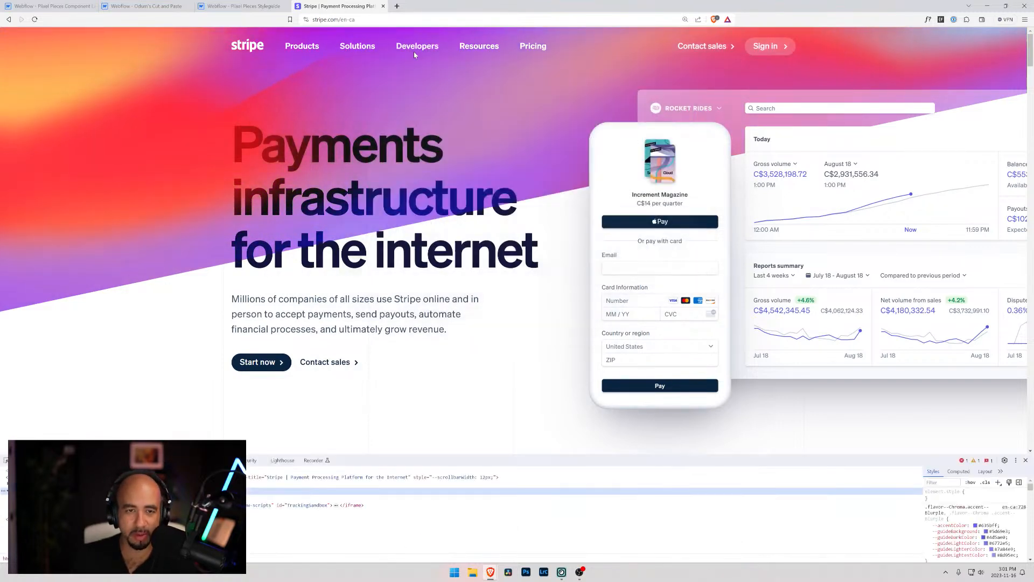
pyautogui.hotkey('ctrl', 'shift', 'c')
pyautogui.click(419, 38)
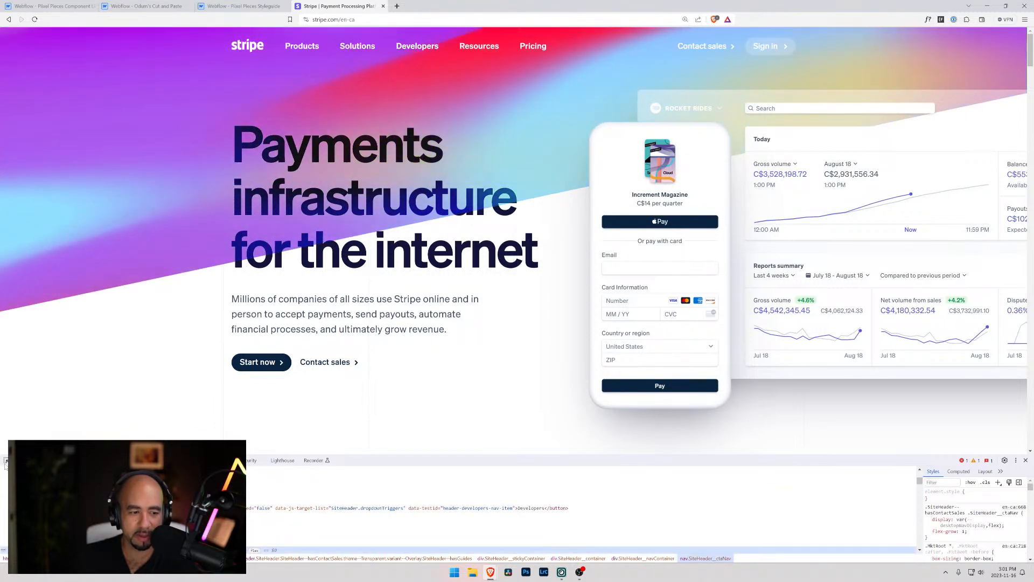
pyautogui.moveTo(471, 48)
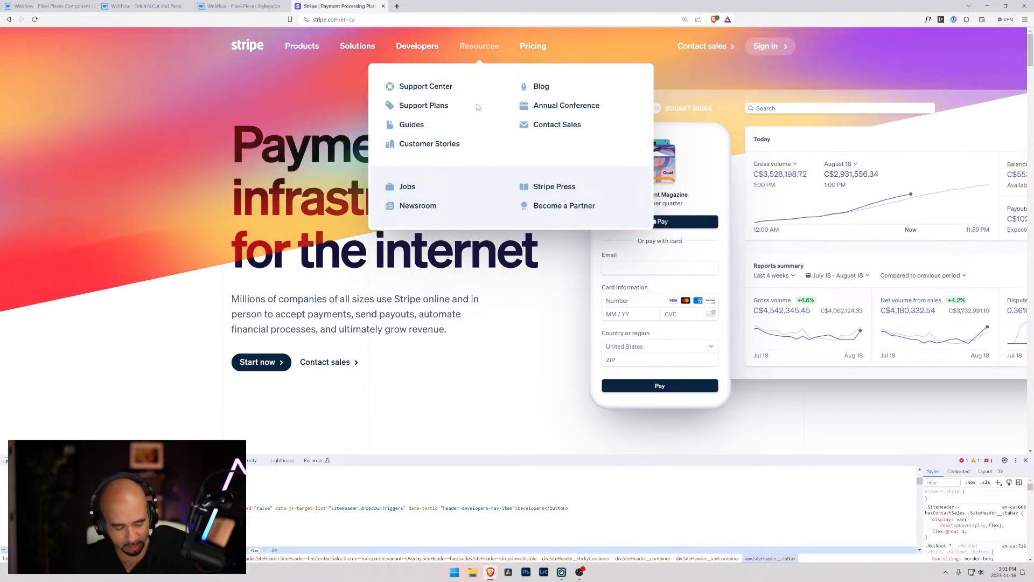
pyautogui.hotkey('ctrl', 'shift', 'c')
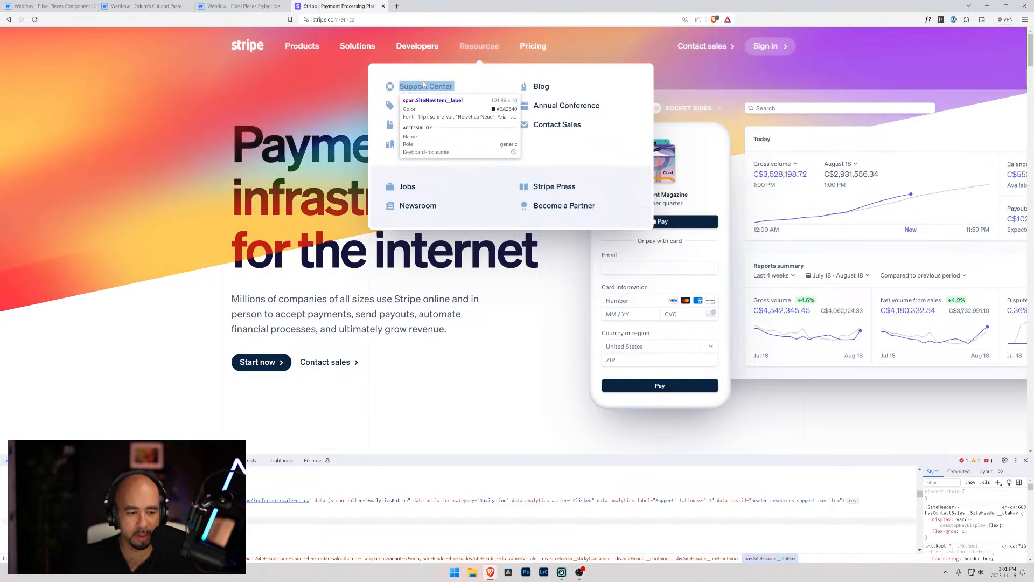
pyautogui.click(422, 81)
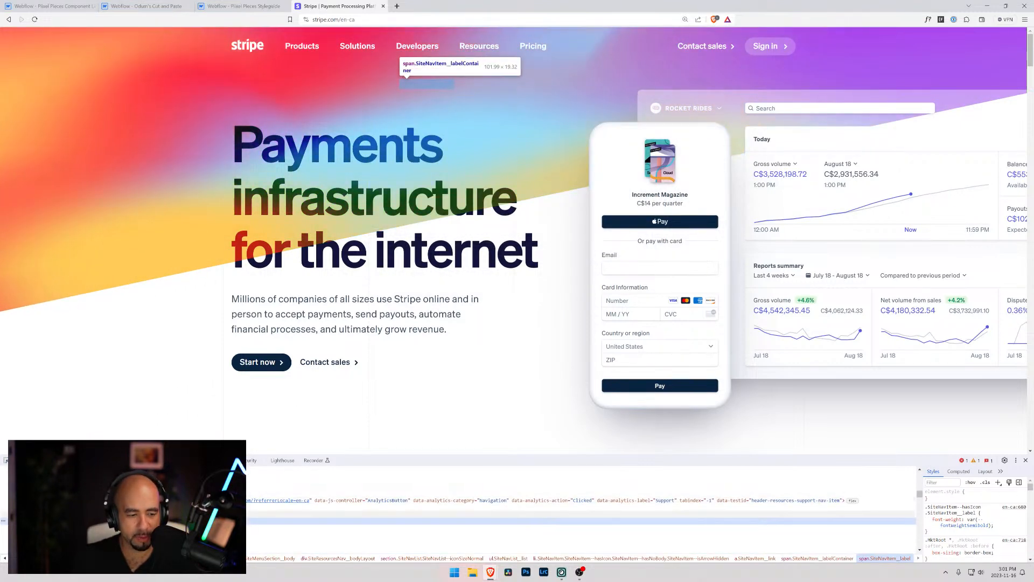
# Examine how Stripe nests its dropdown markup, inspecting the SiteMenu__card and SiteHeader__menu elements and their position relative to the navigation list
pyautogui.scroll(1, 161, 525)
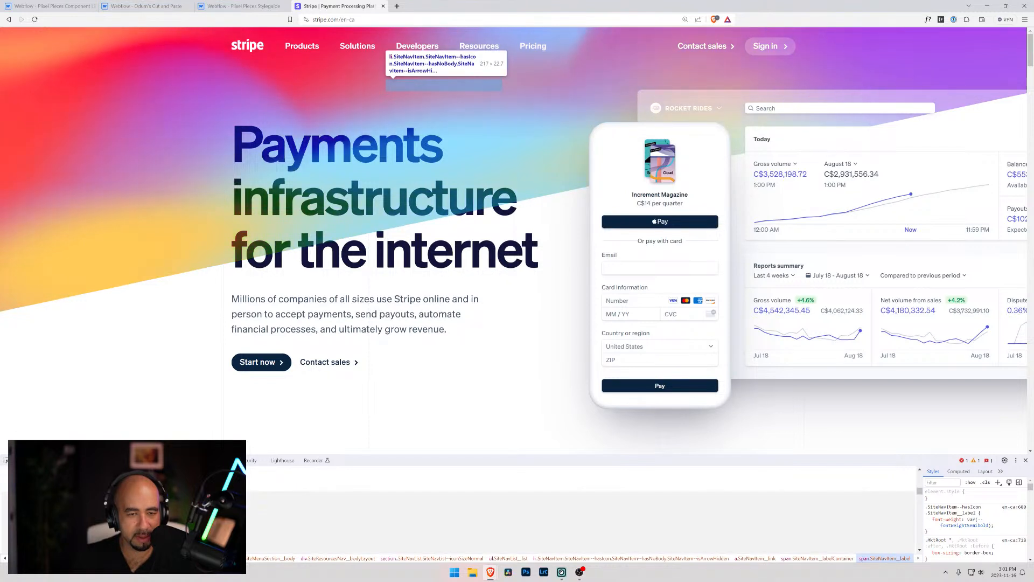
pyautogui.scroll(3, 162, 488)
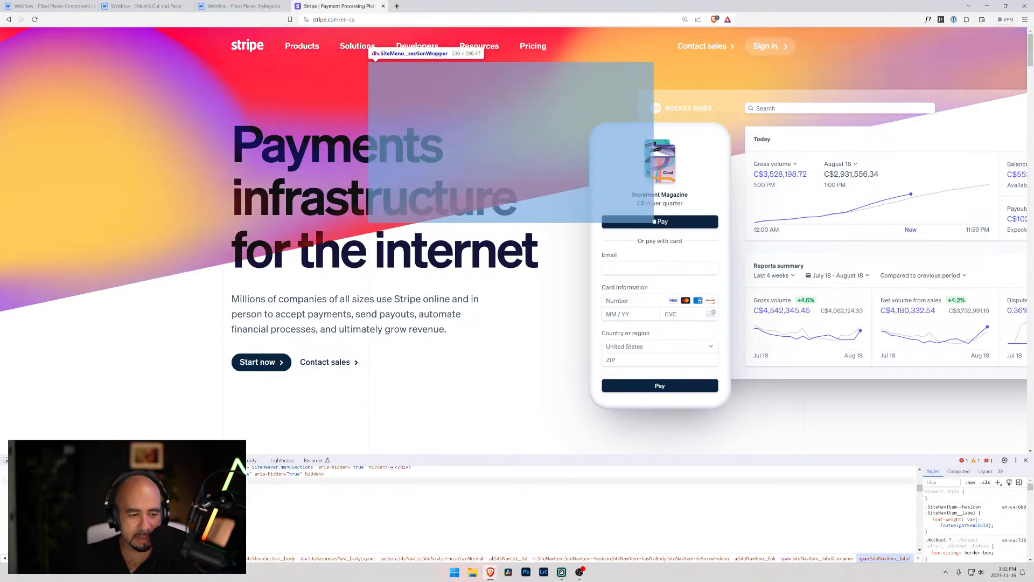
pyautogui.scroll(2, 162, 488)
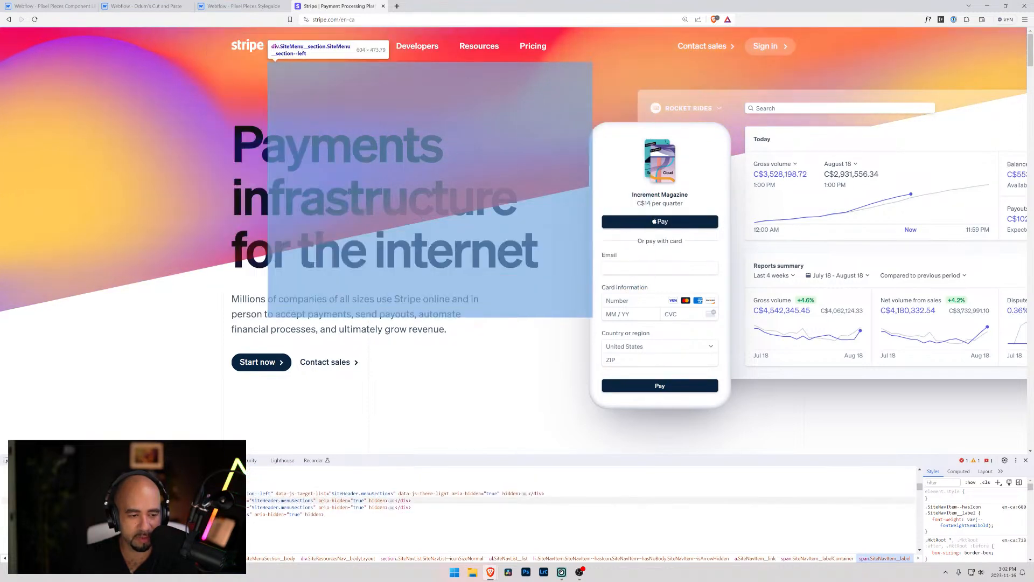
pyautogui.scroll(2, 162, 500)
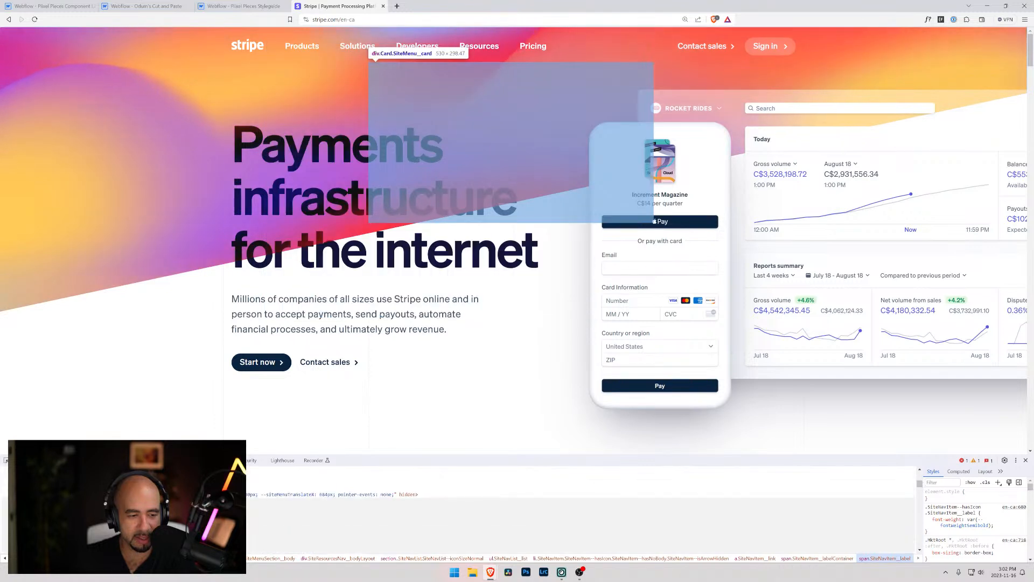
pyautogui.click(161, 501)
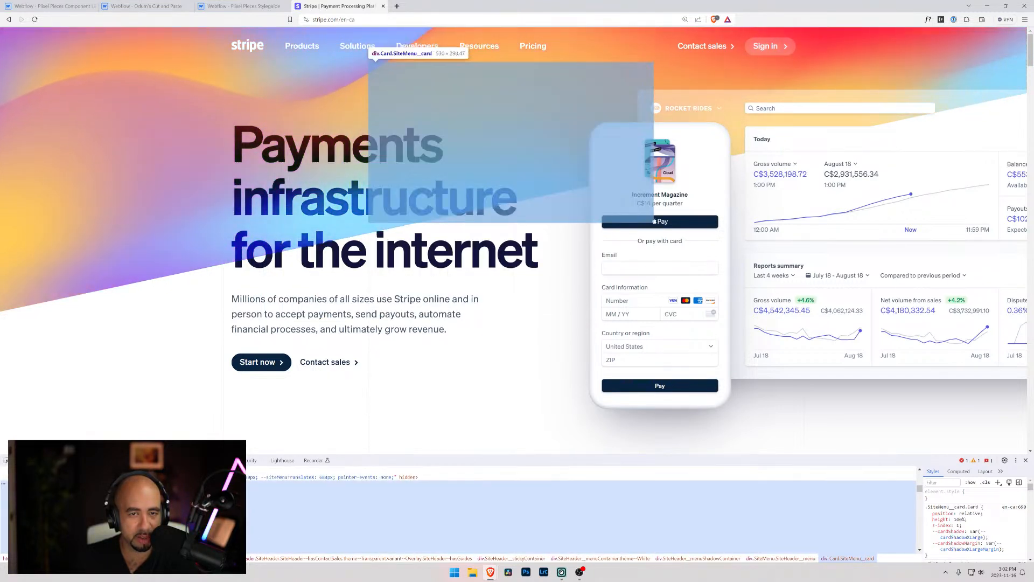
pyautogui.scroll(1, 162, 501)
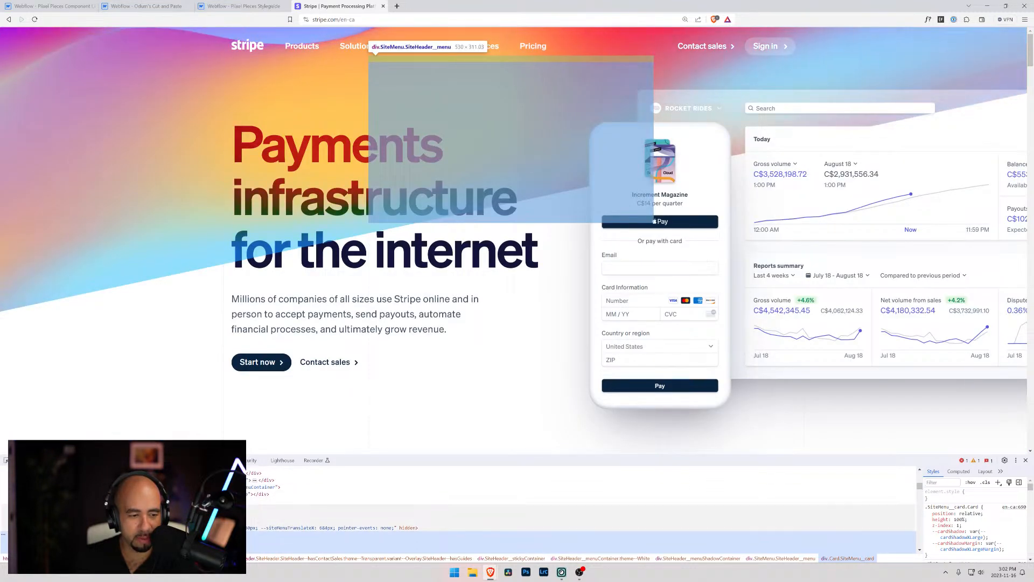
pyautogui.scroll(1, 162, 504)
pyautogui.scroll(1, 161, 504)
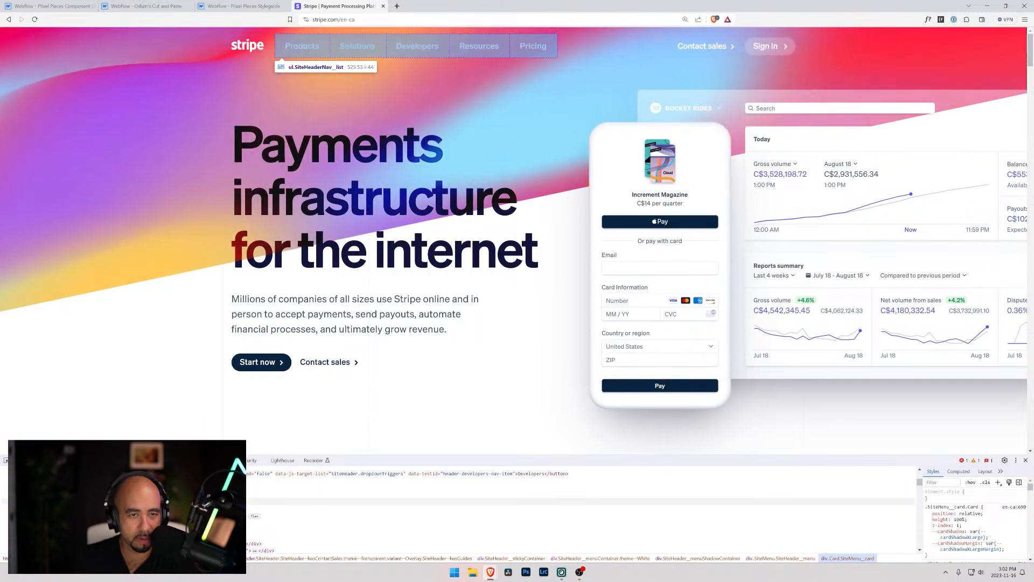
pyautogui.scroll(-1, 161, 502)
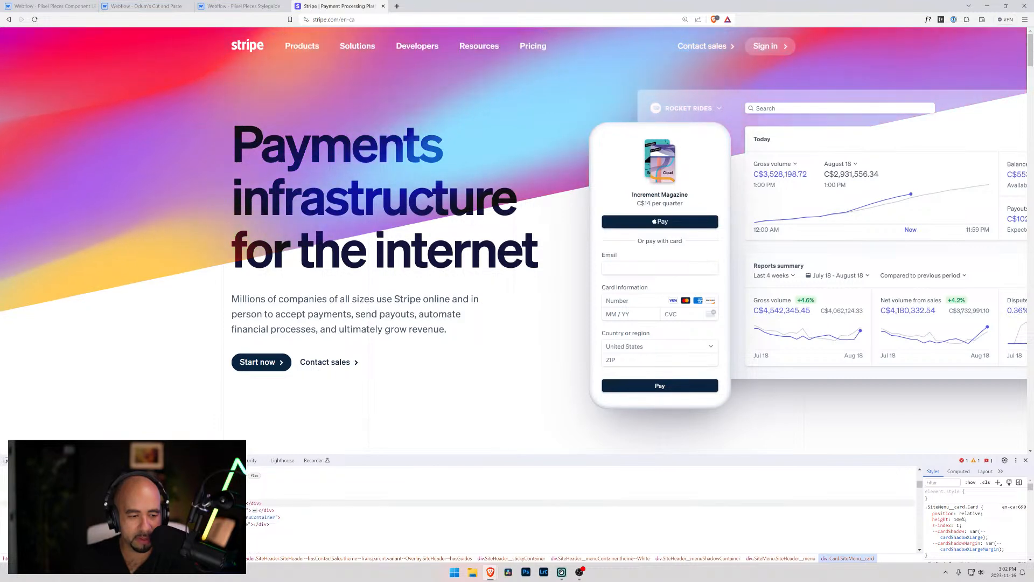
pyautogui.scroll(-1, 162, 504)
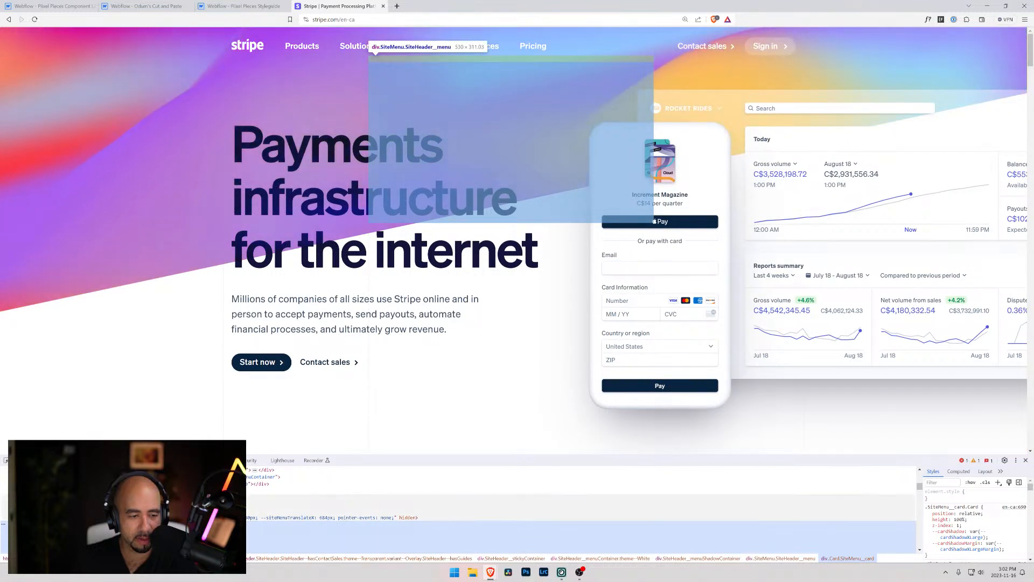
pyautogui.click(56, 497)
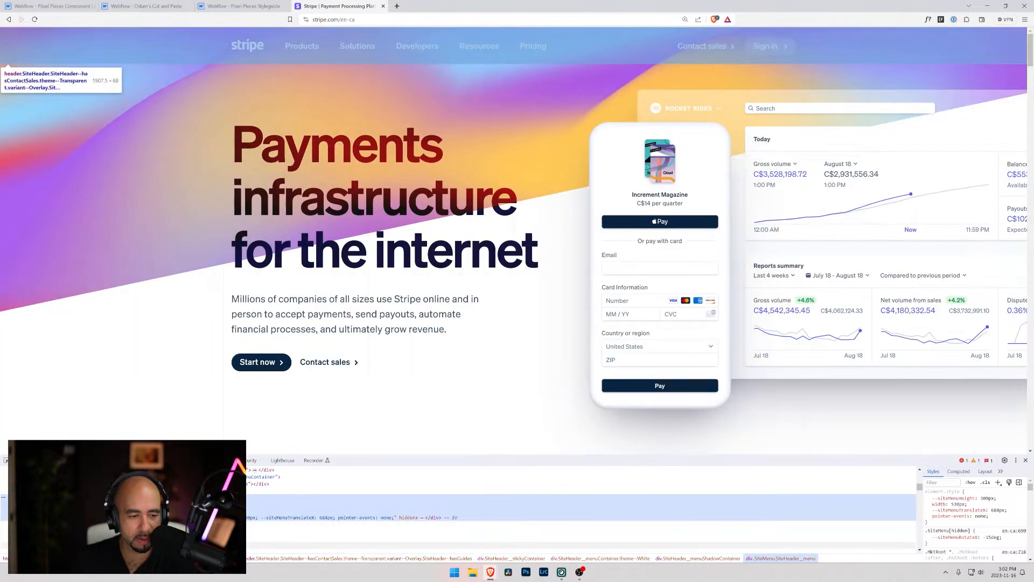
pyautogui.scroll(-2, 65, 539)
pyautogui.scroll(1, 65, 534)
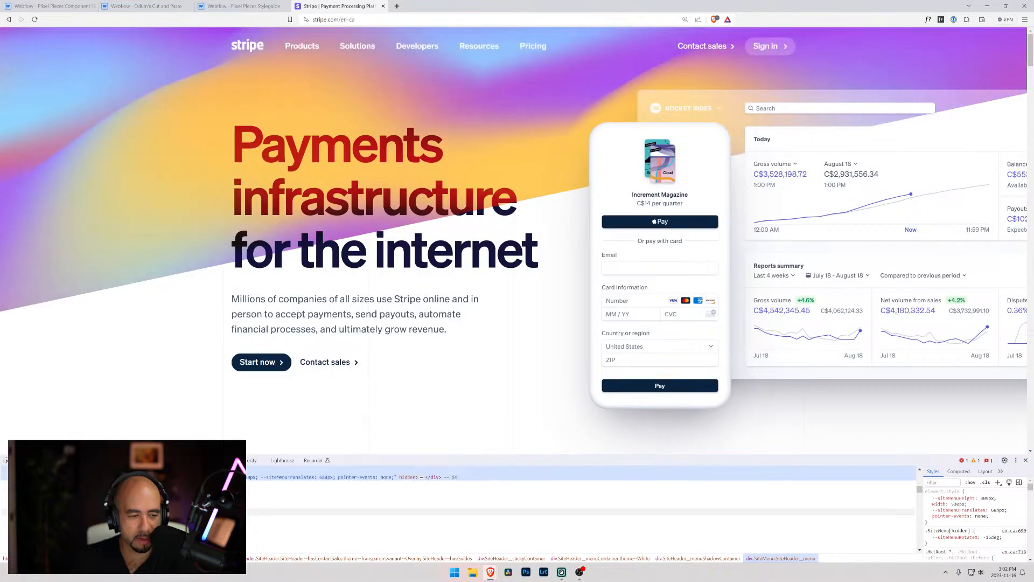
# Return to the Navigation page in Webflow and inspect the Dropdown link, navbar-3_button-container and navbar-3_menu
pyautogui.click(206, 5)
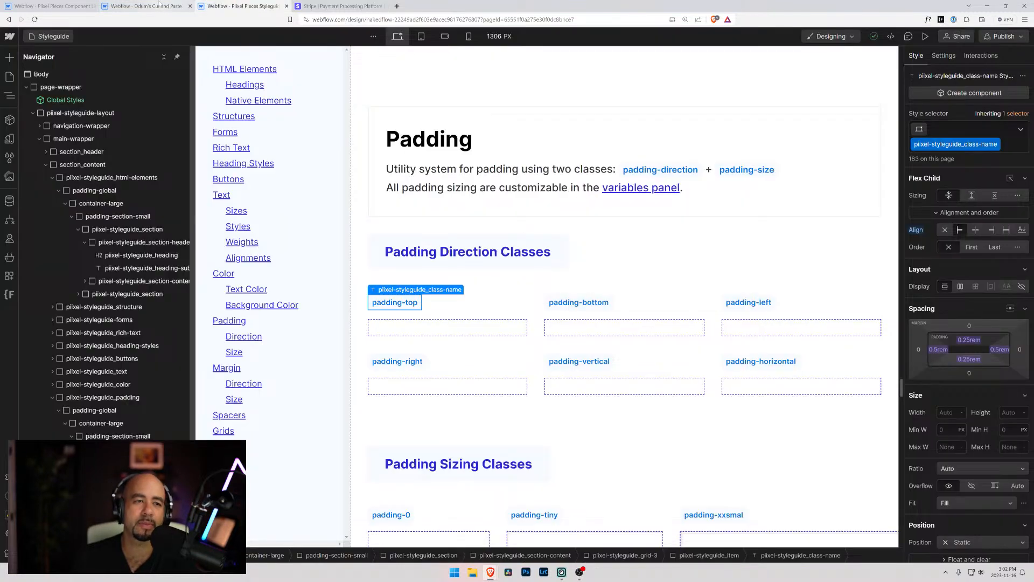
pyautogui.click(51, 6)
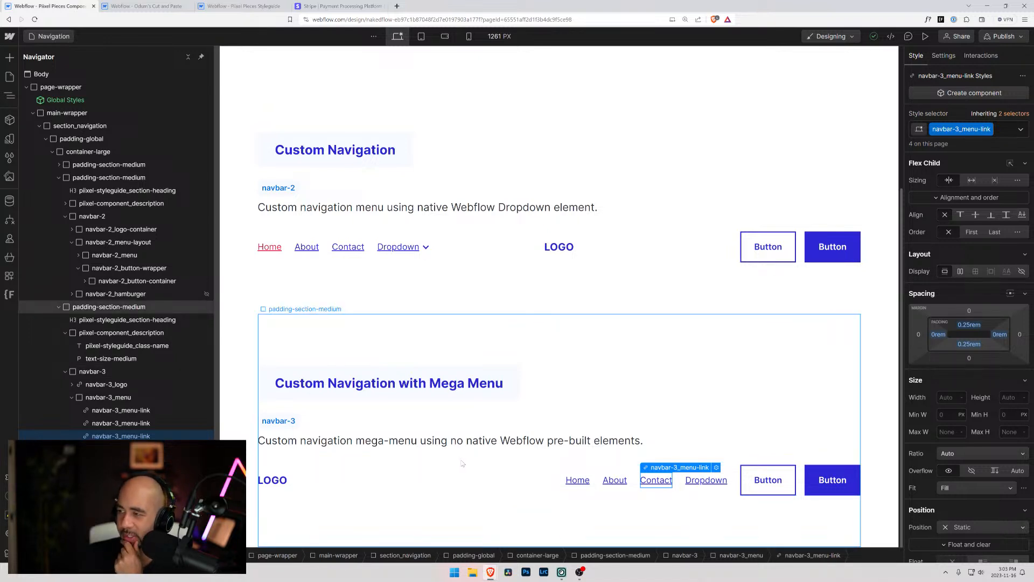
pyautogui.click(144, 413)
pyautogui.click(143, 449)
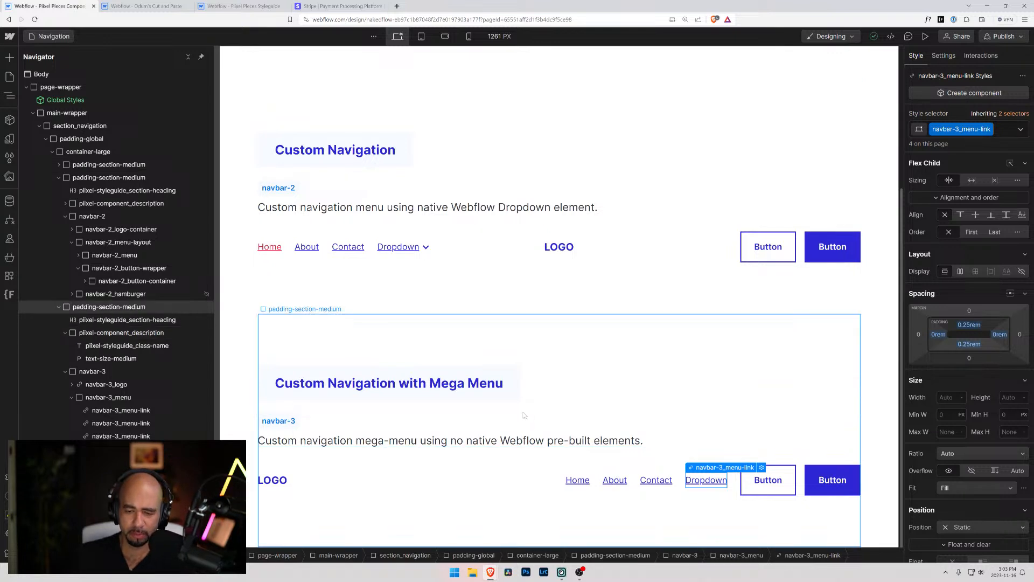
pyautogui.click(92, 461)
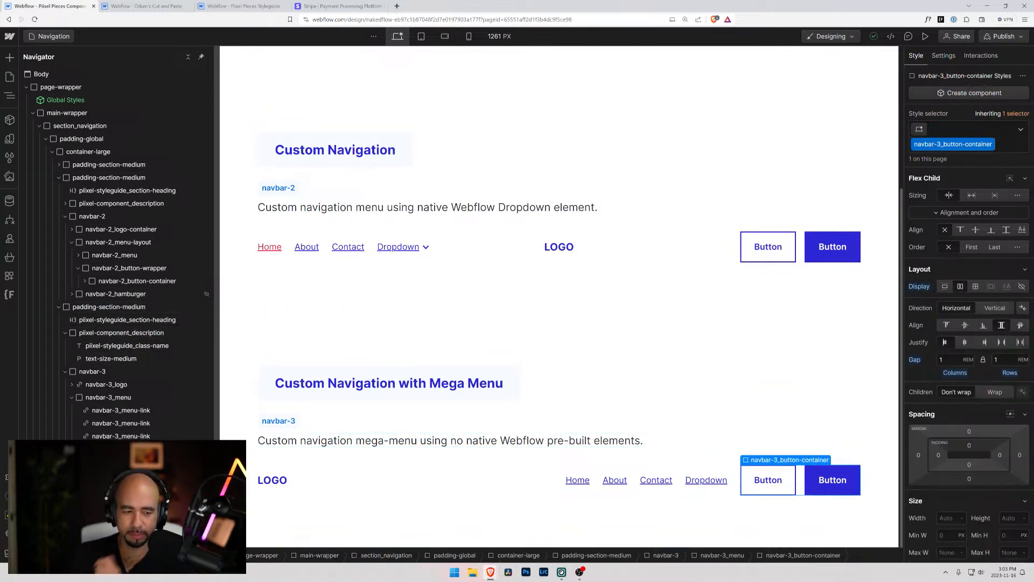
pyautogui.click(72, 398)
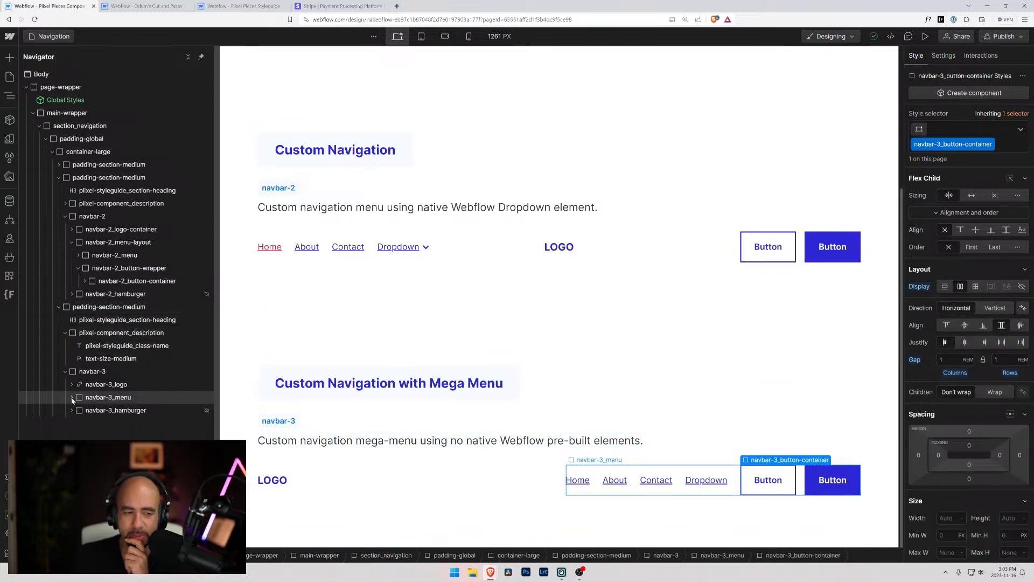
pyautogui.click(79, 402)
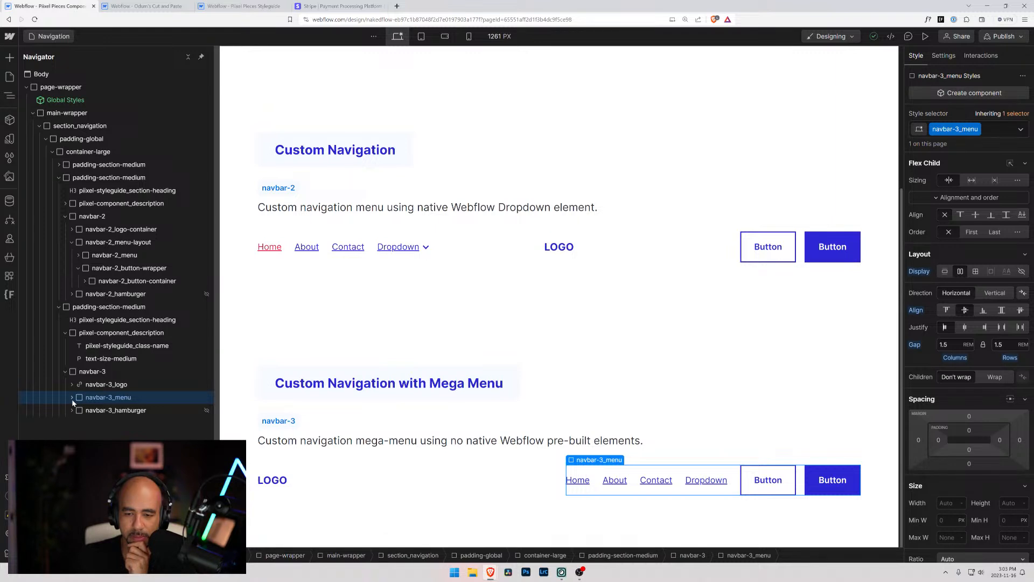
pyautogui.click(73, 399)
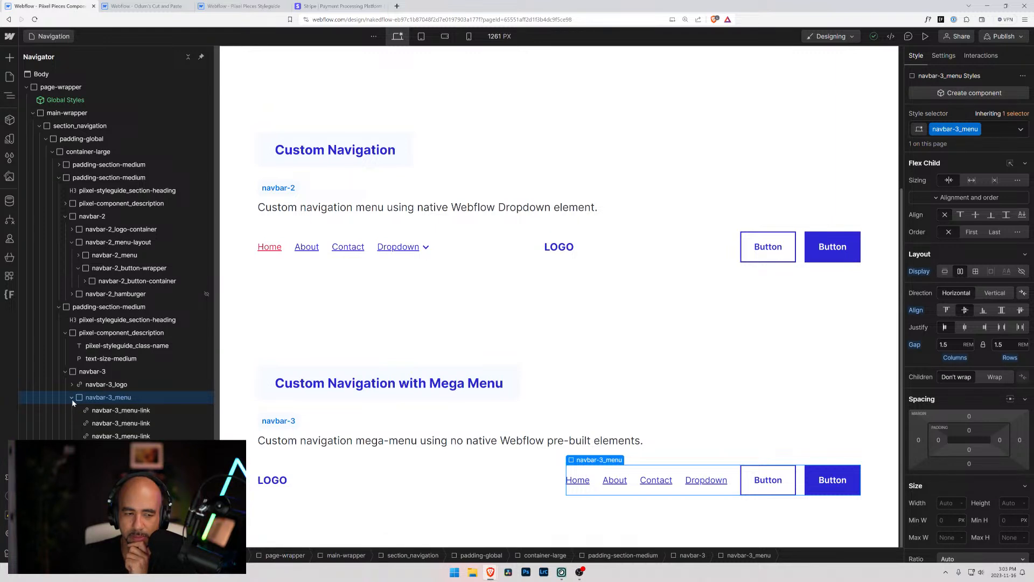
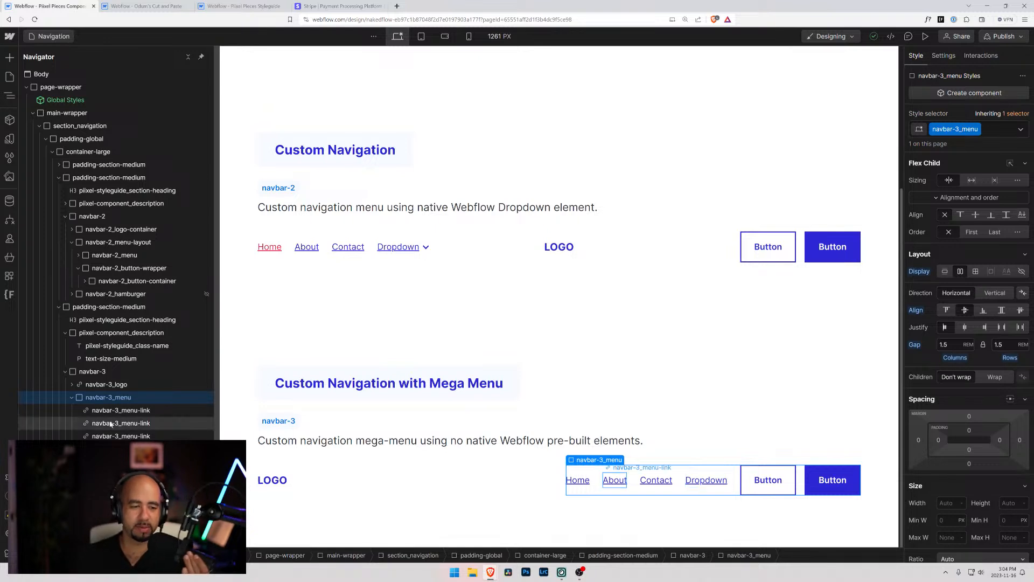
# Add a div block to navbar-3_menu and place it as the first item, before the Home link
pyautogui.hotkey('ctrl', 'k')
pyautogui.write('div')
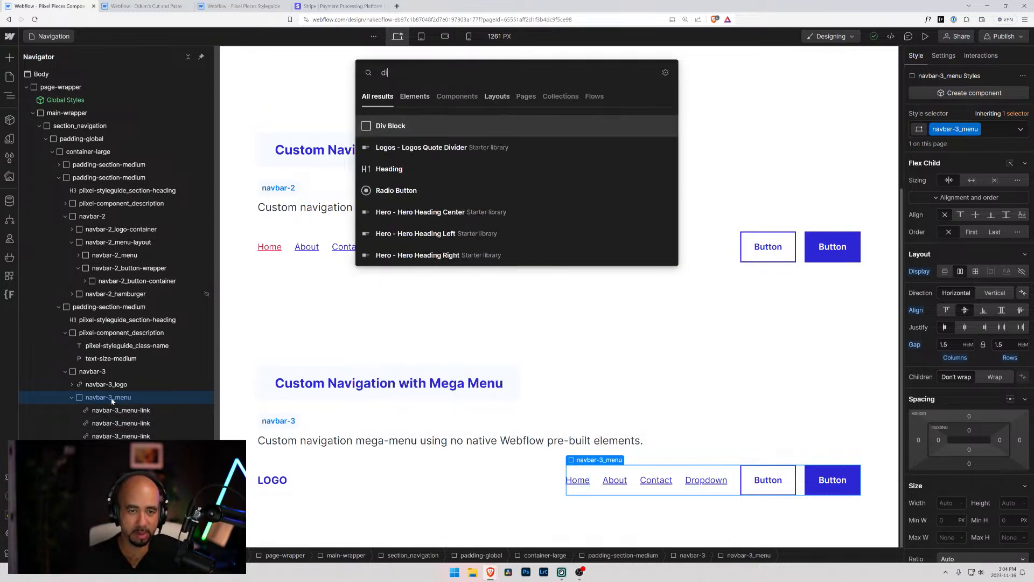
pyautogui.press('Return')
pyautogui.moveTo(104, 475); pyautogui.dragTo(97, 408)
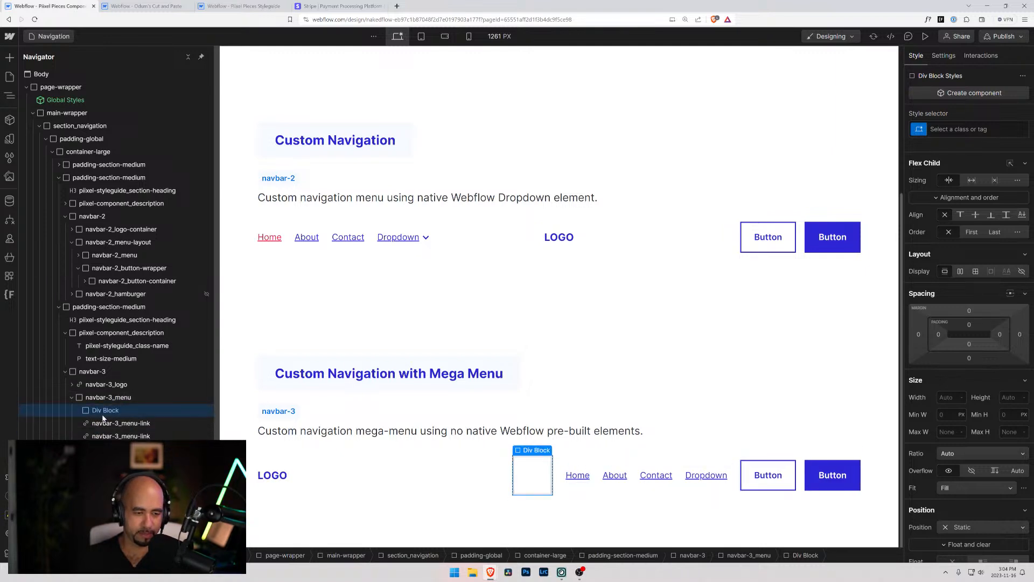
# Insert a text link inside the new div block in navbar-3_menu, keeping its default link settings
pyautogui.hotkey('ctrl', 'k')
pyautogui.write('link')
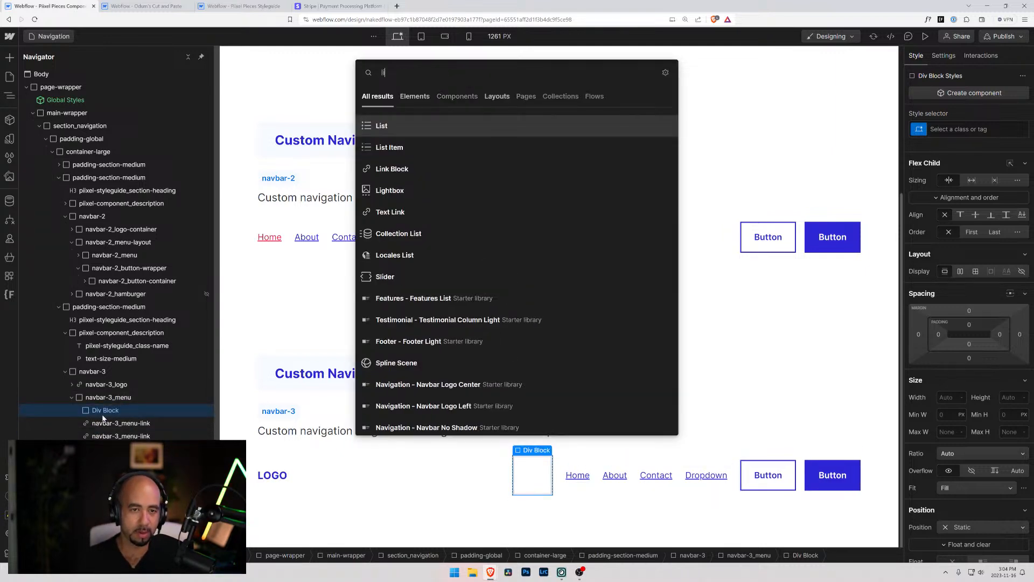
pyautogui.press('Down')
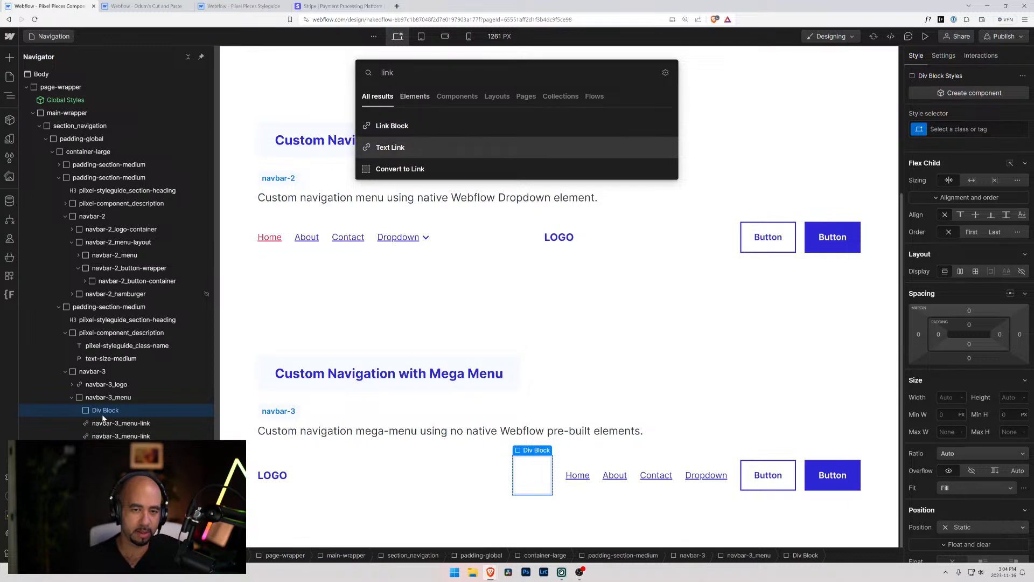
pyautogui.press('Return')
pyautogui.click(76, 408)
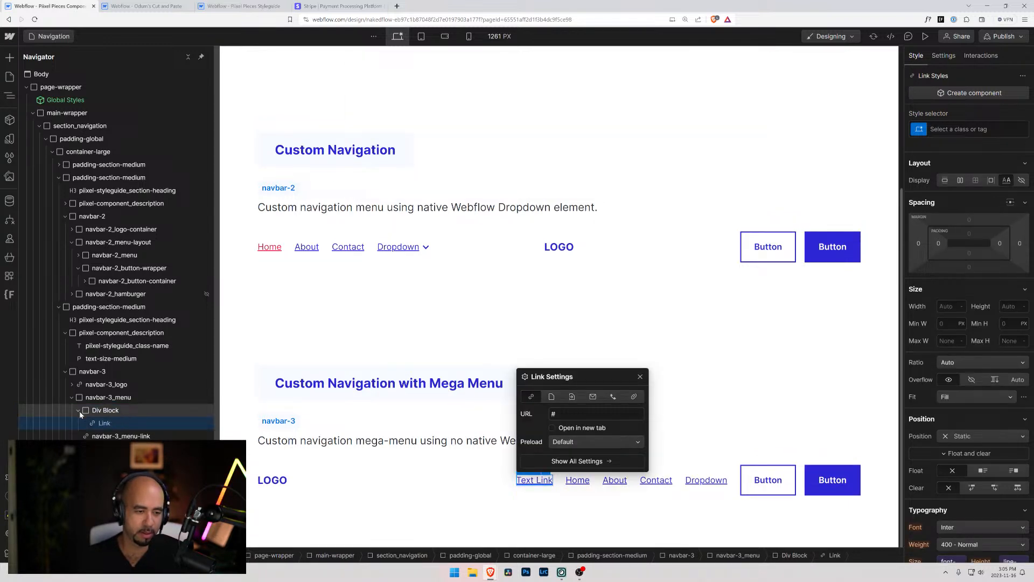
pyautogui.press('Escape')
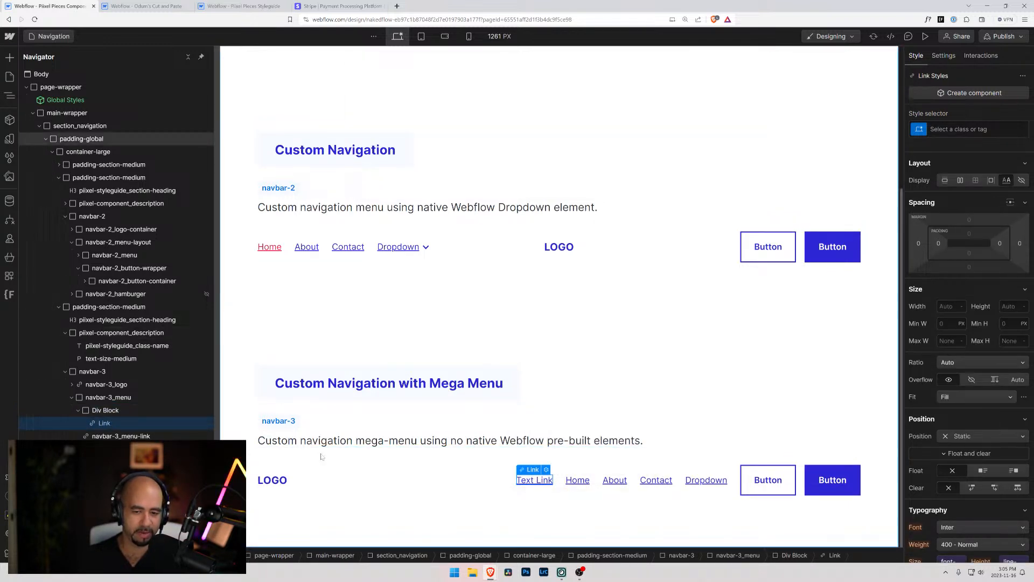
# Change the new link's text to "Sample Dropdown"
pyautogui.doubleClick(526, 481)
pyautogui.hotkey('ctrl', 'a')
pyautogui.press('BackSpace')
pyautogui.write('Sample Dropdown')
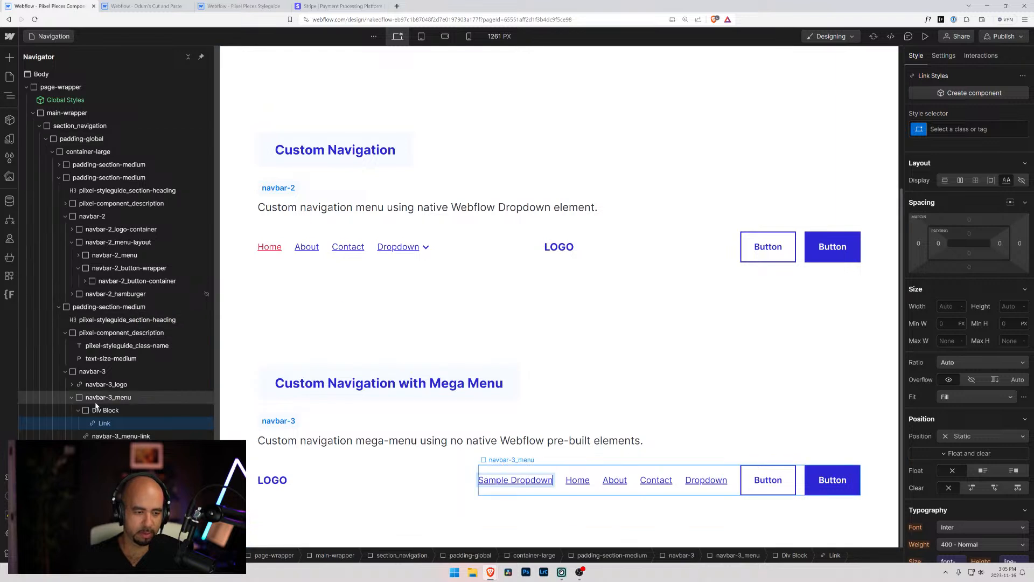
pyautogui.press('Escape')
# Add a nested div block below the Sample Dropdown link, inside the same parent div block
pyautogui.click(78, 411)
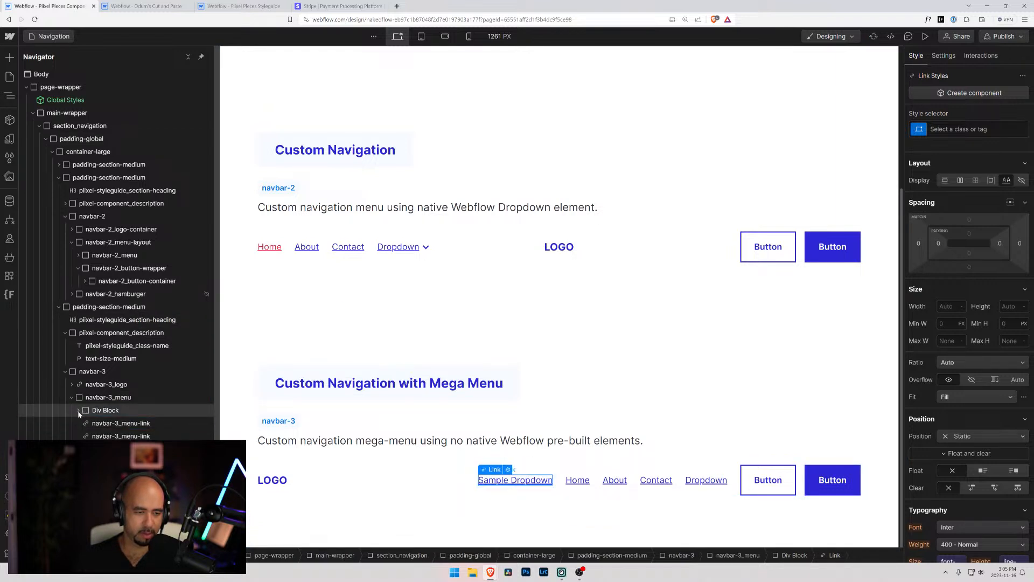
pyautogui.click(78, 410)
pyautogui.click(91, 411)
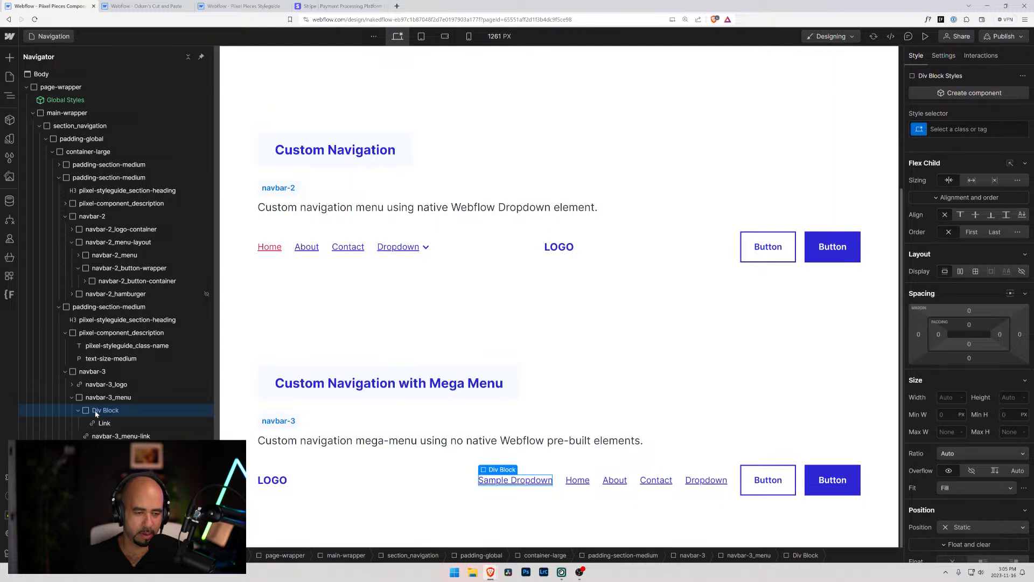
pyautogui.hotkey('ctrl', 'e')
pyautogui.write('div')
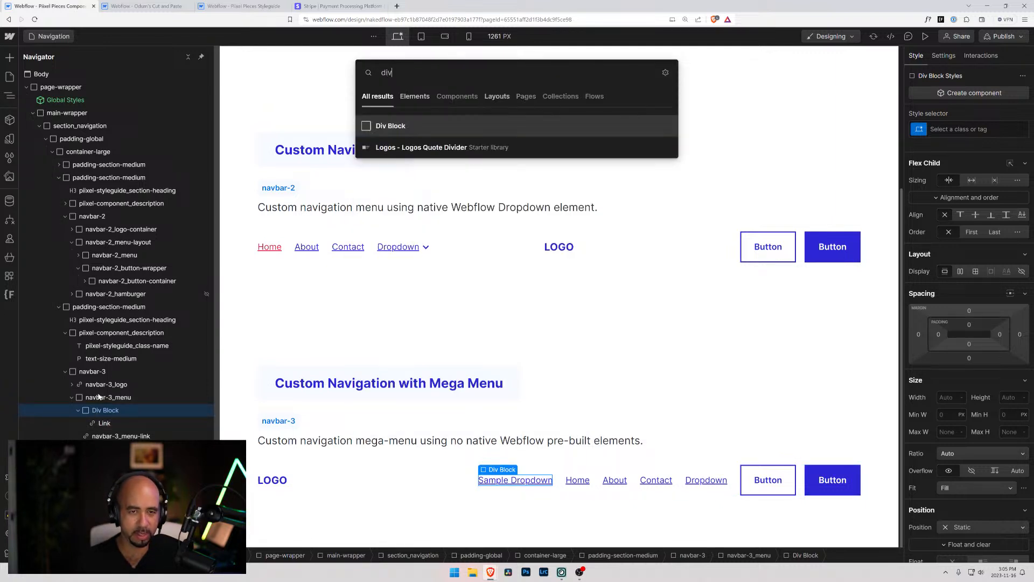
pyautogui.press('Return')
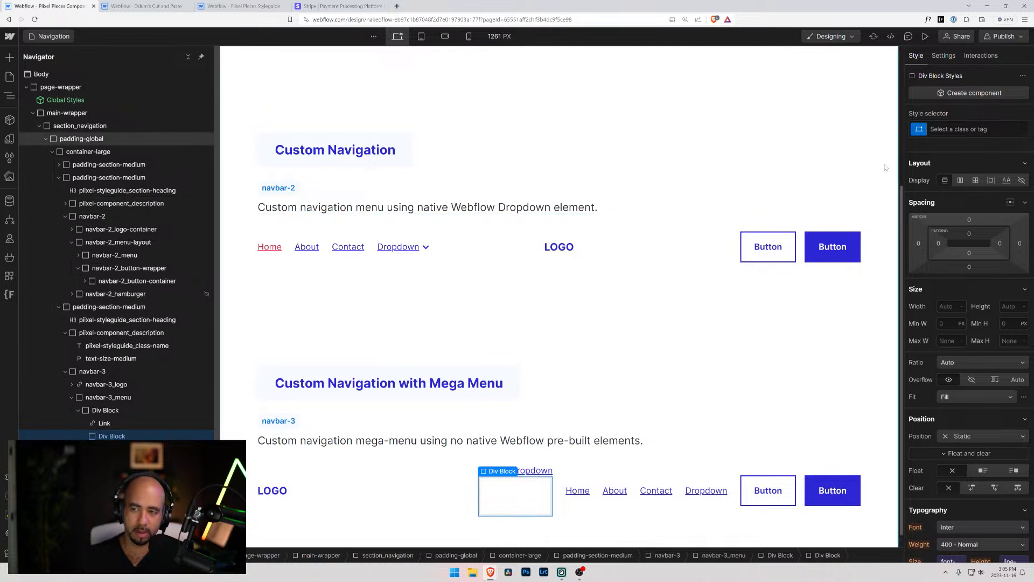
# Give the nested div block below the Sample Dropdown link the new class dropdown-container
pyautogui.hotkey('ctrl', 'Return')
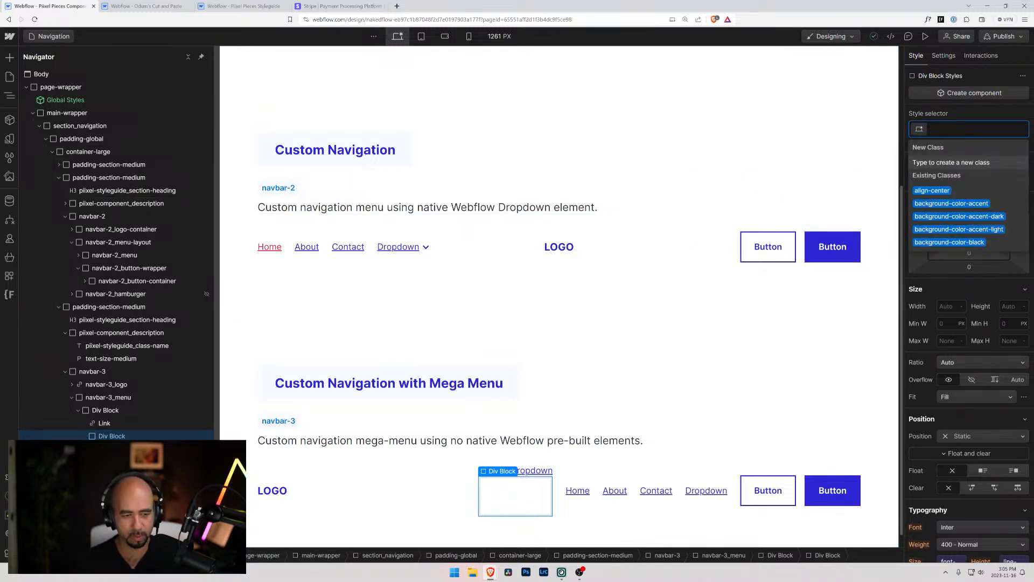
pyautogui.write('dro')
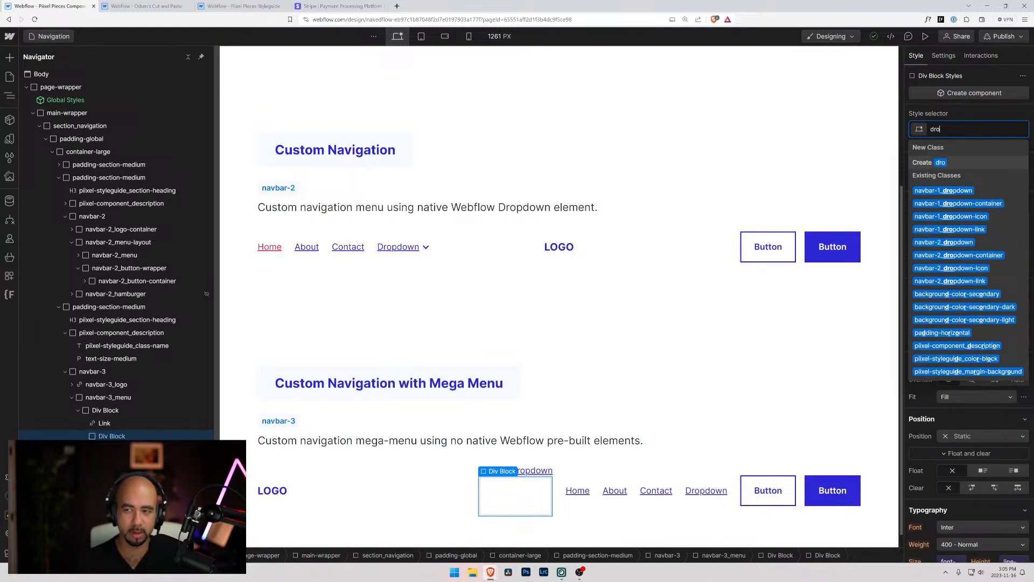
pyautogui.write('dow')
pyautogui.press('BackSpace')
pyautogui.press('BackSpace')
pyautogui.press('BackSpace')
pyautogui.write('pdown-co')
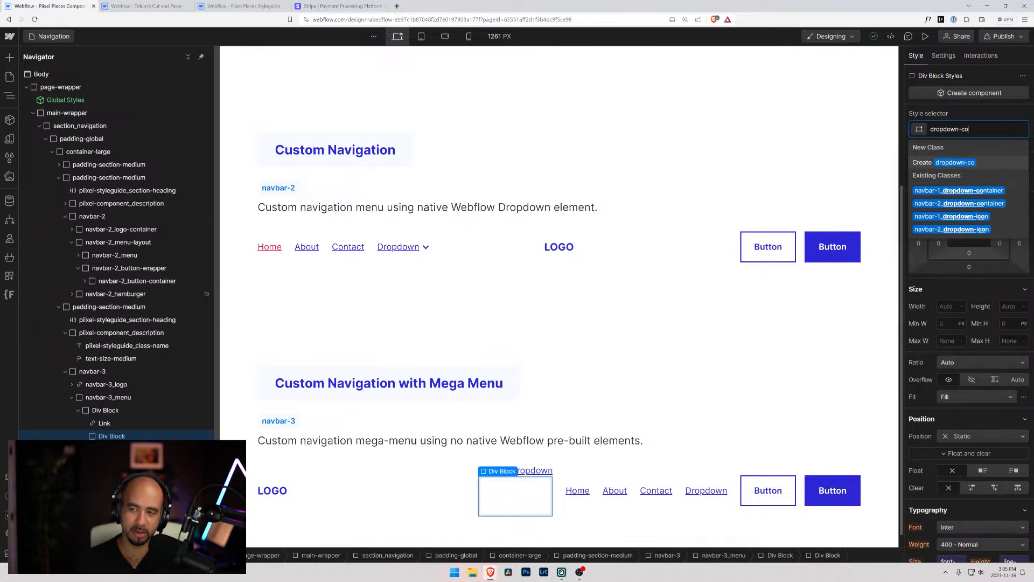
pyautogui.write('ntainer')
pyautogui.press('Return')
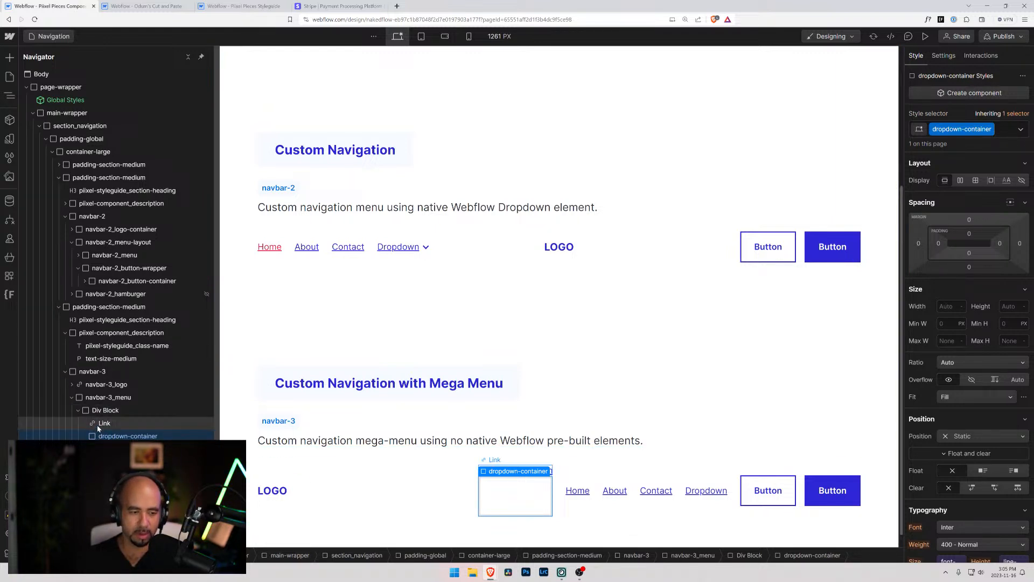
# Insert an empty div block inside dropdown-container
pyautogui.hotkey('ctrl', 'k')
pyautogui.write('div')
pyautogui.press('Return')
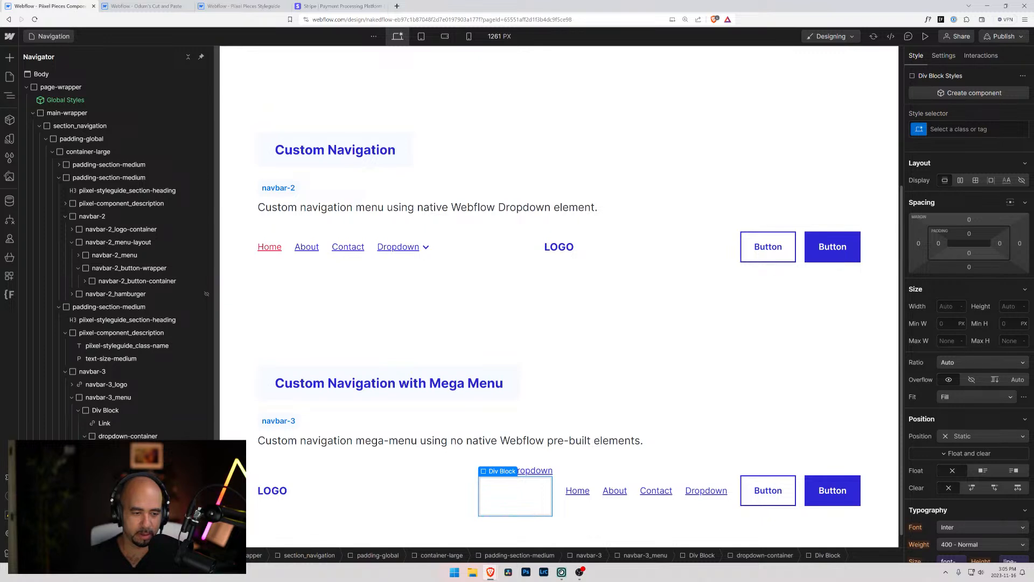
# Add a text link inside dropdown-container, keeping its default link settings
pyautogui.click(127, 436)
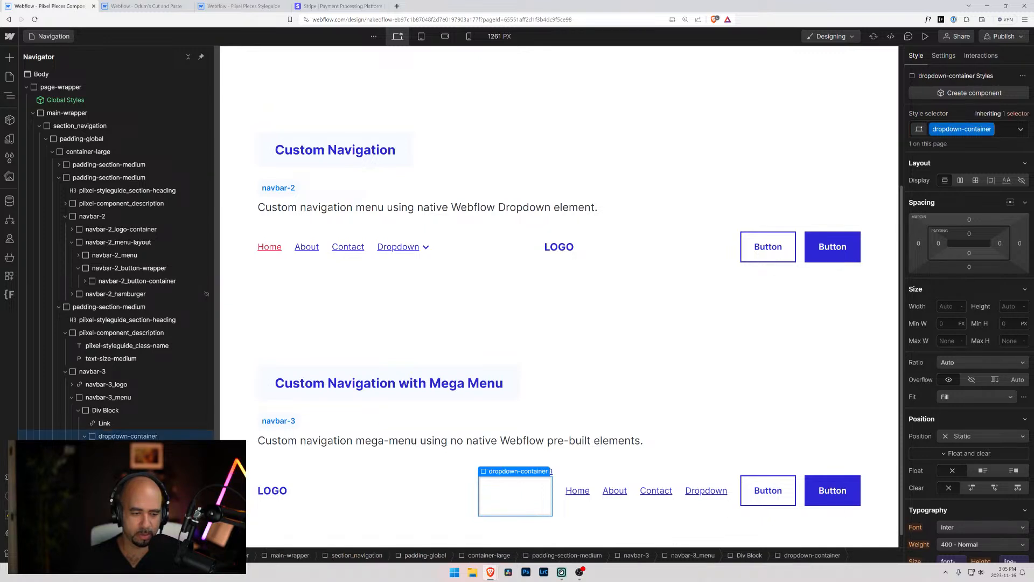
pyautogui.hotkey('ctrl', 'e')
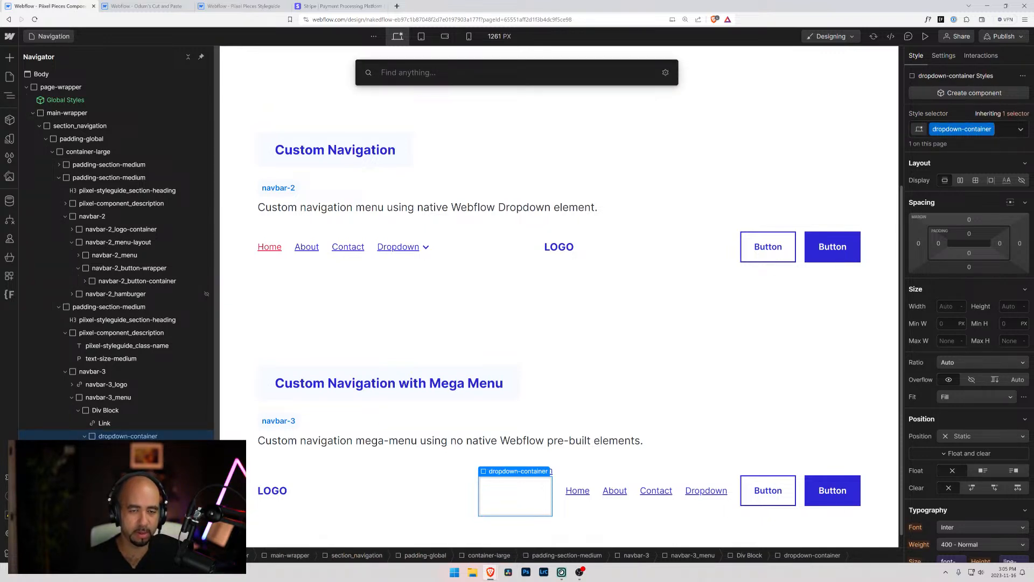
pyautogui.write('lin')
pyautogui.press('Down')
pyautogui.press('Return')
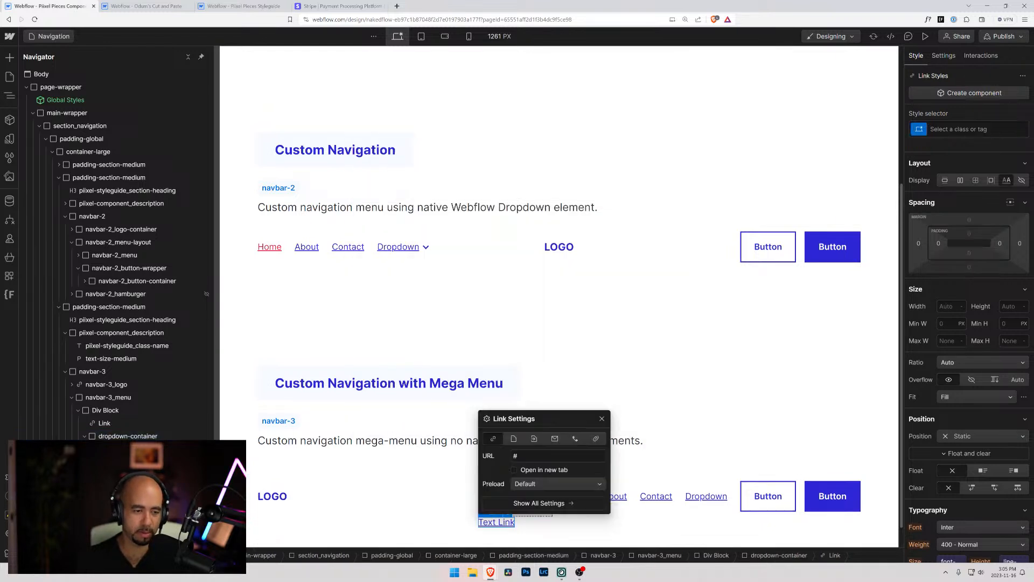
pyautogui.press('Escape')
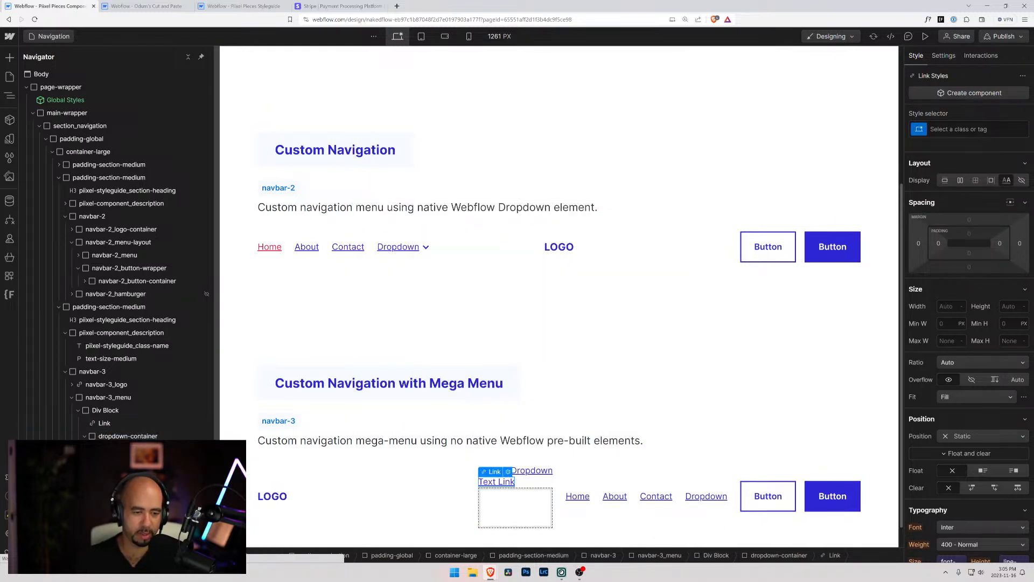
# Give the text link in dropdown-container the new class d-link and make three more copies of it
pyautogui.hotkey('ctrl', 'Return')
pyautogui.write('d')
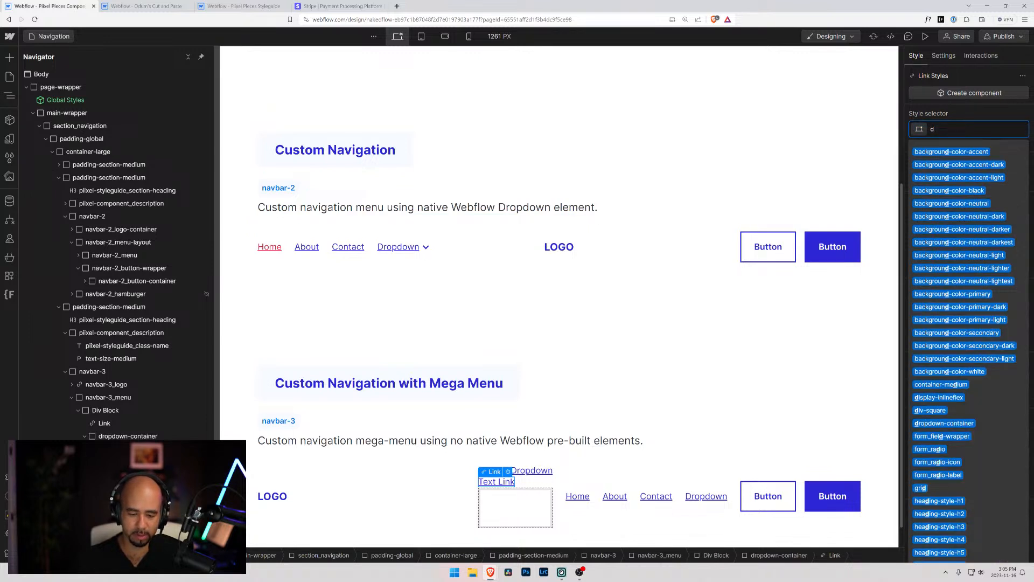
pyautogui.write('-link')
pyautogui.press('Return')
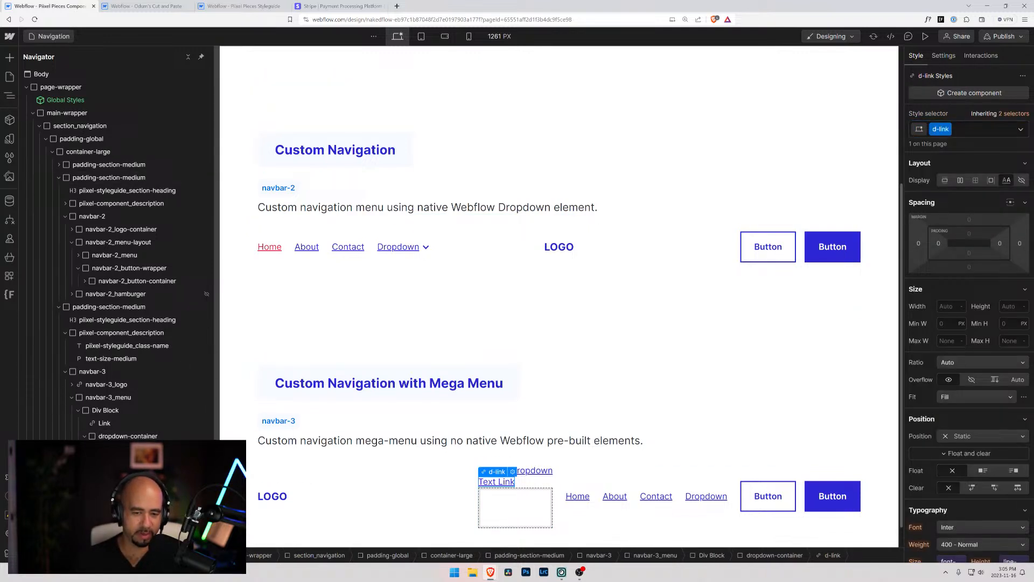
pyautogui.hotkey('ctrl', 'v')
pyautogui.hotkey('ctrl', 'v')
pyautogui.hotkey('ctrl', 'v')
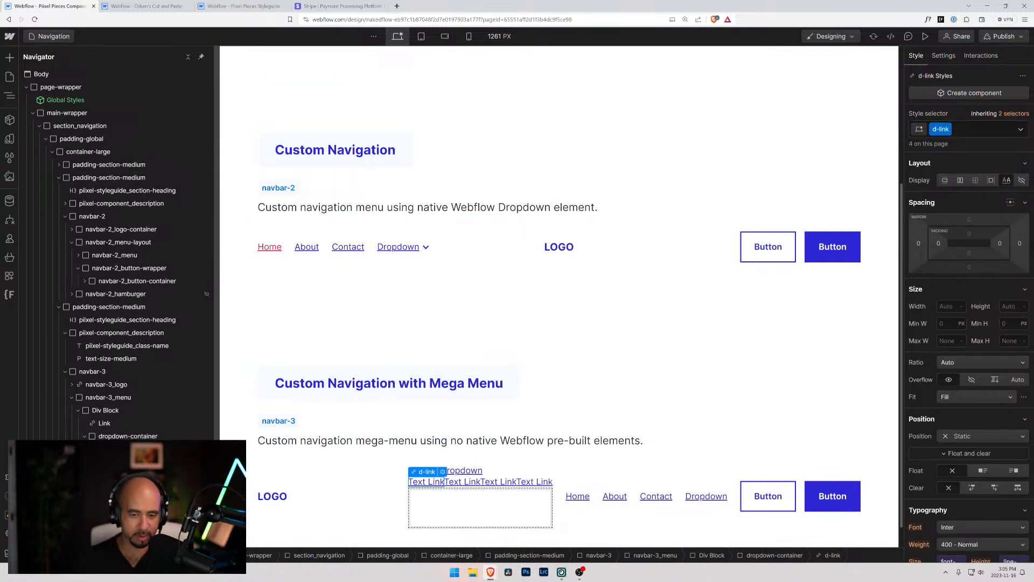
# Delete the empty div block below the text links in dropdown-container
pyautogui.click(531, 507)
pyautogui.press('Delete')
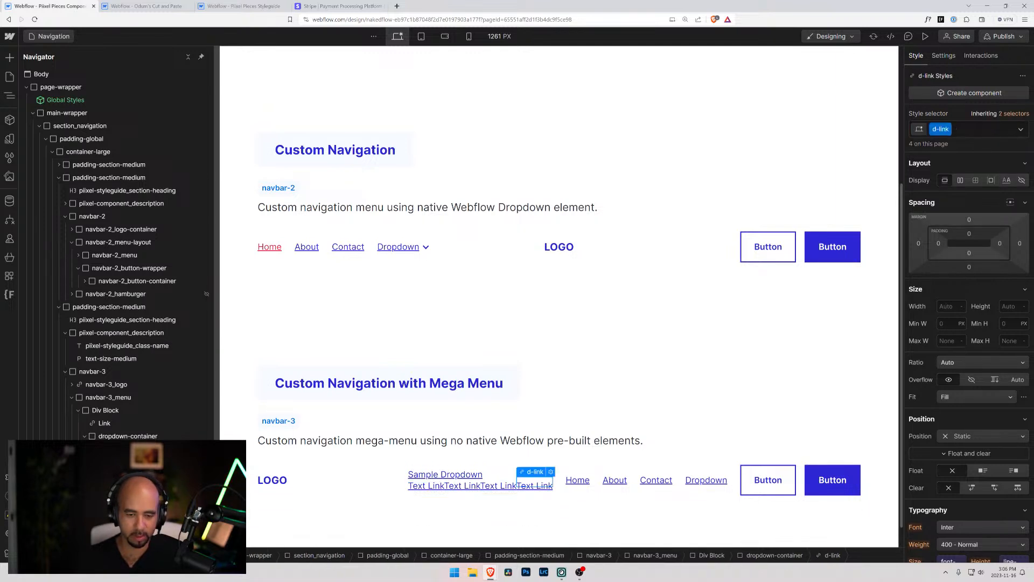
pyautogui.click(114, 436)
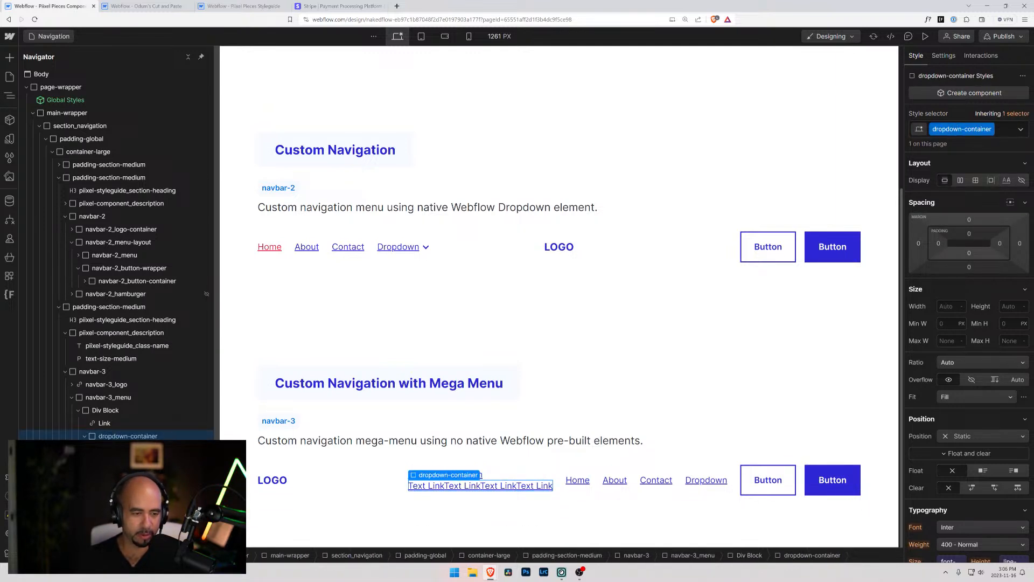
# Wrap the four d-link text links in a new div block inside dropdown-container
pyautogui.click(114, 488)
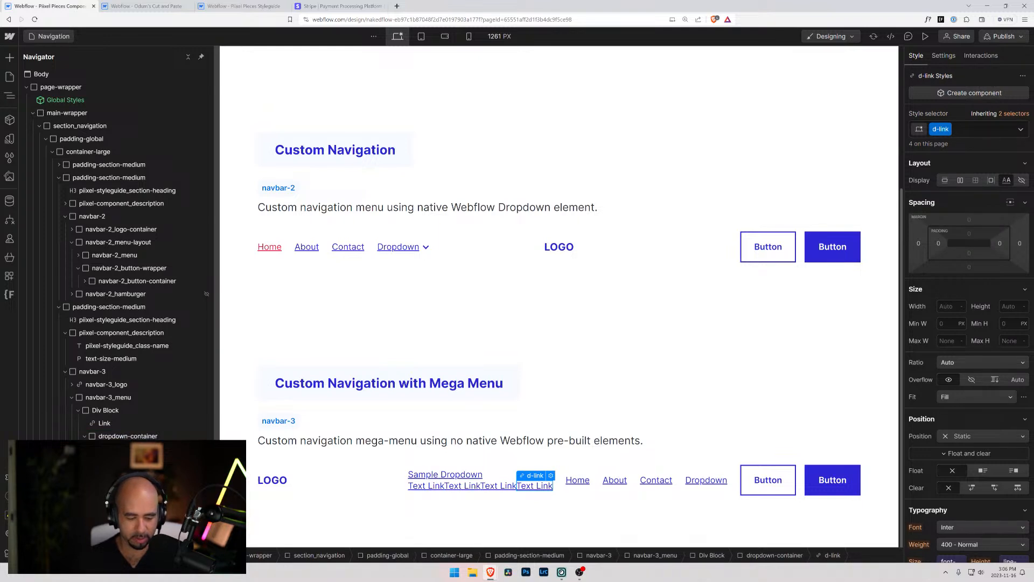
pyautogui.hotkey('ctrl', 'alt', 'g')
pyautogui.moveTo(114, 474)
pyautogui.mouseDown()
pyautogui.moveTo(114, 489)
pyautogui.moveTo(114, 464)
pyautogui.mouseUp()
pyautogui.click(114, 449)
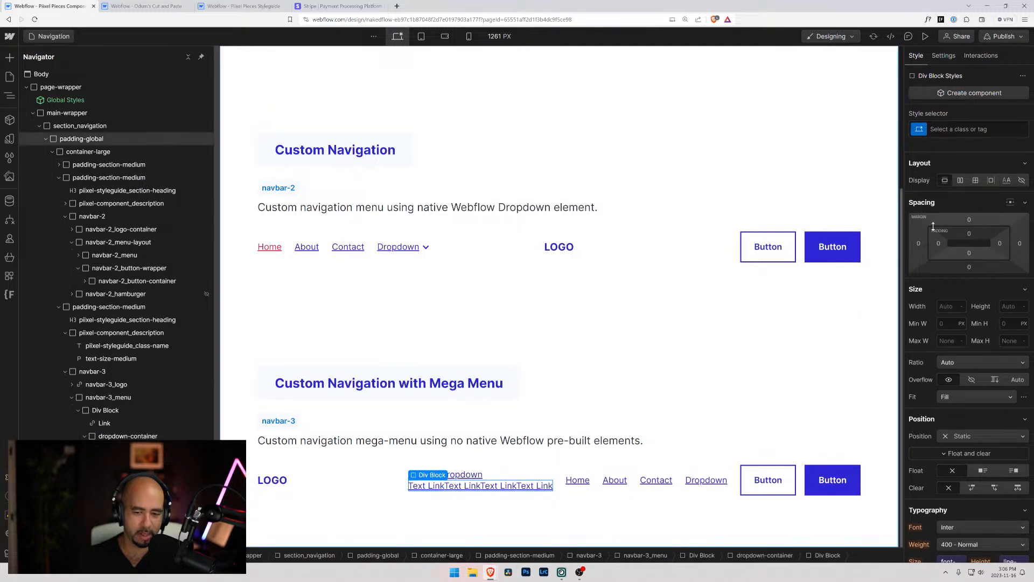
# Lay out the div block around the four links as a vertical flexbox with its children aligned left
pyautogui.click(960, 181)
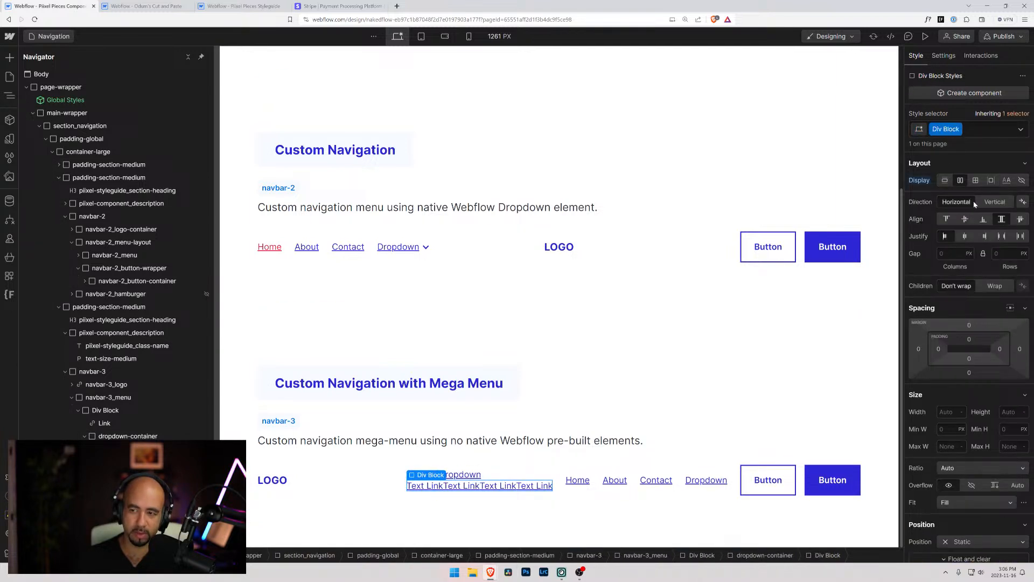
pyautogui.click(994, 202)
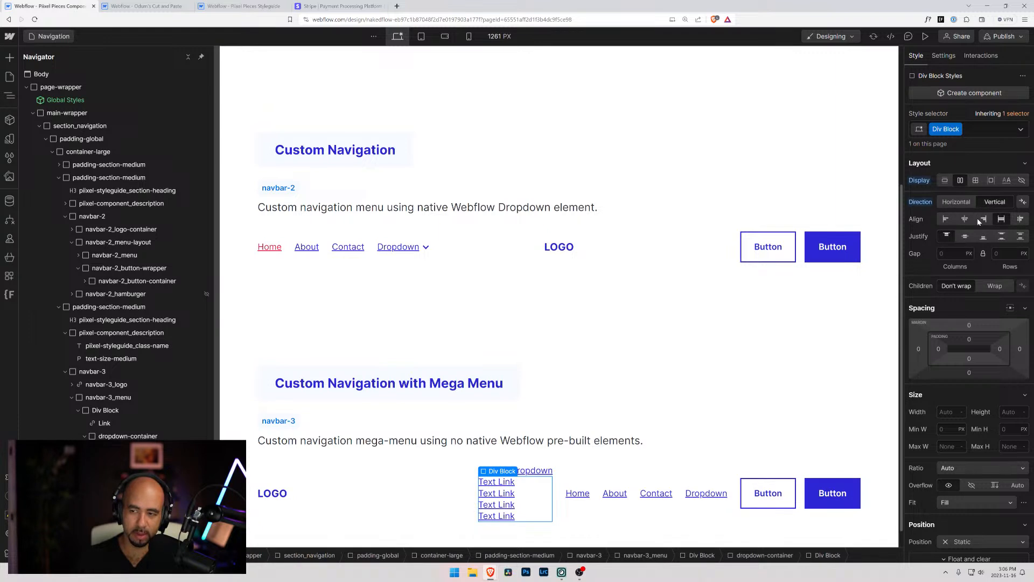
pyautogui.click(978, 219)
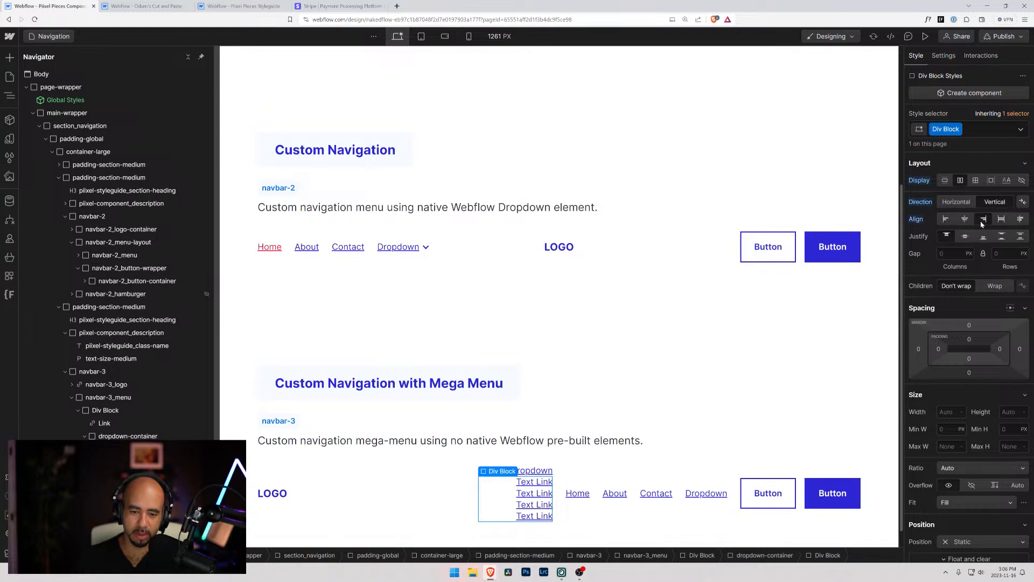
pyautogui.click(947, 219)
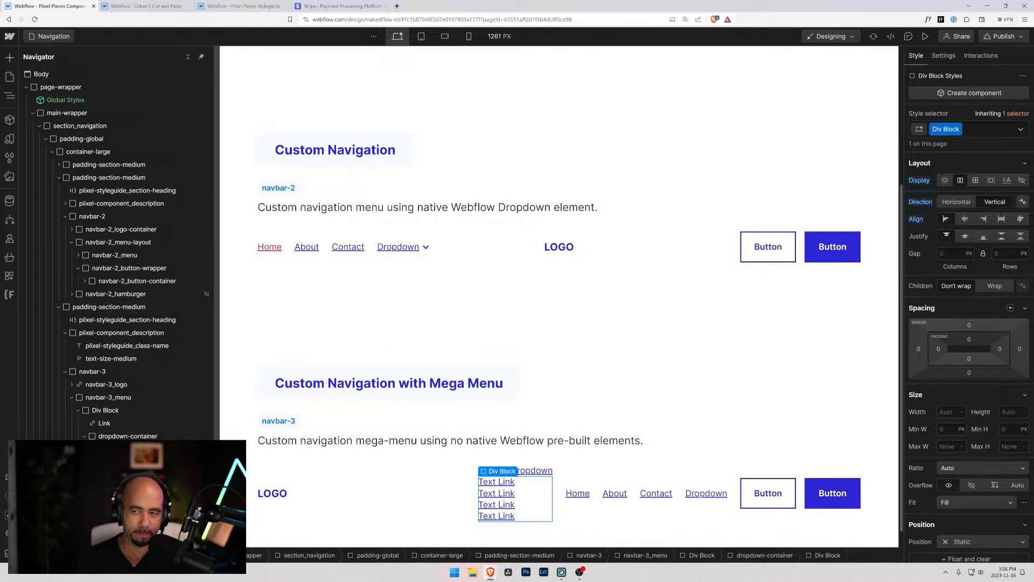
# Set the position of the outer div block holding the Sample Dropdown link and dropdown-container to Relative
pyautogui.click(108, 437)
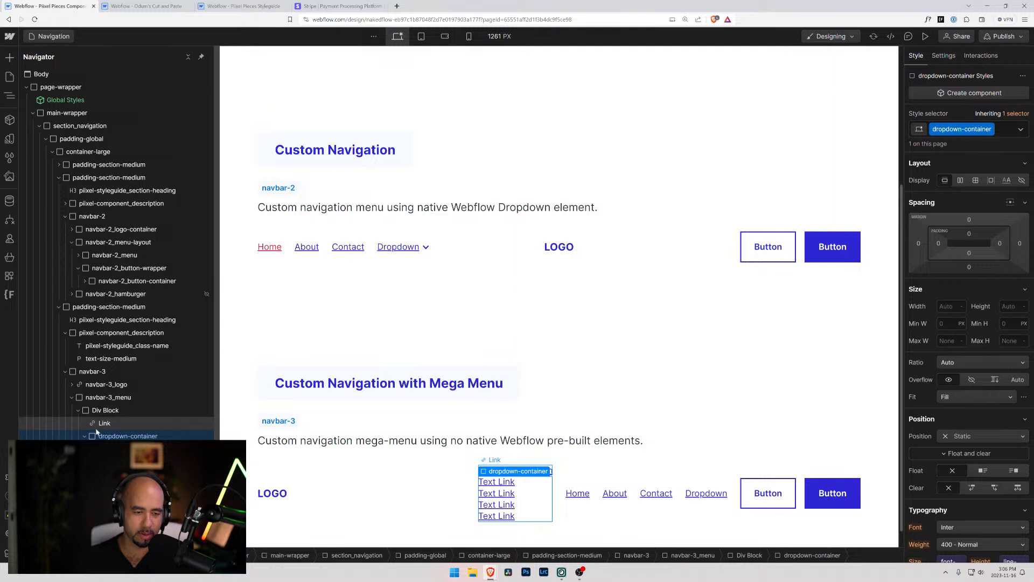
pyautogui.click(104, 411)
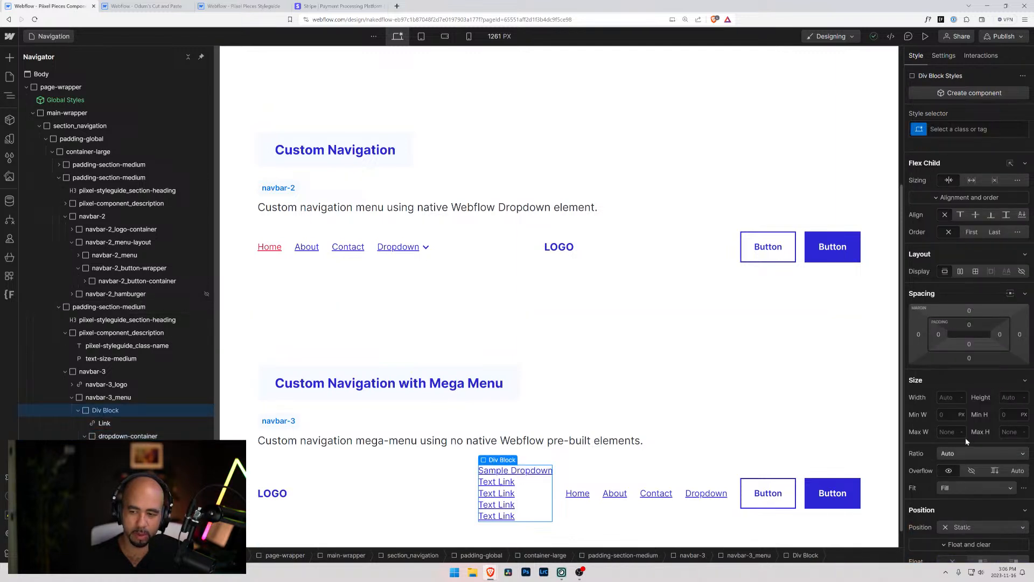
pyautogui.click(964, 527)
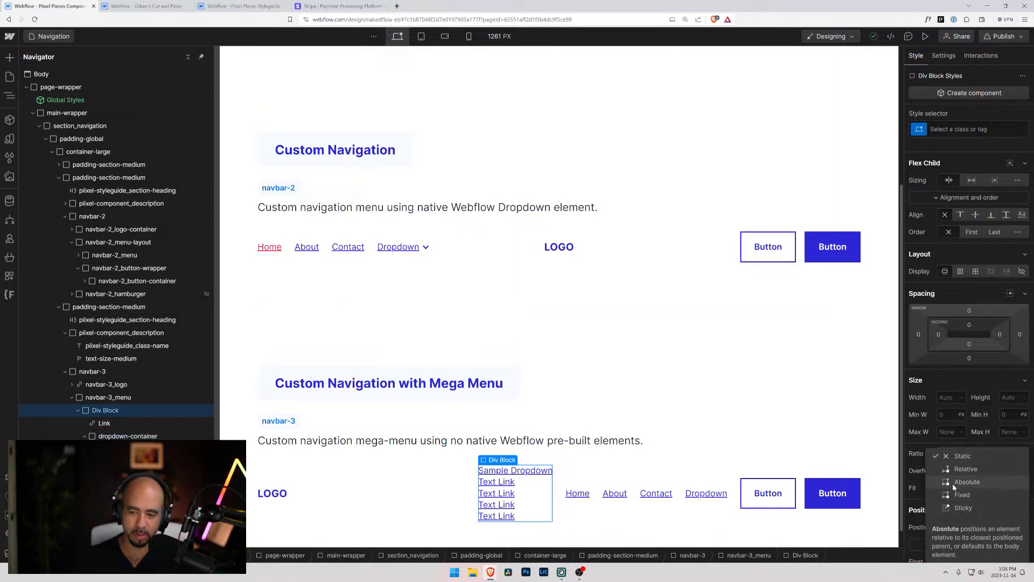
pyautogui.click(958, 472)
pyautogui.click(533, 496)
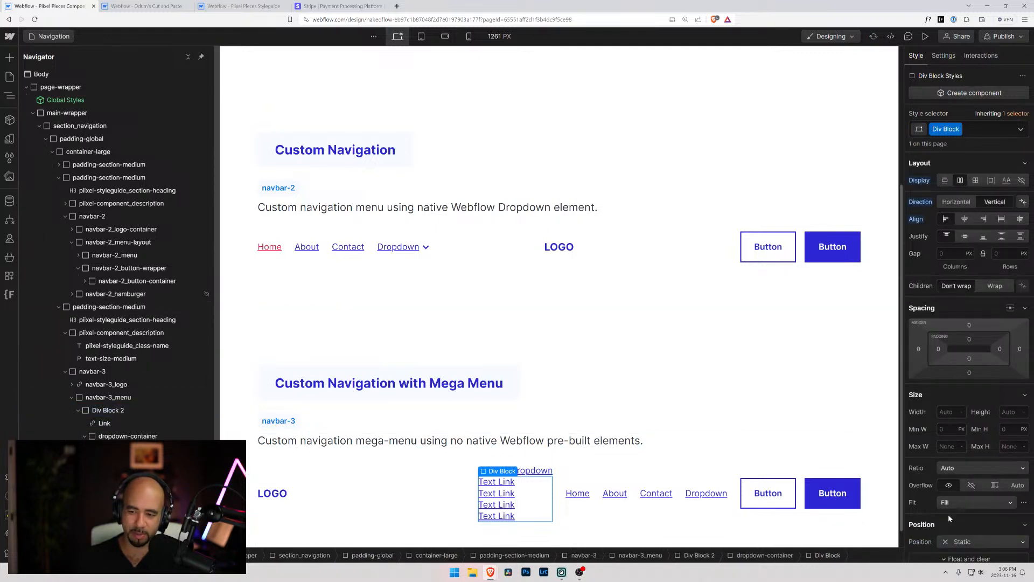
# Set the position of the div block around the four text links to Absolute
pyautogui.click(948, 532)
pyautogui.scroll(-4, 973, 324)
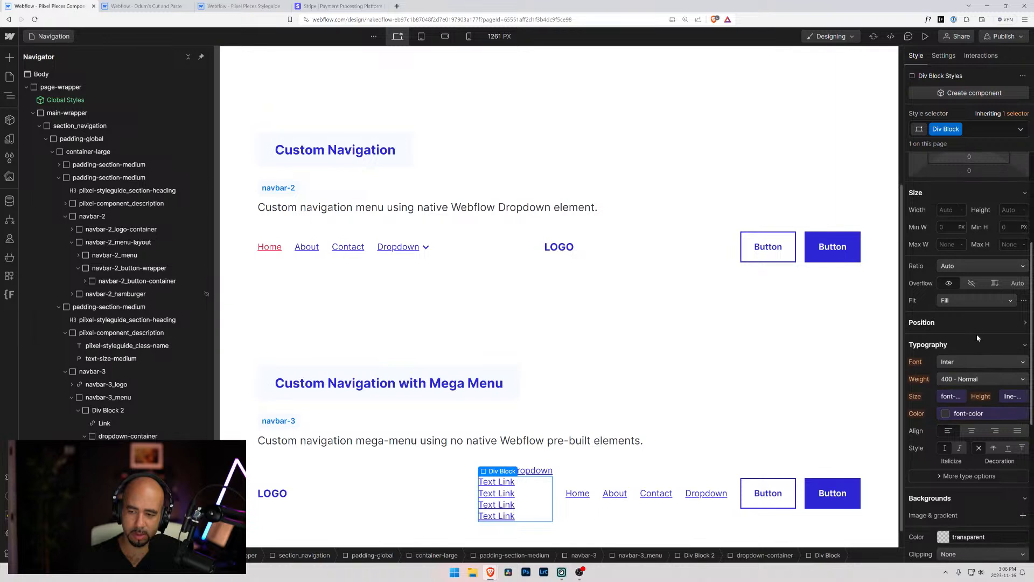
pyautogui.click(973, 321)
pyautogui.click(965, 339)
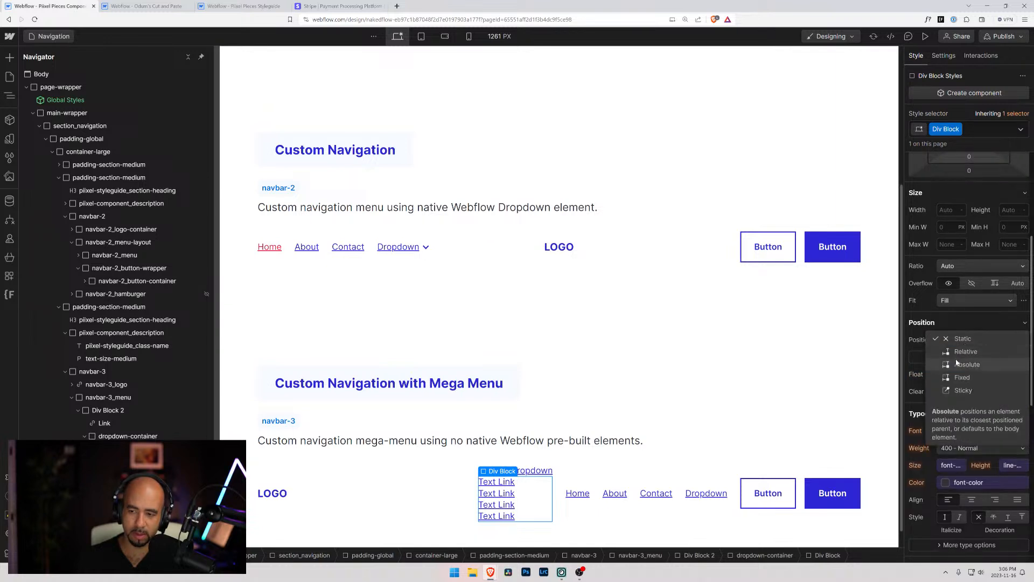
pyautogui.click(956, 365)
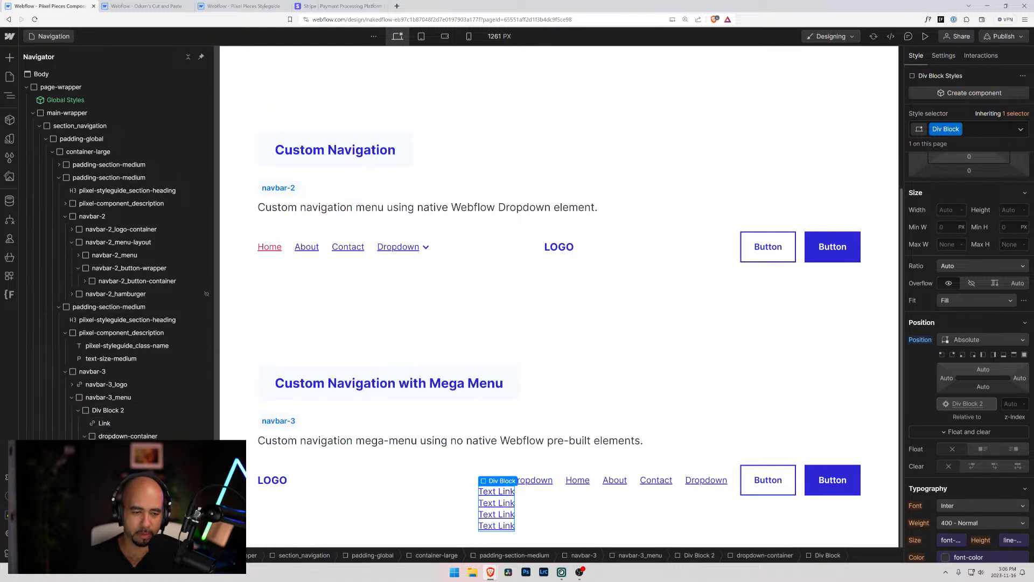
# Offset the absolute div block around the text links by 0 from the left and 1rem from the top
pyautogui.click(128, 436)
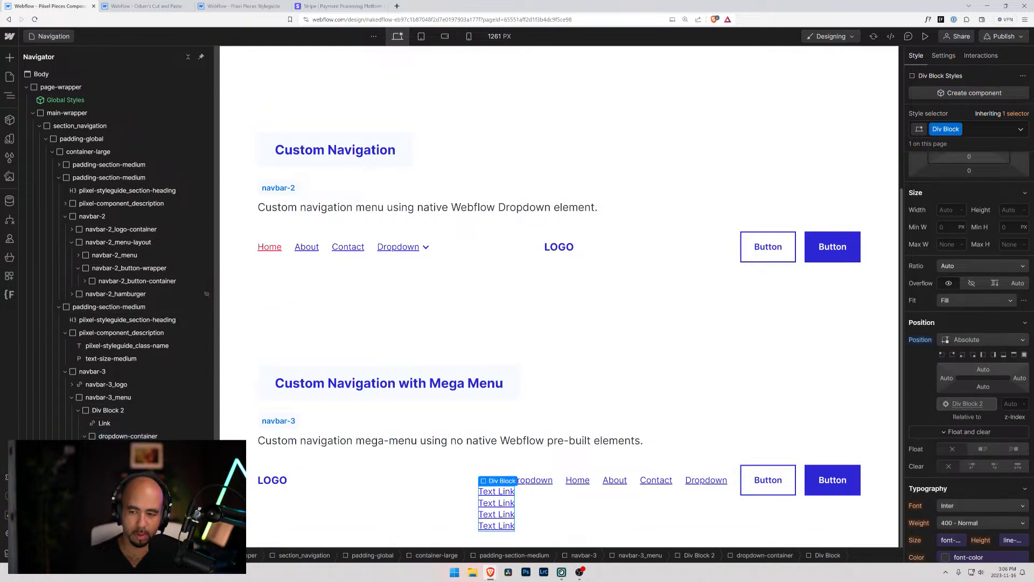
pyautogui.click(948, 383)
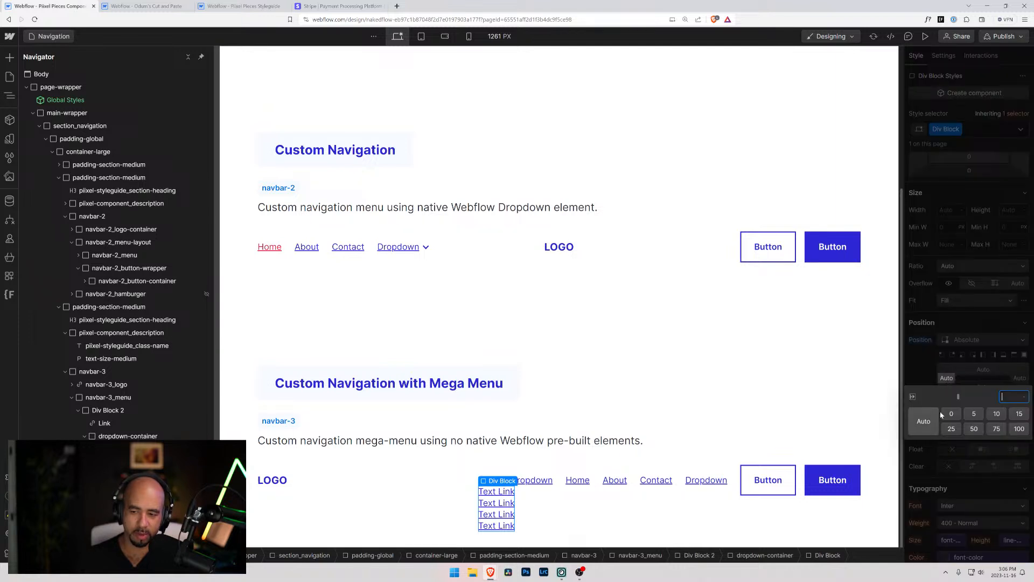
pyautogui.click(979, 370)
pyautogui.click(979, 374)
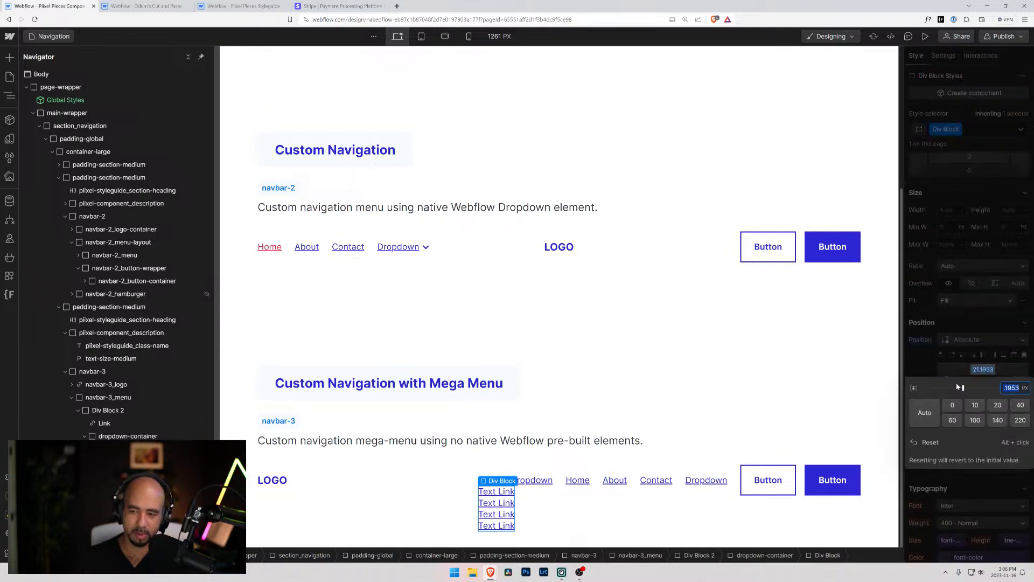
pyautogui.click(953, 405)
pyautogui.click(949, 361)
pyautogui.click(984, 371)
pyautogui.write('1rem')
pyautogui.press('Return')
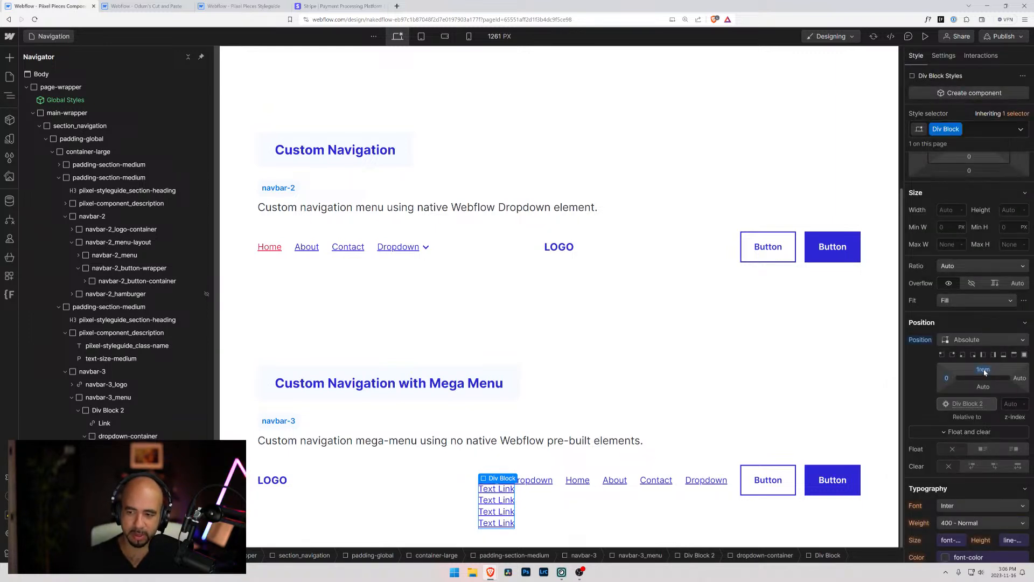
# Try a top offset of 3rem on the absolute div block, then reduce it to 2rem
pyautogui.click(984, 370)
pyautogui.write('3rem')
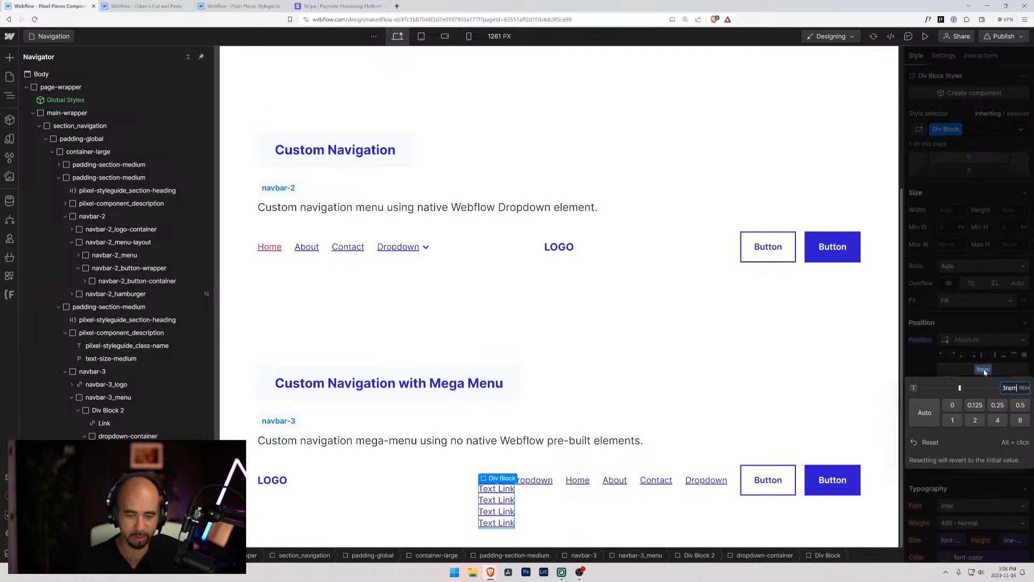
pyautogui.press('Return')
pyautogui.click(984, 371)
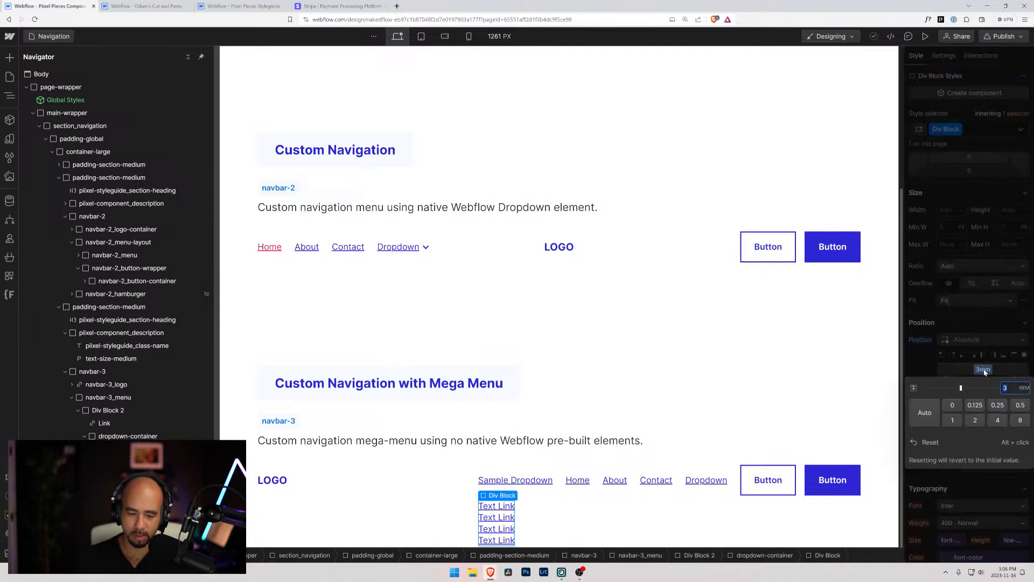
pyautogui.write('2')
pyautogui.press('Return')
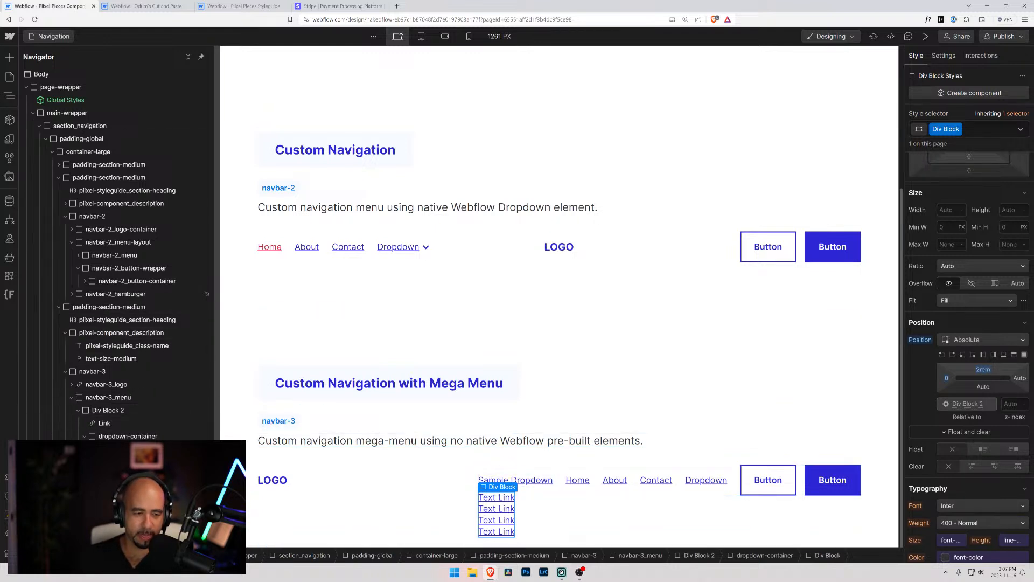
# Apply the black color variable as the background of the div block around the text links
pyautogui.scroll(-5, 929, 371)
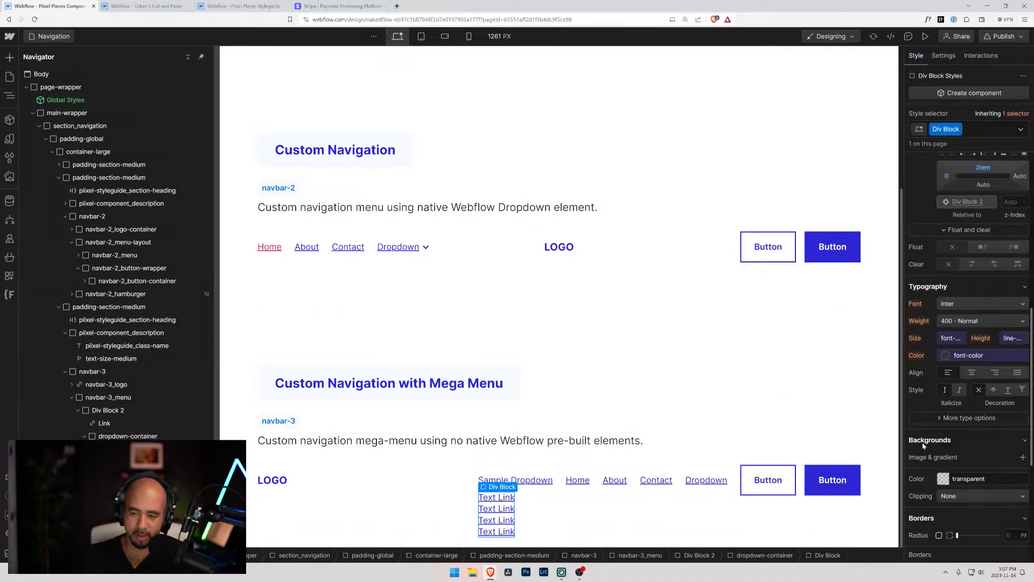
pyautogui.click(940, 432)
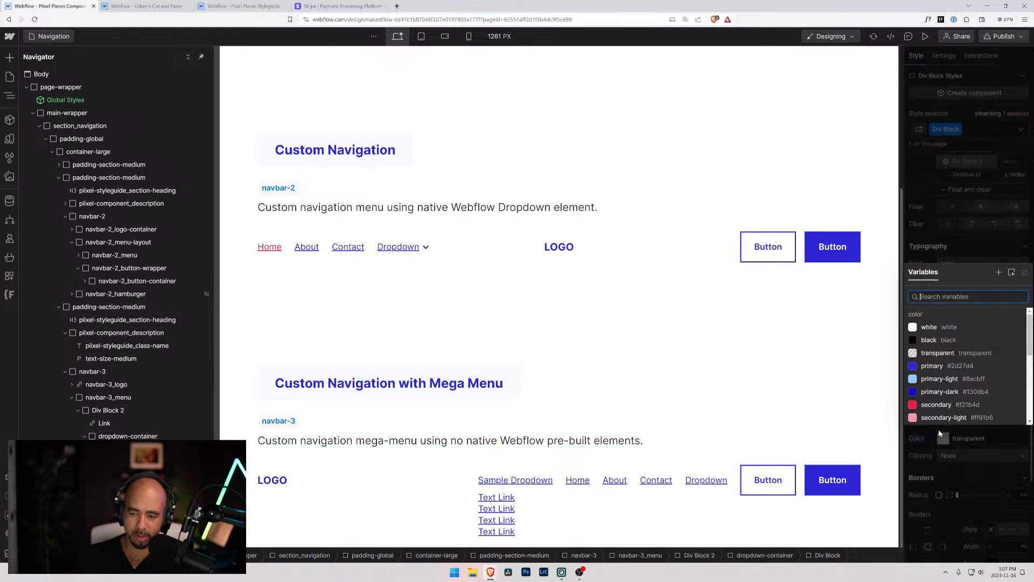
pyautogui.click(932, 342)
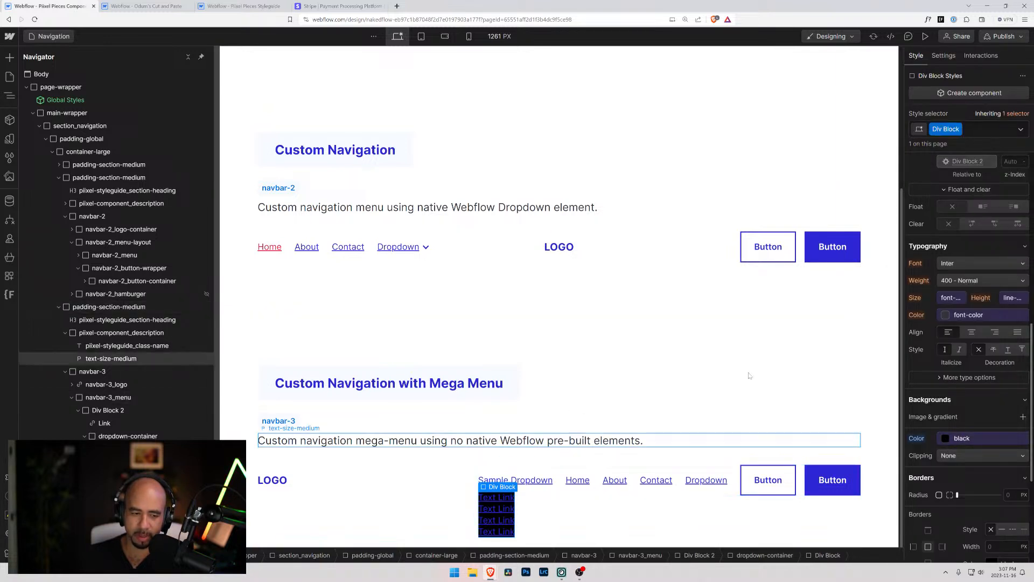
# Set the padding of the black div block to 2rem on all four sides
pyautogui.scroll(4, 975, 203)
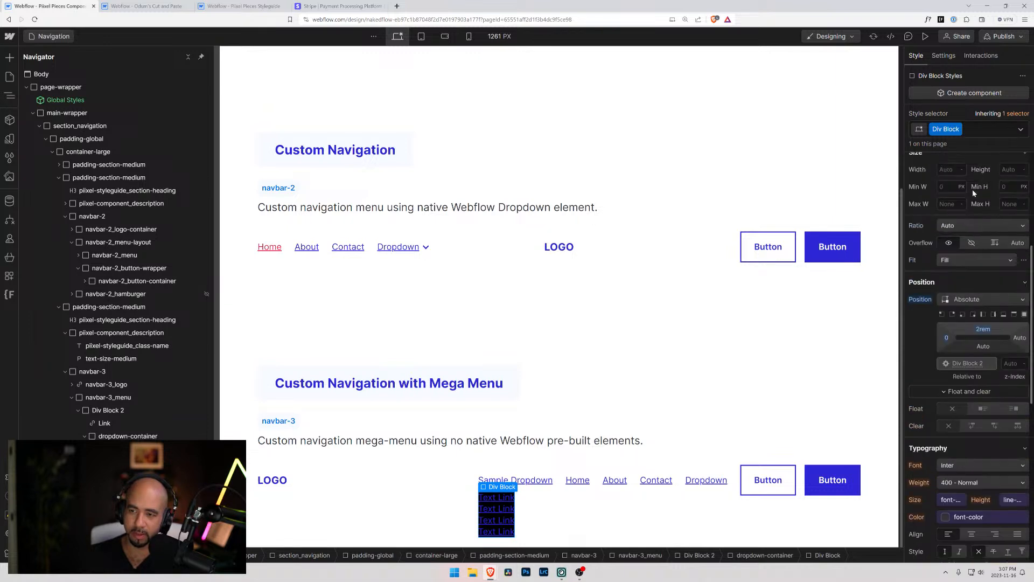
pyautogui.scroll(2, 975, 203)
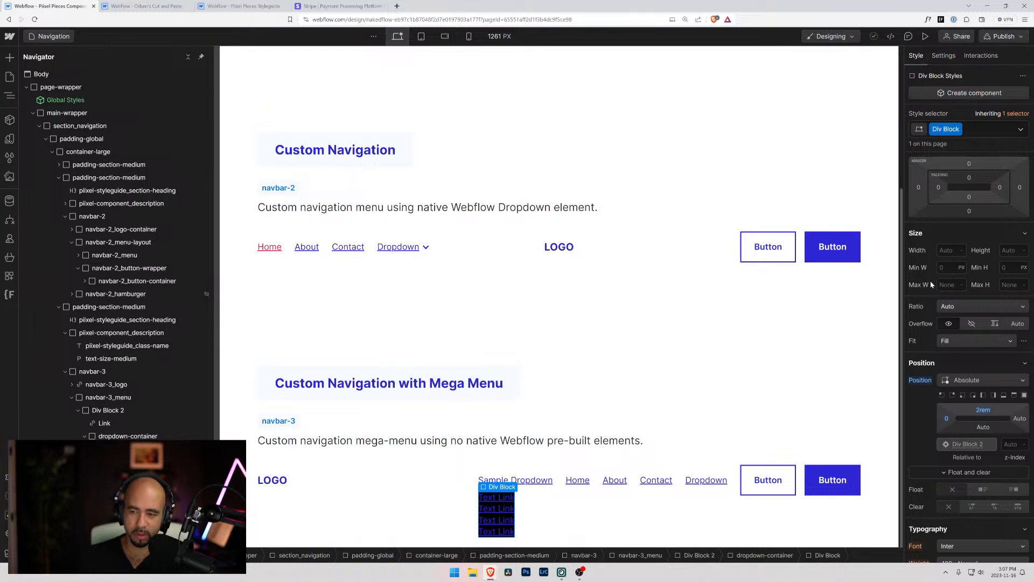
pyautogui.click(940, 189)
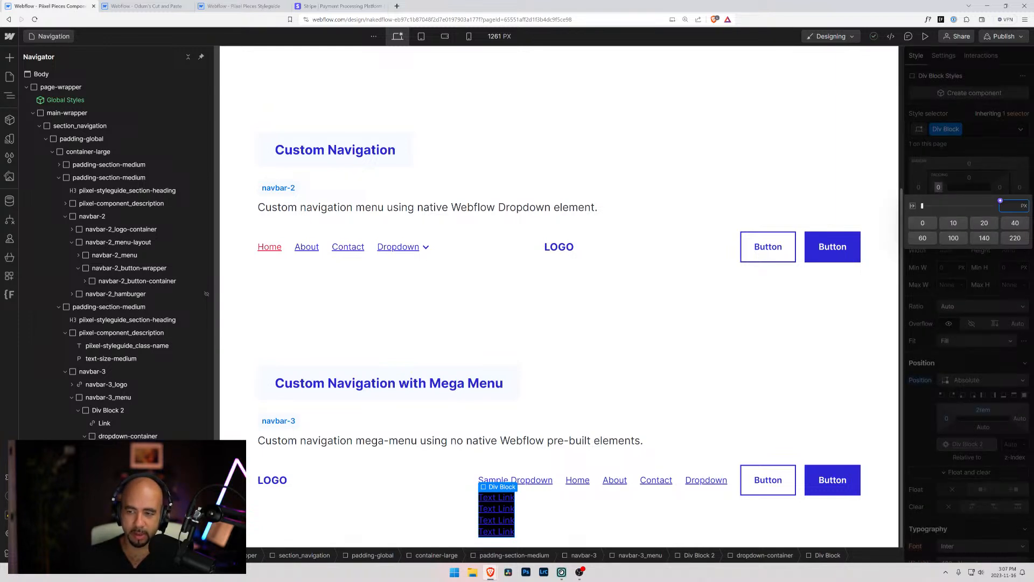
pyautogui.write('2rem')
pyautogui.press('Return')
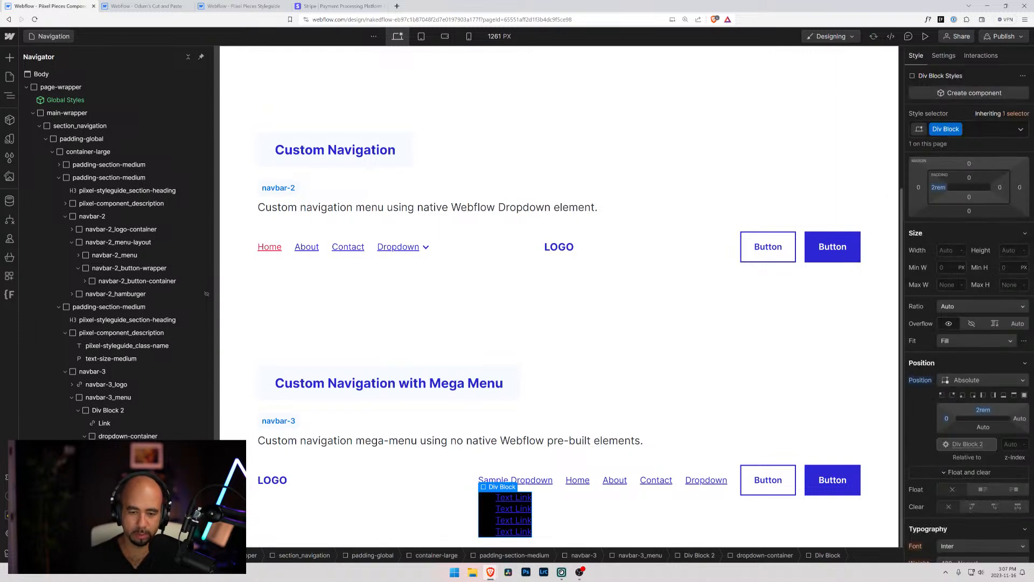
pyautogui.moveTo(934, 193); pyautogui.dragTo(935, 189)
pyautogui.scroll(-1, 315, 389)
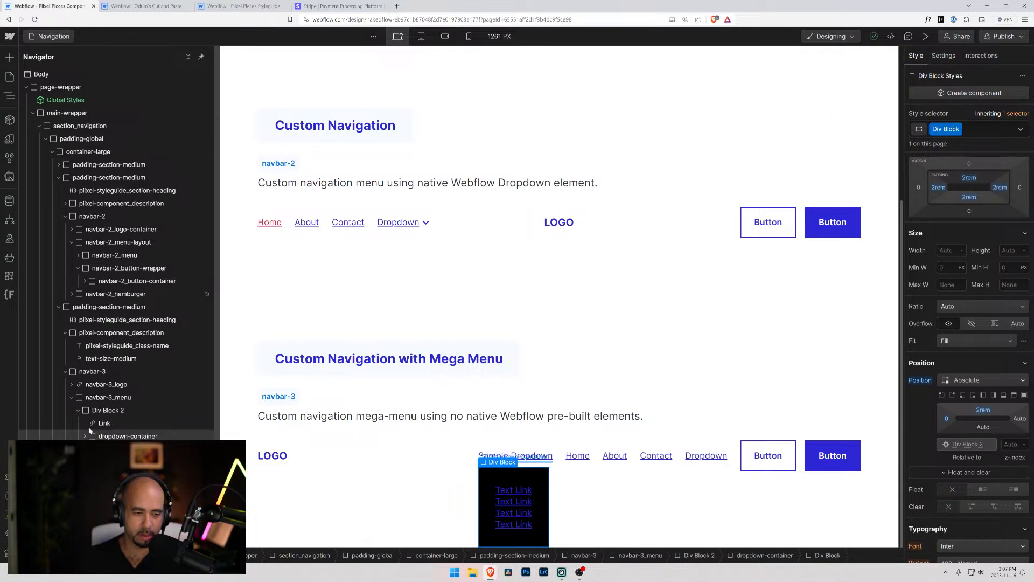
# Inspect the nesting and styles of Div Block 2, its link, dropdown-container and the inner div block
pyautogui.click(77, 411)
pyautogui.click(90, 411)
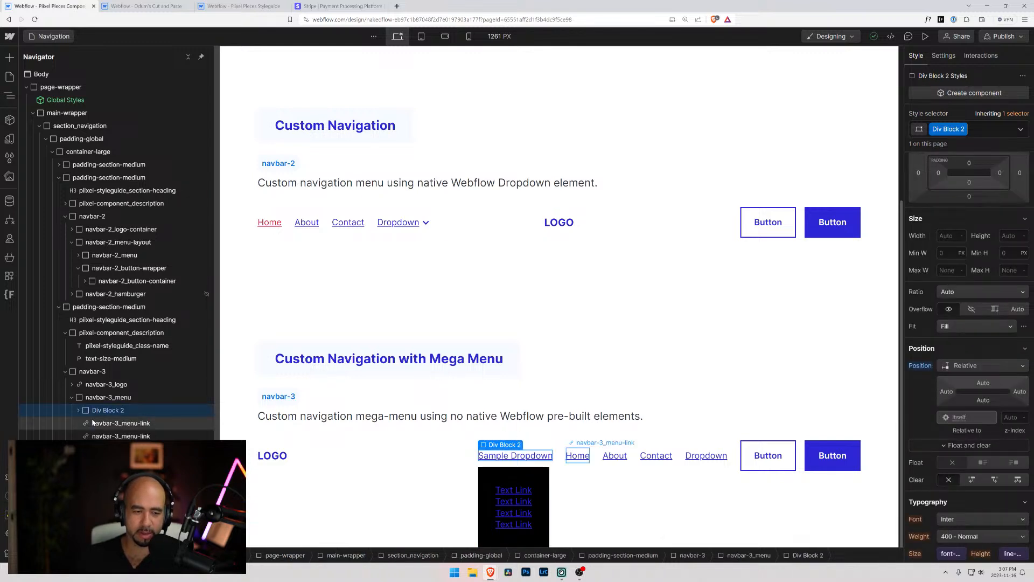
pyautogui.click(78, 410)
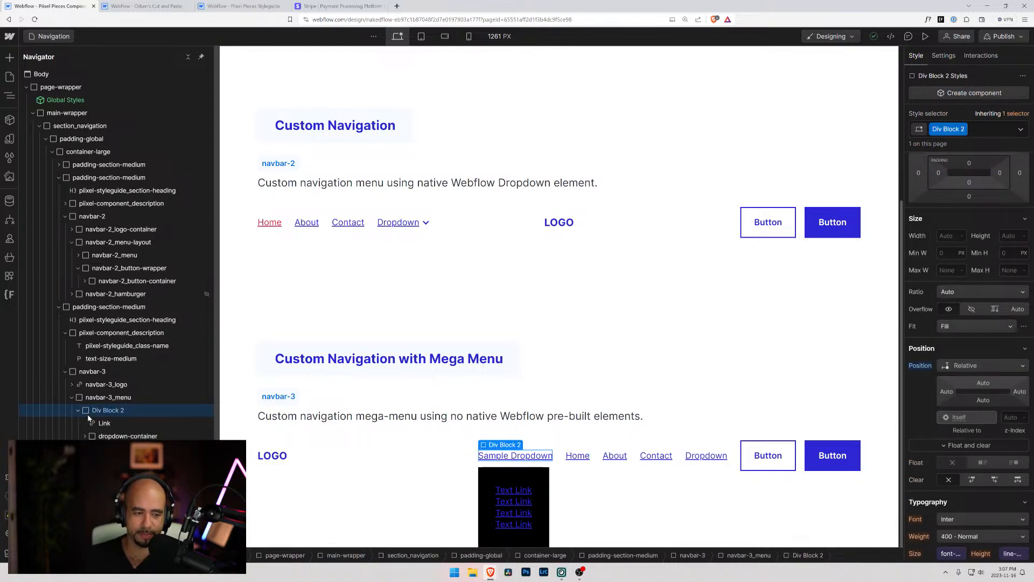
pyautogui.click(98, 424)
pyautogui.click(128, 436)
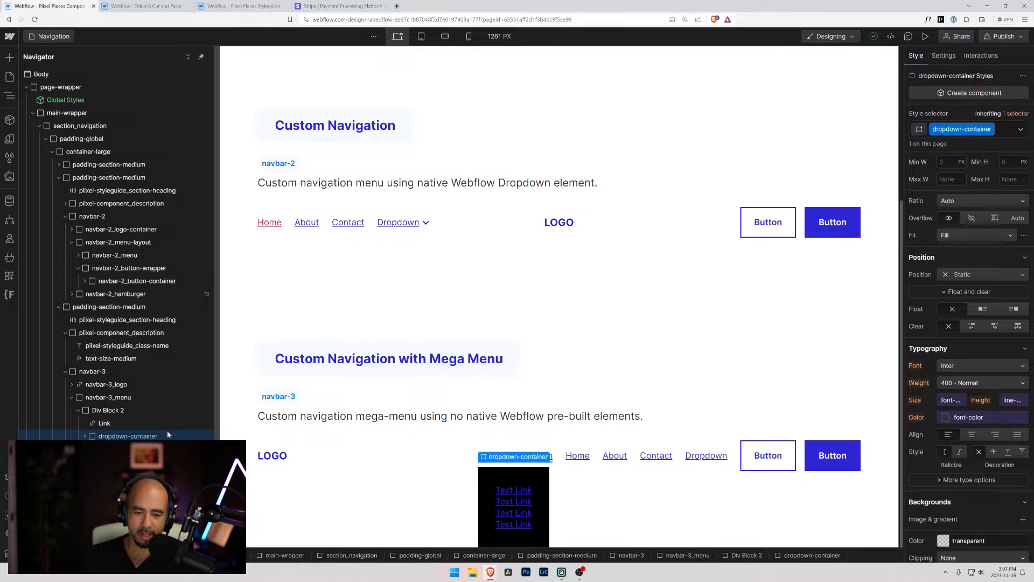
pyautogui.scroll(-1, 968, 380)
pyautogui.scroll(-6, 969, 410)
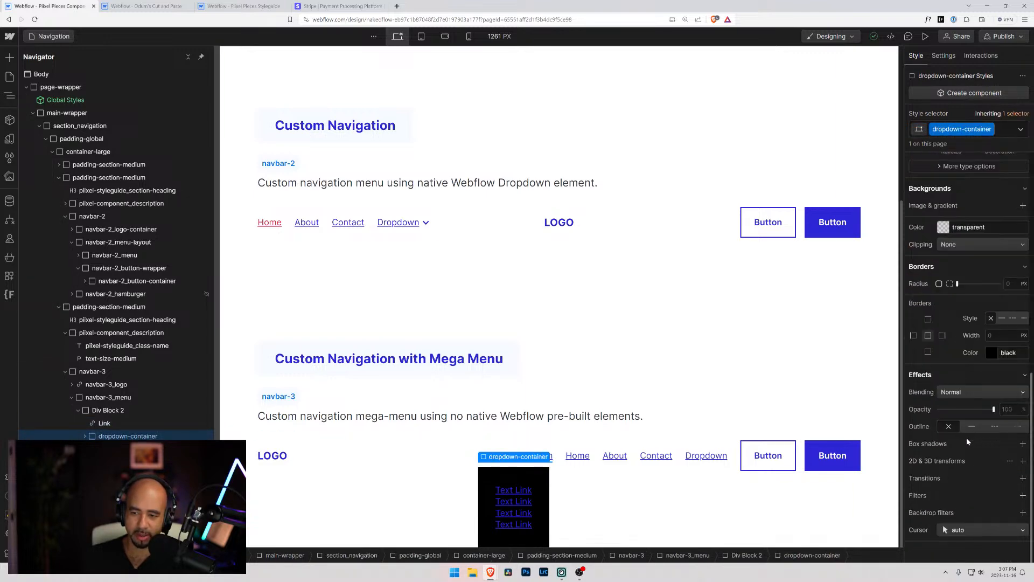
pyautogui.scroll(5, 967, 438)
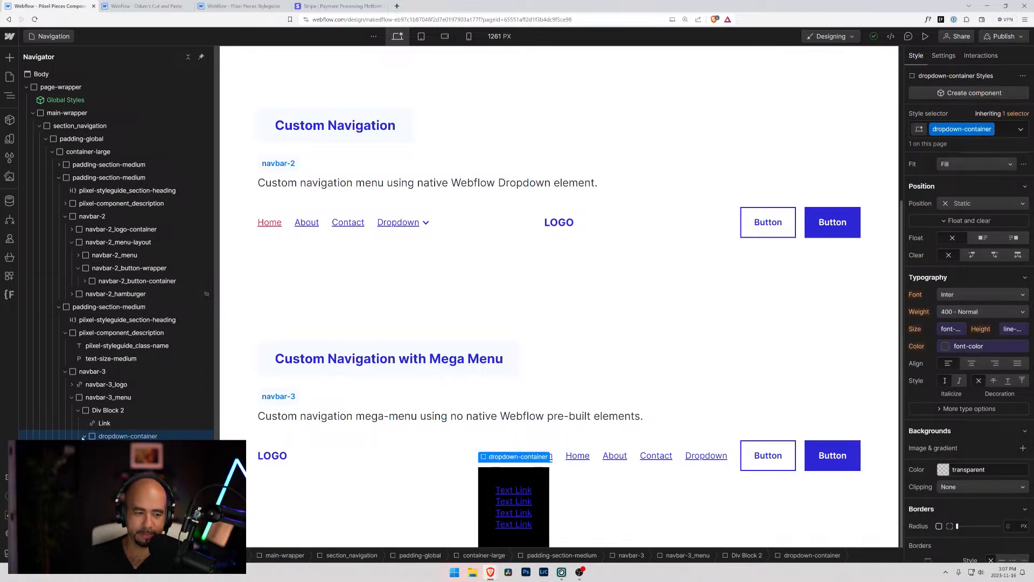
pyautogui.click(123, 449)
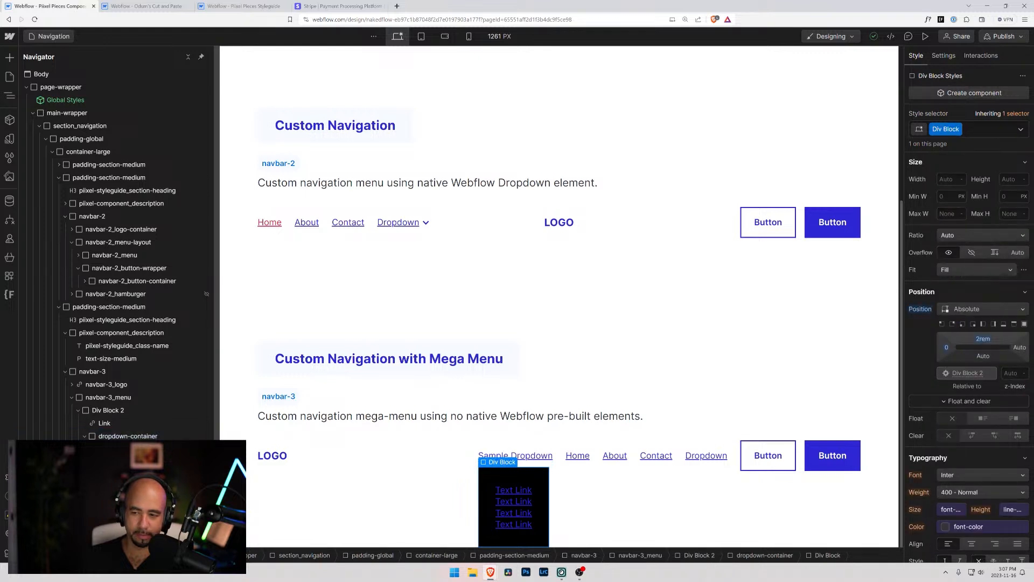
pyautogui.click(103, 437)
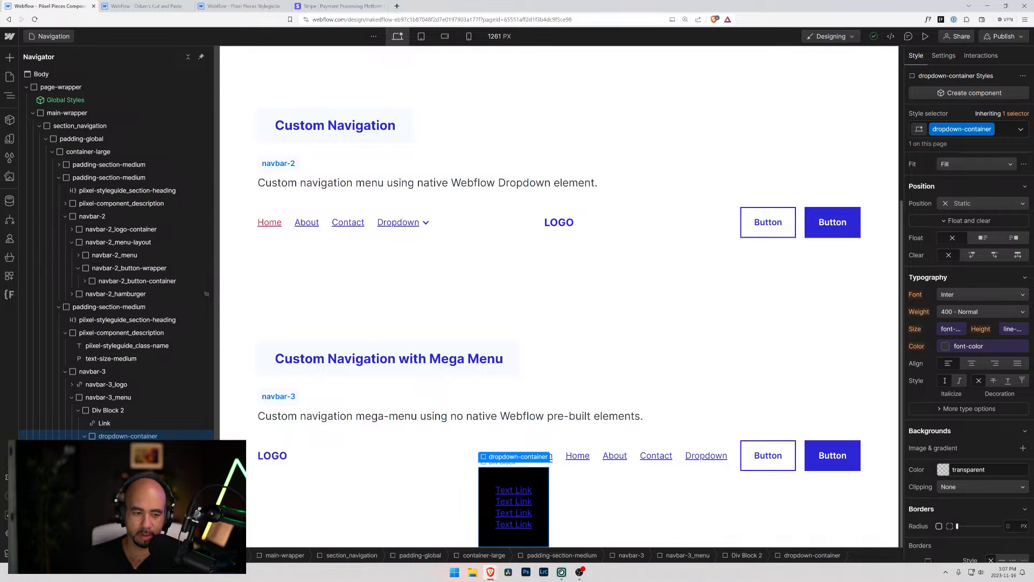
# Reset the left and top offsets and the Absolute position of the inner black div block
pyautogui.click(123, 449)
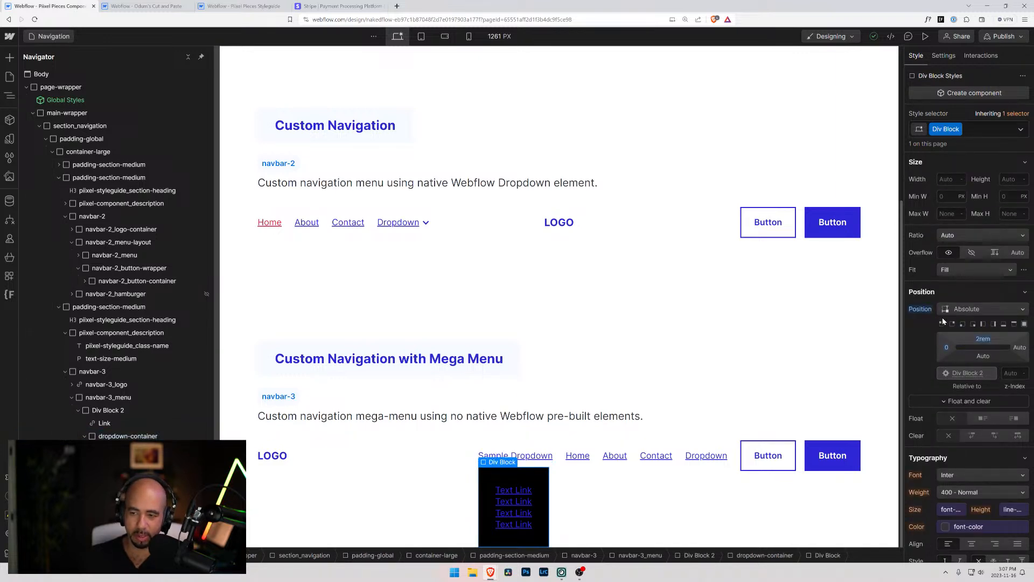
pyautogui.click(946, 348)
pyautogui.click(947, 347)
pyautogui.keyDown('alt'); pyautogui.click(945, 348); pyautogui.keyUp('alt')
pyautogui.keyDown('alt'); pyautogui.click(987, 340); pyautogui.keyUp('alt')
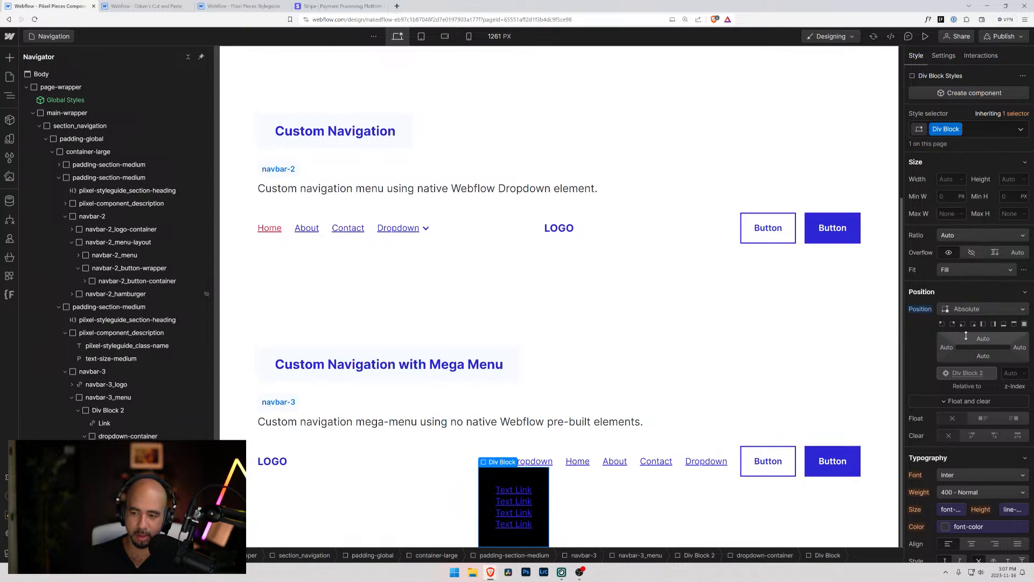
pyautogui.keyDown('alt'); pyautogui.click(918, 311); pyautogui.keyUp('alt')
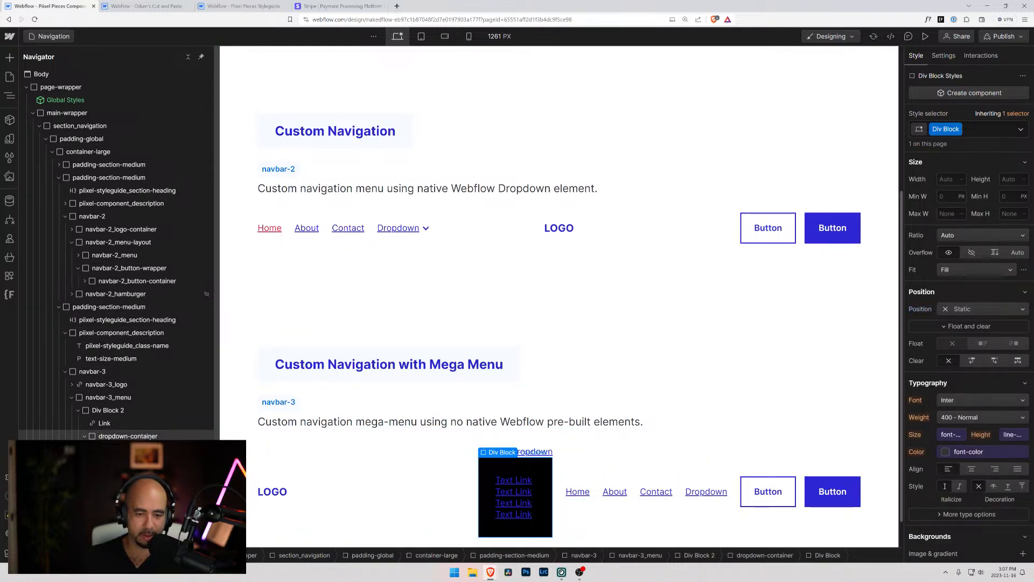
# Set the position of dropdown-container to Absolute
pyautogui.click(128, 436)
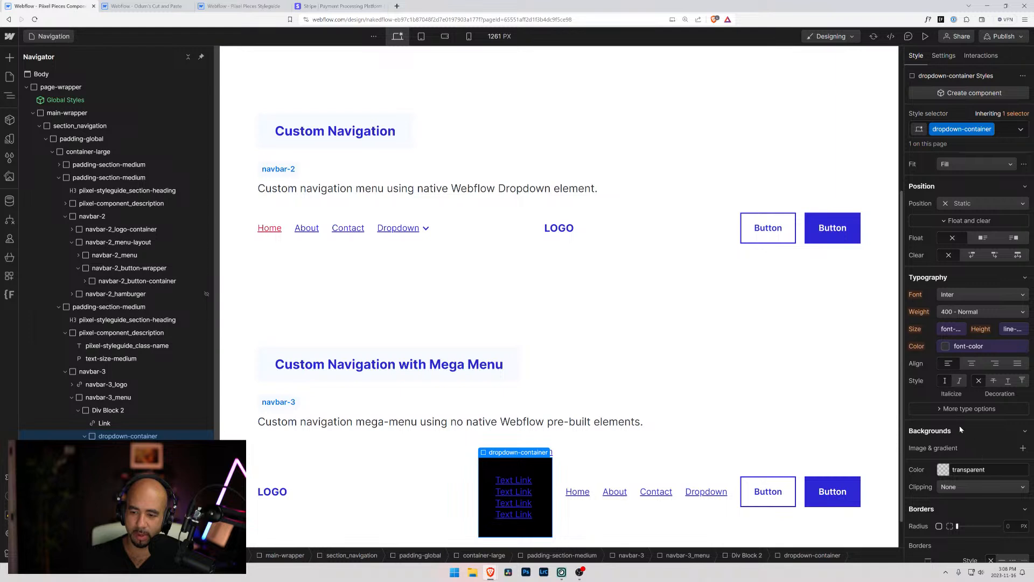
pyautogui.scroll(-3, 1011, 445)
pyautogui.scroll(9, 929, 428)
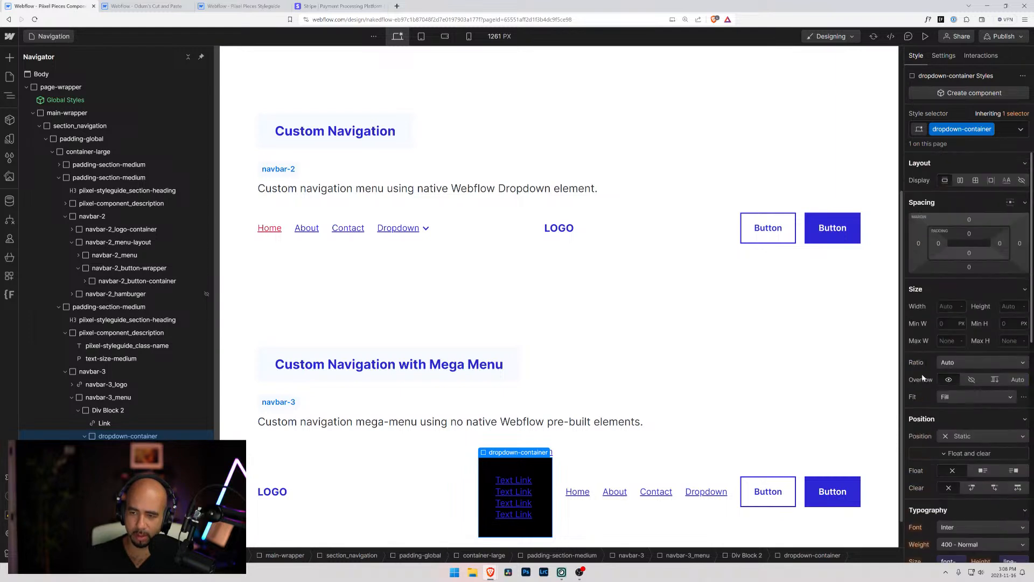
pyautogui.click(970, 435)
pyautogui.click(944, 469)
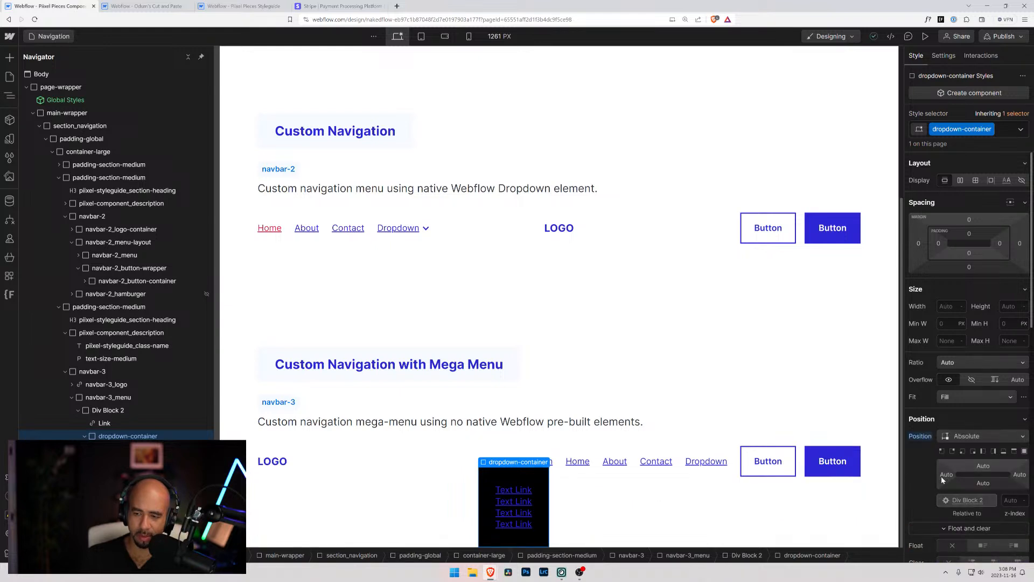
# Set the left offset of dropdown-container to -100 px and its width to 500 px
pyautogui.click(946, 474)
pyautogui.write('-100px')
pyautogui.press('Return')
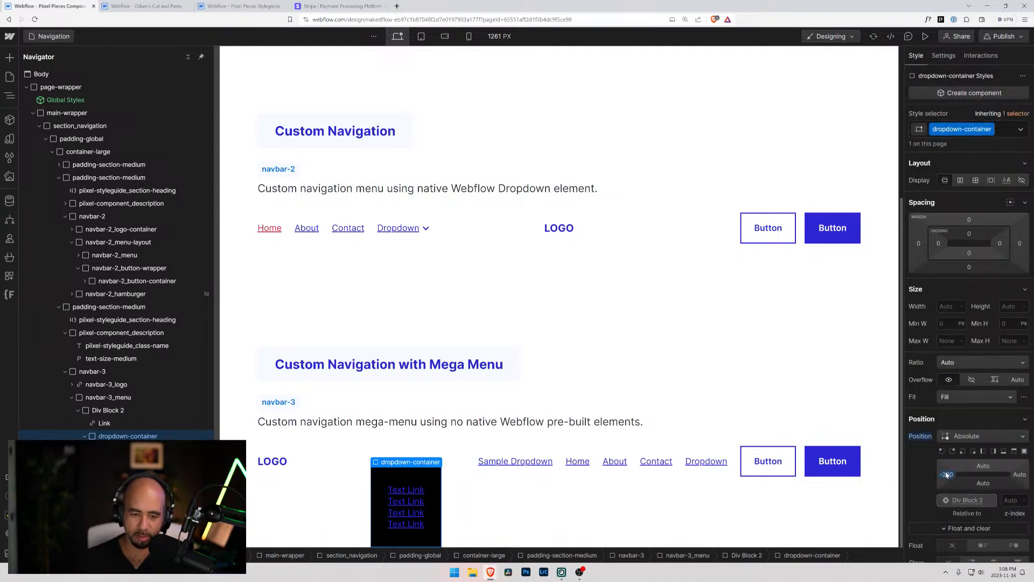
pyautogui.click(947, 475)
pyautogui.write('-100')
pyautogui.press('Return')
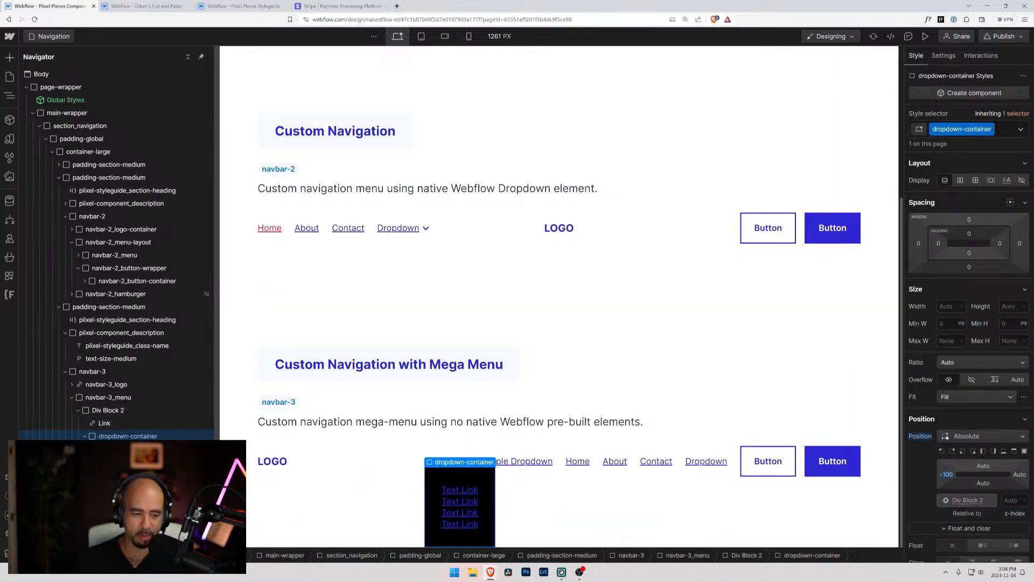
pyautogui.click(950, 306)
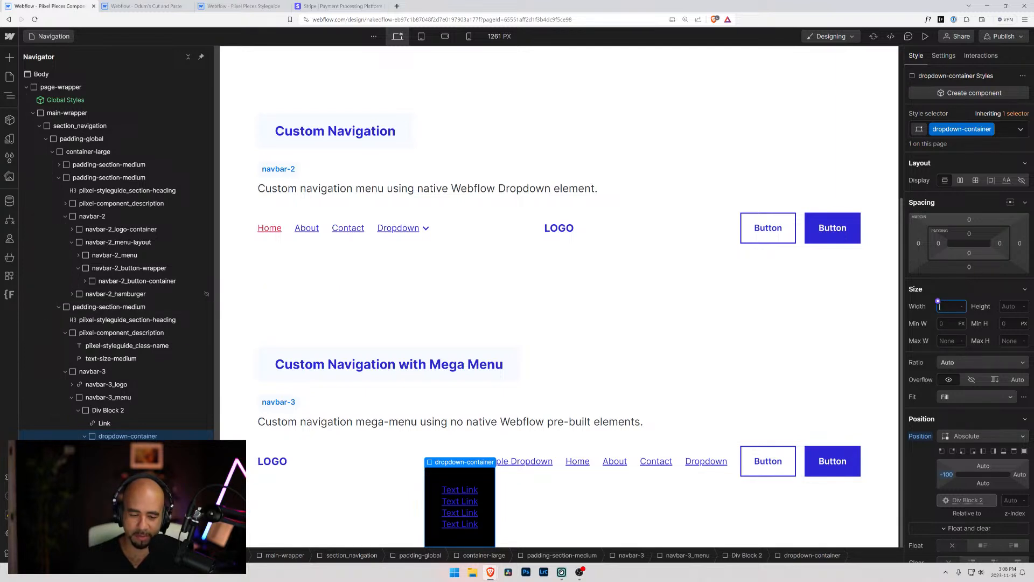
pyautogui.write('500')
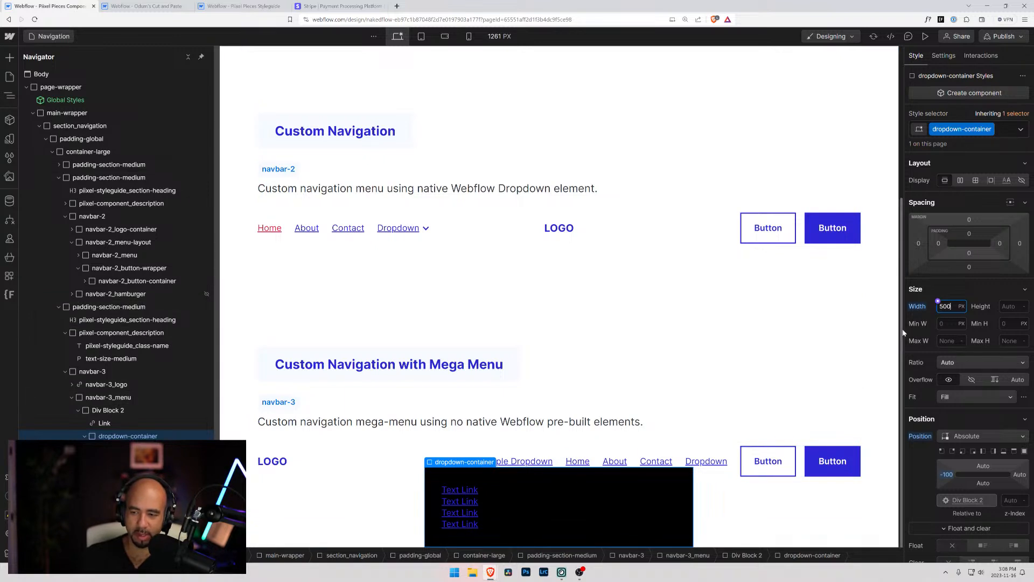
# Set the top offset of dropdown-container to 2rem and select the Sample Dropdown link
pyautogui.click(985, 466)
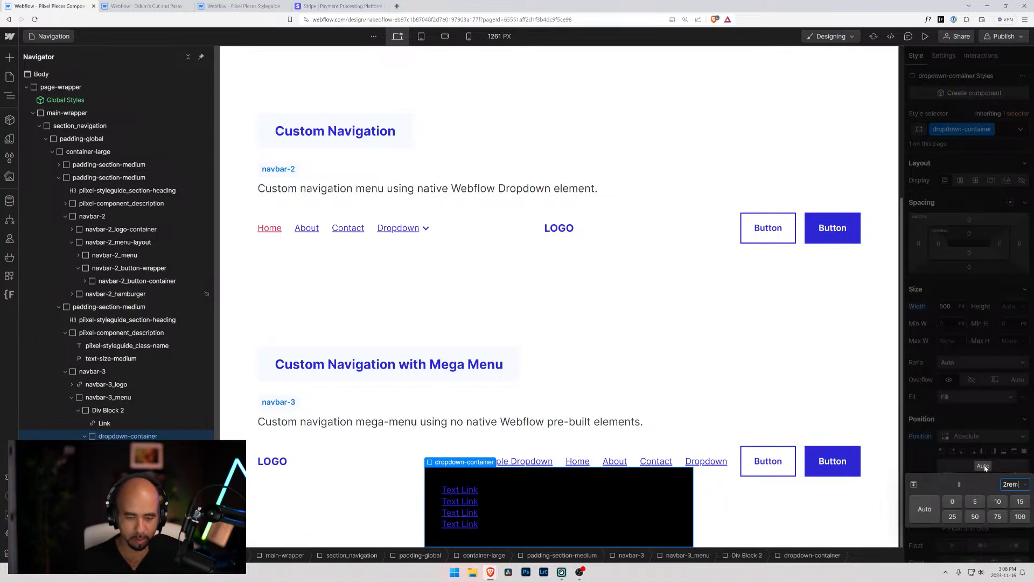
pyautogui.press('Return')
pyautogui.click(434, 447)
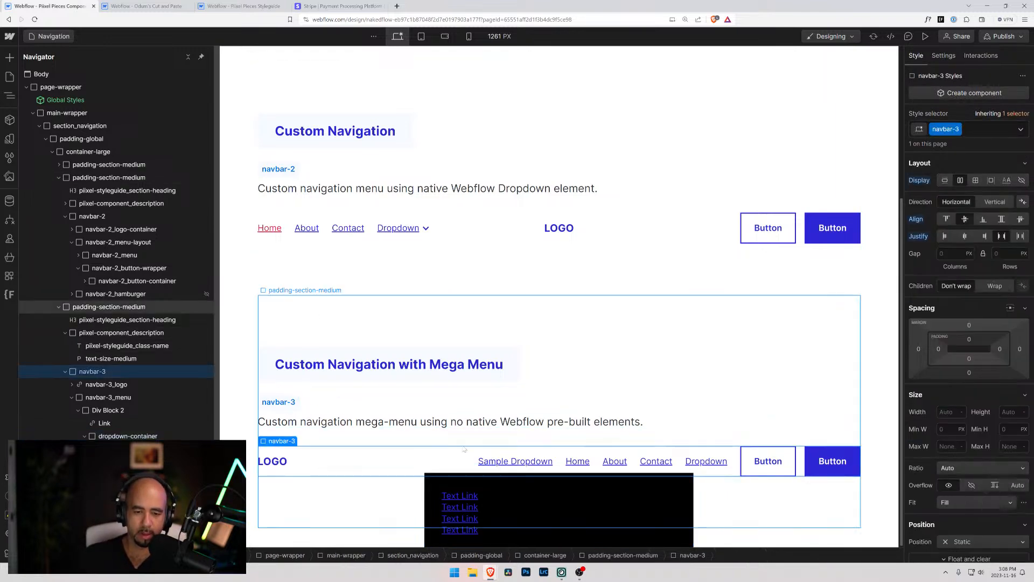
pyautogui.click(510, 462)
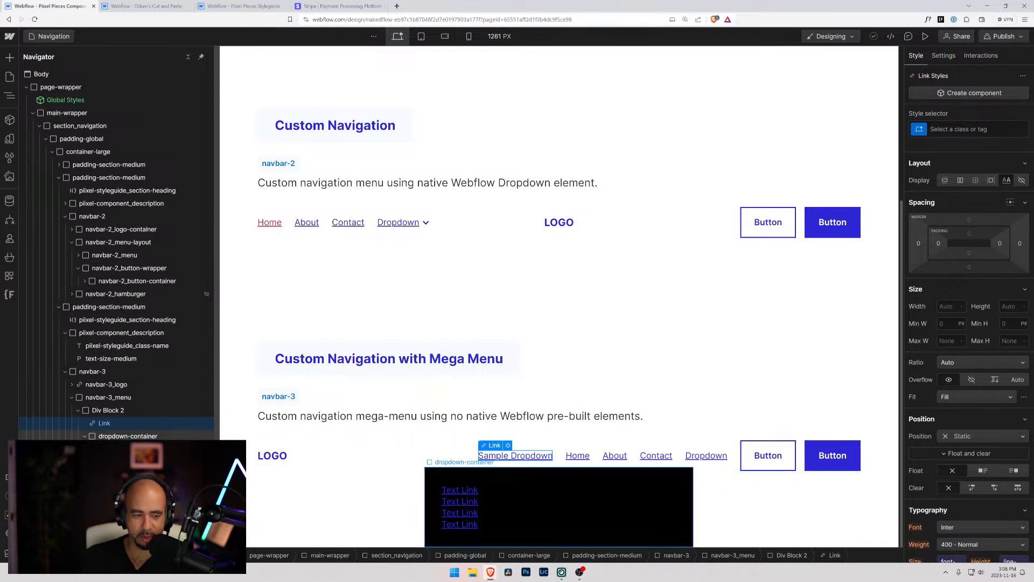
# Select the black div block inside dropdown-container and examine Stripe's Solutions dropdown in its browser tab before returning to the Webflow page
pyautogui.click(128, 440)
pyautogui.click(128, 450)
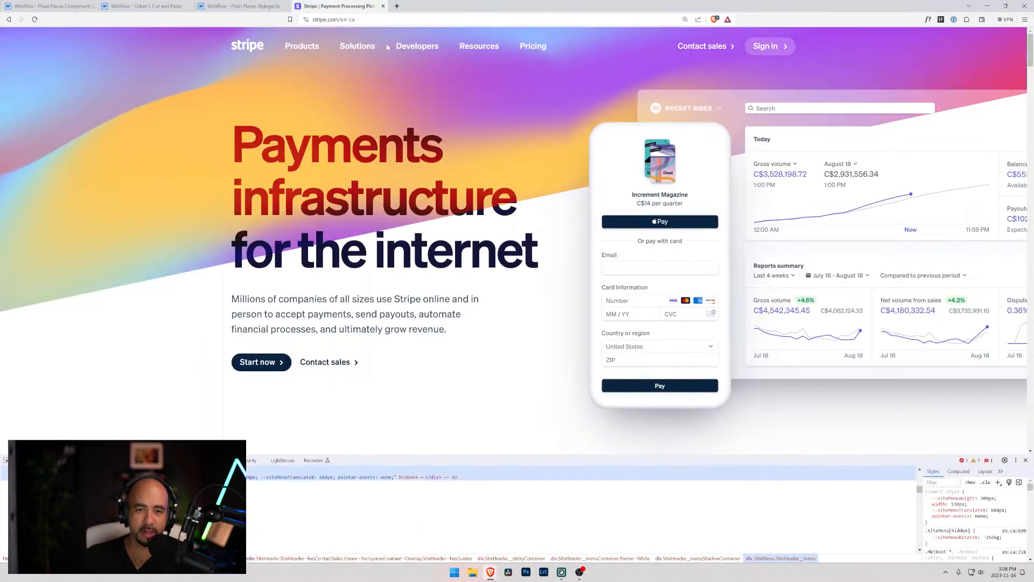
pyautogui.click(339, 6)
pyautogui.moveTo(360, 49)
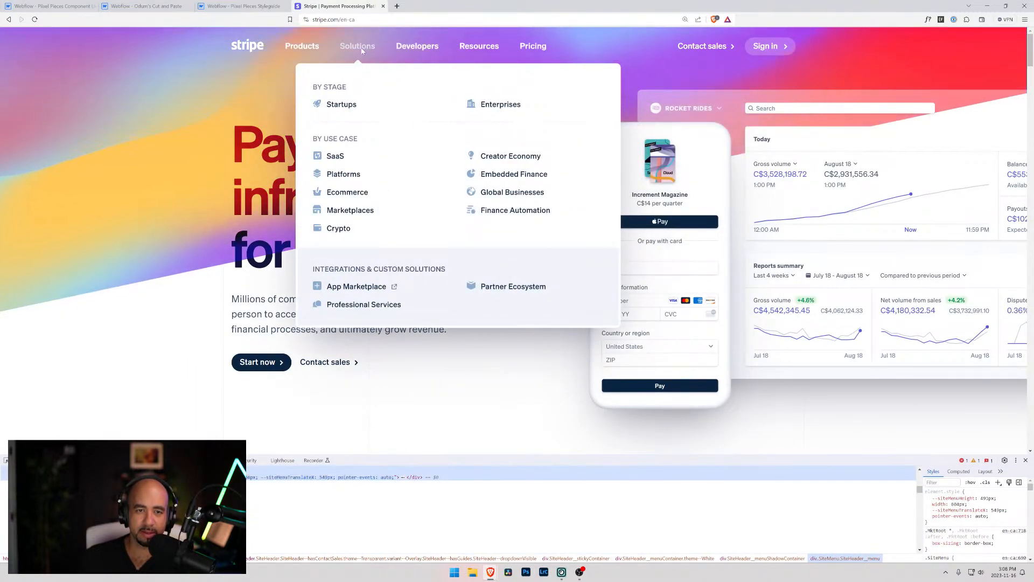
pyautogui.click(146, 7)
pyautogui.click(70, 8)
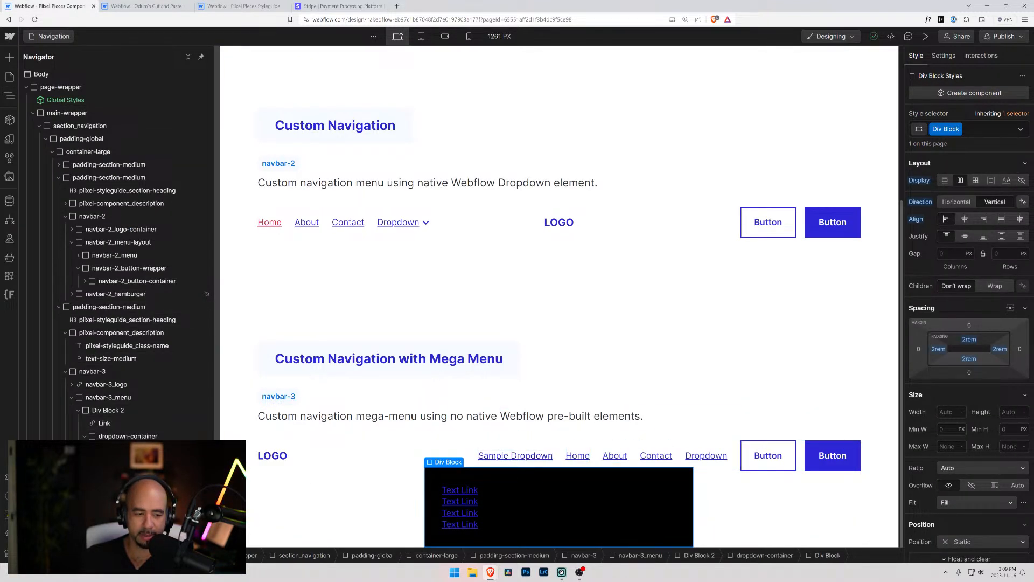
# Add a div block inside the black div block and place it above the text links
pyautogui.hotkey('ctrl', 'k')
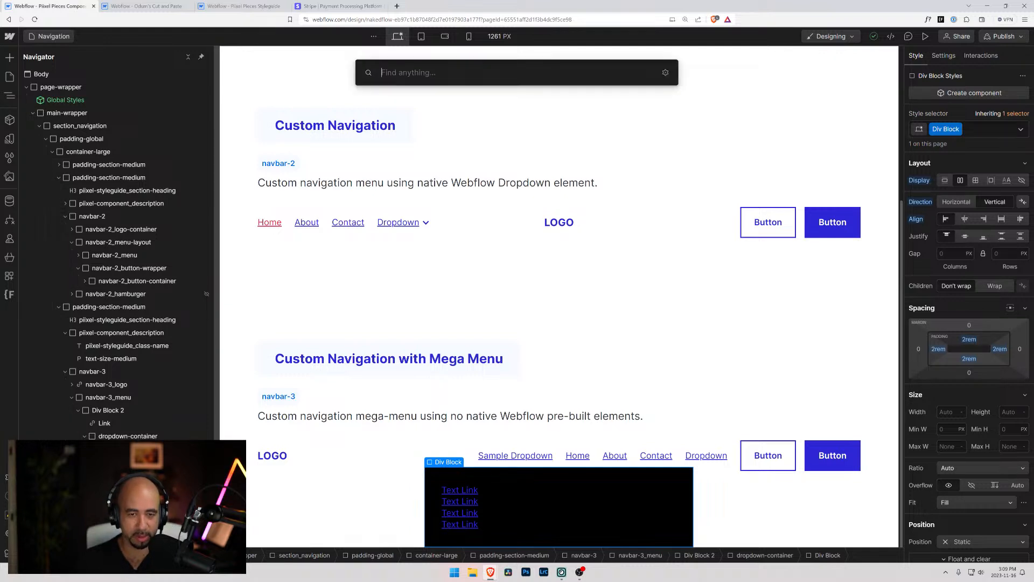
pyautogui.write('div')
pyautogui.press('Return')
pyautogui.moveTo(461, 525); pyautogui.dragTo(462, 486)
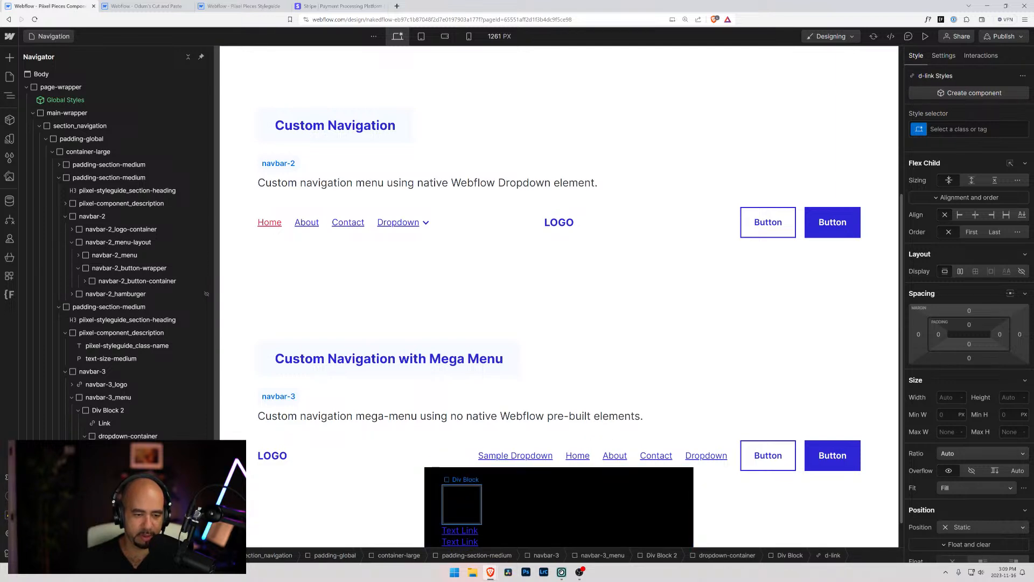
pyautogui.scroll(-3, 938, 431)
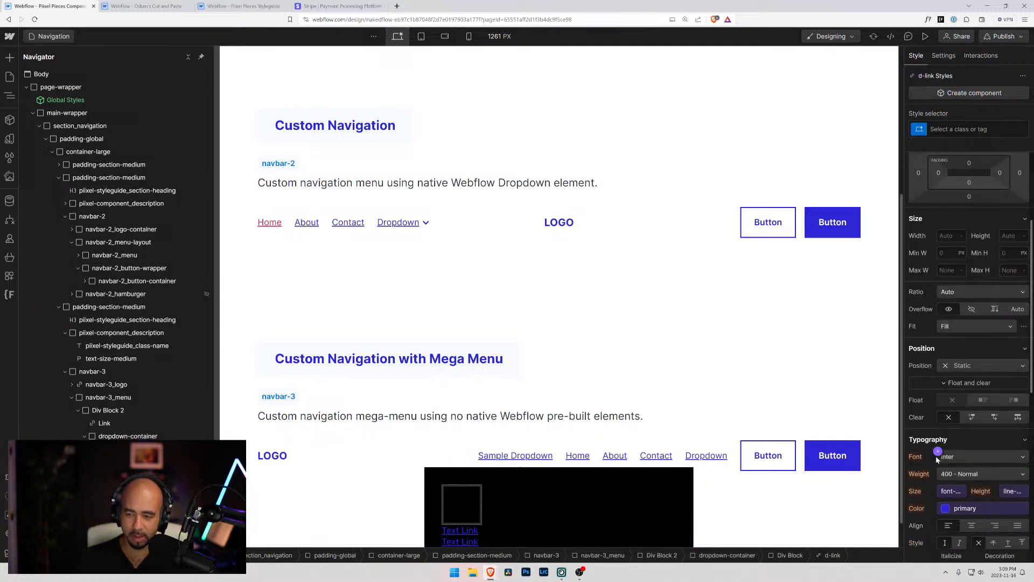
pyautogui.click(960, 366)
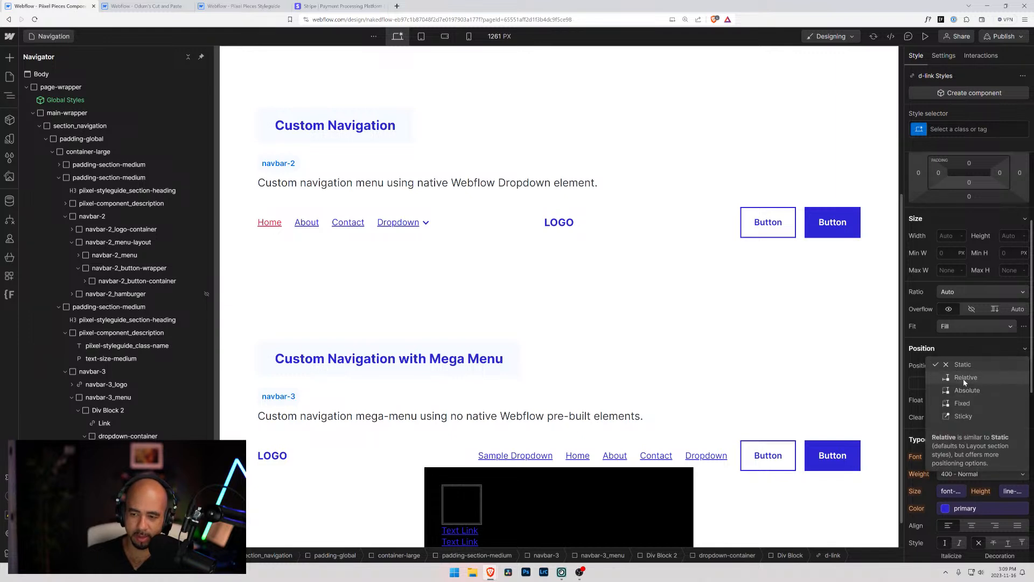
pyautogui.click(965, 390)
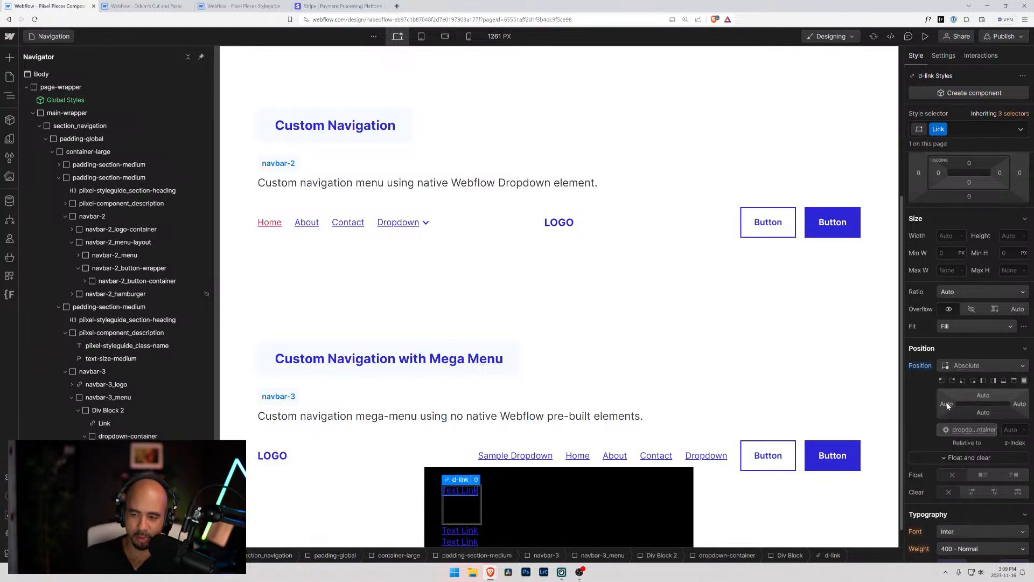
pyautogui.click(943, 380)
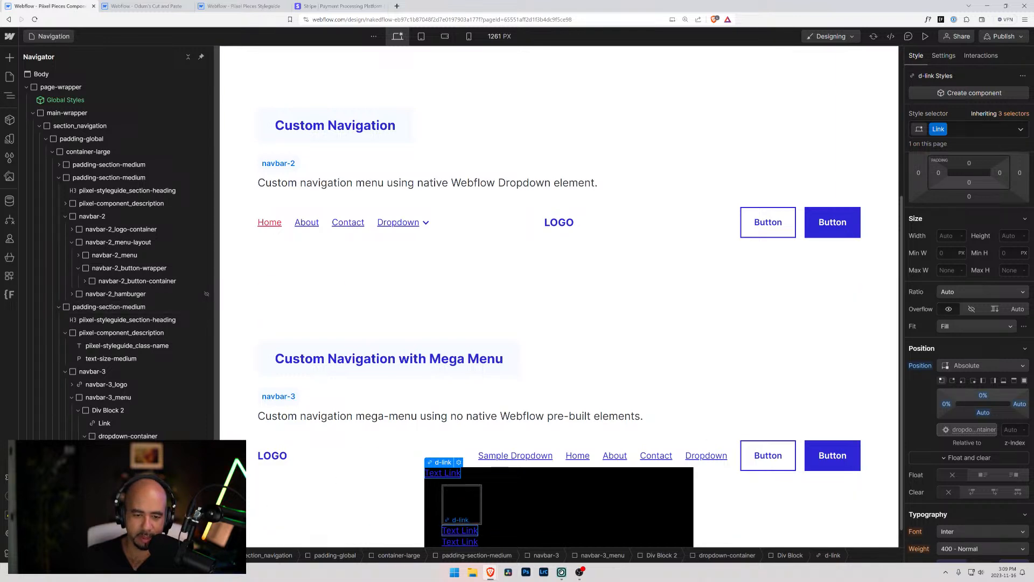
pyautogui.hotkey('ctrl', 'z')
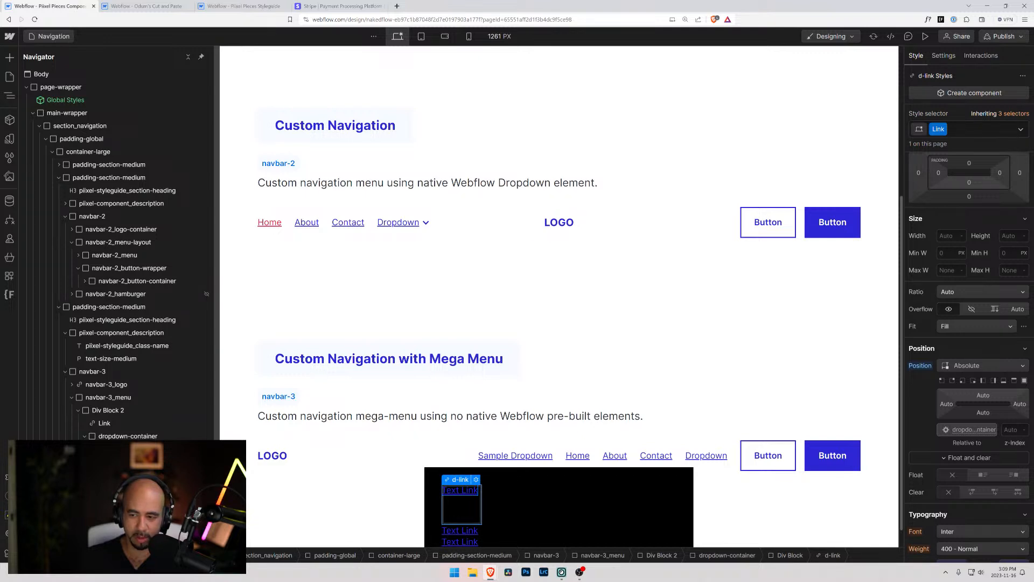
pyautogui.keyDown('alt'); pyautogui.click(917, 367); pyautogui.keyUp('alt')
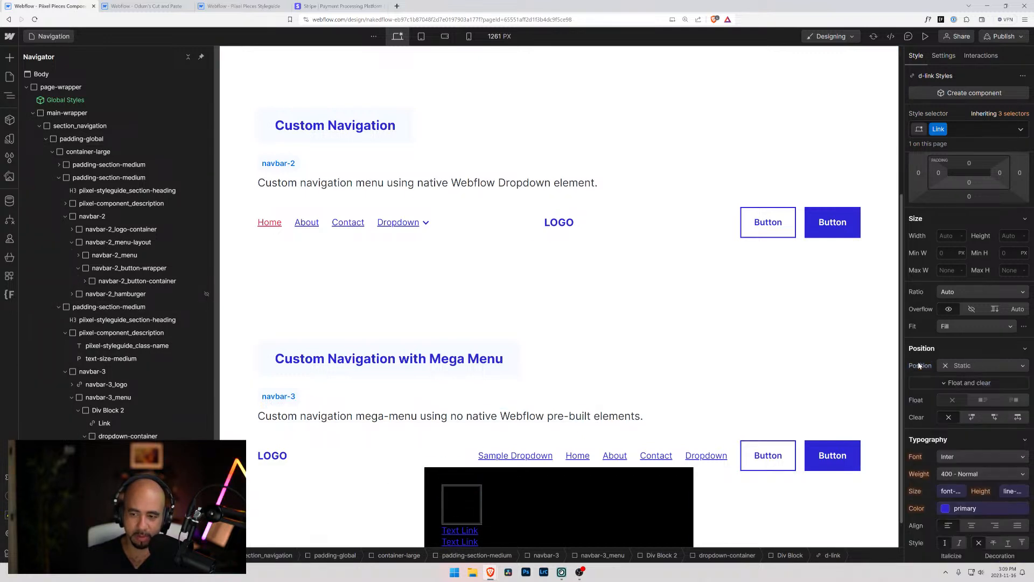
# Position the new empty div block absolutely, with its top and left offsets set to 0
pyautogui.click(462, 505)
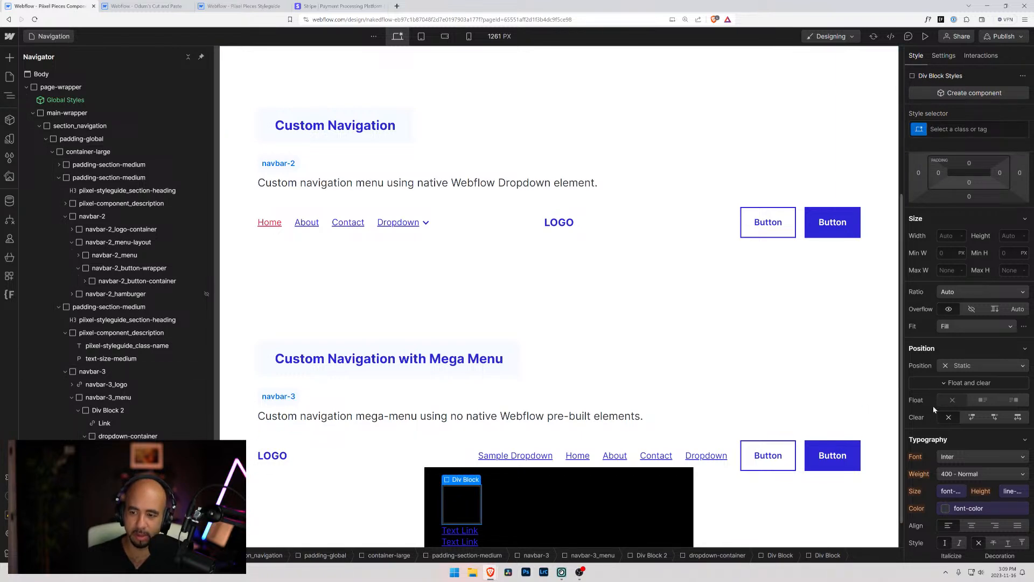
pyautogui.click(970, 365)
pyautogui.click(949, 387)
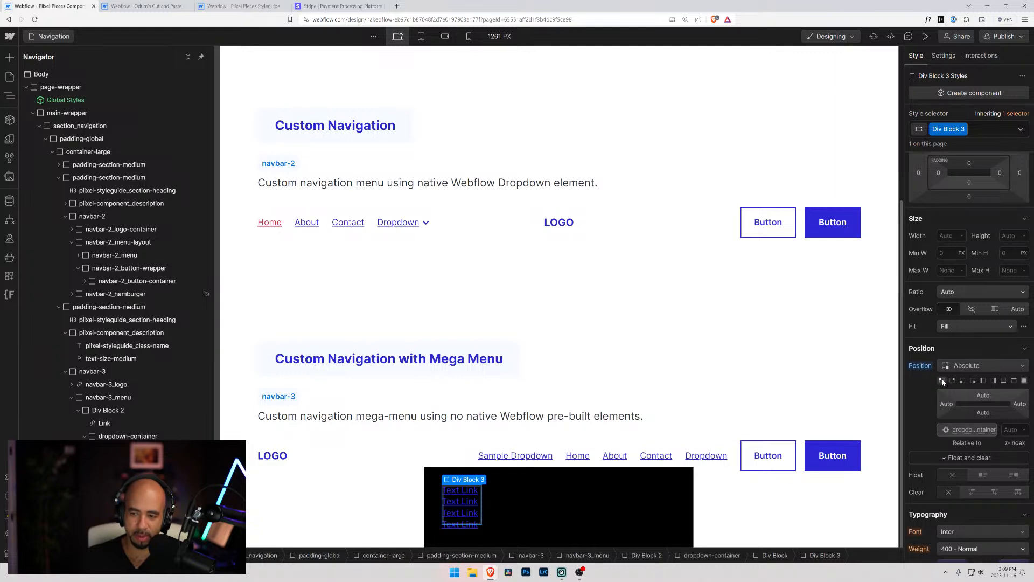
pyautogui.click(959, 402)
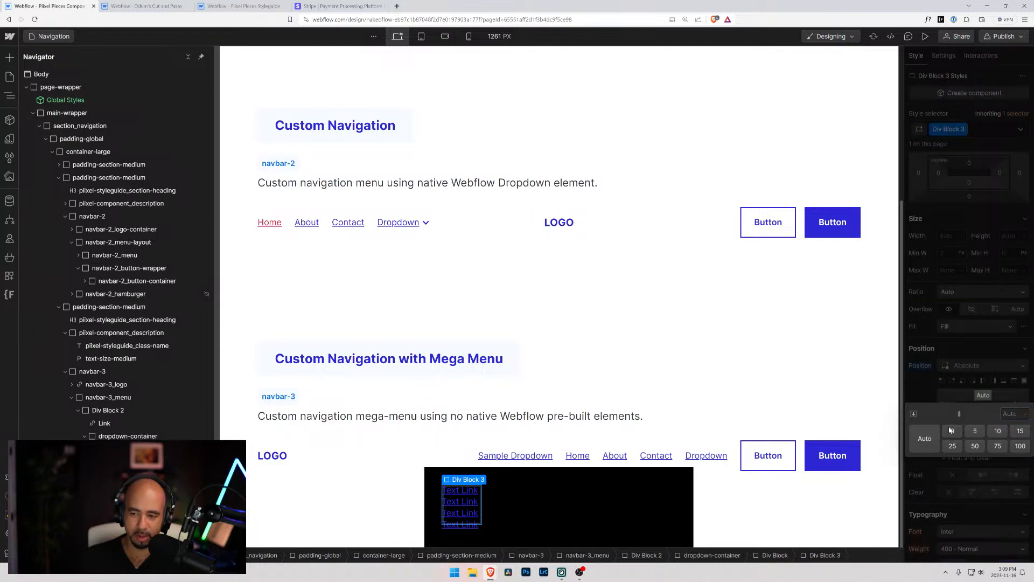
pyautogui.click(950, 430)
pyautogui.click(947, 403)
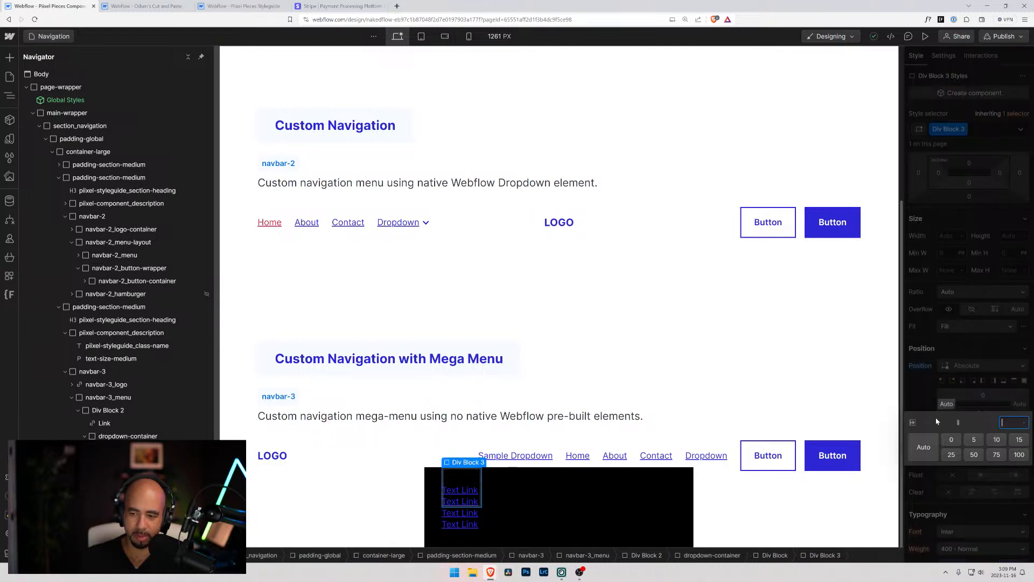
pyautogui.click(953, 440)
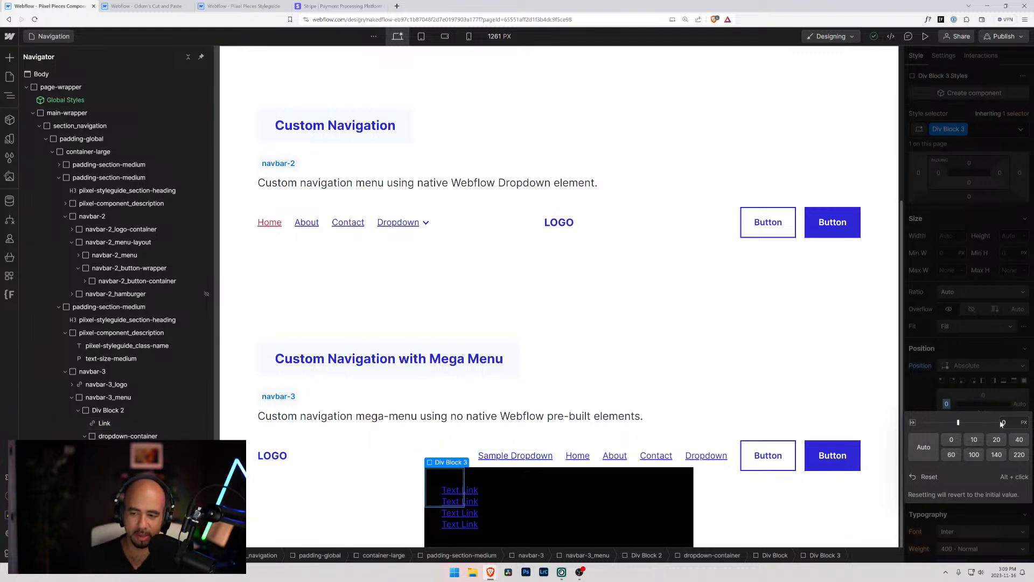
pyautogui.click(943, 403)
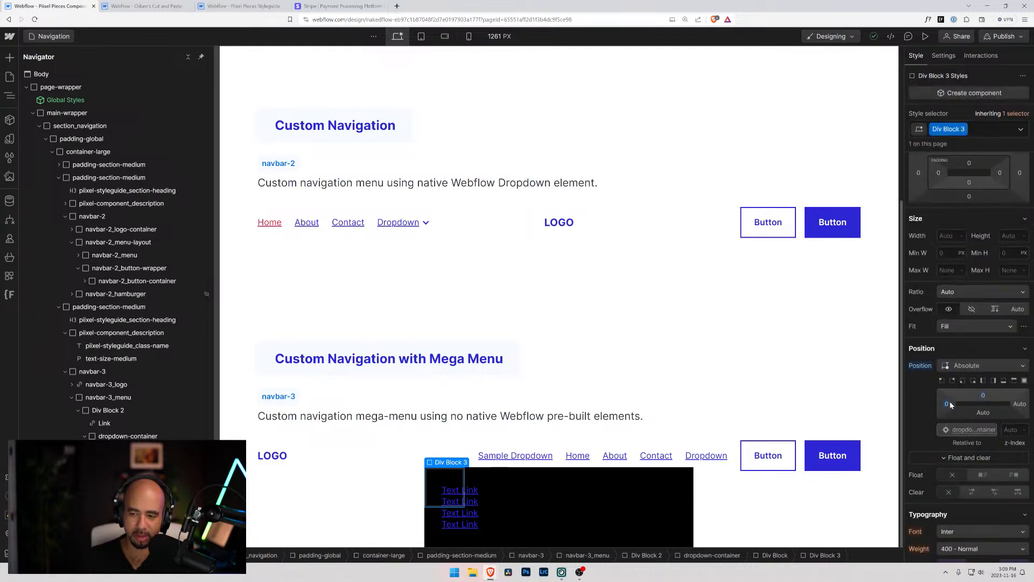
# Set the left offset of the small div block to 120 px
pyautogui.click(945, 404)
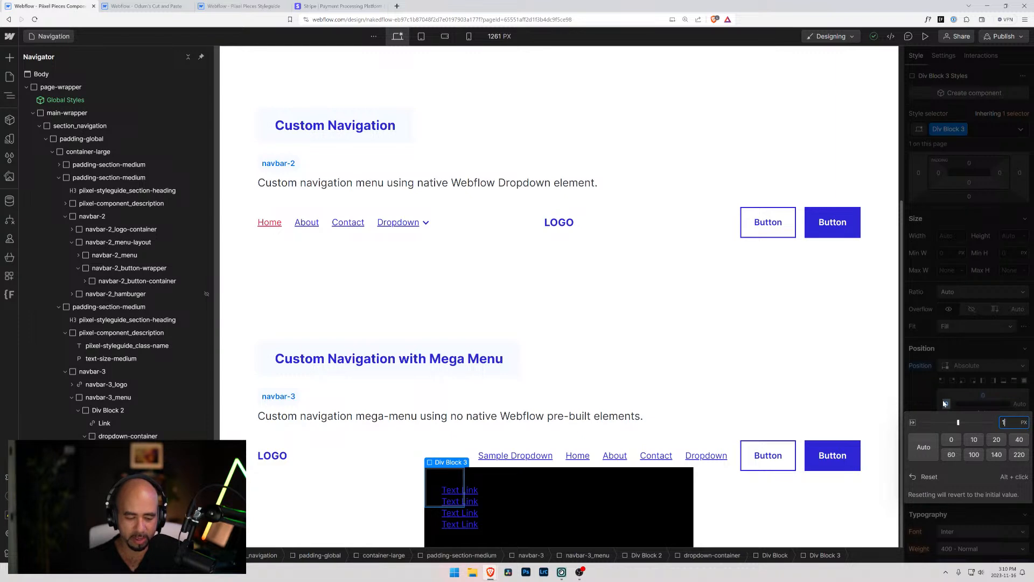
pyautogui.press('Return')
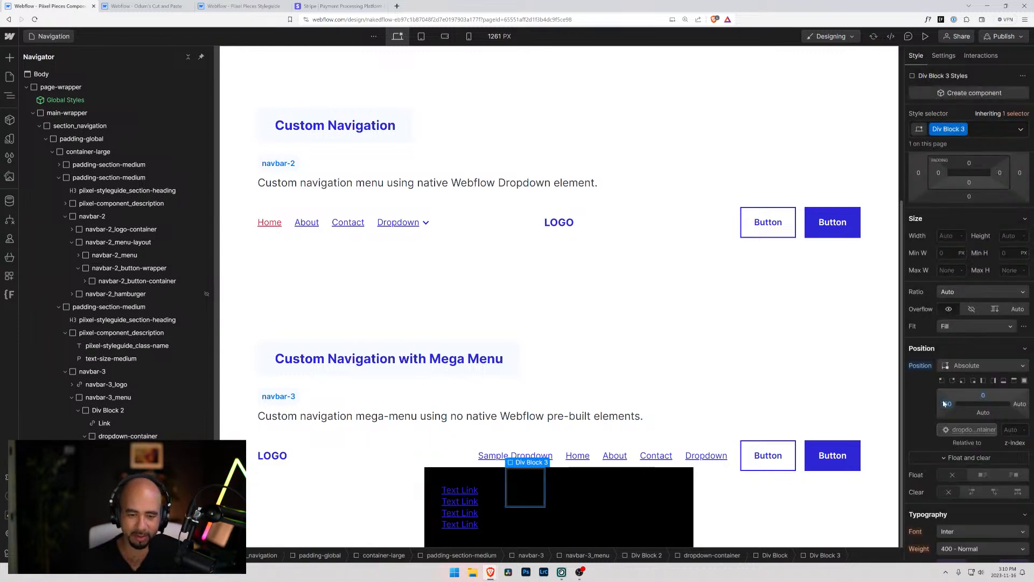
pyautogui.click(947, 404)
pyautogui.write('120')
pyautogui.press('Return')
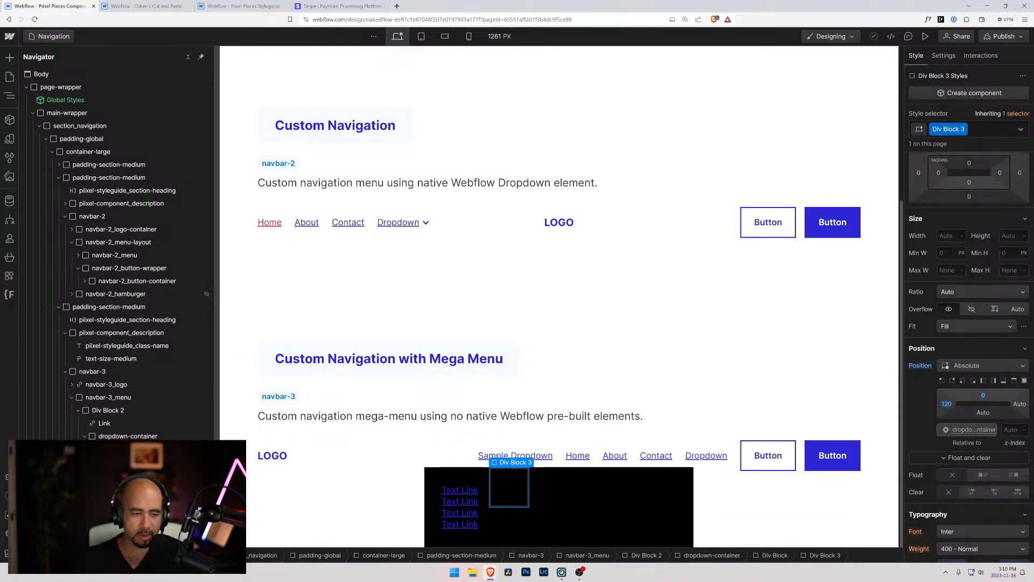
# Set the width and height of the small div block to 20 px each
pyautogui.scroll(4, 964, 323)
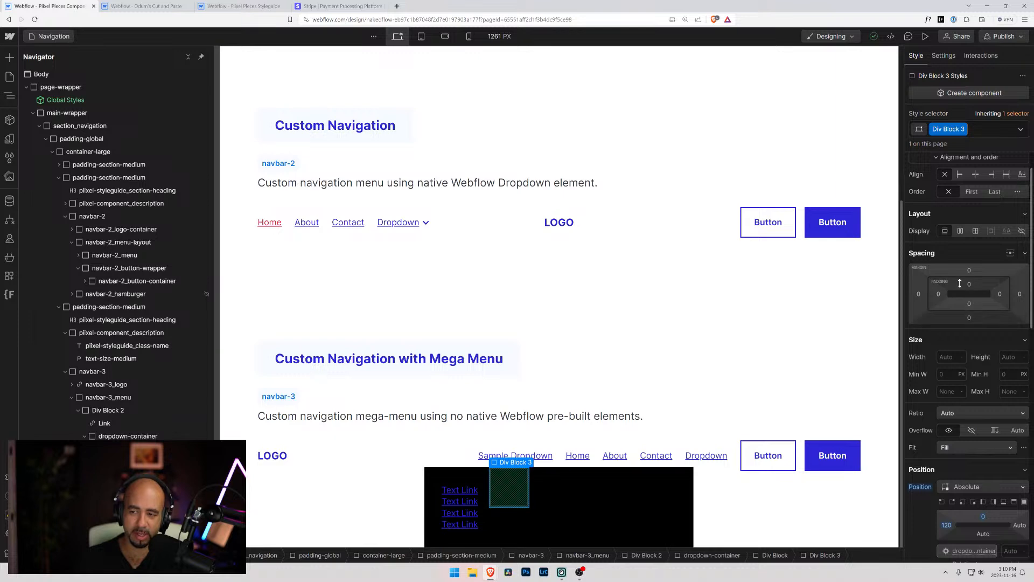
pyautogui.scroll(-4, 948, 342)
pyautogui.scroll(-3, 949, 380)
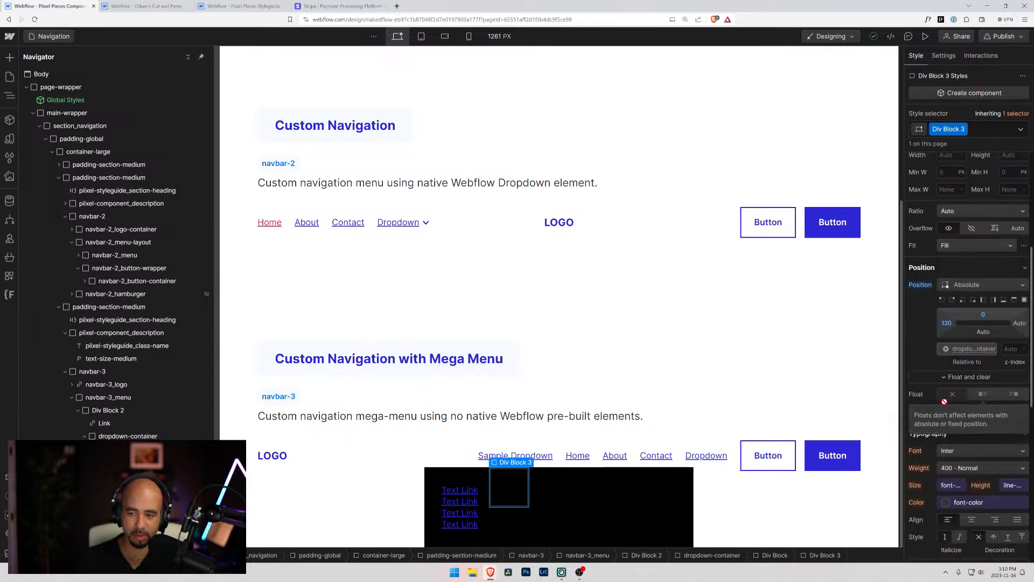
pyautogui.scroll(3, 948, 433)
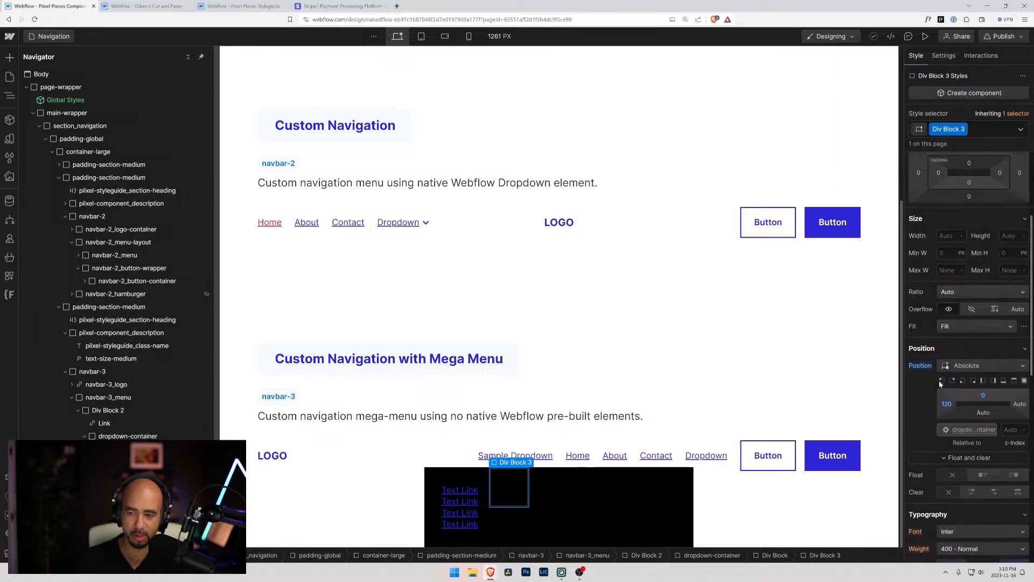
pyautogui.click(948, 234)
pyautogui.write('20')
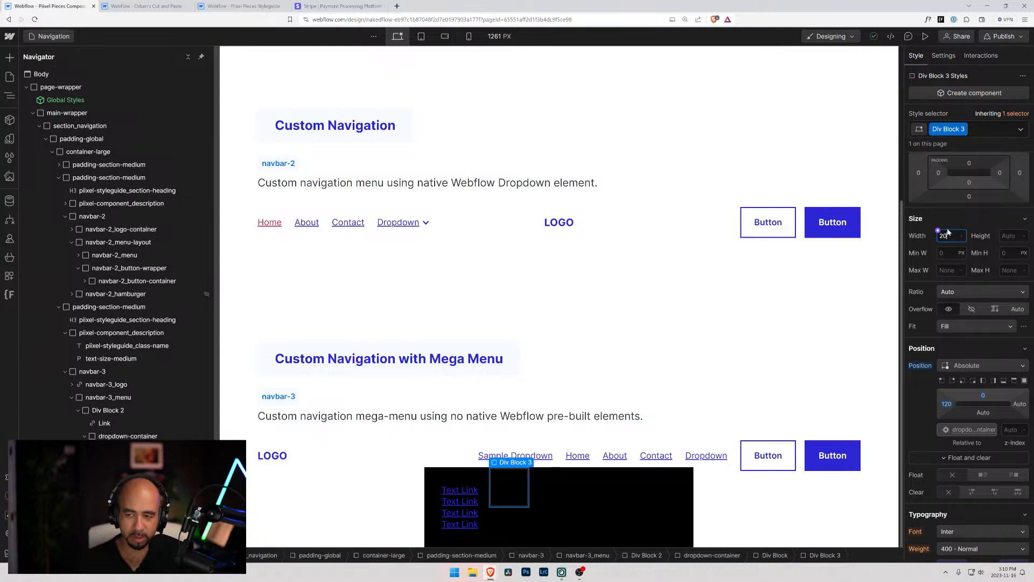
pyautogui.press('Return')
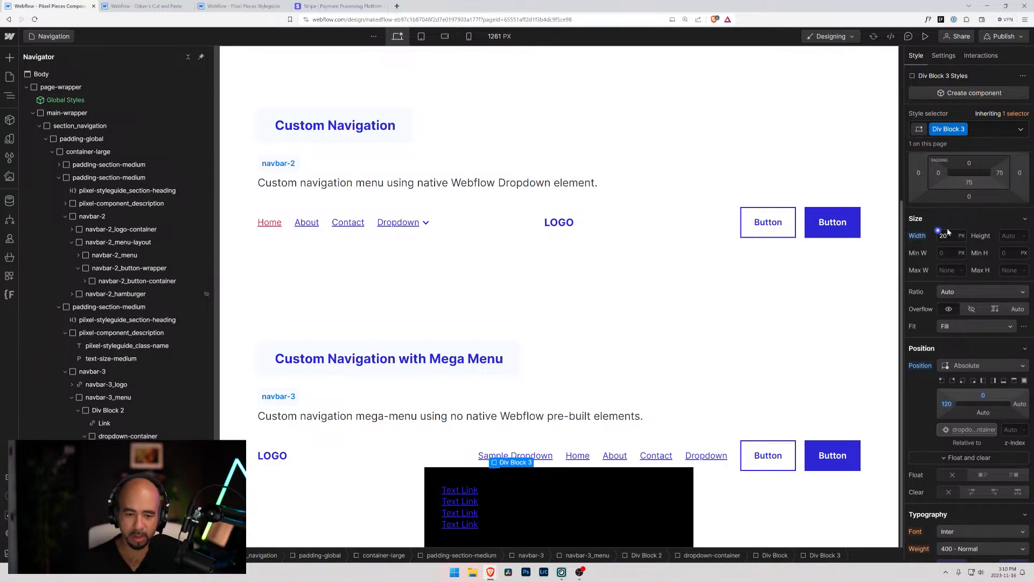
pyautogui.press('Tab')
pyautogui.write('20px')
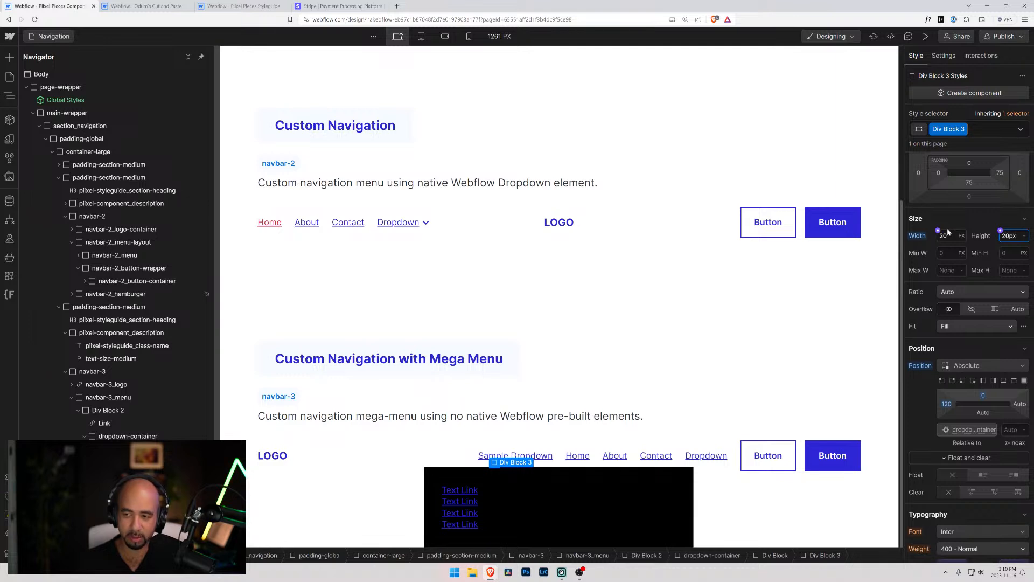
pyautogui.press('Return')
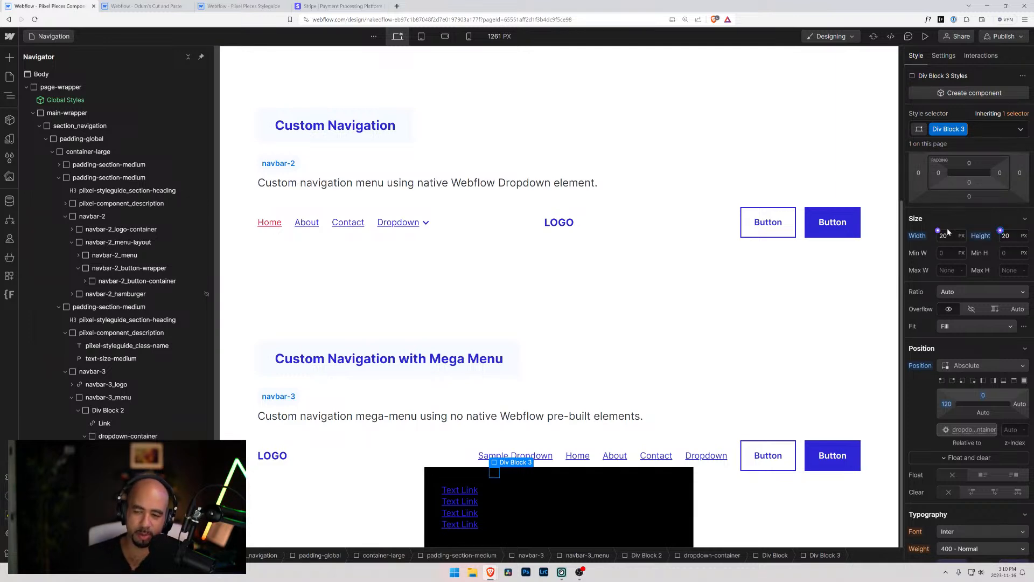
# Give the small div block a border radius of 2 px
pyautogui.scroll(-3, 957, 444)
pyautogui.scroll(-3, 949, 452)
pyautogui.scroll(-2, 933, 478)
pyautogui.click(1013, 440)
pyautogui.write('2')
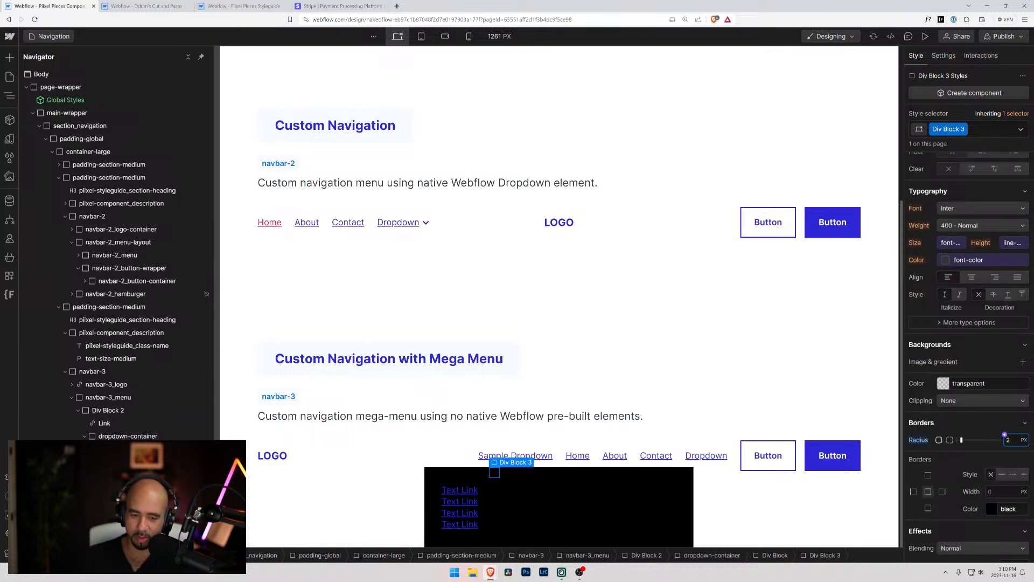
pyautogui.click(945, 427)
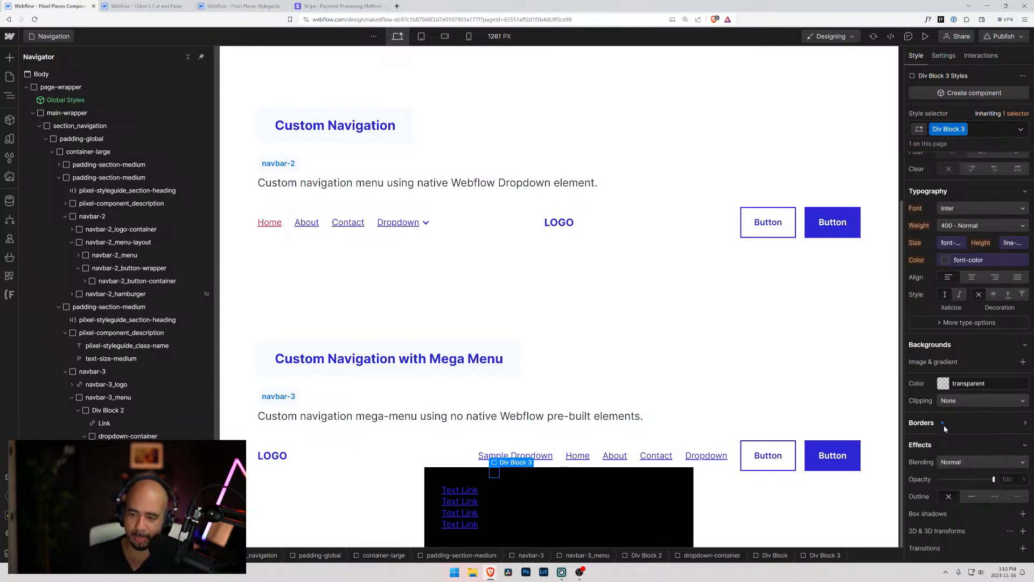
# Set the small div block's background to the black color variable and reopen its border settings
pyautogui.click(937, 379)
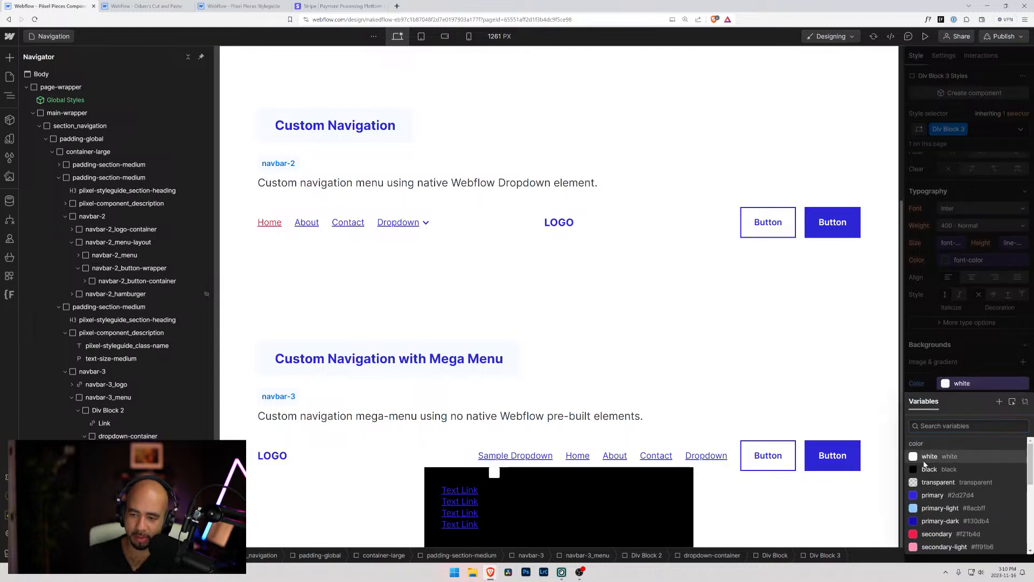
pyautogui.click(929, 450)
pyautogui.click(946, 384)
pyautogui.click(927, 472)
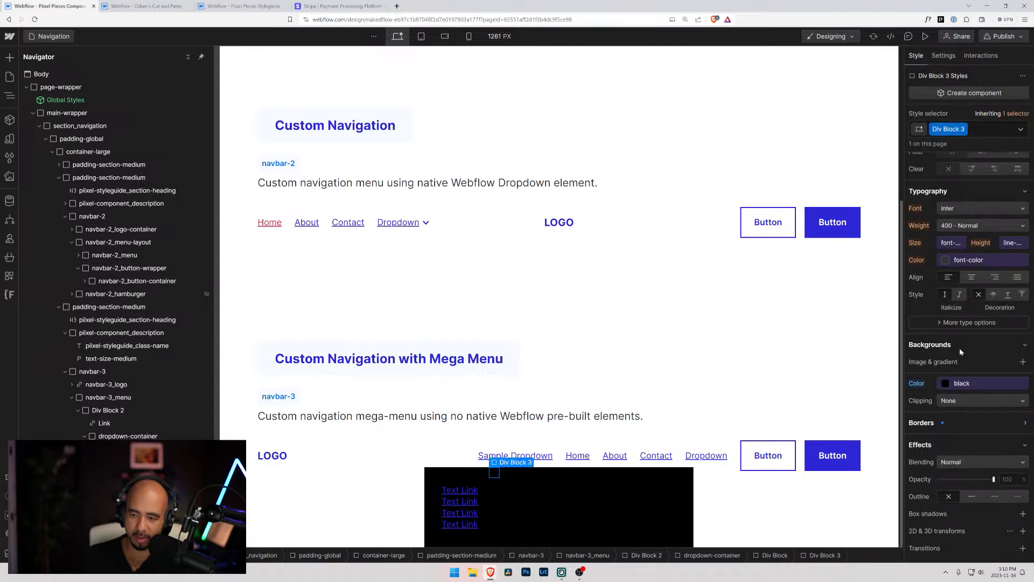
pyautogui.click(961, 346)
pyautogui.click(934, 344)
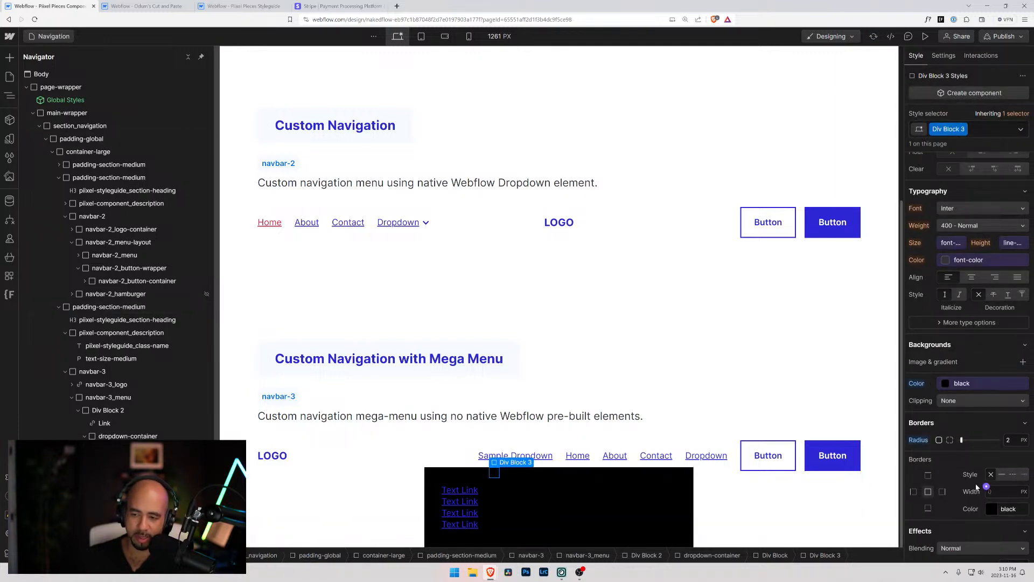
pyautogui.scroll(-3, 997, 515)
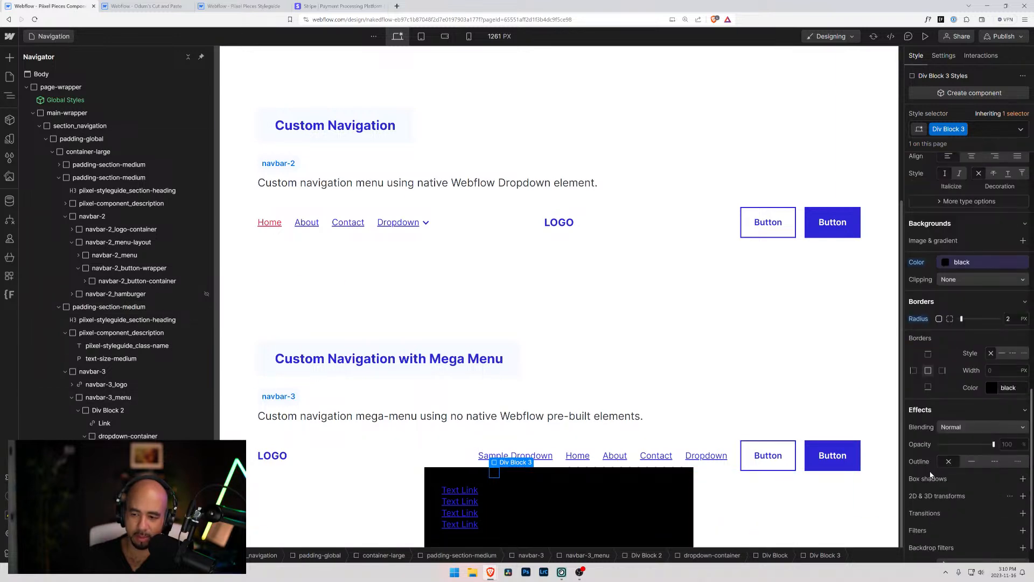
pyautogui.click(1023, 513)
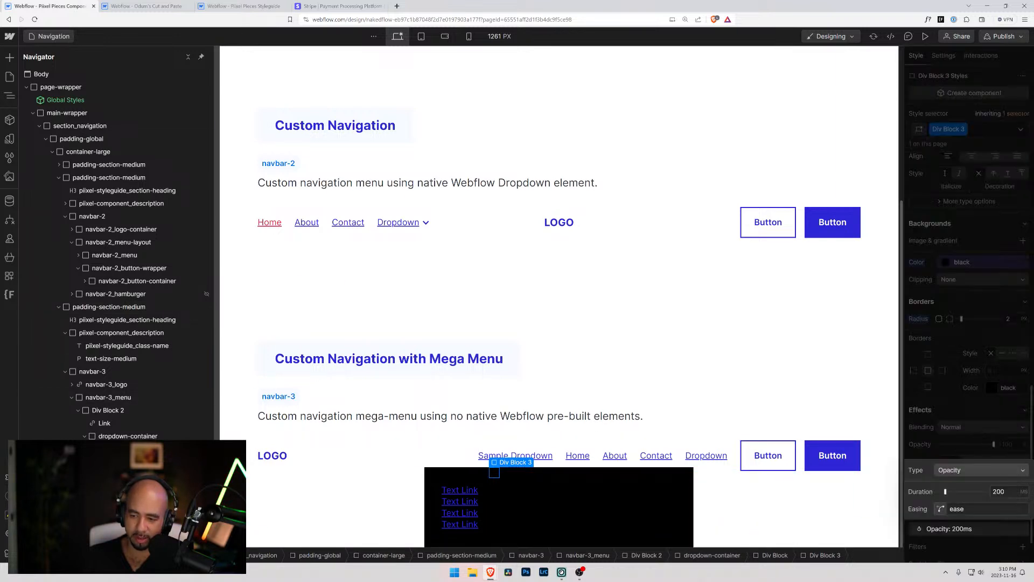
pyautogui.click(963, 455)
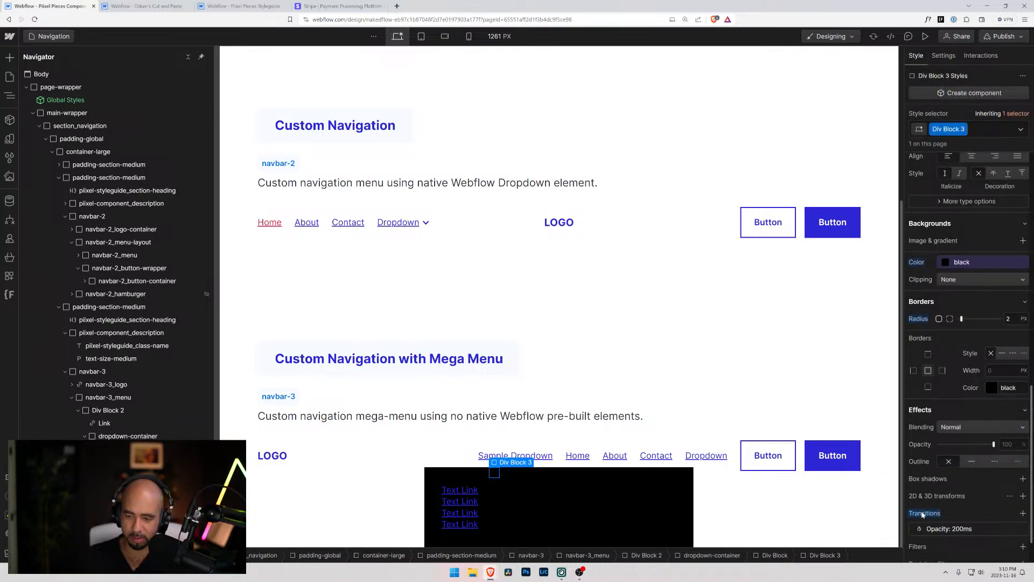
pyautogui.click(1021, 529)
# Add a 2D/3D transform to the small div block, try a vertical move of -70 px and reset it to 0
pyautogui.click(1023, 496)
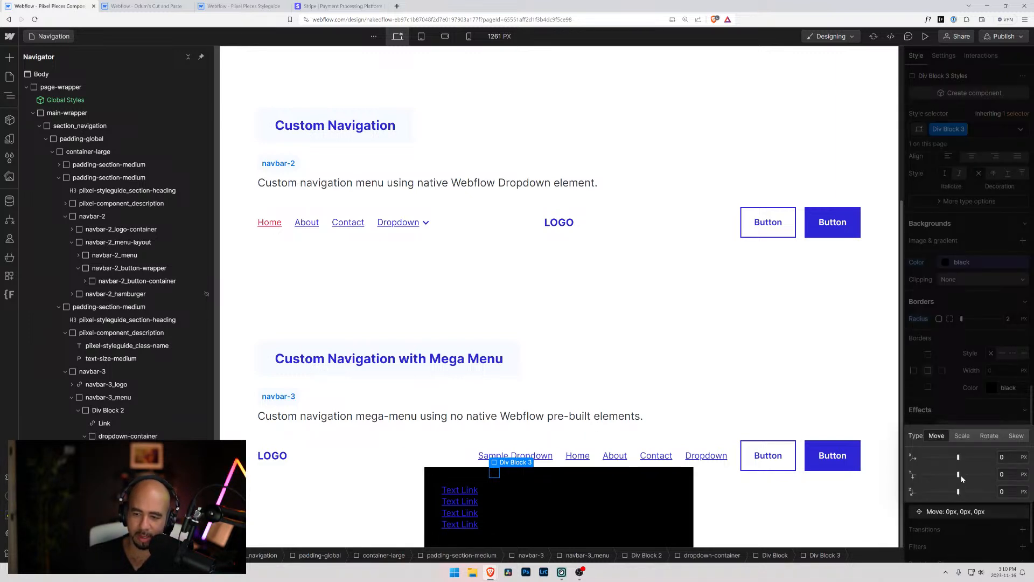
pyautogui.moveTo(963, 476); pyautogui.dragTo(950, 475)
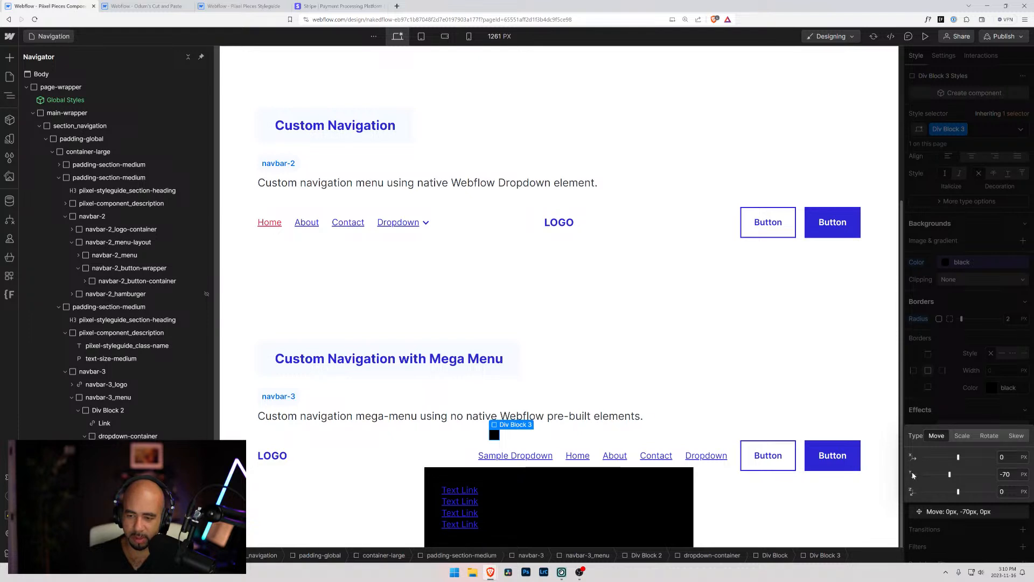
pyautogui.click(1006, 475)
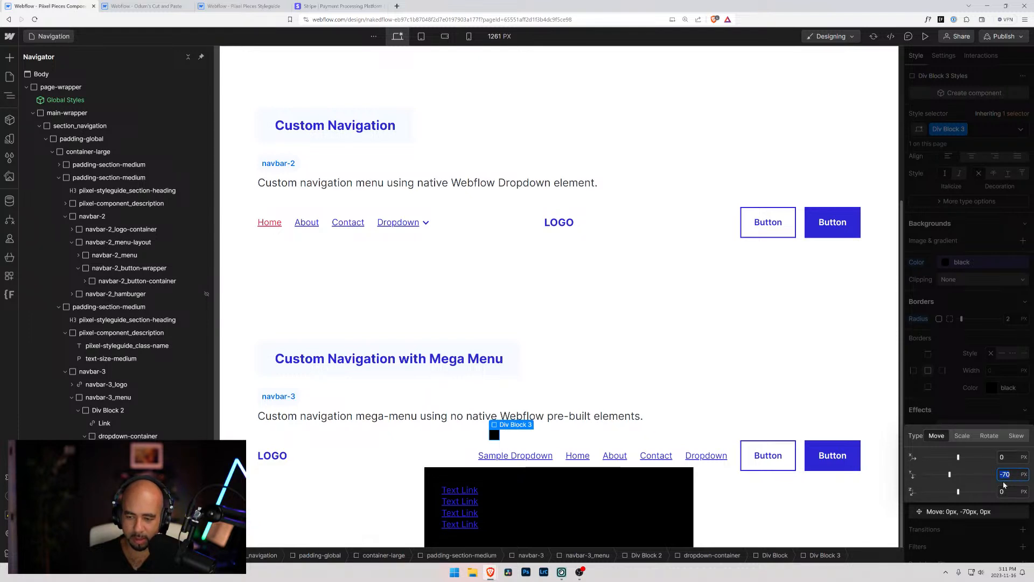
pyautogui.write('0')
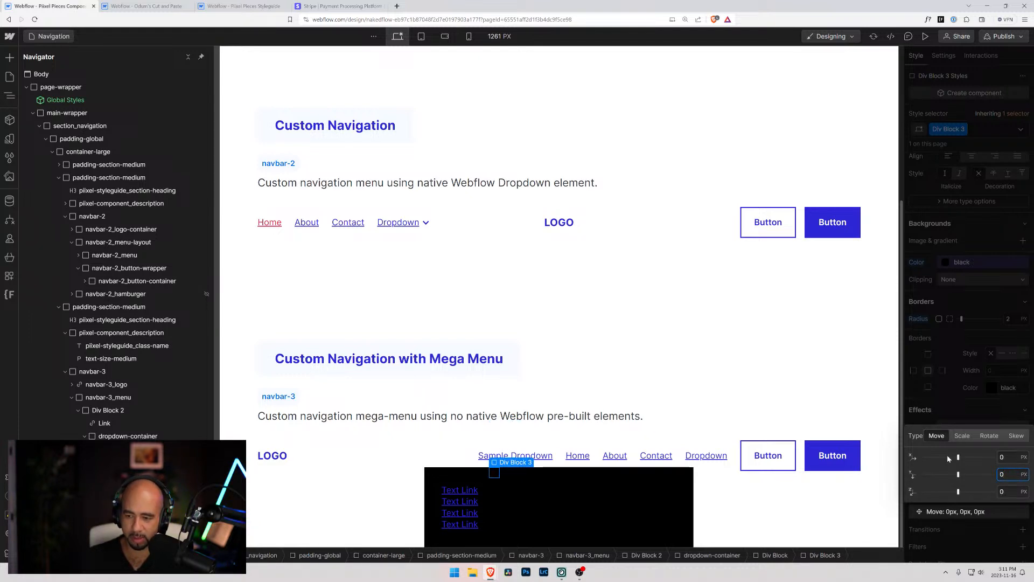
# Change the small div block's transform to a rotation of 0 deg on Y and 45 deg on Z
pyautogui.click(962, 437)
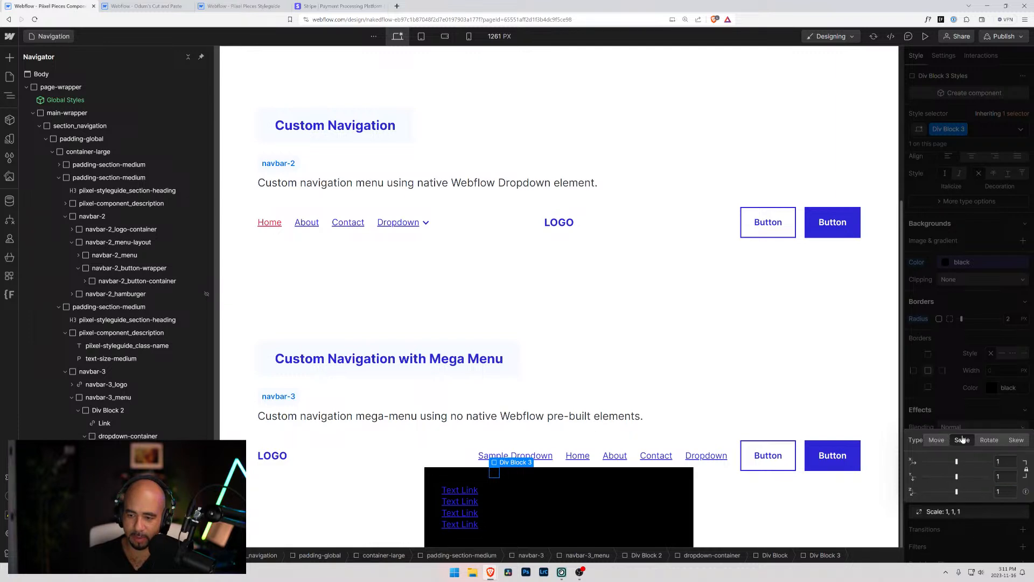
pyautogui.click(990, 441)
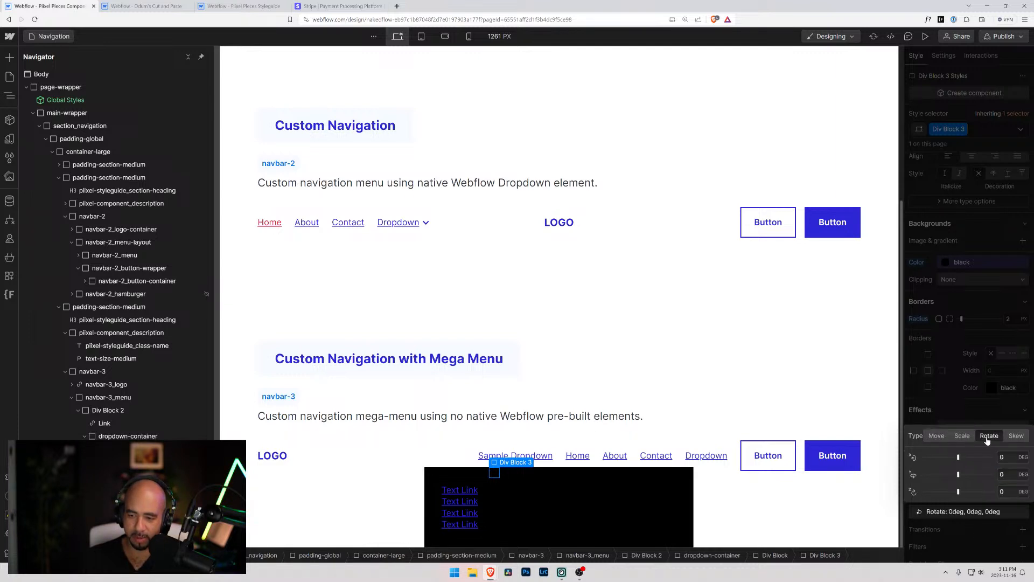
pyautogui.moveTo(961, 474); pyautogui.dragTo(965, 446)
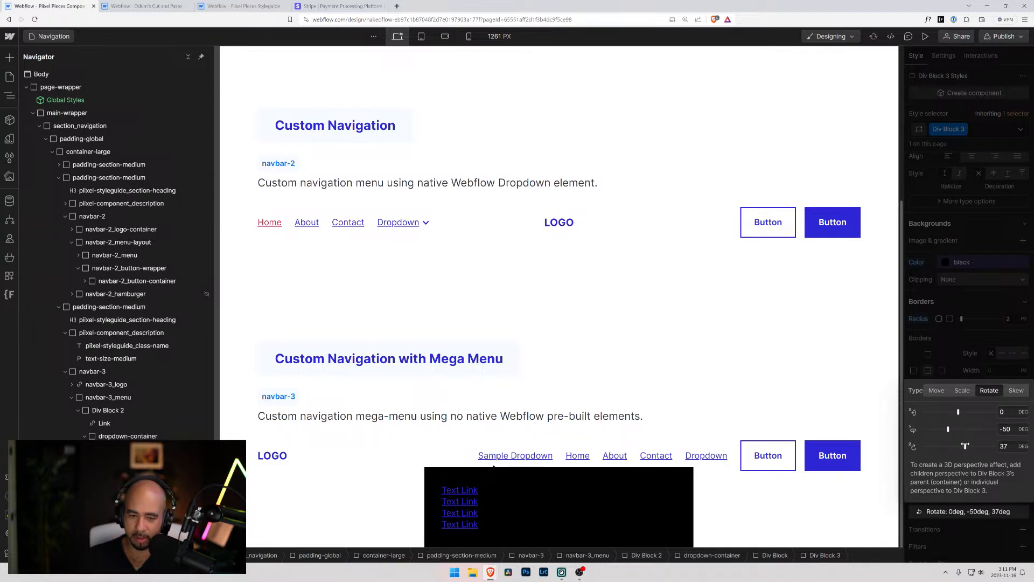
pyautogui.click(1003, 429)
pyautogui.write('0')
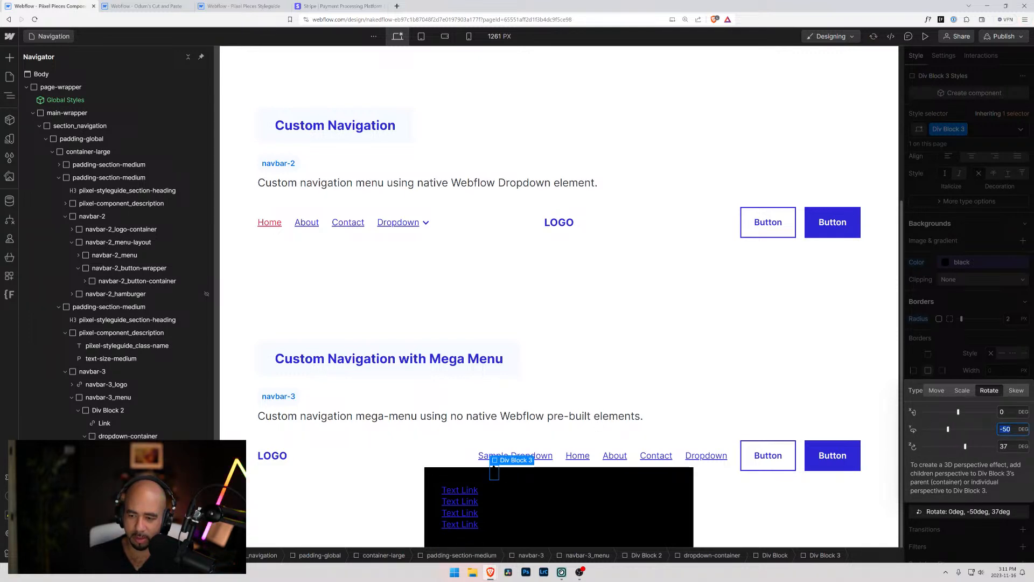
pyautogui.press('Tab')
pyautogui.write('45')
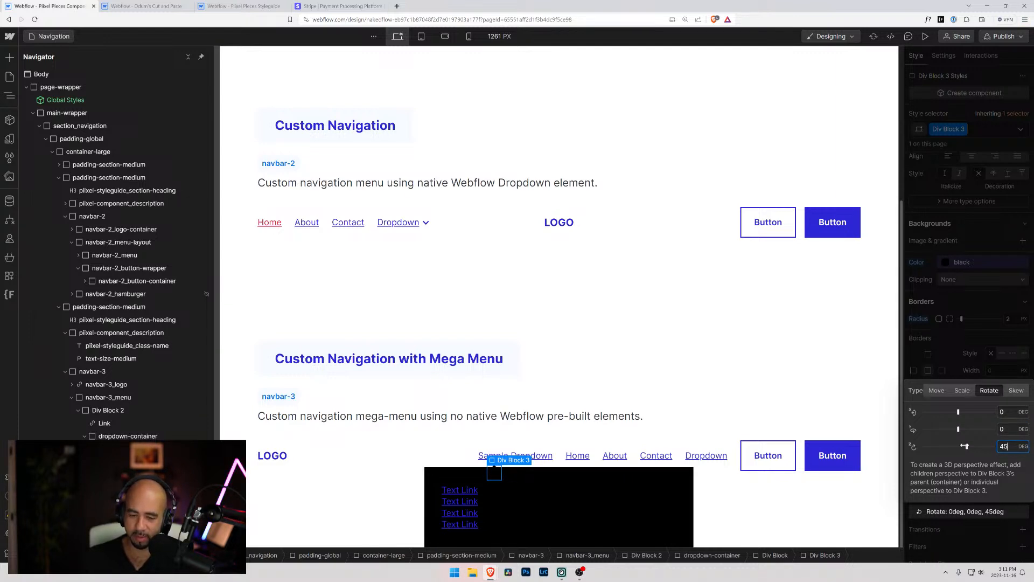
pyautogui.click(942, 356)
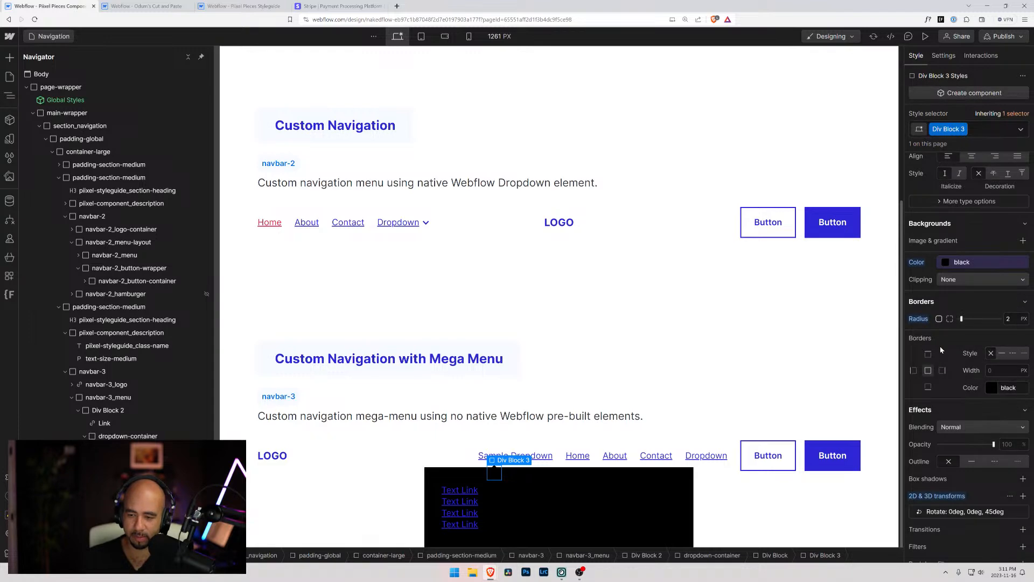
# Set the top offset of the rotated small div block to -3 px and deselect it
pyautogui.scroll(3, 944, 427)
pyautogui.scroll(5, 944, 416)
pyautogui.click(984, 275)
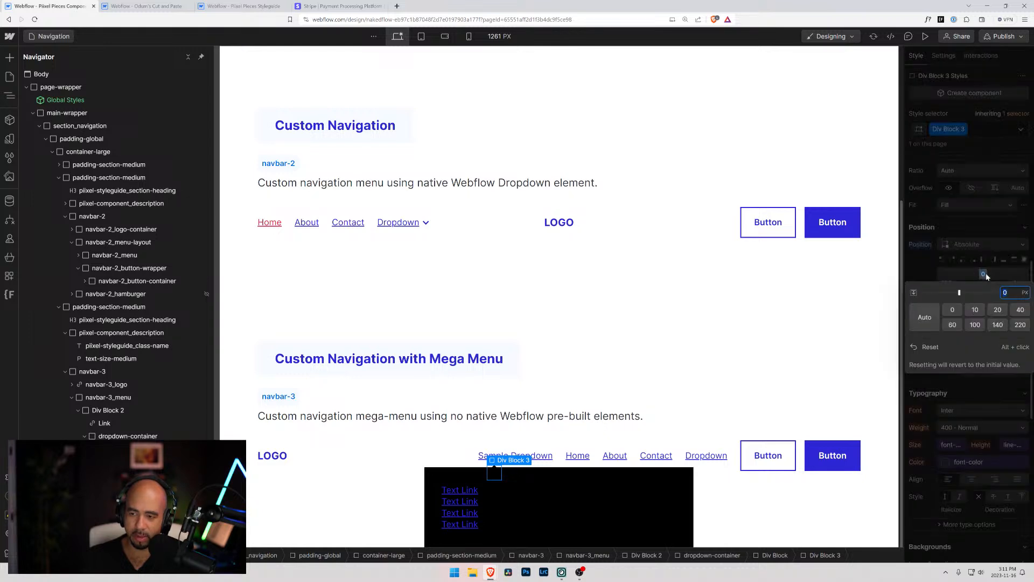
pyautogui.write('-3')
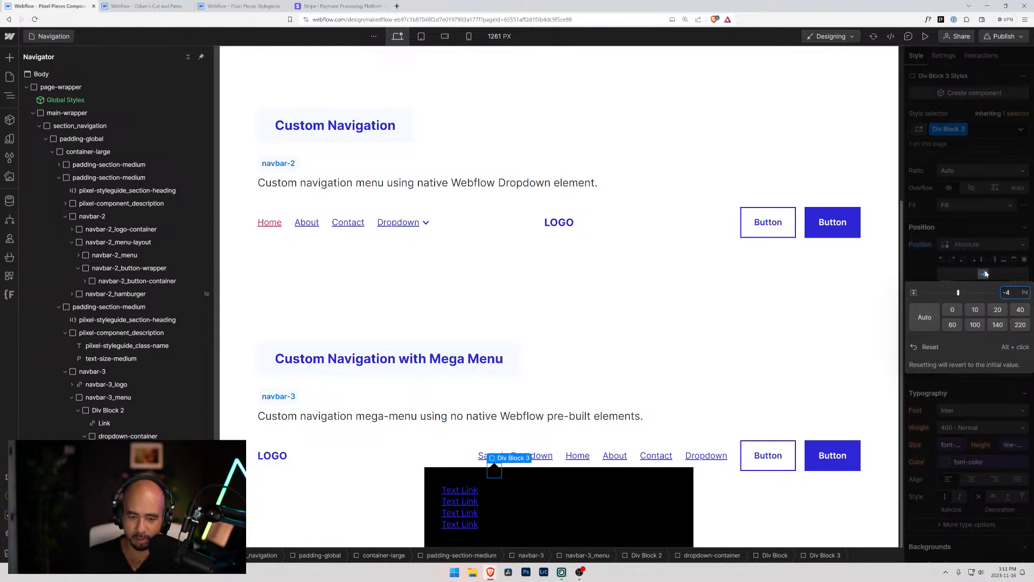
pyautogui.click(318, 489)
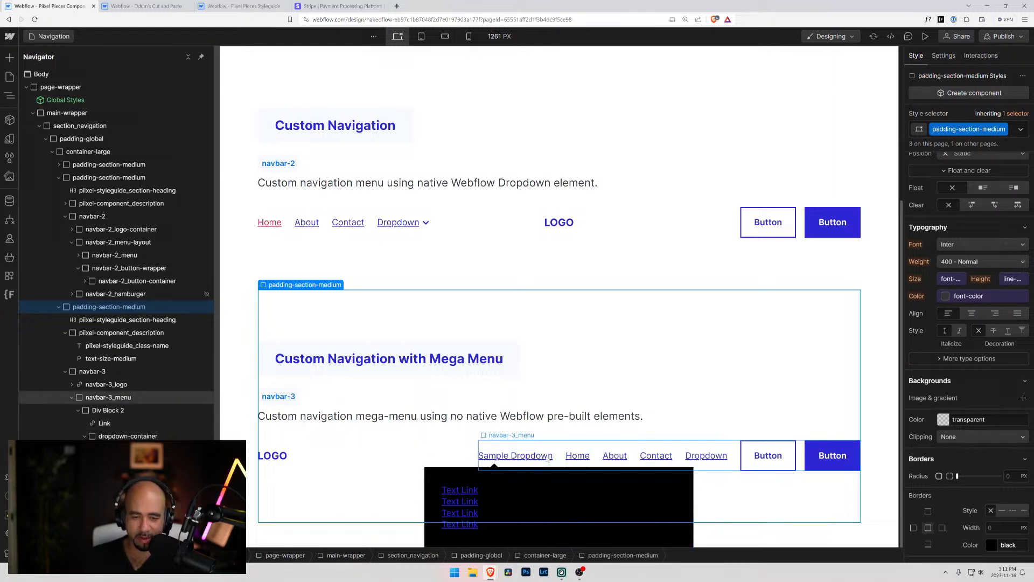
# Move Div Block 3 out of the dropdown-container so it becomes the first child of Div Block 2, above the Link
pyautogui.click(495, 471)
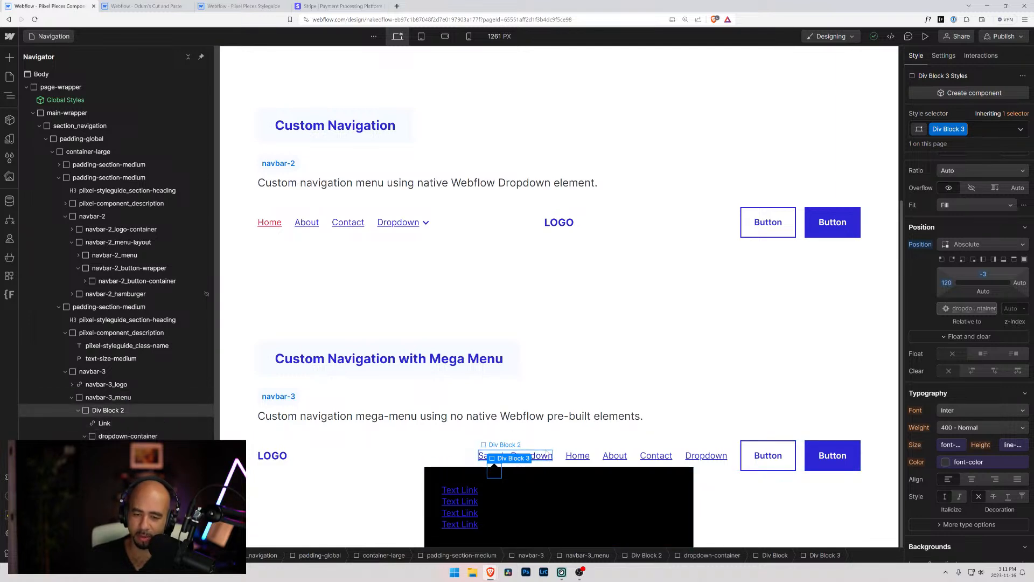
pyautogui.click(506, 456)
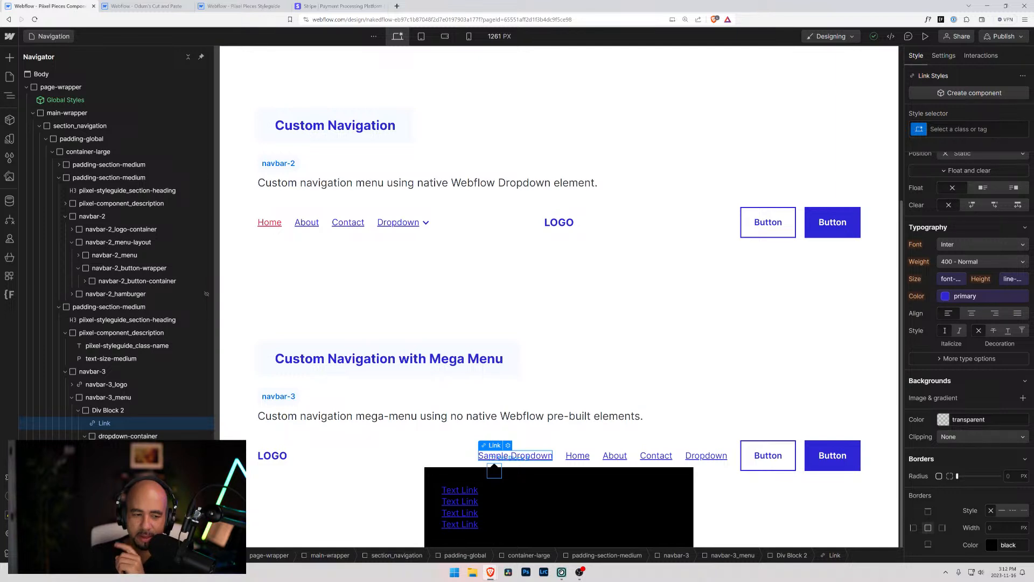
pyautogui.click(494, 470)
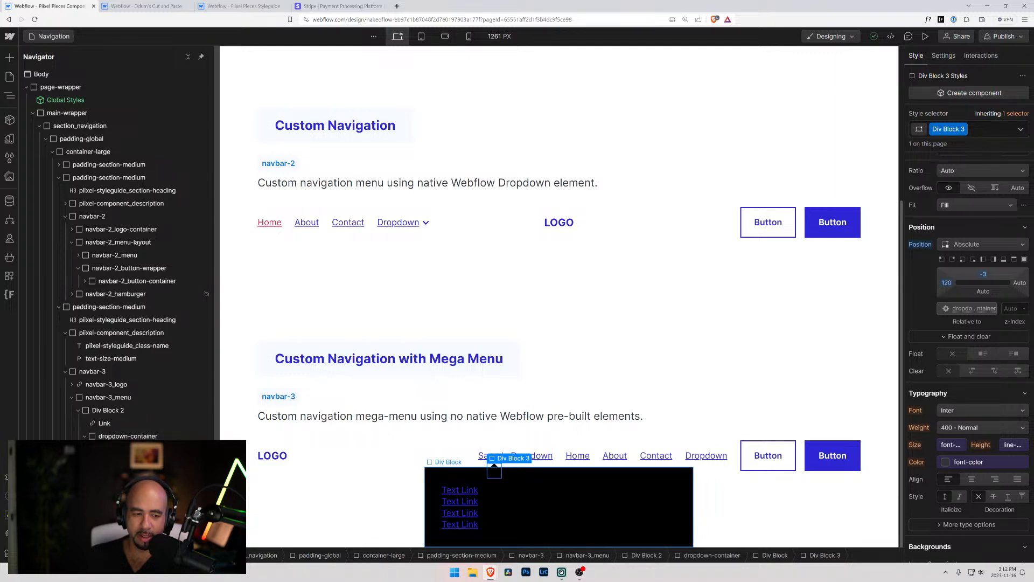
pyautogui.click(108, 424)
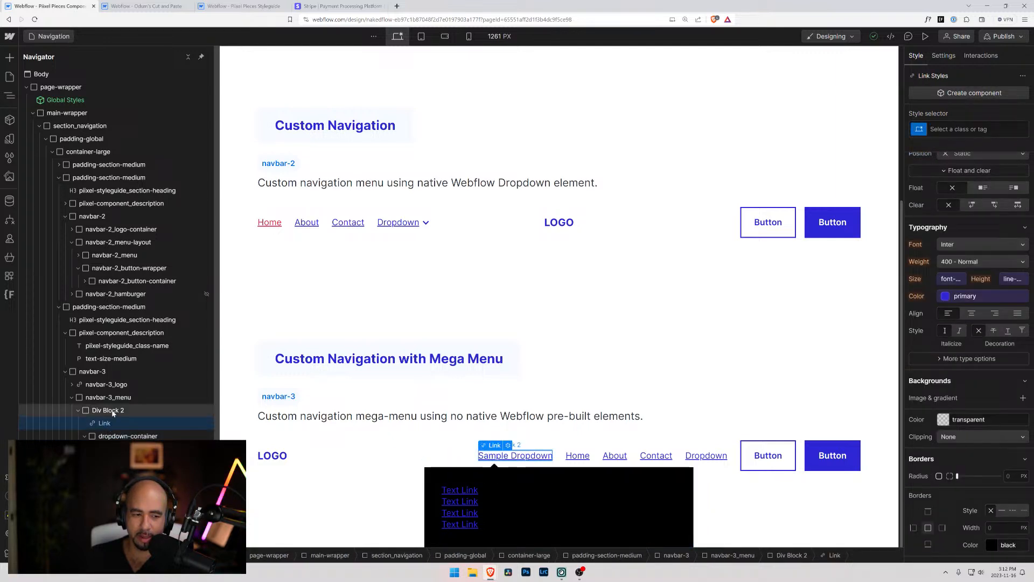
pyautogui.click(112, 411)
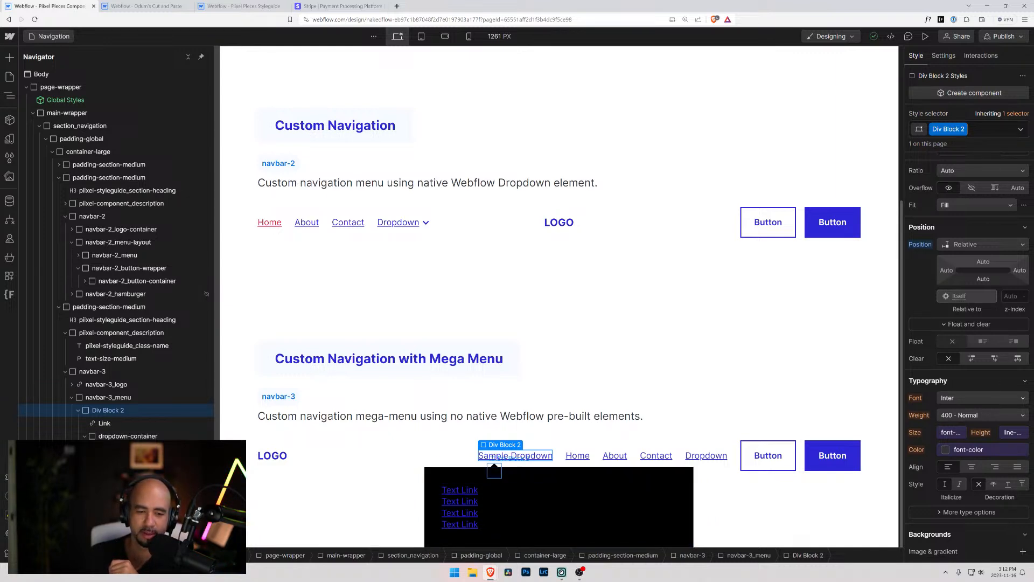
pyautogui.moveTo(121, 449); pyautogui.dragTo(117, 424)
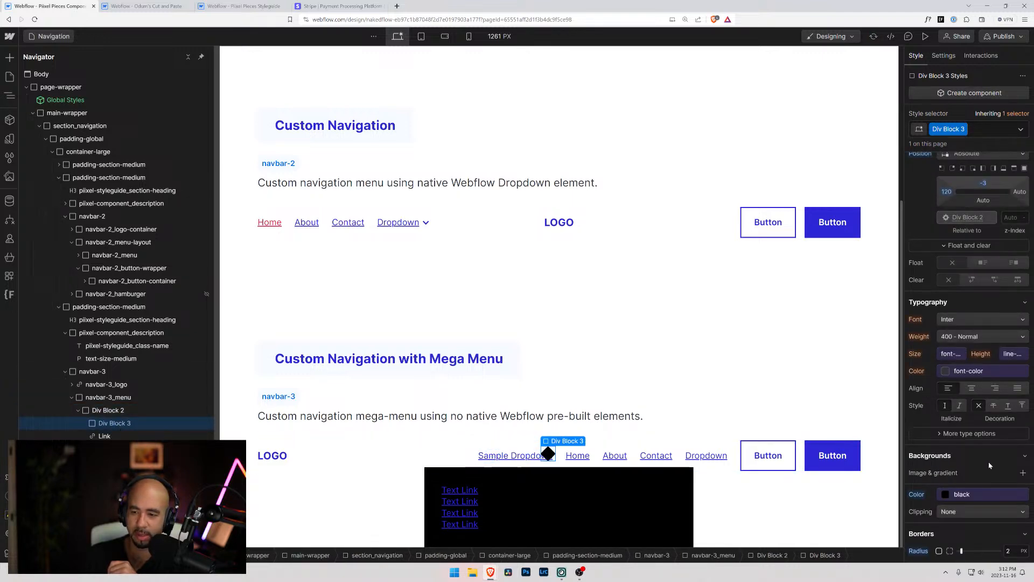
# Reset the left and top offsets of Div Block 3 to Auto
pyautogui.scroll(-1, 950, 512)
pyautogui.scroll(3, 946, 378)
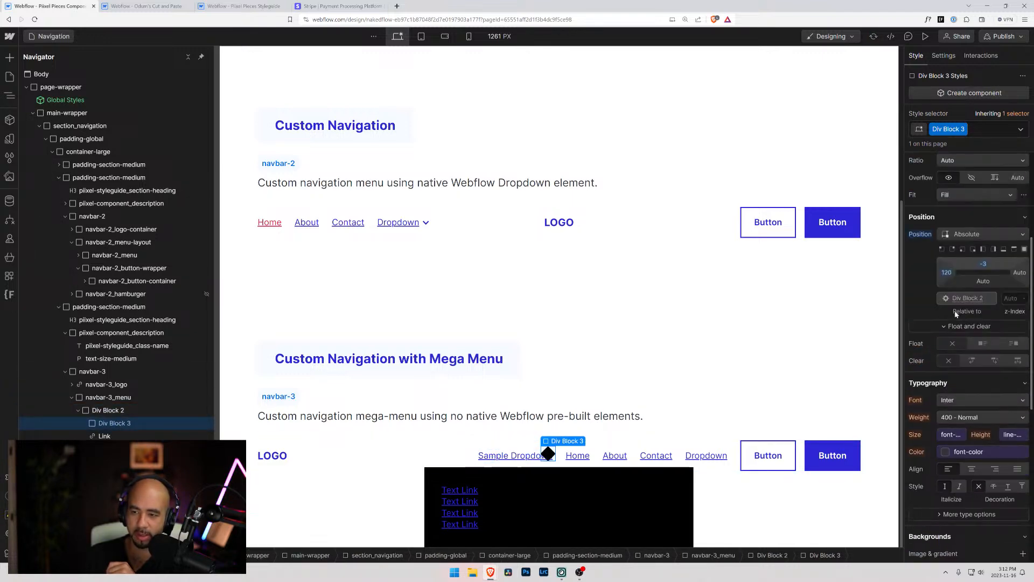
pyautogui.keyDown('alt'); pyautogui.click(948, 273); pyautogui.keyUp('alt')
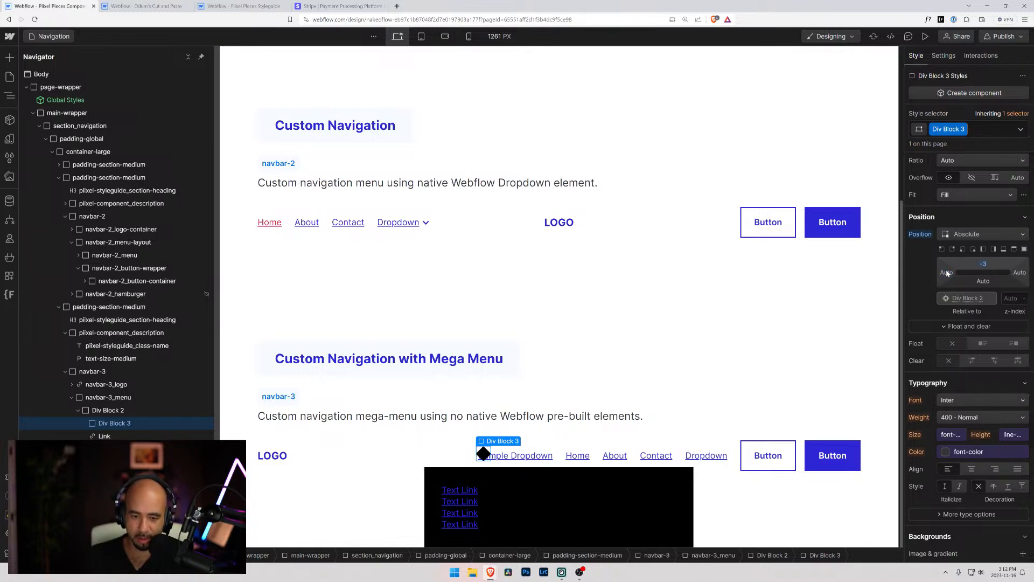
pyautogui.keyDown('alt'); pyautogui.click(984, 264); pyautogui.keyUp('alt')
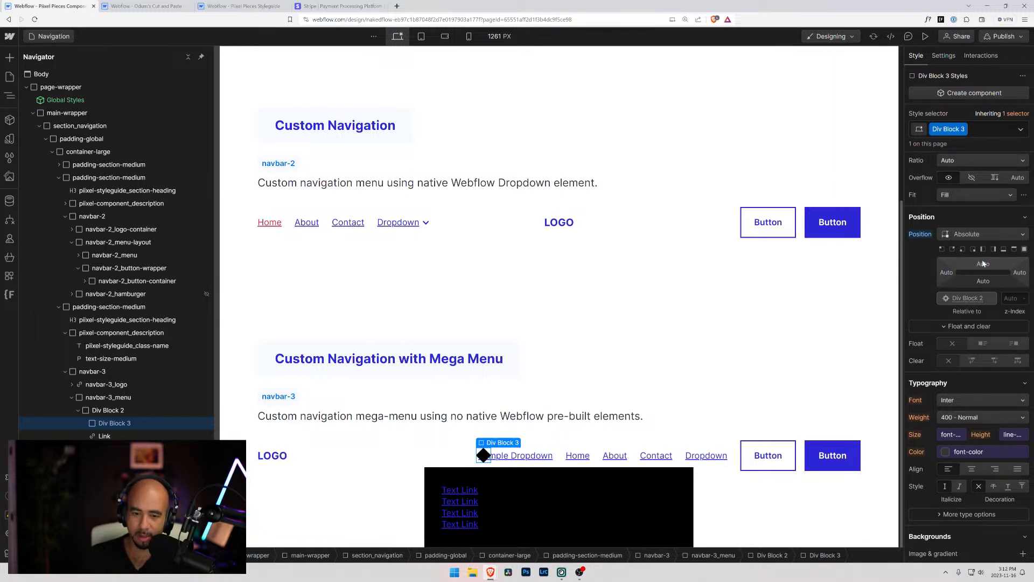
# Reset and reapply Absolute positioning on Div Block 3, trying the full preset with 0% on all sides in between
pyautogui.keyDown('alt'); pyautogui.click(921, 234); pyautogui.keyUp('alt')
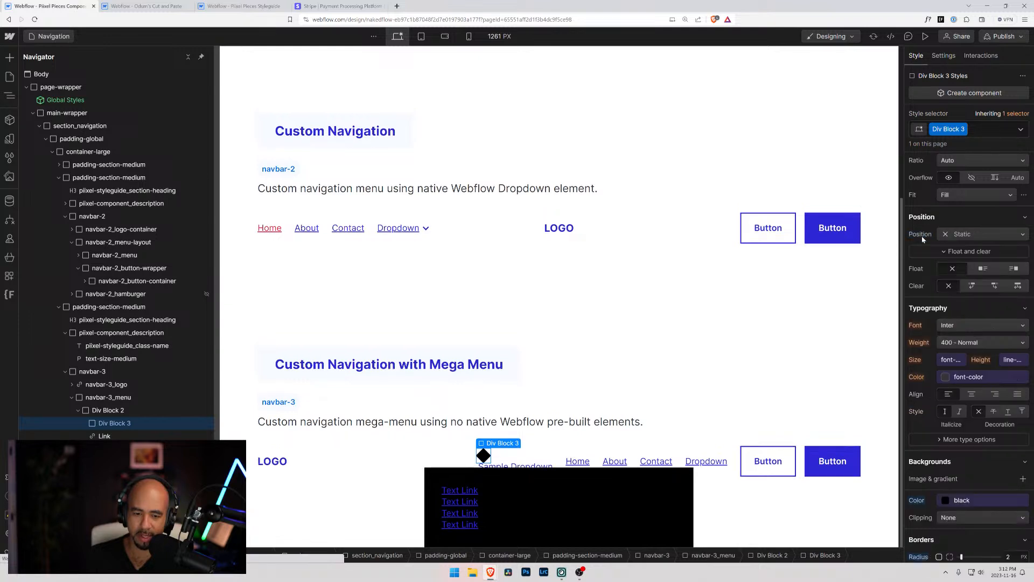
pyautogui.click(942, 235)
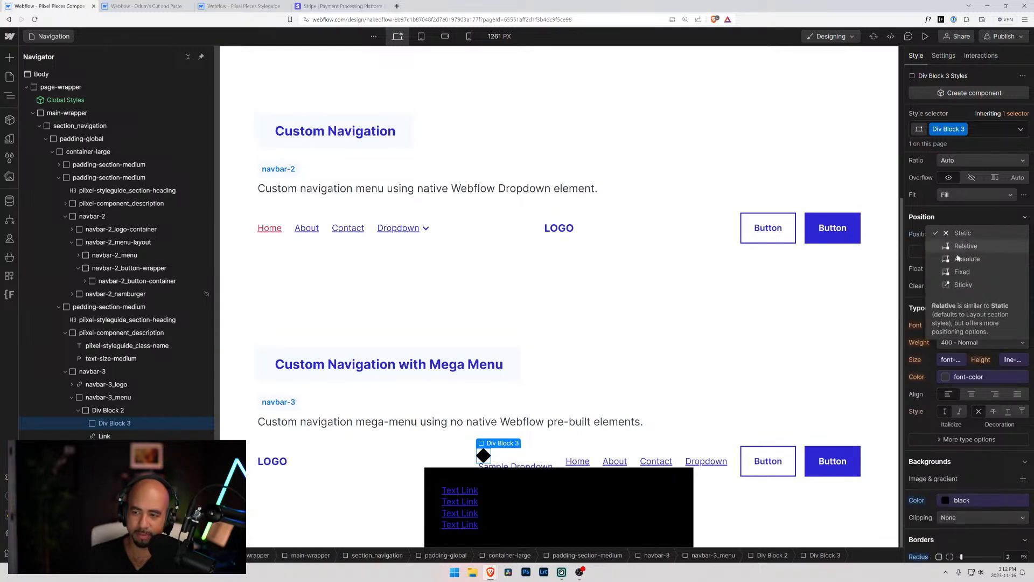
pyautogui.click(957, 259)
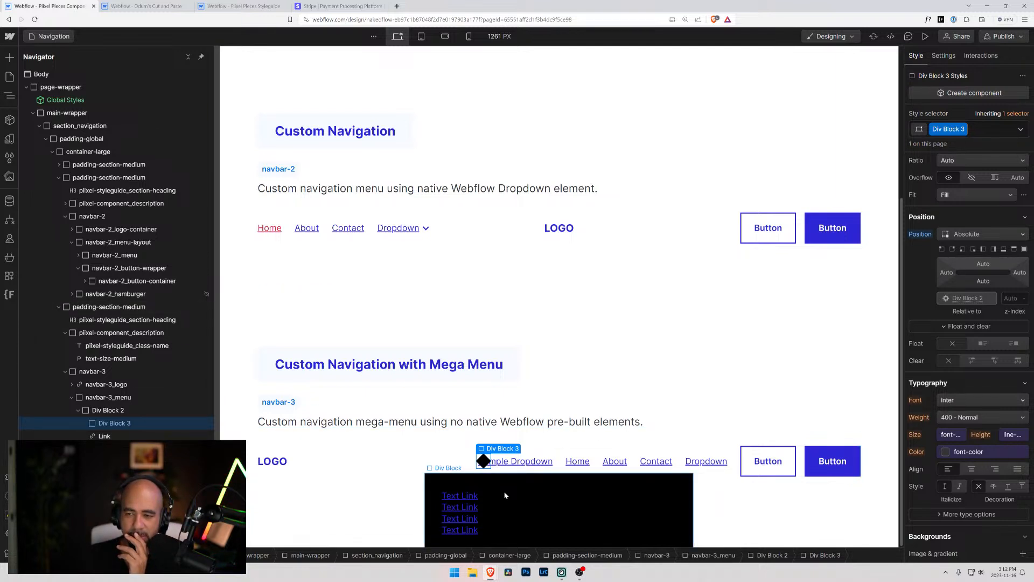
pyautogui.click(1026, 249)
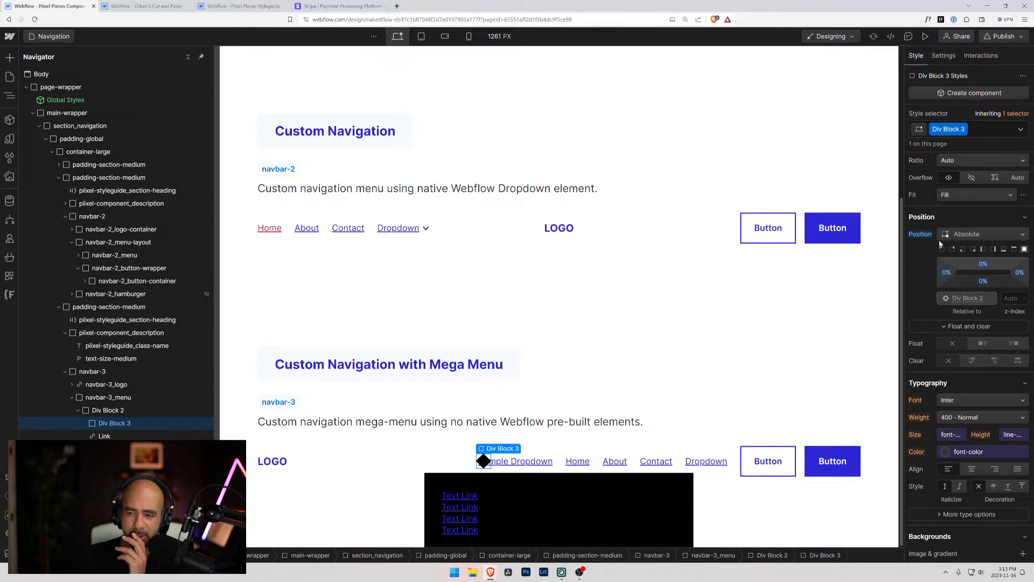
pyautogui.keyDown('alt'); pyautogui.click(915, 239); pyautogui.keyUp('alt')
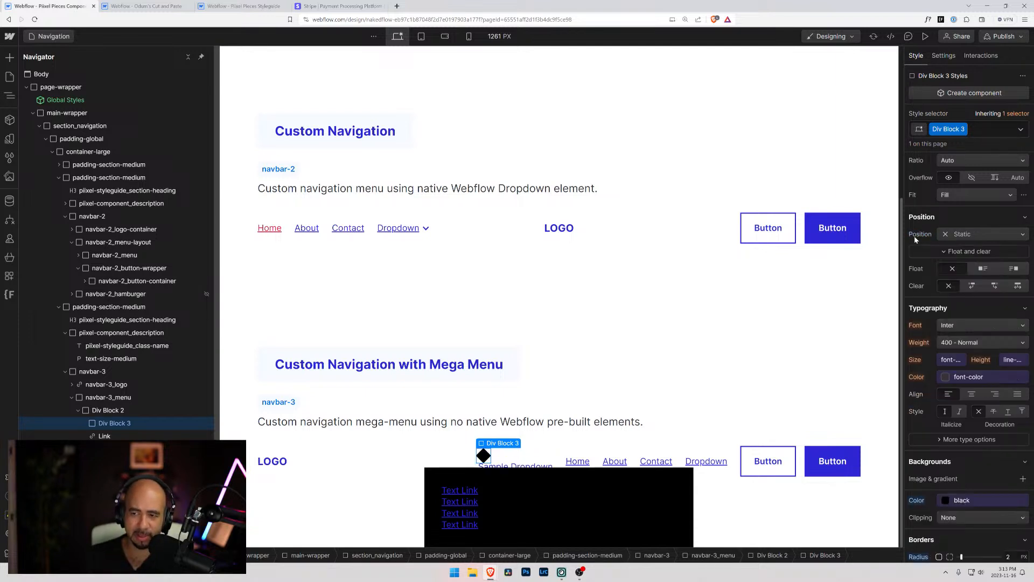
pyautogui.click(952, 234)
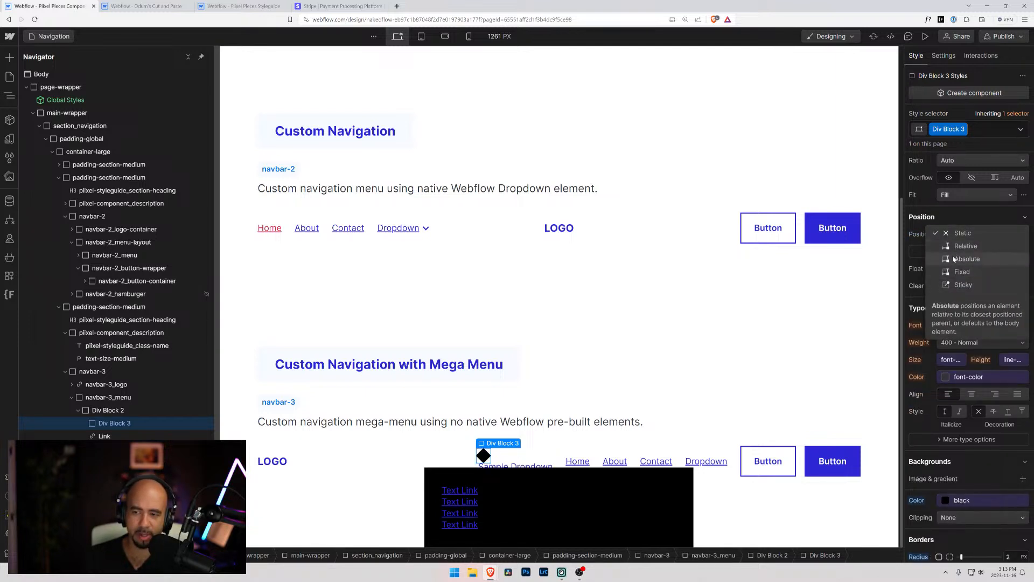
pyautogui.click(953, 259)
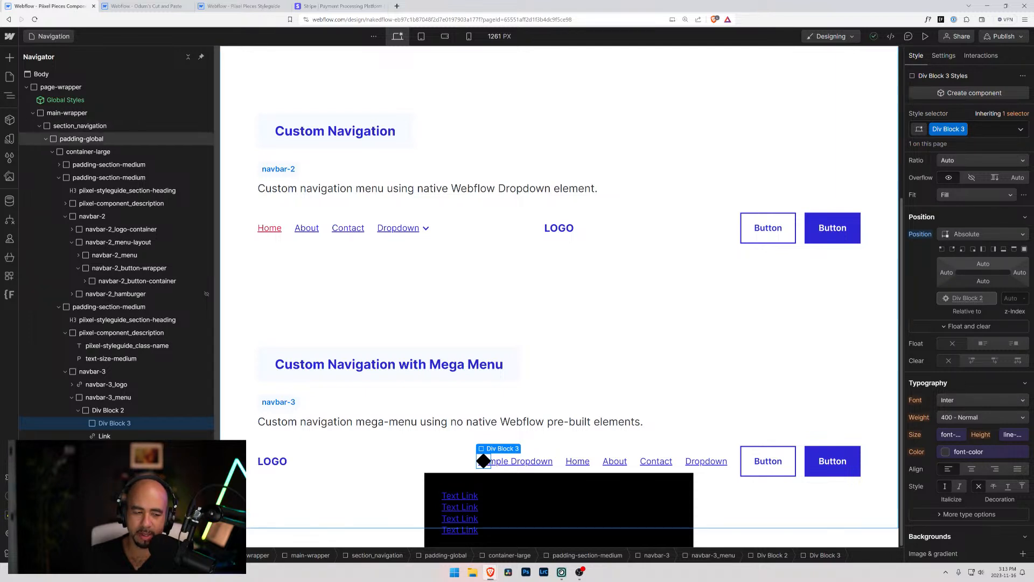
# Examine how the centered logo in navbar-2 is built by inspecting the menu layout, menu and navbar-2_logo-container styles
pyautogui.click(548, 229)
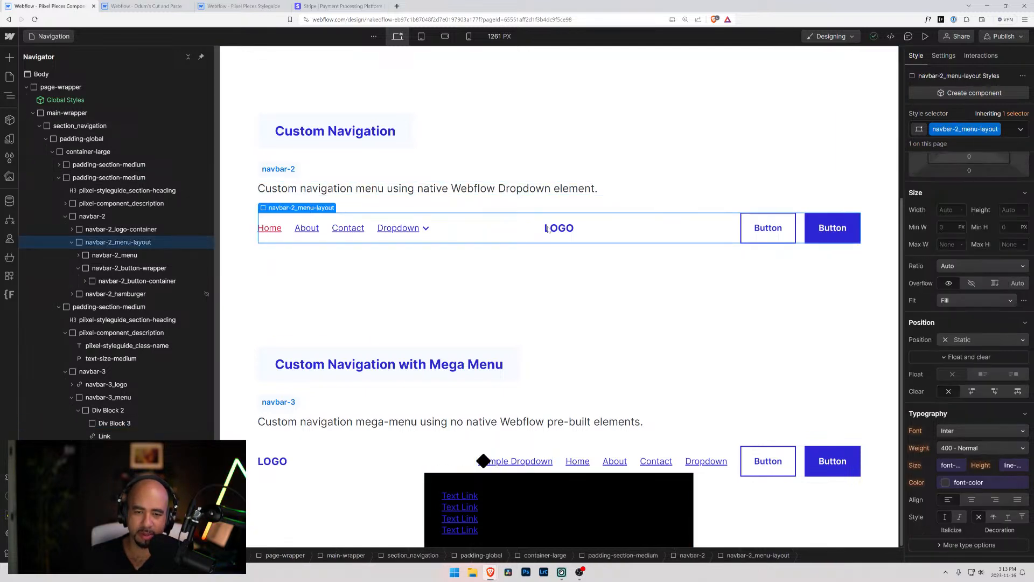
pyautogui.click(94, 257)
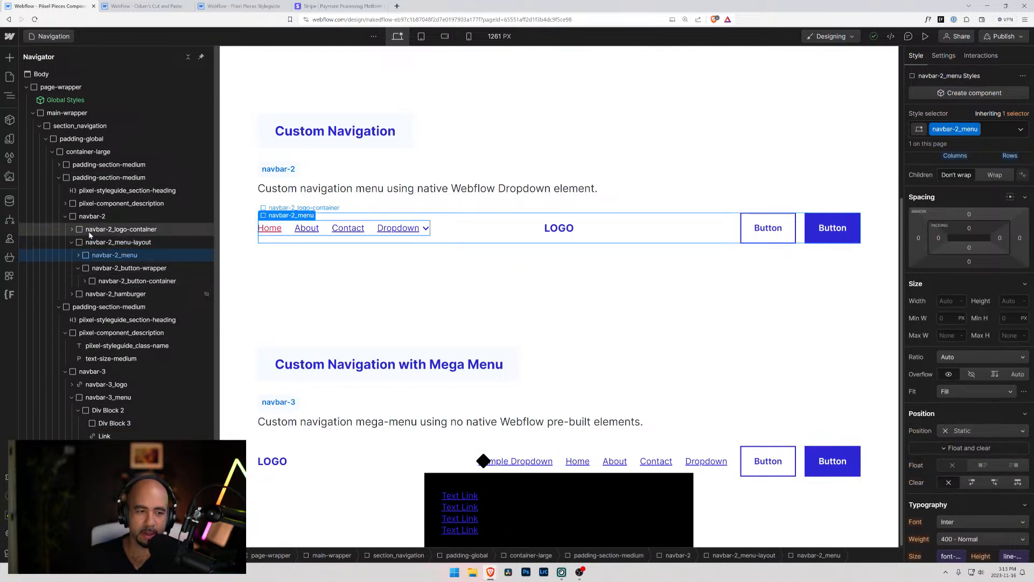
pyautogui.click(72, 229)
pyautogui.click(83, 231)
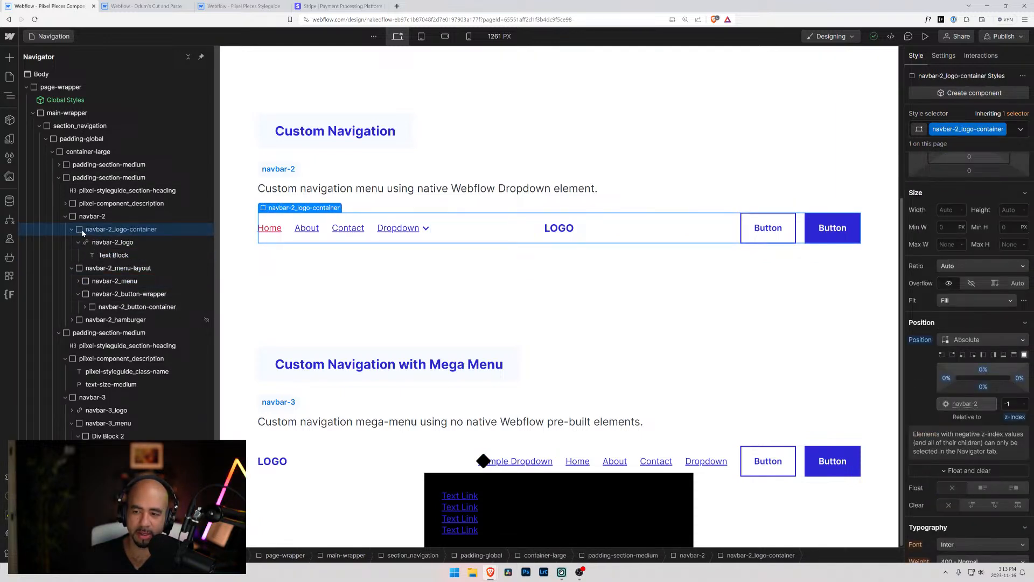
# Inspect the position and spacing styles of navbar-2_logo and its parent navbar-2_logo-container
pyautogui.click(108, 243)
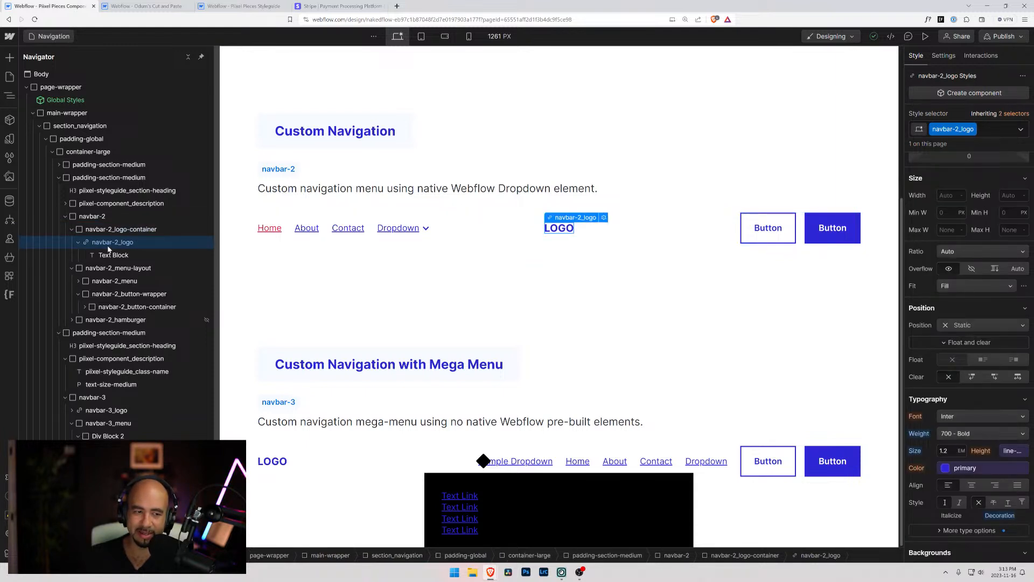
pyautogui.click(111, 231)
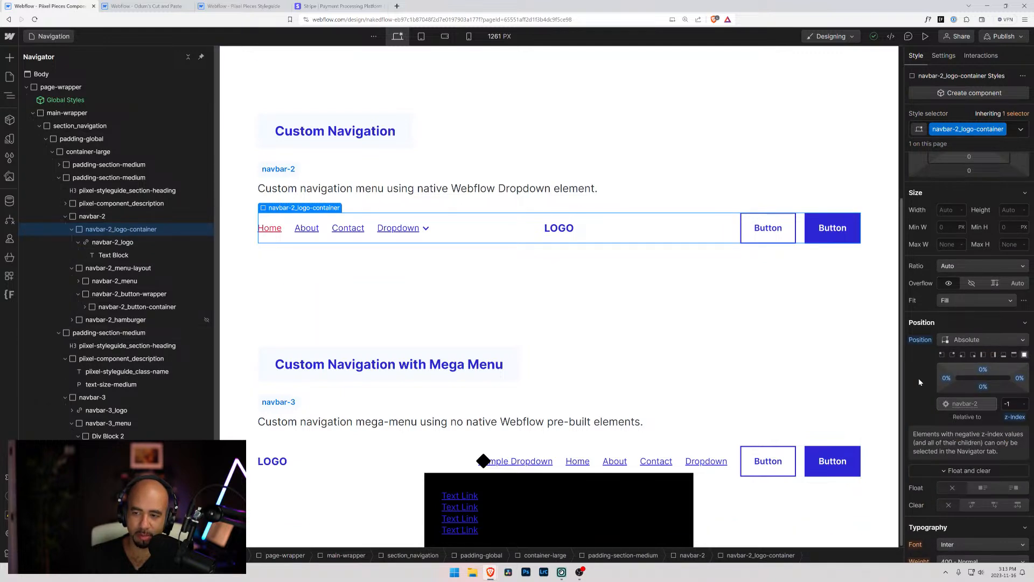
pyautogui.scroll(1, 964, 369)
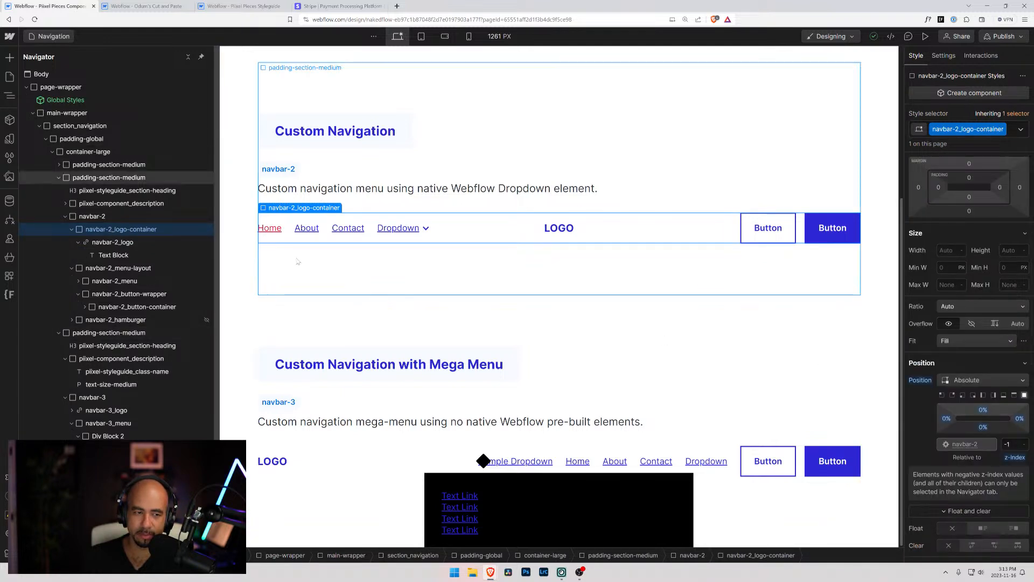
pyautogui.scroll(-1, 549, 396)
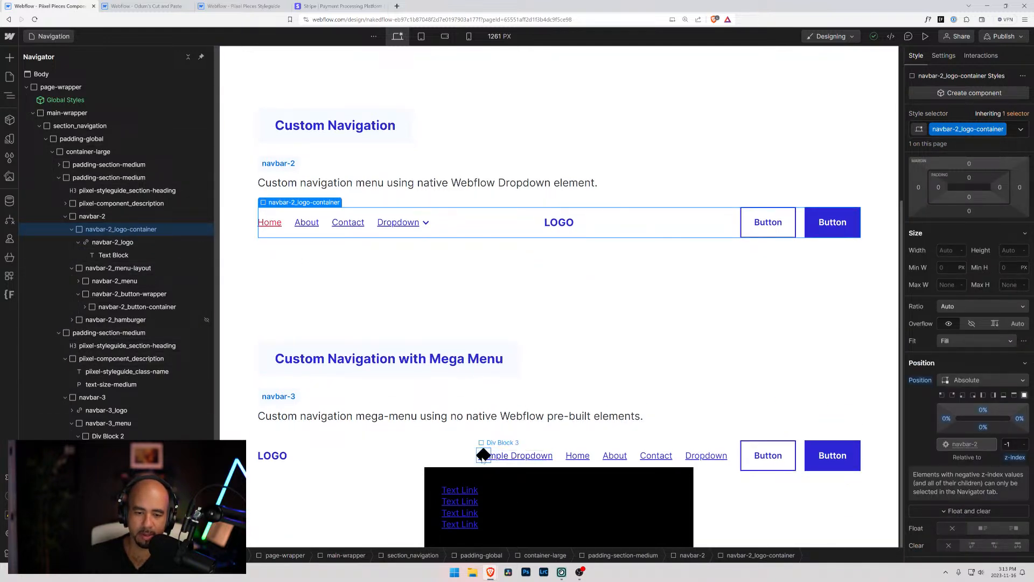
# Undo the recent move and position changes of Div Block 3 to put it back inside the dropdown
pyautogui.click(549, 462)
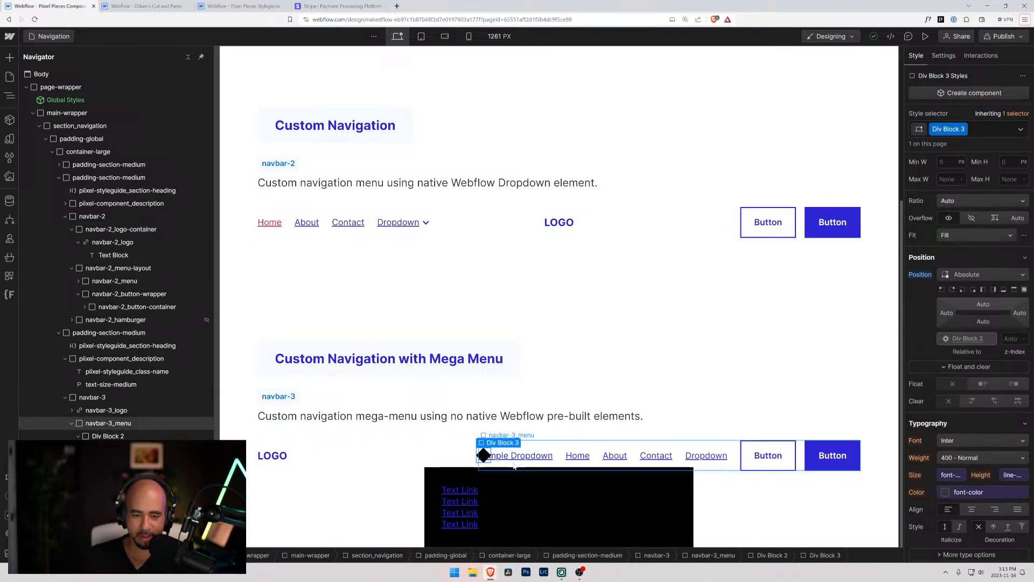
pyautogui.click(511, 467)
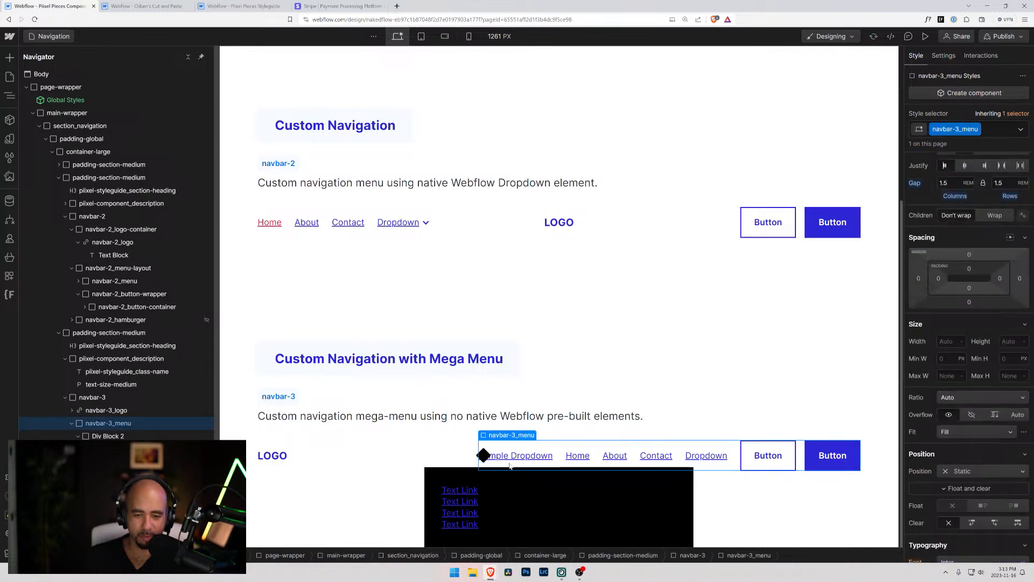
pyautogui.hotkey('ctrl', 'z')
pyautogui.hotkey('ctrl', 'z')
pyautogui.hotkey('ctrl', 'z')
pyautogui.hotkey('ctrl', 'z')
pyautogui.hotkey('ctrl', 'z')
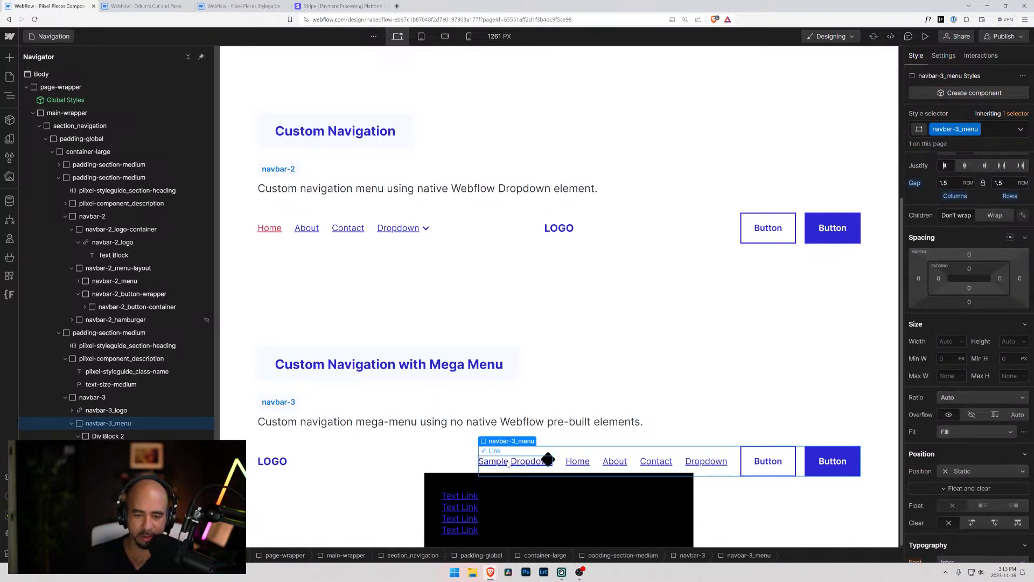
pyautogui.click(389, 458)
pyautogui.scroll(-1, 391, 459)
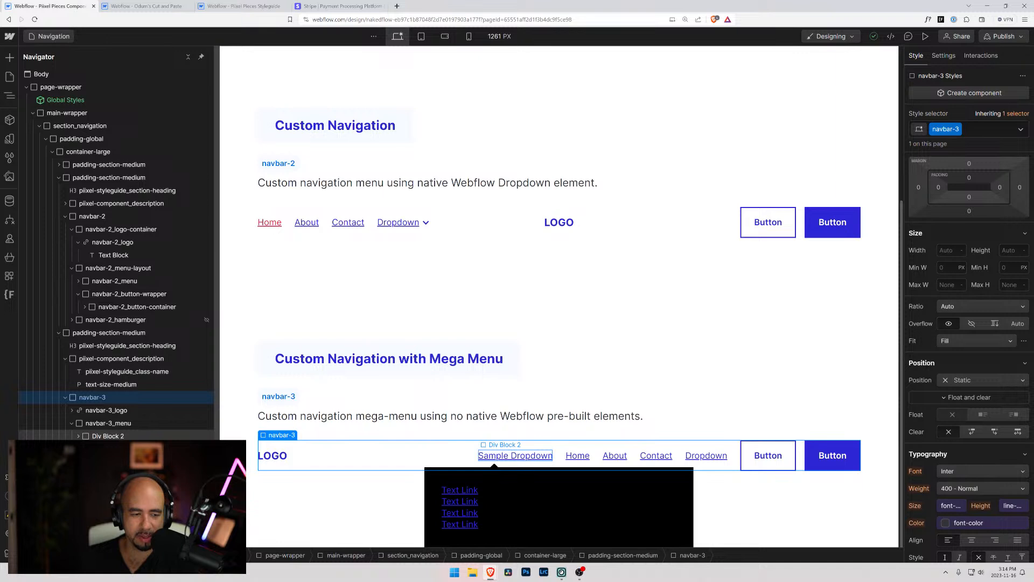
# Duplicate the Sample Dropdown's Div Block 2 and move one instance to the end of the navbar-3 links, after Dropdown
pyautogui.click(516, 455)
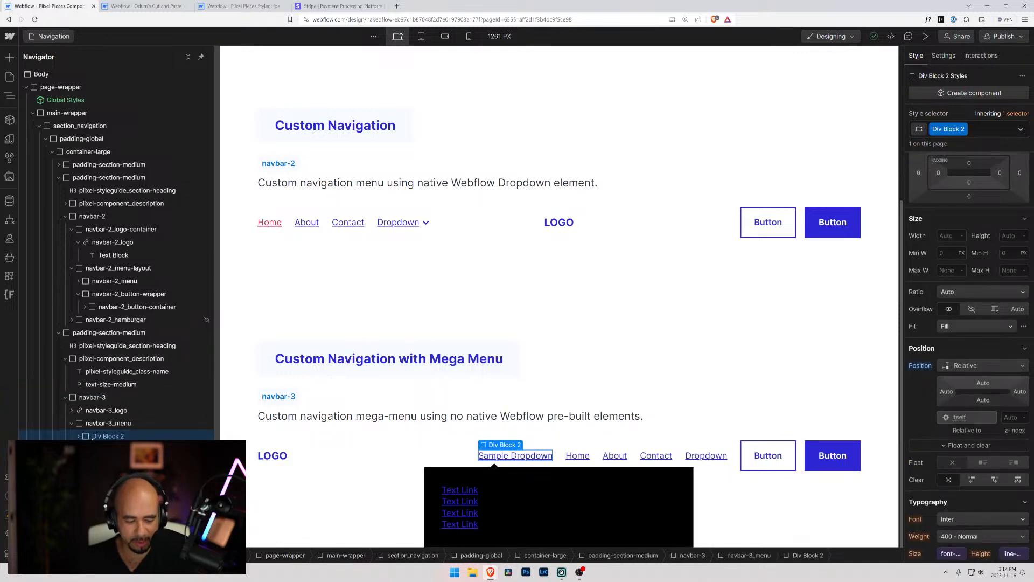
pyautogui.hotkey('ctrl', 'd')
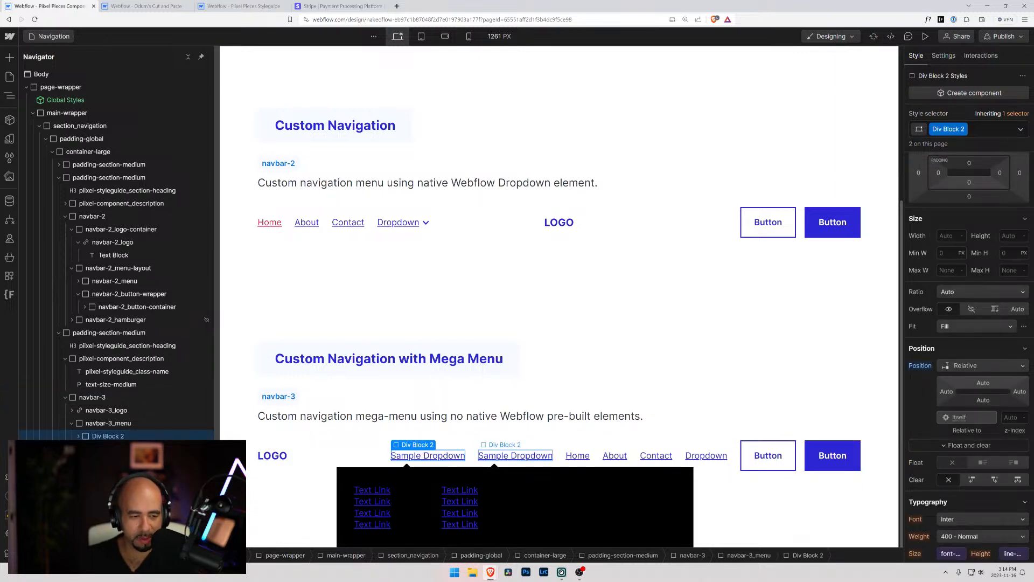
pyautogui.moveTo(515, 455); pyautogui.dragTo(720, 456)
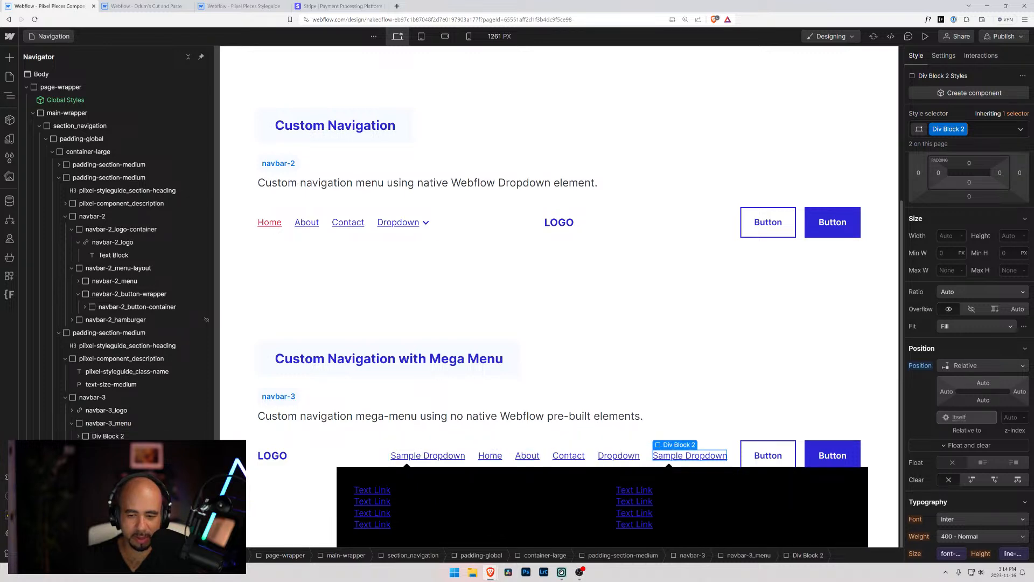
# Add the hide combo class to the first Div Block 2 in navbar-3_menu
pyautogui.click(94, 436)
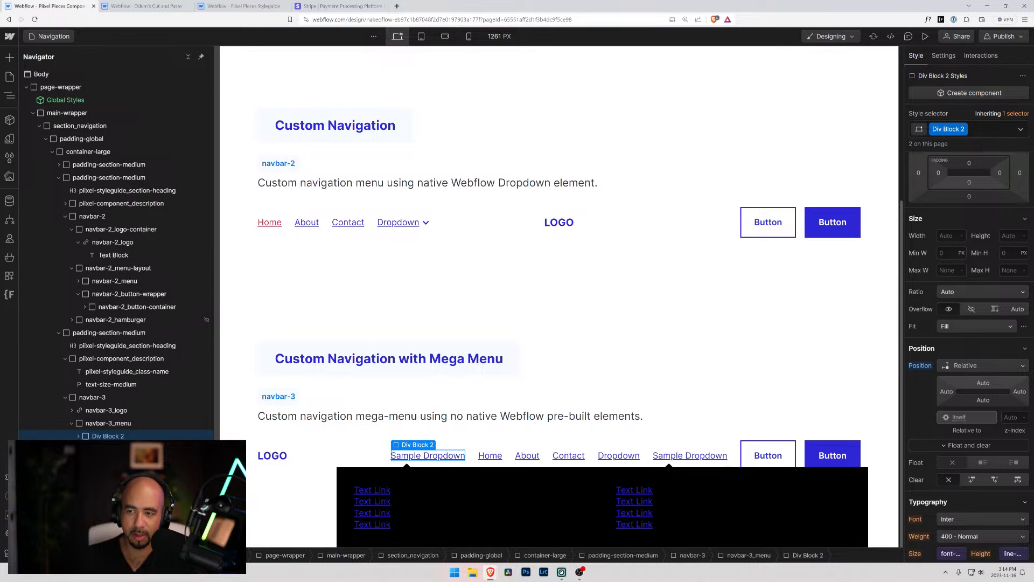
pyautogui.click(997, 129)
pyautogui.write('hi')
pyautogui.click(922, 203)
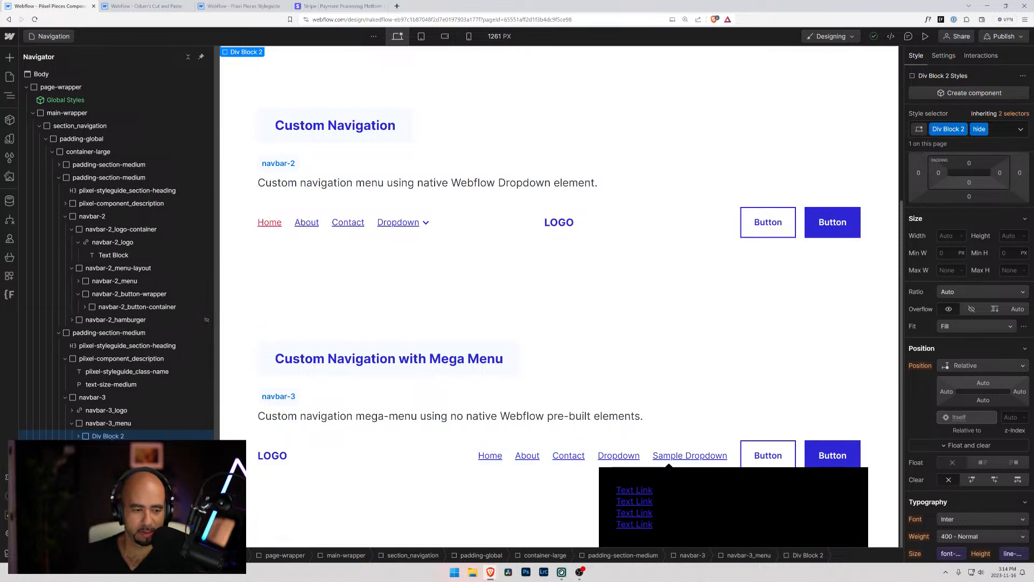
# Delete the Sample Dropdown after the Dropdown link and remove the hide class from the remaining Div Block 2
pyautogui.click(690, 456)
pyautogui.press('Delete')
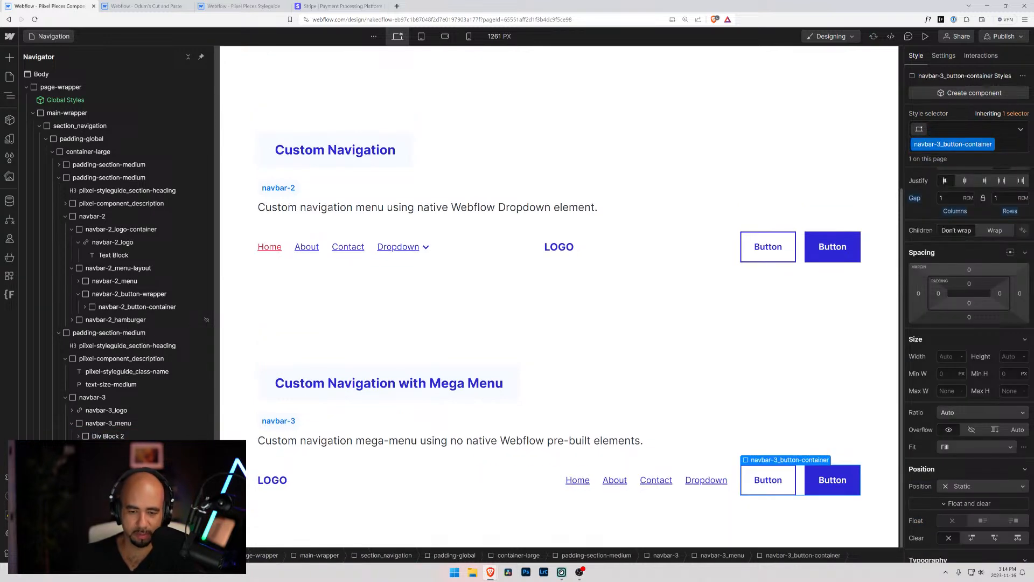
pyautogui.click(108, 436)
pyautogui.scroll(-2, 951, 167)
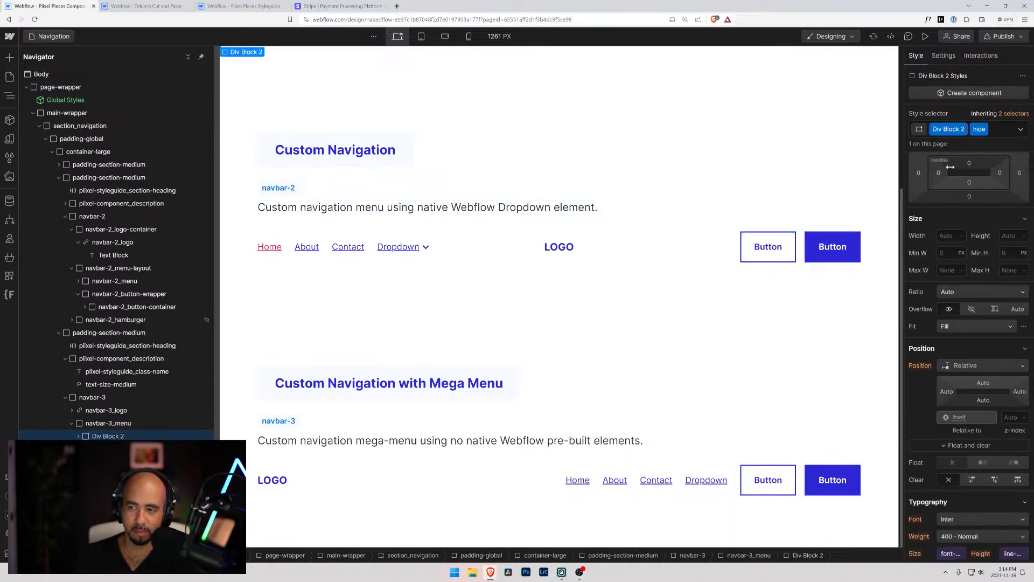
pyautogui.click(1006, 132)
pyautogui.press('BackSpace')
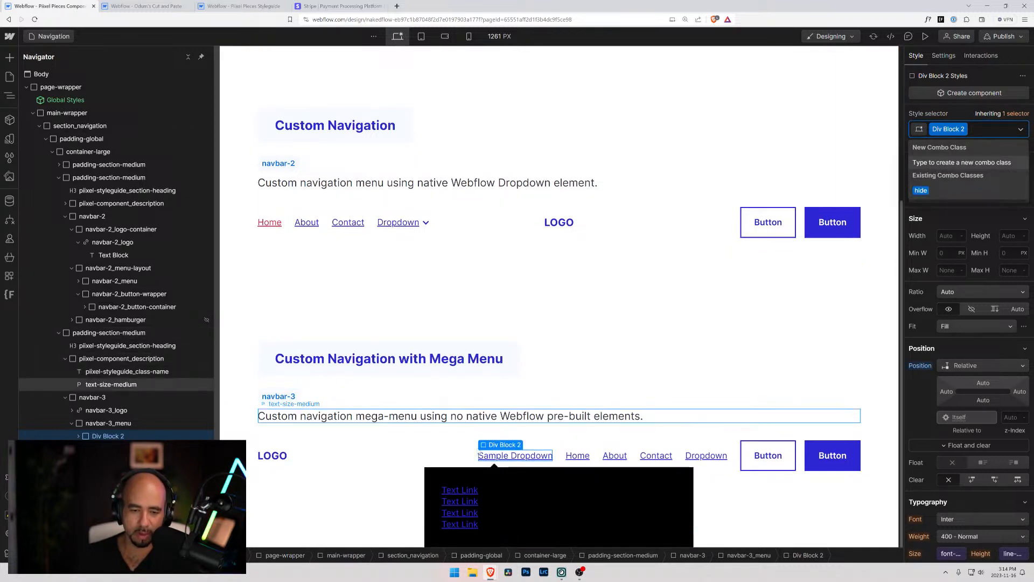
pyautogui.click(397, 447)
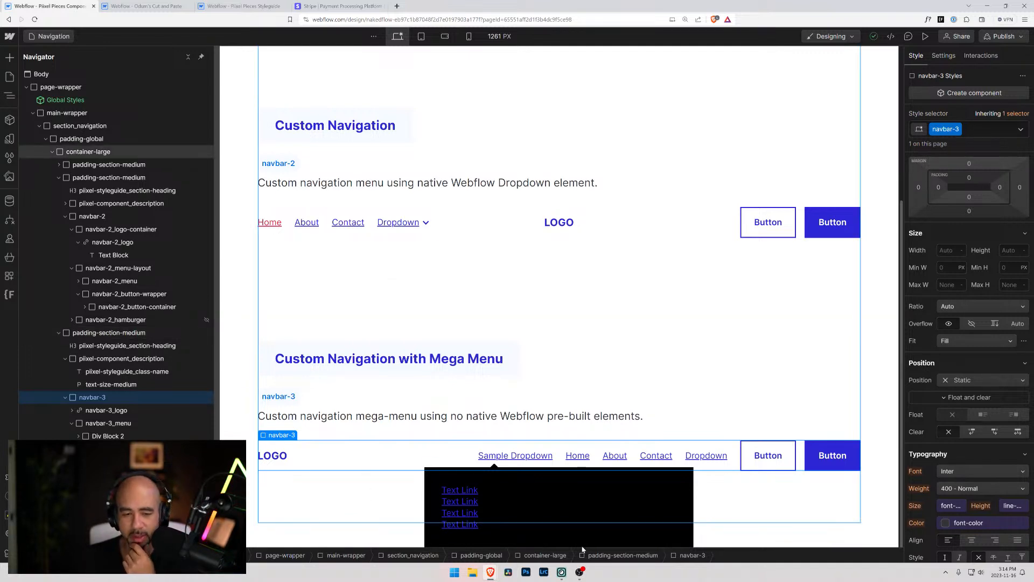
# Examine the layout, spacing and position styles of Div Block, Div Block 3 and dropdown-container in the Sample Dropdown
pyautogui.click(577, 506)
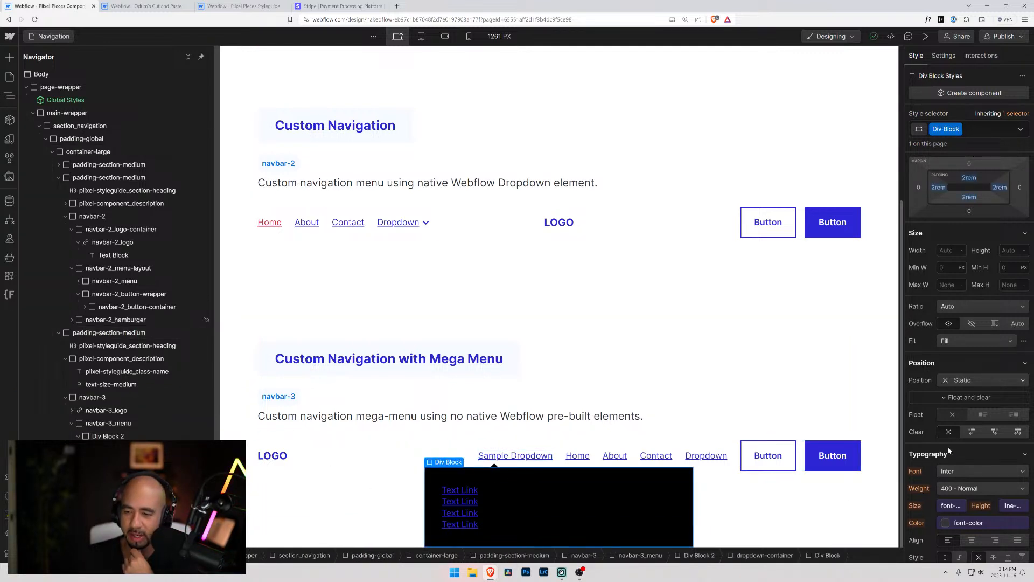
pyautogui.scroll(3, 970, 215)
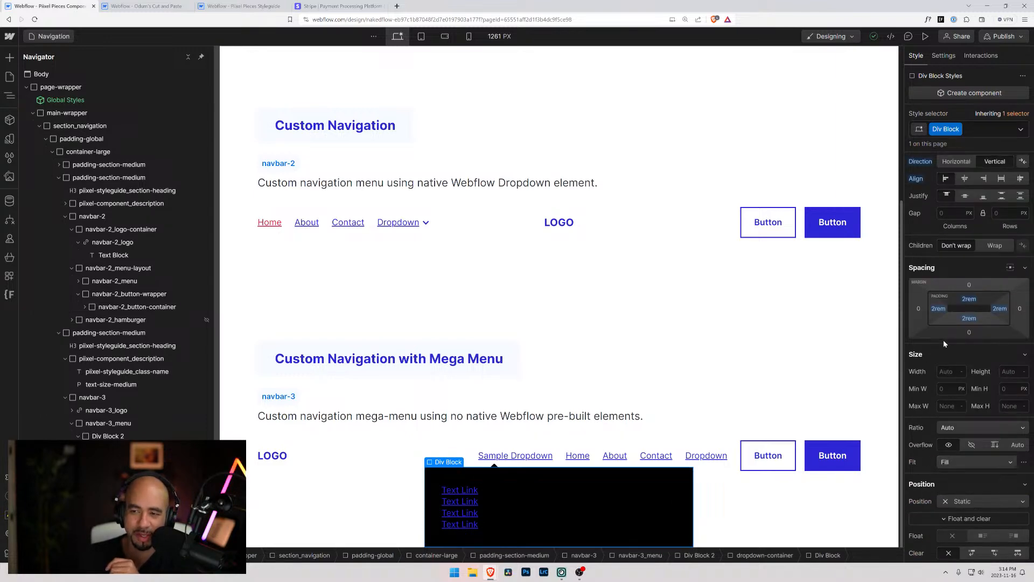
pyautogui.scroll(-5, 941, 348)
pyautogui.click(494, 466)
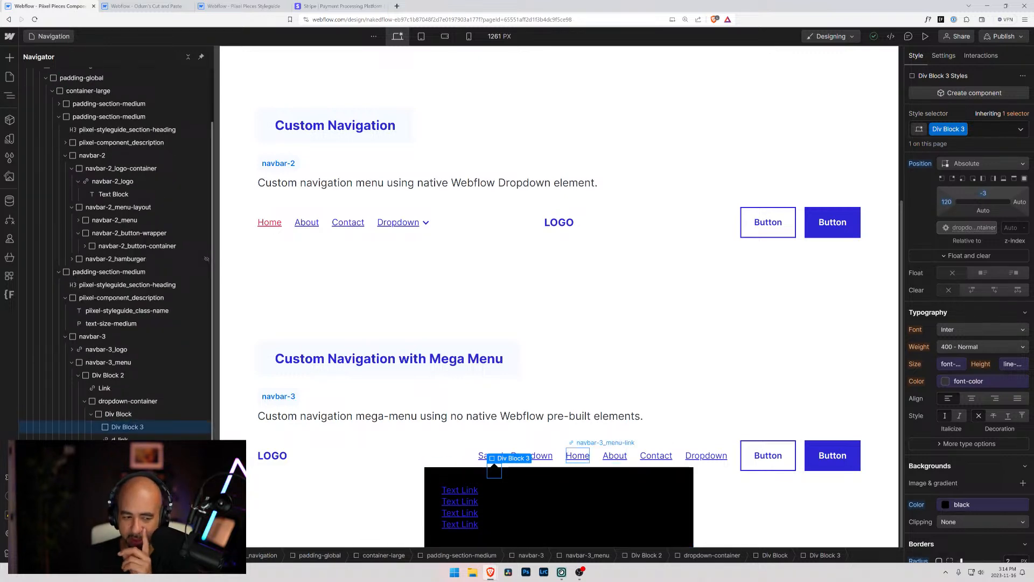
pyautogui.click(125, 401)
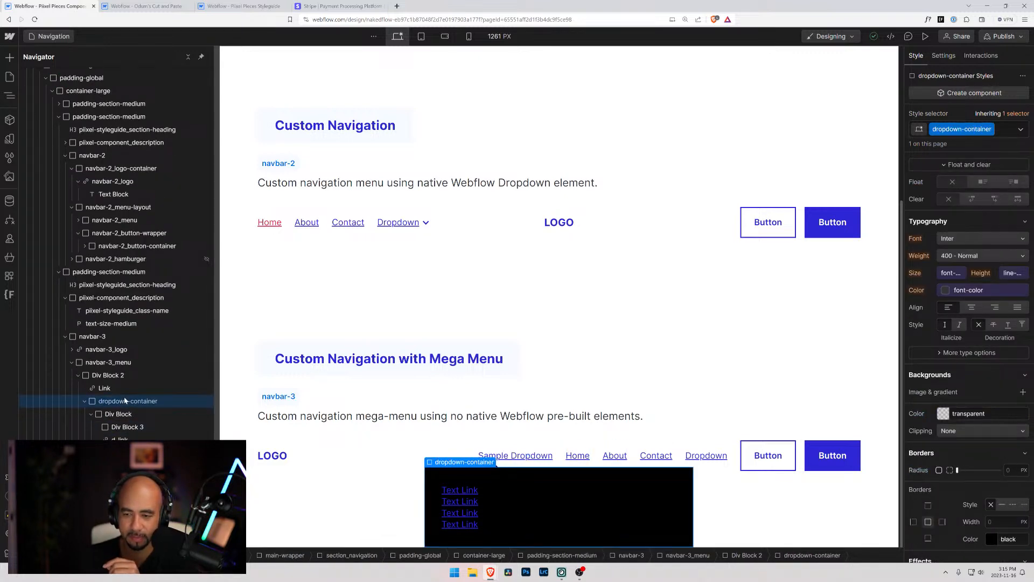
pyautogui.scroll(-3, 971, 493)
pyautogui.scroll(8, 971, 492)
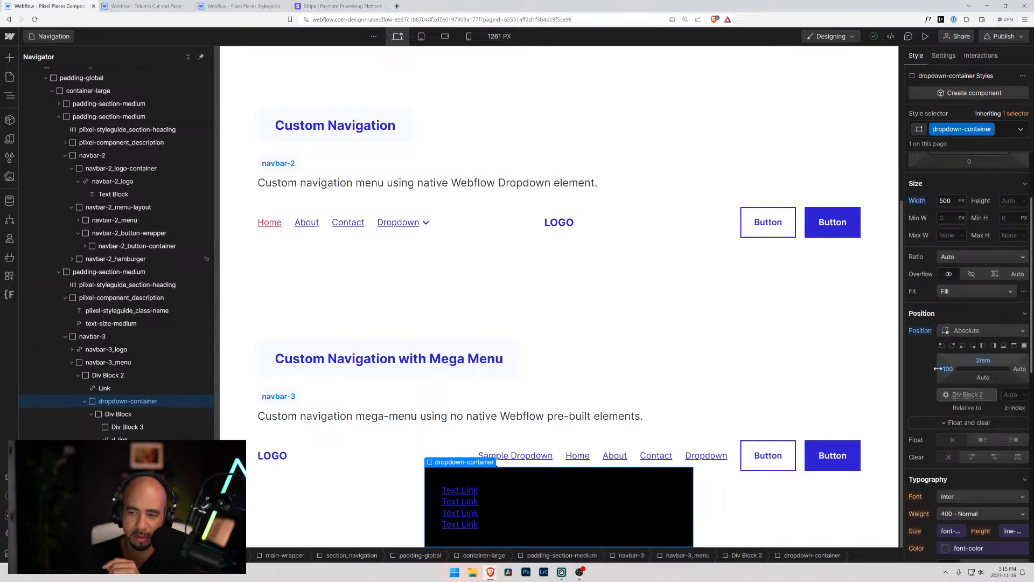
# Try the Full position preset on dropdown-container, revert it, and set the left and right offsets to 0
pyautogui.click(1025, 347)
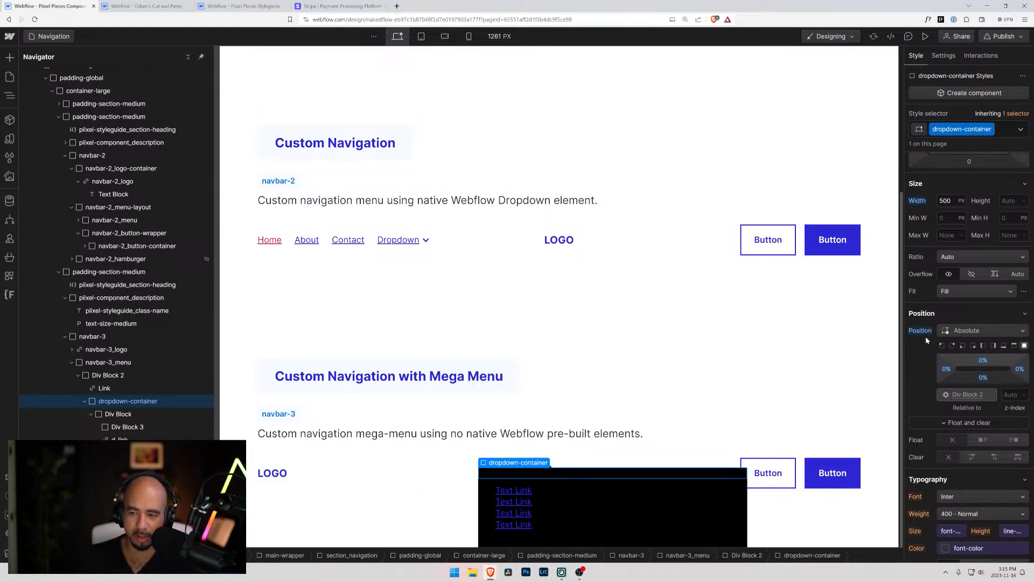
pyautogui.click(962, 345)
pyautogui.click(947, 369)
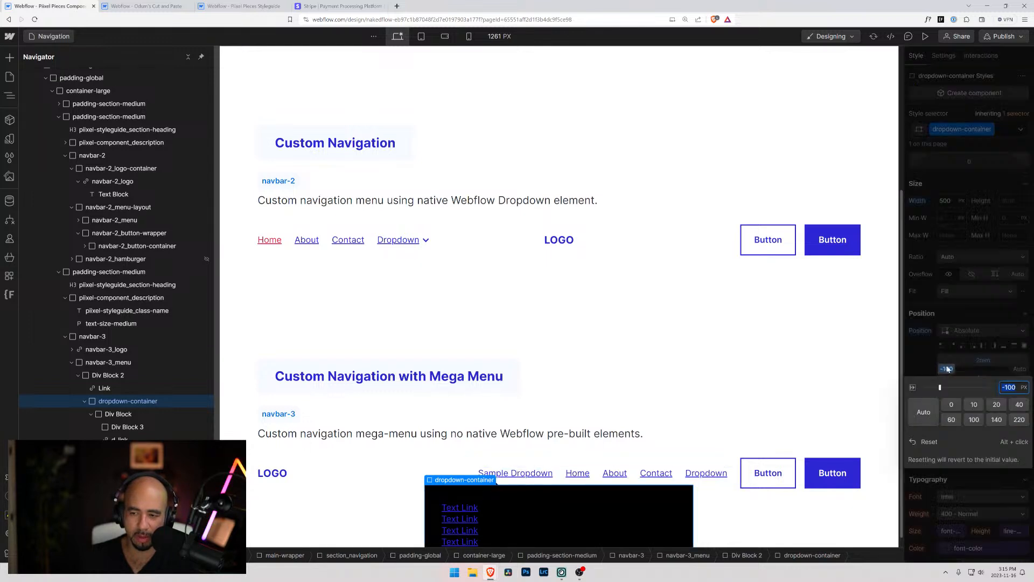
pyautogui.click(950, 407)
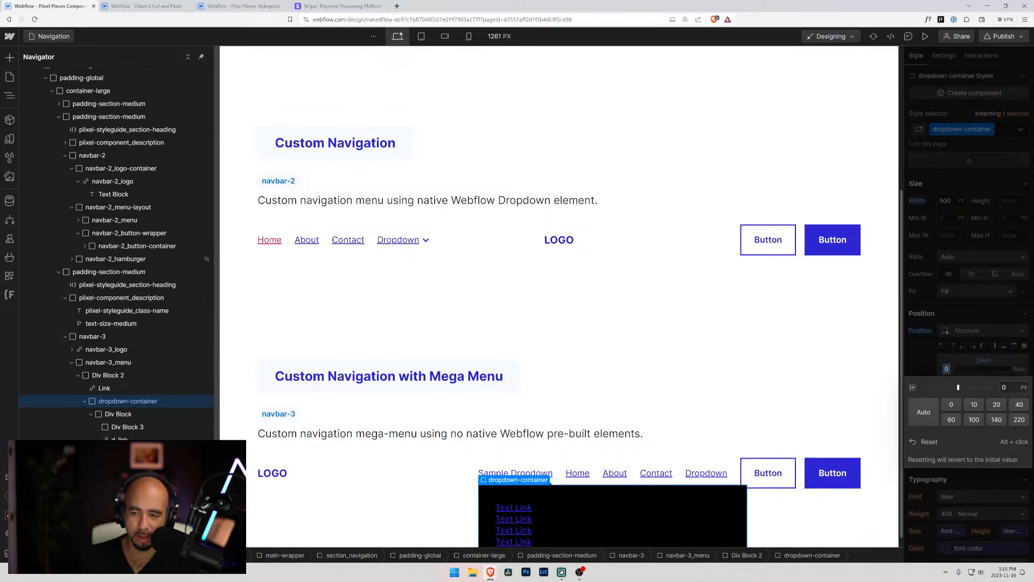
pyautogui.click(1020, 371)
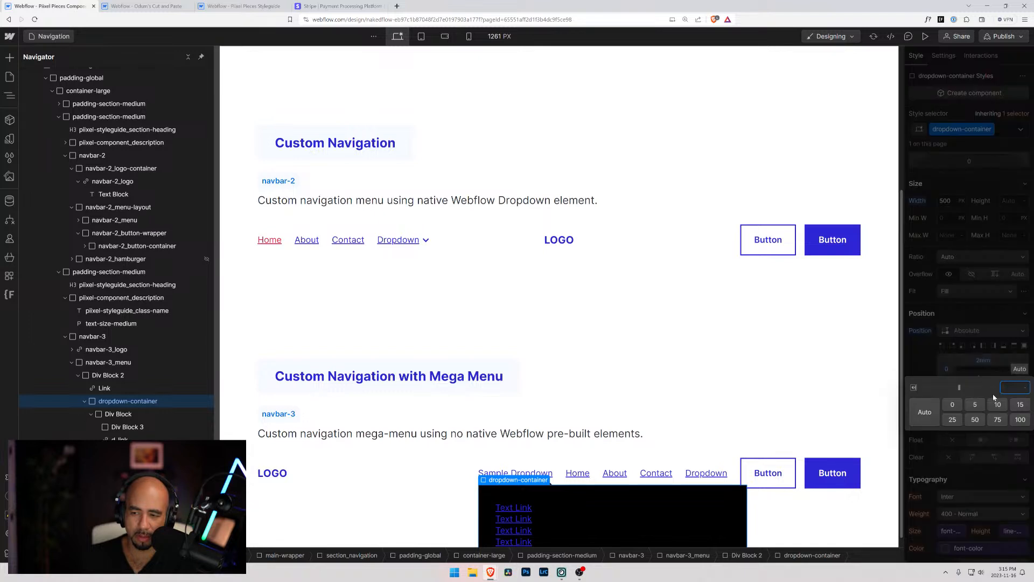
pyautogui.click(952, 405)
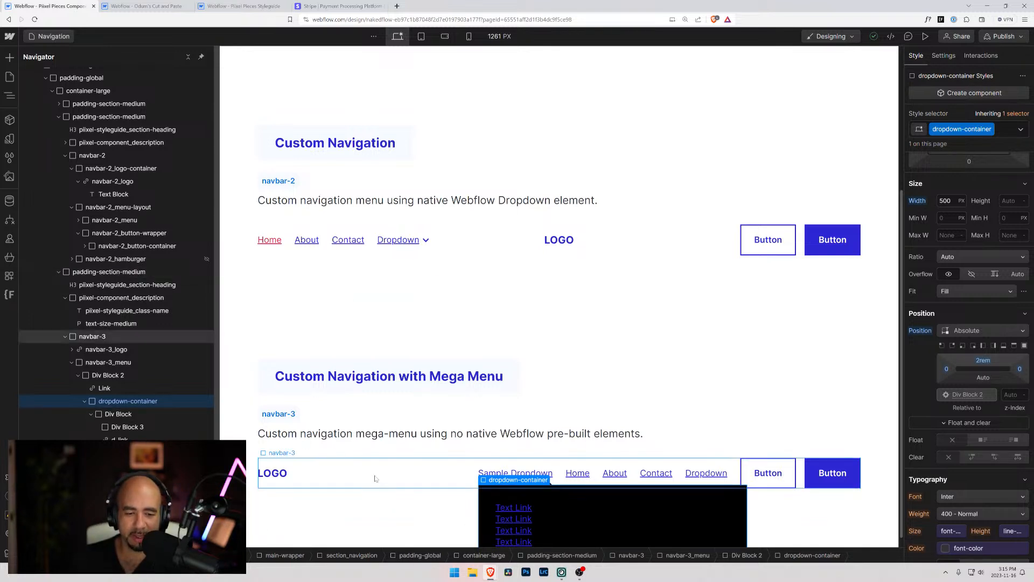
# Set the position of navbar-3 to Relative
pyautogui.click(375, 478)
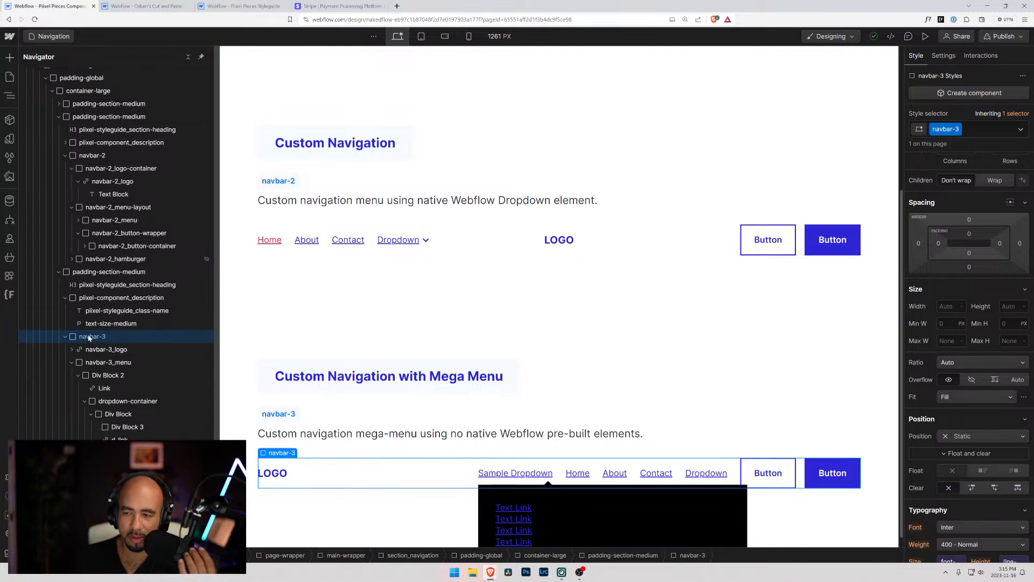
pyautogui.click(956, 437)
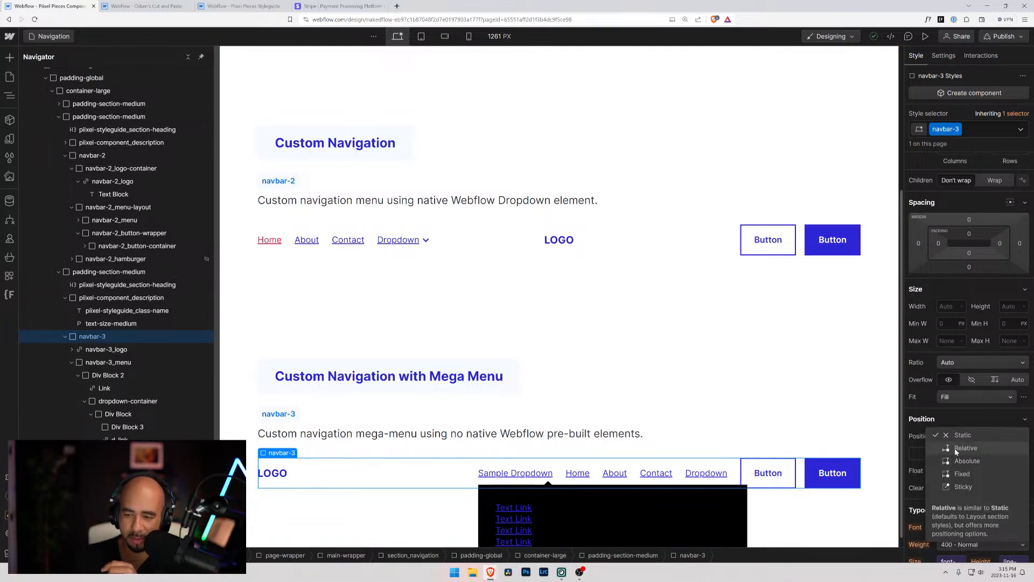
pyautogui.click(962, 455)
# Reset the position of Div Block 2 to Static so dropdown-container is positioned relative to navbar-3
pyautogui.click(127, 428)
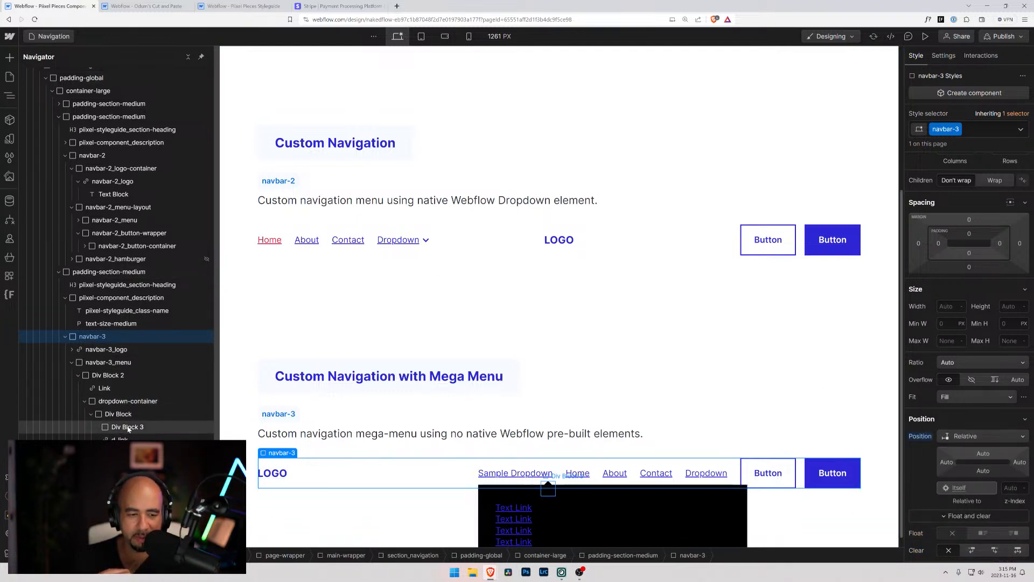
pyautogui.click(125, 402)
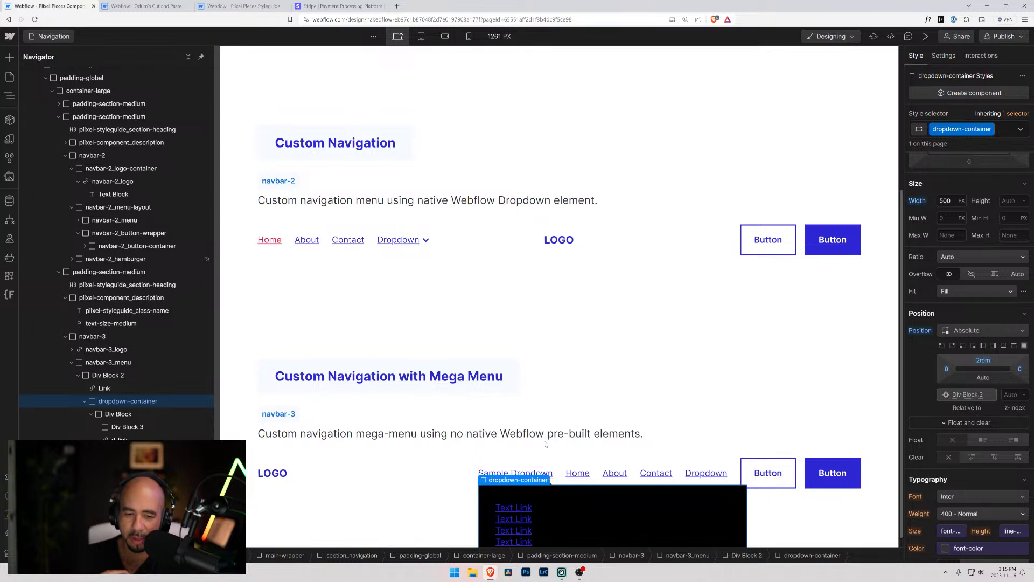
pyautogui.click(128, 376)
pyautogui.keyDown('alt'); pyautogui.click(920, 422); pyautogui.keyUp('alt')
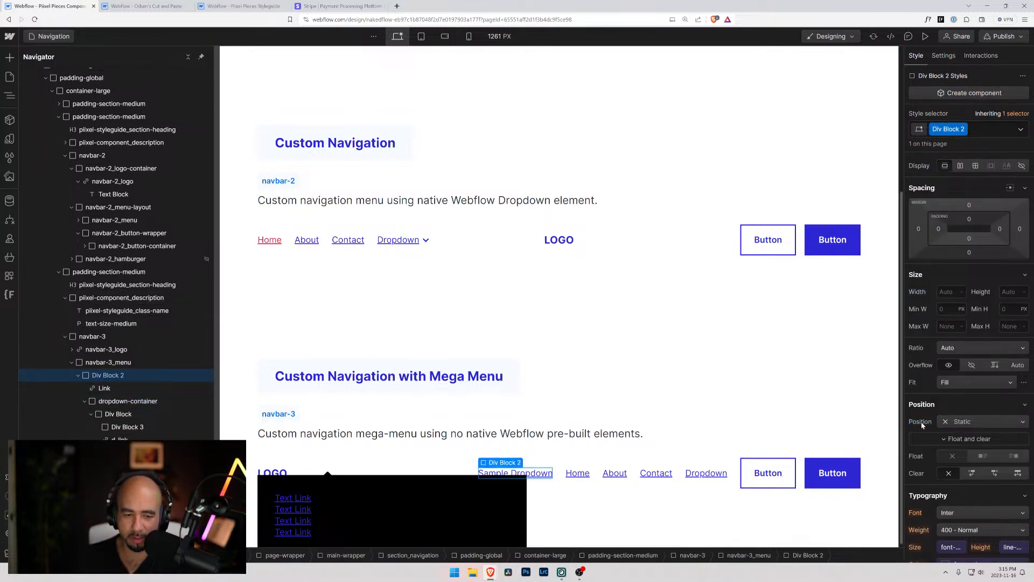
pyautogui.scroll(-2, 544, 393)
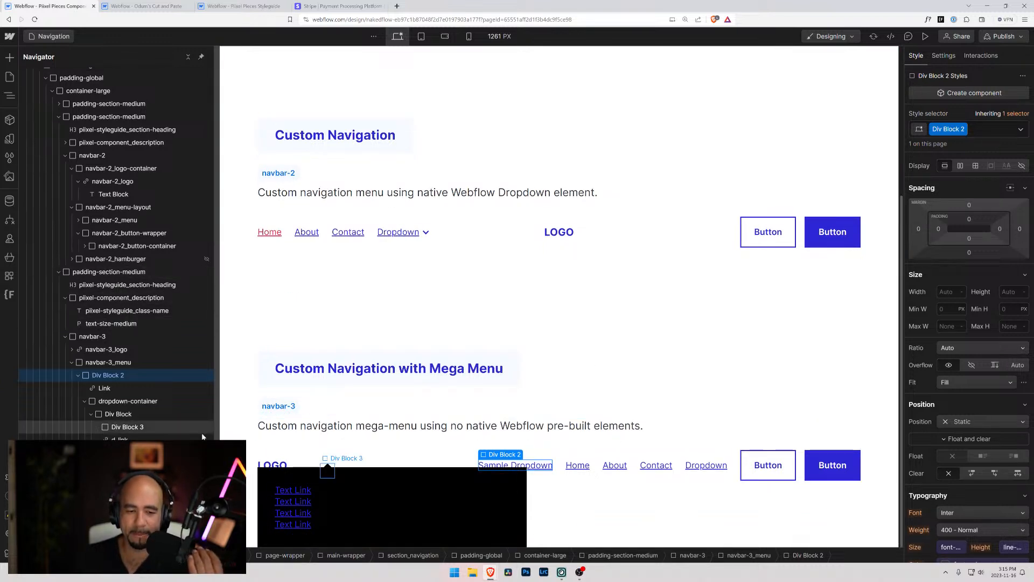
# Apply the Full position preset to dropdown-container, setting all four offsets to 0%
pyautogui.click(120, 412)
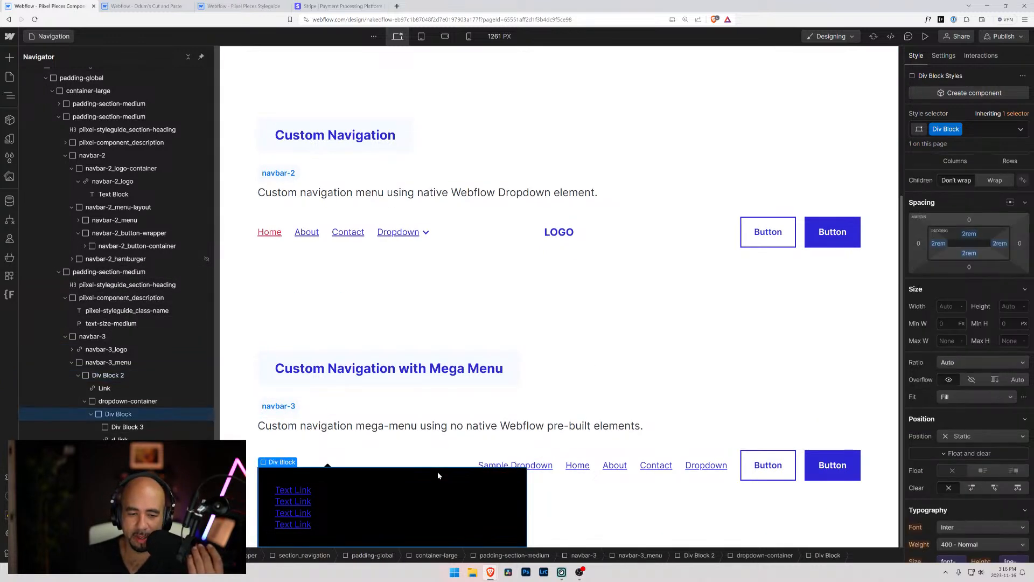
pyautogui.click(129, 402)
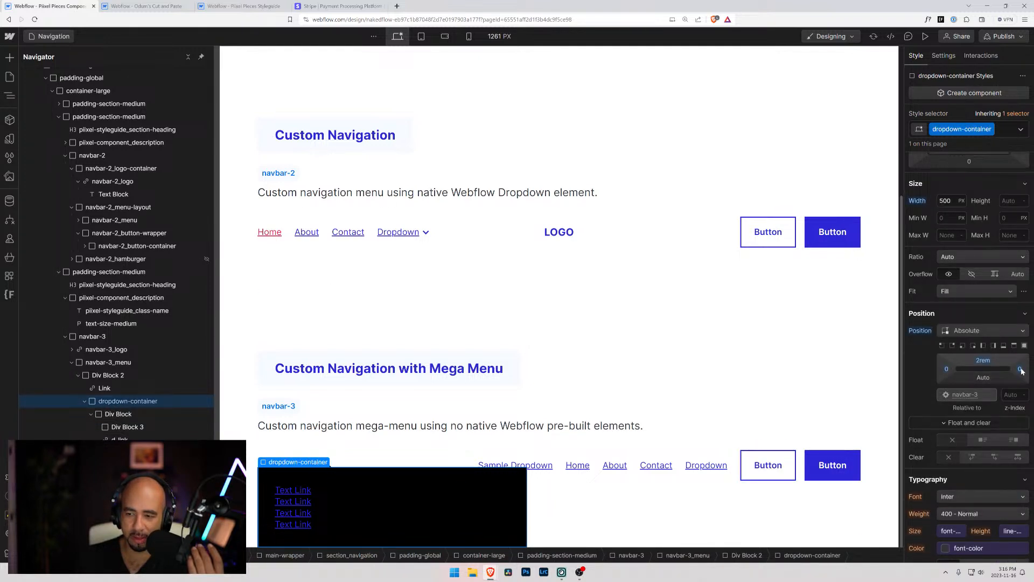
pyautogui.click(1020, 369)
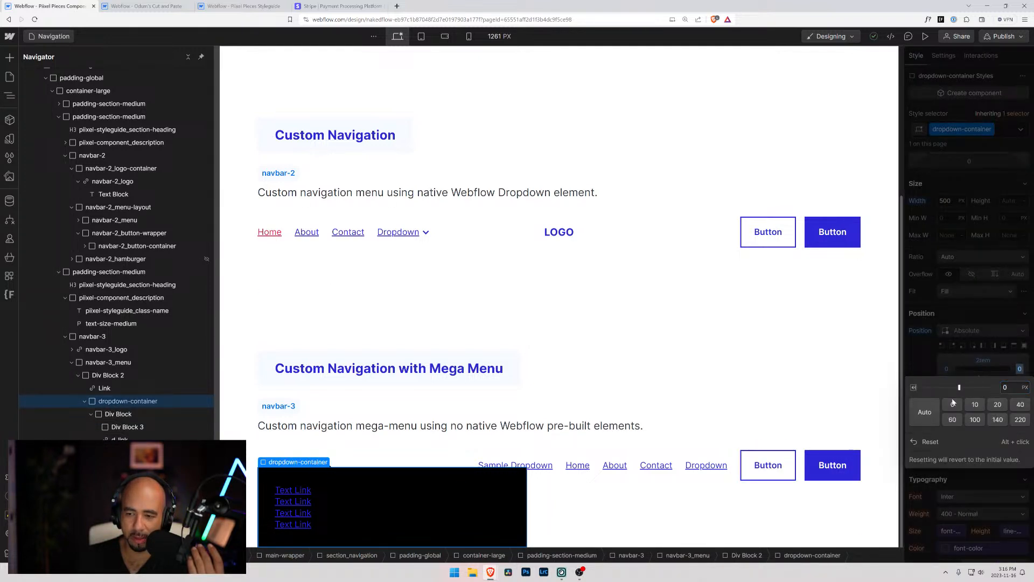
pyautogui.click(1016, 354)
pyautogui.click(1025, 346)
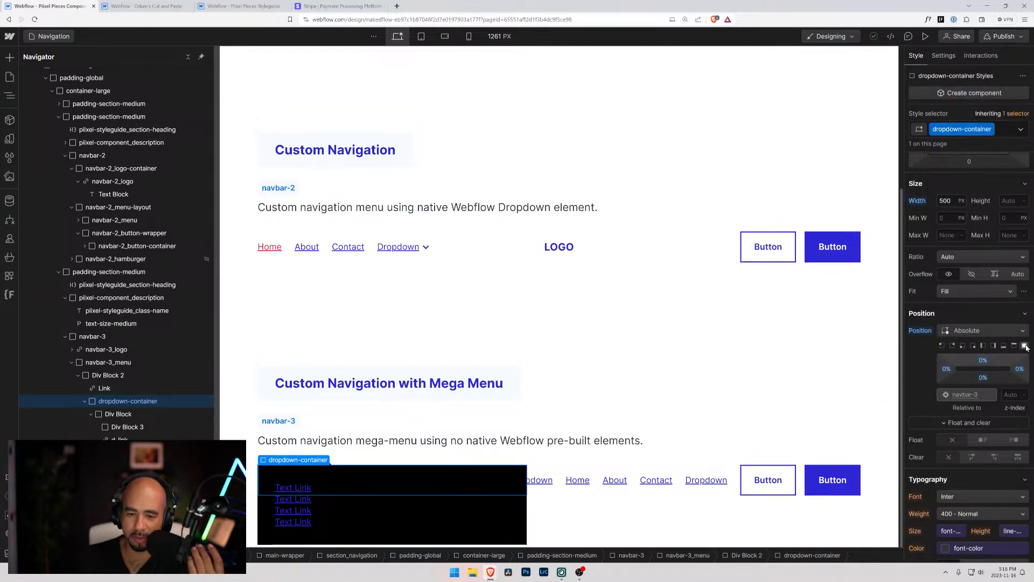
# Reload the designer and reset the fixed width of dropdown-container in the navbar-3 Sample Dropdown
pyautogui.hotkey('ctrl', 'r')
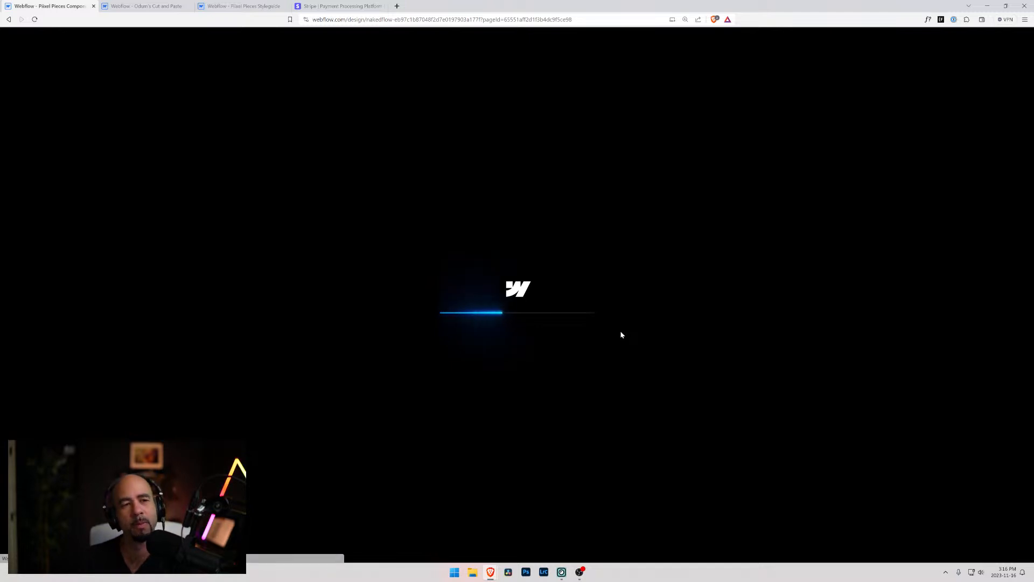
pyautogui.scroll(-3, 520, 365)
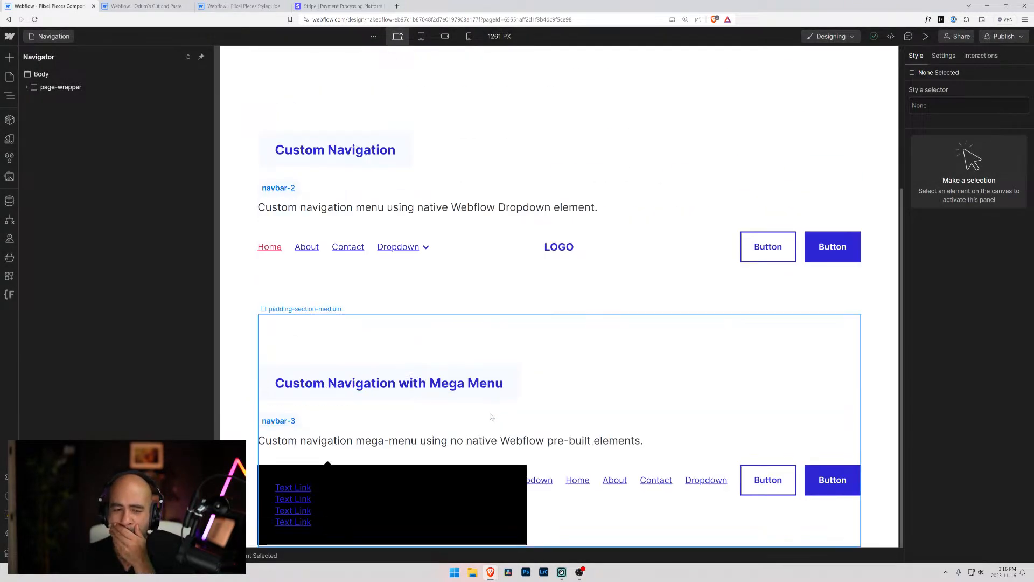
pyautogui.click(525, 493)
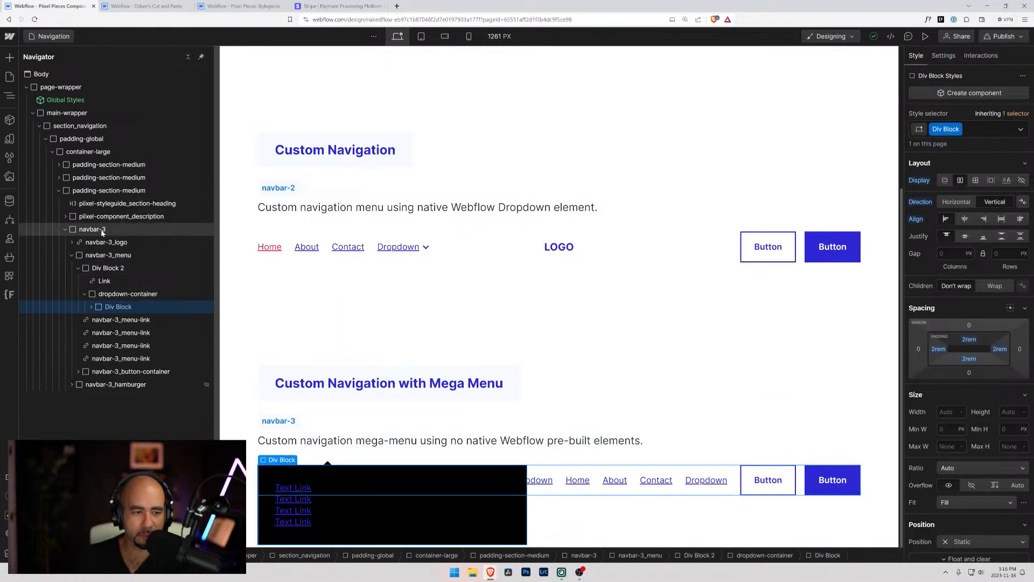
pyautogui.click(93, 269)
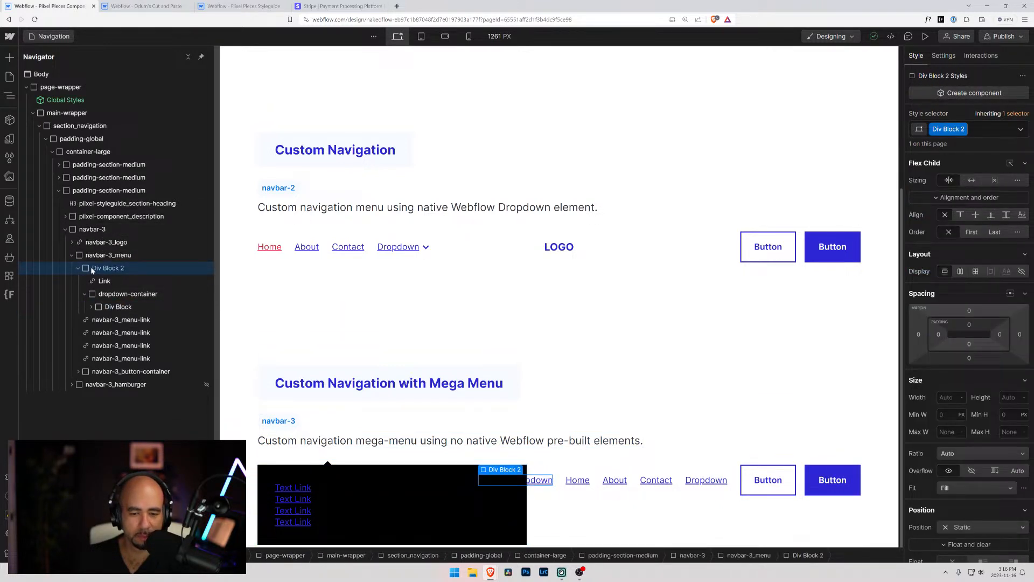
pyautogui.click(90, 296)
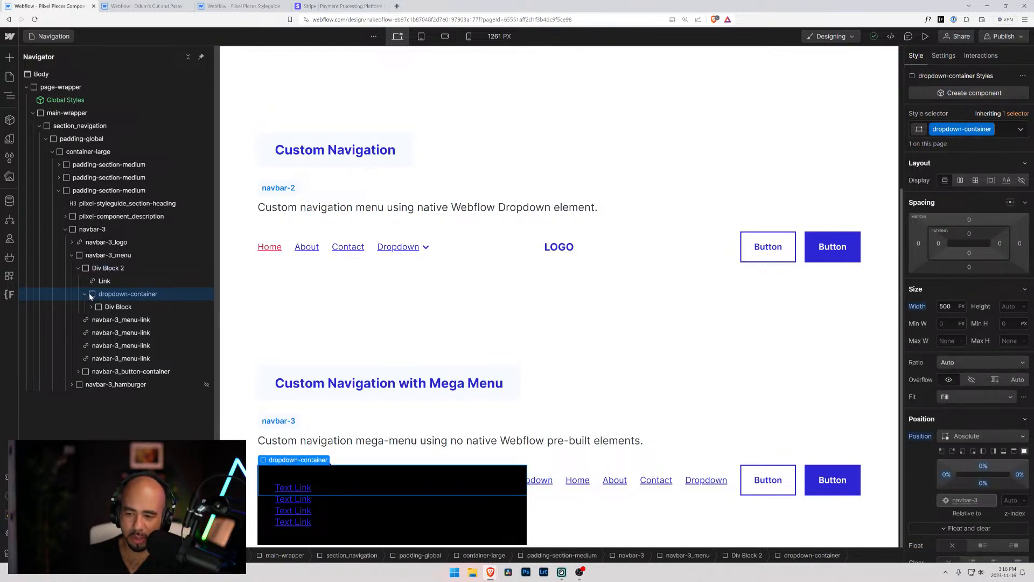
pyautogui.keyDown('alt'); pyautogui.click(918, 307); pyautogui.keyUp('alt')
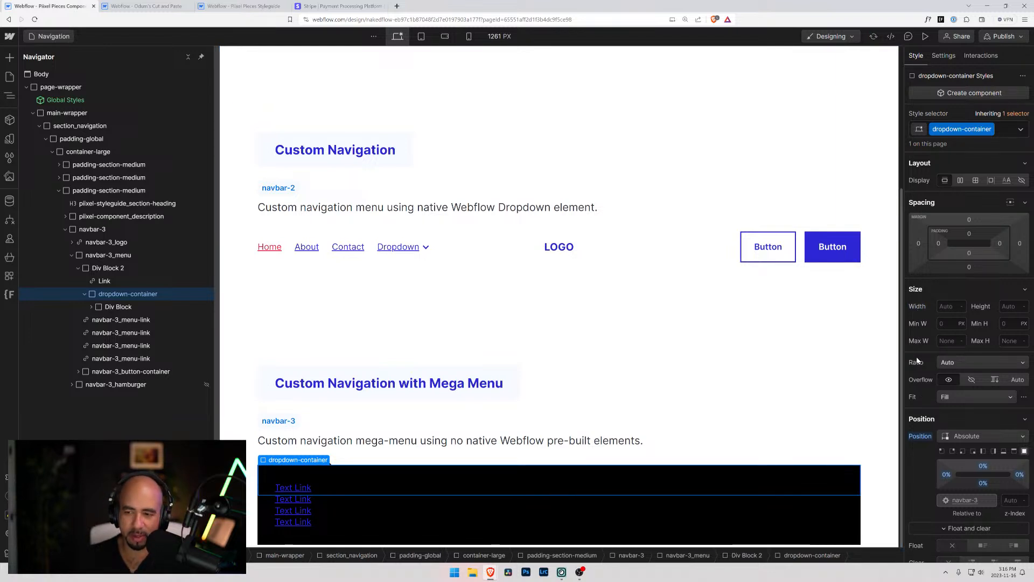
# Set the top offset of dropdown-container to 3rem so it sits below the navbar links
pyautogui.scroll(-2, 916, 361)
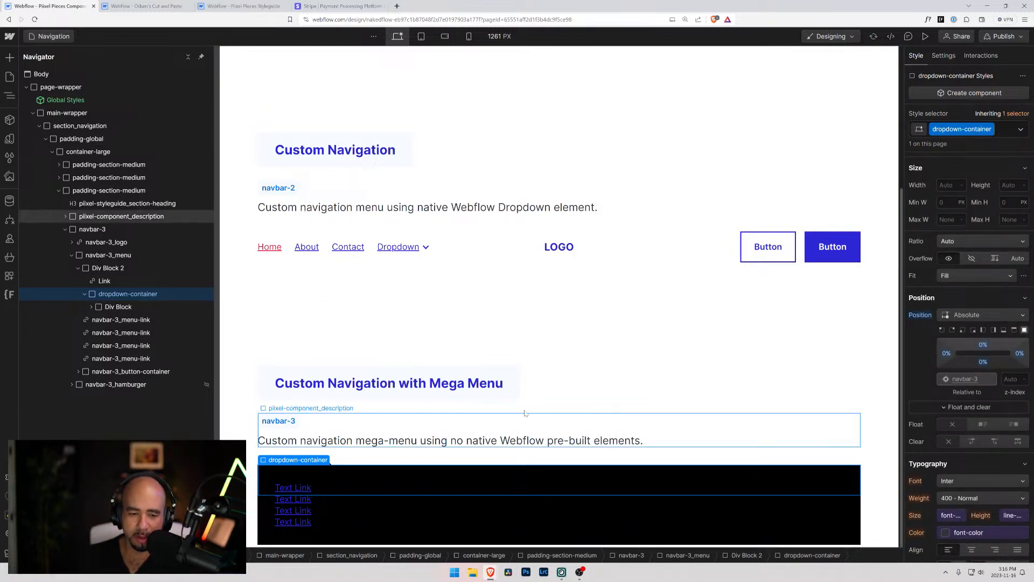
pyautogui.click(983, 345)
pyautogui.write('3')
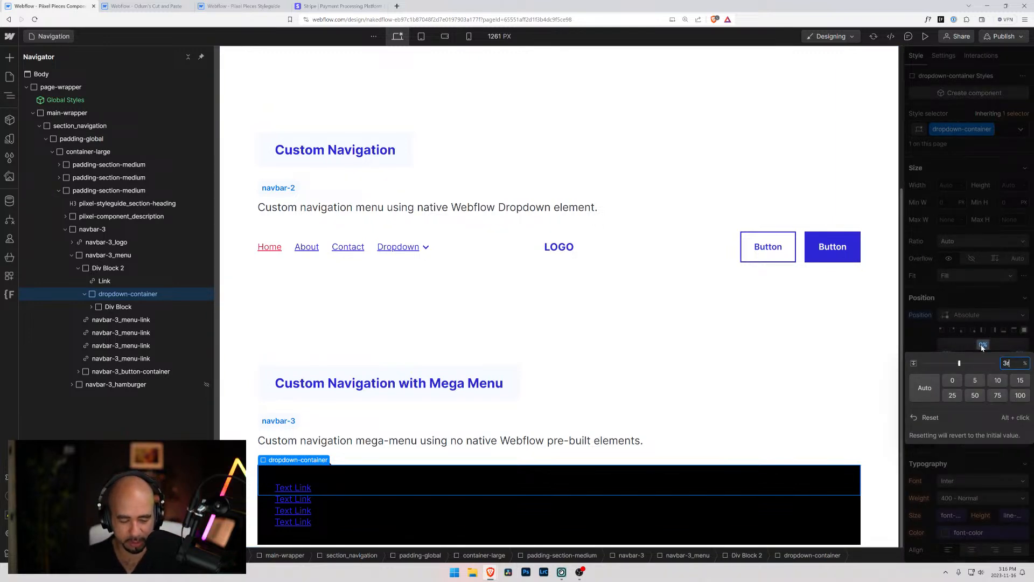
pyautogui.write('rem')
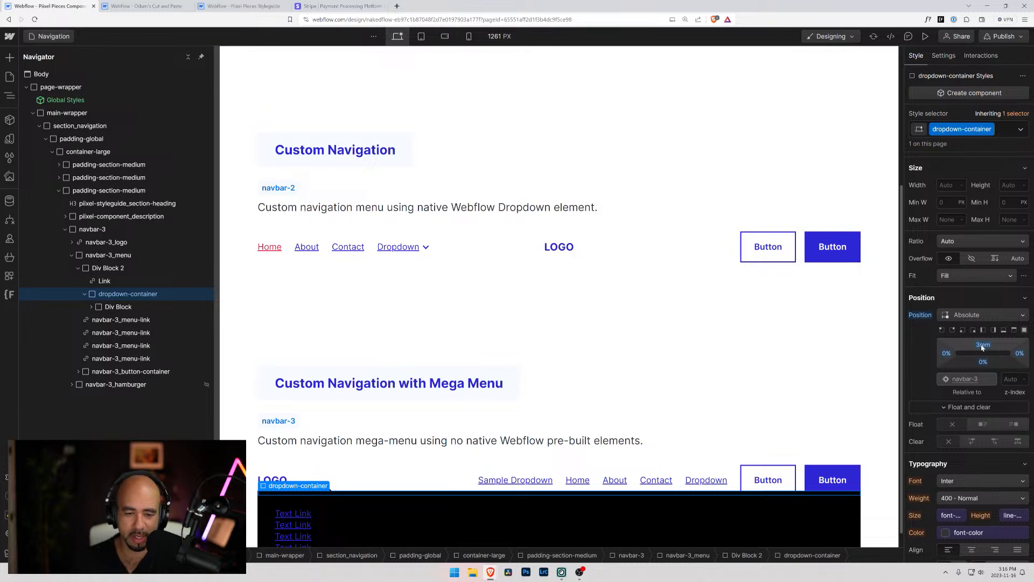
pyautogui.scroll(-1, 510, 367)
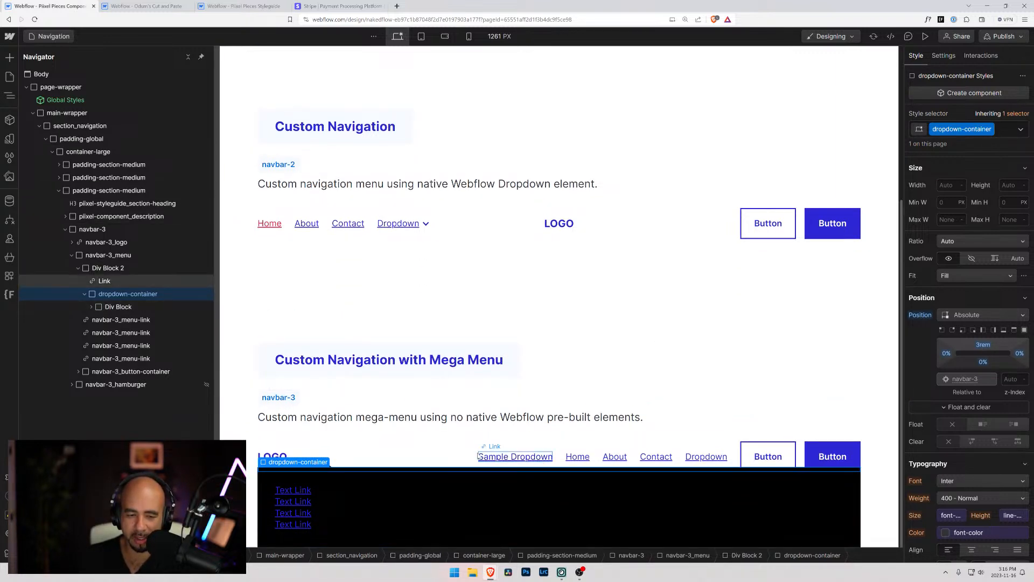
pyautogui.click(251, 432)
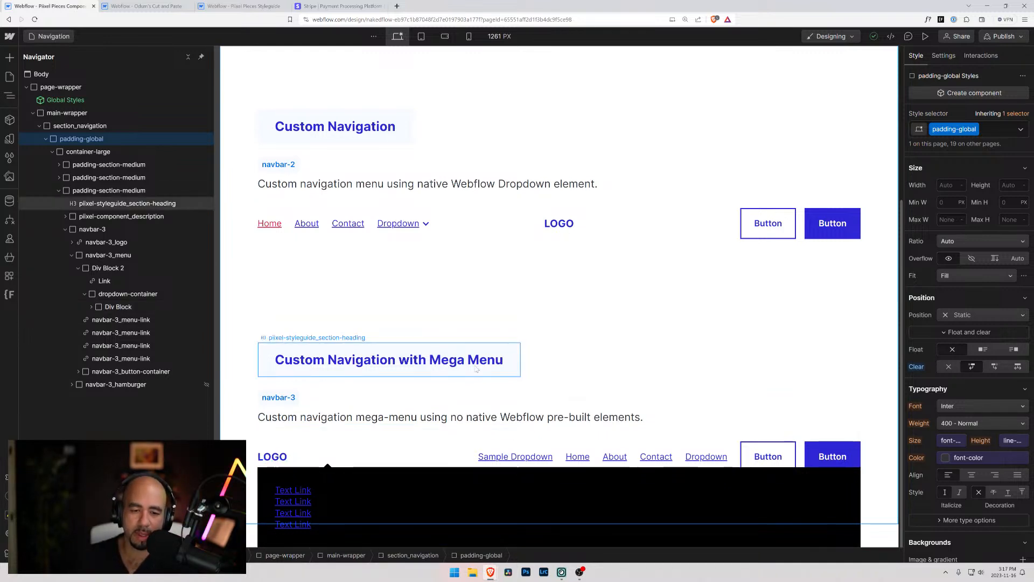
# Change the navbar-3 section heading to "Custom Navigation with Small Mega Menu"
pyautogui.click(437, 367)
pyautogui.doubleClick(437, 367)
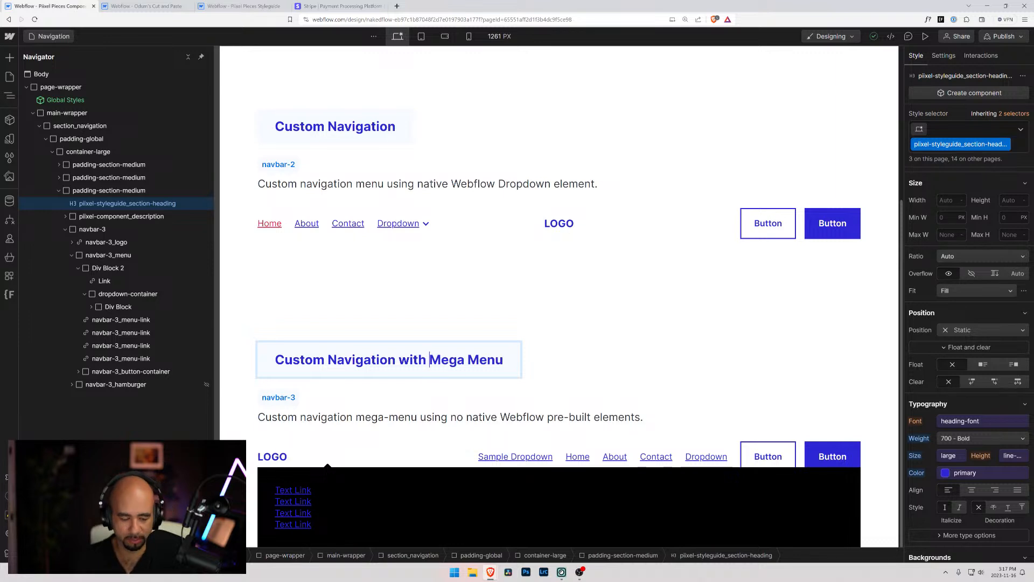
pyautogui.write('S')
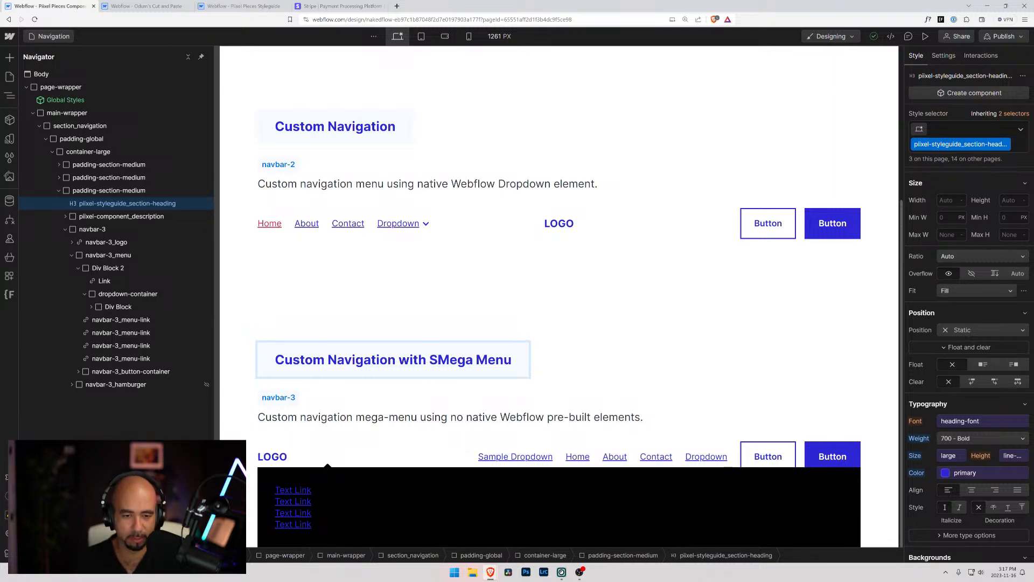
pyautogui.write('mall')
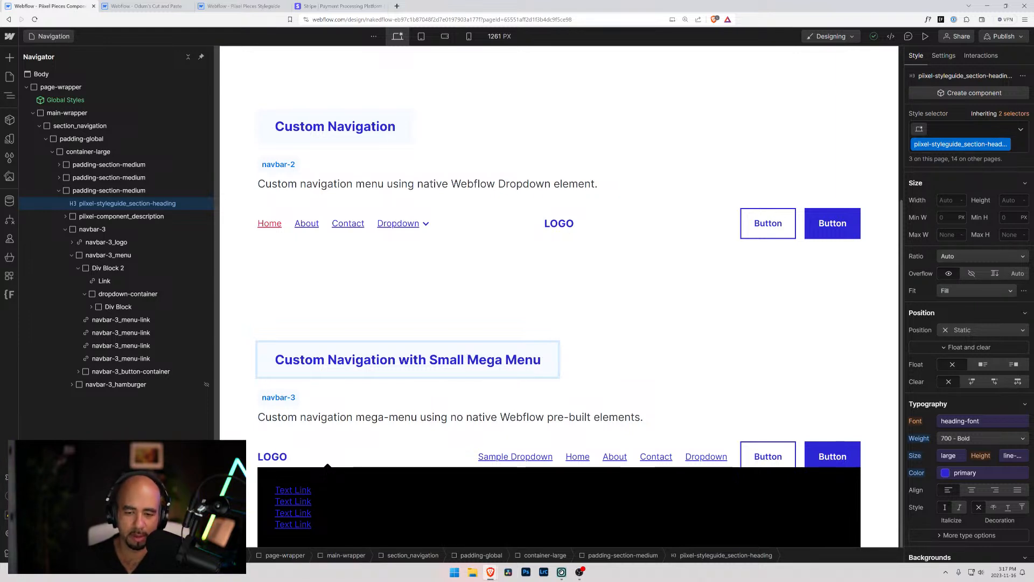
# Append "NOTE: Next Mega Menu is full width no matter what?" to the navbar-3 description paragraph
pyautogui.doubleClick(645, 419)
pyautogui.write('NOTE: NE')
pyautogui.press('BackSpace')
pyautogui.write('Ext')
pyautogui.press('BackSpace')
pyautogui.press('BackSpace')
pyautogui.press('BackSpace')
pyautogui.press('BackSpace')
pyautogui.write('ext Mega ')
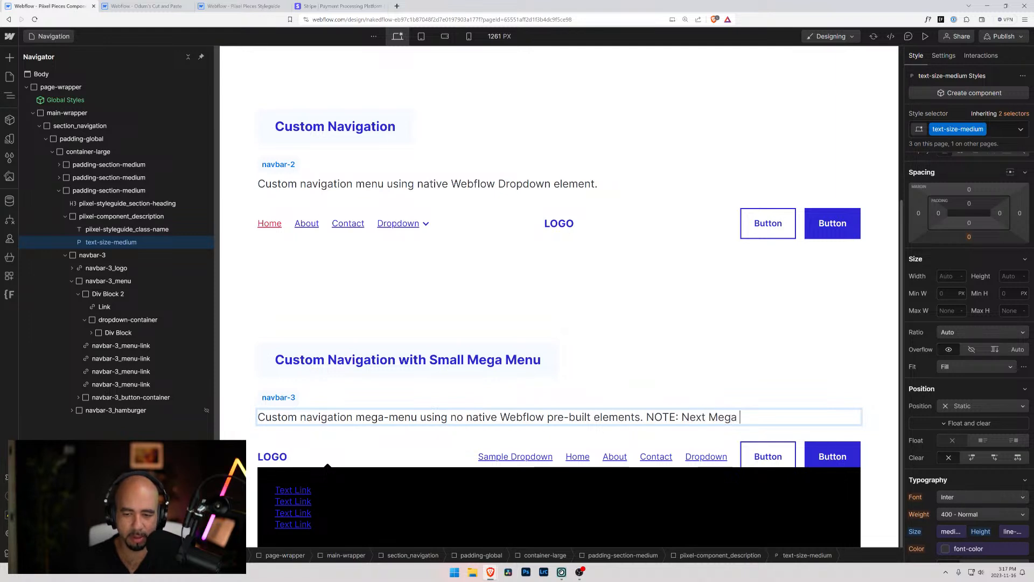
pyautogui.write('Menu is full wi')
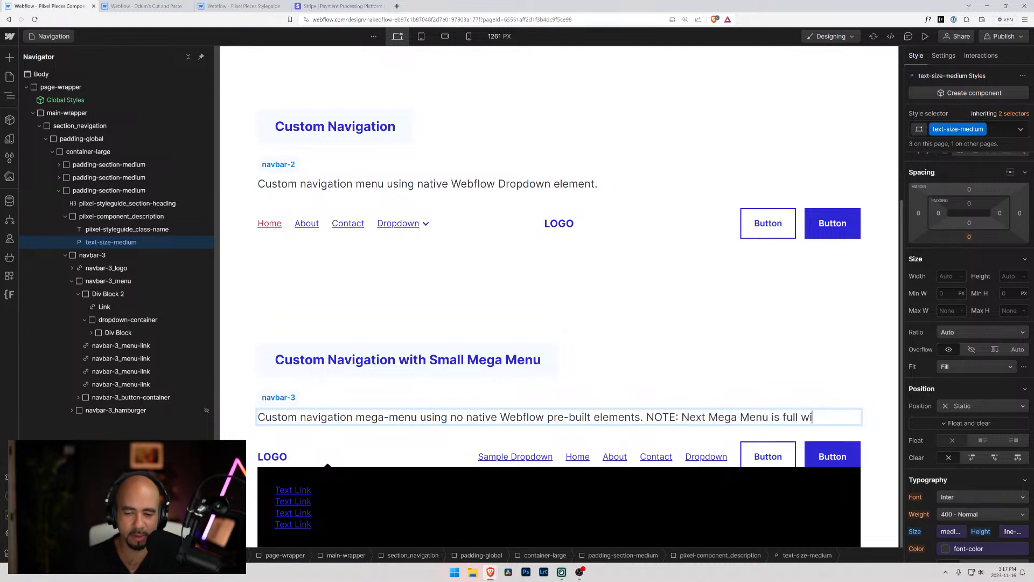
pyautogui.write('dth.')
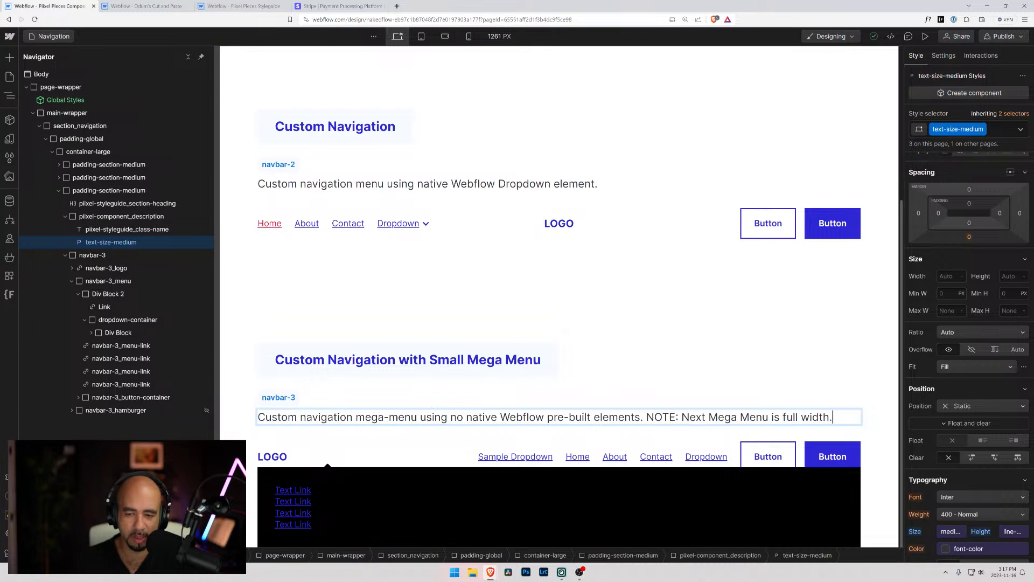
pyautogui.press('BackSpace')
pyautogui.write('no matter what?')
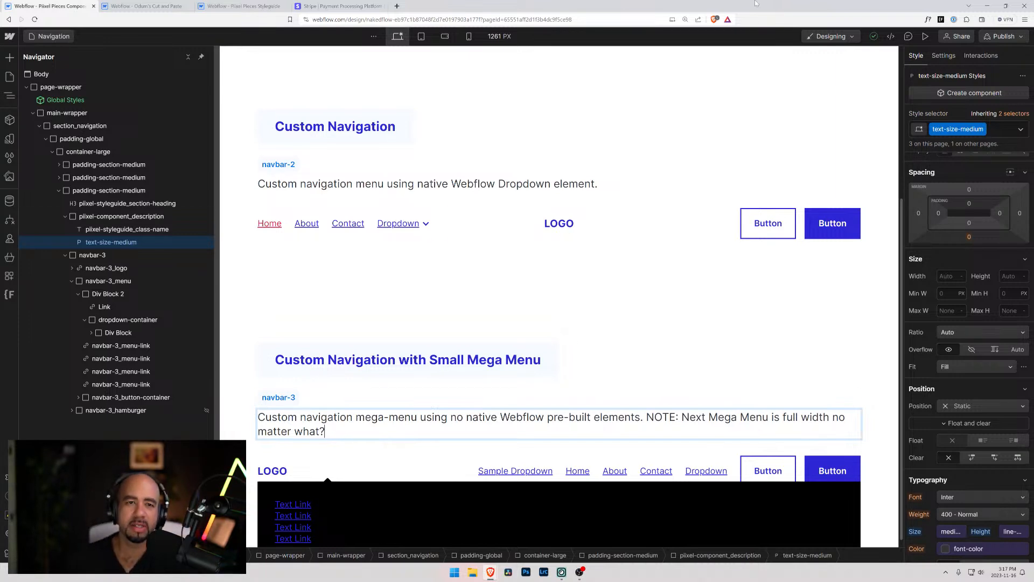
# Open Google in a new browser tab and search for "awesome mega menu designs"
pyautogui.click(396, 6)
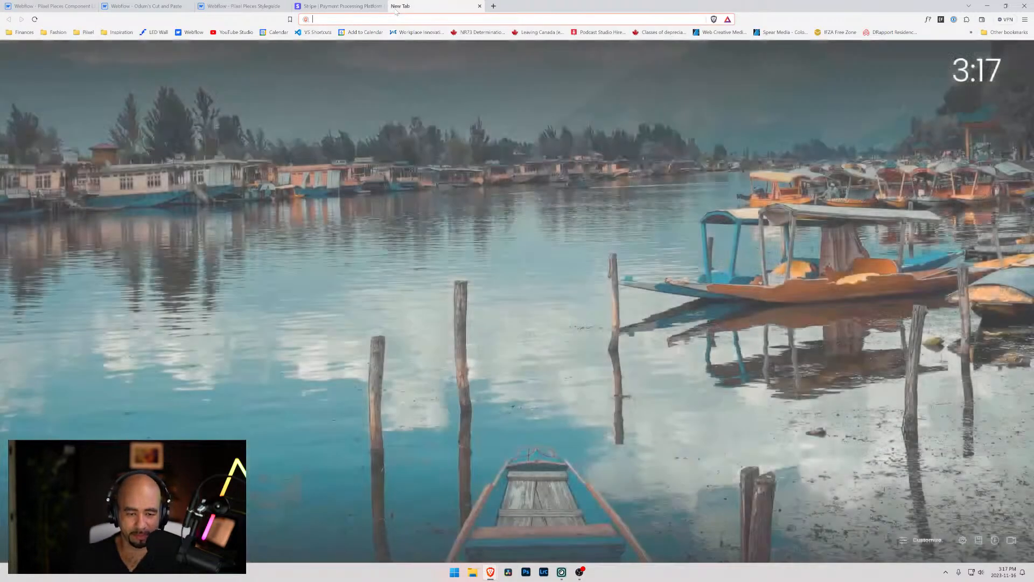
pyautogui.write('google.ca')
pyautogui.press('Return')
pyautogui.click(459, 188)
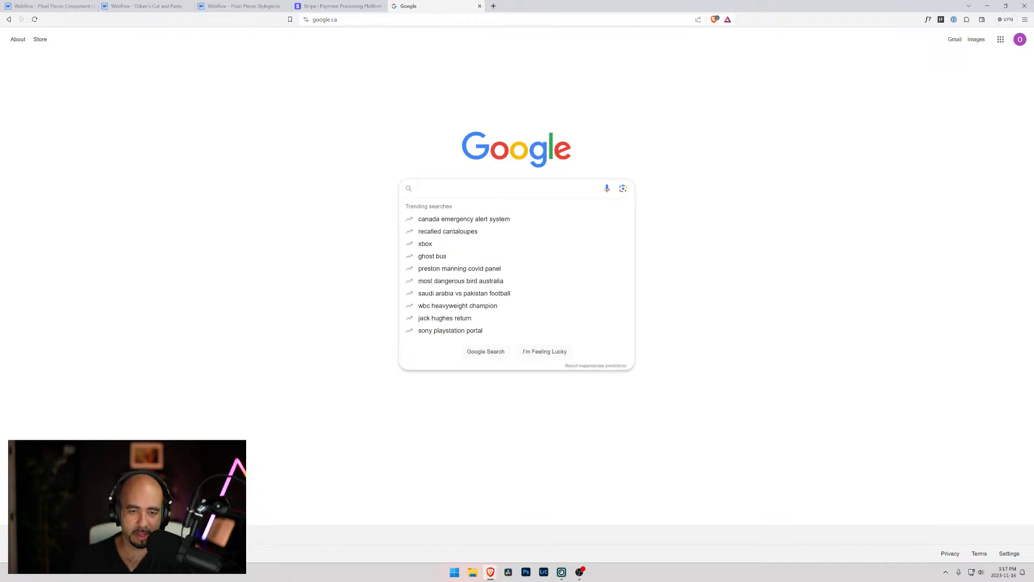
pyautogui.write('awesome me')
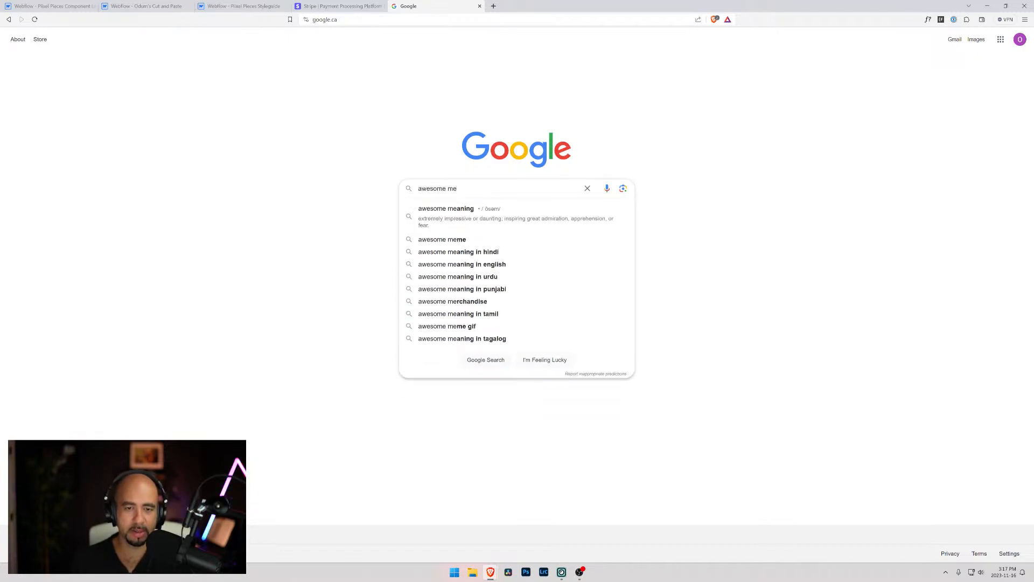
pyautogui.write('ga menu designs')
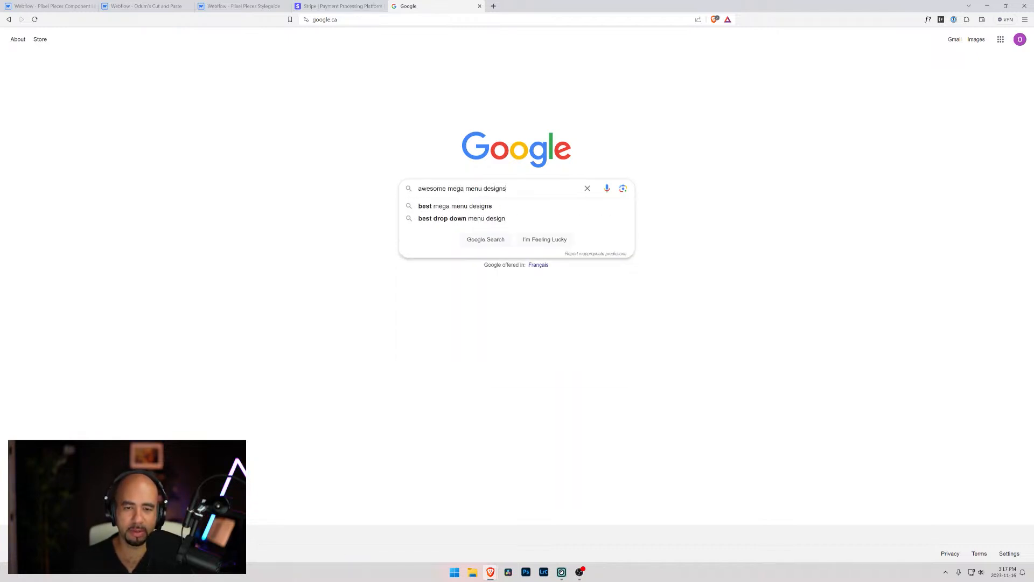
pyautogui.press('Return')
# Open the Webflow article "10 mega menu examples to inspire your design" and examine the layouts of its first three examples
pyautogui.click(227, 124)
pyautogui.hotkey('alt', 'Left')
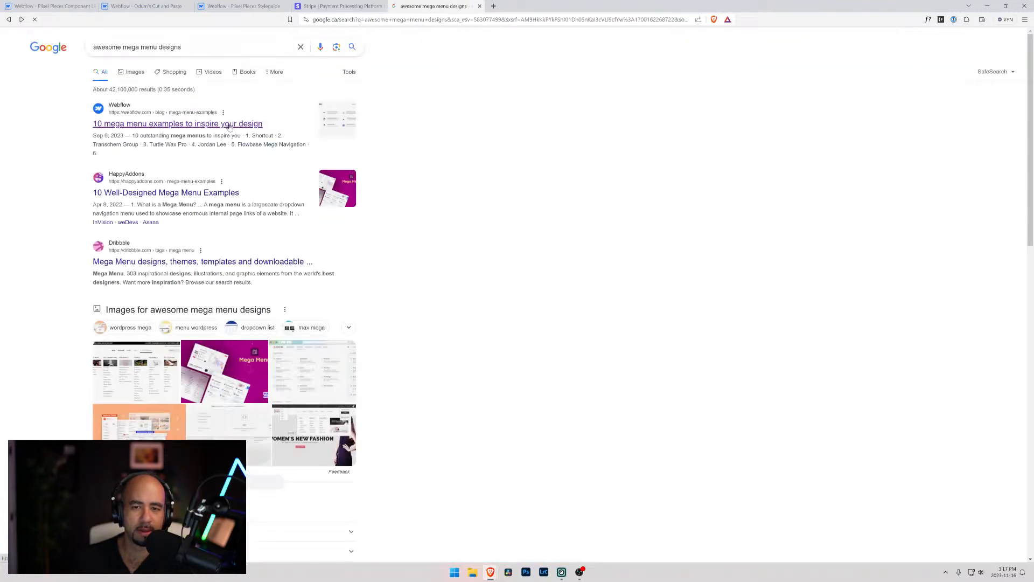
pyautogui.click(157, 124)
pyautogui.scroll(-15, 420, 298)
pyautogui.scroll(-4, 387, 296)
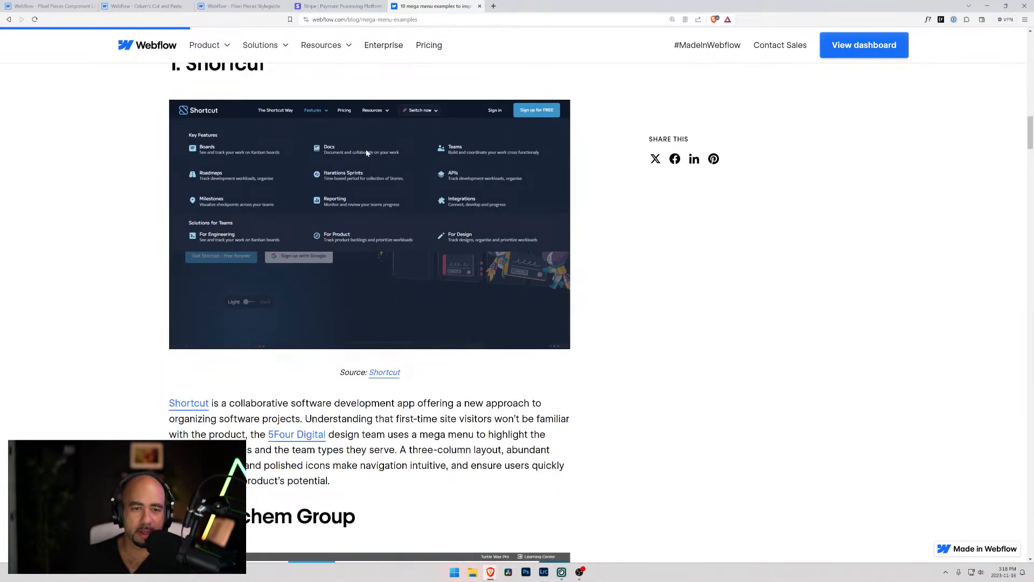
pyautogui.scroll(-6, 293, 139)
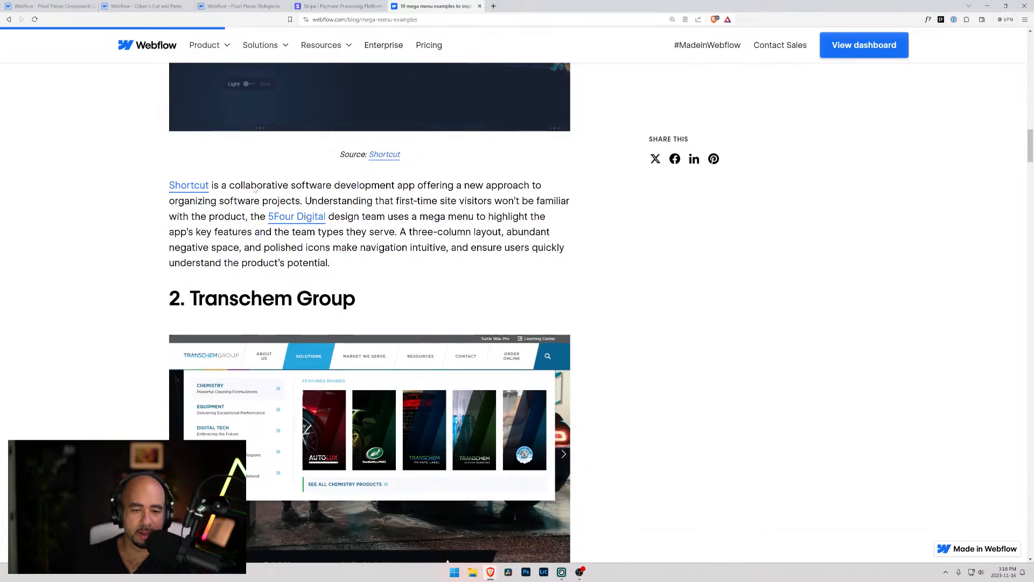
pyautogui.scroll(8, 214, 298)
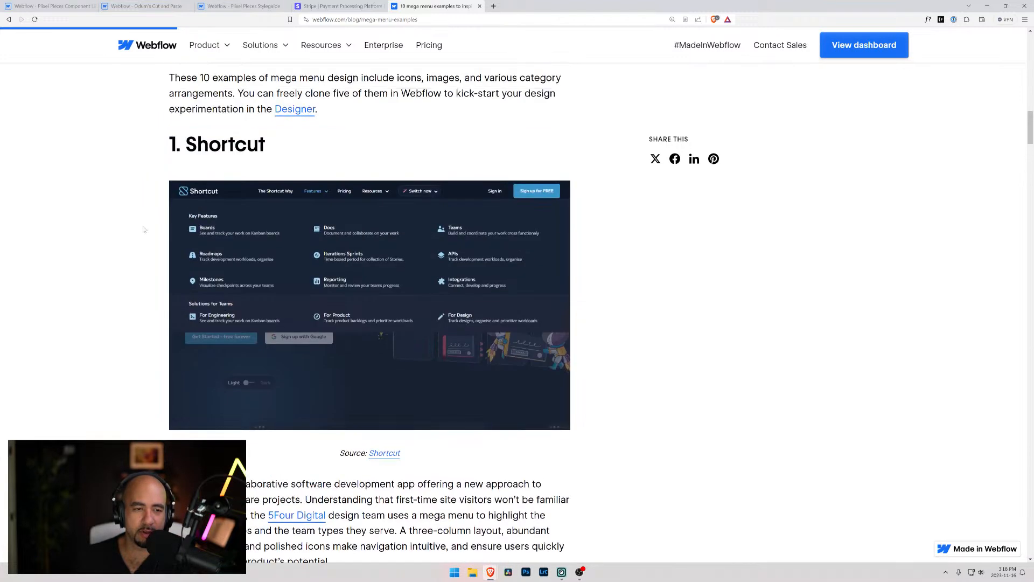
pyautogui.scroll(-8, 184, 253)
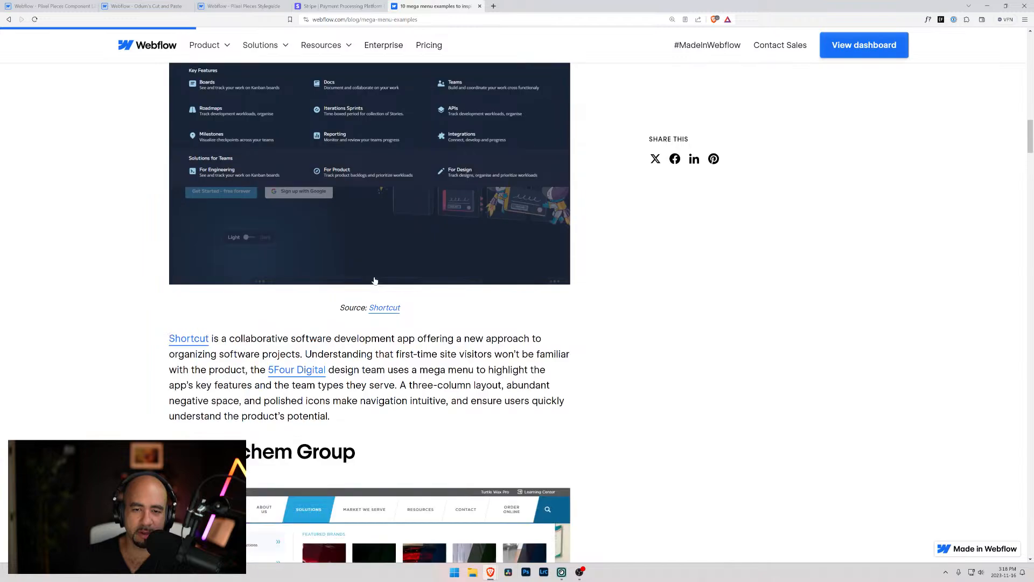
pyautogui.scroll(-9, 266, 271)
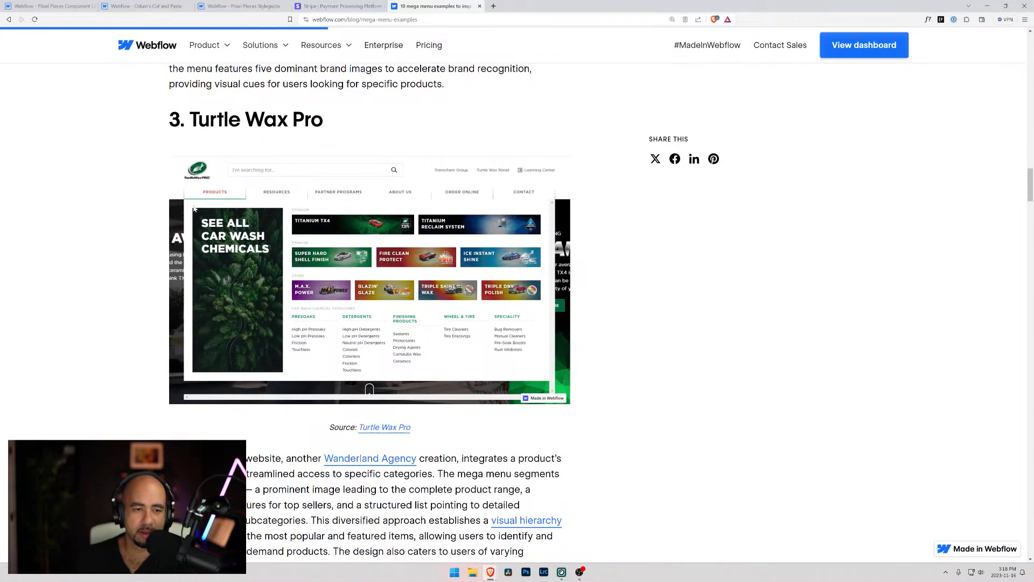
# Open the source site of the article's fourth mega menu example in a new tab and continue to the fifth example
pyautogui.scroll(-8, 187, 272)
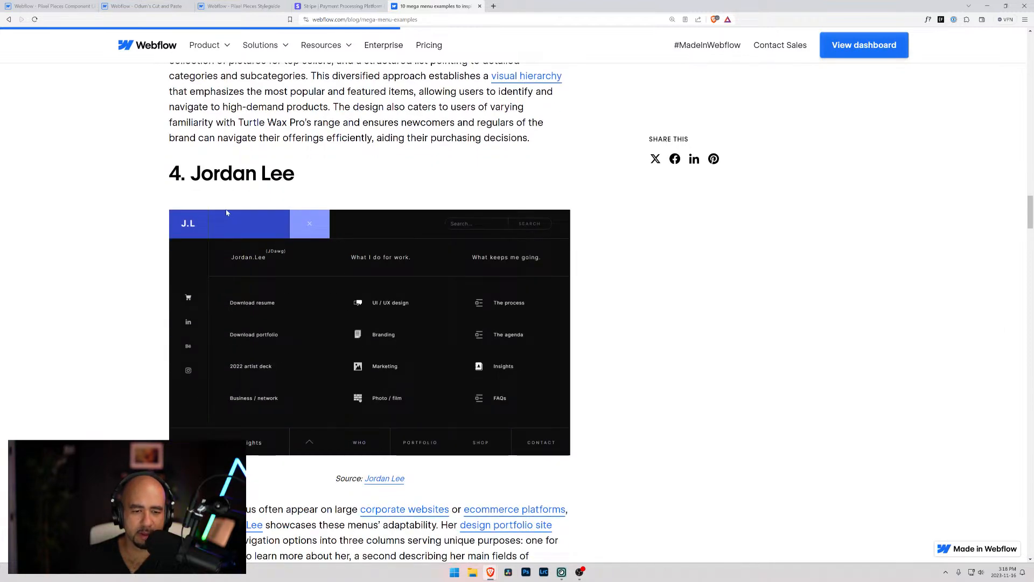
pyautogui.middleClick(397, 479)
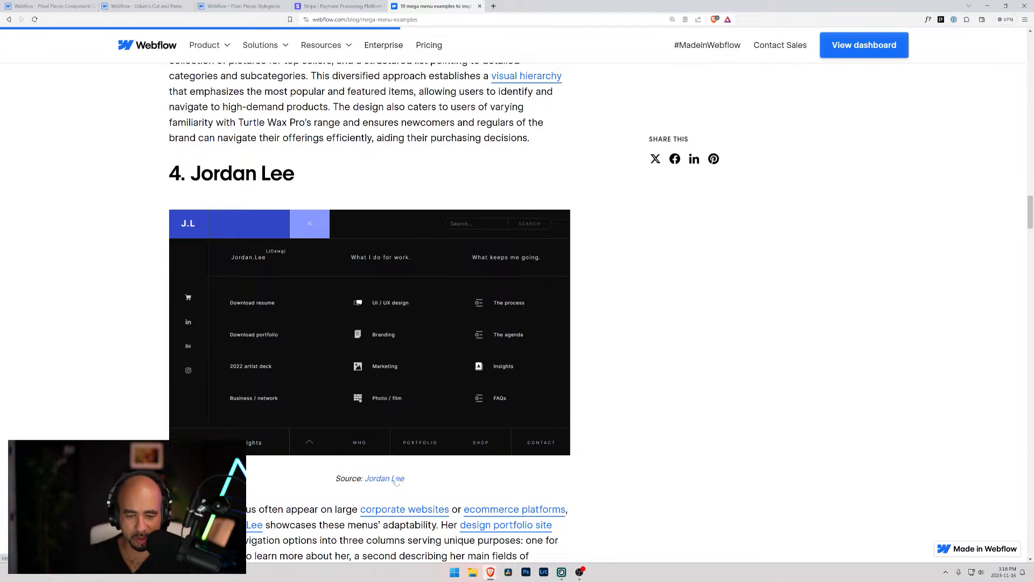
pyautogui.scroll(-8, 423, 398)
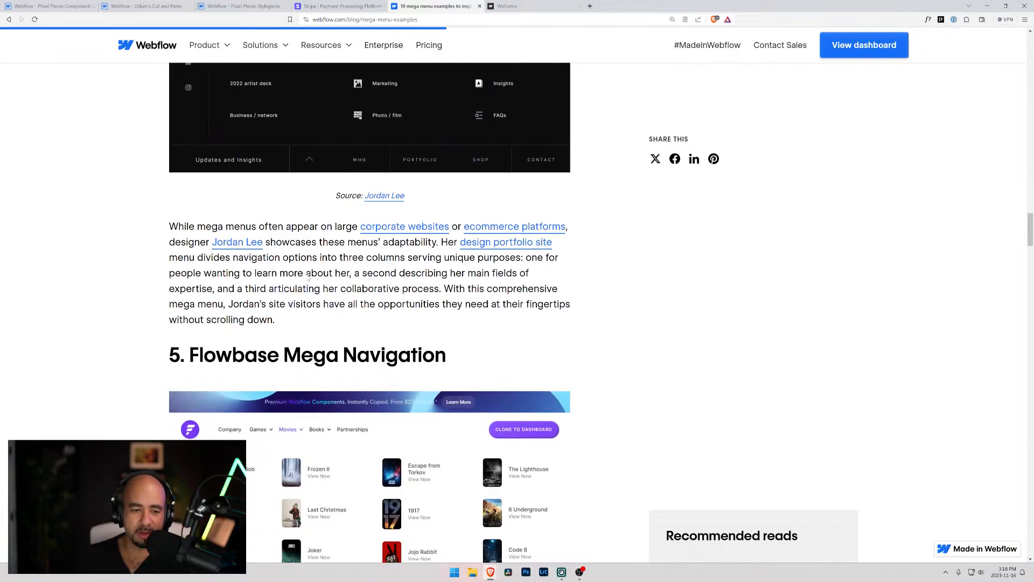
# Examine the layouts of the fifth through tenth mega menu examples in the Webflow article
pyautogui.scroll(-1, 310, 271)
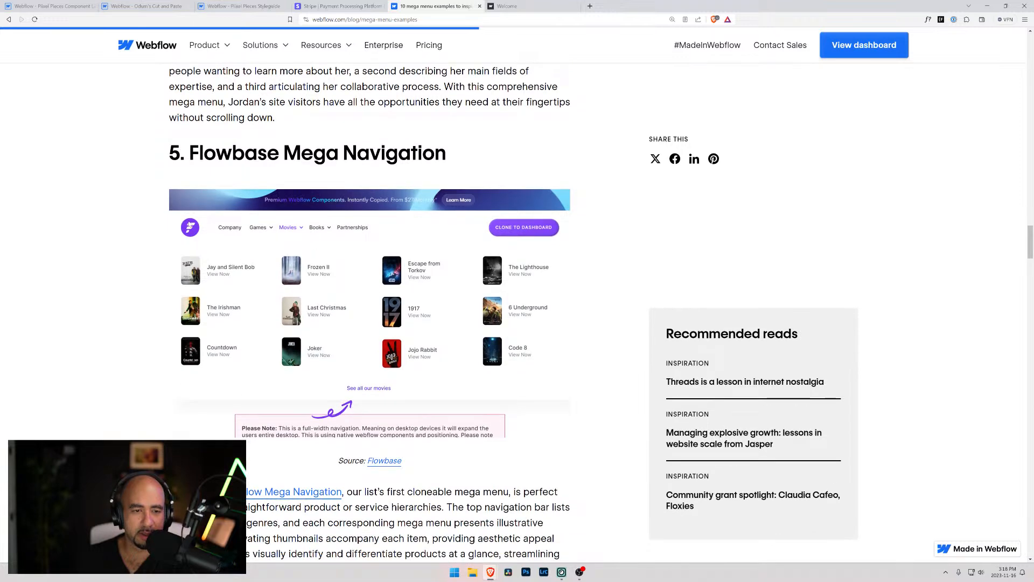
pyautogui.scroll(-6, 357, 388)
pyautogui.scroll(-6, 355, 388)
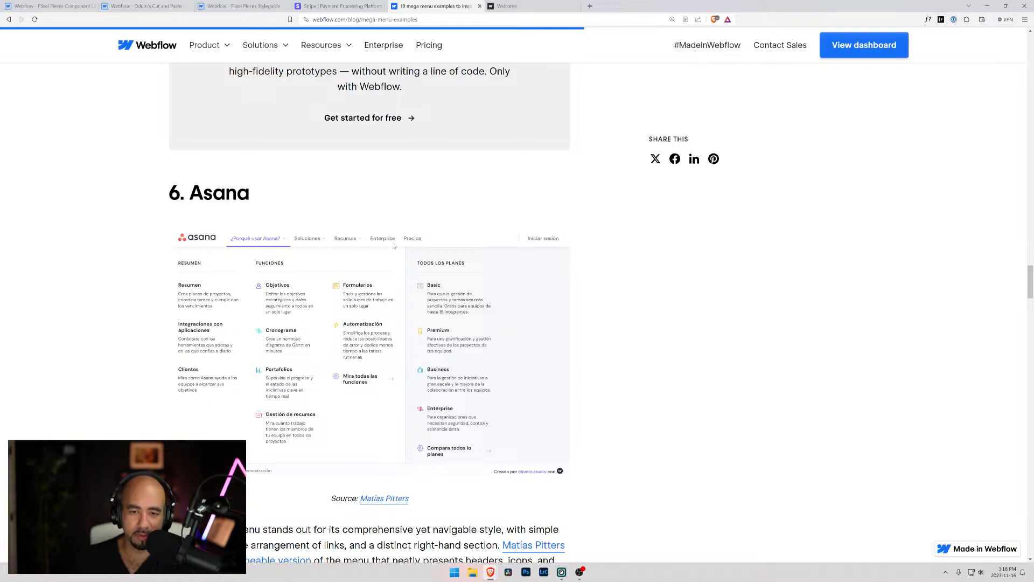
pyautogui.scroll(-5, 309, 275)
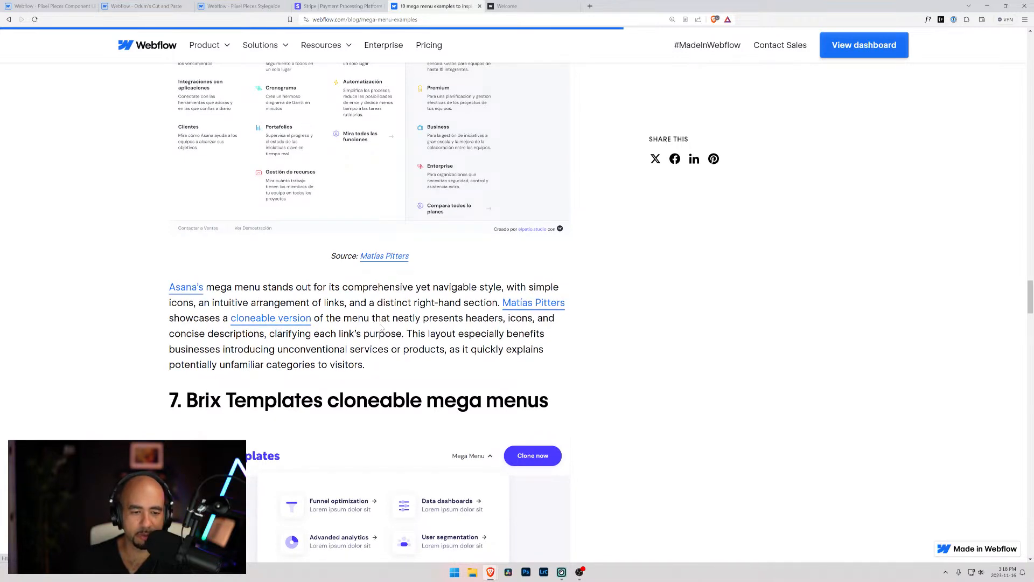
pyautogui.scroll(-5, 309, 322)
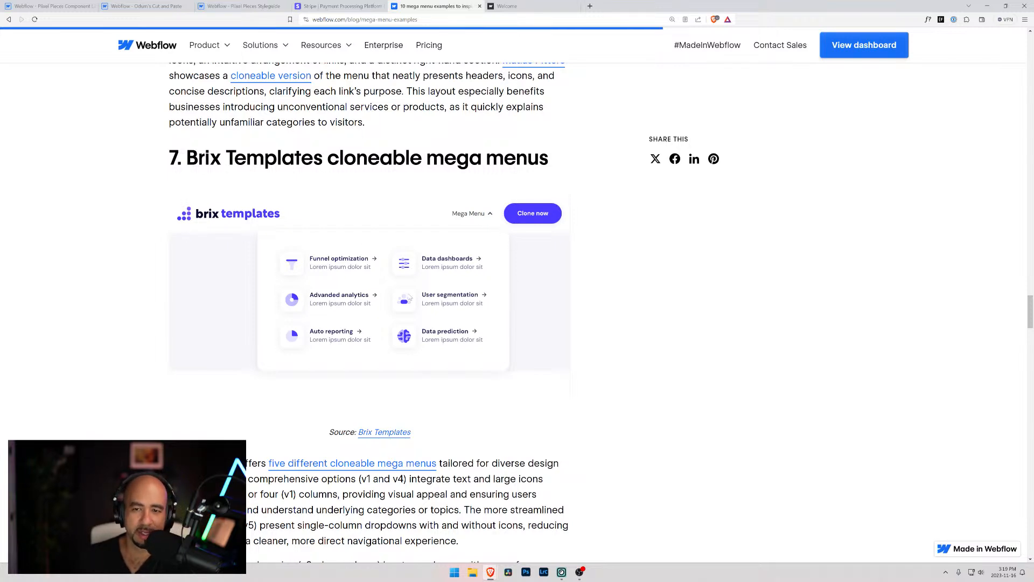
pyautogui.scroll(-8, 420, 289)
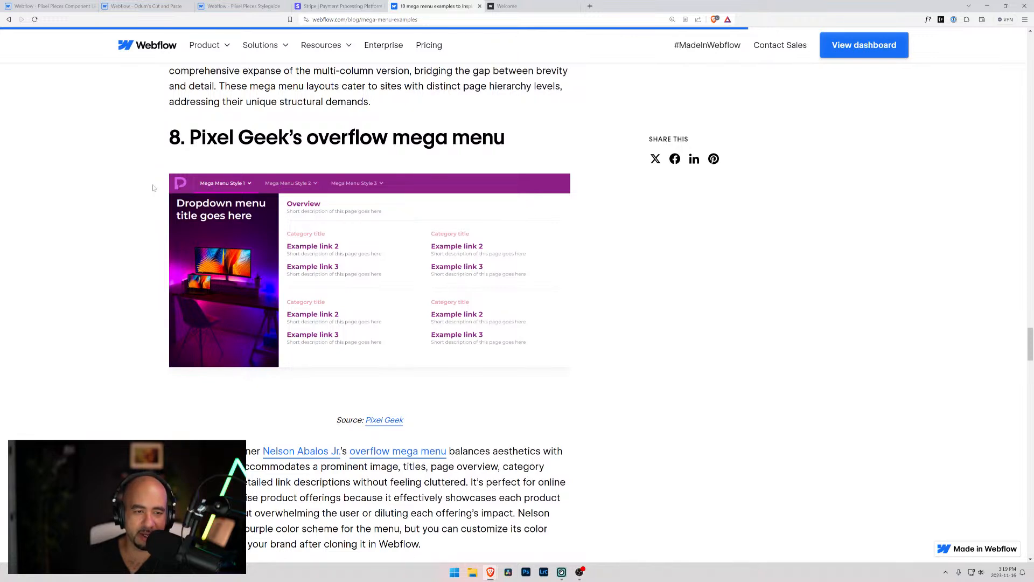
pyautogui.scroll(-8, 228, 225)
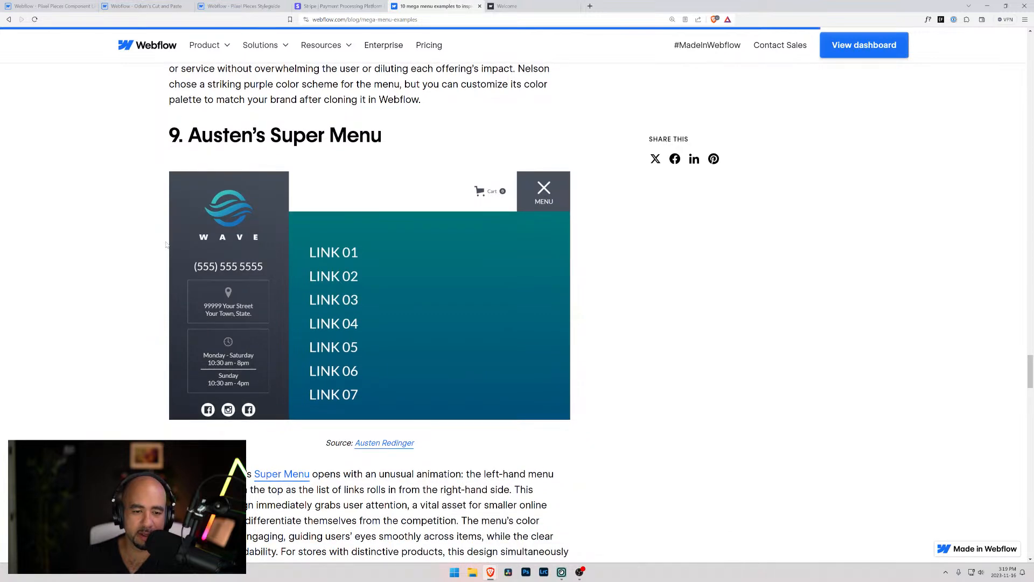
pyautogui.scroll(-4, 166, 245)
pyautogui.scroll(-5, 167, 245)
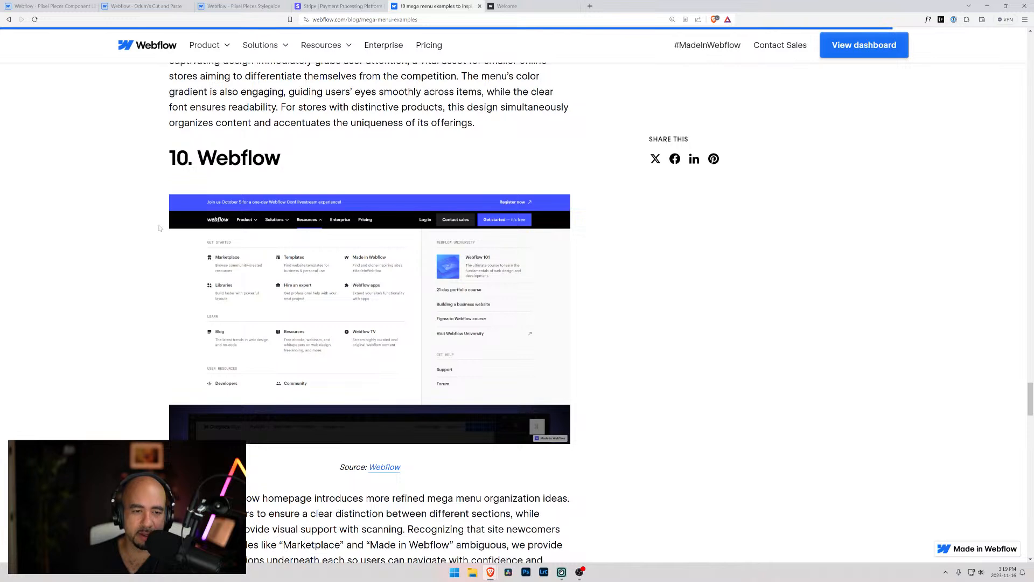
pyautogui.scroll(-3, 272, 259)
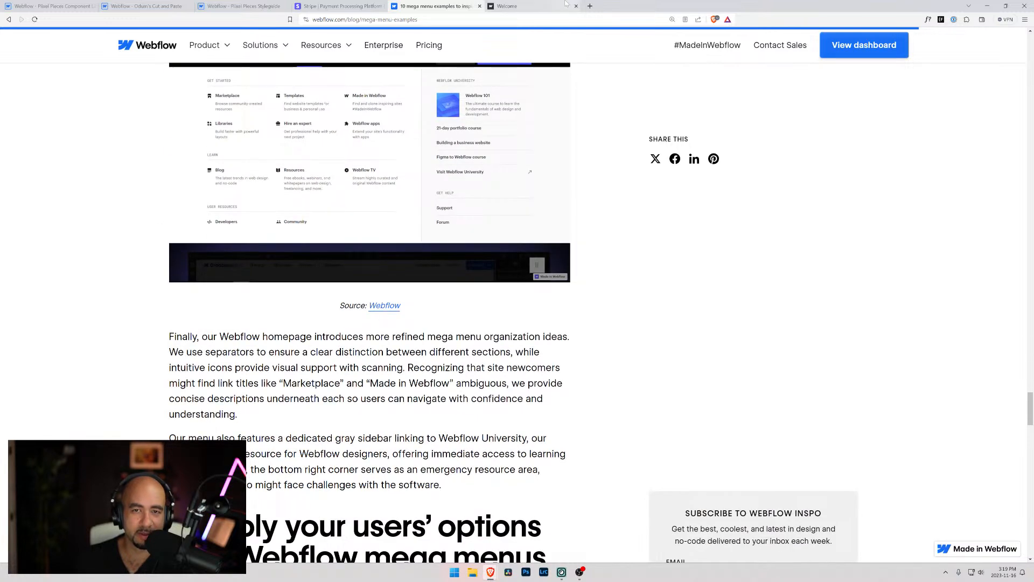
pyautogui.scroll(4, 346, 212)
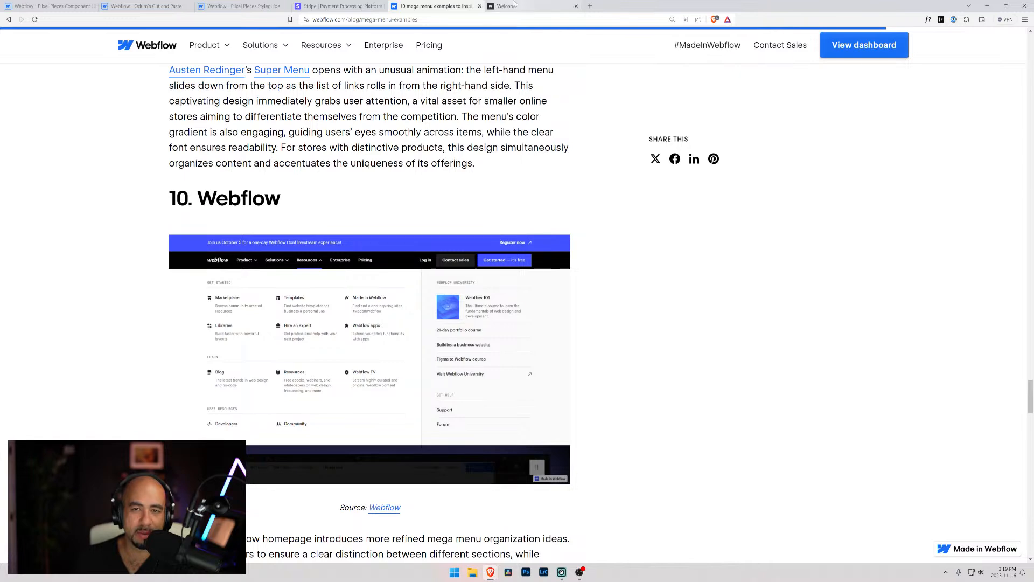
# Open the Webflow pricing page in a new browser tab and reveal its Resources mega menu
pyautogui.click(590, 7)
pyautogui.write('webflow.com/')
pyautogui.press('Down')
pyautogui.press('Up')
pyautogui.press('Return')
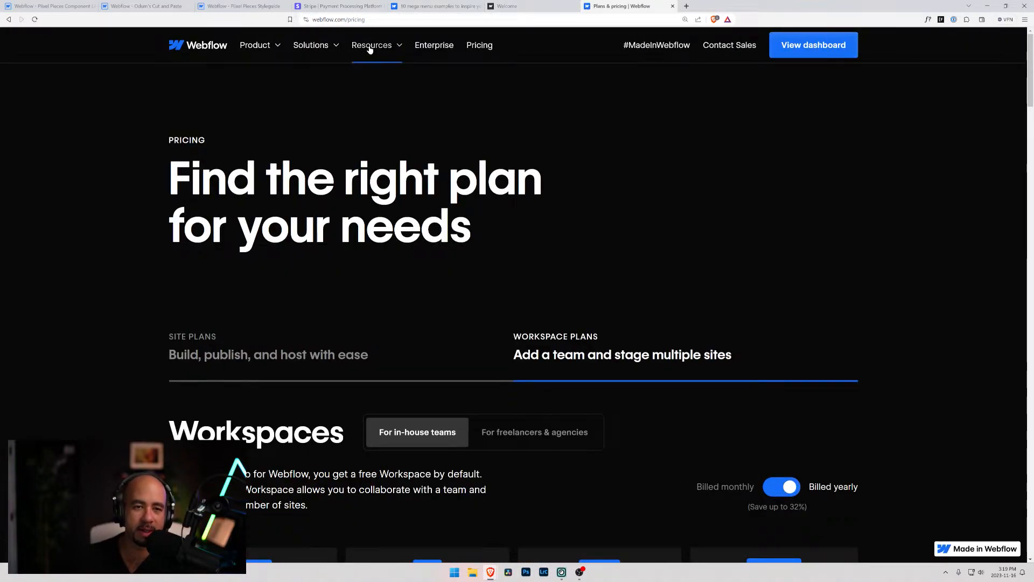
pyautogui.moveTo(369, 48)
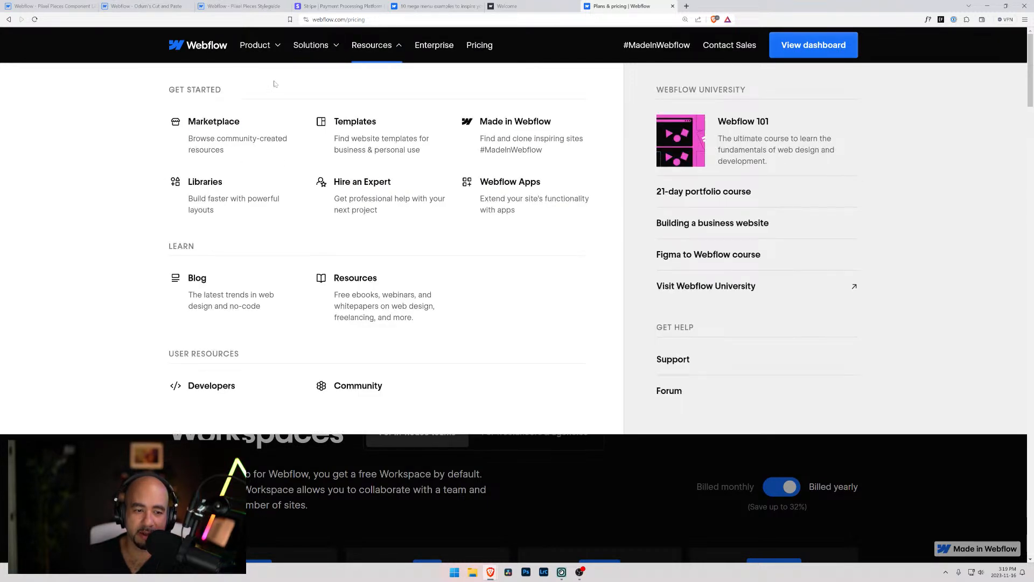
# Examine the pricing page's Product mega menu and its behaviour while scrolling, and reopen the Resources mega menu
pyautogui.click(249, 49)
pyautogui.click(250, 48)
pyautogui.click(251, 48)
pyautogui.click(252, 49)
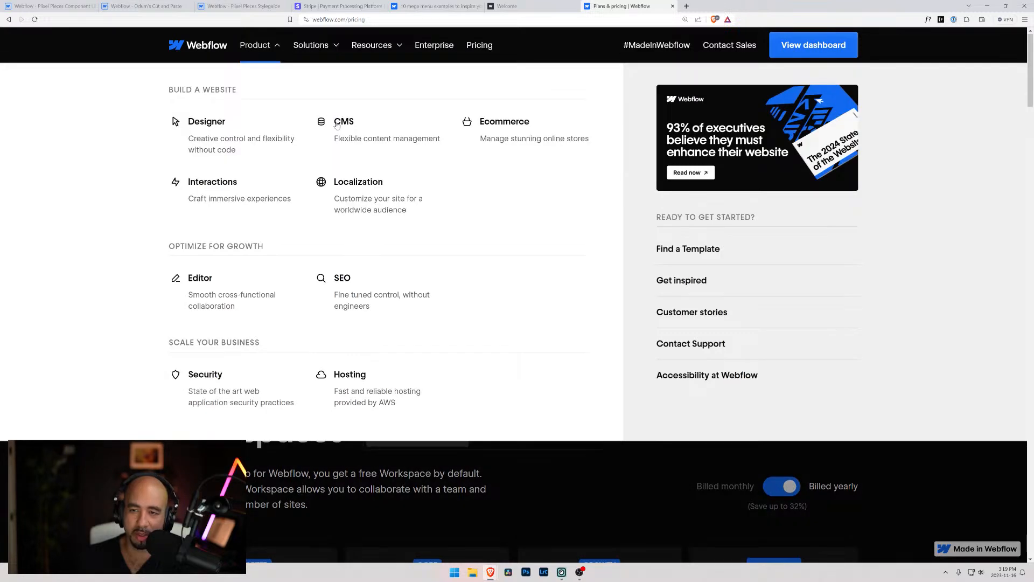
pyautogui.scroll(-3, 342, 177)
pyautogui.scroll(10, 342, 176)
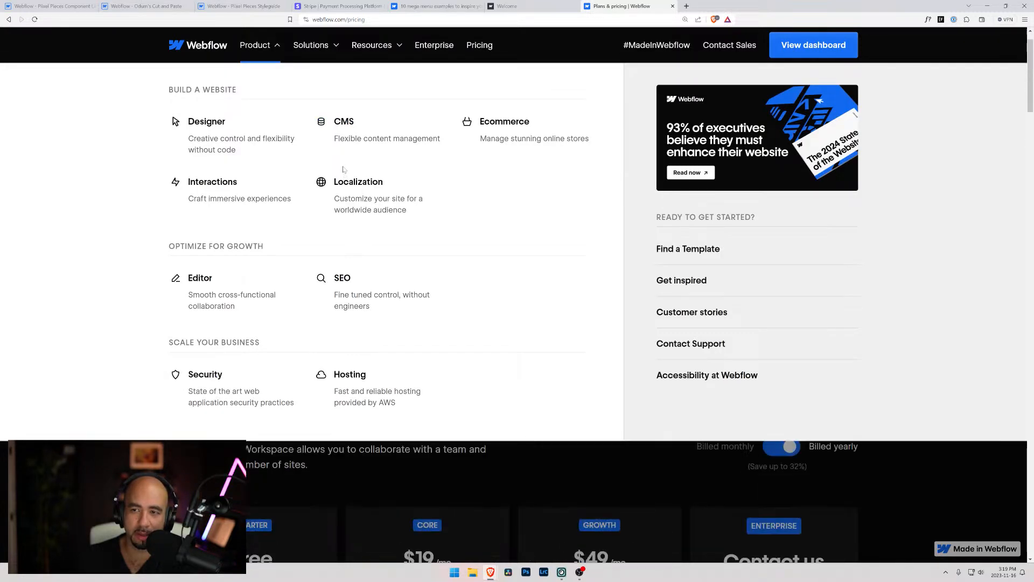
pyautogui.scroll(-9, 297, 72)
pyautogui.scroll(4, 298, 72)
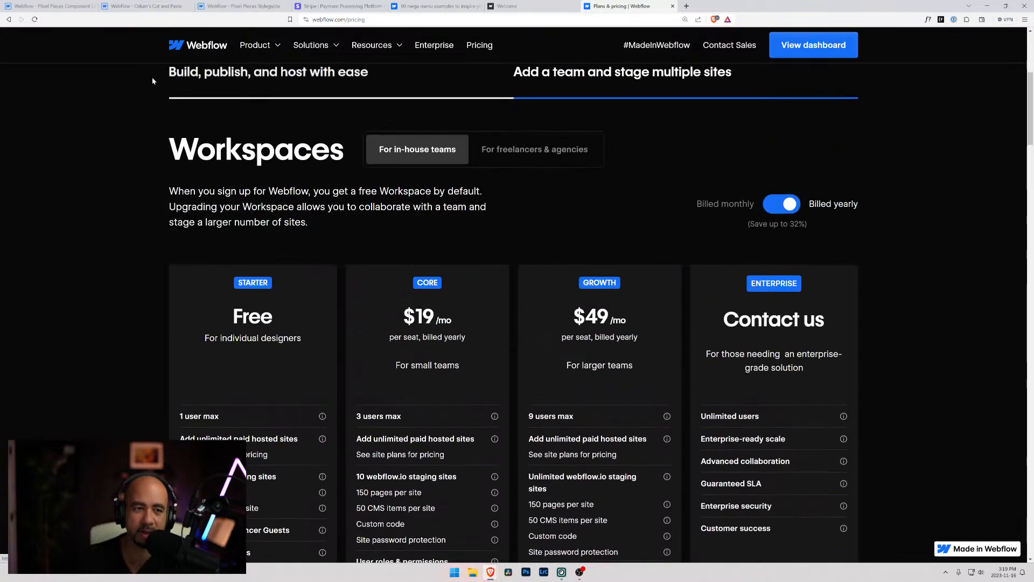
pyautogui.scroll(-6, 297, 71)
pyautogui.scroll(11, 298, 71)
pyautogui.click(372, 46)
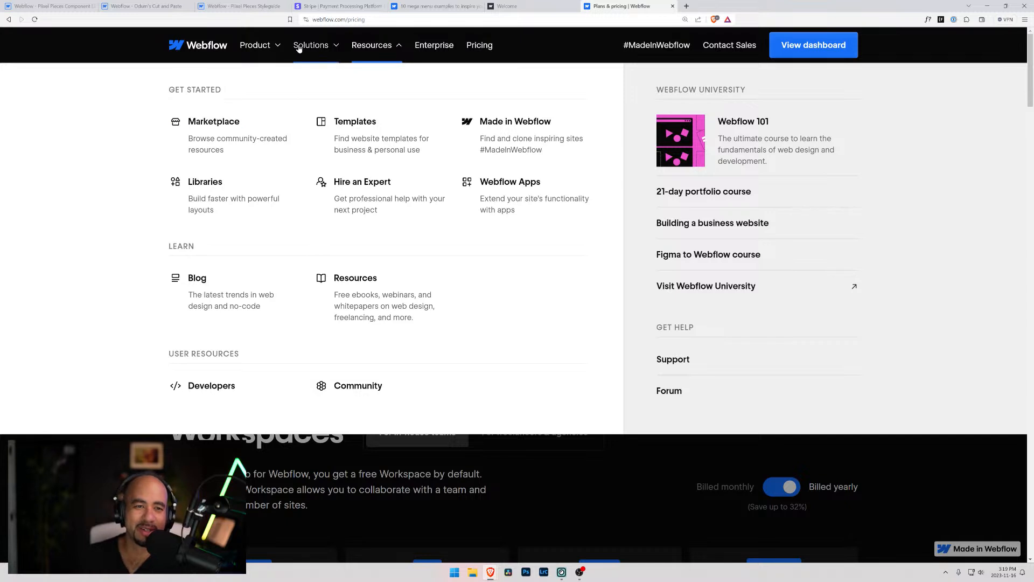
# Go to the Webflow homepage and inspect its page markup in the developer tools
pyautogui.click(210, 50)
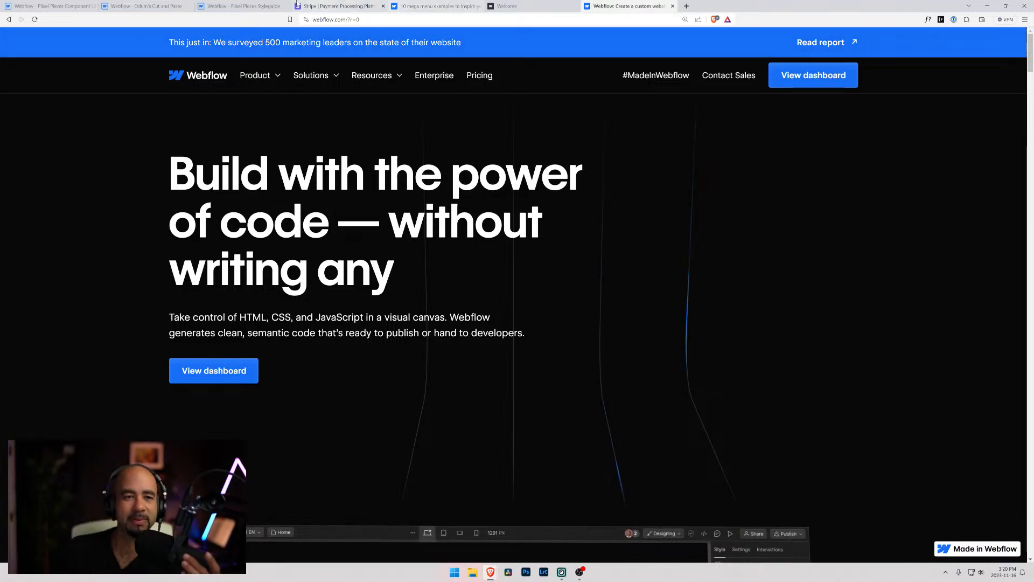
pyautogui.hotkey('ctrl', 'shift', 'i')
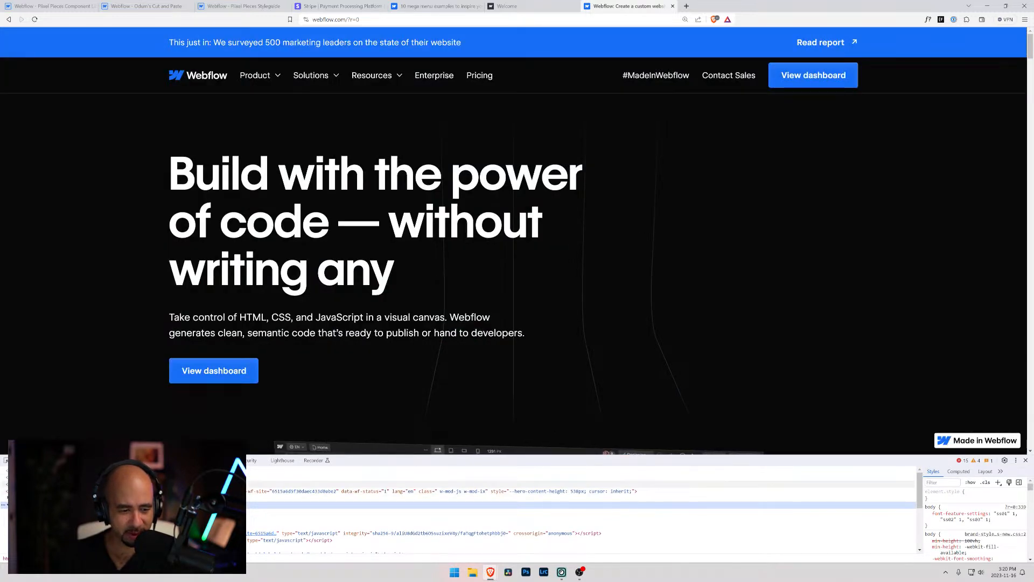
pyautogui.click(130, 478)
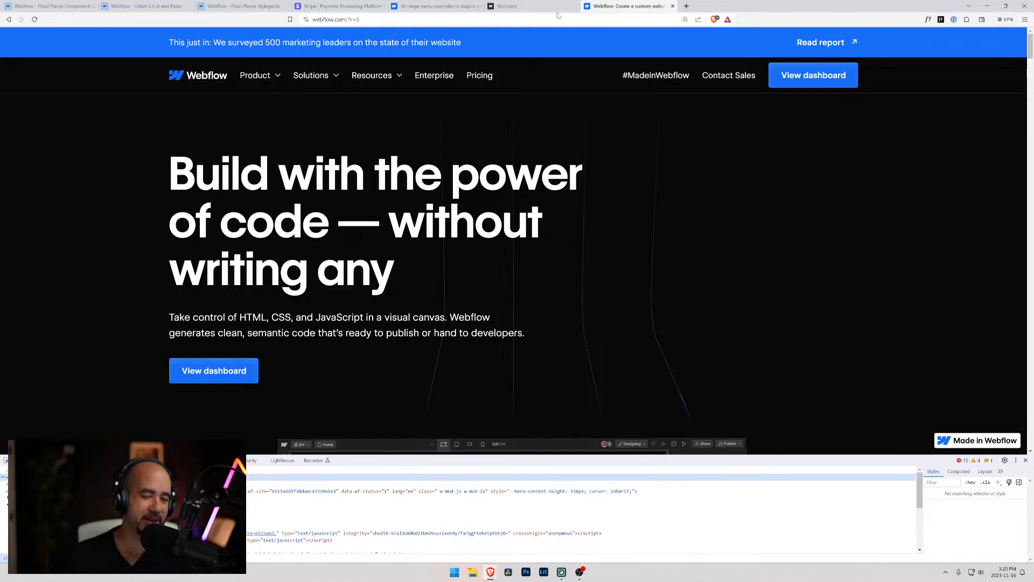
# Return to the Pixel Pieces project in the Designer and check navbar-3's description, dropdown Div Block and arrow Div Block 3
pyautogui.click(146, 6)
pyautogui.click(53, 6)
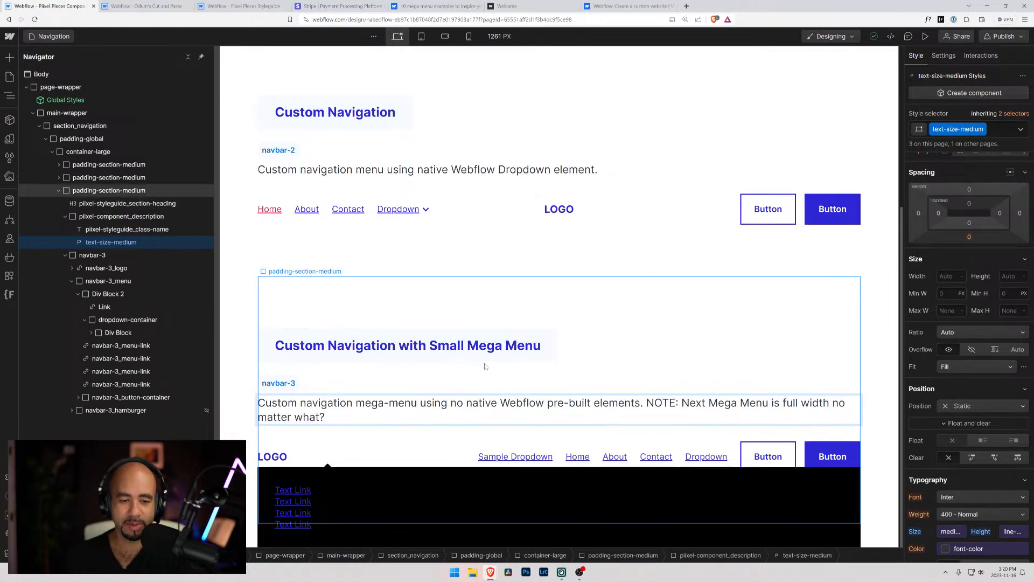
pyautogui.click(635, 403)
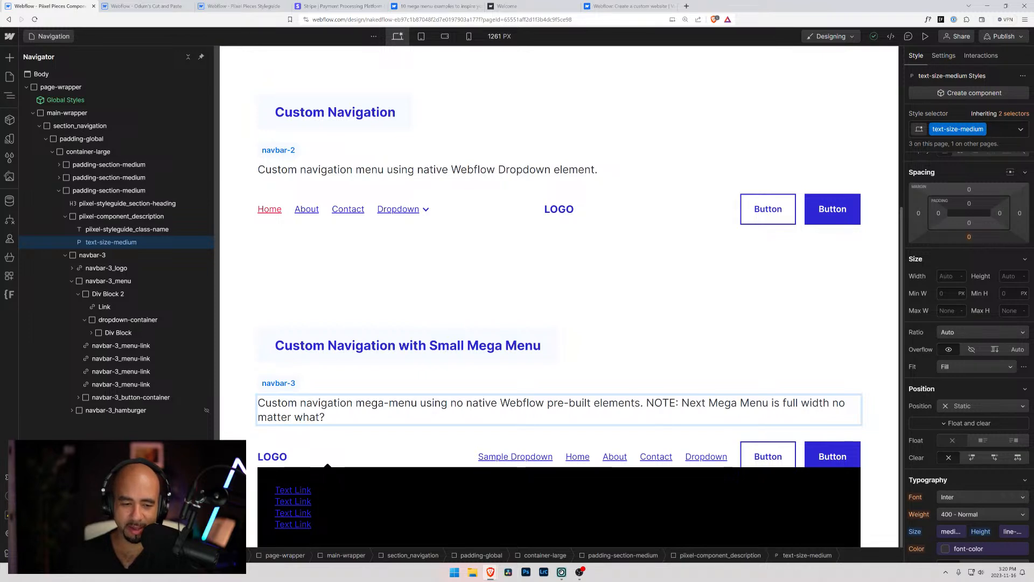
pyautogui.click(418, 485)
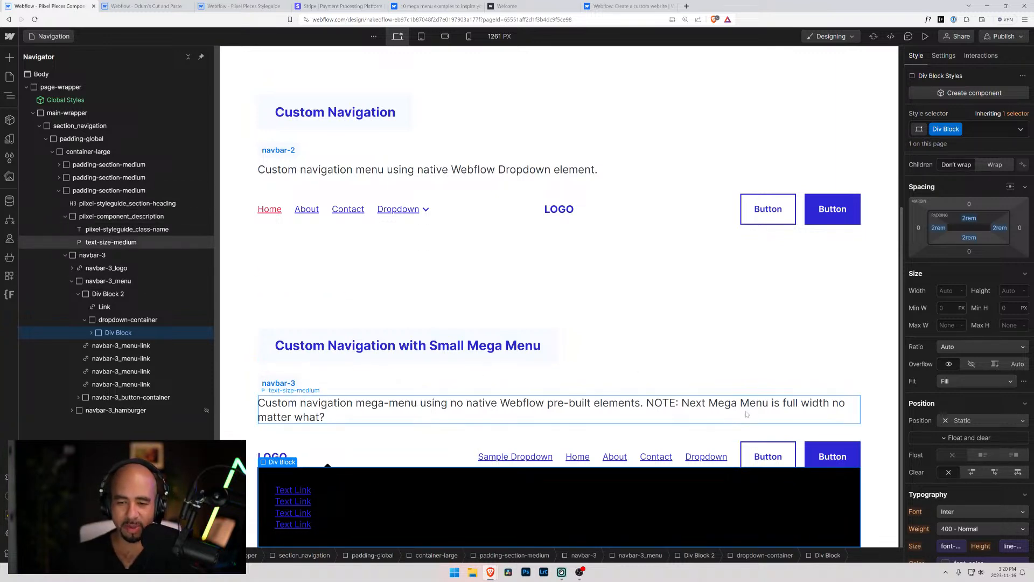
pyautogui.click(702, 403)
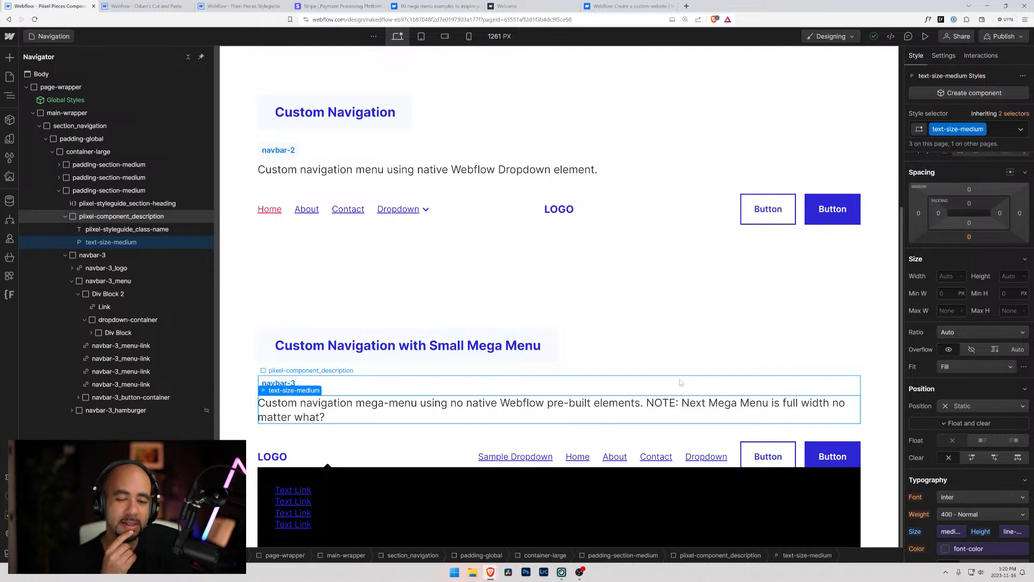
pyautogui.click(327, 468)
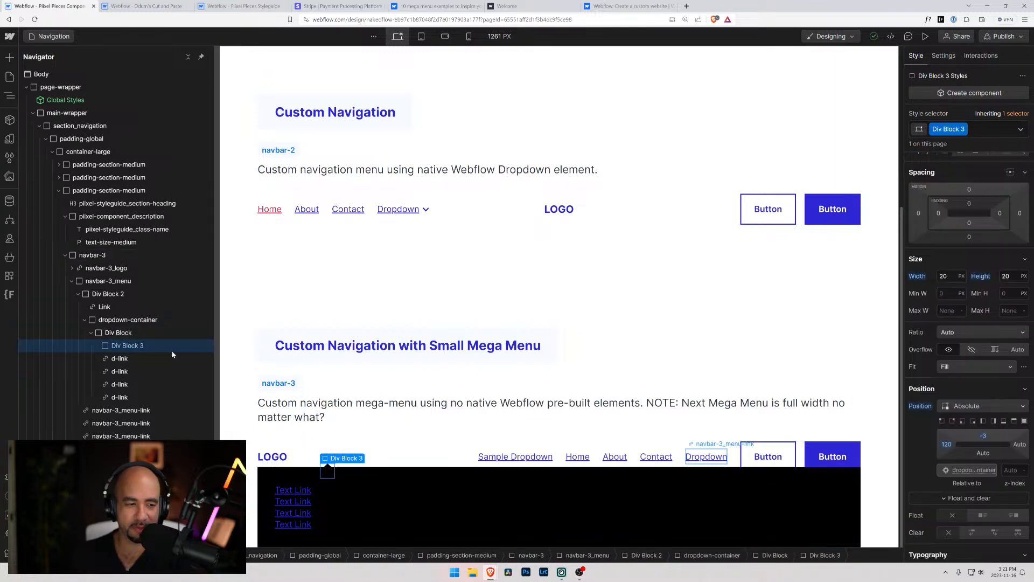
# Clear the Relative position from navbar-3 and set Div Block 2's position to Relative instead
pyautogui.click(135, 256)
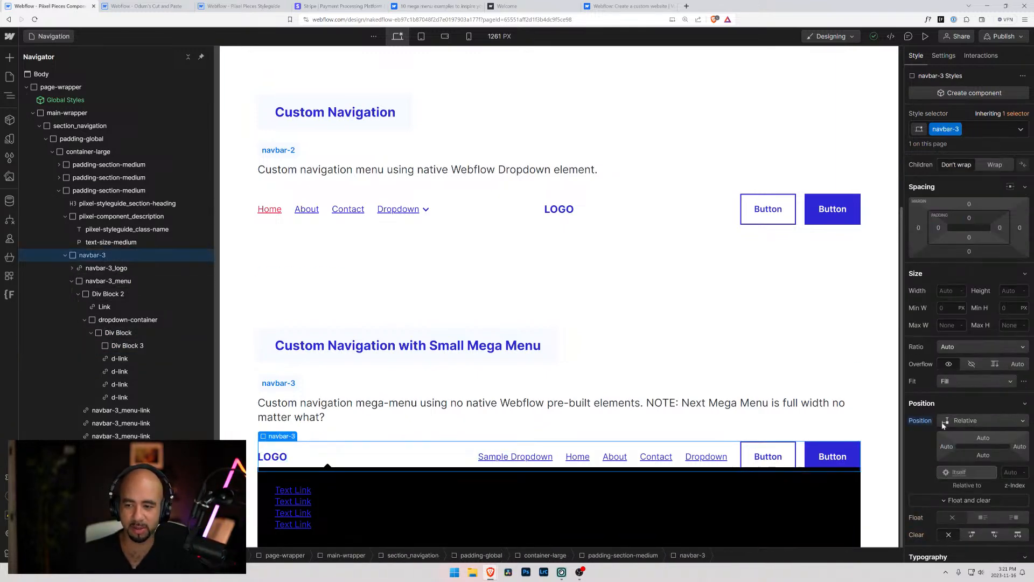
pyautogui.keyDown('alt'); pyautogui.click(928, 421); pyautogui.keyUp('alt')
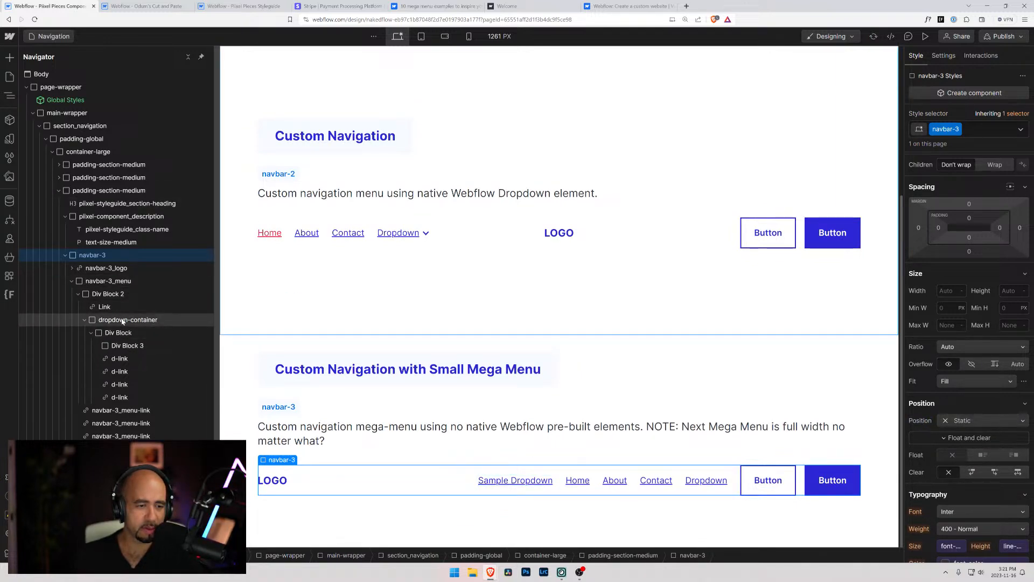
pyautogui.click(105, 295)
pyautogui.click(962, 406)
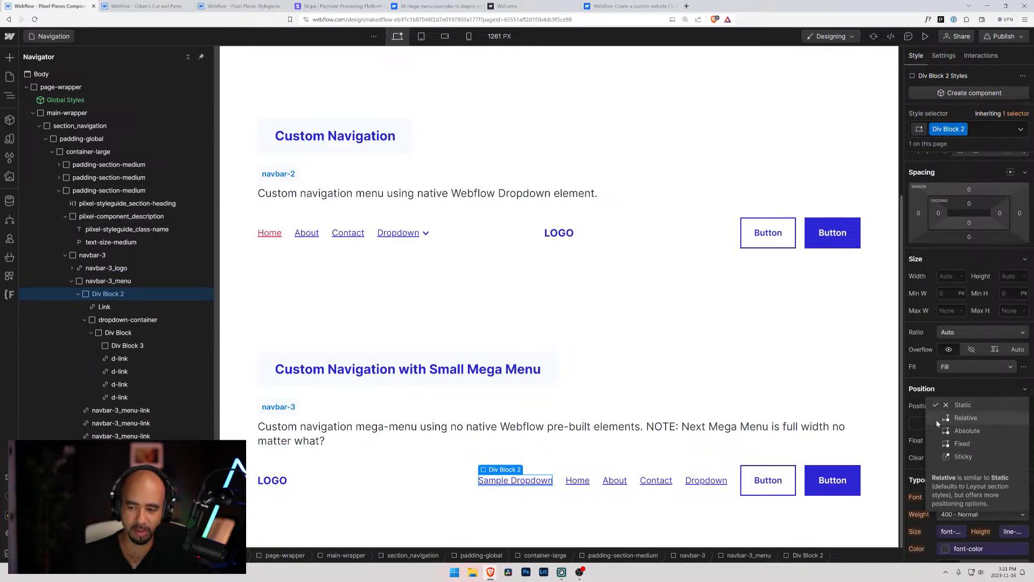
pyautogui.click(943, 423)
pyautogui.scroll(-1, 521, 375)
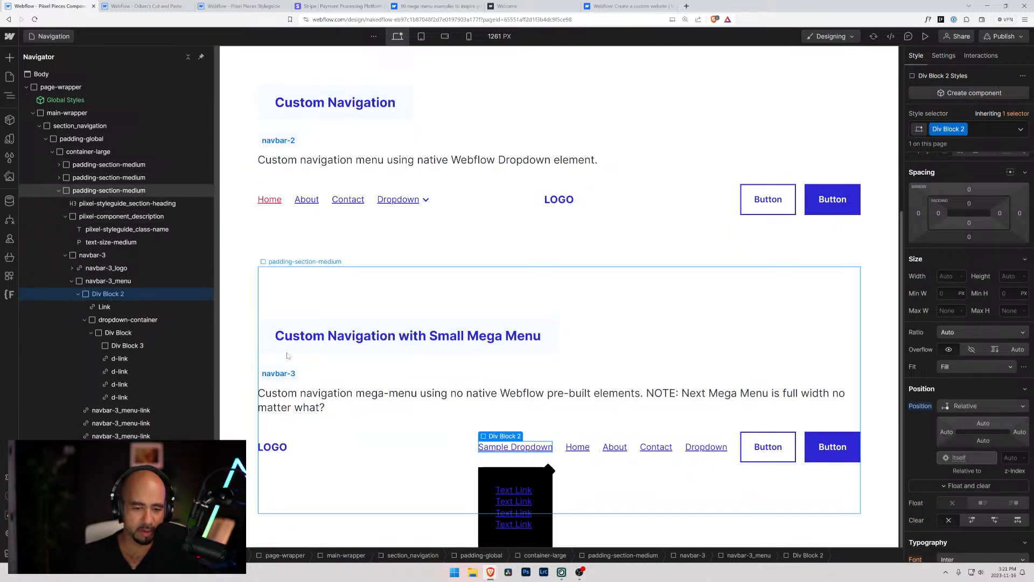
# Try to add a Paragraph element inside the arrow Div Block 3
pyautogui.click(126, 321)
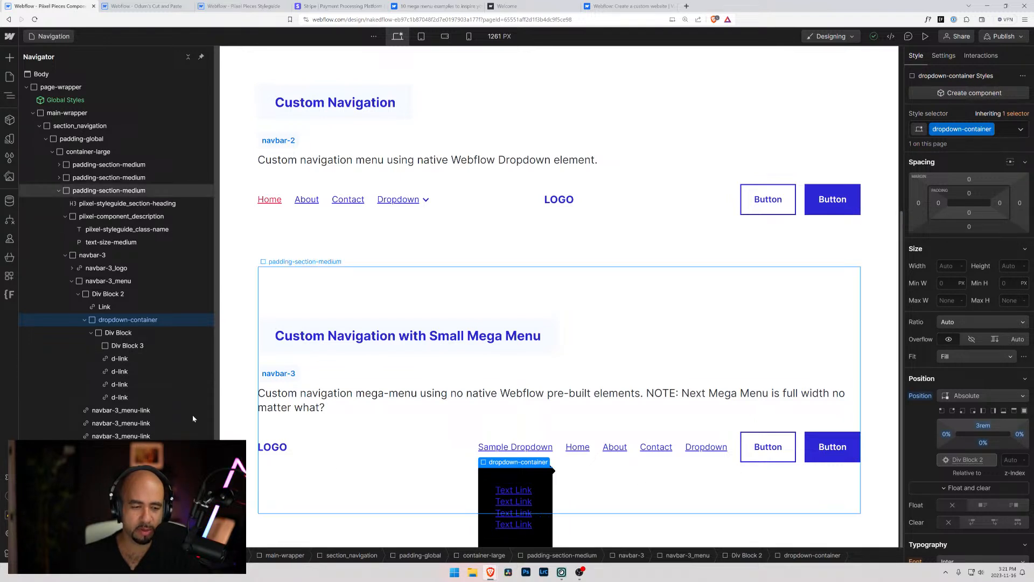
pyautogui.click(121, 347)
pyautogui.hotkey('ctrl', 'e')
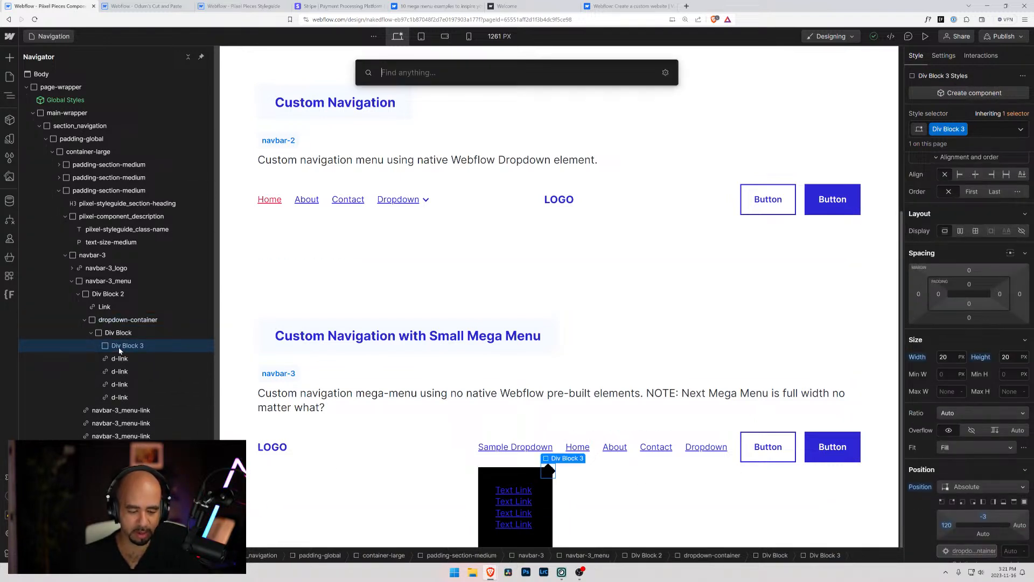
pyautogui.write('par')
pyautogui.press('Return')
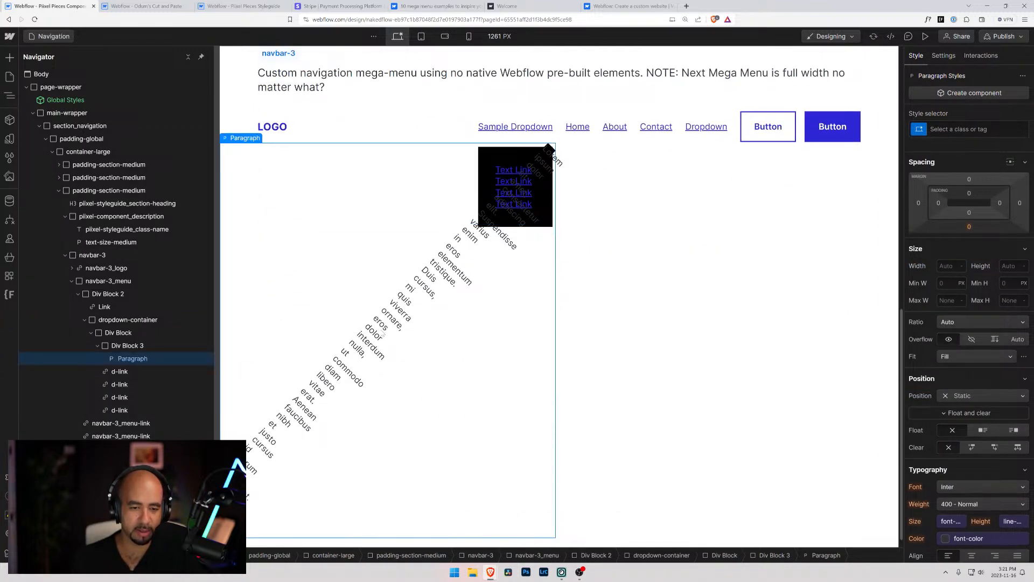
pyautogui.doubleClick(382, 332)
# Delete the arrow Div Block 3 and add a Paragraph element below the links in the dropdown's Div Block
pyautogui.click(134, 346)
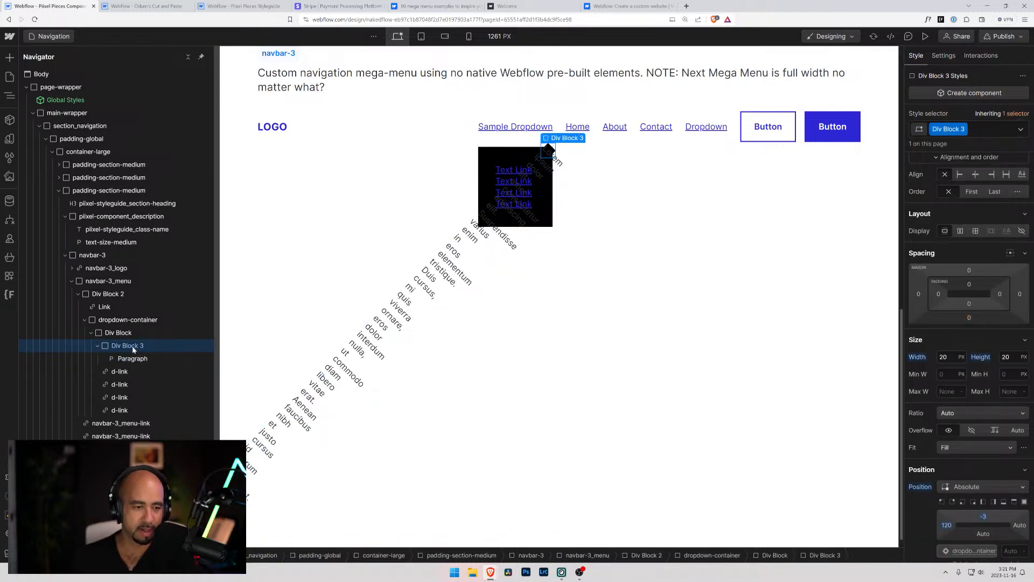
pyautogui.press('Delete')
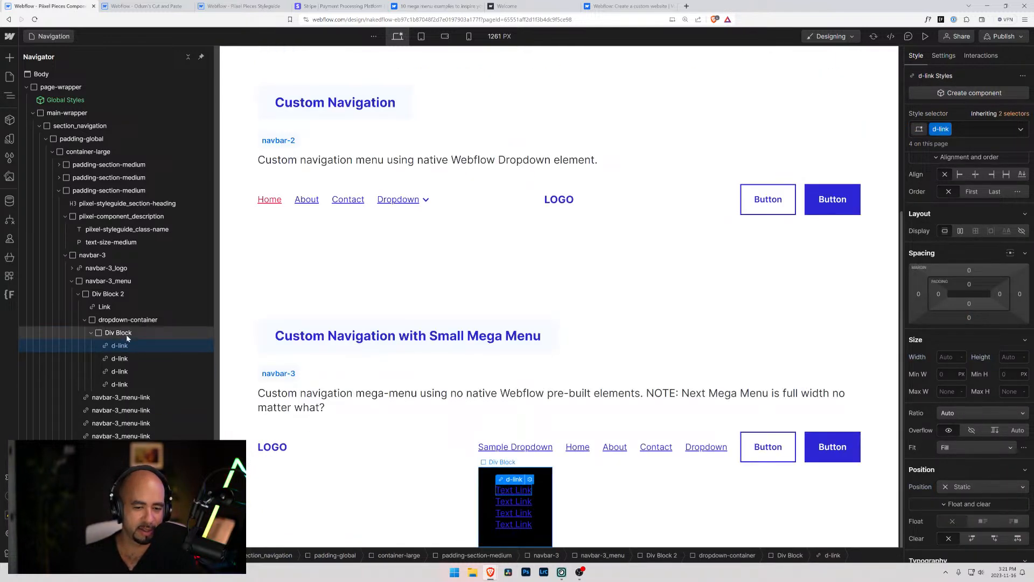
pyautogui.click(128, 335)
pyautogui.hotkey('ctrl', 'k')
pyautogui.write('par')
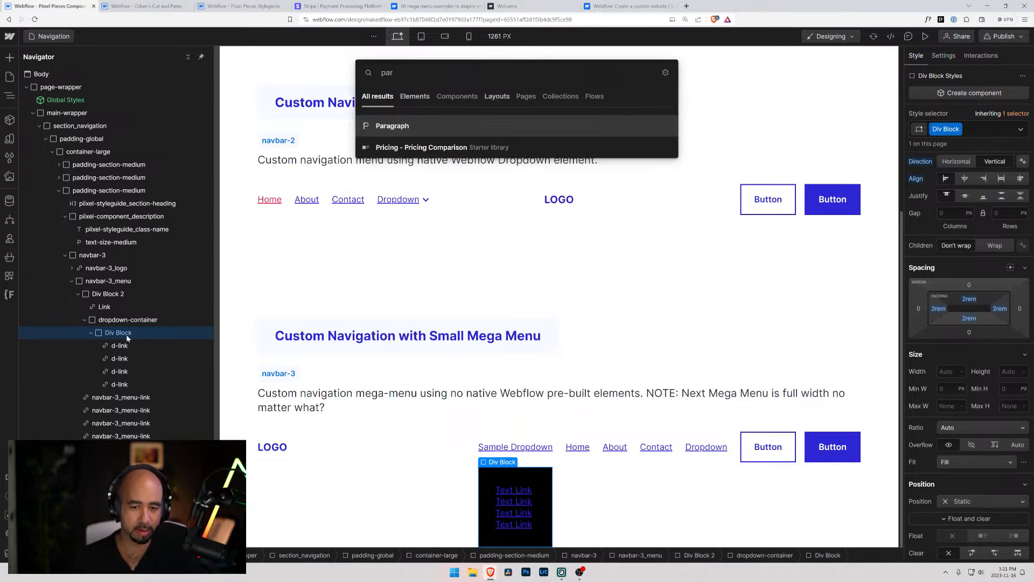
pyautogui.press('Return')
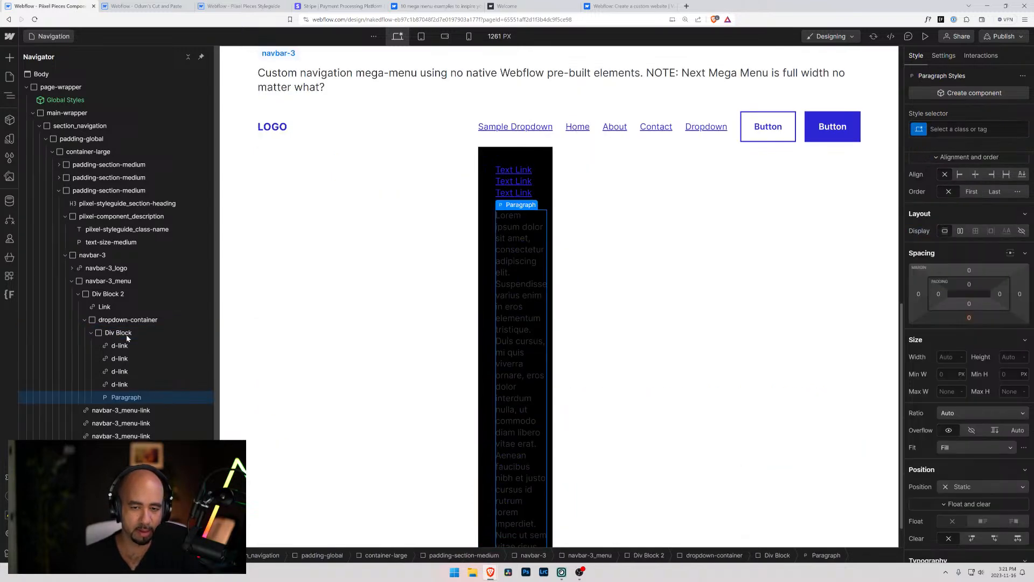
pyautogui.click(534, 153)
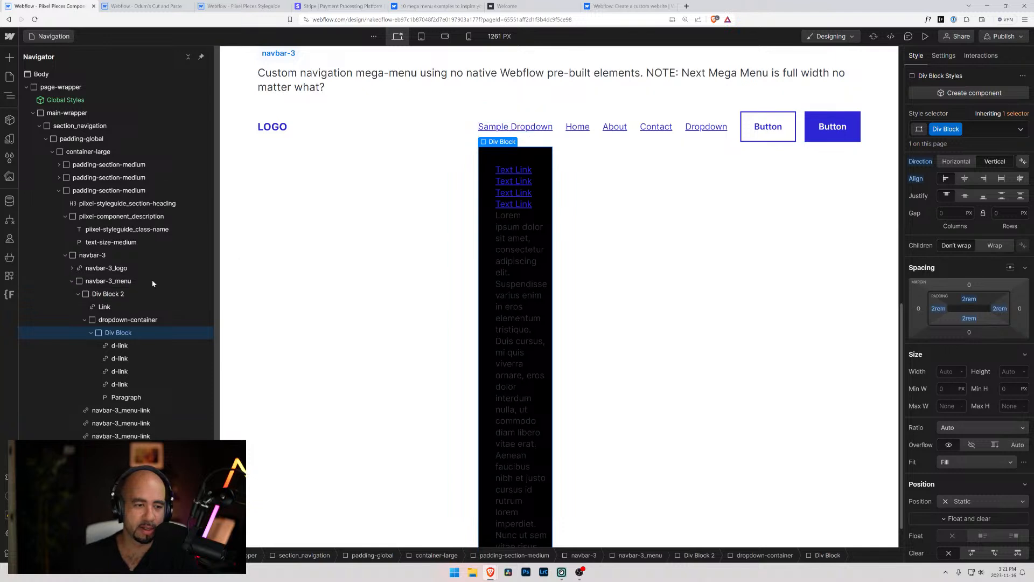
# Set navbar-3_menu's position to Relative and clear the Relative position from Div Block 2
pyautogui.click(118, 321)
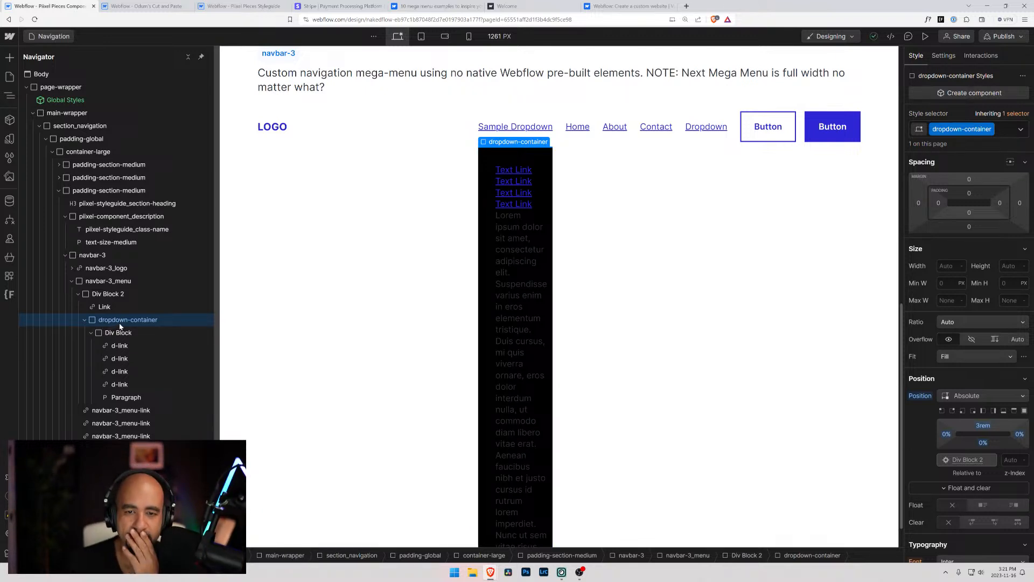
pyautogui.click(108, 281)
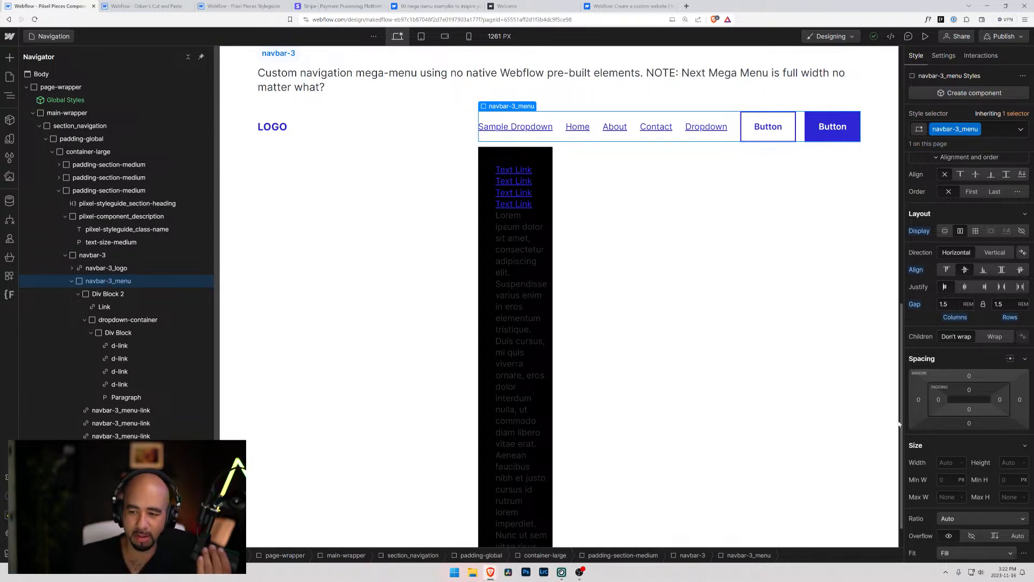
pyautogui.scroll(-1, 923, 365)
pyautogui.scroll(-4, 953, 303)
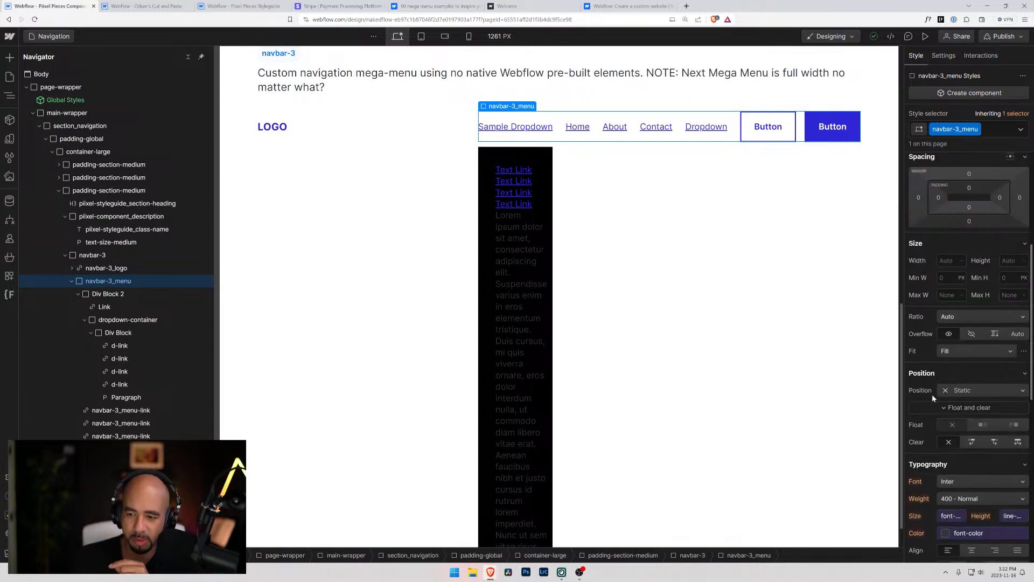
pyautogui.click(956, 390)
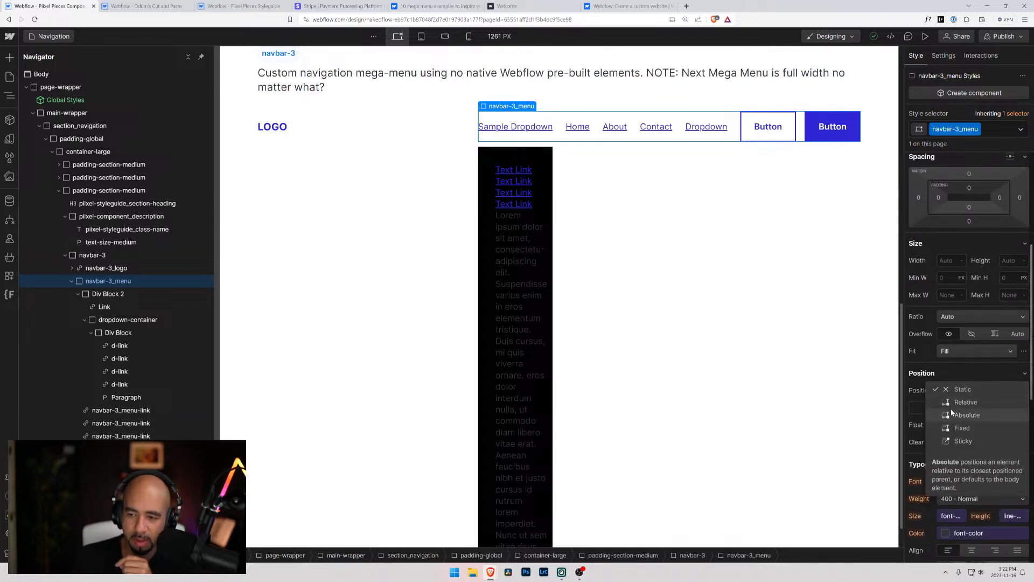
pyautogui.click(964, 402)
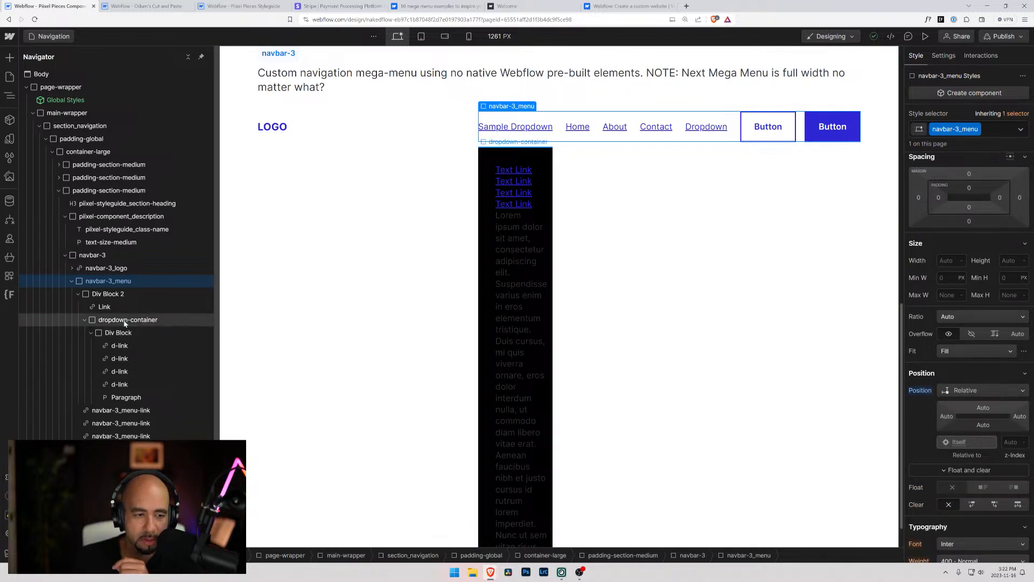
pyautogui.click(107, 294)
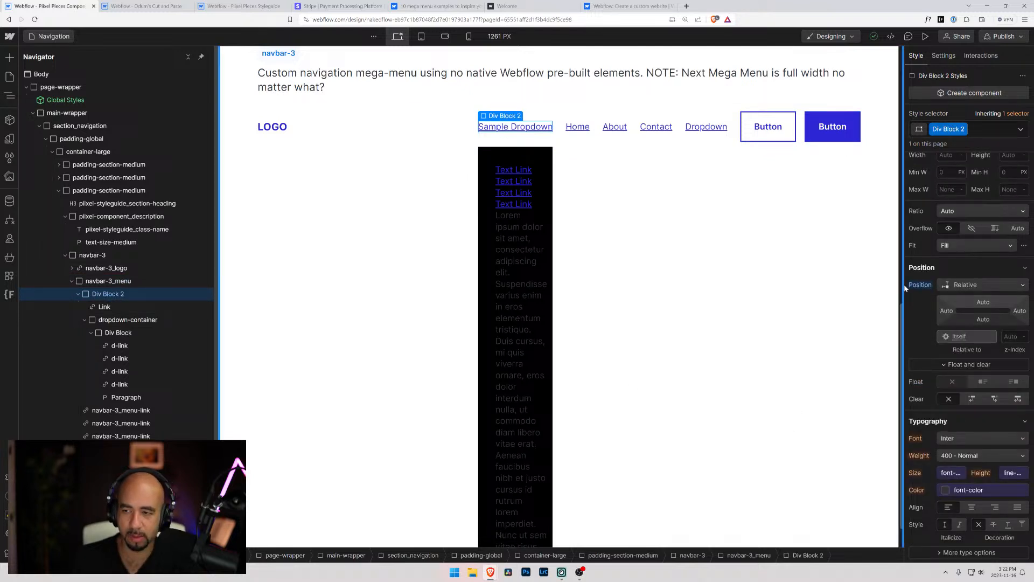
pyautogui.keyDown('alt'); pyautogui.click(915, 285); pyautogui.keyUp('alt')
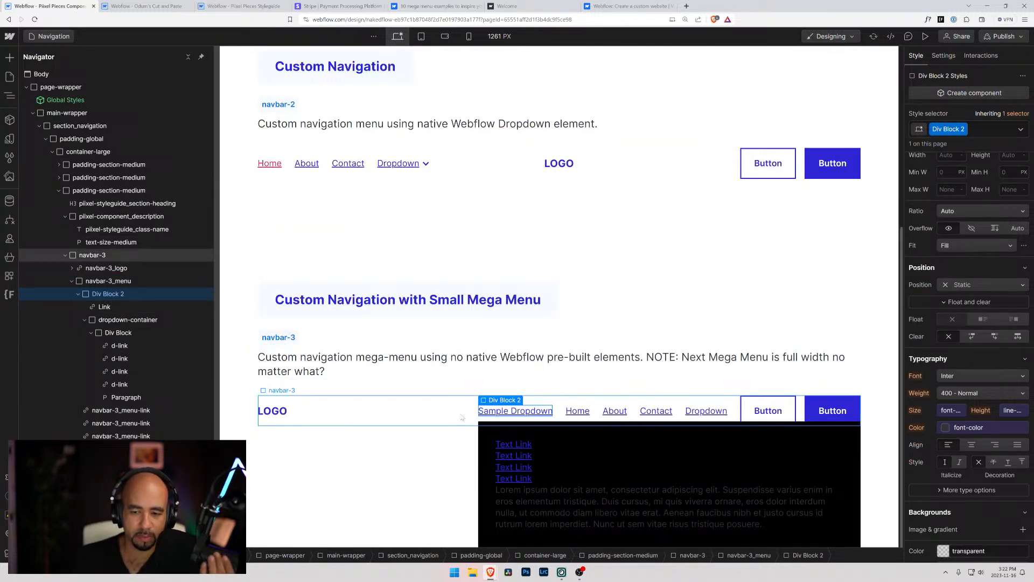
# Reset dropdown-container's left and right position offsets to Auto and delete the Paragraph below the dropdown's links
pyautogui.click(502, 427)
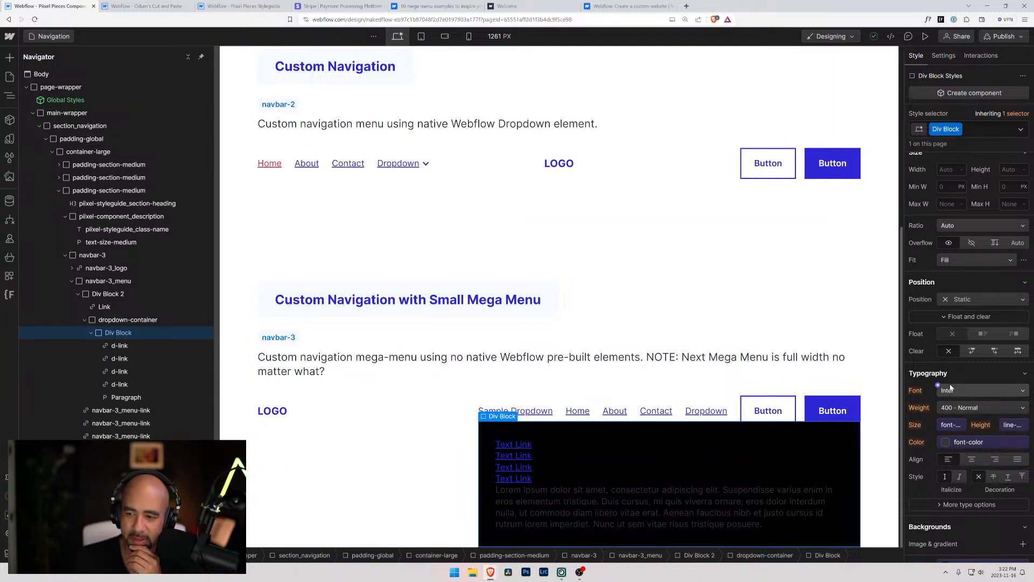
pyautogui.scroll(3, 951, 387)
pyautogui.scroll(-6, 951, 387)
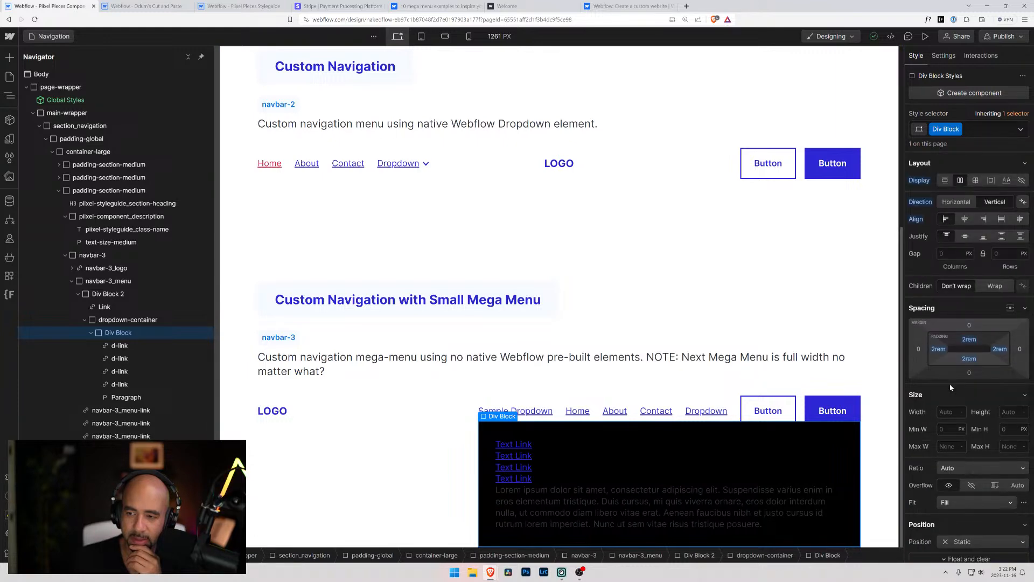
pyautogui.scroll(-3, 945, 387)
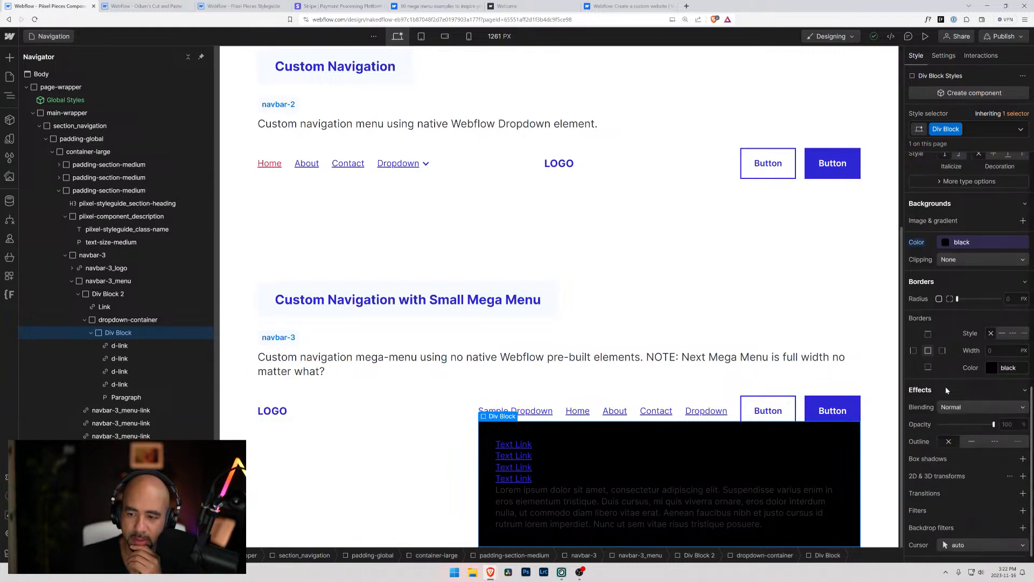
pyautogui.click(148, 323)
pyautogui.scroll(6, 965, 345)
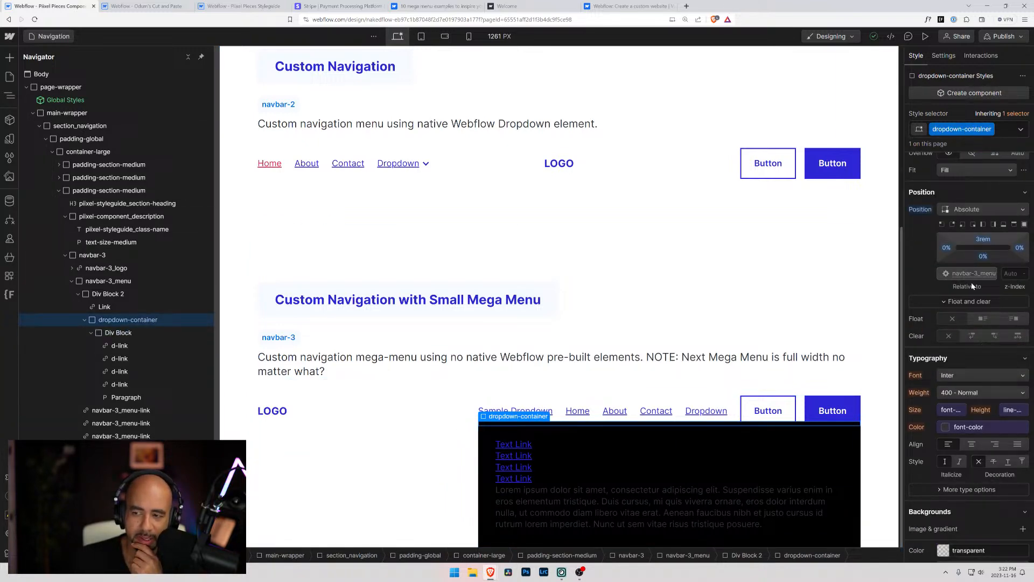
pyautogui.keyDown('alt'); pyautogui.click(948, 249); pyautogui.keyUp('alt')
pyautogui.keyDown('alt'); pyautogui.click(1020, 249); pyautogui.keyUp('alt')
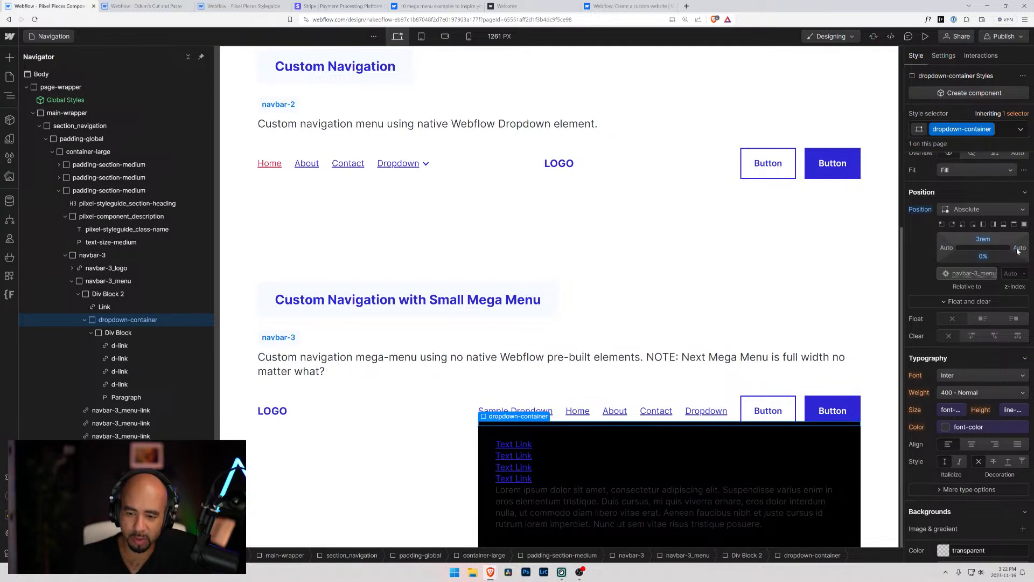
pyautogui.click(584, 513)
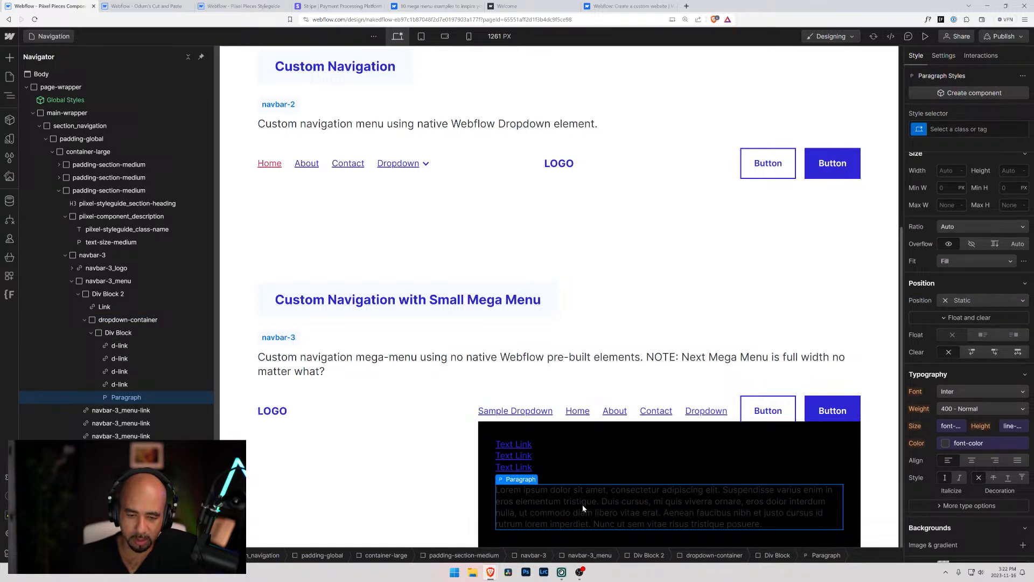
pyautogui.press('Delete')
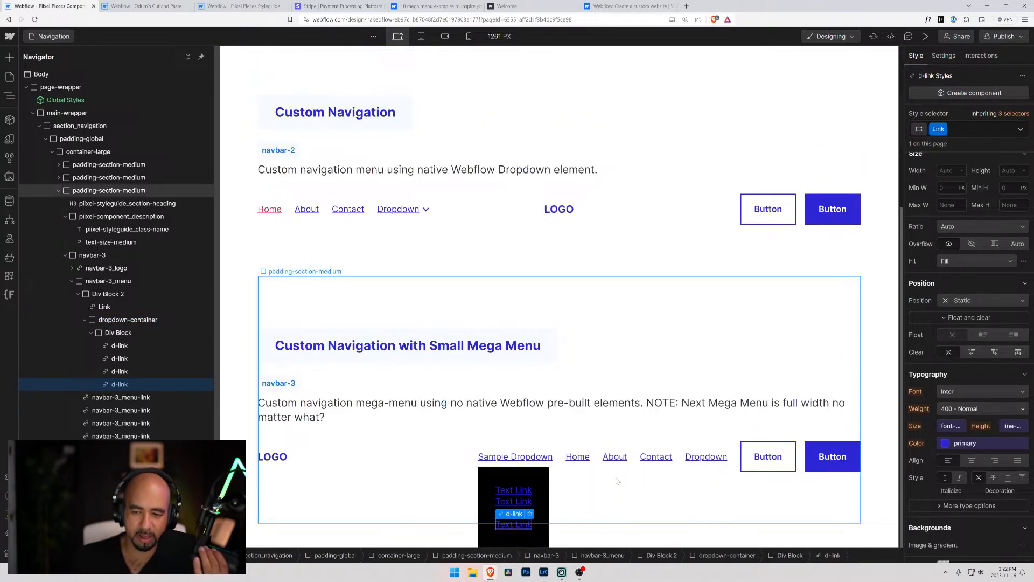
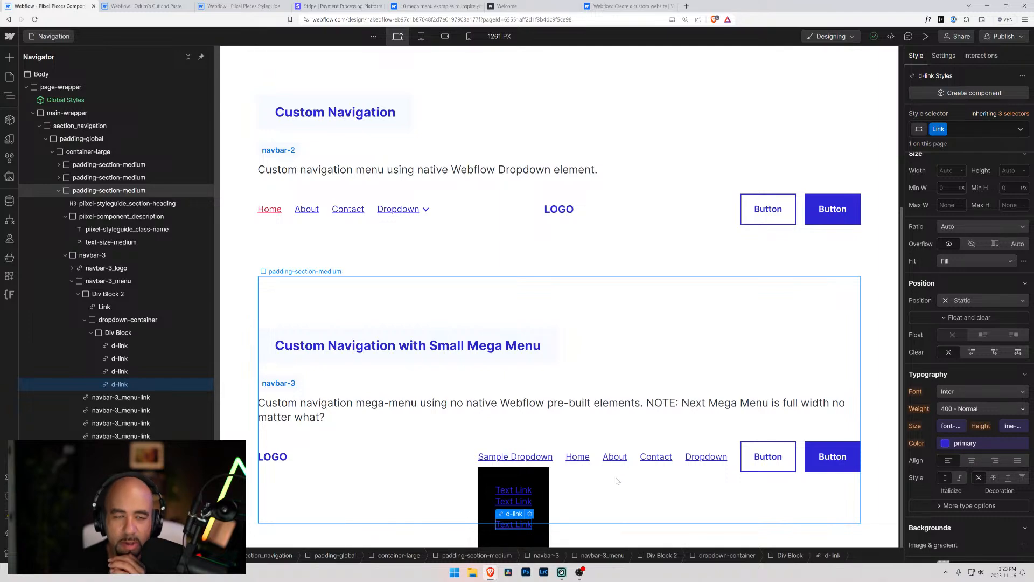
# Switch to the Webflow mega menu examples article and open the Brix Templates cloneable mega menus site from example 7
pyautogui.click(431, 6)
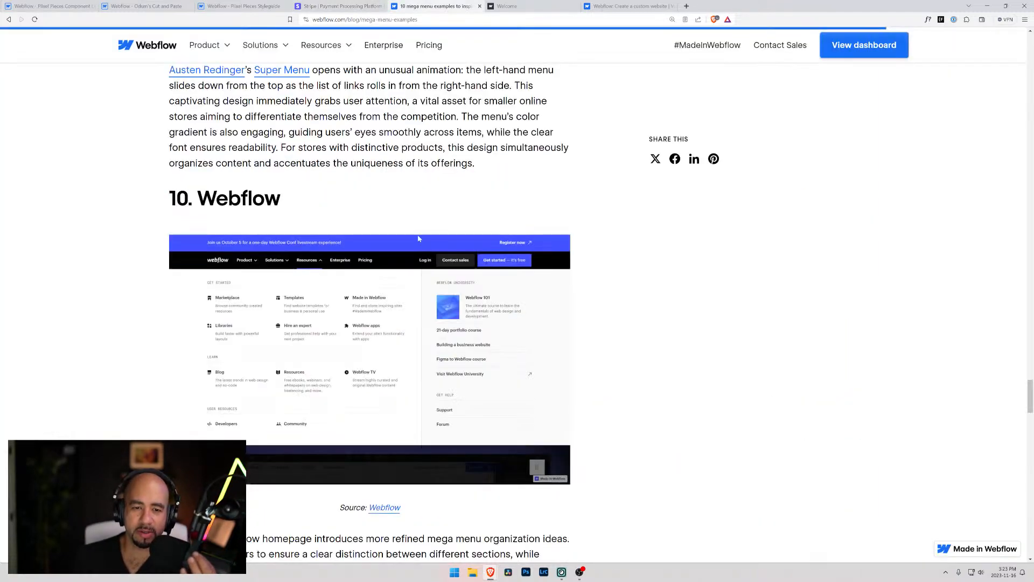
pyautogui.scroll(15, 405, 153)
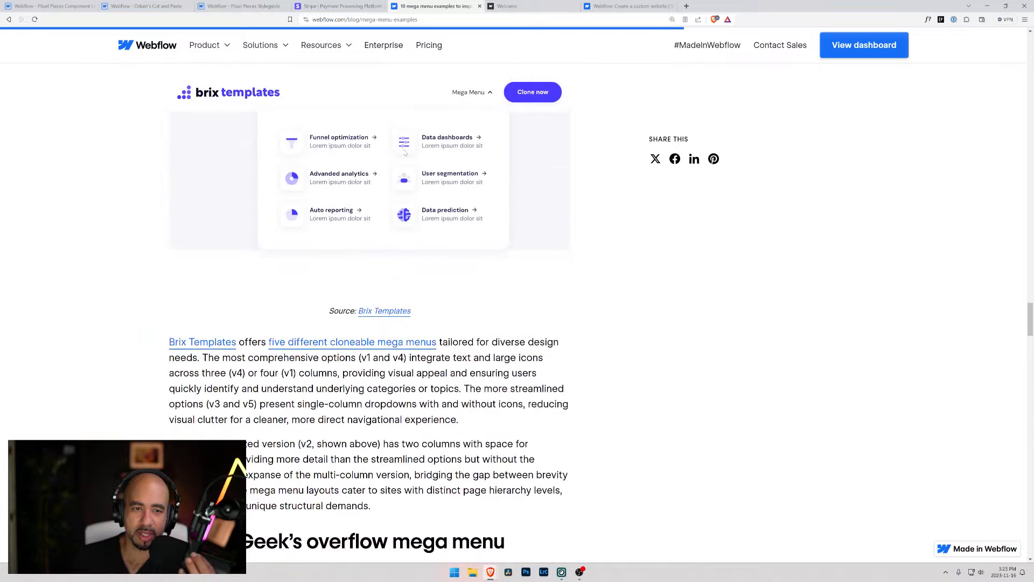
pyautogui.scroll(-2, 425, 412)
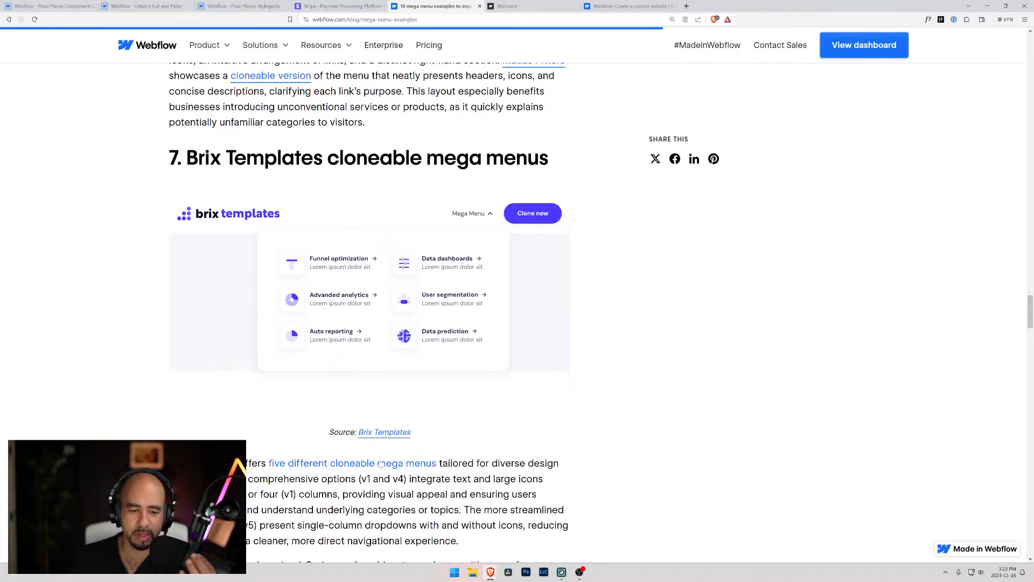
pyautogui.click(389, 434)
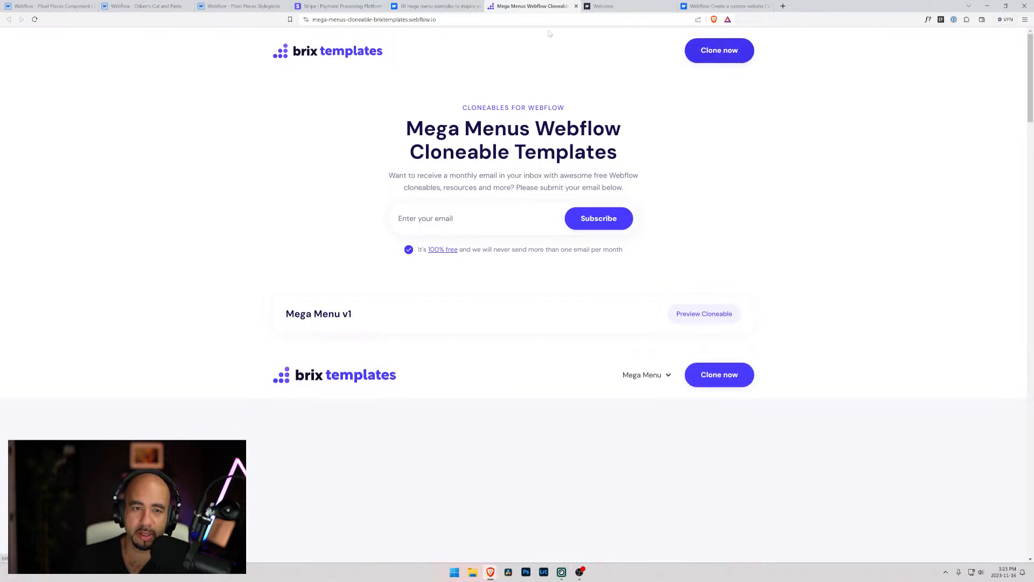
# Preview the Mega Menu v1 cloneable and examine how its Mega Menu dropdown opens and closes
pyautogui.click(711, 315)
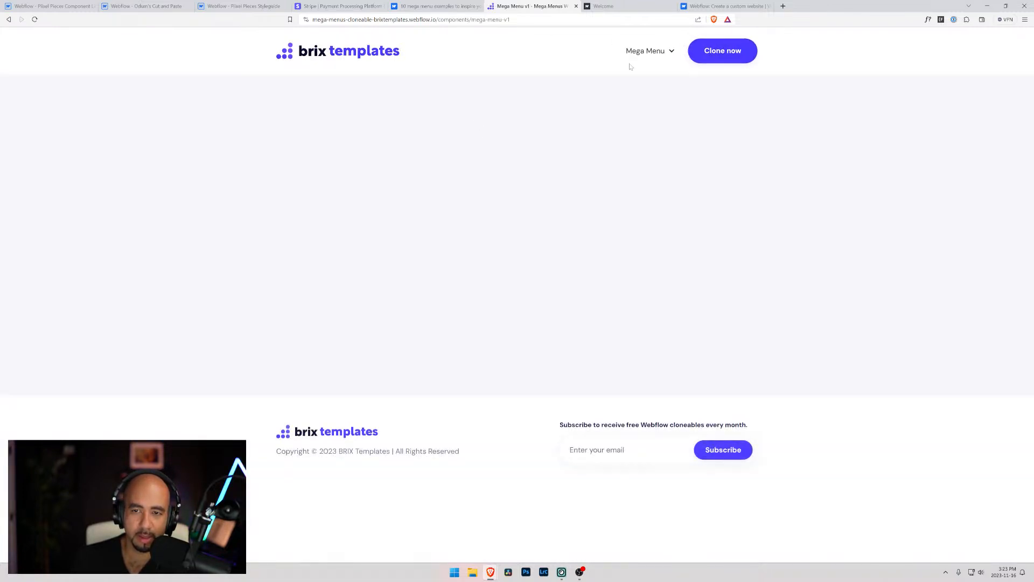
pyautogui.click(654, 51)
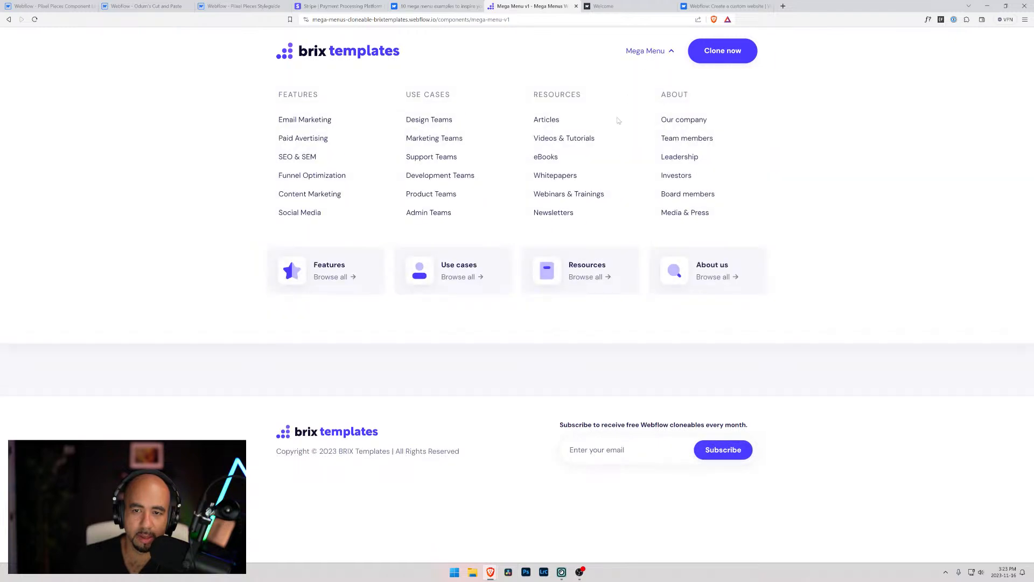
pyautogui.click(641, 54)
pyautogui.click(641, 52)
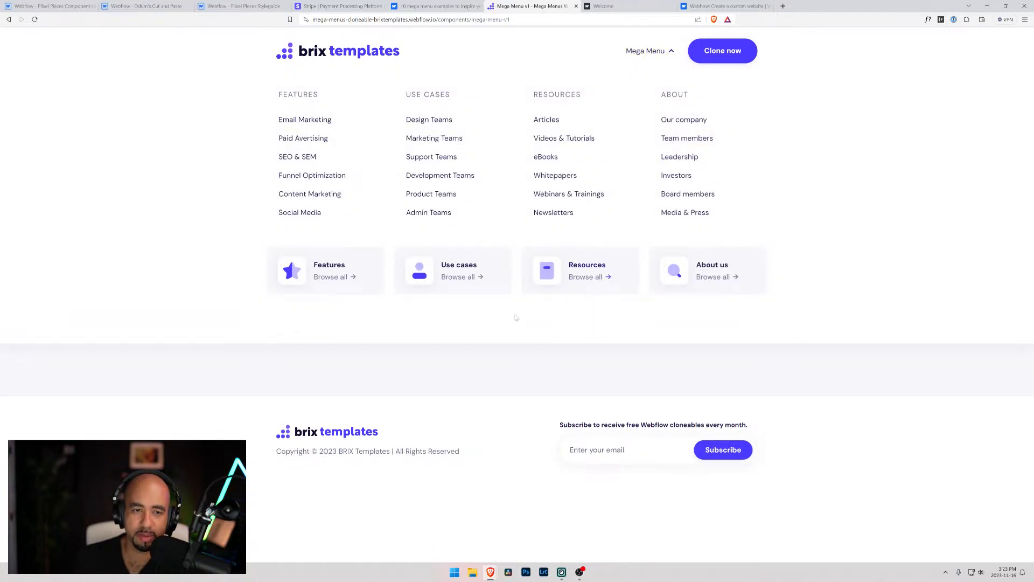
pyautogui.click(667, 51)
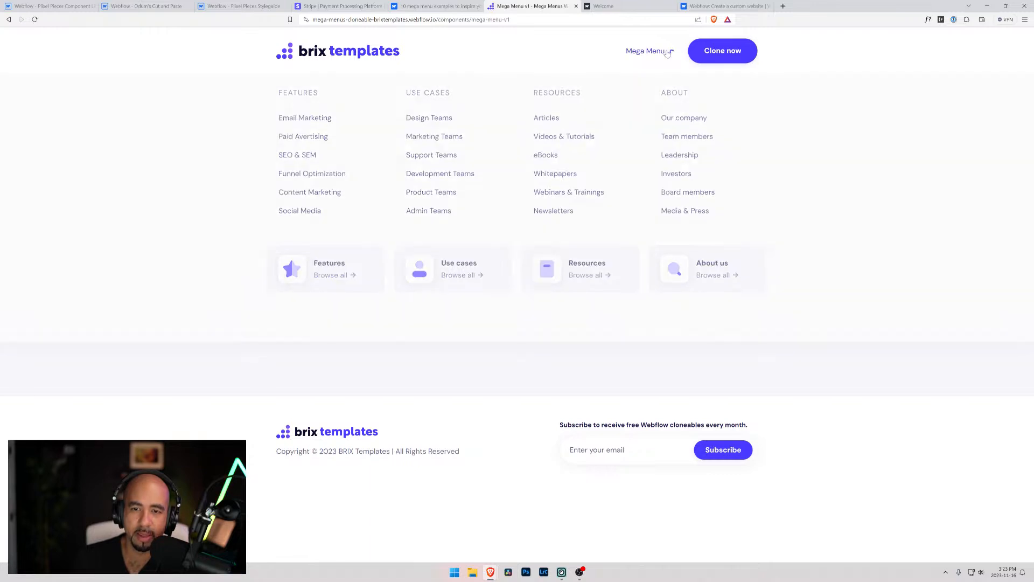
pyautogui.click(666, 51)
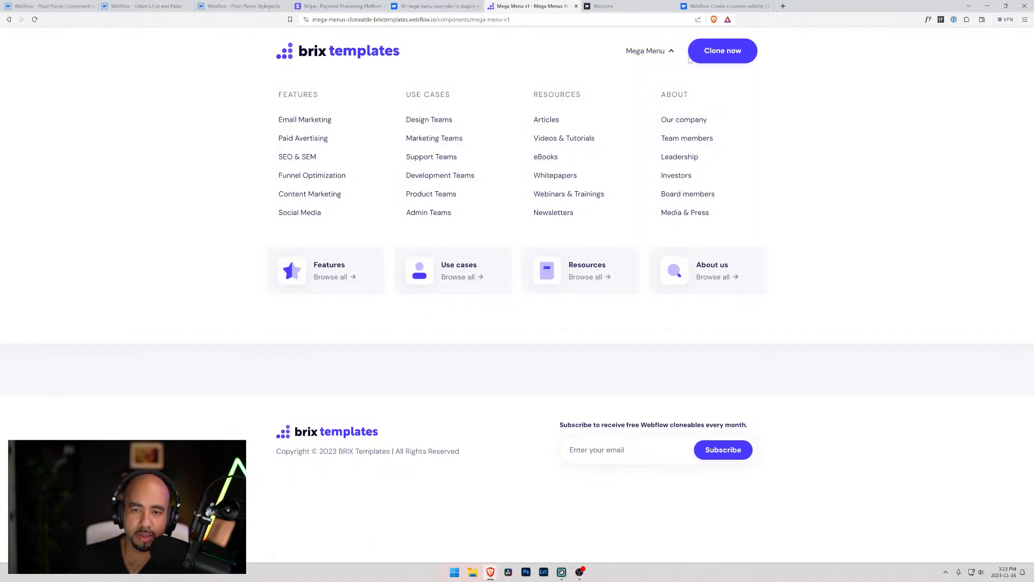
pyautogui.click(650, 52)
pyautogui.click(651, 53)
pyautogui.click(651, 52)
# Return to the cloneable templates overview and examine its intro text, logo and expanded Mega Menu v1 sample
pyautogui.click(331, 53)
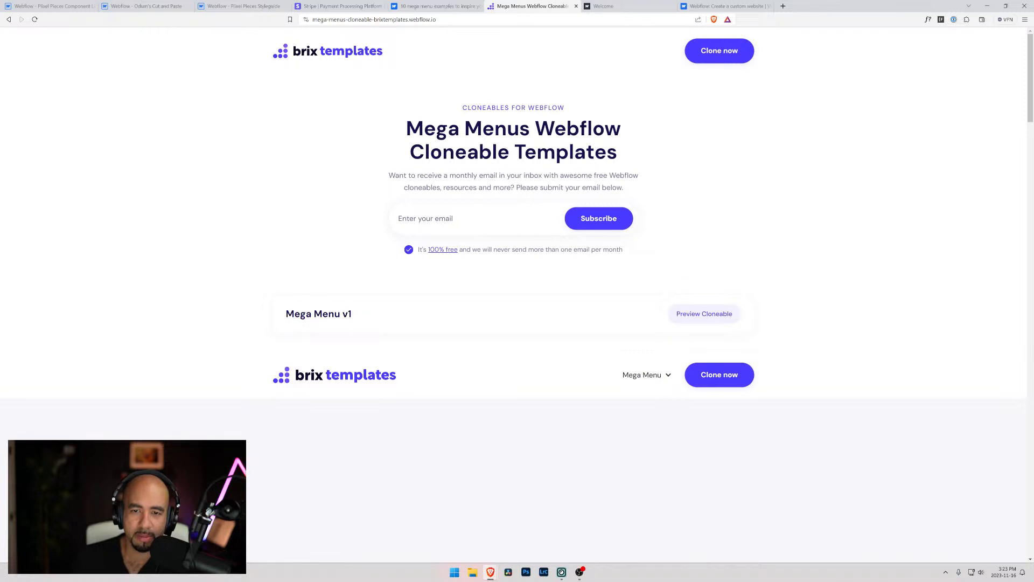
pyautogui.moveTo(405, 175); pyautogui.dragTo(623, 188)
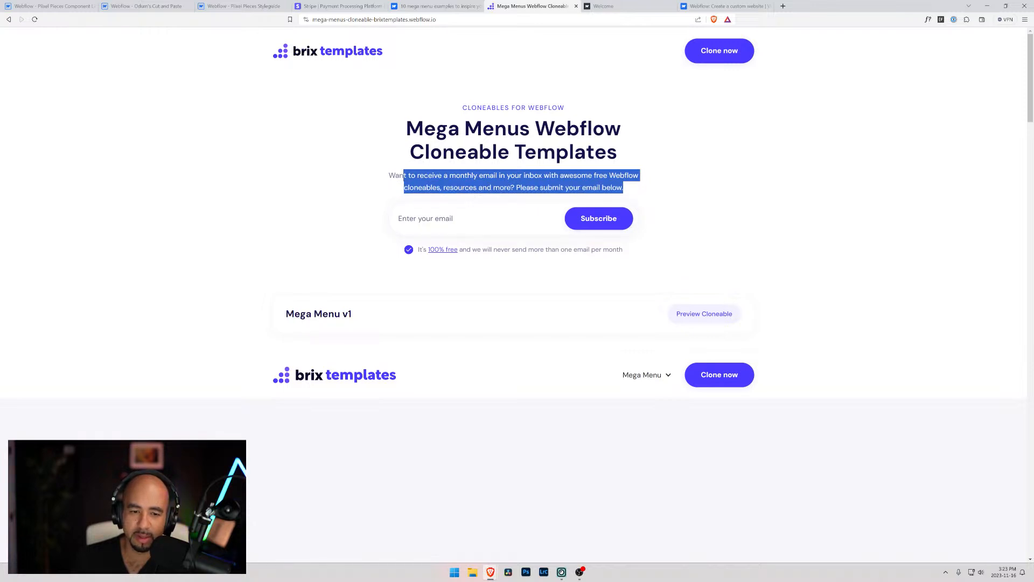
pyautogui.moveTo(647, 376)
pyautogui.scroll(-3, 649, 379)
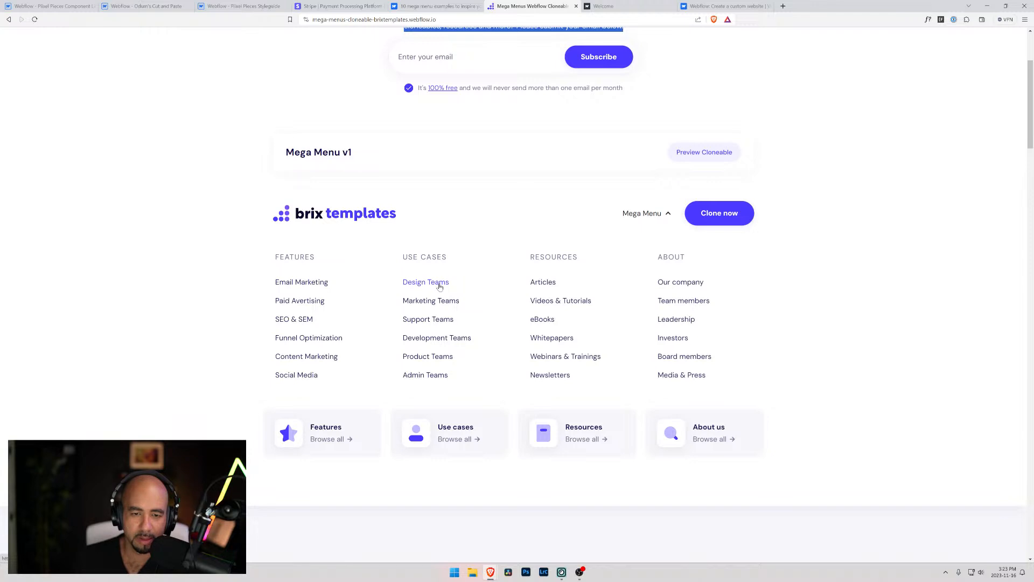
pyautogui.click(434, 311)
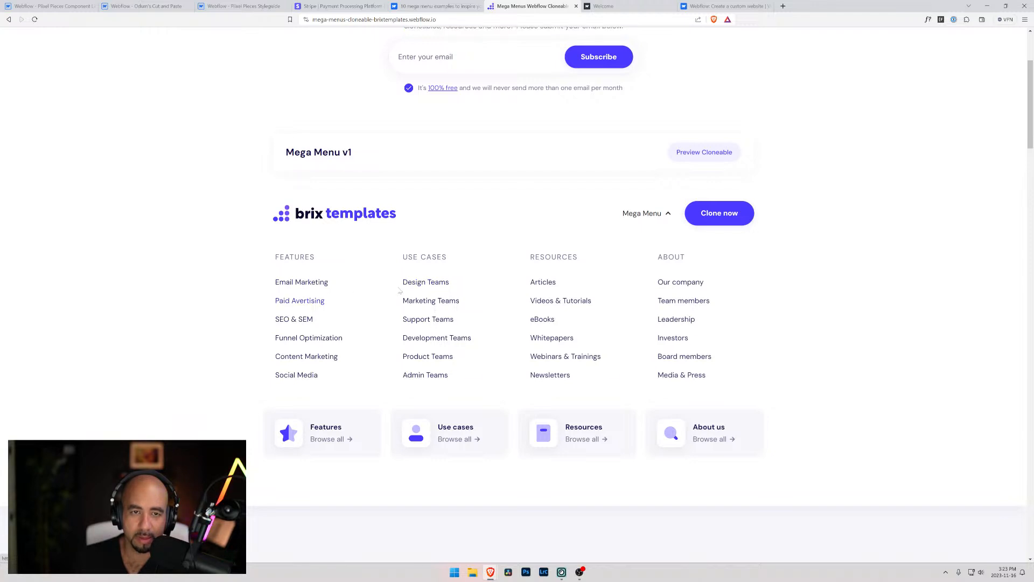
pyautogui.scroll(3, 462, 210)
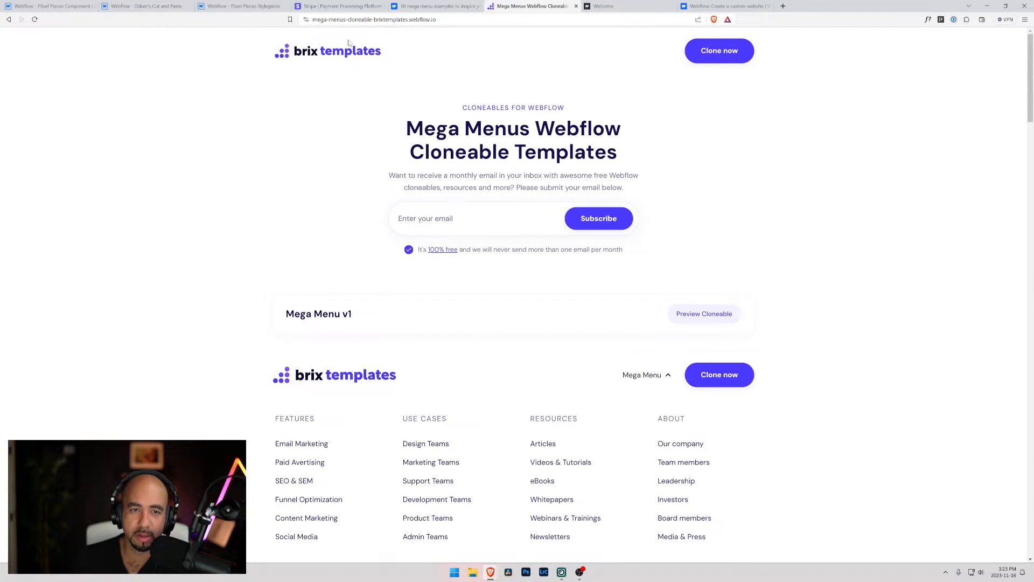
pyautogui.moveTo(403, 51); pyautogui.dragTo(285, 53)
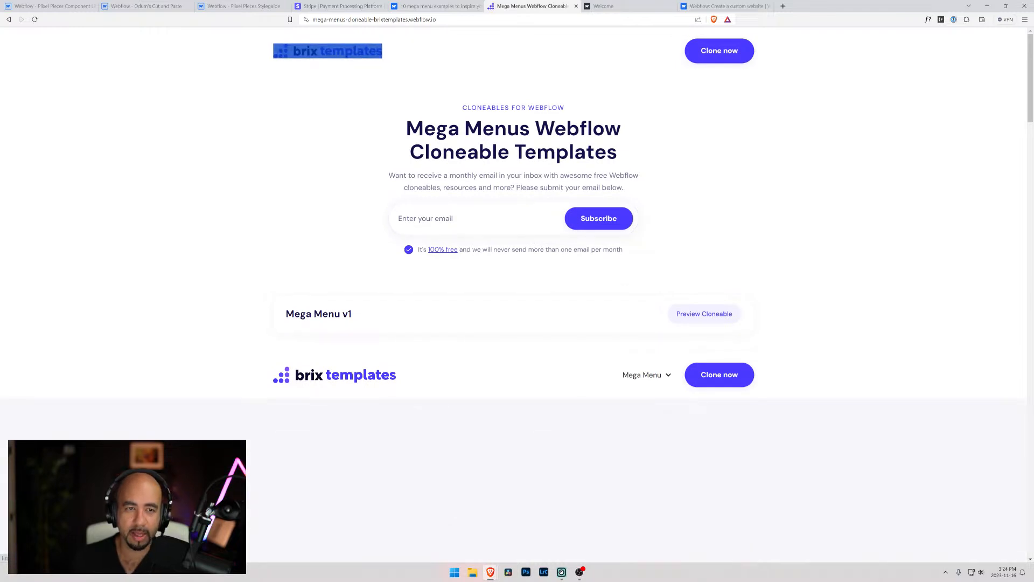
# Go back to the mega menu article and open the BRIX Templates profile on Webflow in a separate tab
pyautogui.click(447, 6)
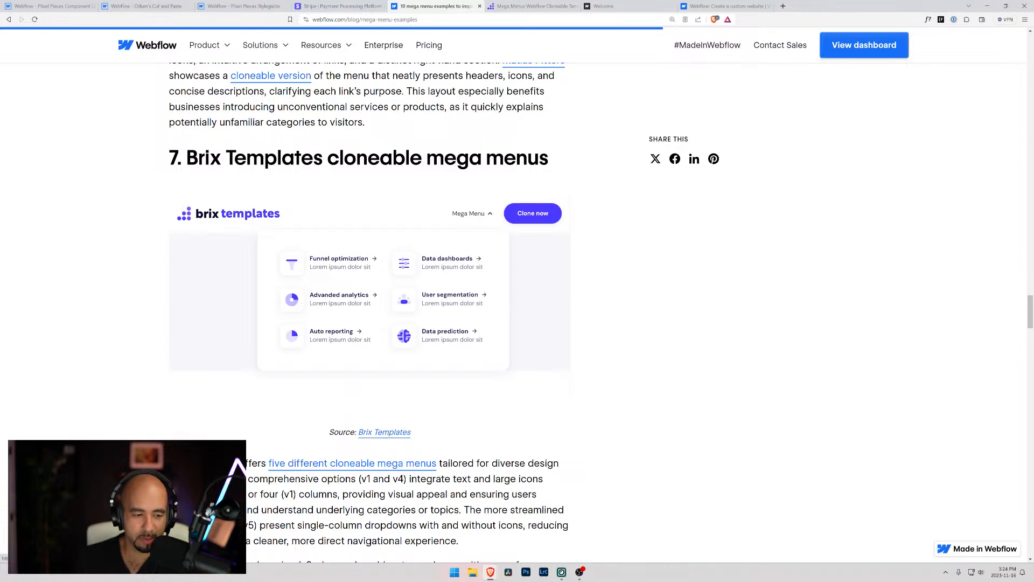
pyautogui.middleClick(384, 432)
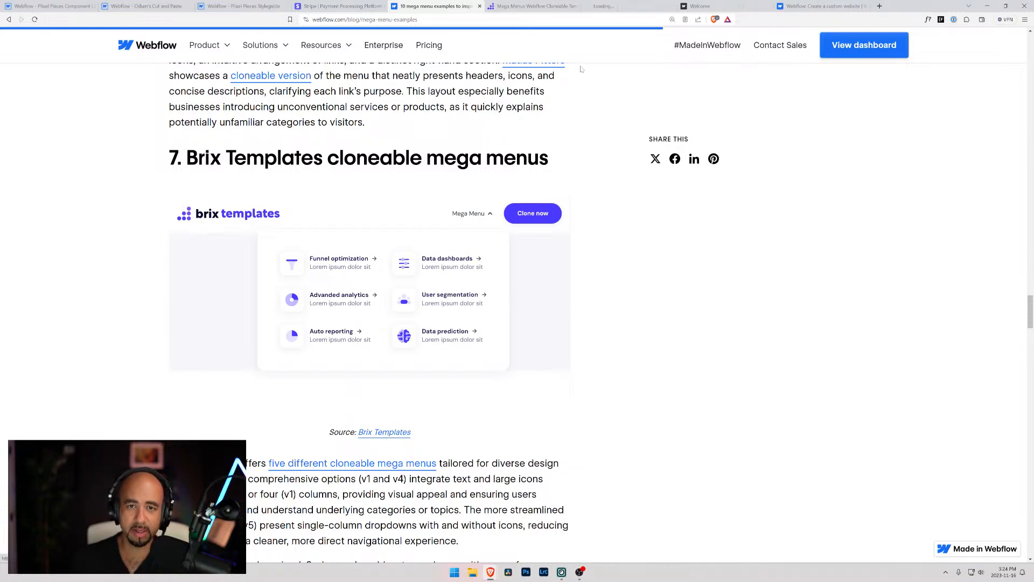
pyautogui.click(620, 4)
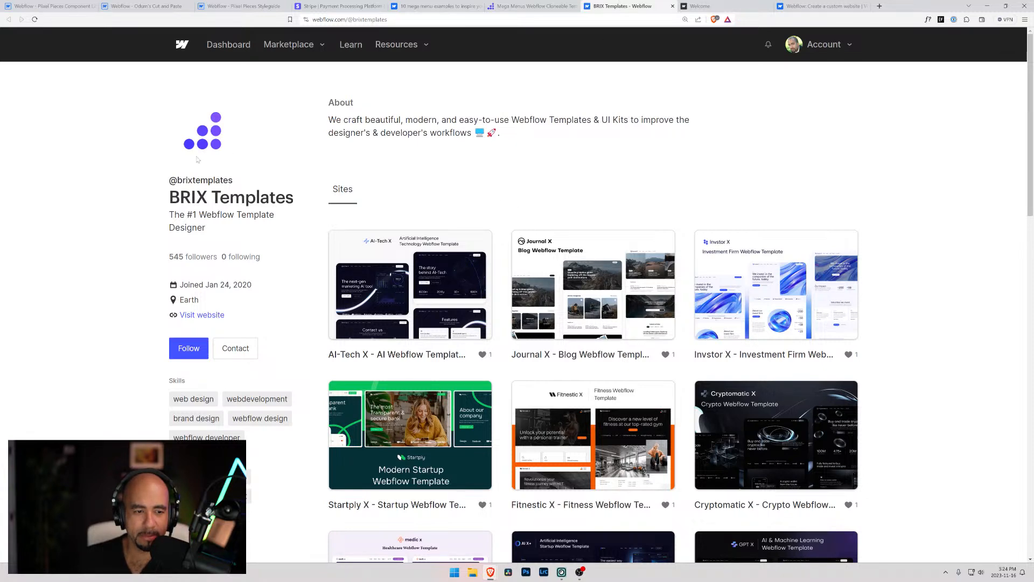
# Visit the BRIX Templates website from the profile and look through its Webflow template listings
pyautogui.click(201, 315)
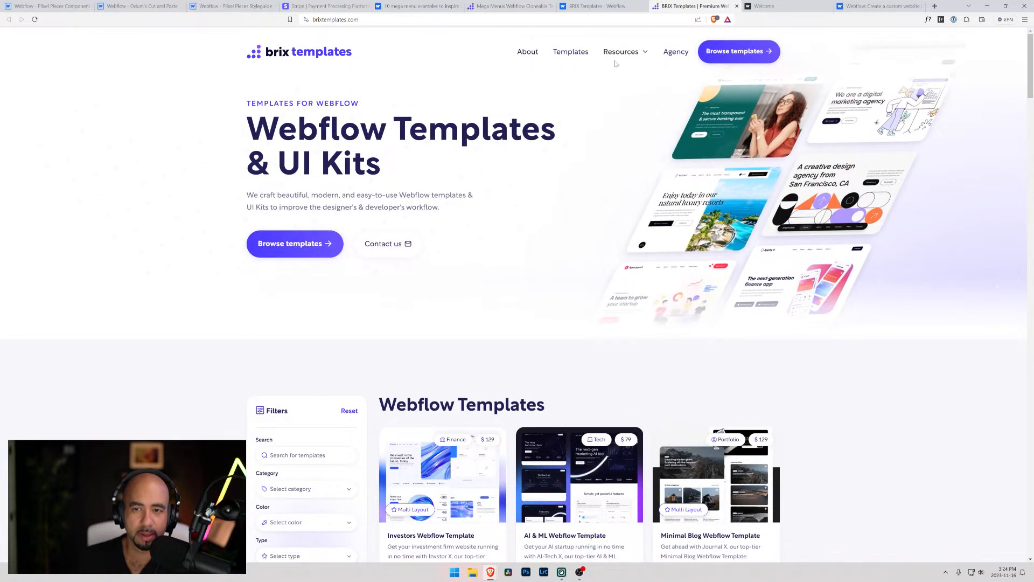
pyautogui.scroll(-4, 492, 192)
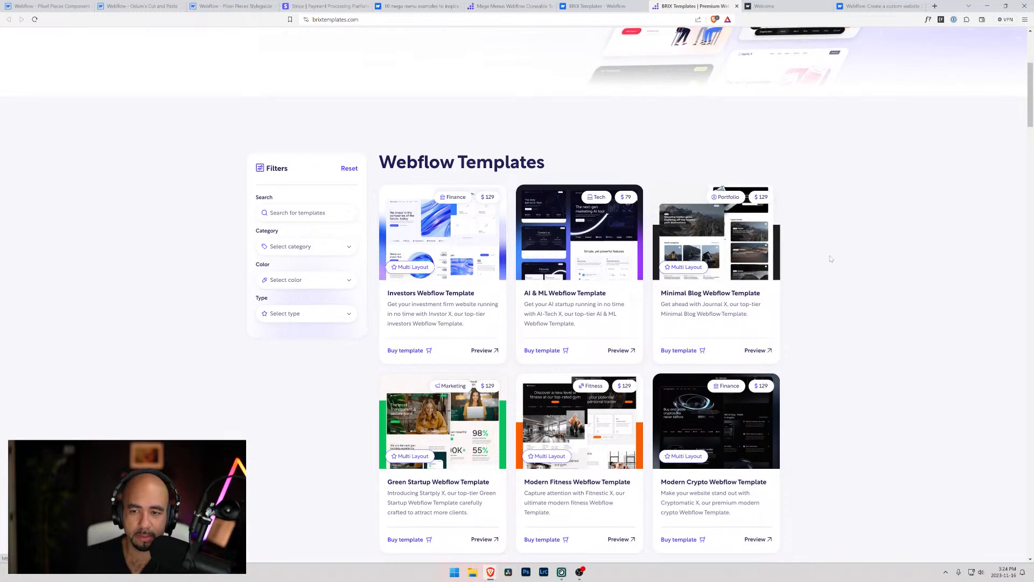
pyautogui.scroll(-3, 517, 285)
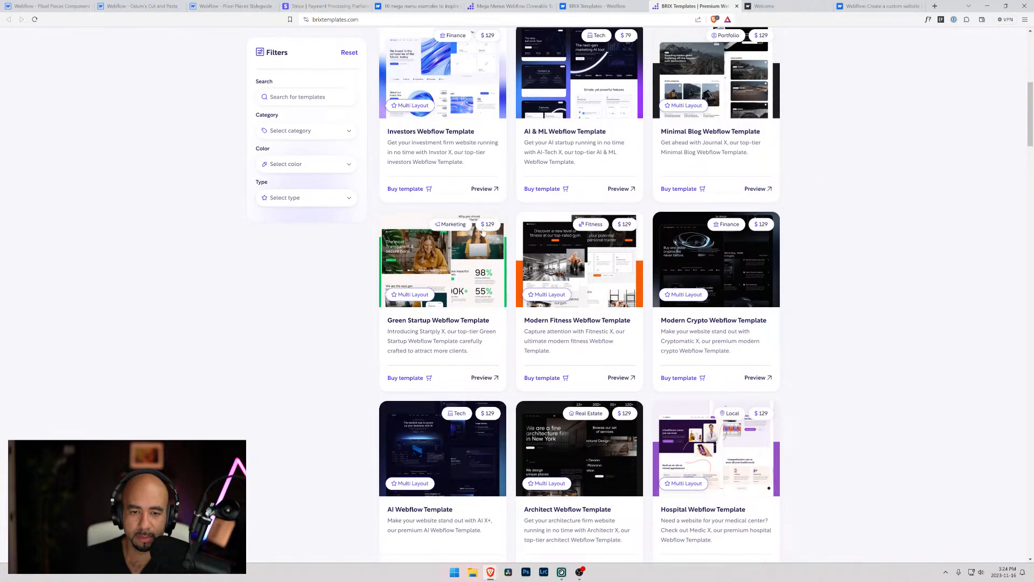
pyautogui.scroll(-3, 459, 257)
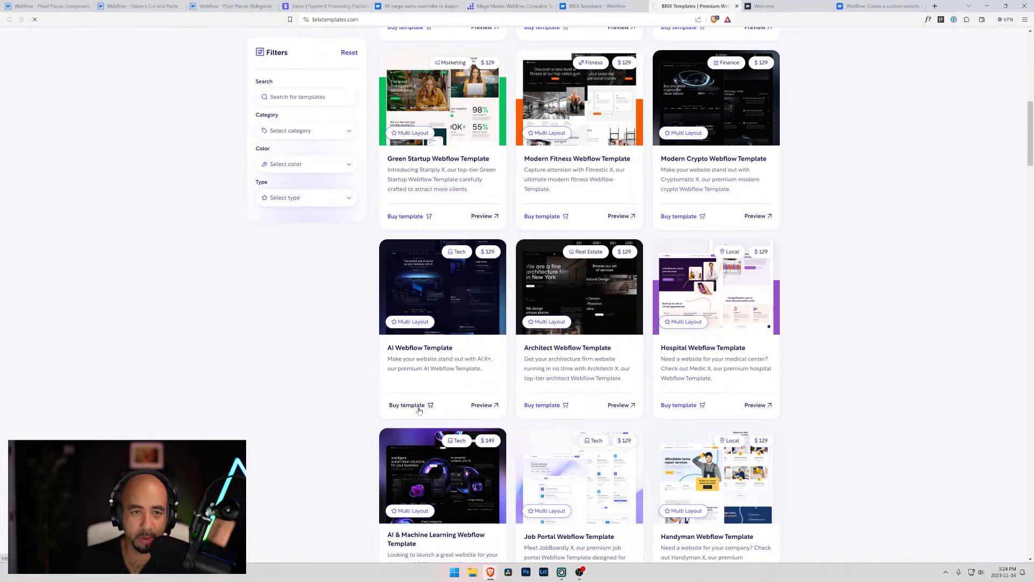
# Open the AI Webflow Template's product page and review its description and included items
pyautogui.click(419, 410)
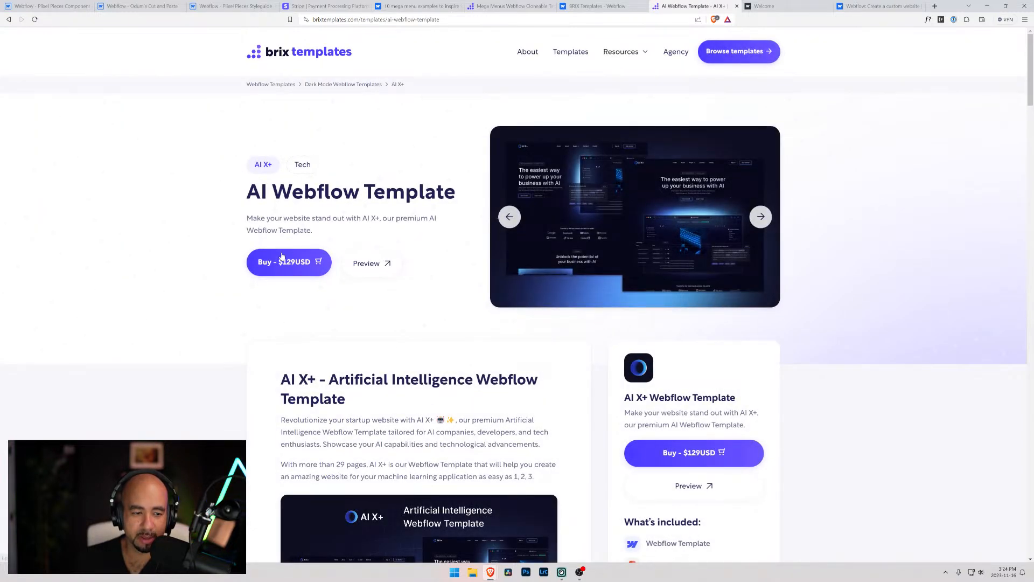
pyautogui.scroll(-3, 516, 305)
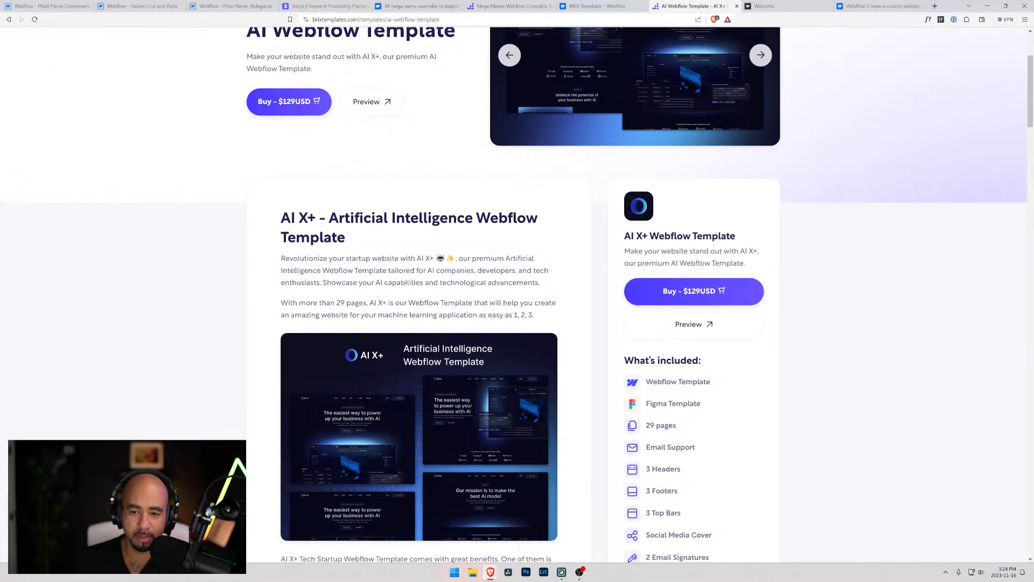
pyautogui.scroll(-4, 517, 305)
pyautogui.scroll(-4, 516, 305)
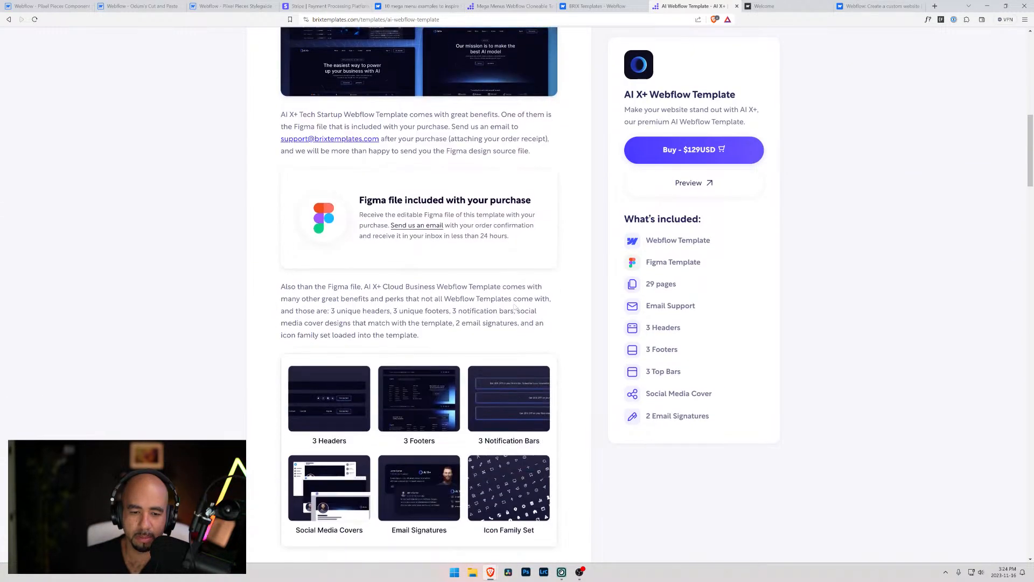
pyautogui.scroll(9, 438, 233)
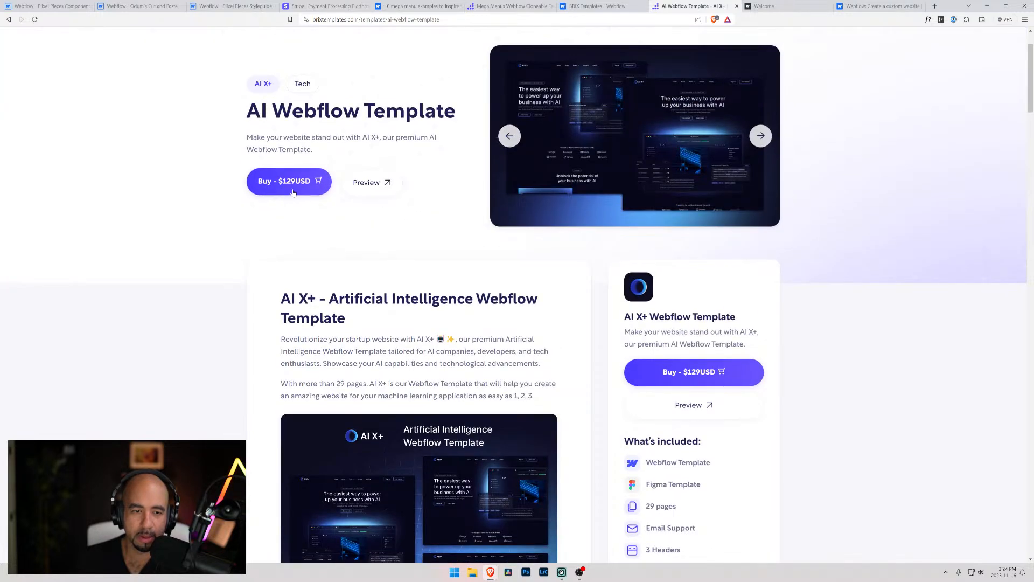
# Check the AI X+ template's Webflow marketplace page and the BRIX Templates profile, and return to the template's product page
pyautogui.click(293, 192)
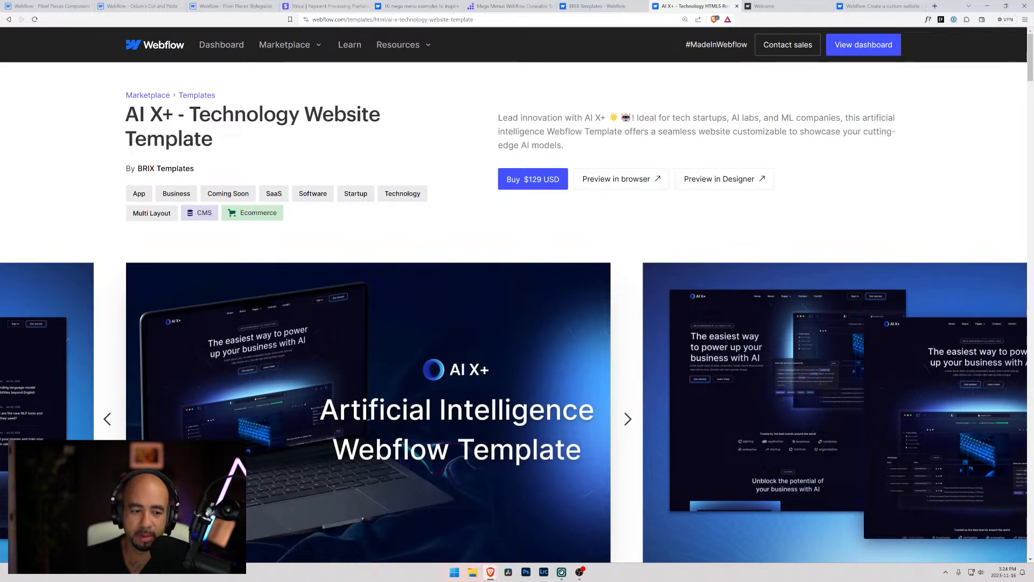
pyautogui.click(602, 7)
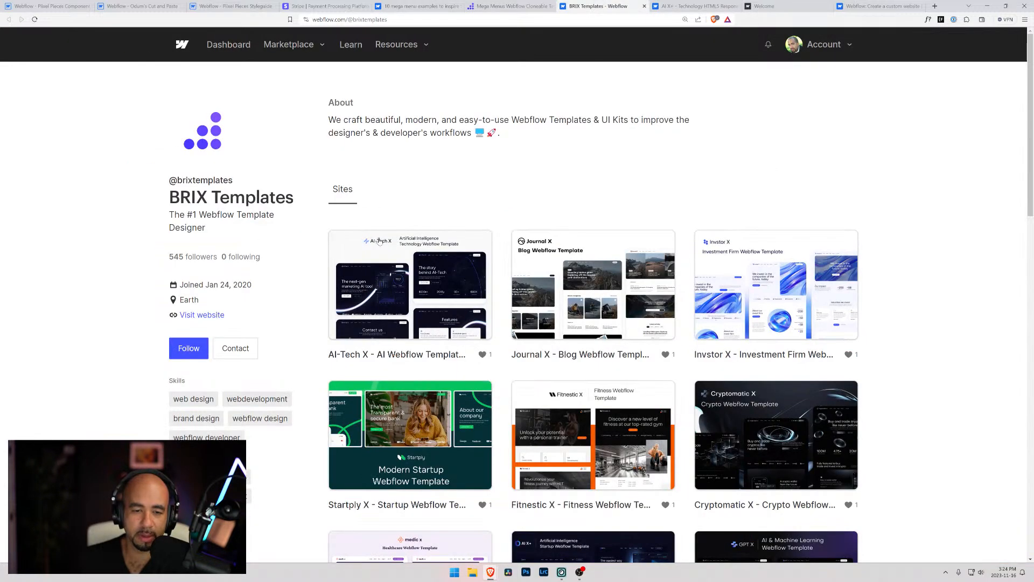
pyautogui.click(695, 6)
pyautogui.hotkey('alt', 'Left')
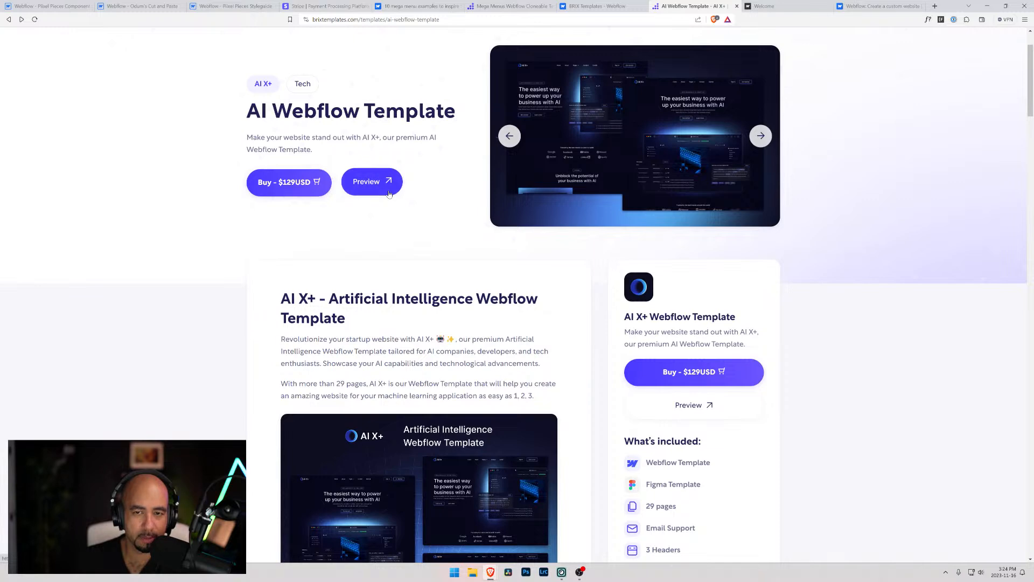
# Switch back to the Navigation page in Webflow Designer and select Div Block 2 inside navbar-3_menu
pyautogui.click(511, 6)
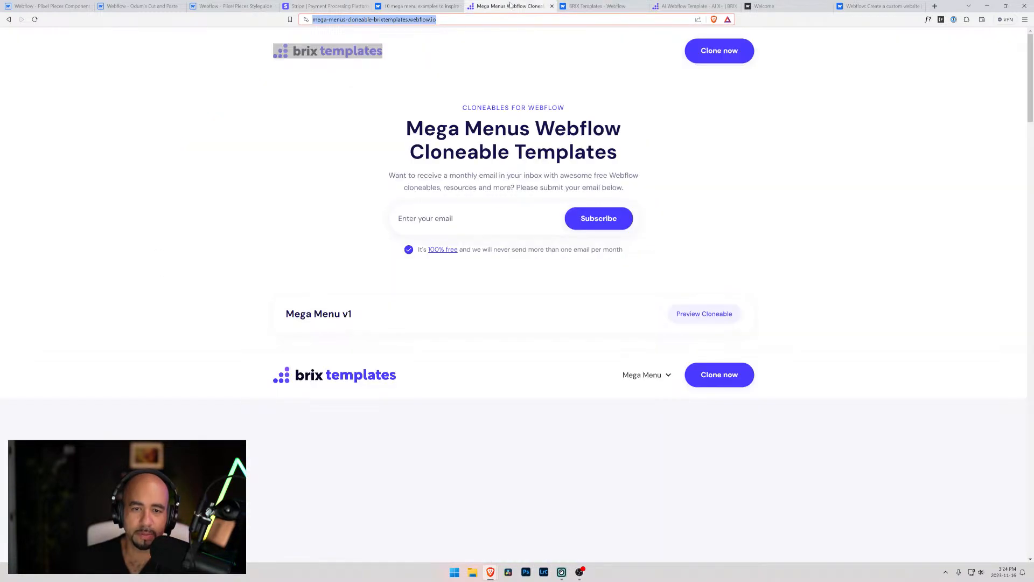
pyautogui.click(440, 6)
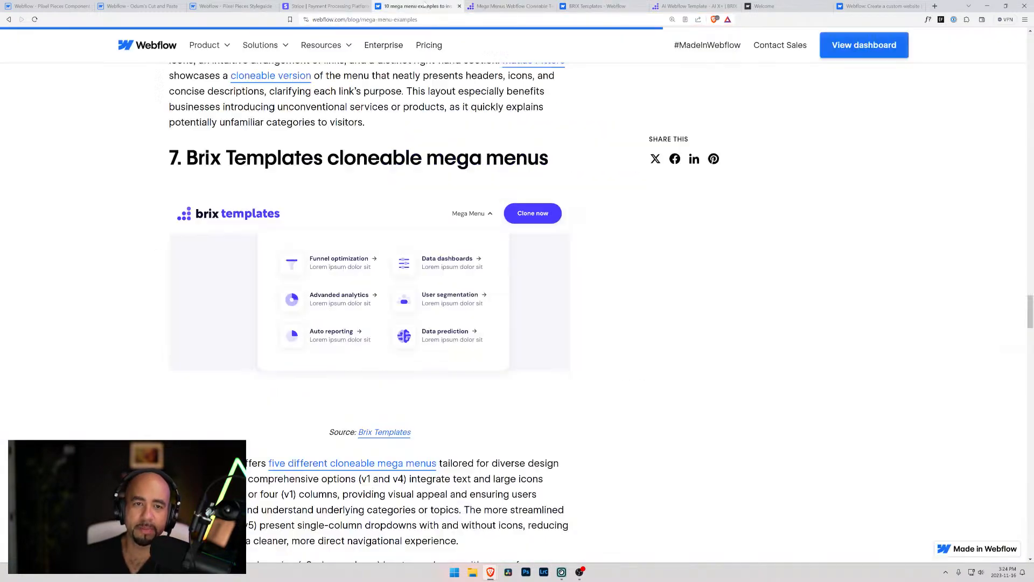
pyautogui.click(345, 6)
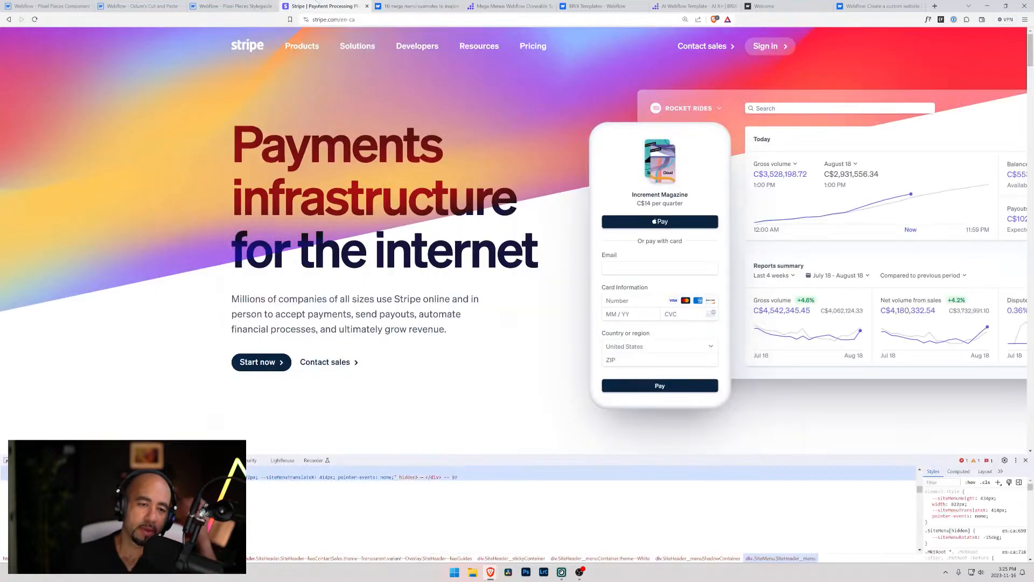
pyautogui.click(229, 6)
pyautogui.click(46, 6)
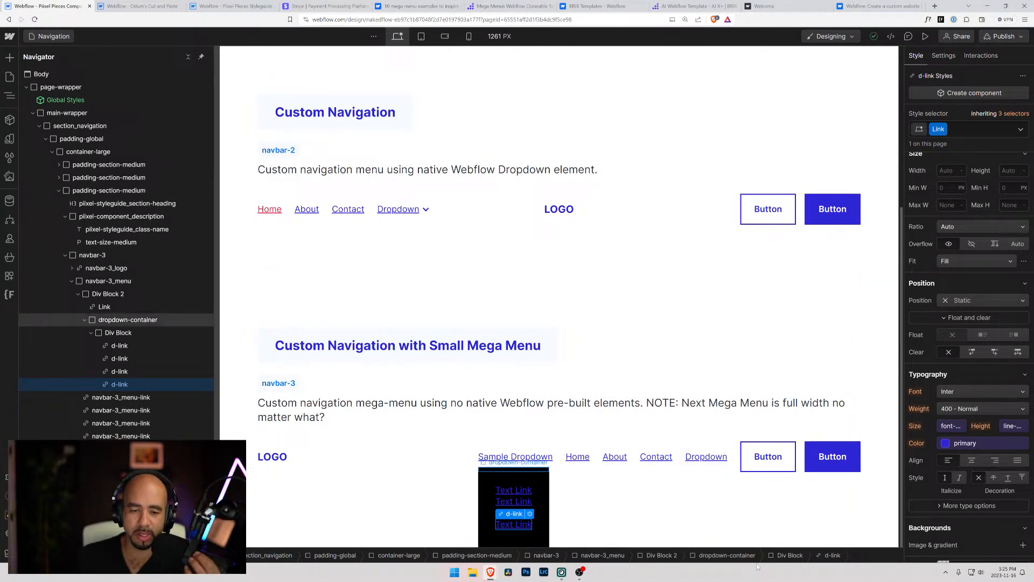
pyautogui.click(512, 478)
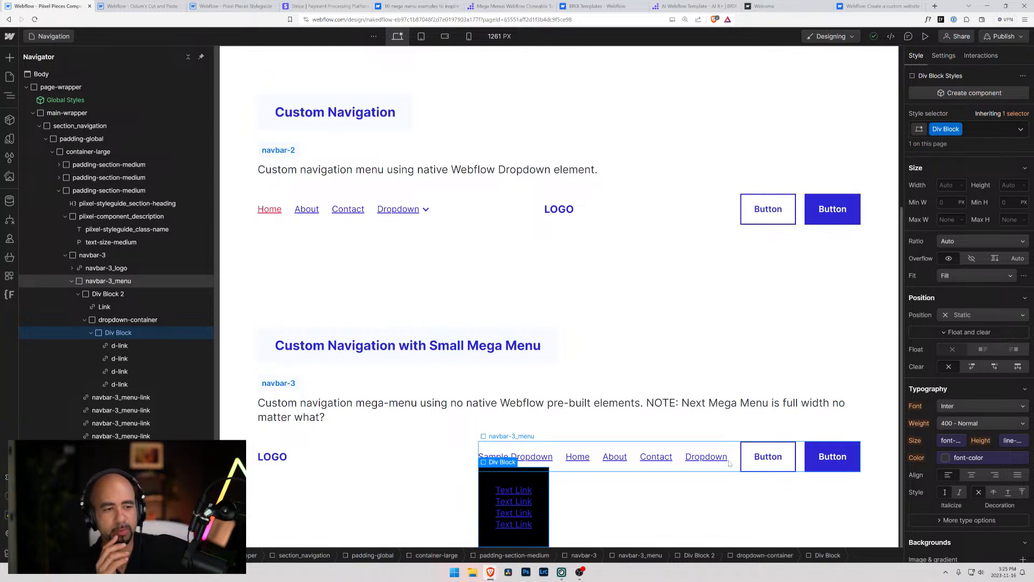
pyautogui.click(105, 294)
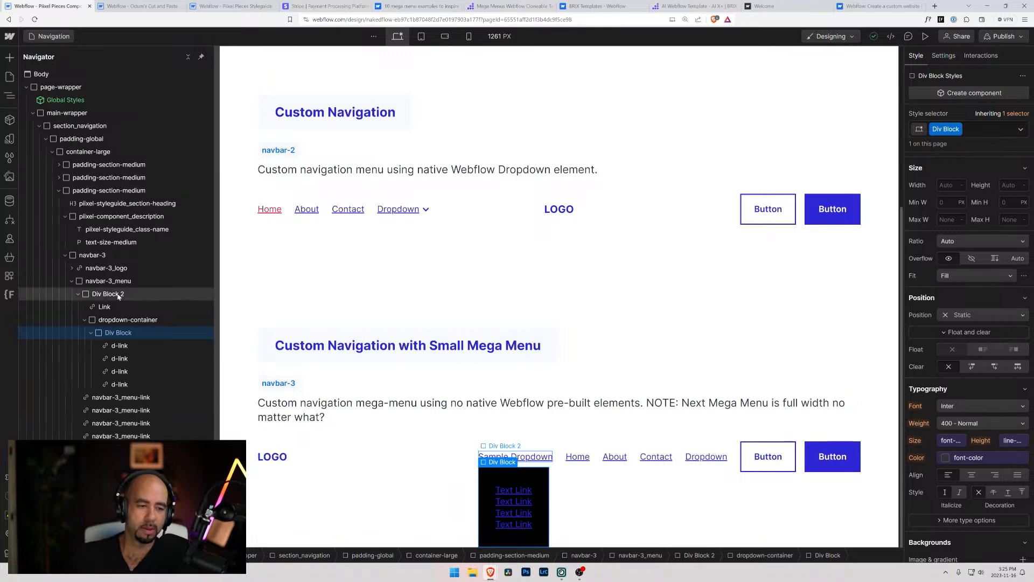
# Select the dropdown-container inside Div Block 2 and review its style settings
pyautogui.click(112, 320)
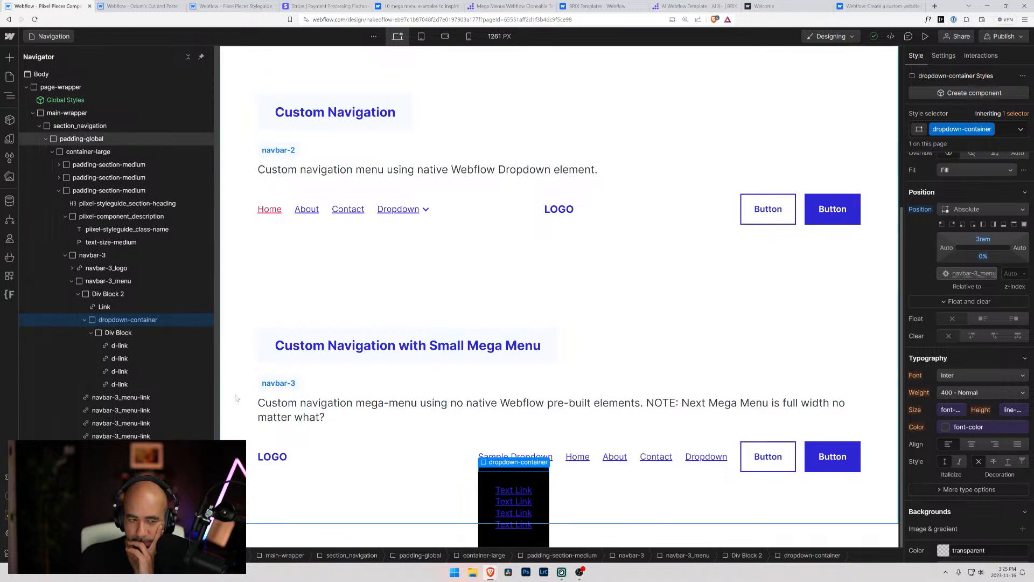
pyautogui.scroll(3, 237, 398)
pyautogui.scroll(-3, 237, 399)
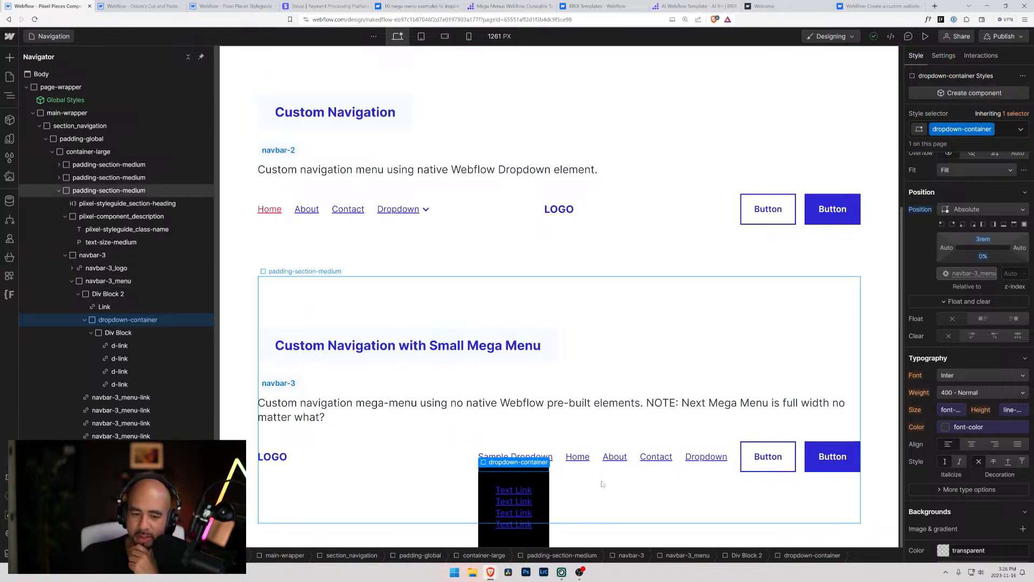
# Compare the Solutions, Developers and Resources dropdown menus on the Stripe site, and return to the Navigation page in Webflow Designer
pyautogui.click(326, 6)
pyautogui.moveTo(361, 52)
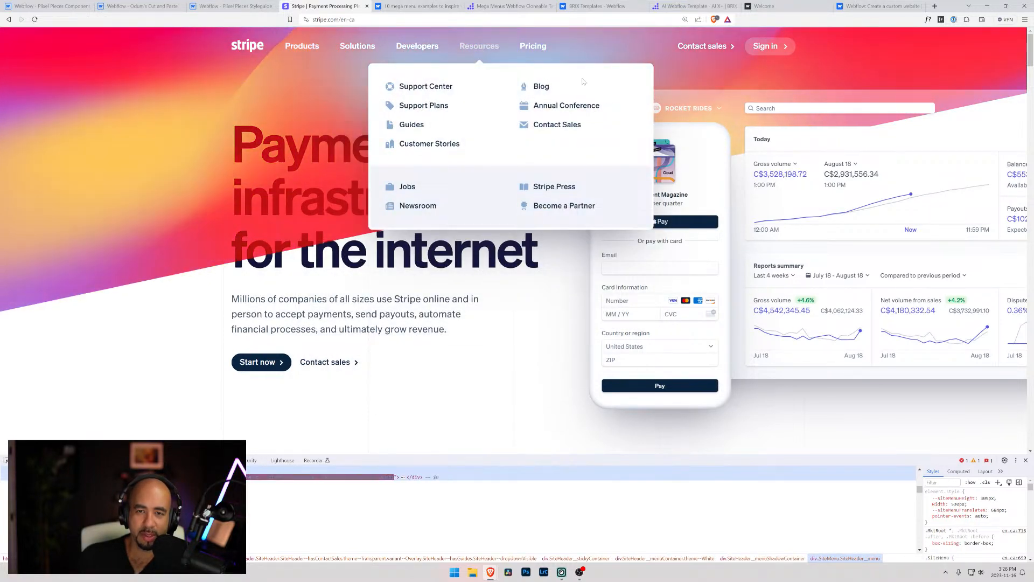
pyautogui.moveTo(481, 46)
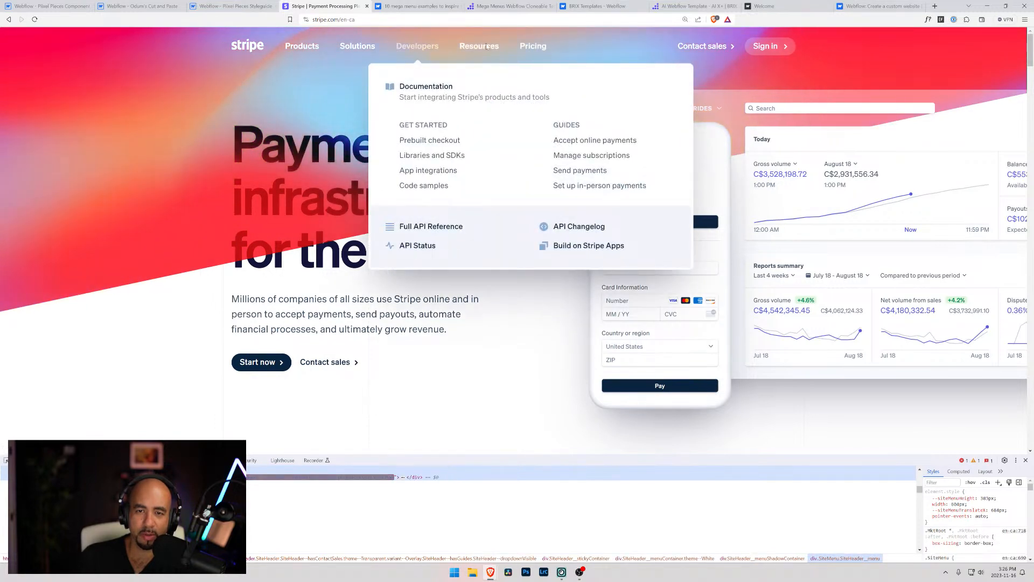
pyautogui.moveTo(409, 46)
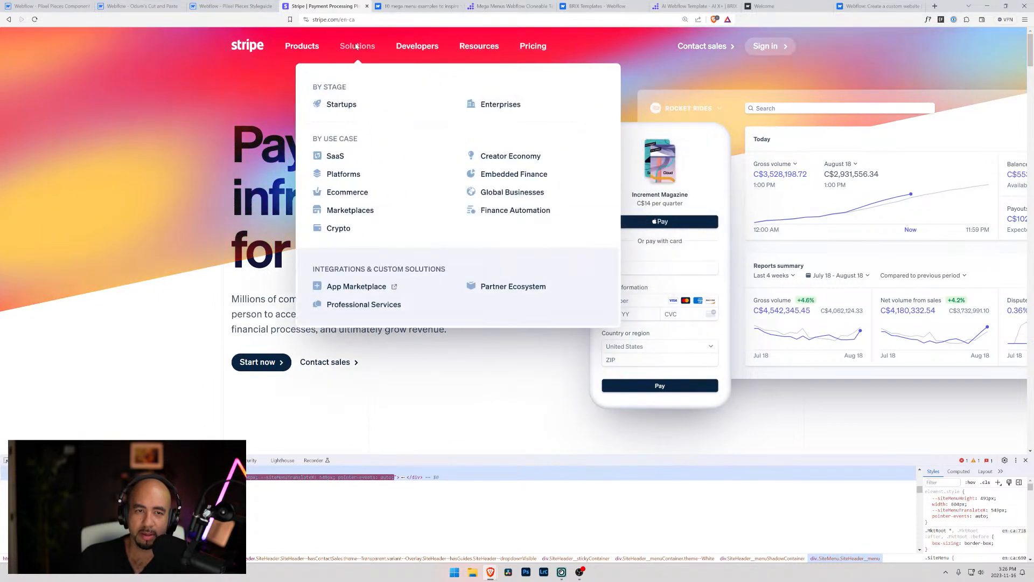
pyautogui.moveTo(301, 46)
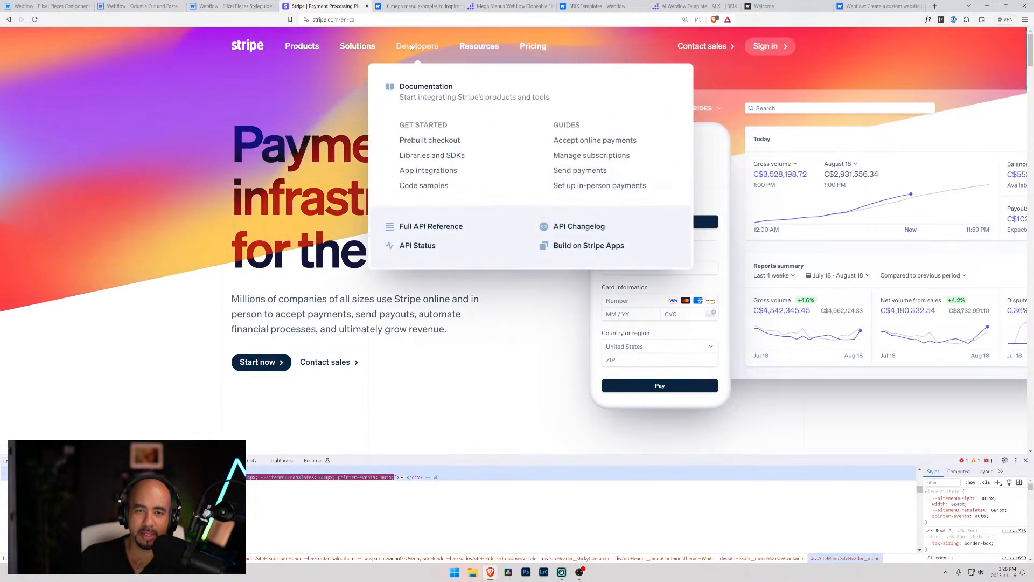
pyautogui.moveTo(349, 44)
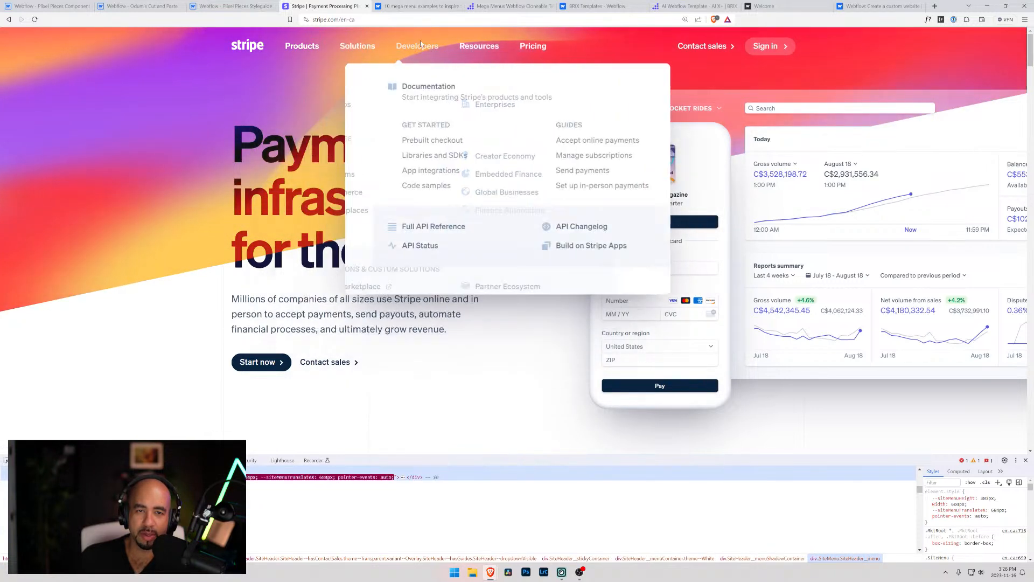
pyautogui.moveTo(476, 48)
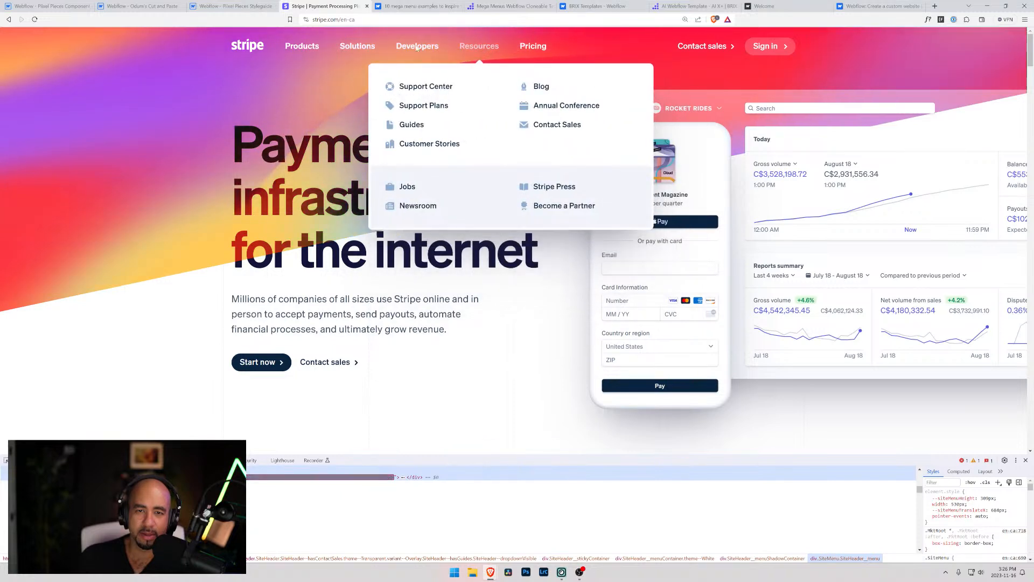
pyautogui.moveTo(312, 45)
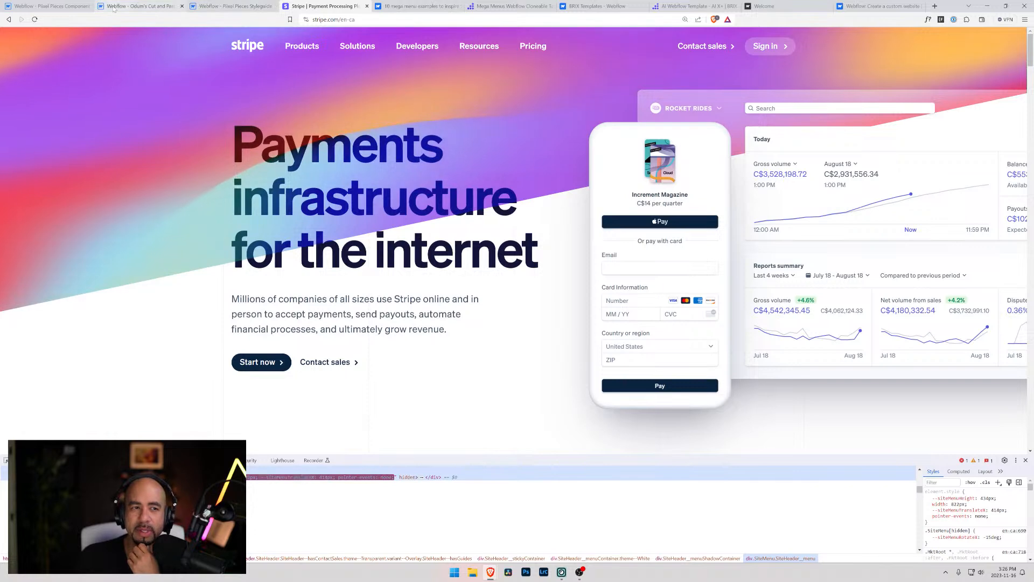
pyautogui.click(214, 7)
pyautogui.click(51, 8)
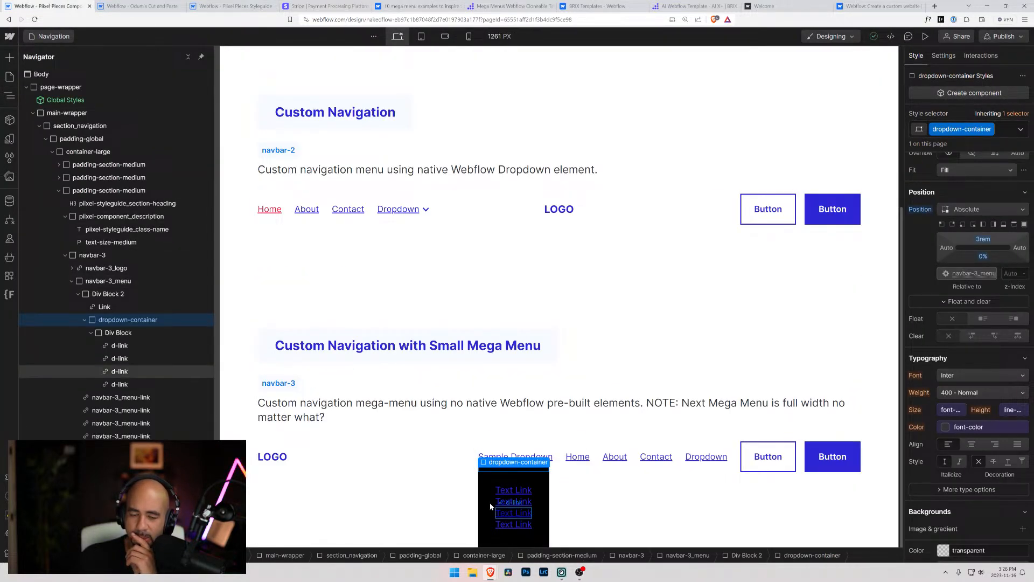
# Inspect the description text, Div Block 2, navbar-3_menu and the Sample Dropdown link to compare their position settings
pyautogui.click(350, 406)
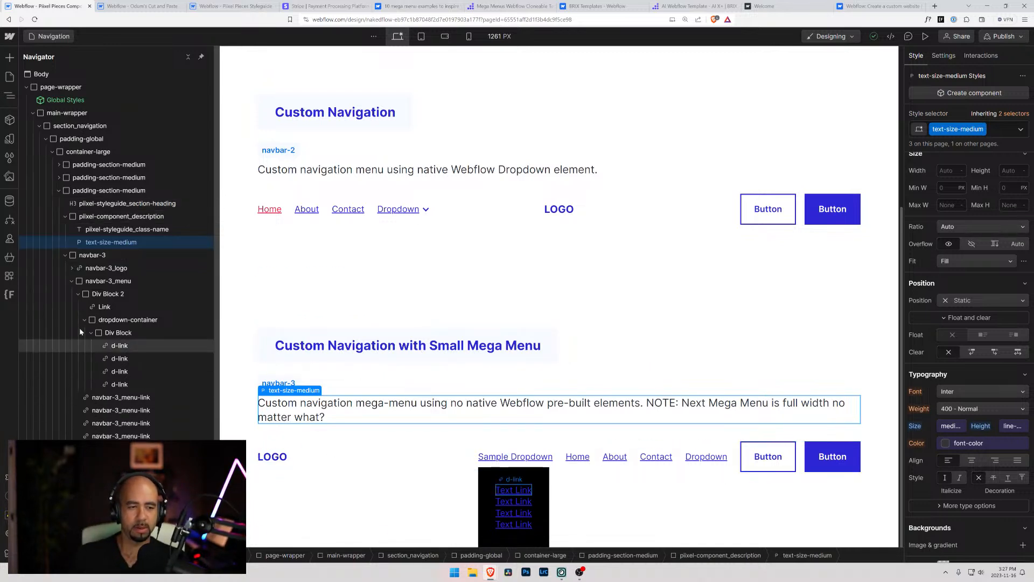
pyautogui.click(105, 293)
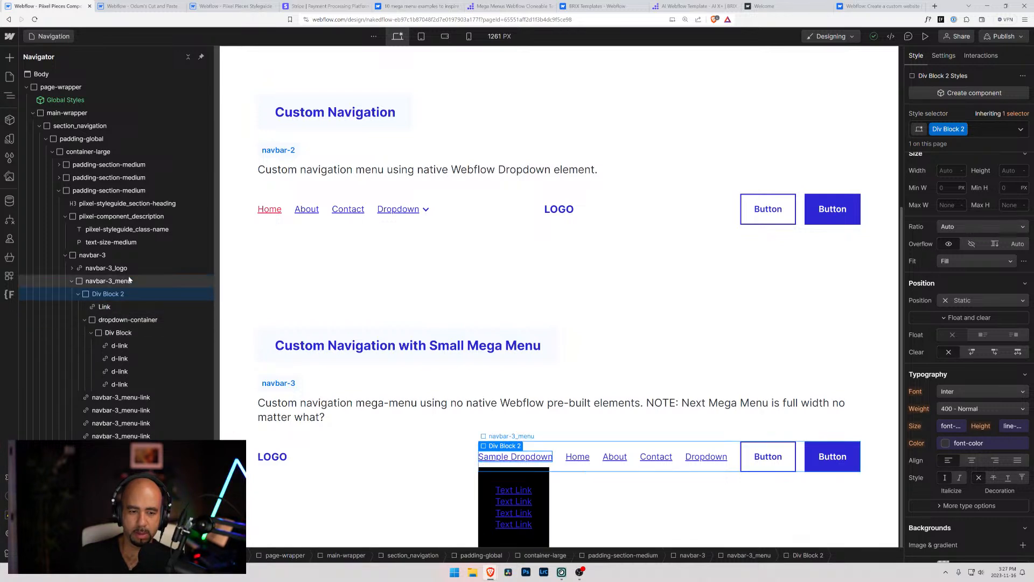
pyautogui.click(123, 284)
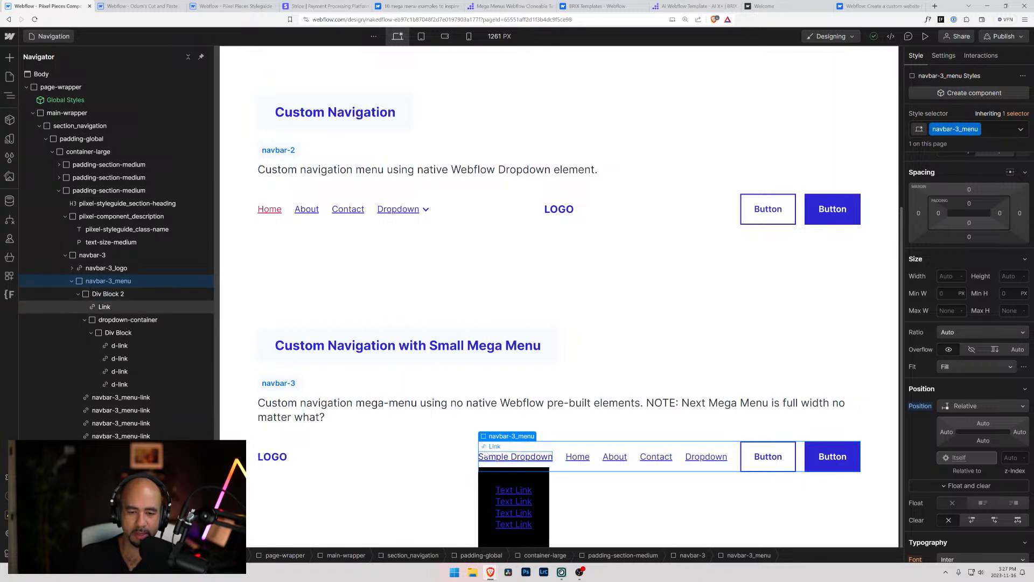
pyautogui.click(542, 464)
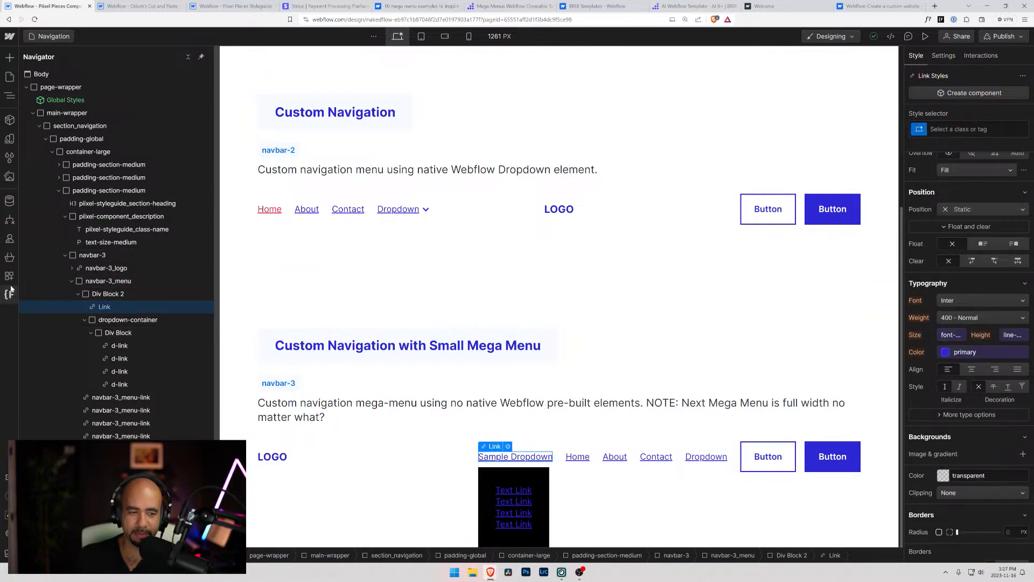
pyautogui.click(104, 281)
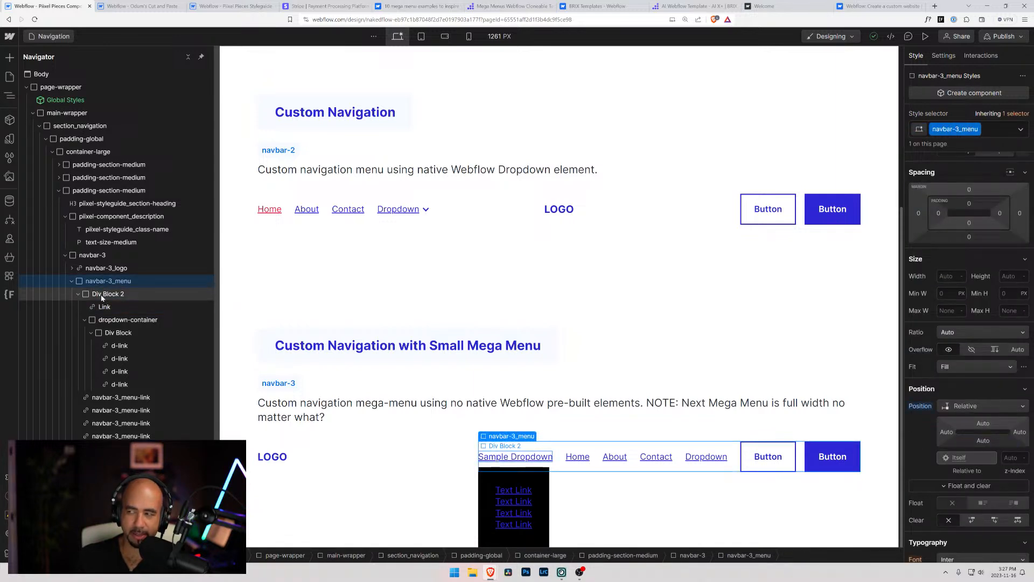
# Set the dropdown-container's width to 500 px
pyautogui.click(95, 322)
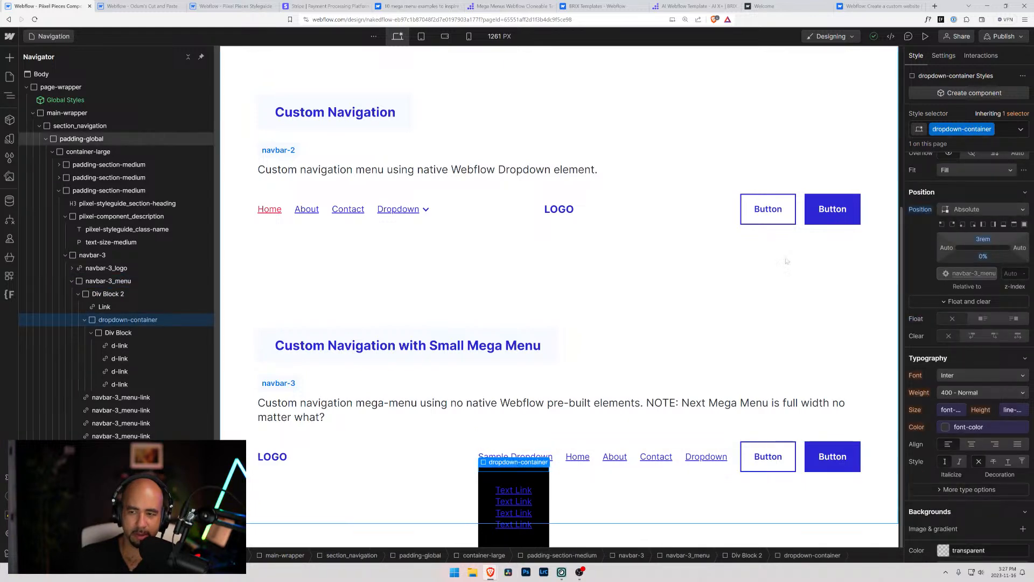
pyautogui.scroll(2, 934, 277)
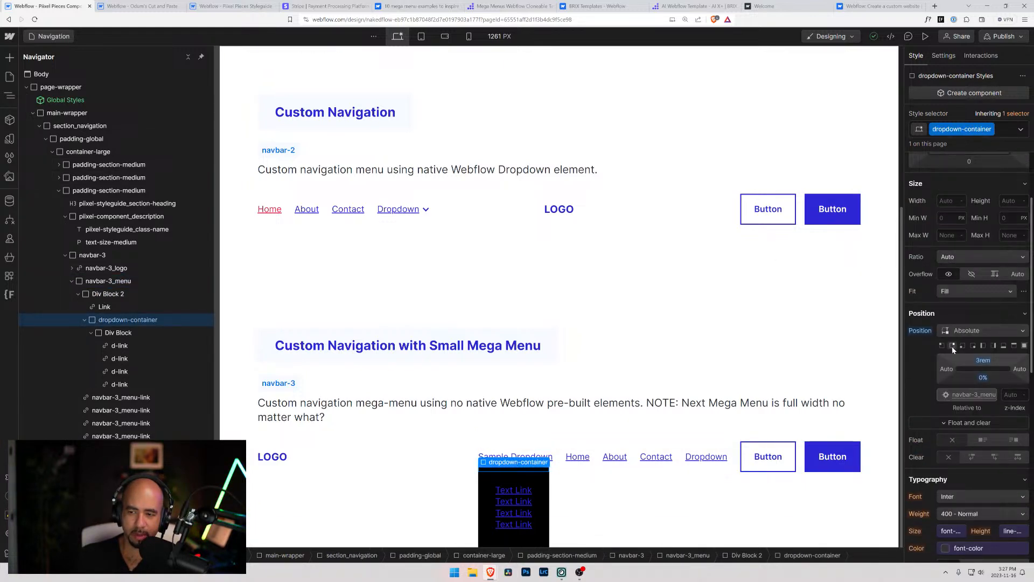
pyautogui.click(938, 197)
pyautogui.write('500p')
pyautogui.press('Return')
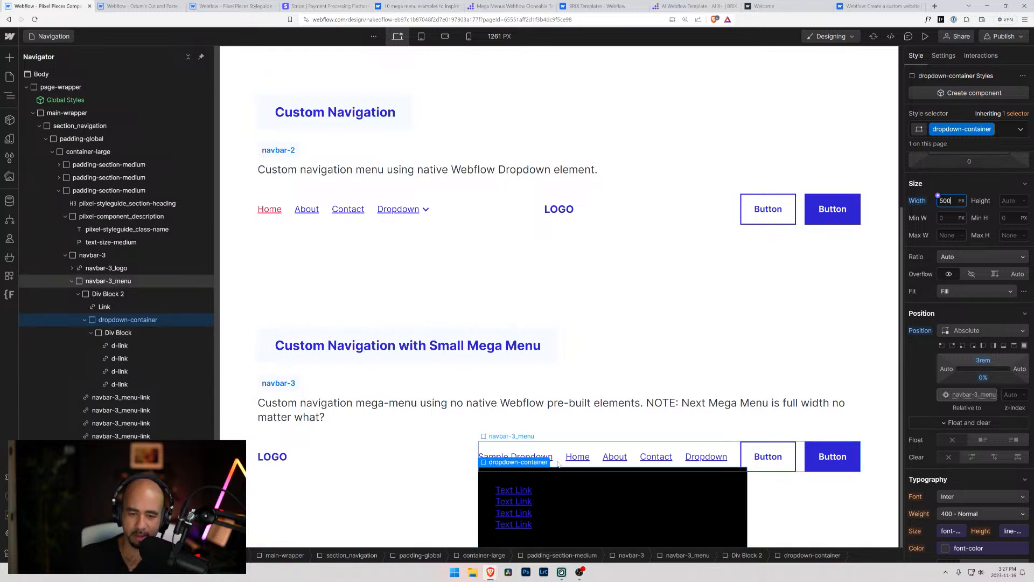
# Delete the Contact, About, Home and Dropdown links from the navbar-3 menu
pyautogui.click(655, 459)
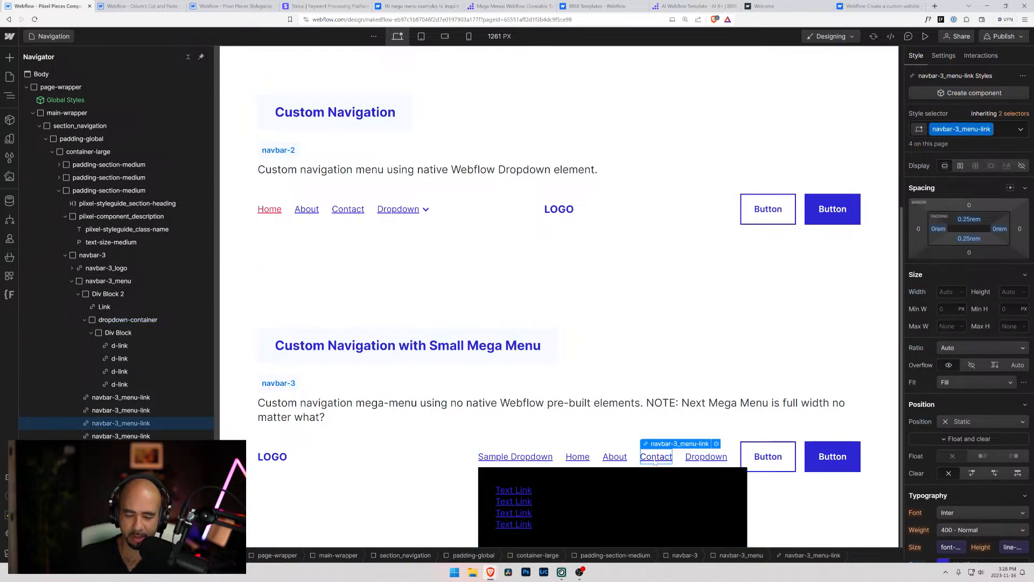
pyautogui.press('Delete')
pyautogui.click(672, 459)
pyautogui.press('Delete')
pyautogui.click(672, 459)
pyautogui.press('Delete')
pyautogui.click(687, 459)
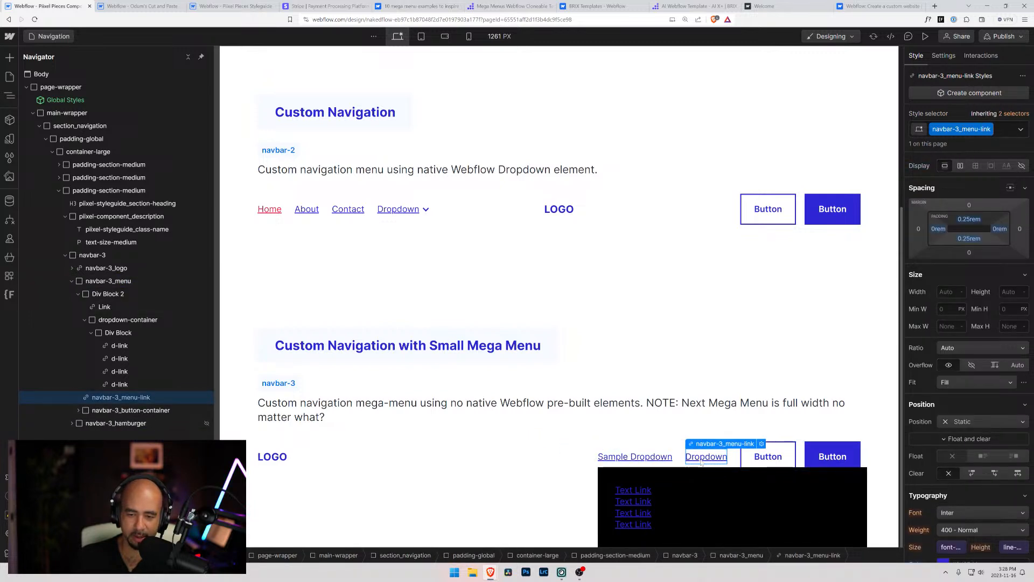
pyautogui.press('Delete')
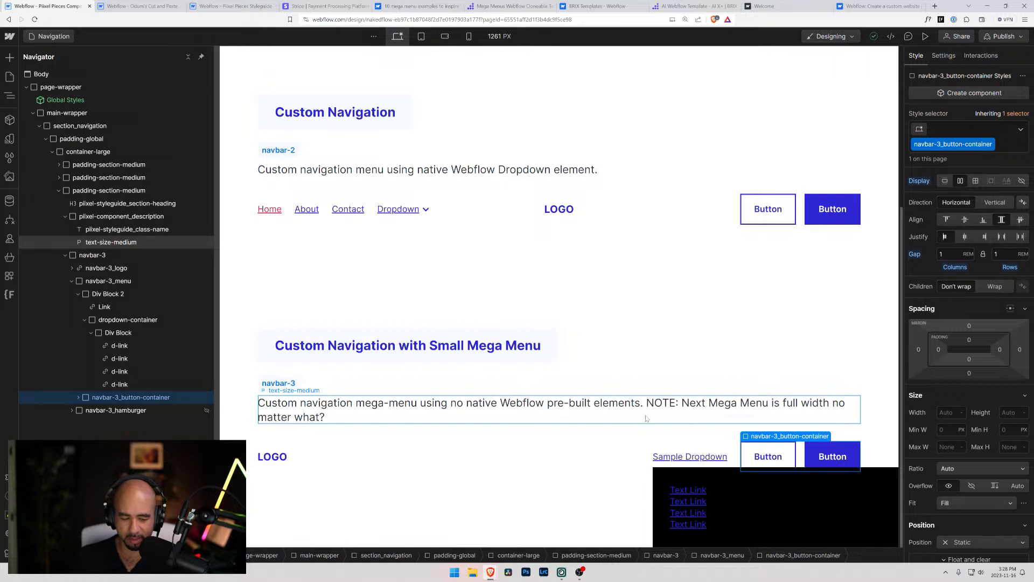
# Undo the deletion of the four navbar-3 menu links
pyautogui.hotkey('ctrl', 'z')
pyautogui.hotkey('ctrl', 'z')
pyautogui.hotkey('ctrl', 'z')
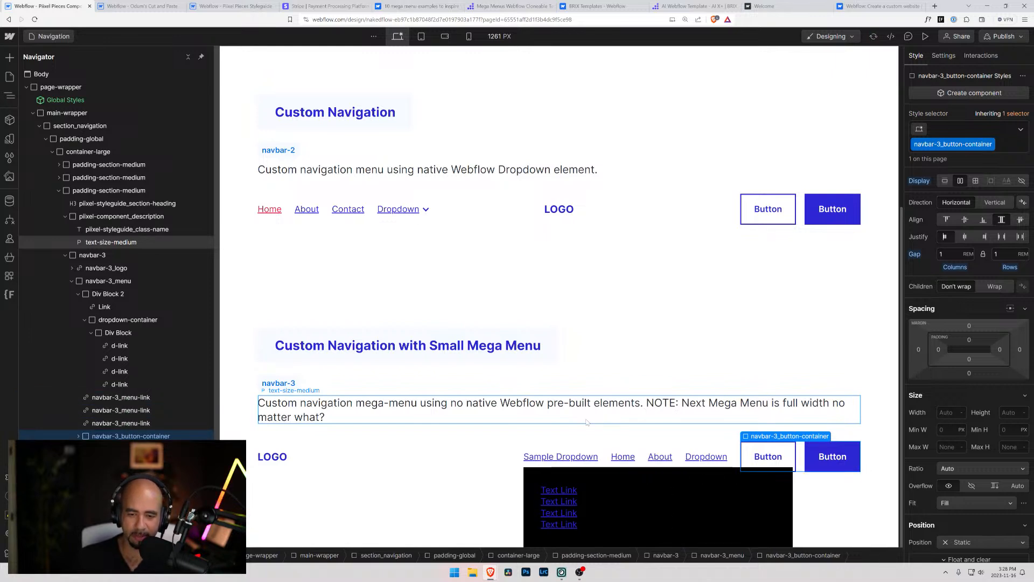
pyautogui.hotkey('ctrl', 'z')
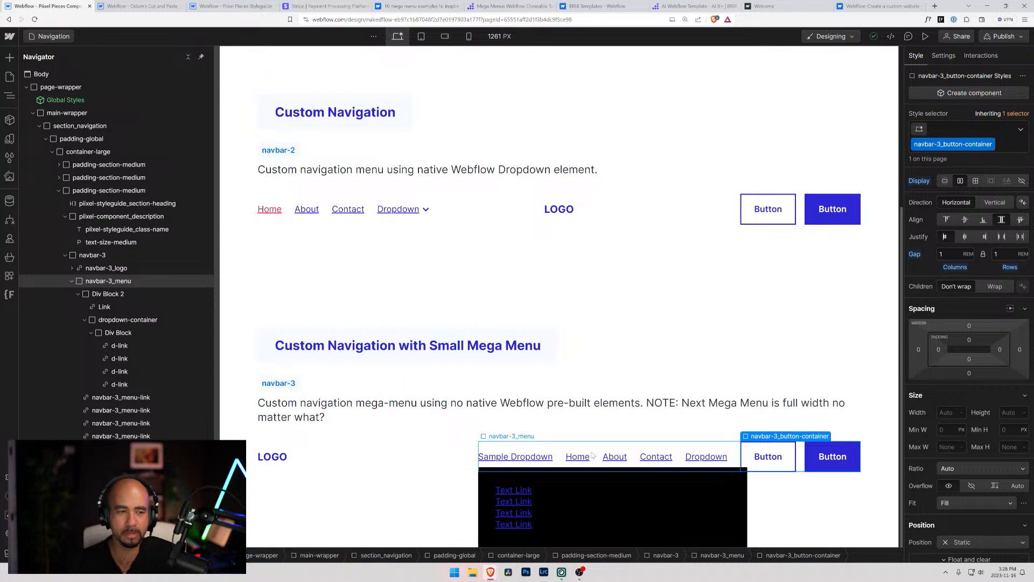
# Inspect navbar-3_menu, the inner Div Block, the dropdown-container and the Home link in the navbar-3 section
pyautogui.click(559, 456)
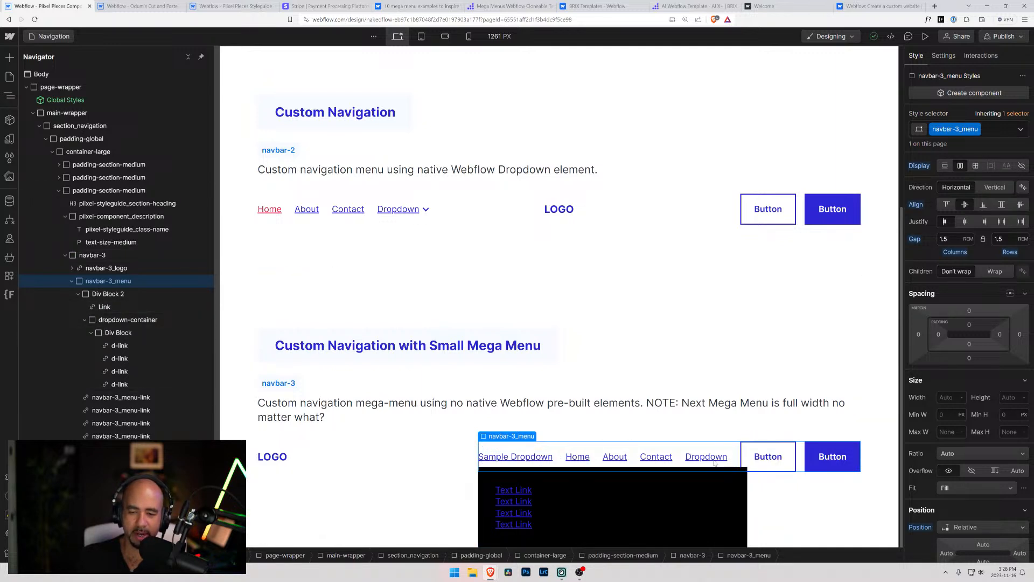
pyautogui.click(498, 477)
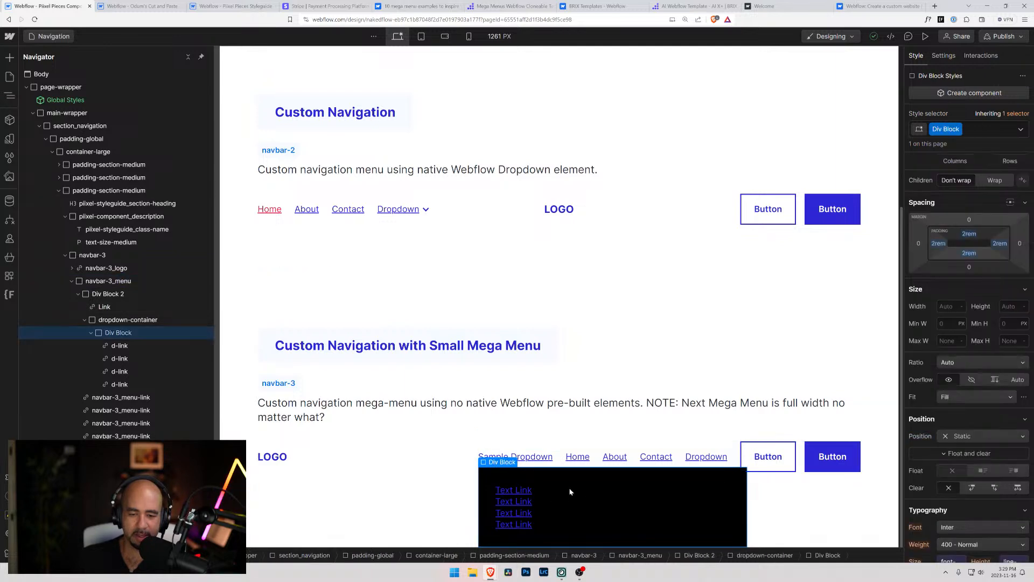
pyautogui.click(113, 320)
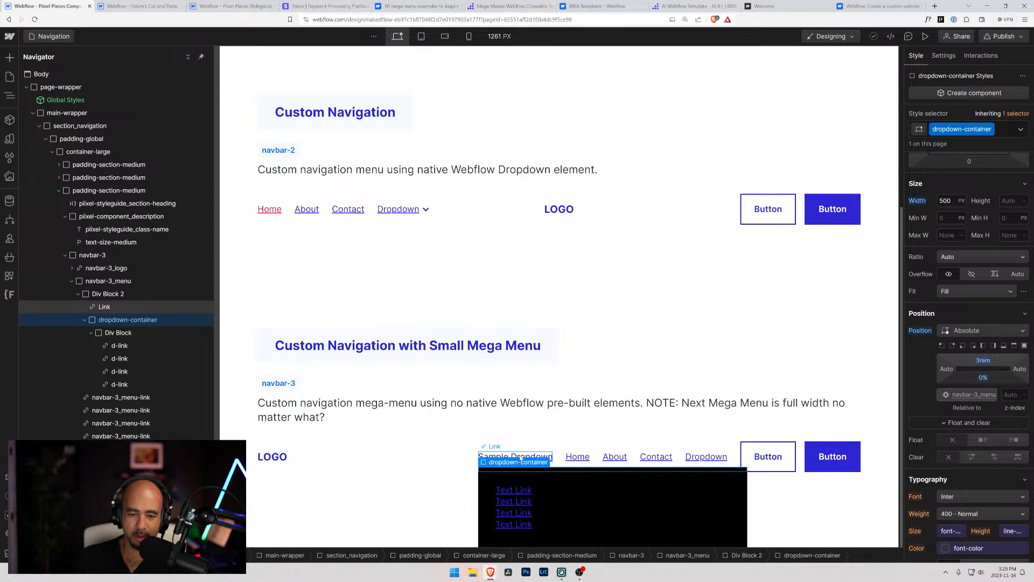
pyautogui.click(577, 457)
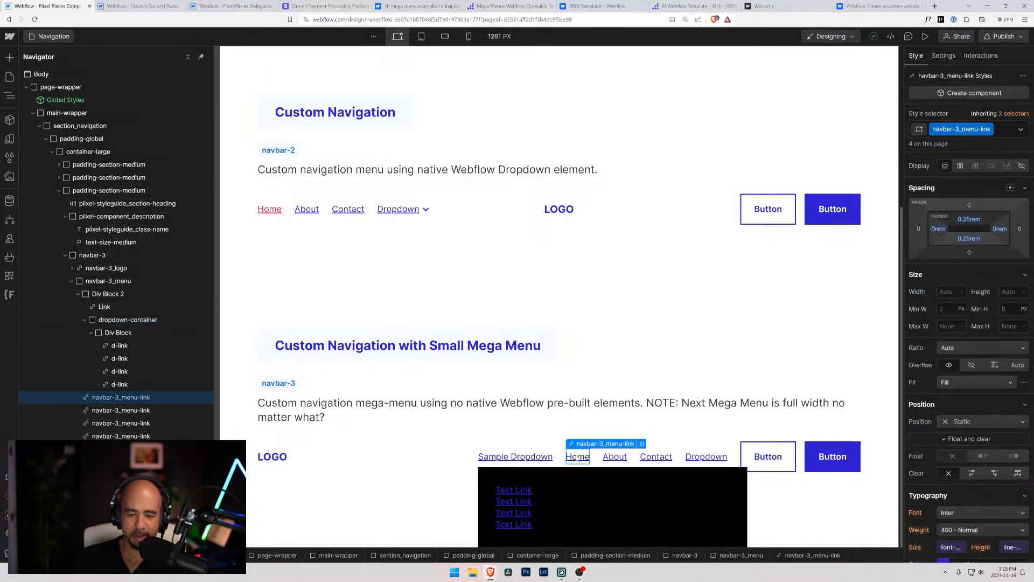
# Collapse the dropdown-container and Div Block 2 in the element tree
pyautogui.click(88, 320)
pyautogui.click(85, 321)
pyautogui.click(110, 329)
pyautogui.click(107, 321)
pyautogui.click(85, 321)
pyautogui.click(84, 321)
pyautogui.click(78, 294)
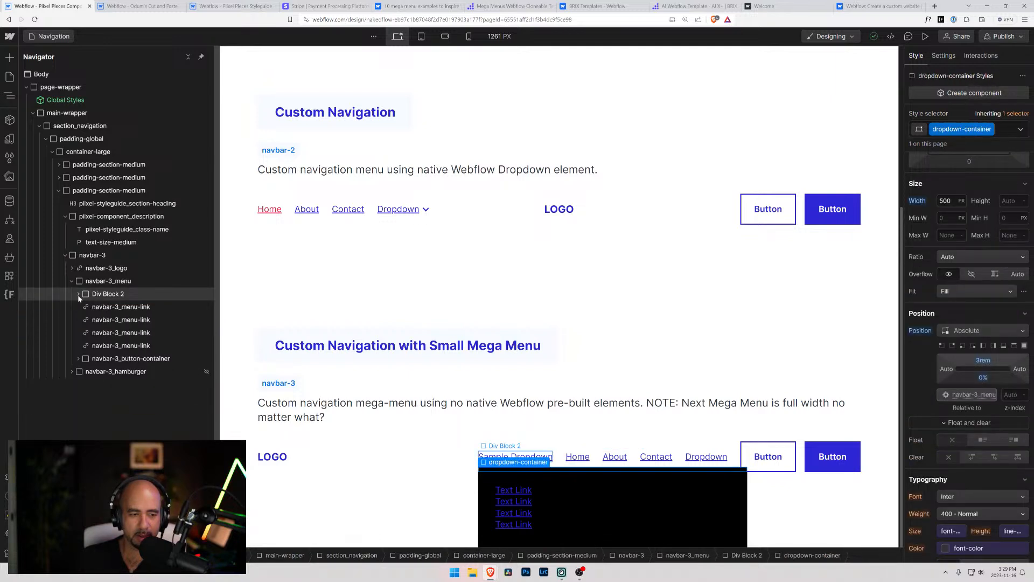
# Duplicate Div Block 2, move the copy after the last navbar-3_menu-link, and delete the copy
pyautogui.click(88, 299)
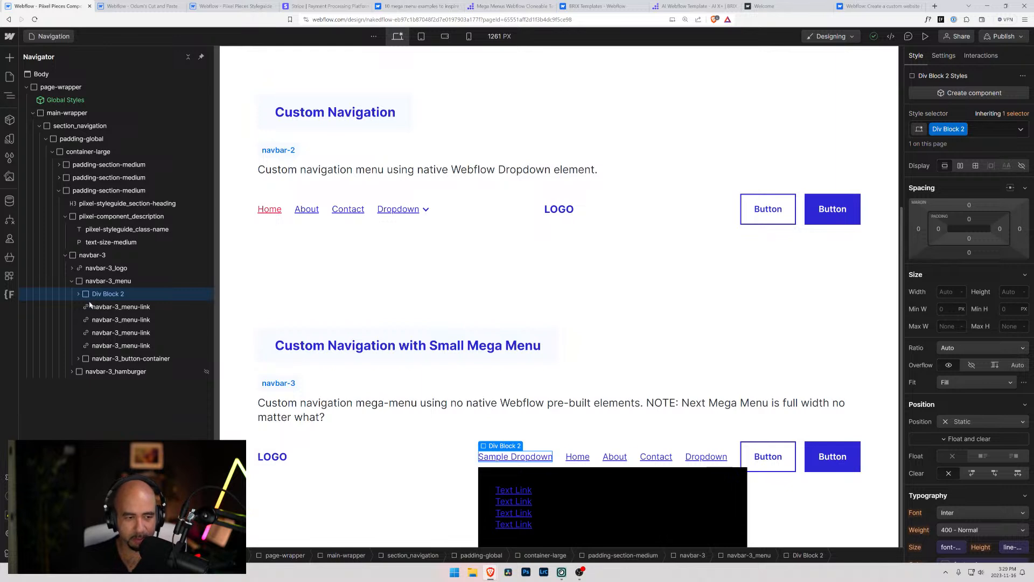
pyautogui.hotkey('ctrl', 'd')
pyautogui.moveTo(90, 307); pyautogui.dragTo(83, 366)
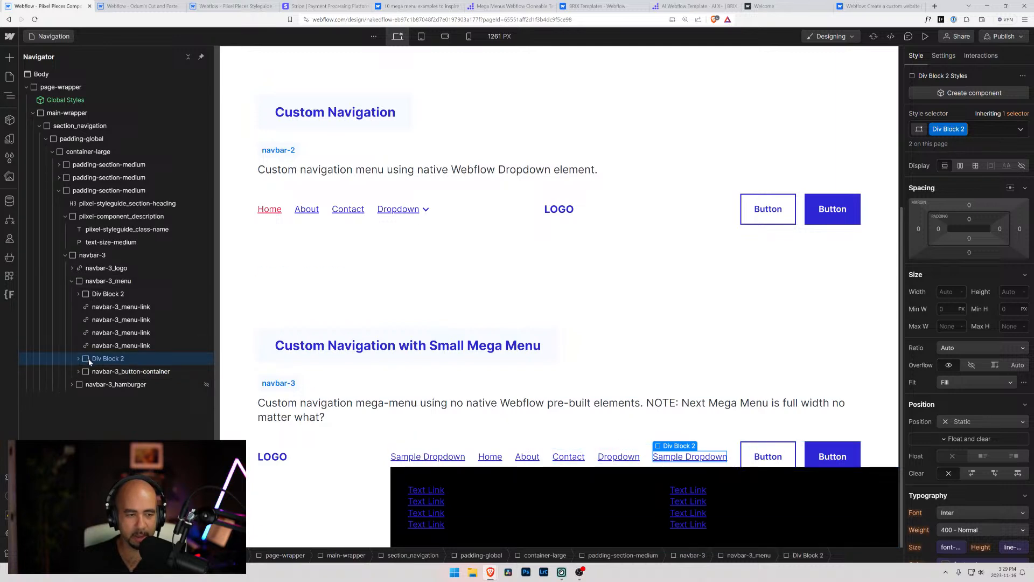
pyautogui.press('Delete')
# Expand Div Block 2 and set the dropdown-container's right position offset to 0 px
pyautogui.click(92, 295)
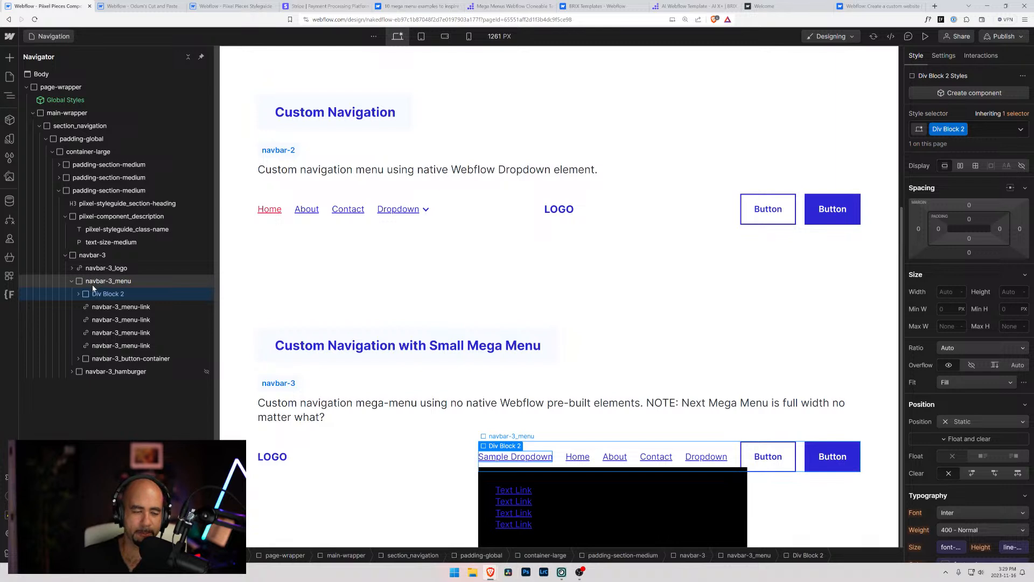
pyautogui.click(78, 294)
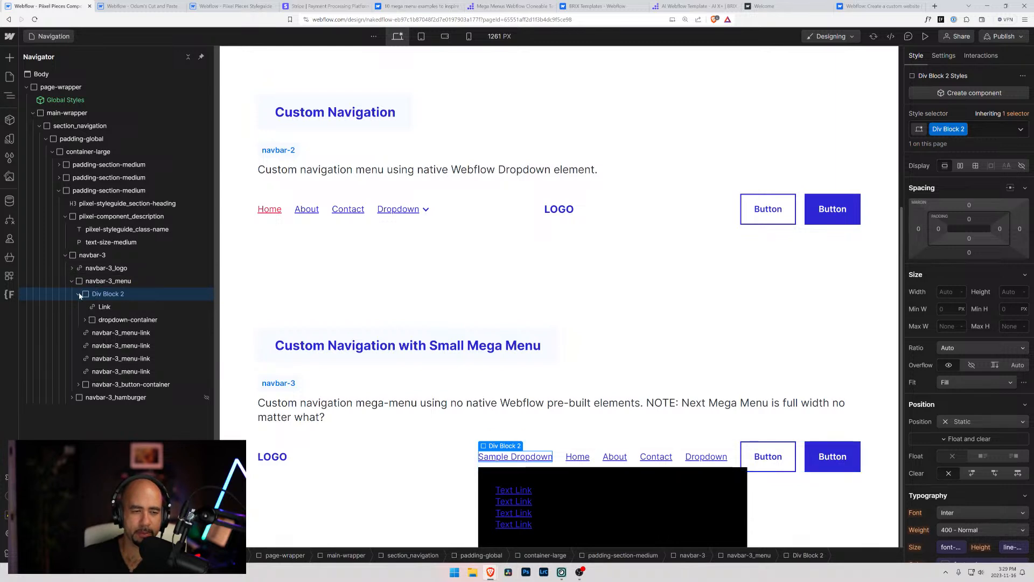
pyautogui.click(95, 320)
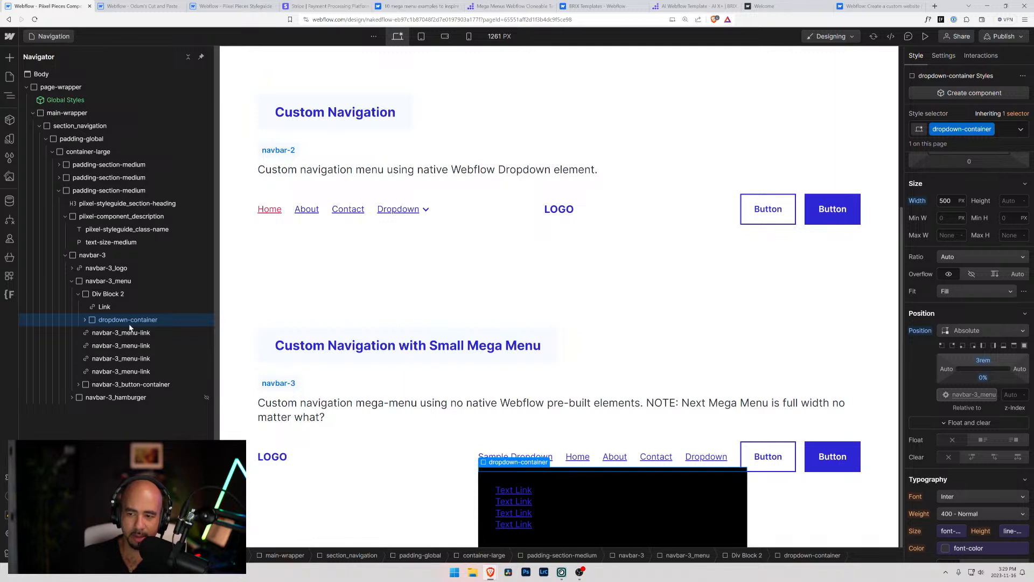
pyautogui.click(1019, 369)
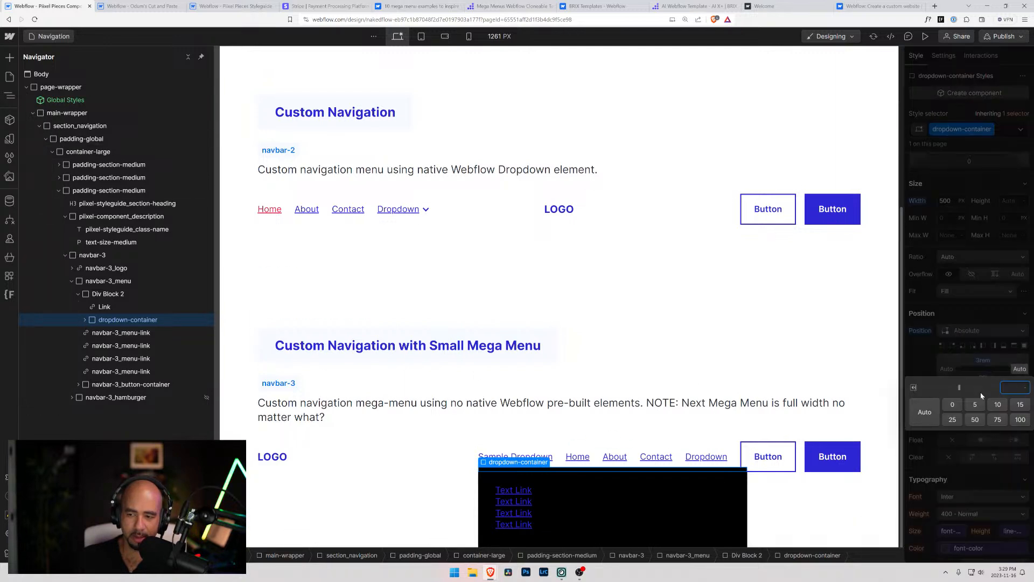
pyautogui.click(952, 404)
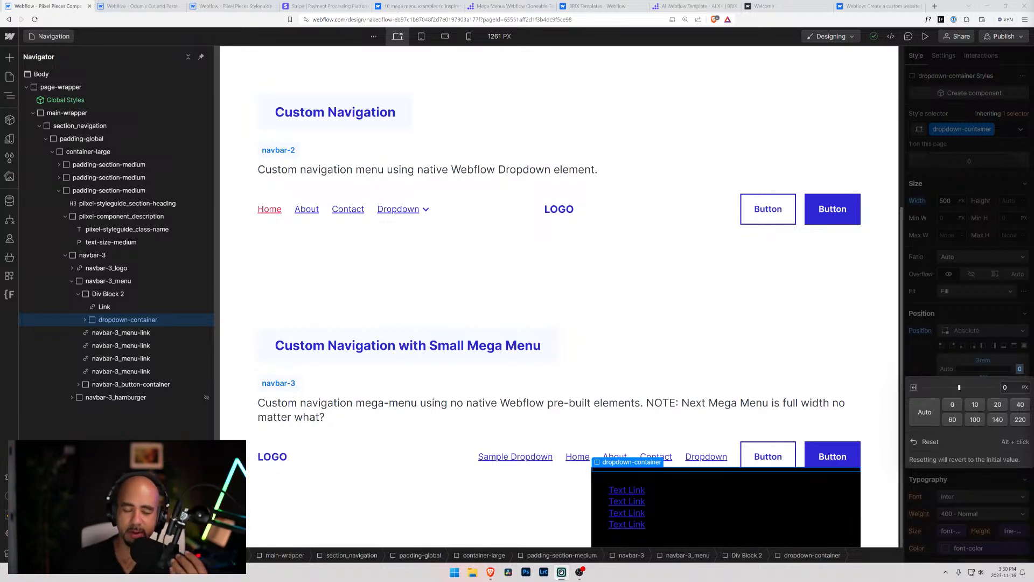
# Inspect Div Block 2, the Sample Dropdown link and the dropdown's inner Div Block, and collapse the inner Div Block in the element tree
pyautogui.click(496, 458)
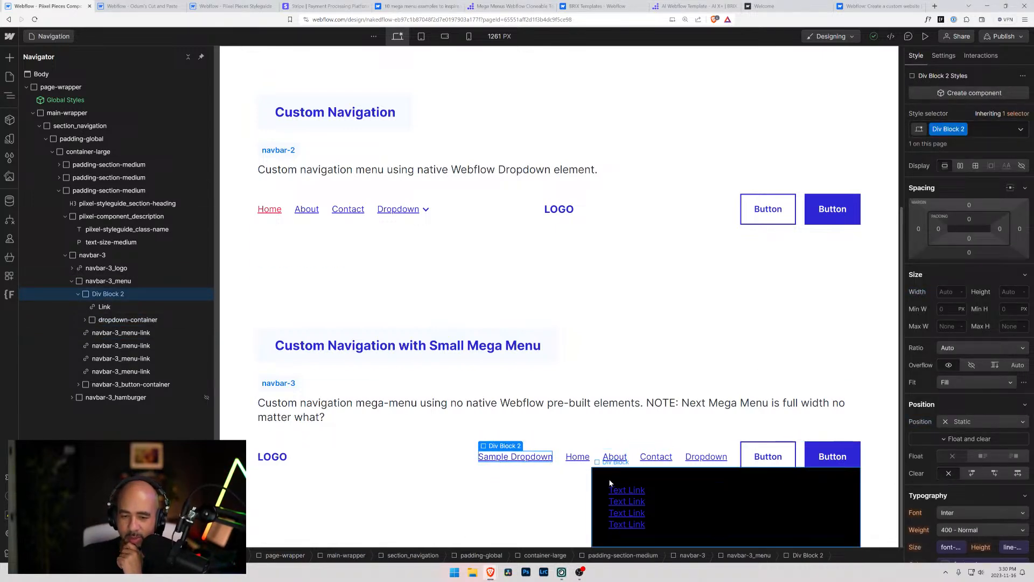
pyautogui.click(755, 484)
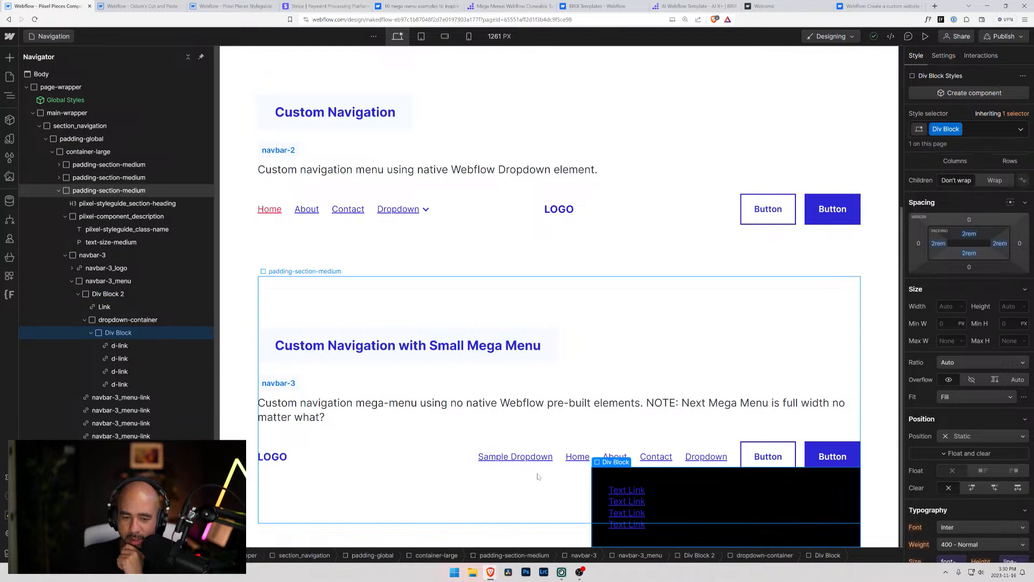
pyautogui.click(524, 458)
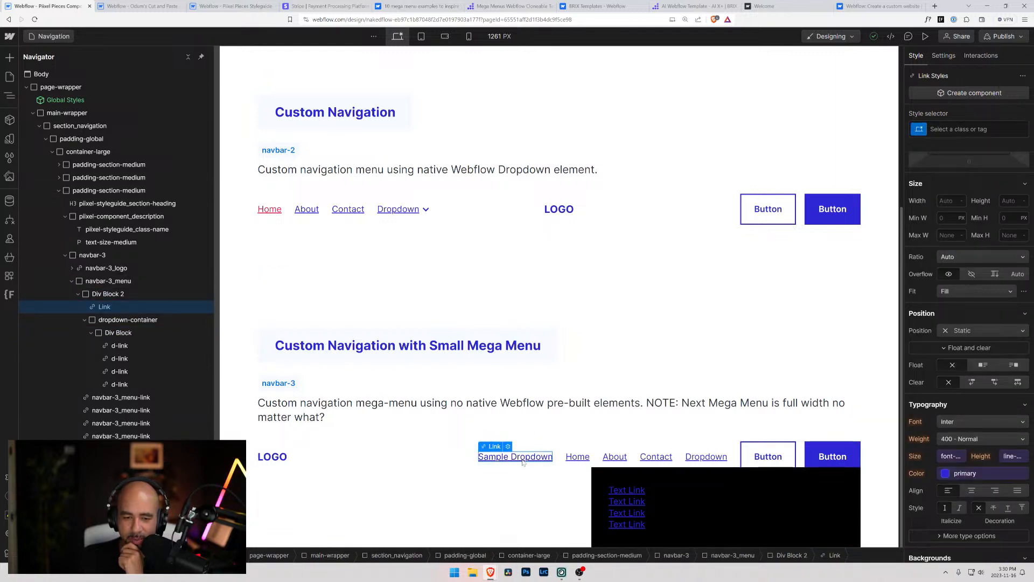
pyautogui.click(91, 333)
pyautogui.click(99, 337)
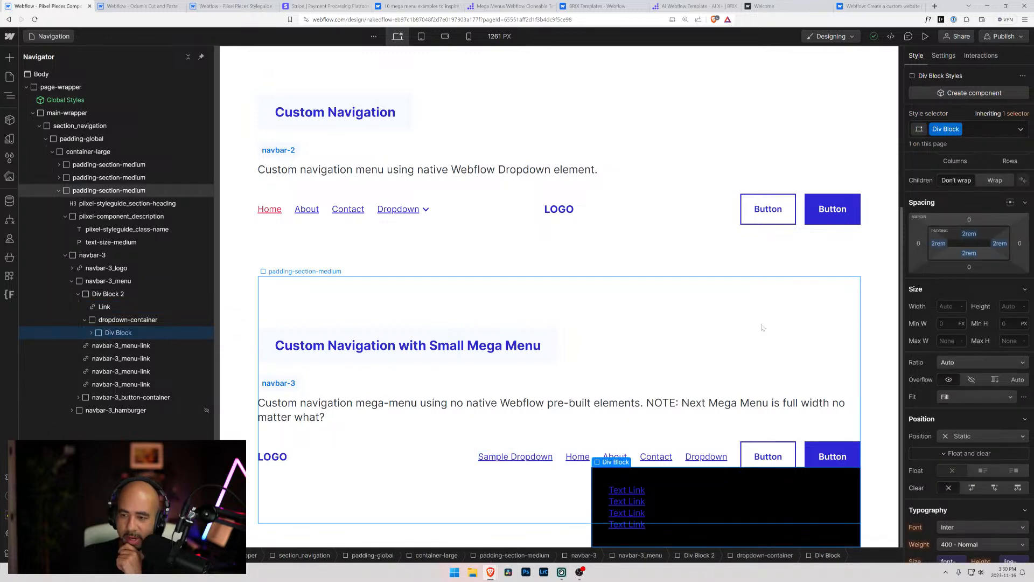
# Compare the position and background styles of navbar-3_menu and the dropdown's inner Div Block
pyautogui.scroll(-7, 977, 366)
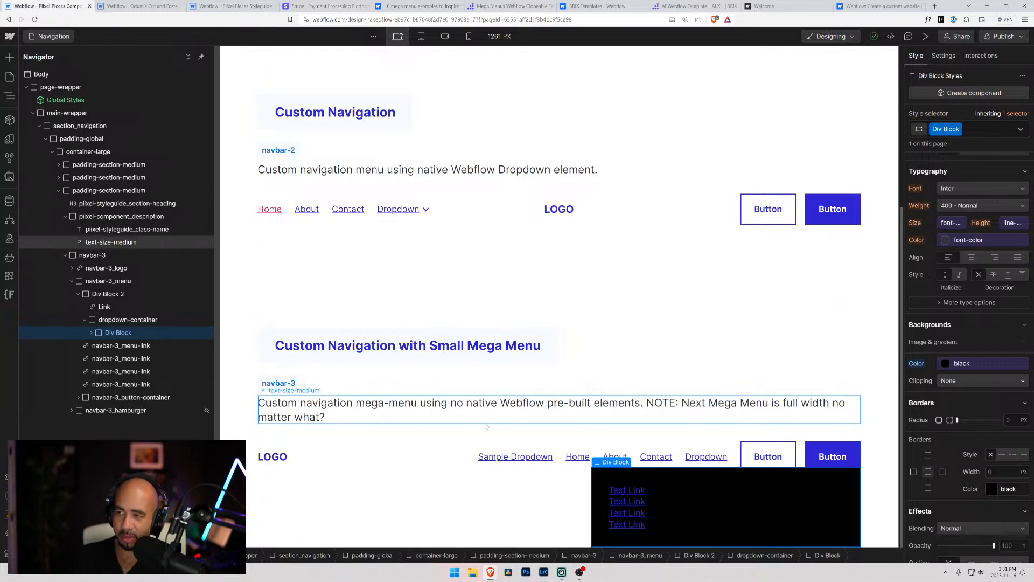
pyautogui.click(526, 464)
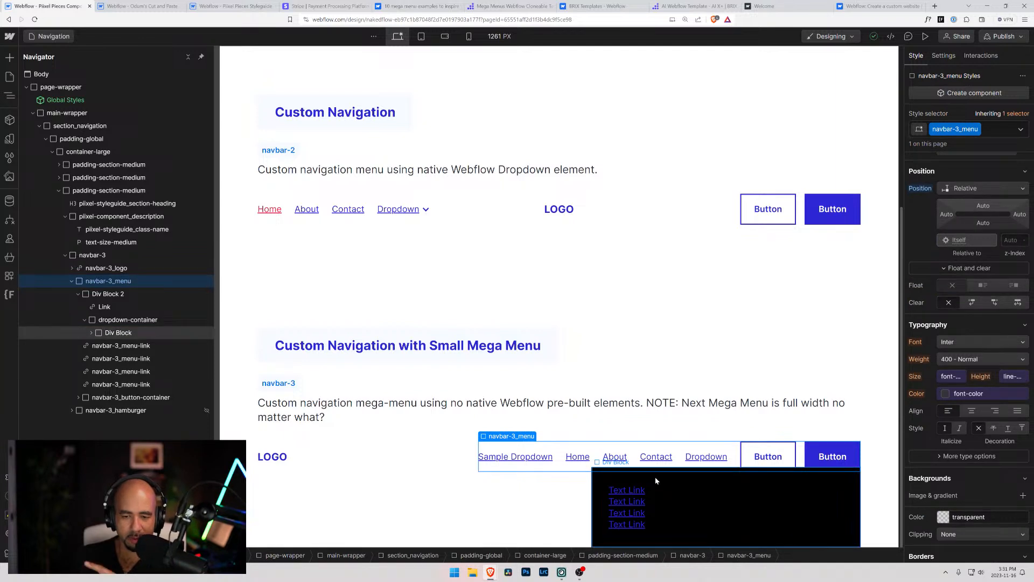
pyautogui.click(690, 488)
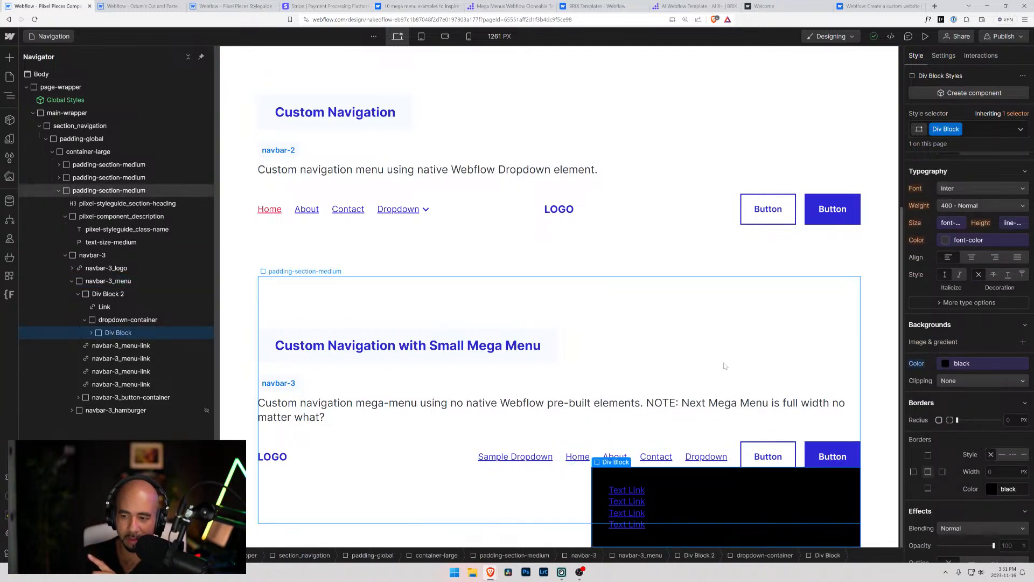
pyautogui.scroll(5, 959, 415)
pyautogui.scroll(3, 959, 415)
pyautogui.scroll(-6, 956, 407)
pyautogui.scroll(-3, 952, 399)
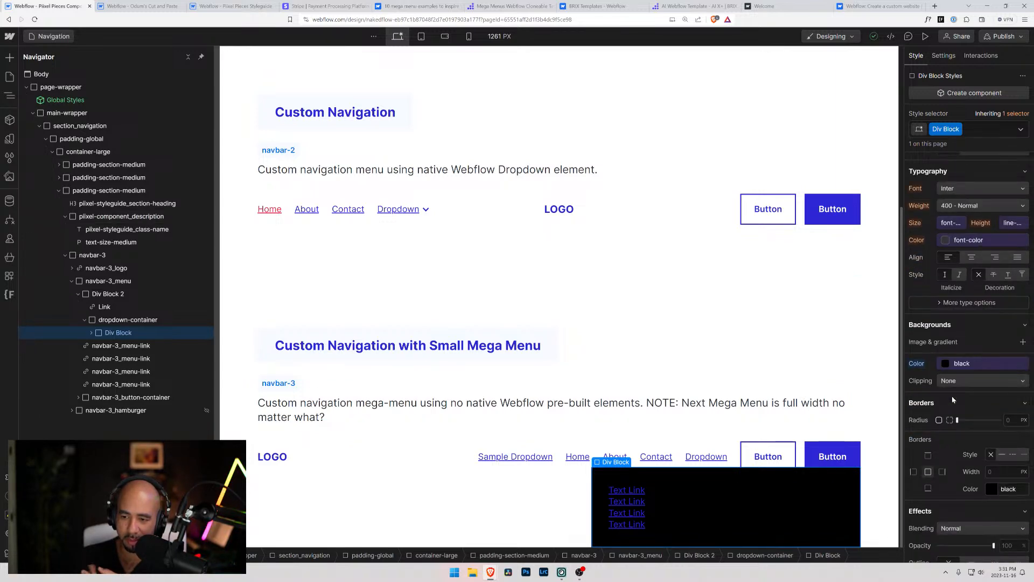
pyautogui.scroll(5, 951, 397)
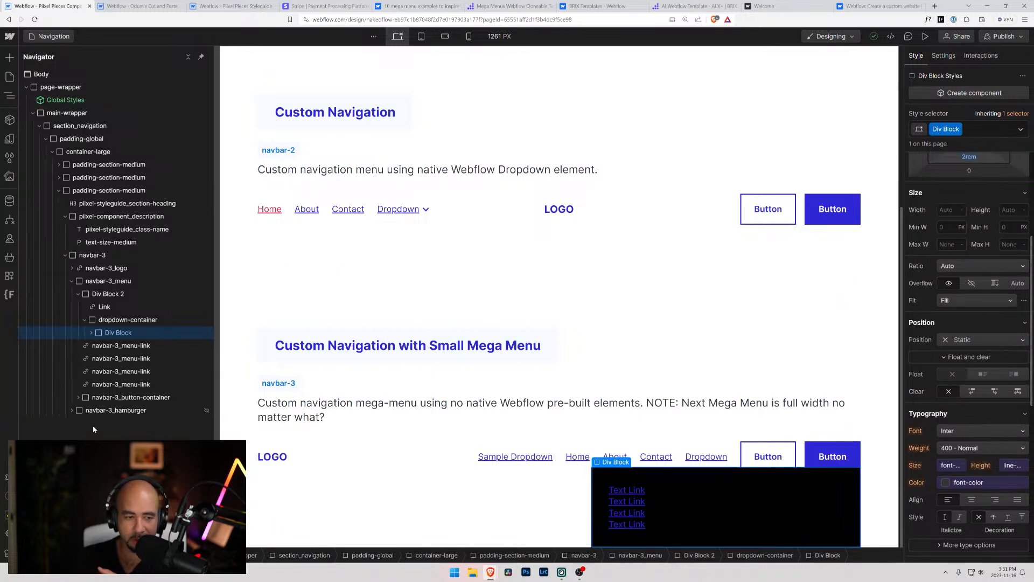
# Set the dropdown-container's right position offset to 100%
pyautogui.click(134, 321)
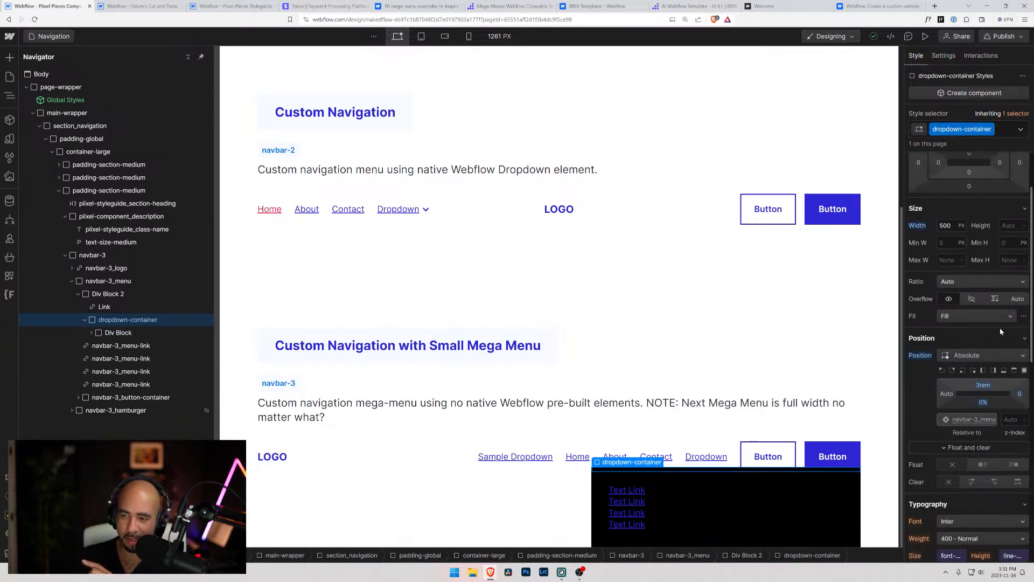
pyautogui.moveTo(1022, 400); pyautogui.dragTo(637, 423)
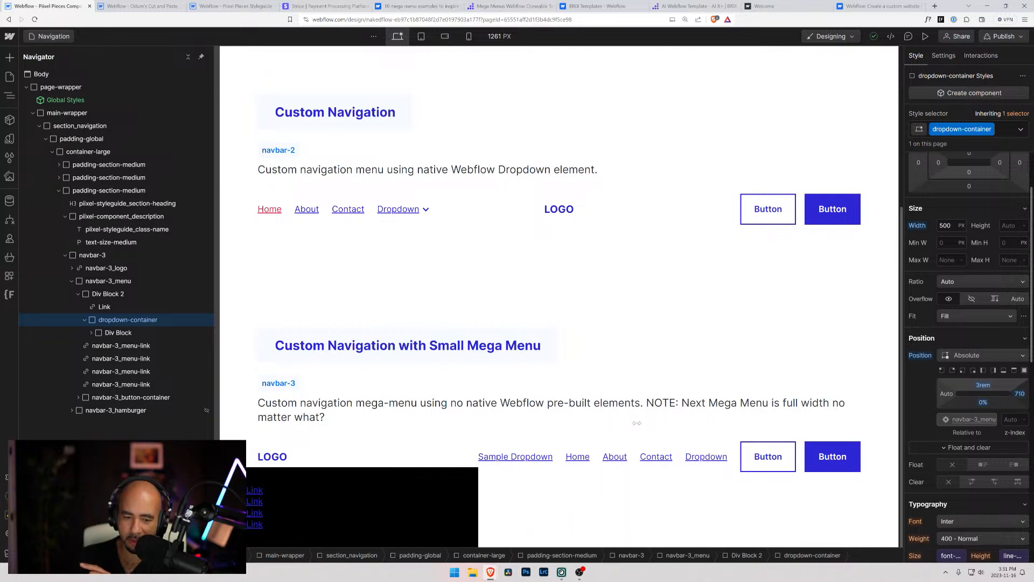
pyautogui.click(1020, 395)
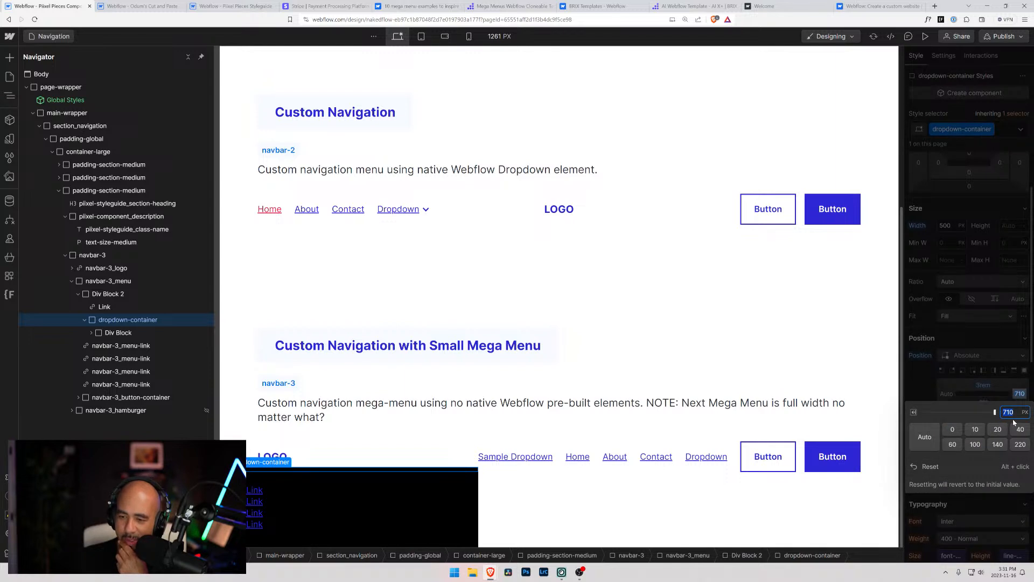
pyautogui.write('100%')
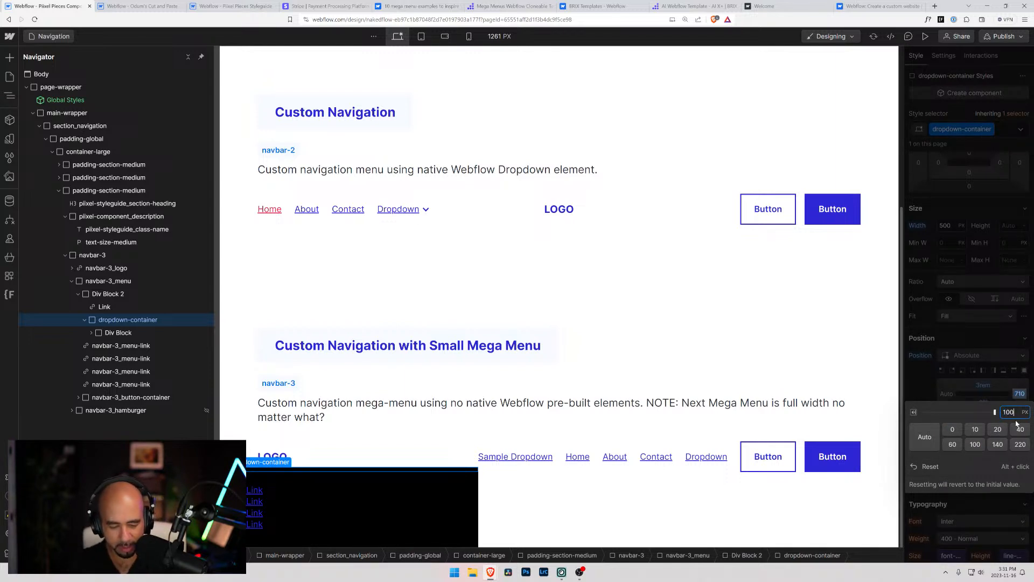
pyautogui.press('Return')
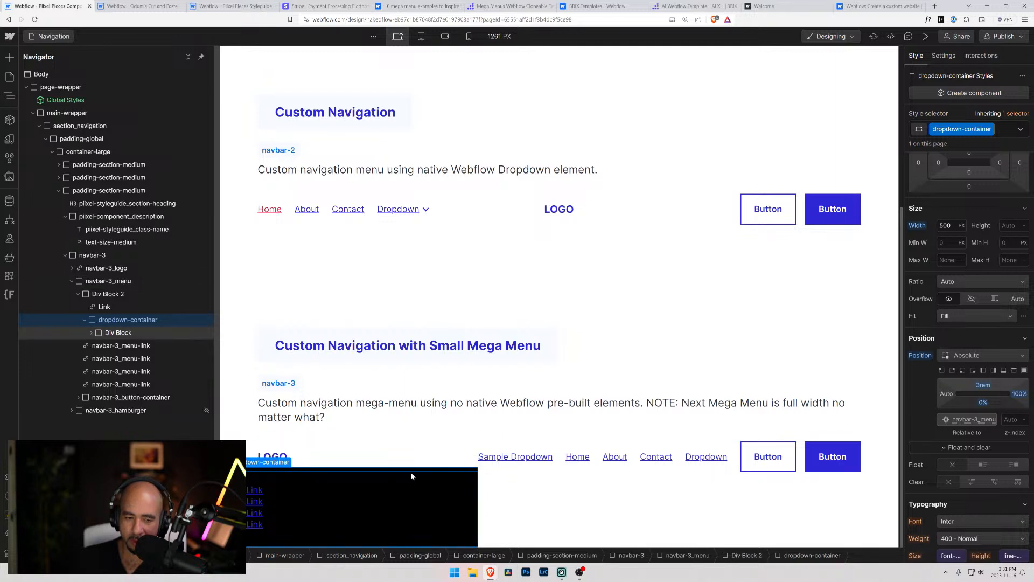
# Reset the dropdown-container's width to Auto and open its right position offset for editing
pyautogui.keyDown('alt'); pyautogui.click(923, 227); pyautogui.keyUp('alt')
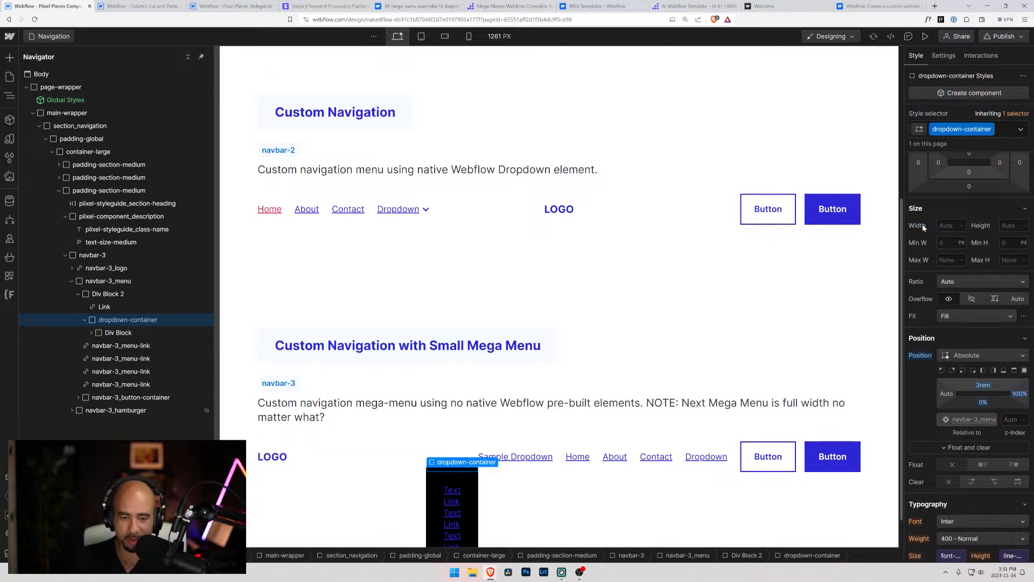
pyautogui.click(1017, 396)
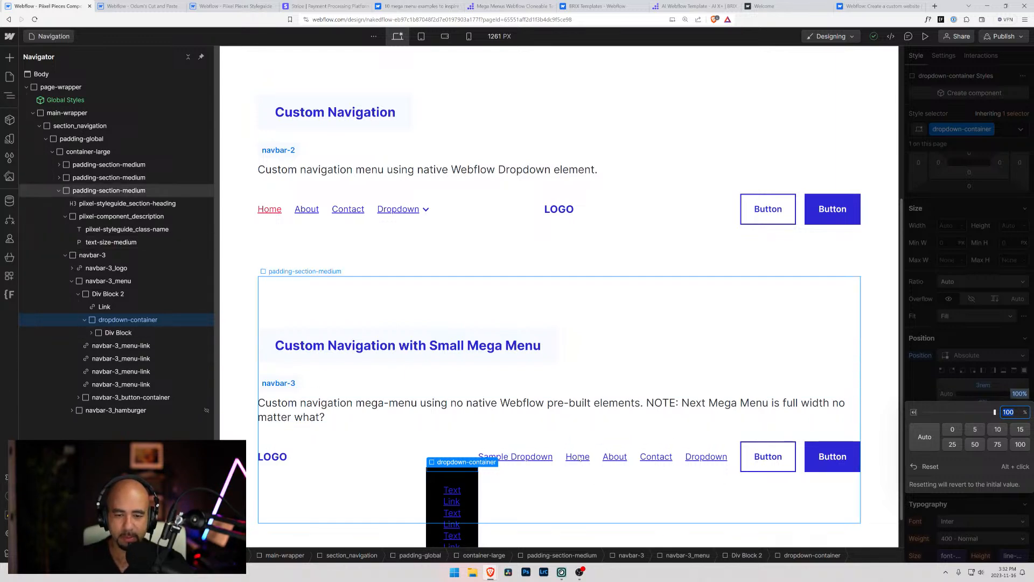
pyautogui.scroll(-1, 615, 437)
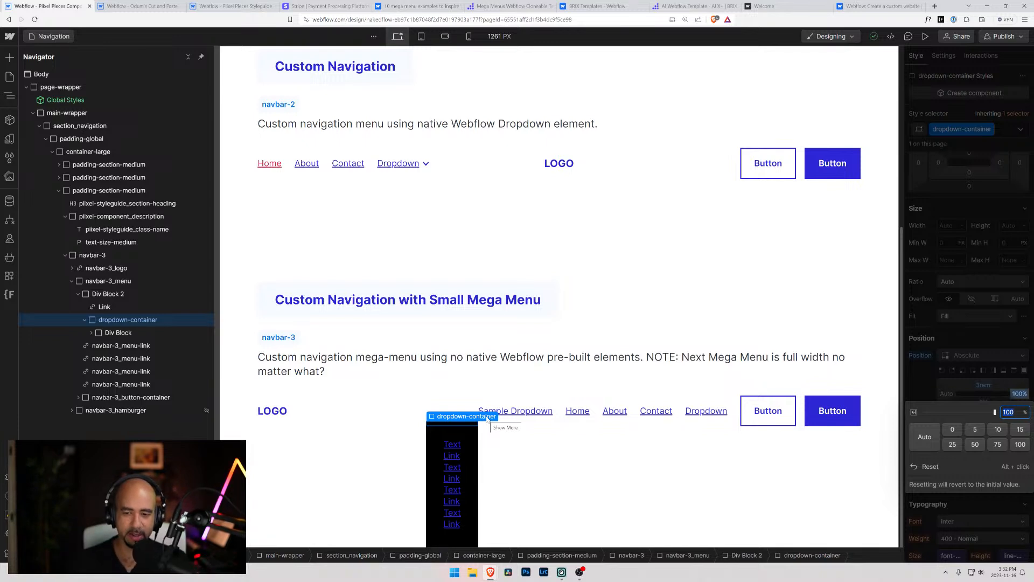
# Collapse Div Block 2 and place a copy of it after the last navbar-3_menu-link
pyautogui.click(85, 320)
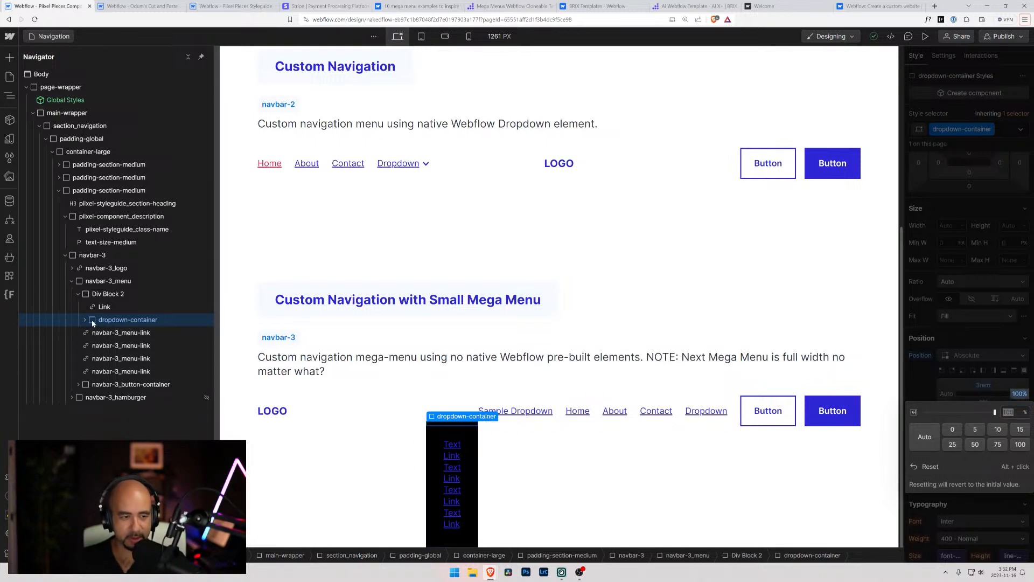
pyautogui.click(74, 296)
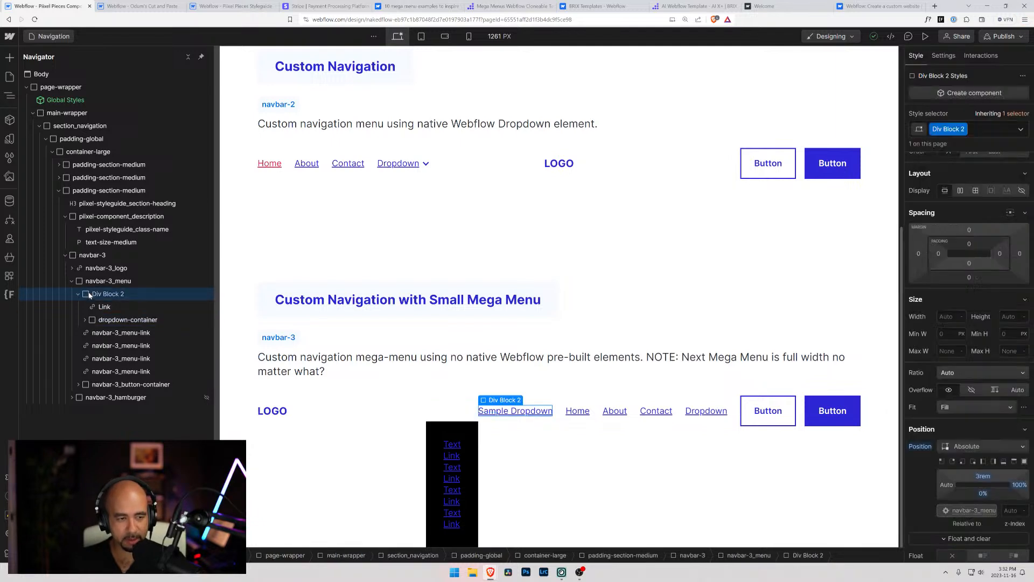
pyautogui.click(78, 295)
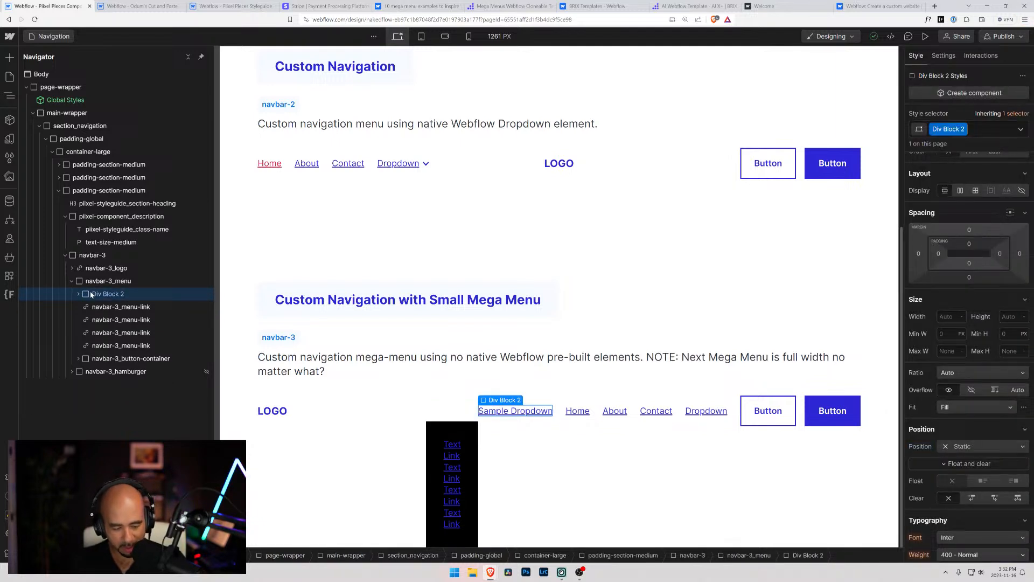
pyautogui.hotkey('ctrl', 'v')
pyautogui.moveTo(102, 308); pyautogui.dragTo(109, 360)
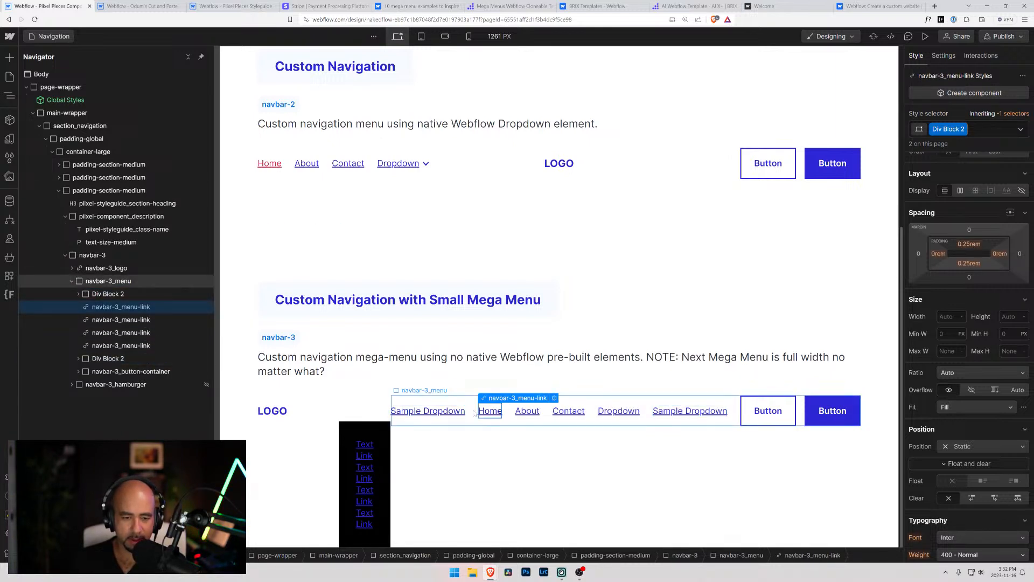
# Inspect the copied Div Block 2, its link and its dropdown's inner Div Block to see where the copied dropdown sits
pyautogui.click(363, 427)
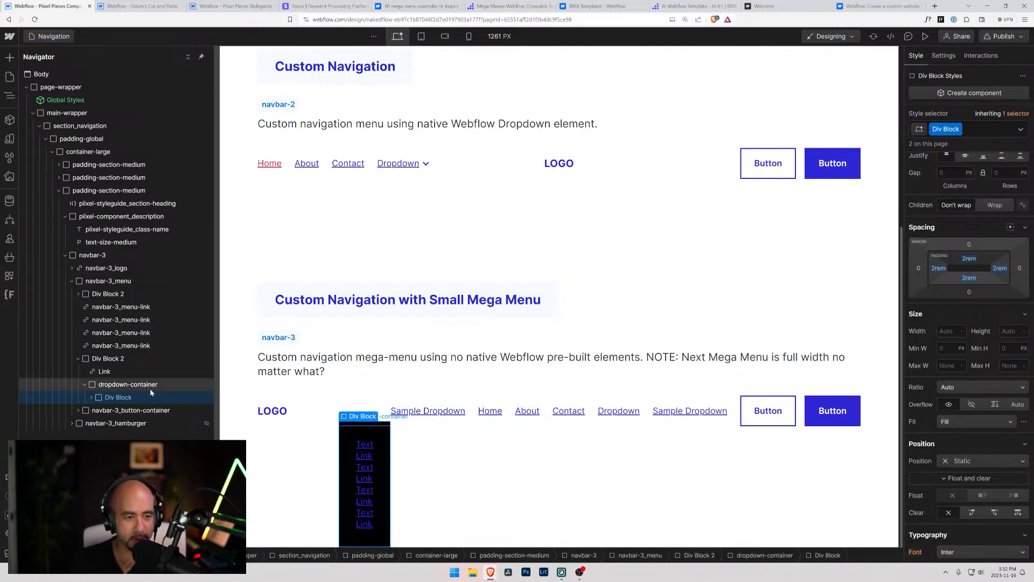
pyautogui.click(85, 385)
pyautogui.click(80, 359)
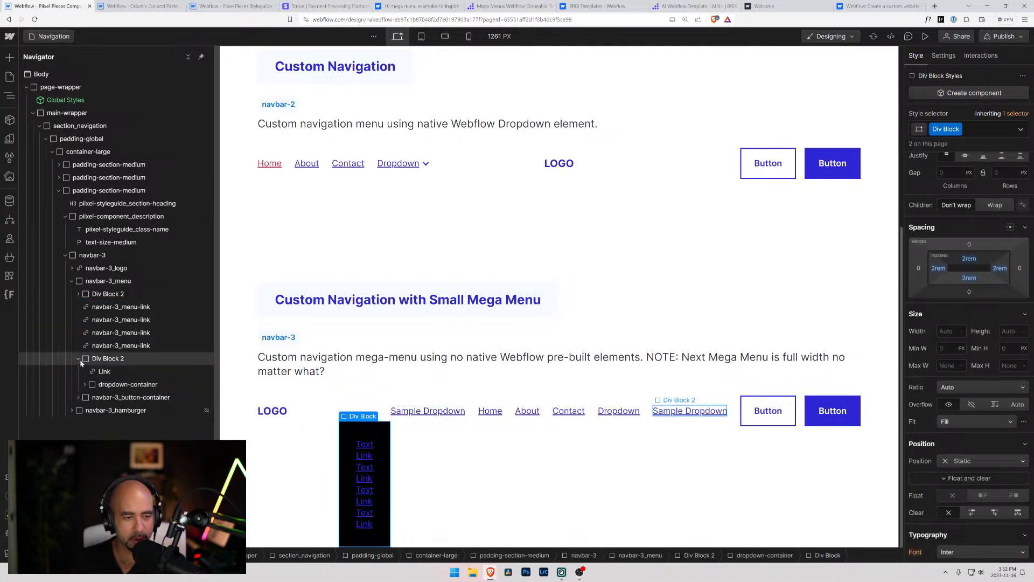
pyautogui.click(85, 359)
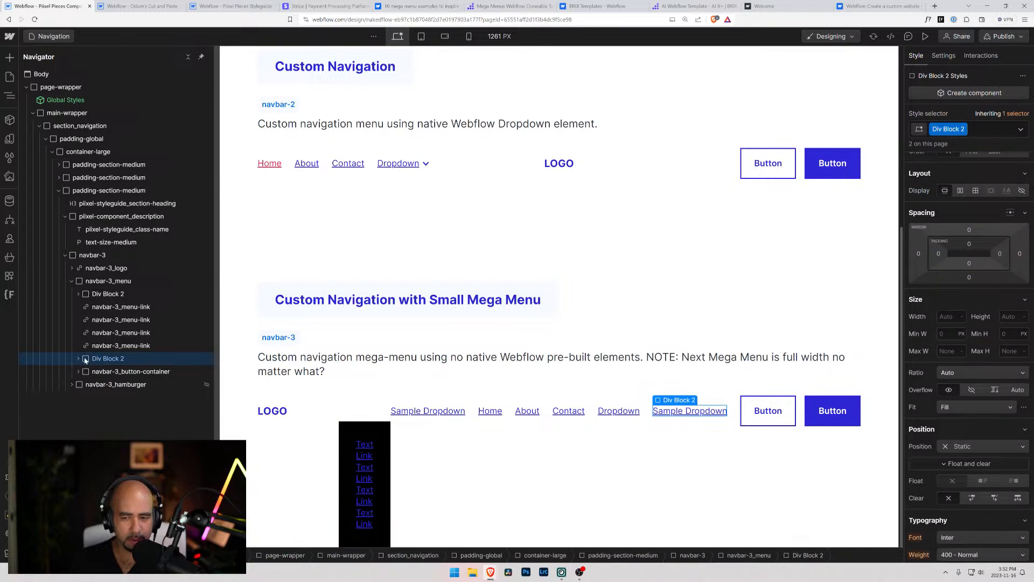
pyautogui.click(353, 429)
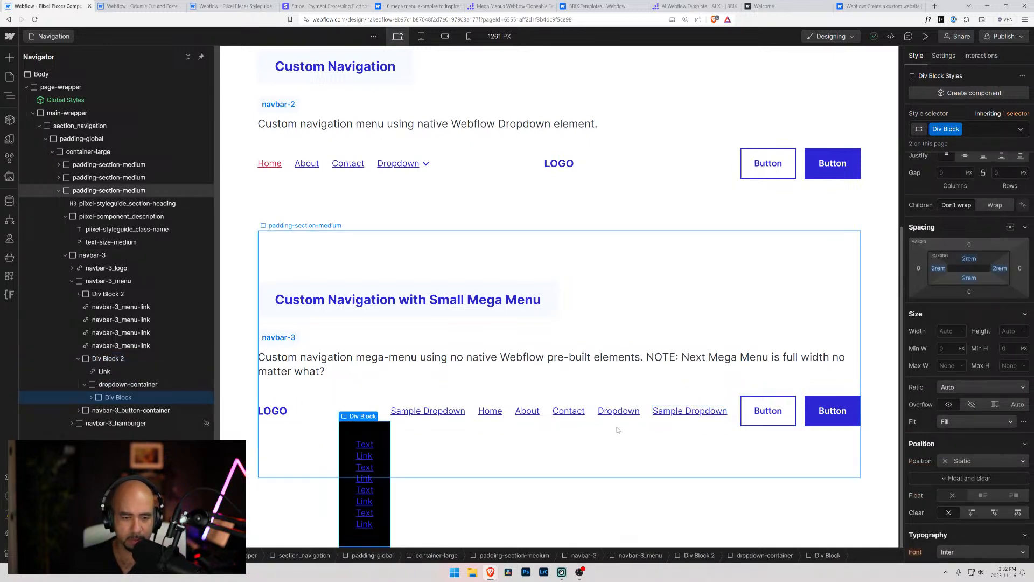
pyautogui.click(107, 371)
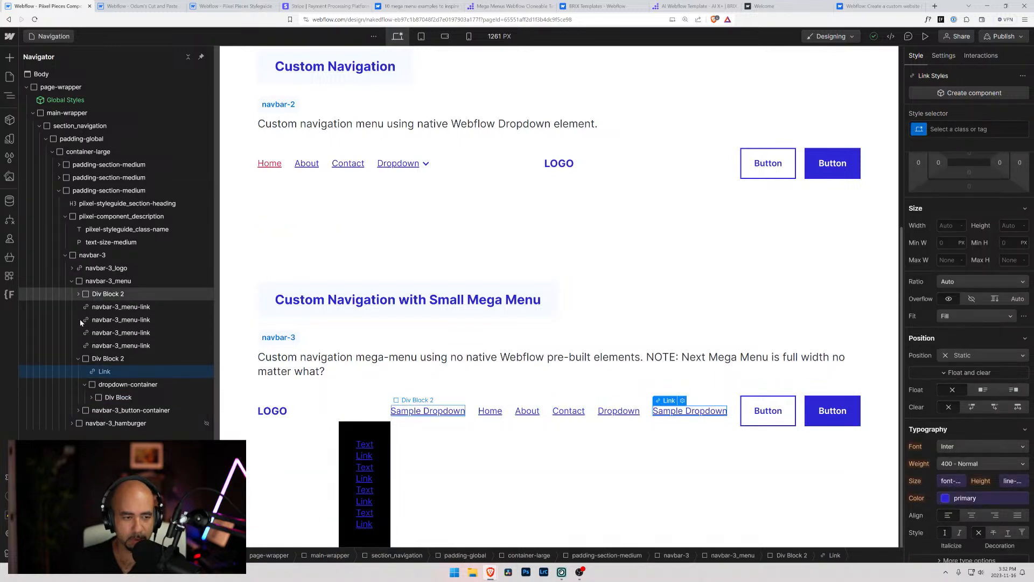
# Add the combo class "hide" to the inner Div Block of the copied dropdown
pyautogui.click(101, 399)
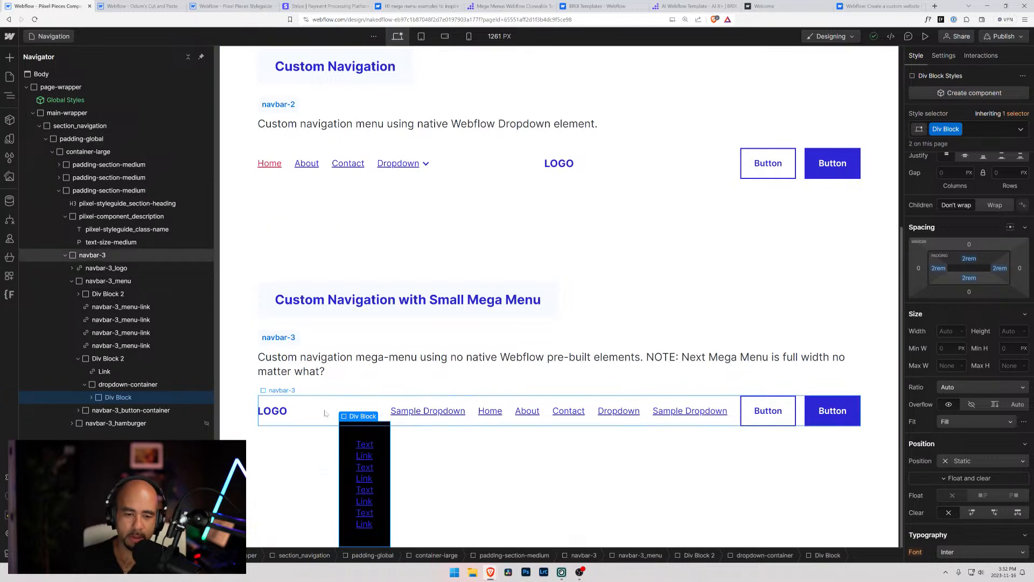
pyautogui.scroll(-4, 967, 413)
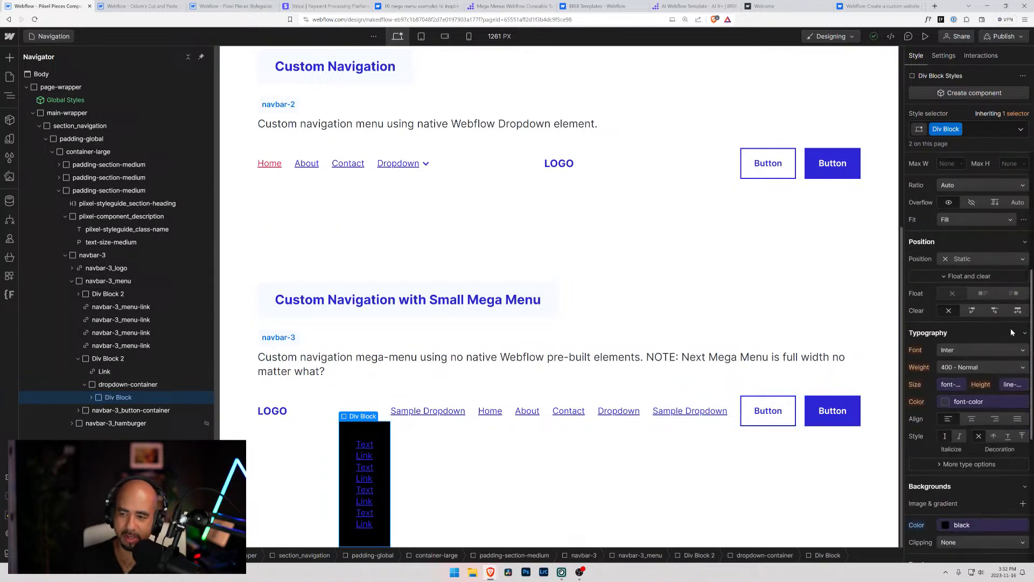
pyautogui.scroll(-2, 967, 412)
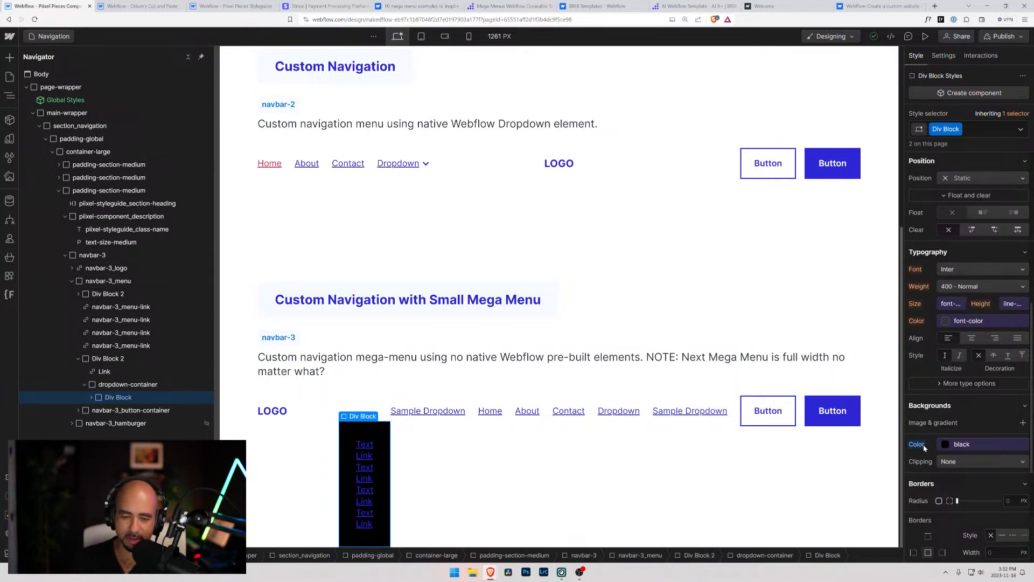
pyautogui.click(988, 129)
pyautogui.write('hide')
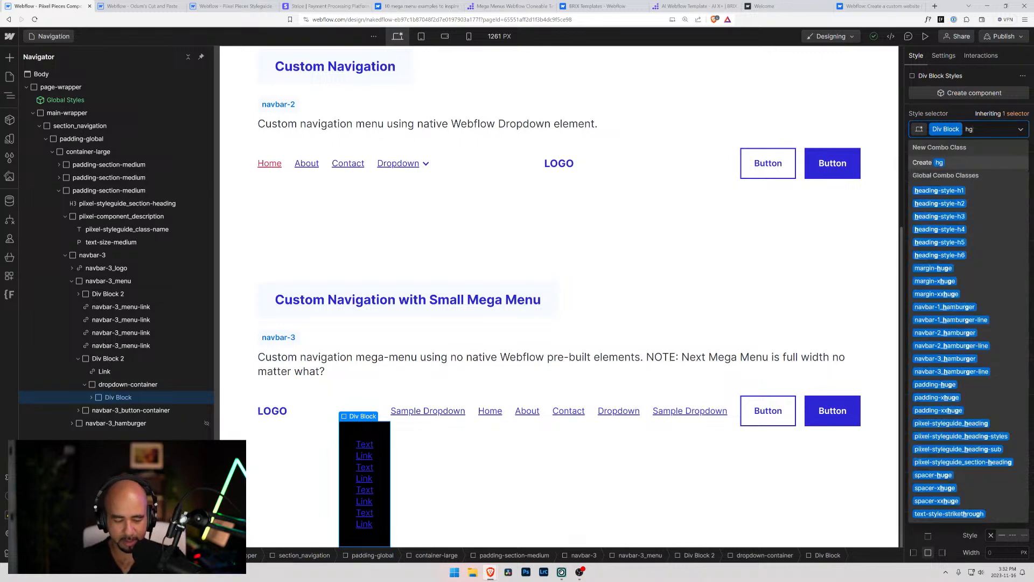
pyautogui.press('Return')
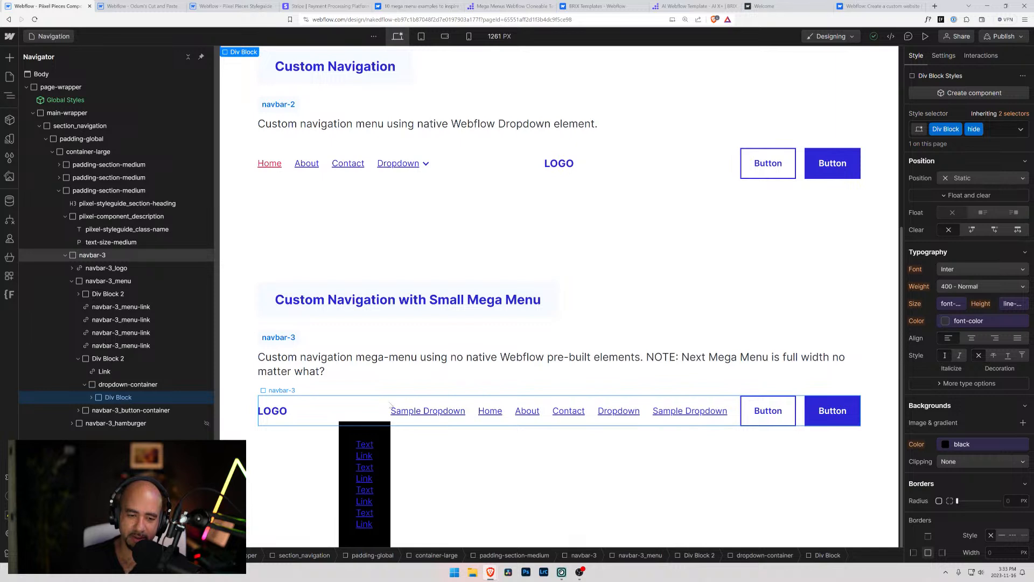
# Delete the copied Div Block 2 placed after the last navbar-3_menu-link
pyautogui.click(403, 424)
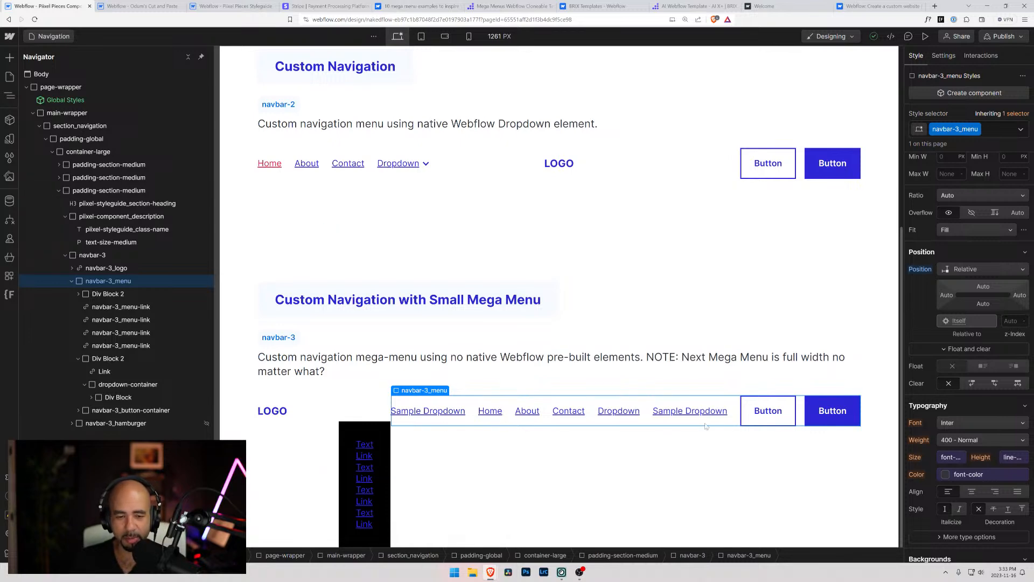
pyautogui.click(100, 384)
pyautogui.click(99, 363)
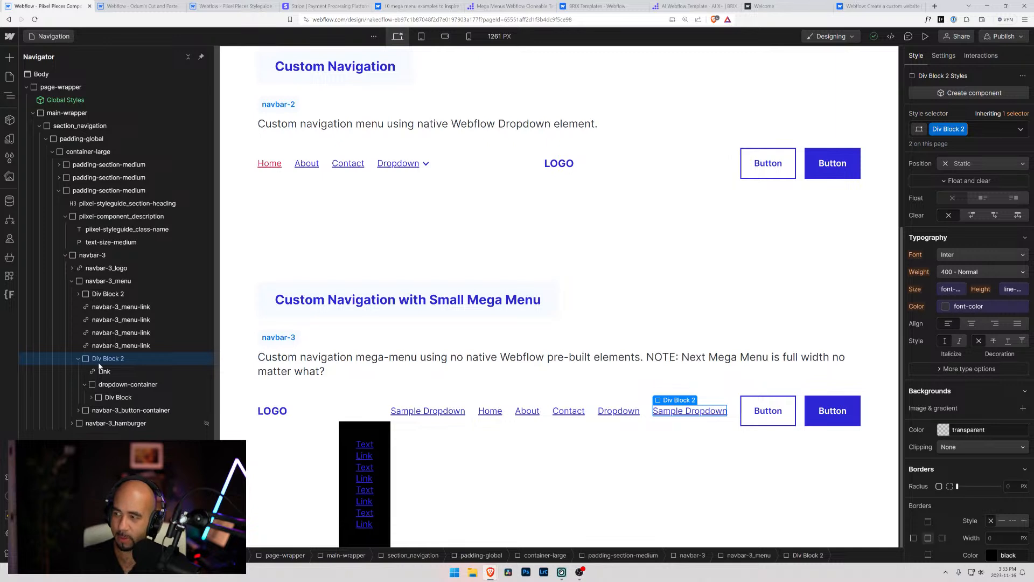
pyautogui.press('Delete')
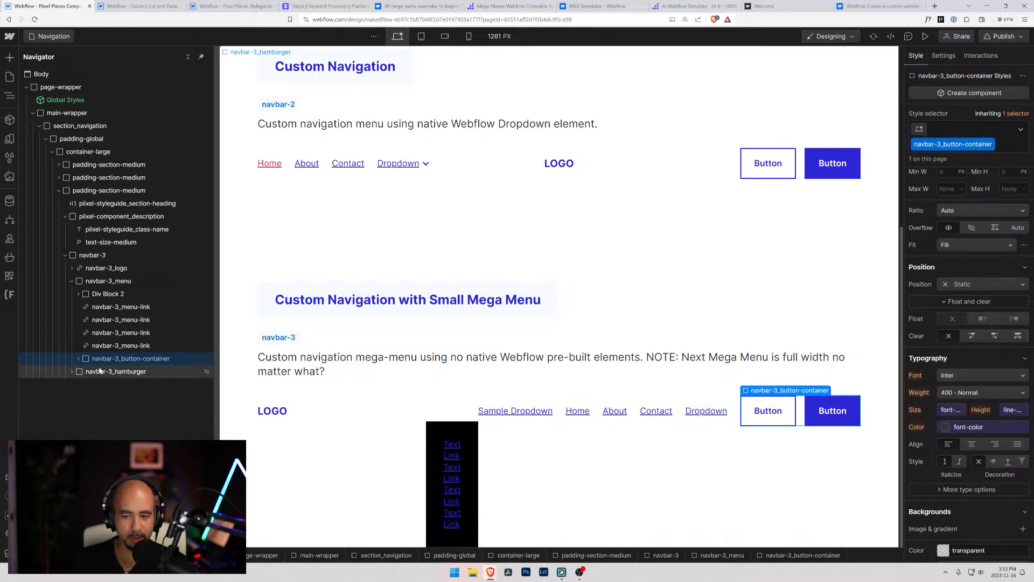
pyautogui.hotkey('ctrl', 'z')
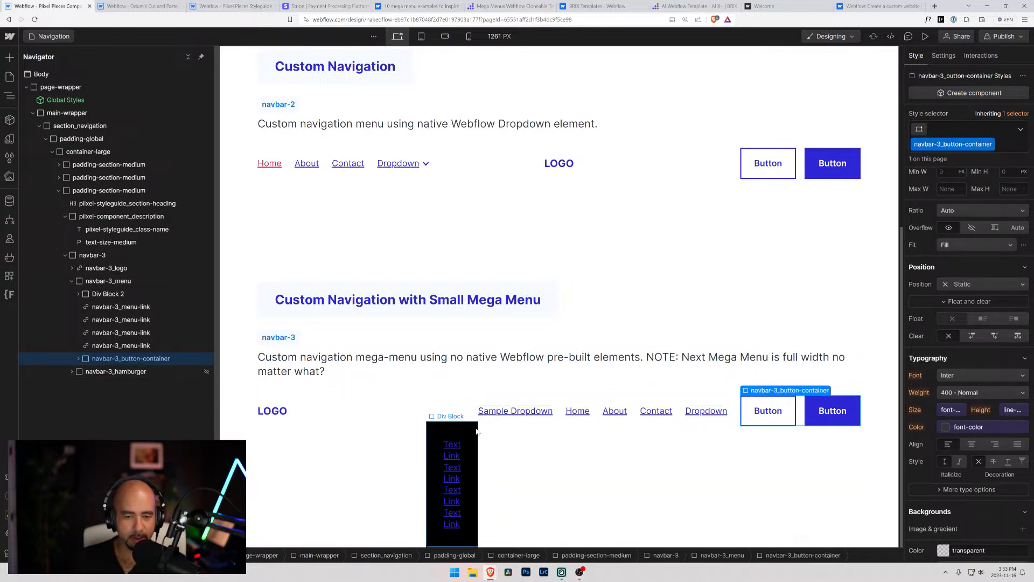
# Set the position of Div Block 2 inside navbar-3_menu to Relative
pyautogui.click(118, 333)
pyautogui.click(93, 334)
pyautogui.click(93, 323)
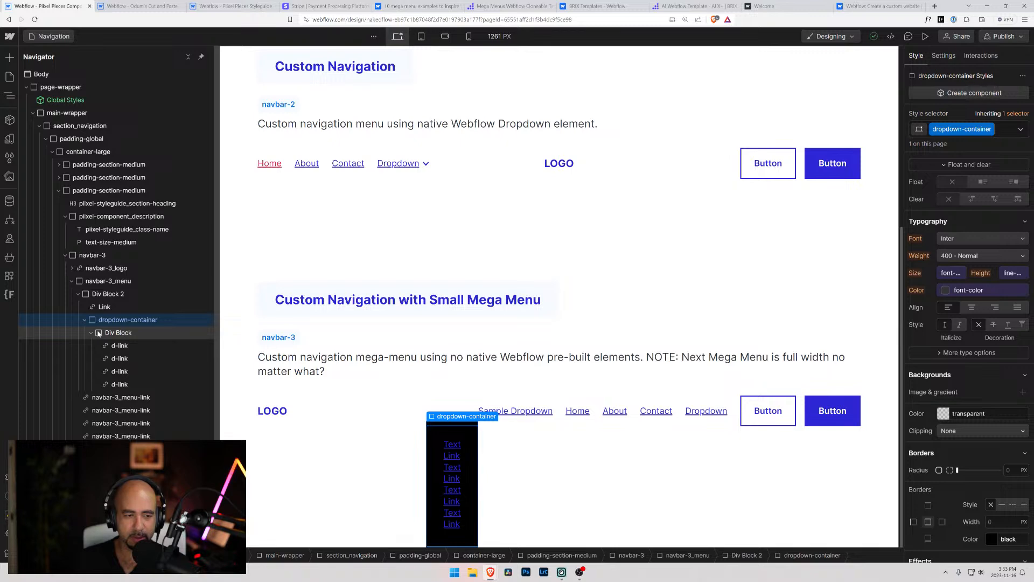
pyautogui.click(102, 294)
pyautogui.scroll(5, 940, 377)
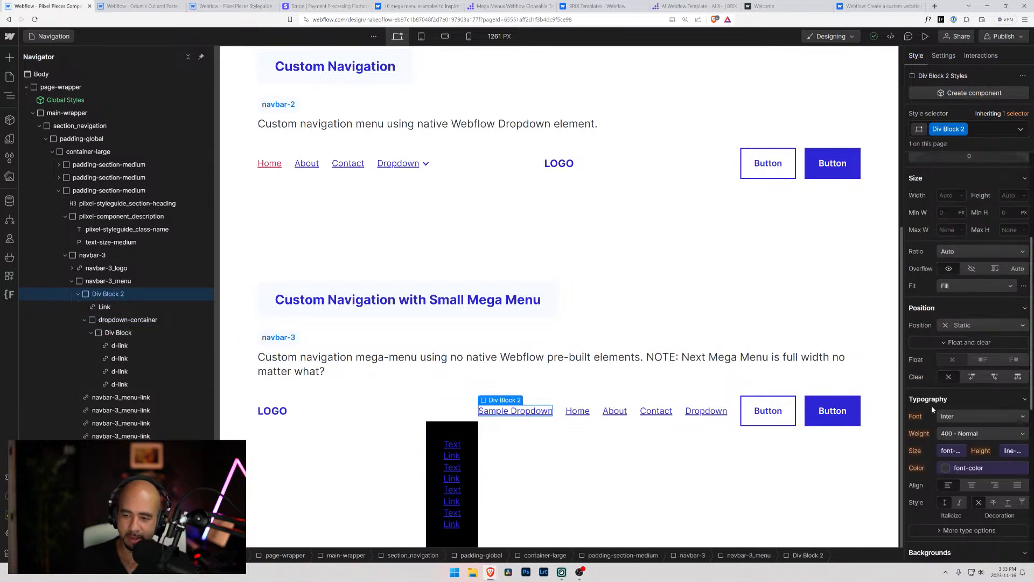
pyautogui.scroll(-10, 940, 393)
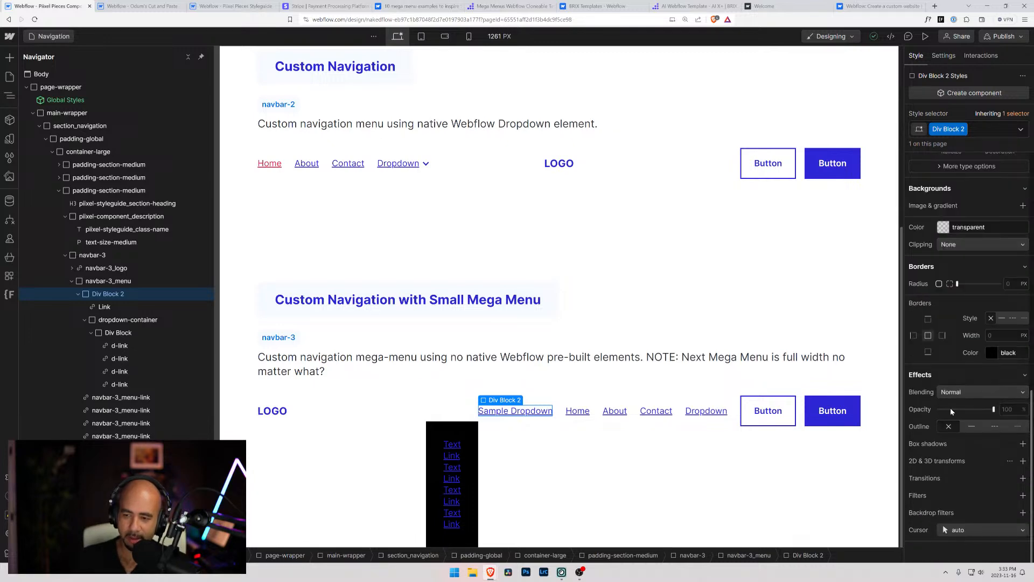
pyautogui.scroll(2, 950, 408)
pyautogui.scroll(-2, 932, 409)
pyautogui.scroll(4, 921, 437)
pyautogui.scroll(2, 944, 317)
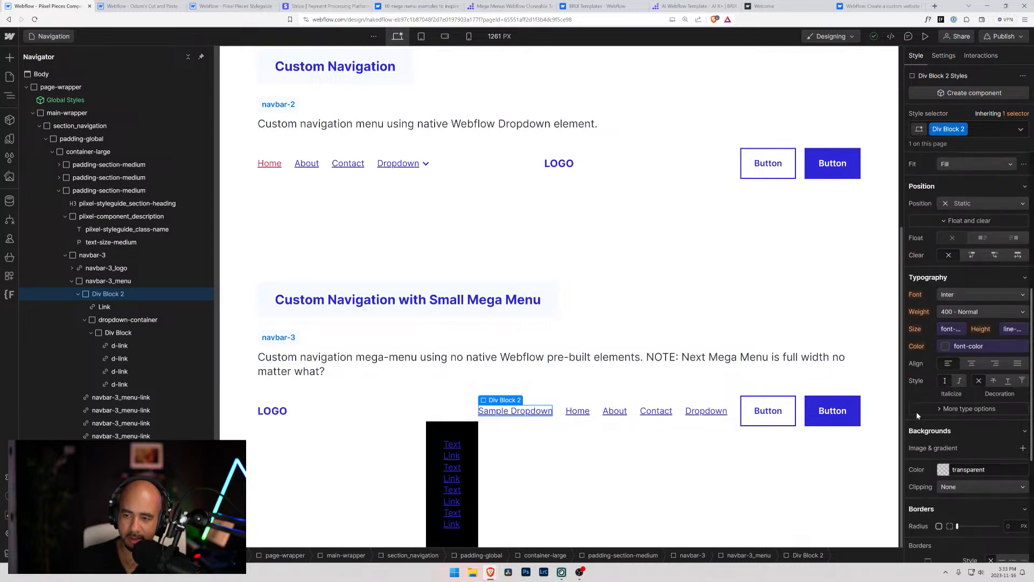
pyautogui.click(970, 203)
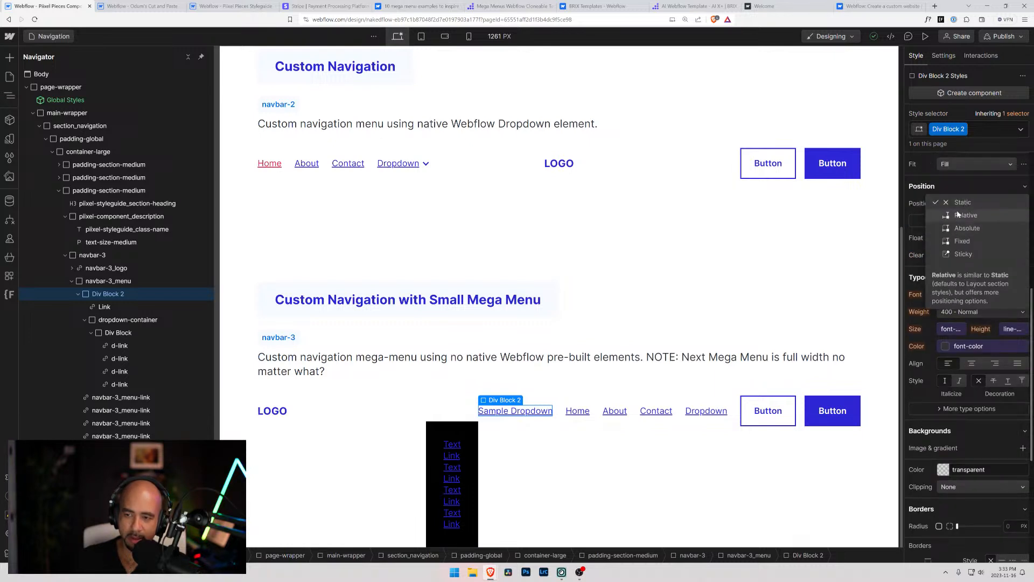
pyautogui.click(959, 215)
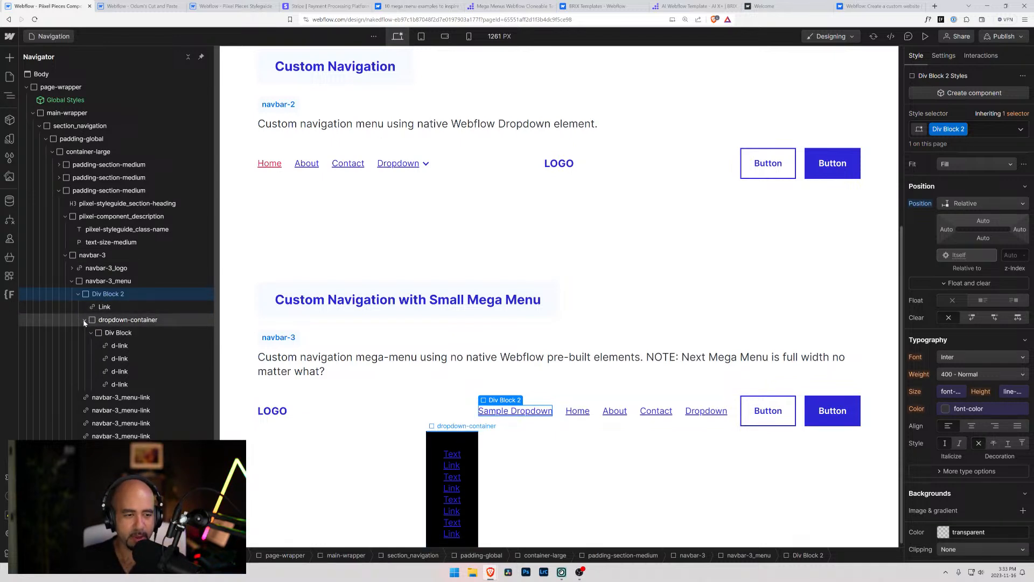
# Reset the right and bottom position offsets of dropdown-container to Auto
pyautogui.click(108, 319)
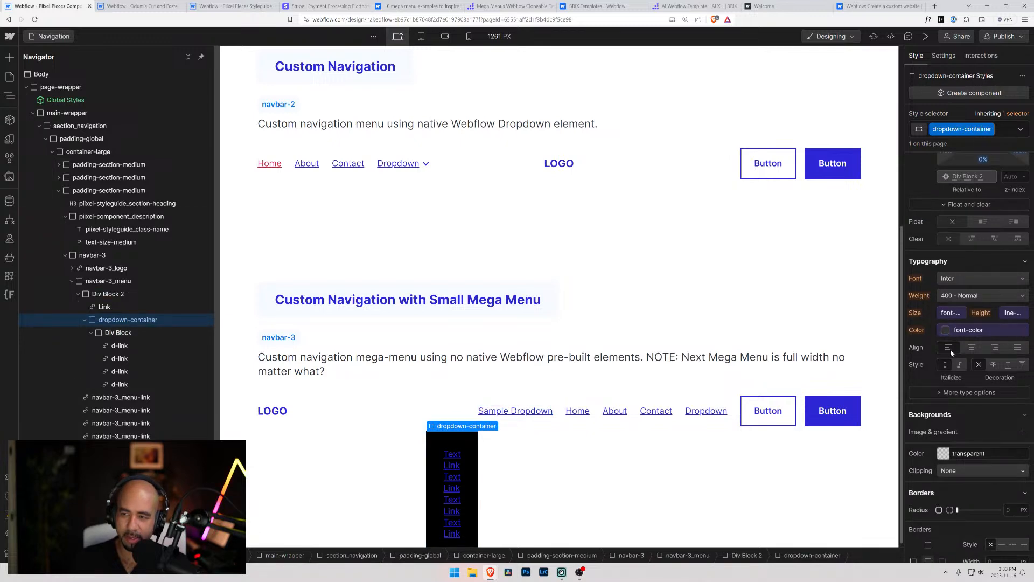
pyautogui.scroll(4, 948, 347)
pyautogui.keyDown('alt'); pyautogui.click(1019, 355); pyautogui.keyUp('alt')
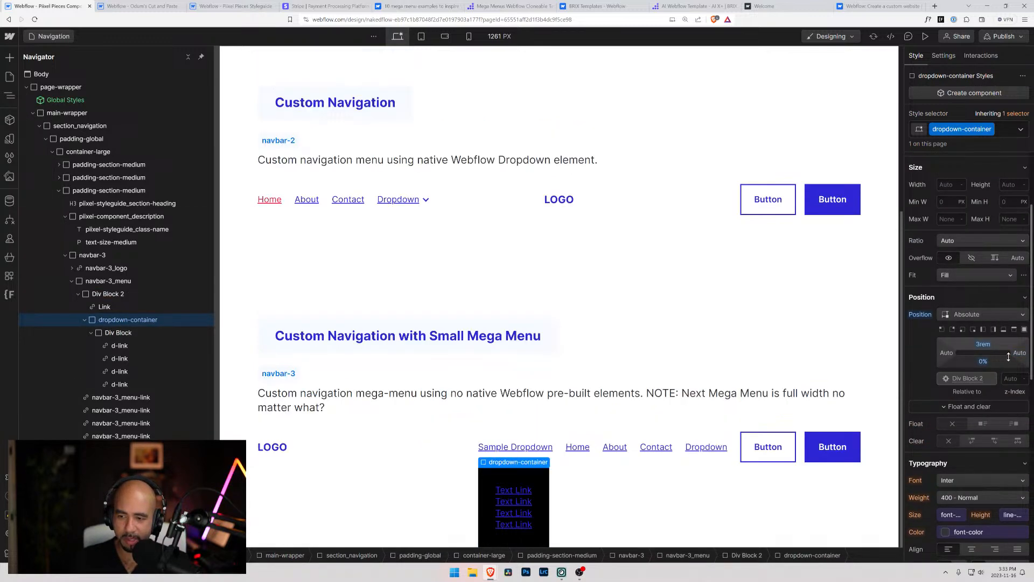
pyautogui.keyDown('alt'); pyautogui.click(988, 366); pyautogui.keyUp('alt')
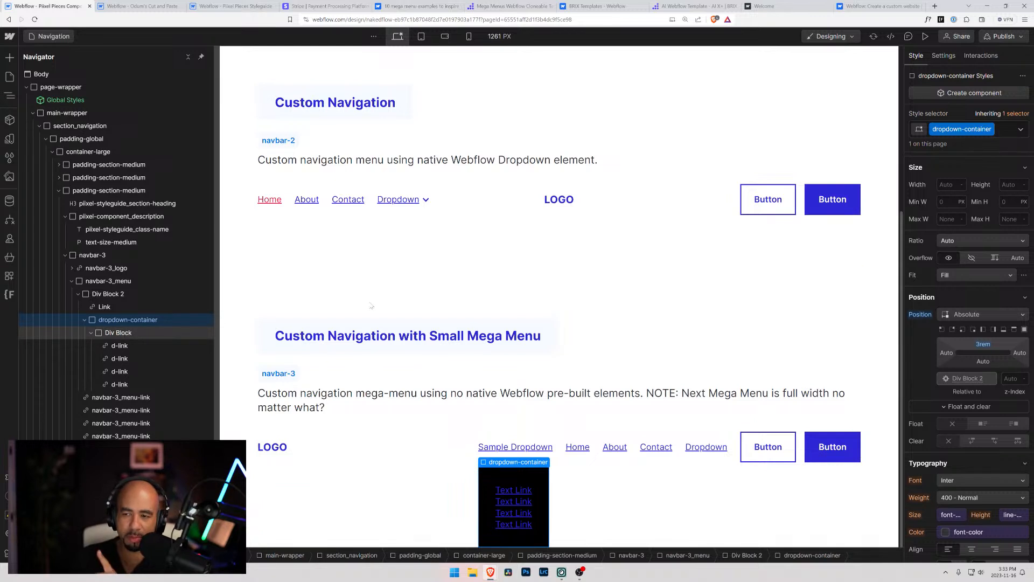
# Examine the nesting and position settings of Div Block 2, navbar-3_menu and dropdown-container
pyautogui.scroll(3, 944, 294)
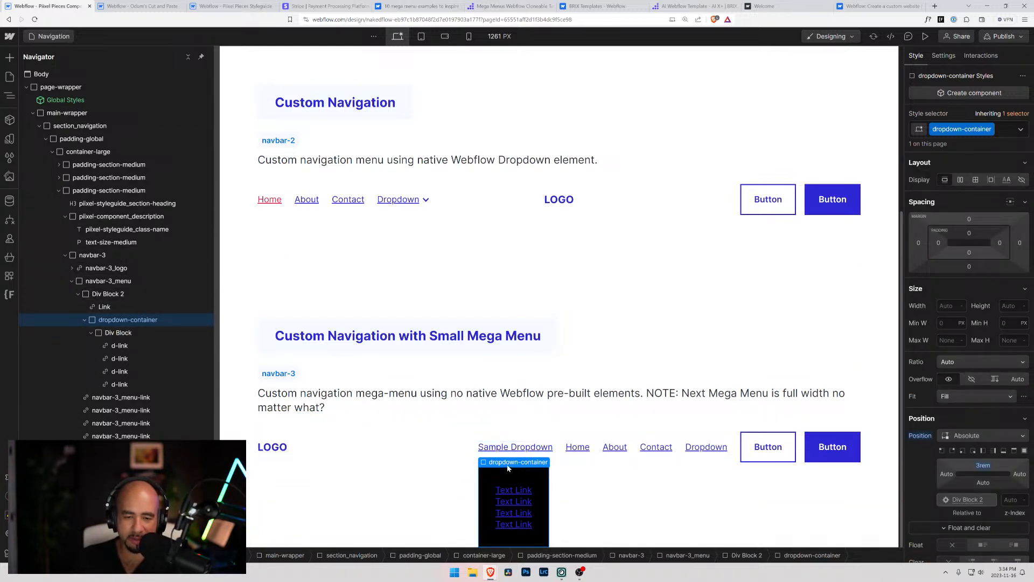
pyautogui.click(103, 294)
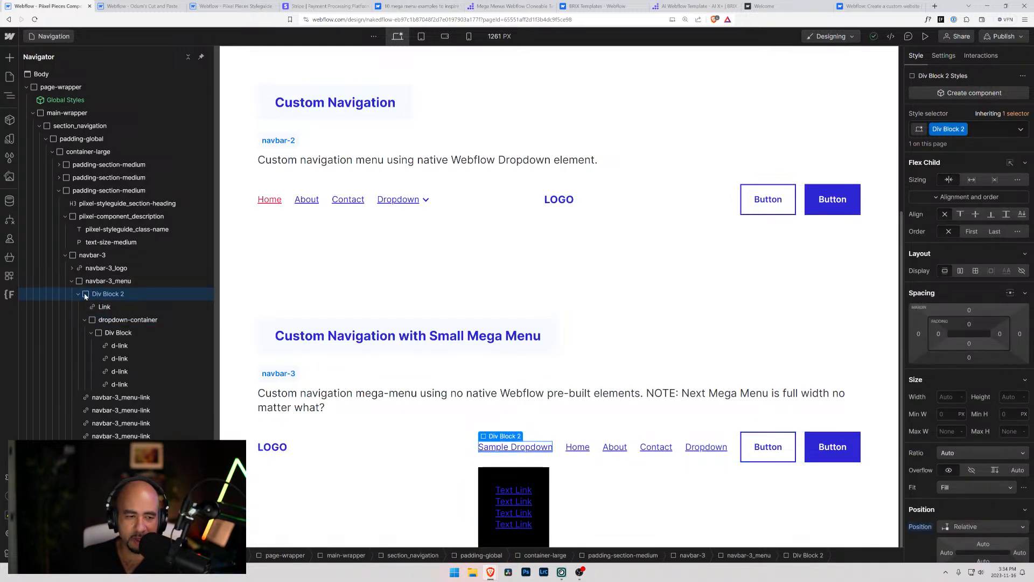
pyautogui.click(77, 296)
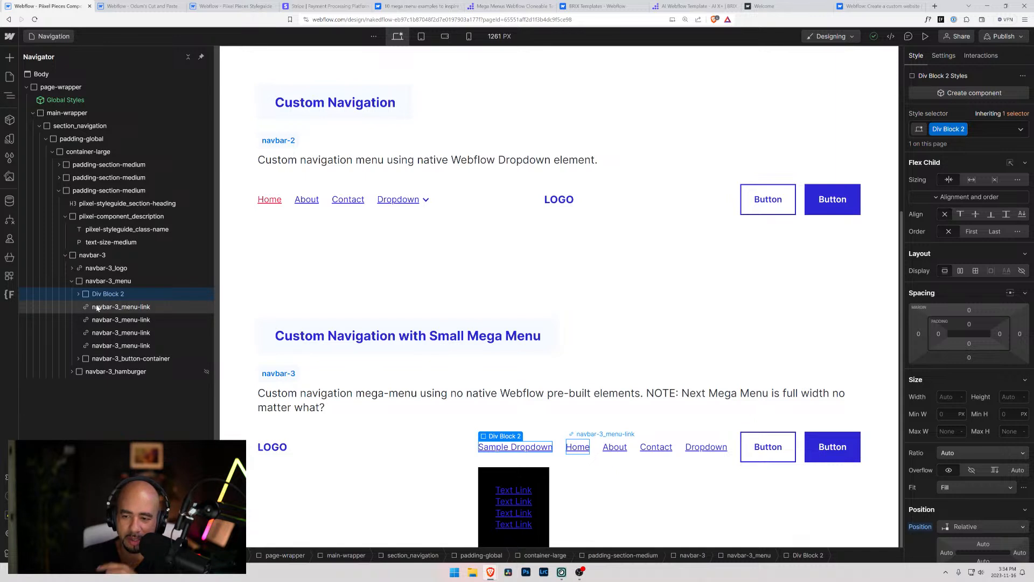
pyautogui.click(97, 306)
pyautogui.click(76, 294)
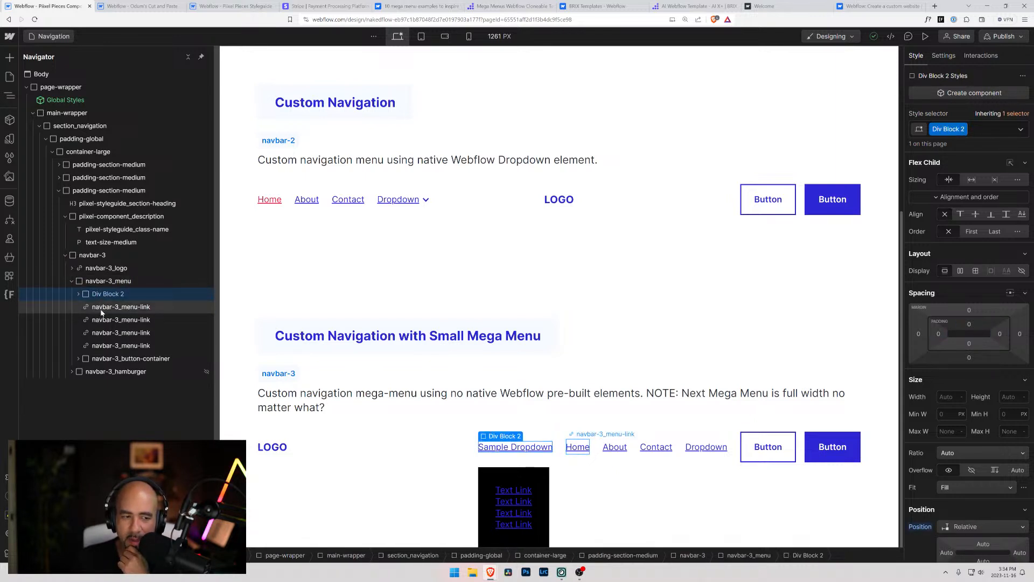
pyautogui.click(92, 281)
pyautogui.click(78, 294)
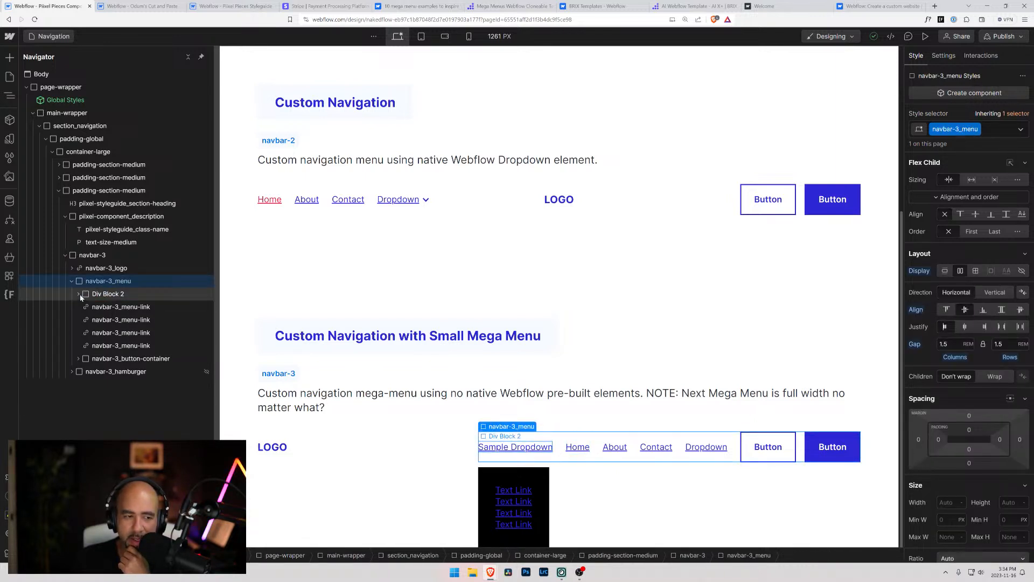
pyautogui.click(84, 320)
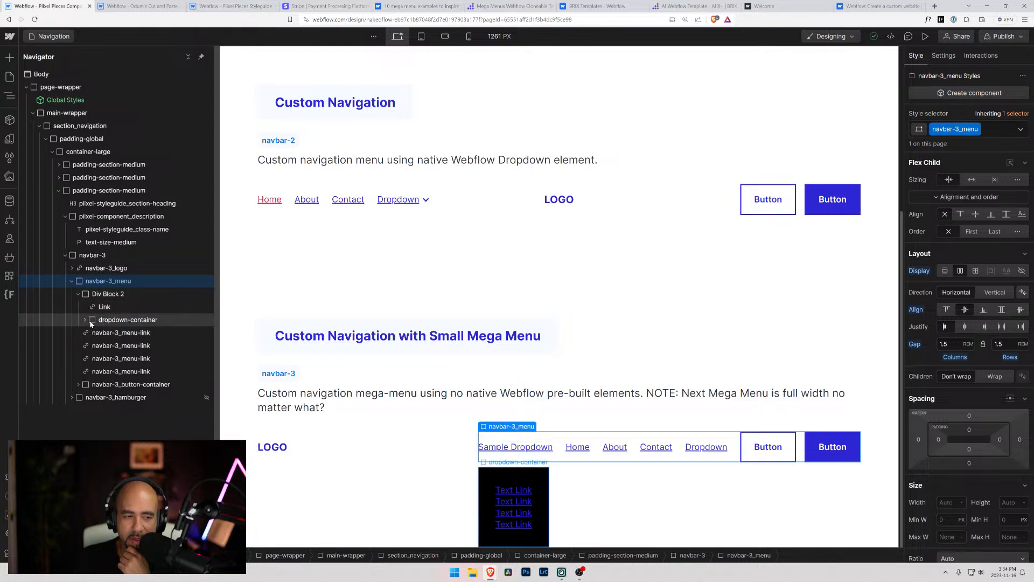
pyautogui.click(91, 321)
pyautogui.click(94, 294)
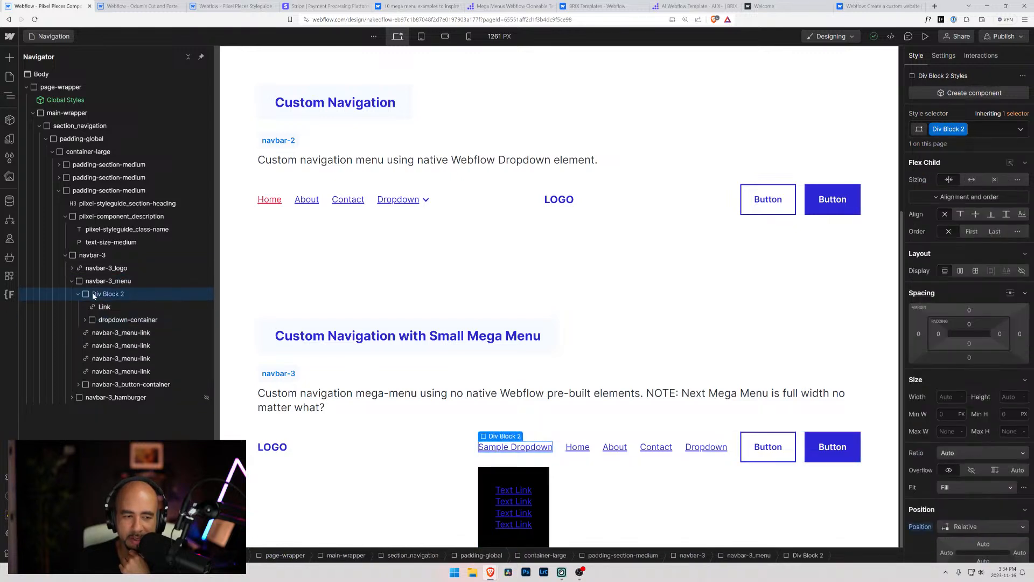
pyautogui.click(95, 320)
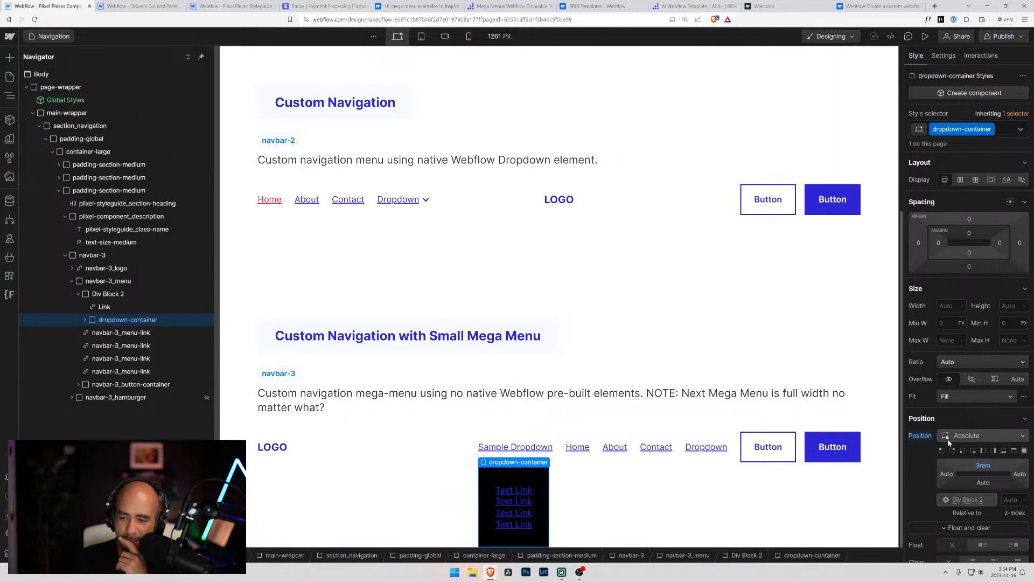
# Add a Paragraph element after the d-link items in dropdown-container's inner Div Block
pyautogui.click(85, 320)
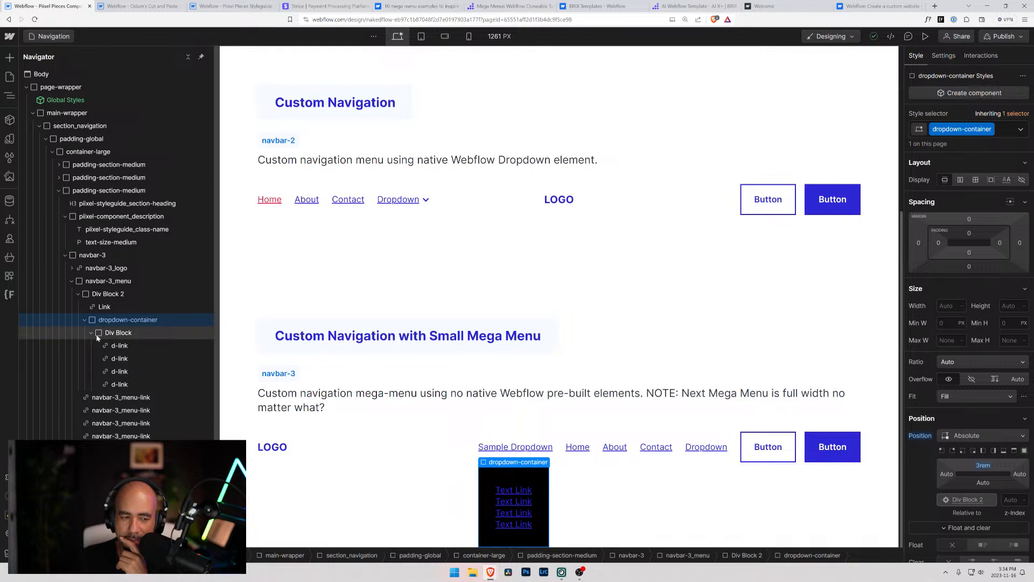
pyautogui.click(120, 334)
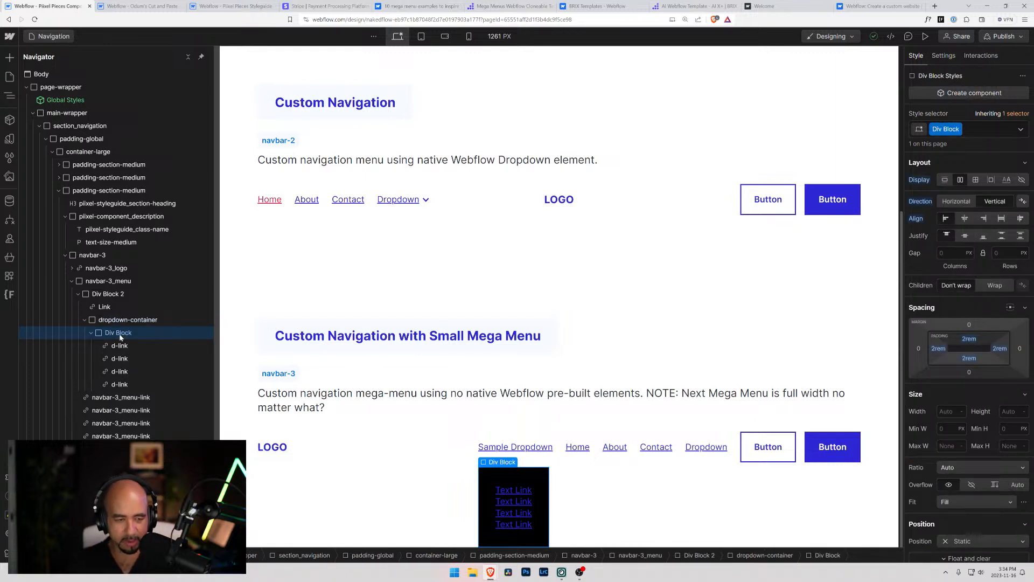
pyautogui.hotkey('ctrl', 'k')
pyautogui.write('pa')
pyautogui.press('Return')
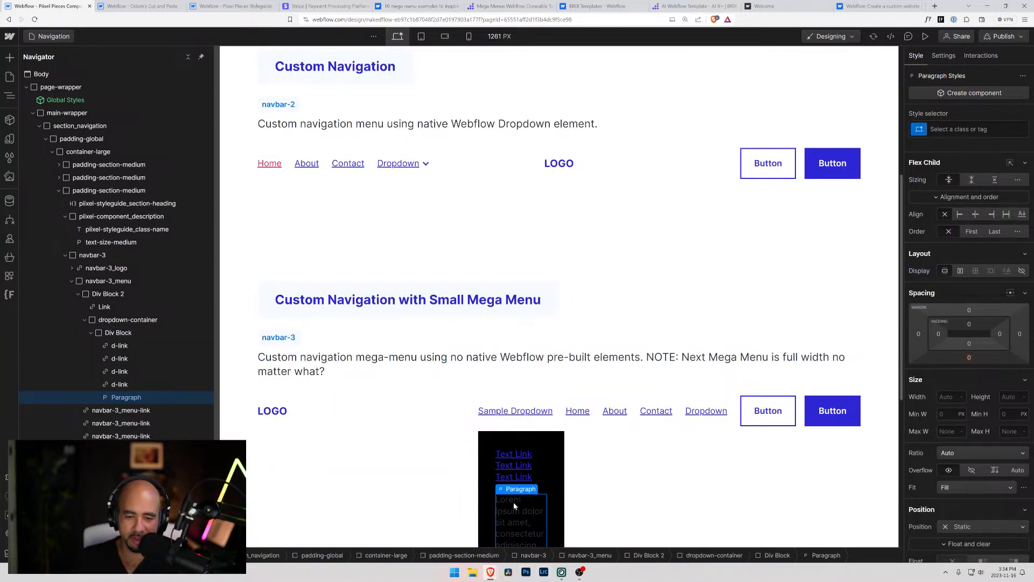
pyautogui.scroll(-1, 709, 498)
# Set the minimum width of dropdown-container's inner Div Block to 200 px, then increase it to 210 px
pyautogui.click(488, 398)
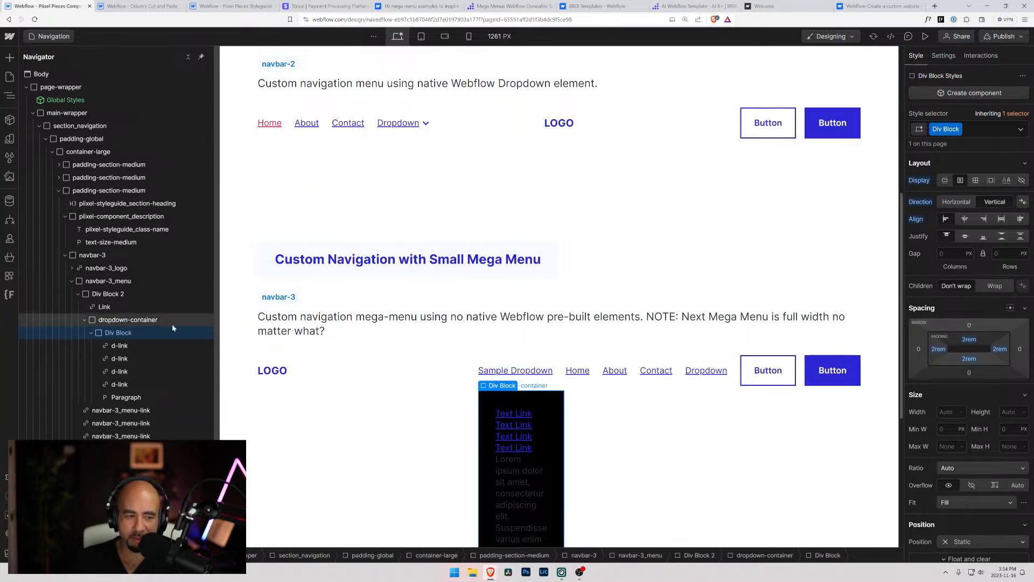
pyautogui.scroll(-3, 940, 287)
pyautogui.scroll(3, 941, 287)
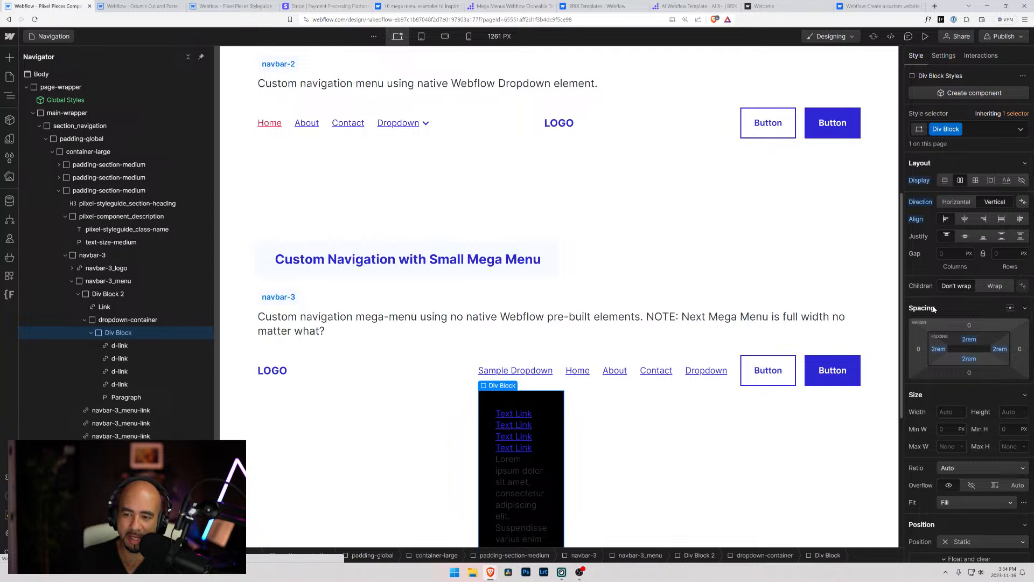
pyautogui.scroll(-1, 940, 287)
pyautogui.scroll(-3, 940, 287)
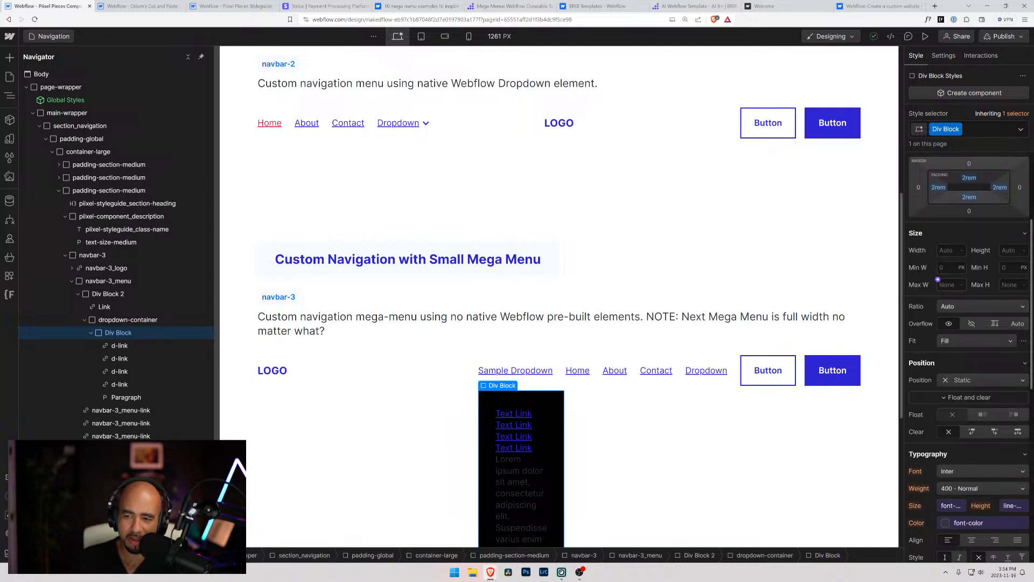
pyautogui.click(938, 262)
pyautogui.write('200')
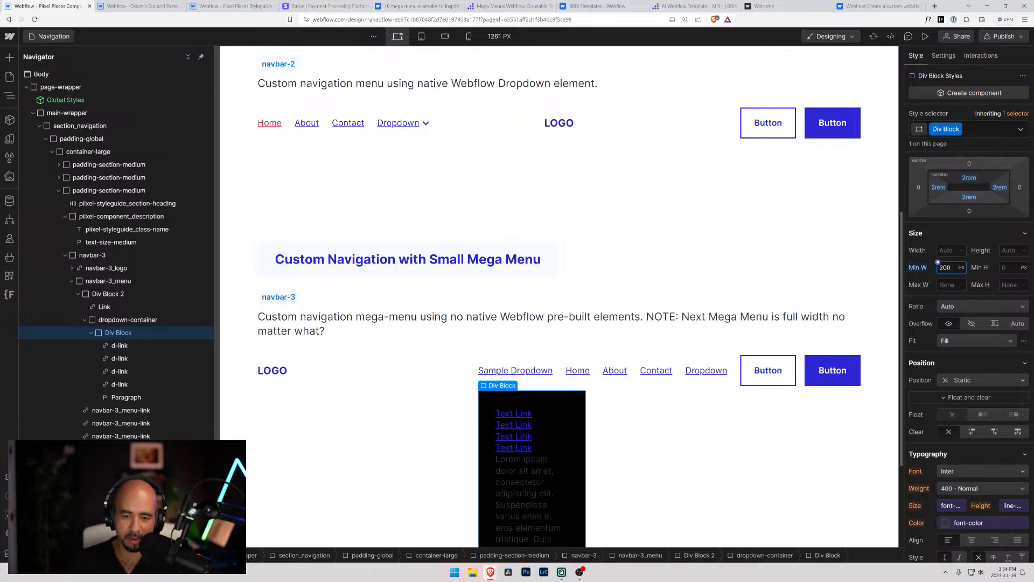
pyautogui.moveTo(923, 268); pyautogui.dragTo(929, 268)
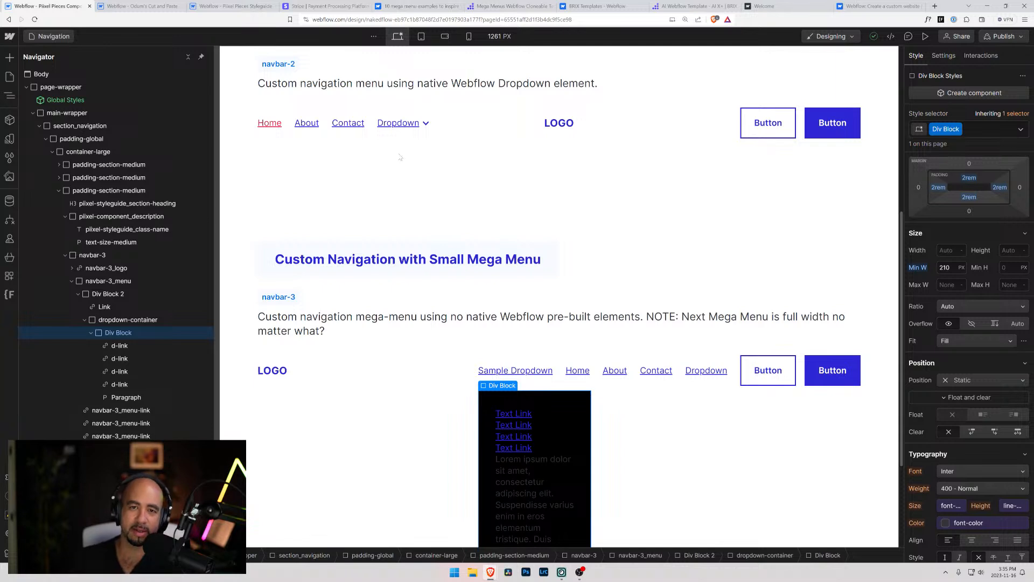
# Review the Brix Templates mega menu page and the mega menu examples article for dropdown layouts, then return to the navigation project
pyautogui.click(507, 6)
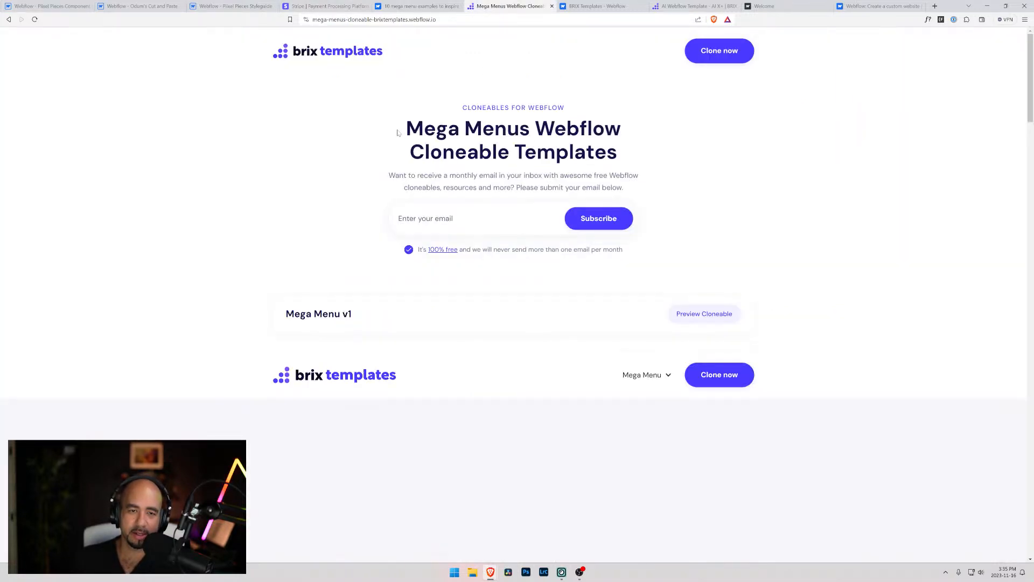
pyautogui.hotkey('alt', 'Left')
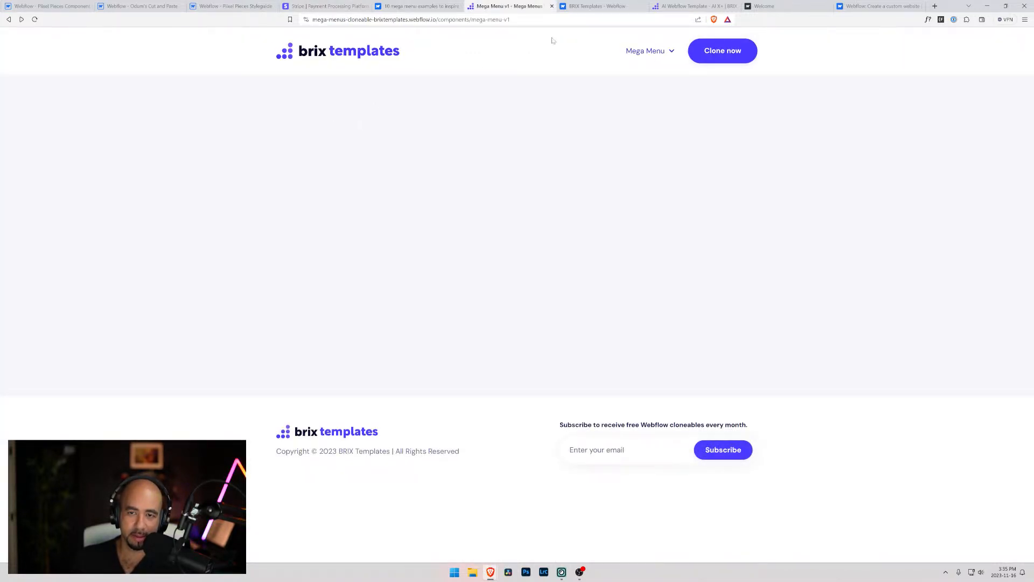
pyautogui.click(338, 6)
pyautogui.click(415, 6)
pyautogui.scroll(4, 458, 281)
pyautogui.scroll(-4, 457, 281)
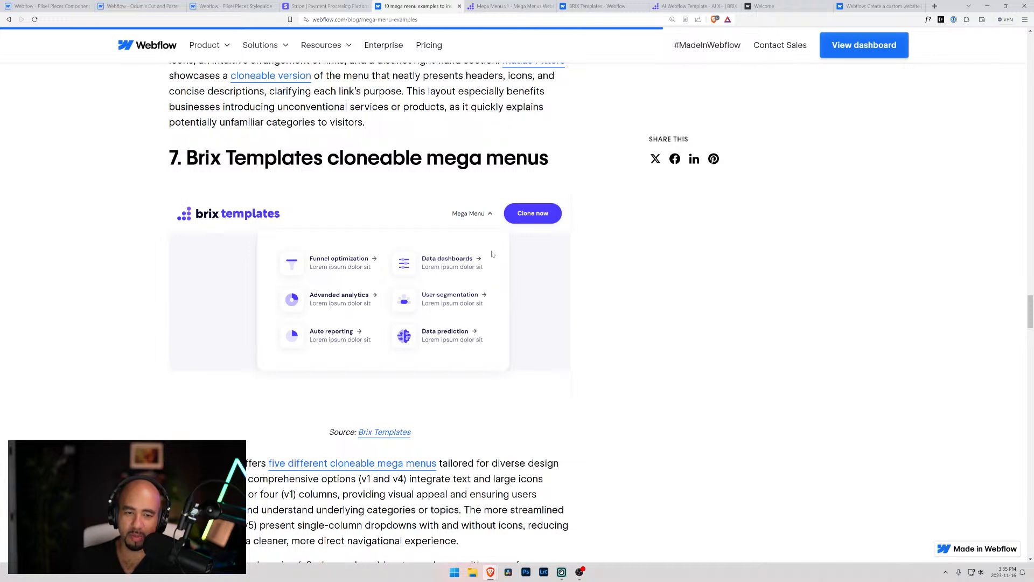
pyautogui.click(130, 6)
pyautogui.click(61, 5)
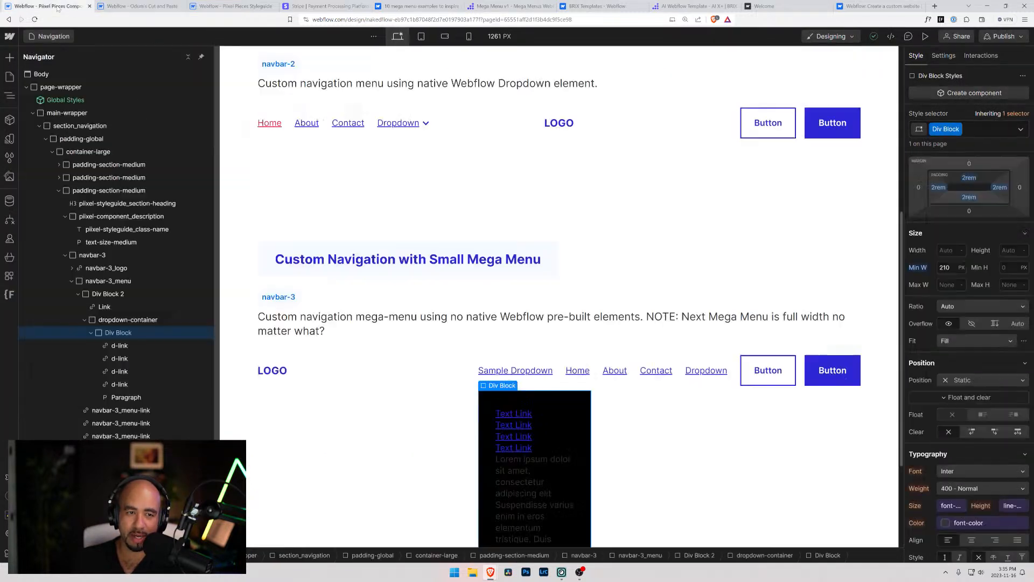
# Clear the minimum width of dropdown-container's inner Div Block and set its width to 20 rem
pyautogui.click(945, 268)
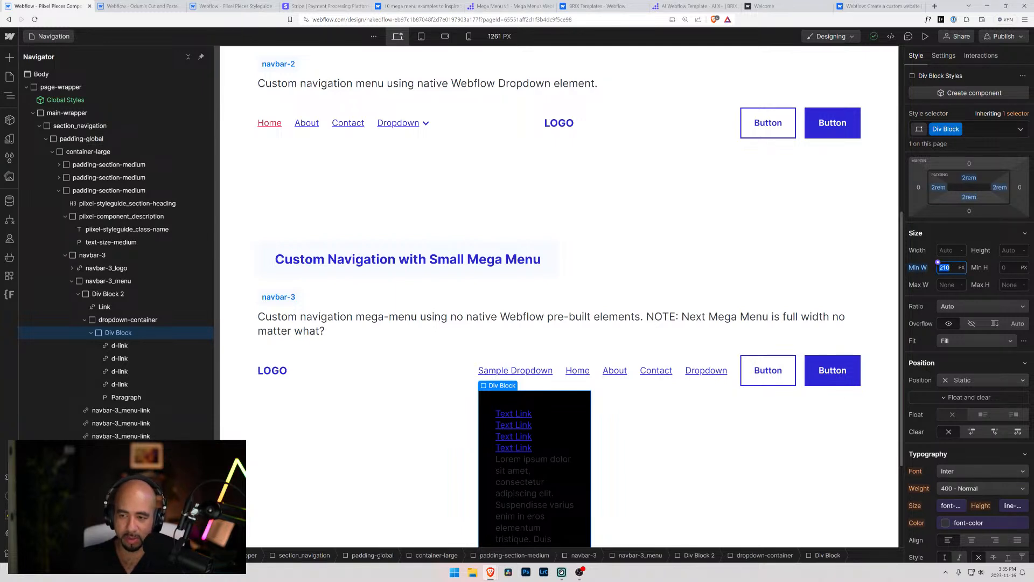
pyautogui.press('BackSpace')
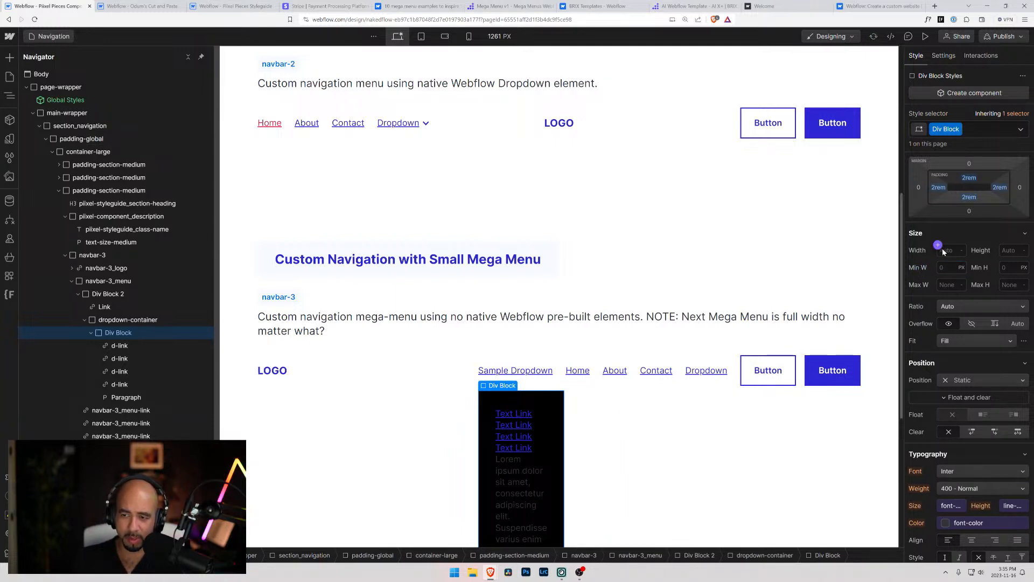
pyautogui.click(939, 248)
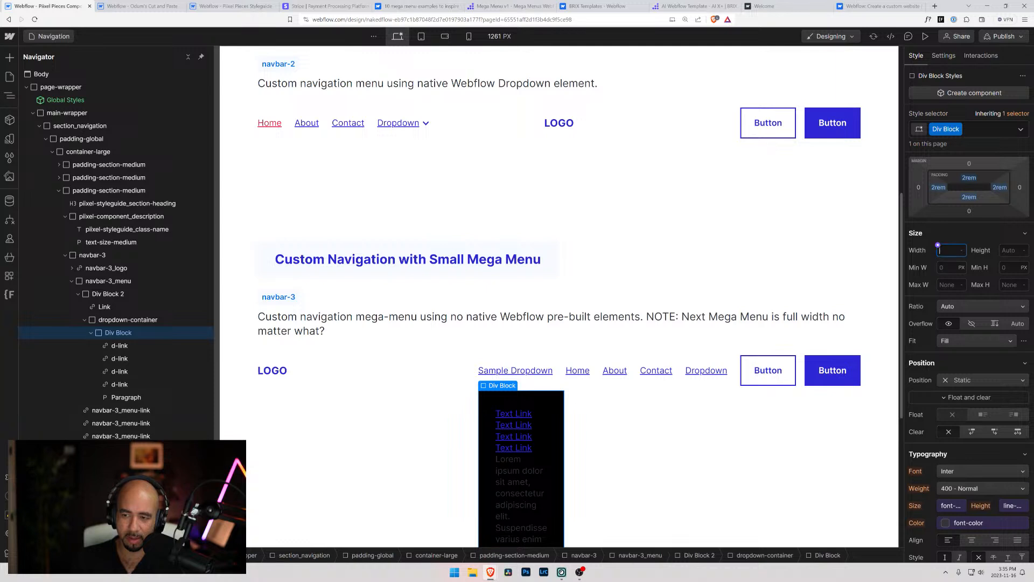
pyautogui.write('20rem')
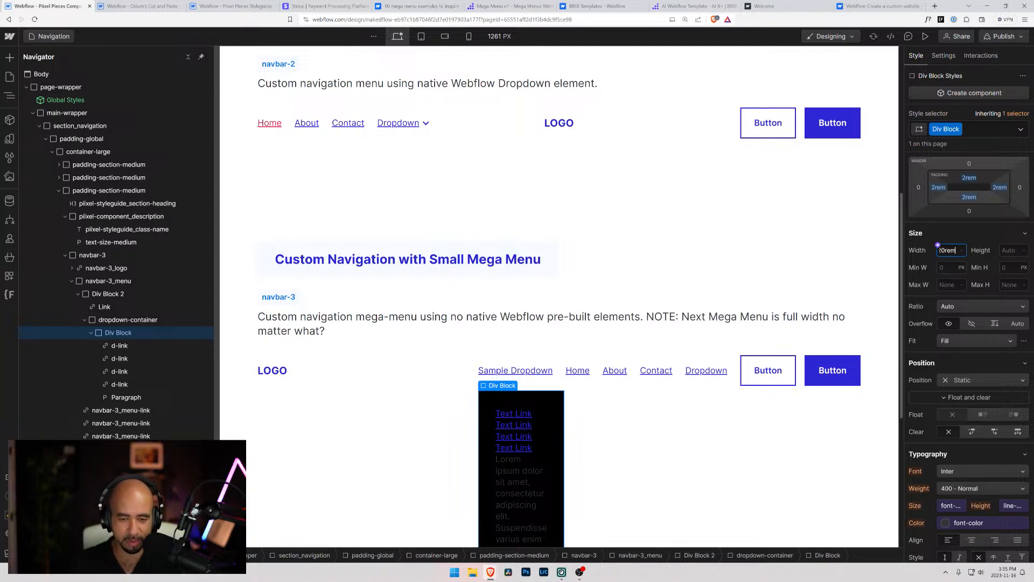
pyautogui.press('Return')
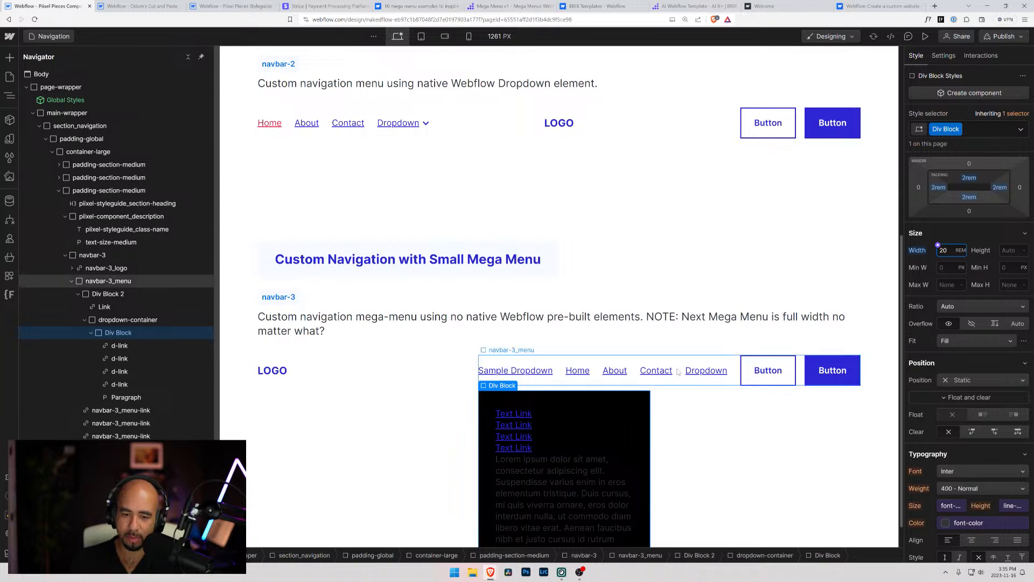
pyautogui.scroll(-1, 606, 395)
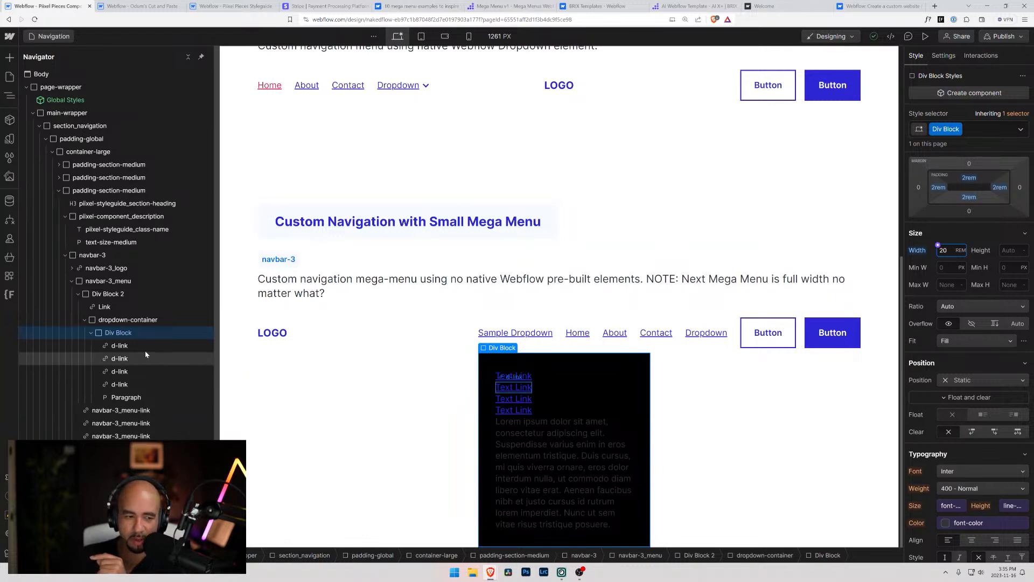
# Try a right offset of 100% on dropdown-container, then reset that offset to Auto
pyautogui.click(128, 320)
pyautogui.scroll(-4, 927, 448)
pyautogui.scroll(3, 927, 448)
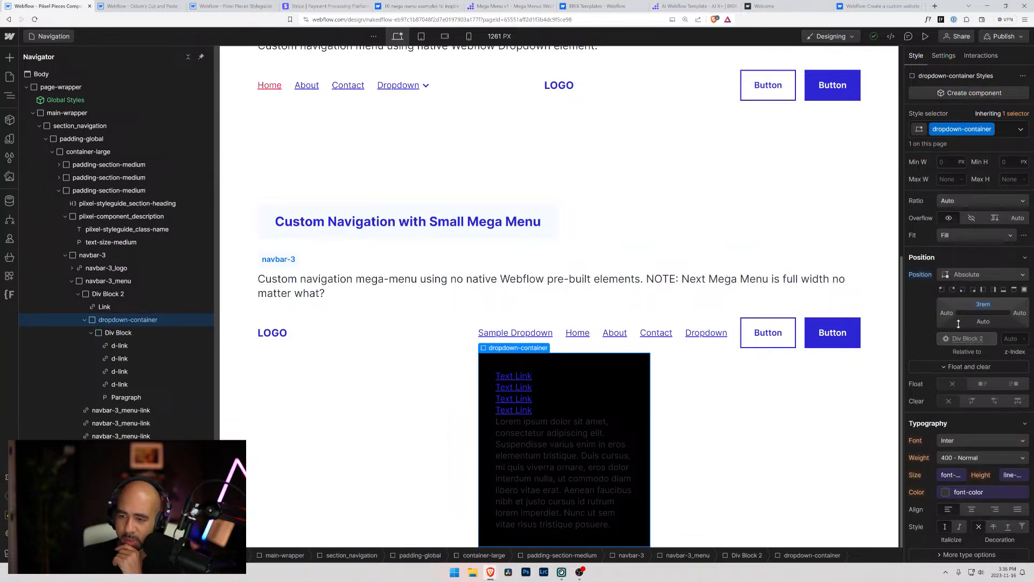
pyautogui.click(1022, 313)
pyautogui.write('100%')
pyautogui.press('Return')
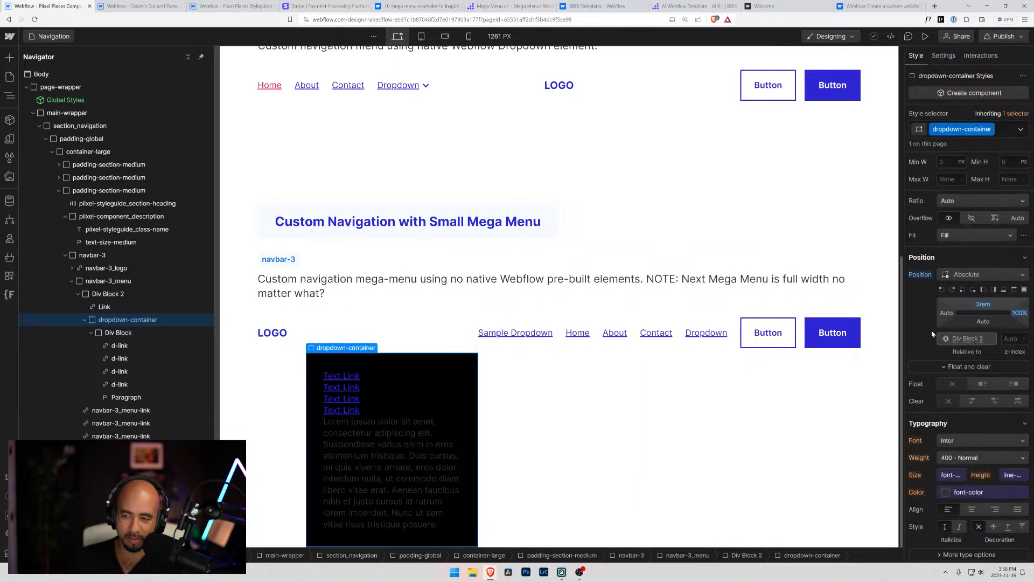
pyautogui.moveTo(1021, 313); pyautogui.dragTo(961, 314)
pyautogui.keyDown('alt'); pyautogui.click(1022, 317); pyautogui.keyUp('alt')
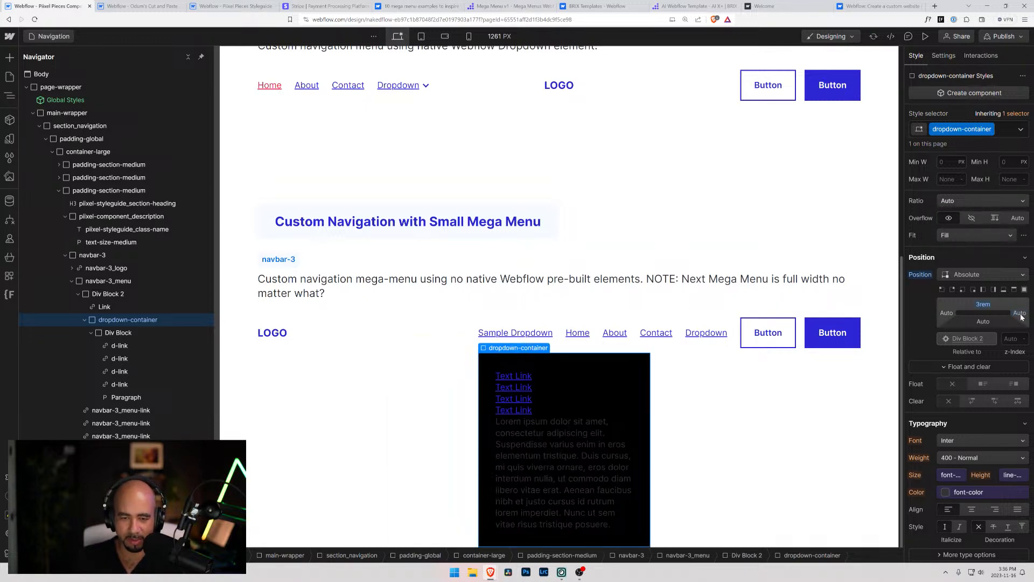
# Set dropdown-container's right offset to 0, then 3 rem, and finally -3 rem
pyautogui.click(1025, 316)
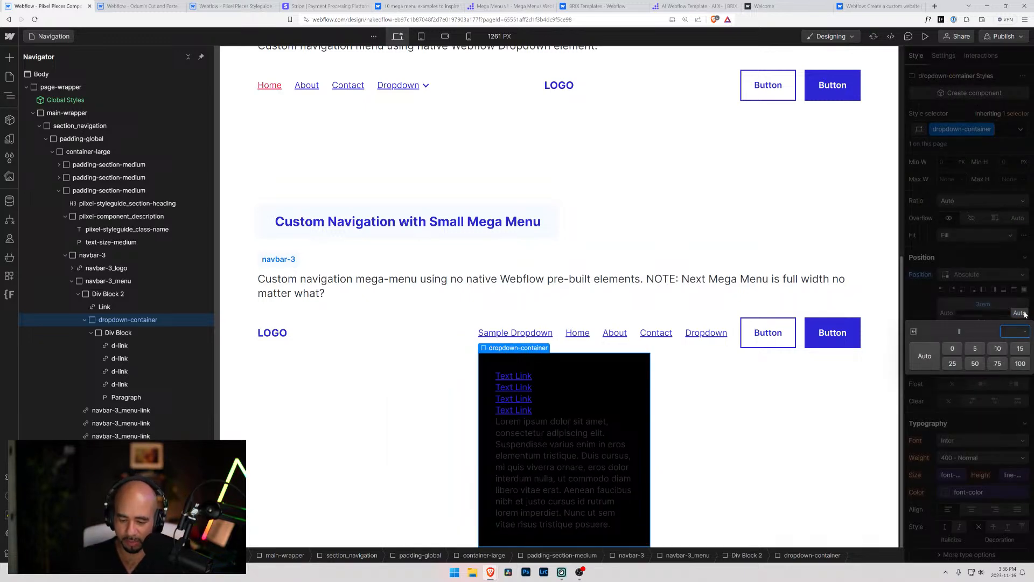
pyautogui.write('0')
pyautogui.press('Return')
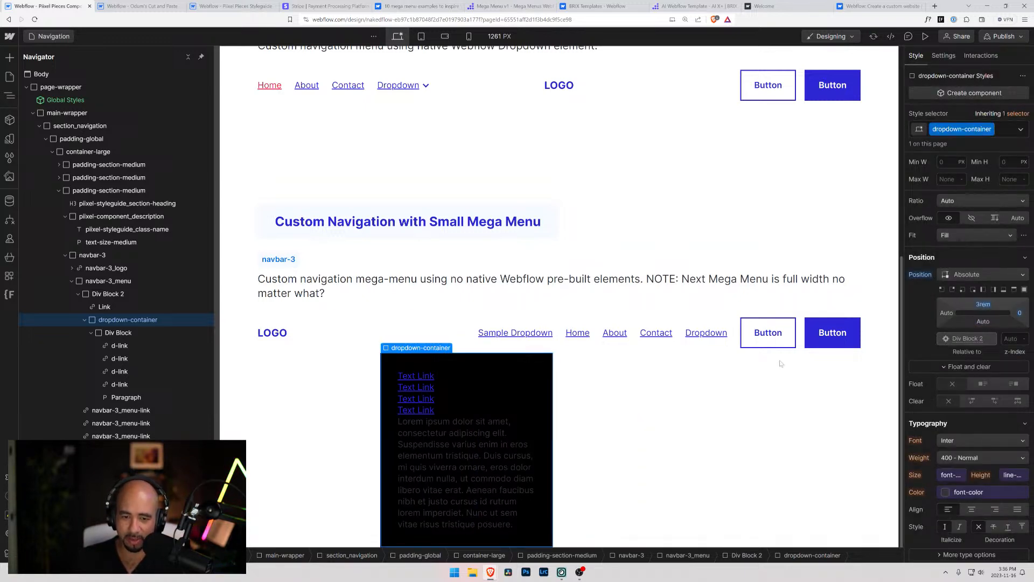
pyautogui.click(1021, 315)
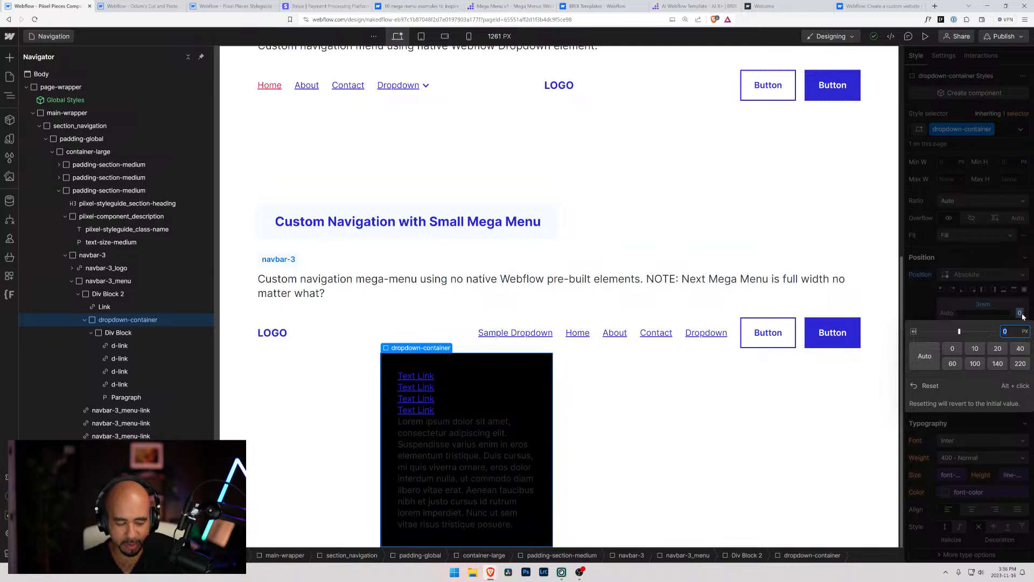
pyautogui.write('m')
pyautogui.press('Return')
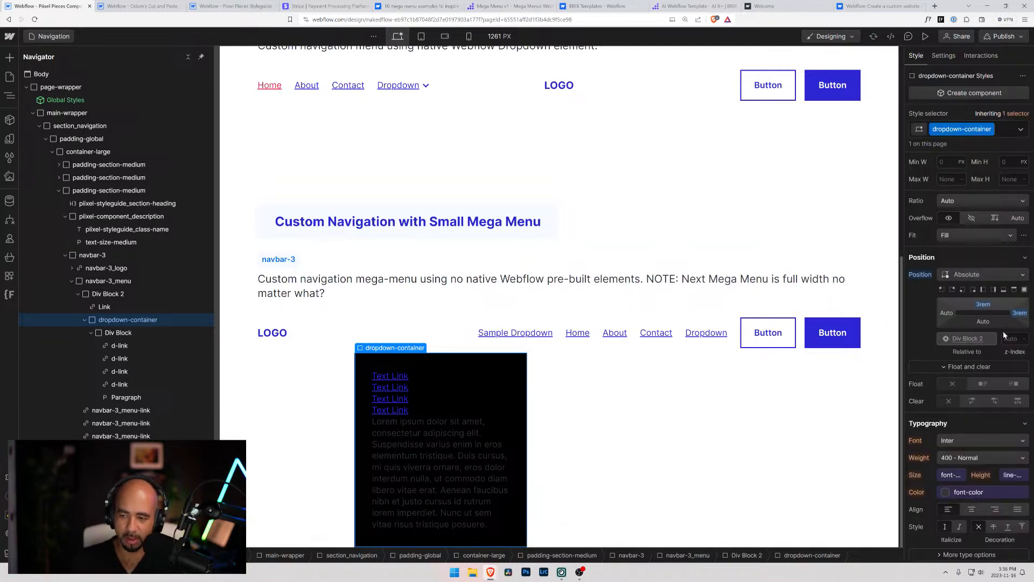
pyautogui.click(1022, 313)
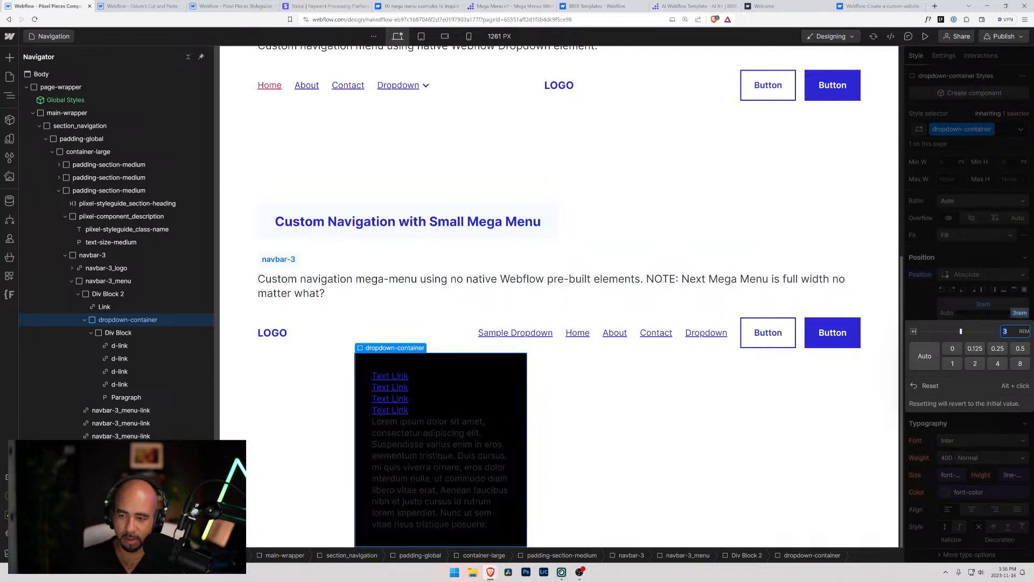
pyautogui.write('-3')
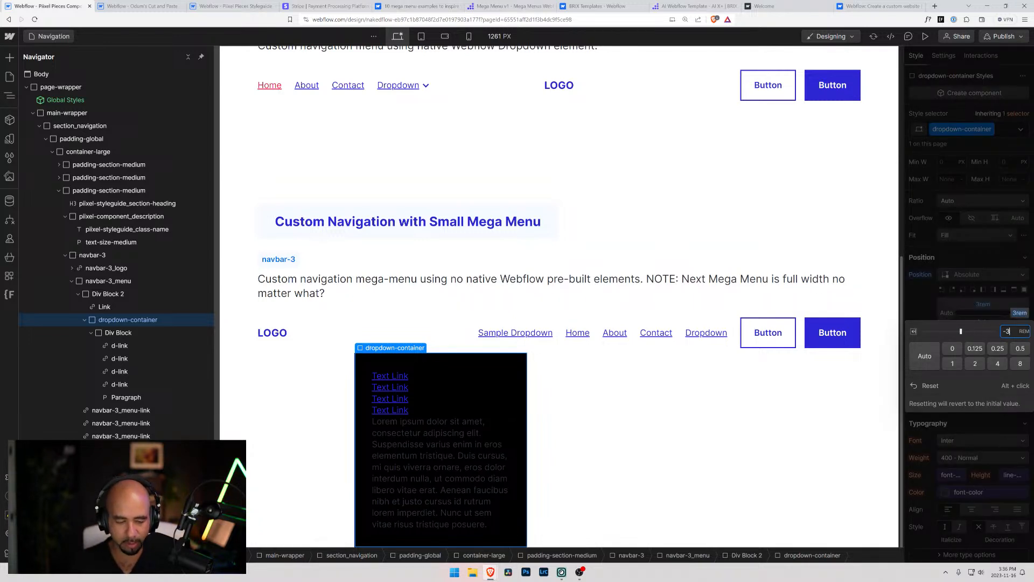
pyautogui.press('Return')
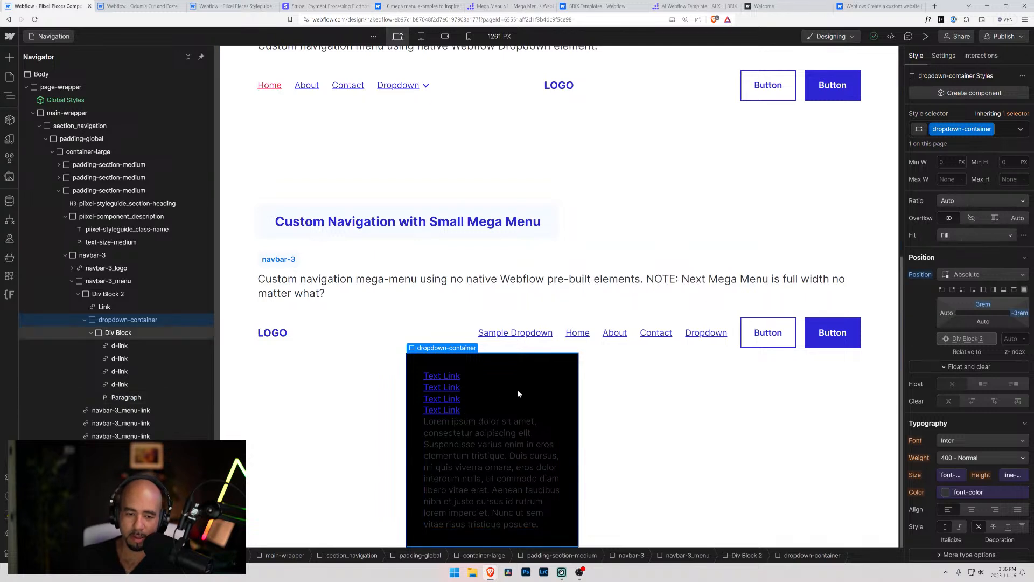
# Set the width of dropdown-container's inner Div Block to 26 rem
pyautogui.click(415, 358)
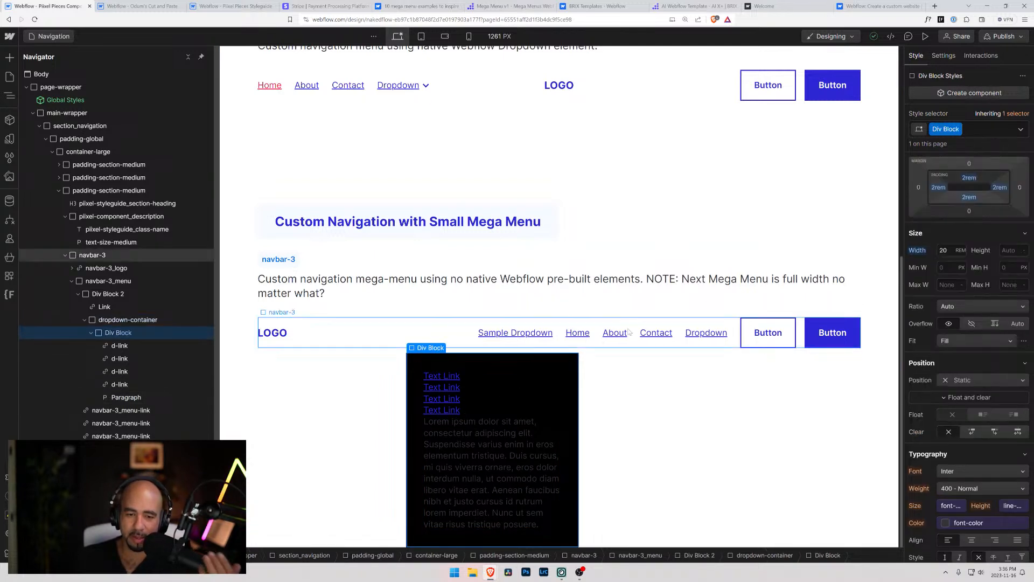
pyautogui.moveTo(938, 247); pyautogui.dragTo(950, 249)
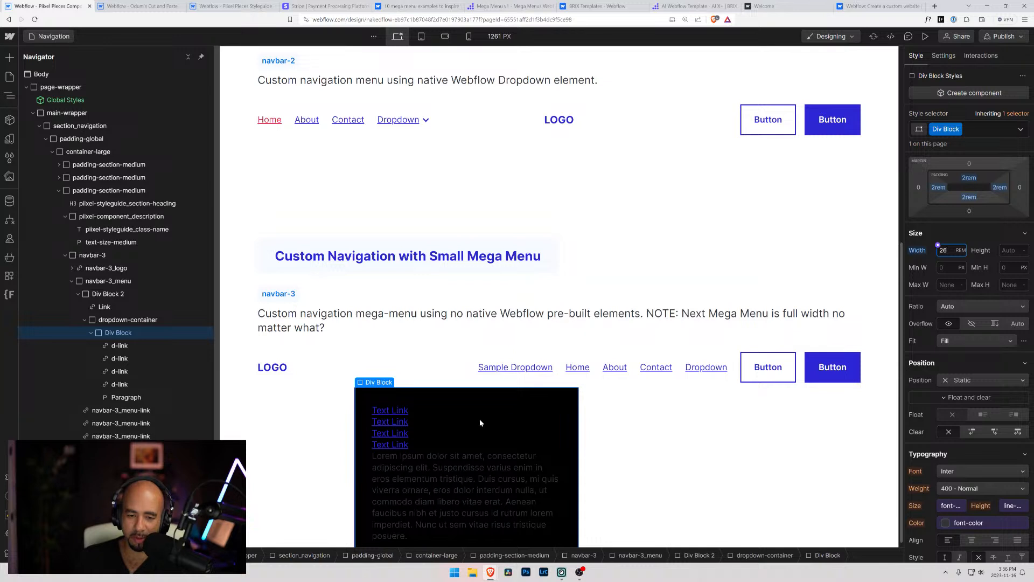
pyautogui.scroll(-1, 479, 419)
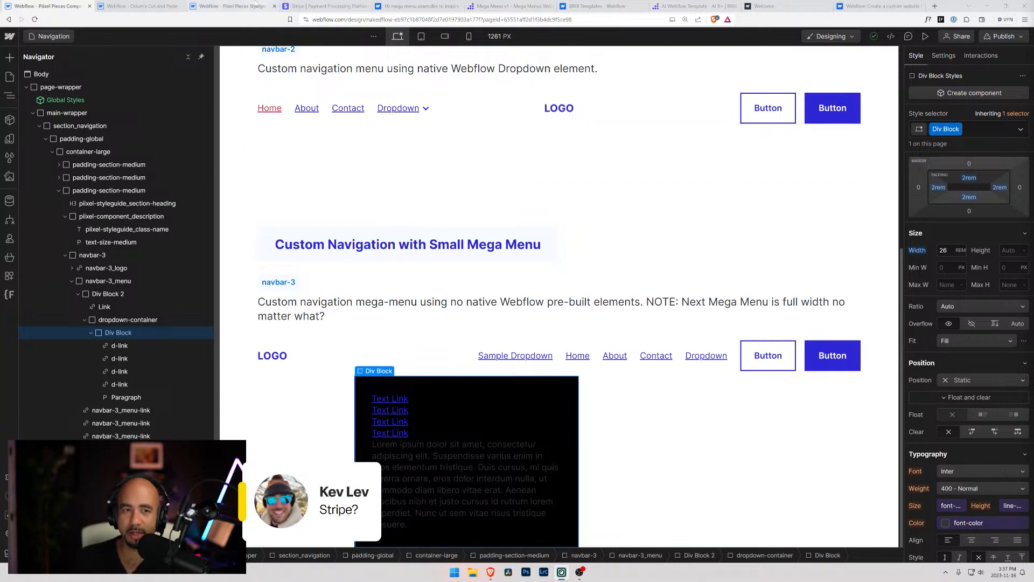
# Examine the navigation dropdown layouts on the Stripe website, then return to the Webflow project's Navigation page
pyautogui.click(331, 5)
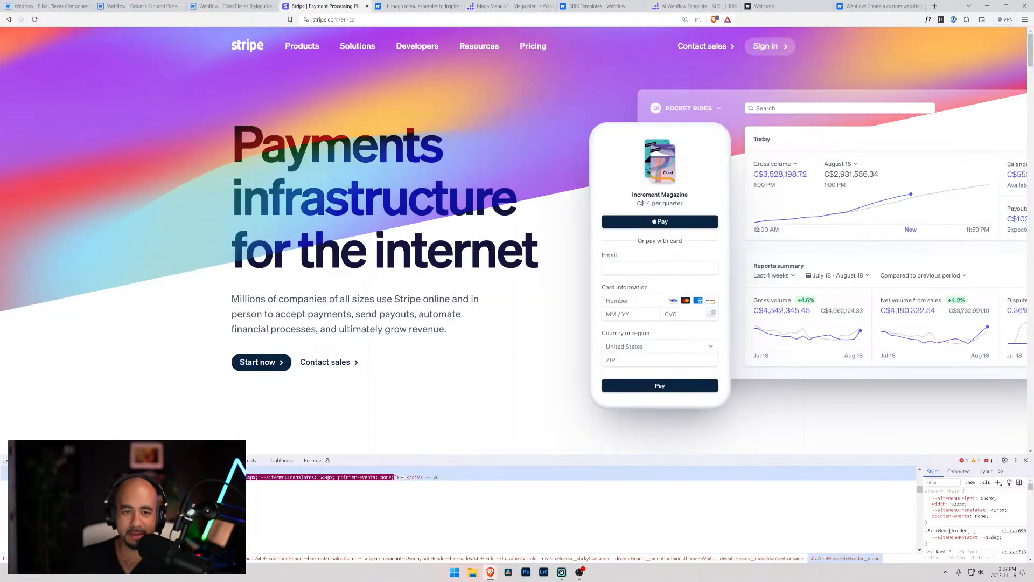
pyautogui.moveTo(368, 48)
pyautogui.moveTo(424, 47)
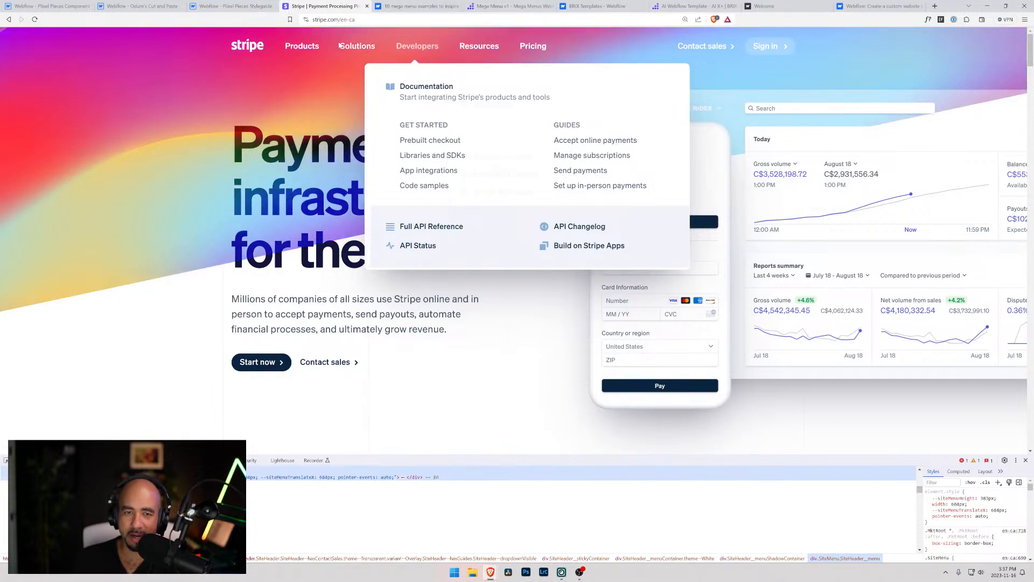
pyautogui.moveTo(479, 48)
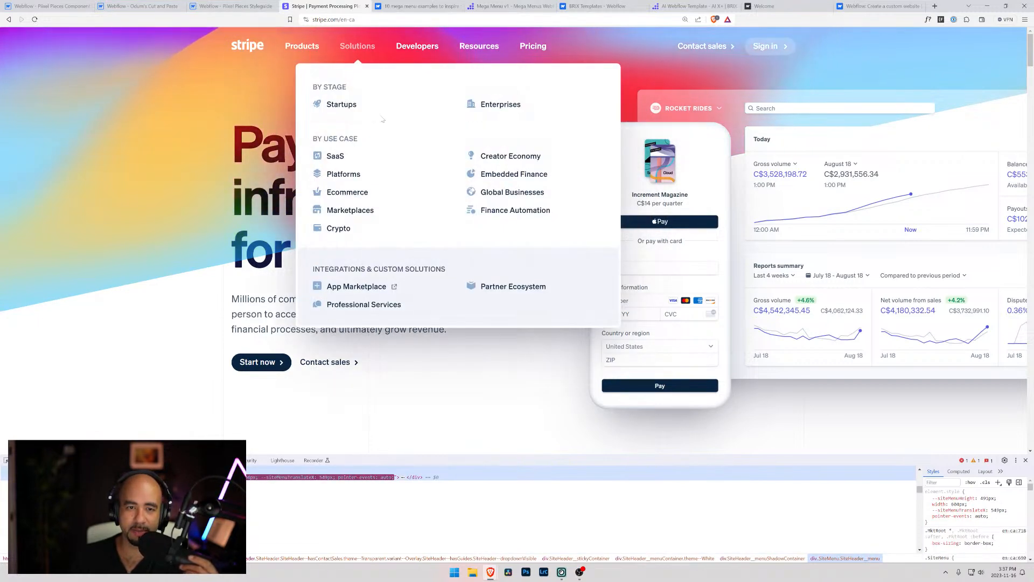
pyautogui.moveTo(292, 46)
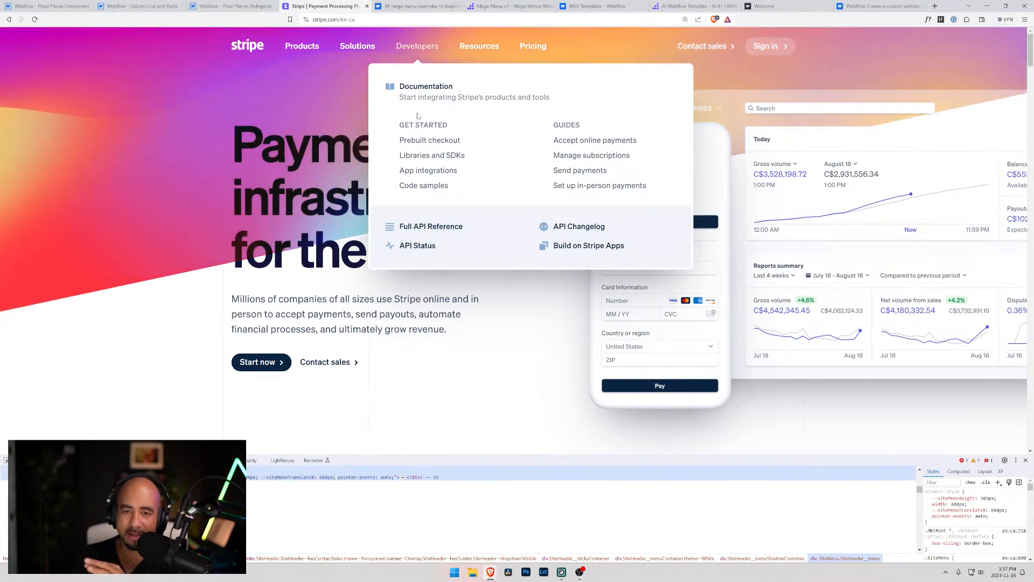
pyautogui.click(130, 5)
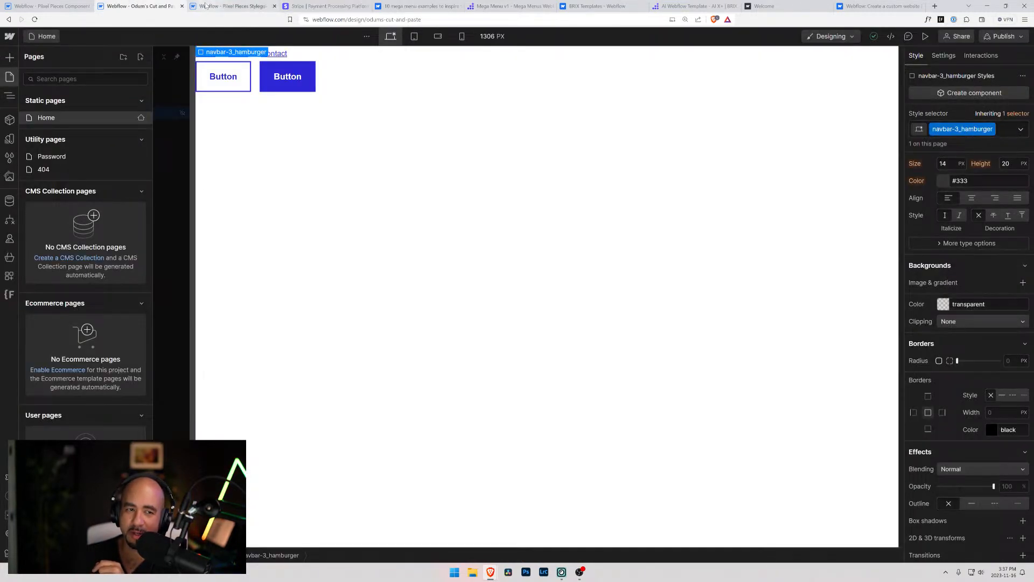
pyautogui.click(234, 4)
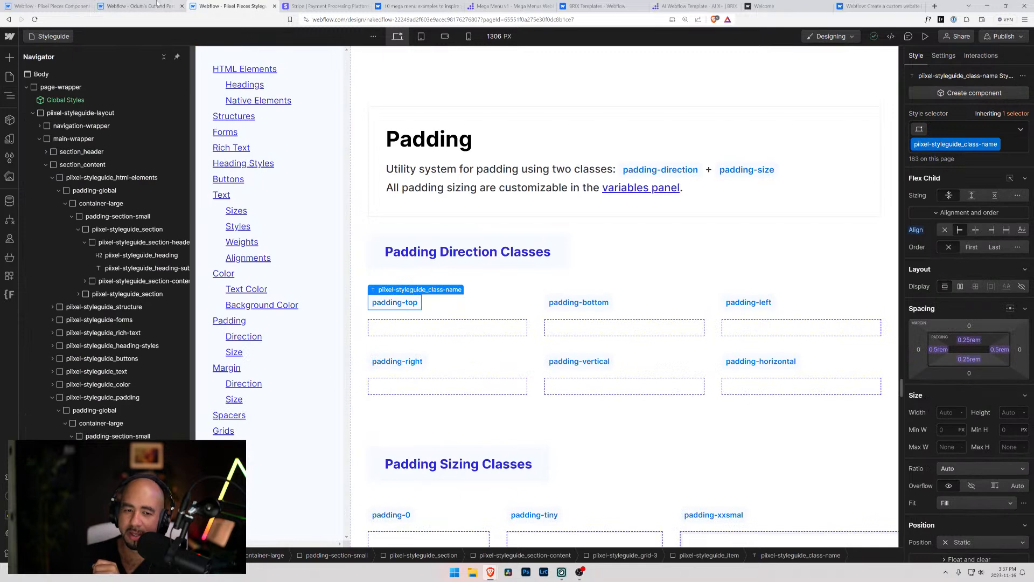
pyautogui.click(59, 6)
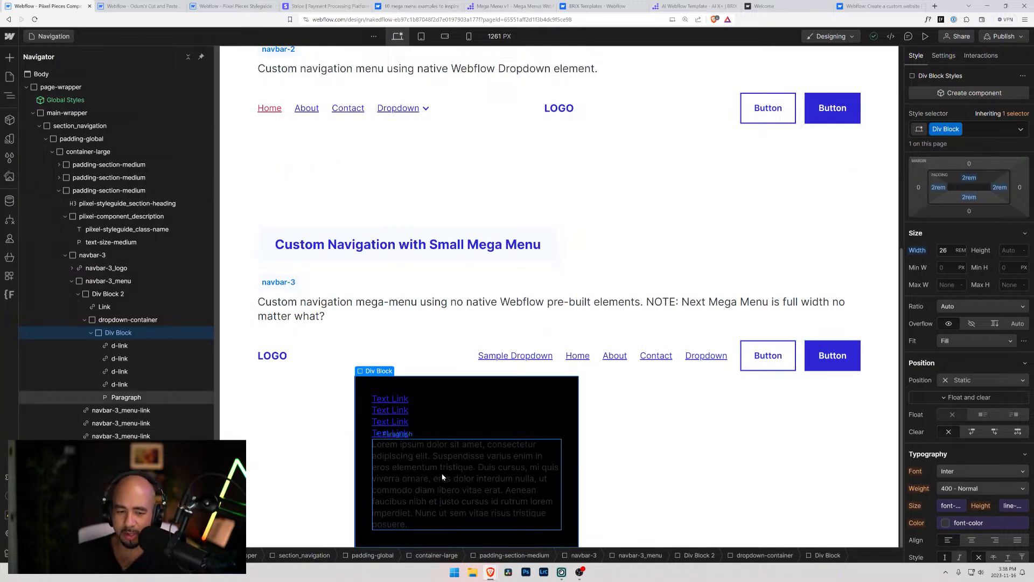
# Delete the Paragraph element below the d-link items in dropdown-container's inner Div Block
pyautogui.click(90, 333)
pyautogui.click(84, 321)
pyautogui.click(112, 322)
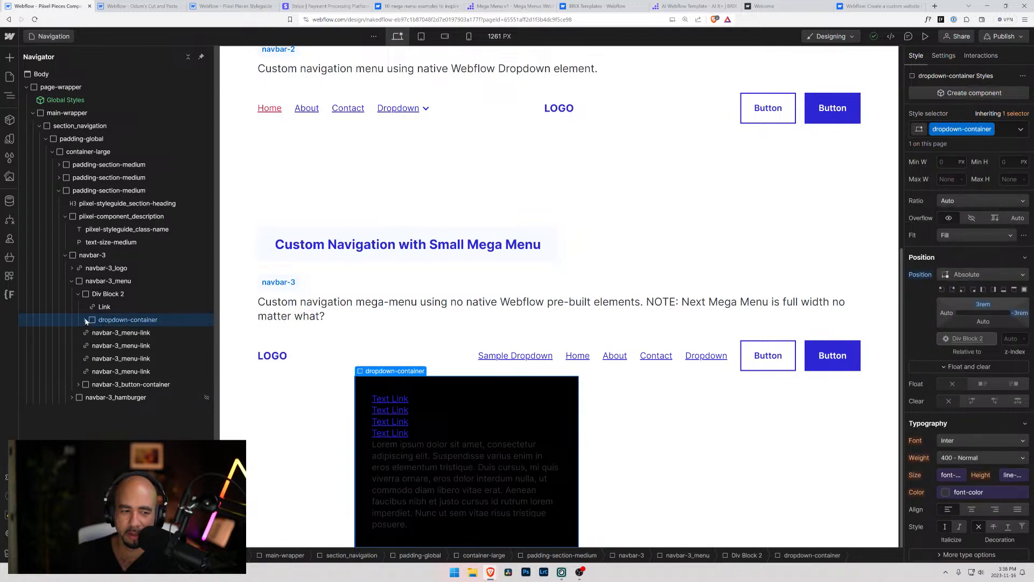
pyautogui.click(88, 294)
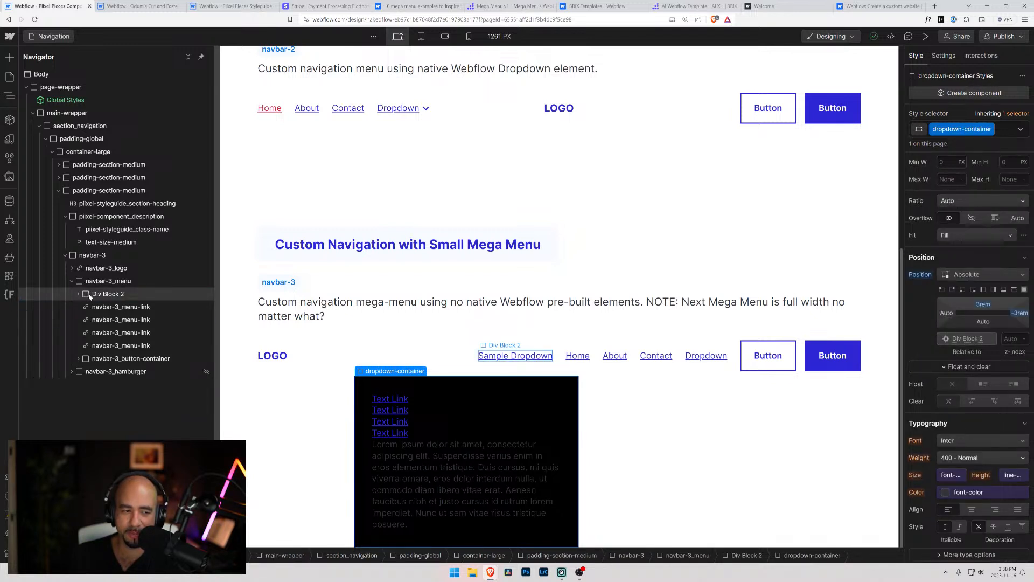
pyautogui.click(89, 296)
pyautogui.click(431, 467)
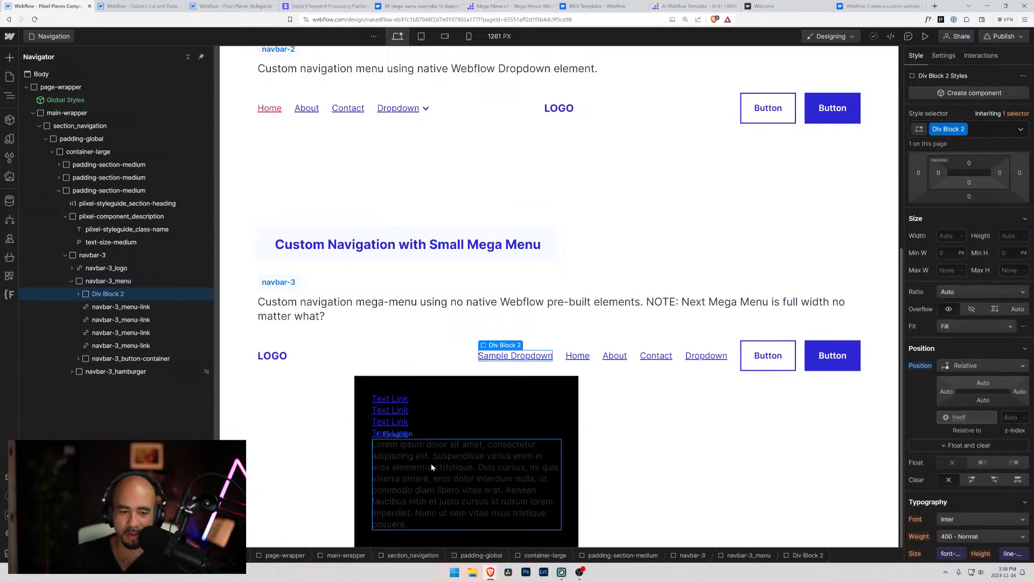
pyautogui.press('Delete')
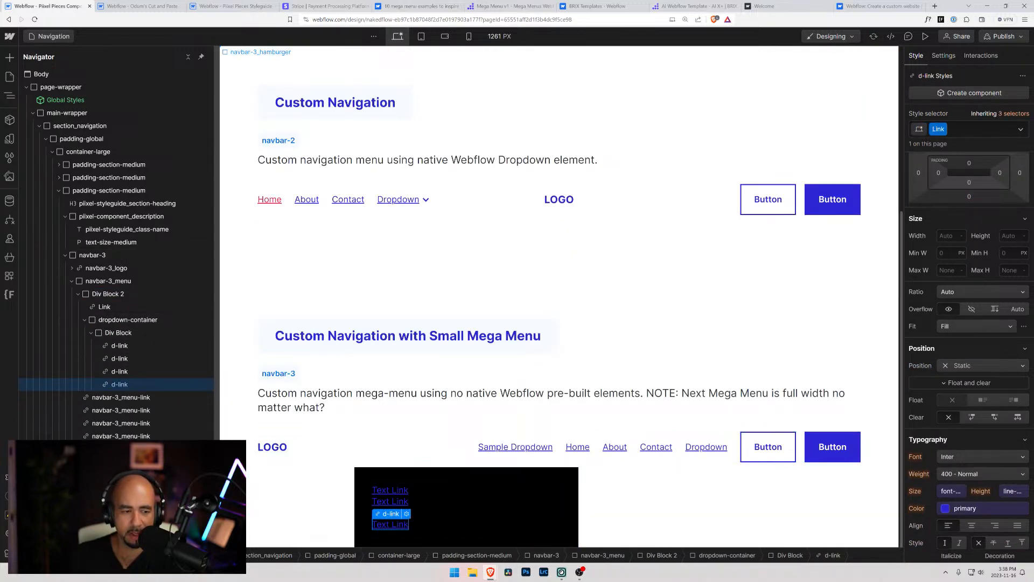
# Add a Div Block inside container-large after the third padding-section-medium
pyautogui.click(59, 190)
pyautogui.click(75, 152)
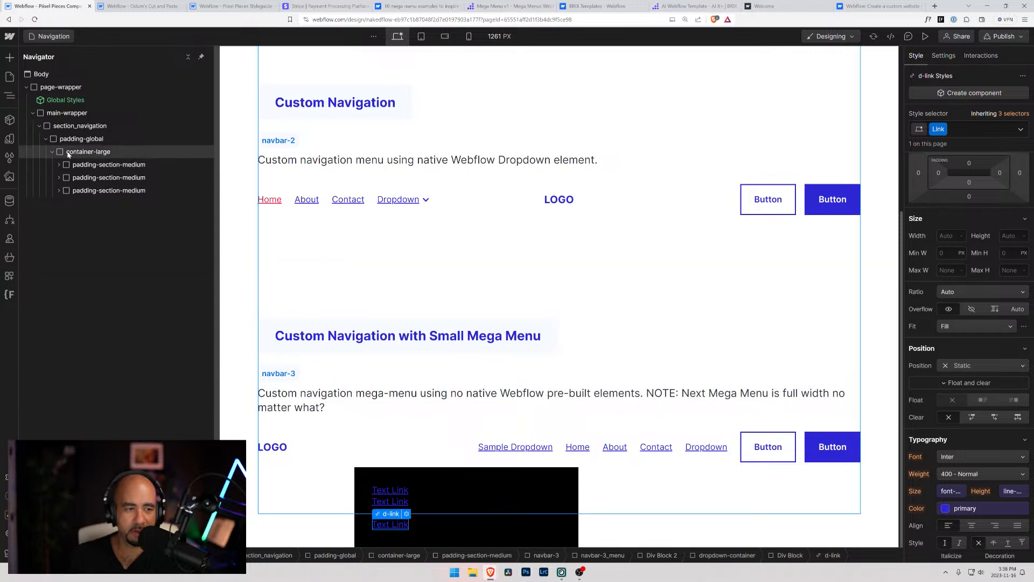
pyautogui.hotkey('ctrl', 'k')
pyautogui.write('div')
pyautogui.press('Return')
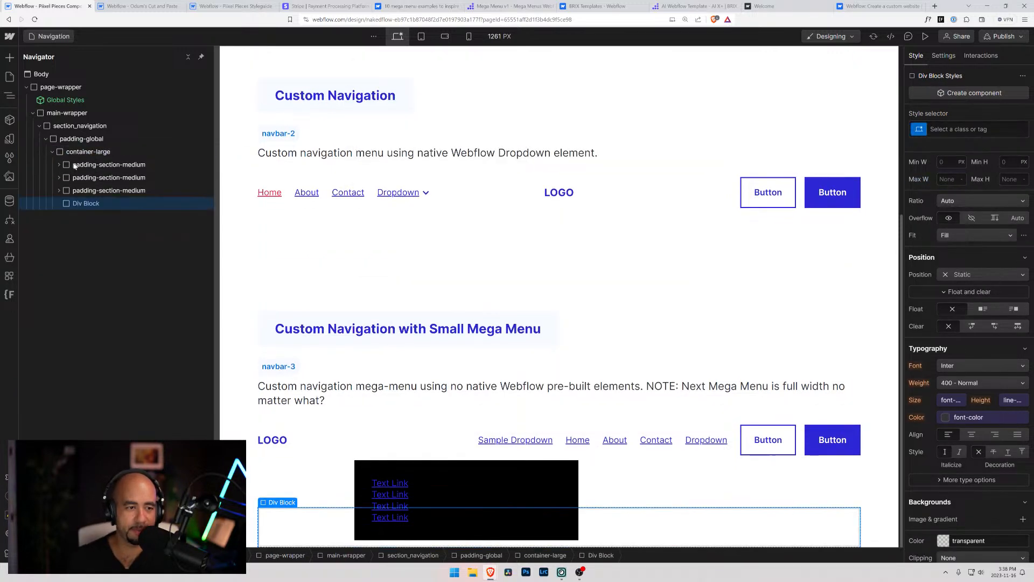
# Assign the existing class padding-section-medium to the new Div Block in container-large
pyautogui.hotkey('ctrl', 'Return')
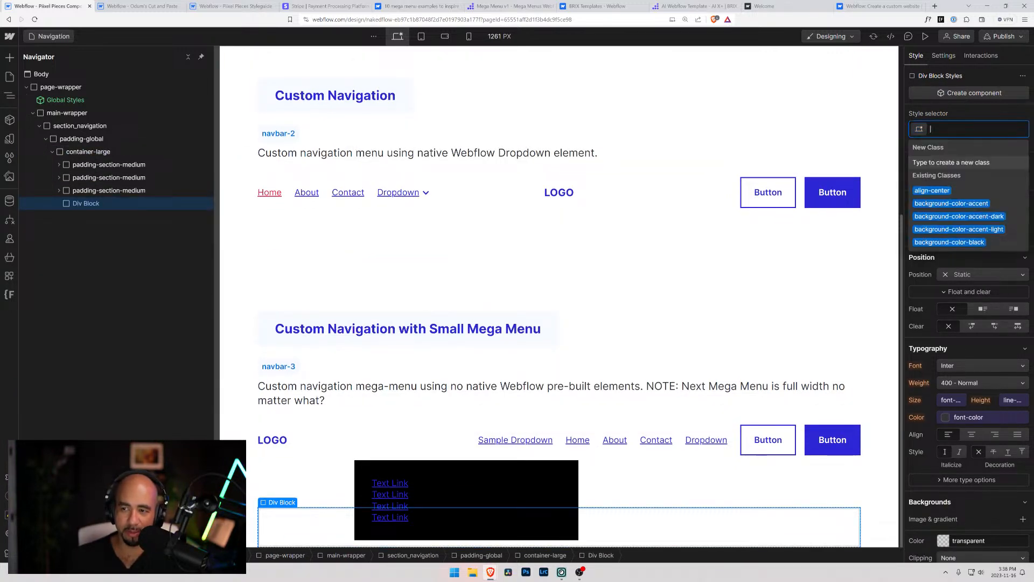
pyautogui.write('padding')
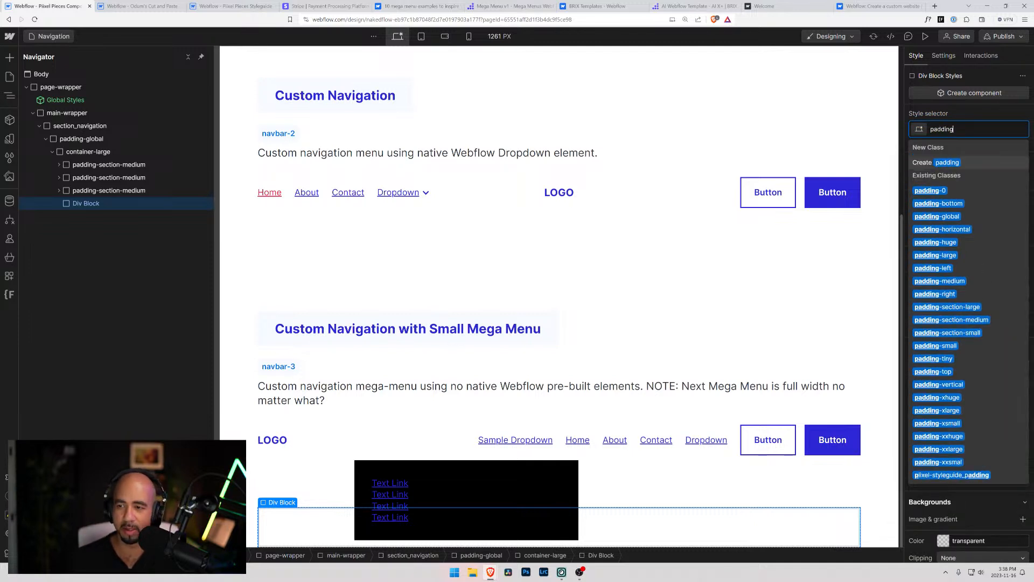
pyautogui.write('-sec')
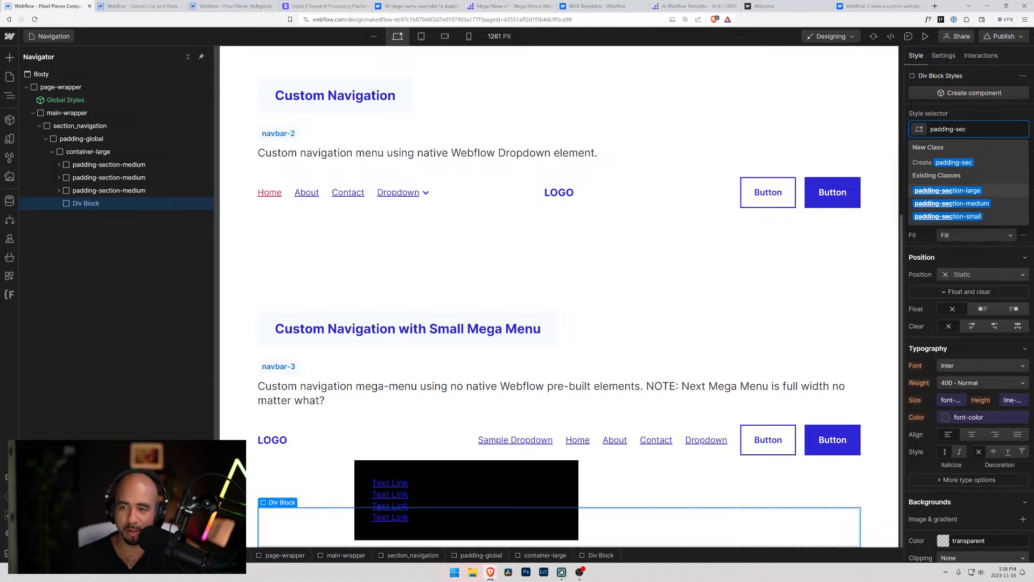
pyautogui.press('Down')
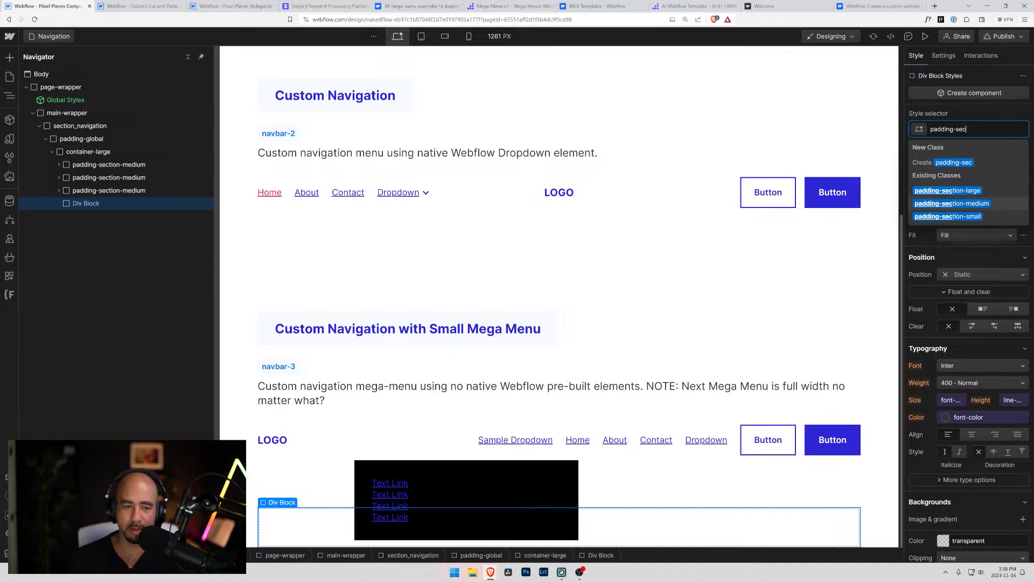
pyautogui.press('Return')
pyautogui.scroll(-1, 279, 295)
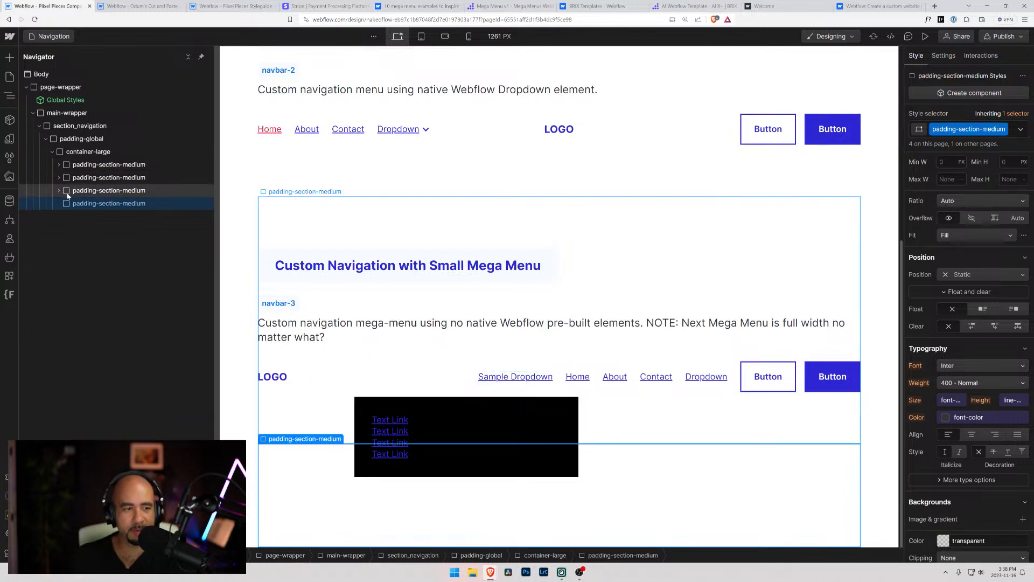
# Duplicate Div Block 2 in navbar-3_menu and place the copy after the last navbar-3_menu-link, before navbar-3_button-container
pyautogui.click(508, 387)
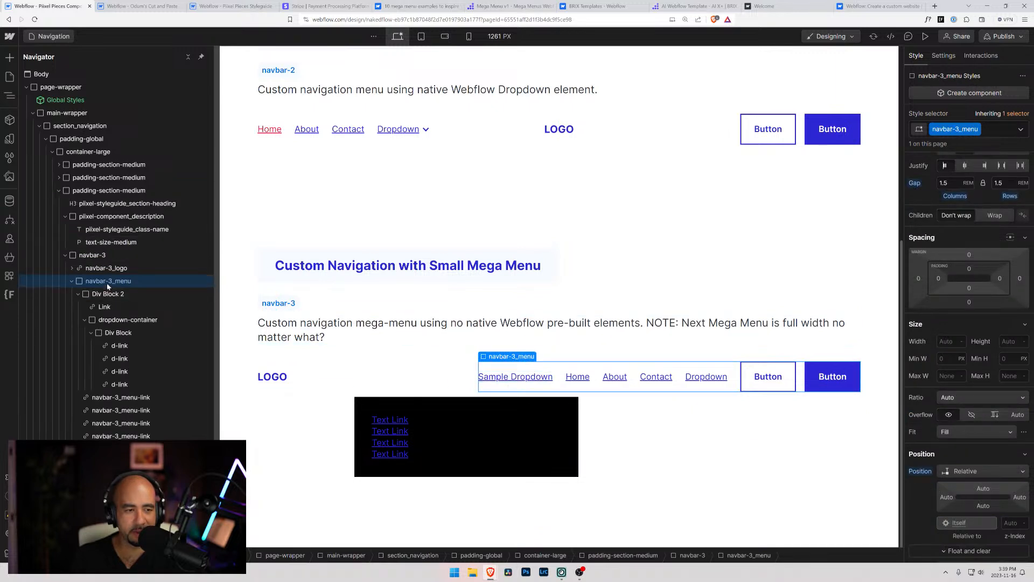
pyautogui.click(77, 294)
pyautogui.click(80, 296)
pyautogui.click(81, 297)
pyautogui.click(90, 294)
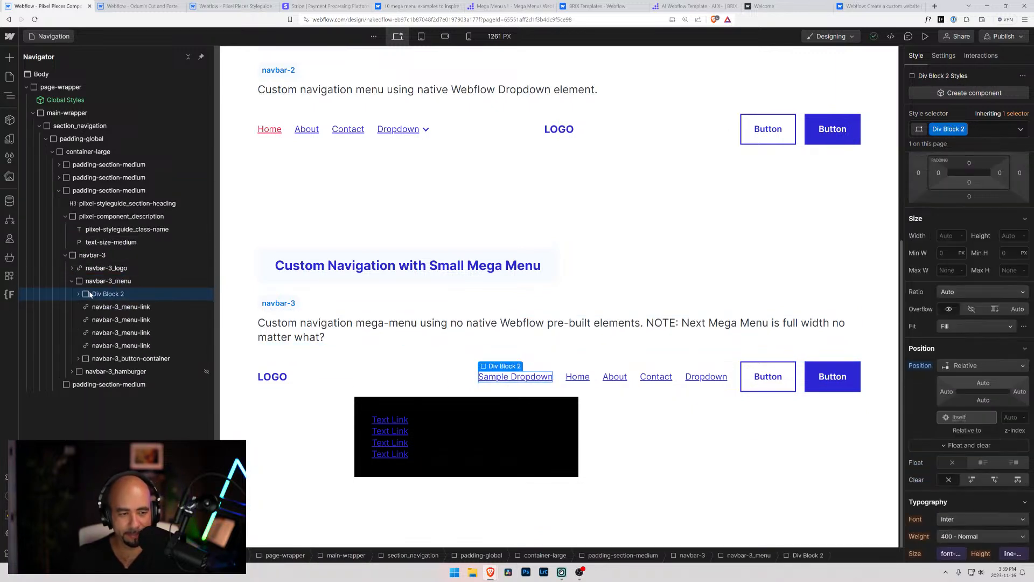
pyautogui.hotkey('ctrl', 'd')
pyautogui.moveTo(92, 310); pyautogui.dragTo(100, 364)
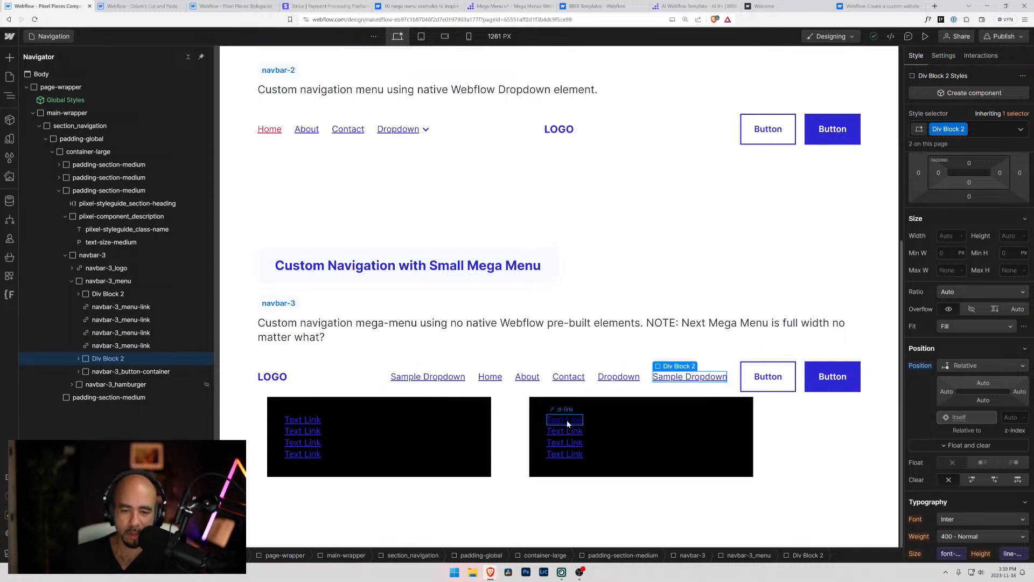
# Set the width of the black Div Block inside the second dropdown-container to 18 rem
pyautogui.click(545, 420)
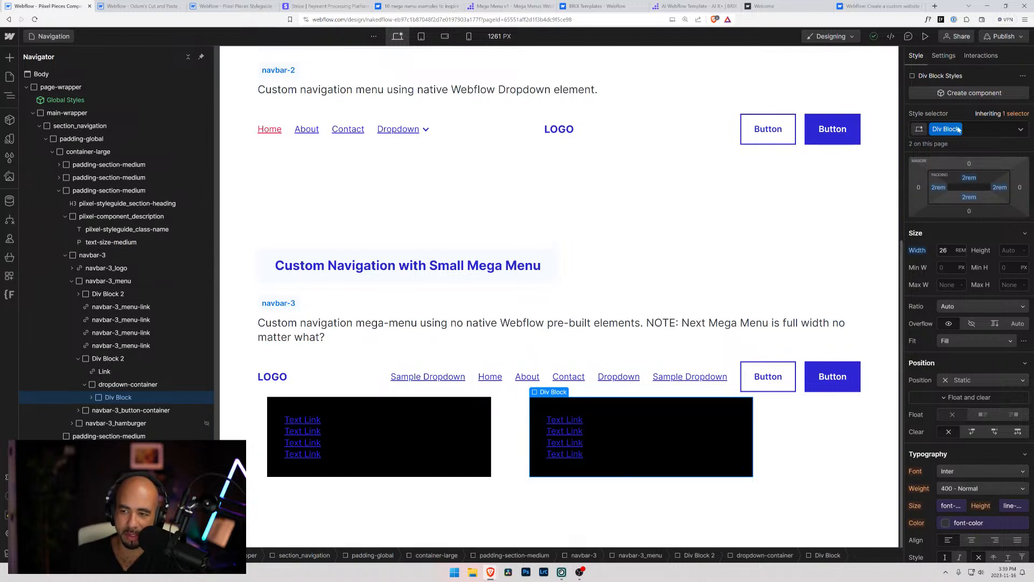
pyautogui.click(944, 250)
pyautogui.press('Up')
pyautogui.press('Down')
pyautogui.press('Down')
pyautogui.press('Down')
pyautogui.press('Down')
pyautogui.press('Down')
pyautogui.press('Down')
pyautogui.press('Down')
pyautogui.press('Down')
pyautogui.press('Down')
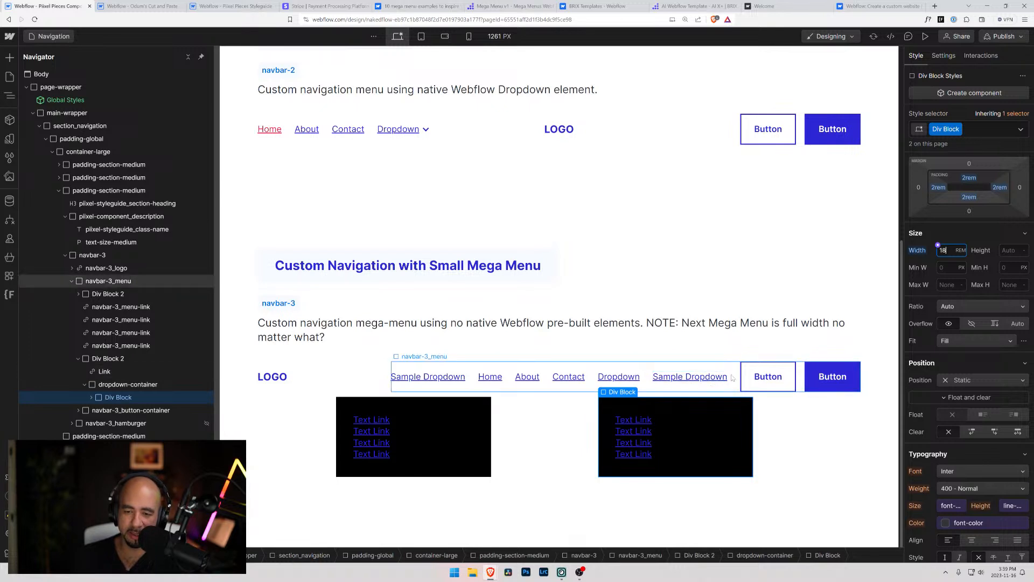
pyautogui.click(717, 378)
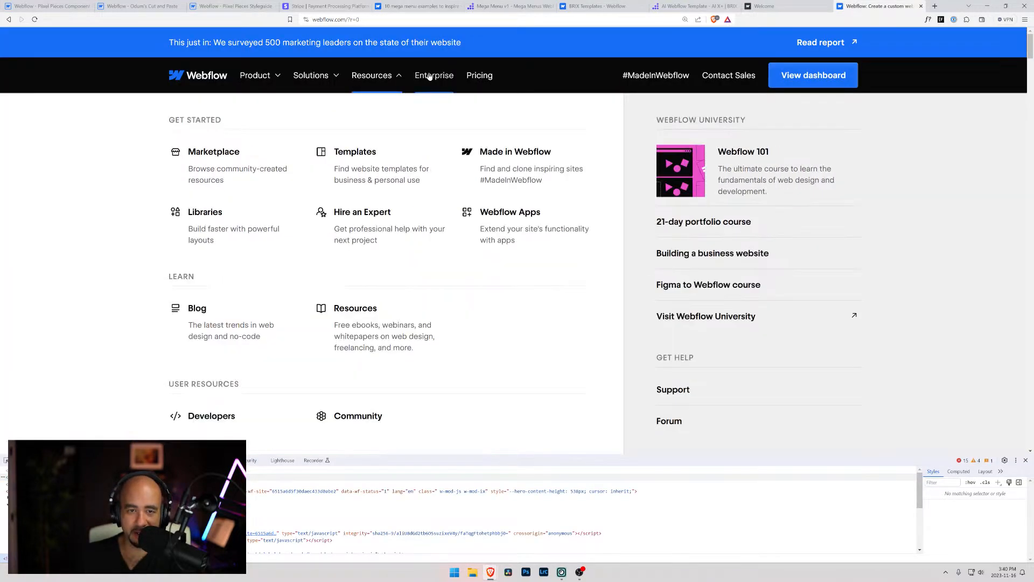
# Review the mega menu on Webflow's website and the designs in its mega menu examples article, and return to the Designer
pyautogui.click(432, 75)
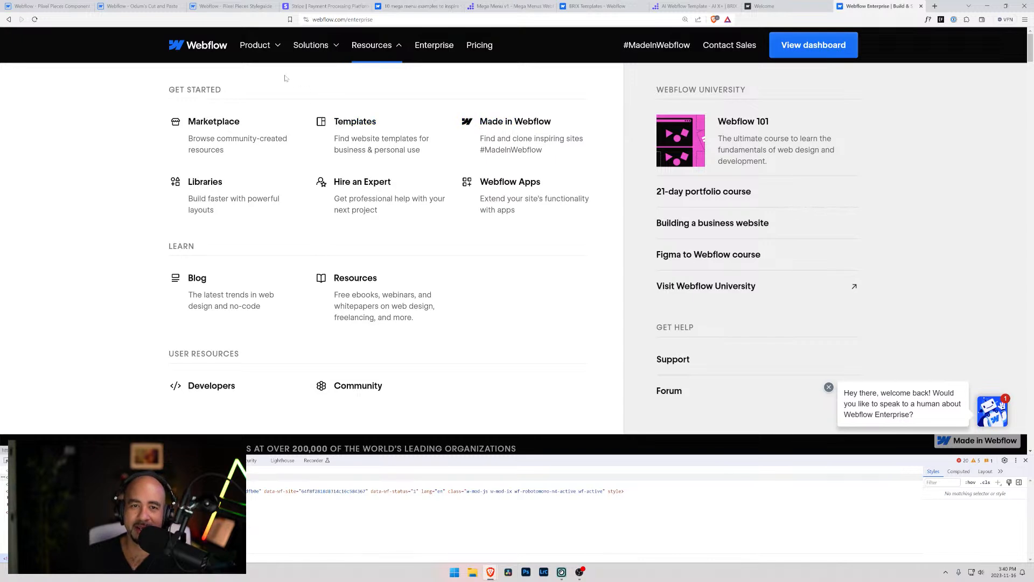
pyautogui.click(412, 6)
pyautogui.scroll(5, 249, 127)
pyautogui.scroll(7, 317, 293)
pyautogui.scroll(9, 328, 317)
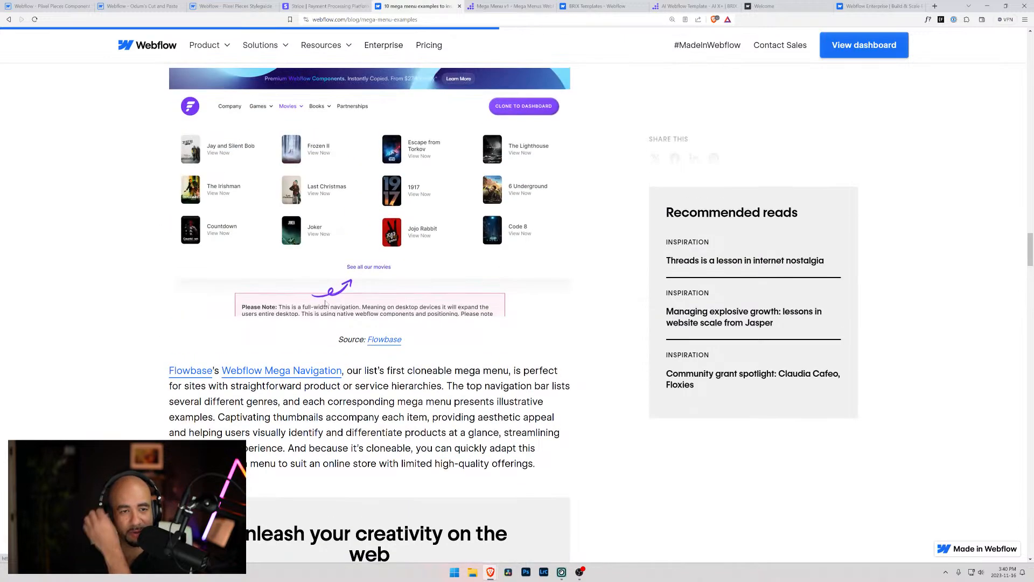
pyautogui.scroll(4, 311, 383)
pyautogui.scroll(15, 311, 383)
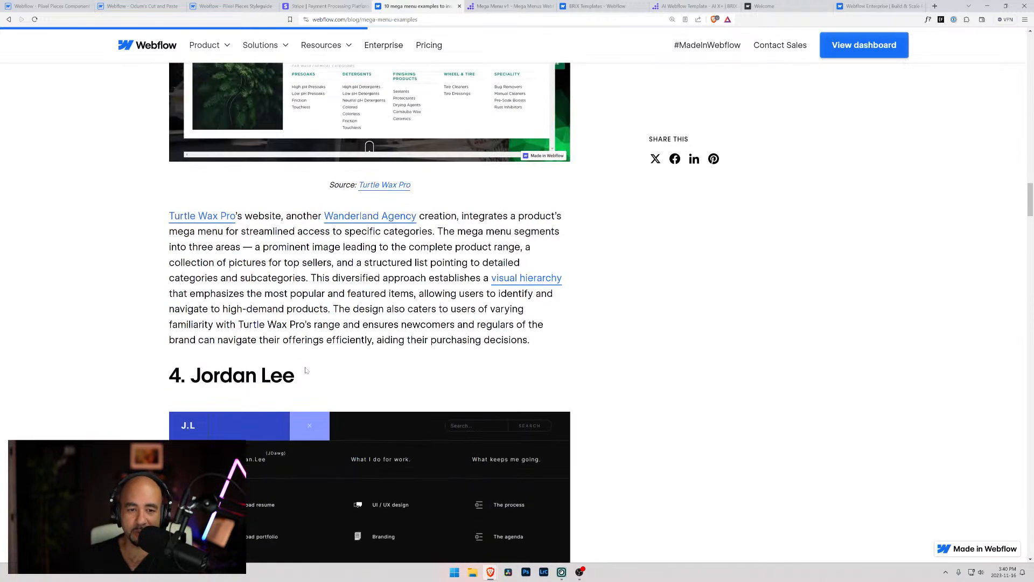
pyautogui.scroll(10, 306, 350)
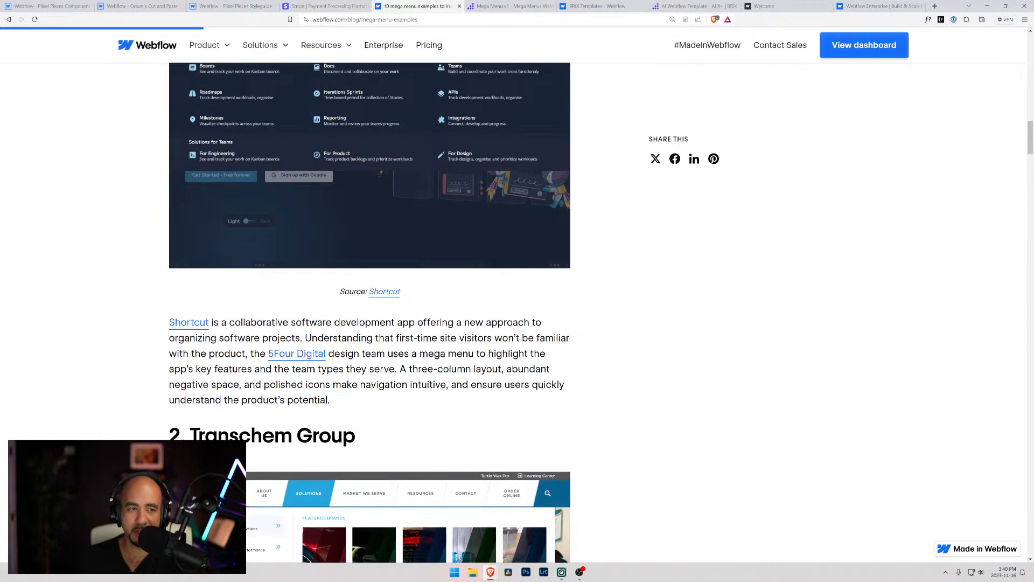
pyautogui.scroll(-5, 292, 324)
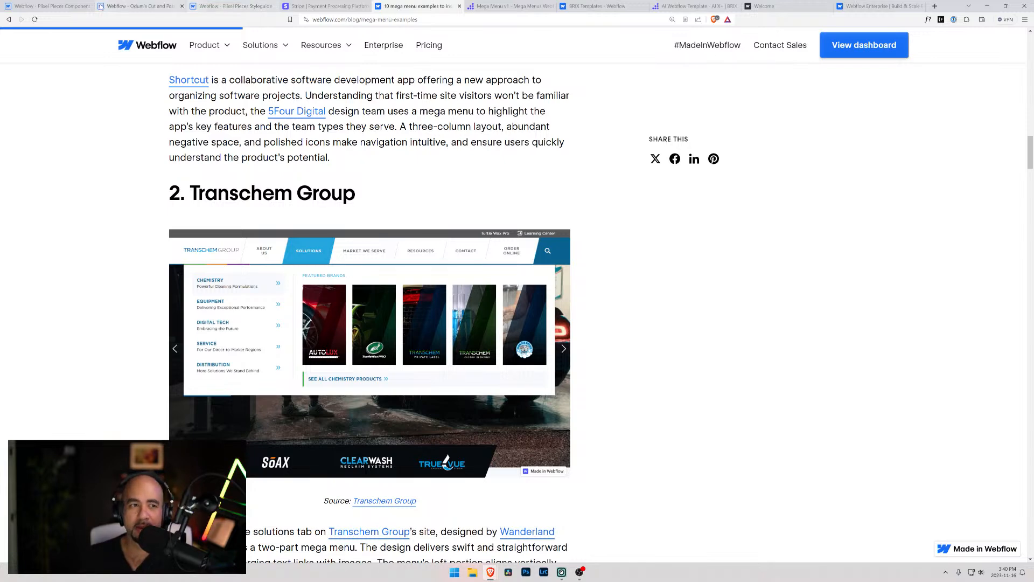
pyautogui.click(54, 6)
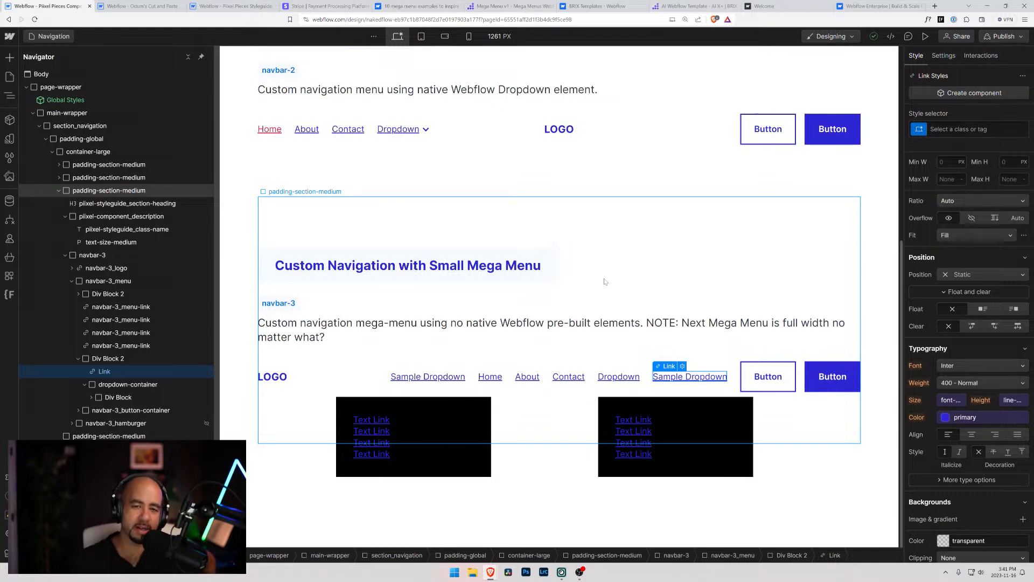
pyautogui.scroll(6, 589, 285)
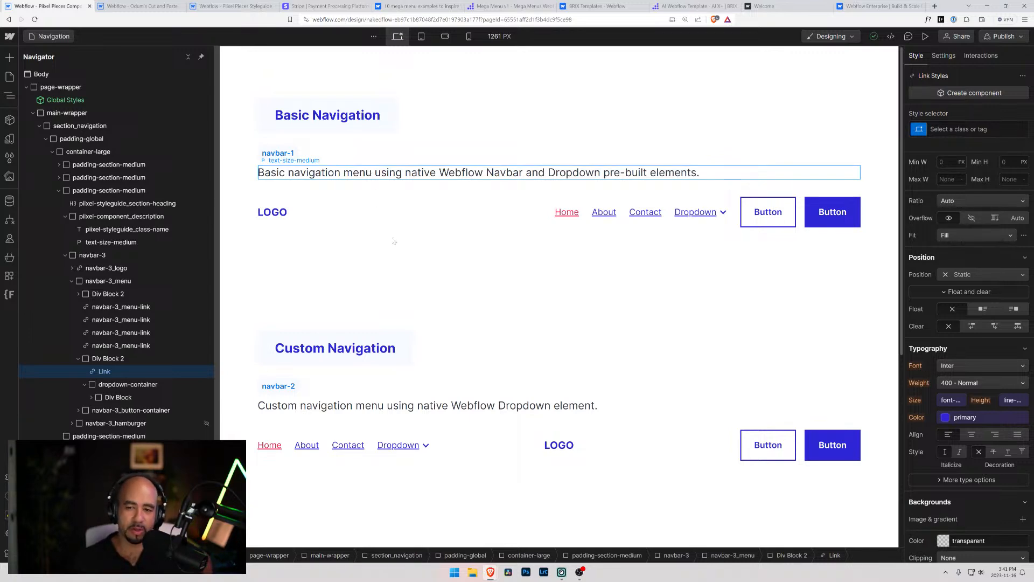
pyautogui.scroll(-6, 390, 230)
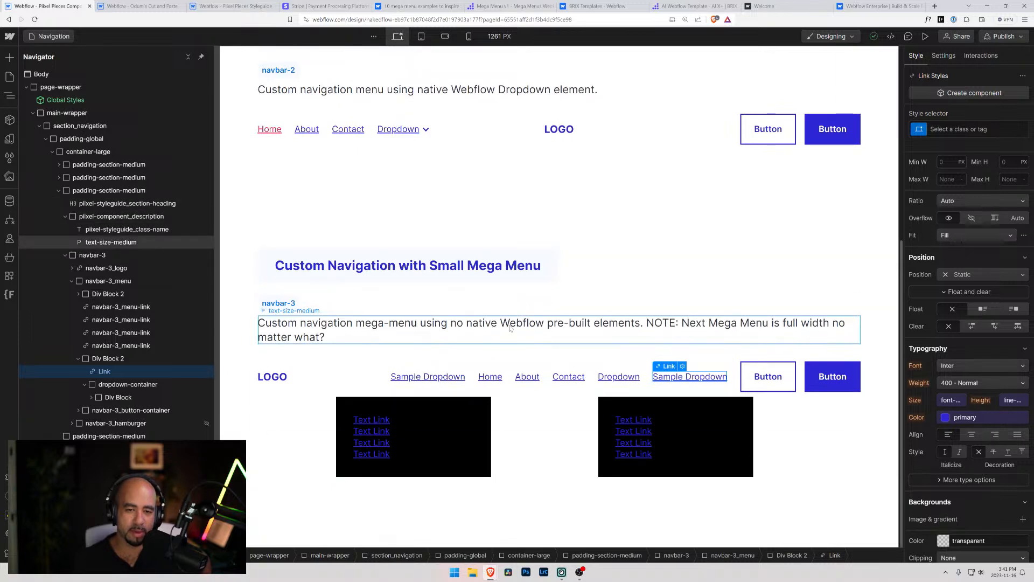
pyautogui.click(510, 327)
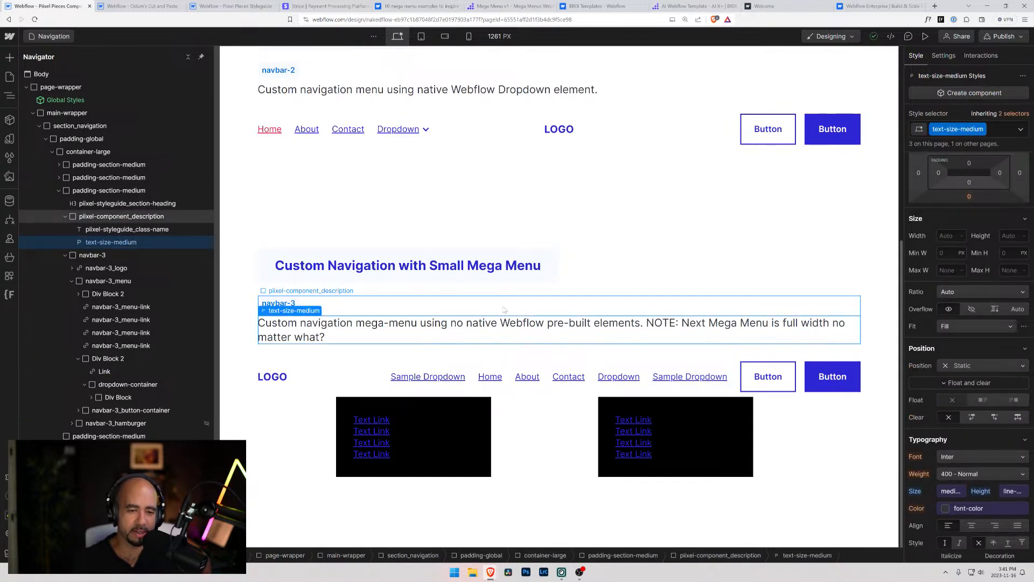
pyautogui.click(499, 332)
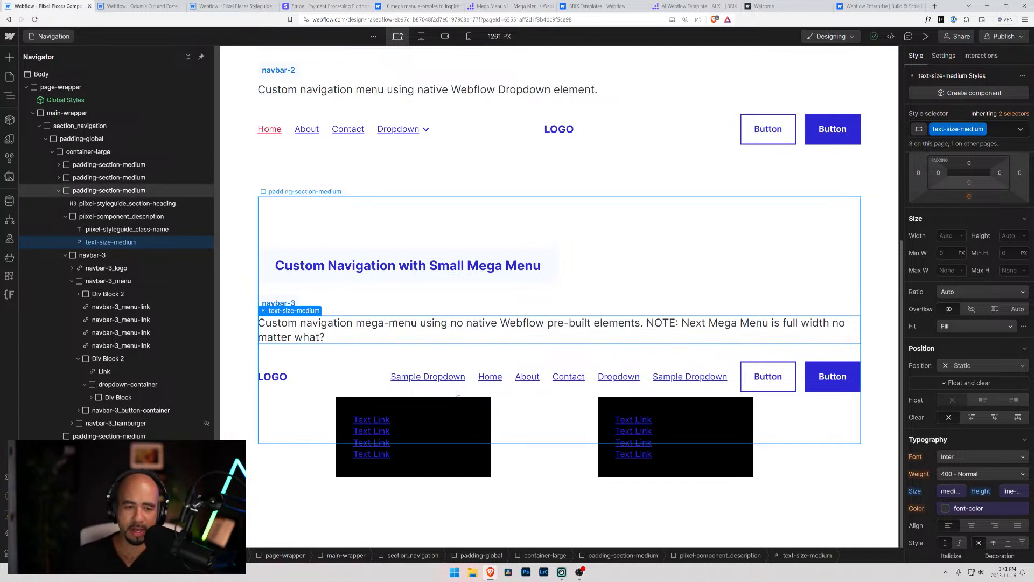
pyautogui.click(392, 384)
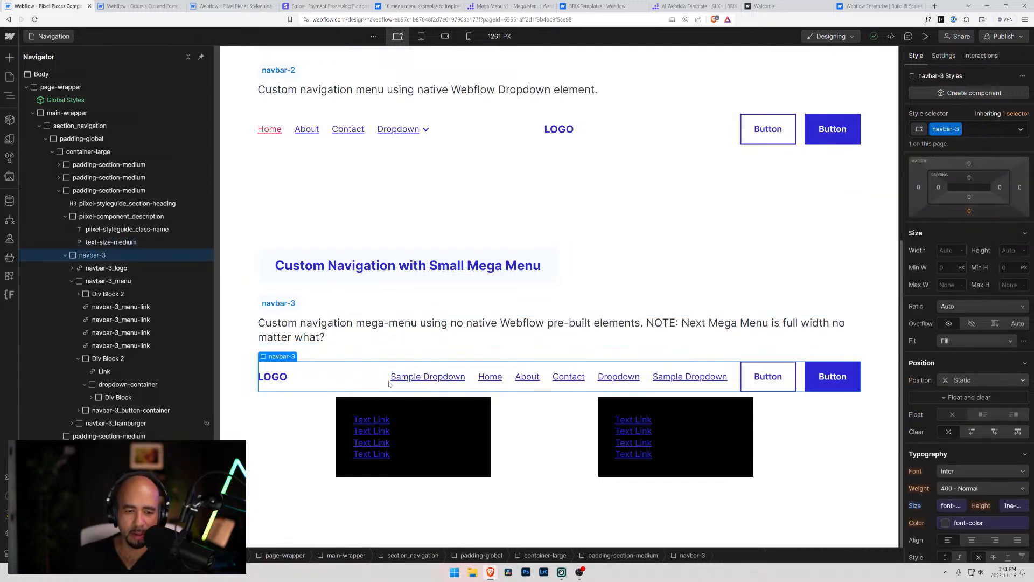
# Delete the duplicated Div Block 2 and the plain Dropdown navbar-3_menu-link from navbar-3_menu
pyautogui.click(447, 402)
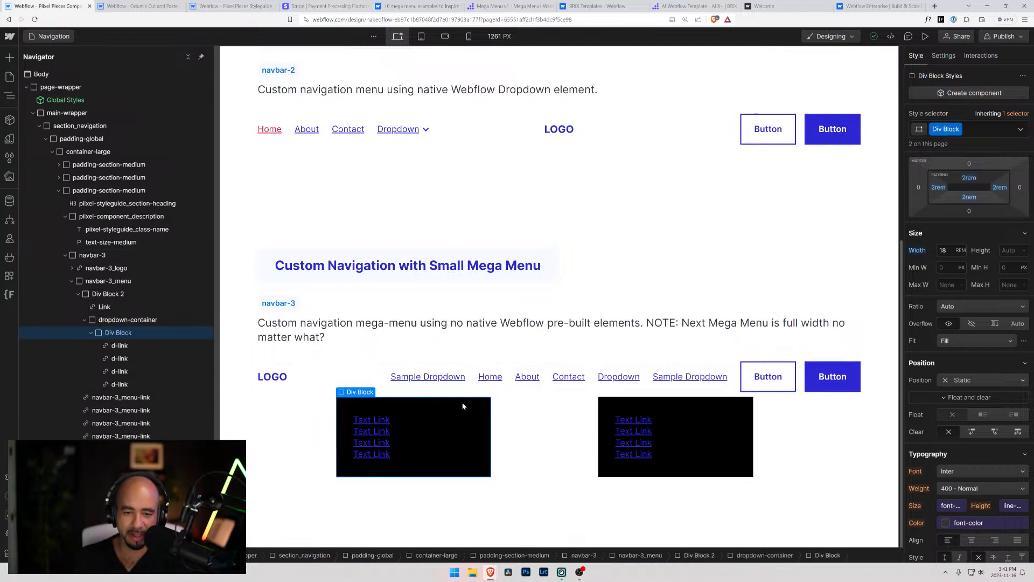
pyautogui.click(666, 384)
pyautogui.press('Up')
pyautogui.press('Delete')
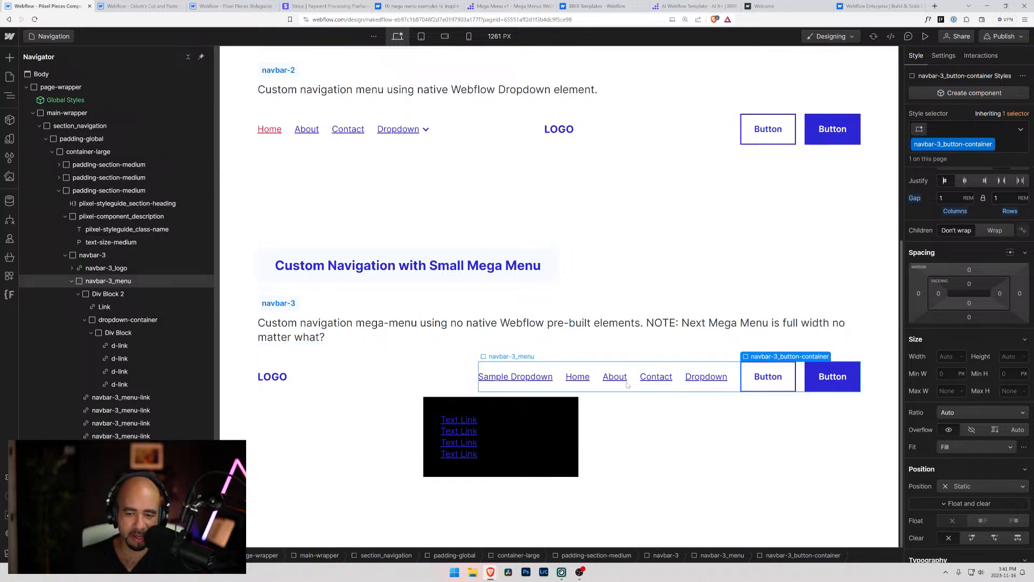
pyautogui.click(691, 380)
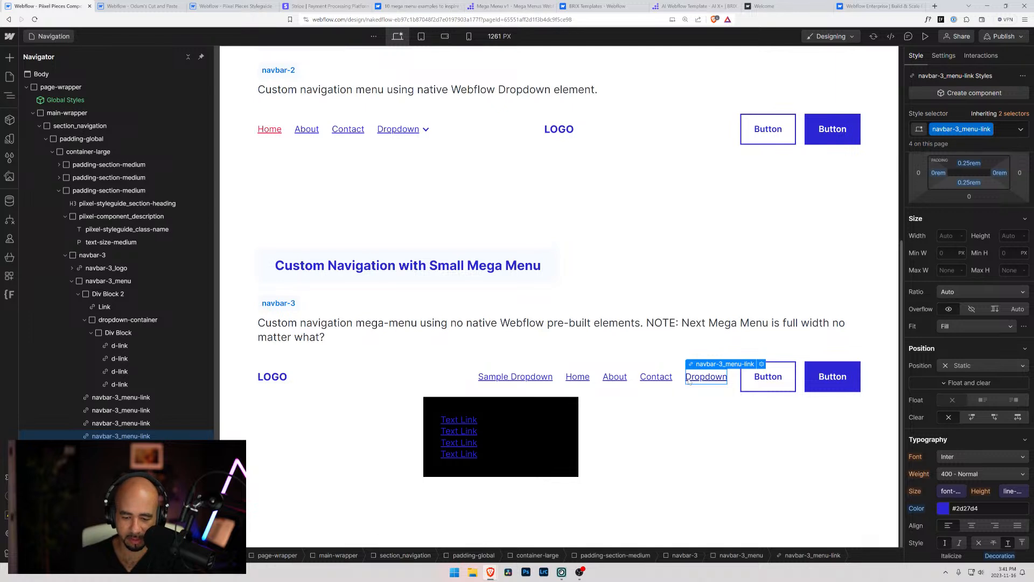
pyautogui.press('Delete')
# Shorten the Sample Dropdown link's text in navbar-3_menu to "Dropdown"
pyautogui.doubleClick(567, 380)
pyautogui.moveTo(564, 379); pyautogui.dragTo(532, 379)
pyautogui.press('BackSpace')
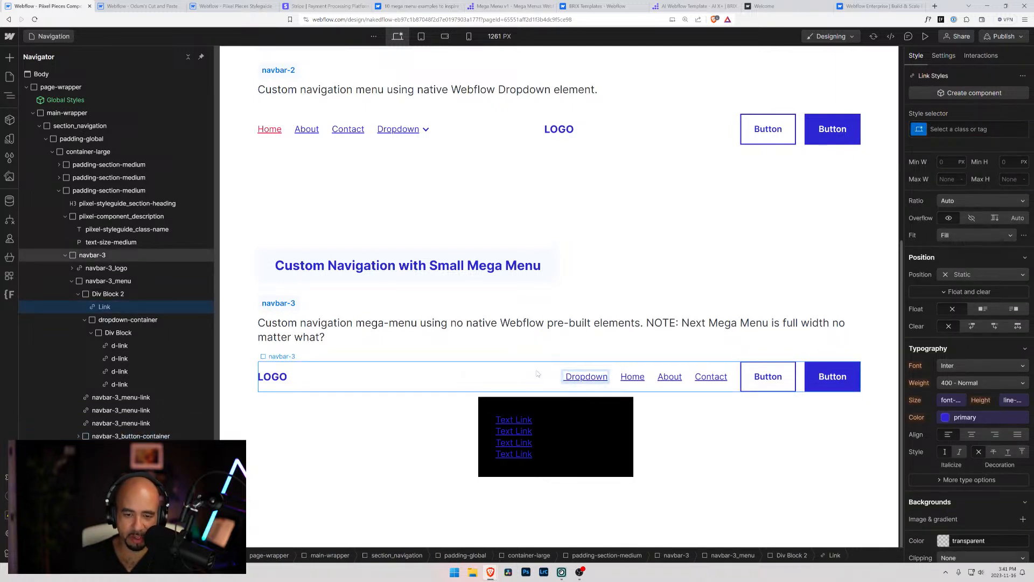
pyautogui.click(565, 376)
pyautogui.press('BackSpace')
pyautogui.click(519, 338)
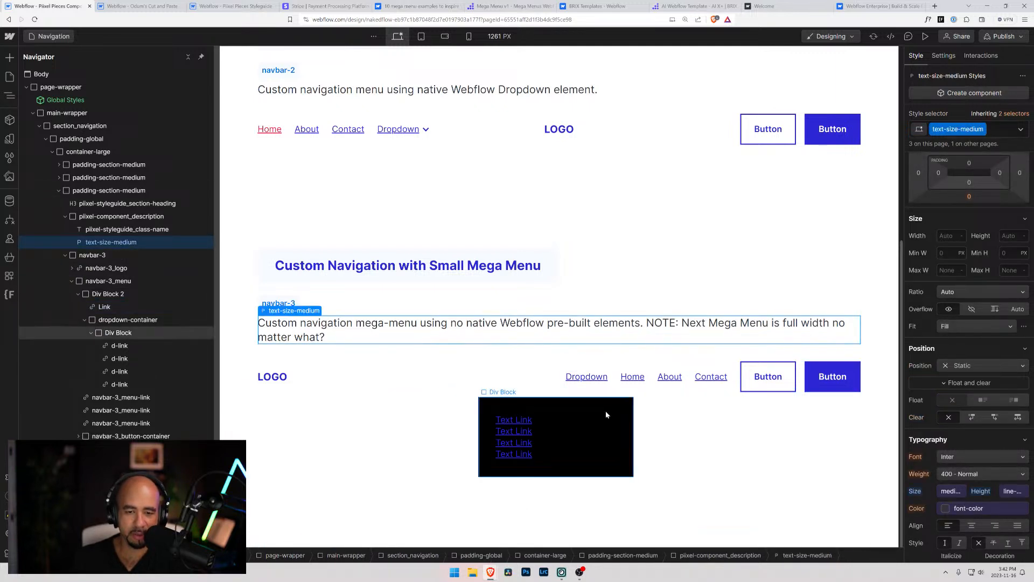
pyautogui.click(587, 410)
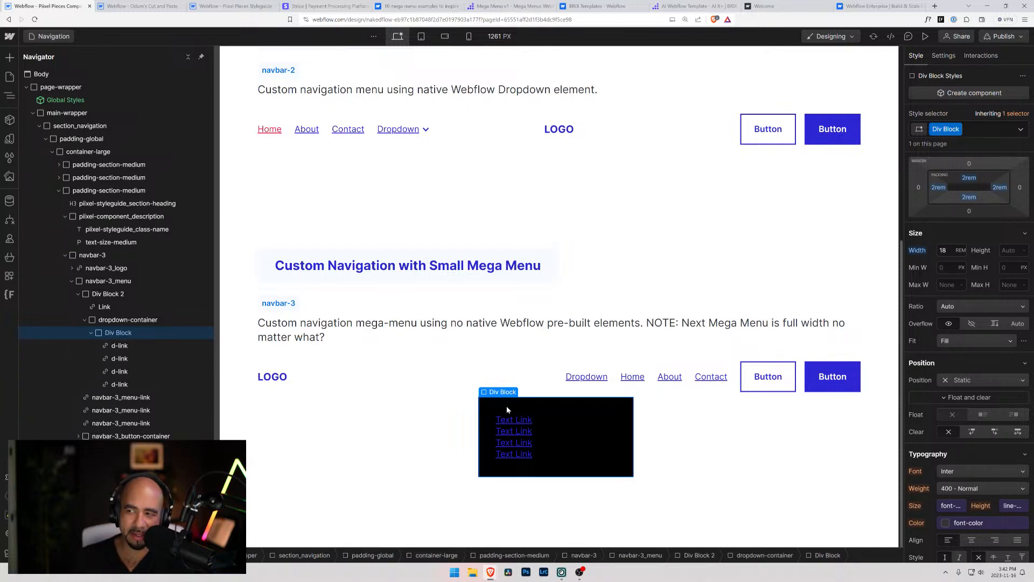
pyautogui.moveTo(497, 406); pyautogui.dragTo(530, 412)
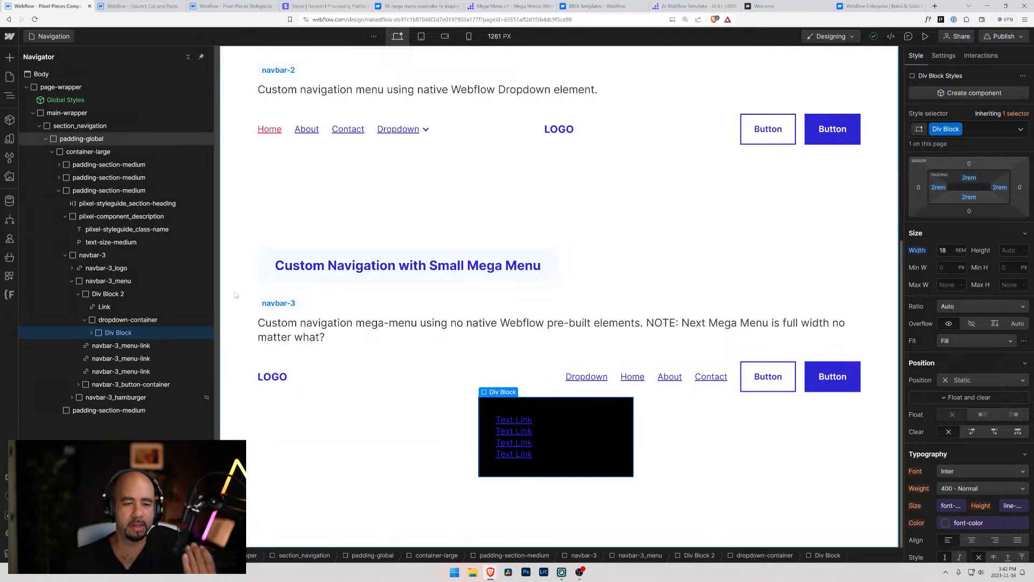
pyautogui.click(115, 280)
# Rename the Div Block 2 class of the dropdown wrapper in navbar-3_menu to navbar-3_mega
pyautogui.click(113, 294)
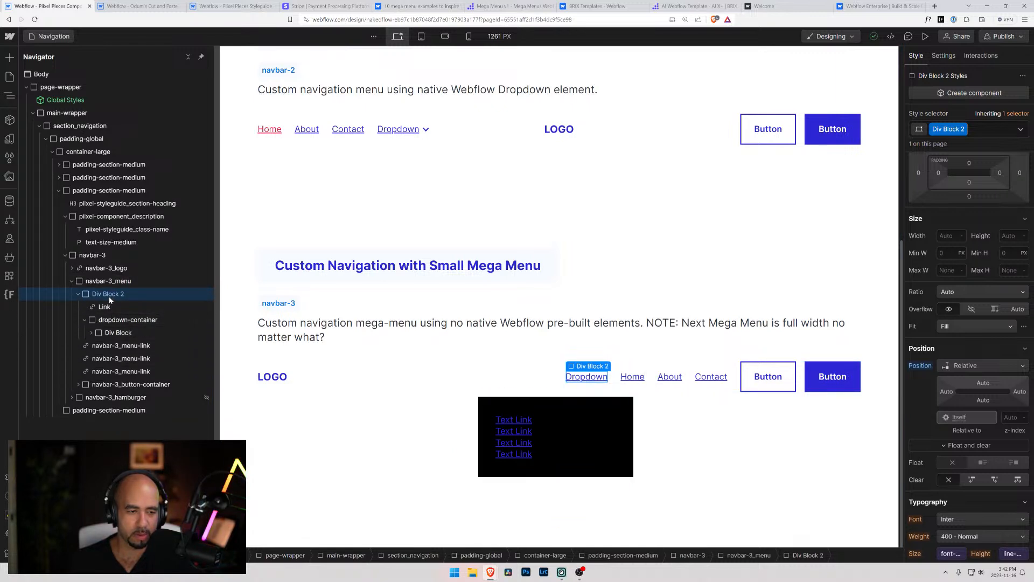
pyautogui.click(964, 129)
pyautogui.click(938, 144)
pyautogui.write('nva')
pyautogui.press('BackSpace')
pyautogui.press('BackSpace')
pyautogui.write('ab')
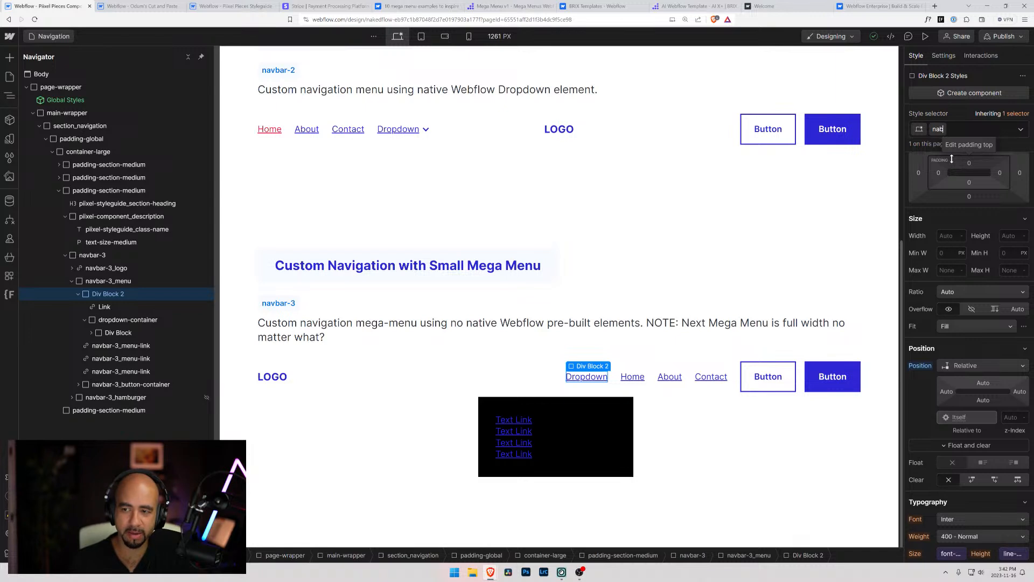
pyautogui.write('bar-')
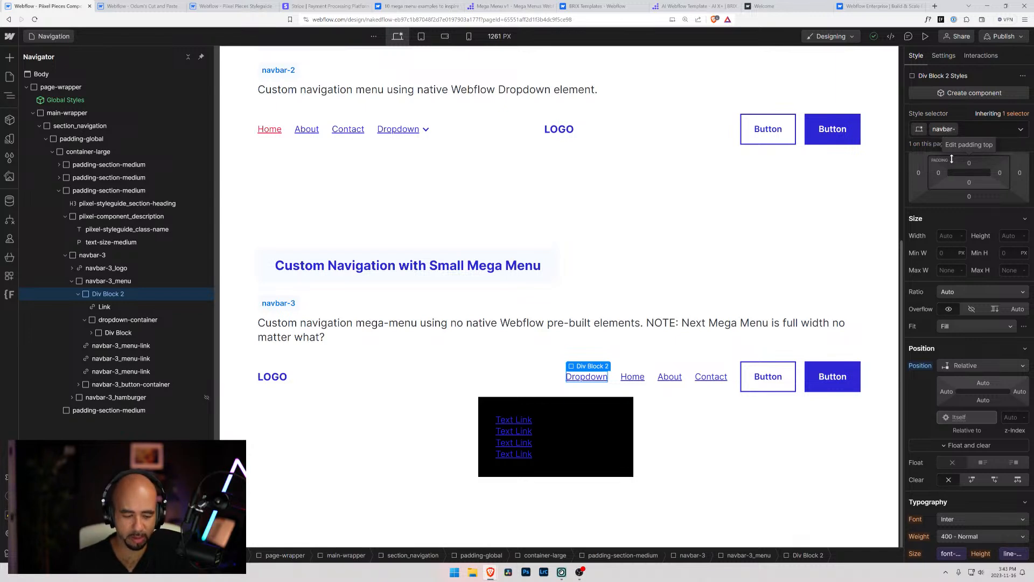
pyautogui.write('3')
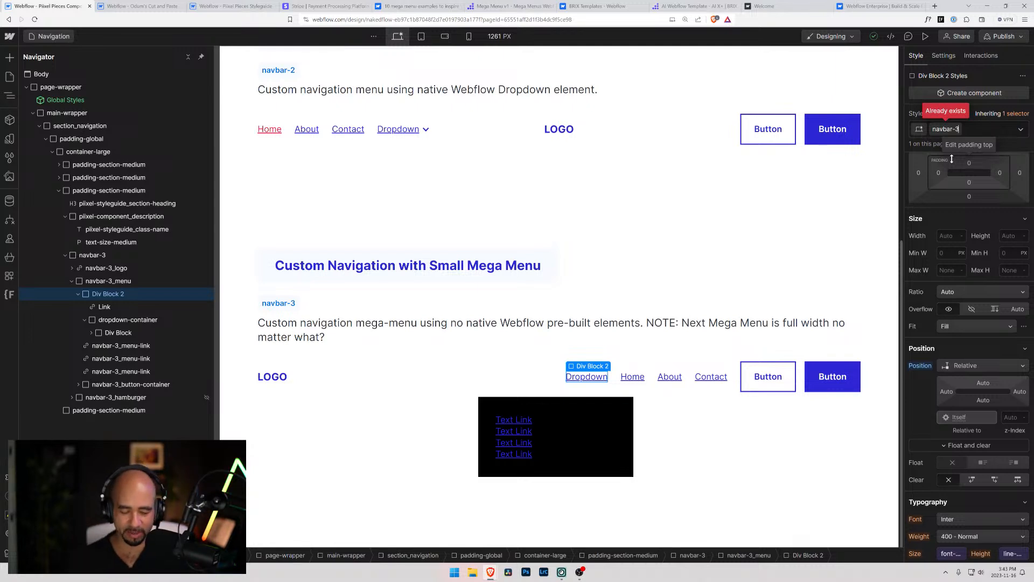
pyautogui.write('_')
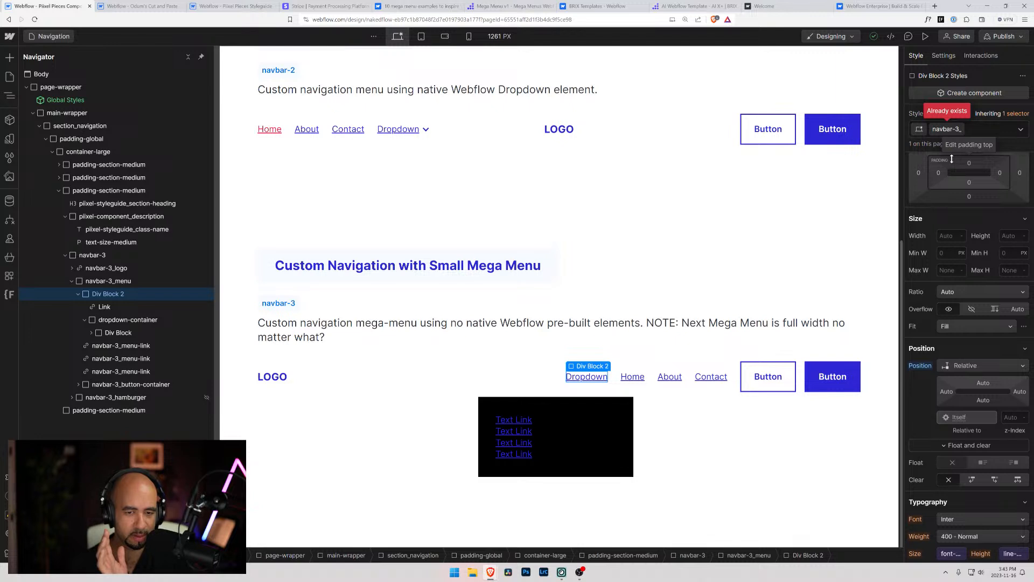
pyautogui.write('mega')
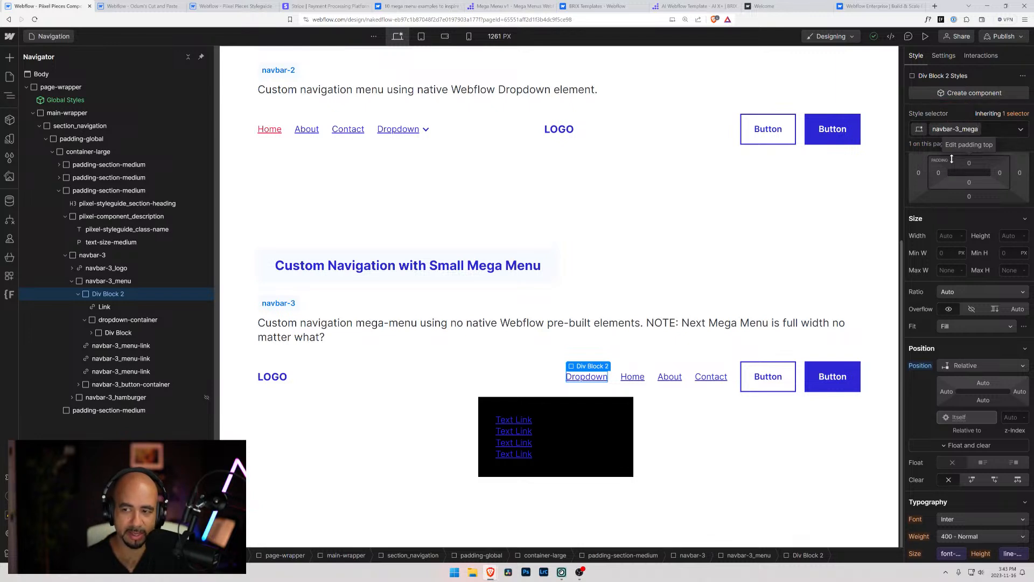
pyautogui.write('-')
pyautogui.write('k')
pyautogui.press('BackSpace')
pyautogui.press('BackSpace')
pyautogui.press('BackSpace')
pyautogui.press('BackSpace')
pyautogui.press('BackSpace')
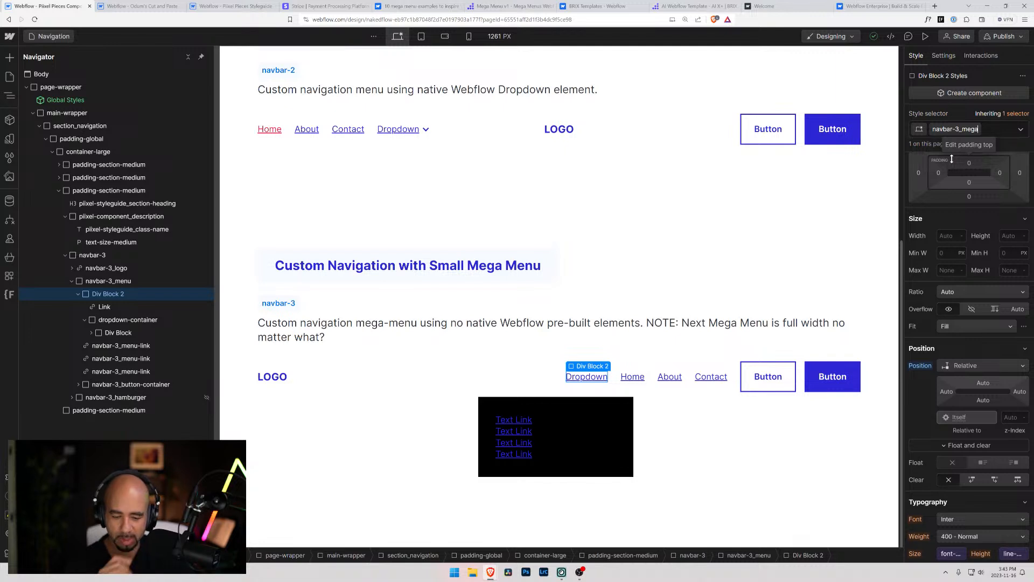
pyautogui.press('Return')
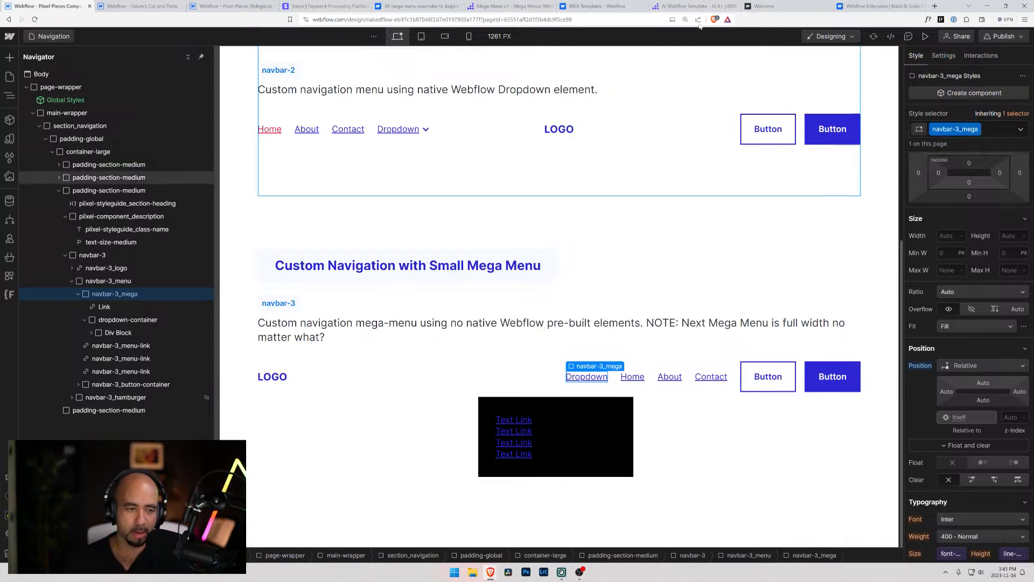
# Examine the structure and positioning of navbar-2_dropdown, its icon, and the link and dropdown-container inside navbar-3_mega
pyautogui.click(426, 129)
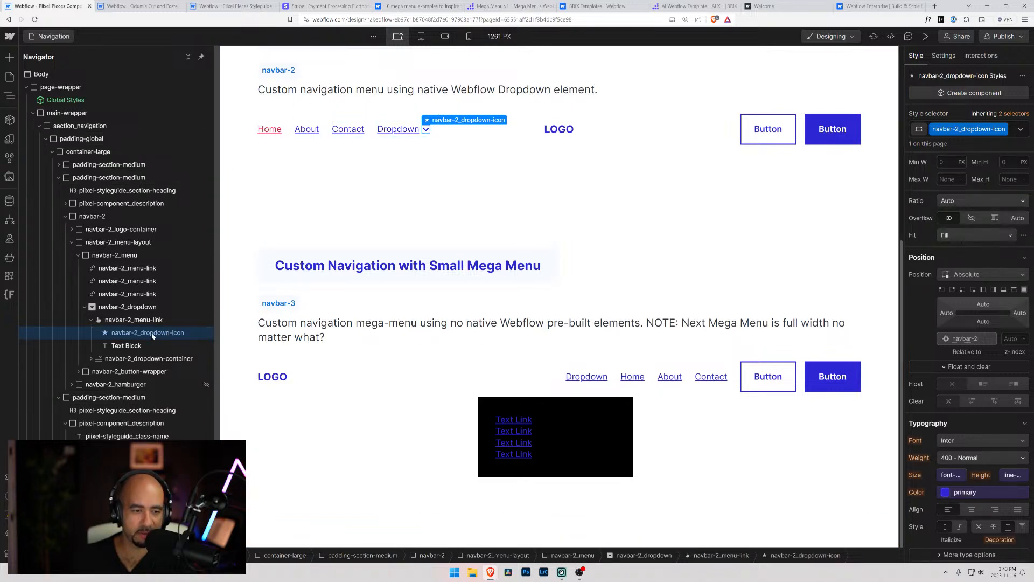
pyautogui.click(135, 312)
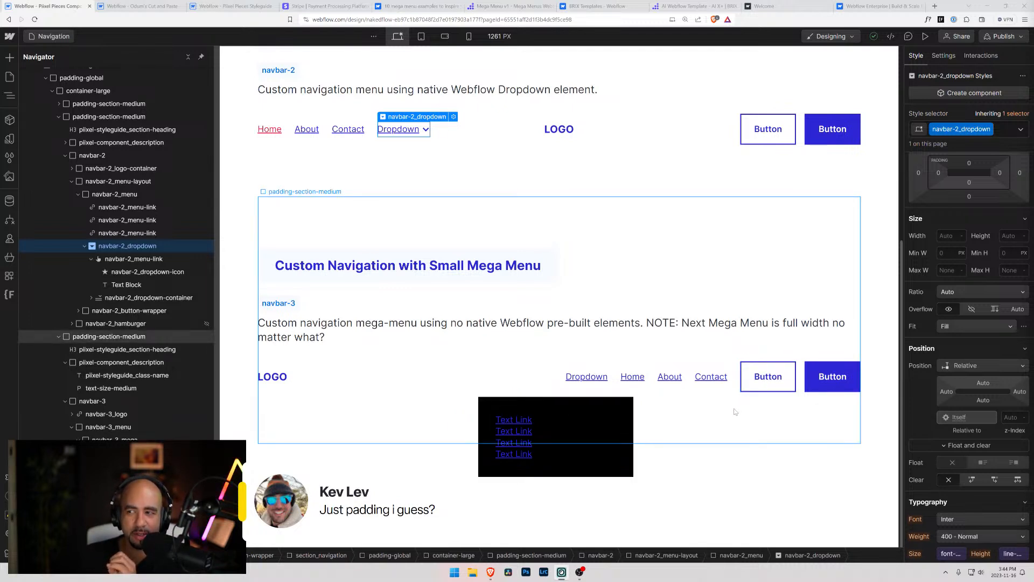
pyautogui.click(507, 405)
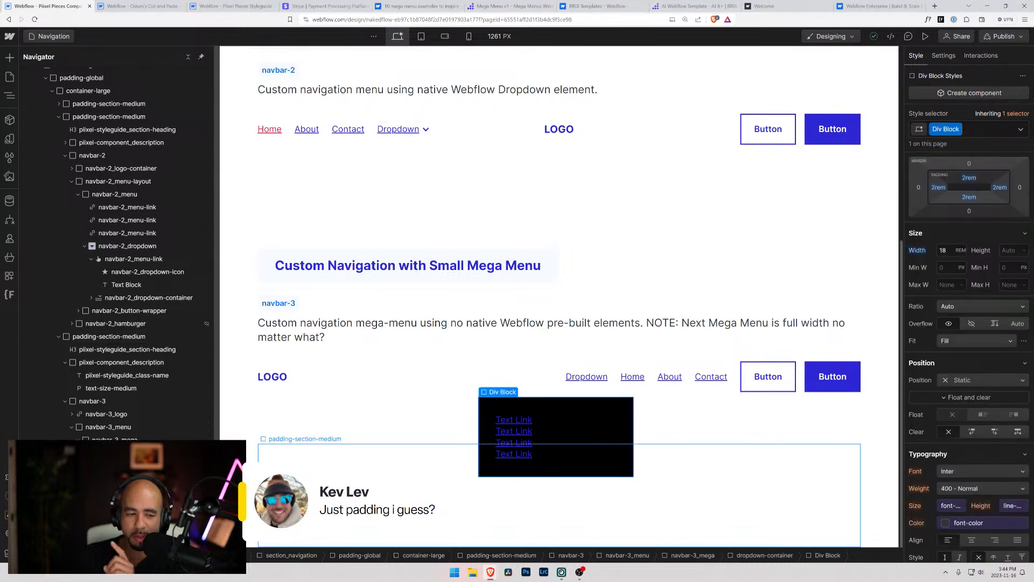
pyautogui.click(592, 378)
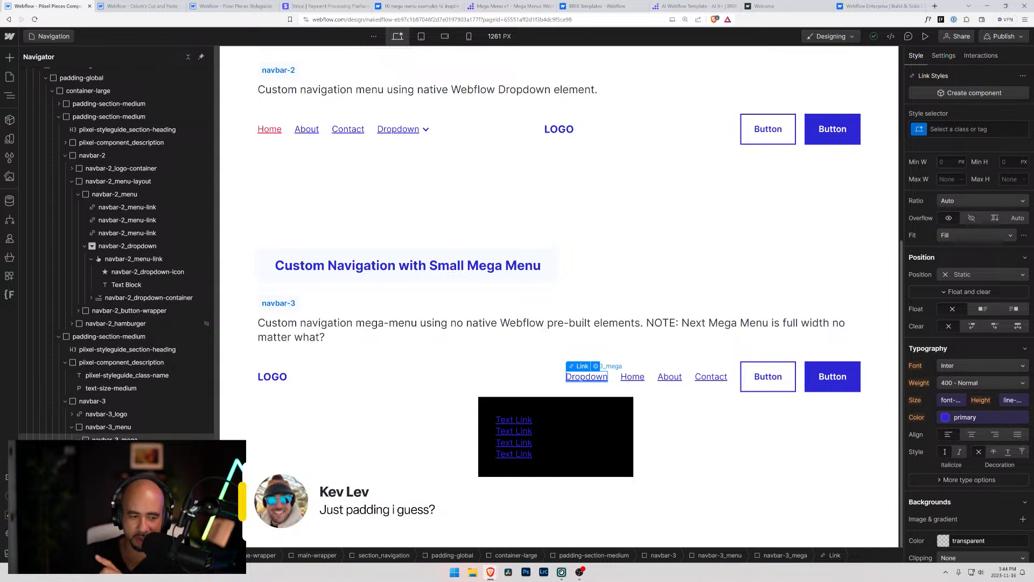
pyautogui.click(115, 440)
pyautogui.click(115, 453)
pyautogui.click(120, 466)
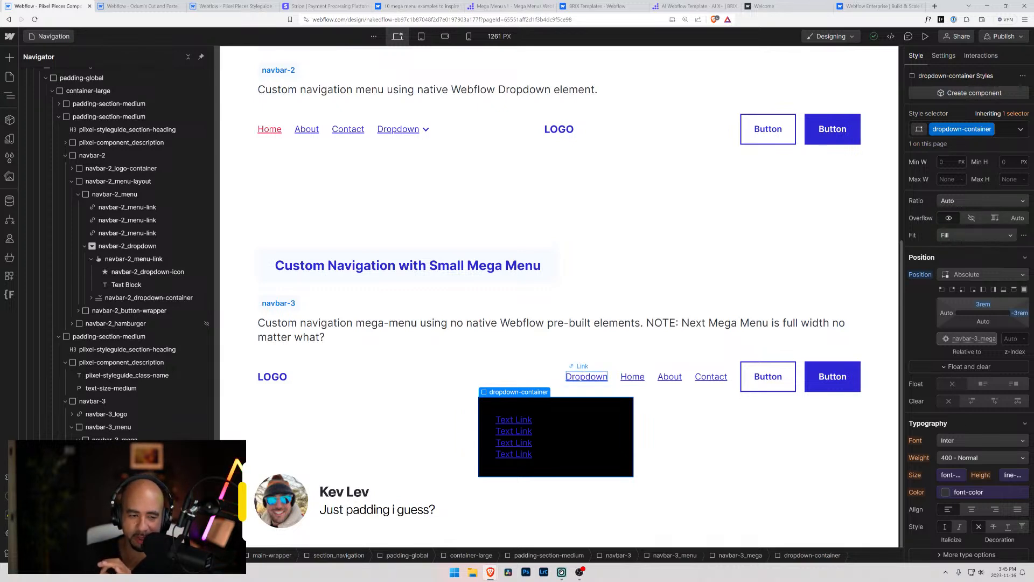
pyautogui.click(587, 376)
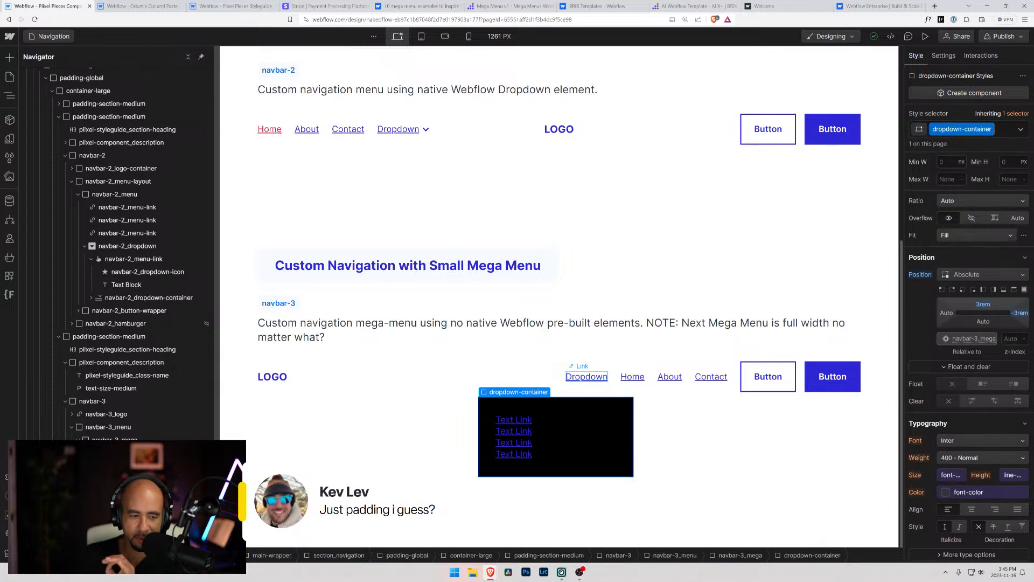
# Examine the classes and styles of navbar-3, its Dropdown and menu links, the dropdown-container and the Div Block inside it
pyautogui.click(579, 426)
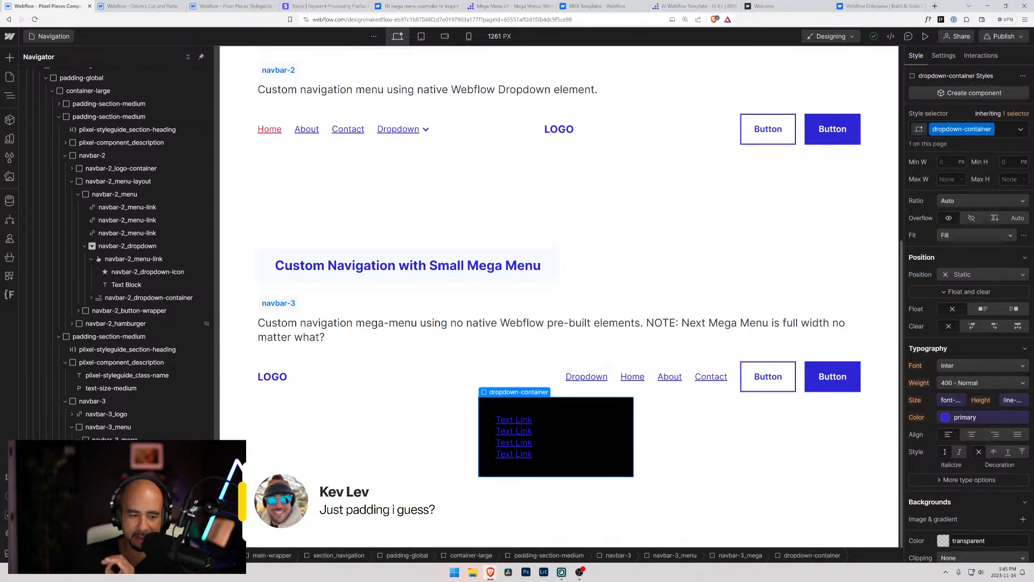
pyautogui.click(632, 377)
pyautogui.click(670, 377)
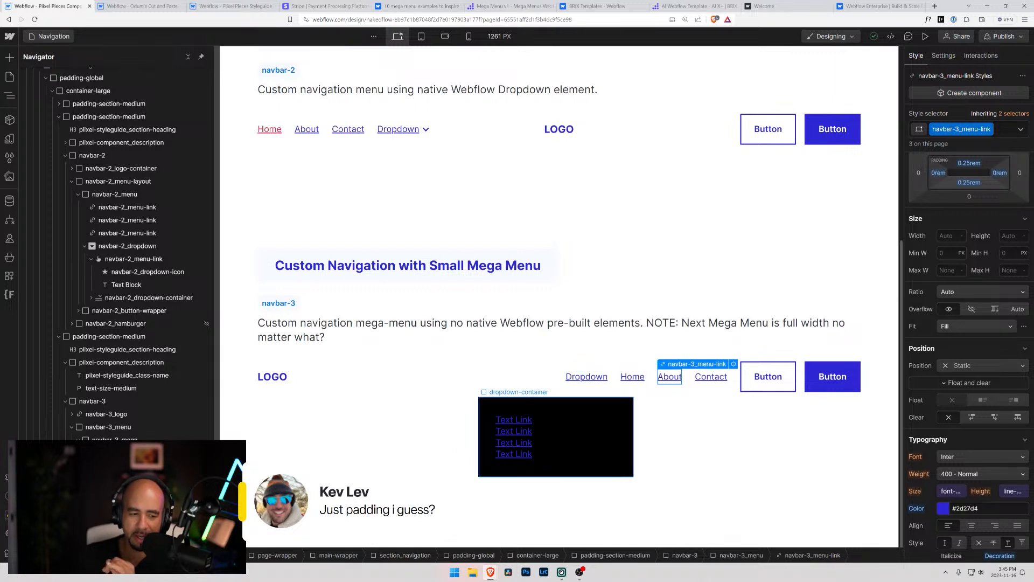
pyautogui.click(581, 423)
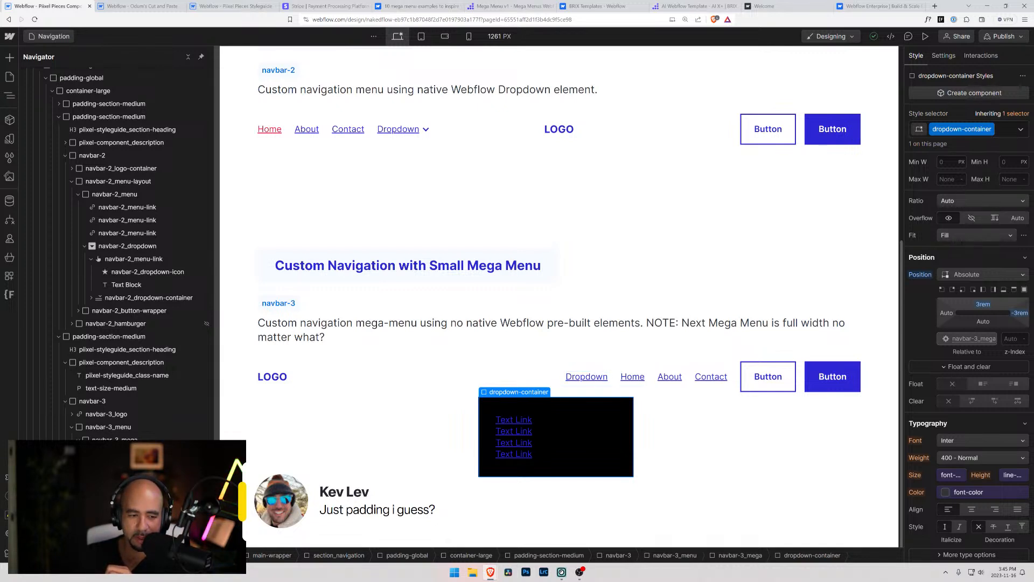
pyautogui.click(566, 426)
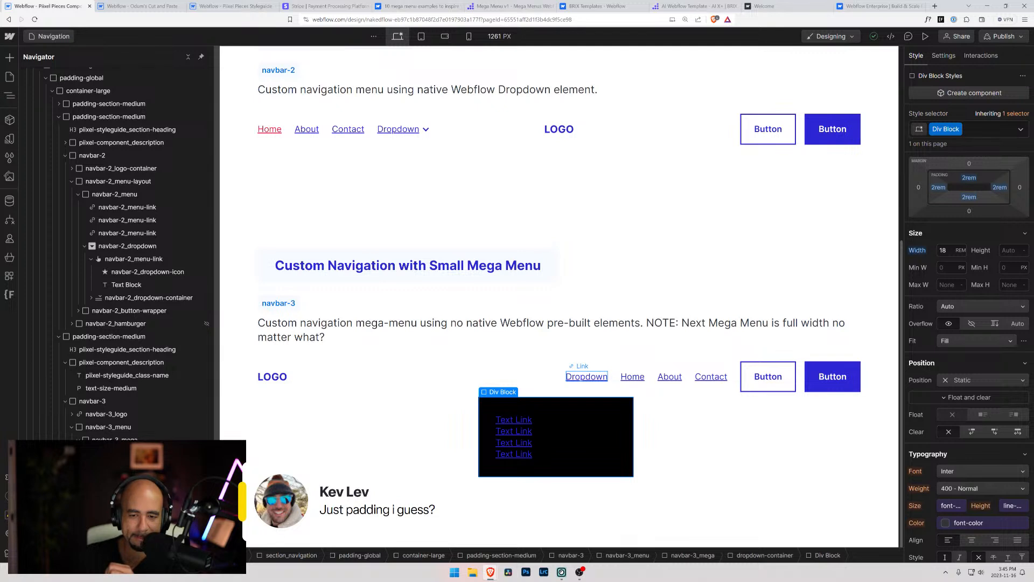
pyautogui.click(586, 376)
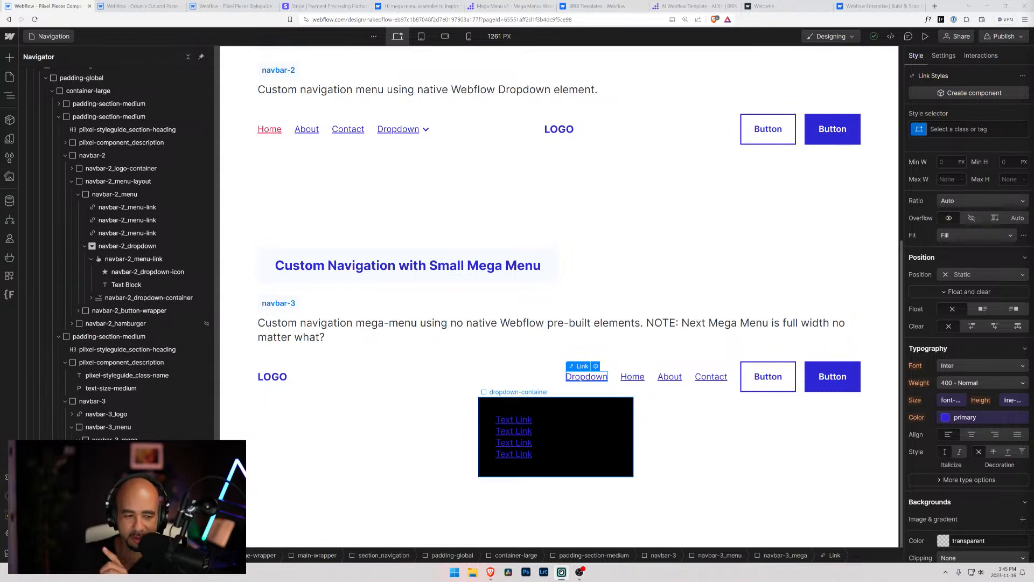
pyautogui.click(577, 437)
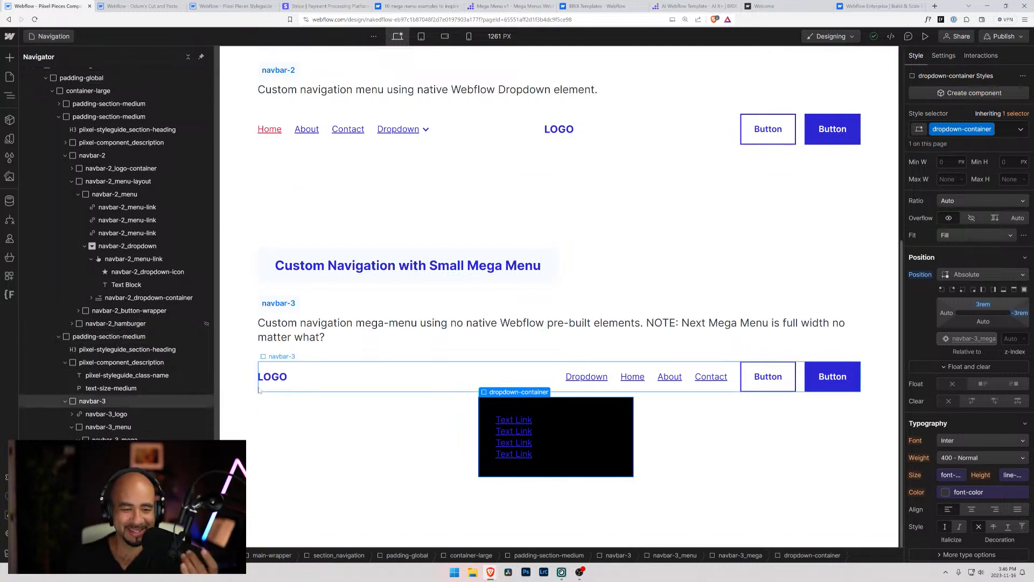
pyautogui.click(333, 389)
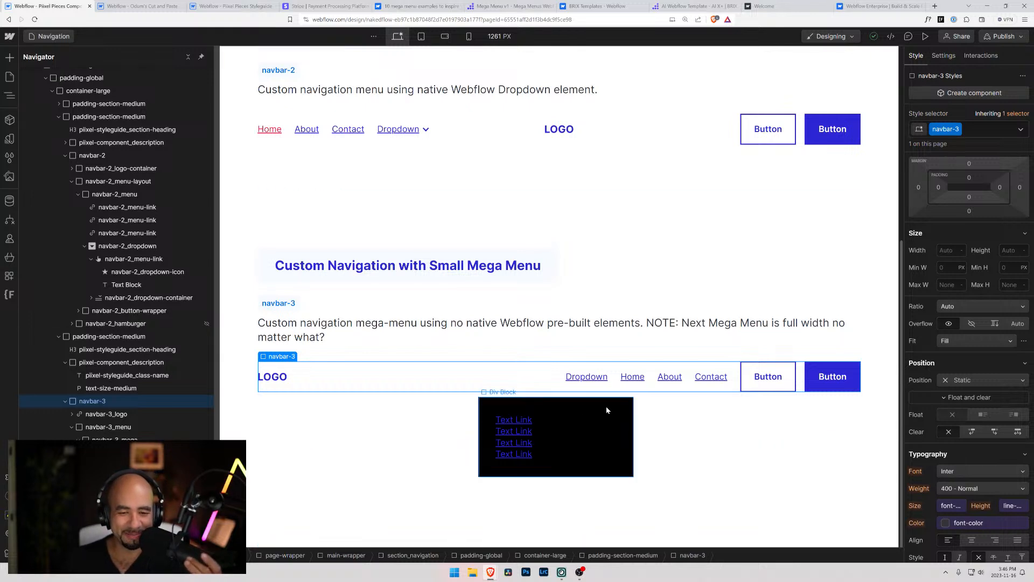
pyautogui.click(495, 405)
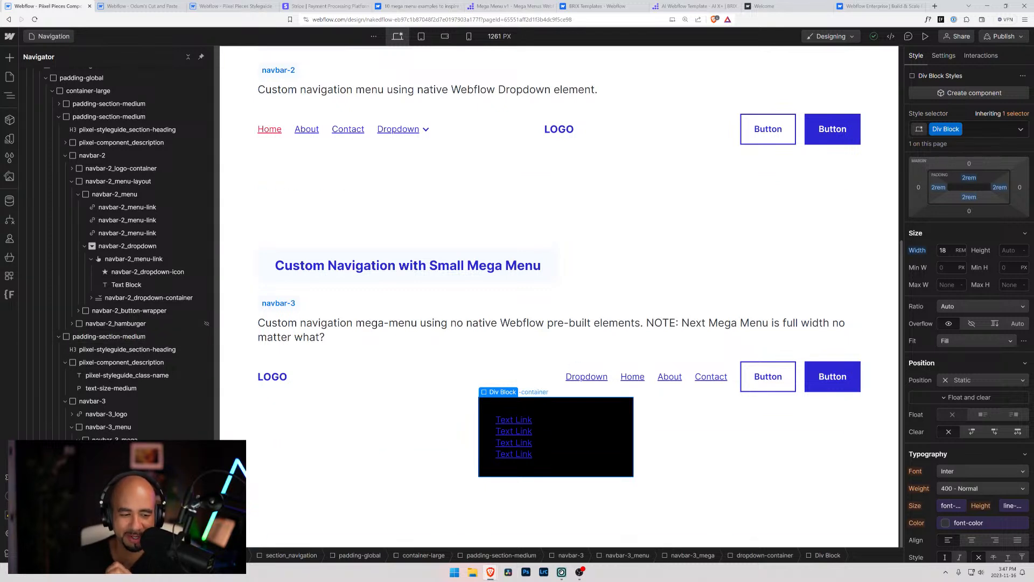
pyautogui.click(534, 391)
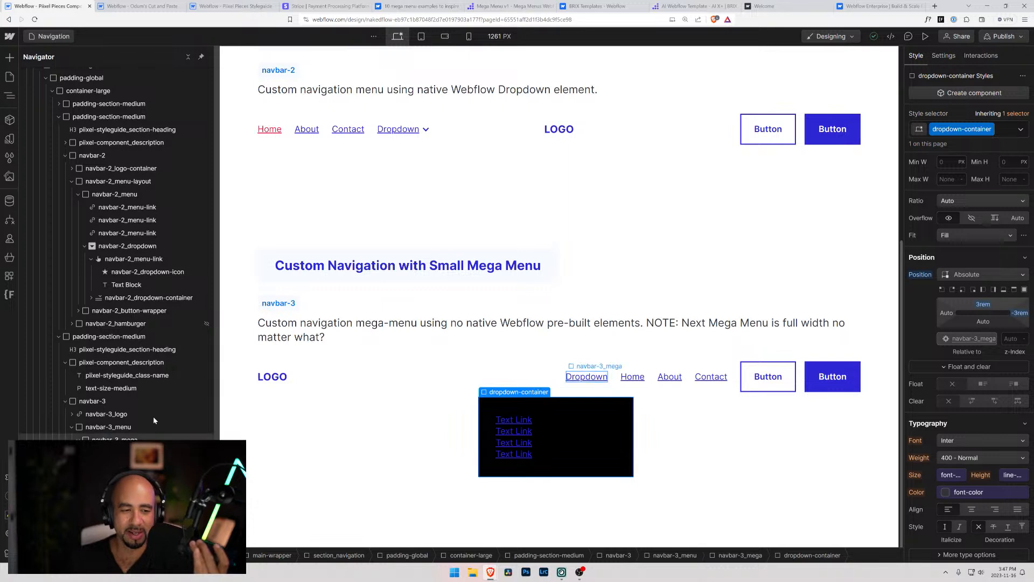
pyautogui.click(587, 377)
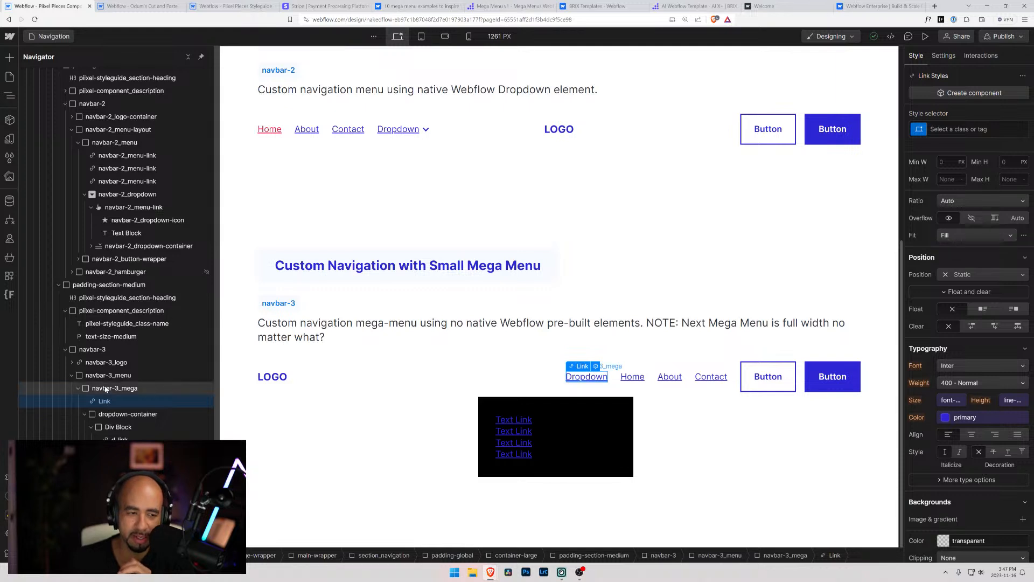
# Rename the dropdown-container class inside navbar-3_mega to navabar-3_dropdown-container
pyautogui.click(117, 414)
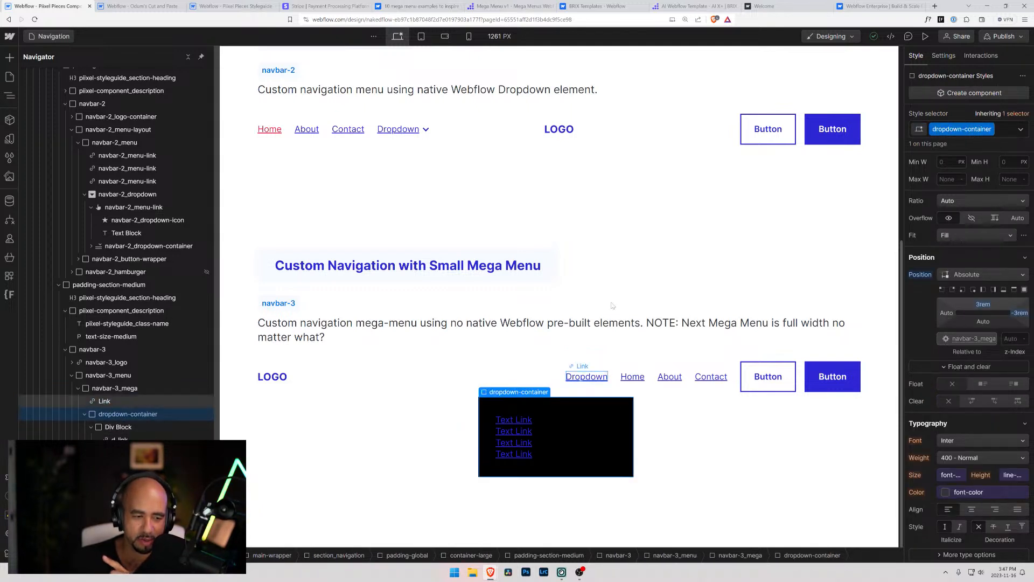
pyautogui.click(990, 129)
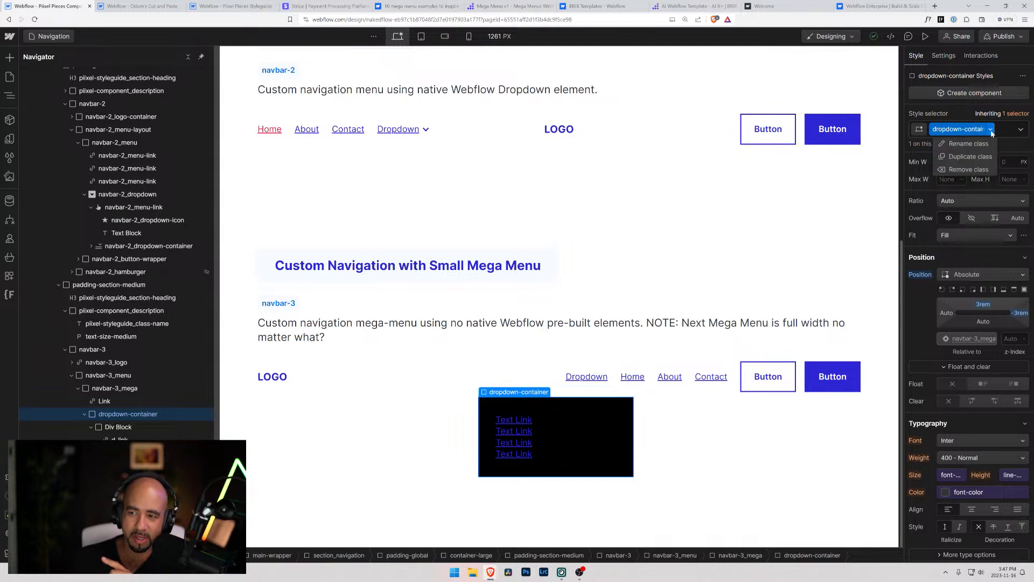
pyautogui.click(970, 141)
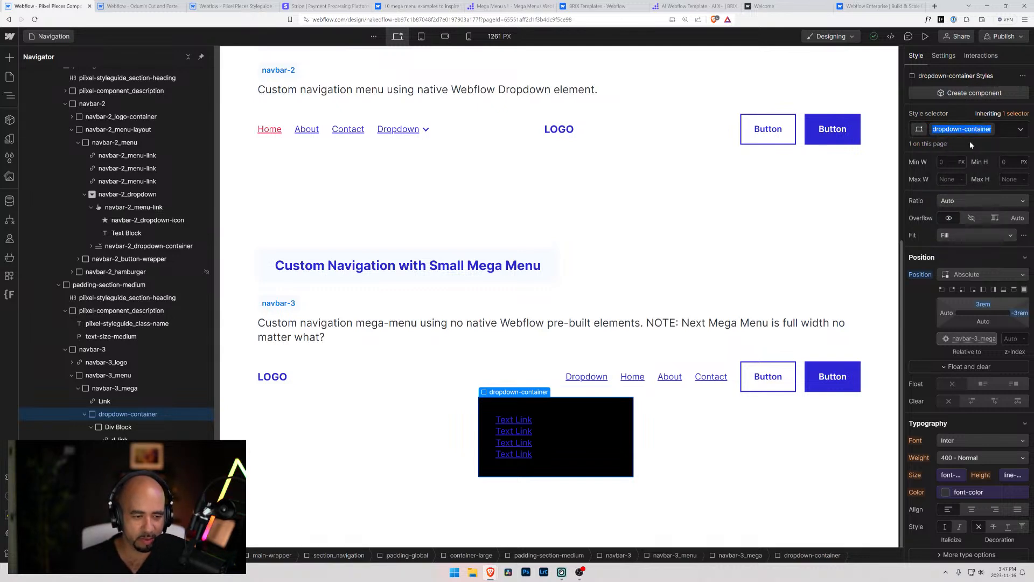
pyautogui.write('navabar-3_dropdo')
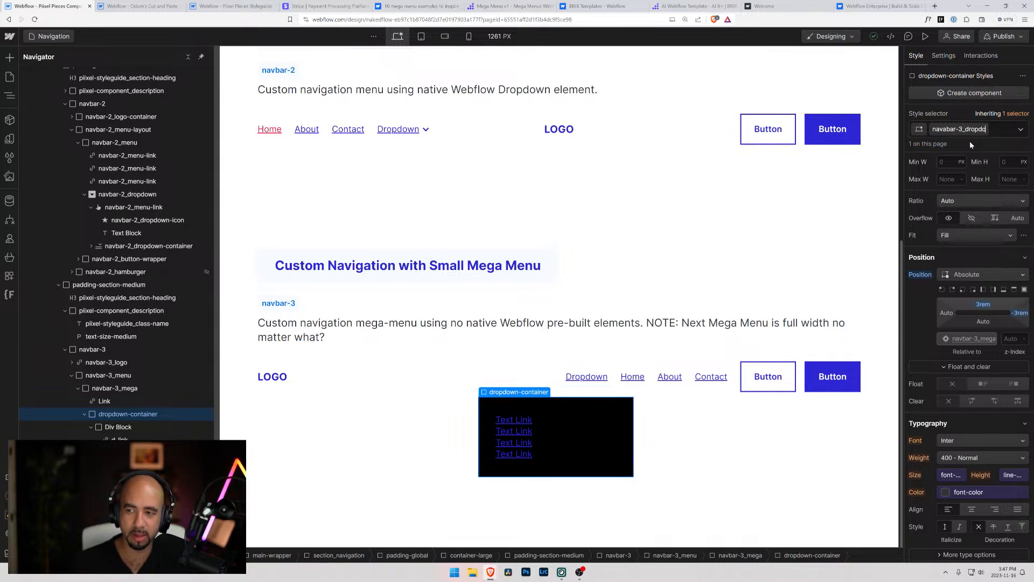
pyautogui.press('BackSpace')
pyautogui.write('down-container')
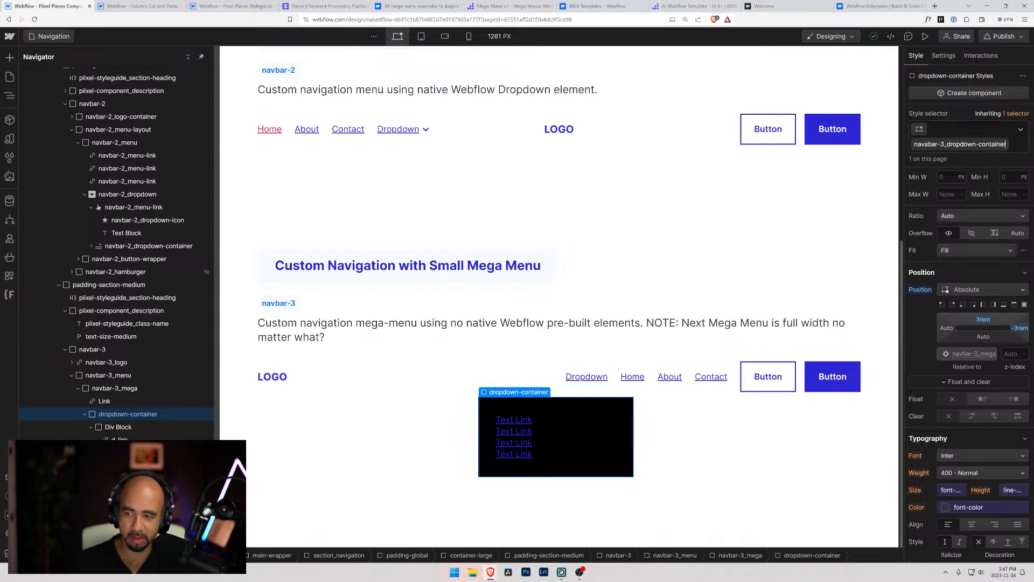
pyautogui.press('Return')
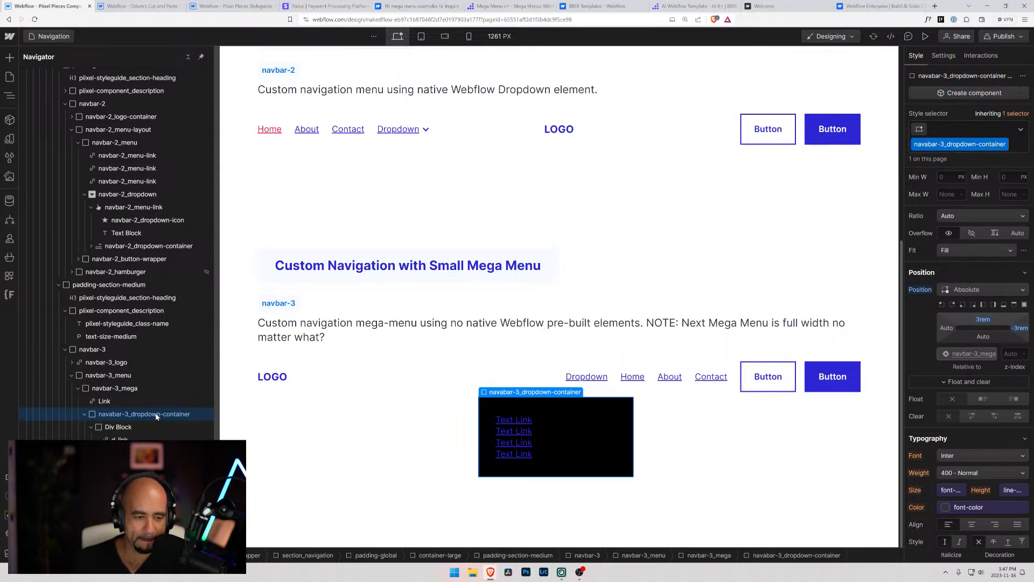
# Compare the Div Block's styles with those of its parent dropdown container, and rename the Div Block class to navbar-3_dropdown
pyautogui.click(121, 428)
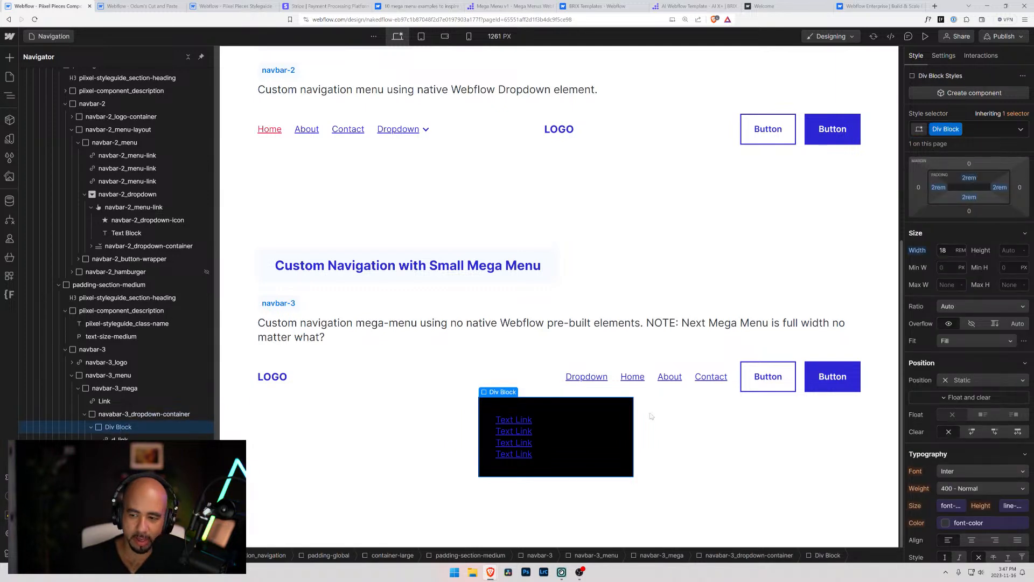
pyautogui.scroll(-2, 949, 389)
pyautogui.scroll(-3, 949, 389)
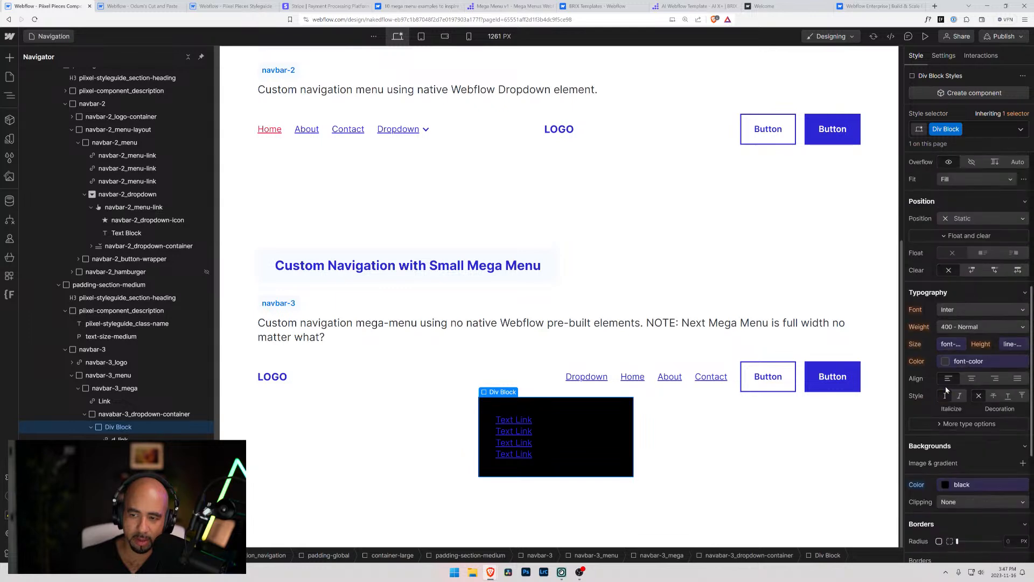
pyautogui.click(142, 414)
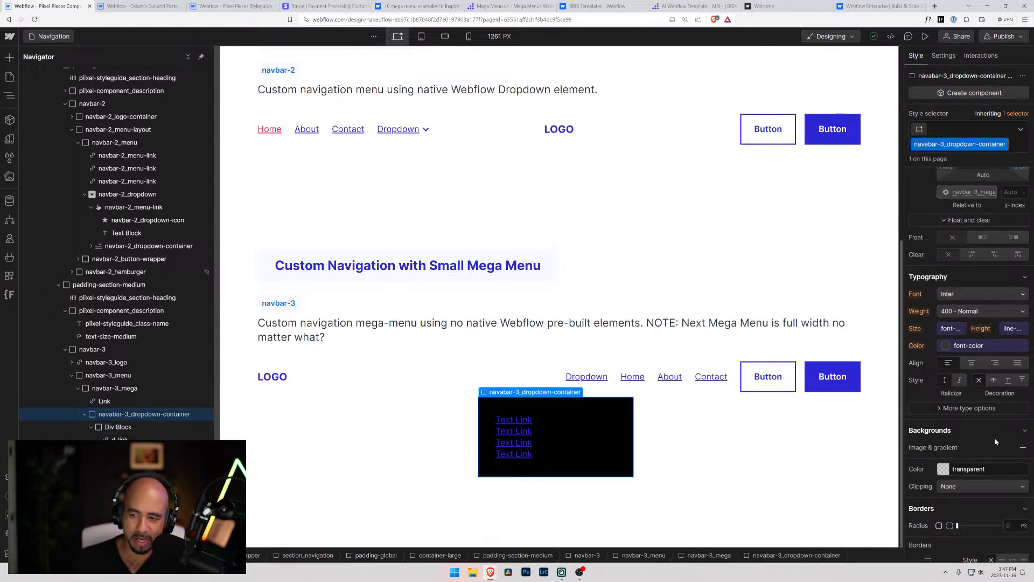
pyautogui.scroll(-5, 995, 438)
pyautogui.scroll(10, 989, 441)
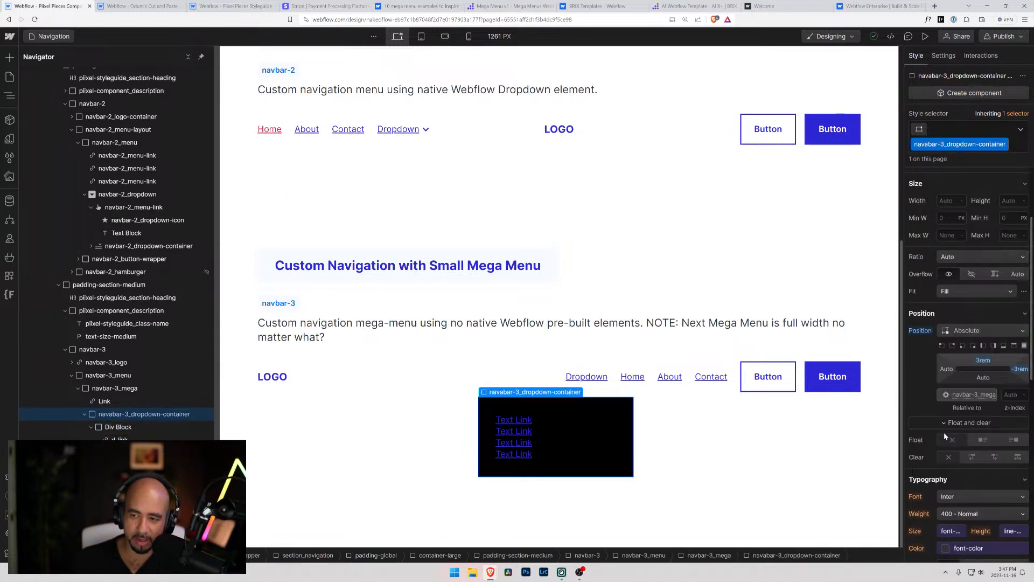
pyautogui.click(119, 427)
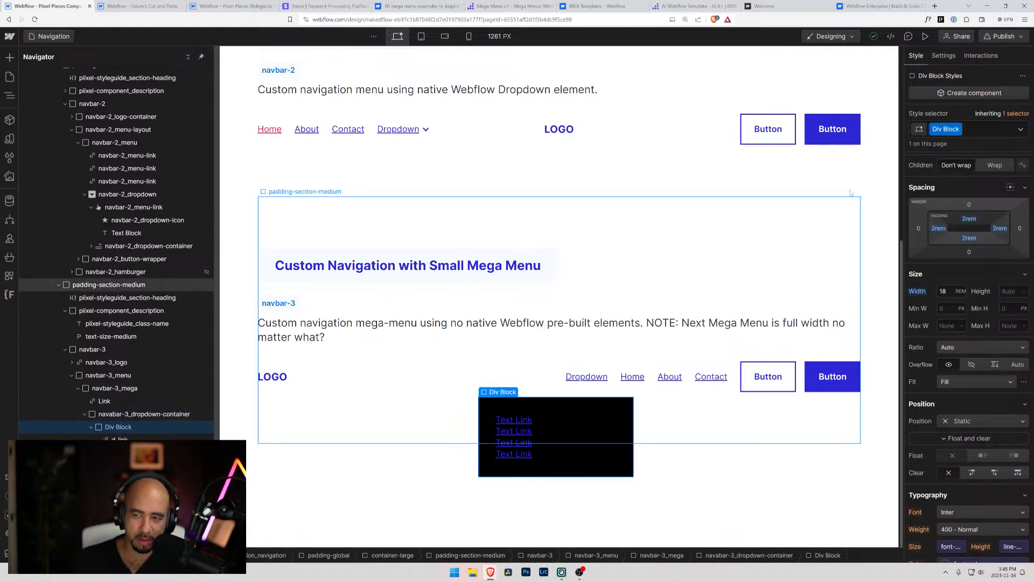
pyautogui.click(957, 131)
pyautogui.click(949, 139)
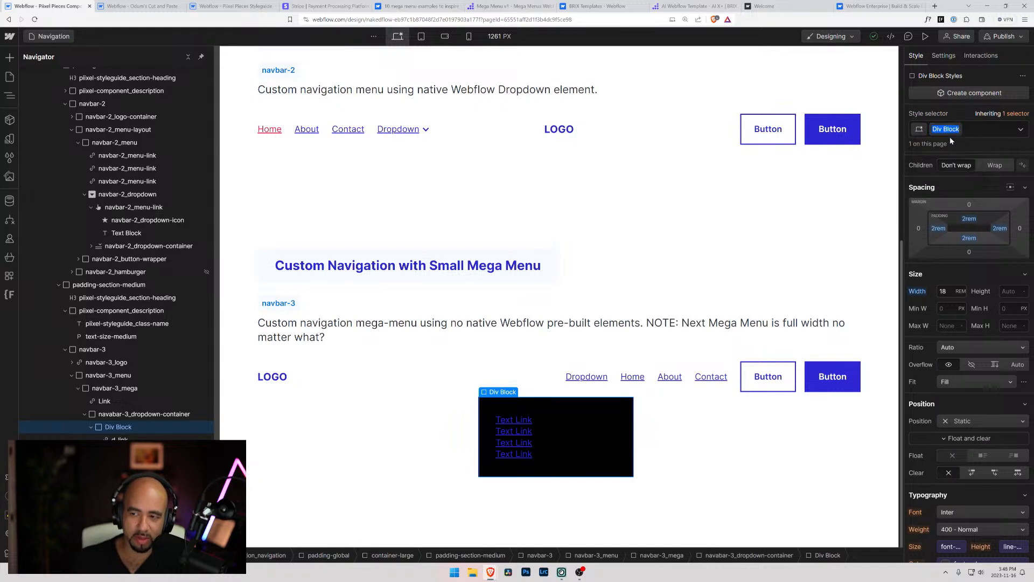
pyautogui.write('nav')
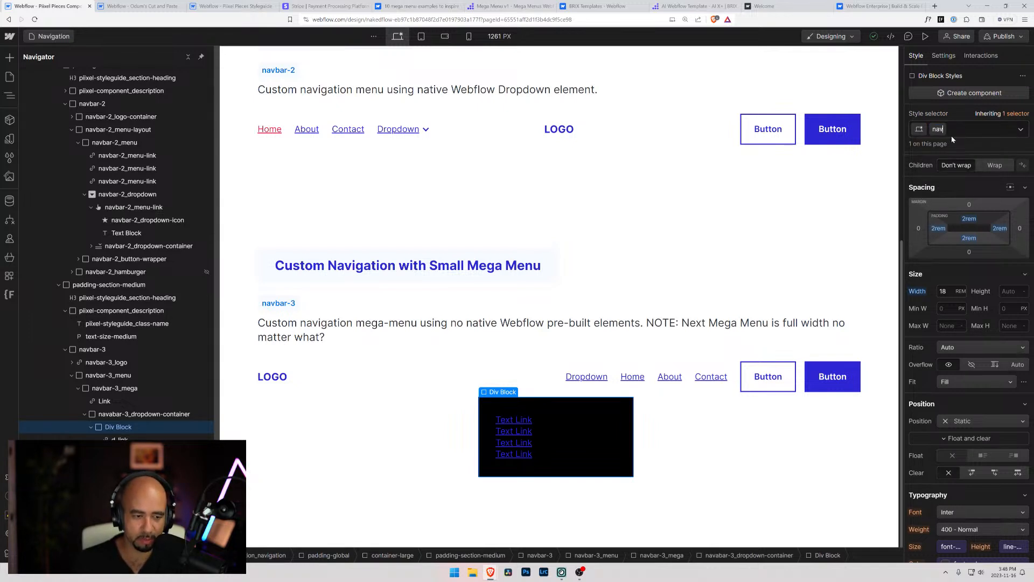
pyautogui.write('bar-3_')
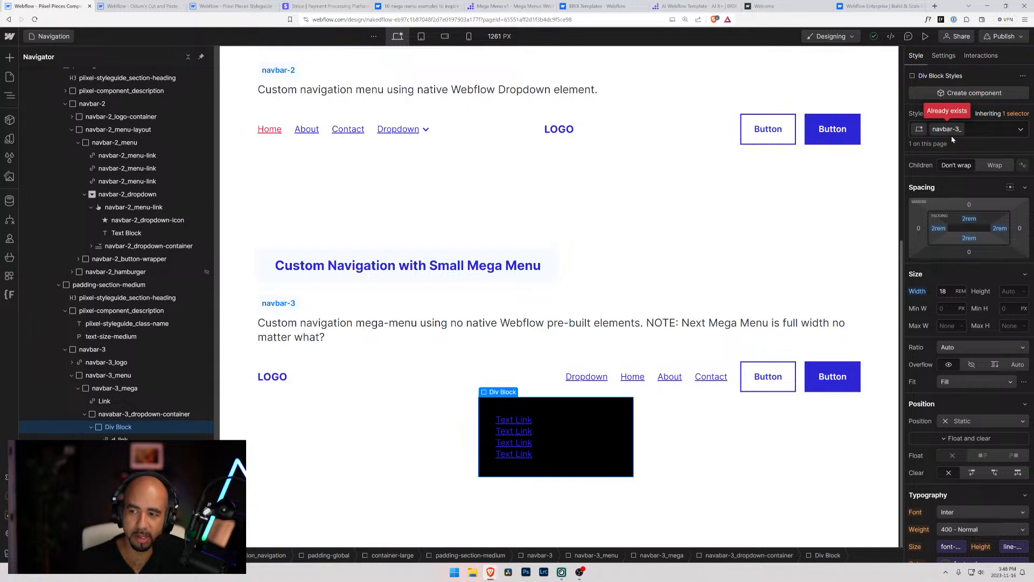
pyautogui.write('dropdown')
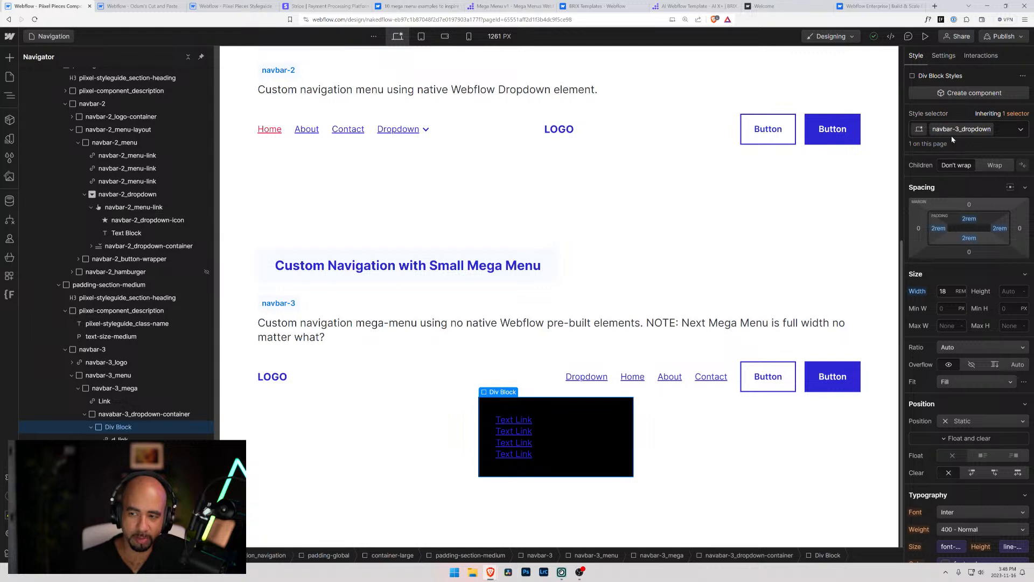
pyautogui.press('Return')
# Correct the misspelled class of the dropdown container in navbar-3_mega to navbar-3_dropdown-container
pyautogui.click(123, 414)
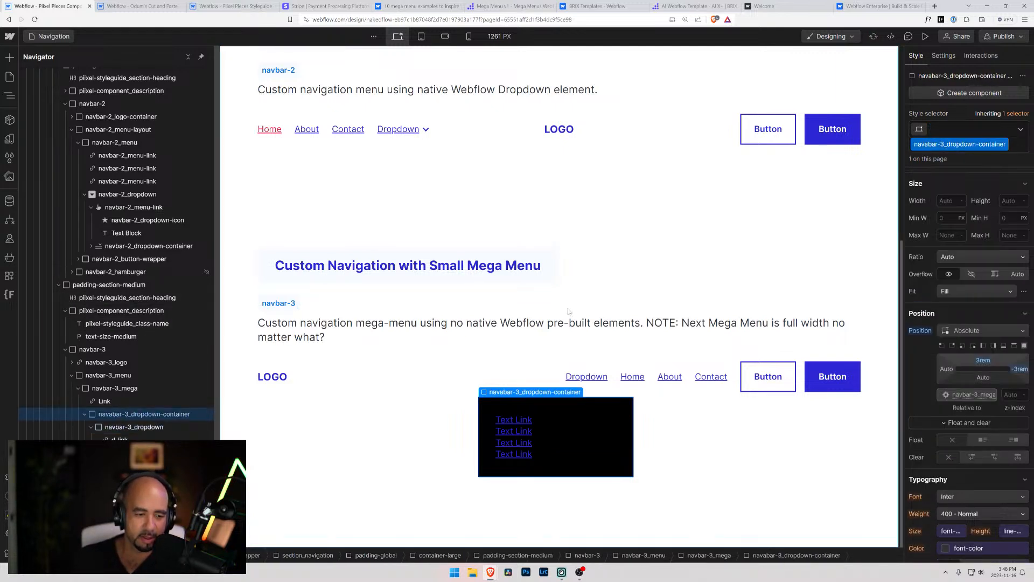
pyautogui.click(1006, 144)
pyautogui.click(966, 158)
pyautogui.click(928, 144)
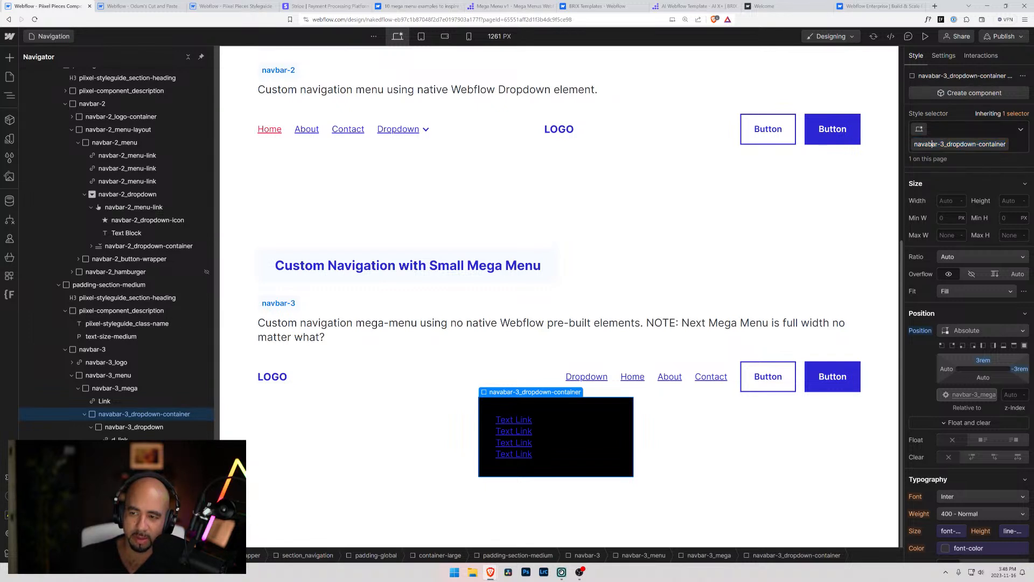
pyautogui.press('BackSpace')
pyautogui.press('Return')
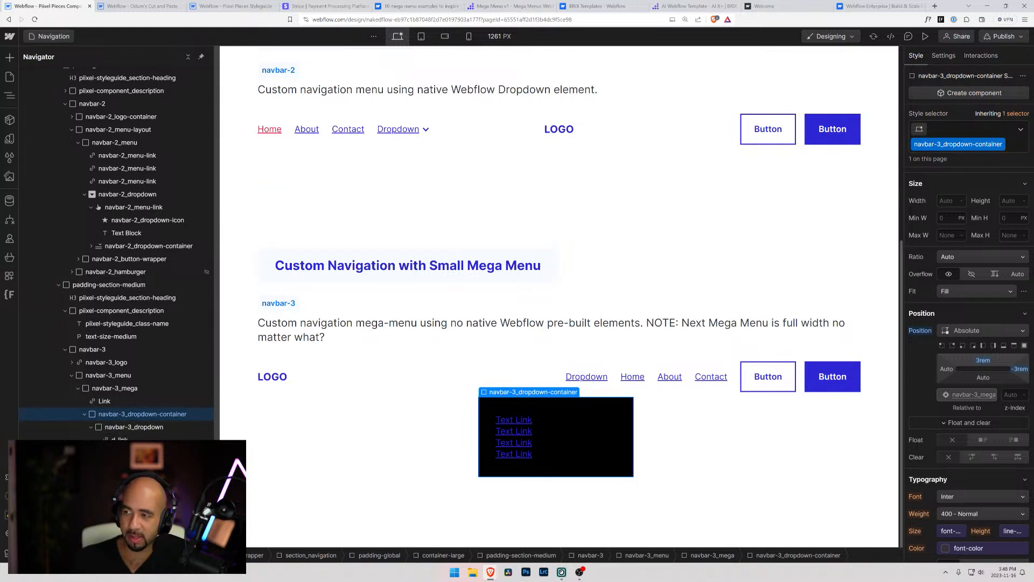
# Rename the d-link class of the text links inside navbar-3_dropdown to navbar-3_dropdown-link
pyautogui.click(135, 437)
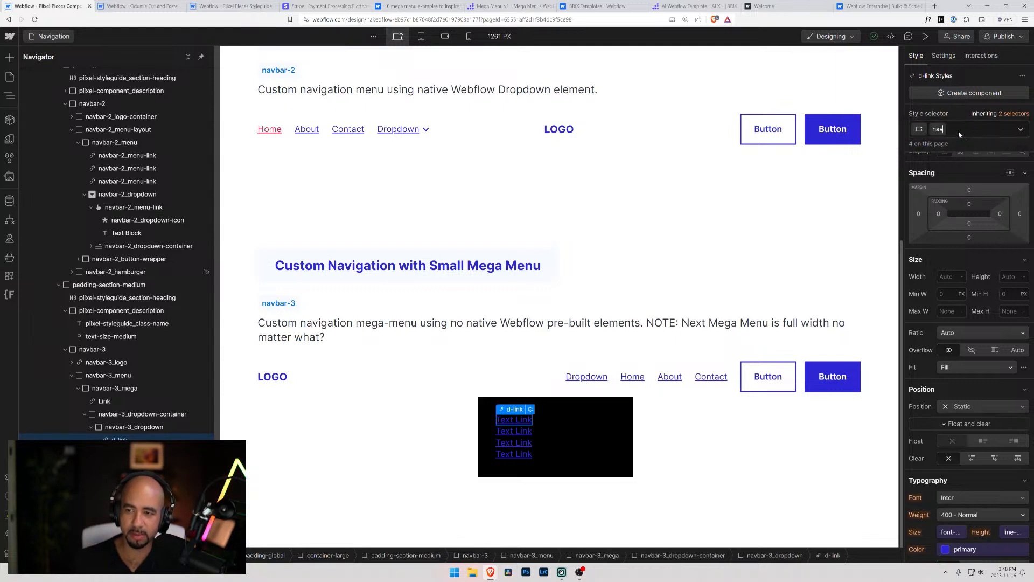
pyautogui.write('bar-')
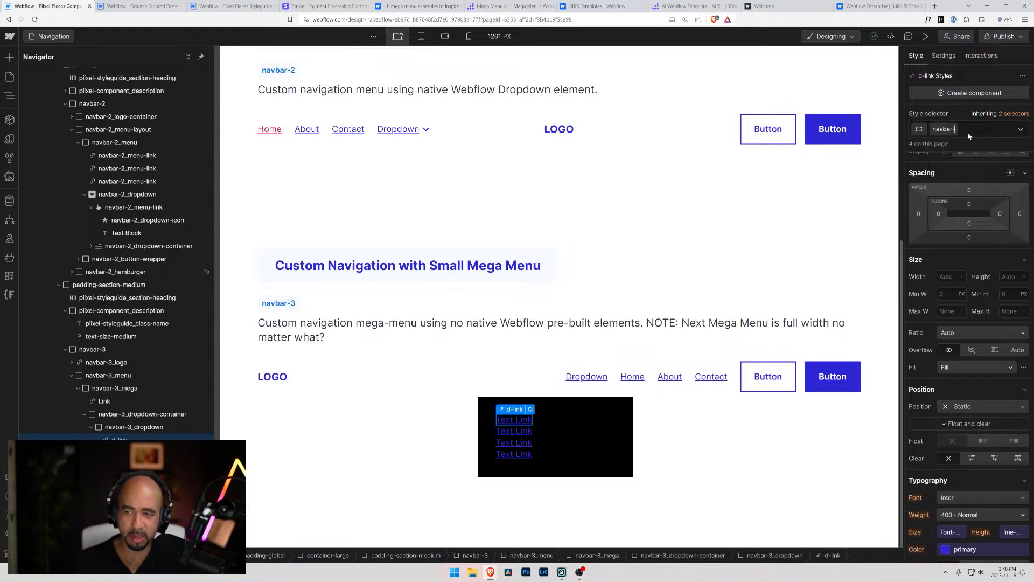
pyautogui.write('3_')
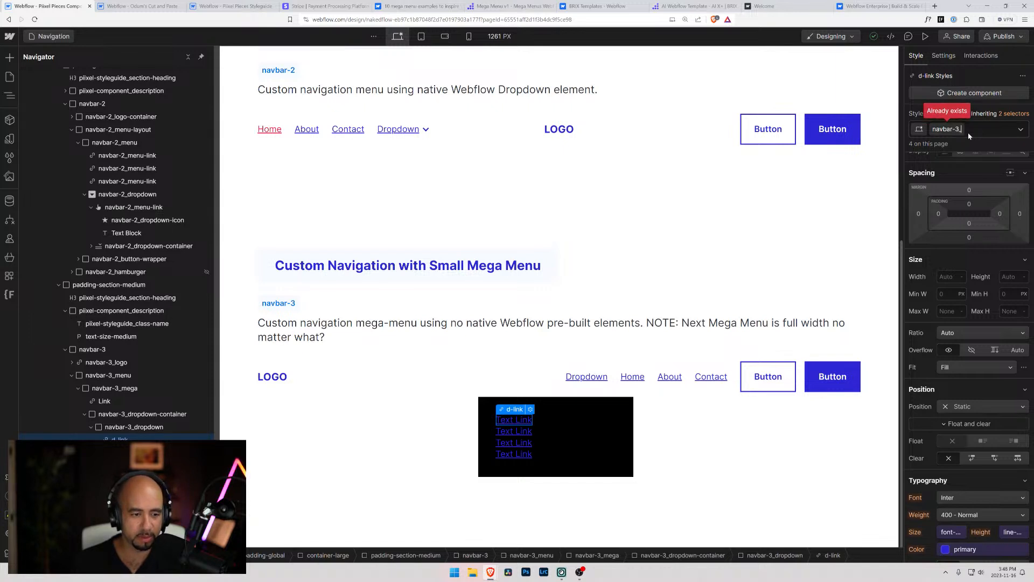
pyautogui.write('d')
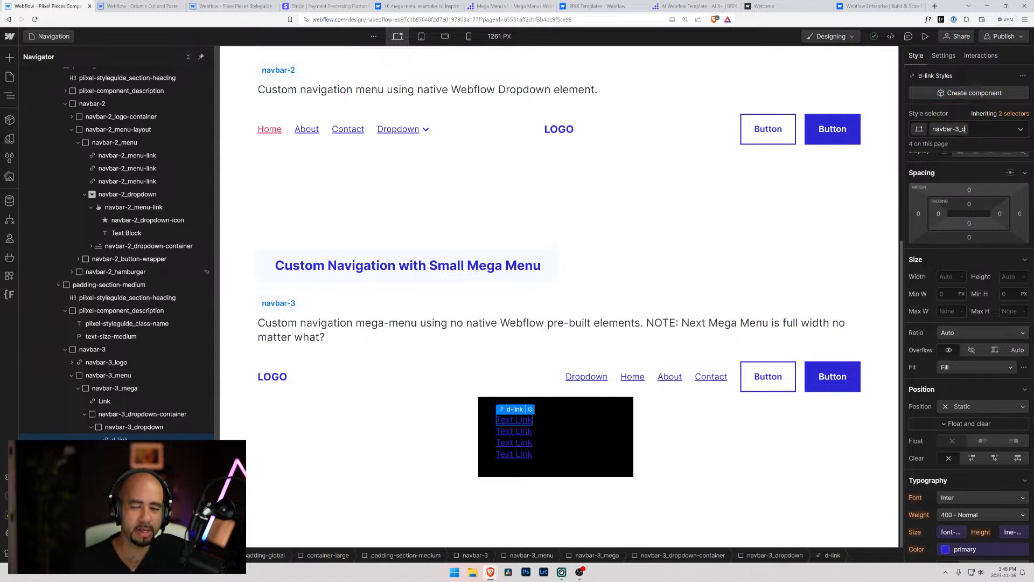
pyautogui.write('ropdown-link')
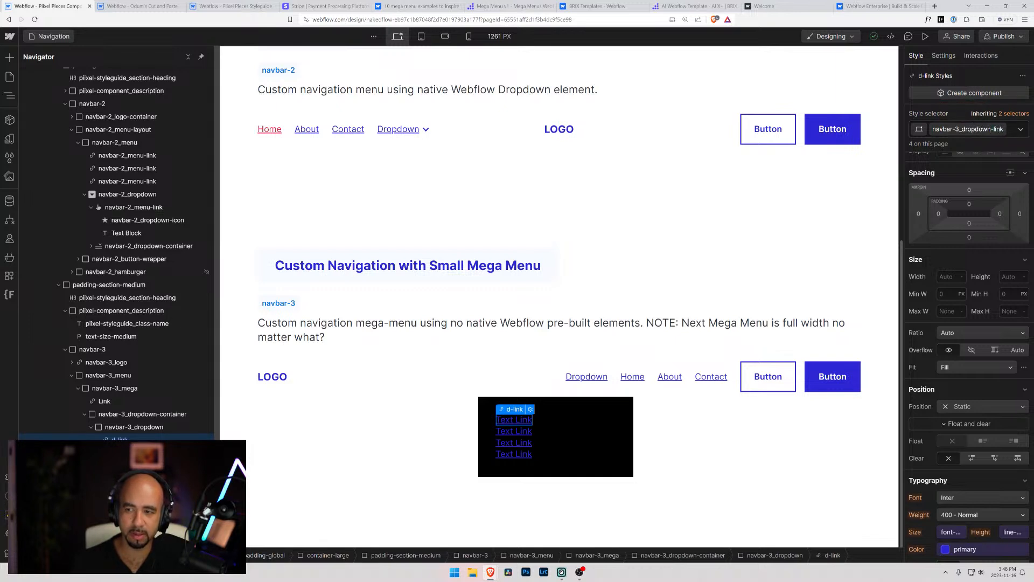
pyautogui.press('Return')
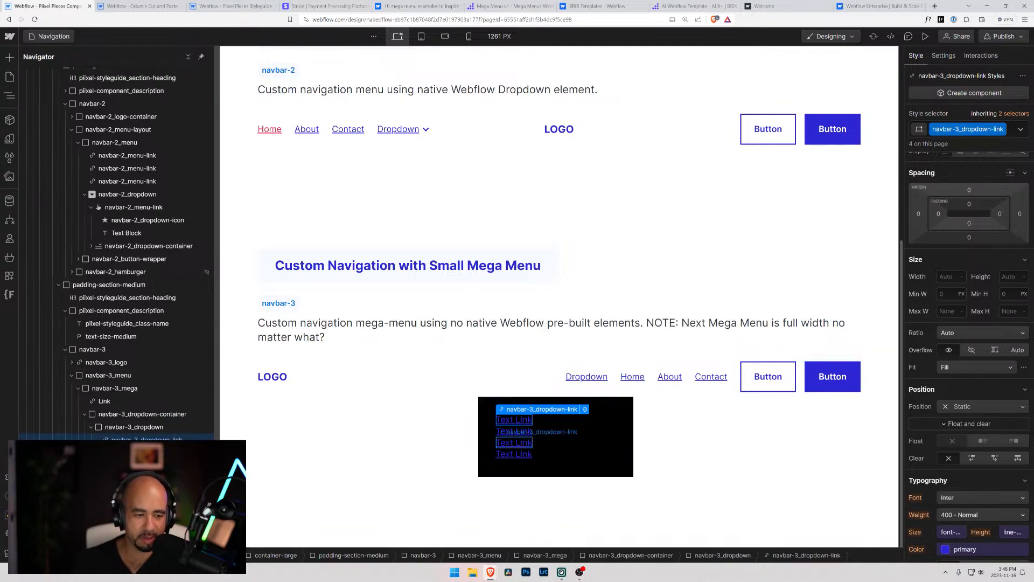
pyautogui.click(670, 377)
pyautogui.click(633, 377)
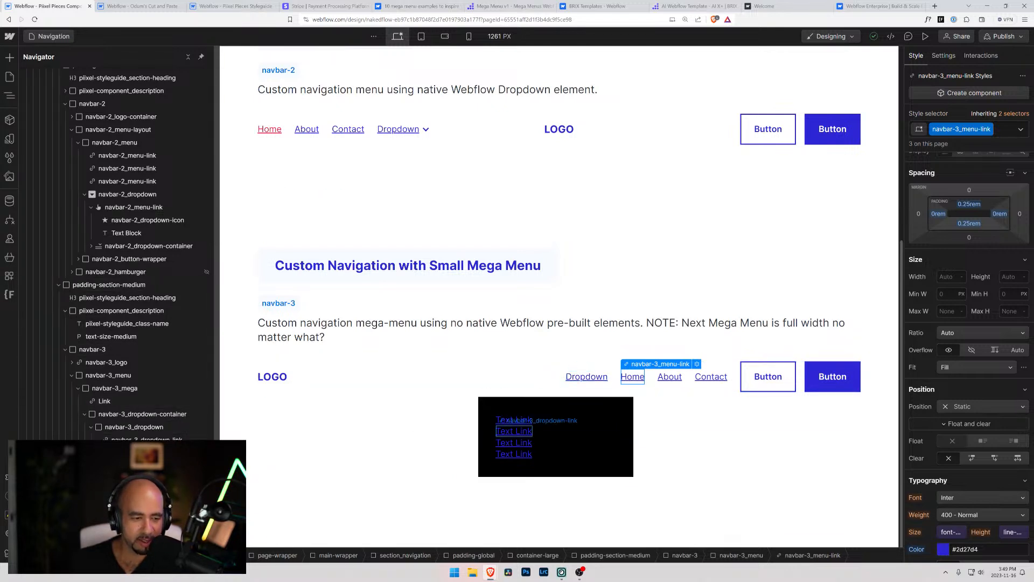
# Add a Div Block inside navbar-3_dropdown and place it above the text links
pyautogui.click(138, 433)
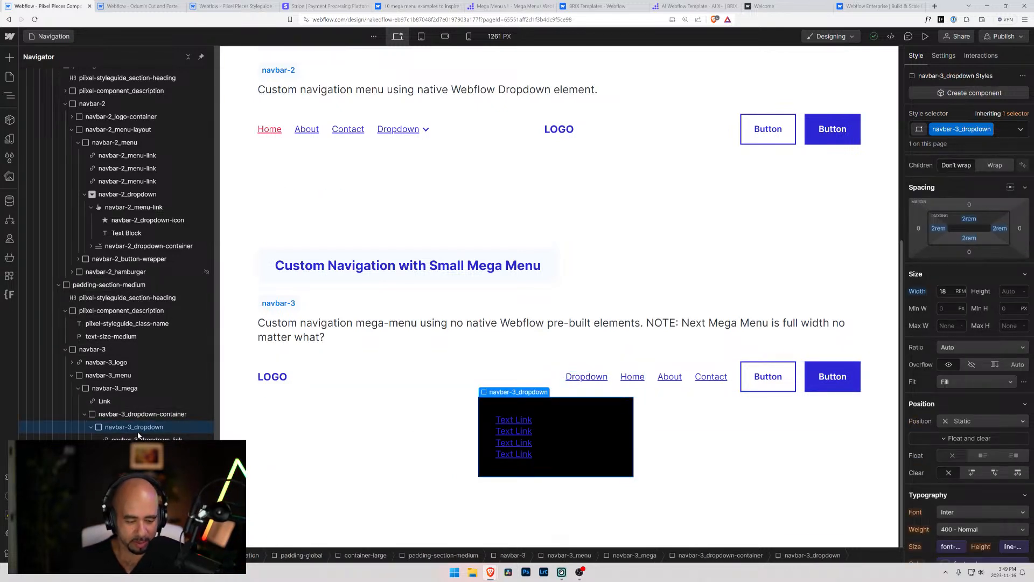
pyautogui.hotkey('ctrl', 'e')
pyautogui.write('div')
pyautogui.press('Return')
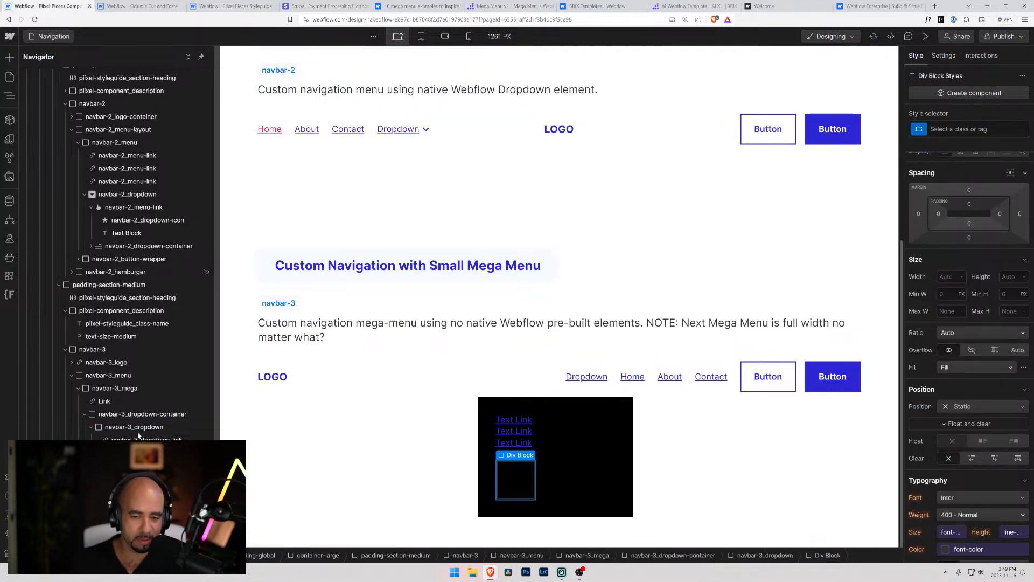
pyautogui.moveTo(124, 488); pyautogui.dragTo(115, 435)
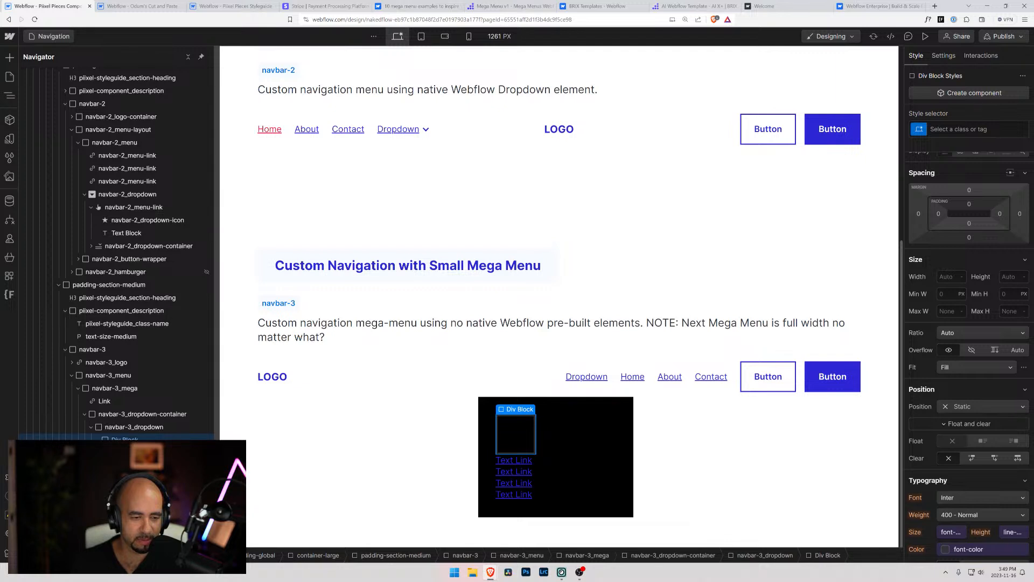
# Move two of the navbar-3_dropdown-link text links into the new Div Block inside navbar-3_dropdown
pyautogui.press('Delete')
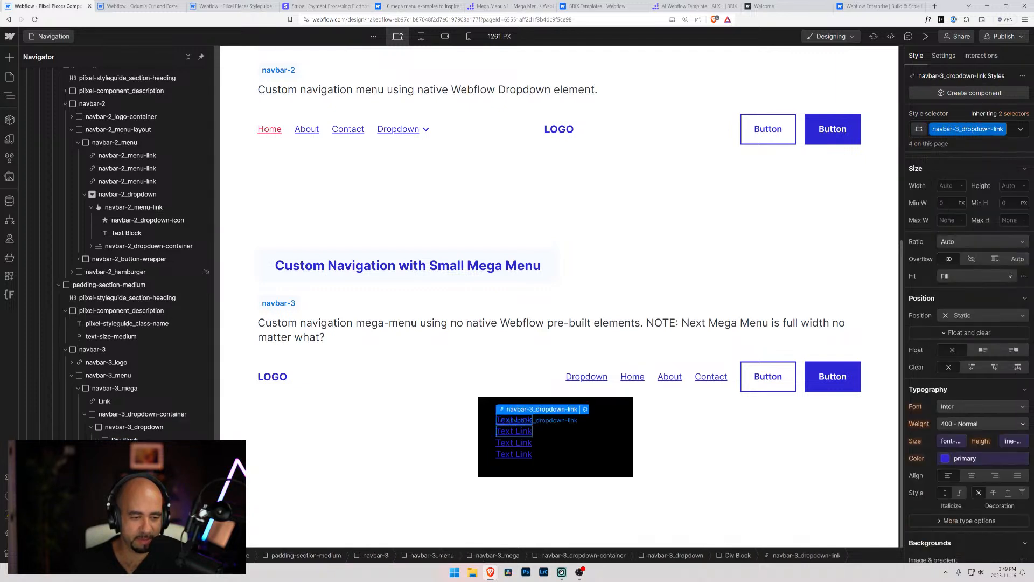
pyautogui.click(117, 437)
pyautogui.moveTo(124, 465); pyautogui.dragTo(117, 439)
pyautogui.click(117, 436)
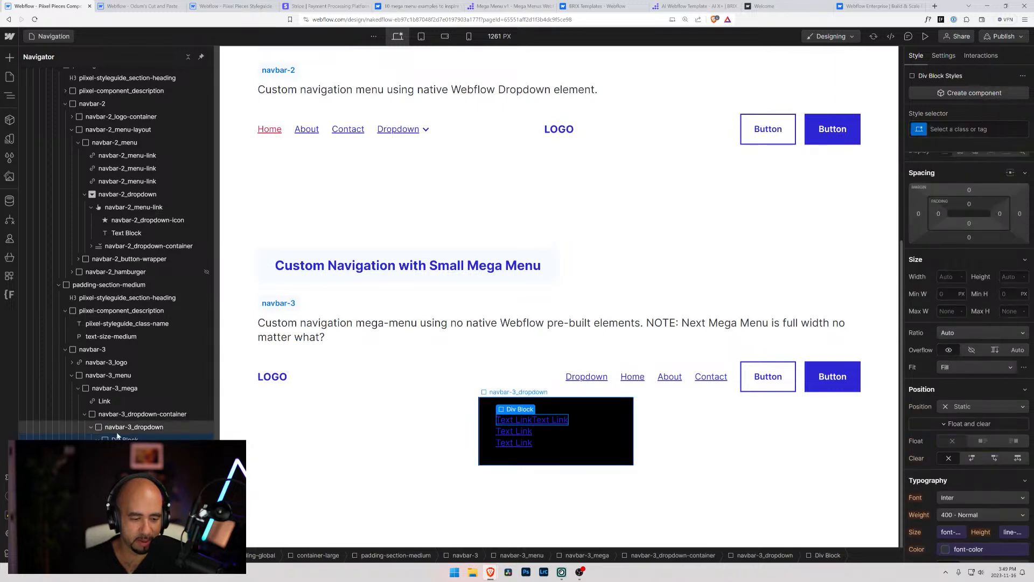
# Add a Text Block to the Div Block inside navbar-3_dropdown and place it above the two nested links
pyautogui.hotkey('ctrl', 'k')
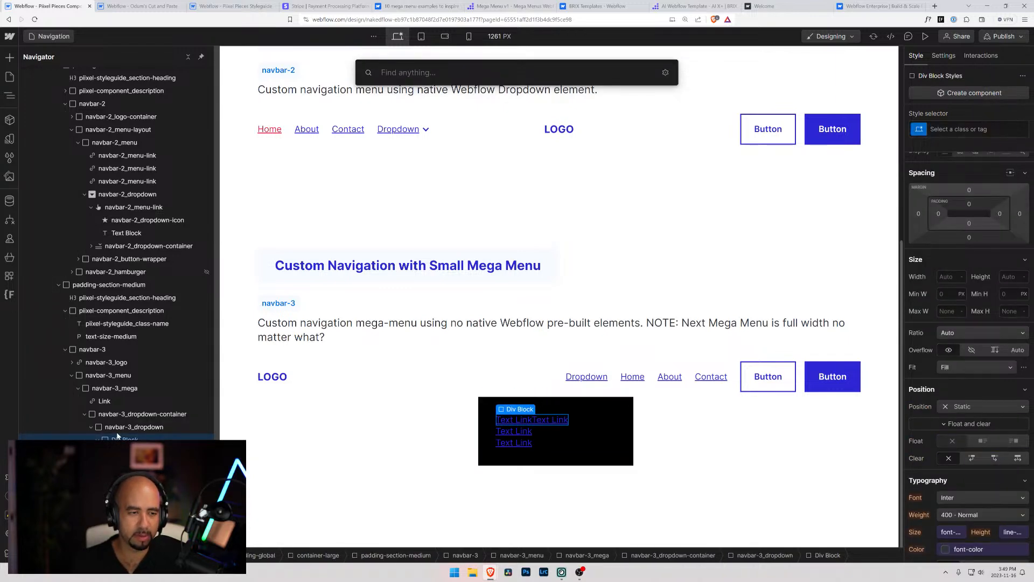
pyautogui.write('text')
pyautogui.press('Down')
pyautogui.press('Return')
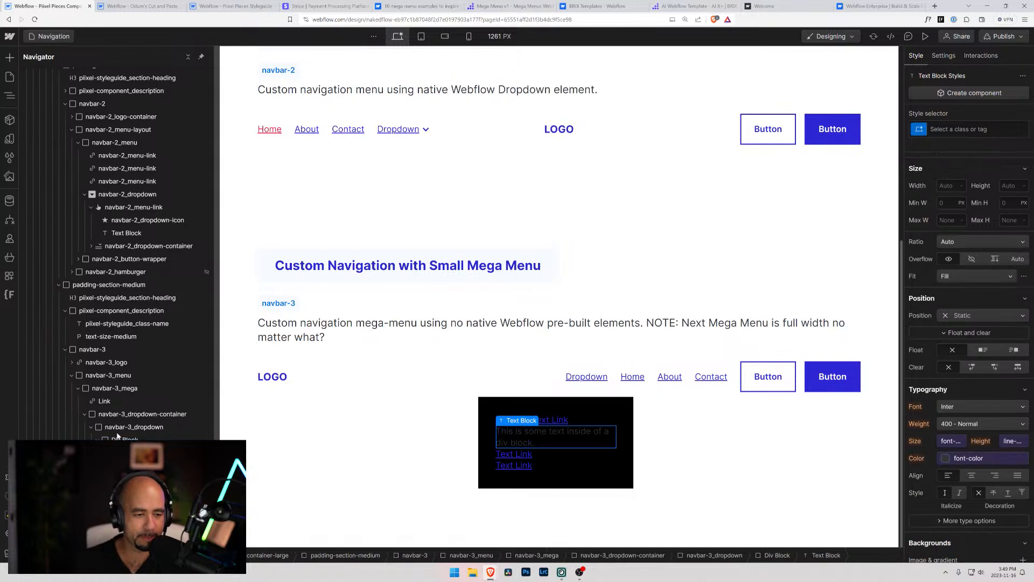
pyautogui.moveTo(125, 478); pyautogui.dragTo(124, 447)
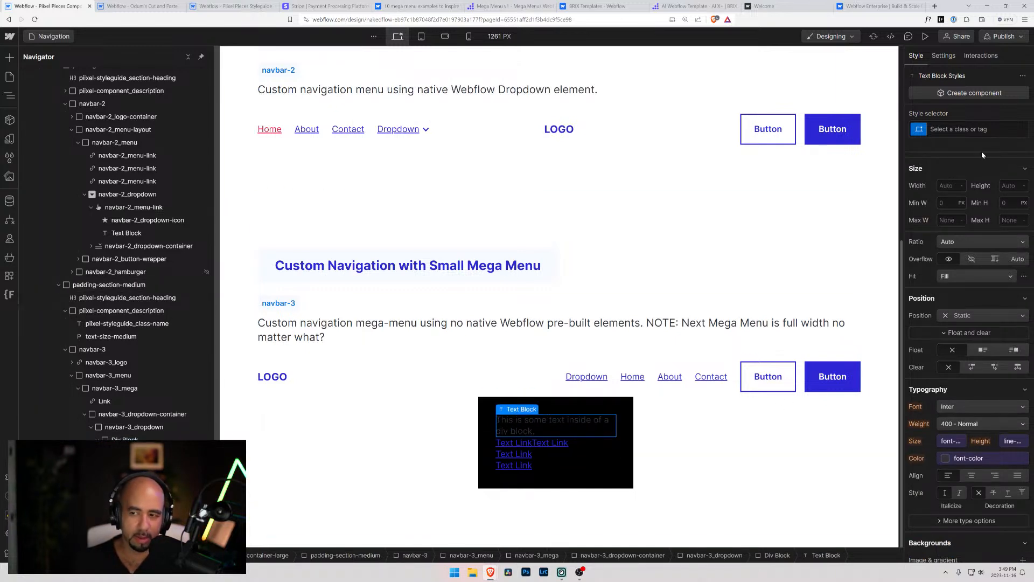
# Give the new Text Block the class navbar-3_dropdown-title
pyautogui.click(953, 132)
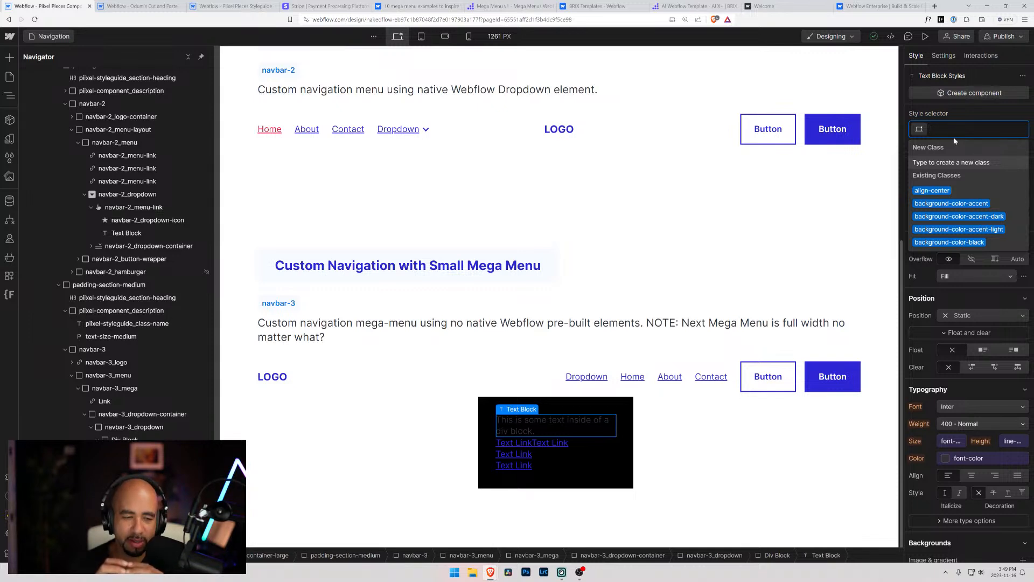
pyautogui.write('nab')
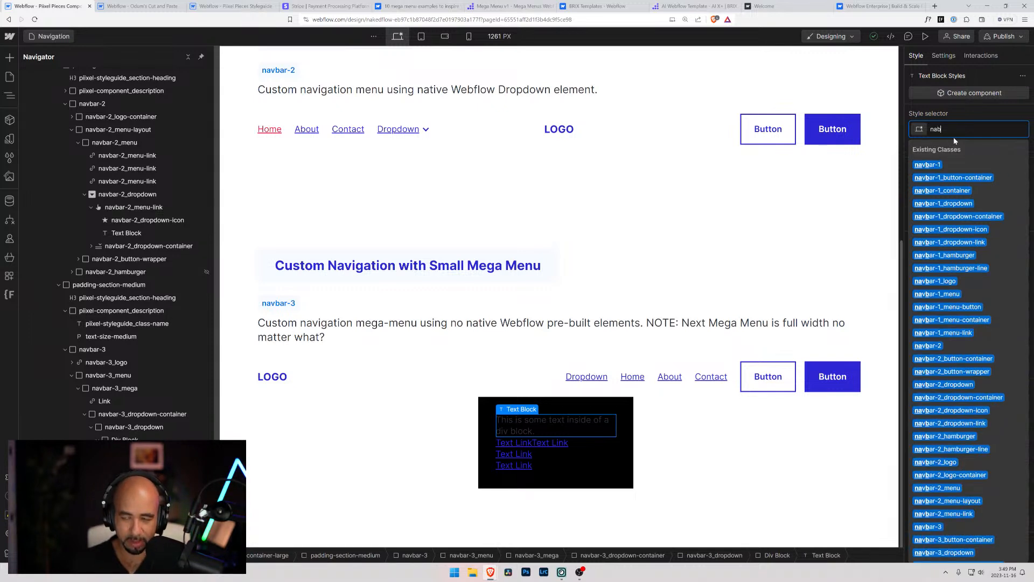
pyautogui.press('BackSpace')
pyautogui.write('vbar')
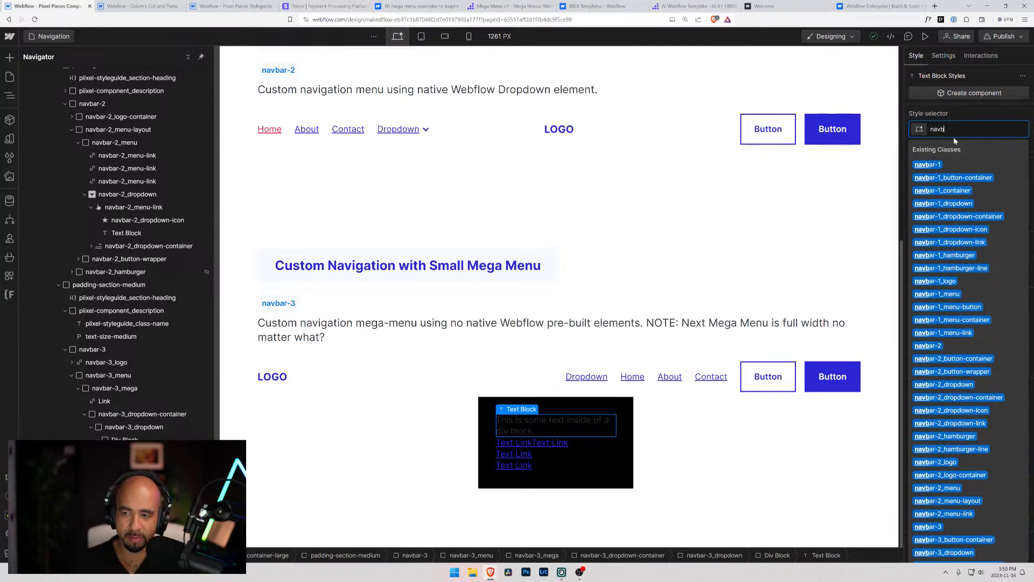
pyautogui.write('_')
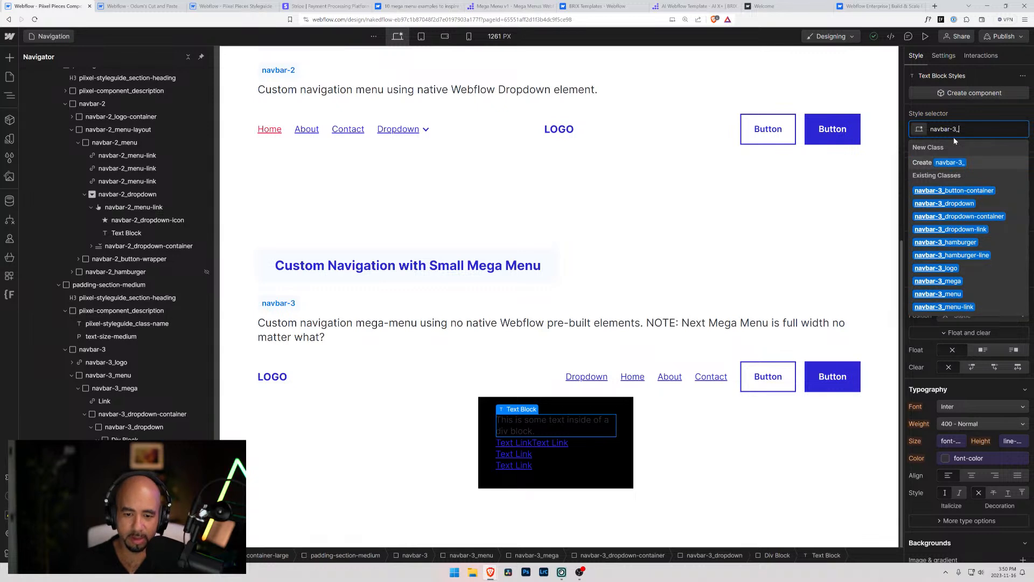
pyautogui.write('drdopd')
pyautogui.press('BackSpace')
pyautogui.press('BackSpace')
pyautogui.press('BackSpace')
pyautogui.press('BackSpace')
pyautogui.write('opd')
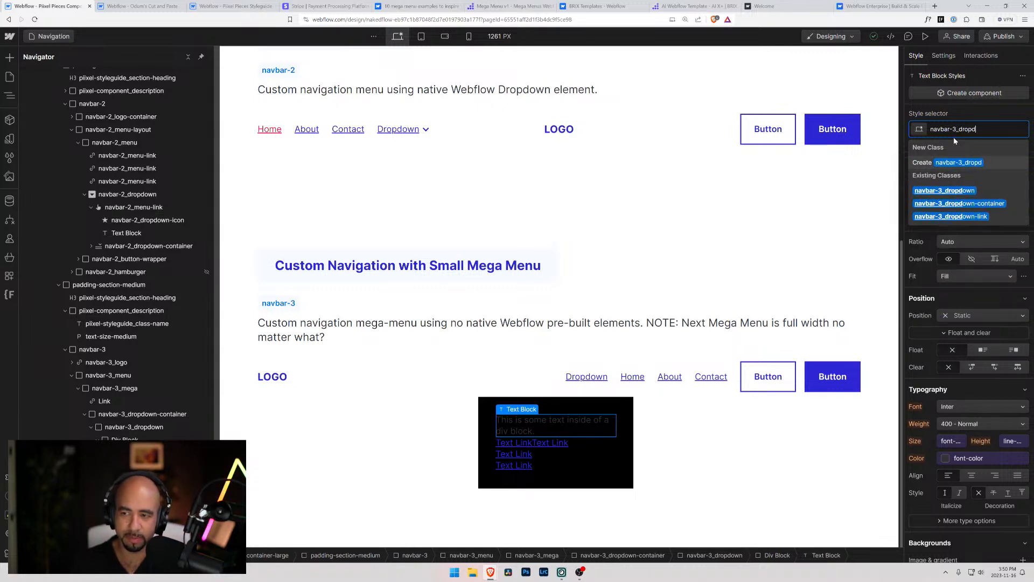
pyautogui.write('own-title')
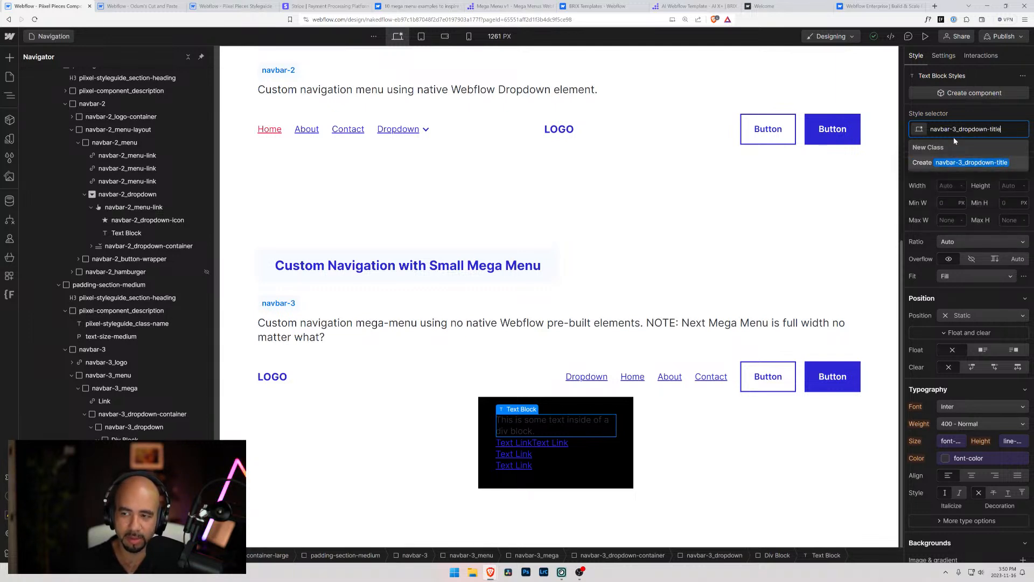
pyautogui.press('Return')
# Replace the placeholder text of the dropdown title with Movie
pyautogui.doubleClick(546, 428)
pyautogui.write('Headin')
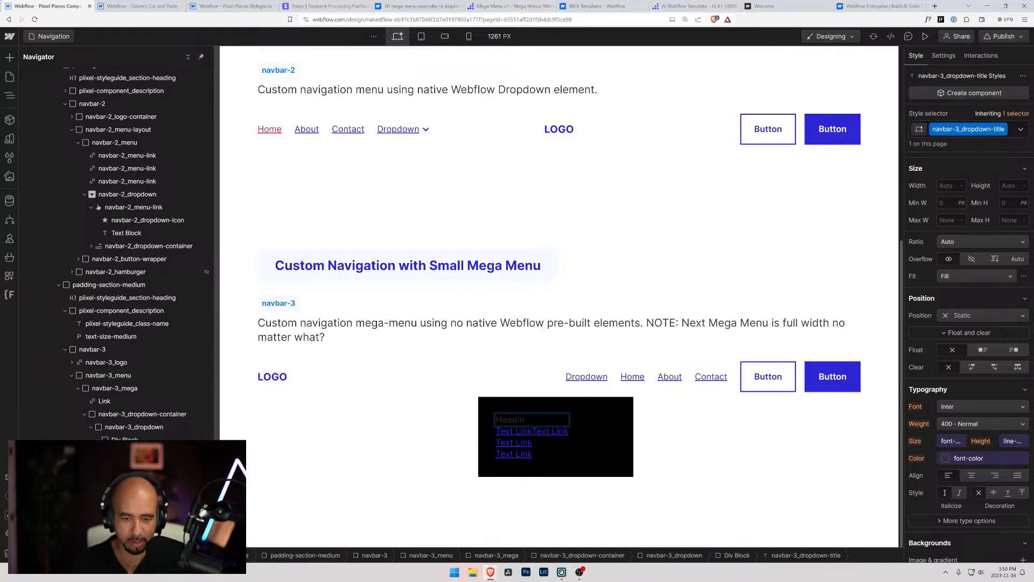
pyautogui.press('BackSpace')
pyautogui.press('BackSpace')
pyautogui.press('BackSpace')
pyautogui.press('BackSpace')
pyautogui.press('BackSpace')
pyautogui.press('BackSpace')
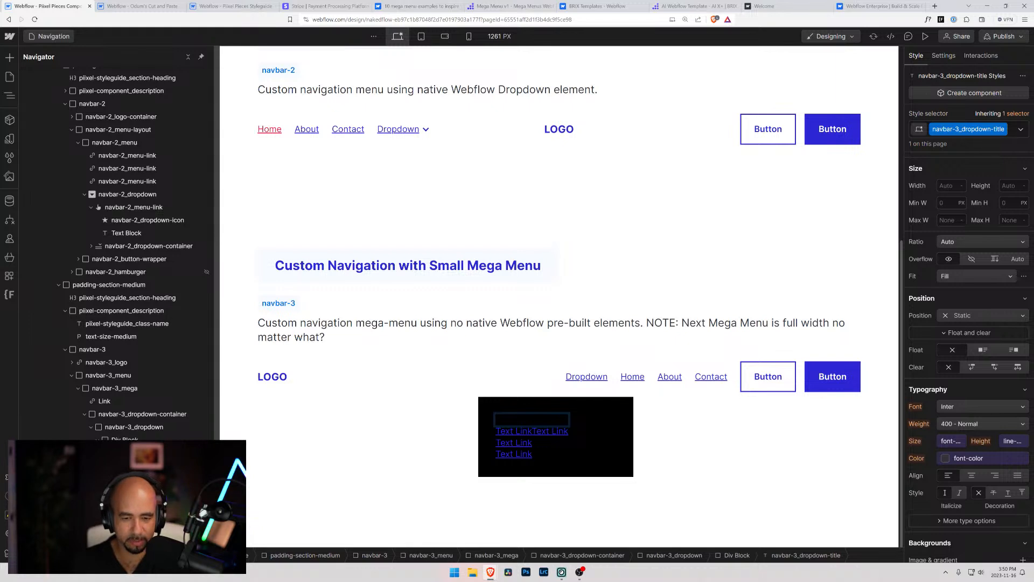
pyautogui.write('Movie')
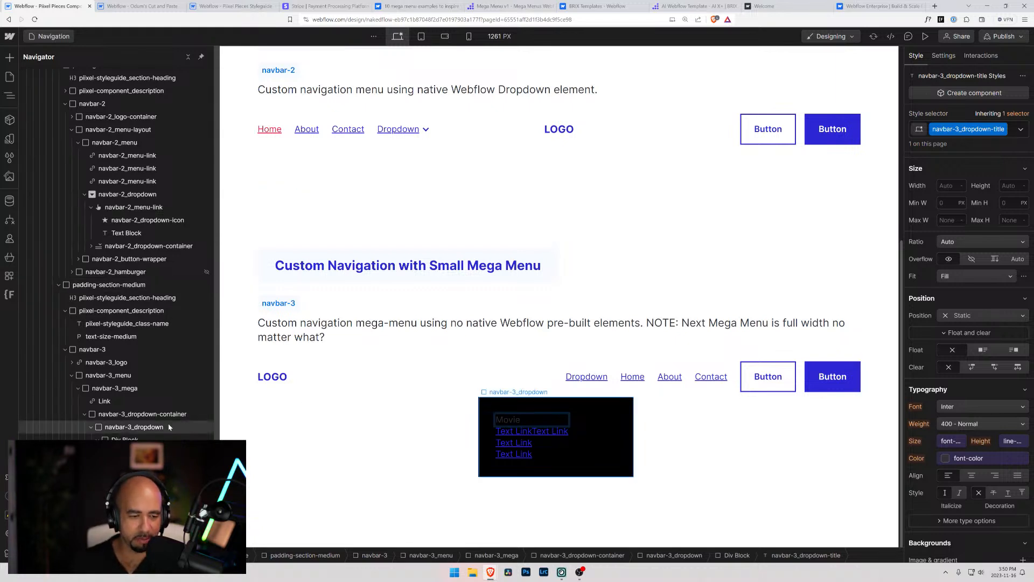
pyautogui.press('Escape')
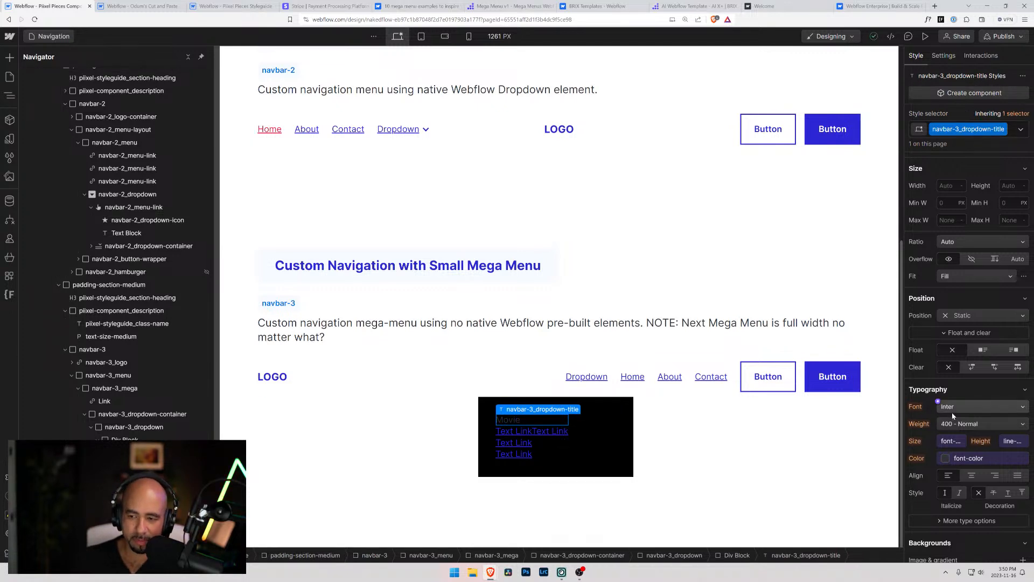
# Set the dropdown title's font weight to 700 - Bold and its text color to the white swatch
pyautogui.click(946, 426)
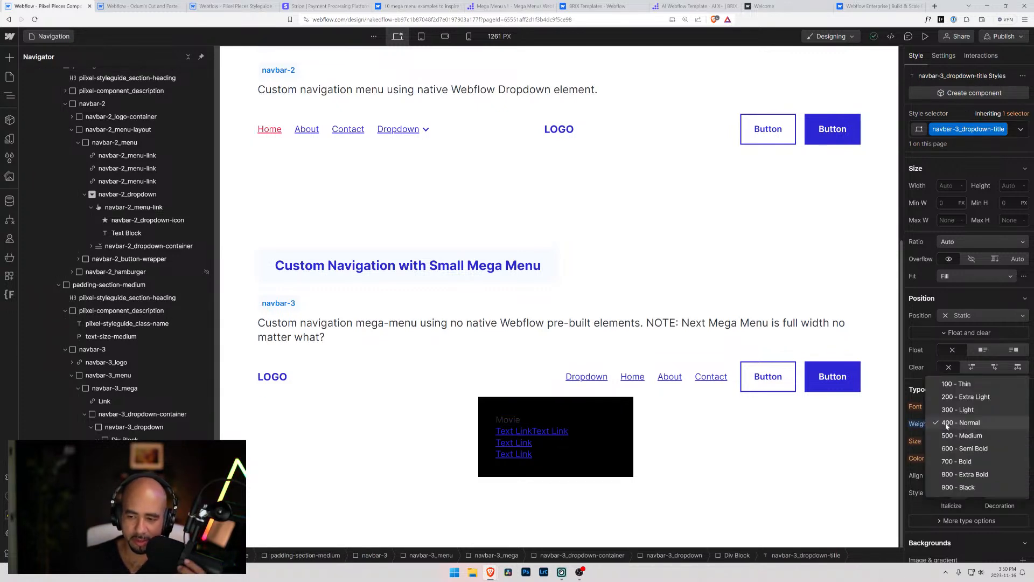
pyautogui.click(951, 461)
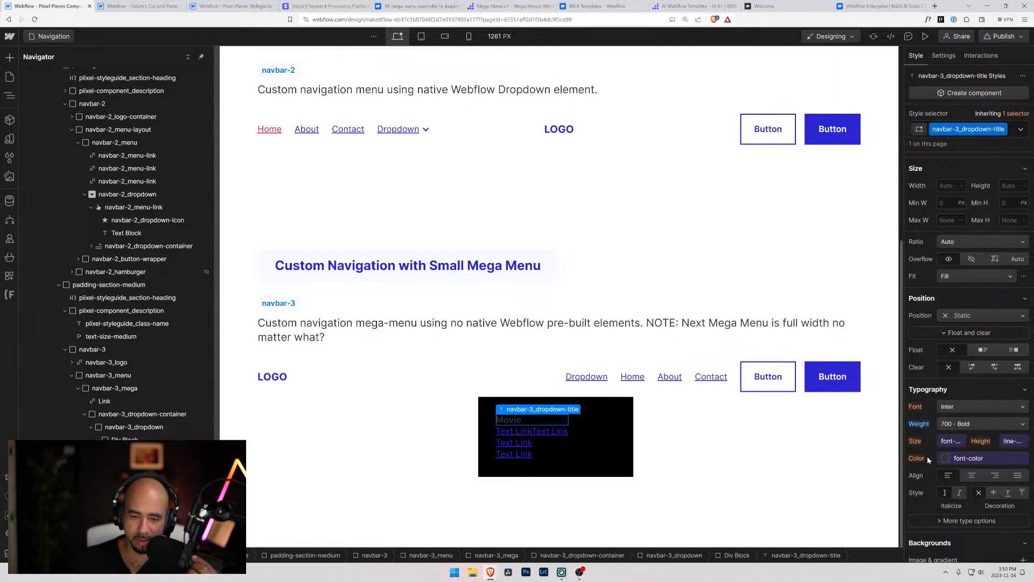
pyautogui.click(970, 457)
pyautogui.click(942, 352)
pyautogui.scroll(4, 938, 356)
pyautogui.click(934, 351)
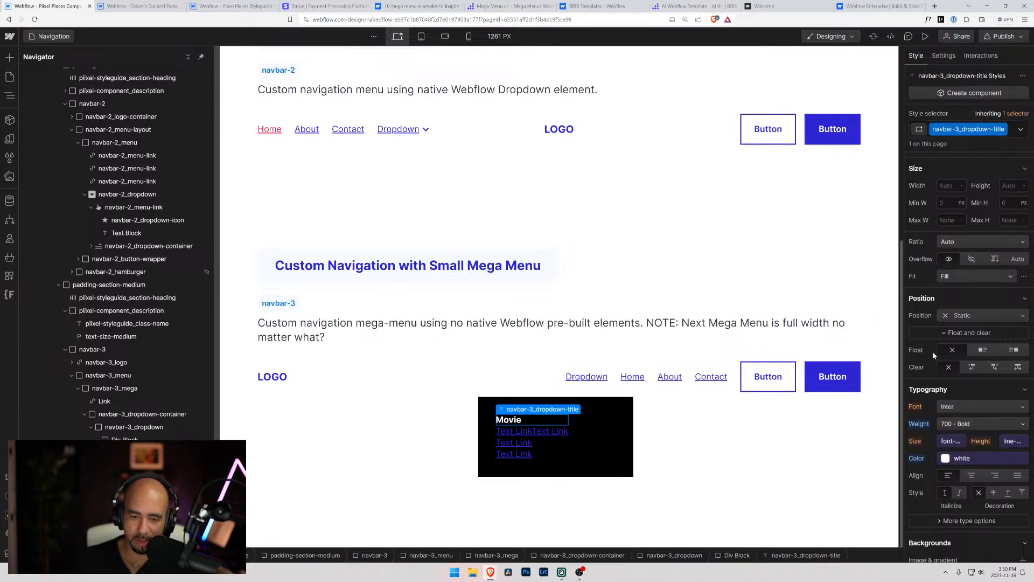
# Set the bottom margin of navbar-3_dropdown-title to 0.25rem
pyautogui.scroll(-2, 941, 481)
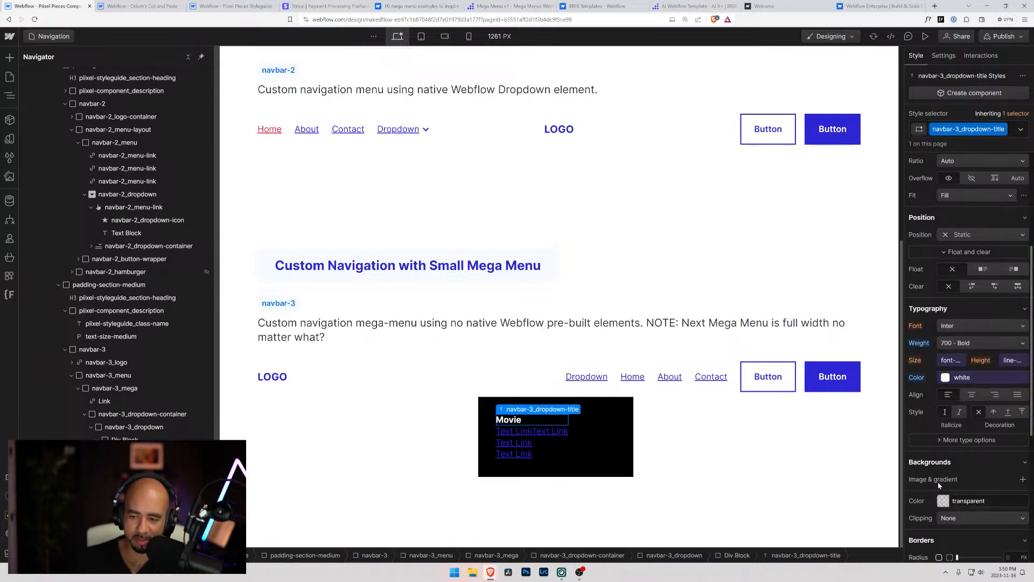
pyautogui.scroll(-3, 938, 487)
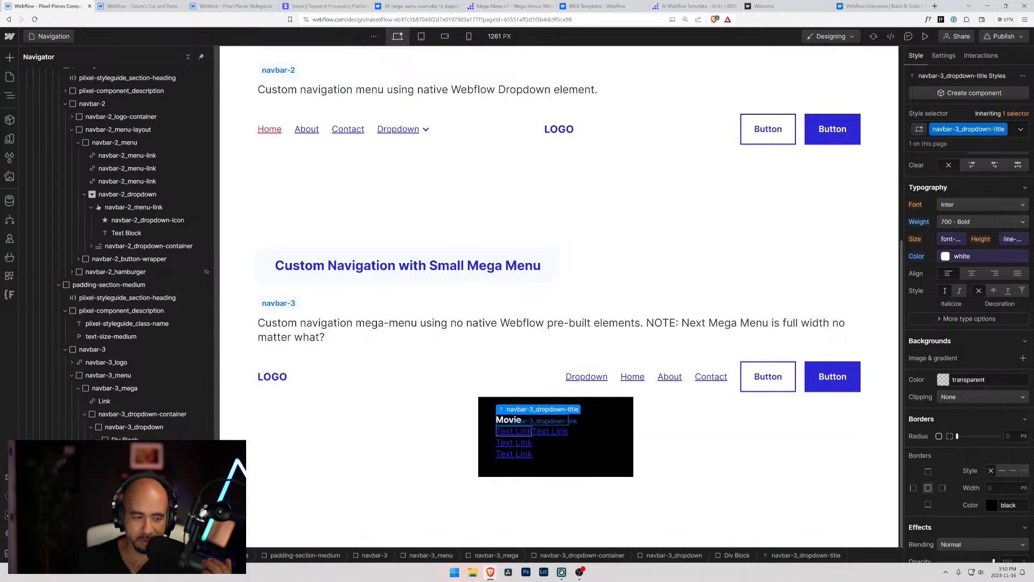
pyautogui.scroll(8, 957, 258)
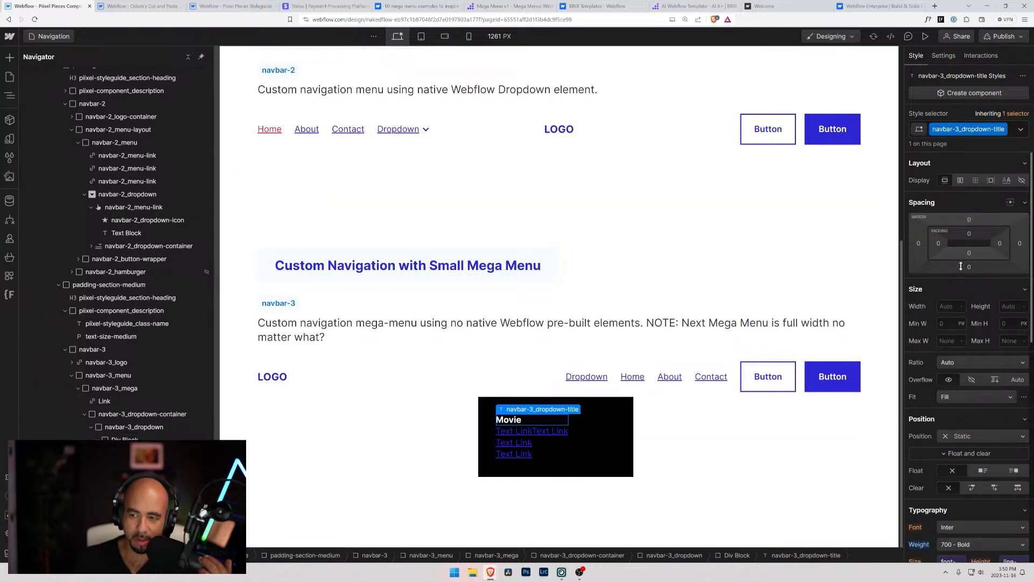
pyautogui.click(970, 268)
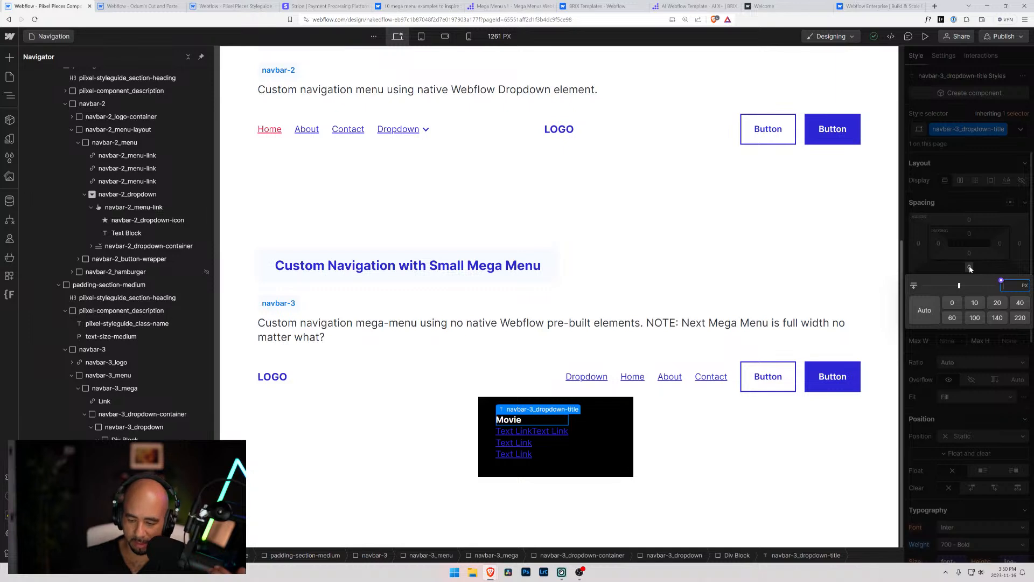
pyautogui.write('0.25re')
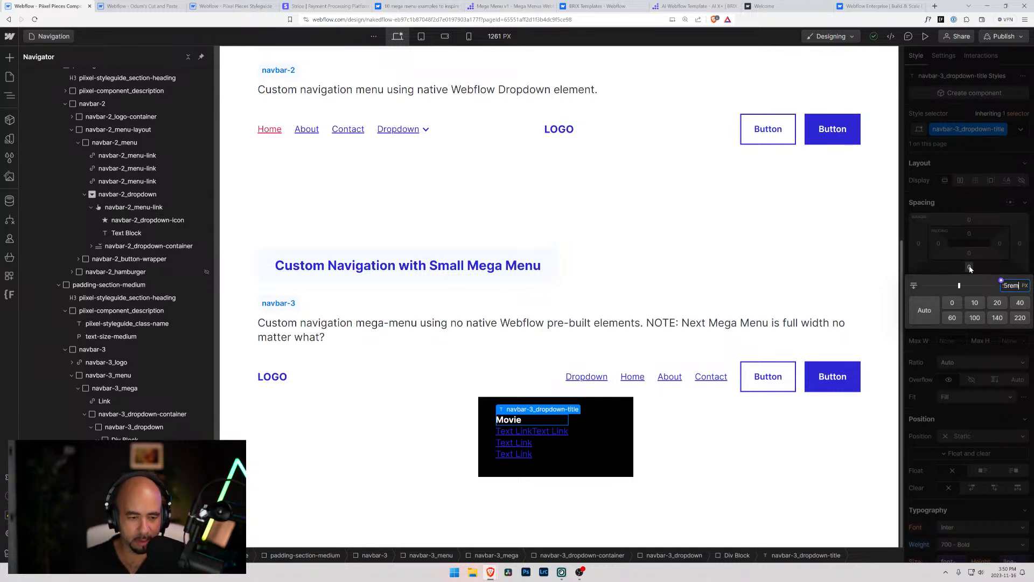
pyautogui.write('m')
pyautogui.press('Return')
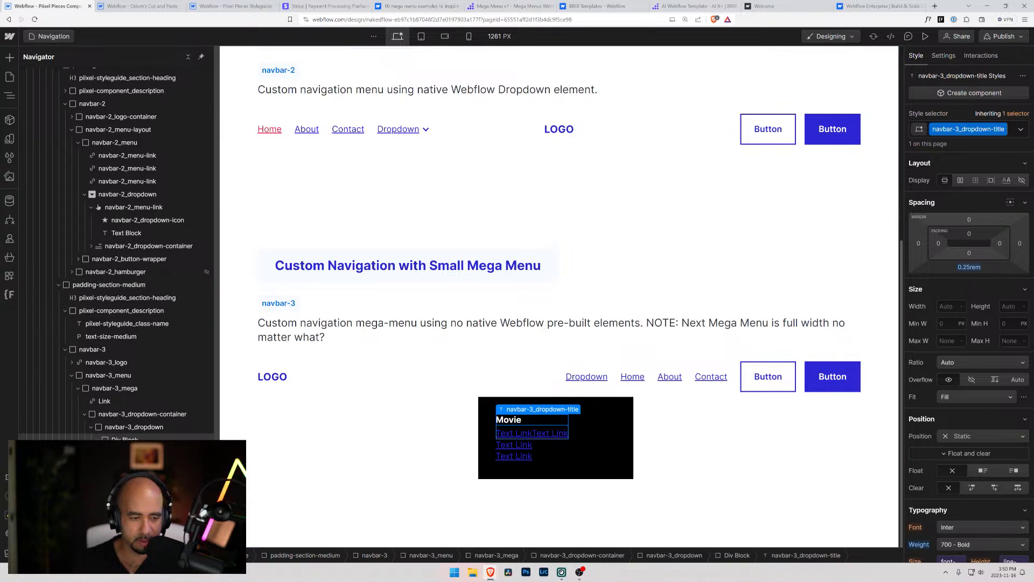
# Delete the two text links left outside the Div Block in navbar-3_dropdown
pyautogui.click(514, 456)
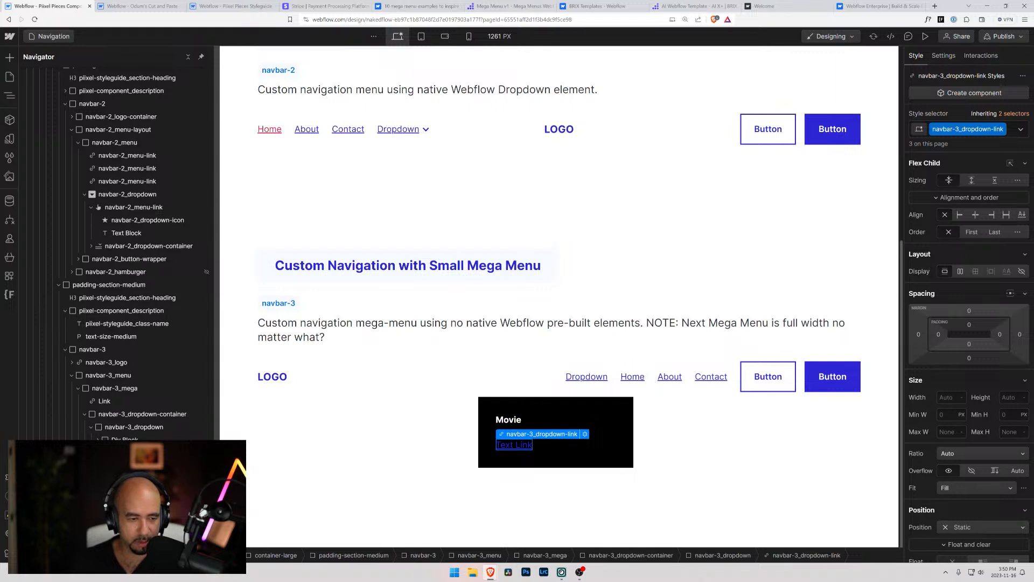
pyautogui.press('Delete')
# Give the Div Block holding the Movie title and its links the class navbar-3_dropdown-section
pyautogui.hotkey('ctrl', 'Return')
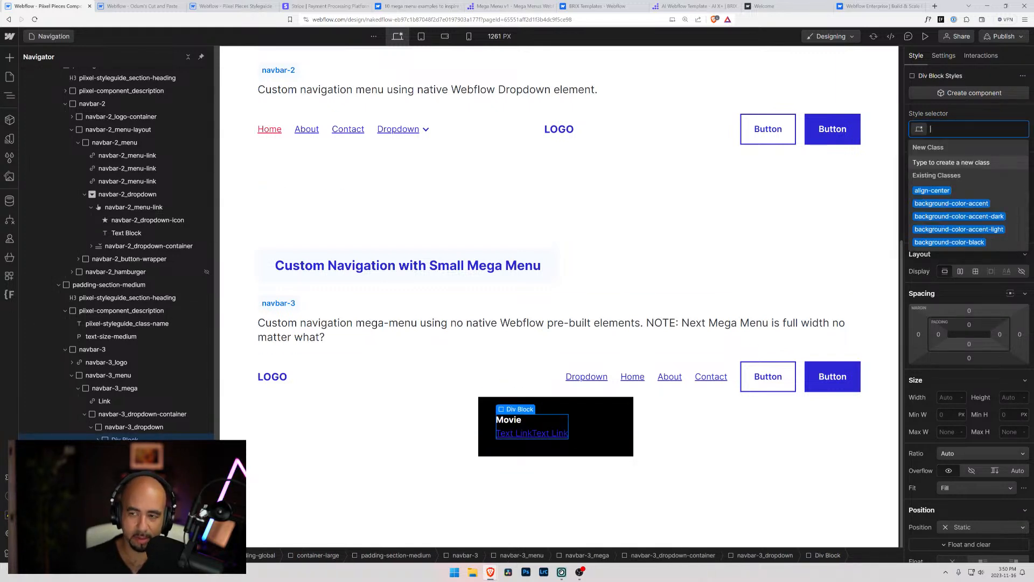
pyautogui.write('nav')
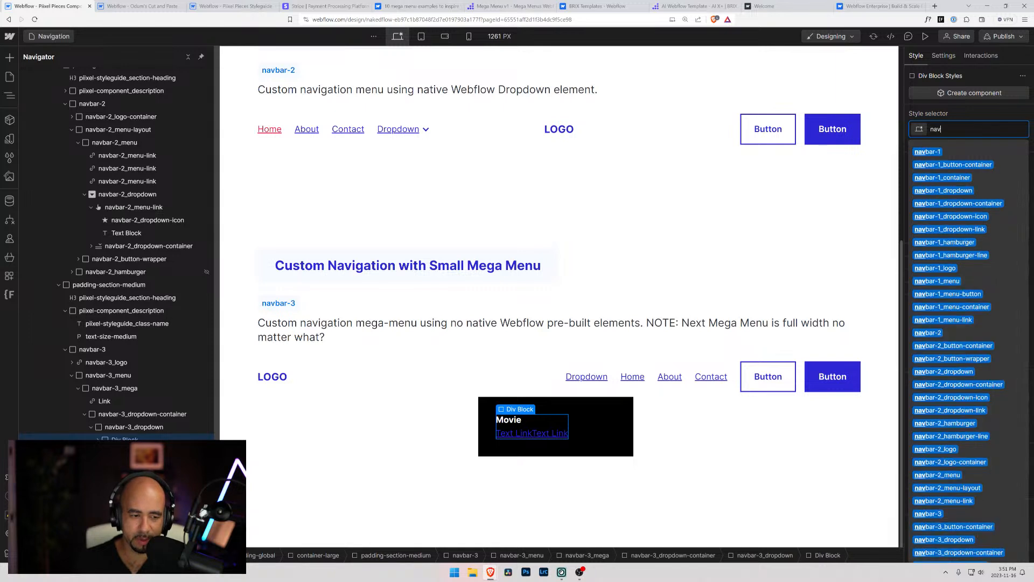
pyautogui.write('bar-')
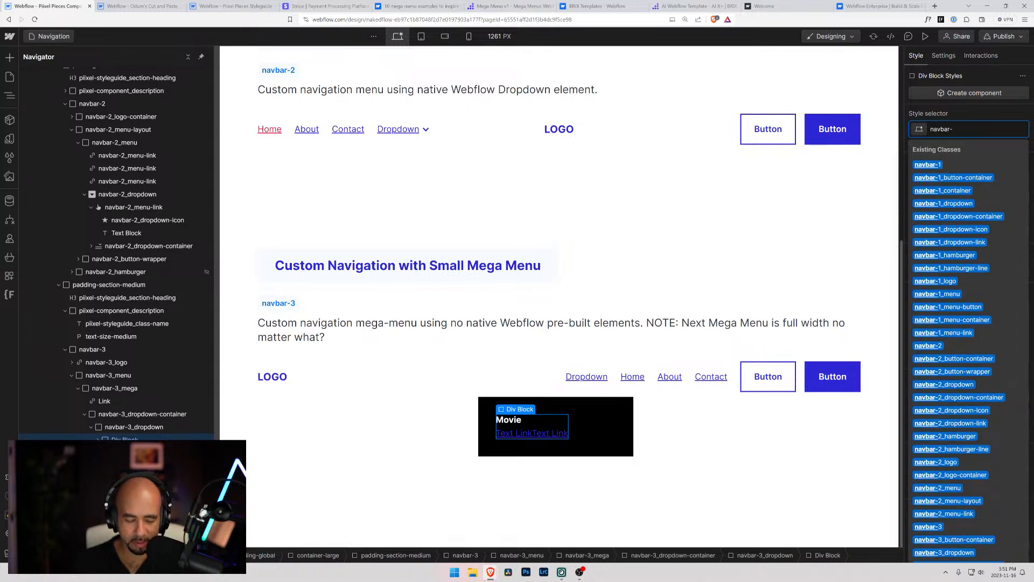
pyautogui.write('3_dropdown-se')
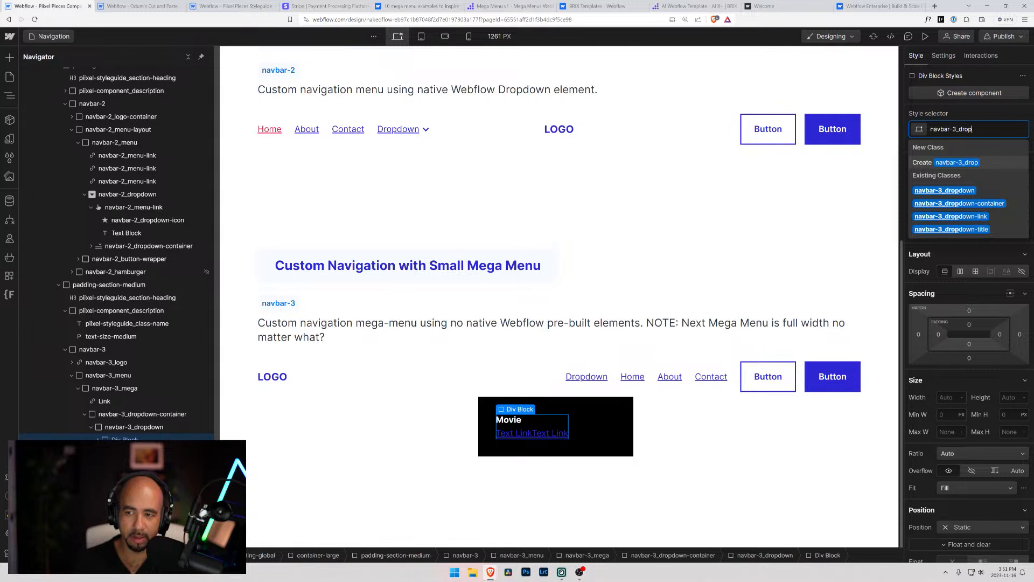
pyautogui.press('BackSpace')
pyautogui.write('ction')
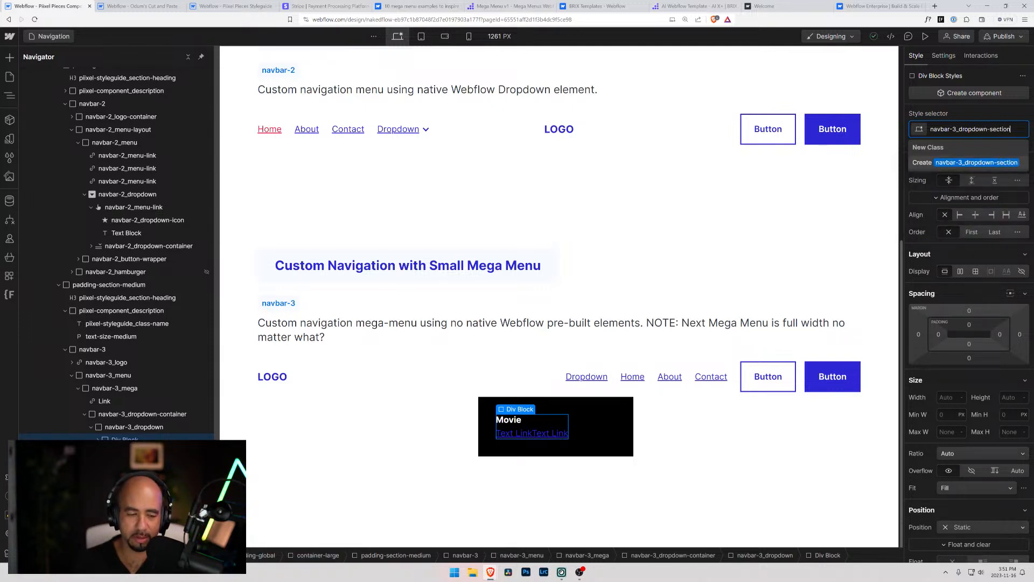
pyautogui.press('Return')
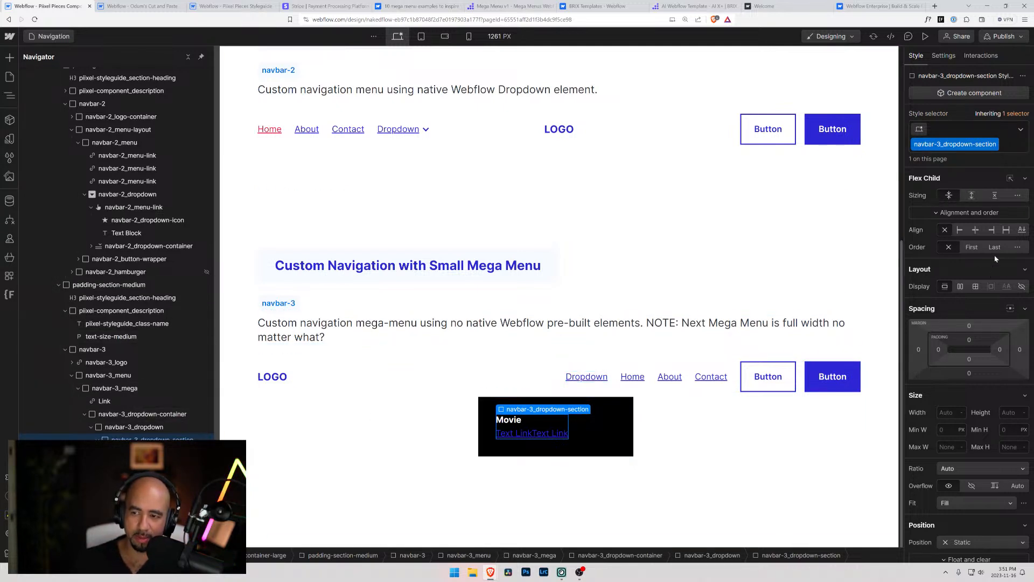
pyautogui.scroll(2, 714, 244)
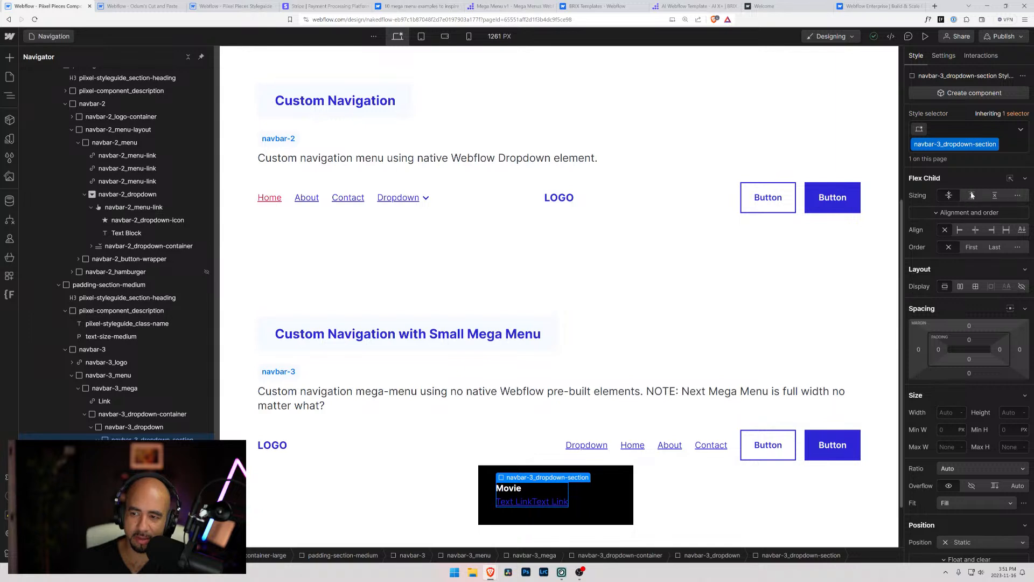
pyautogui.click(1025, 180)
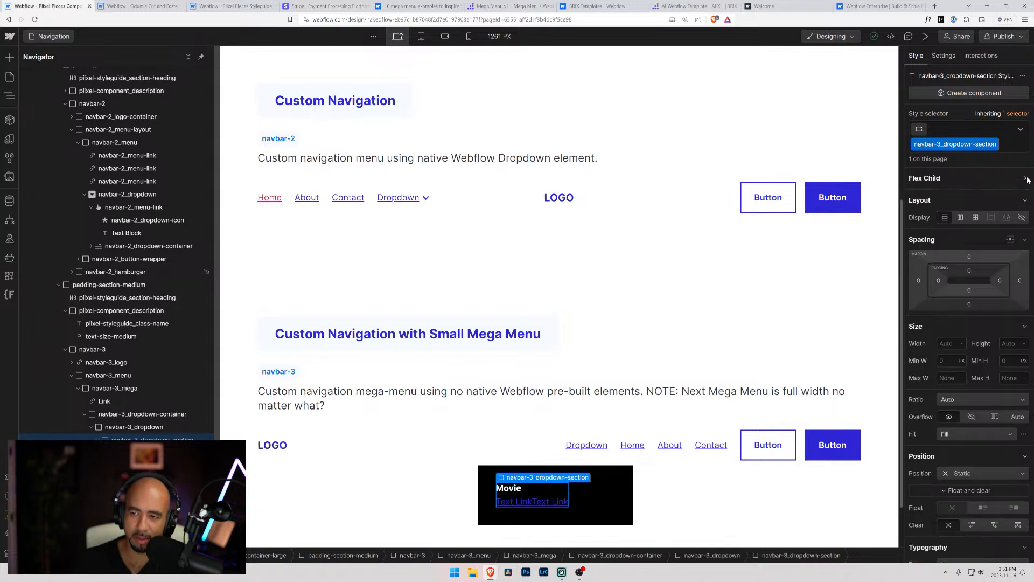
pyautogui.press('Up')
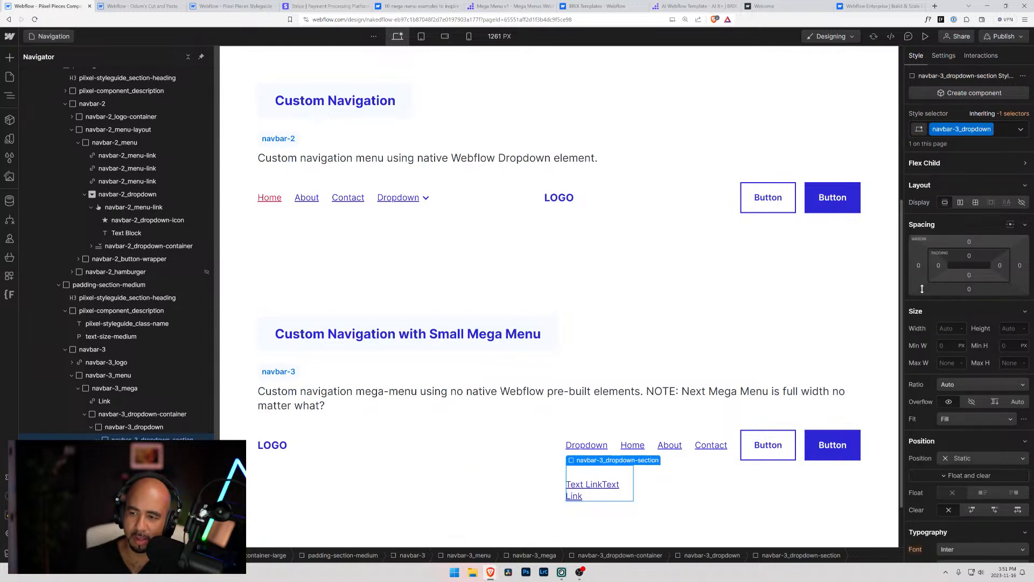
pyautogui.click(960, 202)
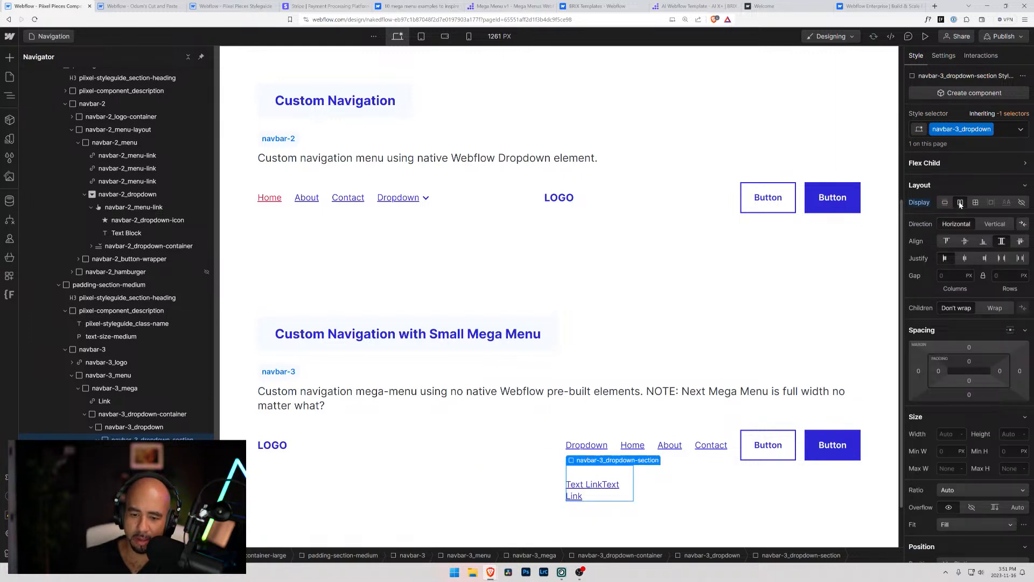
pyautogui.click(696, 489)
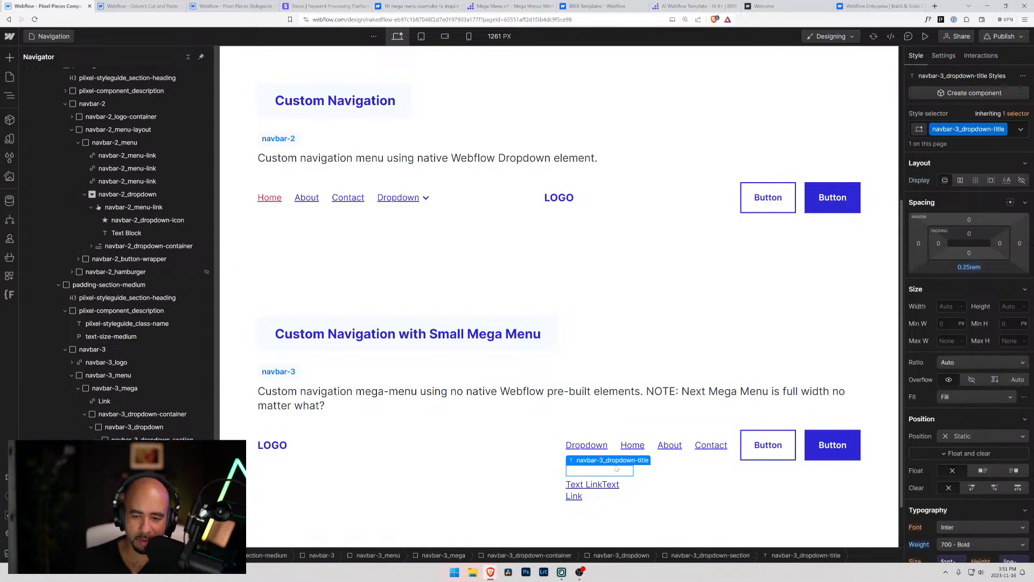
pyautogui.click(590, 498)
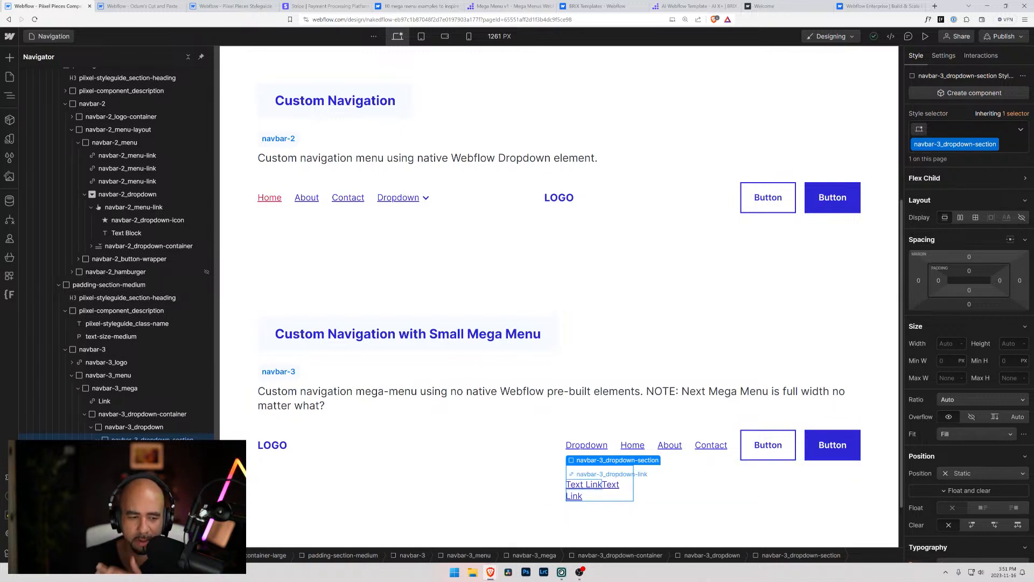
pyautogui.click(160, 428)
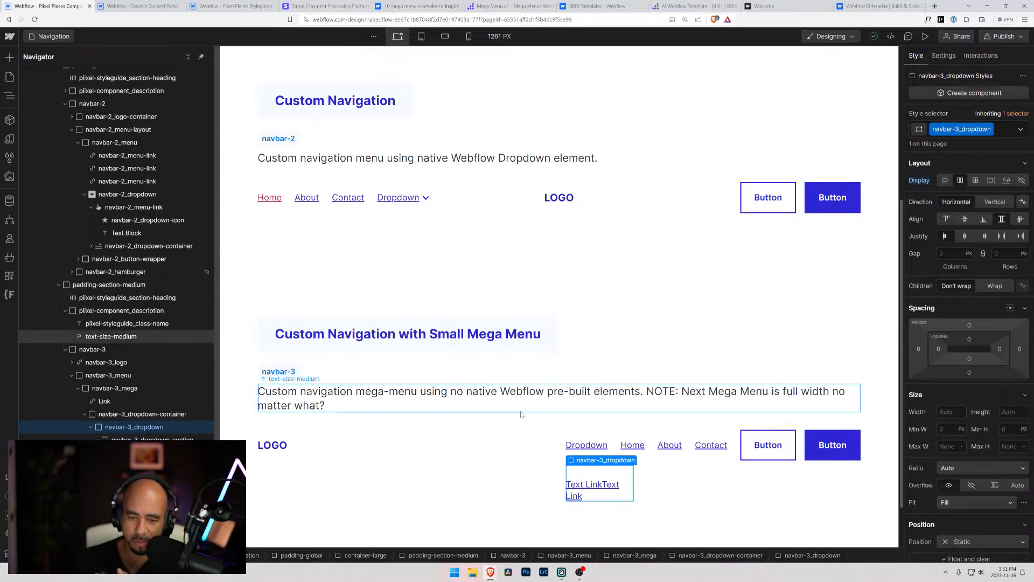
pyautogui.hotkey('ctrl', 'alt', 'v')
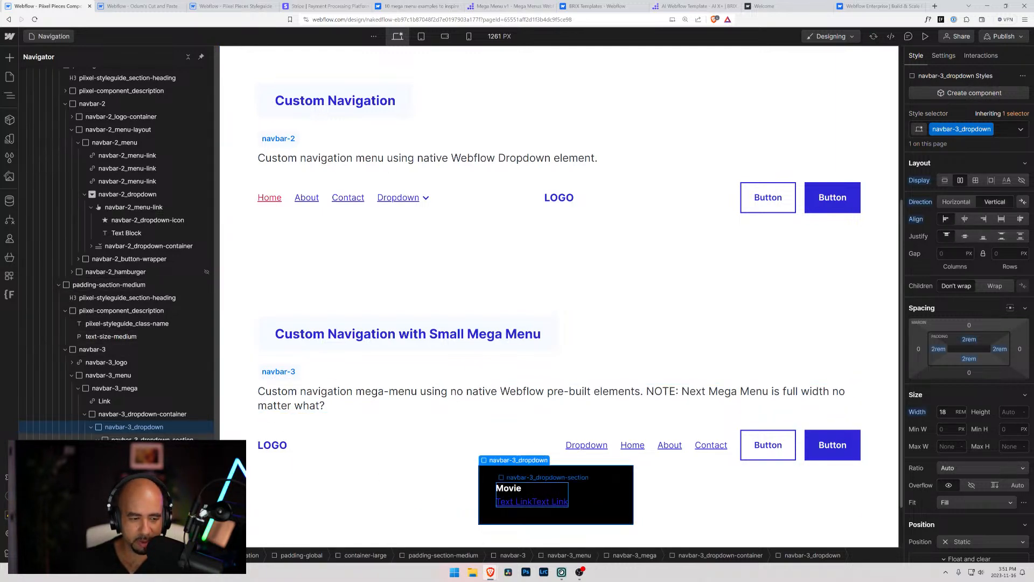
# Set navbar-3_dropdown-section to a flex layout with vertical direction and review the Movie title's typography settings
pyautogui.click(520, 491)
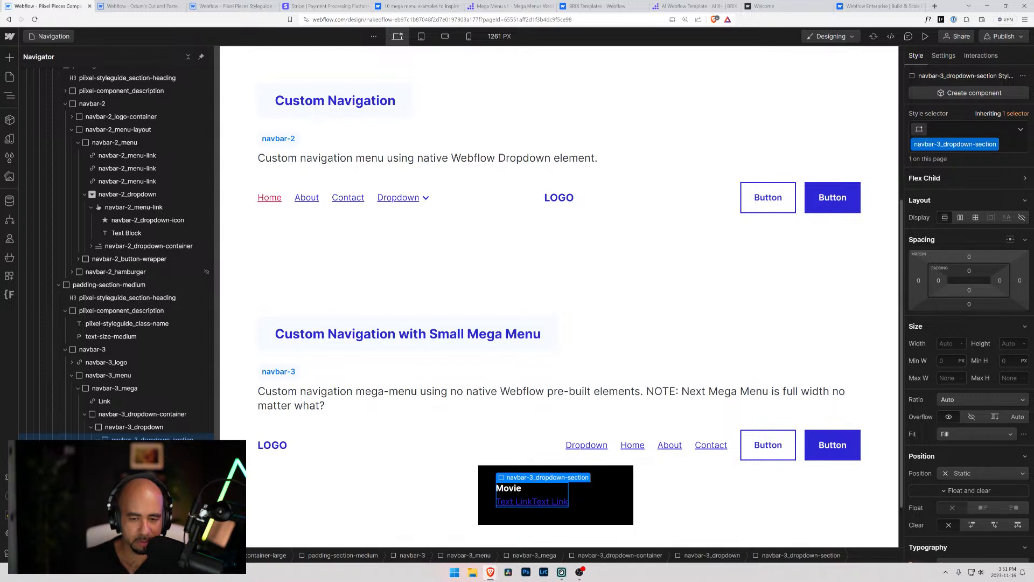
pyautogui.click(961, 217)
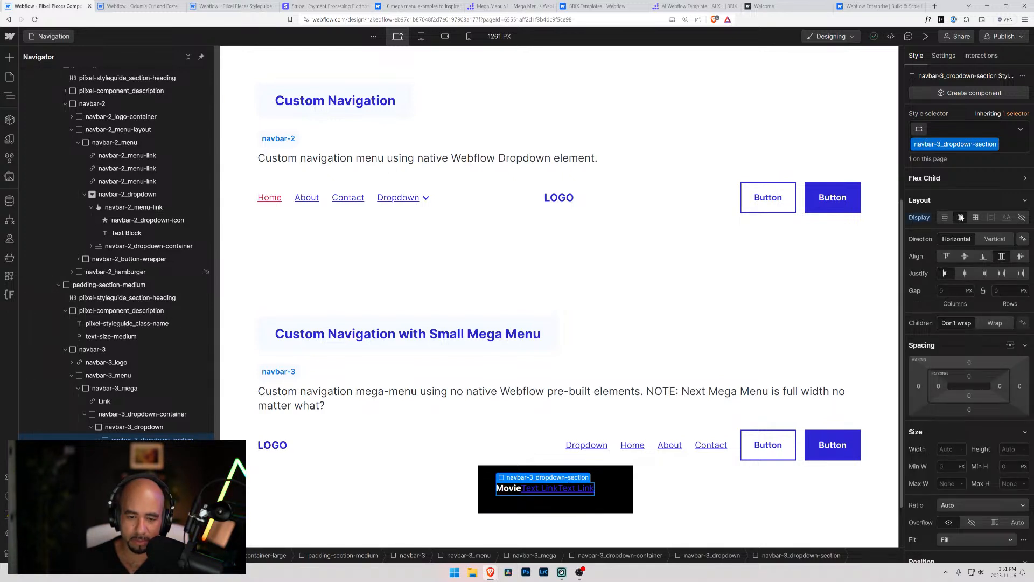
pyautogui.click(991, 239)
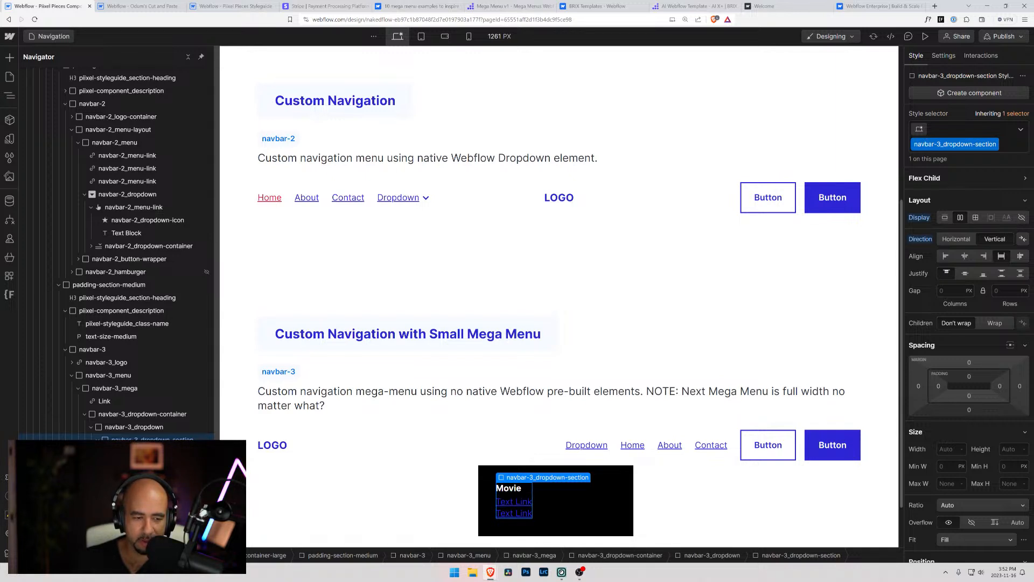
pyautogui.click(508, 487)
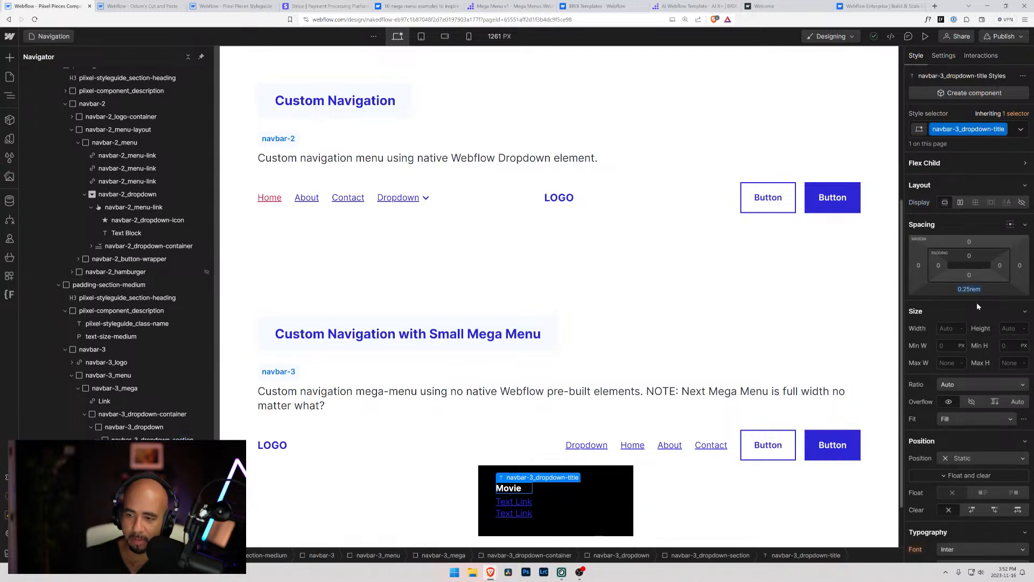
pyautogui.scroll(-5, 959, 392)
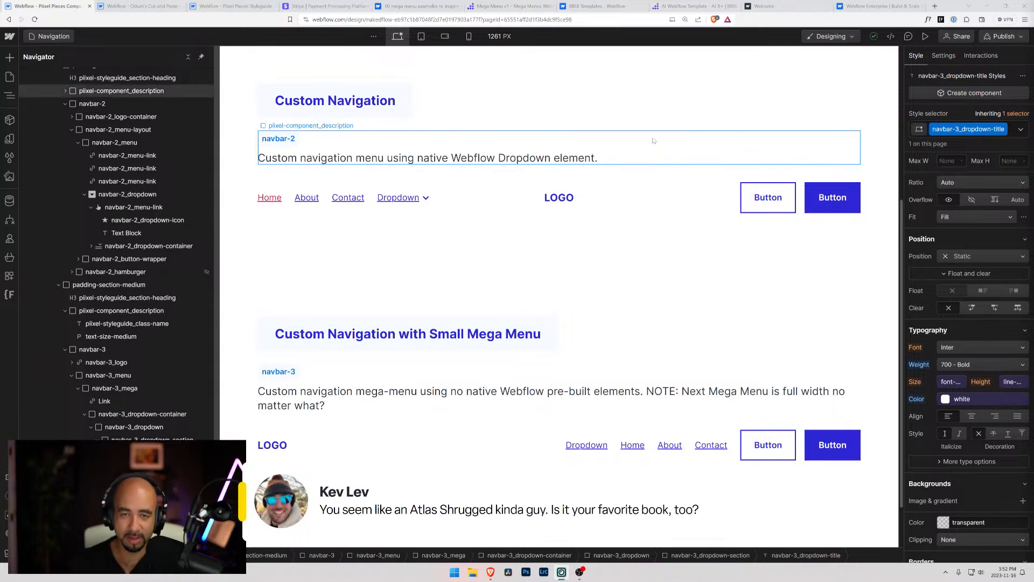
# Search the web for Atlas Shrugged in a new browser tab
pyautogui.click(935, 6)
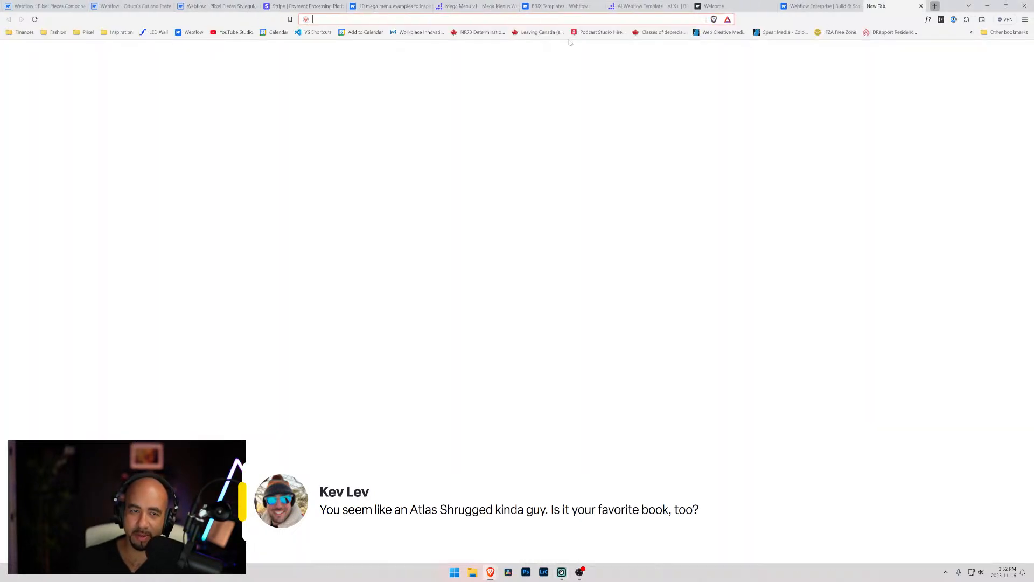
pyautogui.write('Atlas Shrugged')
pyautogui.press('Return')
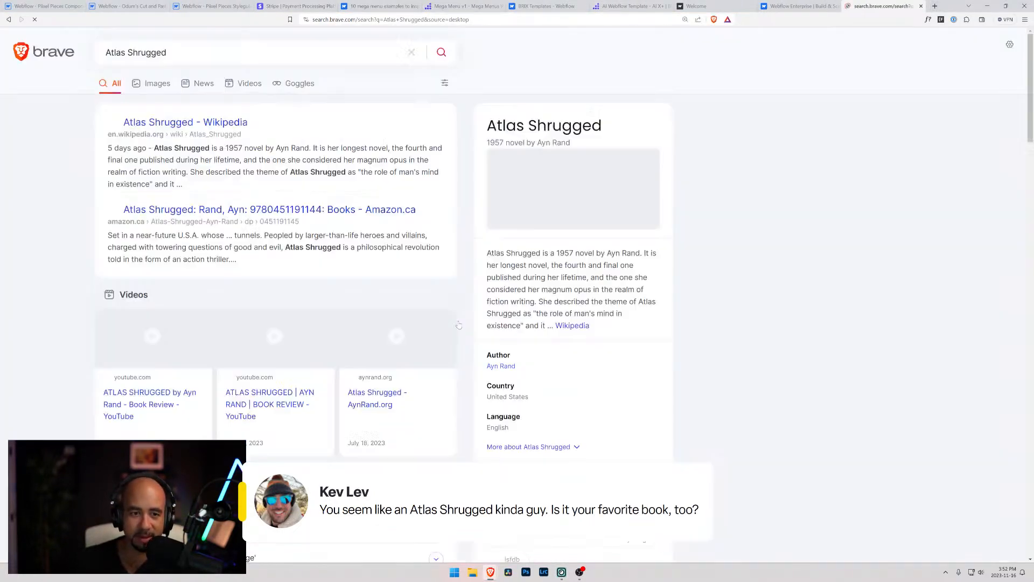
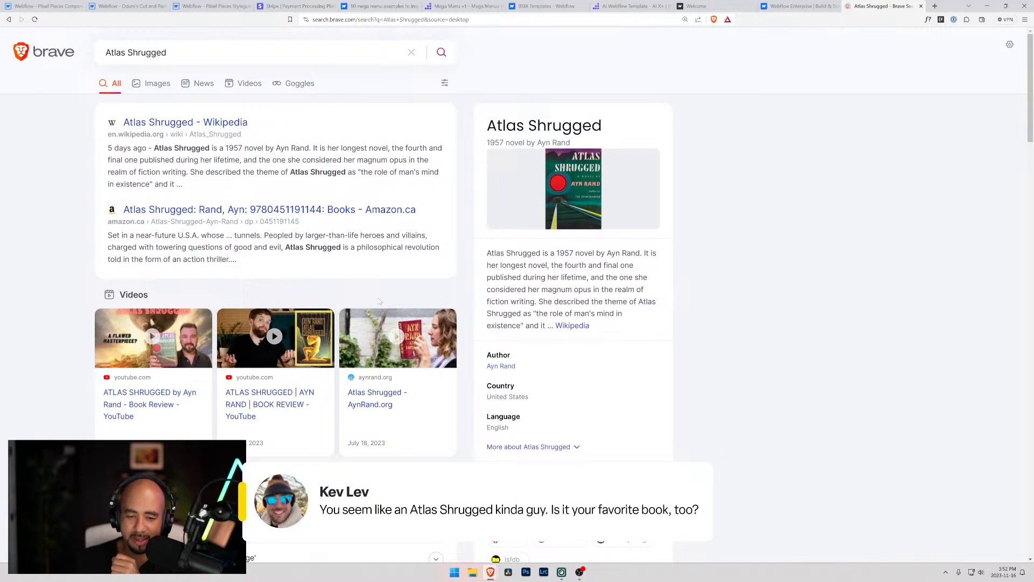
# Skim the web search results for Atlas Shrugged and search for the same title on amazon.ca in a new browser tab
pyautogui.scroll(-3, 358, 307)
pyautogui.scroll(-4, 360, 309)
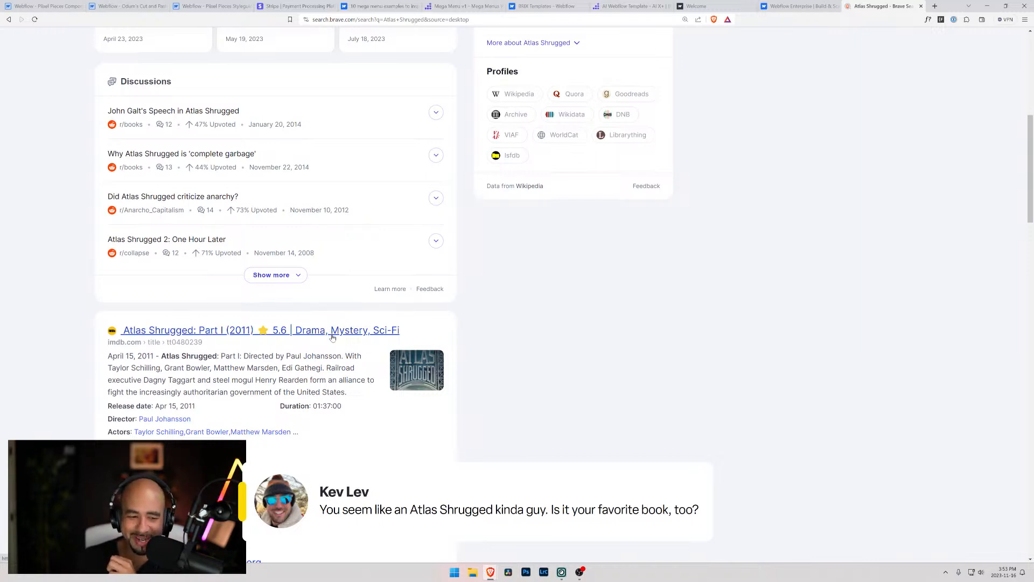
pyautogui.scroll(-3, 310, 337)
pyautogui.scroll(10, 311, 329)
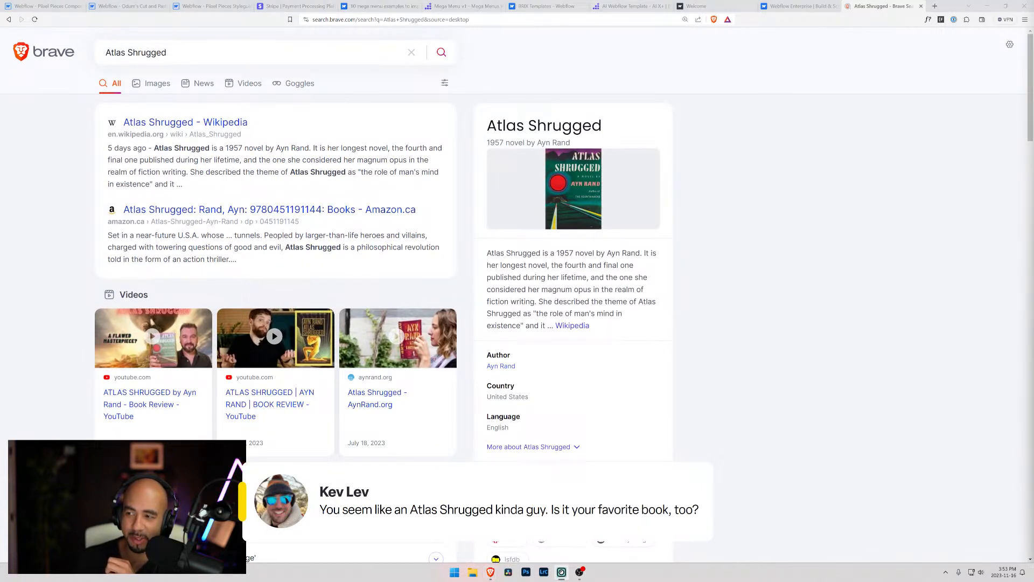
pyautogui.click(935, 5)
pyautogui.write('amazon.ca')
pyautogui.press('Return')
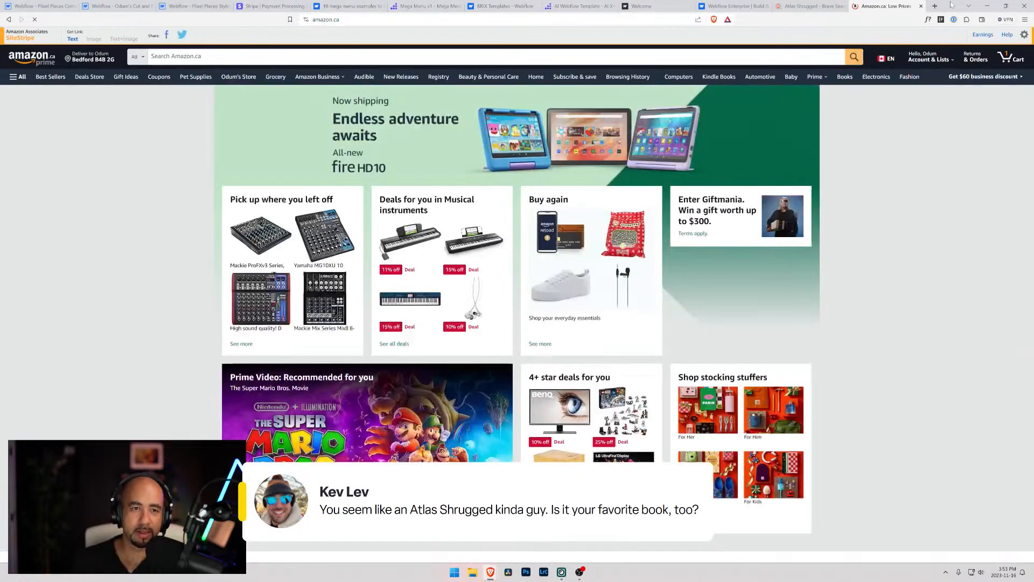
pyautogui.write('Atlas Shrugged')
pyautogui.press('Return')
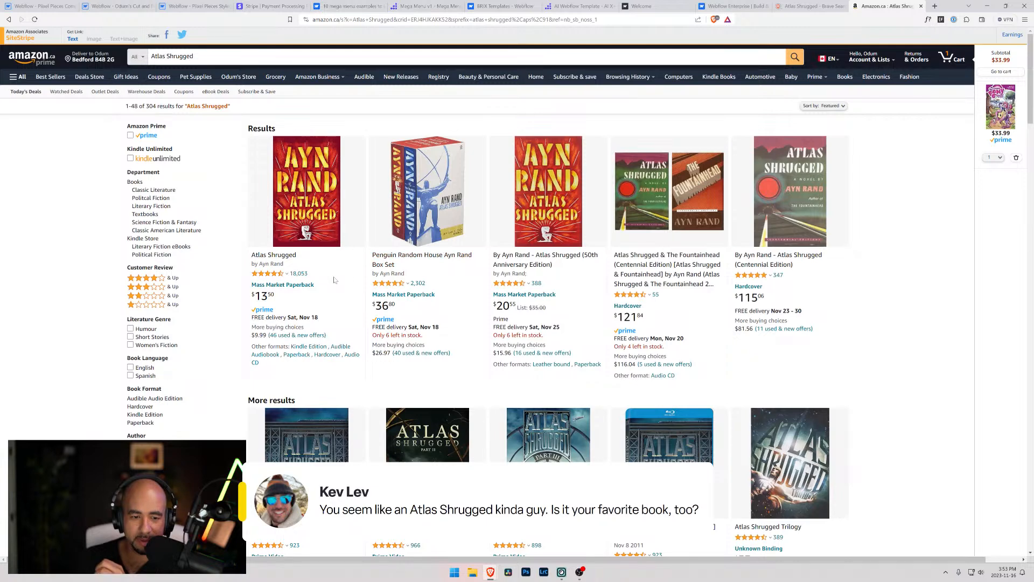
# Add the Atlas Shrugged mass market paperback from the Amazon results to the cart and close that browser tab
pyautogui.scroll(-2, 334, 281)
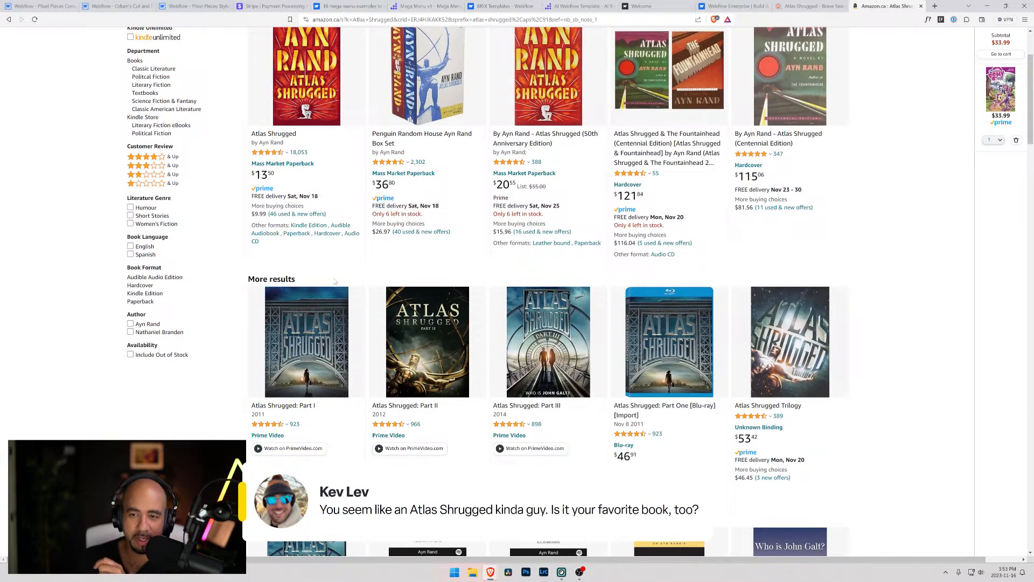
pyautogui.scroll(-3, 316, 250)
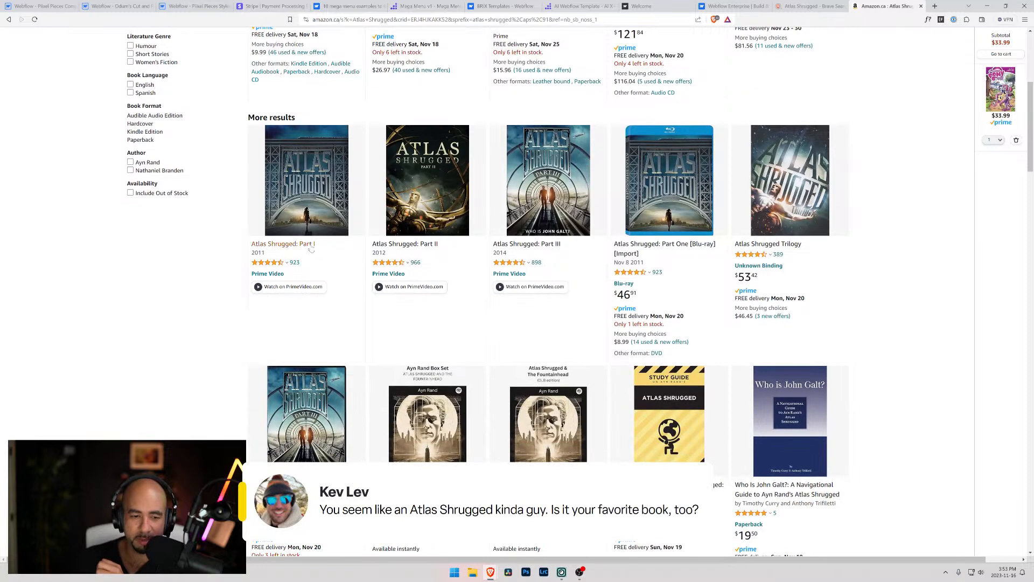
pyautogui.scroll(5, 311, 247)
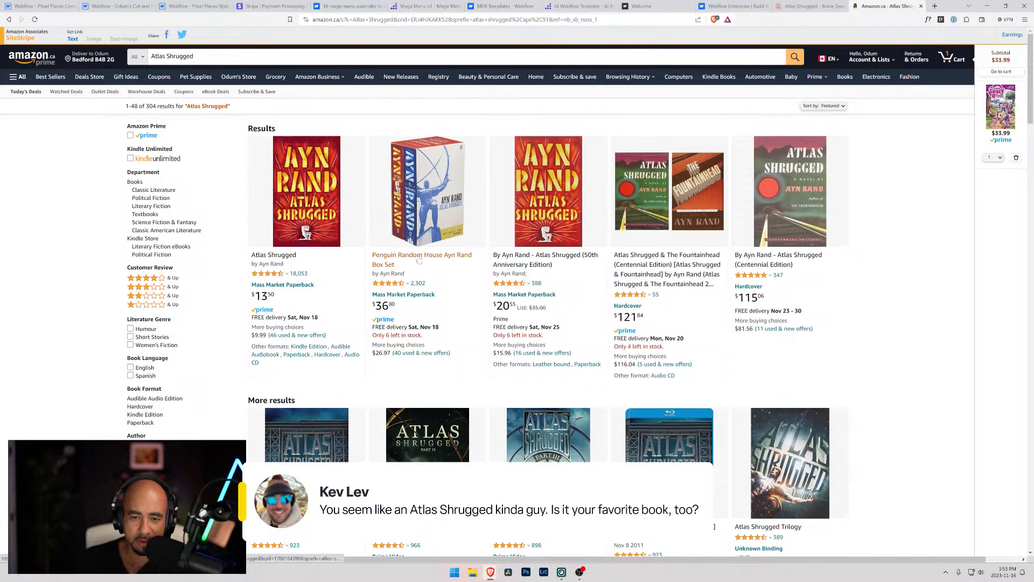
pyautogui.scroll(-7, 419, 260)
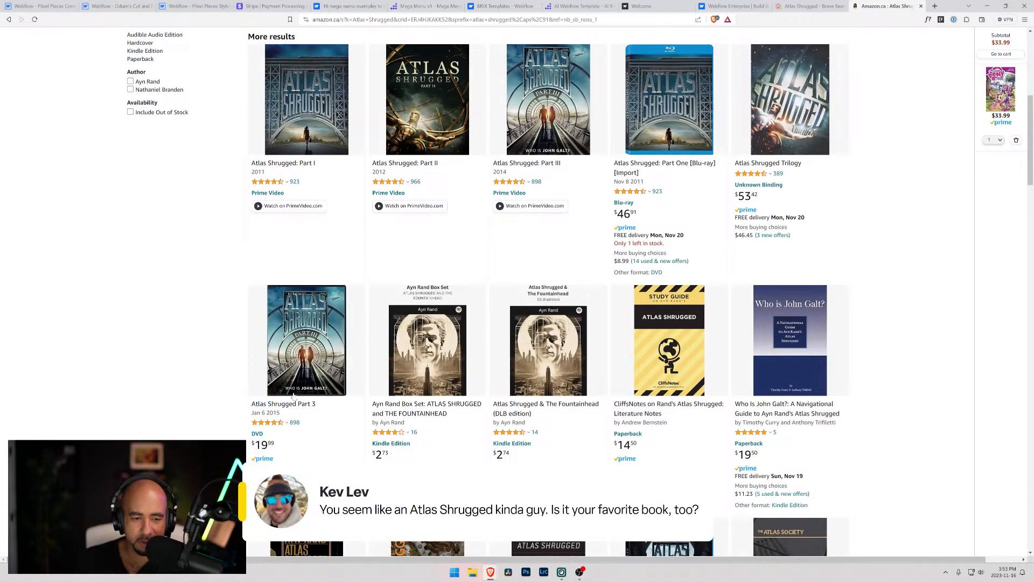
pyautogui.scroll(7, 323, 372)
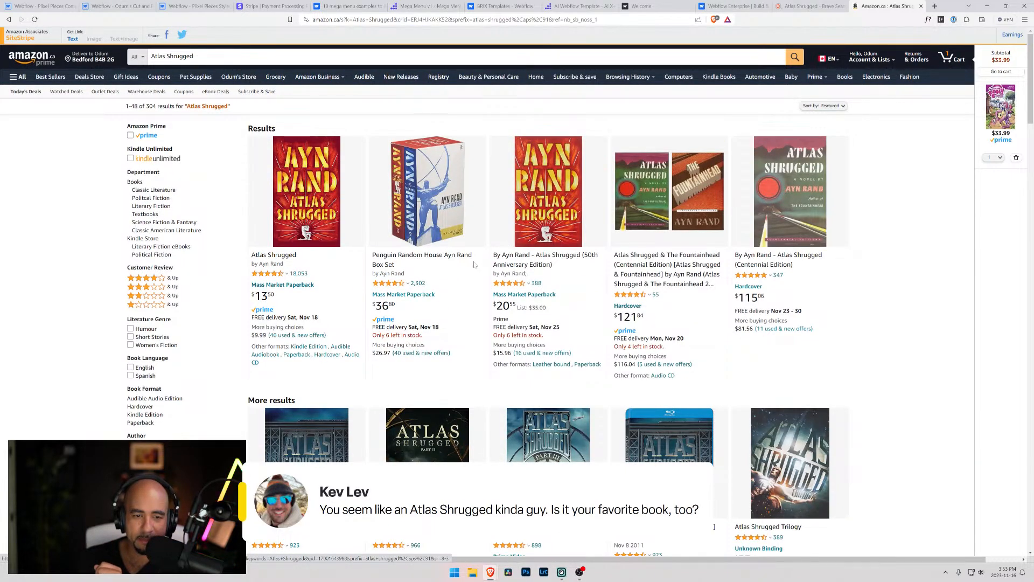
pyautogui.click(286, 257)
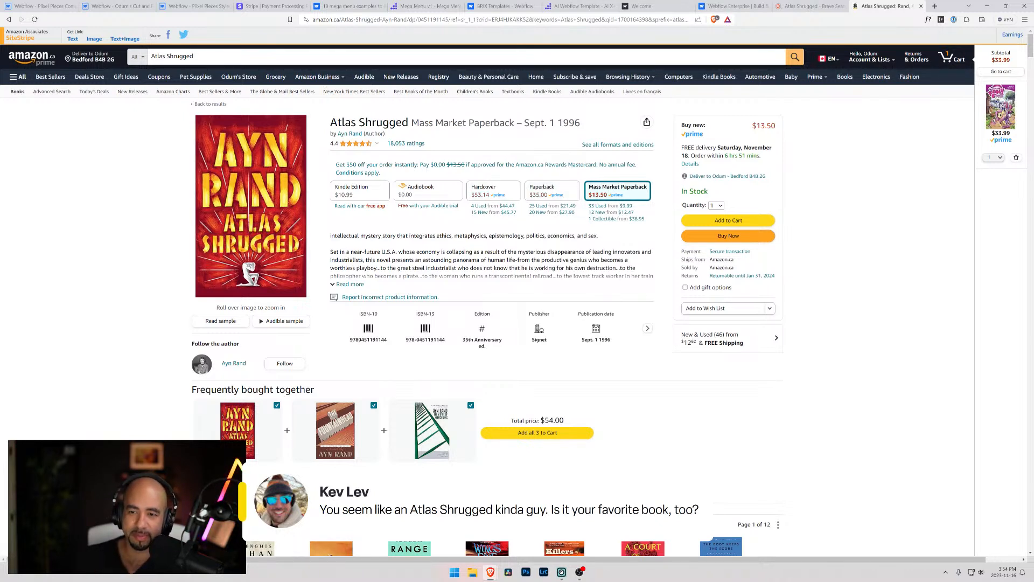
pyautogui.click(750, 222)
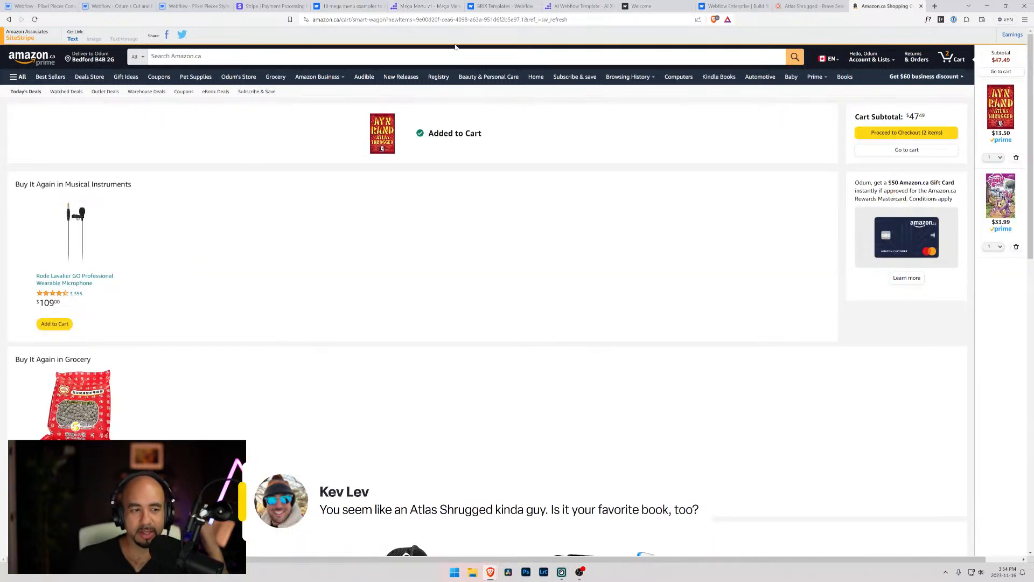
pyautogui.click(922, 5)
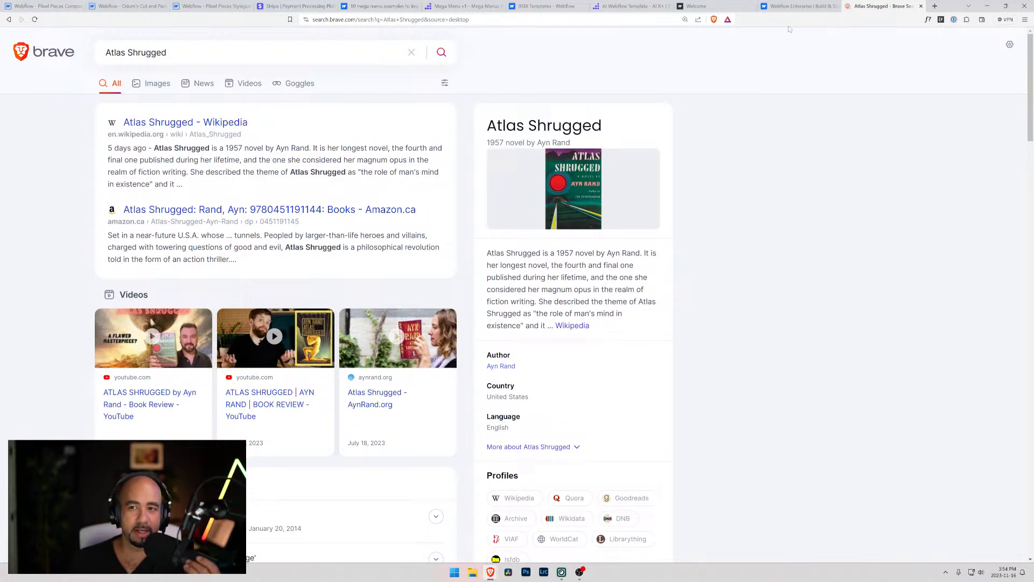
# Search the web for halifax library in a new browser tab and open the Halifax Public Libraries website
pyautogui.click(935, 6)
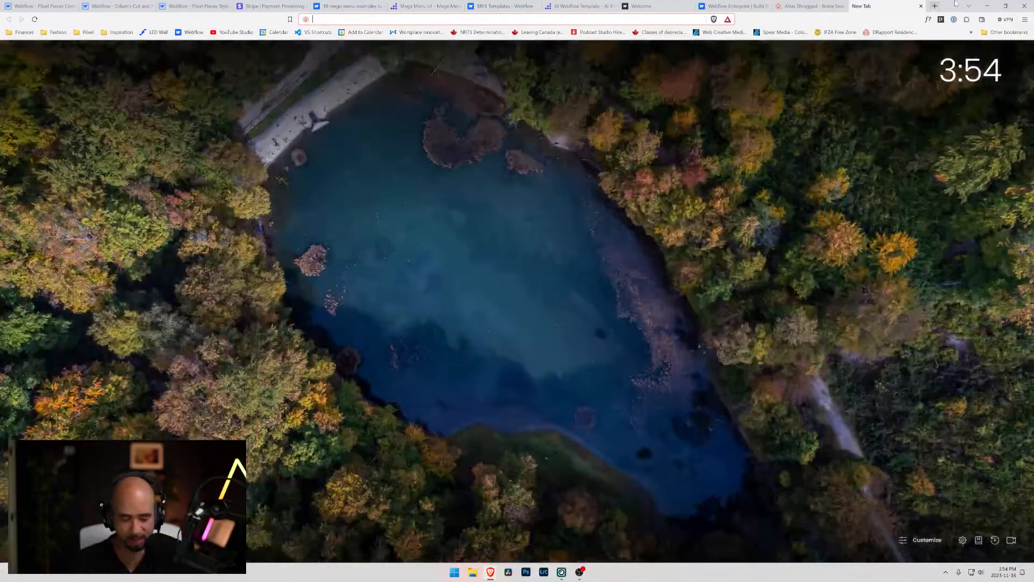
pyautogui.write('lib')
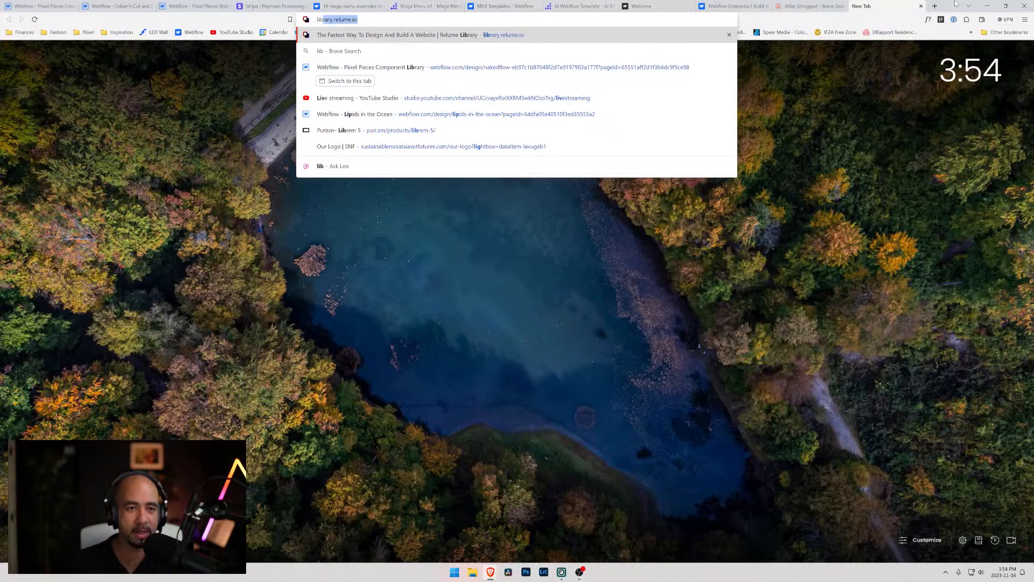
pyautogui.press('BackSpace')
pyautogui.press('BackSpace')
pyautogui.press('BackSpace')
pyautogui.press('BackSpace')
pyautogui.write('halifax')
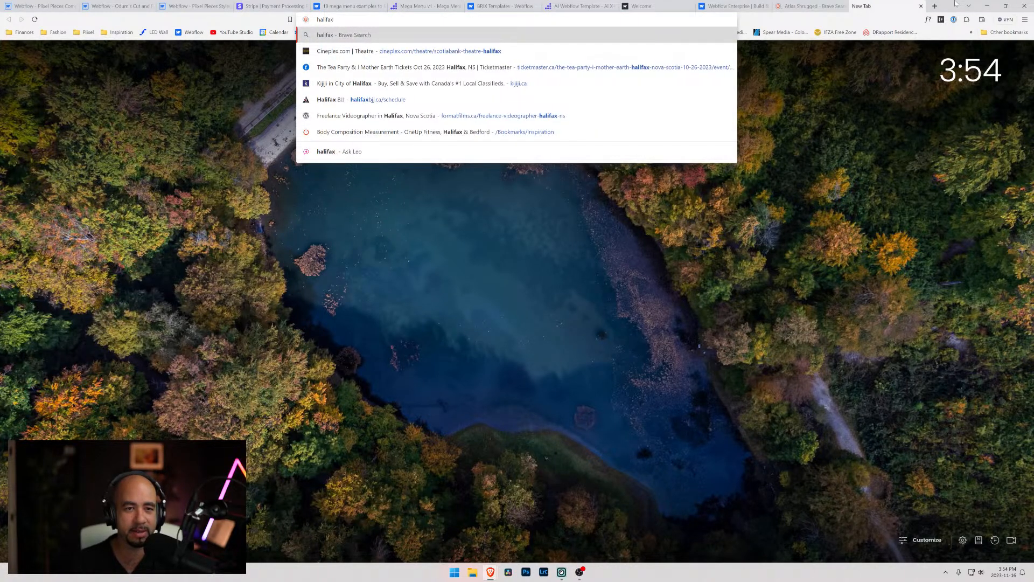
pyautogui.write(' library')
pyautogui.press('Return')
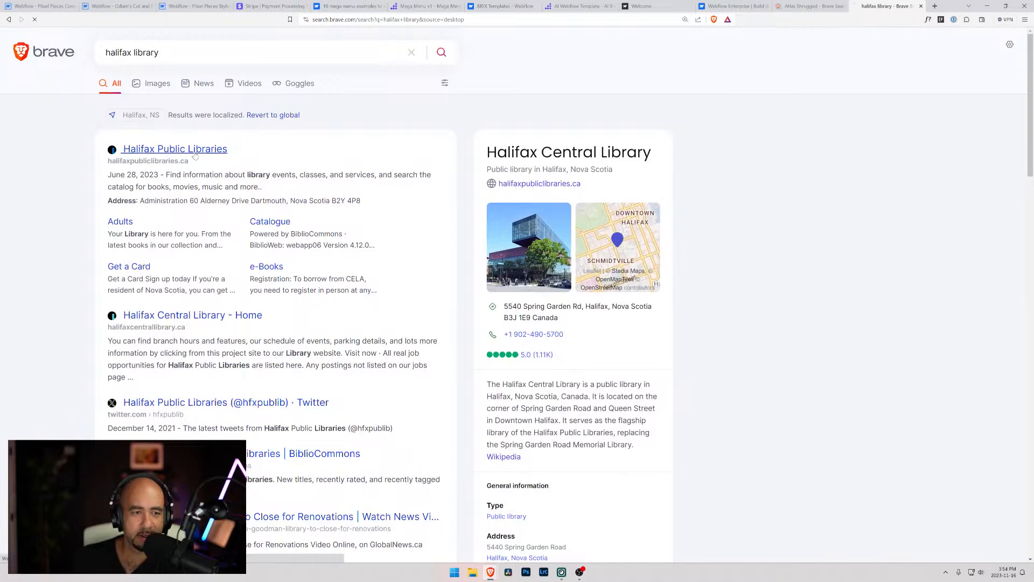
pyautogui.click(173, 156)
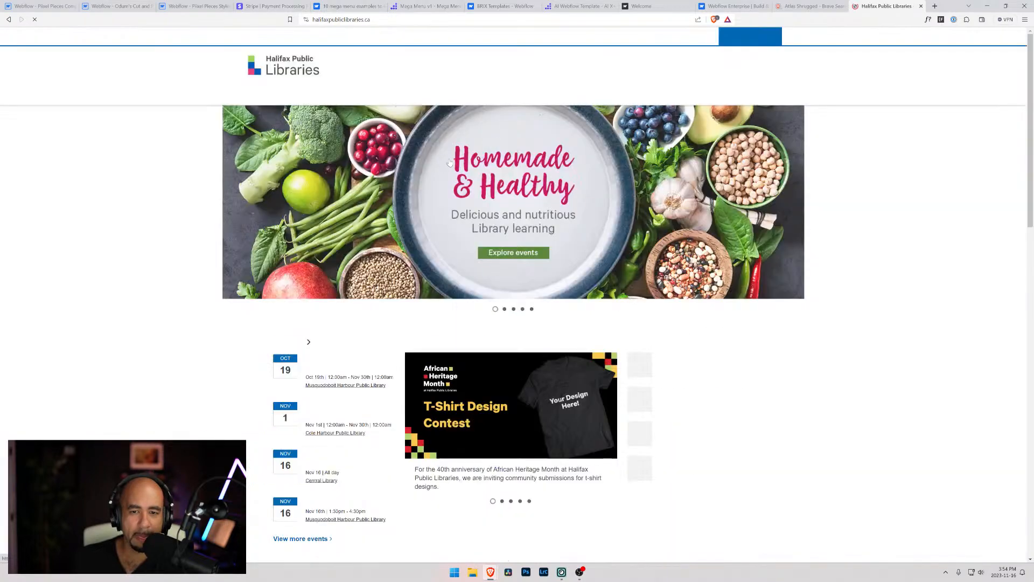
# Search the library catalogue by keyword for Atlas Shrugged
pyautogui.click(770, 67)
pyautogui.write('Atlas Shrugged')
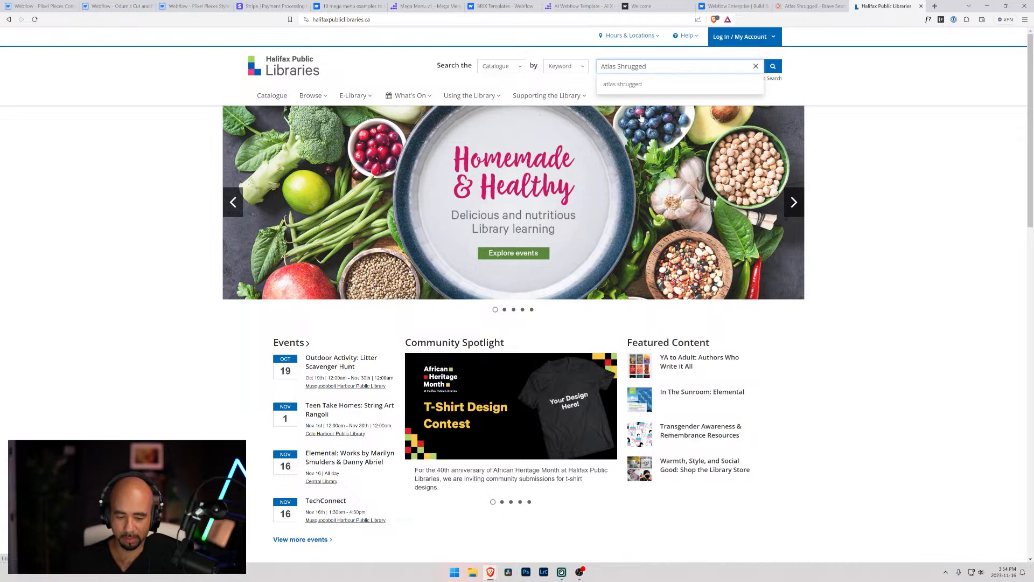
pyautogui.press('Return')
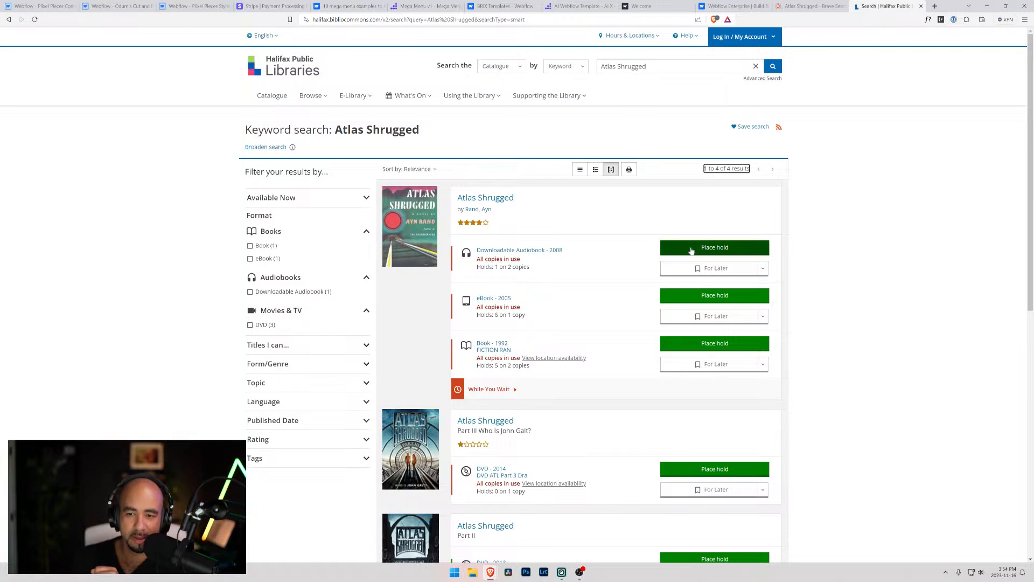
# Try to place a hold on the Atlas Shrugged downloadable audiobook and open the library account login page
pyautogui.click(708, 249)
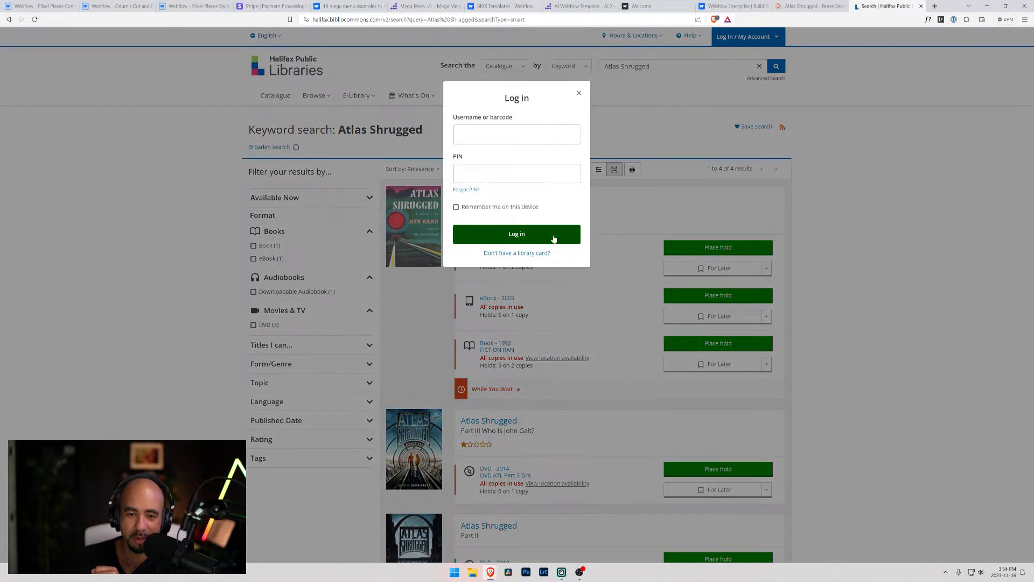
pyautogui.click(522, 135)
pyautogui.press('Escape')
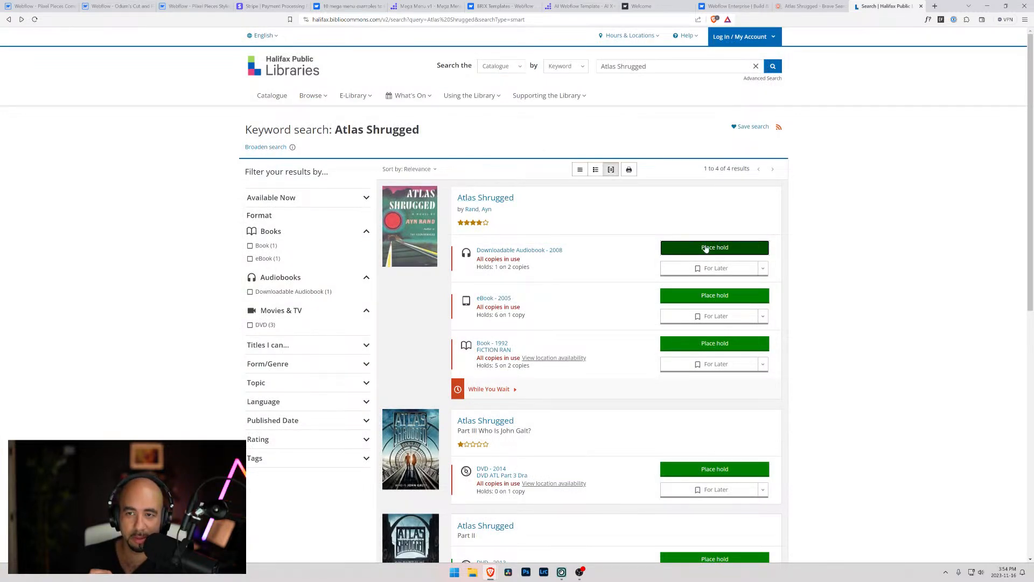
pyautogui.click(723, 38)
pyautogui.click(729, 61)
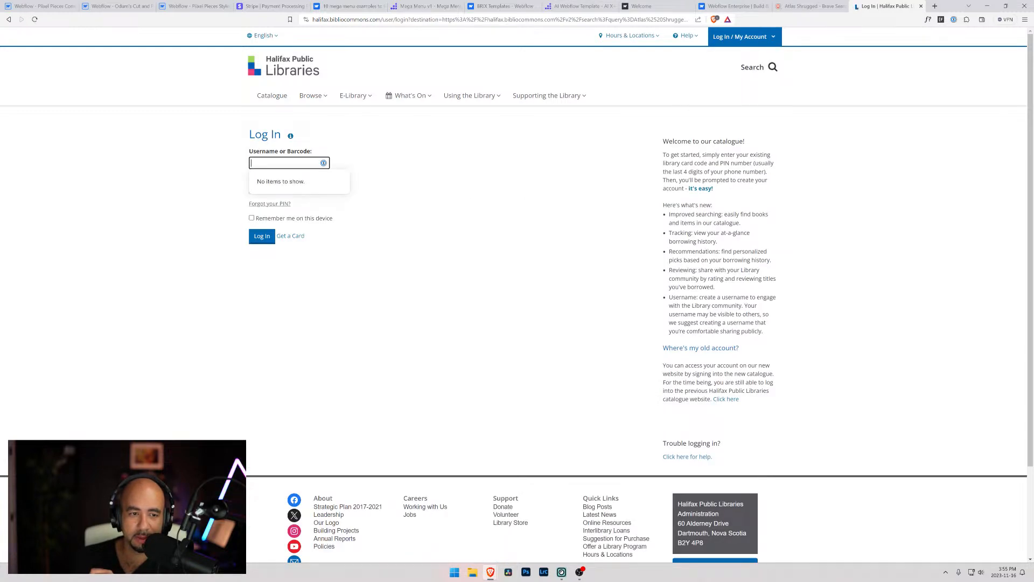
pyautogui.click(397, 195)
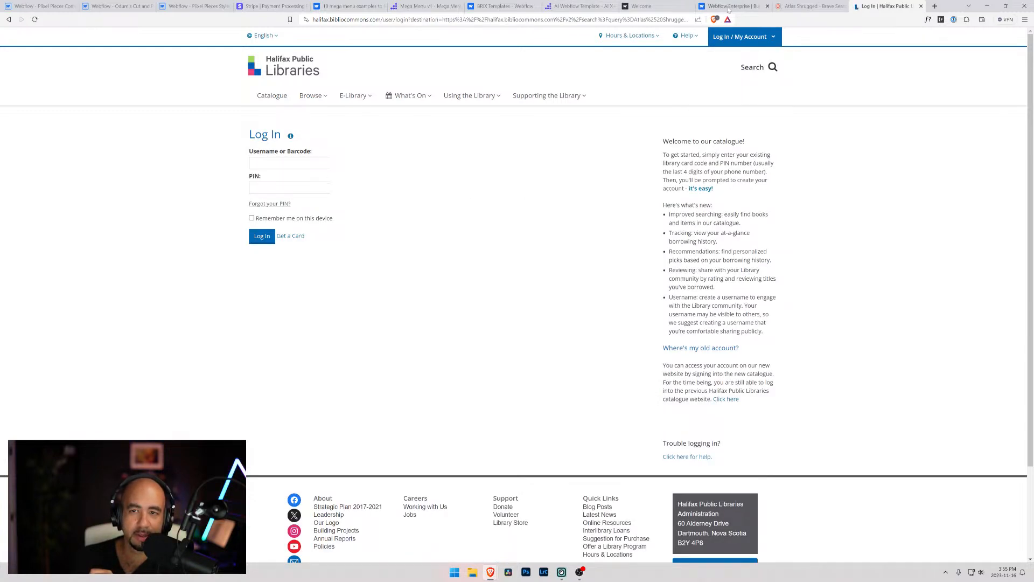
# Close the library and Atlas Shrugged search tabs and return to the component library project in Webflow
pyautogui.click(921, 5)
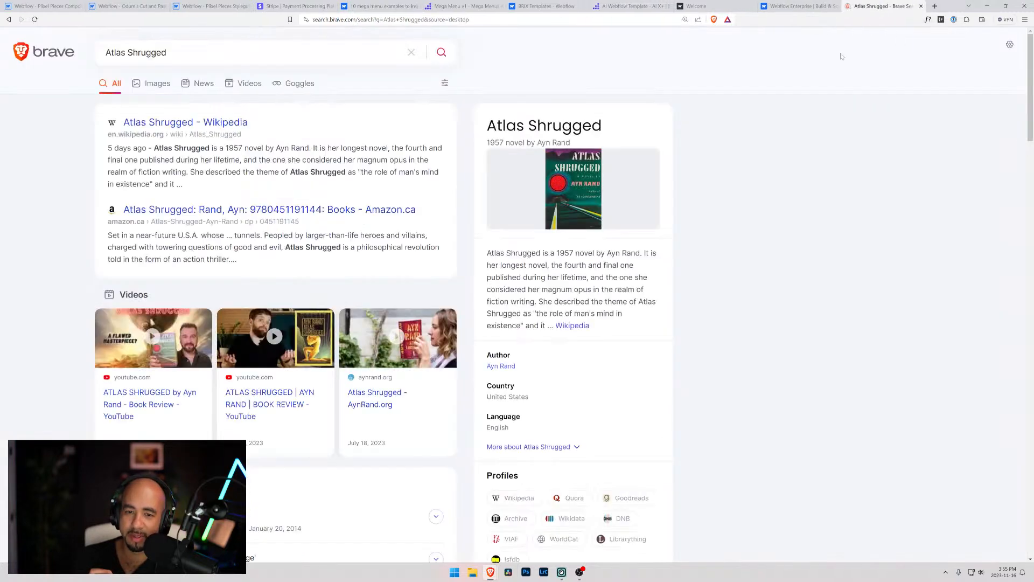
pyautogui.click(921, 6)
pyautogui.click(49, 6)
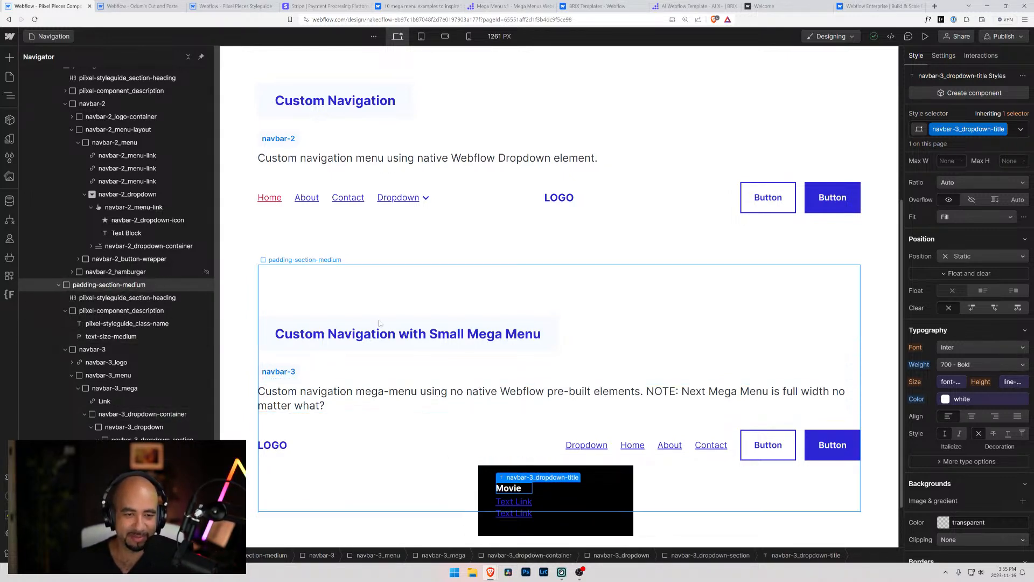
# Duplicate the navbar-3_dropdown-section holding the Movie title and its links inside navbar-3_dropdown
pyautogui.scroll(-2, 449, 360)
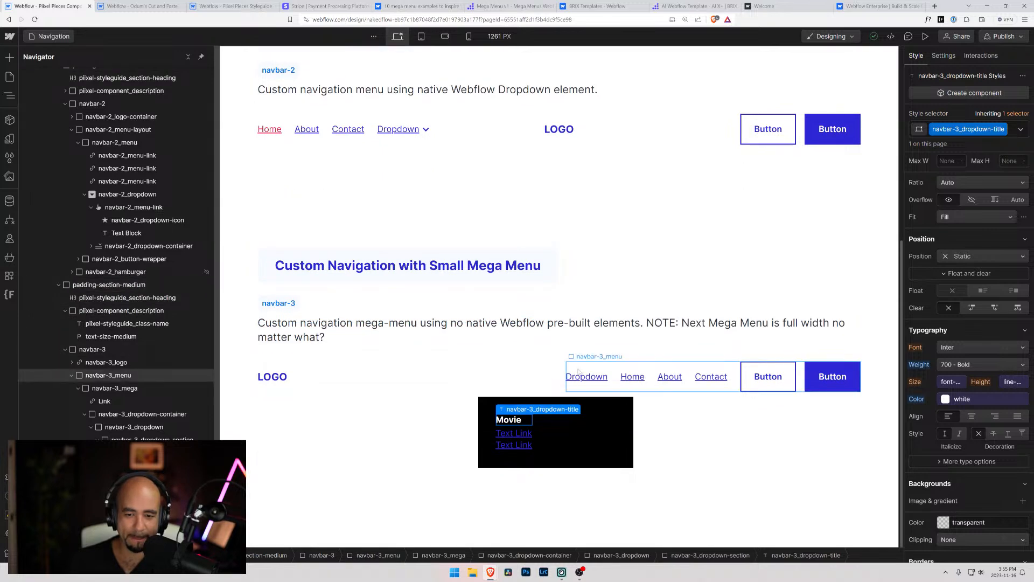
pyautogui.click(616, 408)
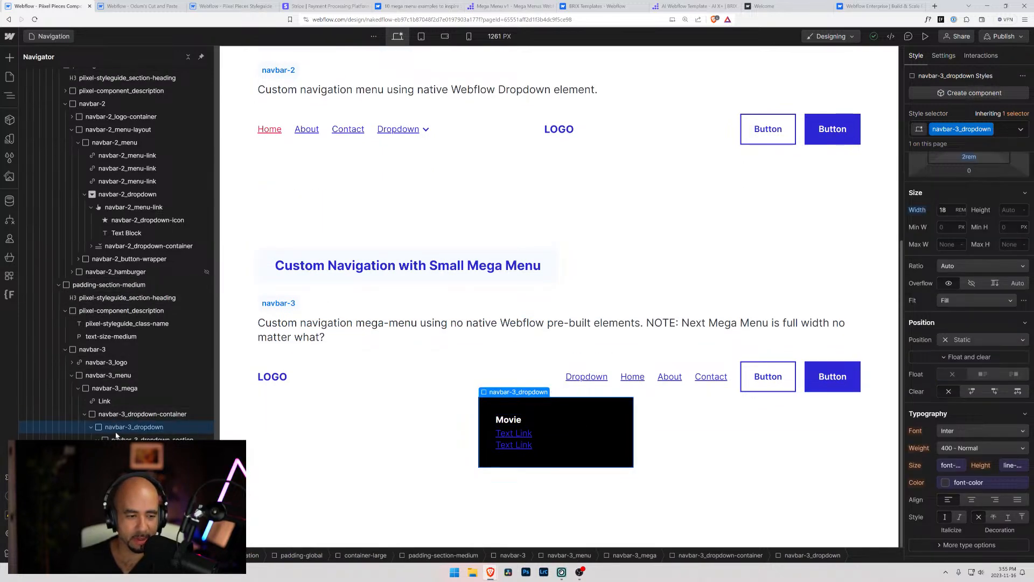
pyautogui.click(516, 426)
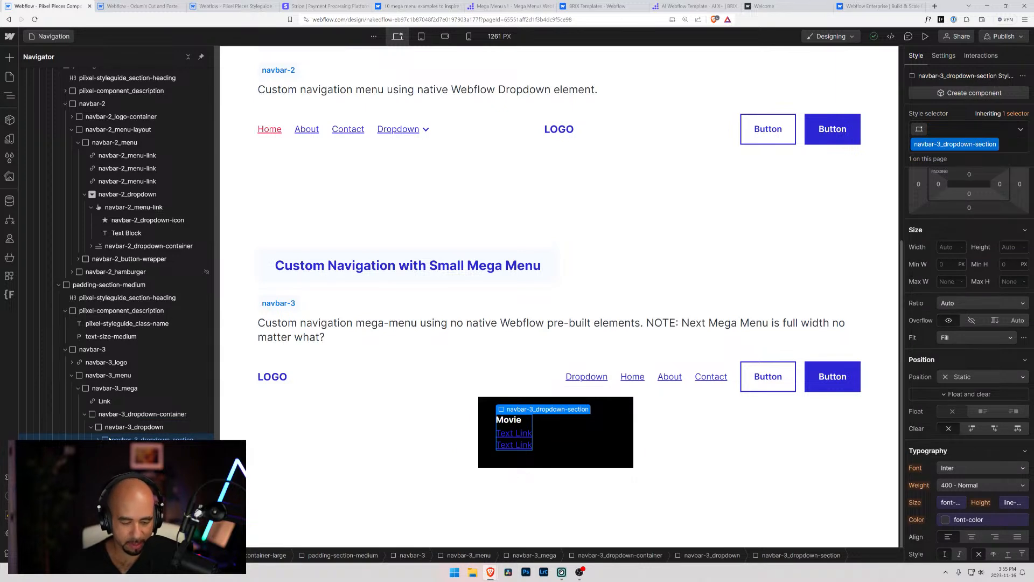
pyautogui.hotkey('ctrl', 'd')
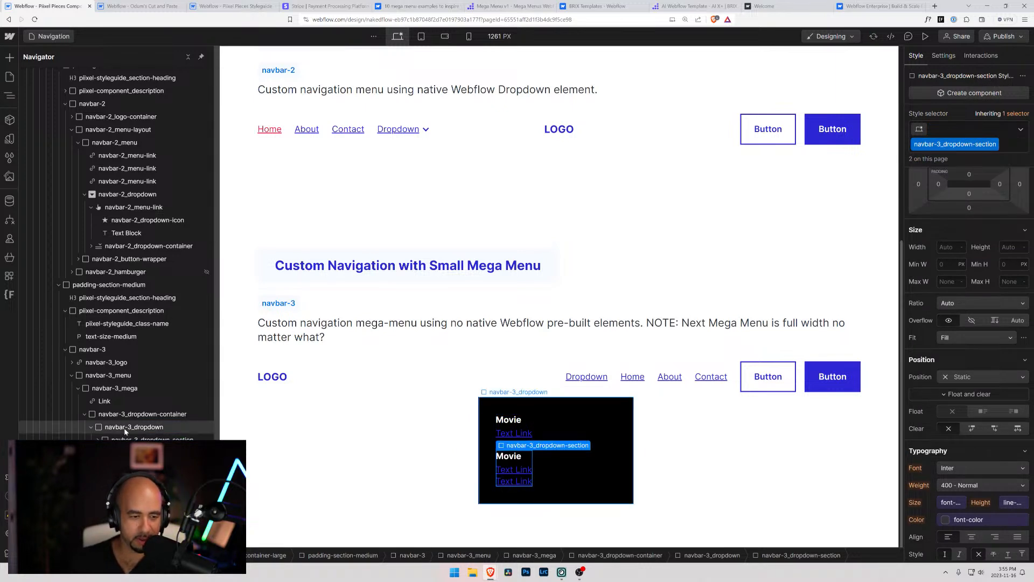
# Set navbar-3_dropdown's flex direction to horizontal and justify its sections with space between
pyautogui.click(124, 428)
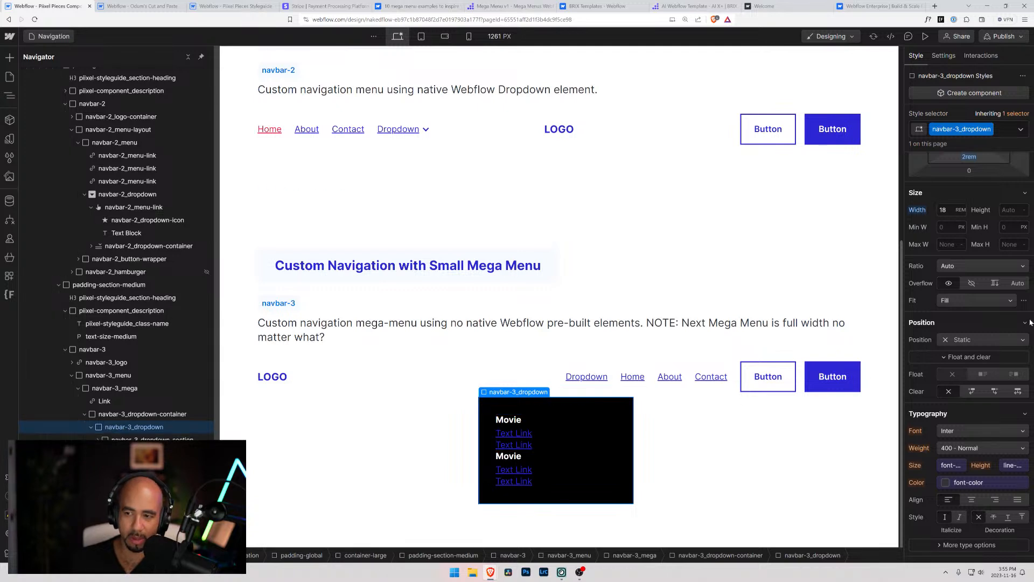
pyautogui.scroll(4, 988, 307)
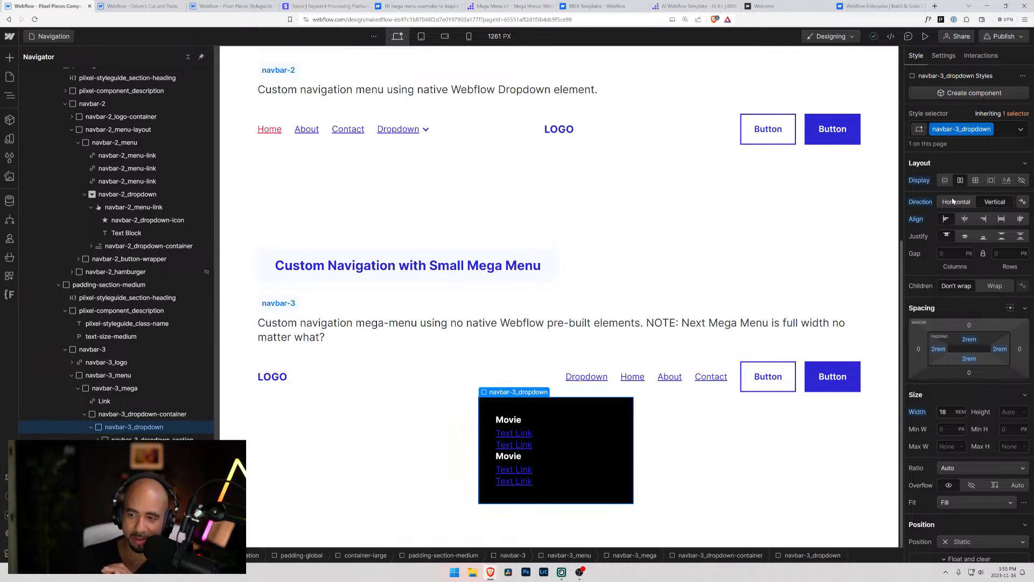
pyautogui.click(954, 204)
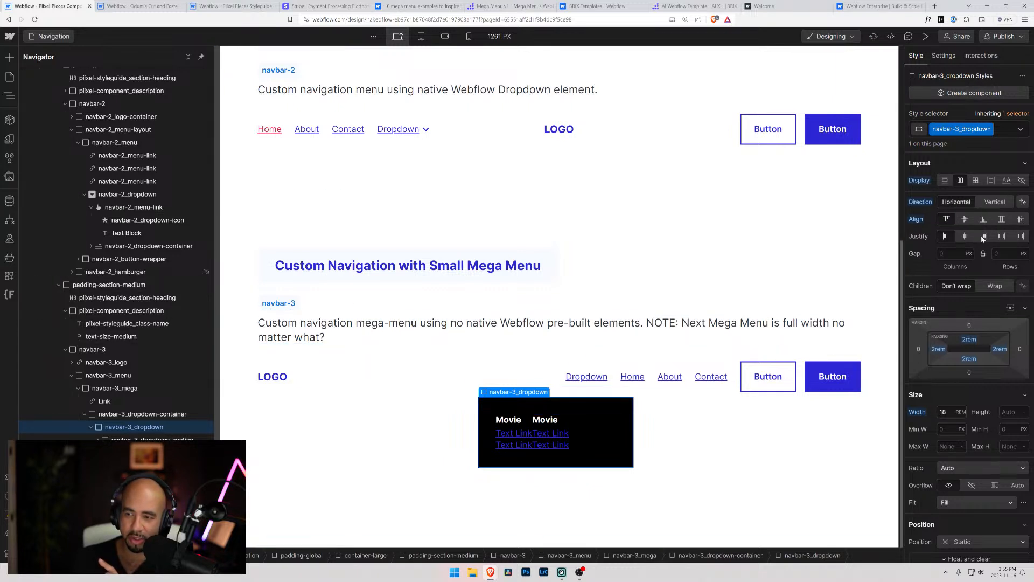
pyautogui.click(1003, 236)
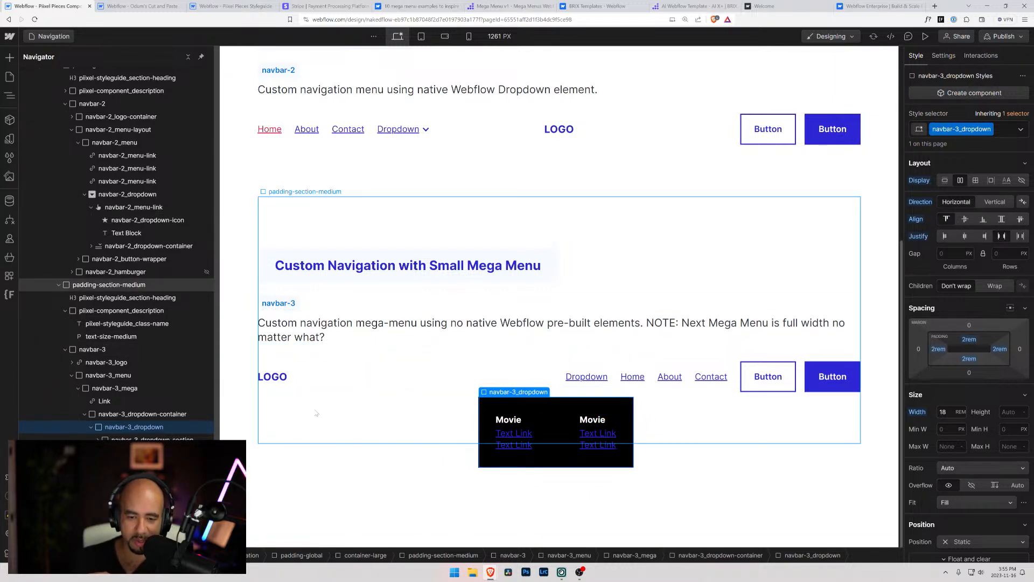
# Change the title of the second dropdown section from Movie to Books
pyautogui.click(601, 419)
pyautogui.doubleClick(600, 419)
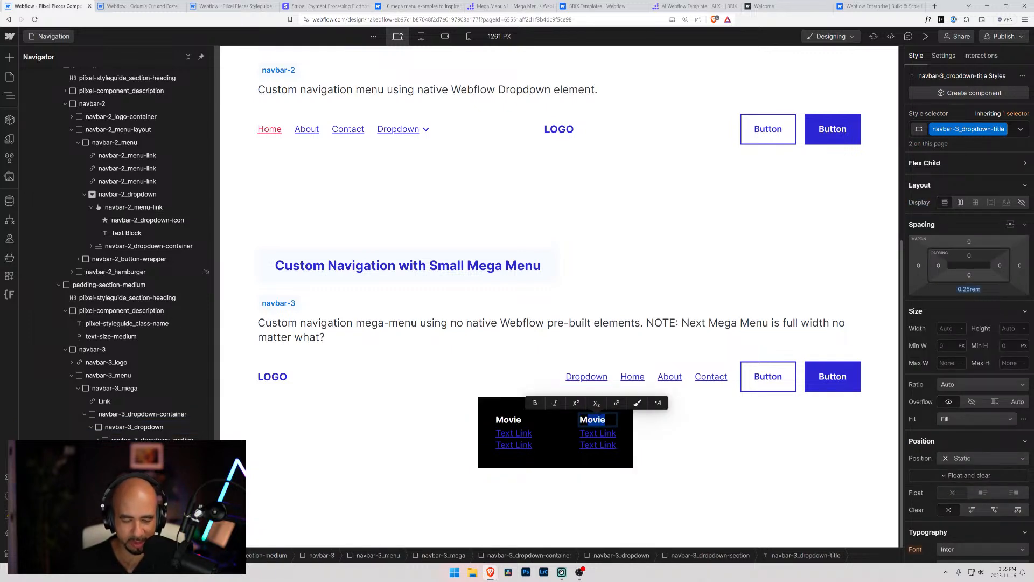
pyautogui.press('BackSpace')
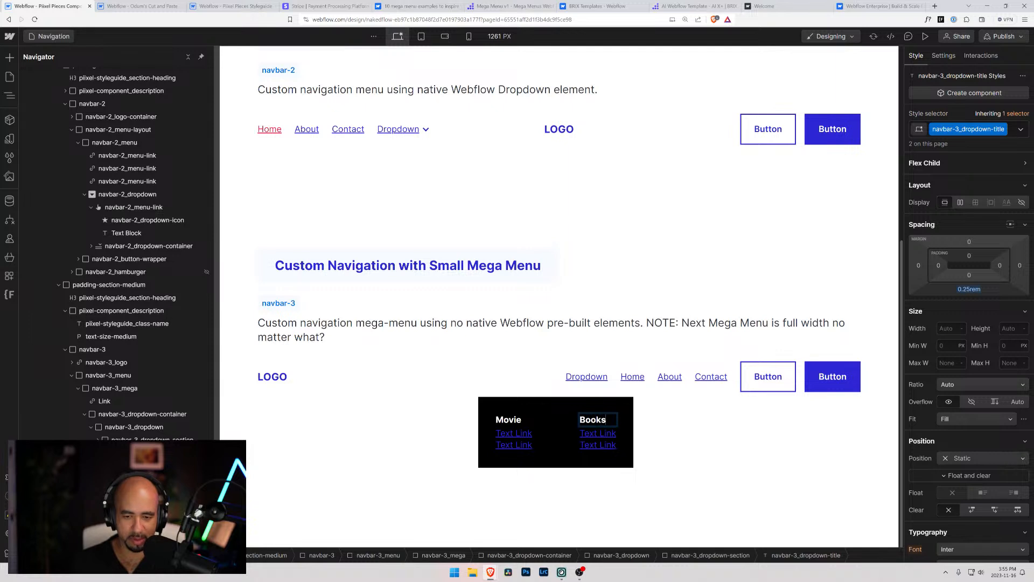
# Change the first link under Books in the navbar-3 dropdown to Book Title # 1
pyautogui.doubleClick(592, 435)
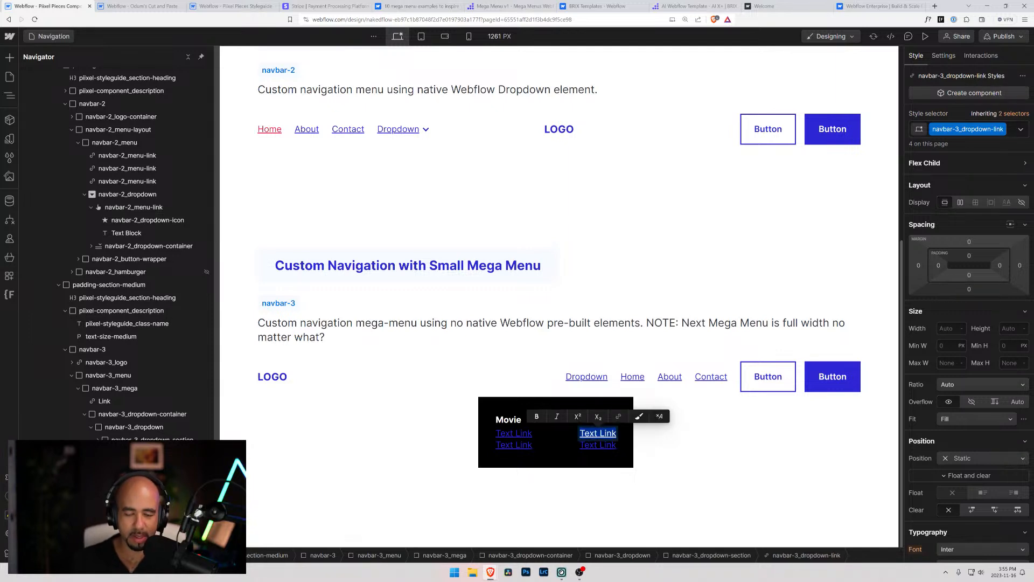
pyautogui.press('BackSpace')
pyautogui.write('Book Title # 1')
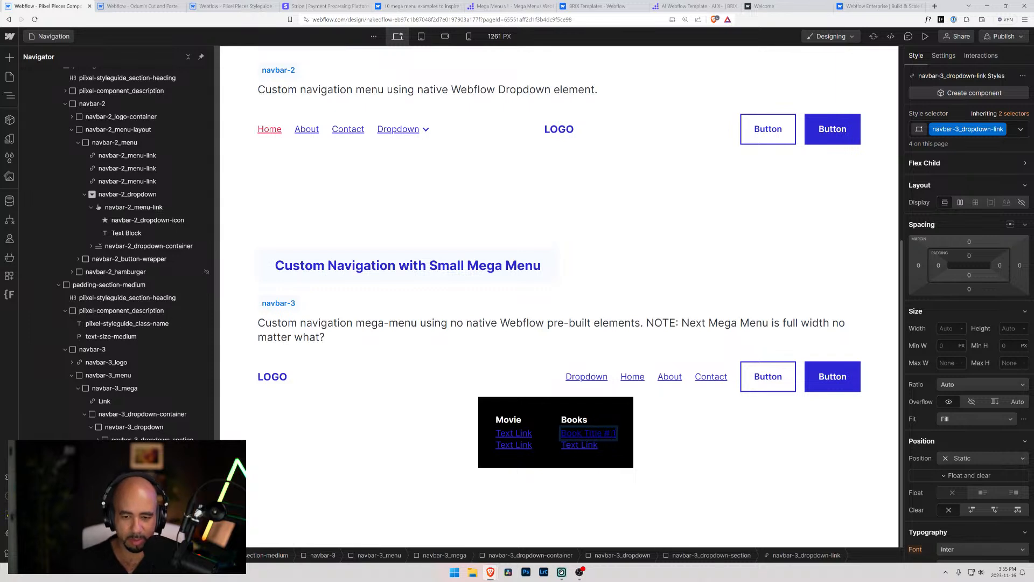
# Change the two links under Movie in the navbar-3 dropdown to Pulp Fiction and Shashank Redemption
pyautogui.doubleClick(516, 434)
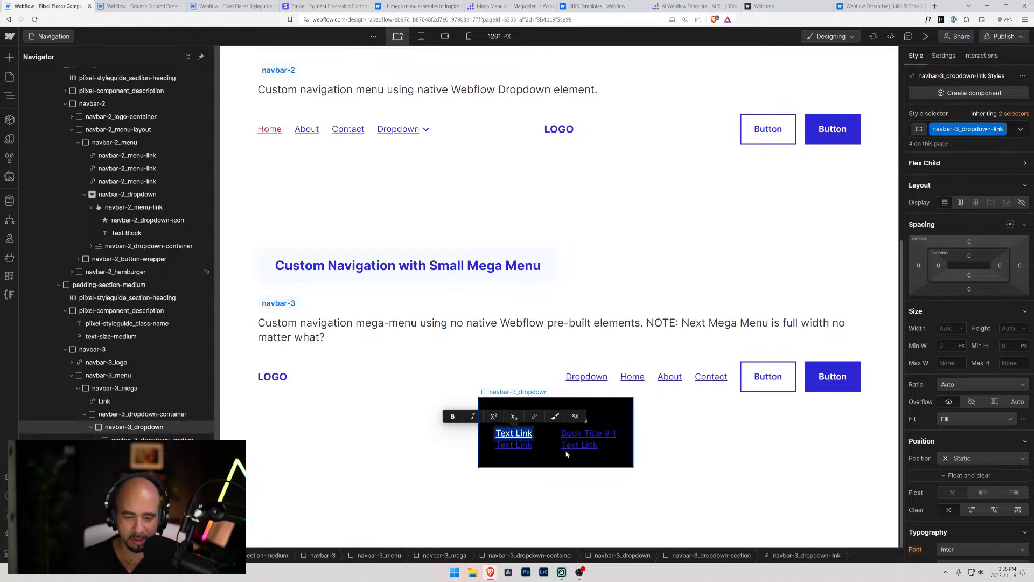
pyautogui.write('Pulp')
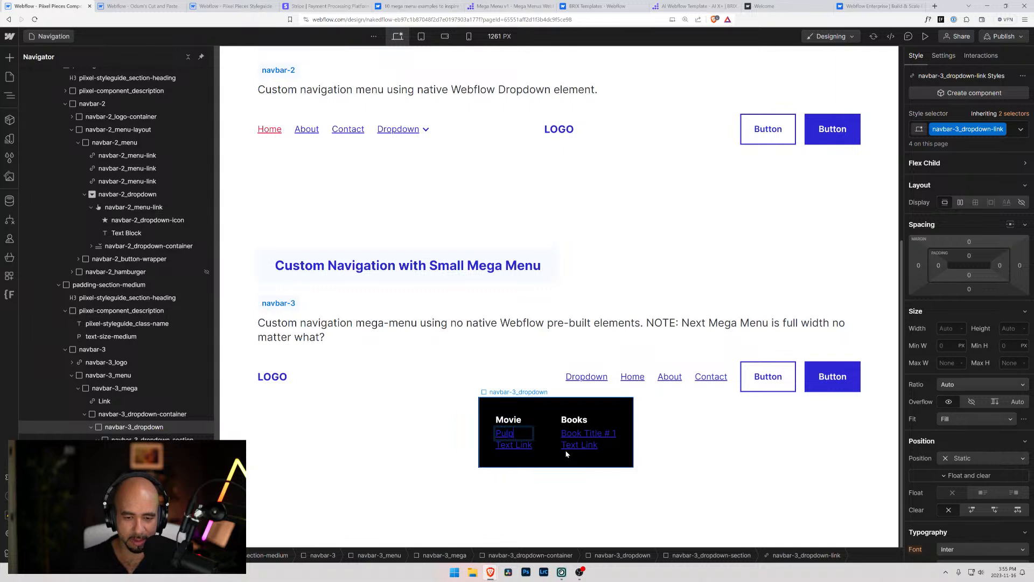
pyautogui.write(' Fiction')
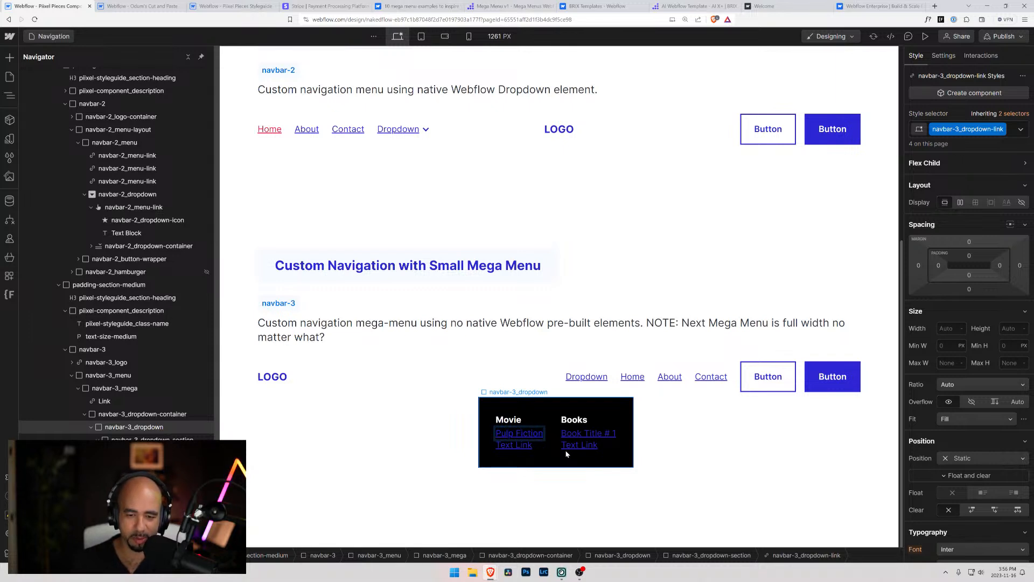
pyautogui.click(562, 450)
pyautogui.doubleClick(548, 451)
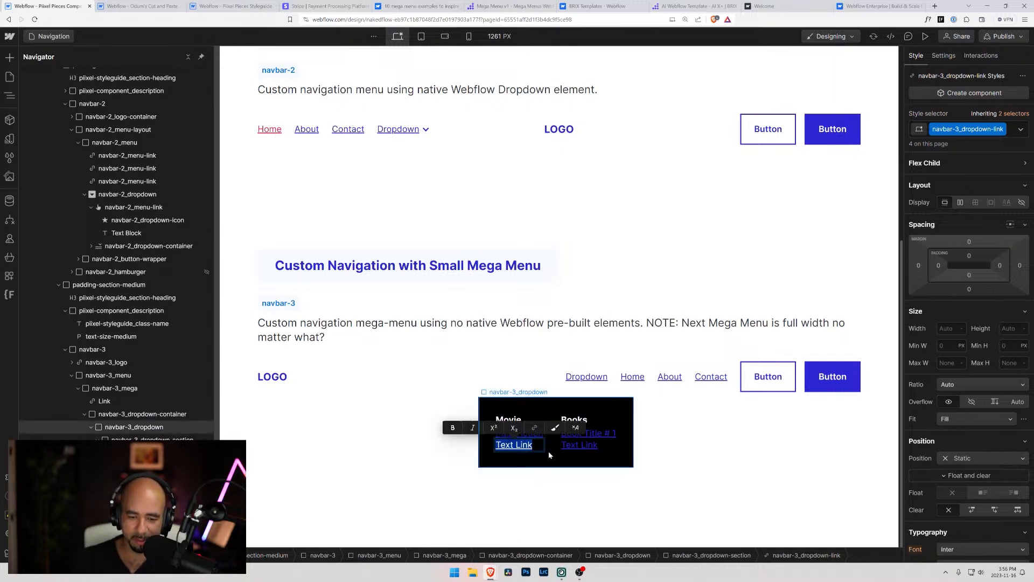
pyautogui.write('Shashank')
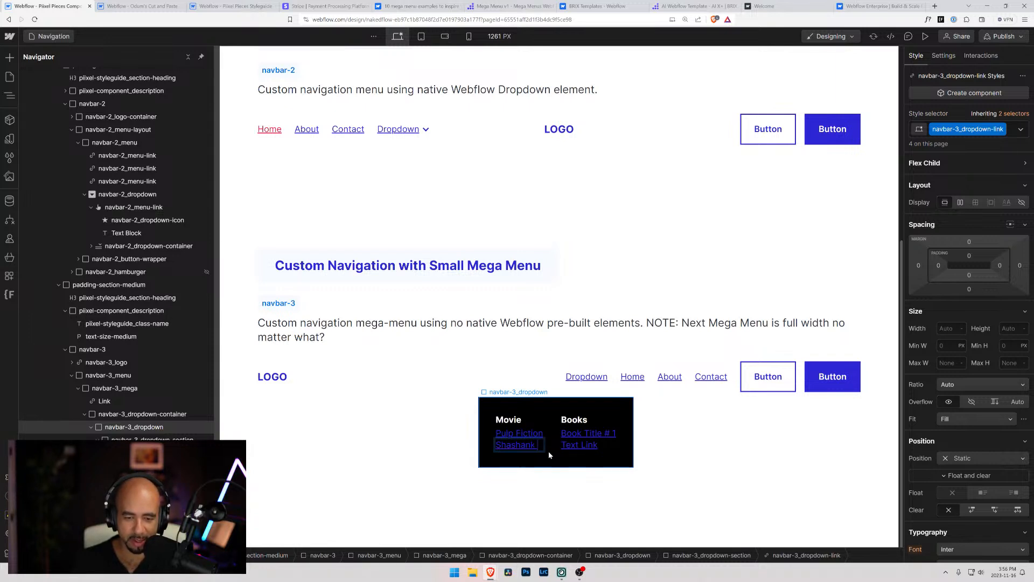
pyautogui.write(' Red')
pyautogui.write('emp')
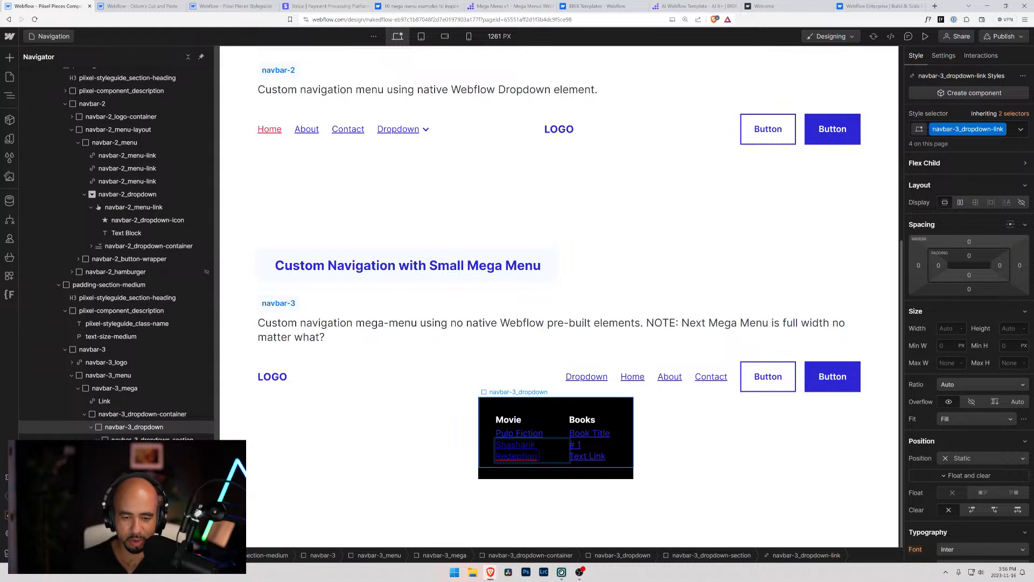
pyautogui.write('tion')
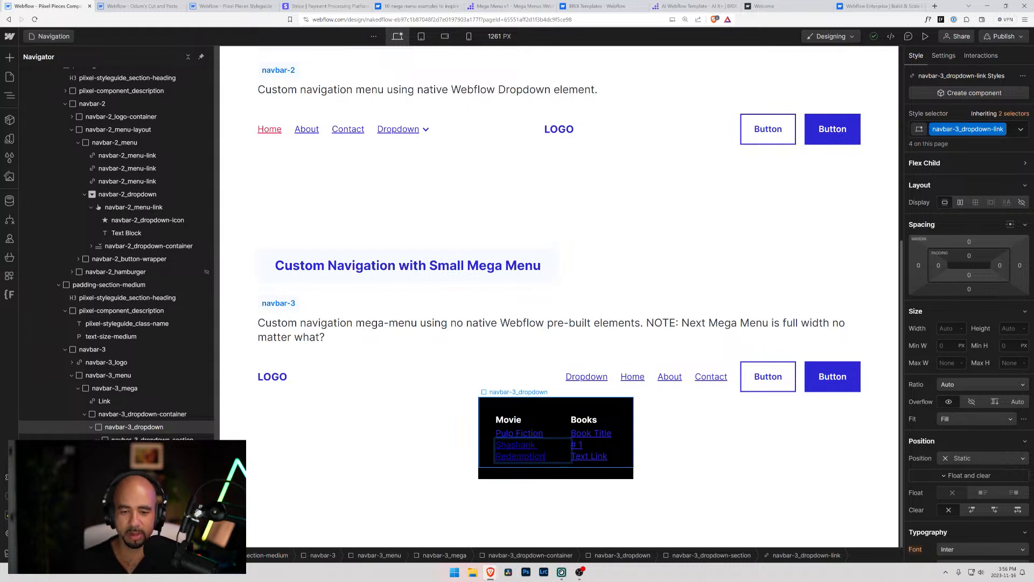
# Set navbar-3_dropdown's width to 22 rem and its column and row gap to 1 rem
pyautogui.click(500, 402)
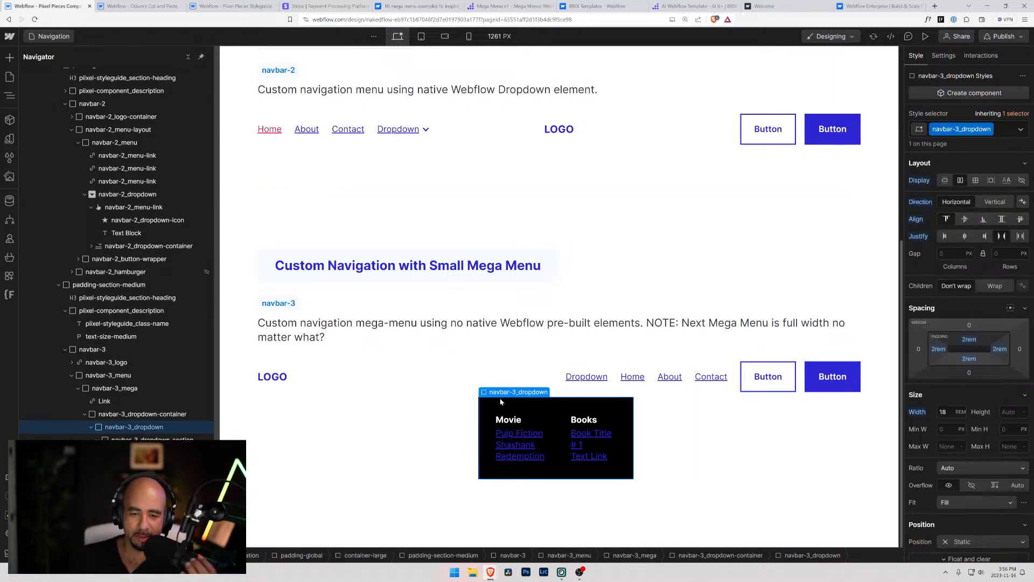
pyautogui.click(939, 409)
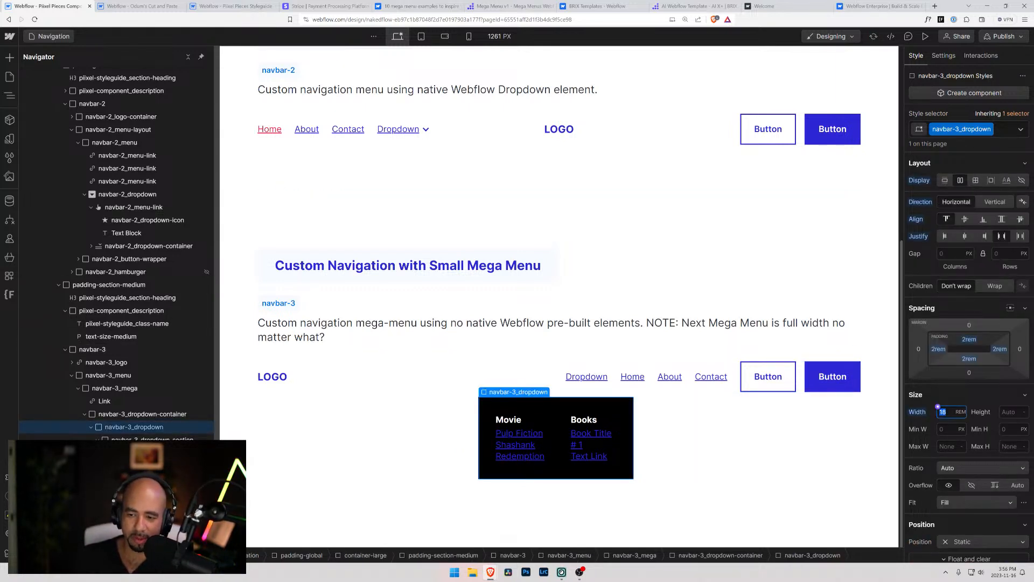
pyautogui.press('Up')
pyautogui.press('Up')
pyautogui.press('Up')
pyautogui.press('Up')
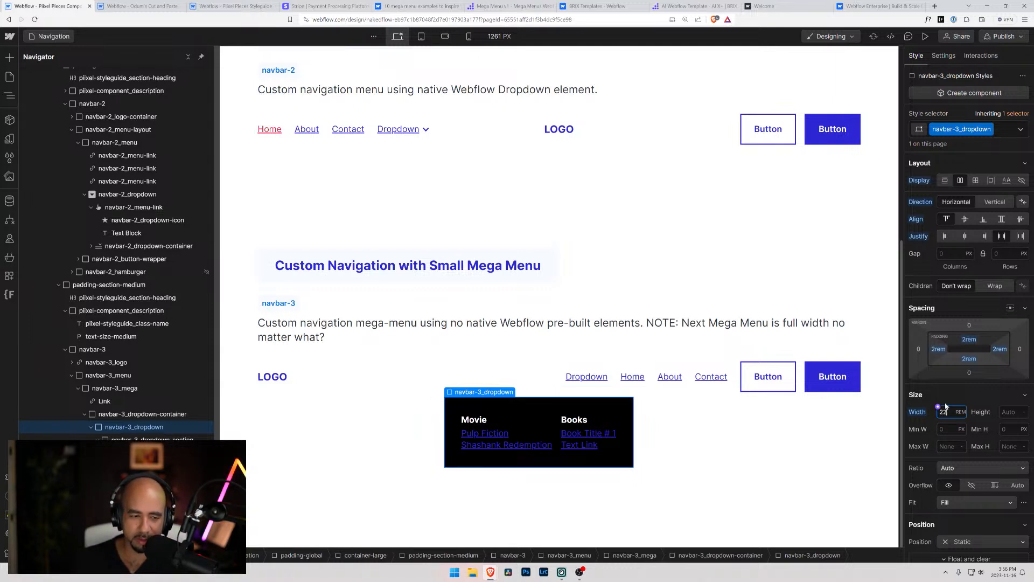
pyautogui.click(948, 254)
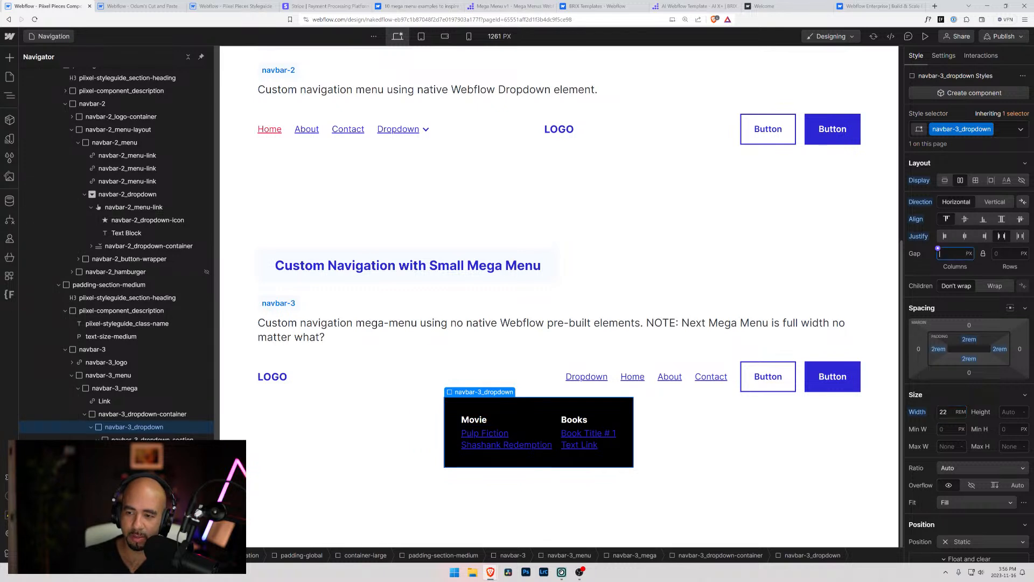
pyautogui.write('1rem')
pyautogui.press('Return')
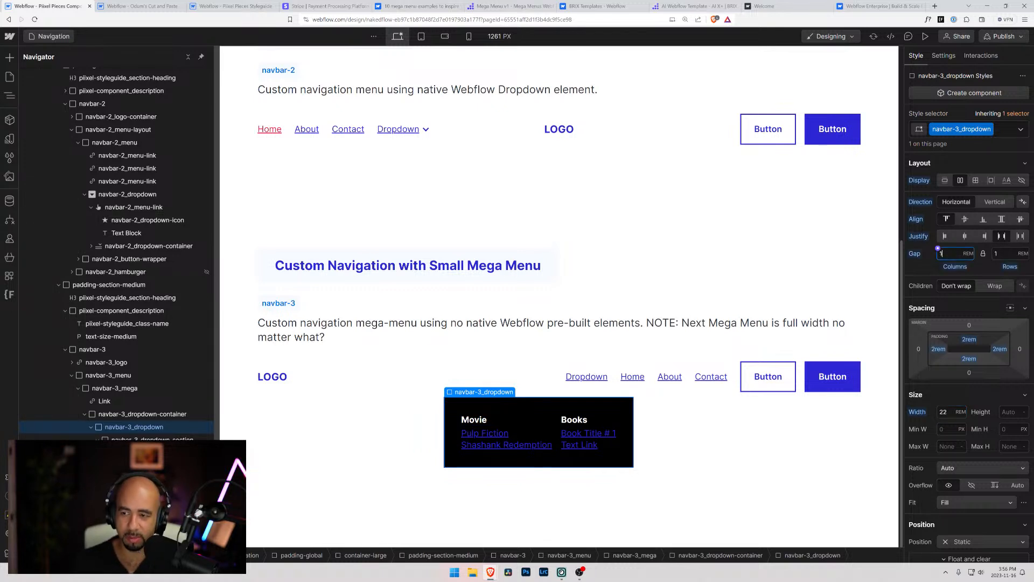
pyautogui.click(425, 371)
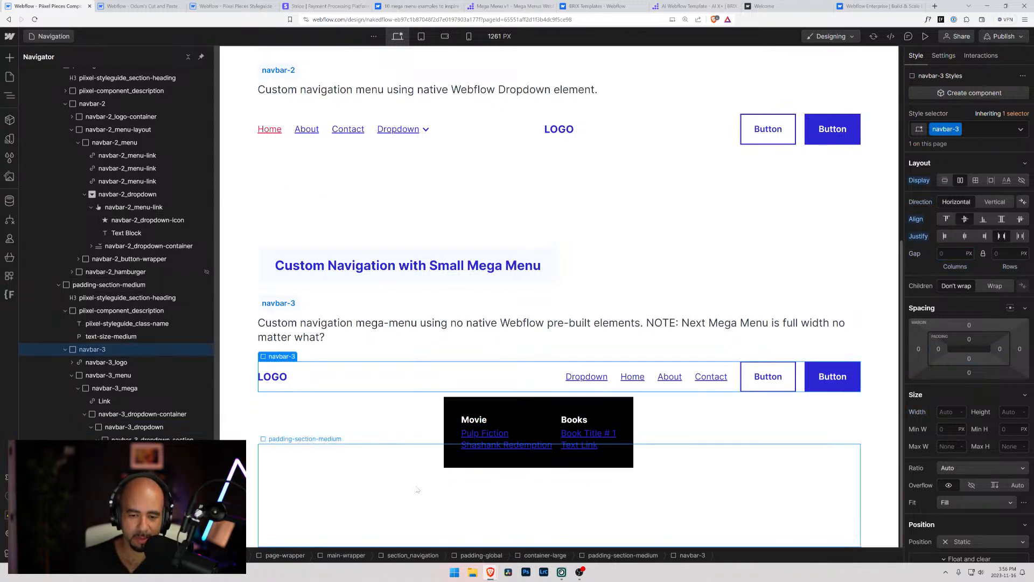
# Change the second link under Books in the navbar-3 dropdown to I am David
pyautogui.doubleClick(577, 444)
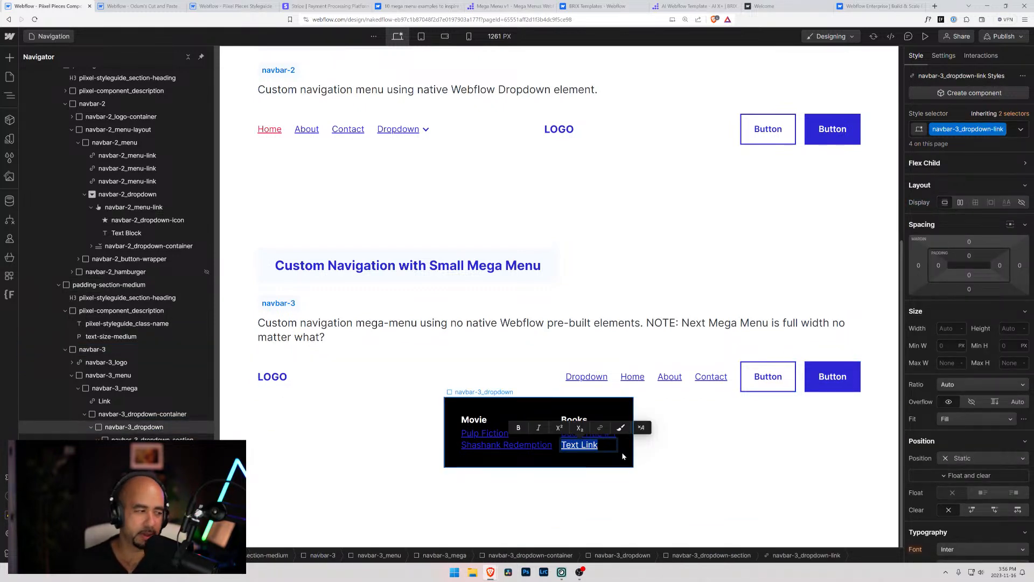
pyautogui.press('BackSpace')
pyautogui.write('I am Davi')
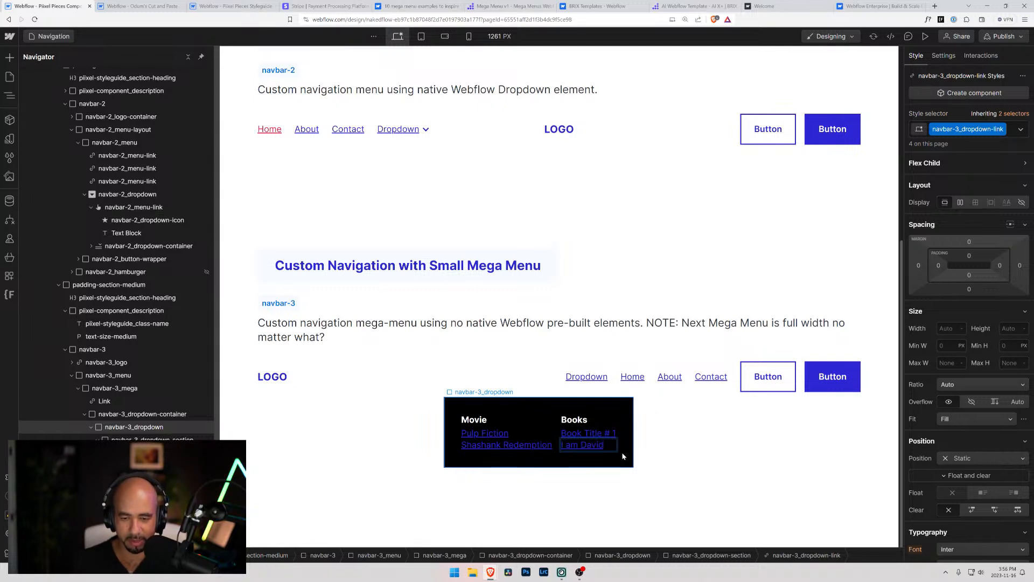
pyautogui.write('d')
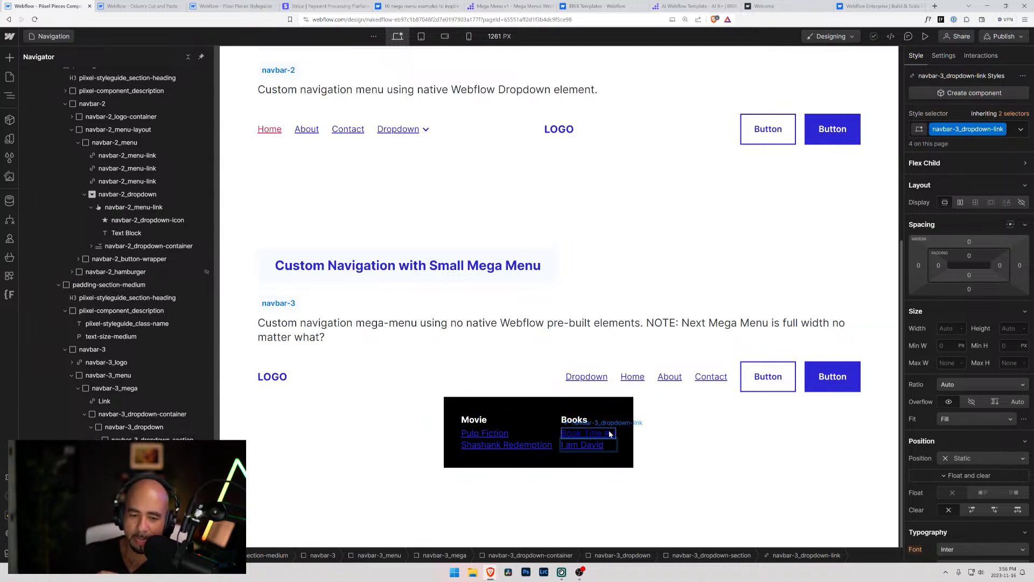
# Replace the text of the first link under Books with Atlas Shrugged
pyautogui.click(611, 434)
pyautogui.click(532, 426)
pyautogui.doubleClick(575, 433)
pyautogui.doubleClick(573, 433)
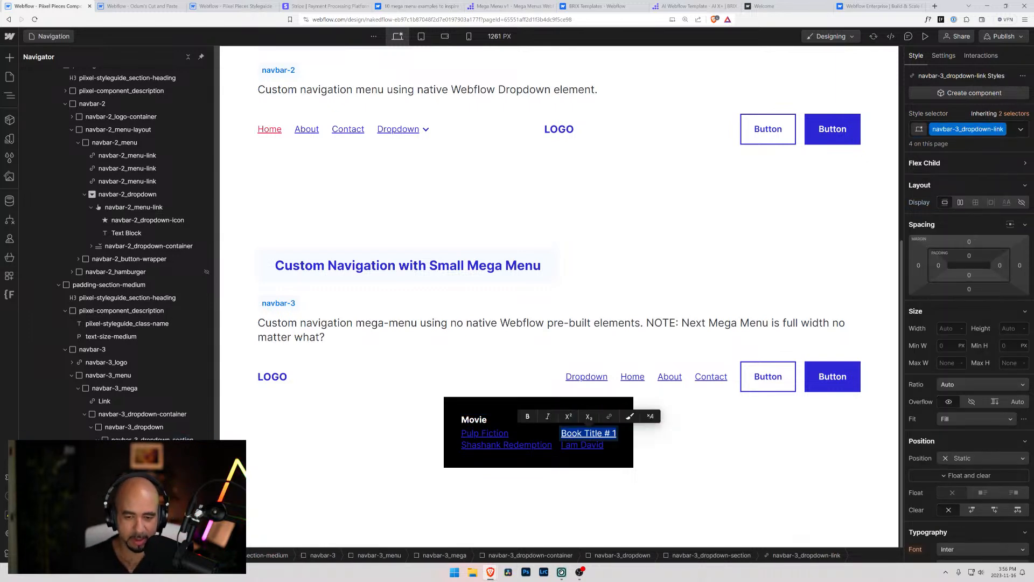
pyautogui.write('Atla')
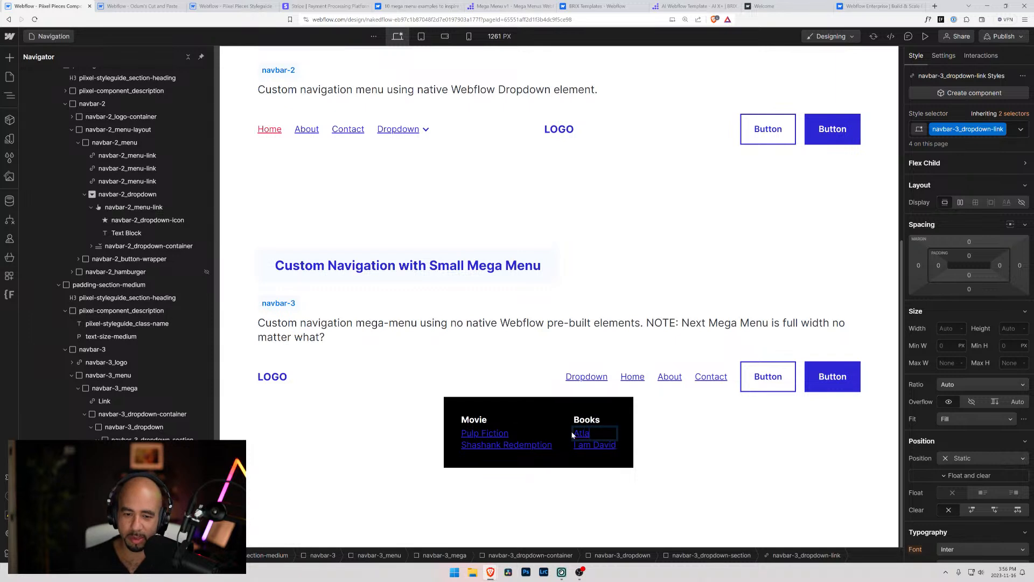
pyautogui.write('s Shrugged')
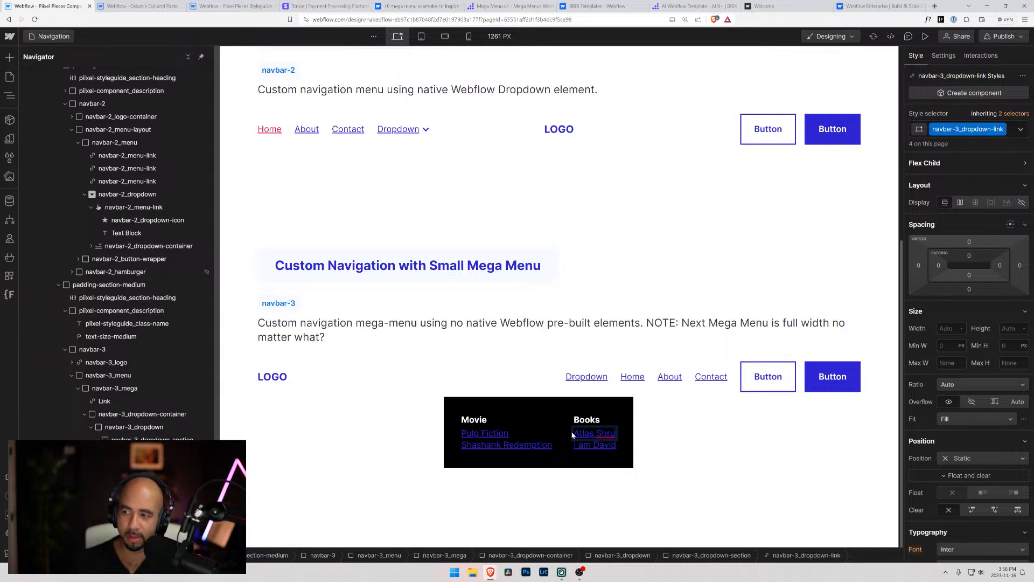
pyautogui.click(776, 445)
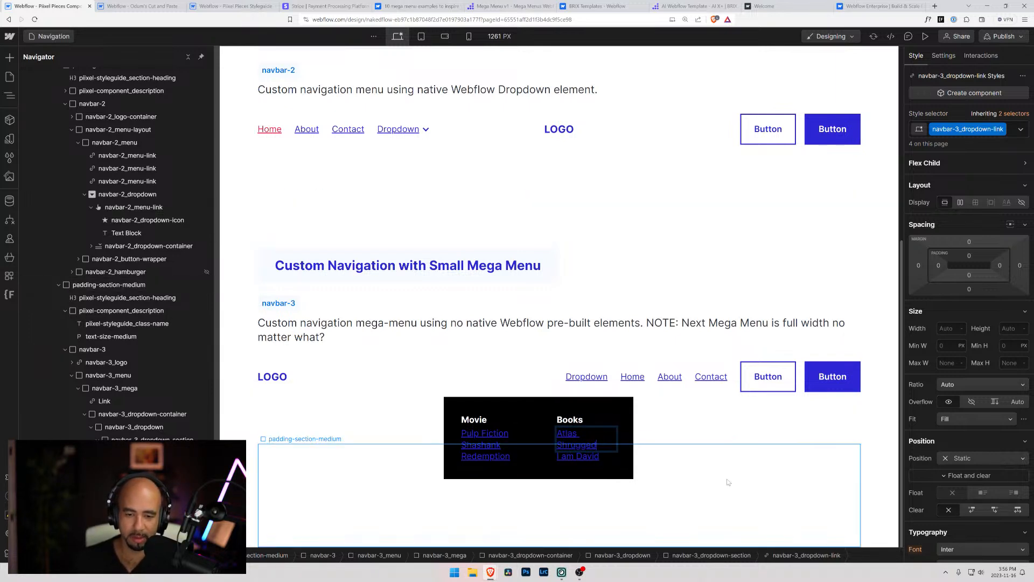
# Set navbar-3_dropdown's width to 24 rem
pyautogui.click(548, 400)
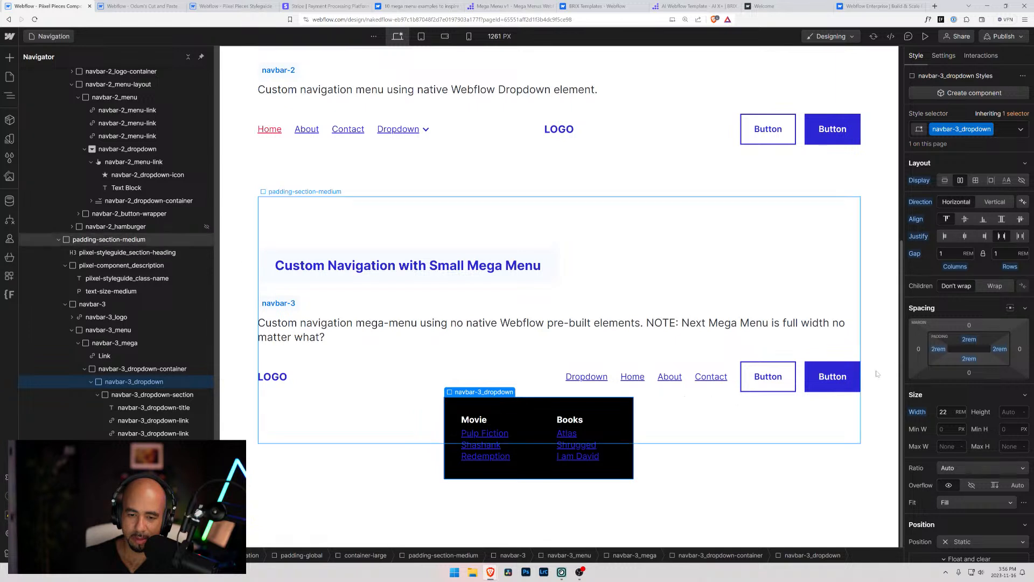
pyautogui.click(944, 412)
pyautogui.press('Up')
pyautogui.press('Up')
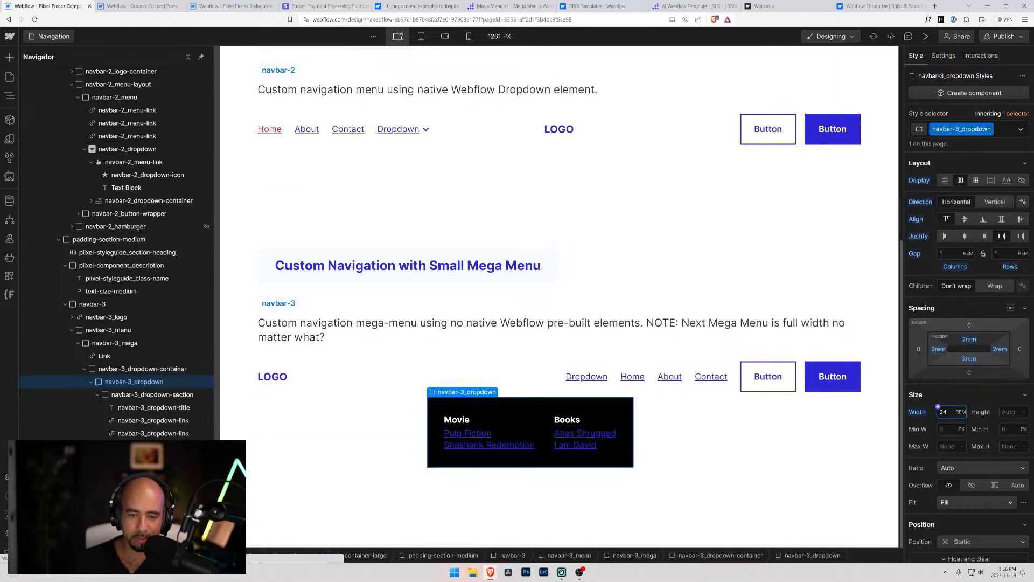
pyautogui.click(92, 304)
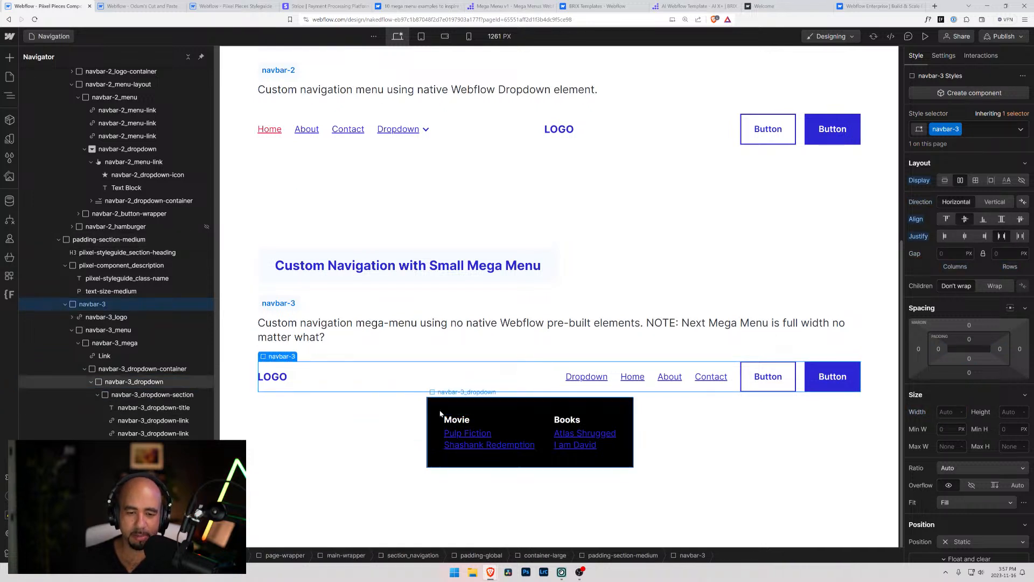
# Examine the navbar-3 mega menu dropdown and compare it with the navbar-1 and navbar-2 examples on the page
pyautogui.click(451, 401)
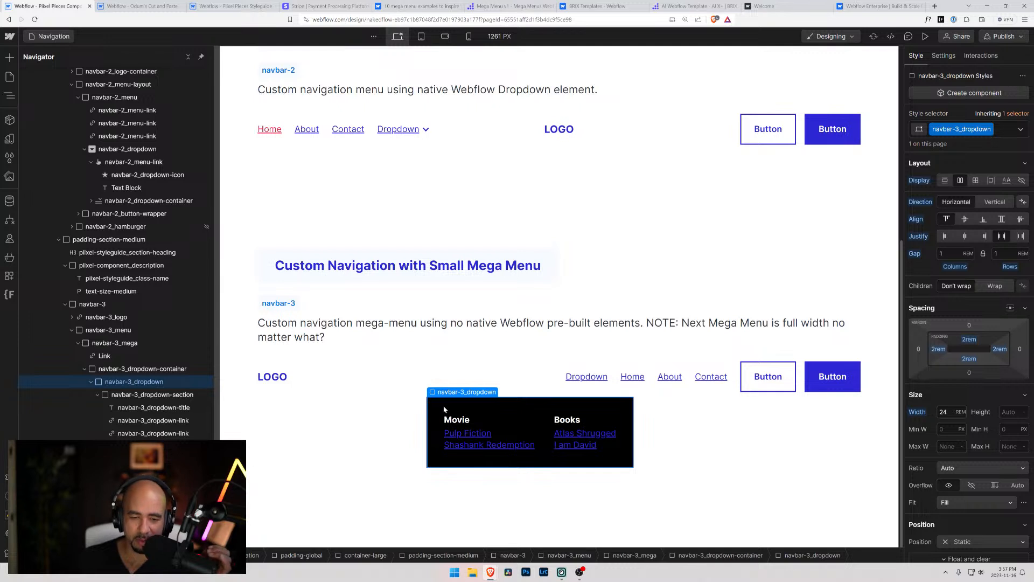
pyautogui.click(729, 488)
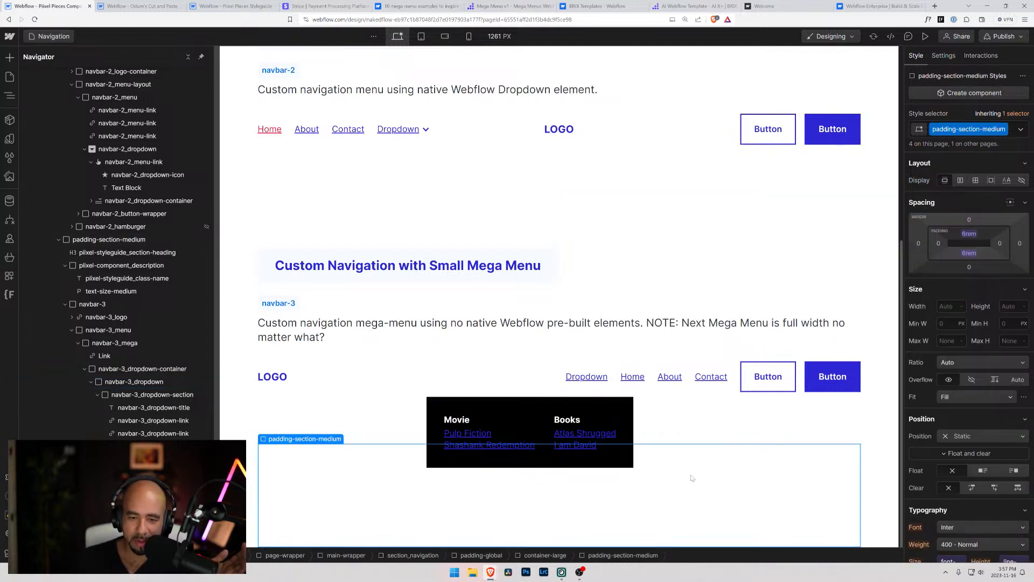
pyautogui.click(435, 404)
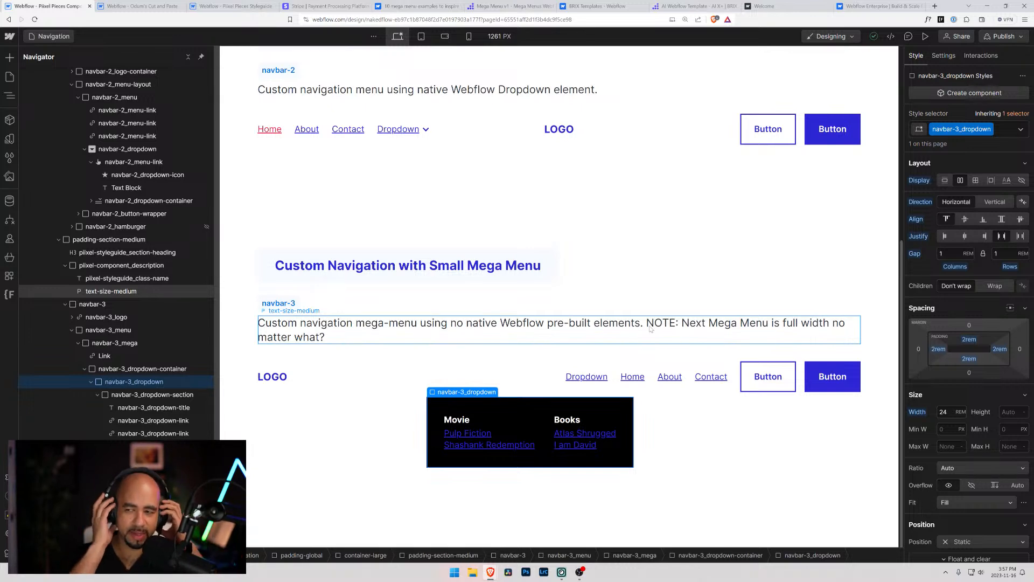
pyautogui.scroll(6, 650, 329)
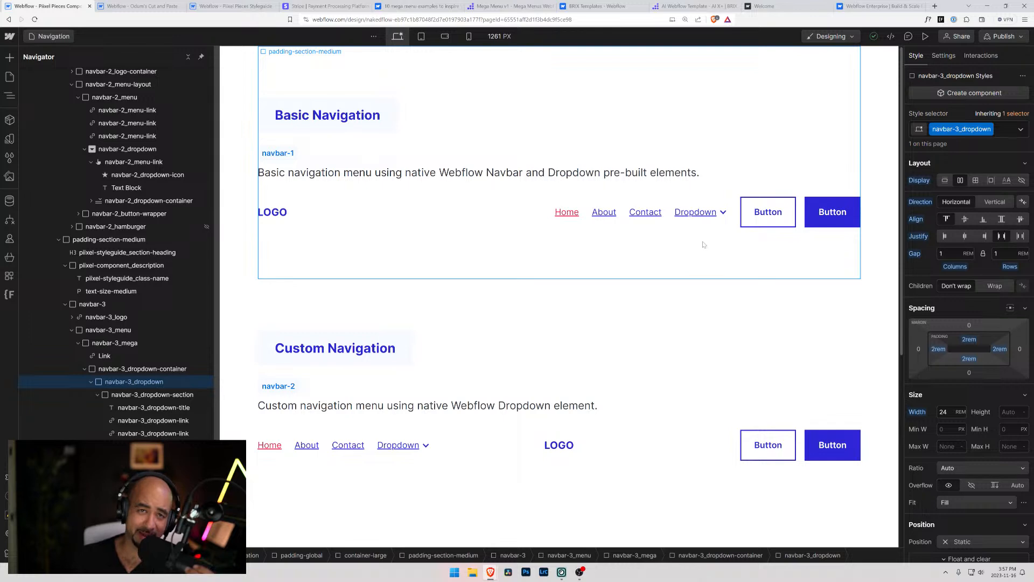
pyautogui.scroll(-5, 703, 245)
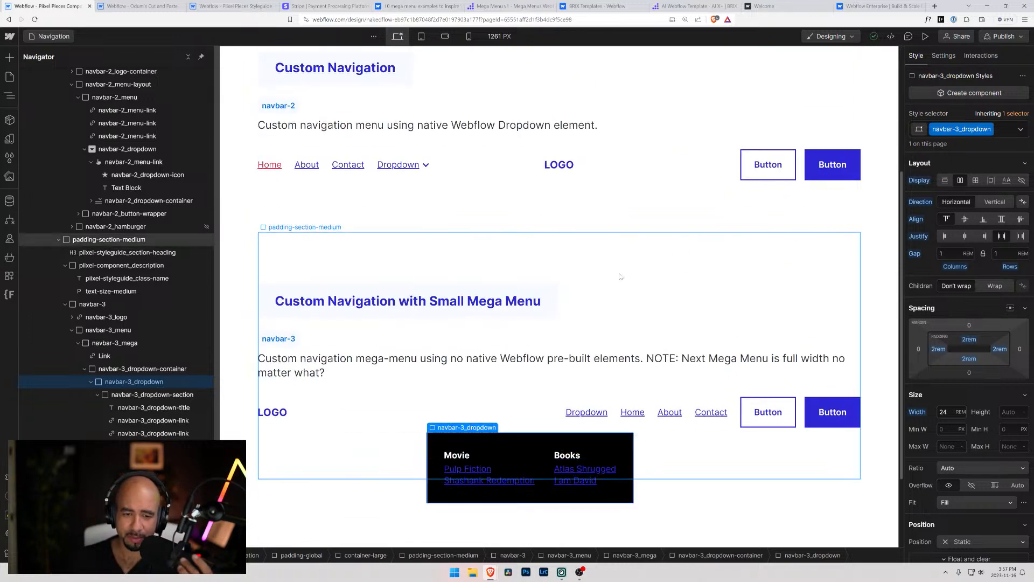
pyautogui.scroll(-1, 492, 247)
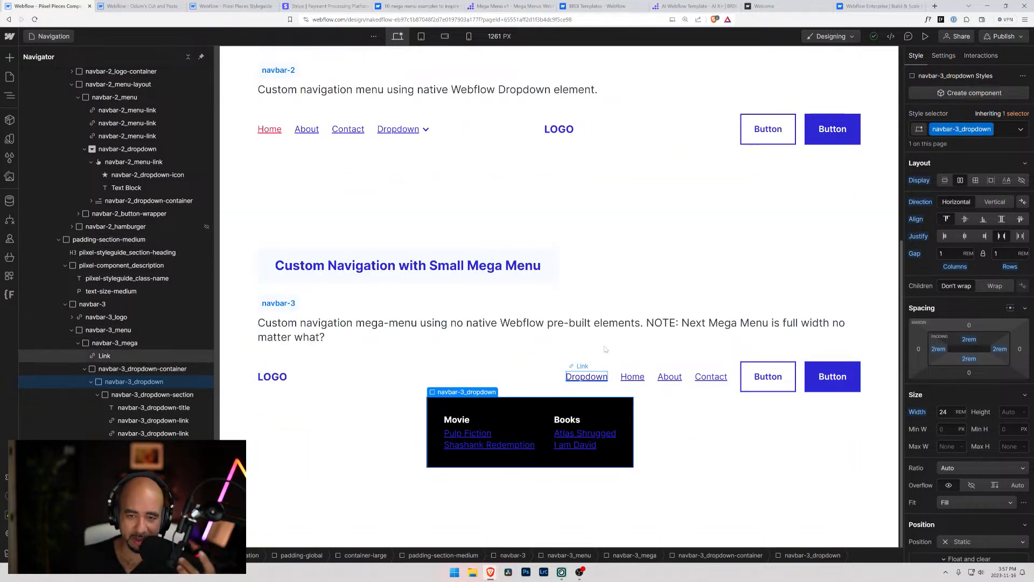
pyautogui.scroll(5, 587, 357)
pyautogui.scroll(2, 493, 117)
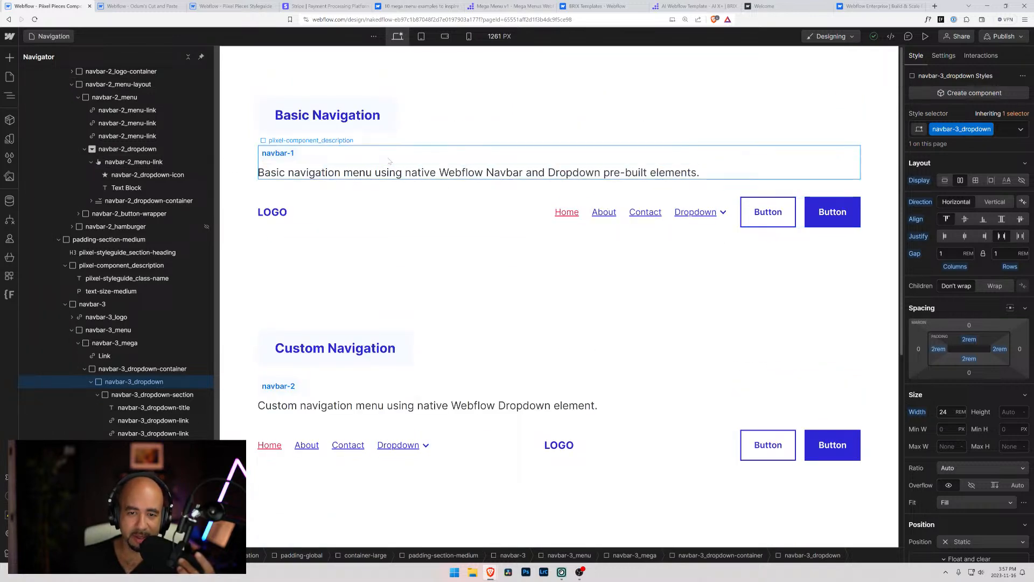
pyautogui.click(496, 206)
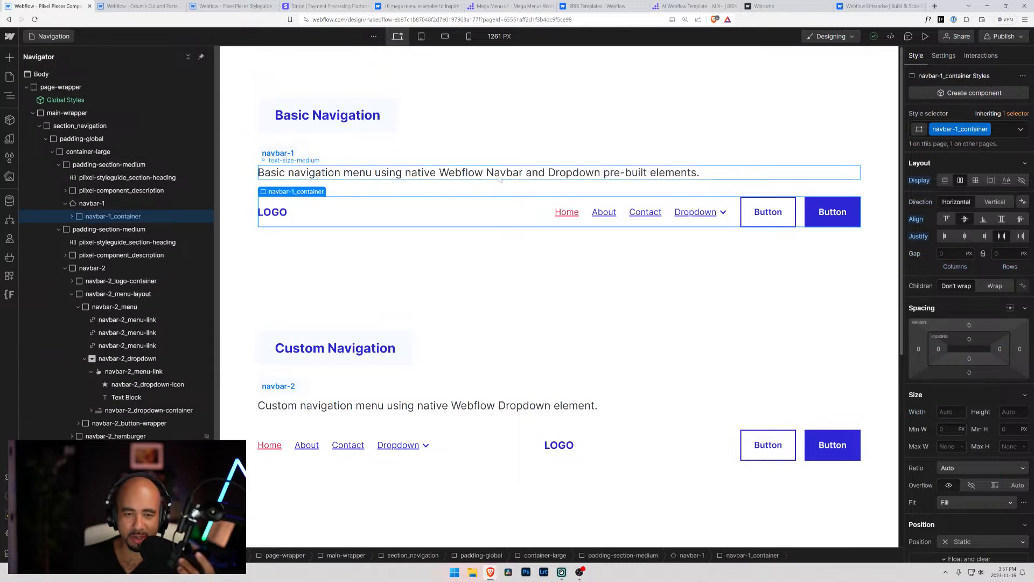
pyautogui.scroll(-5, 491, 228)
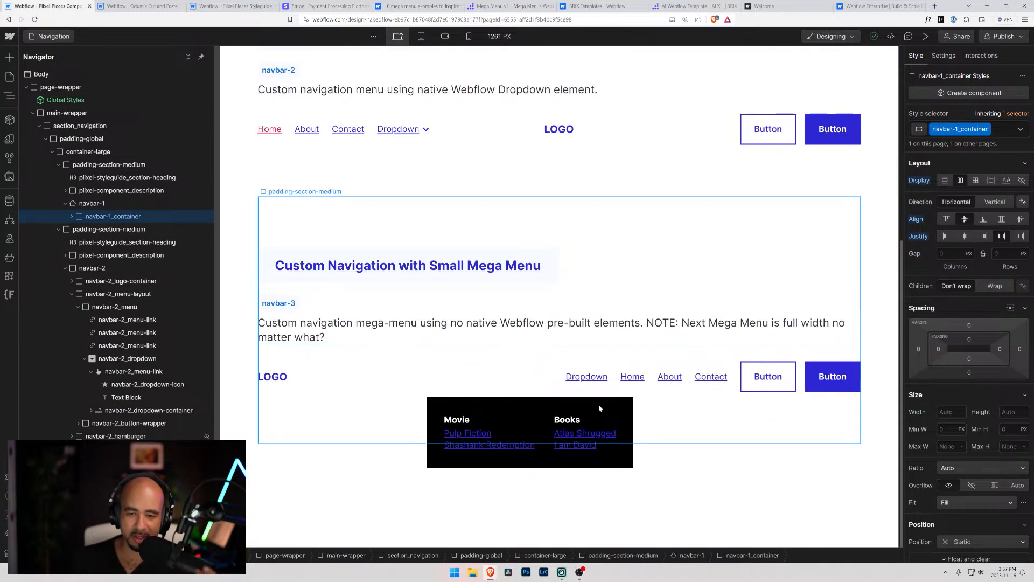
pyautogui.scroll(5, 530, 343)
pyautogui.scroll(-4, 530, 343)
pyautogui.scroll(-1, 566, 362)
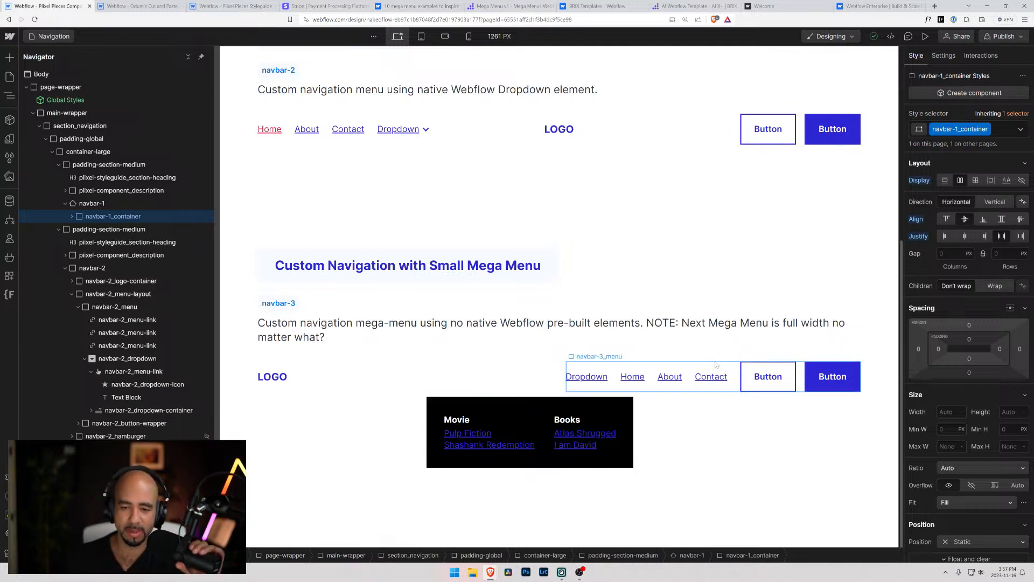
# Add a Link Block inside navbar-3_mega and place it above the existing Dropdown text link
pyautogui.click(479, 412)
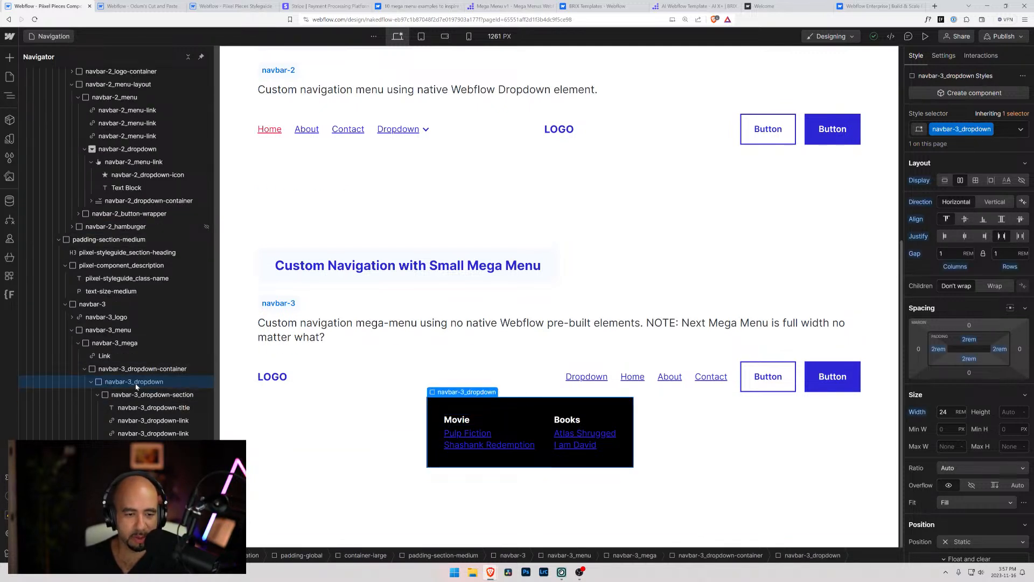
pyautogui.scroll(-1, 140, 408)
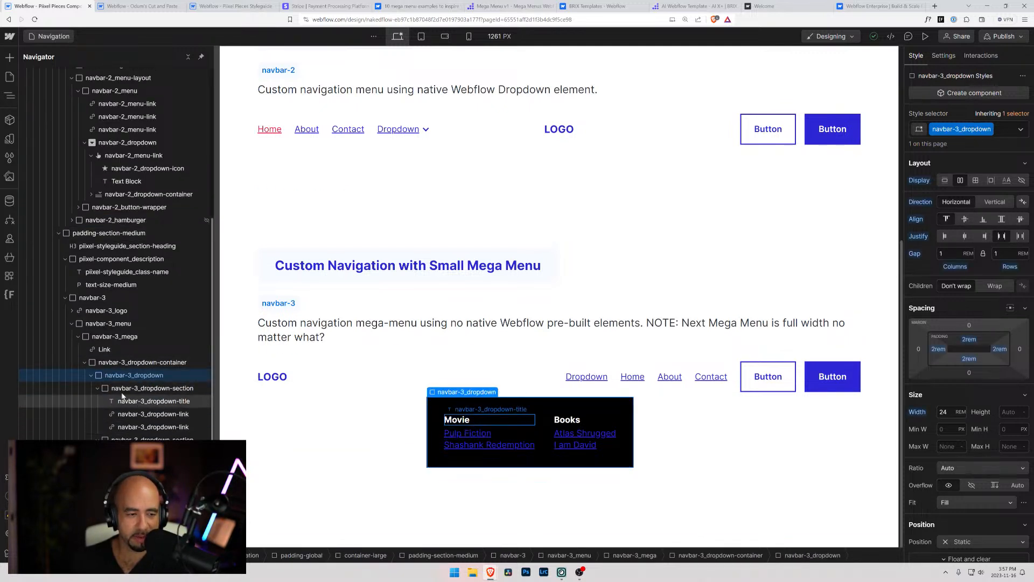
pyautogui.click(110, 352)
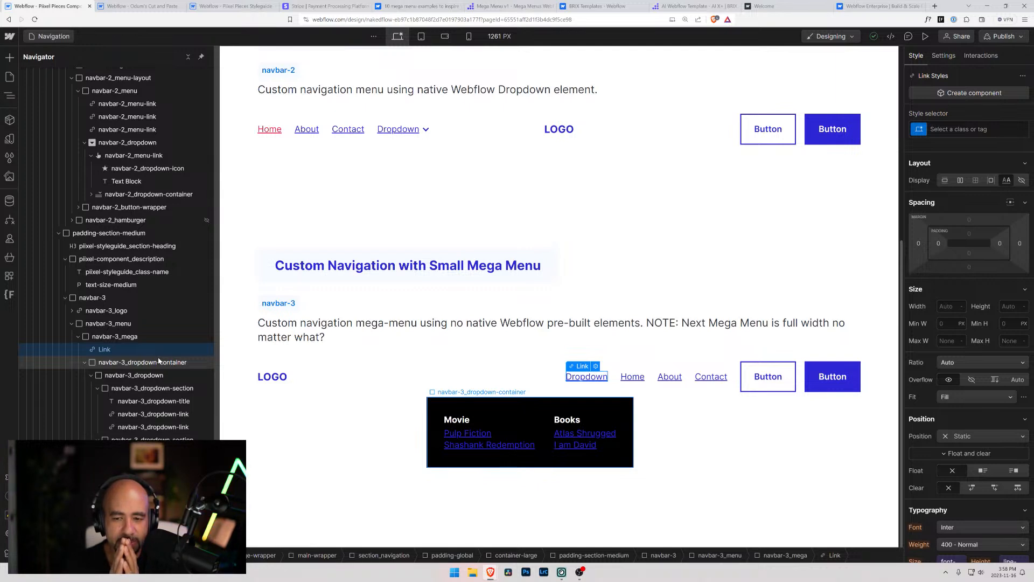
pyautogui.click(124, 337)
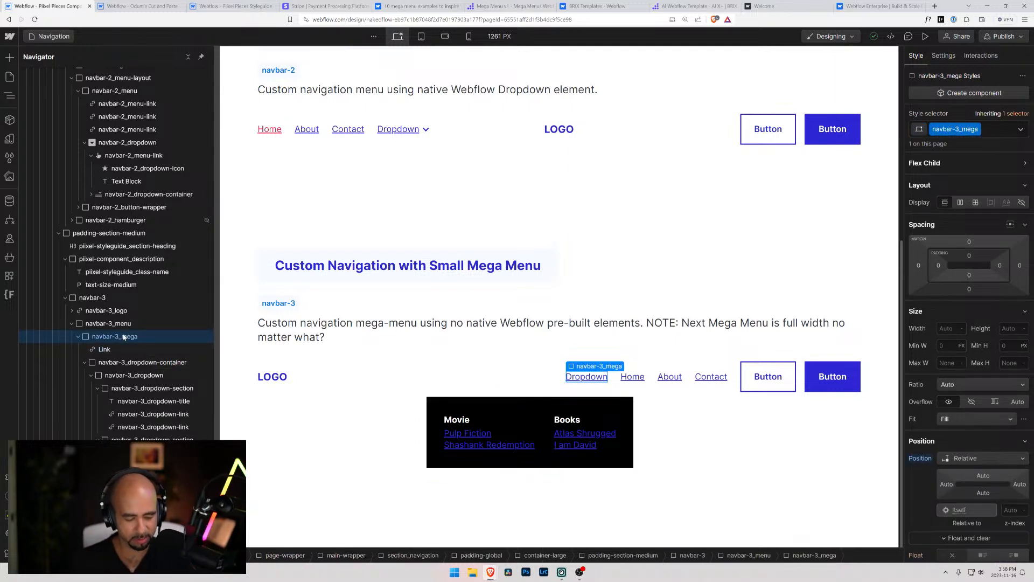
pyautogui.hotkey('ctrl', 'k')
pyautogui.write('link')
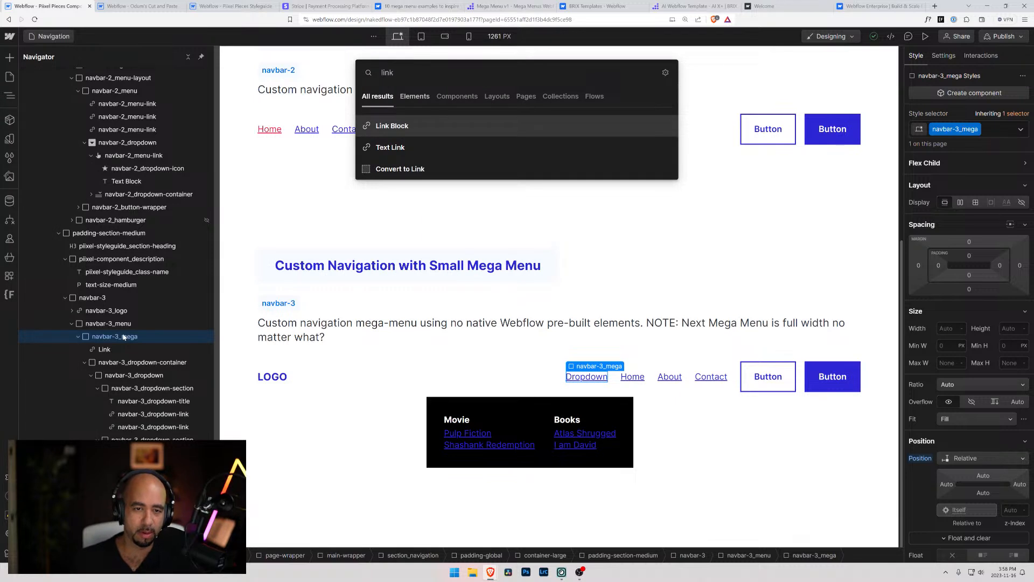
pyautogui.press('Return')
pyautogui.moveTo(118, 491); pyautogui.dragTo(119, 353)
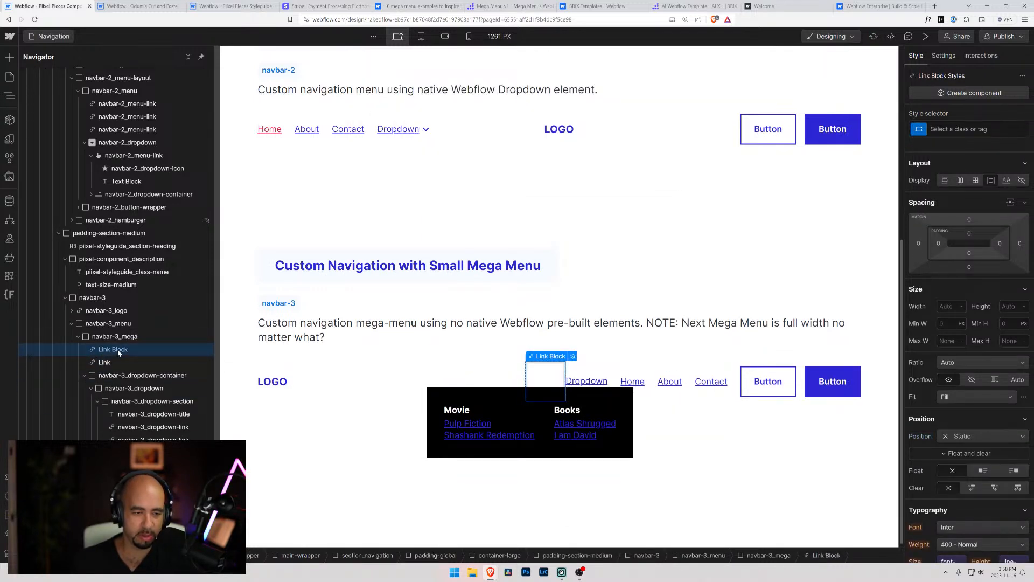
# Insert a Text Block inside the new Link Block and set its text to Dropdown
pyautogui.hotkey('ctrl', 'k')
pyautogui.write('text')
pyautogui.press('Down')
pyautogui.press('Return')
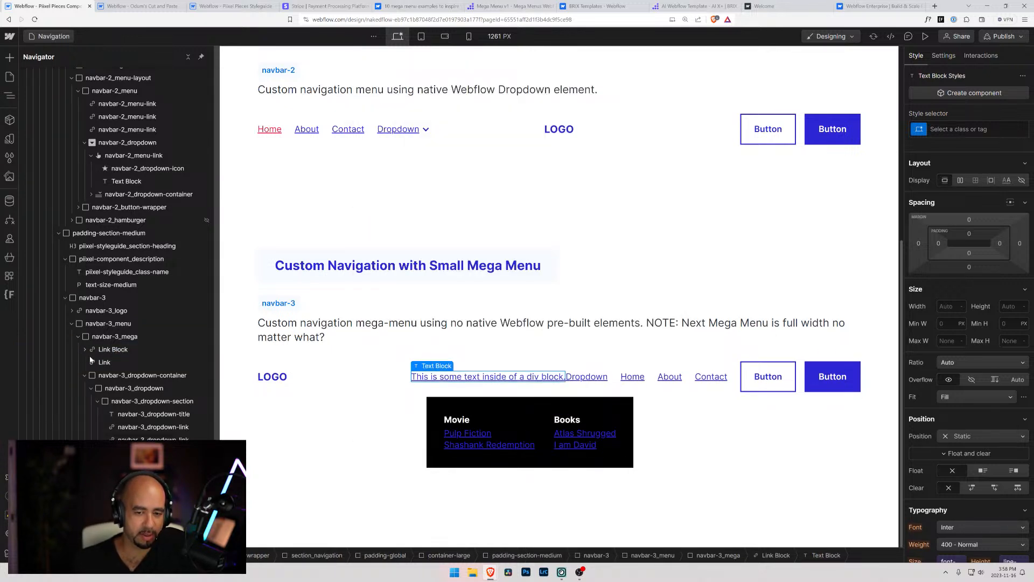
pyautogui.doubleClick(490, 379)
pyautogui.write('Dropdown')
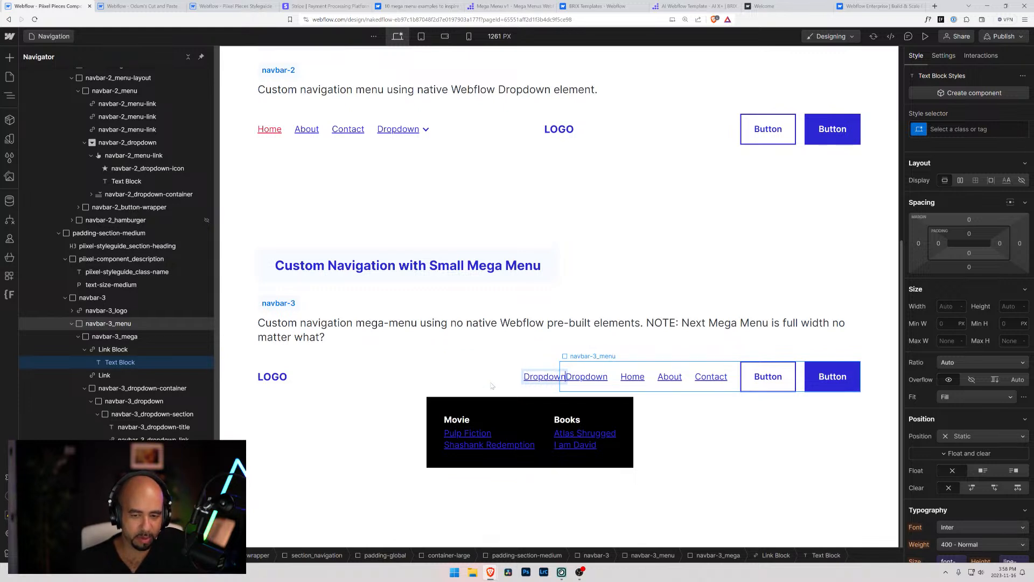
# Delete the old Dropdown text link from navbar-3_mega, keeping the Link Block version, and collapse the navbar-3_mega branch
pyautogui.click(103, 376)
pyautogui.press('Delete')
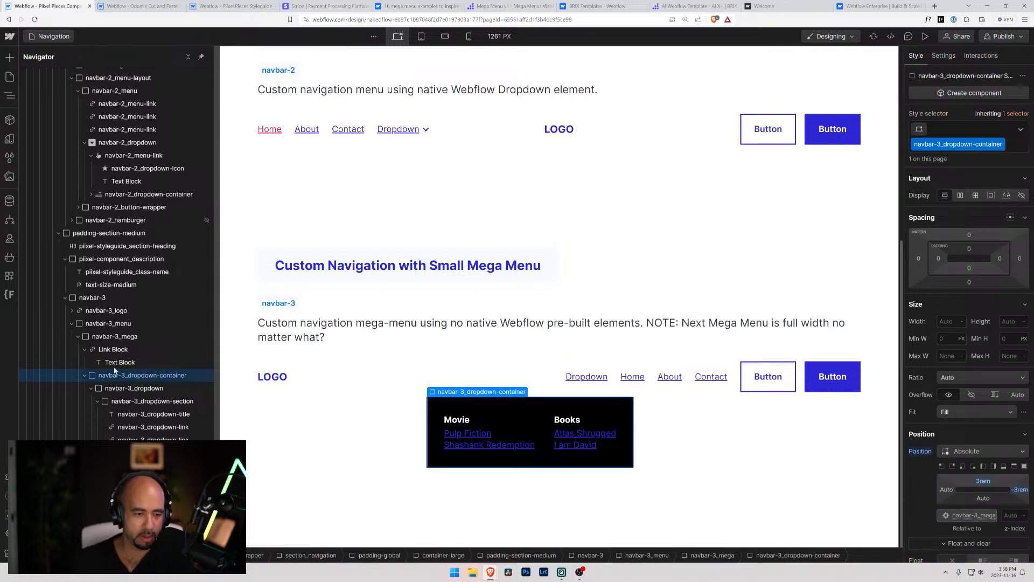
pyautogui.click(115, 364)
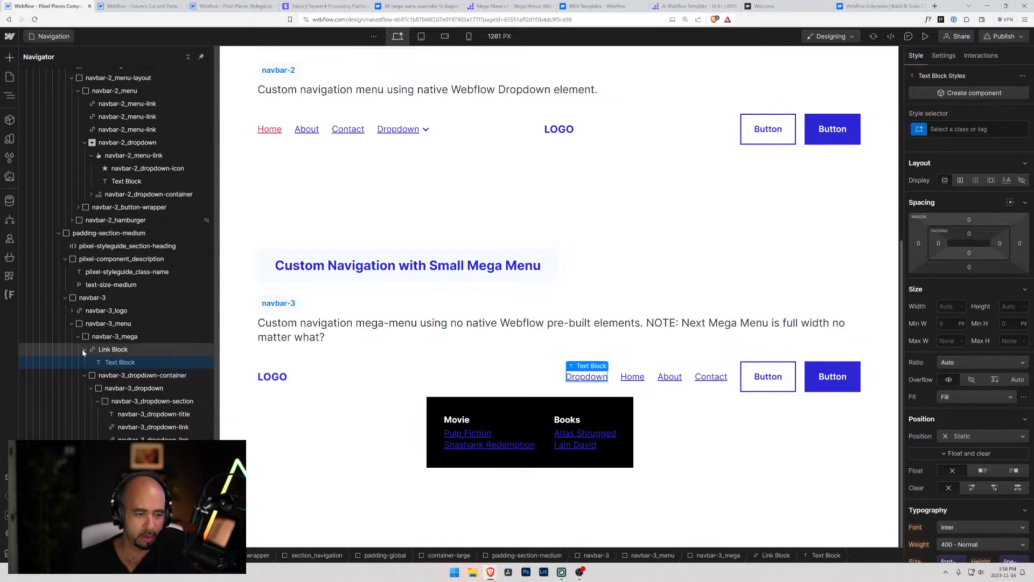
pyautogui.click(84, 351)
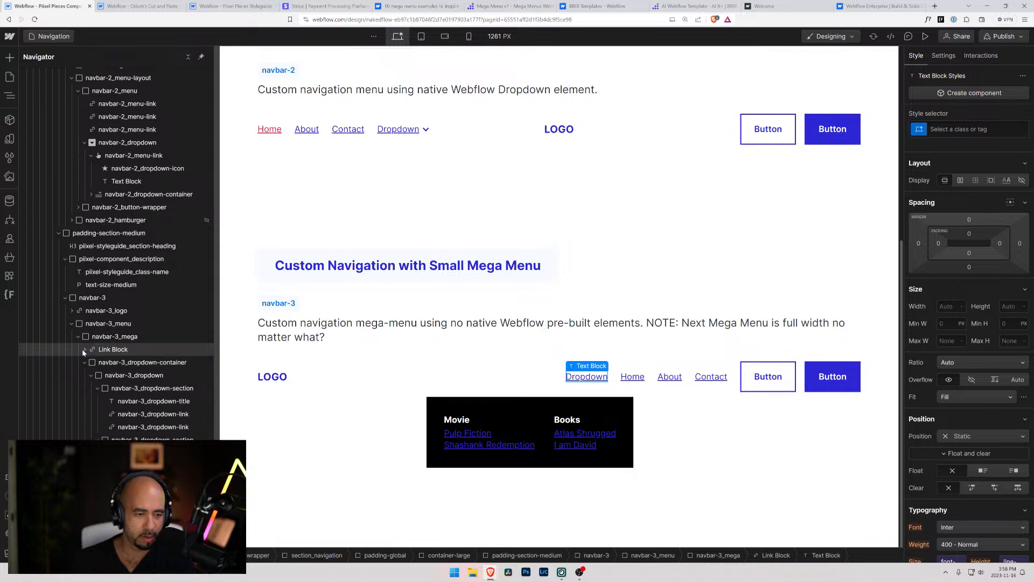
pyautogui.click(78, 337)
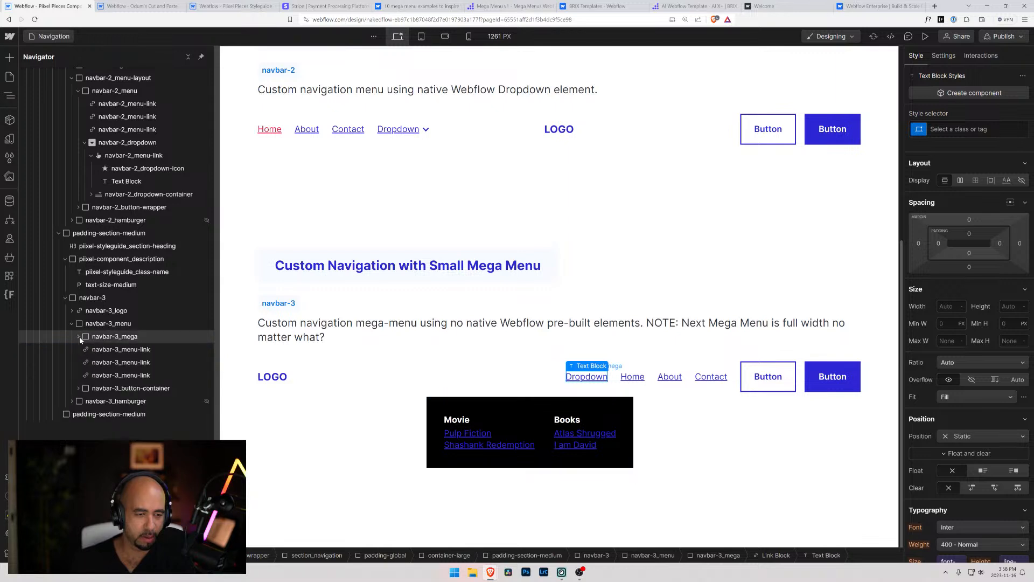
# Try hiding navbar-3_mega by setting its display to none, and reset the display setting
pyautogui.click(90, 340)
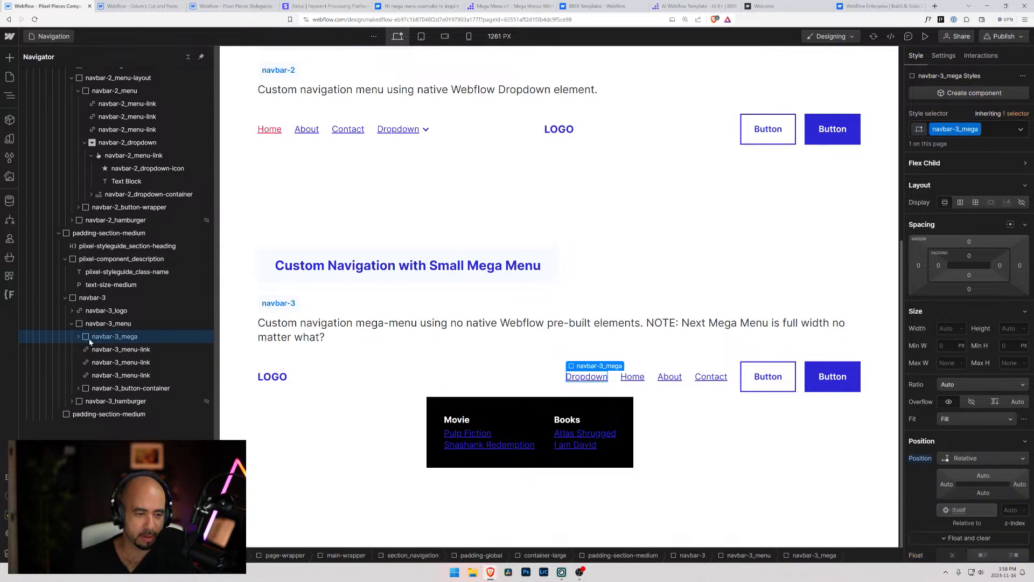
pyautogui.click(1024, 203)
pyautogui.keyDown('alt'); pyautogui.click(924, 205); pyautogui.keyUp('alt')
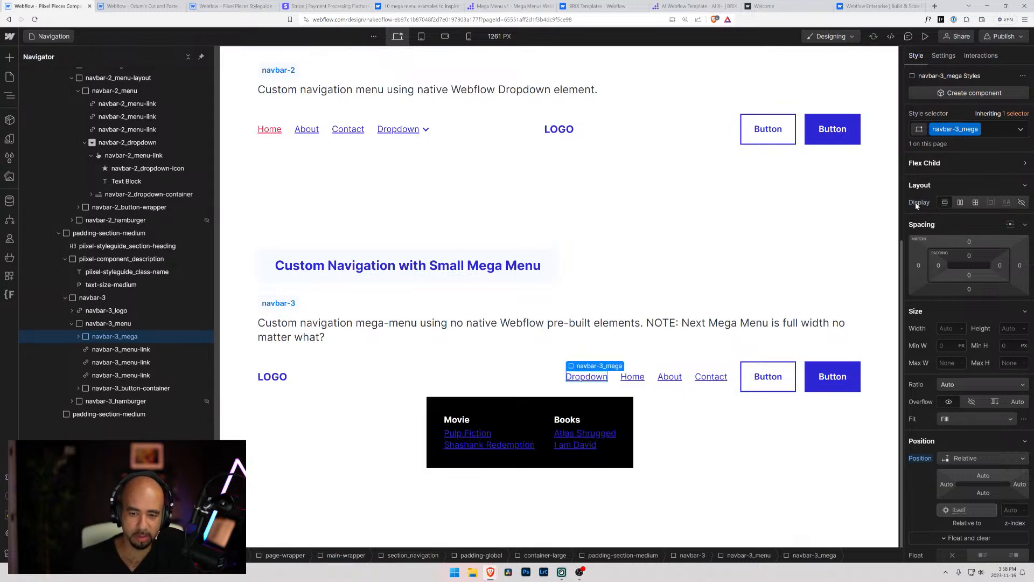
# Add an HTML Embed inside the Link Block in navbar-3_mega, after its Text Block
pyautogui.click(78, 337)
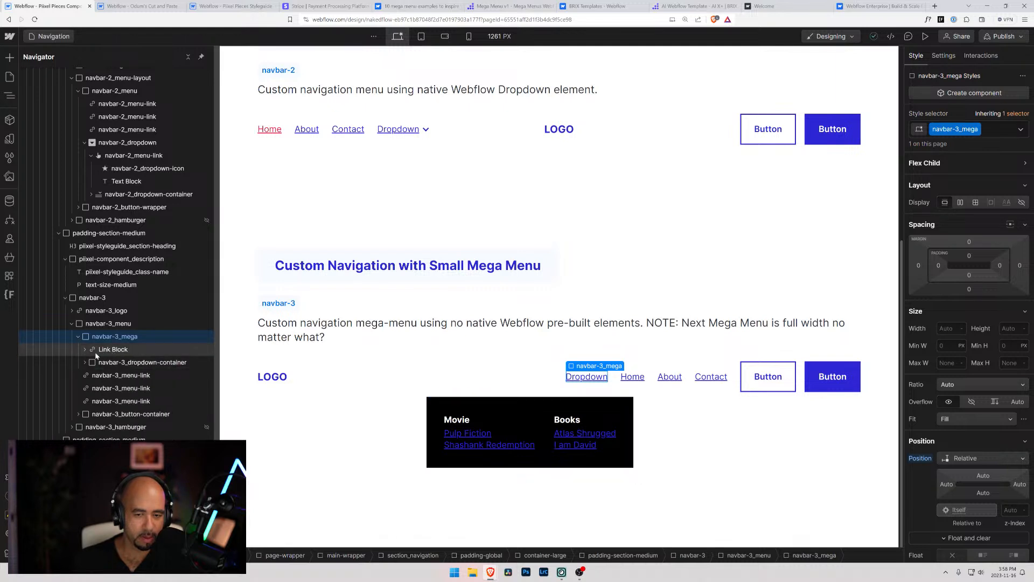
pyautogui.click(84, 350)
pyautogui.click(108, 351)
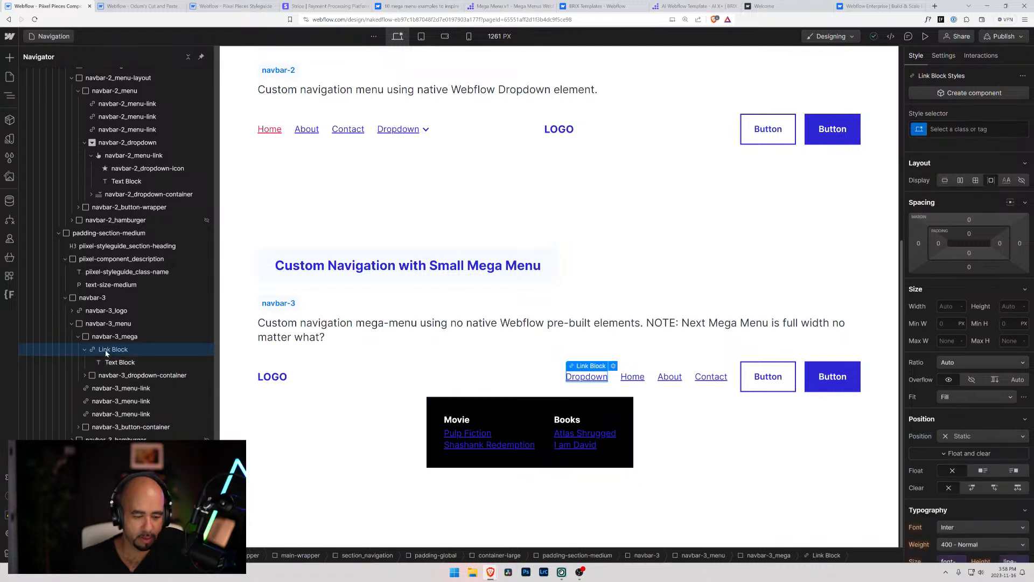
pyautogui.hotkey('ctrl', 'k')
pyautogui.write('emb')
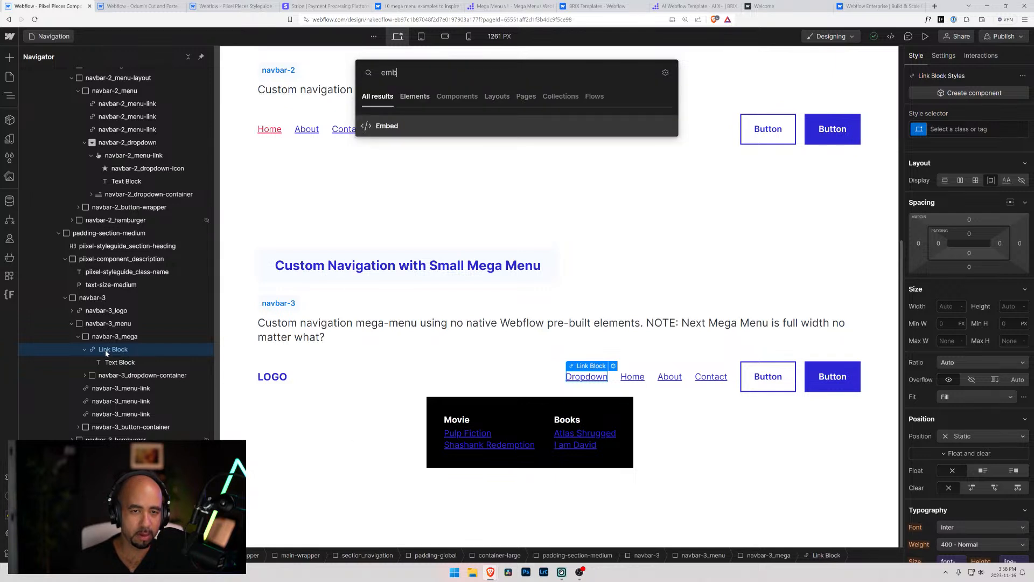
pyautogui.press('Return')
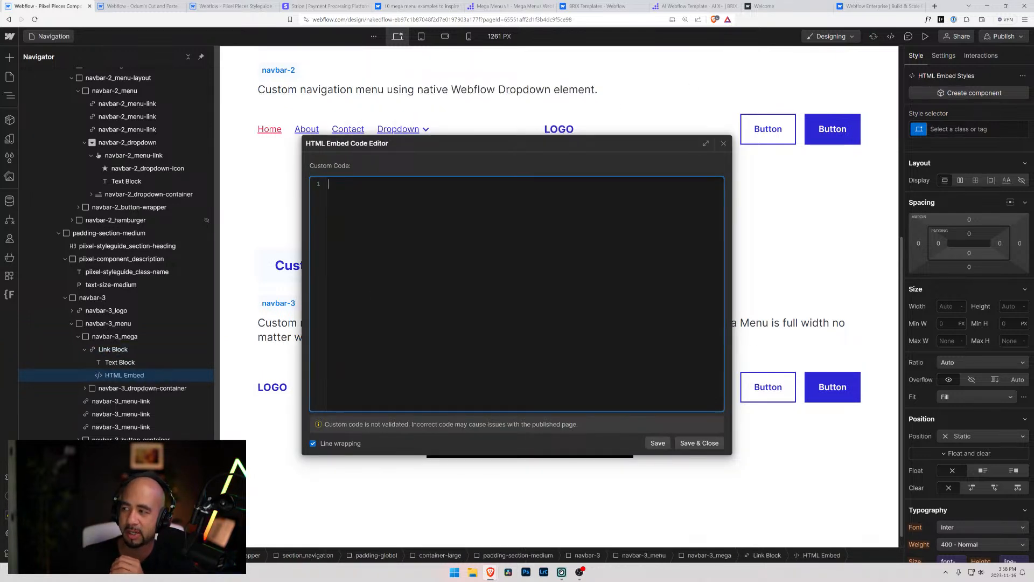
# Switch to File Explorer and preview SVGs in the icon set's Arrows folder to look for a suitable dropdown arrow
pyautogui.click(473, 573)
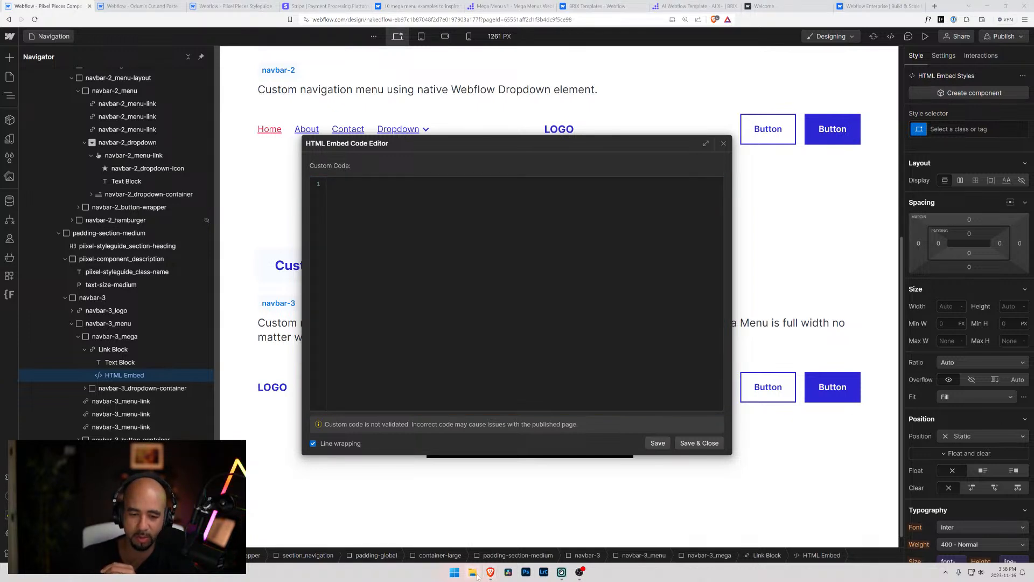
pyautogui.click(477, 576)
pyautogui.moveTo(467, 165); pyautogui.dragTo(1033, 140)
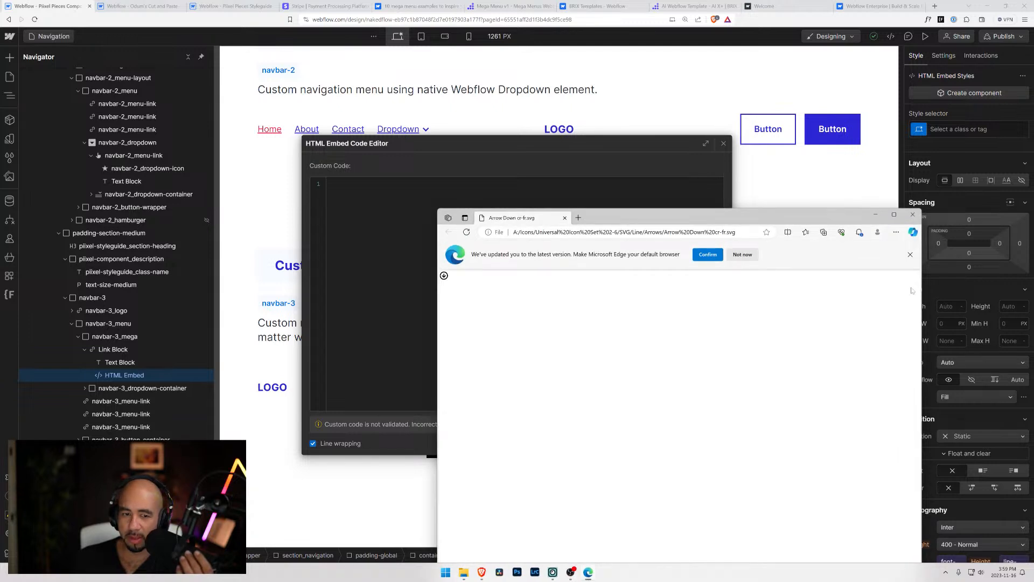
pyautogui.click(913, 214)
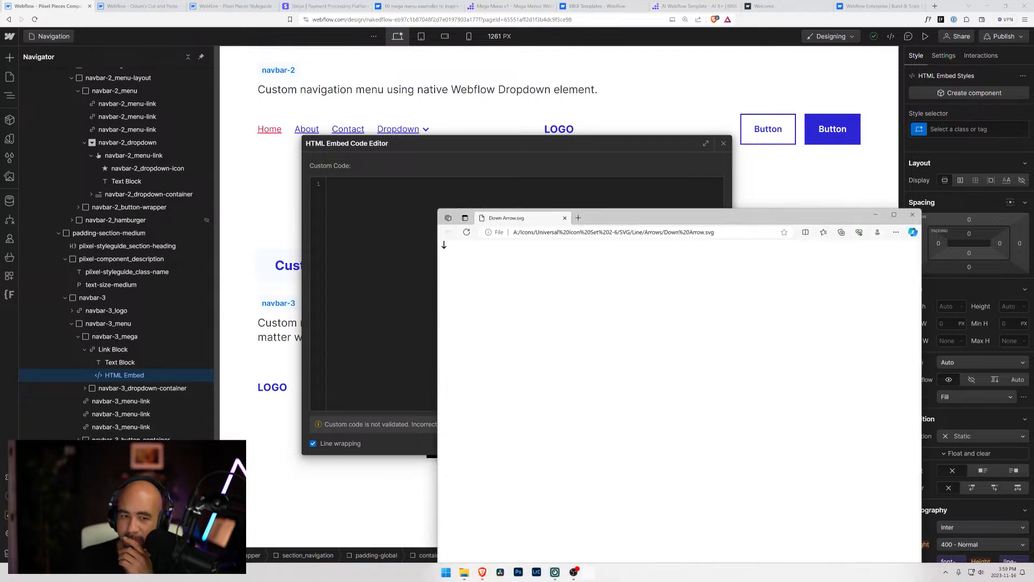
pyautogui.click(912, 215)
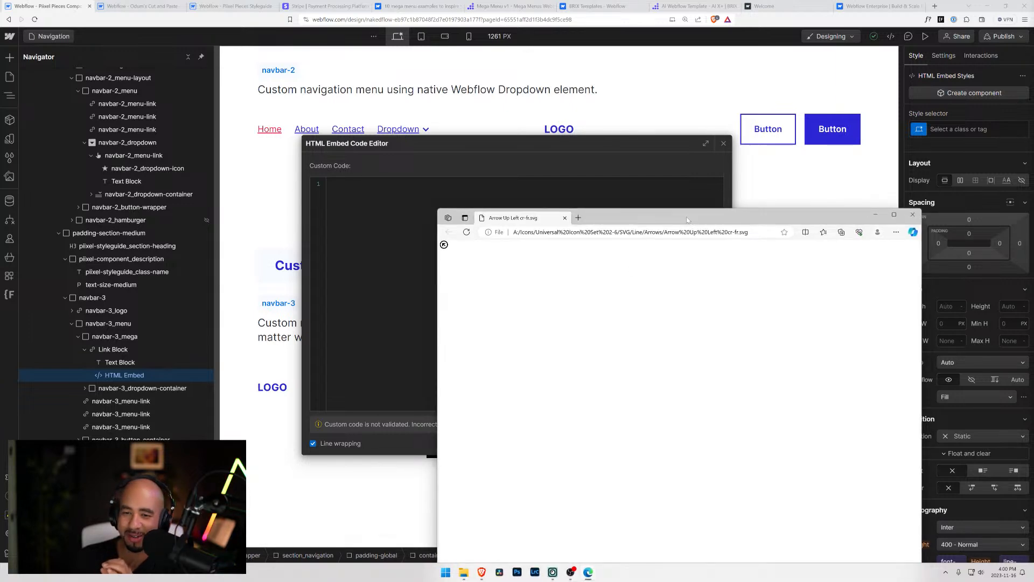
pyautogui.moveTo(692, 221); pyautogui.dragTo(561, 202)
pyautogui.click(781, 196)
pyautogui.moveTo(1033, 183); pyautogui.dragTo(671, 121)
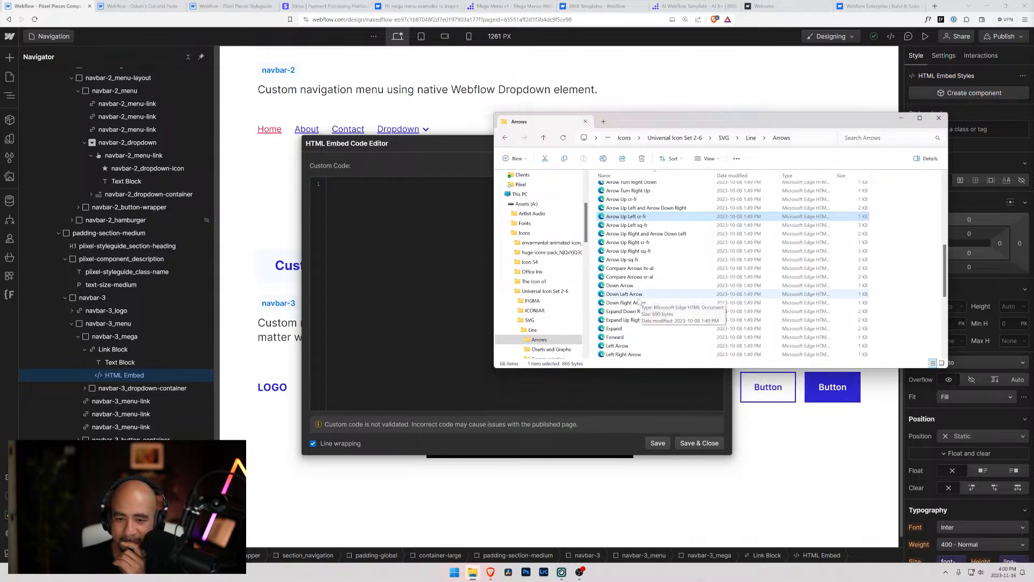
pyautogui.scroll(8, 640, 300)
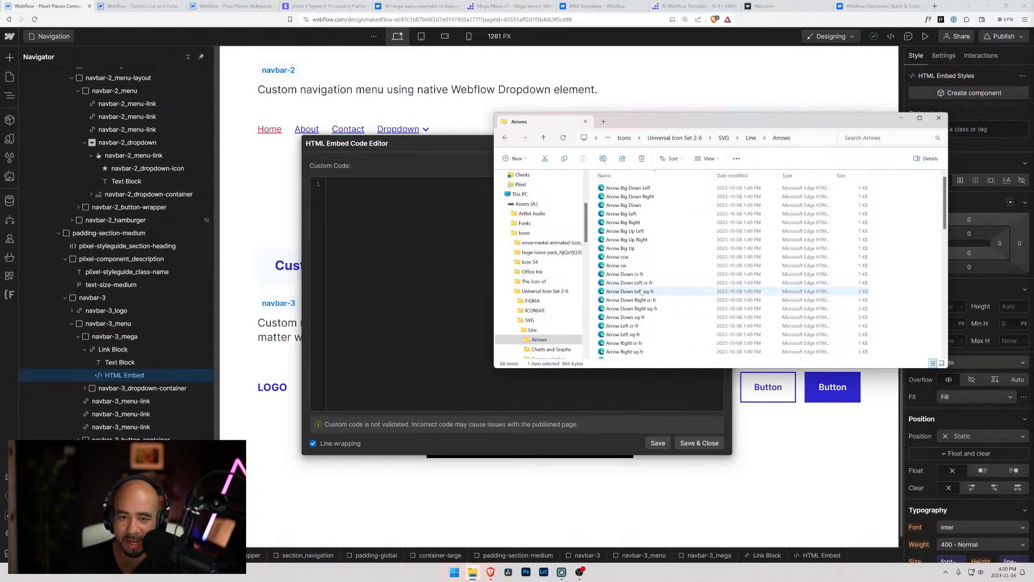
pyautogui.scroll(-10, 643, 293)
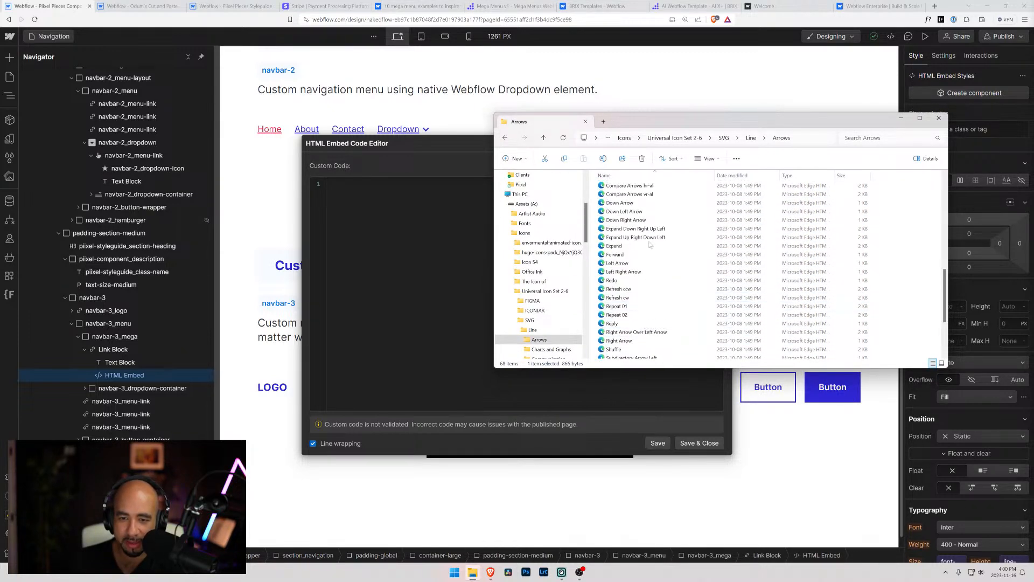
# Go back to the SVG set's Line folder and open its User Interface icon folder
pyautogui.click(751, 138)
pyautogui.click(766, 138)
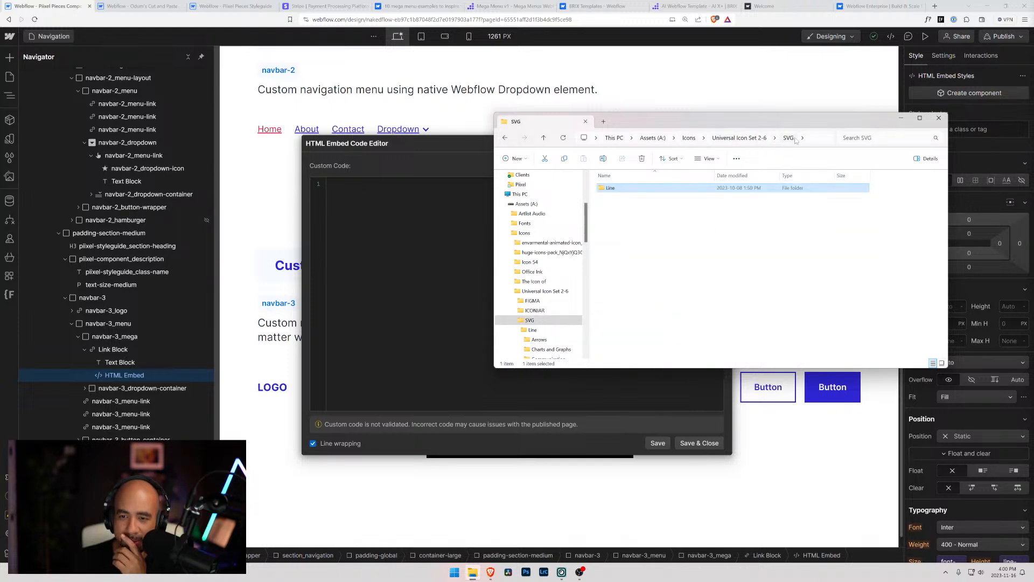
pyautogui.doubleClick(610, 187)
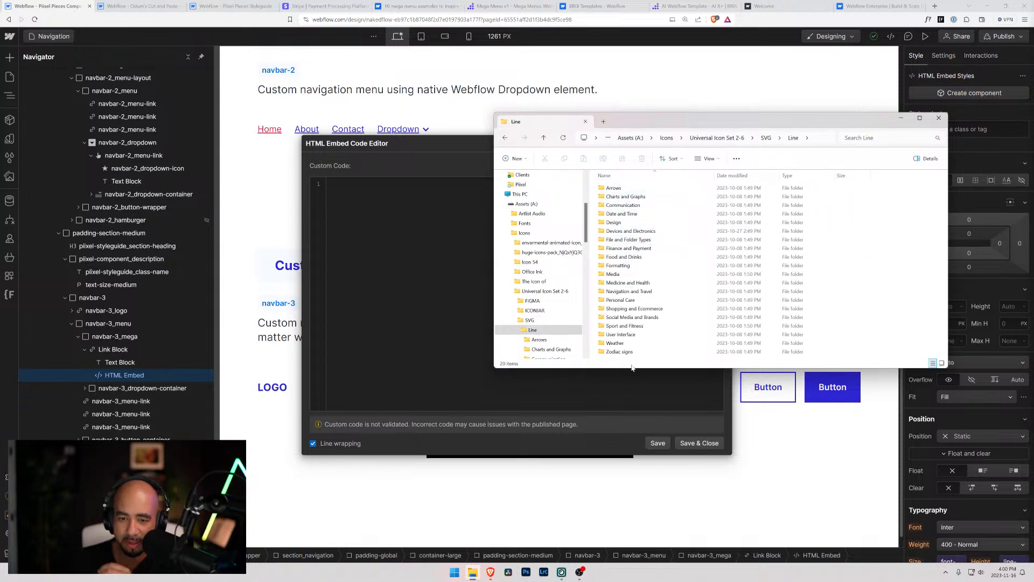
pyautogui.doubleClick(634, 335)
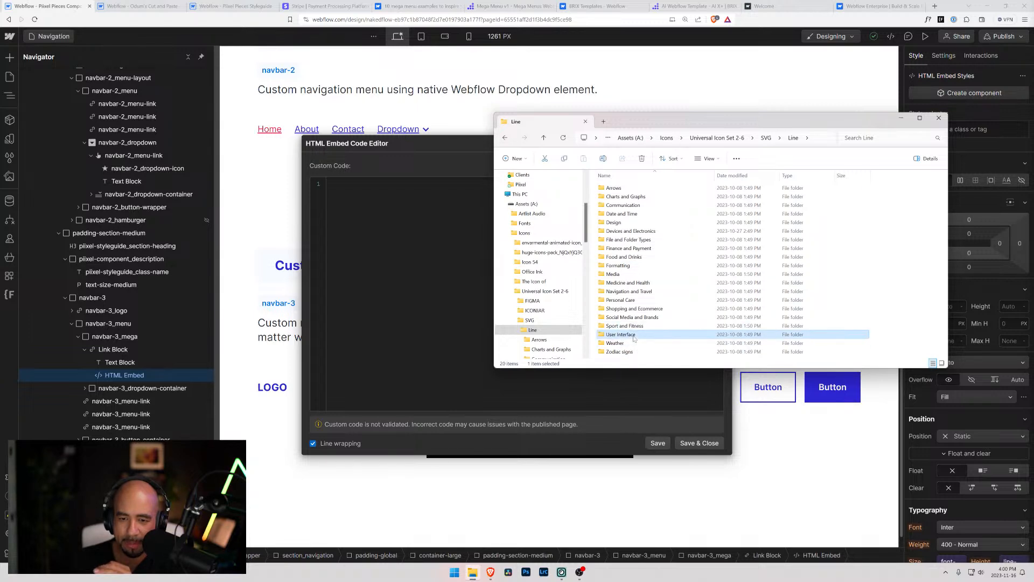
# Preview the chevron SVGs in the User Interface icon folder, including Chevron Down cr-fr, Chevron Down sq-fr and Chevron Up cr-fr
pyautogui.scroll(-1, 625, 283)
pyautogui.doubleClick(622, 285)
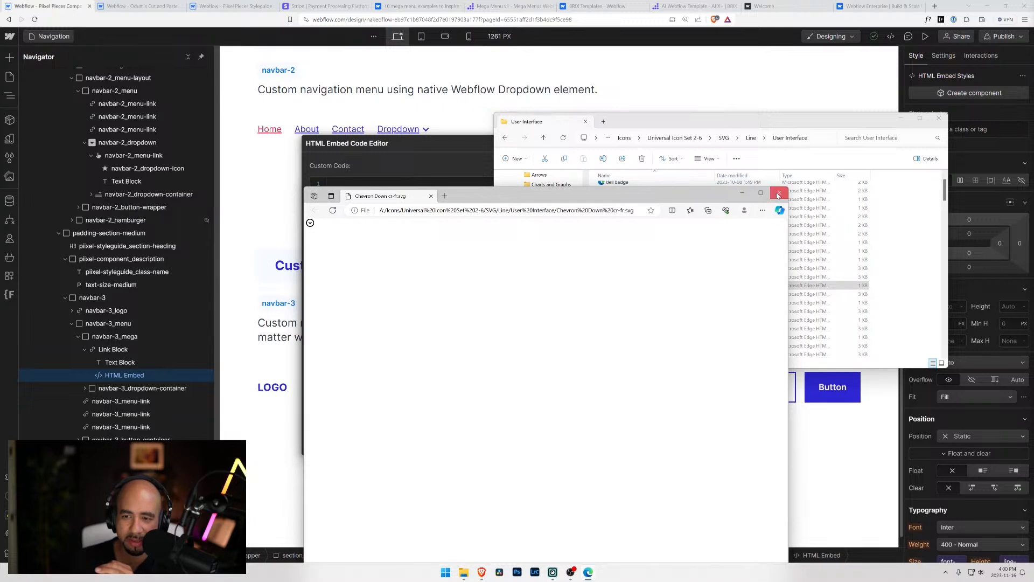
pyautogui.click(779, 192)
pyautogui.doubleClick(626, 294)
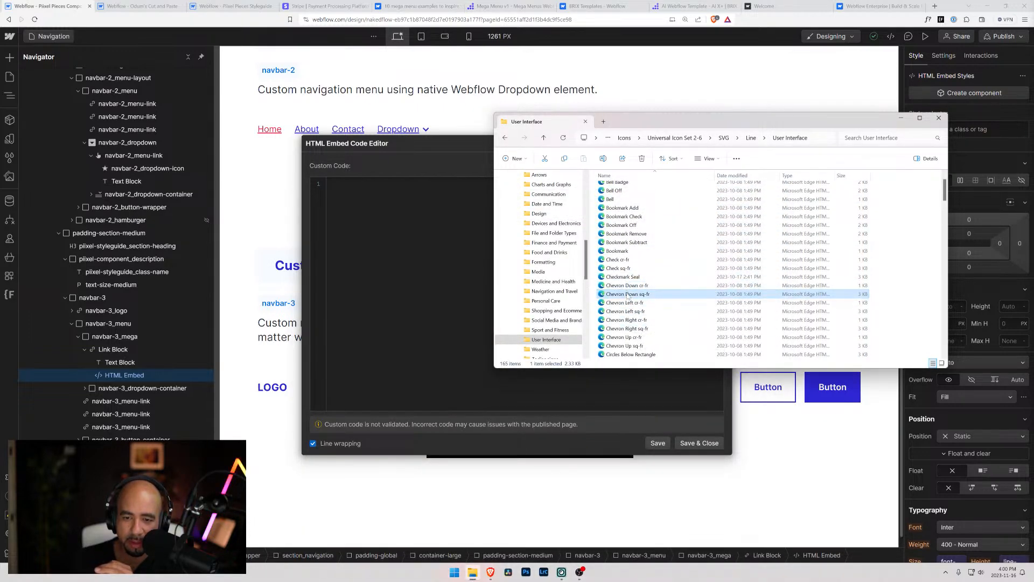
pyautogui.click(779, 192)
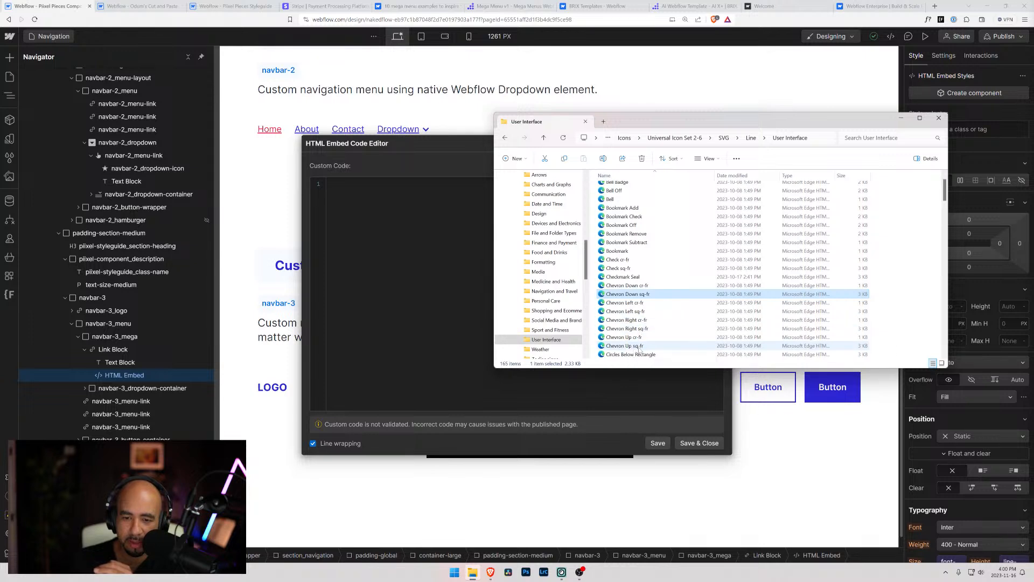
pyautogui.scroll(-1, 632, 339)
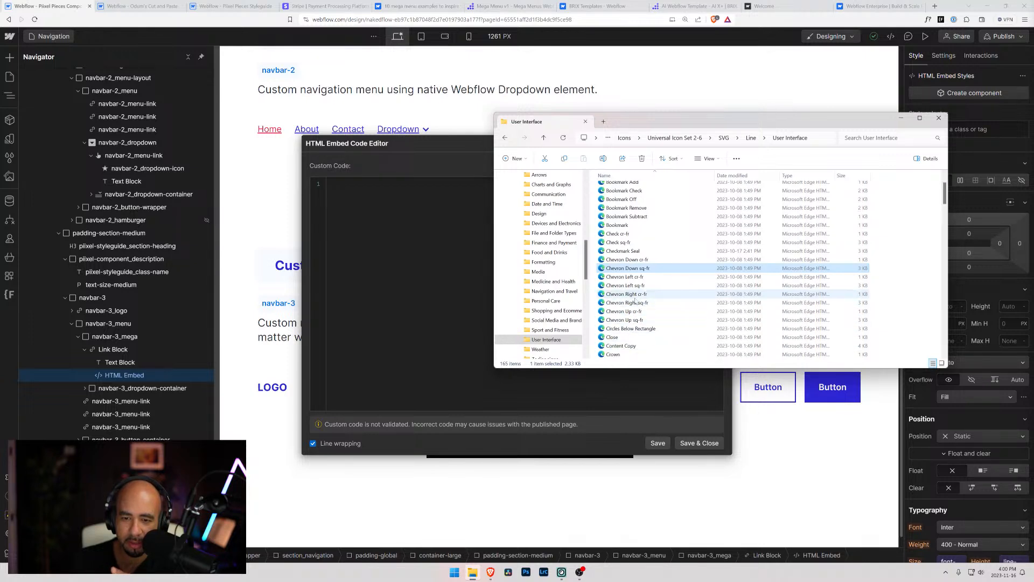
pyautogui.click(626, 313)
pyautogui.doubleClick(625, 314)
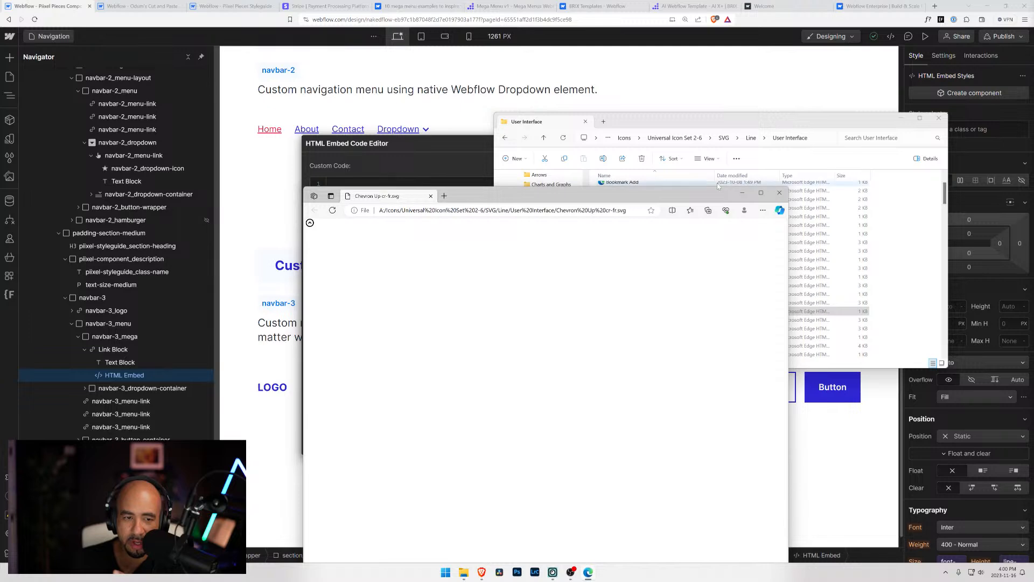
pyautogui.click(781, 194)
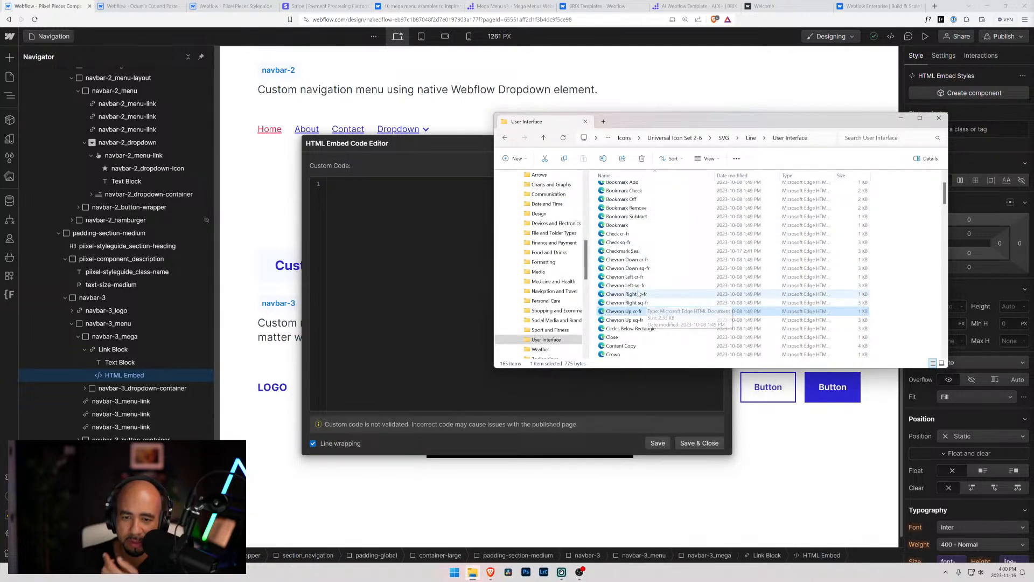
# Choose the Chevron Down cr-fr icon from the User Interface folder and open it in Visual Studio Code to get its SVG code
pyautogui.scroll(-4, 639, 303)
pyautogui.scroll(-13, 639, 303)
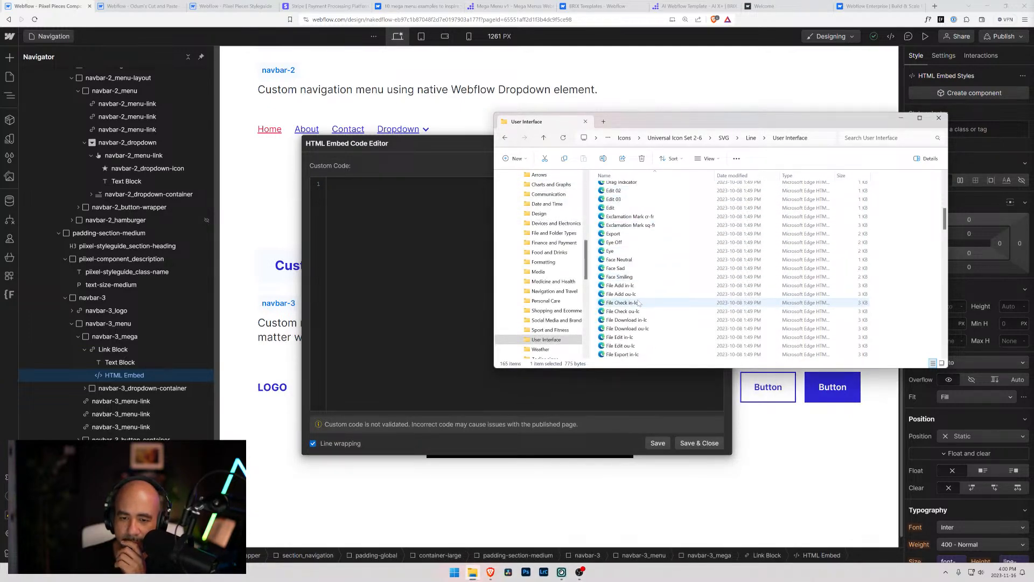
pyautogui.scroll(-7, 640, 302)
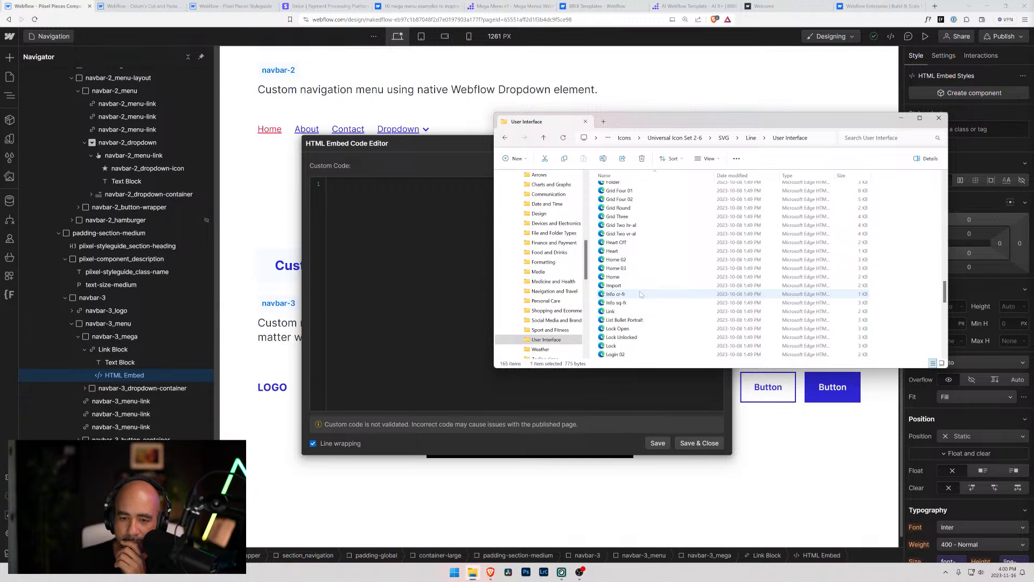
pyautogui.scroll(11, 641, 294)
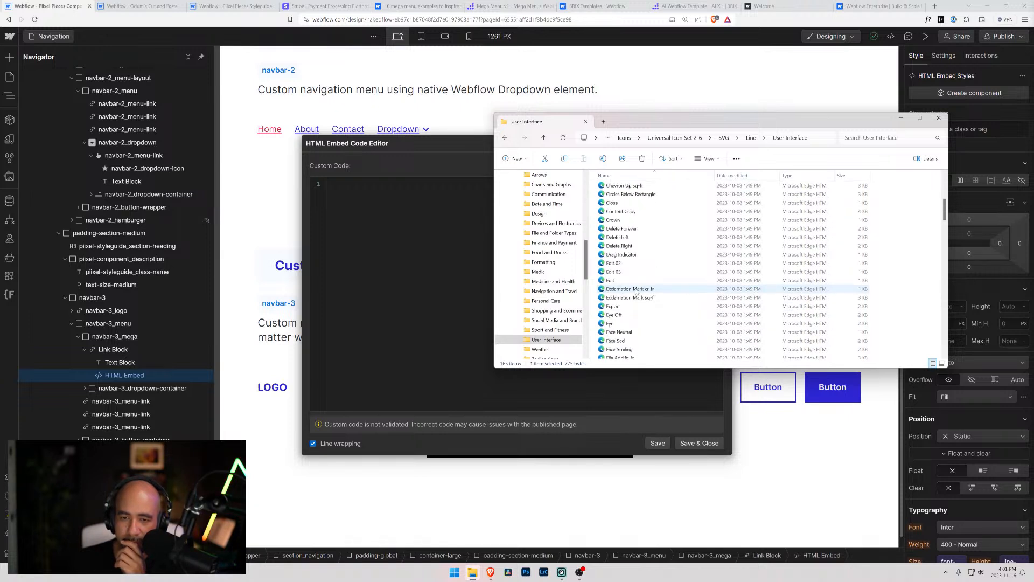
pyautogui.scroll(3, 641, 226)
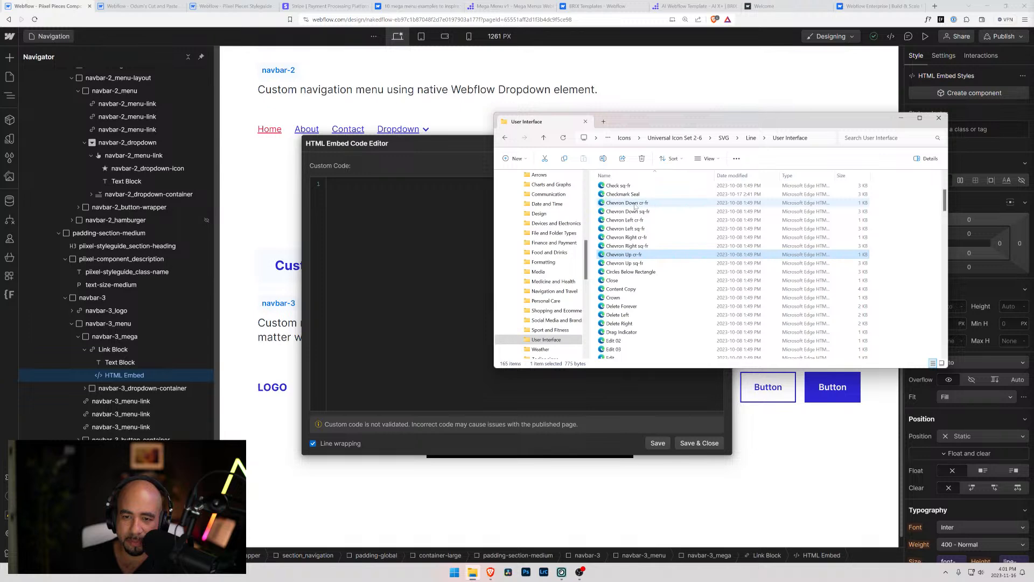
pyautogui.doubleClick(635, 205)
pyautogui.click(773, 197)
pyautogui.rightClick(623, 205)
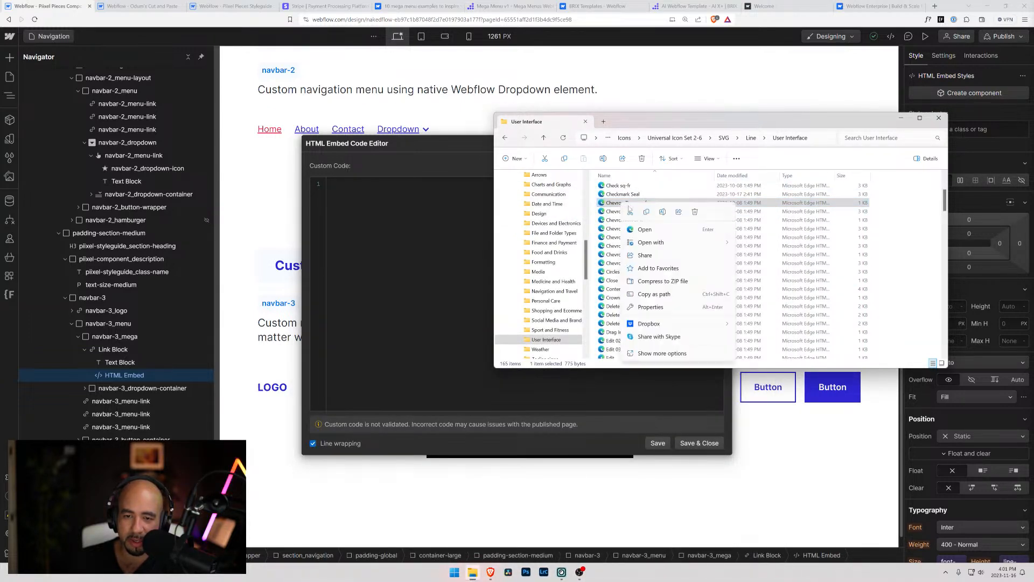
pyautogui.moveTo(700, 242)
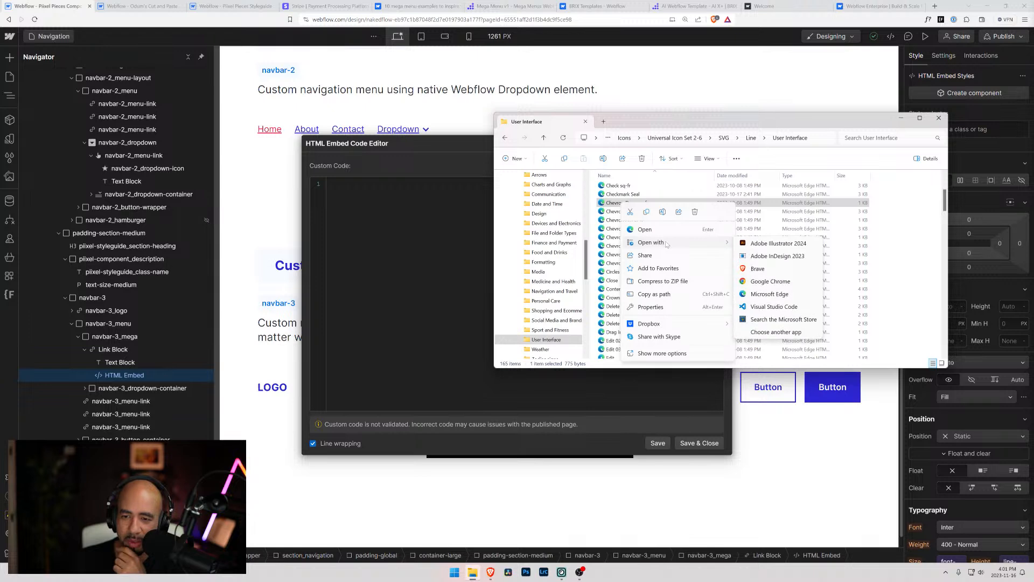
pyautogui.click(779, 307)
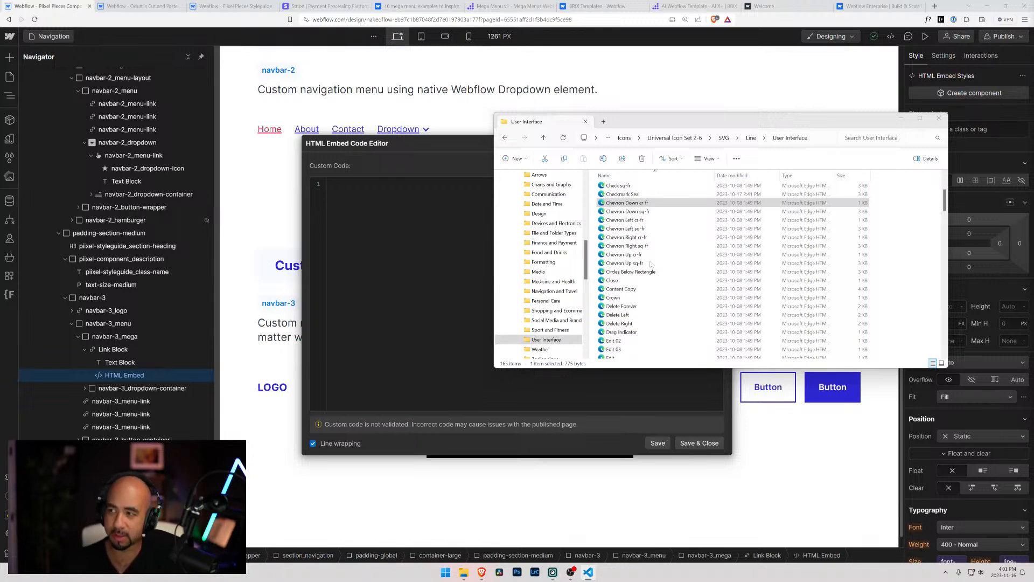
# Paste the Chevron Down SVG code into the HTML Embed's custom code, then save and close the embed editor
pyautogui.click(460, 257)
pyautogui.write('<svg width="24" height="24" viewBox="0 0 24 24" fill="none" xmlns="http://www.w3.org/2000/svg"> <path fill-rule="evenodd" clip-rule="evenodd" d="M12 4C7.58172 4 4 7.58172 4 12C4 16.4183 7.58172 20 12 20C16.4183 20 20 16.4183 20 12C20 7.58172 16.4183 4 12 4ZM2 12C2 6.47715 6.47715 2 12 2C17.5228 2 22 6.47715 22 12C22 17.5228 17.5228 22 12 22C6.47715 22 2 17.5228 2 12Z" fill="black"/> <path fill-rule="evenodd" clip-rule="evenodd" d="M8.29289 10.2929C8.68342 9.90237 9.31658 9.90237 9.70711 10.2929L12 12.5858L14.2929 10.2929C14.6834 9.90237 15.3166 9.90237 15.7071 10.2929C16.0976 10.6834 16.0976 11.3166 15.7071 11.7071L12.7071 14.7071C12.3166 15.0976 11.6834 15.0976 11.2929 14.7071L8.29289 11.7071C7.90237 11.3166 7.90237 10.6834 8.29289 10.2929Z" fill="black"/> </svg>')
pyautogui.click(658, 443)
pyautogui.click(693, 444)
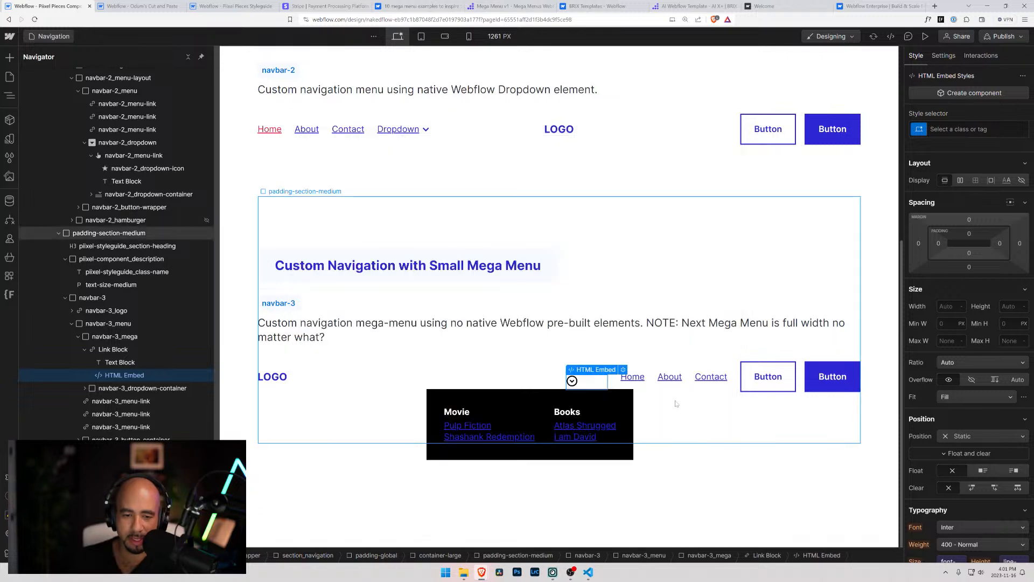
# Give the Link Block in navbar-3_mega the new class navbar-3_dropdown-mainlink and lay it out as horizontal flex with centre alignment
pyautogui.click(115, 365)
pyautogui.click(112, 376)
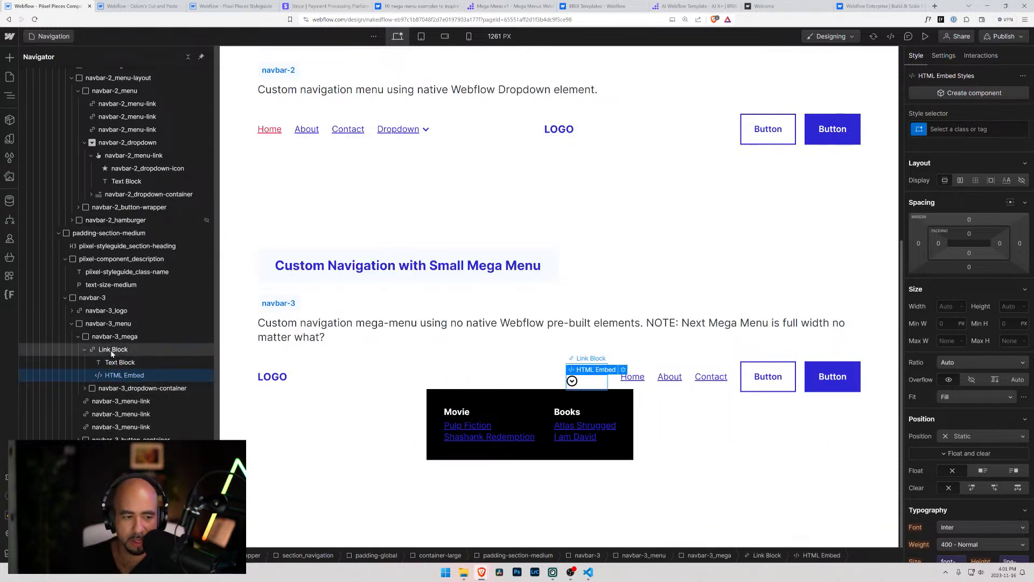
pyautogui.click(112, 351)
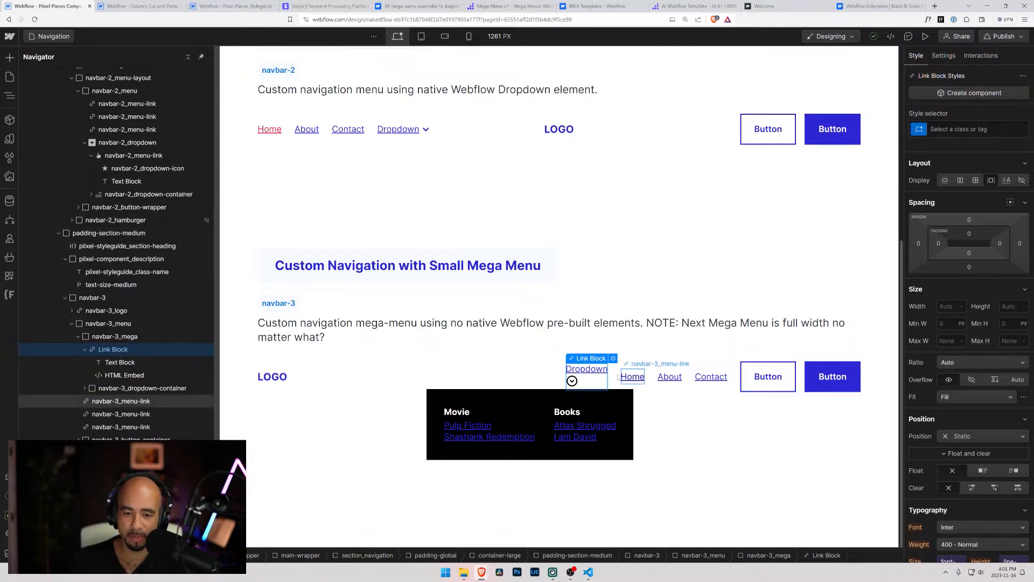
pyautogui.hotkey('ctrl', 'Return')
pyautogui.write('nav')
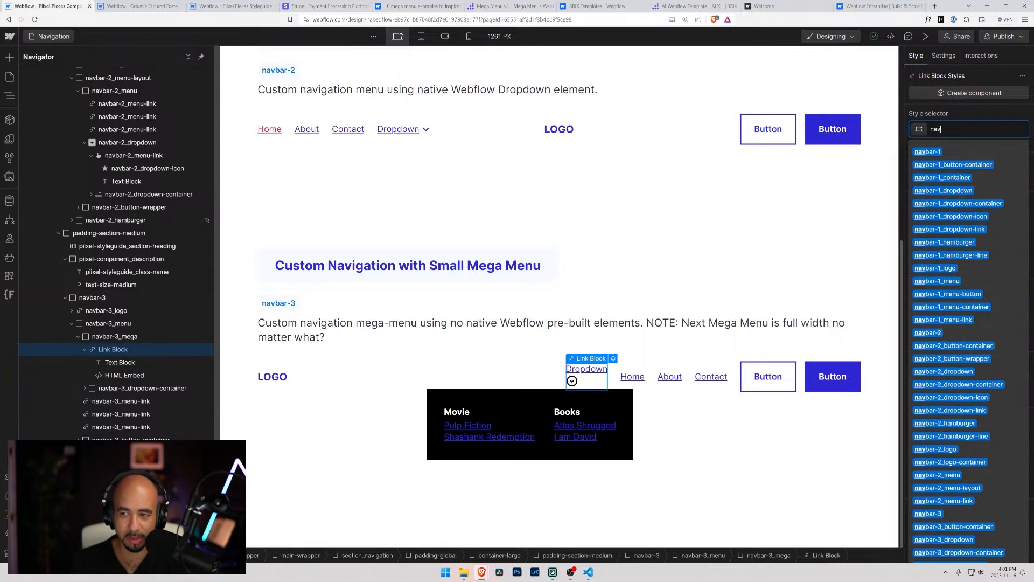
pyautogui.write('bar-')
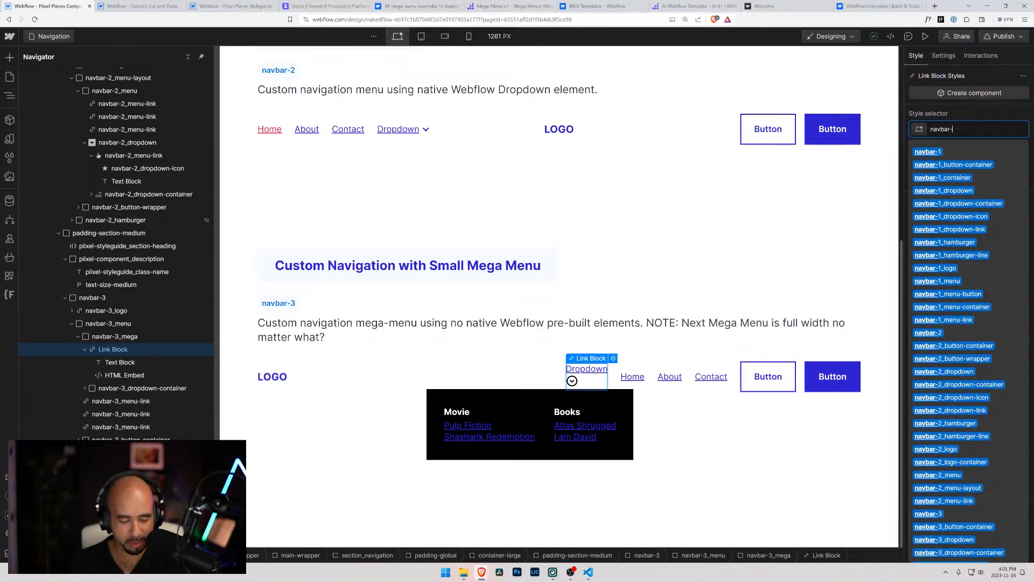
pyautogui.write('3_')
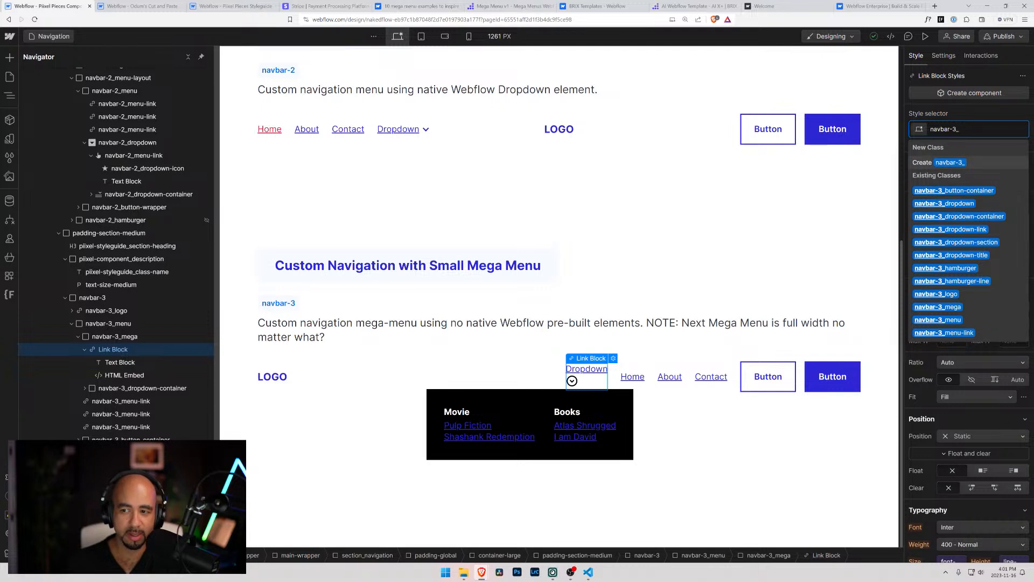
pyautogui.write('dro')
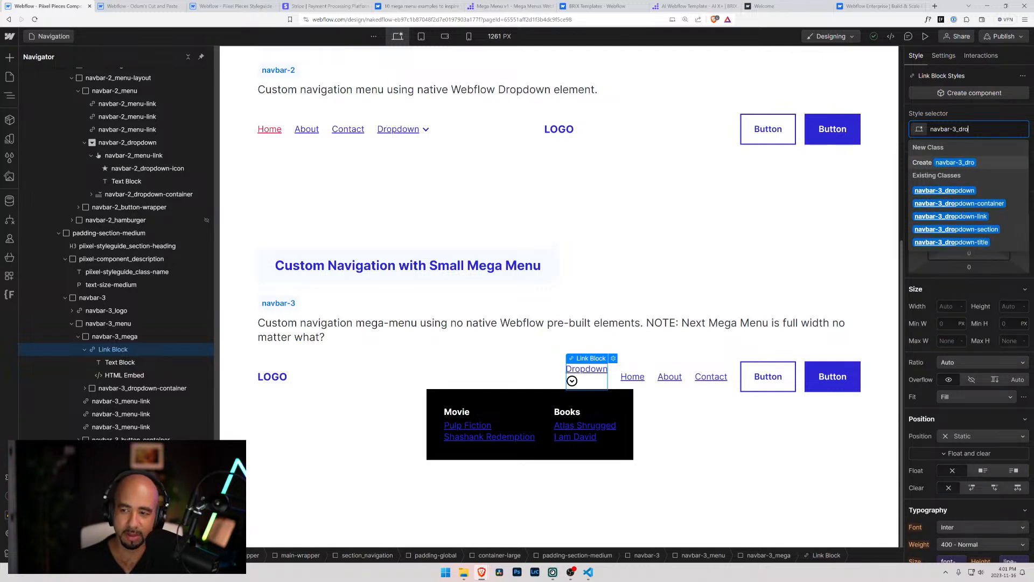
pyautogui.write('pdown')
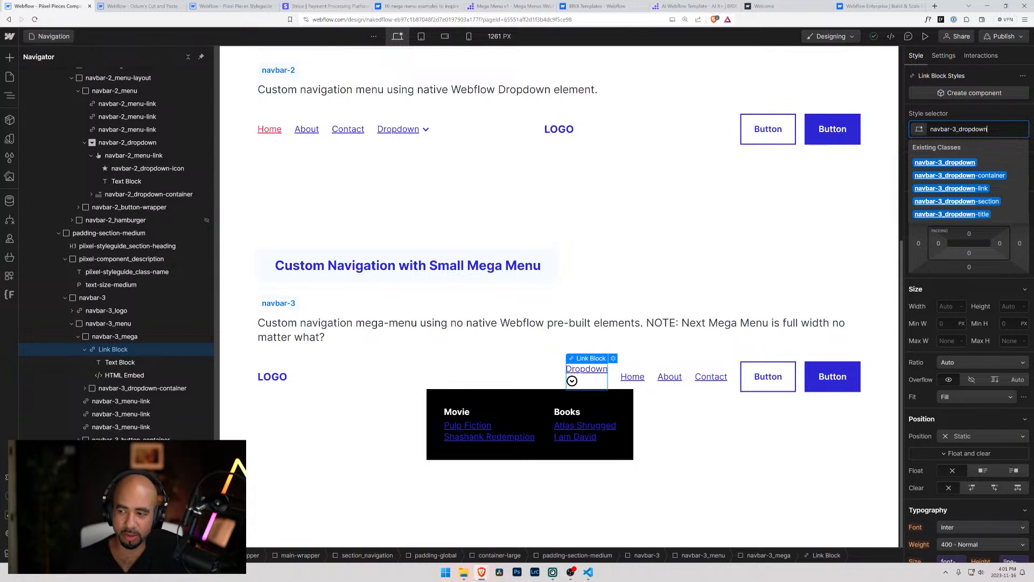
pyautogui.write('-')
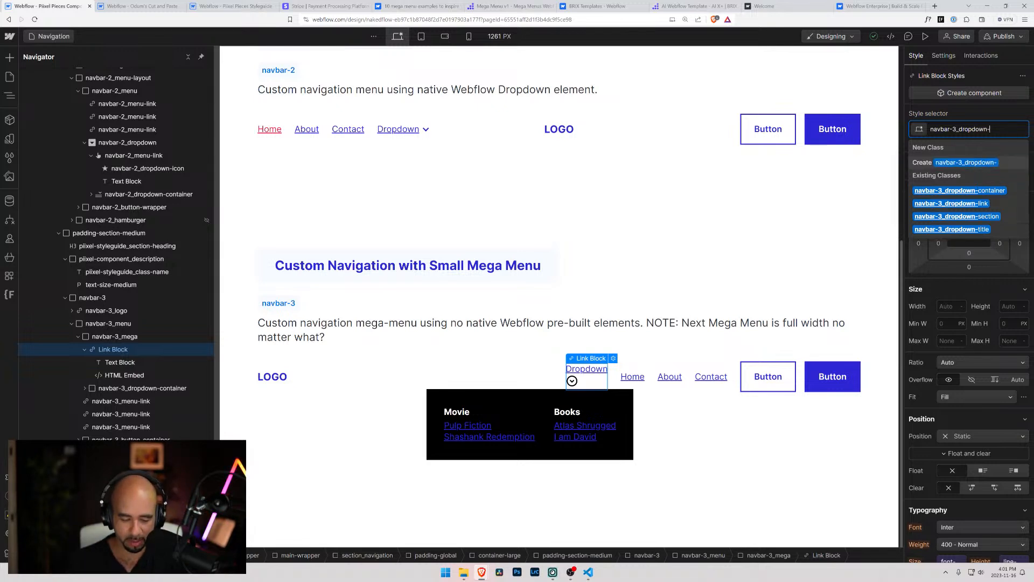
pyautogui.write('mainlink')
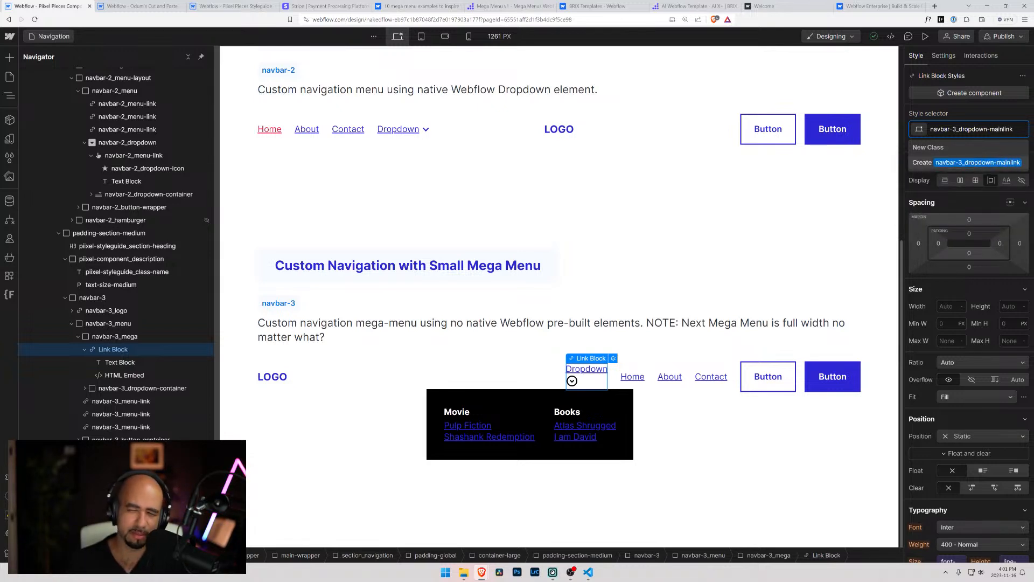
pyautogui.press('Return')
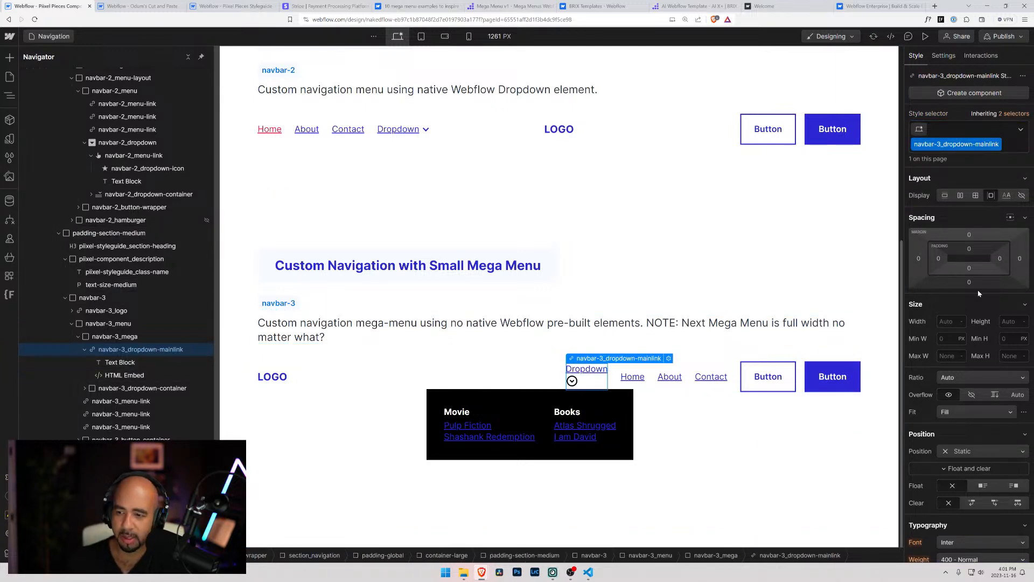
pyautogui.click(961, 195)
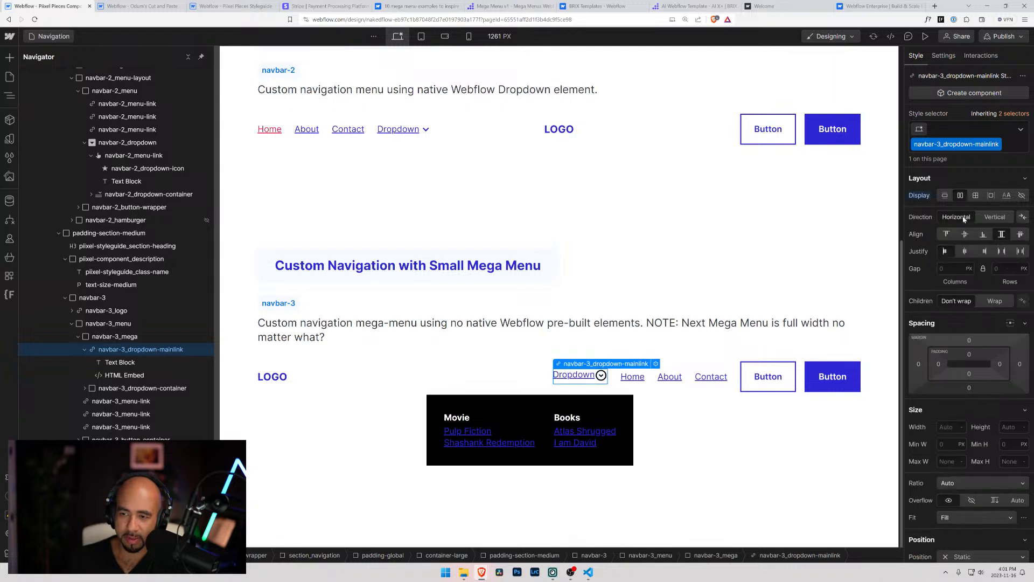
pyautogui.click(966, 235)
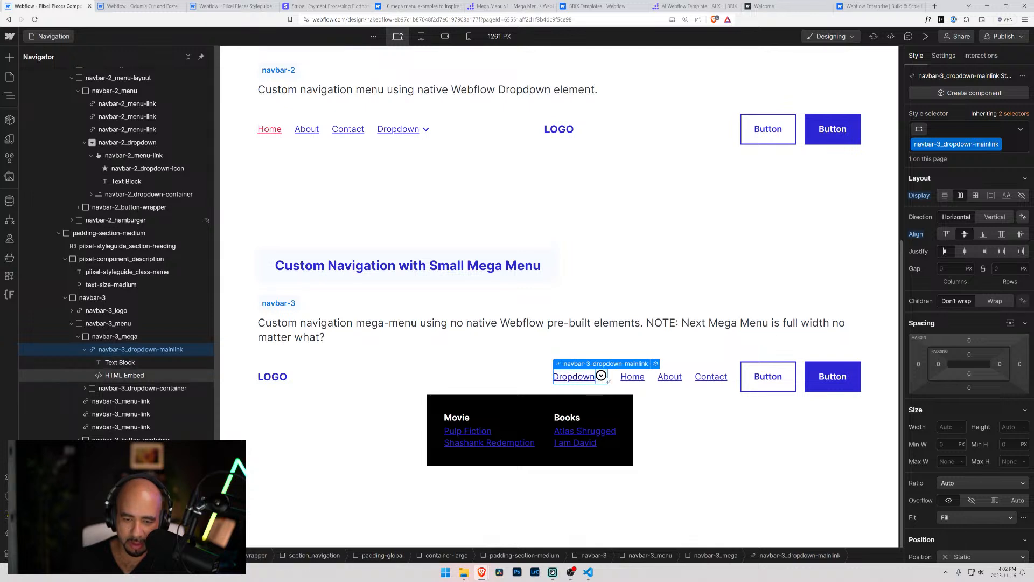
# Try setting the height of the HTML Embed in navbar-3_dropdown-mainlink to 1rem, and reset the height
pyautogui.click(126, 376)
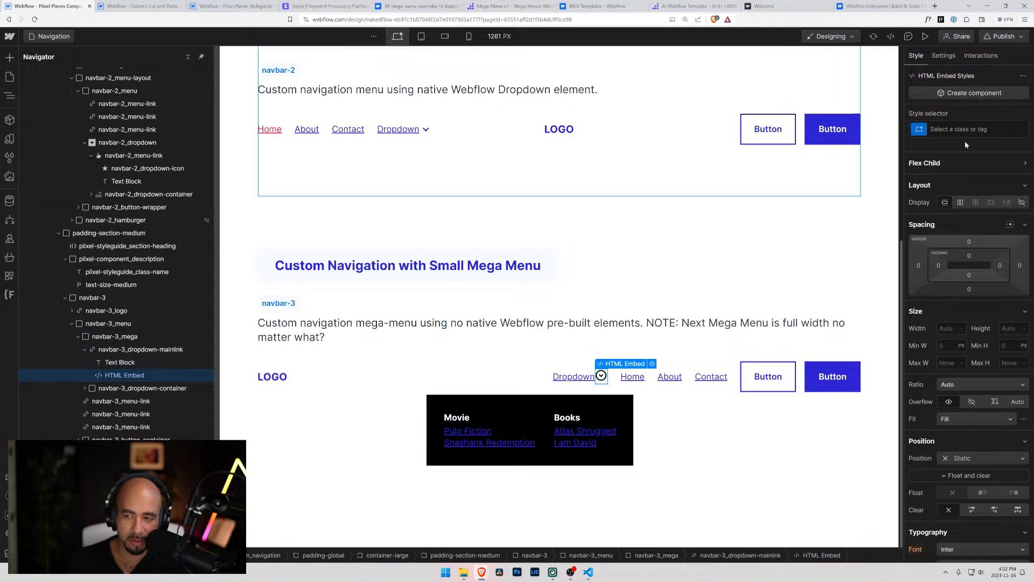
pyautogui.click(939, 326)
pyautogui.click(1000, 326)
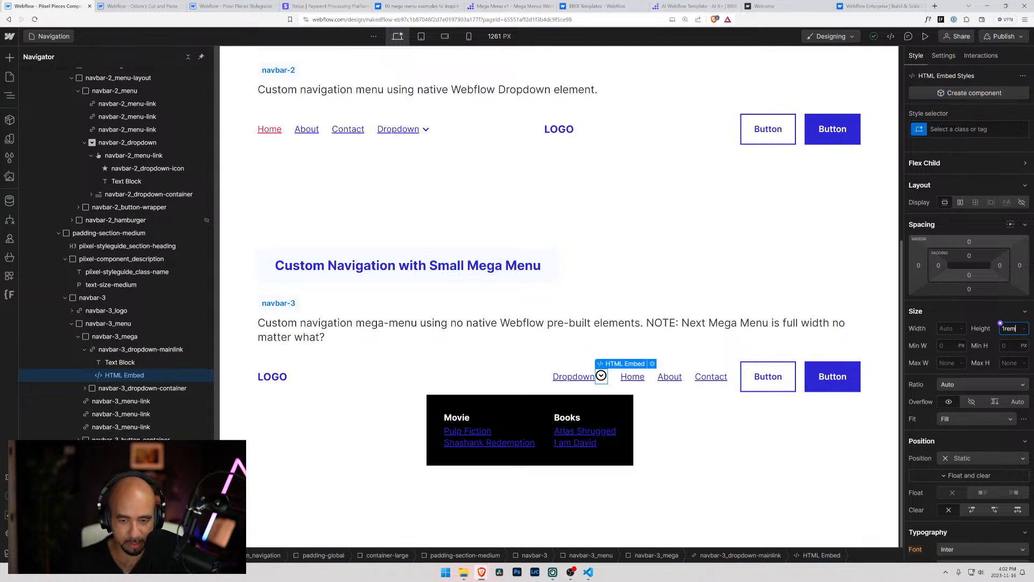
pyautogui.write('1rem')
pyautogui.press('Return')
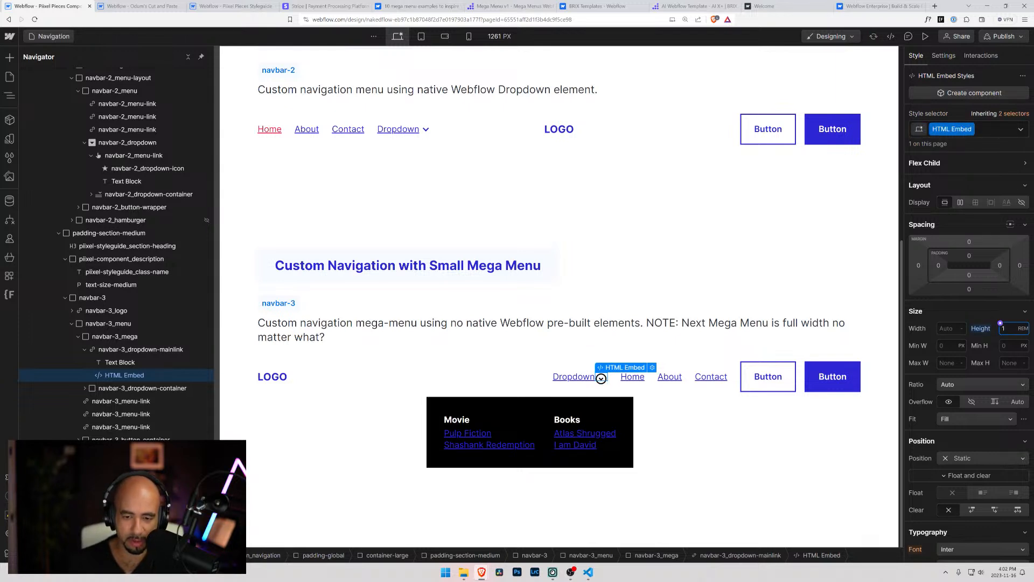
pyautogui.keyDown('alt'); pyautogui.click(981, 328); pyautogui.keyUp('alt')
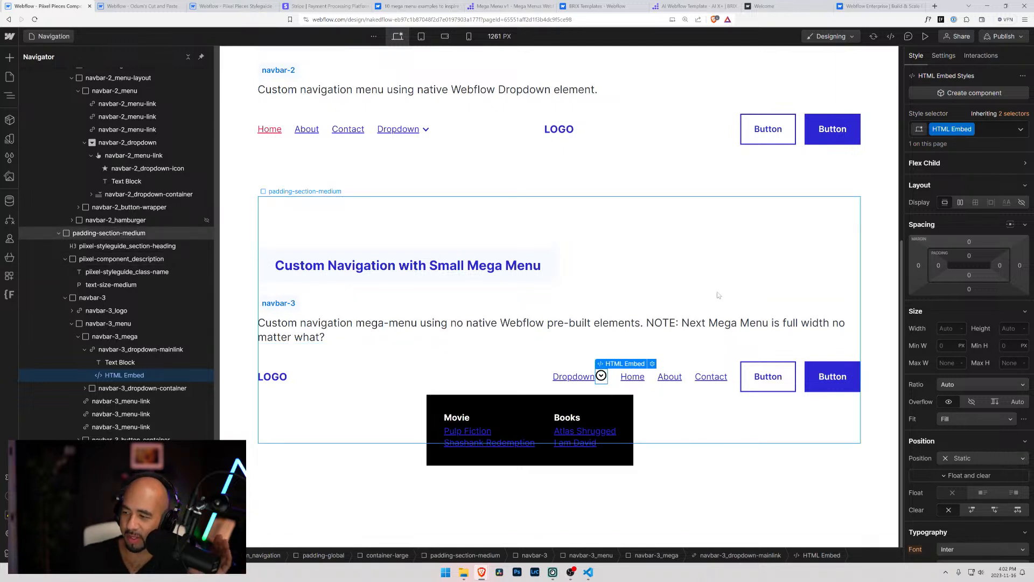
# Collapse navbar-3_dropdown-mainlink in the element tree and select it
pyautogui.click(542, 374)
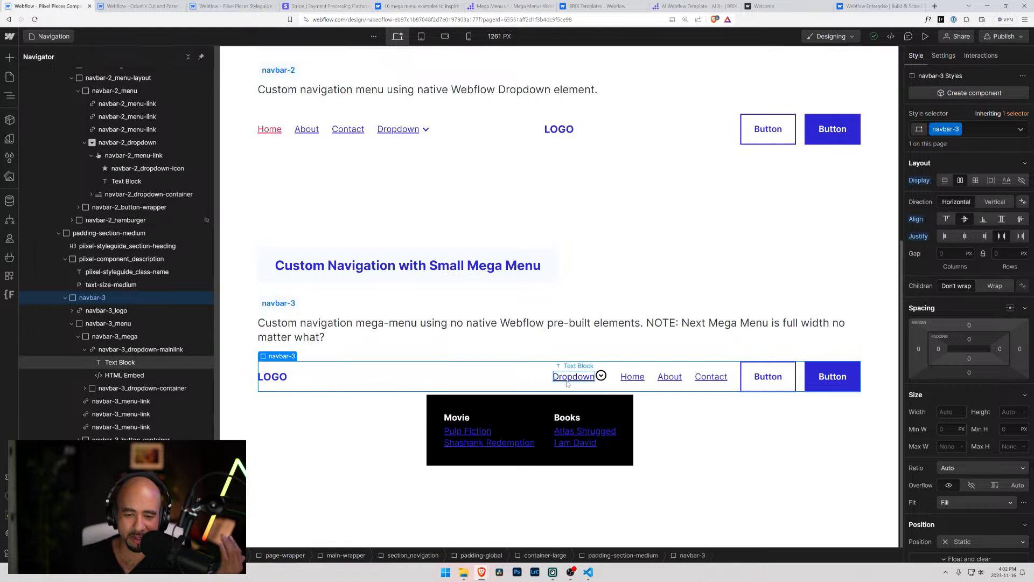
pyautogui.click(85, 350)
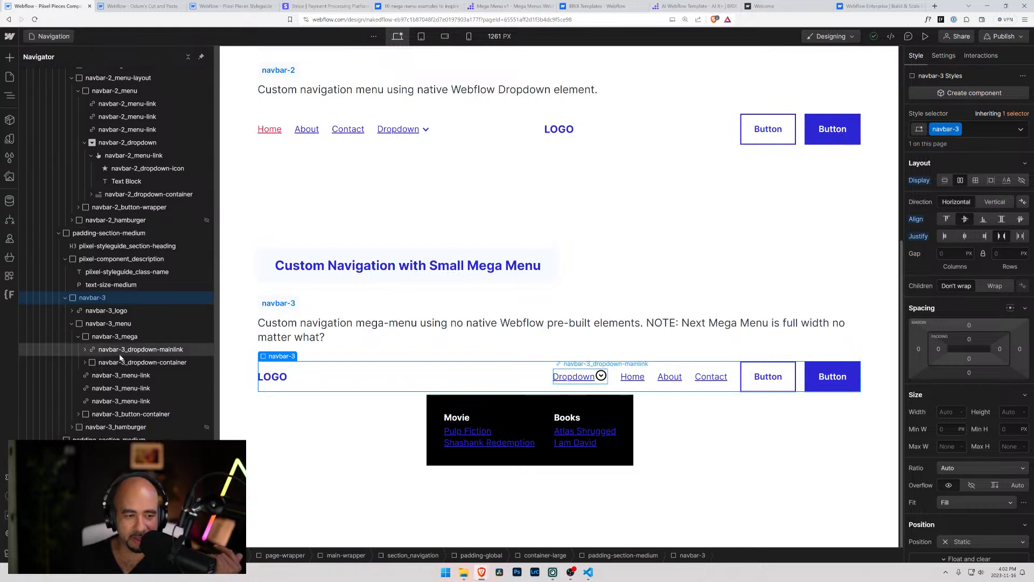
pyautogui.click(128, 353)
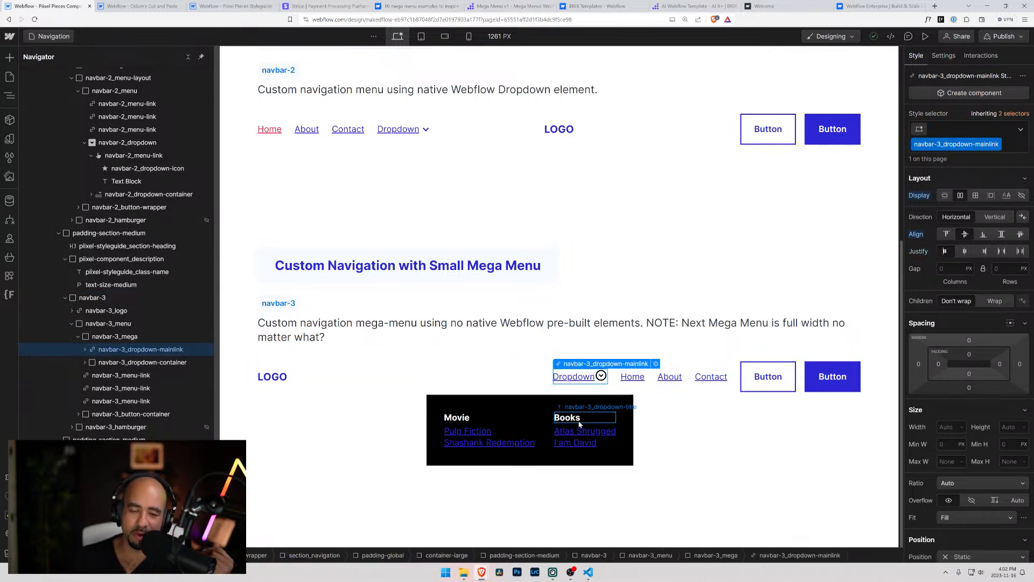